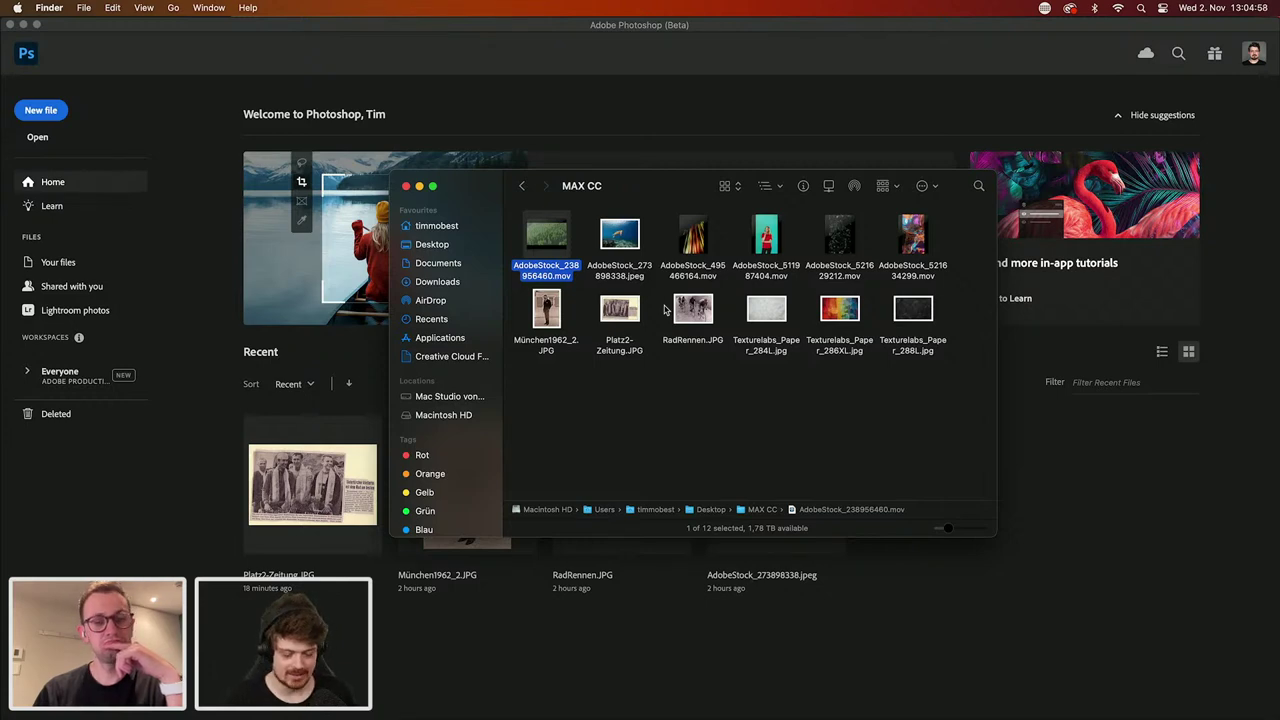
# Step: Preview the München1962_2.JPG photo in the MAX CC folder and close the preview
pyautogui.click(546, 328)
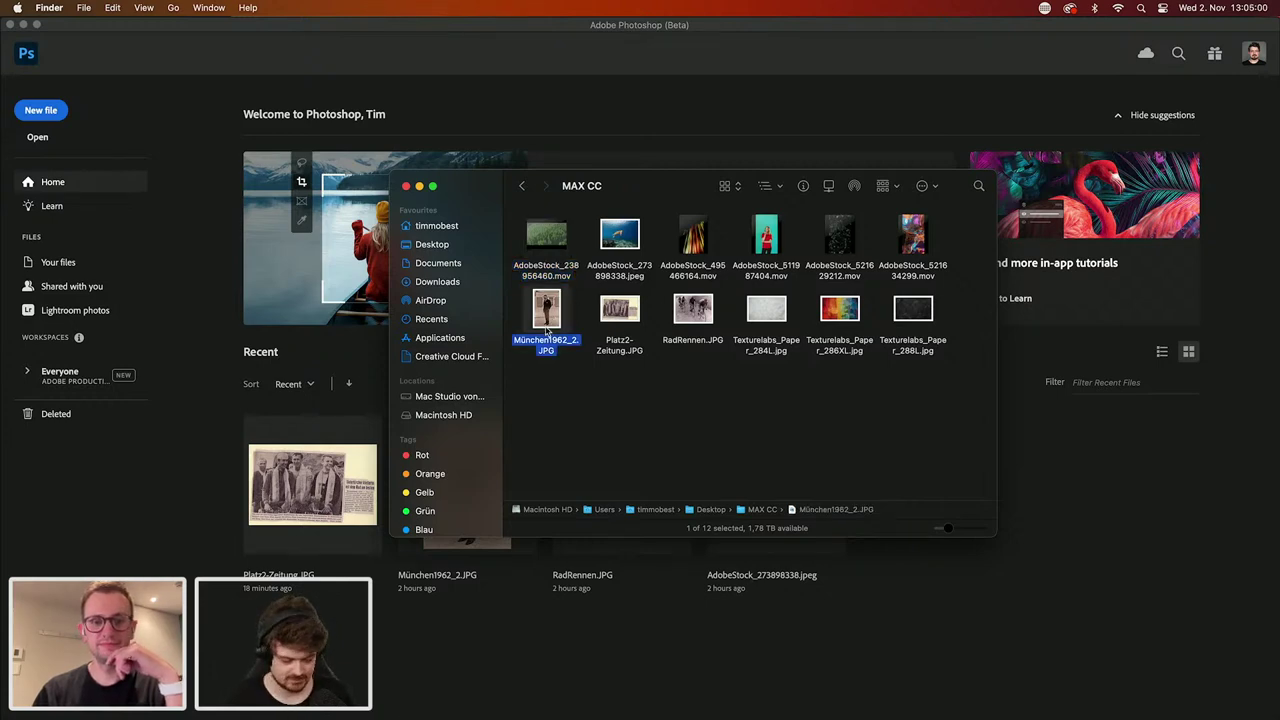
pyautogui.press('space')
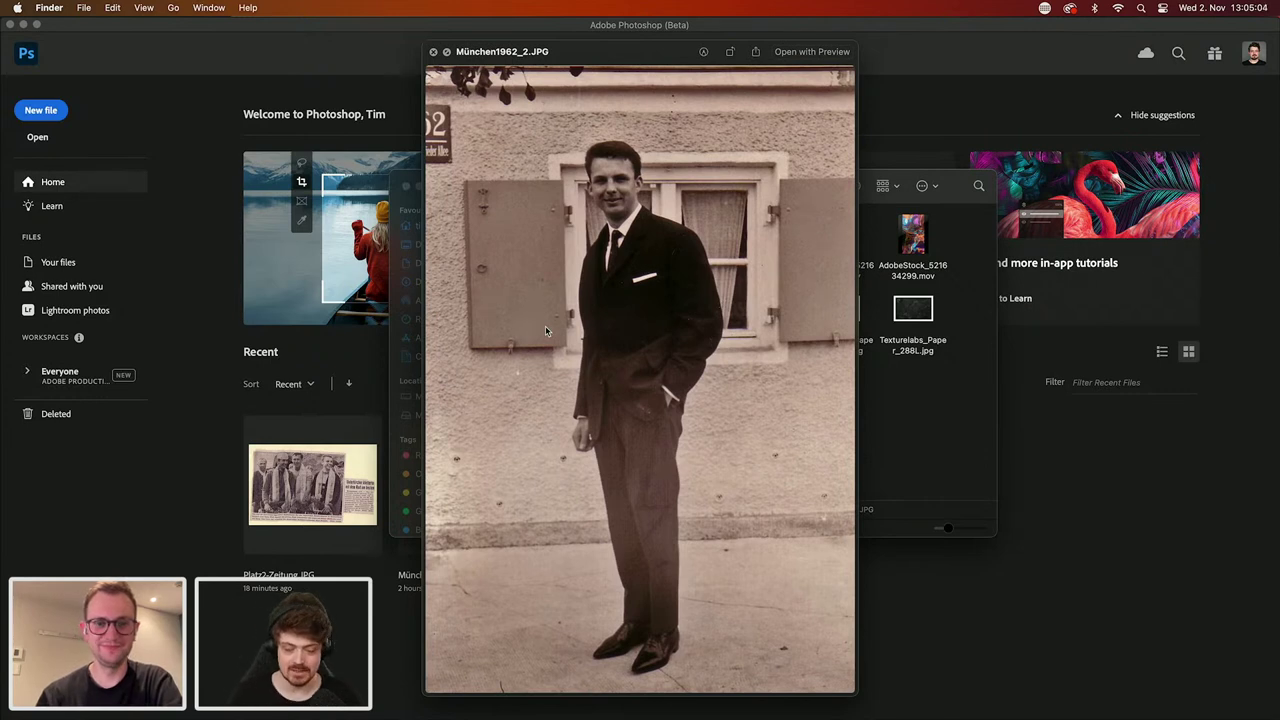
pyautogui.press('space')
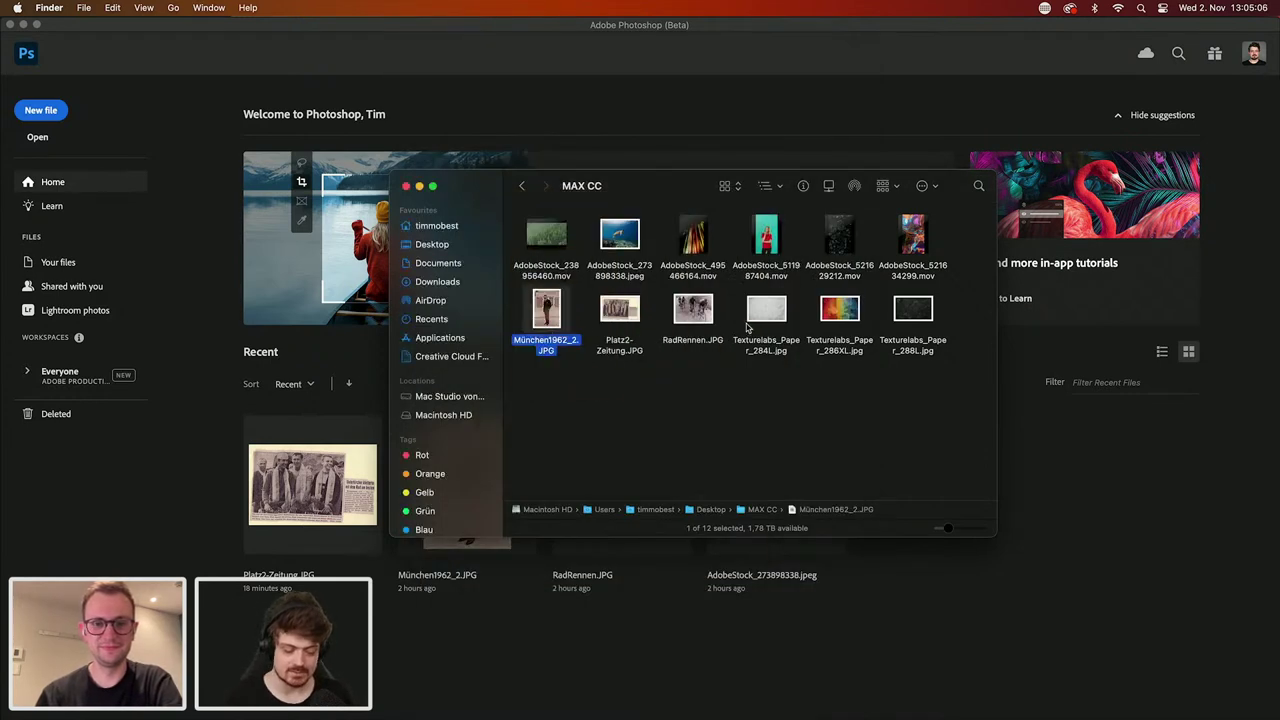
# Step: Open München1962_2.JPG from the MAX CC folder in Photoshop and switch to the Move tool
pyautogui.click(690, 322)
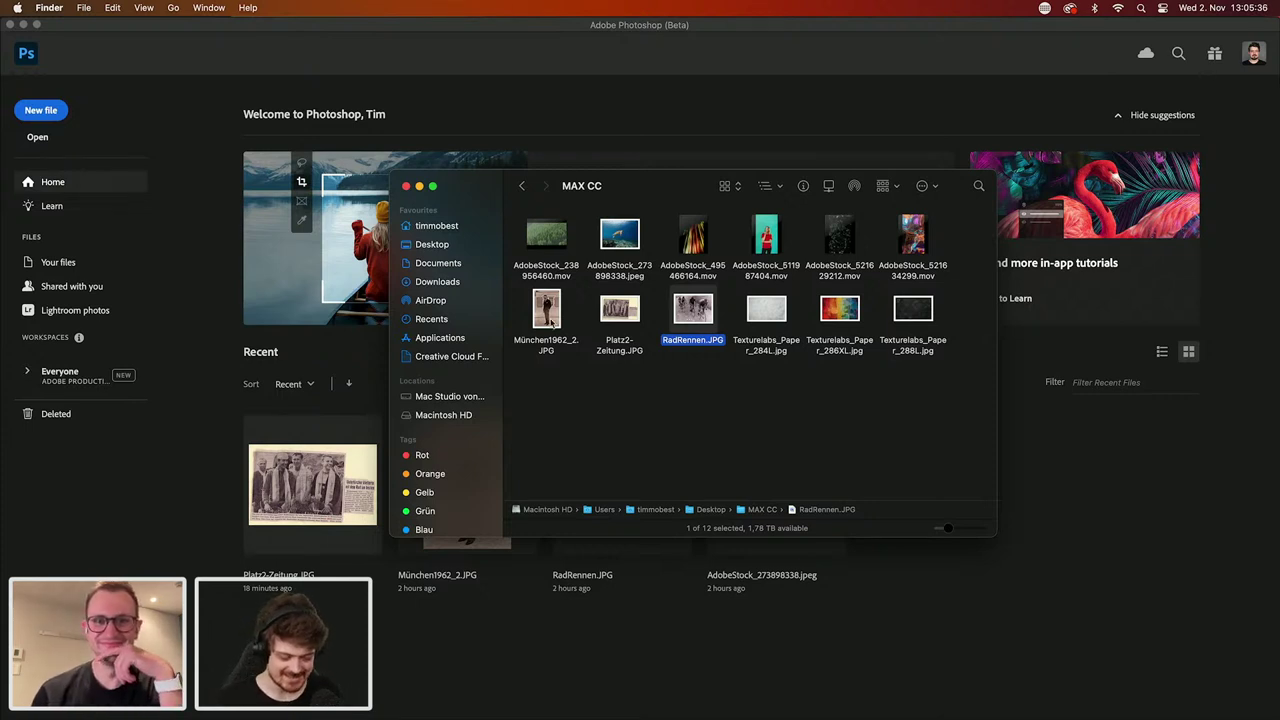
pyautogui.moveTo(546, 318); pyautogui.dragTo(157, 533)
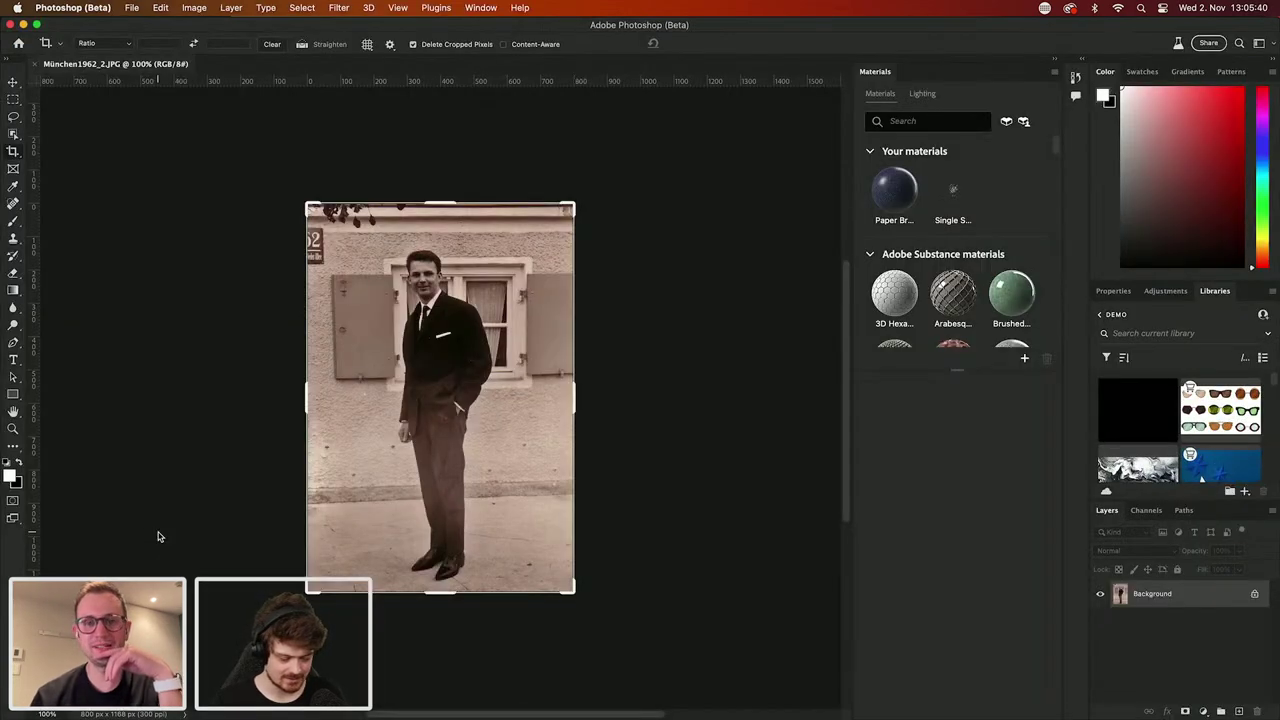
pyautogui.click(13, 82)
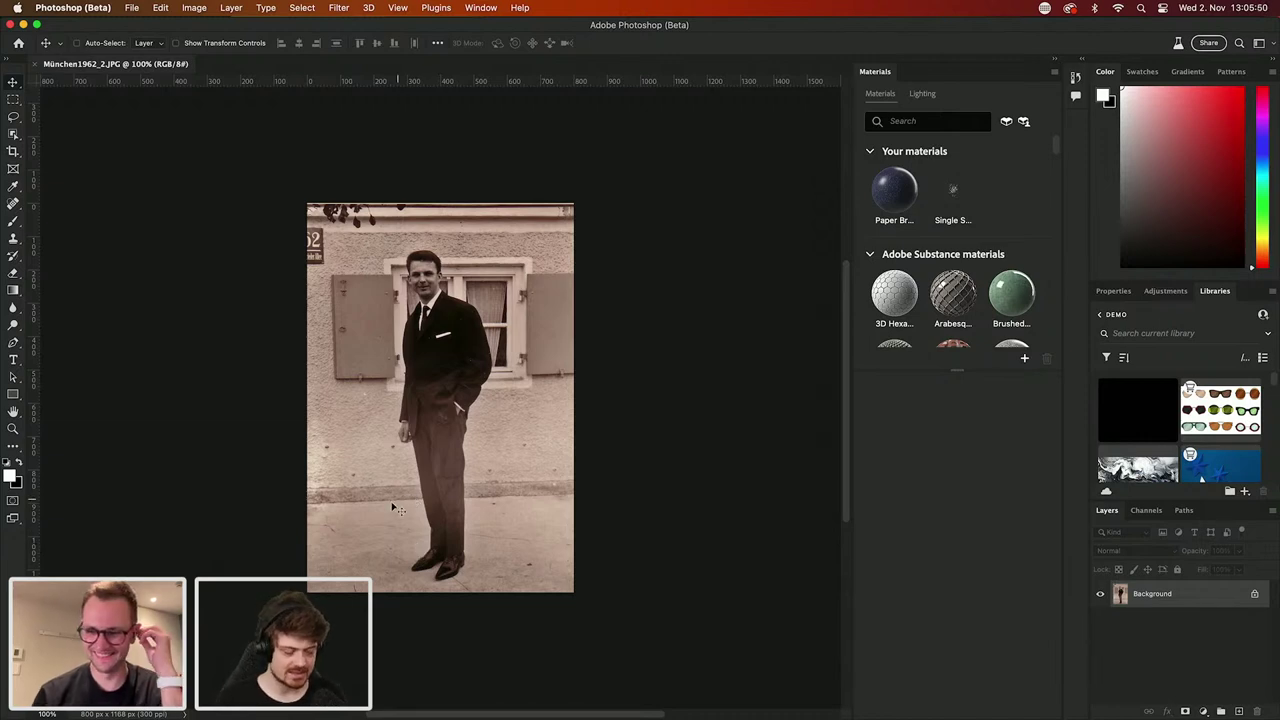
# Step: Examine the man's face and dark suit in the photo for scratches and dust specks
pyautogui.scroll(3, 392, 510)
pyautogui.scroll(4, 396, 510)
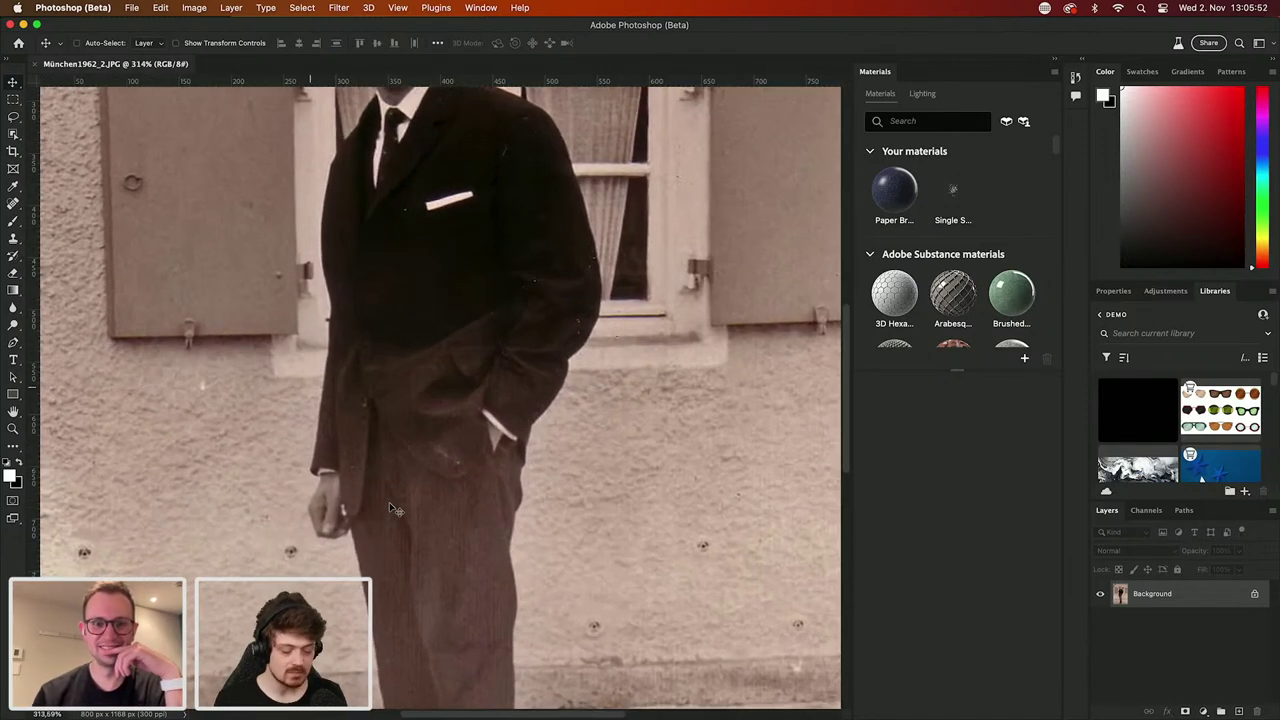
pyautogui.scroll(6, 418, 310)
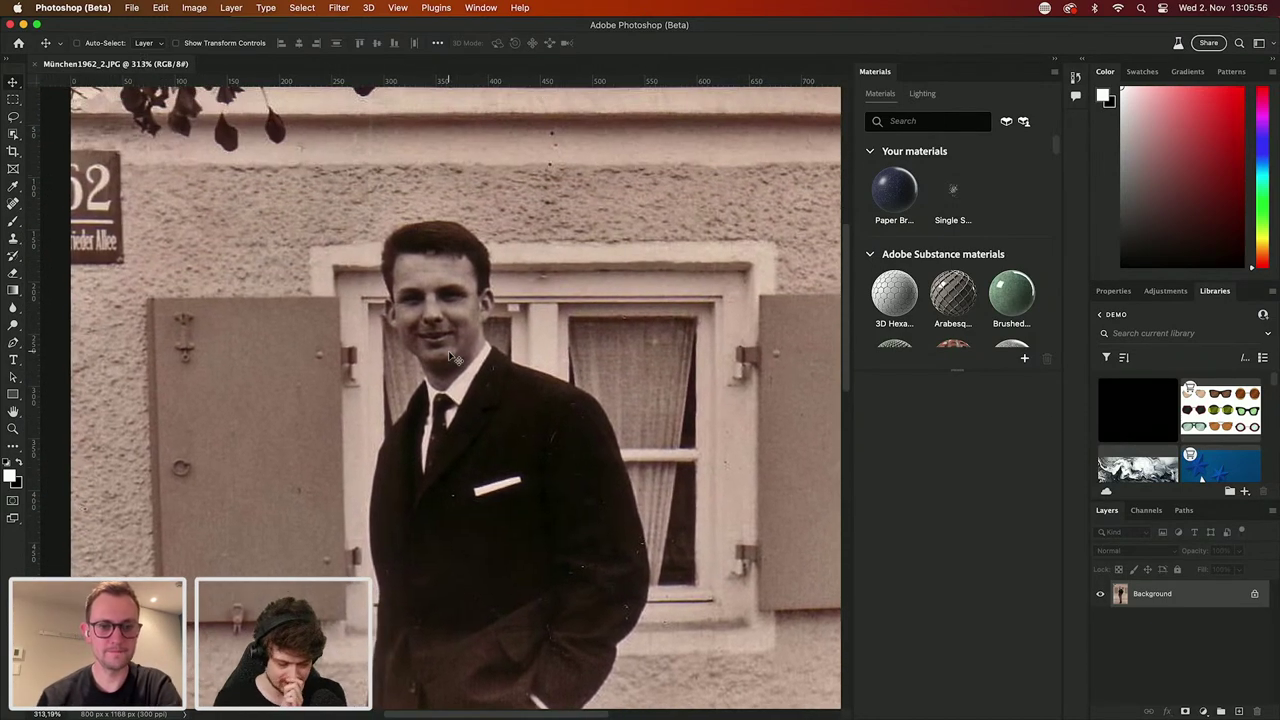
pyautogui.scroll(3, 449, 357)
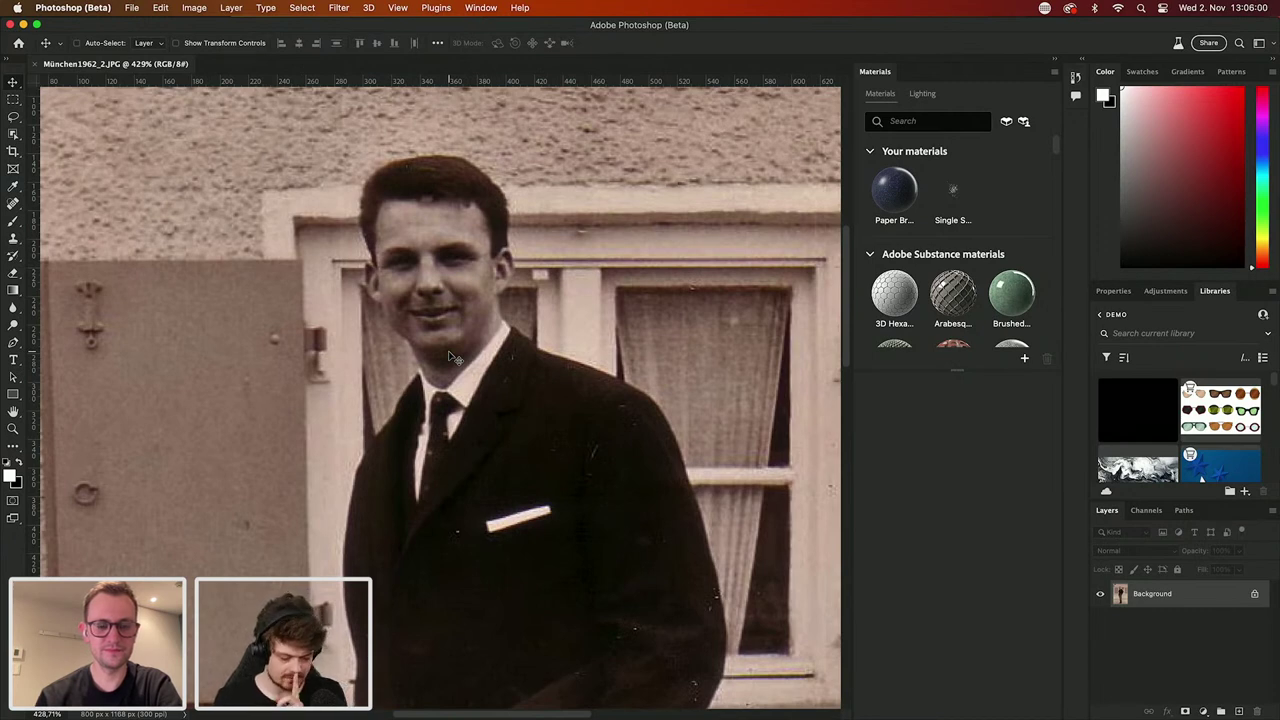
pyautogui.scroll(3, 458, 300)
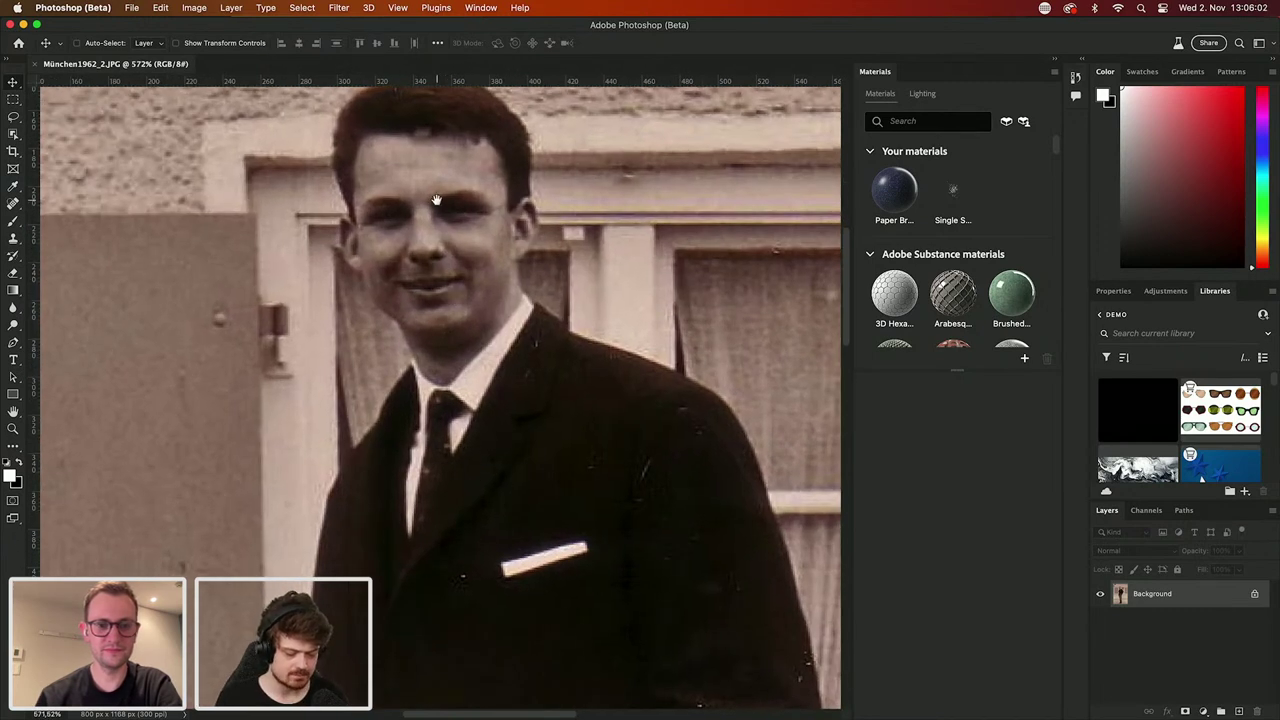
pyautogui.scroll(1, 436, 200)
pyautogui.scroll(-3, 515, 240)
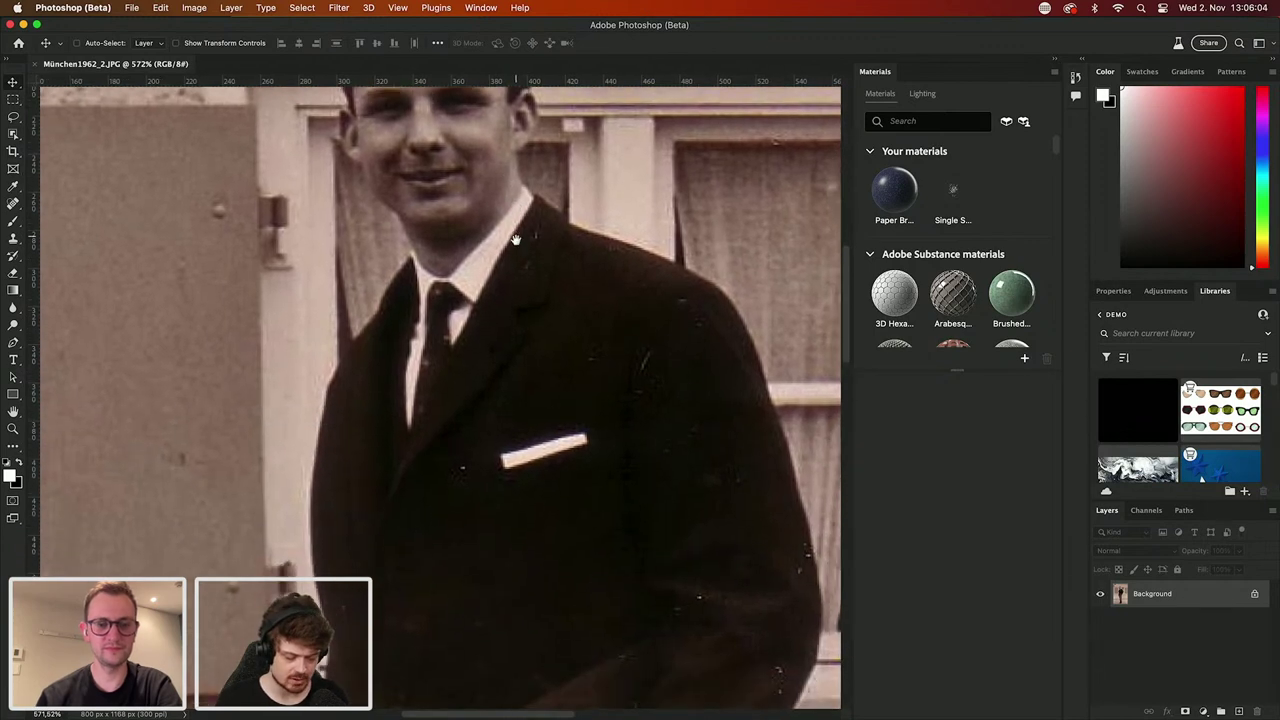
pyautogui.scroll(-1, 490, 350)
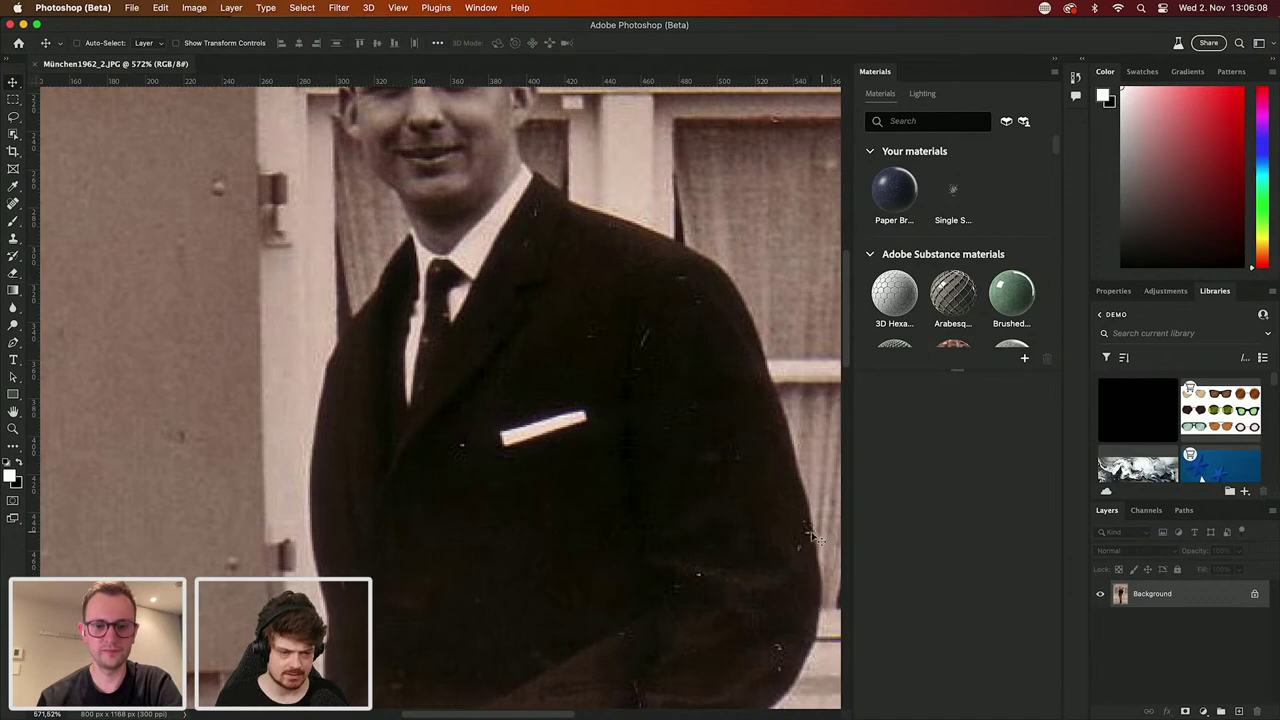
pyautogui.moveTo(630, 570); pyautogui.dragTo(691, 420)
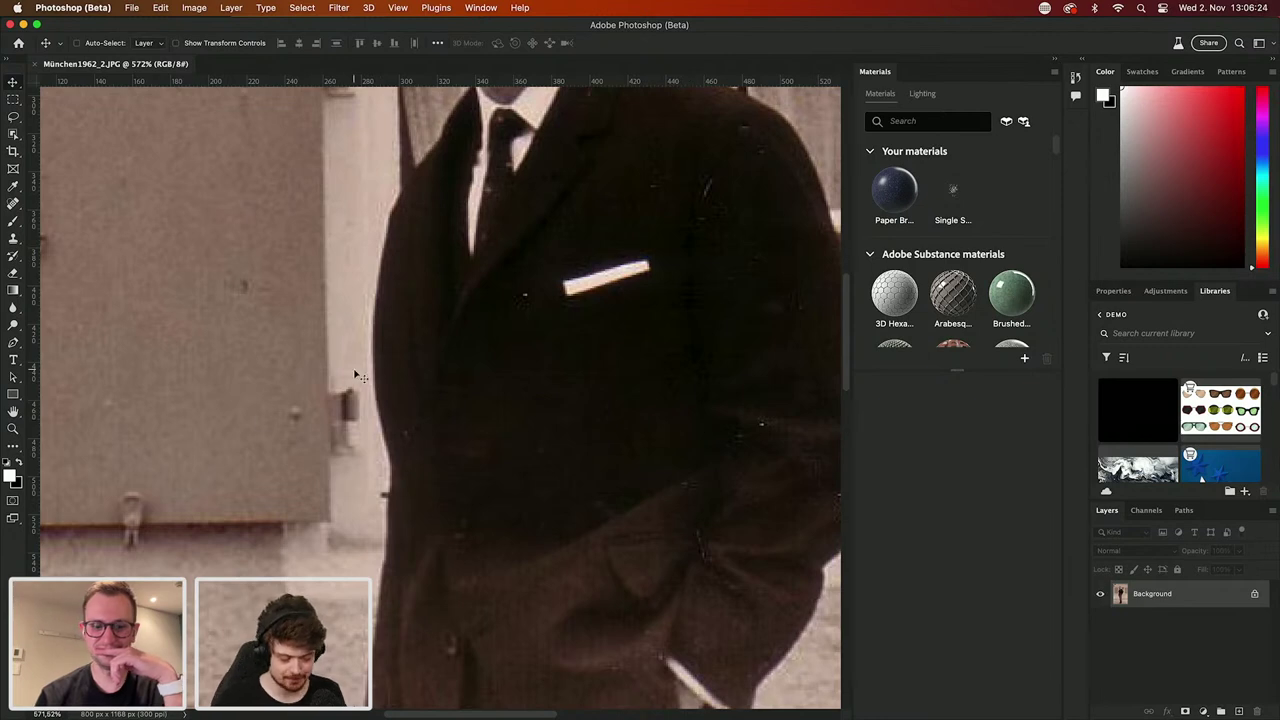
# Step: Examine the image quality along the jacket's edge, the window frame and the wall at pixel level
pyautogui.scroll(5, 355, 375)
pyautogui.scroll(4, 355, 375)
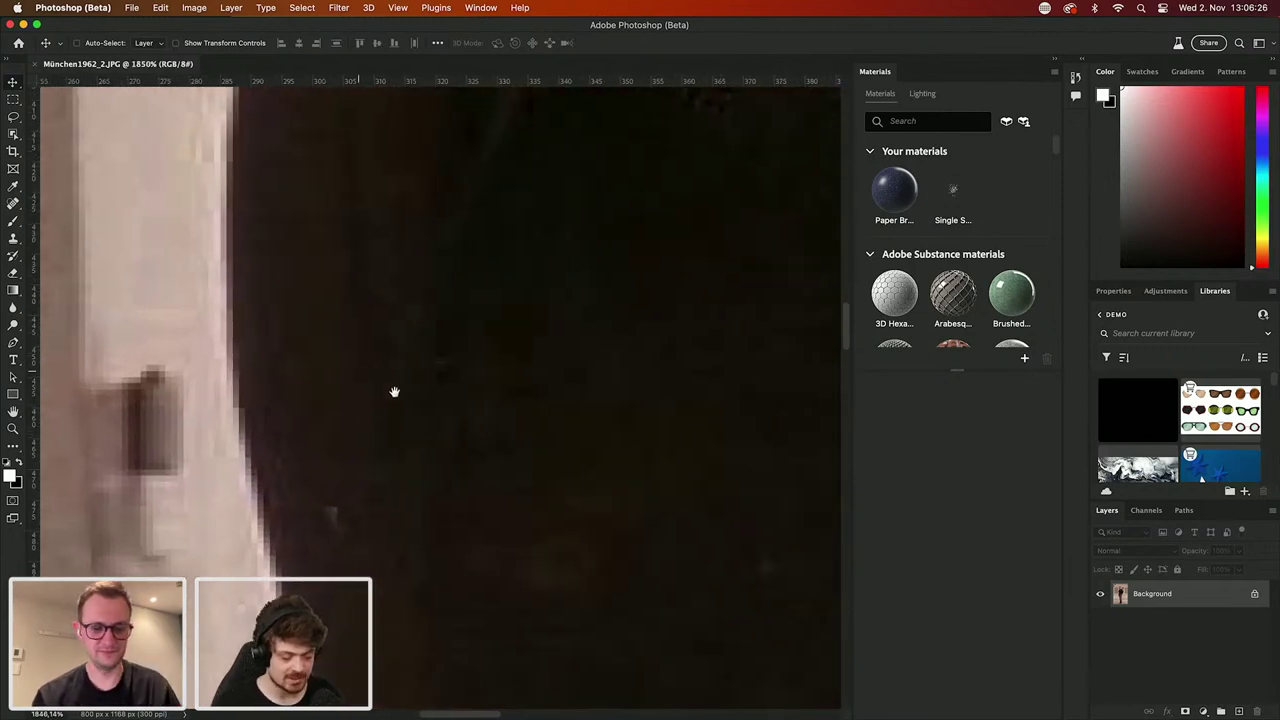
pyautogui.moveTo(366, 371); pyautogui.dragTo(643, 546)
pyautogui.scroll(4, 418, 290)
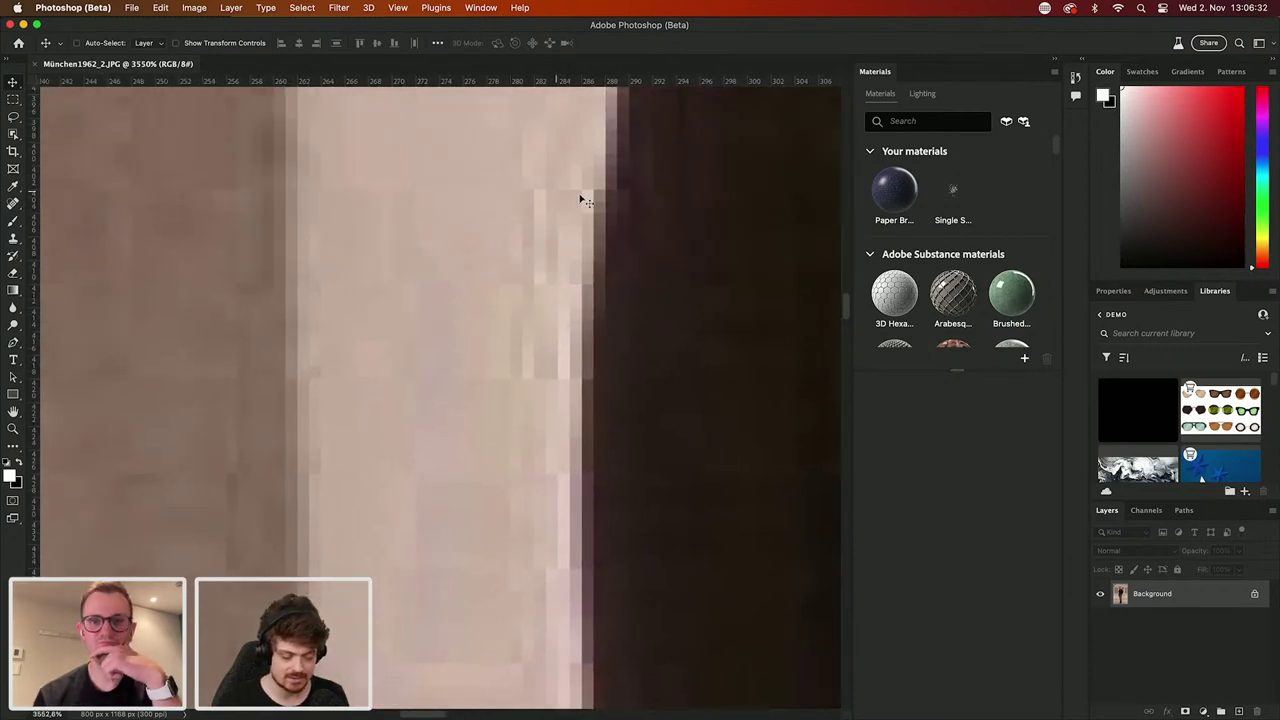
pyautogui.scroll(-4, 397, 393)
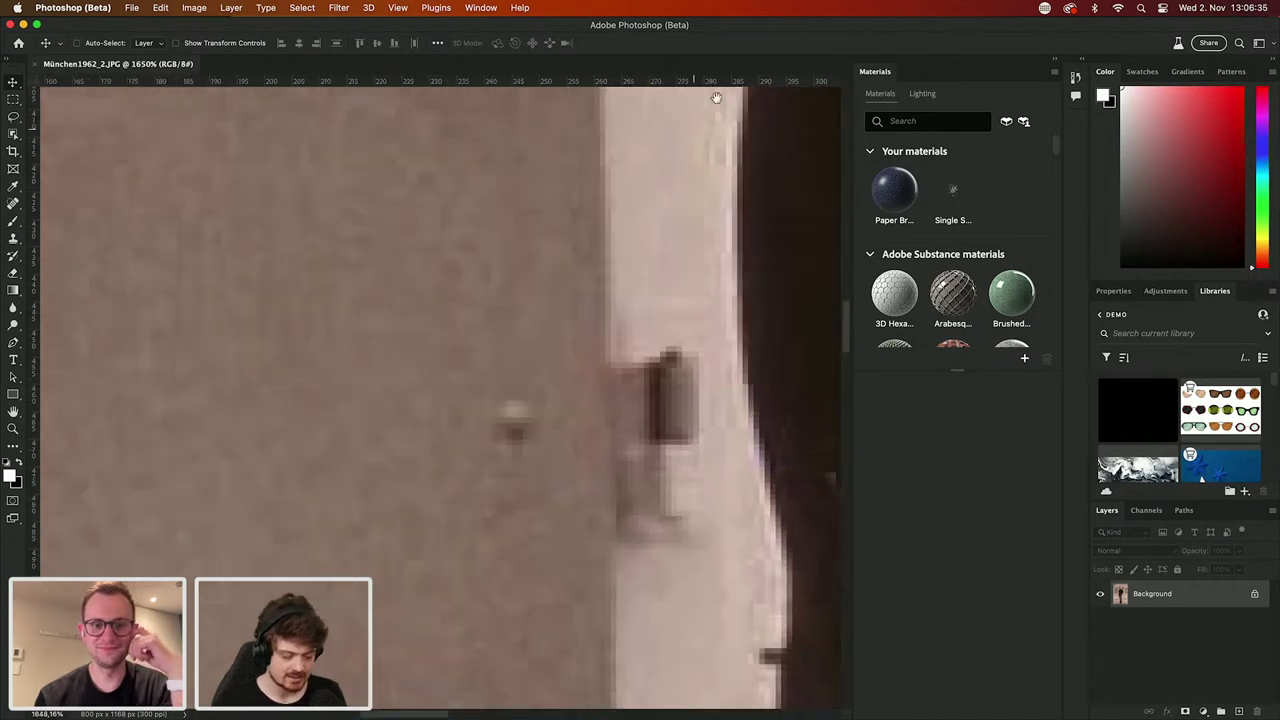
pyautogui.moveTo(397, 391); pyautogui.dragTo(429, 203)
pyautogui.scroll(2, 437, 215)
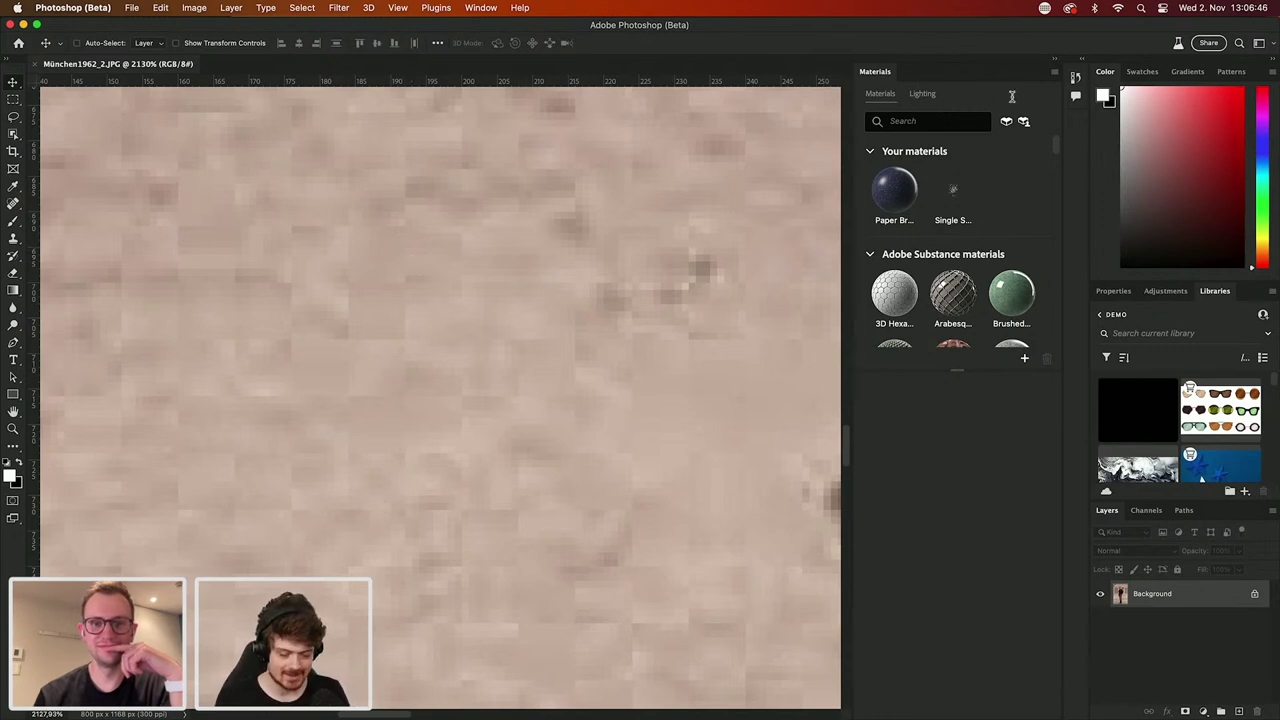
# Step: Collapse the Materials panel to give the photo more room and bring the man's figure back into view
pyautogui.click(1054, 62)
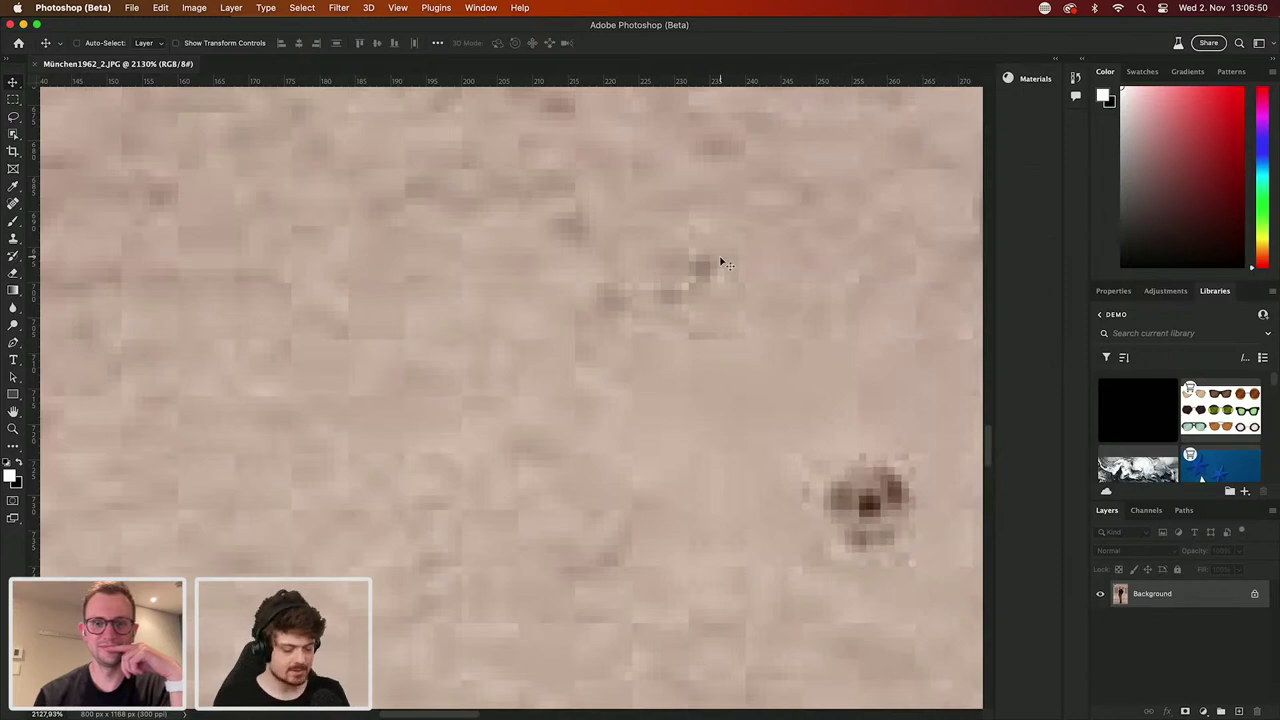
pyautogui.scroll(-5, 720, 262)
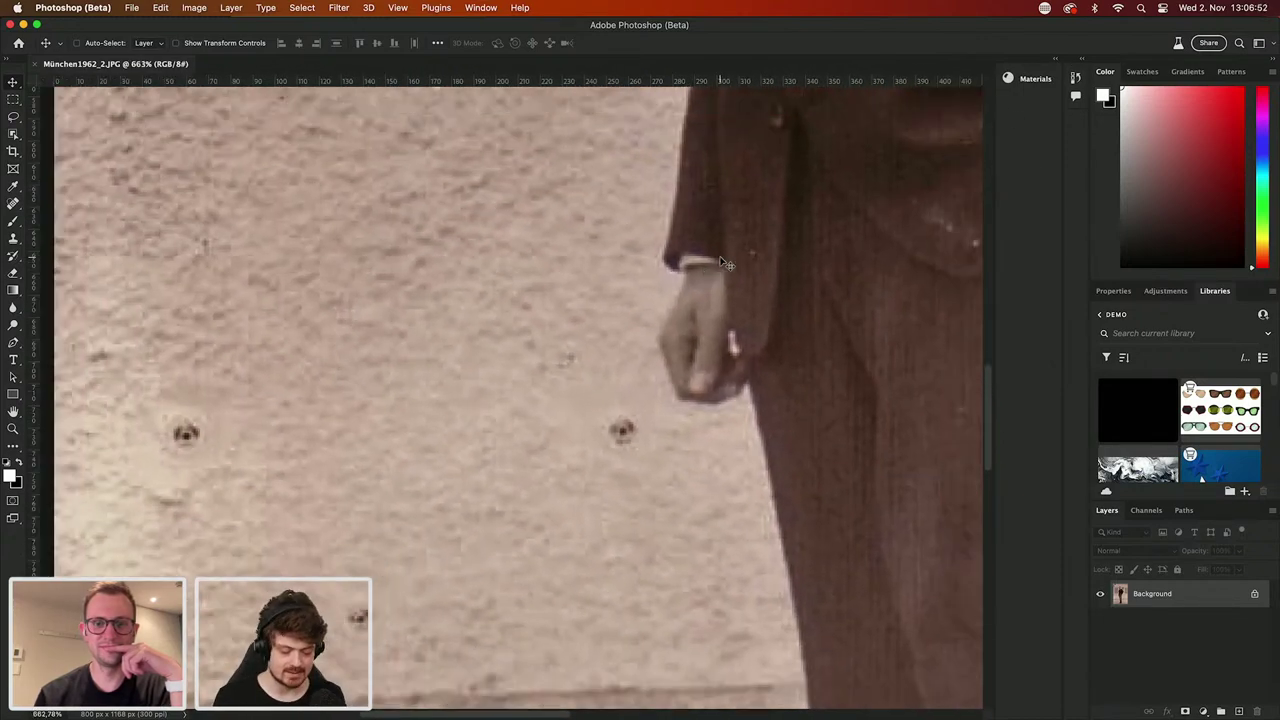
pyautogui.scroll(-6, 722, 266)
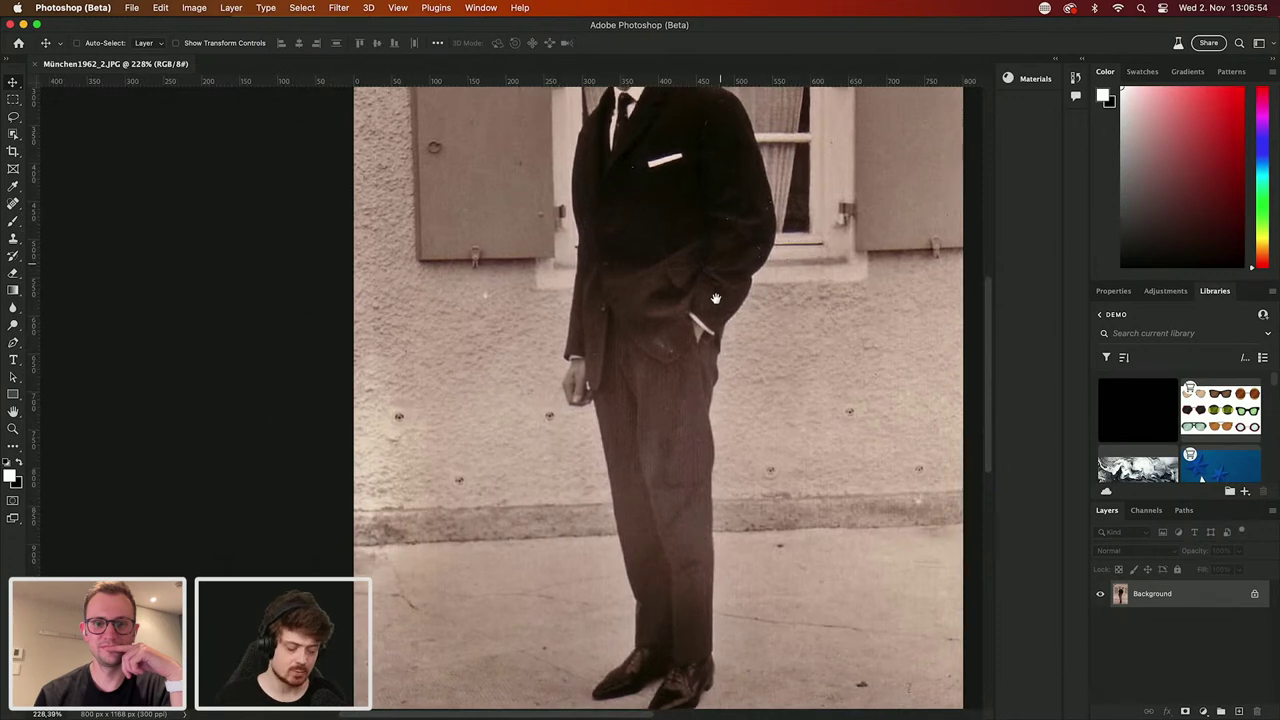
pyautogui.scroll(5, 719, 273)
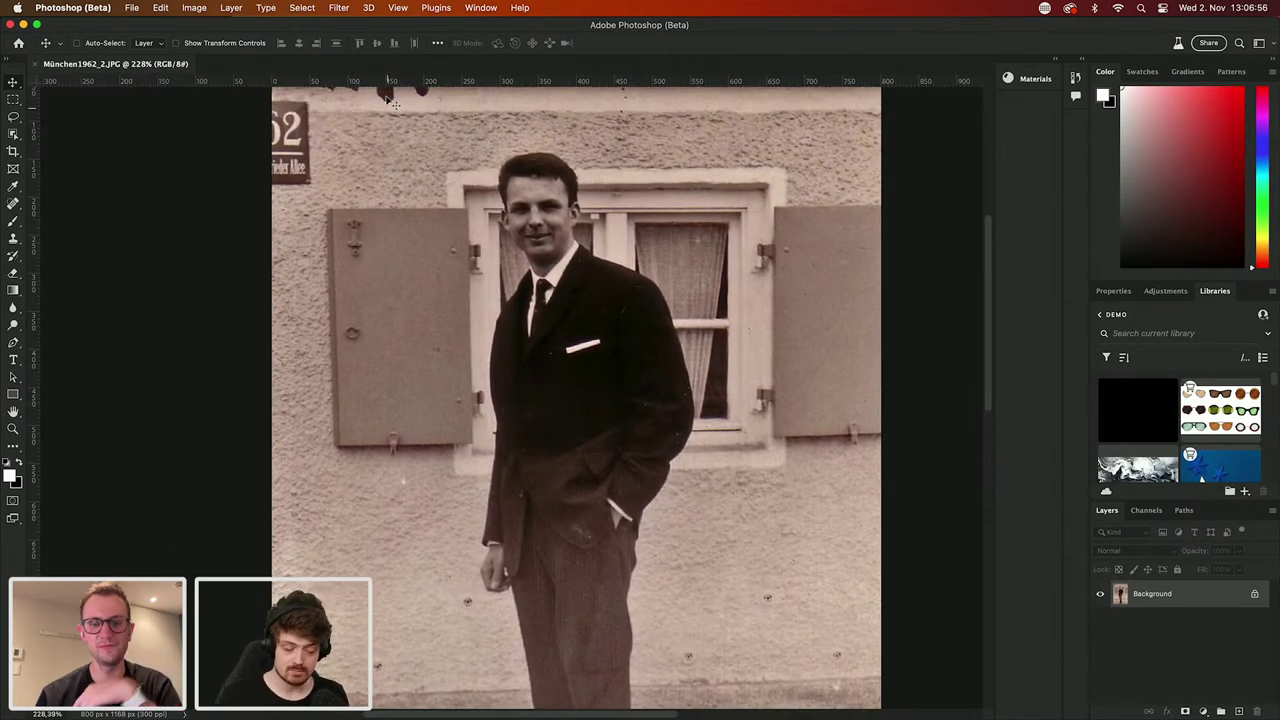
# Step: Open Neural Filters for the photo and express interest in the wait-listed Water Long Exposure filter
pyautogui.click(339, 7)
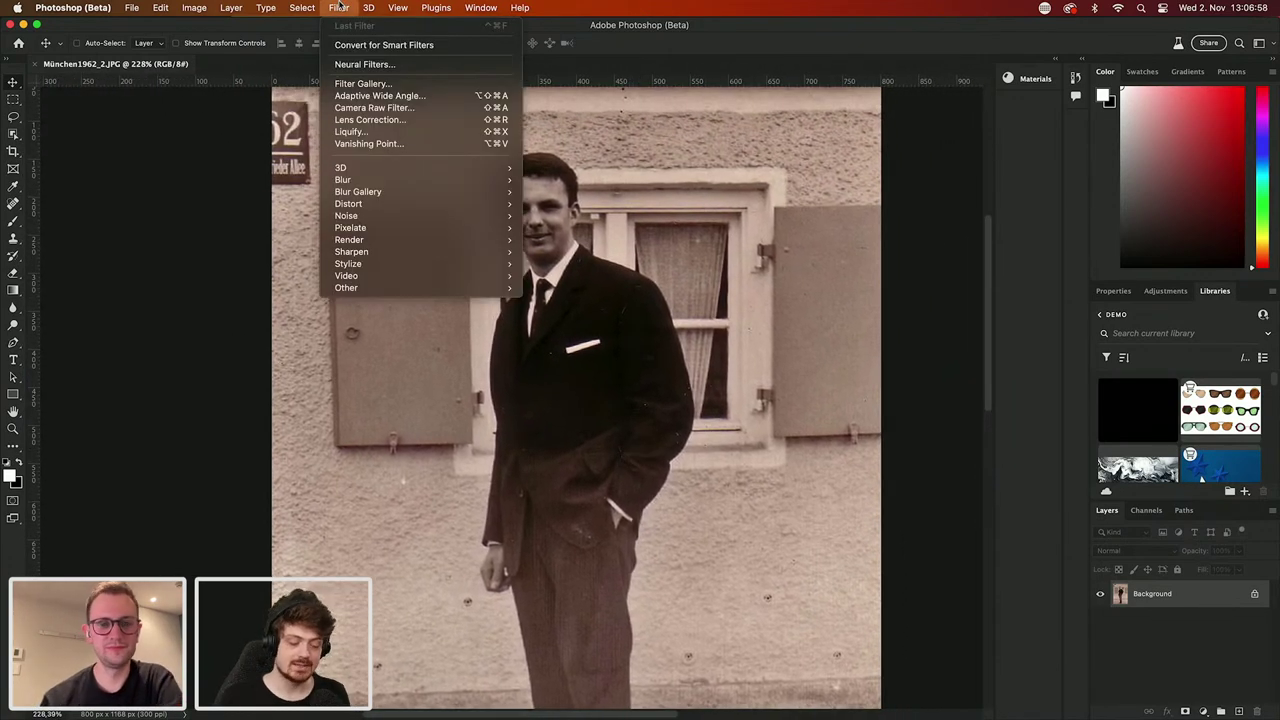
pyautogui.click(357, 68)
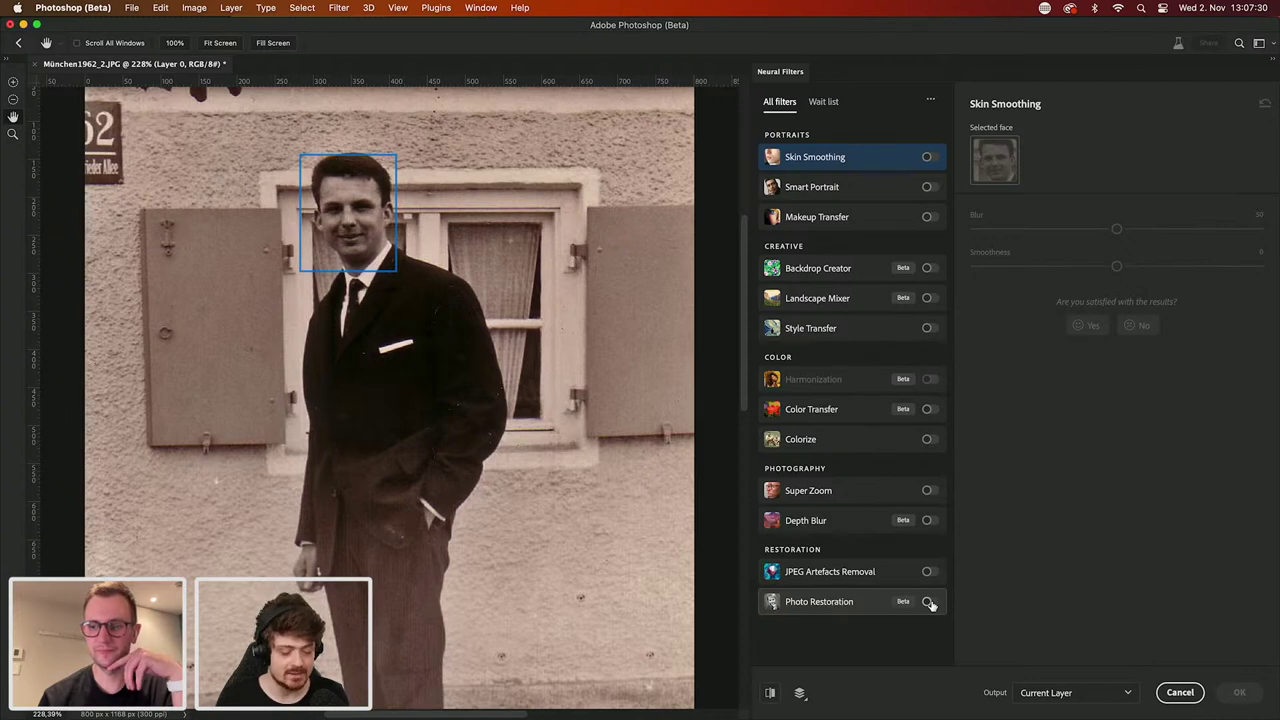
pyautogui.click(820, 108)
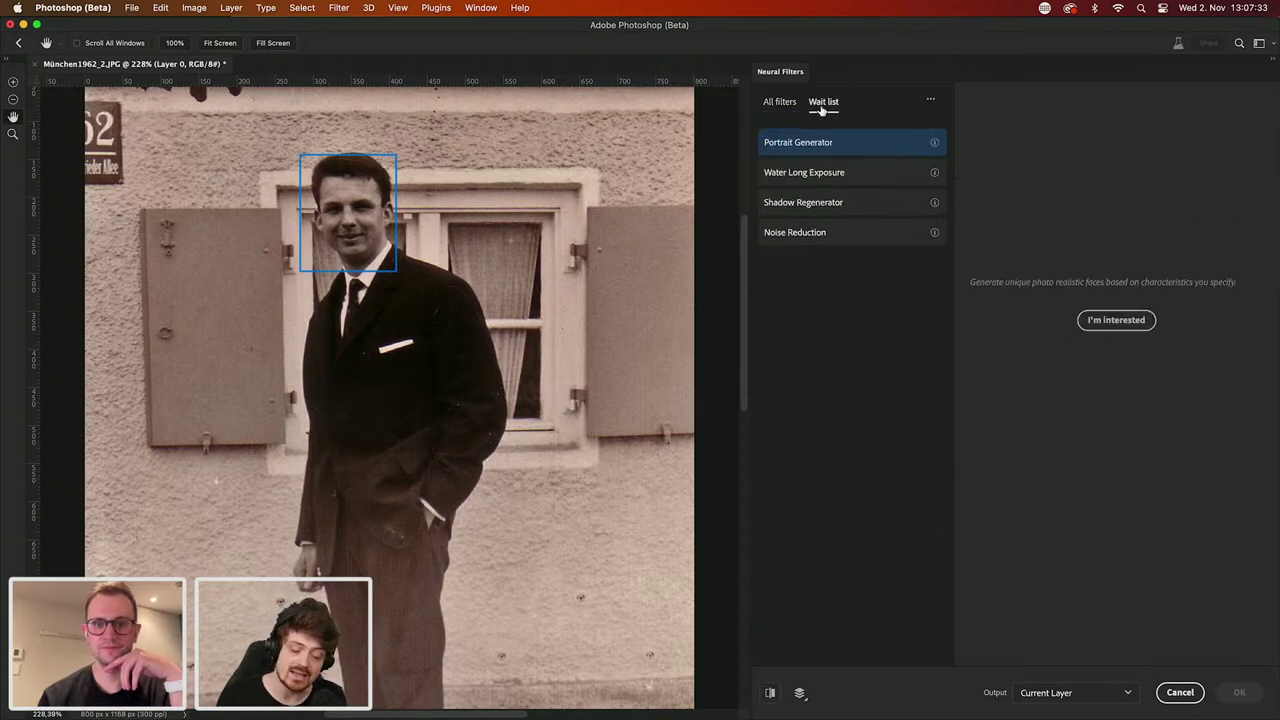
pyautogui.click(880, 172)
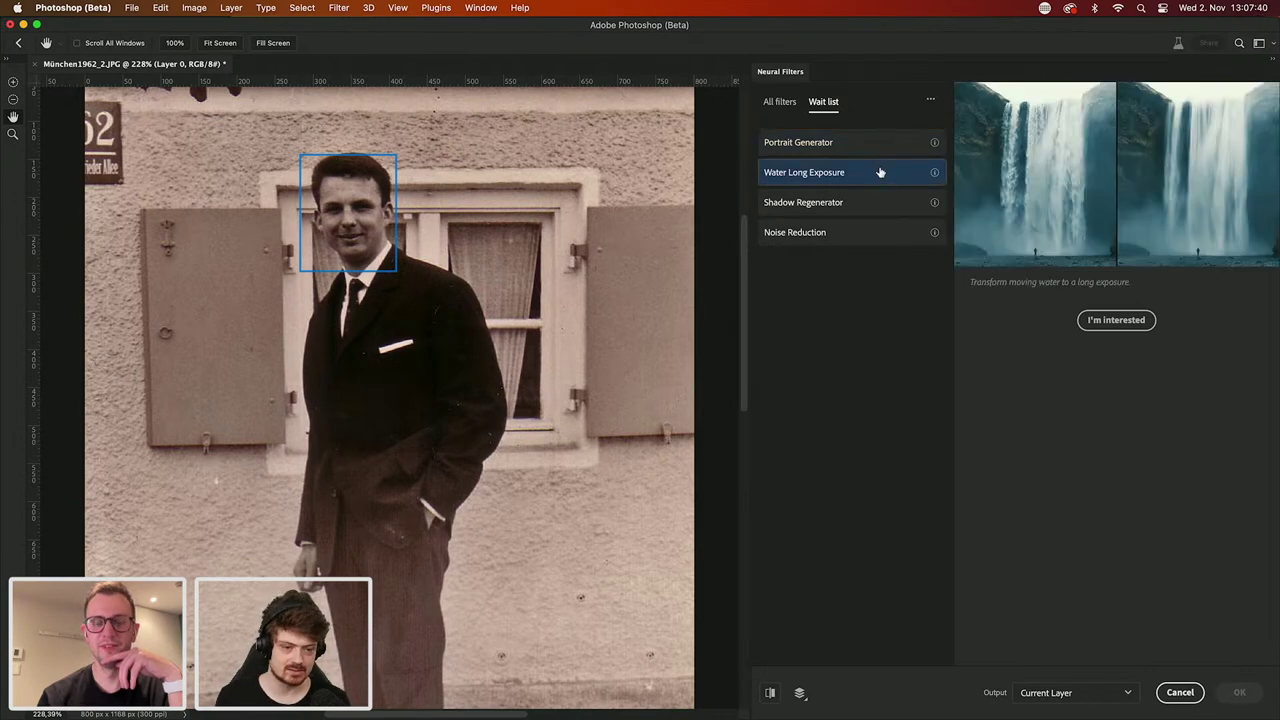
pyautogui.click(1105, 324)
pyautogui.click(1108, 326)
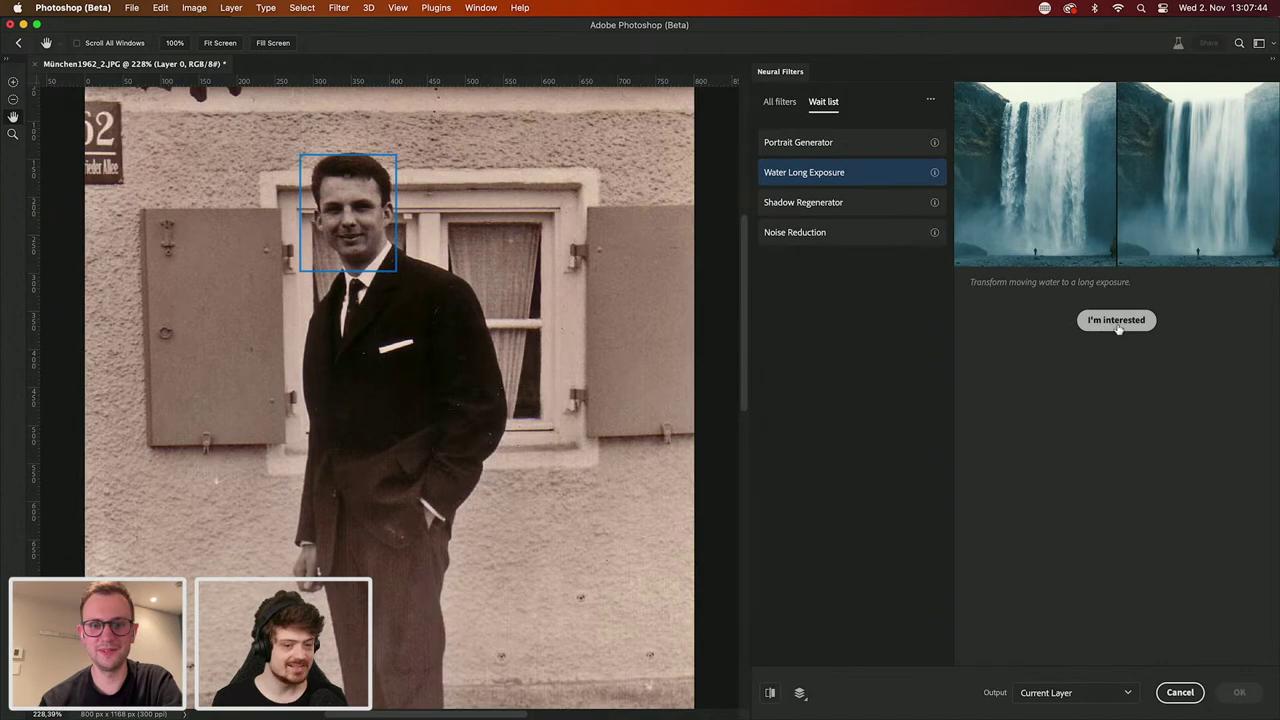
# Step: Register interest in the wait-listed Shadow Regenerator filter and submit the feedback "I am very interested"
pyautogui.click(834, 204)
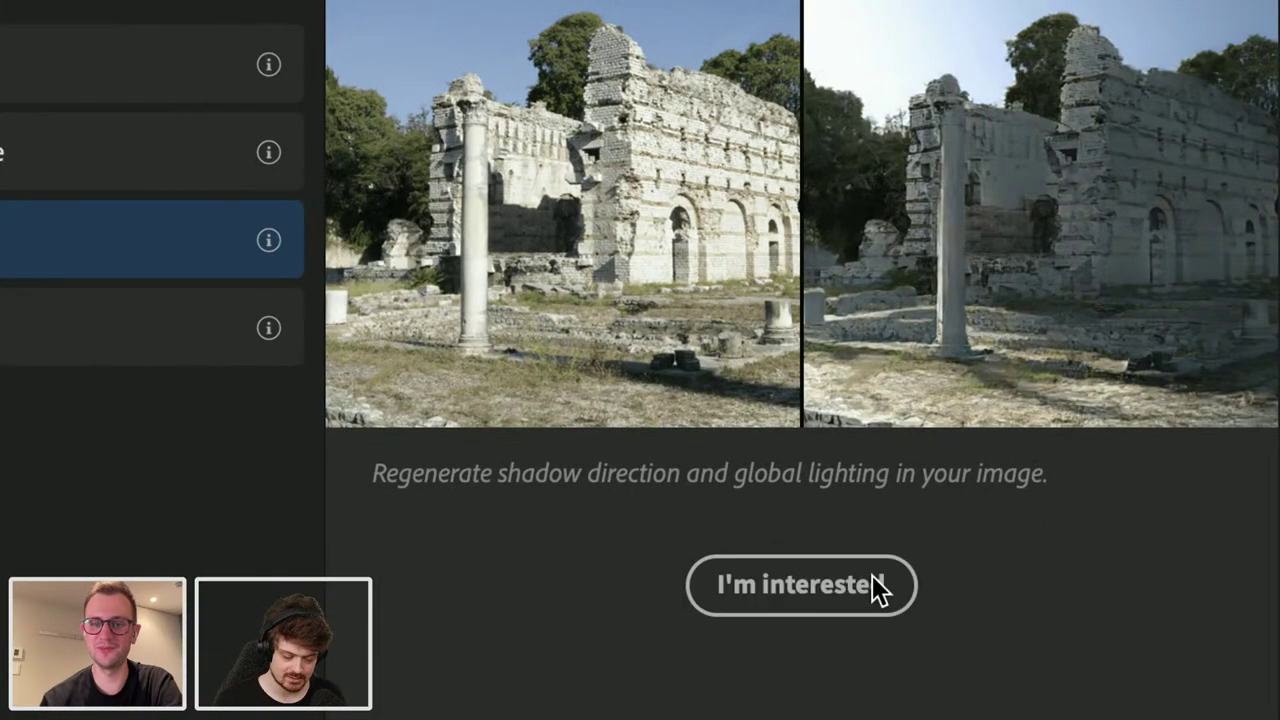
pyautogui.click(872, 580)
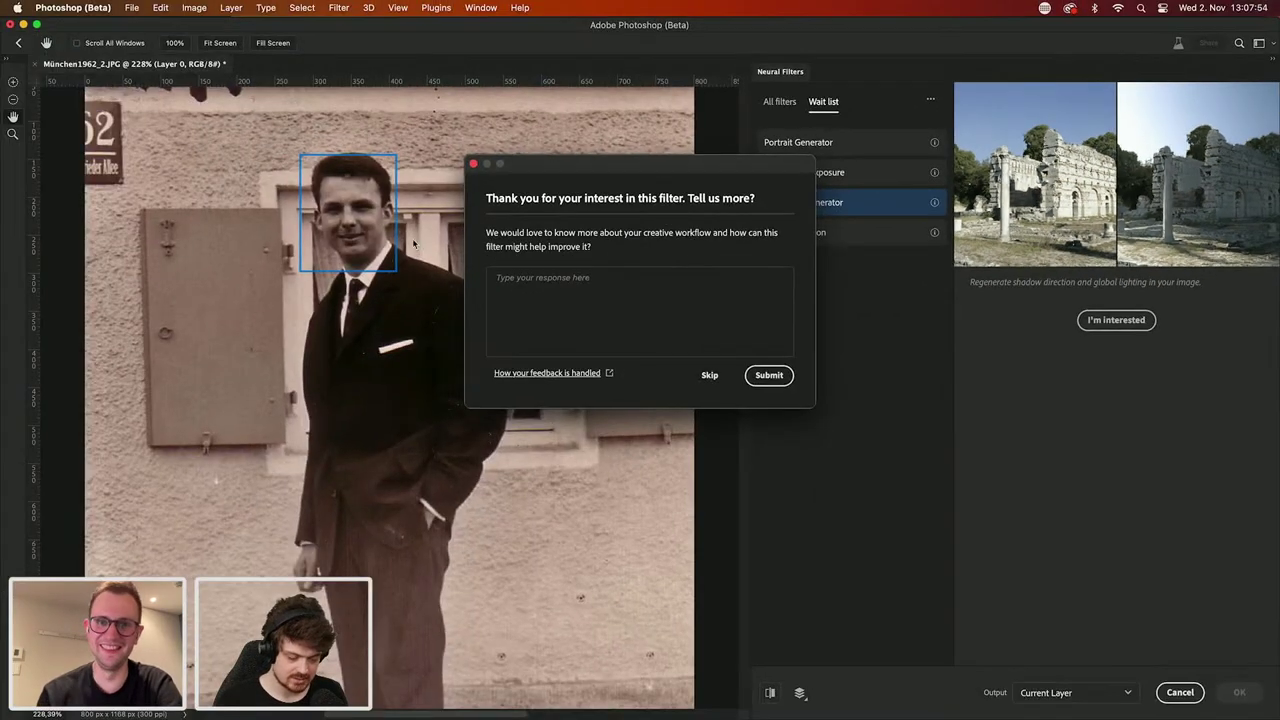
pyautogui.click(591, 310)
pyautogui.write('I')
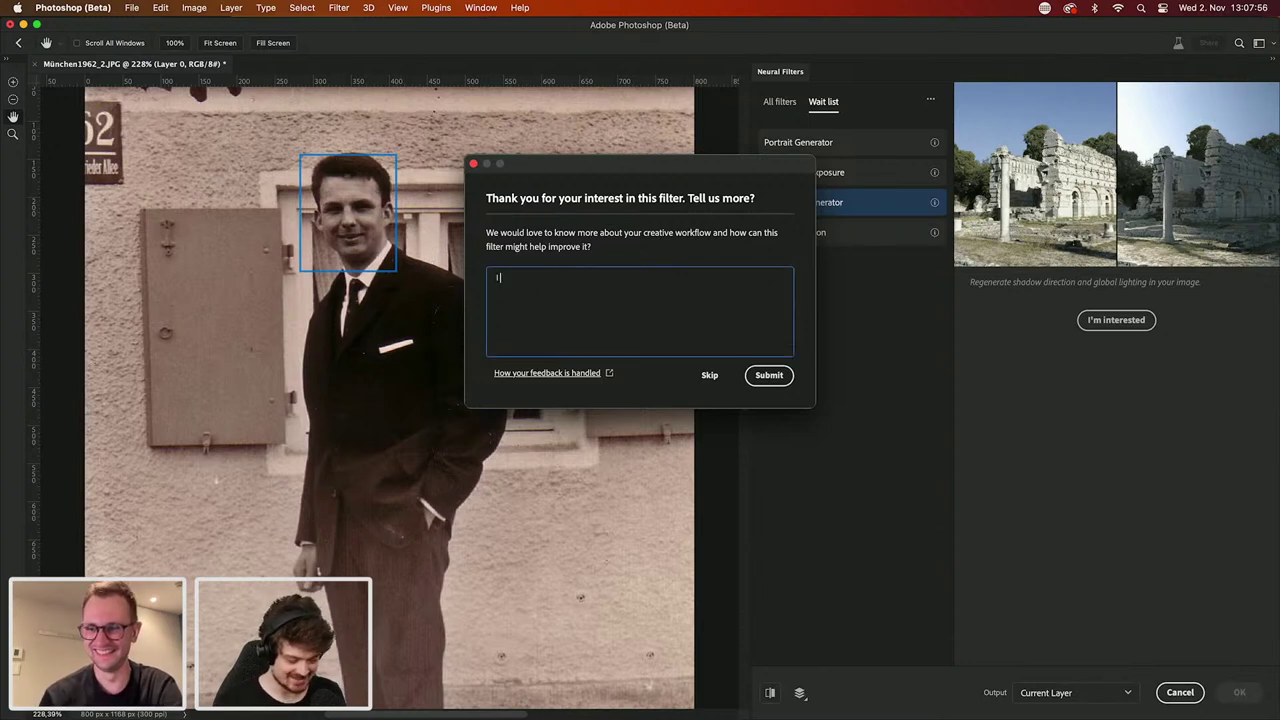
pyautogui.write(' am very interested')
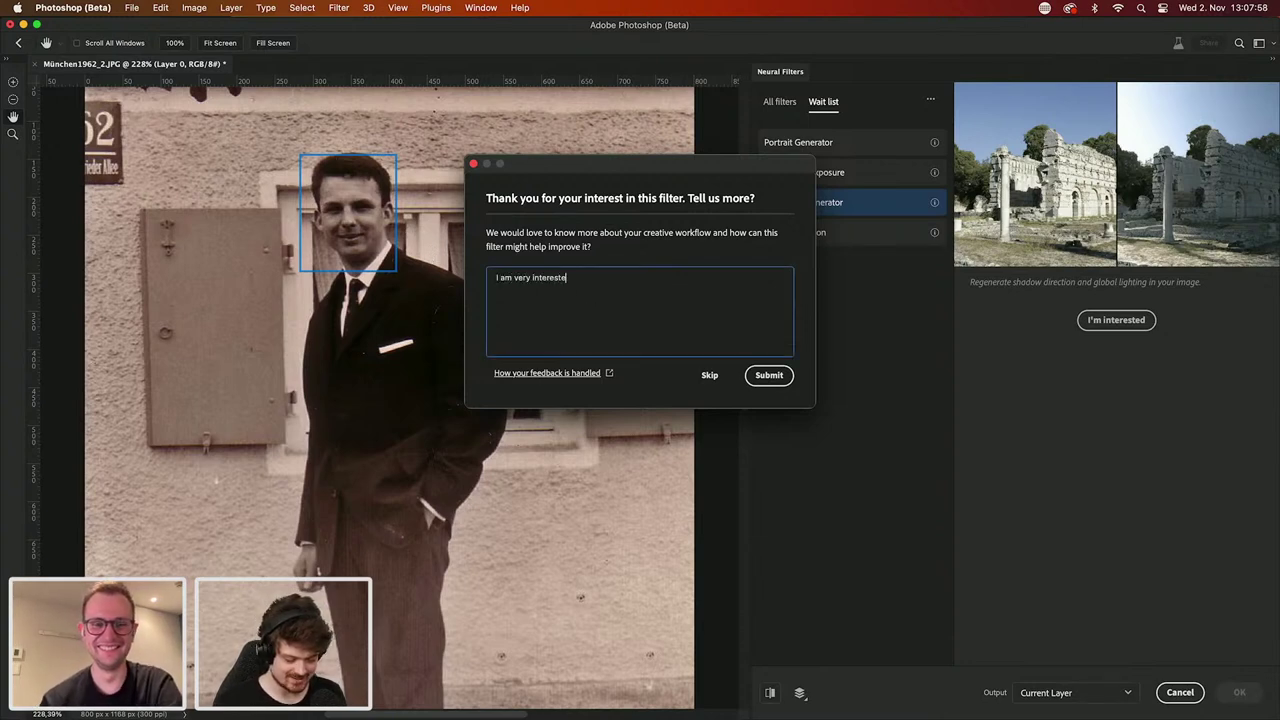
pyautogui.click(766, 377)
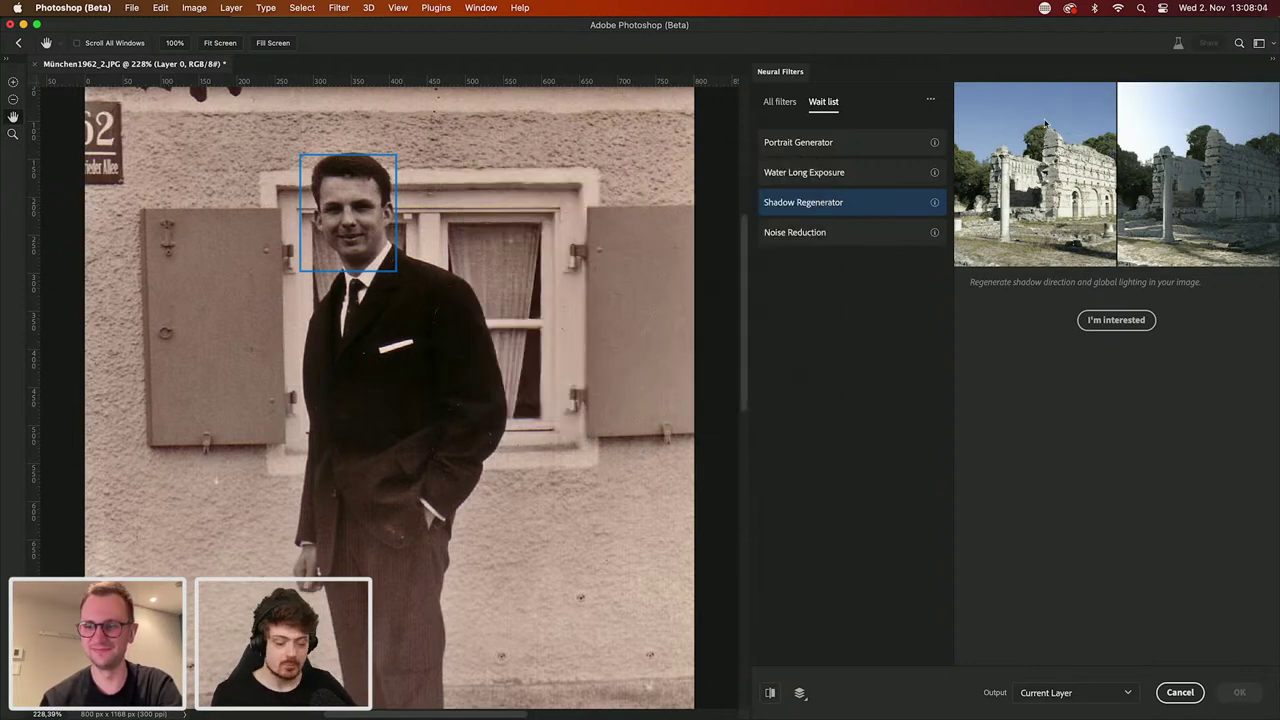
# Step: Return to the full list of neural filters and enable Photo Restoration for the photo
pyautogui.click(778, 101)
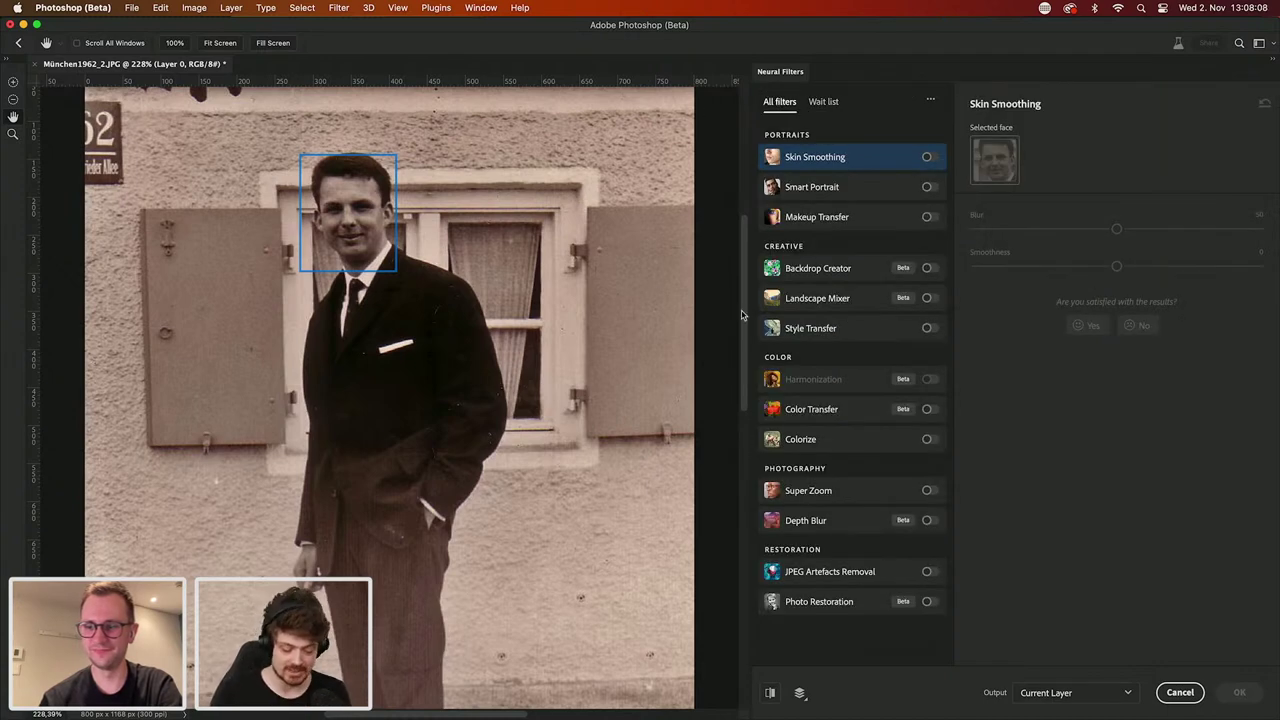
pyautogui.click(840, 606)
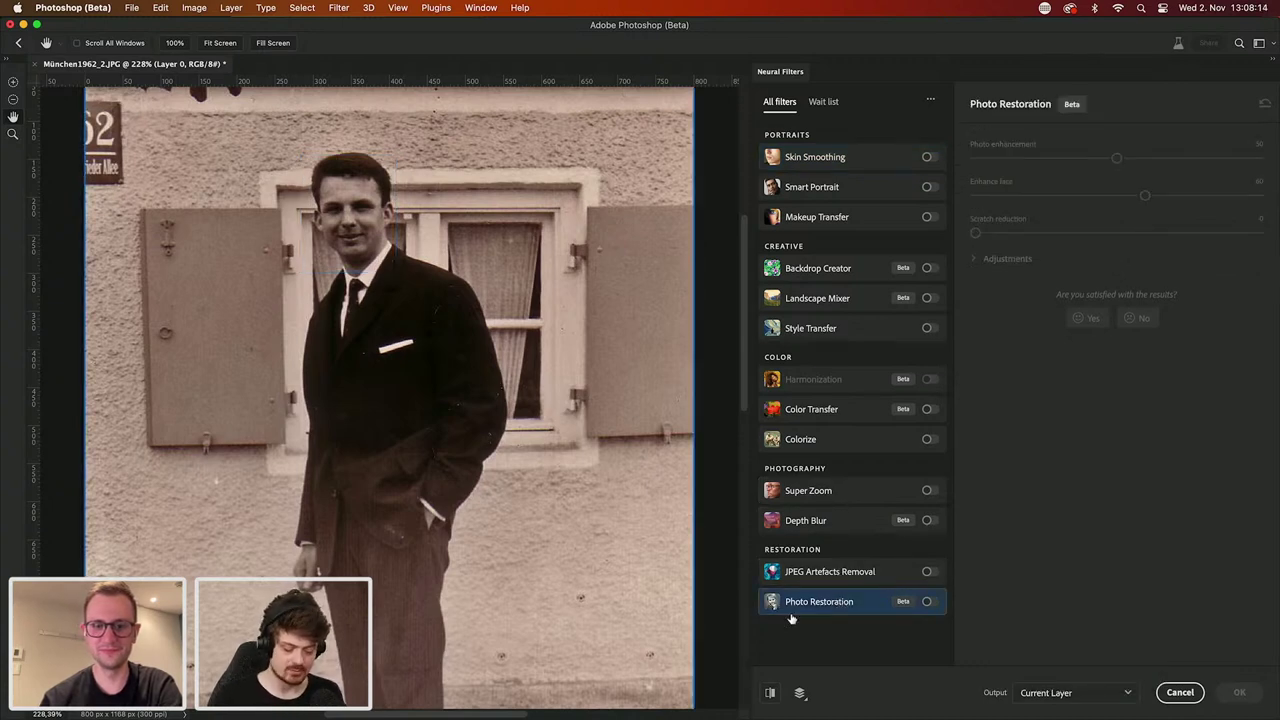
pyautogui.moveTo(858, 605)
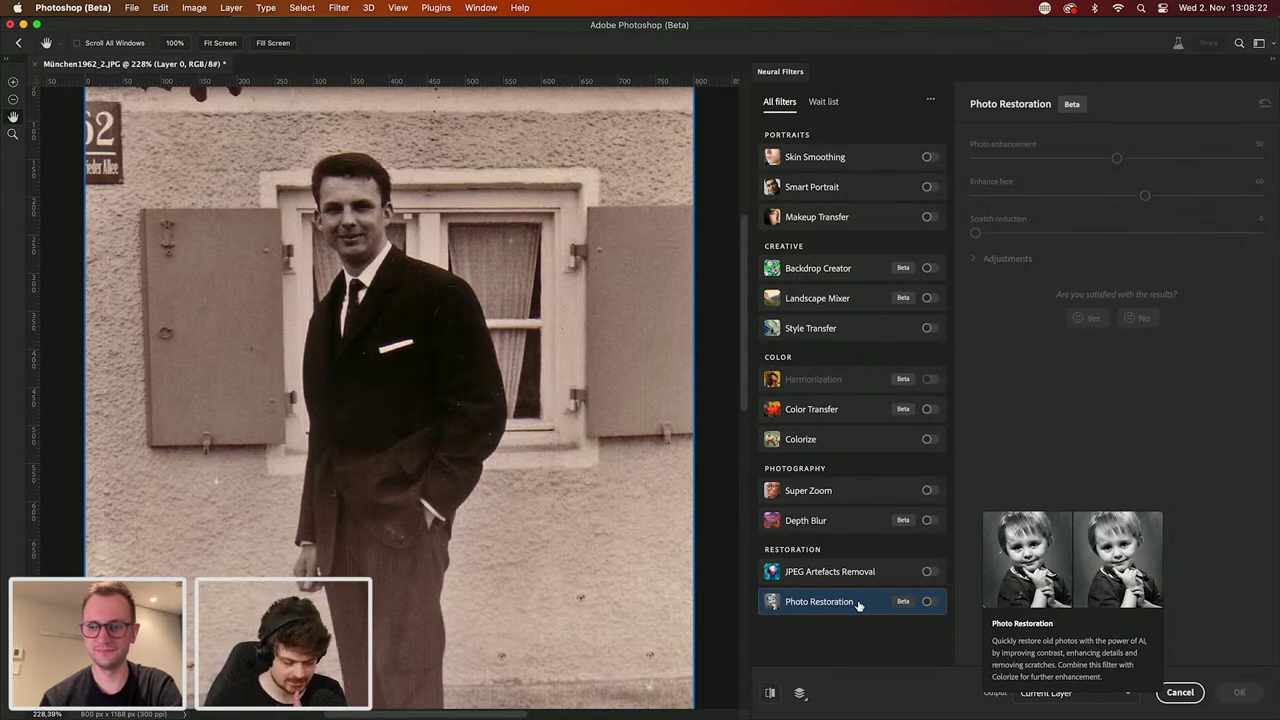
pyautogui.click(928, 603)
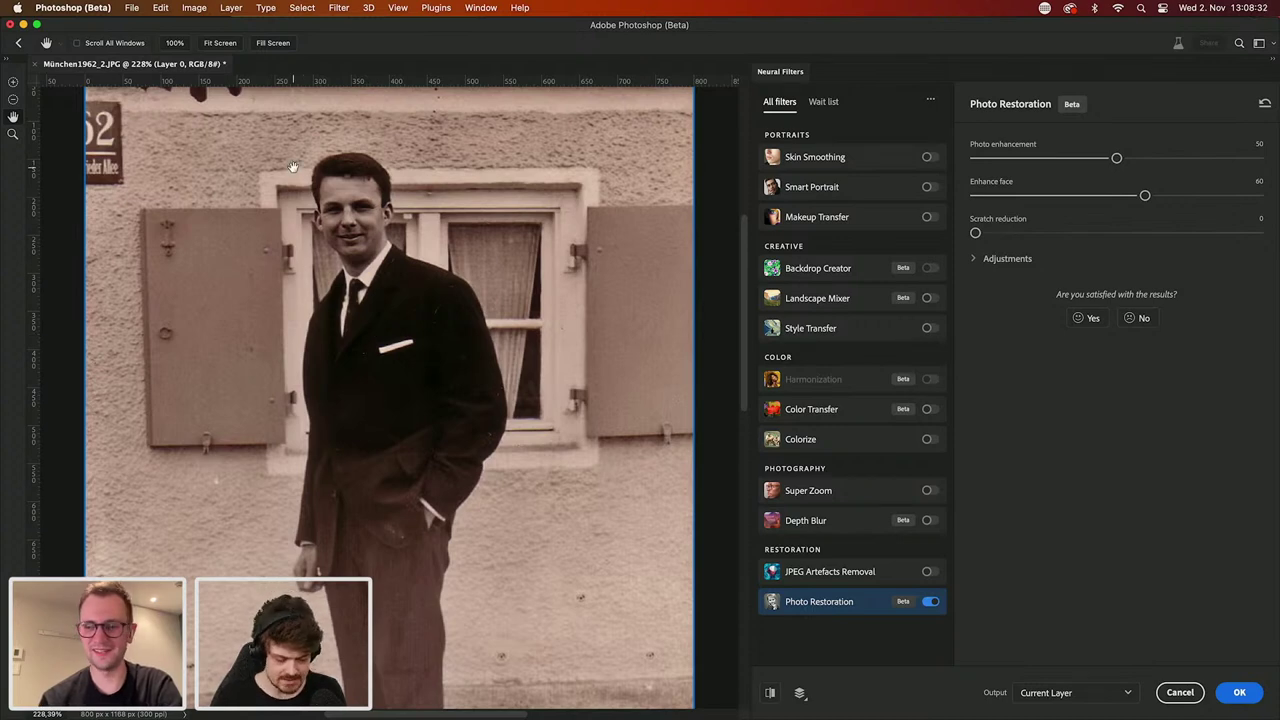
# Step: Examine the restoration preview closely around the house-number sign and the wall, and across the man's full figure
pyautogui.scroll(5, 292, 166)
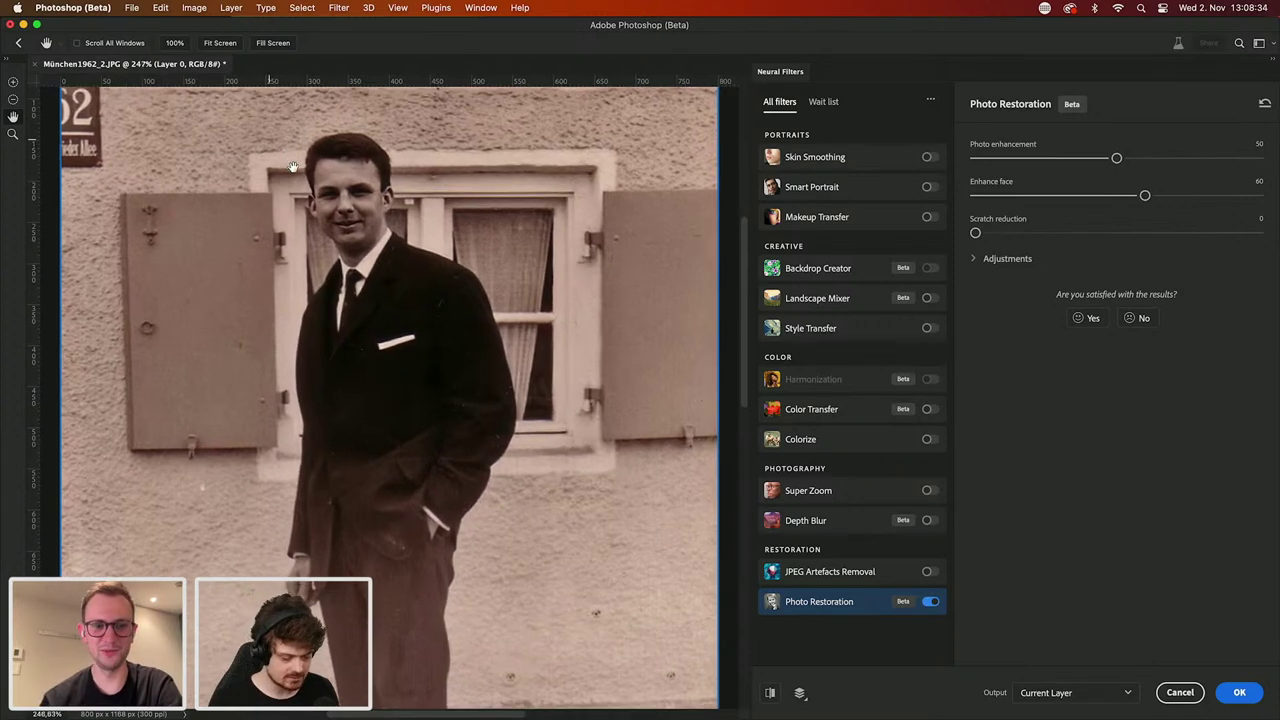
pyautogui.scroll(5, 292, 166)
pyautogui.hscroll(-8, 292, 220)
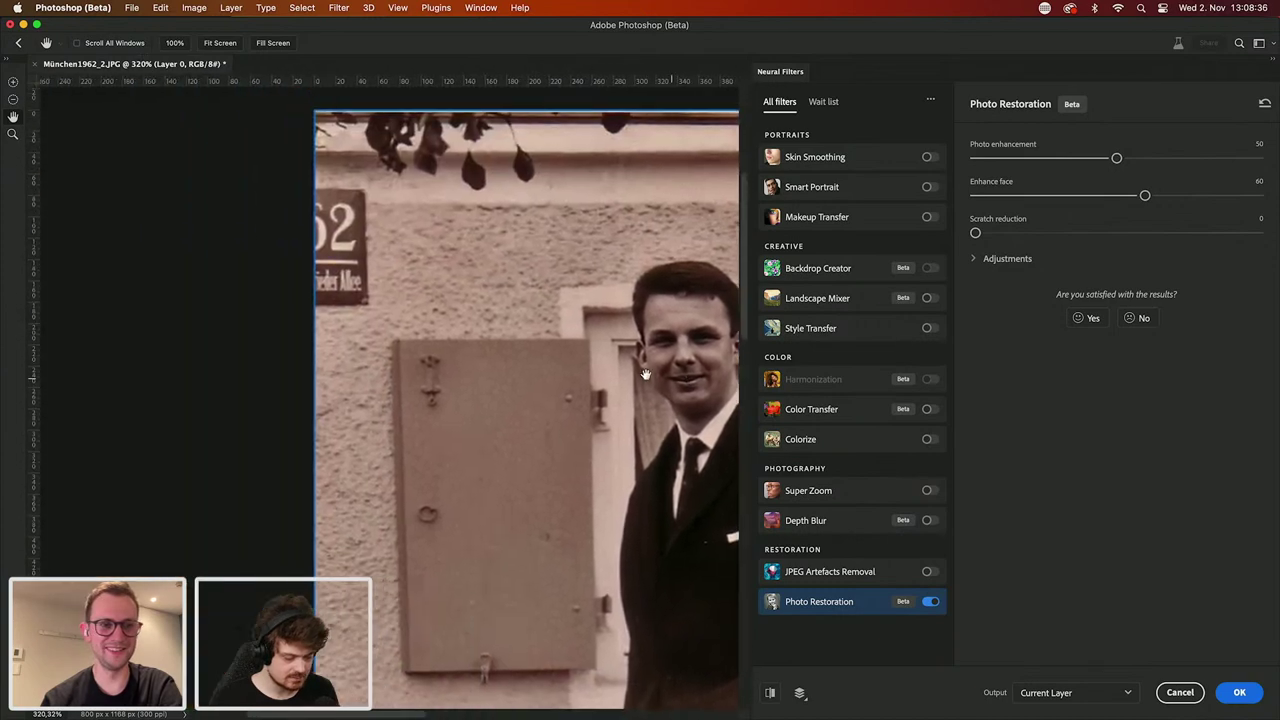
pyautogui.scroll(5, 292, 269)
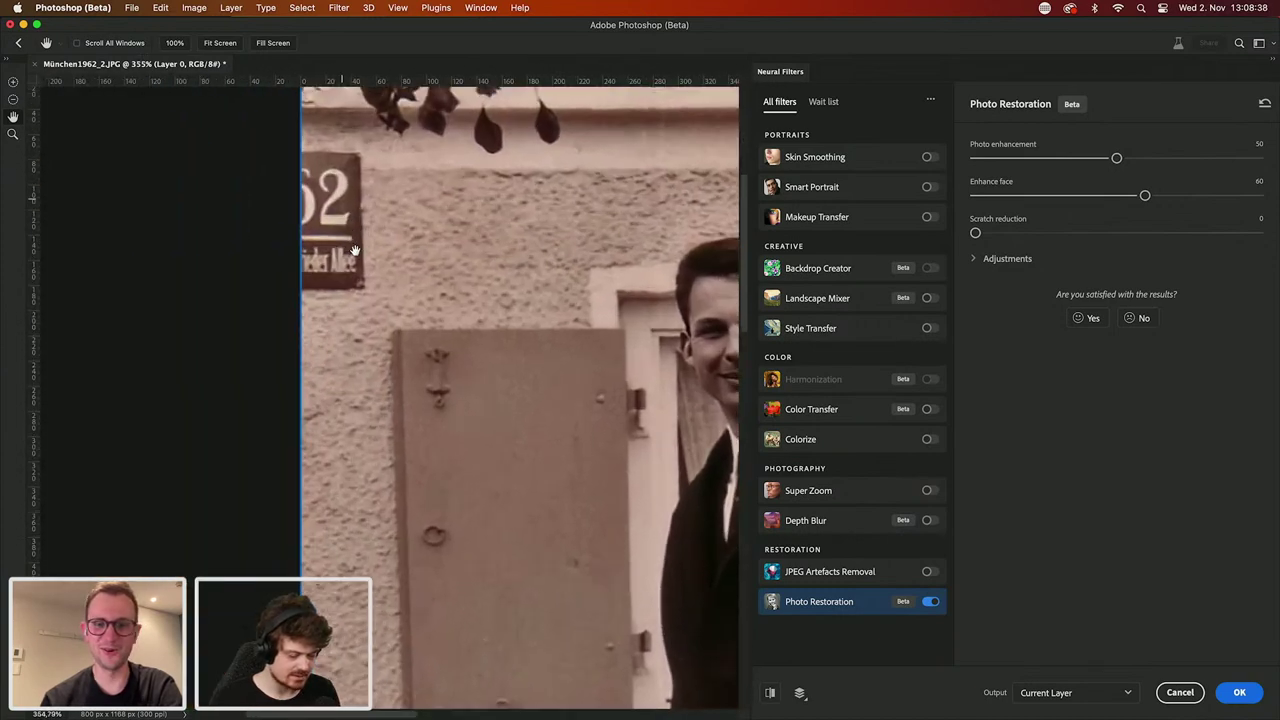
pyautogui.moveTo(355, 251); pyautogui.dragTo(514, 500)
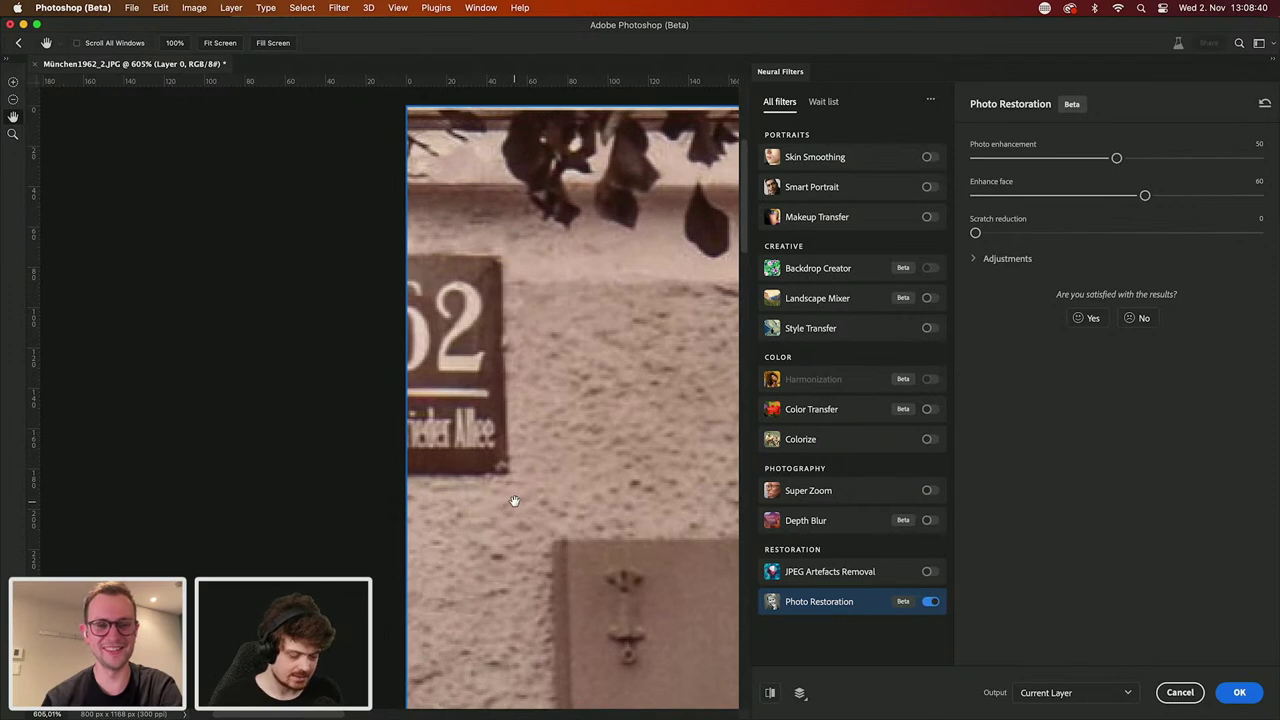
pyautogui.scroll(2, 421, 410)
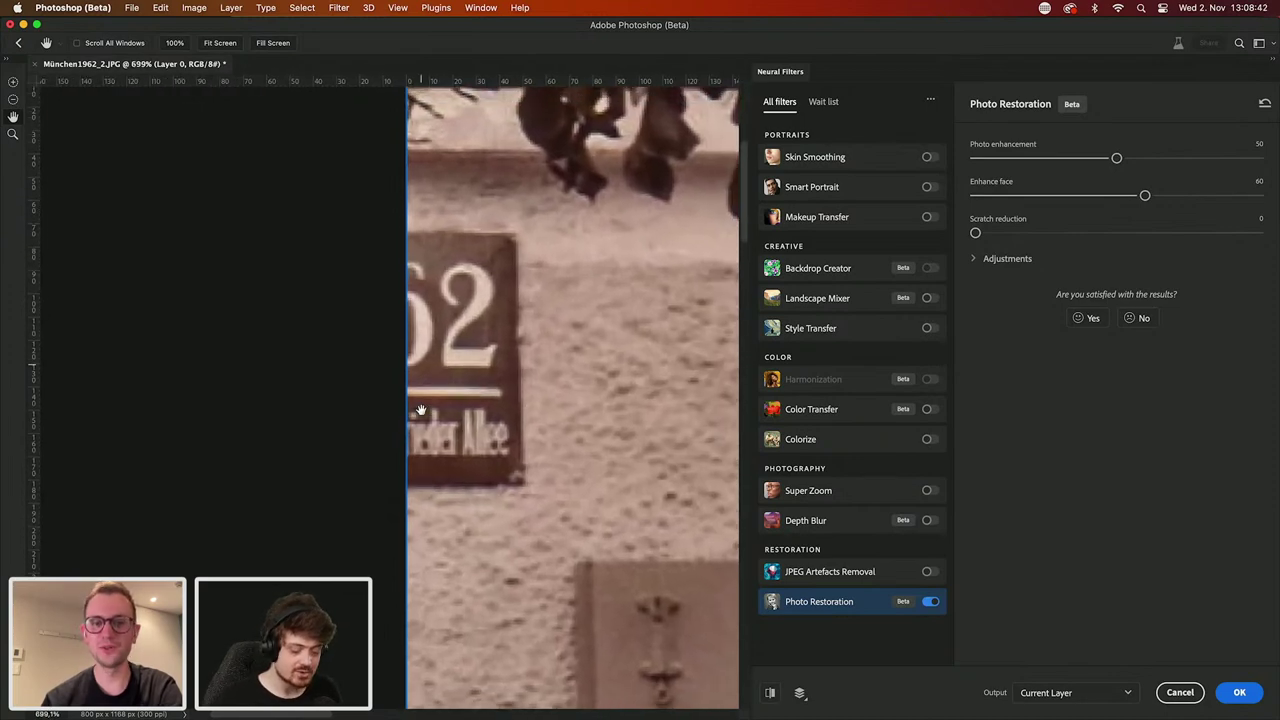
pyautogui.scroll(-2, 421, 410)
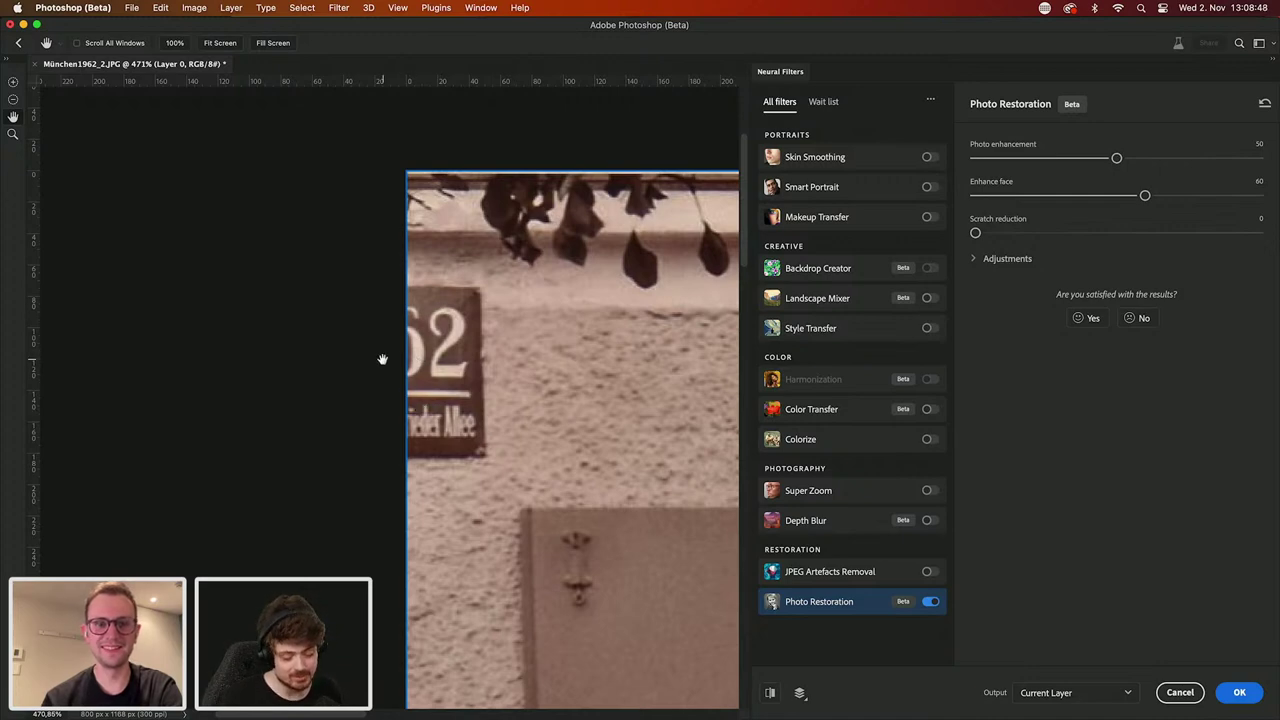
pyautogui.scroll(-4, 385, 359)
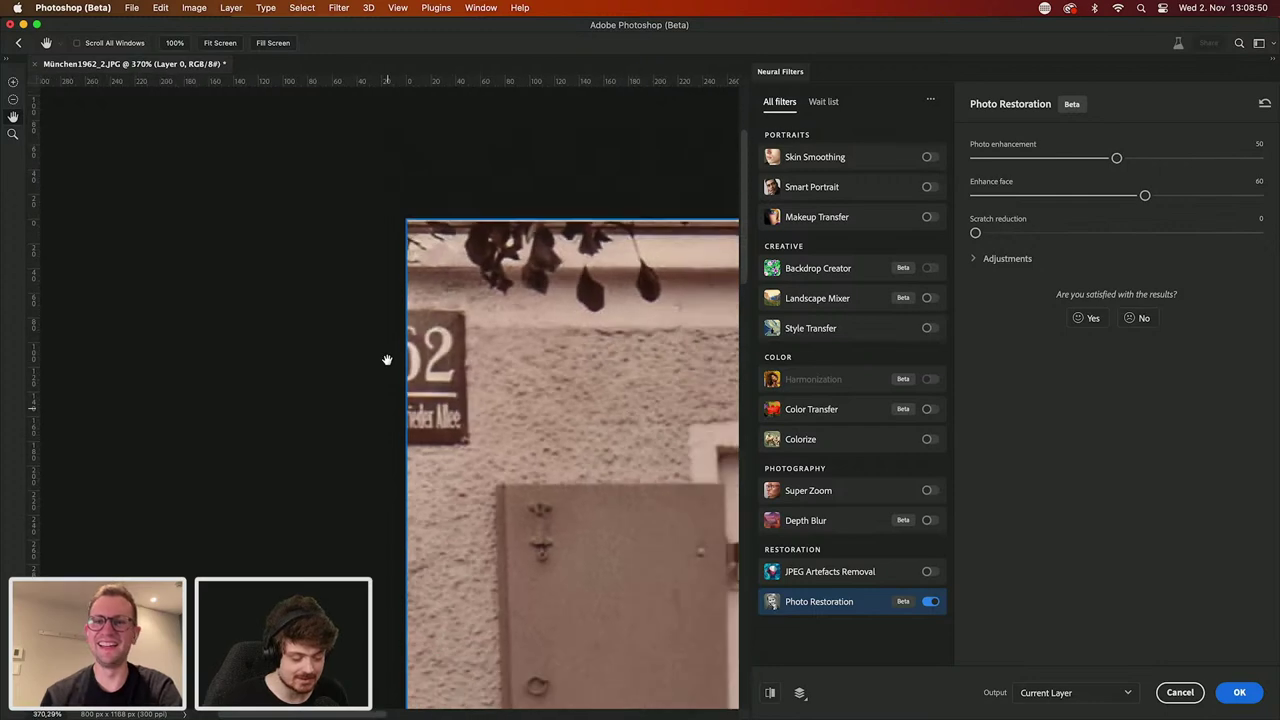
pyautogui.scroll(-5, 385, 330)
pyautogui.hscroll(5, 385, 330)
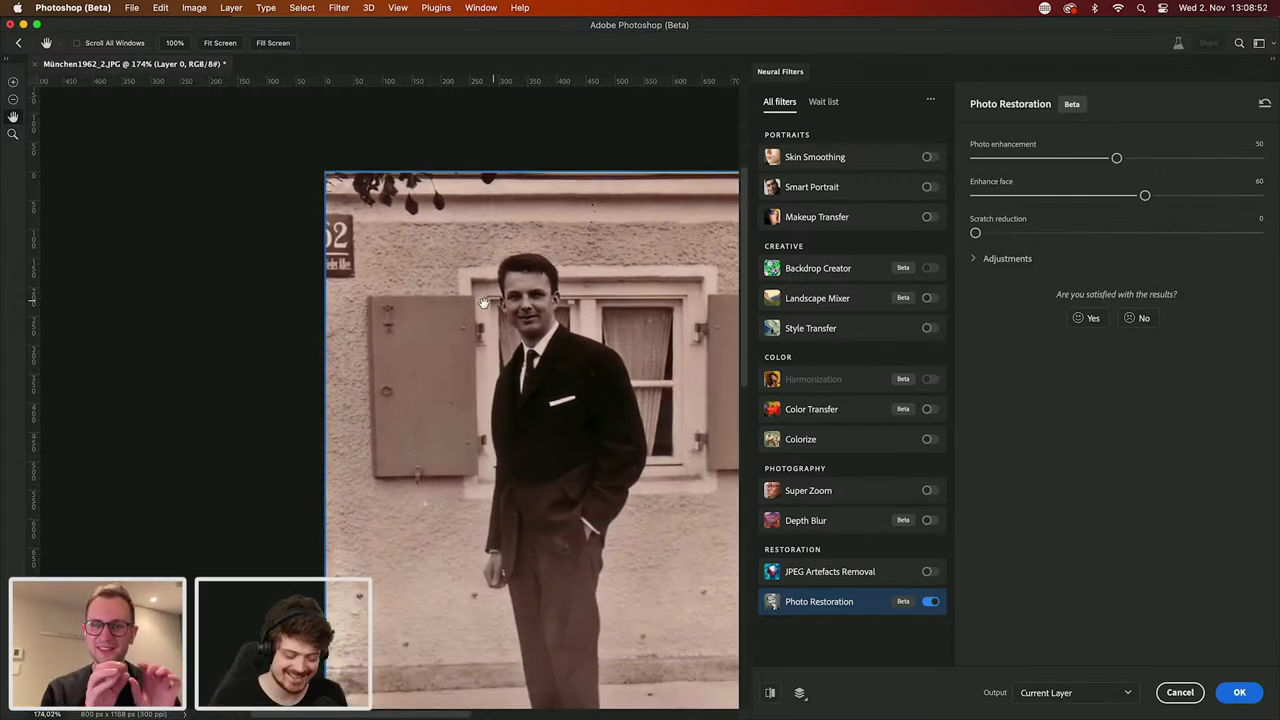
pyautogui.scroll(-2, 435, 376)
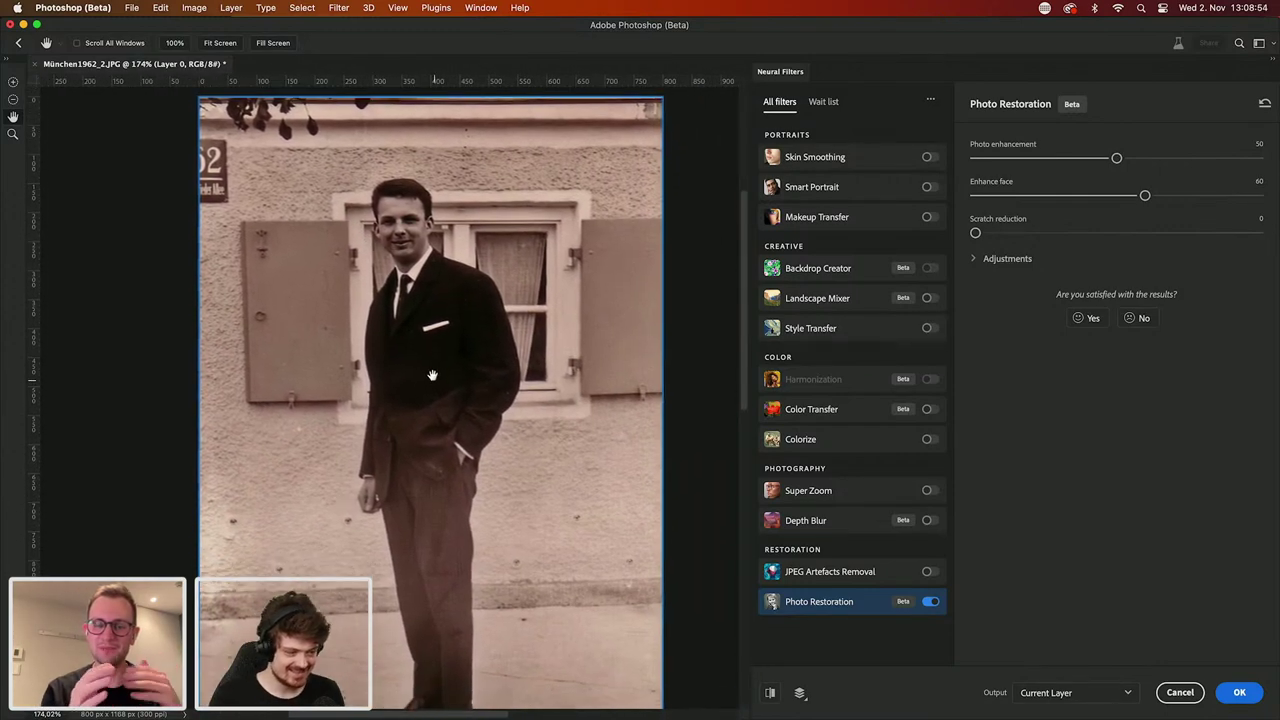
pyautogui.moveTo(435, 376); pyautogui.dragTo(437, 384)
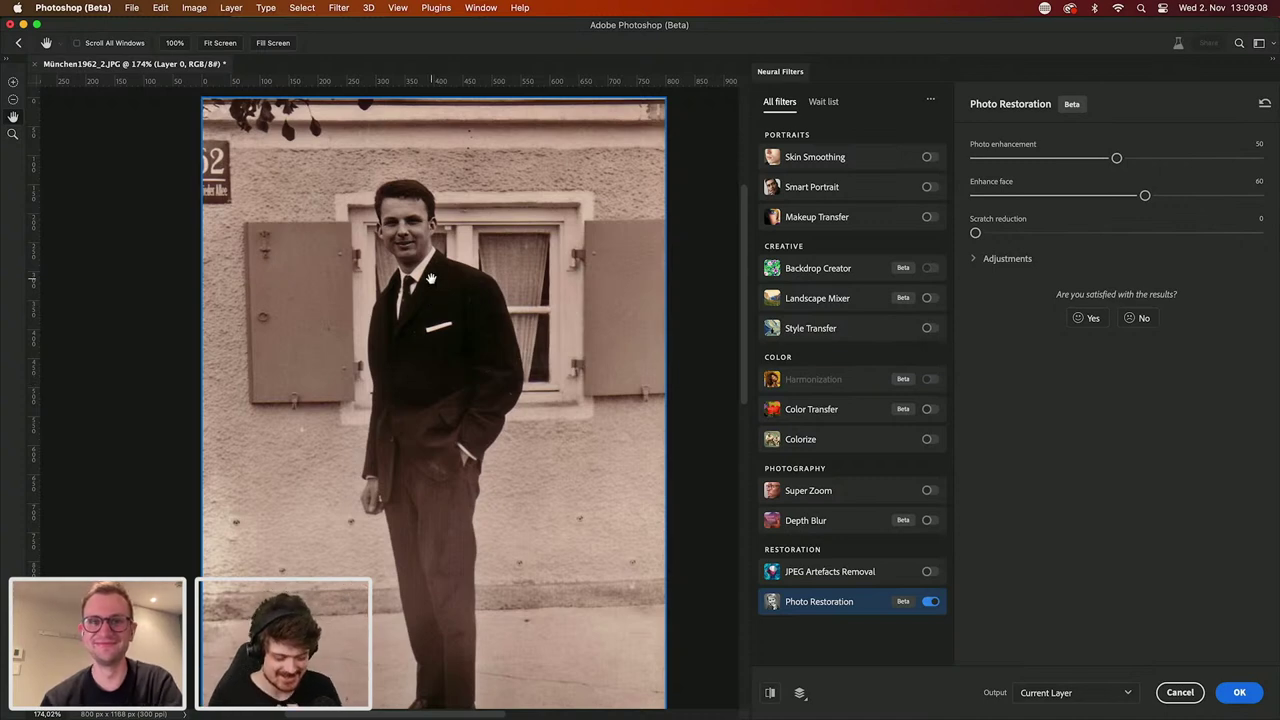
# Step: Show the additional Photo Restoration adjustments and set Enhance face to 38 while viewing the man's face and upper body
pyautogui.scroll(5, 430, 278)
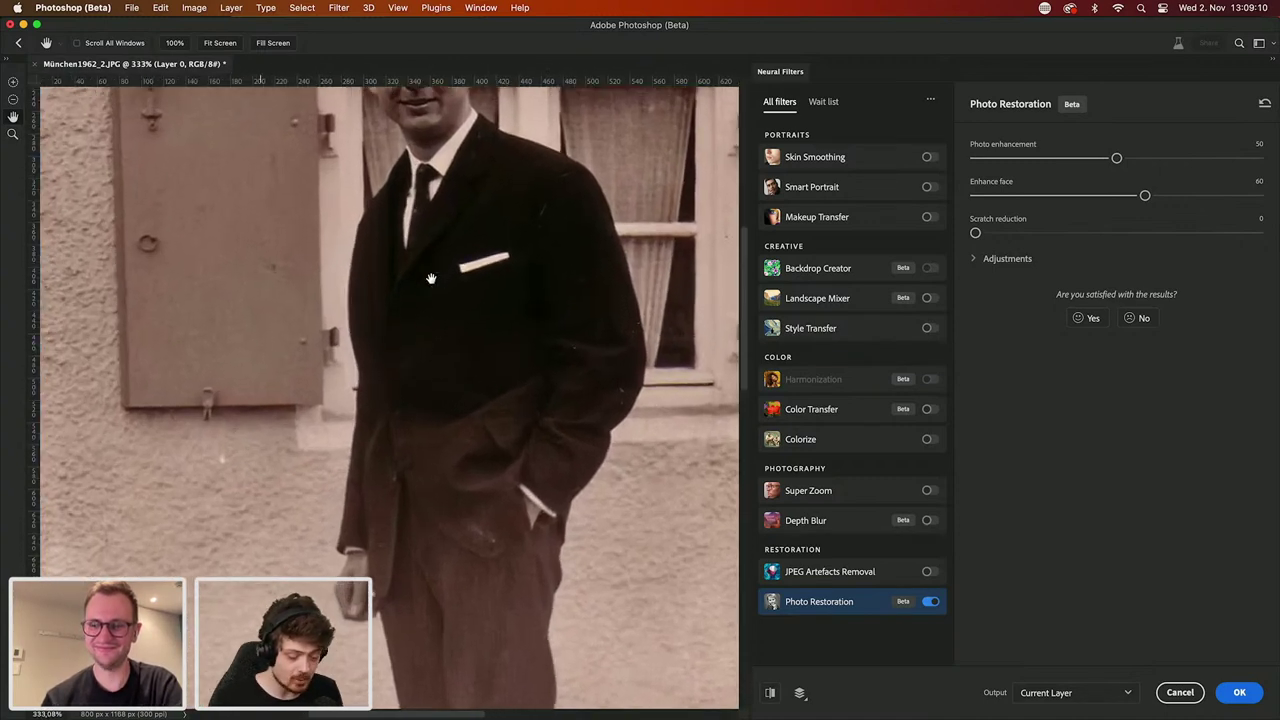
pyautogui.moveTo(431, 314); pyautogui.dragTo(428, 476)
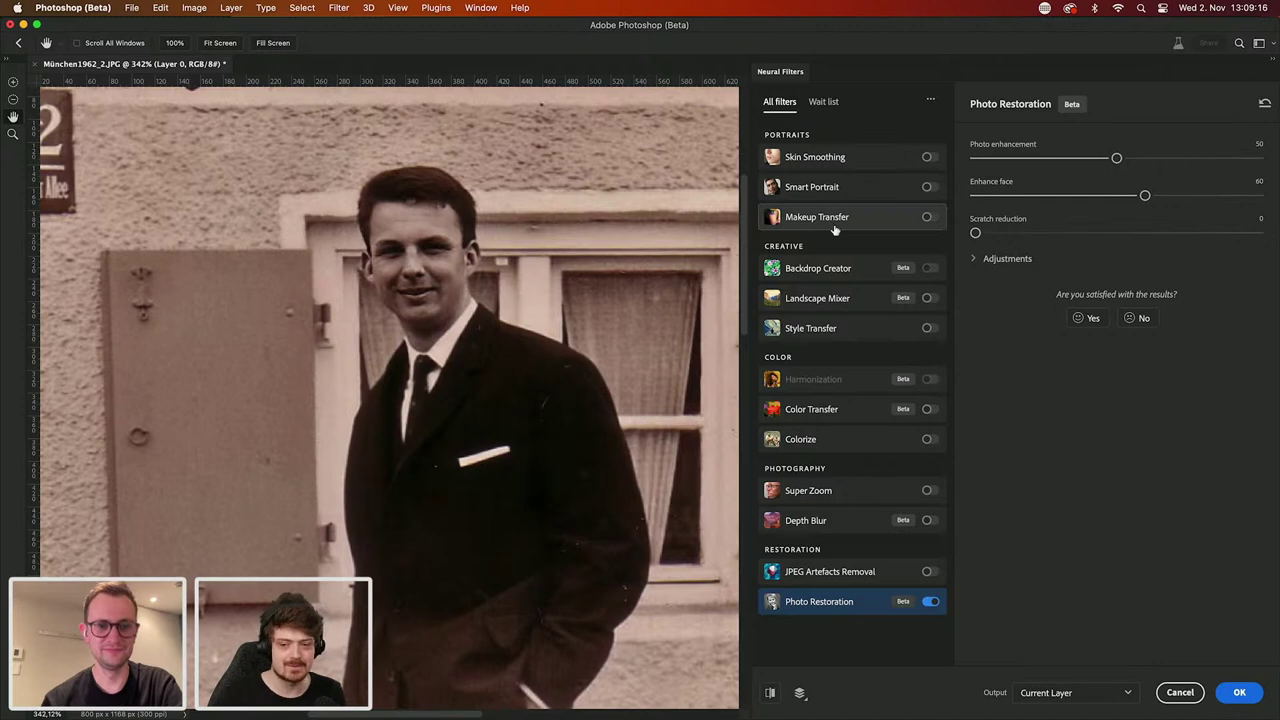
pyautogui.click(983, 258)
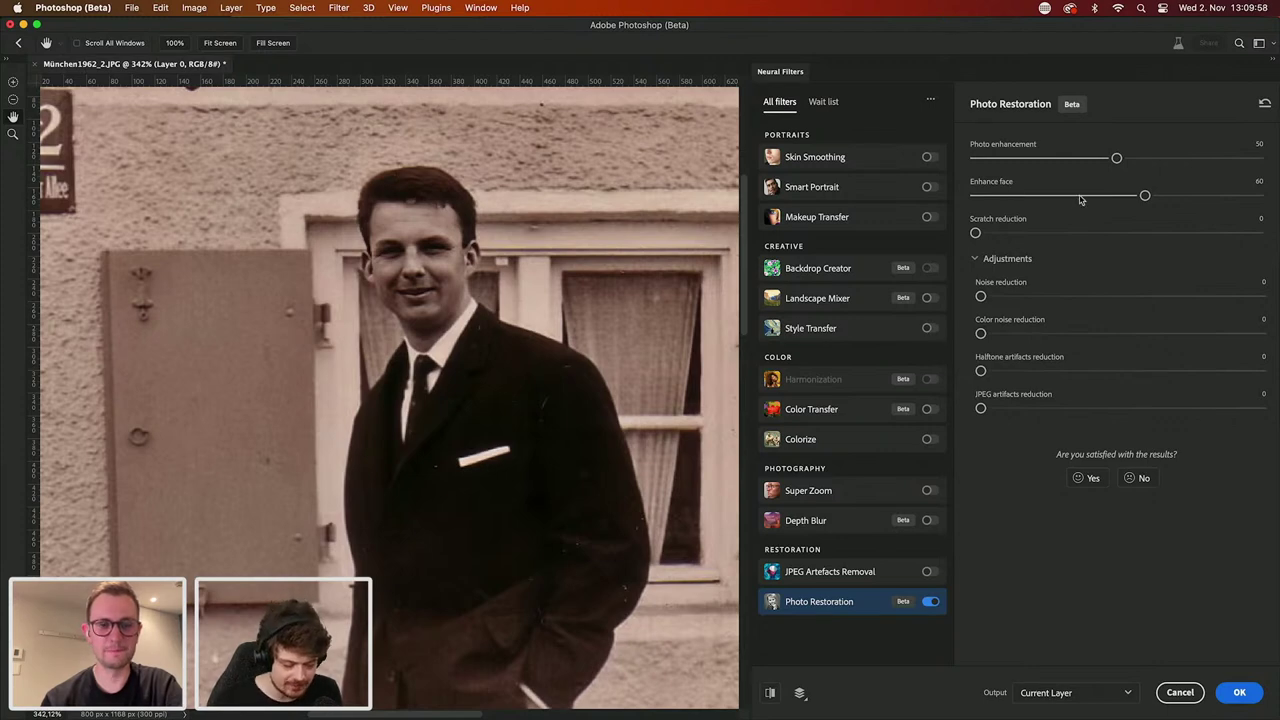
pyautogui.moveTo(1145, 197); pyautogui.dragTo(1082, 196)
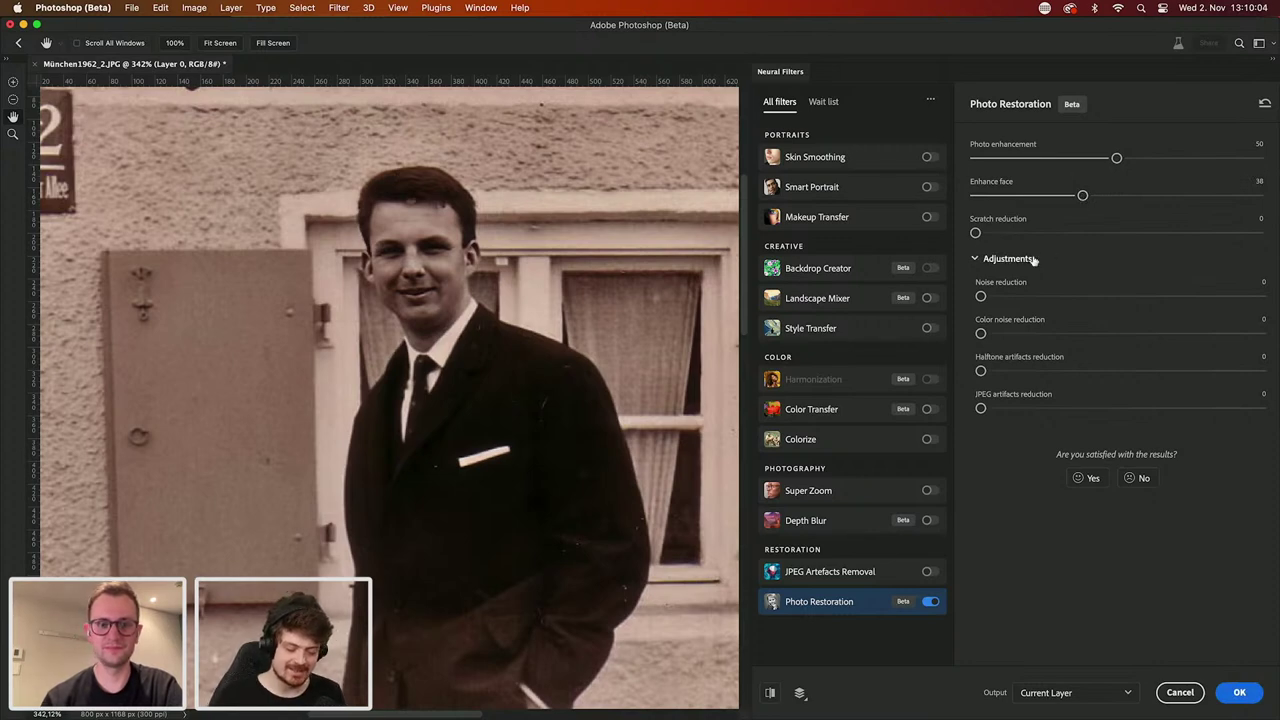
# Step: Try Noise reduction at 100, check its effect on the man's face, and settle on a value of 3
pyautogui.moveTo(981, 297); pyautogui.dragTo(1262, 297)
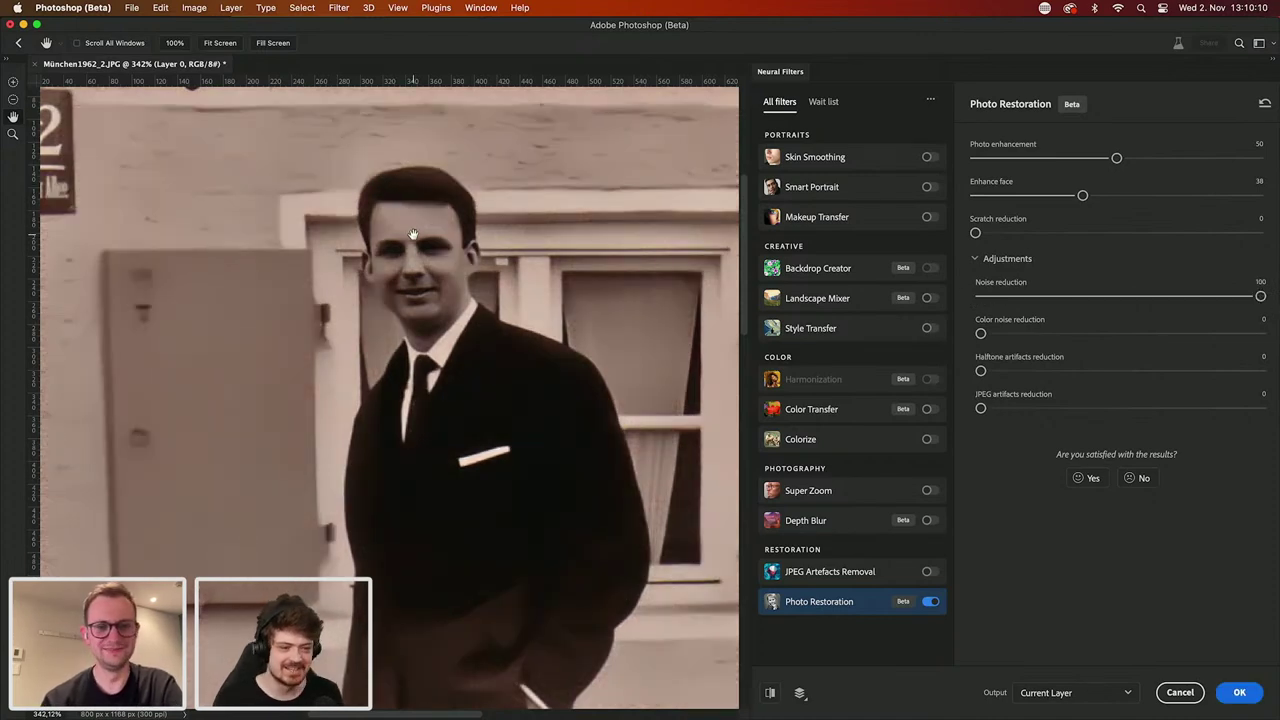
pyautogui.scroll(5, 413, 234)
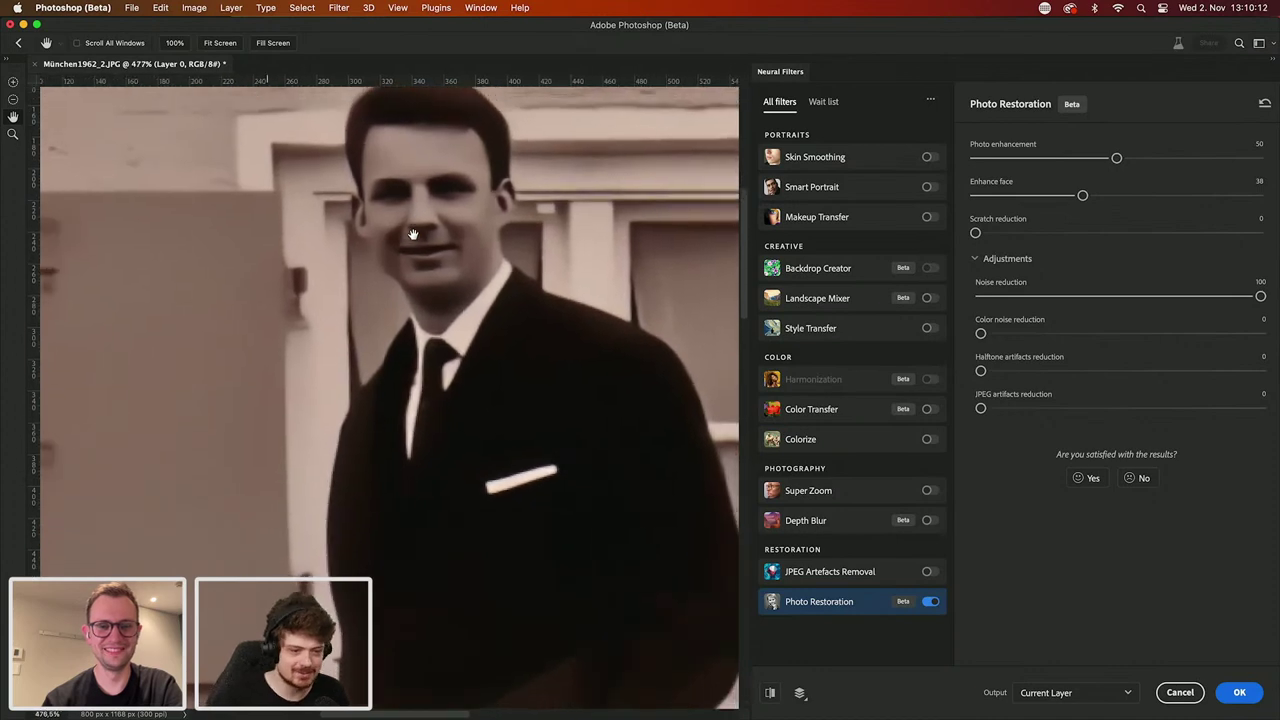
pyautogui.scroll(-4, 413, 234)
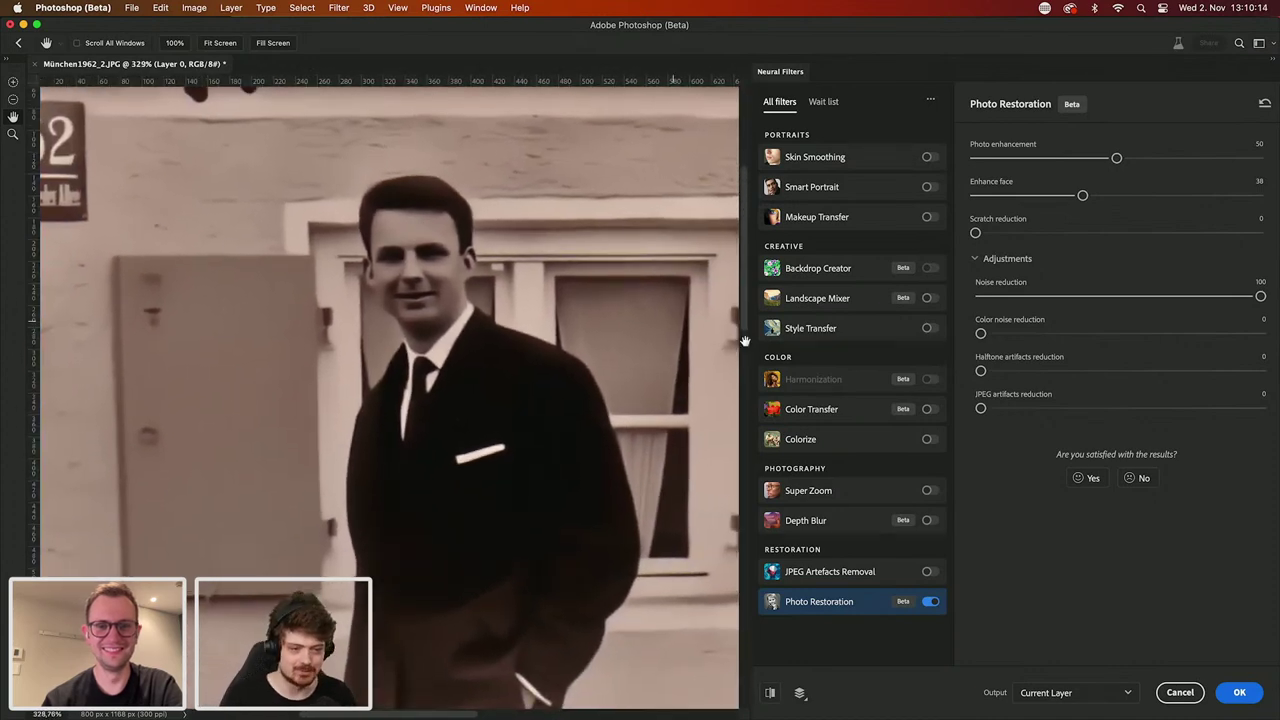
pyautogui.moveTo(1092, 297); pyautogui.dragTo(988, 298)
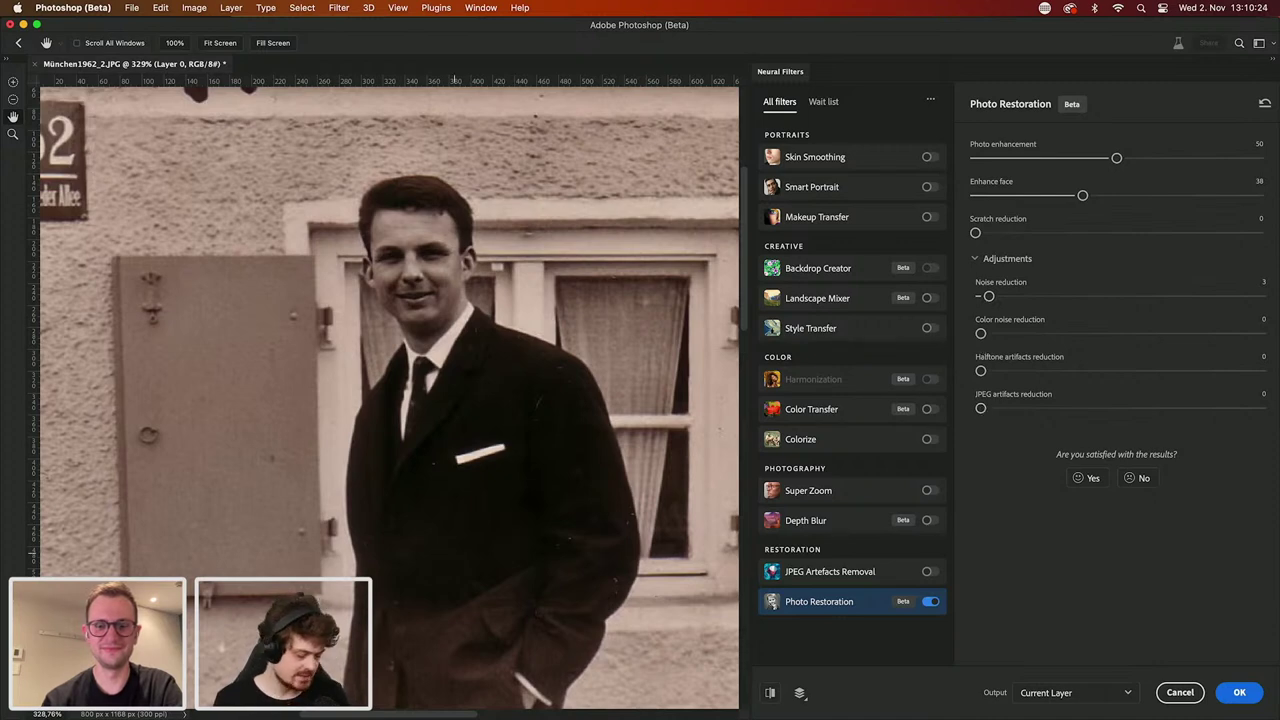
# Step: Compare the pavement beside the man's shoes with and without the filter at pixel level, looking for compression artifacts
pyautogui.scroll(-5, 218, 617)
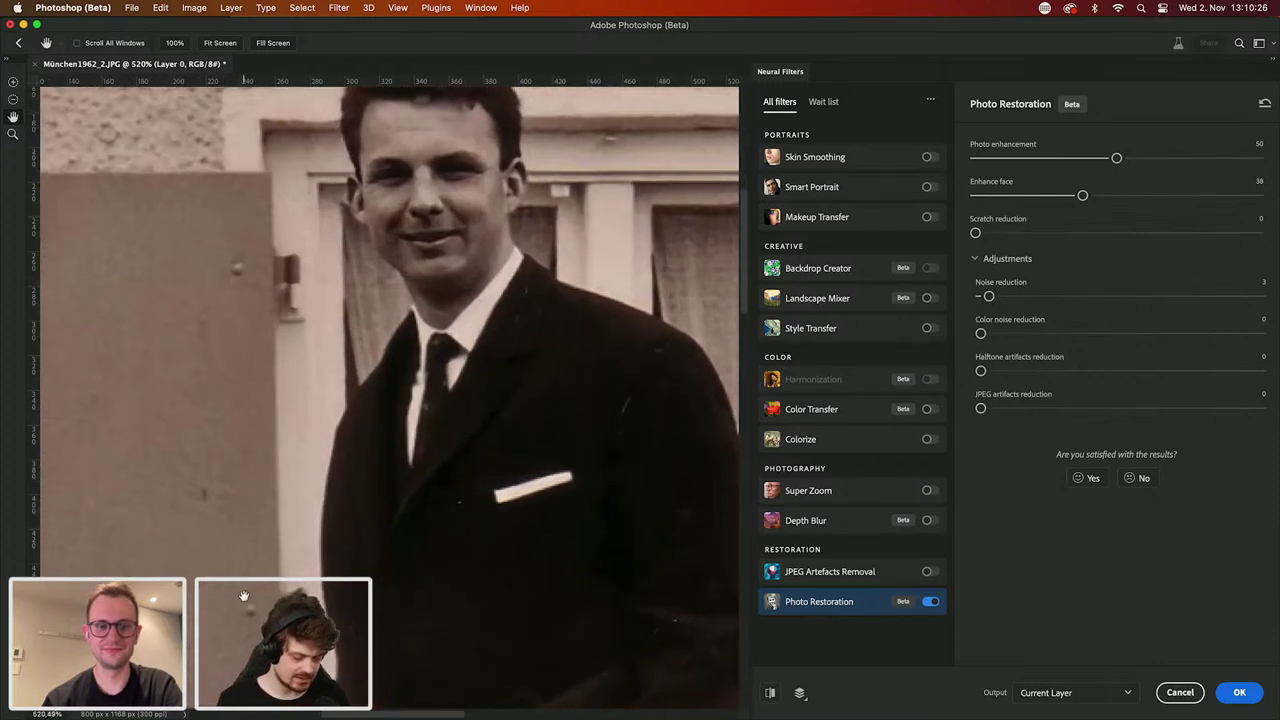
pyautogui.scroll(-10, 449, 432)
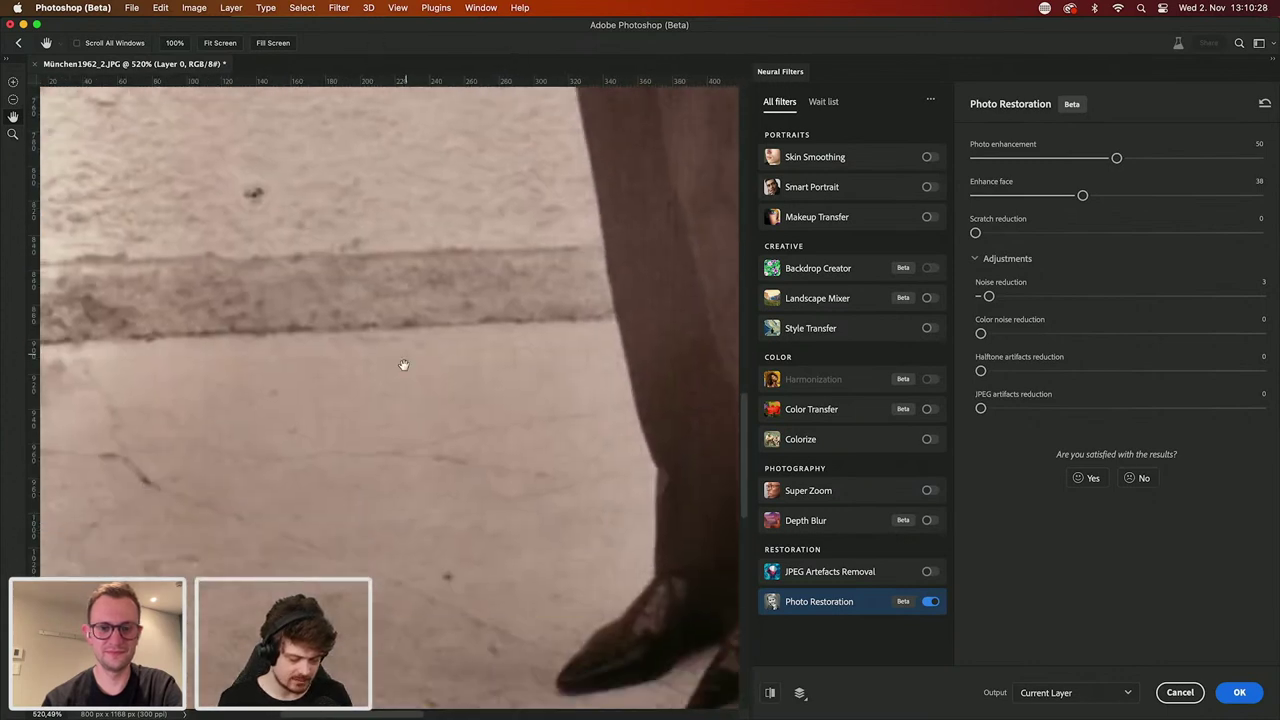
pyautogui.scroll(-1, 351, 260)
pyautogui.scroll(5, 374, 353)
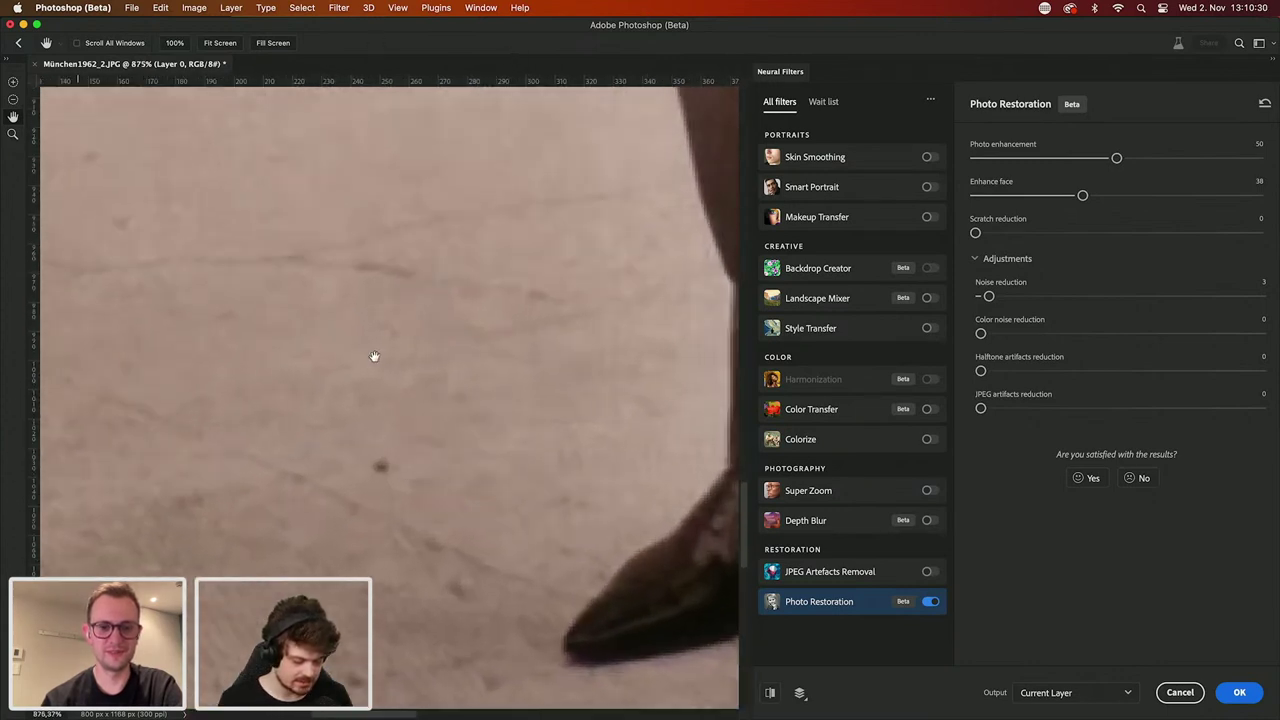
pyautogui.scroll(3, 374, 356)
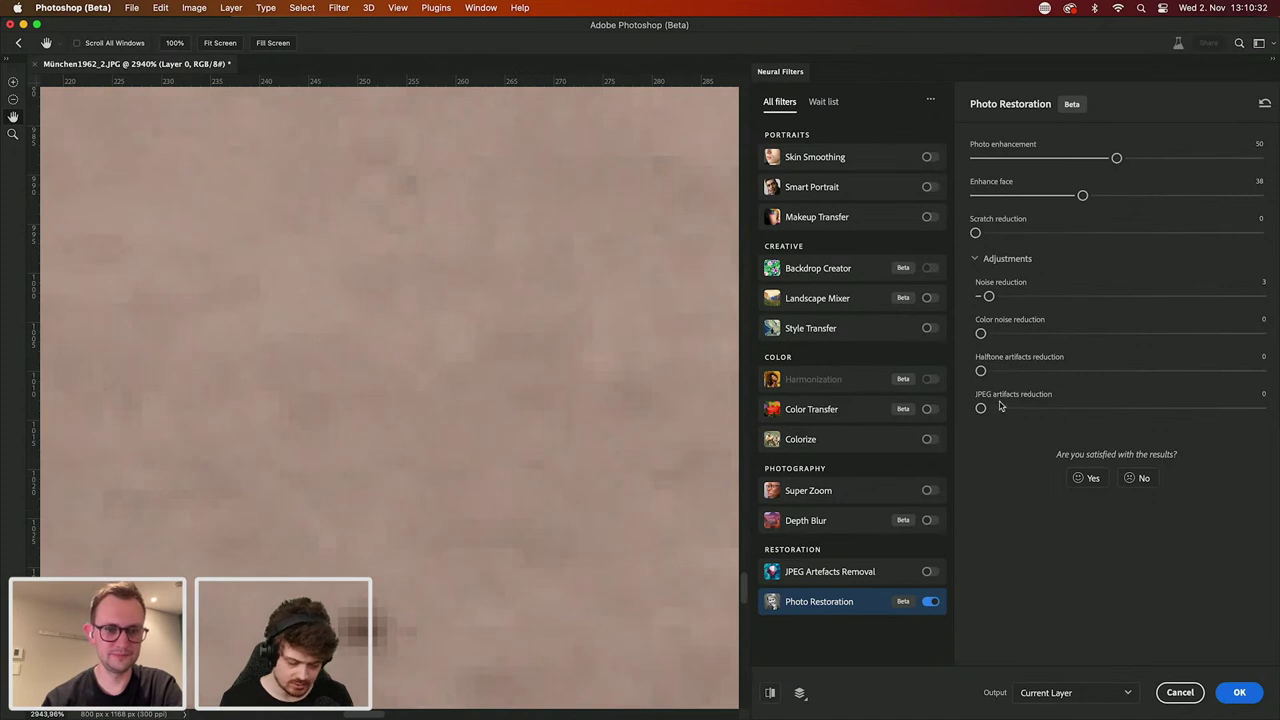
pyautogui.click(771, 693)
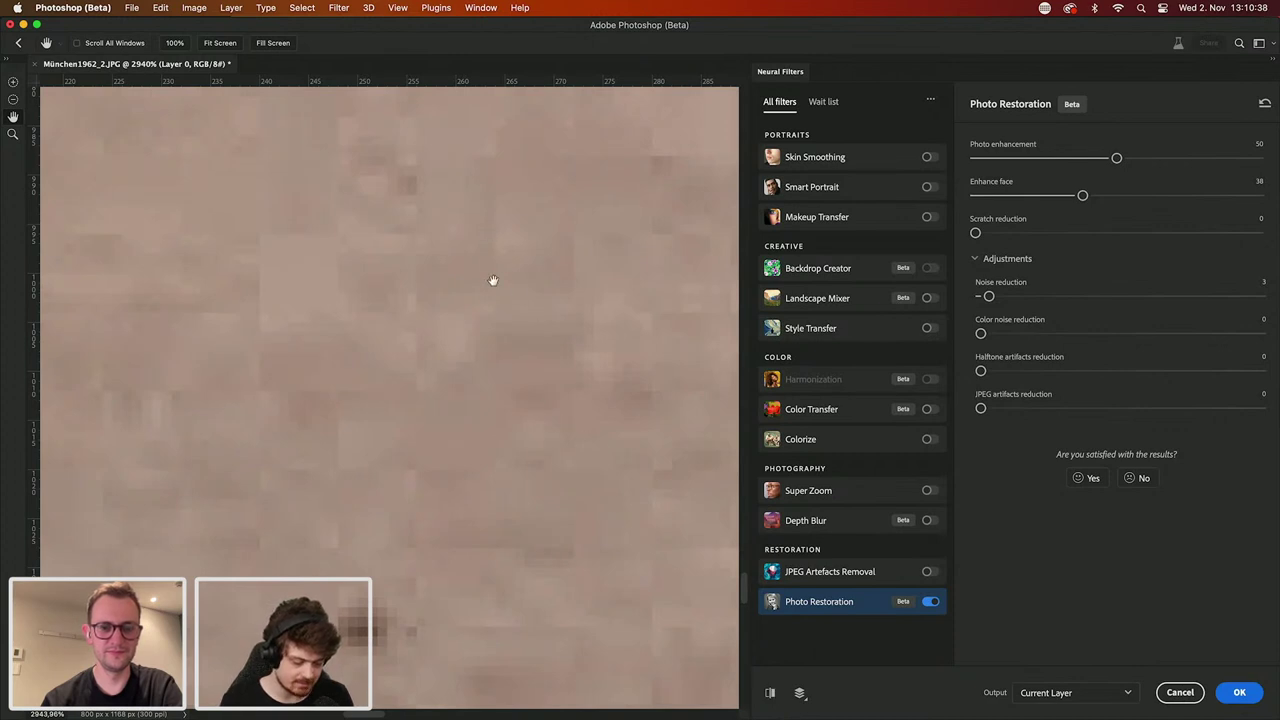
pyautogui.click(769, 698)
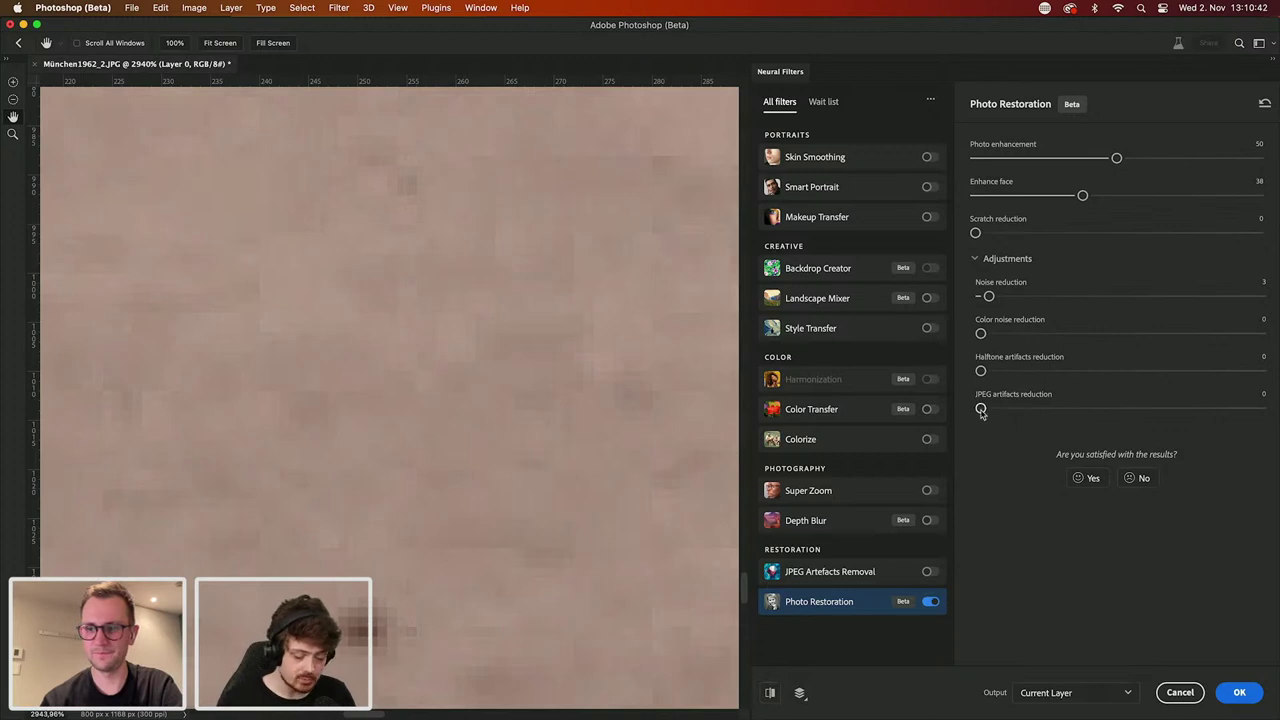
# Step: Set JPEG artifacts reduction to 23 and compare the pavement pixels with the original photo
pyautogui.moveTo(981, 410); pyautogui.dragTo(1046, 409)
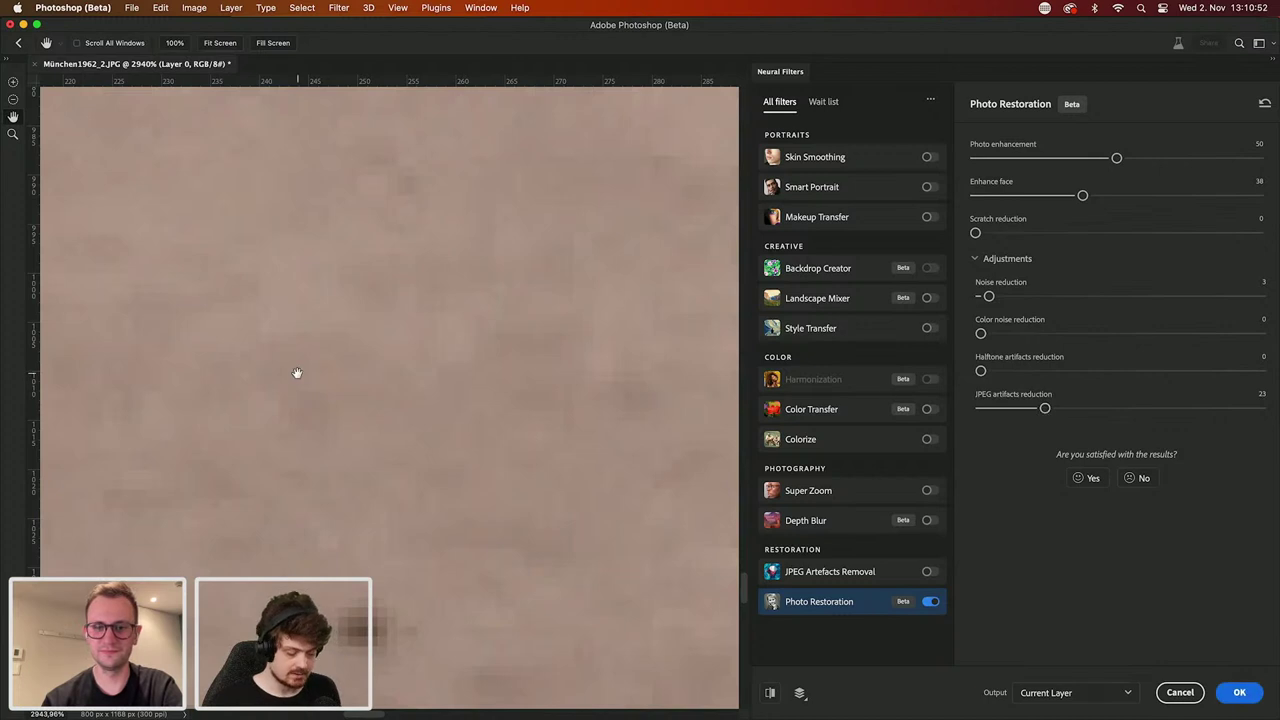
pyautogui.scroll(2, 297, 373)
pyautogui.scroll(-1, 297, 373)
pyautogui.click(769, 692)
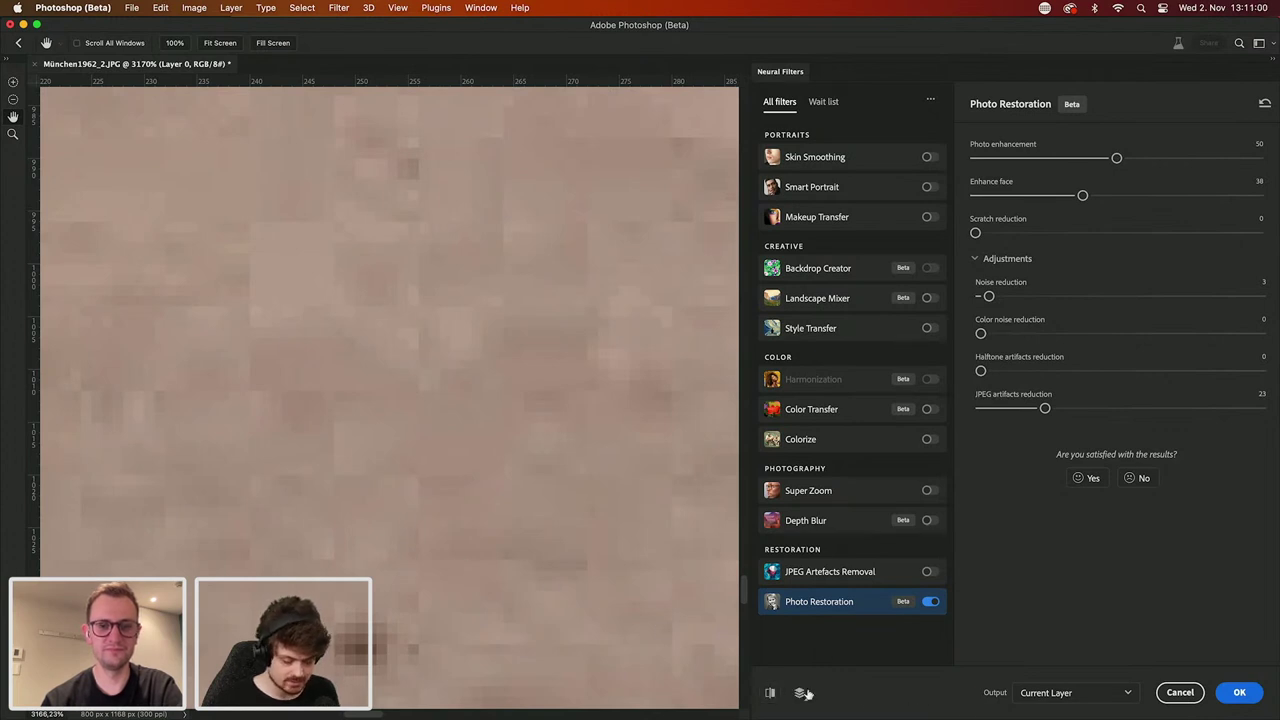
pyautogui.click(769, 692)
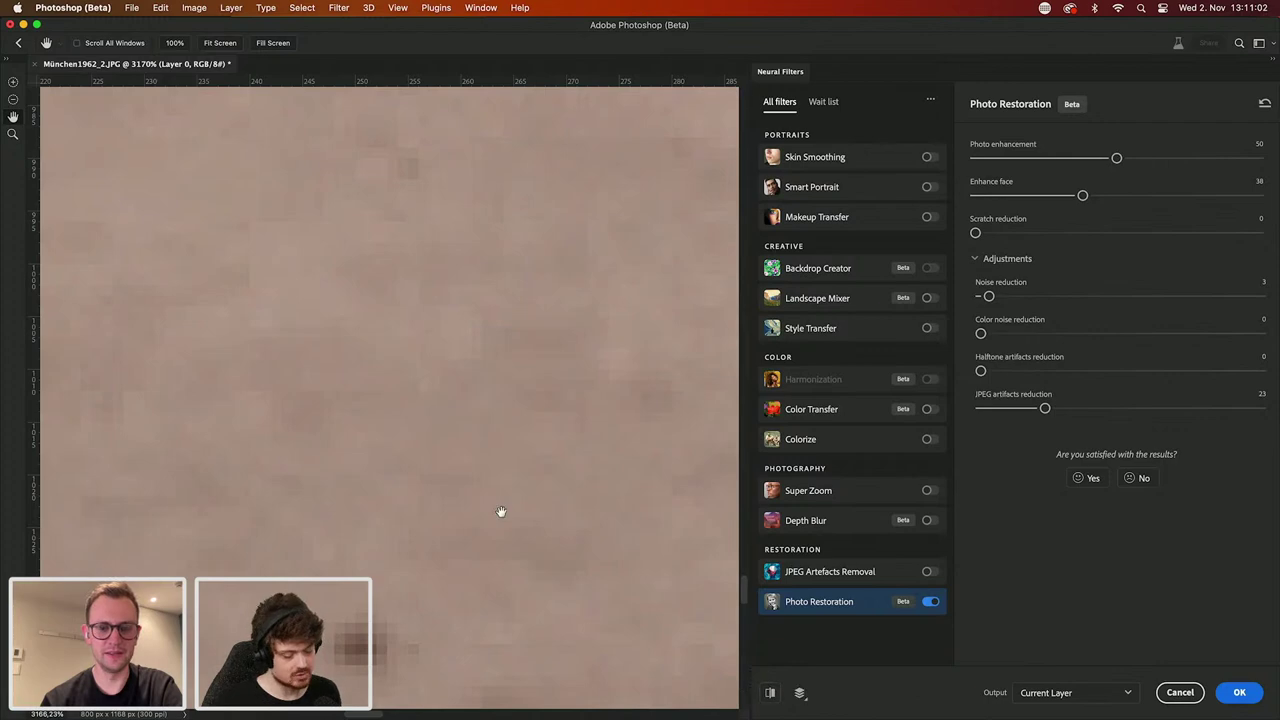
# Step: Set Scratch reduction to 100 and check its effect on the white specks along the man's jacket sleeve
pyautogui.scroll(-10, 501, 512)
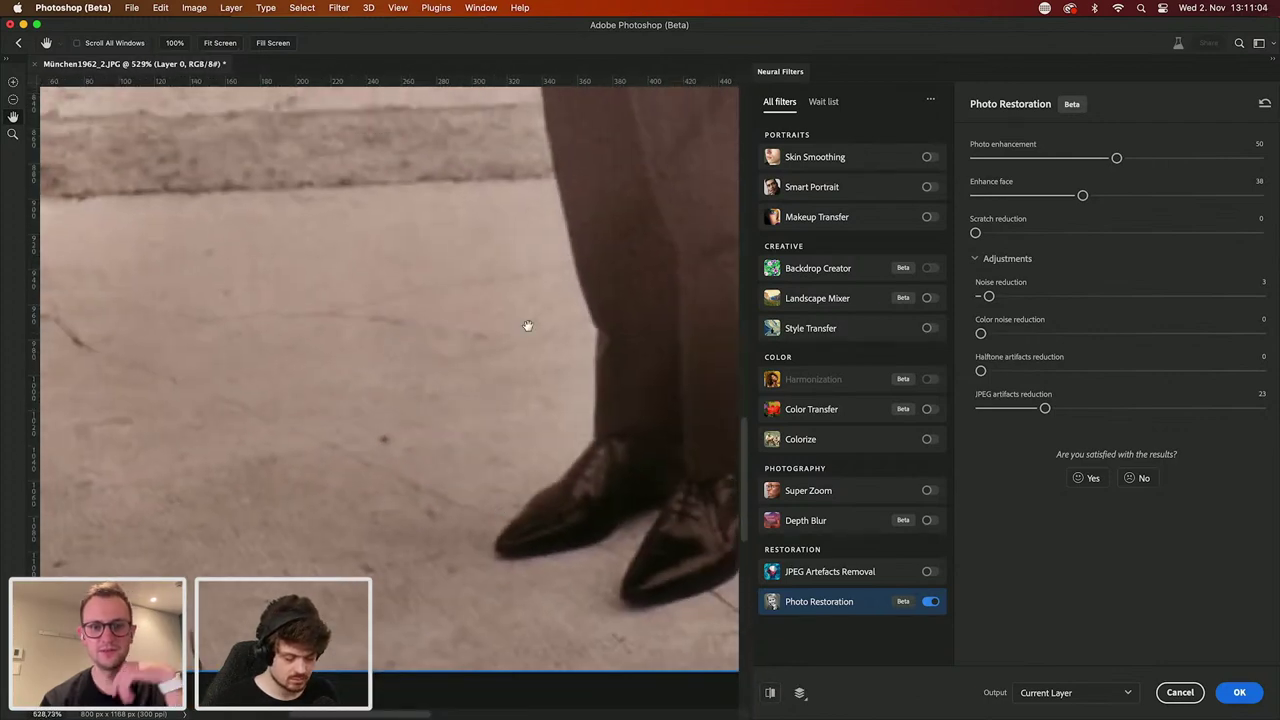
pyautogui.scroll(10, 520, 343)
pyautogui.scroll(10, 591, 397)
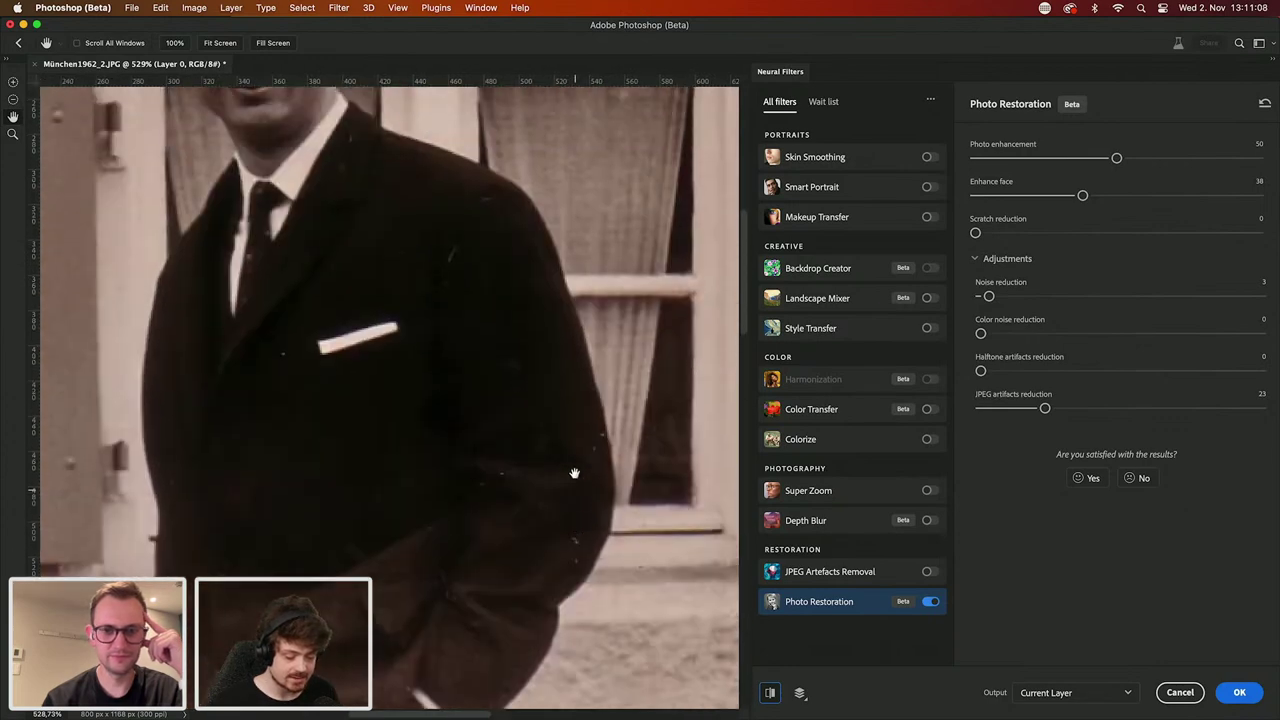
pyautogui.scroll(-3, 517, 476)
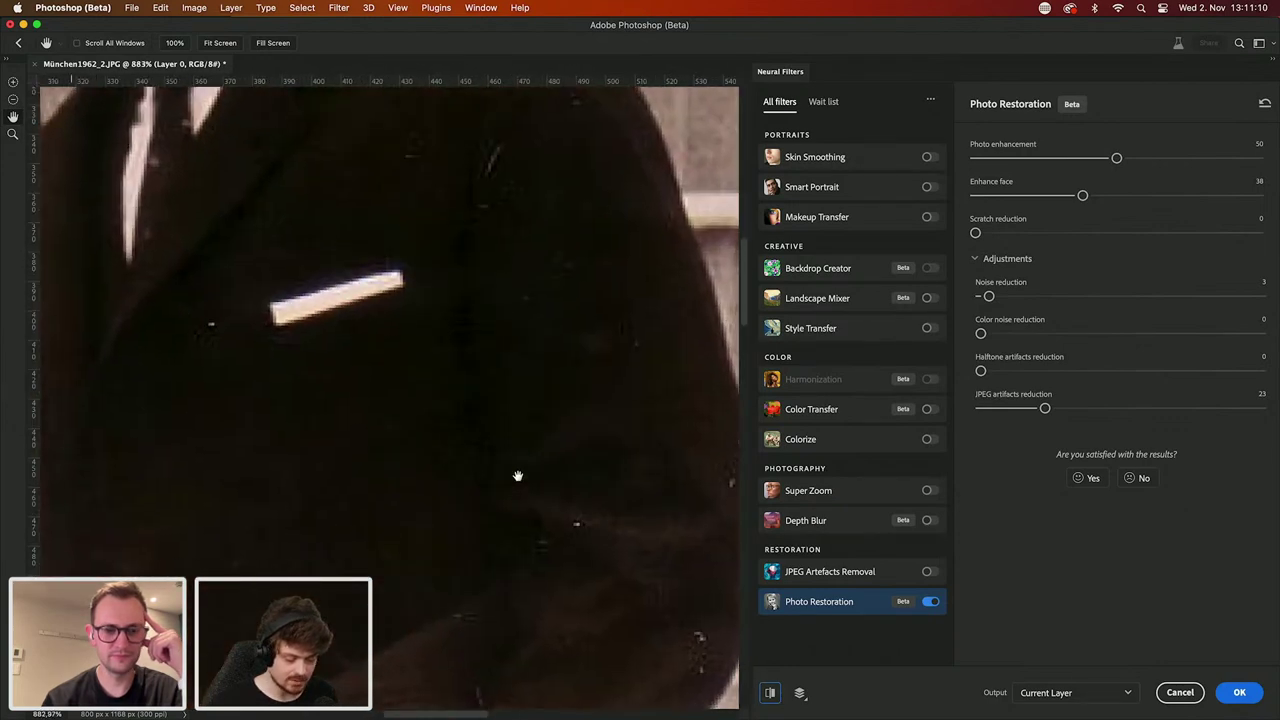
pyautogui.scroll(5, 431, 251)
pyautogui.scroll(4, 500, 266)
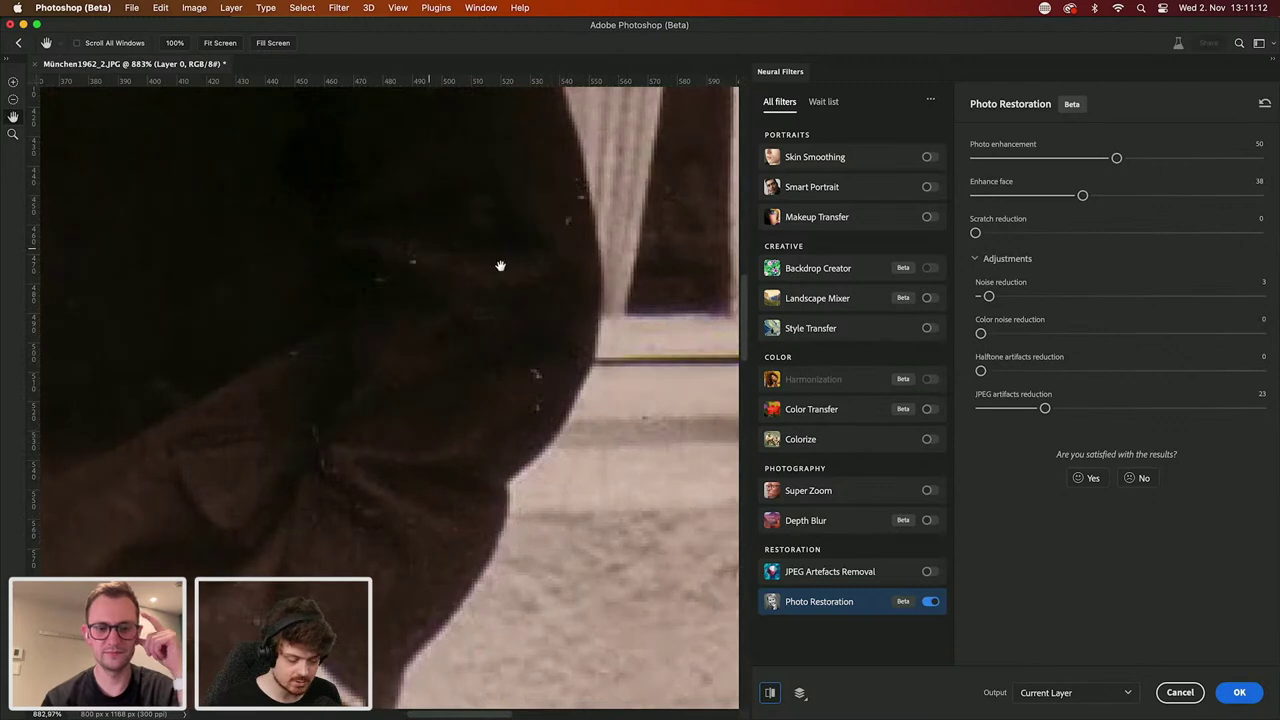
pyautogui.hscroll(4, 398, 374)
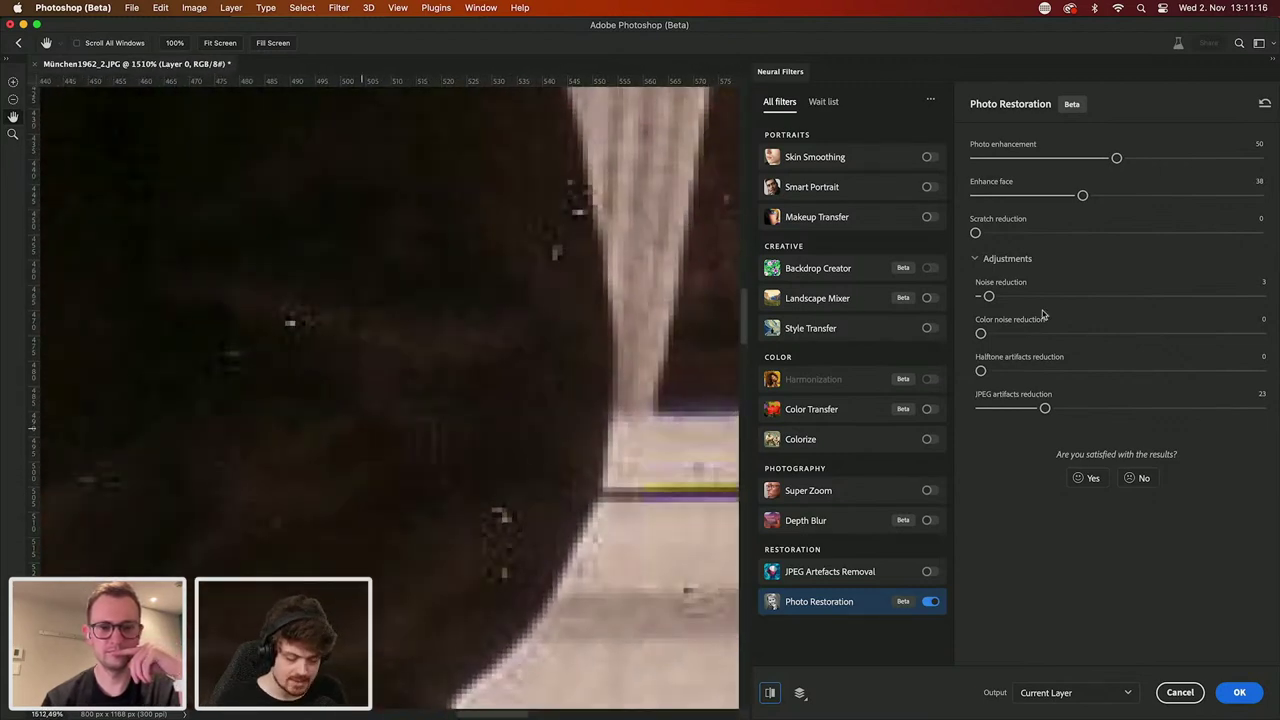
pyautogui.moveTo(977, 233); pyautogui.dragTo(1277, 241)
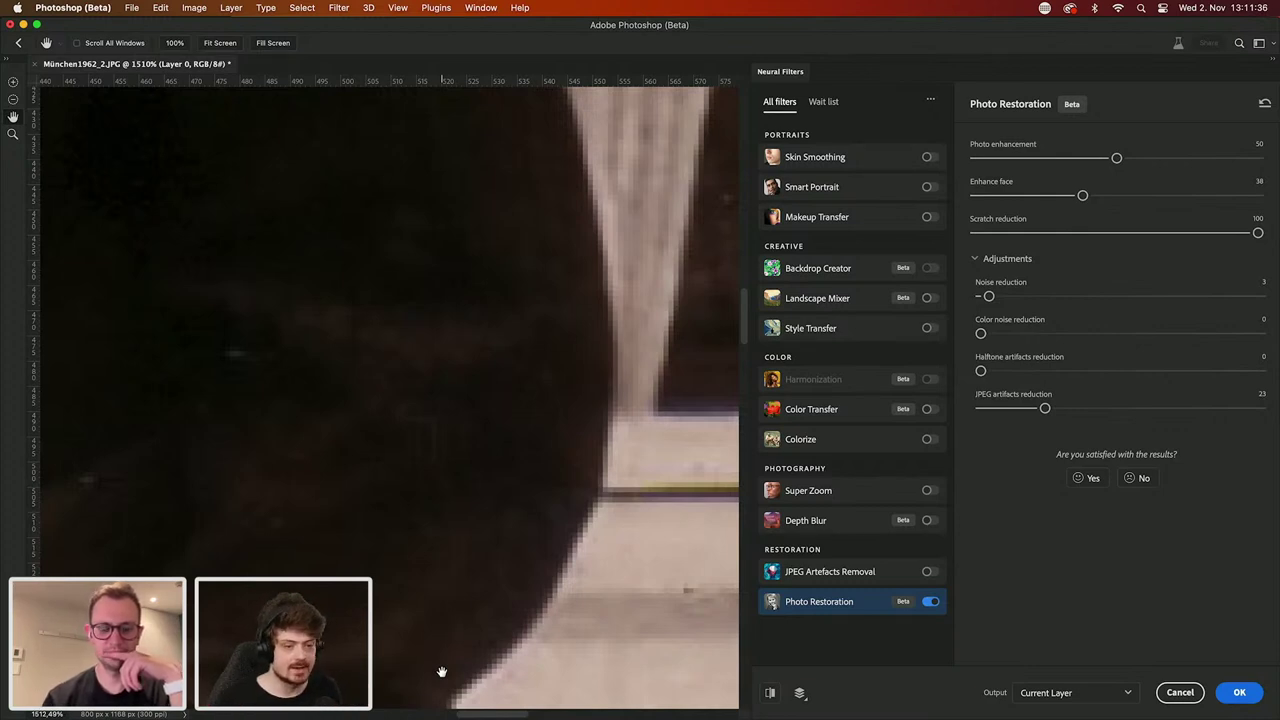
pyautogui.scroll(-3, 441, 671)
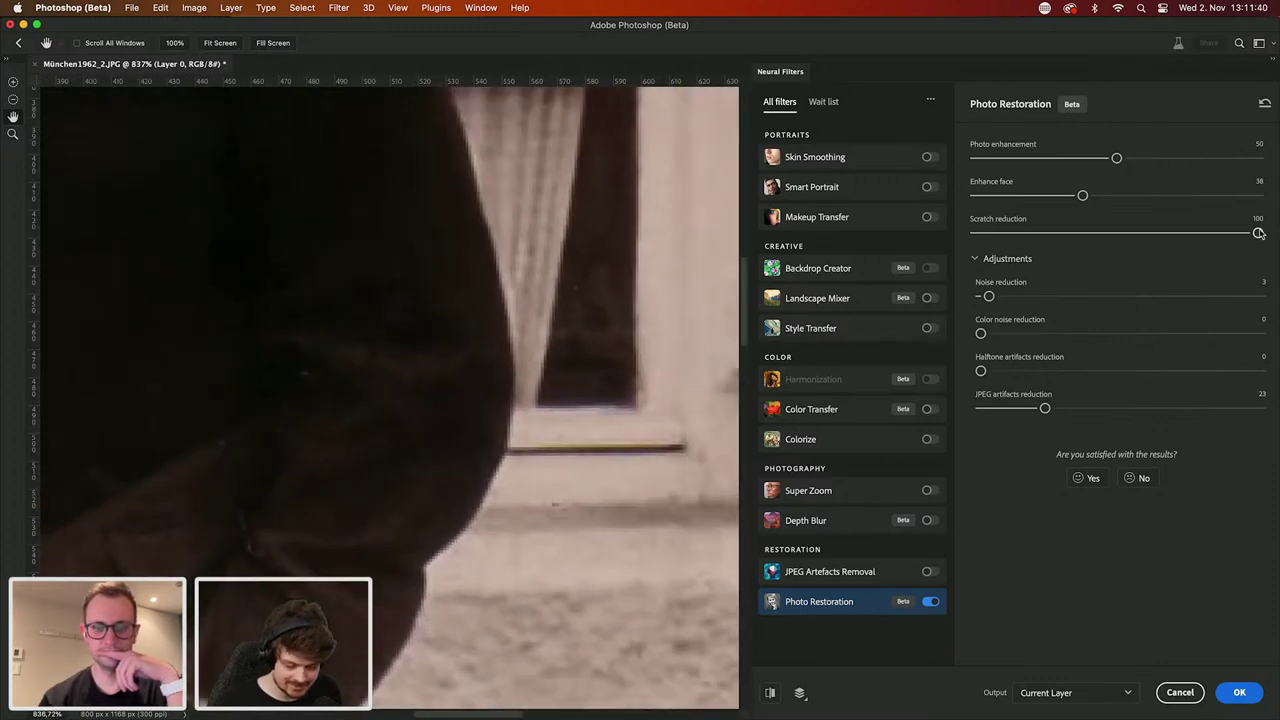
pyautogui.scroll(-2, 261, 361)
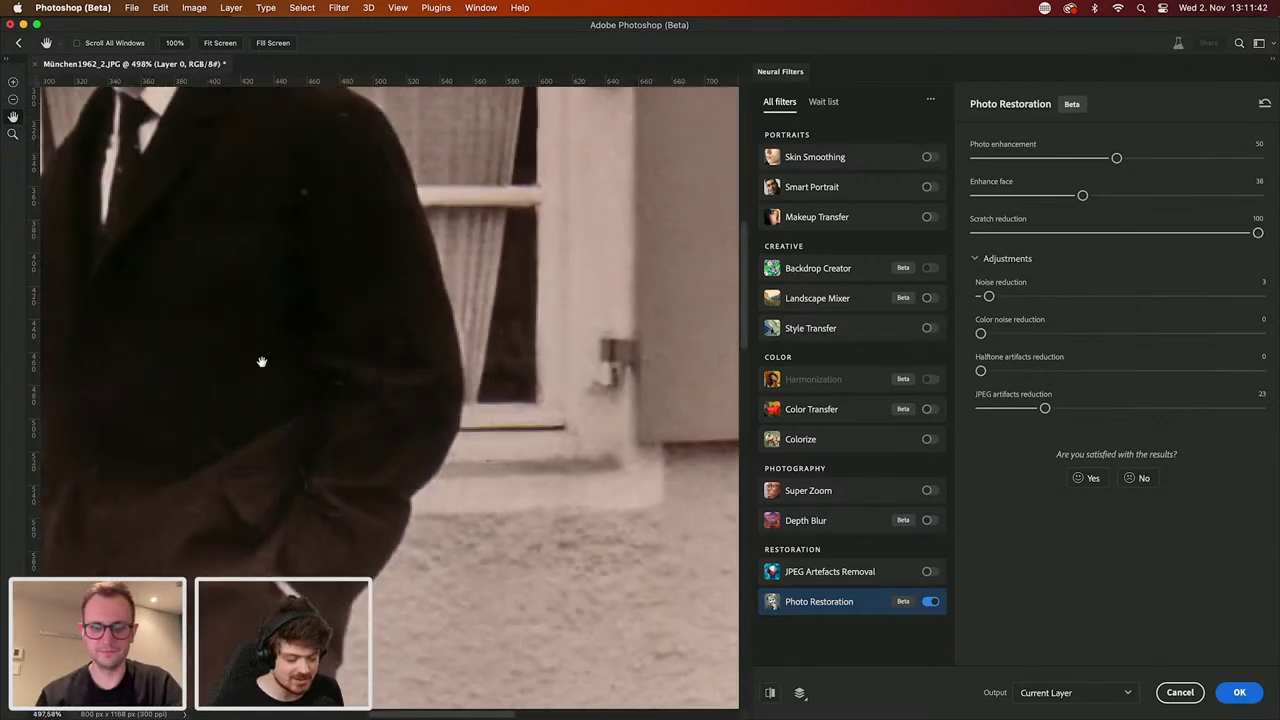
# Step: Examine the man's face, jacket and the window shutters for lost details at the current Scratch reduction setting
pyautogui.scroll(-2, 331, 297)
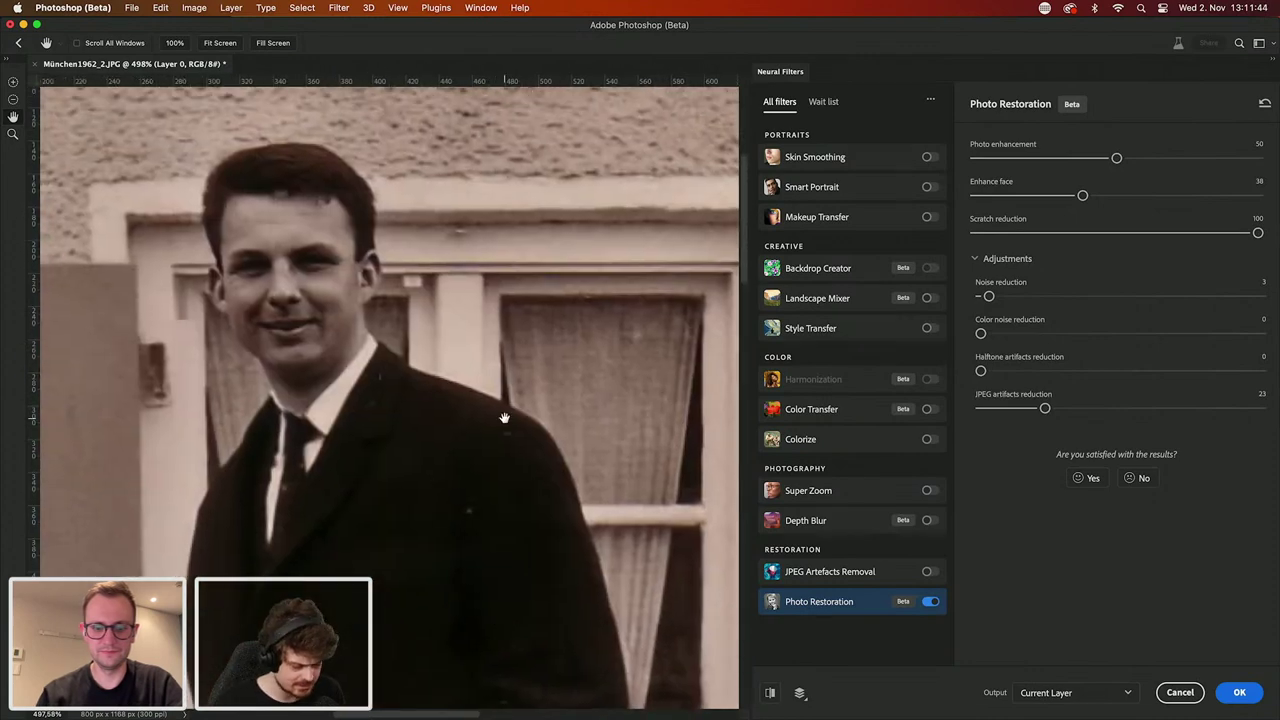
pyautogui.scroll(-3, 505, 422)
pyautogui.scroll(-5, 467, 243)
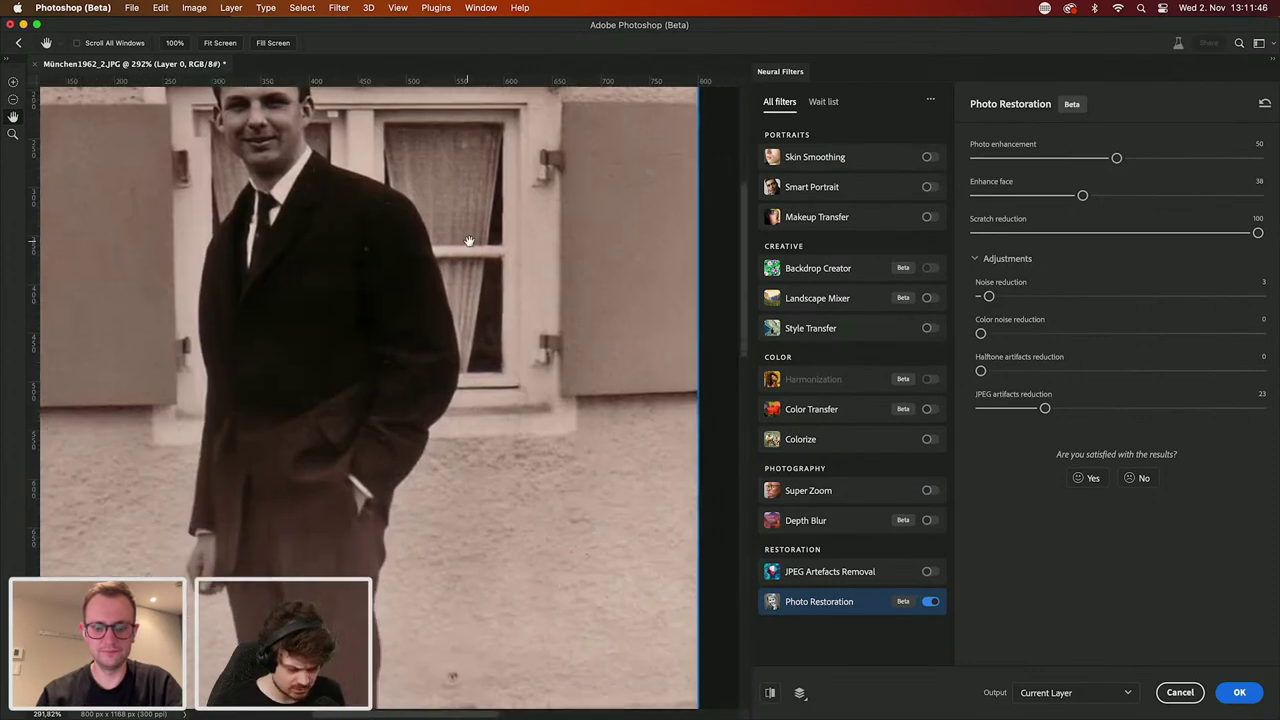
pyautogui.scroll(5, 592, 317)
pyautogui.hscroll(-3, 592, 317)
pyautogui.hscroll(2, 592, 317)
pyautogui.scroll(1, 592, 317)
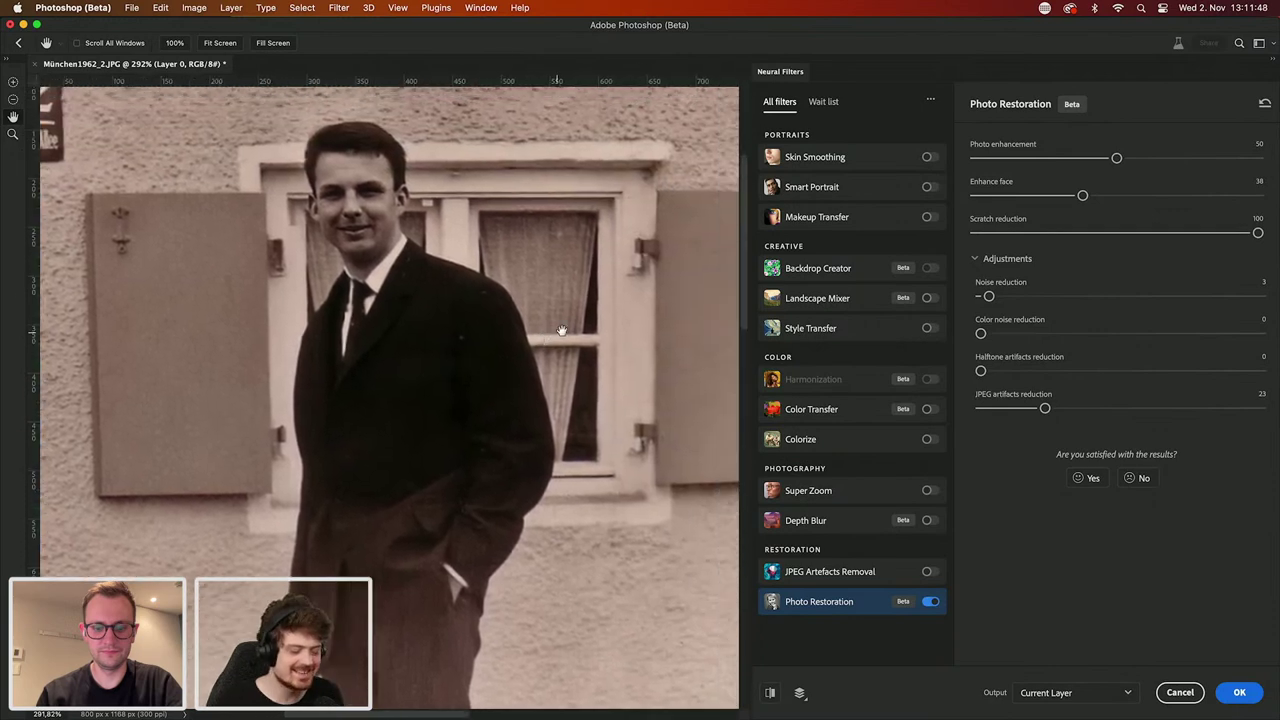
pyautogui.scroll(2, 191, 298)
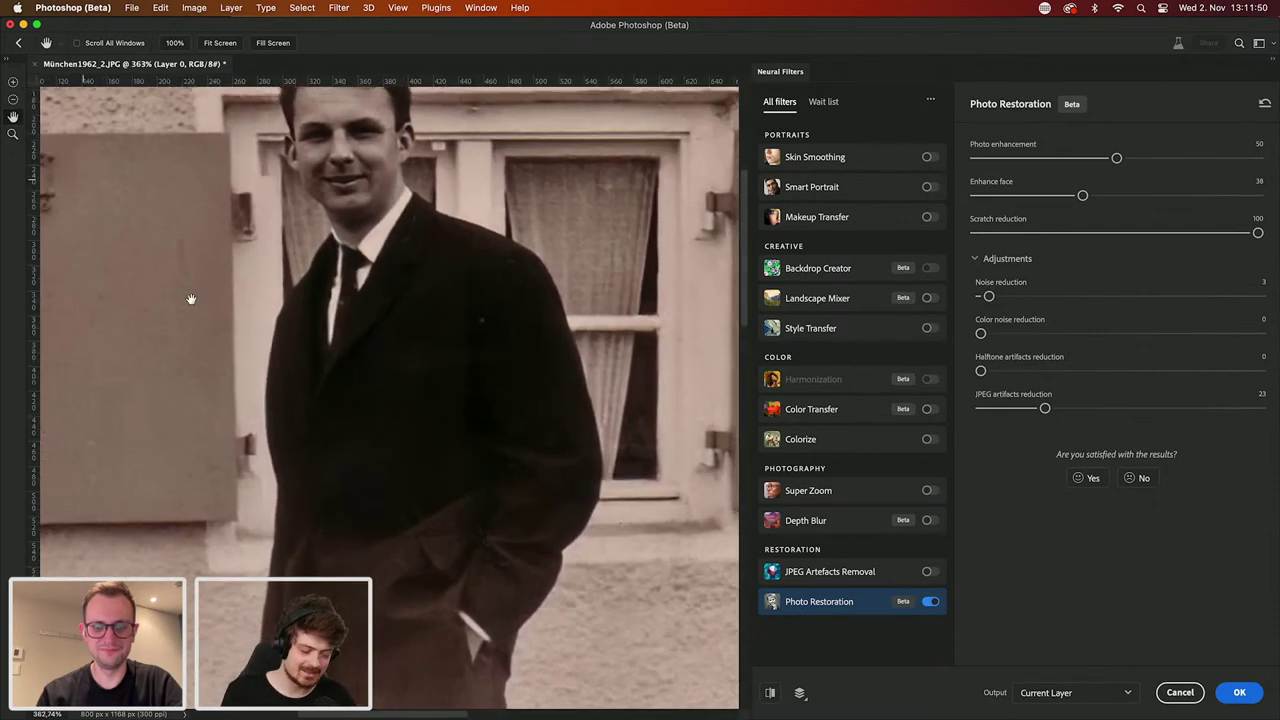
pyautogui.scroll(2, 329, 343)
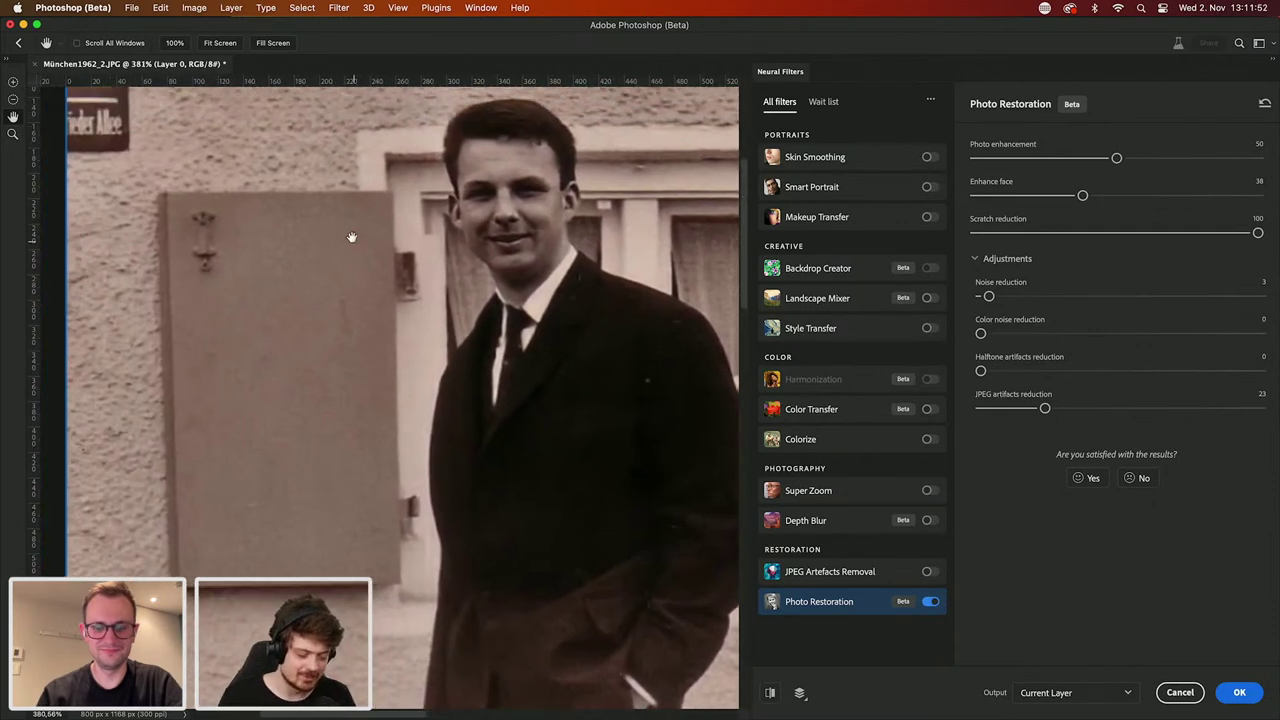
# Step: Compare the shutter hardware and the white pocket square with the original photo, with and without the filter
pyautogui.click(772, 692)
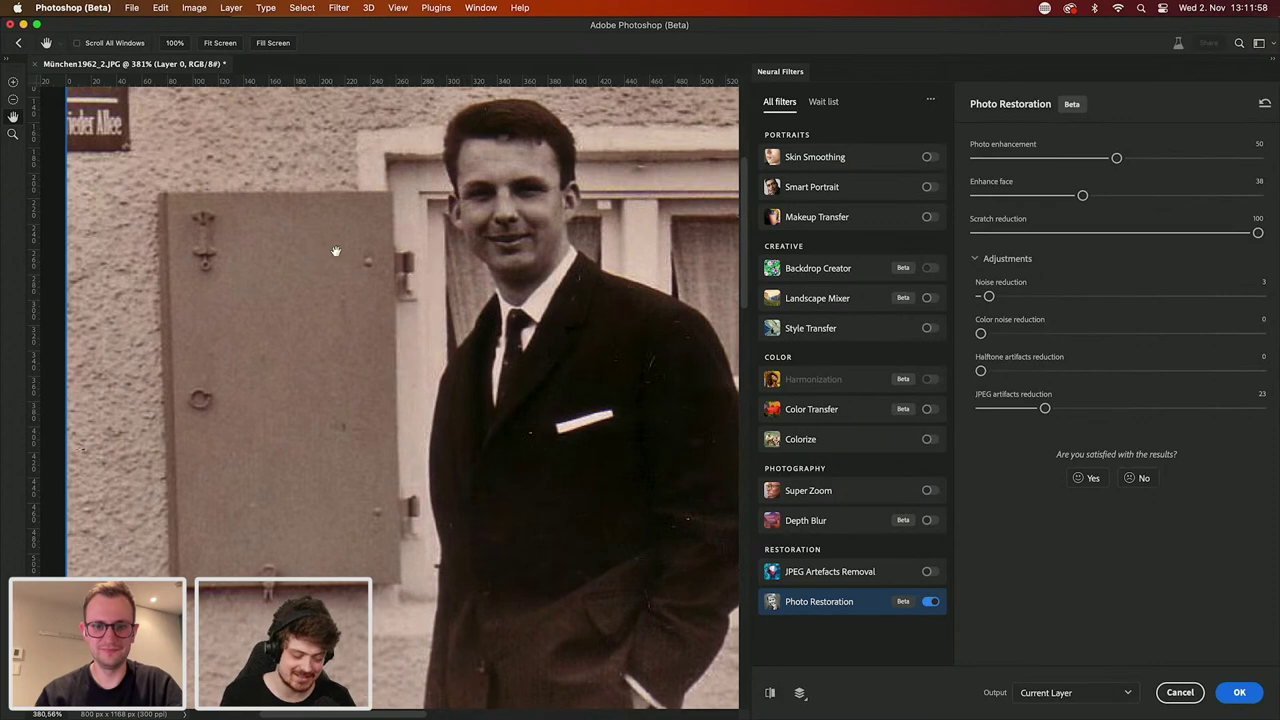
pyautogui.click(772, 693)
pyautogui.click(772, 693)
pyautogui.click(772, 693)
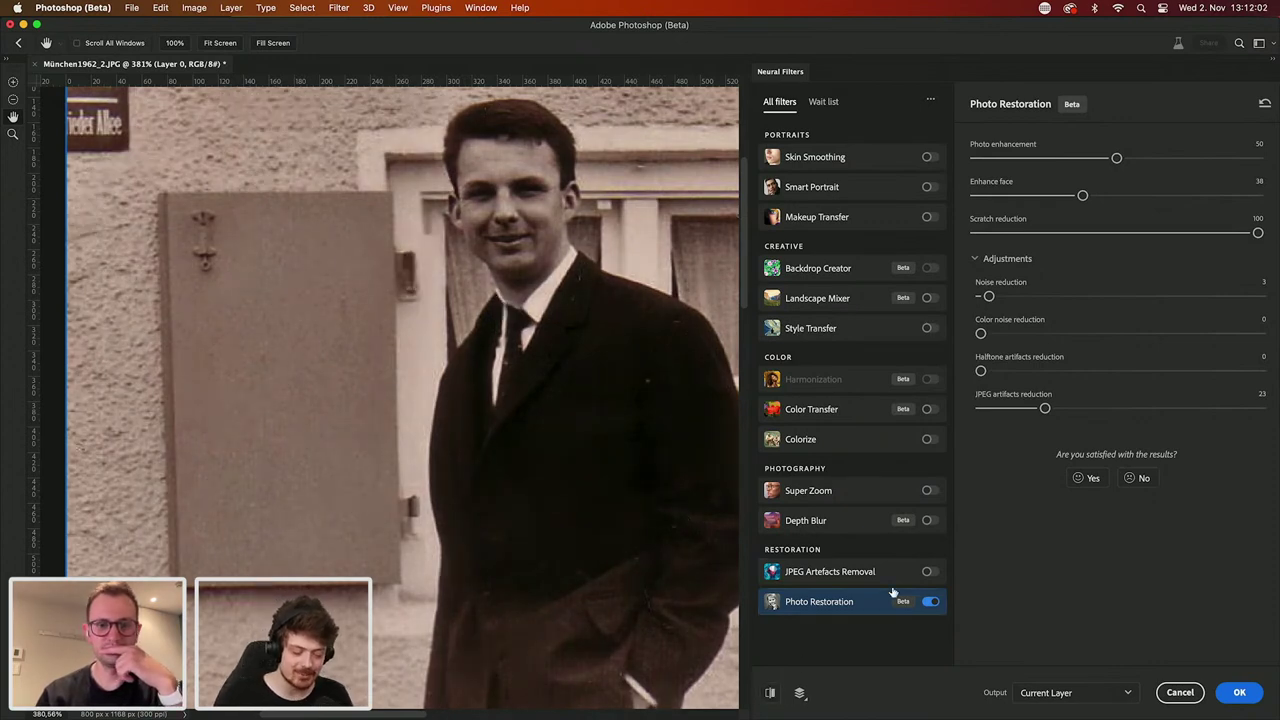
# Step: Try Scratch reduction at 49 with the output kept on Current Layer, and compare the shutter and pocket square with the original
pyautogui.moveTo(1166, 233); pyautogui.dragTo(1114, 233)
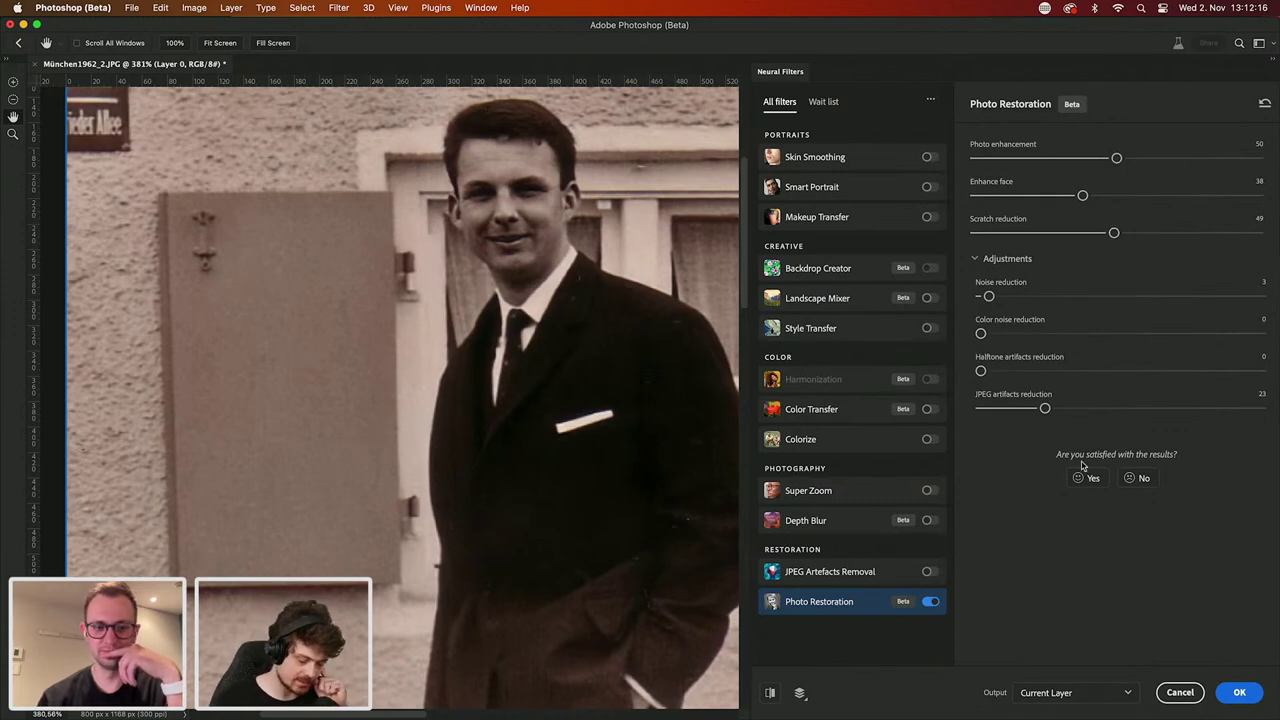
pyautogui.click(1083, 691)
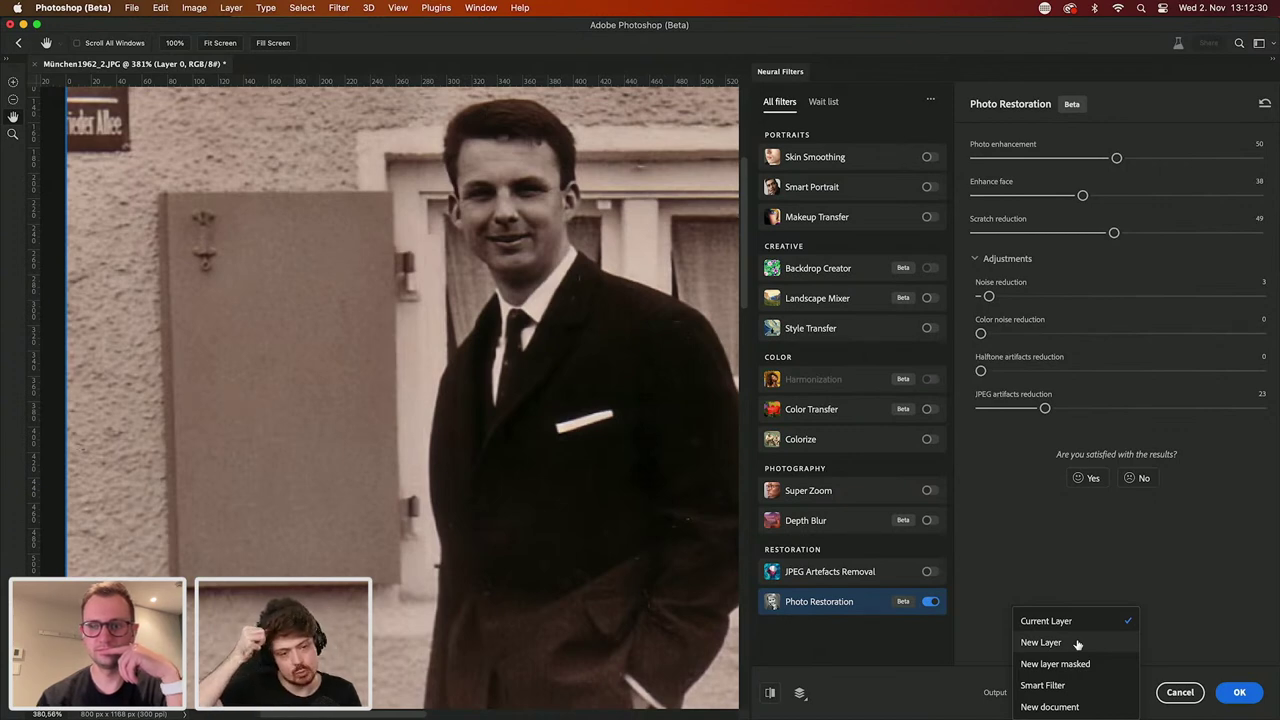
pyautogui.click(1046, 621)
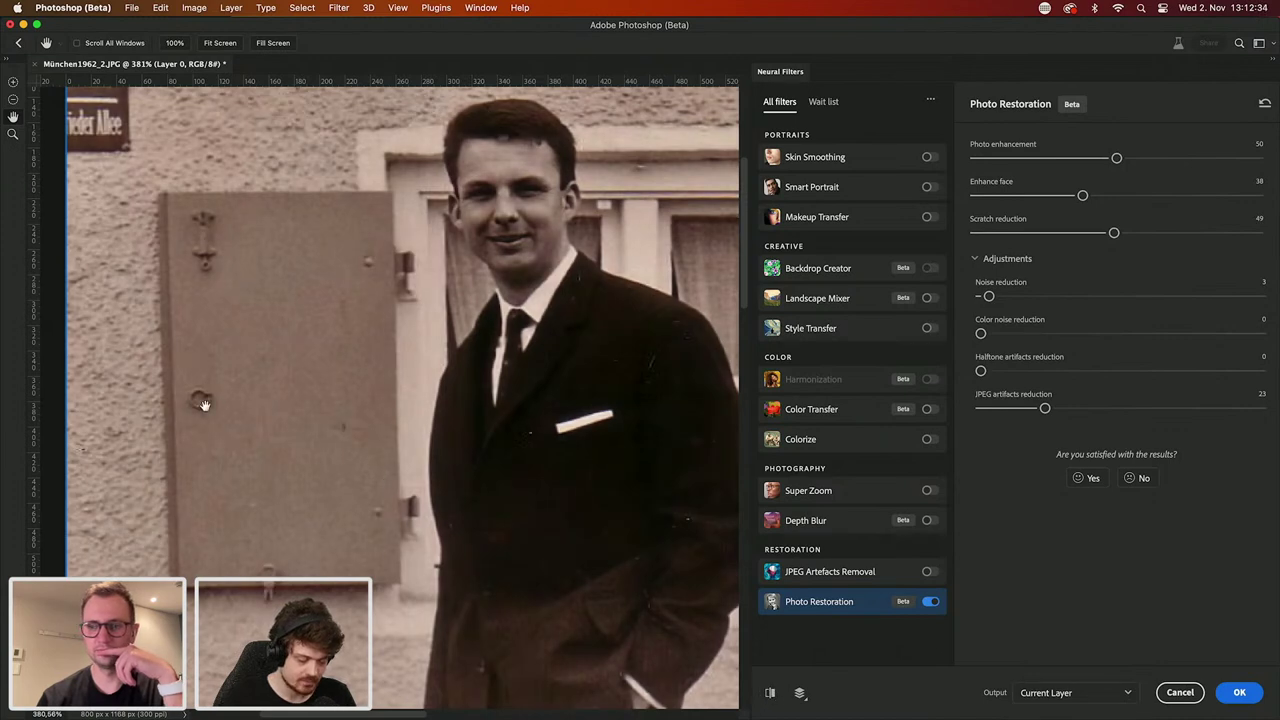
pyautogui.click(772, 692)
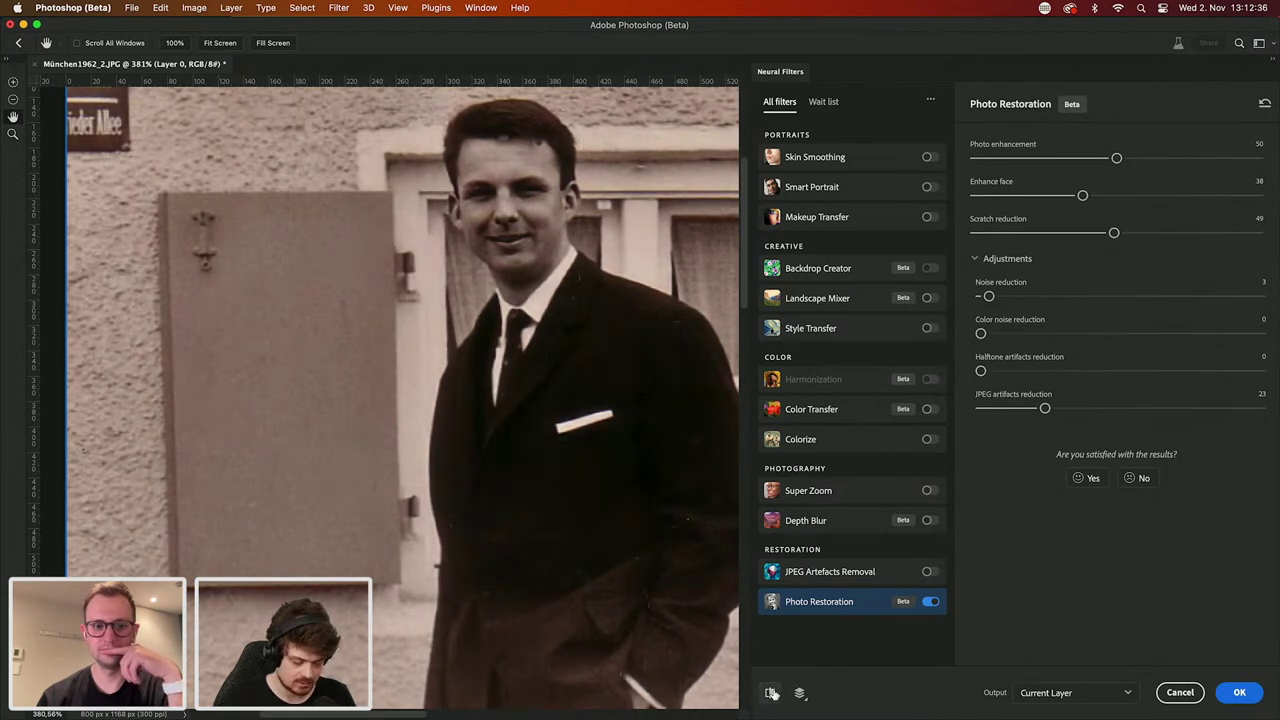
pyautogui.click(772, 692)
pyautogui.click(772, 693)
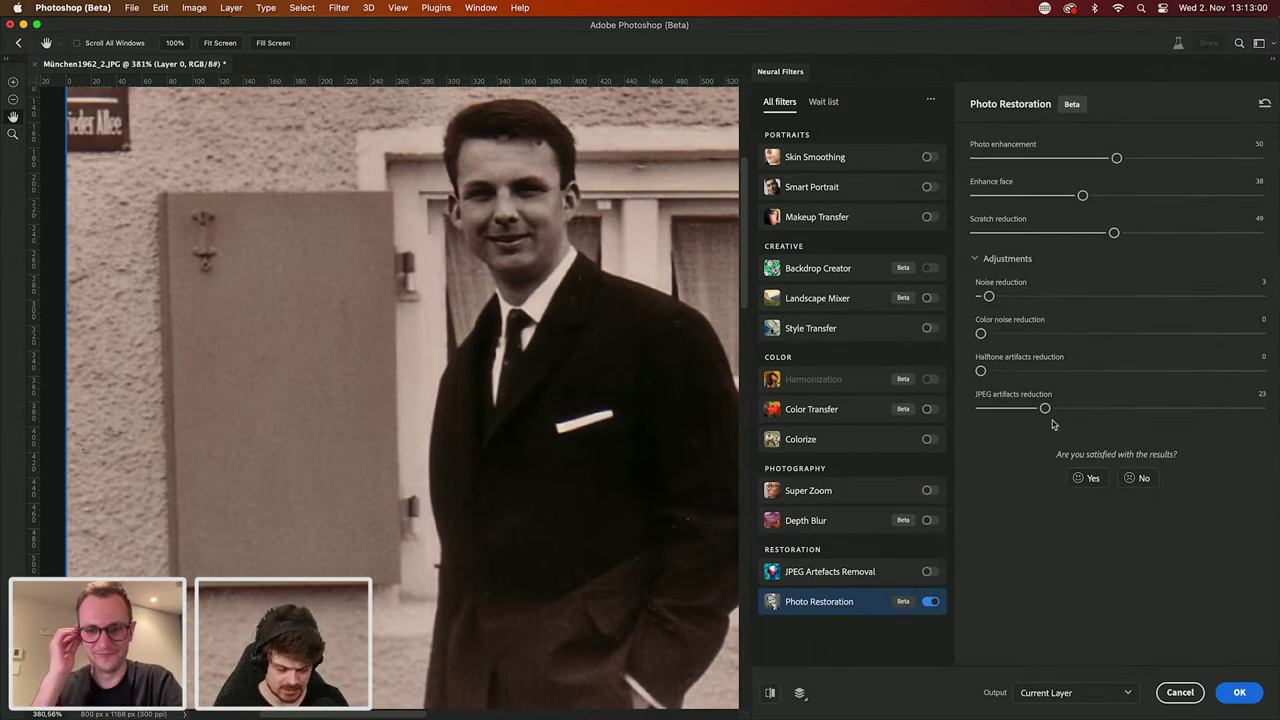
# Step: Set Scratch reduction to 25 and Enhance face to 39, then apply the Photo Restoration filter to the current layer
pyautogui.moveTo(1086, 233); pyautogui.dragTo(1046, 233)
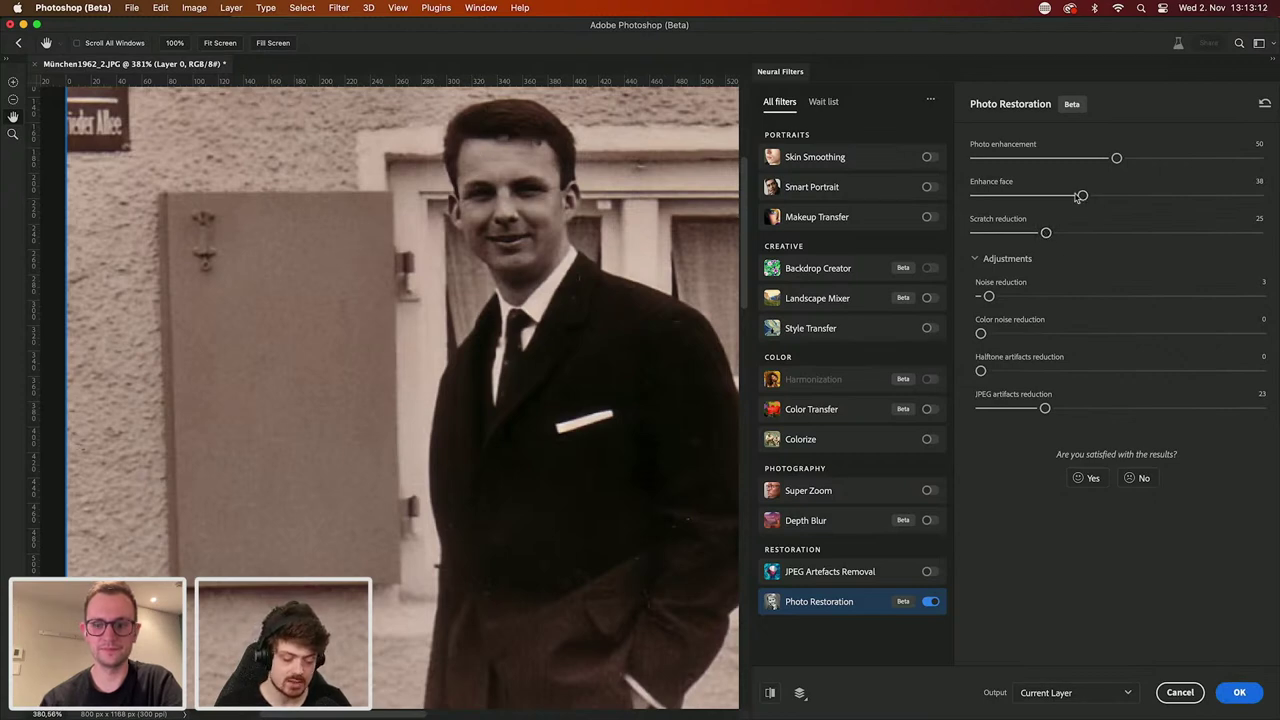
pyautogui.moveTo(1082, 195)
pyautogui.mouseDown()
pyautogui.moveTo(1141, 195)
pyautogui.moveTo(1034, 195)
pyautogui.moveTo(1085, 197)
pyautogui.mouseUp()
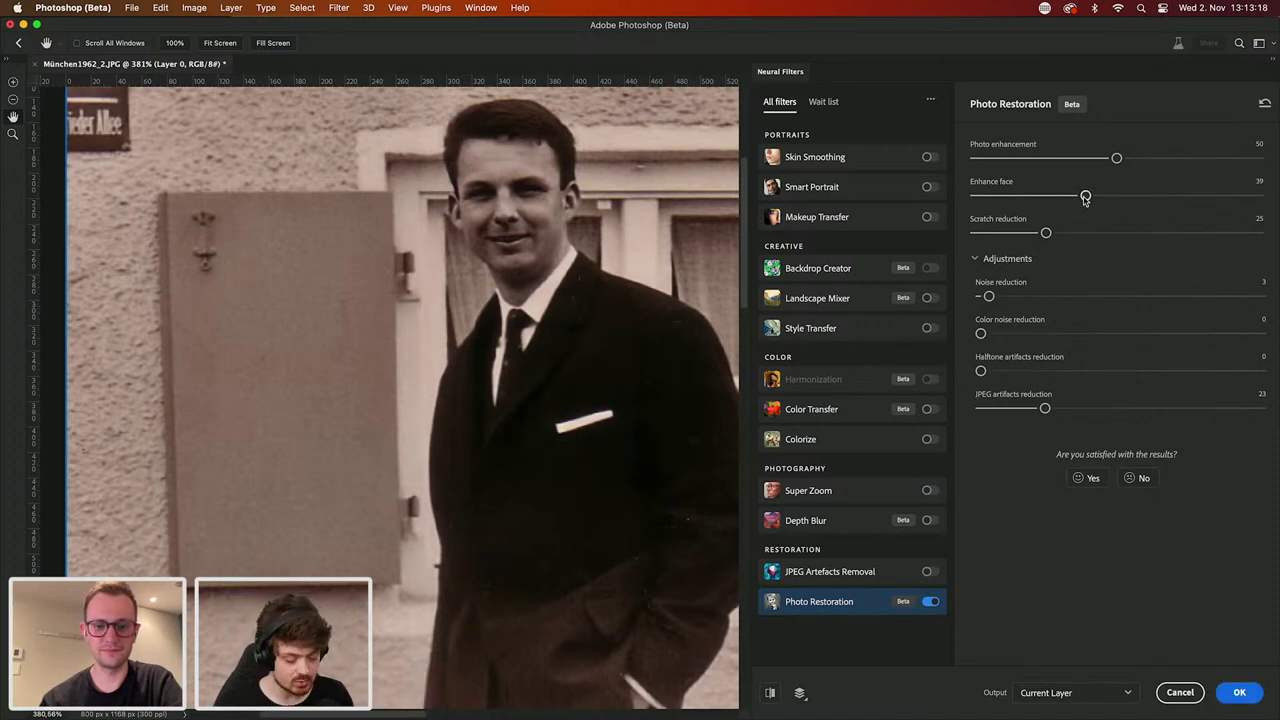
pyautogui.click(1240, 693)
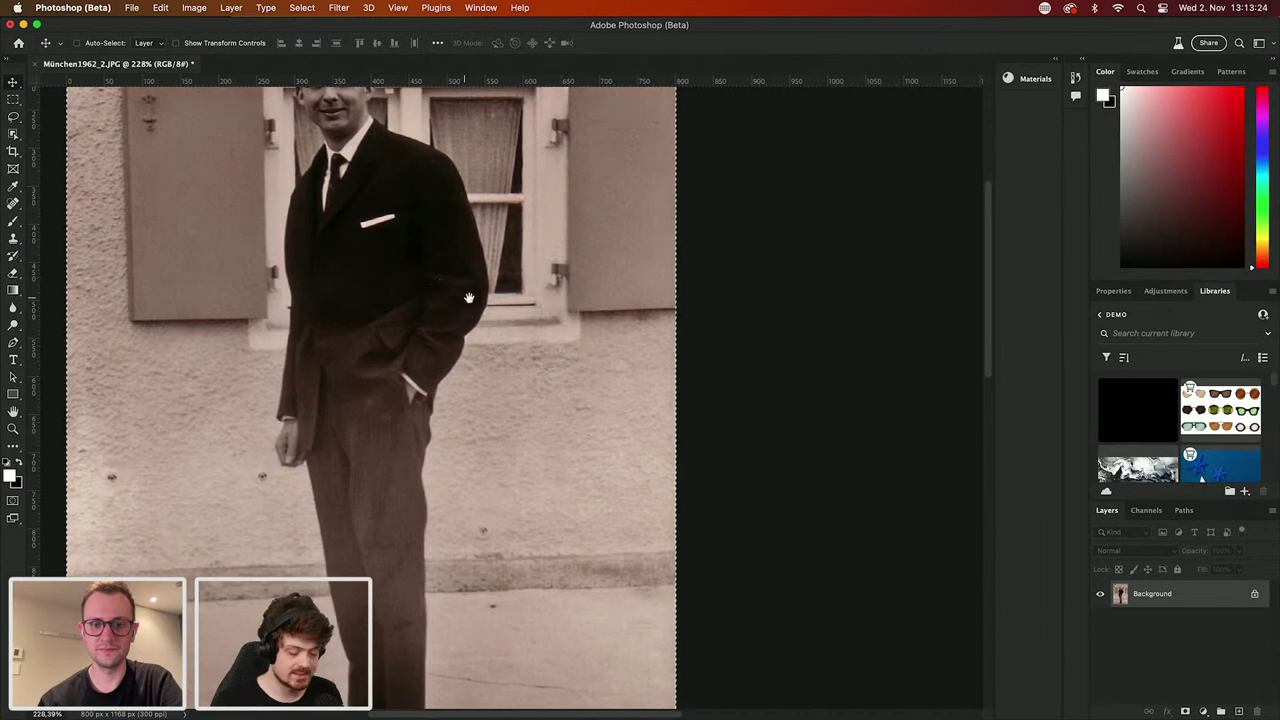
# Step: Deselect the image, look for the Fade command, and undo back to the photo before the neural filter
pyautogui.moveTo(471, 294); pyautogui.dragTo(615, 440)
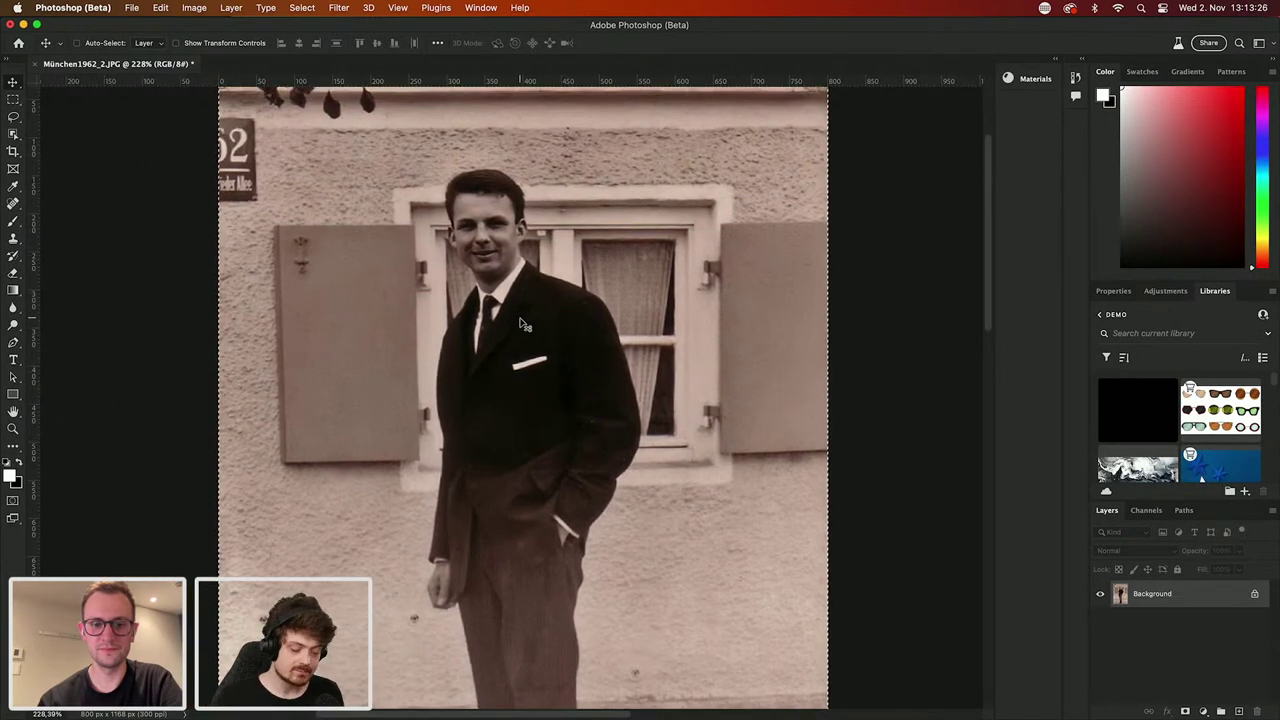
pyautogui.press('super+d')
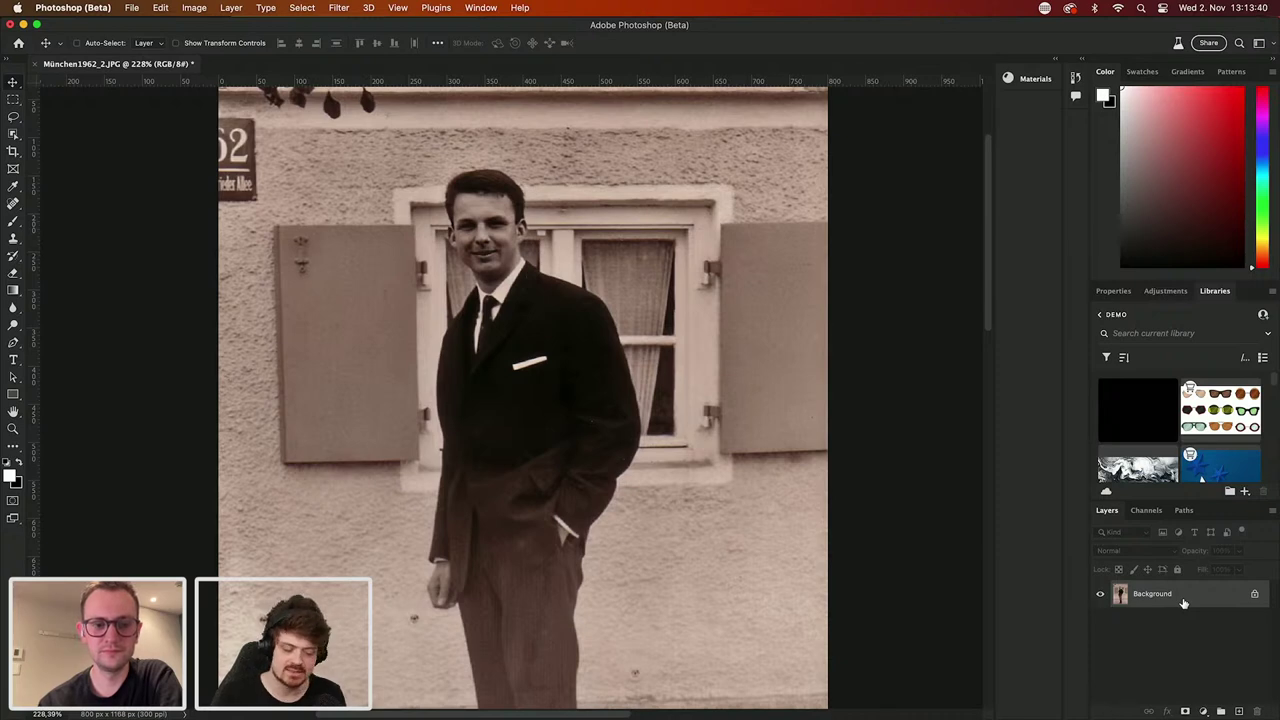
pyautogui.click(159, 7)
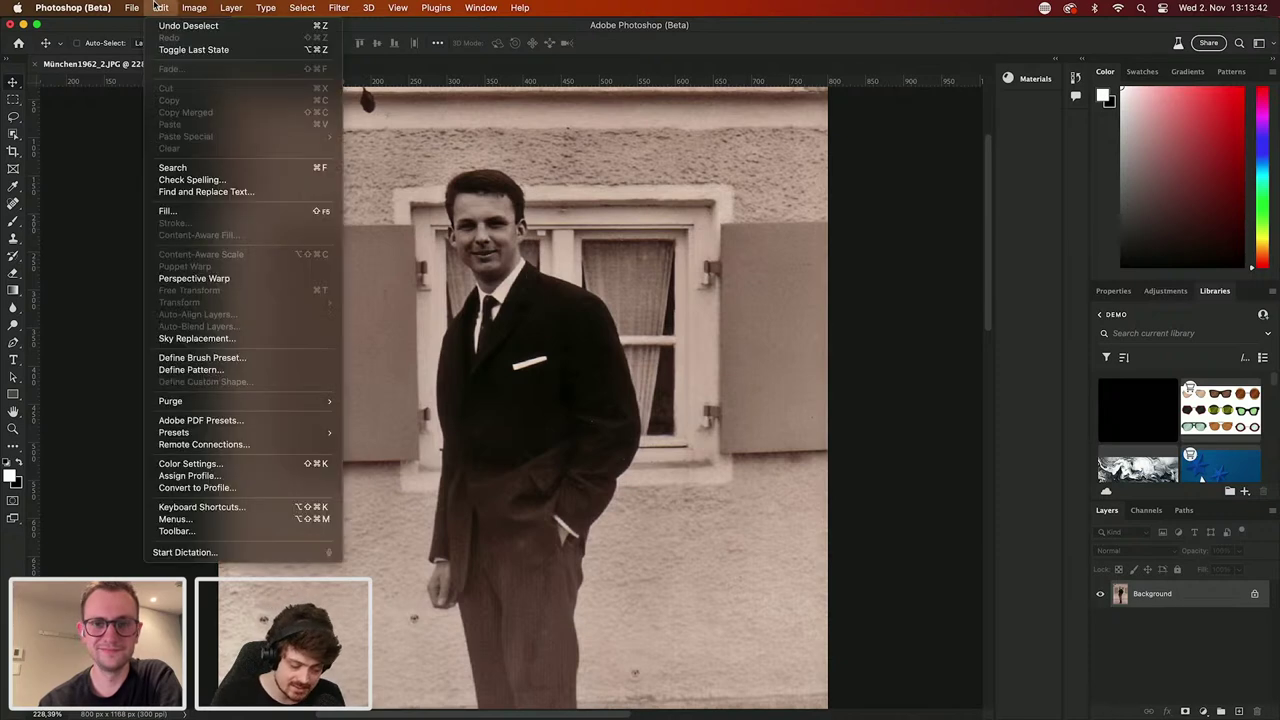
pyautogui.click(1196, 636)
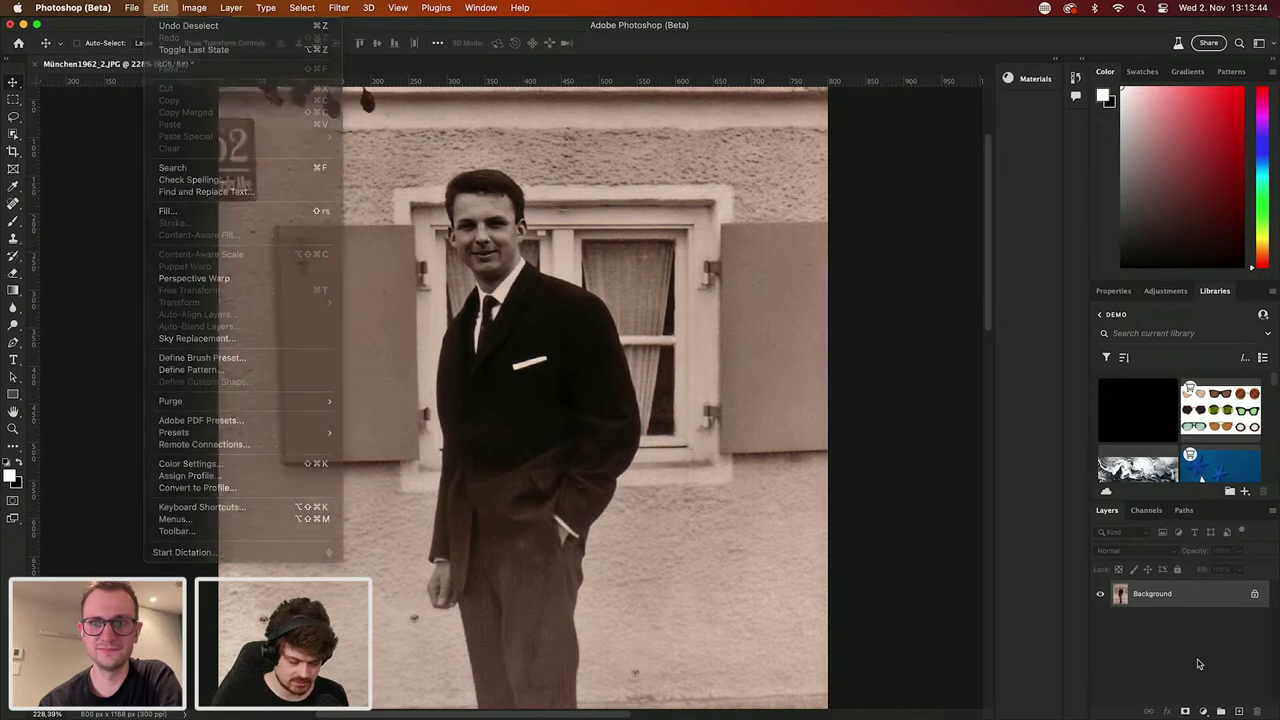
pyautogui.press('super+z')
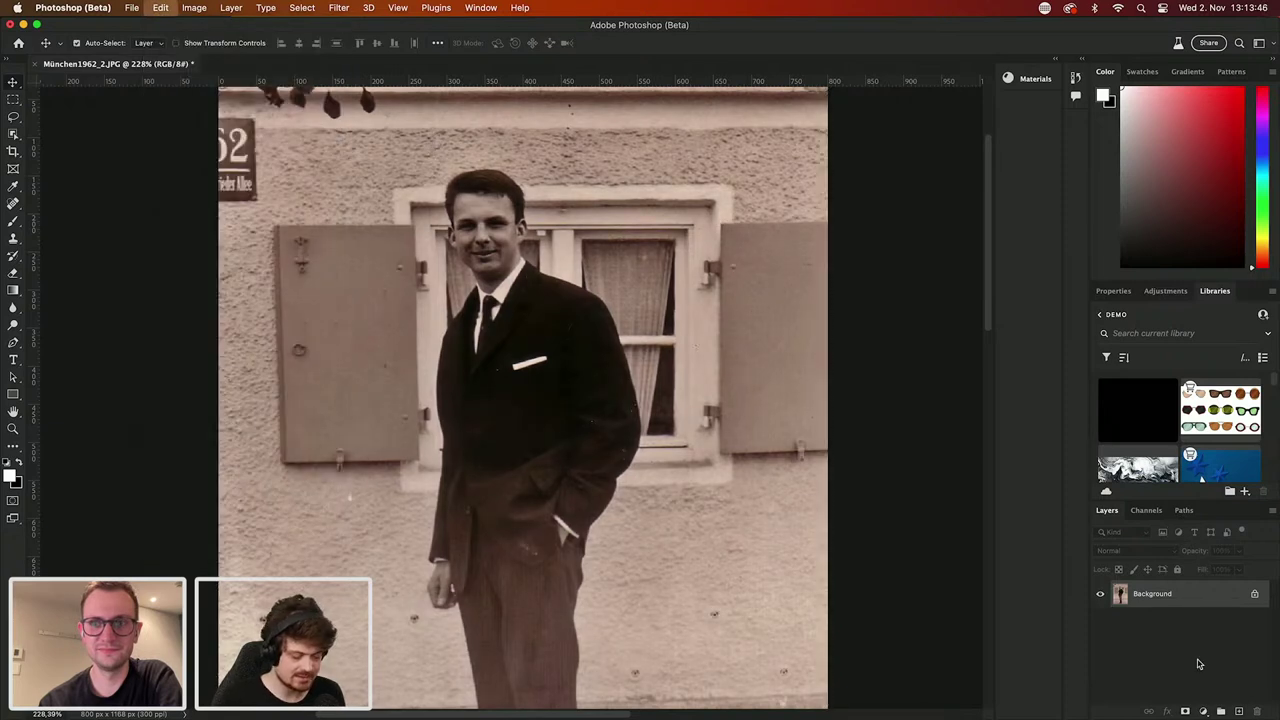
# Step: Apply the Photo Restoration neural filter again with its default settings, output to the current layer
pyautogui.click(343, 7)
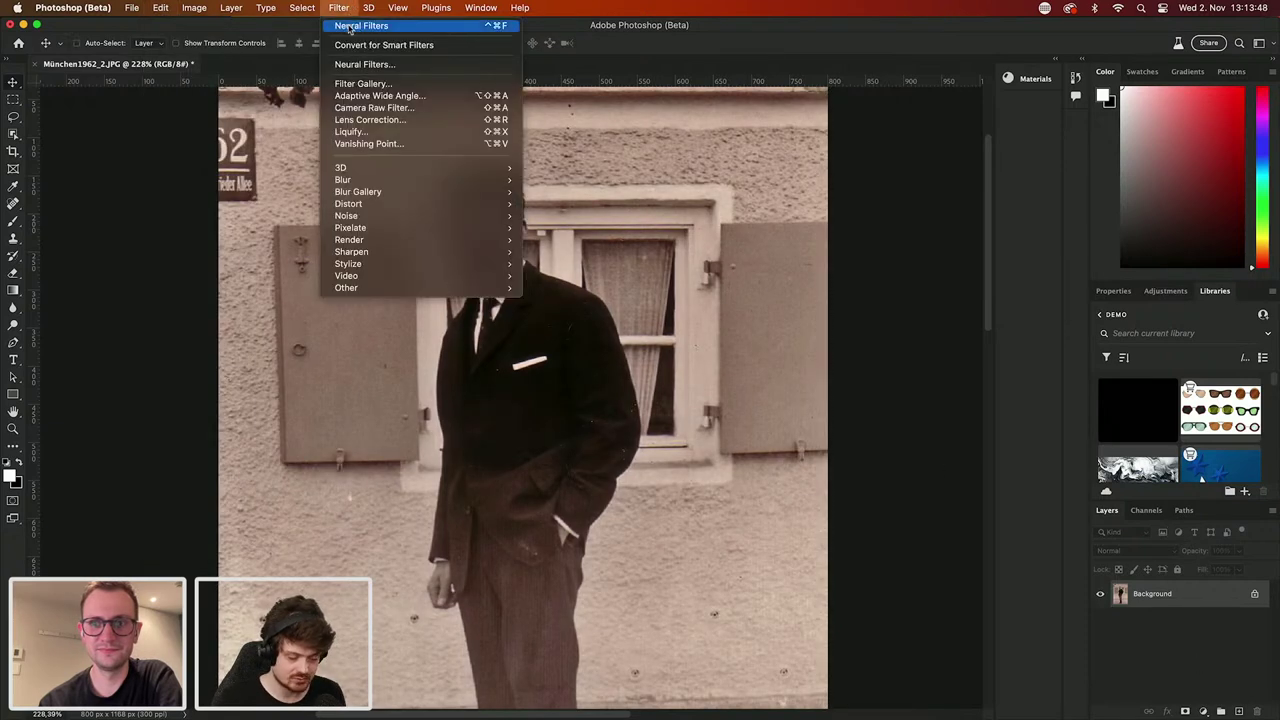
pyautogui.click(366, 64)
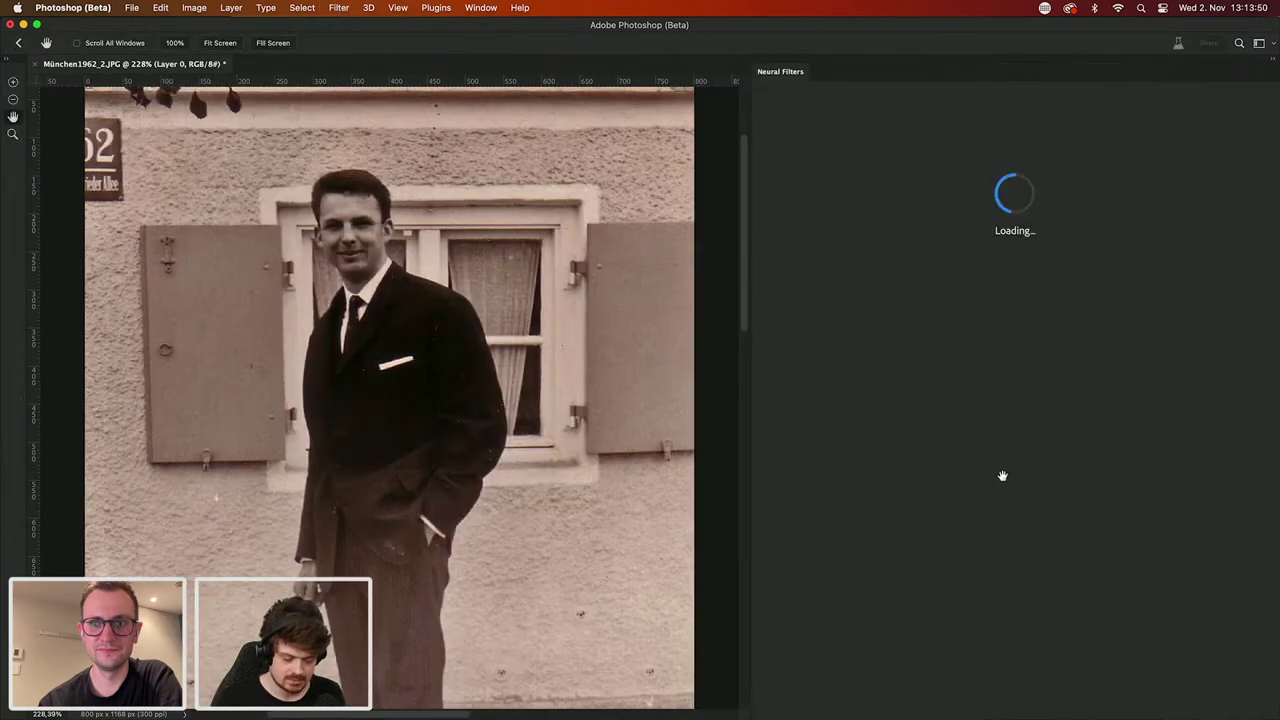
pyautogui.click(930, 601)
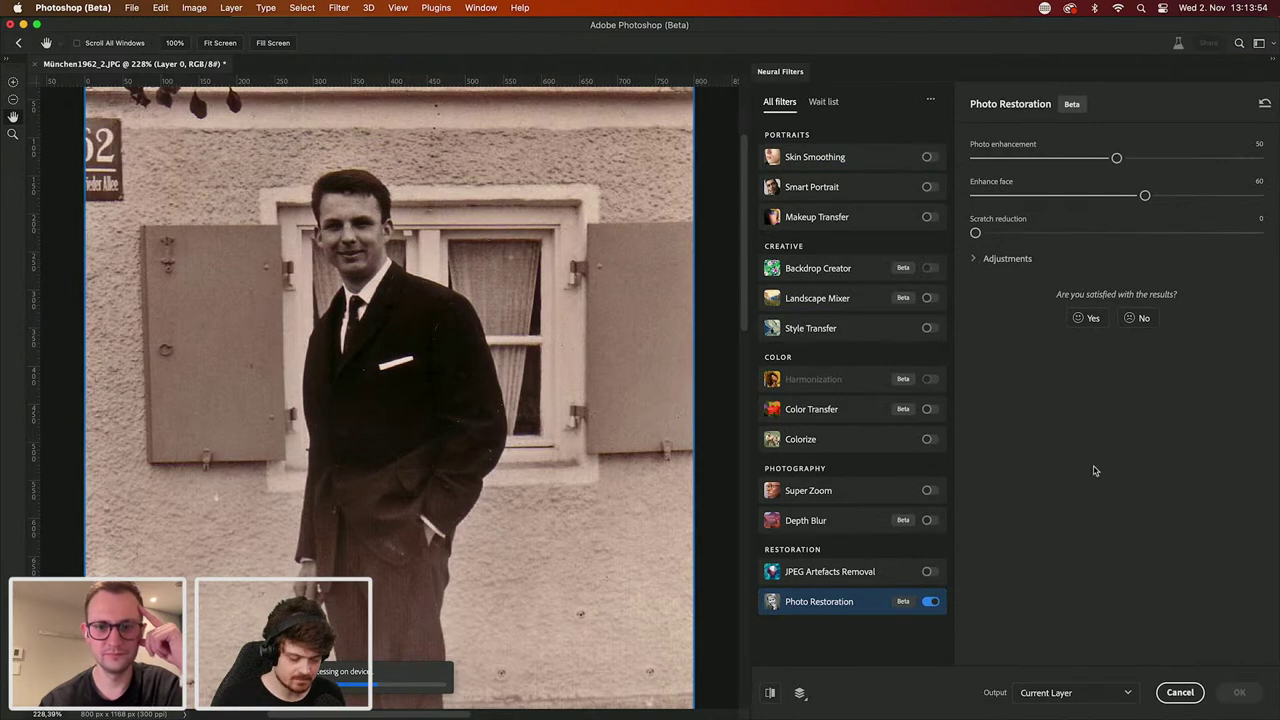
pyautogui.click(1242, 692)
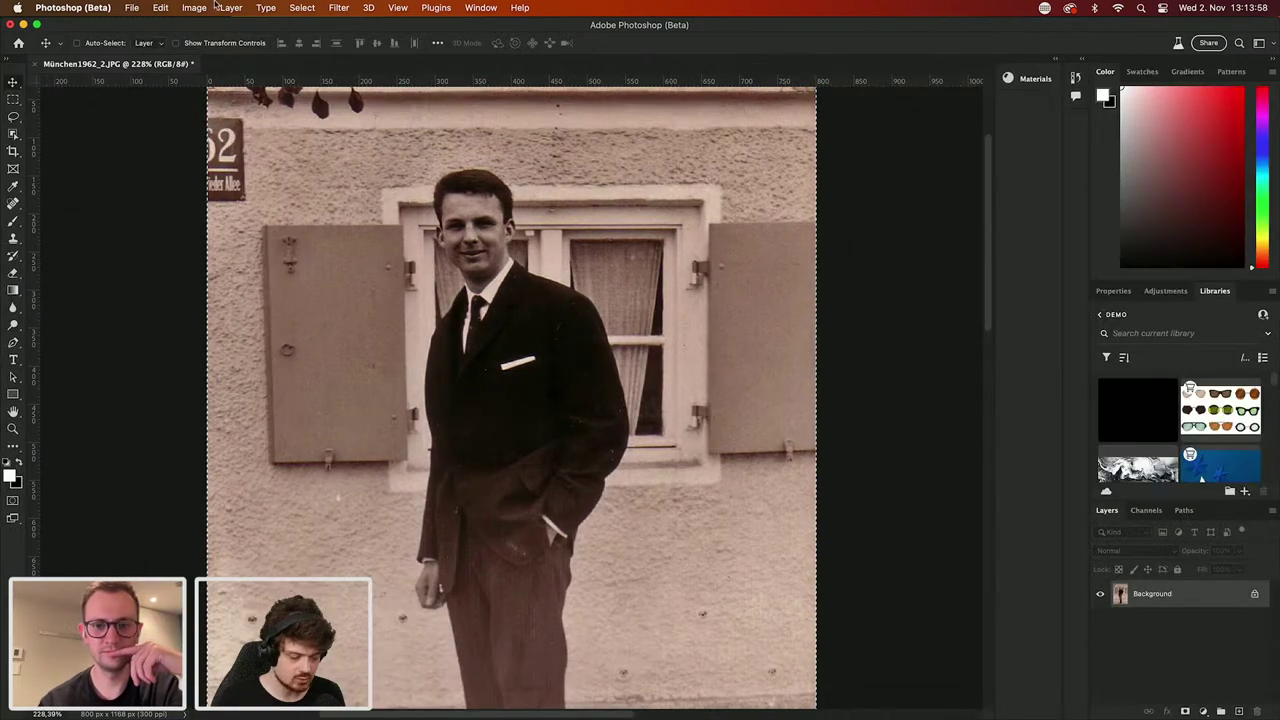
# Step: Fade the neural filter to 56% opacity in Normal mode and check the result on the man's face and jacket
pyautogui.click(158, 7)
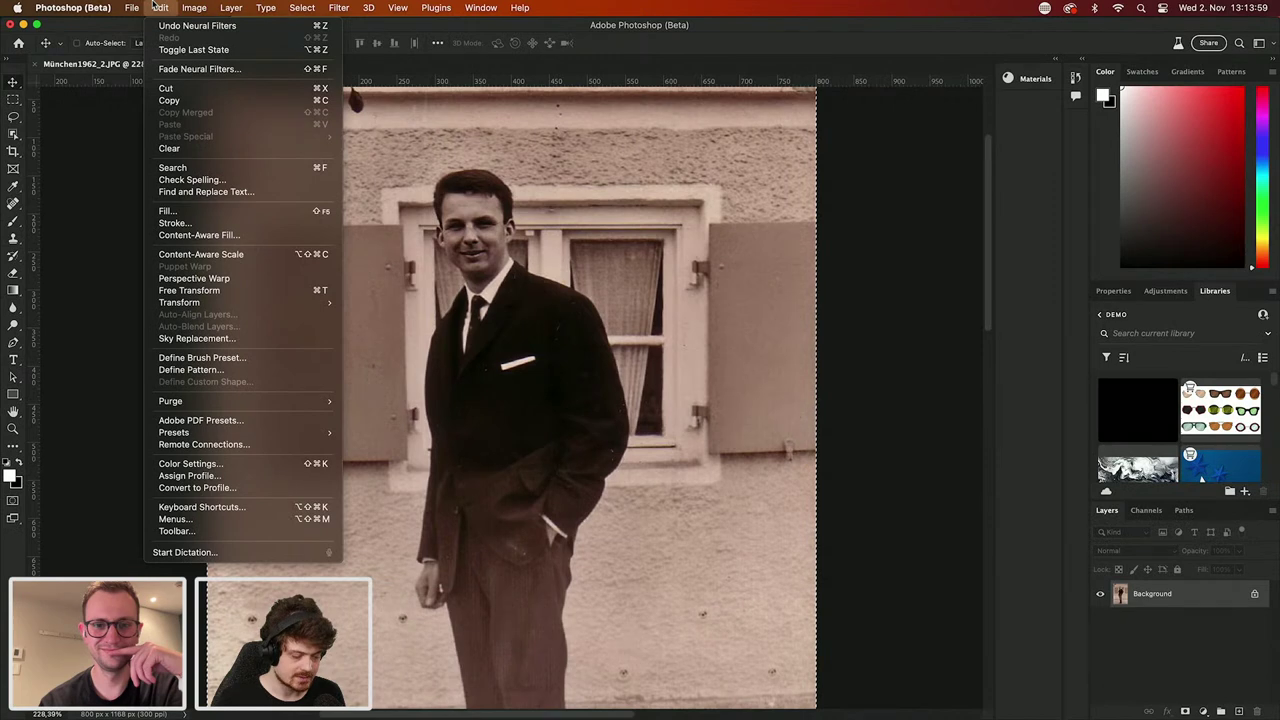
pyautogui.click(206, 73)
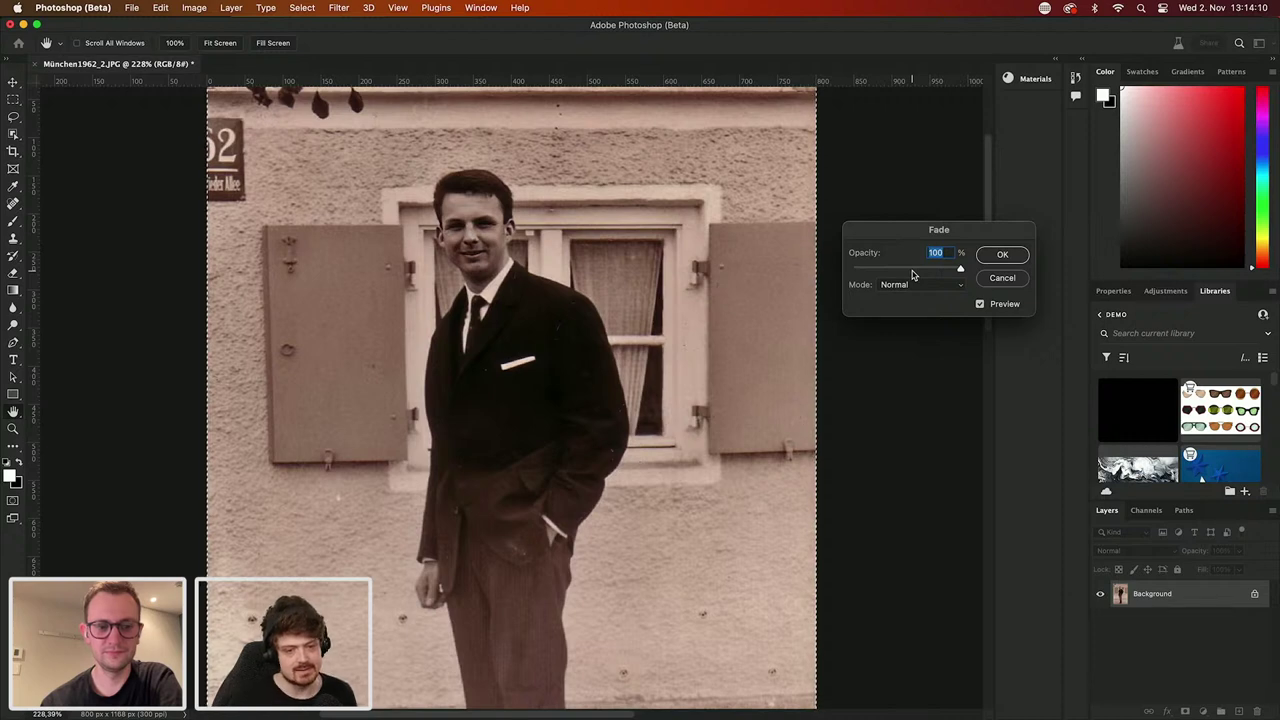
pyautogui.moveTo(912, 274)
pyautogui.mouseDown()
pyautogui.moveTo(819, 261)
pyautogui.moveTo(987, 282)
pyautogui.moveTo(913, 272)
pyautogui.mouseUp()
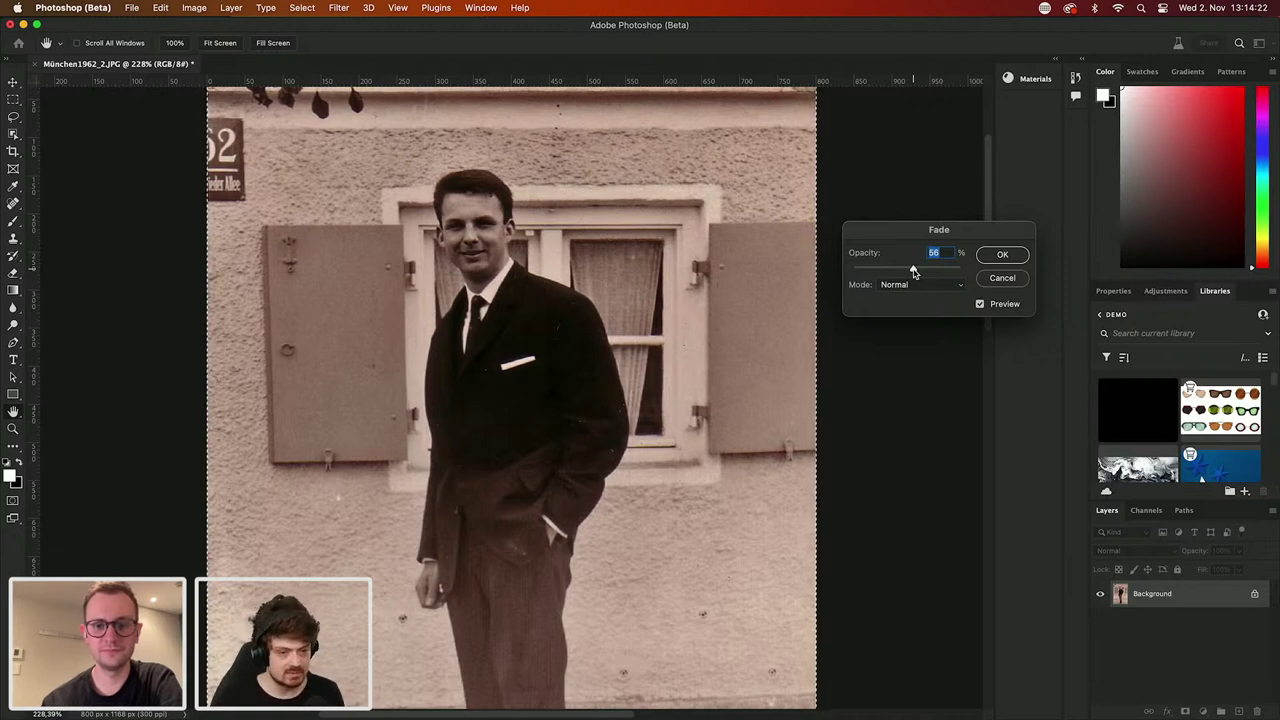
pyautogui.click(995, 257)
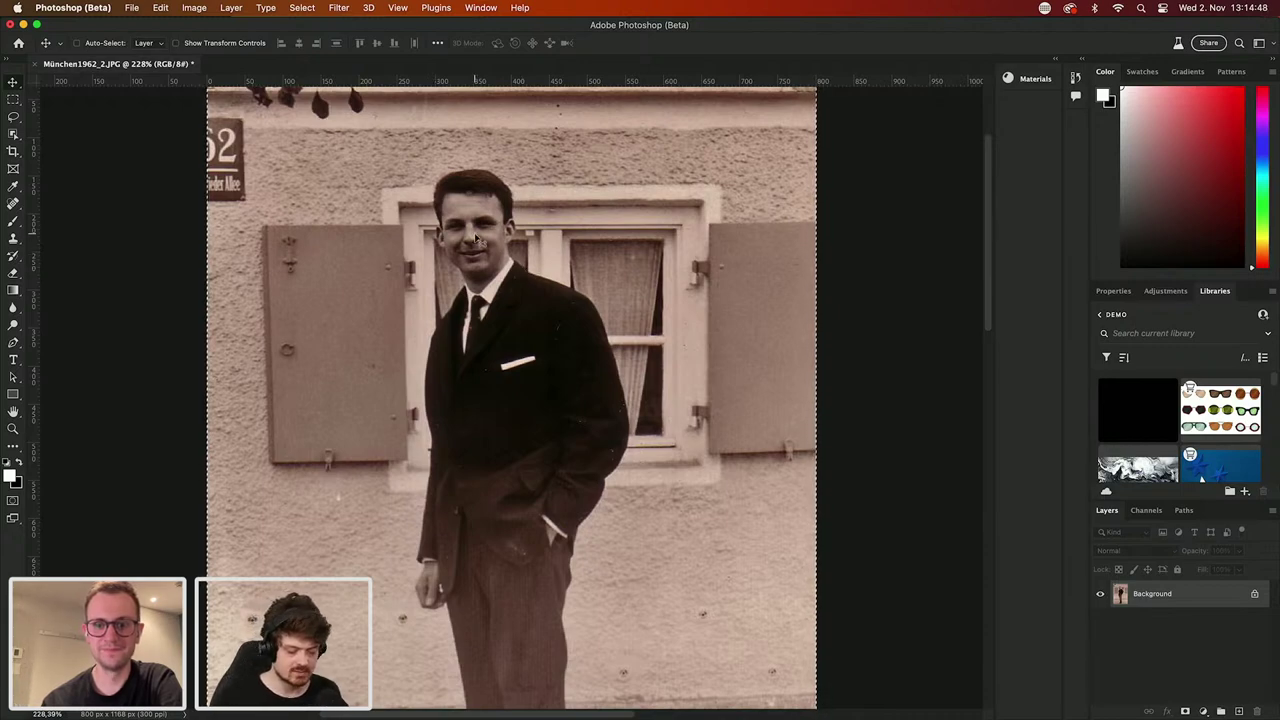
pyautogui.scroll(5, 480, 240)
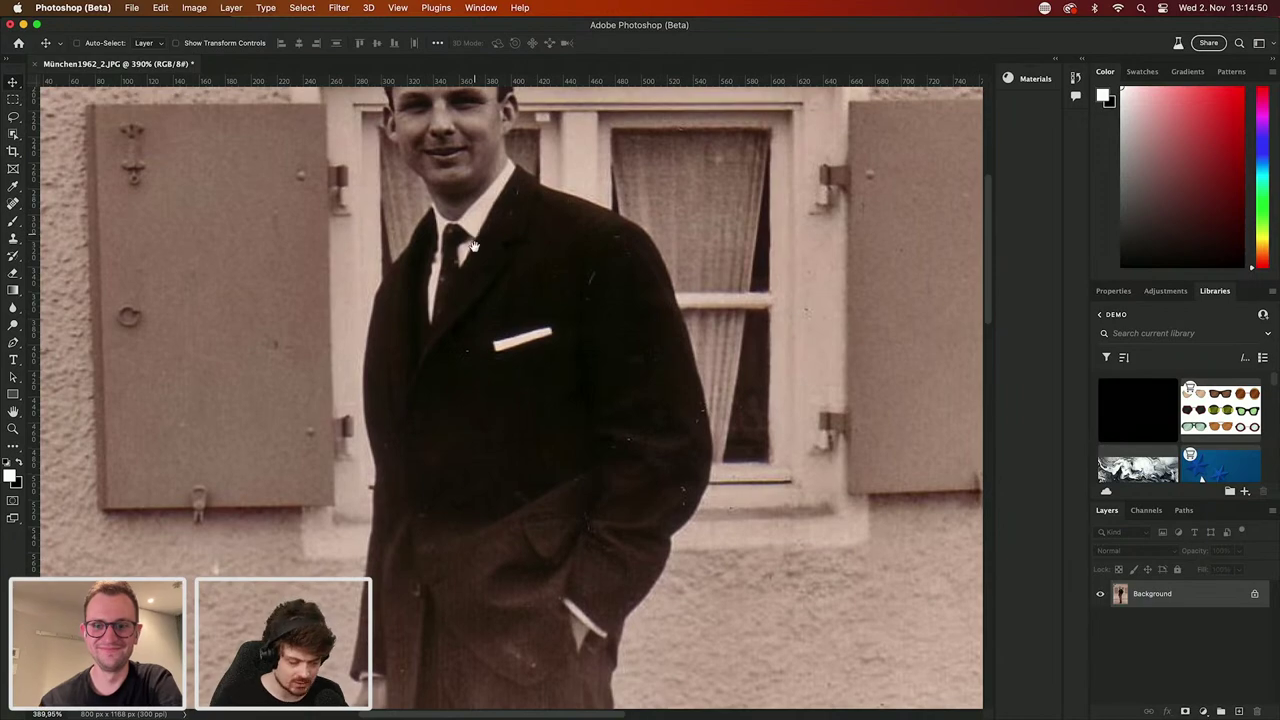
pyautogui.scroll(3, 478, 240)
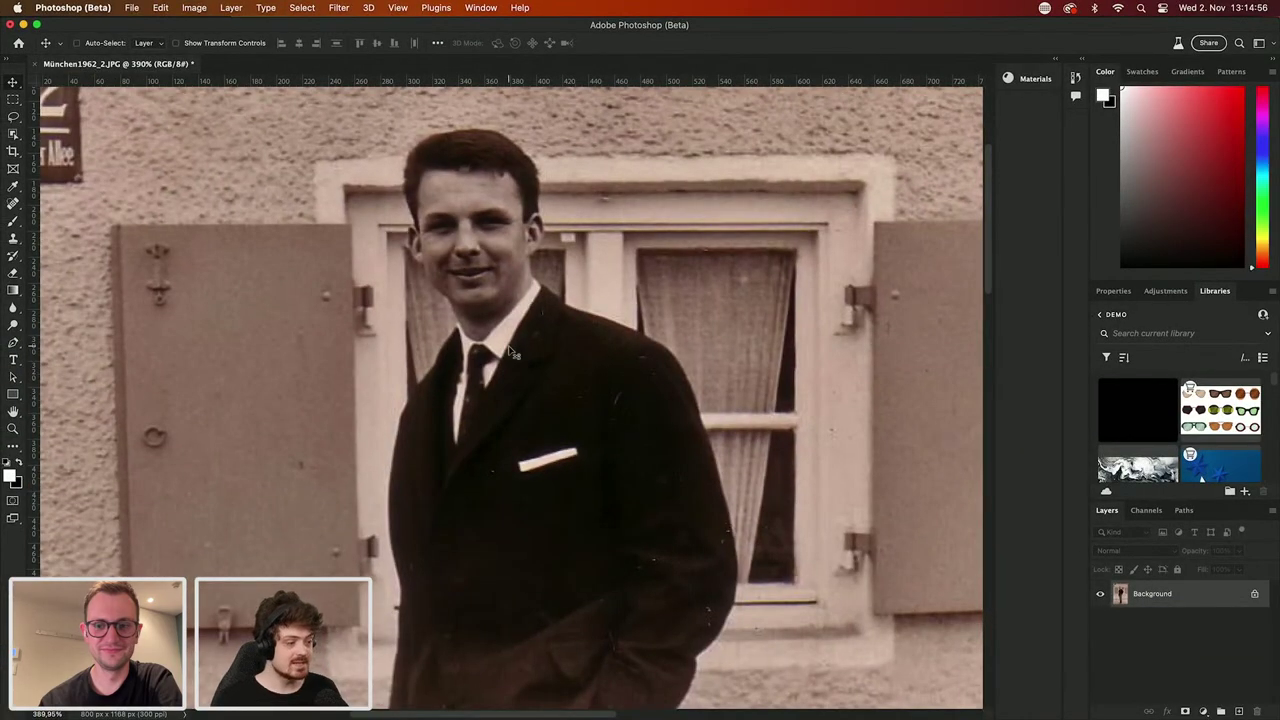
pyautogui.scroll(-3, 510, 350)
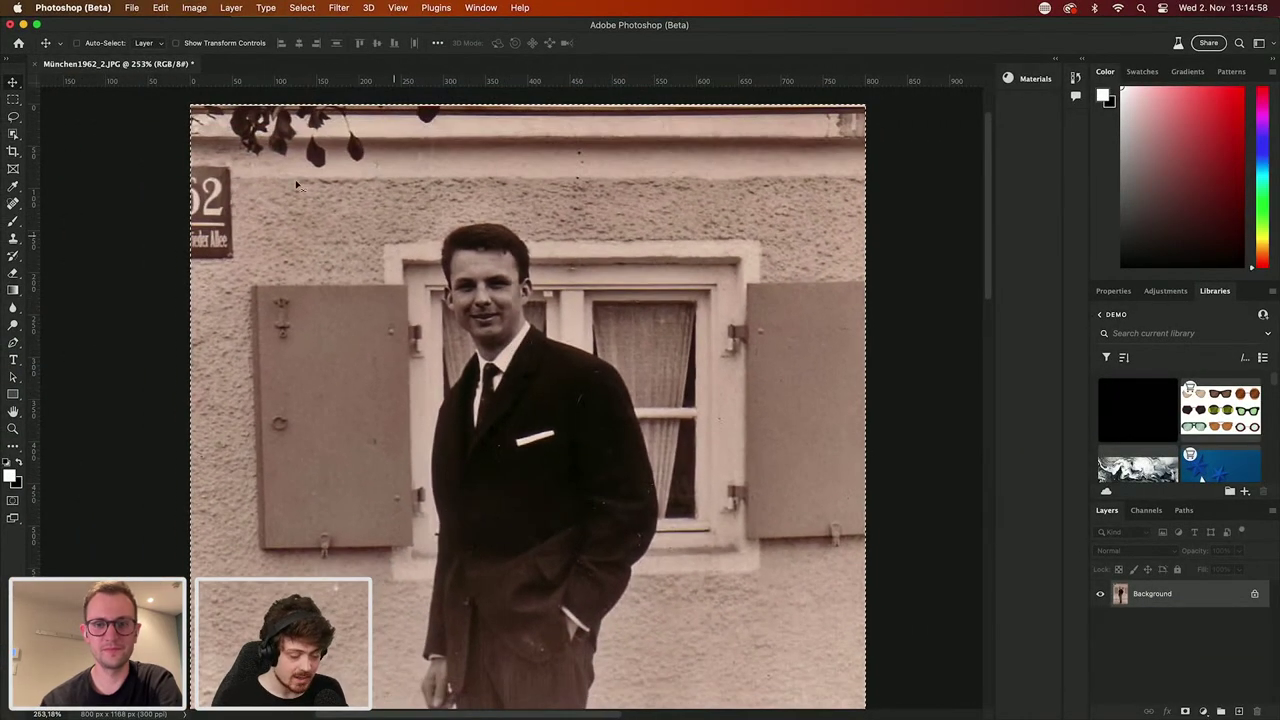
# Step: Close München1962_2.JPG and open the recent file Platz2-Zeitung.JPG
pyautogui.click(36, 65)
pyautogui.click(676, 303)
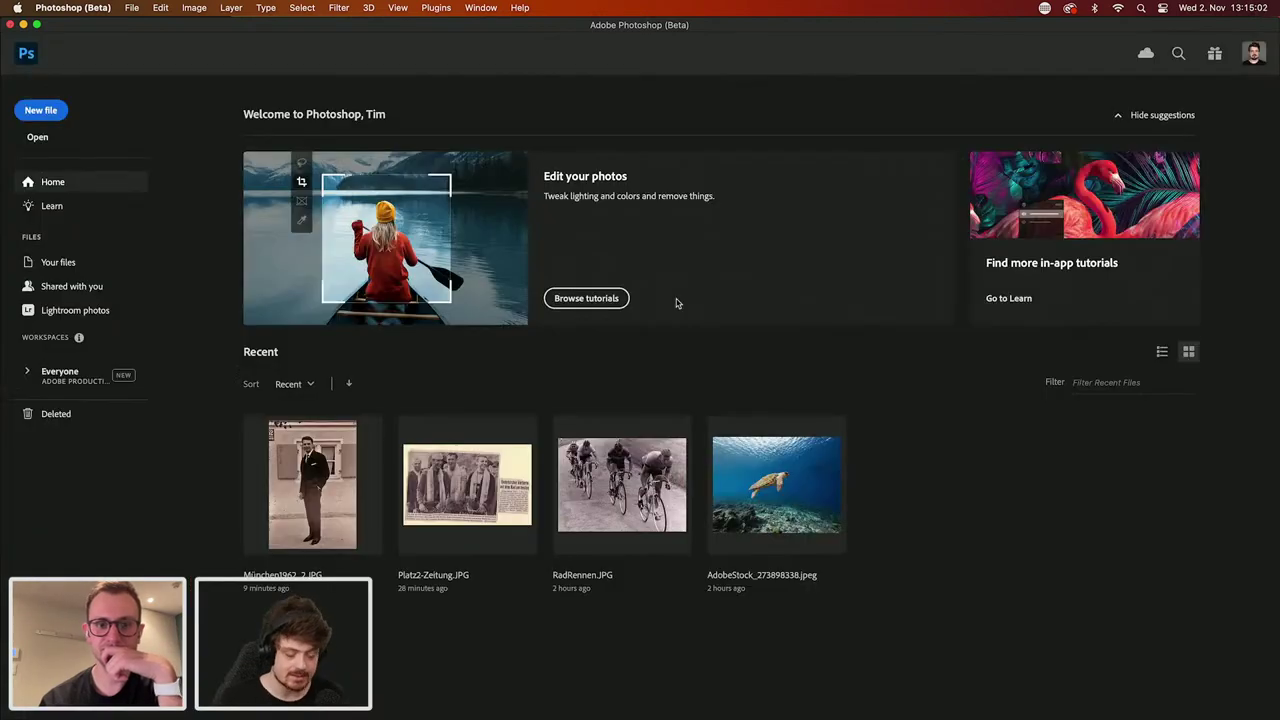
pyautogui.click(499, 462)
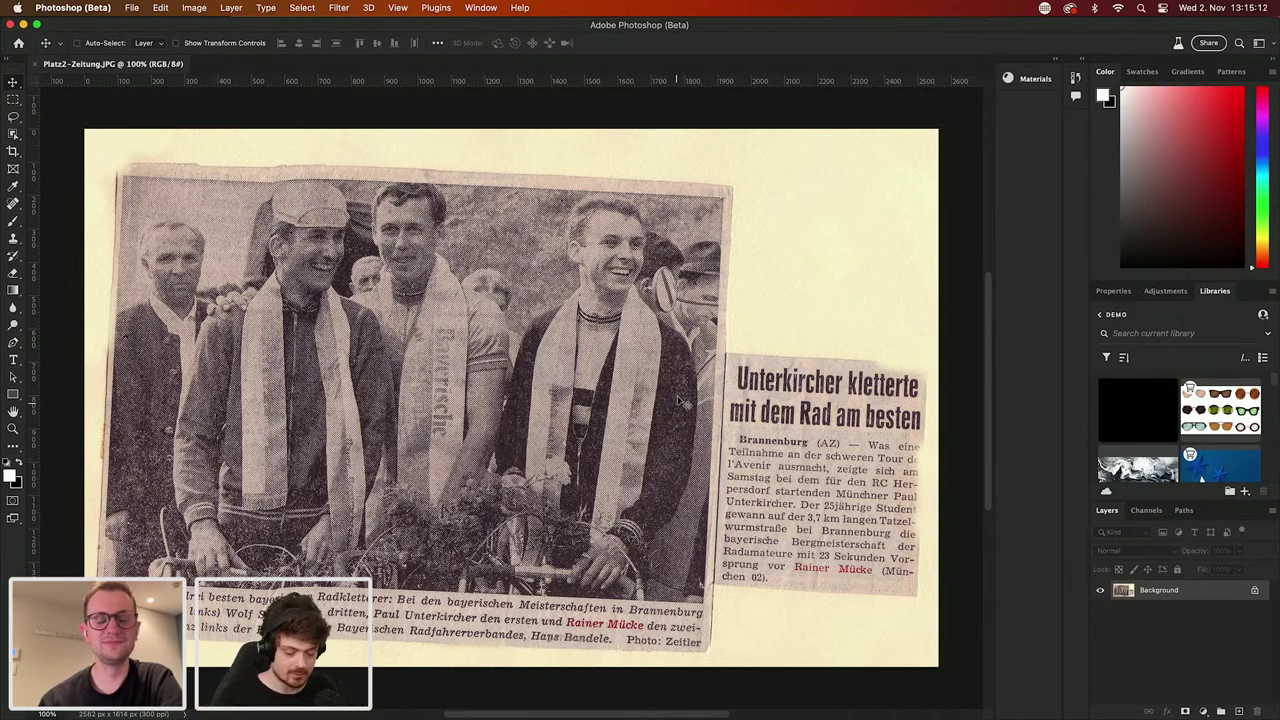
# Step: Crop the scan to the newspaper photo of the cyclists, about 1719 × 1231 px, leaving out the article text and most of the caption
pyautogui.scroll(-3, 633, 314)
pyautogui.scroll(3, 620, 300)
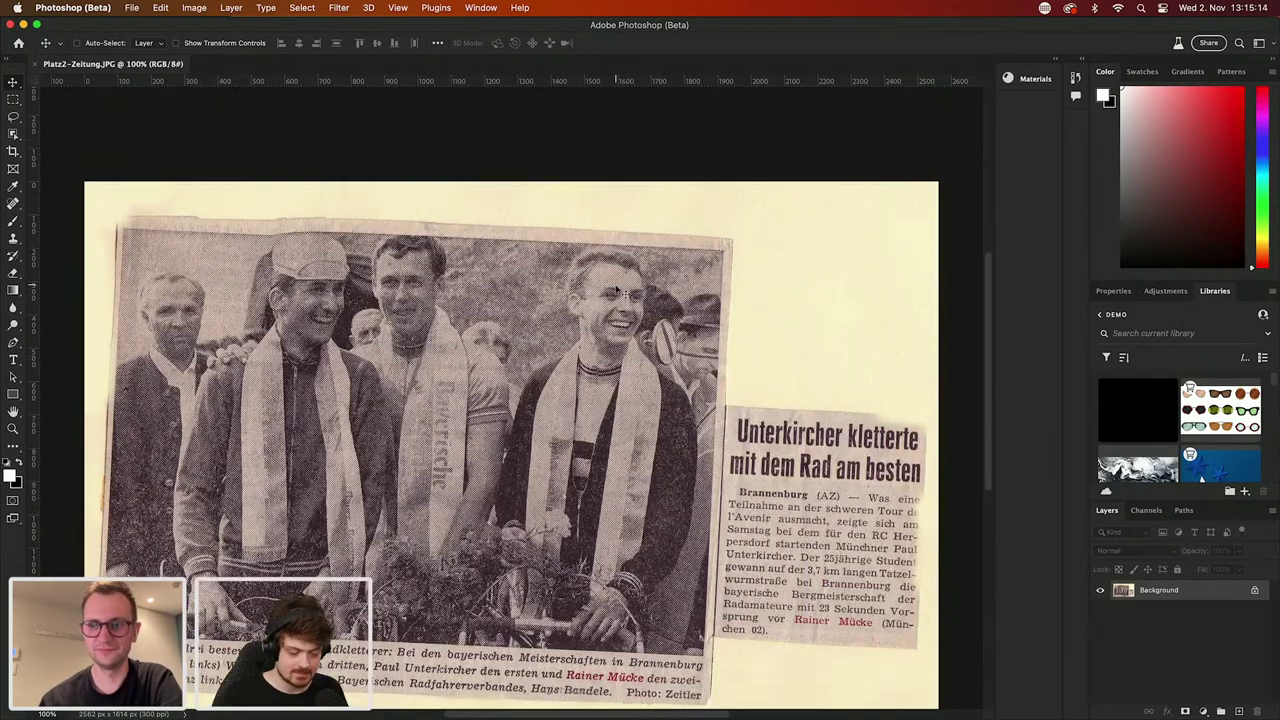
pyautogui.scroll(5, 608, 288)
pyautogui.scroll(-1, 608, 288)
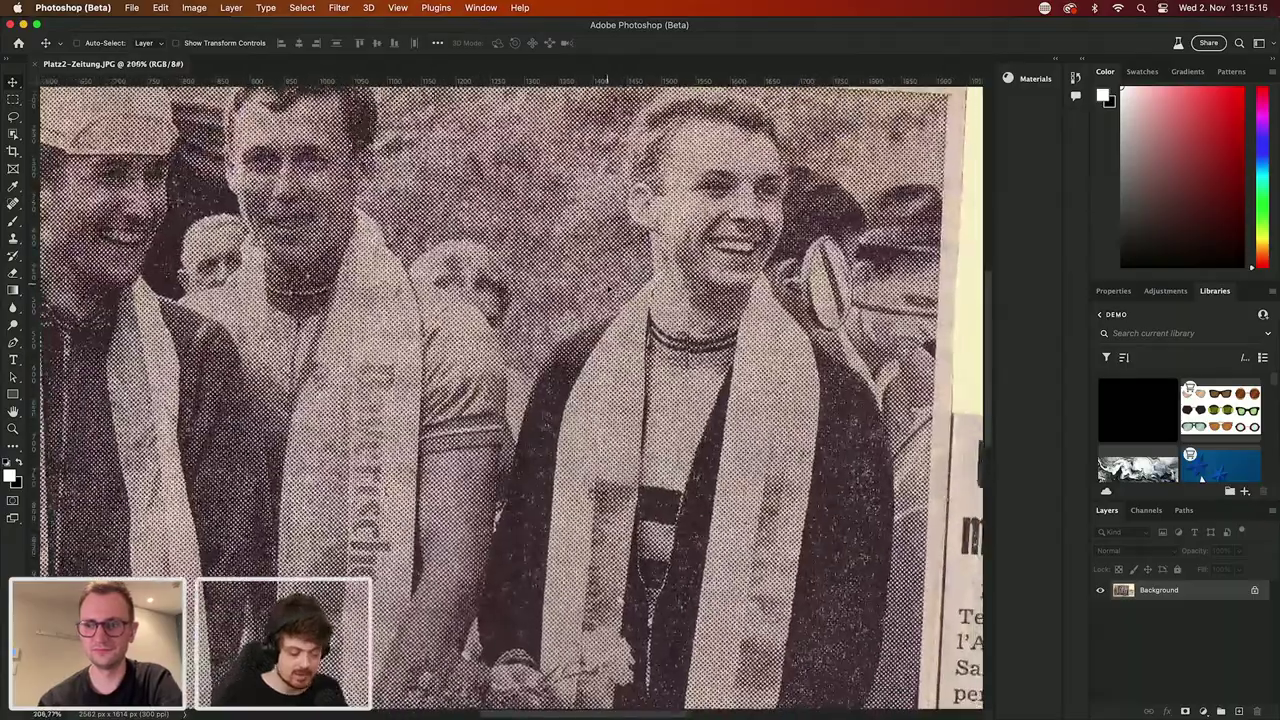
pyautogui.scroll(-5, 608, 288)
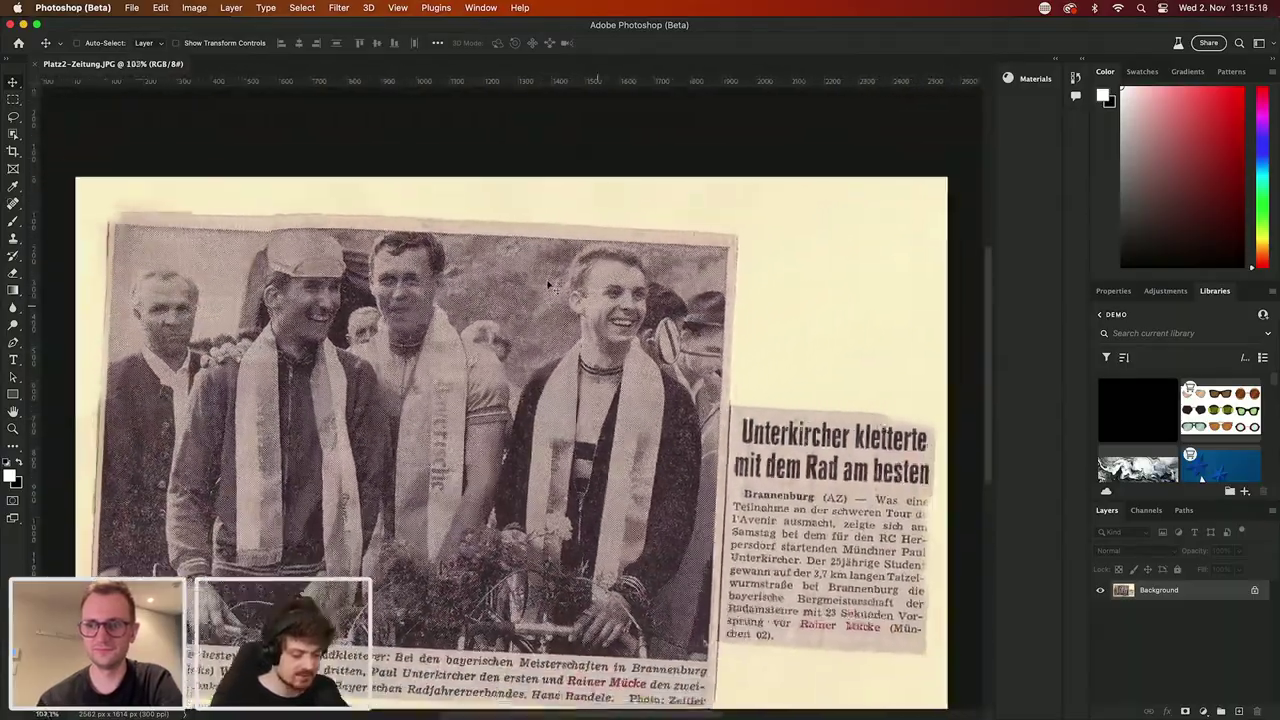
pyautogui.scroll(-1, 548, 287)
pyautogui.click(13, 151)
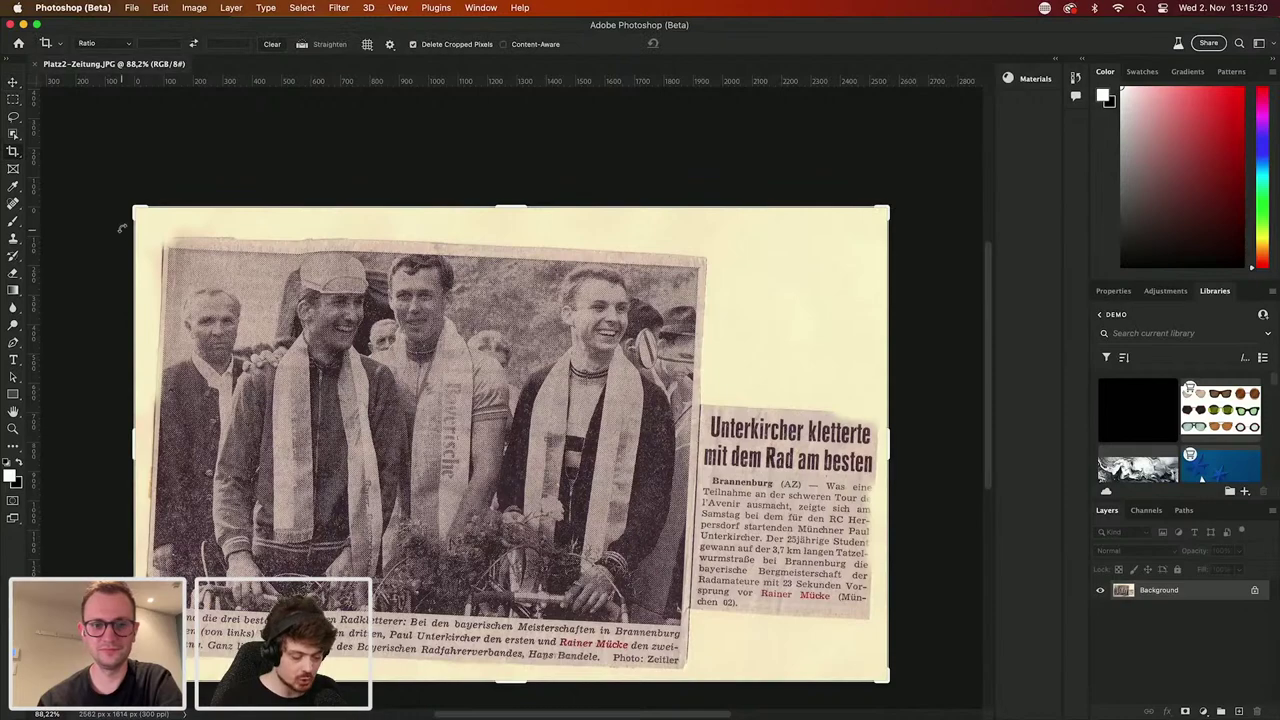
pyautogui.moveTo(134, 208); pyautogui.dragTo(161, 233)
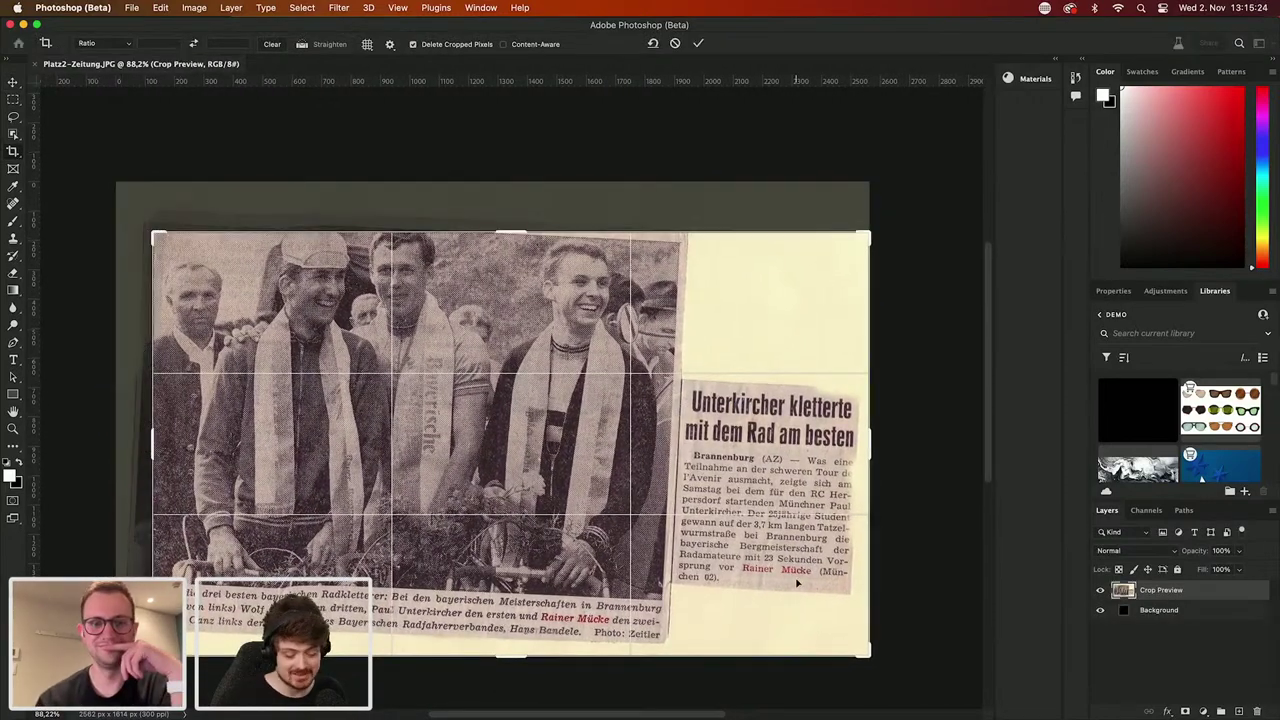
pyautogui.moveTo(866, 660); pyautogui.dragTo(760, 630)
pyautogui.press('Return')
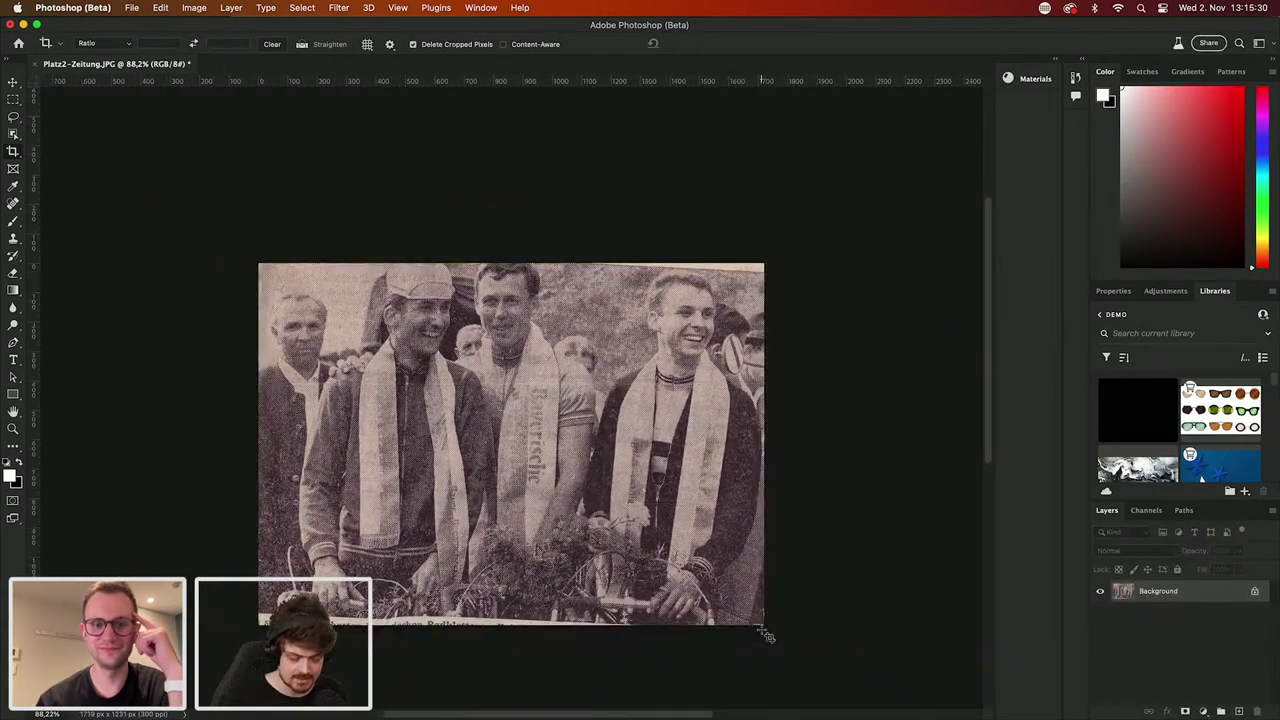
# Step: Examine the halftone dot pattern on the smiling cyclist's face and the surrounding figures in the cropped photo
pyautogui.press('super+plus')
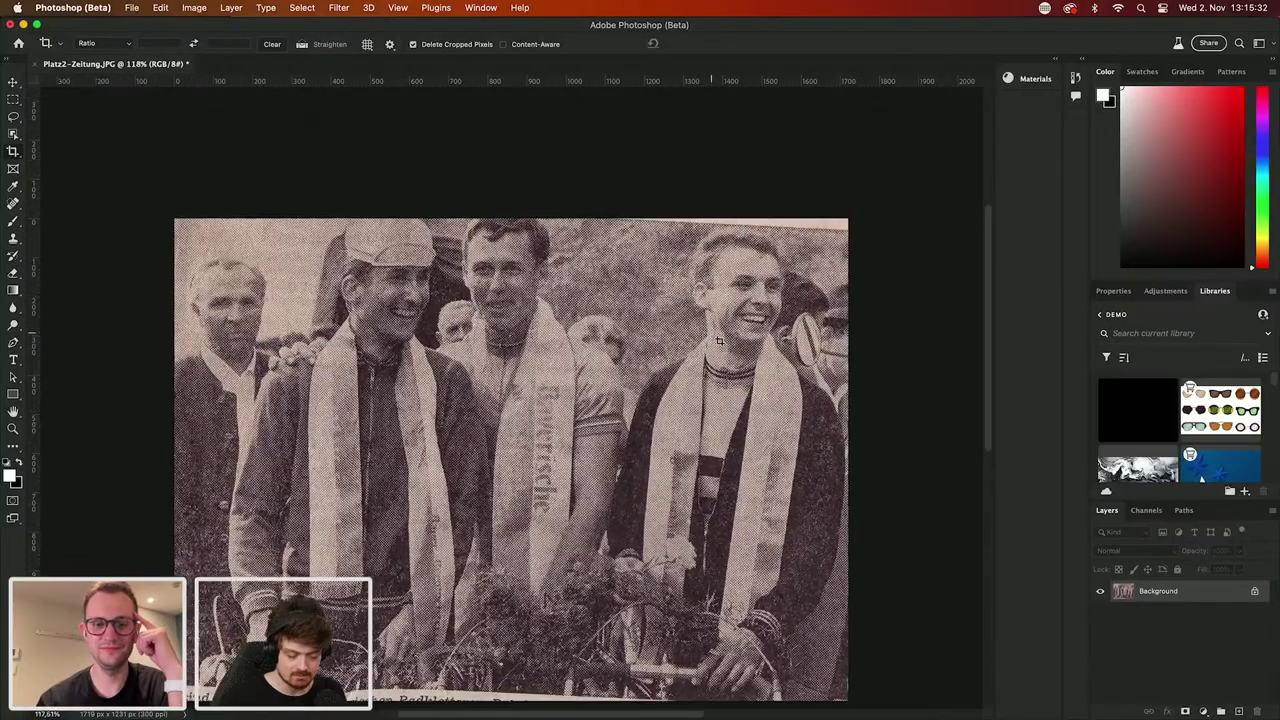
pyautogui.scroll(6, 718, 341)
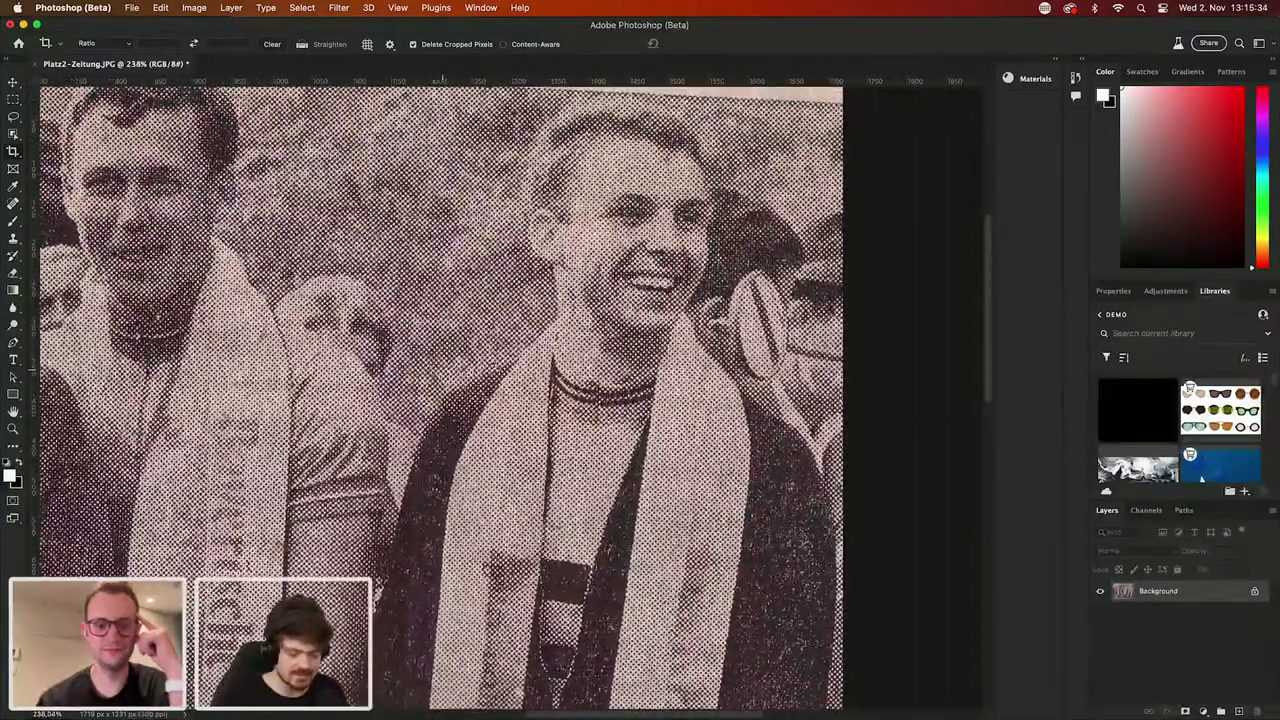
pyautogui.scroll(4, 441, 370)
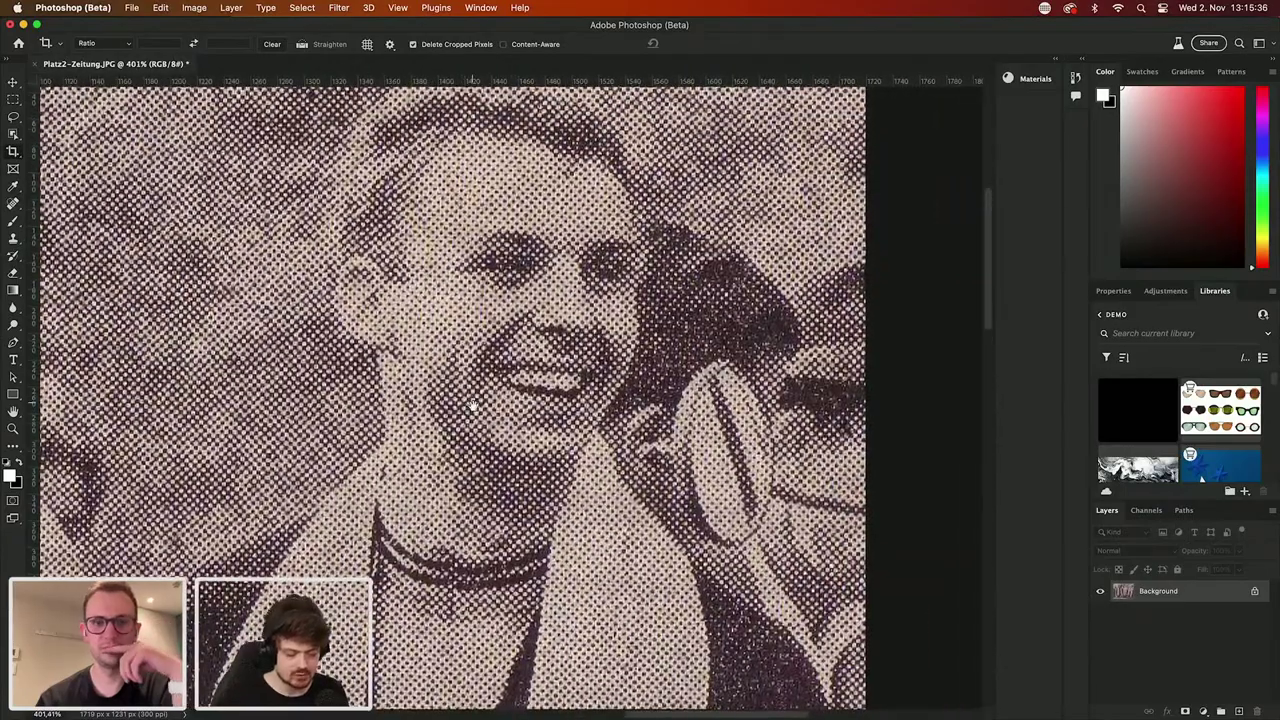
pyautogui.moveTo(470, 402); pyautogui.dragTo(497, 449)
pyautogui.press('v')
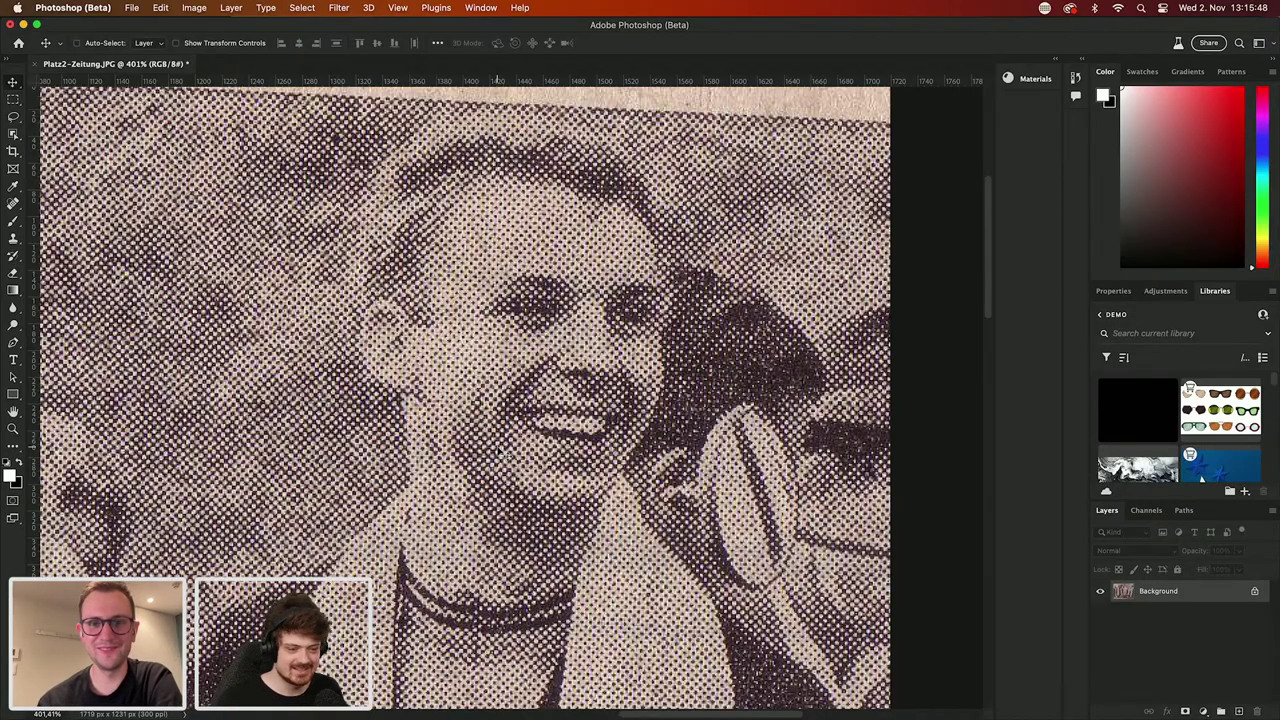
pyautogui.scroll(-5, 502, 452)
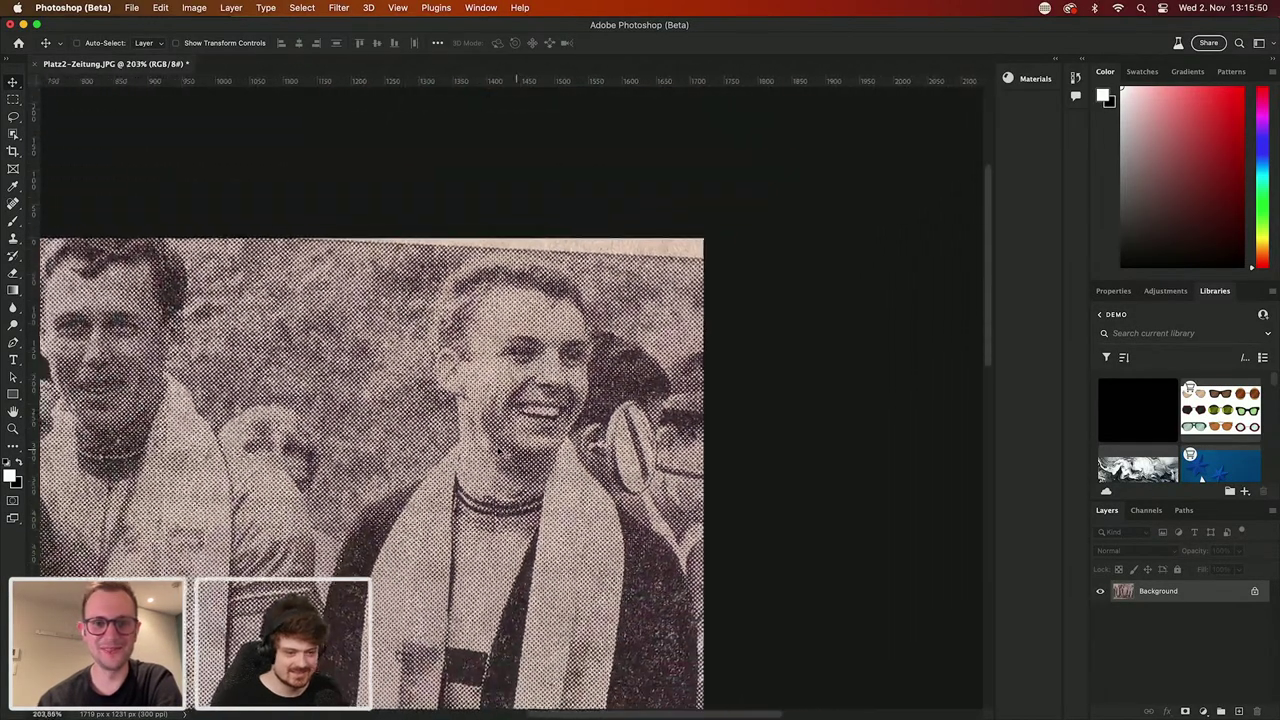
pyautogui.moveTo(497, 447); pyautogui.dragTo(737, 320)
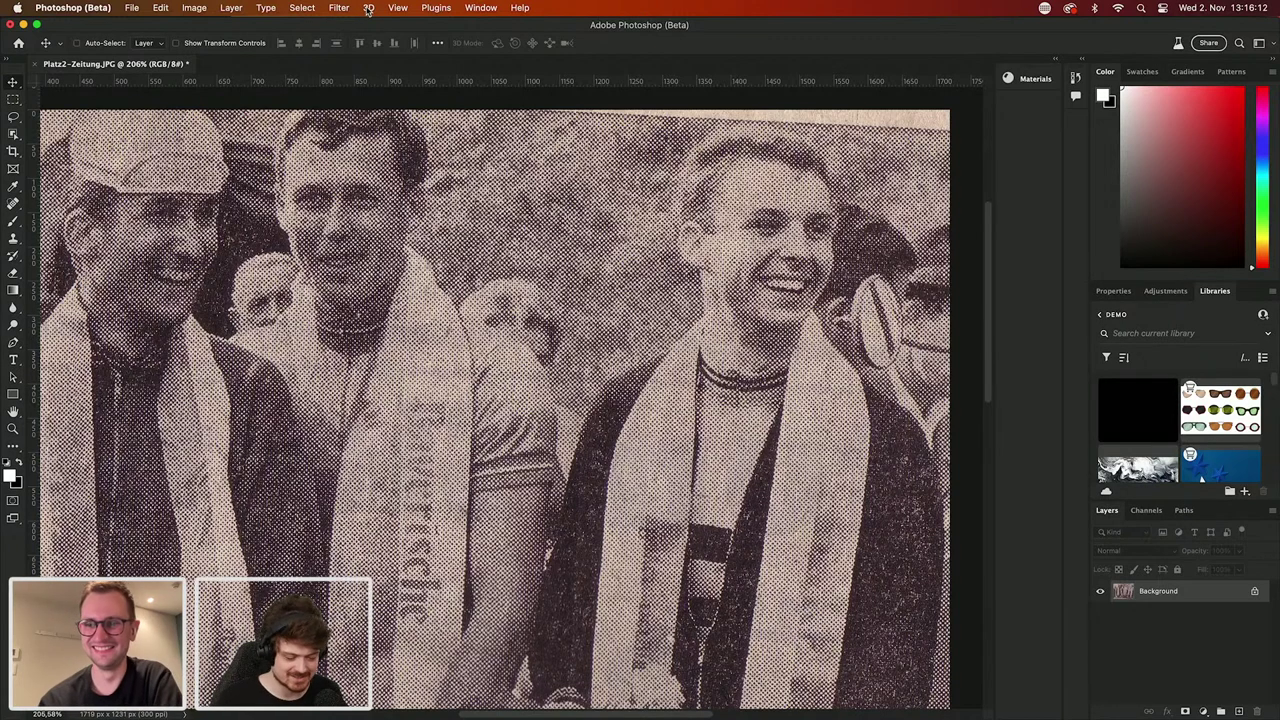
pyautogui.click(339, 7)
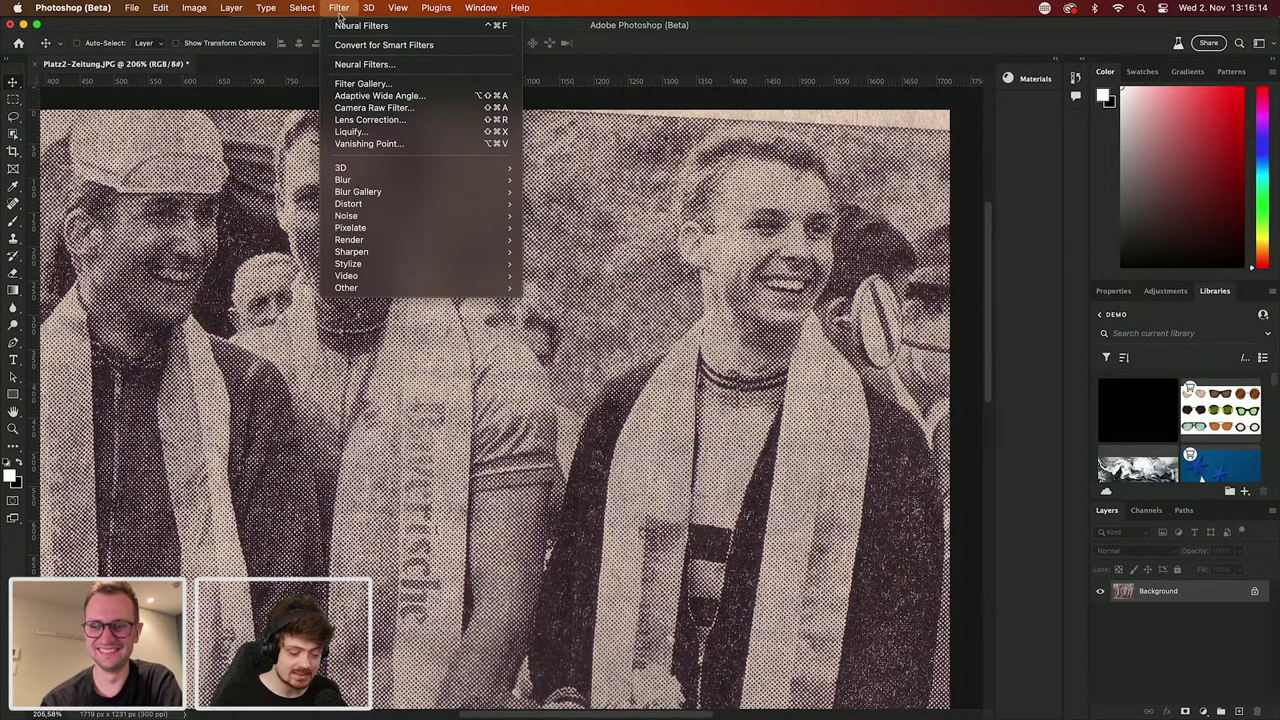
pyautogui.click(364, 64)
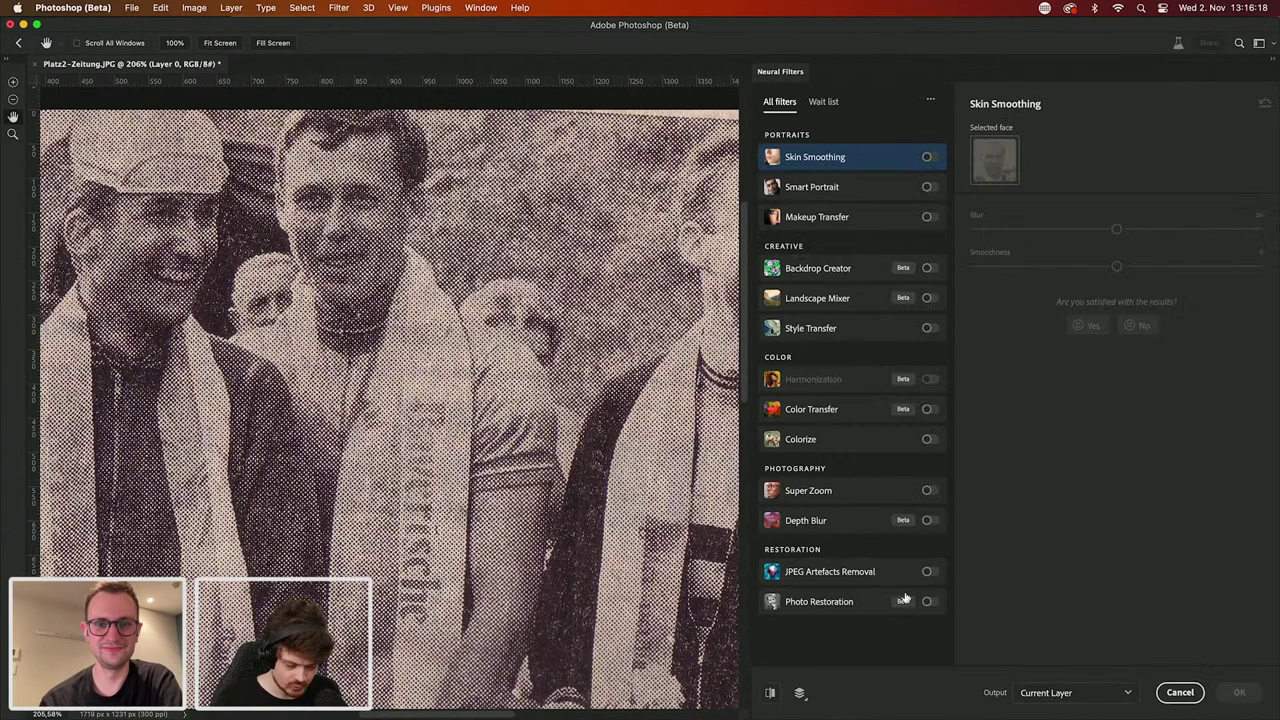
pyautogui.click(930, 601)
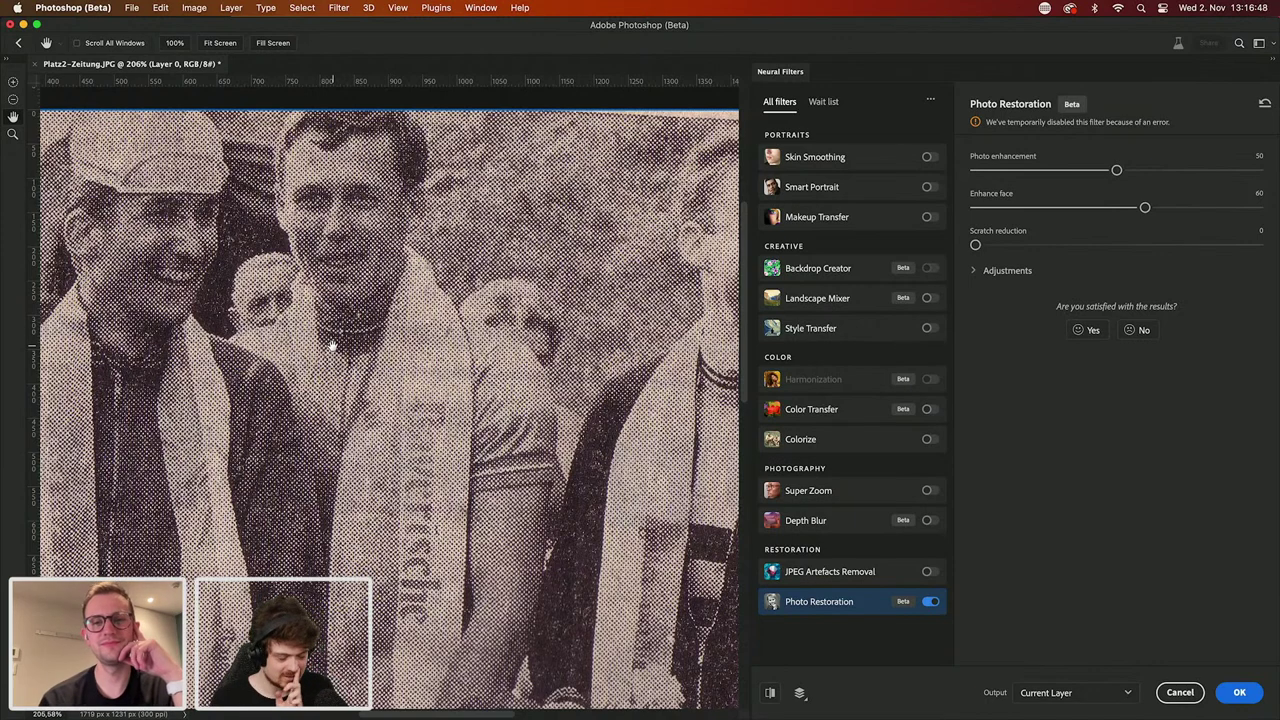
pyautogui.click(1181, 693)
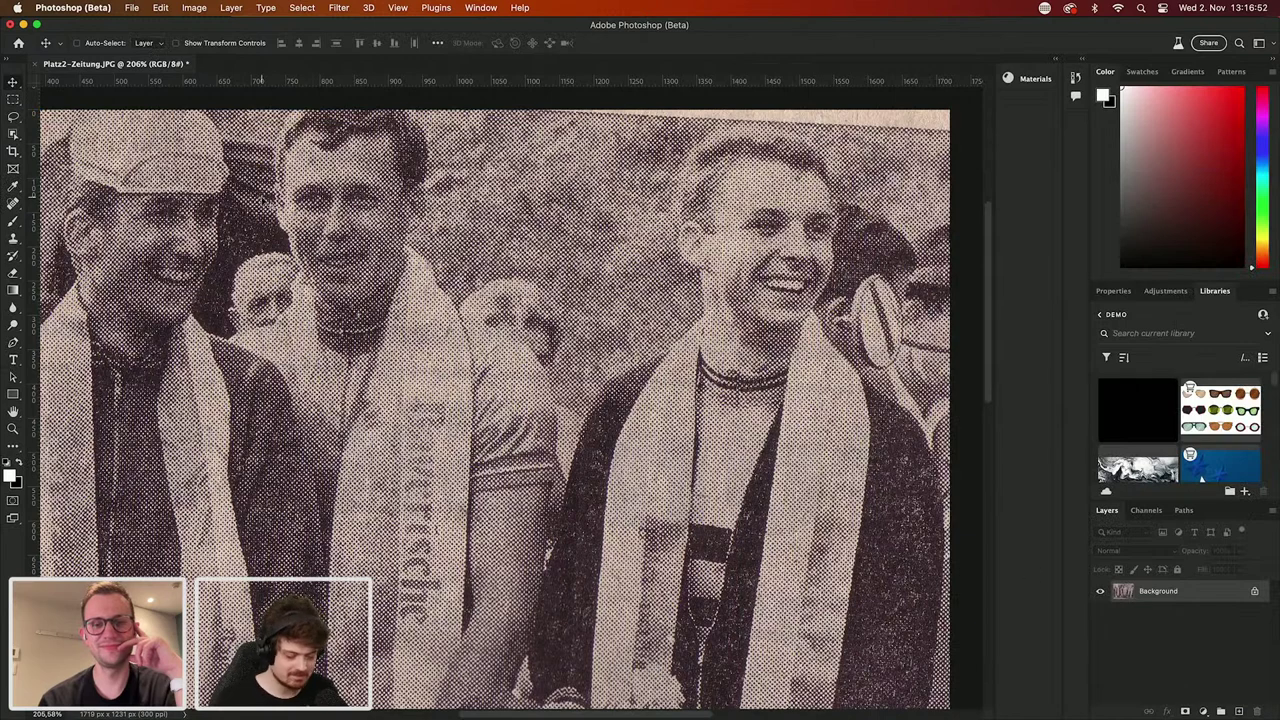
# Step: Apply a Gaussian Blur with a radius of 1.8 pixels to soften the halftone dots on the Background layer
pyautogui.click(339, 7)
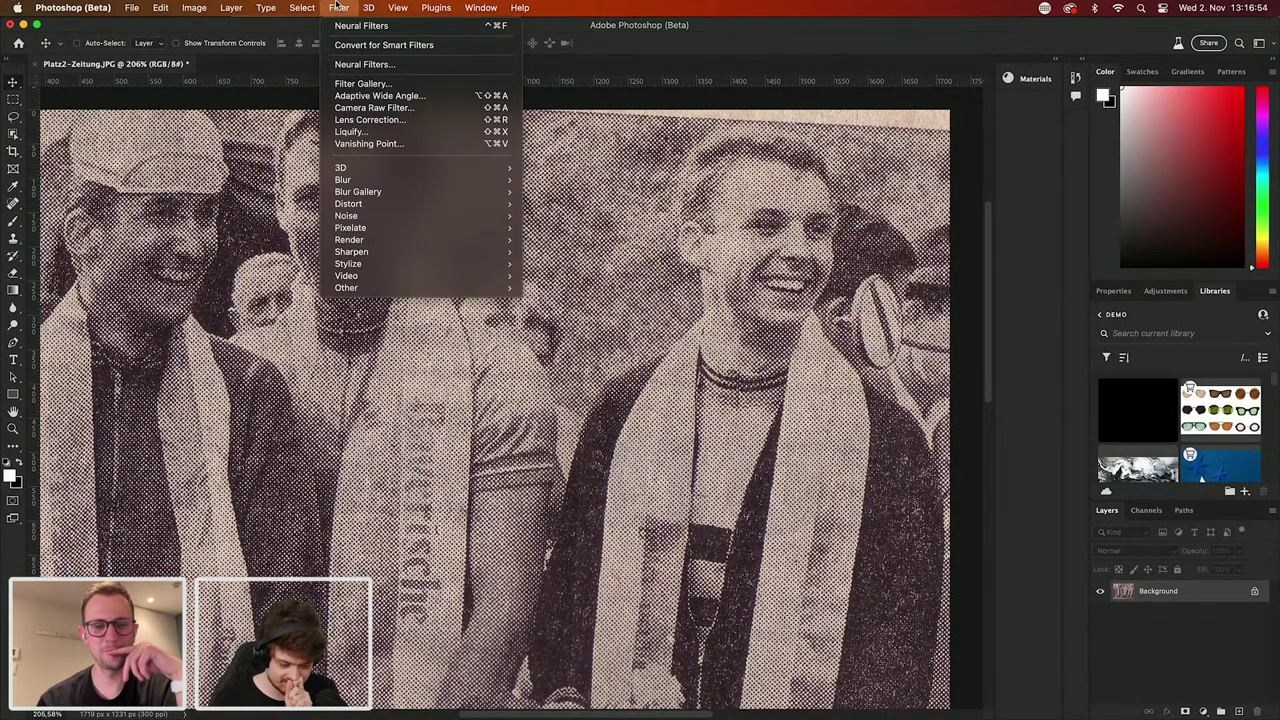
pyautogui.moveTo(414, 184)
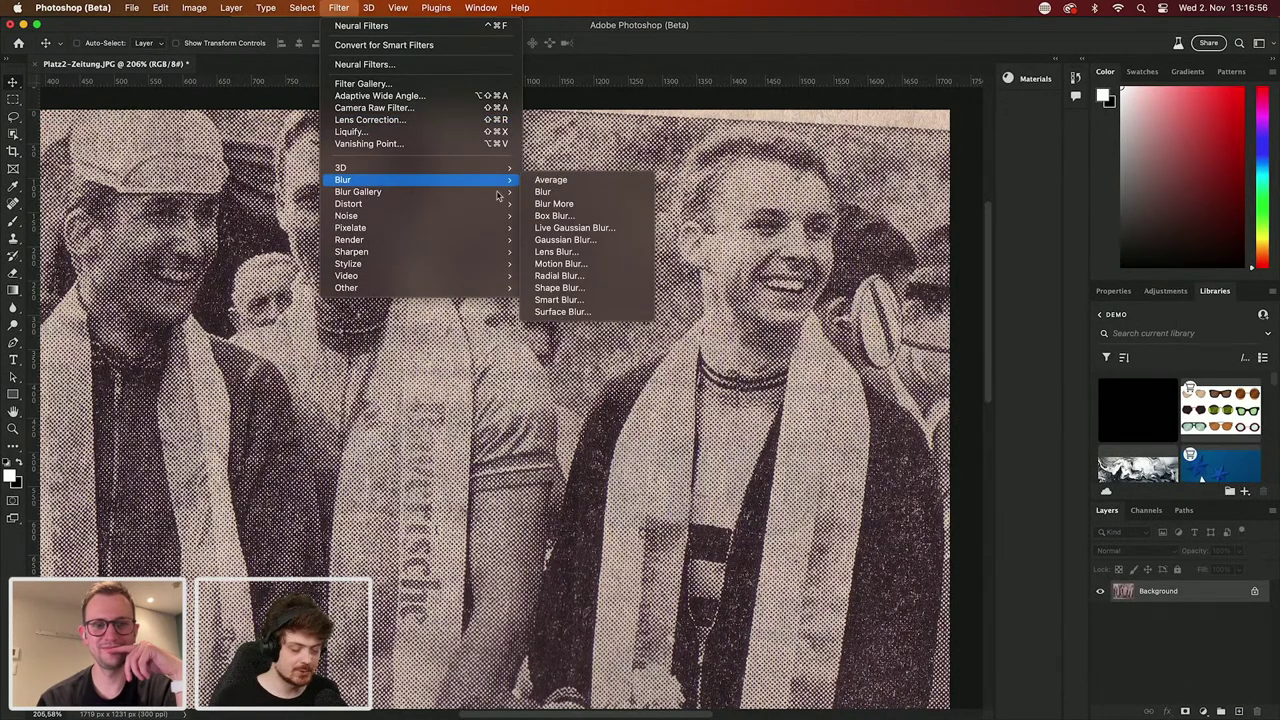
pyautogui.click(603, 240)
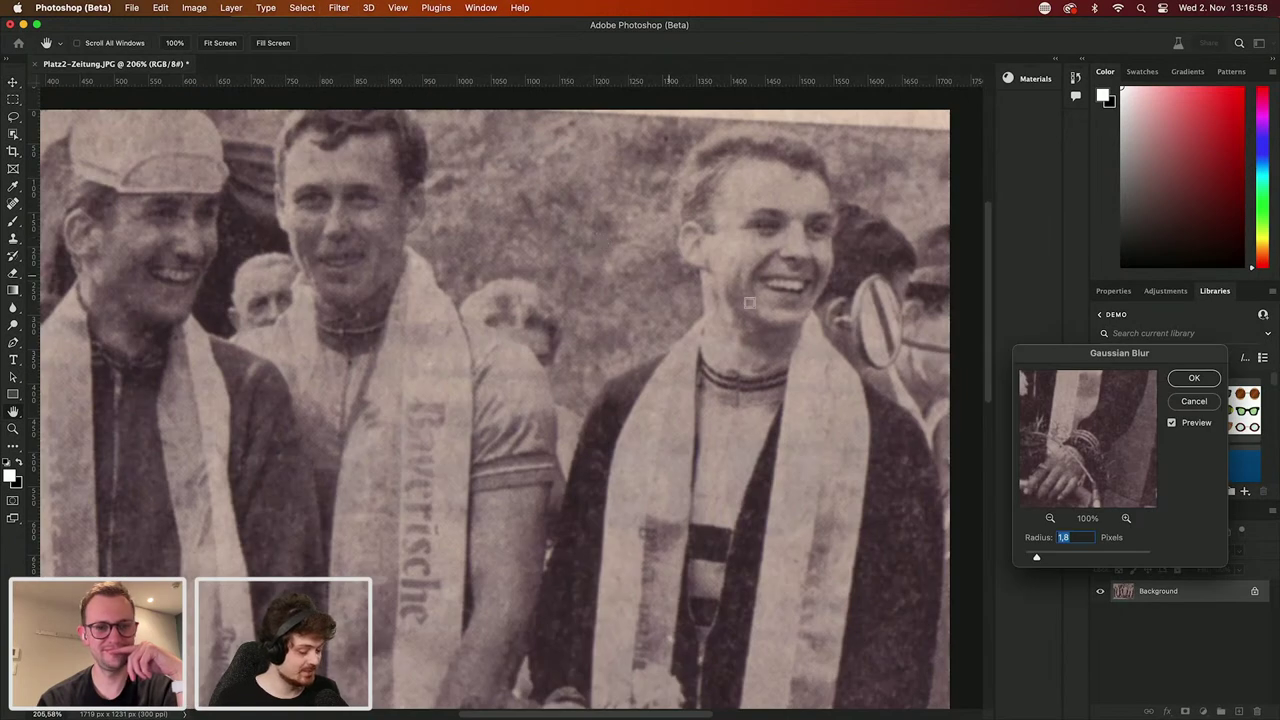
pyautogui.moveTo(1062, 358); pyautogui.dragTo(797, 286)
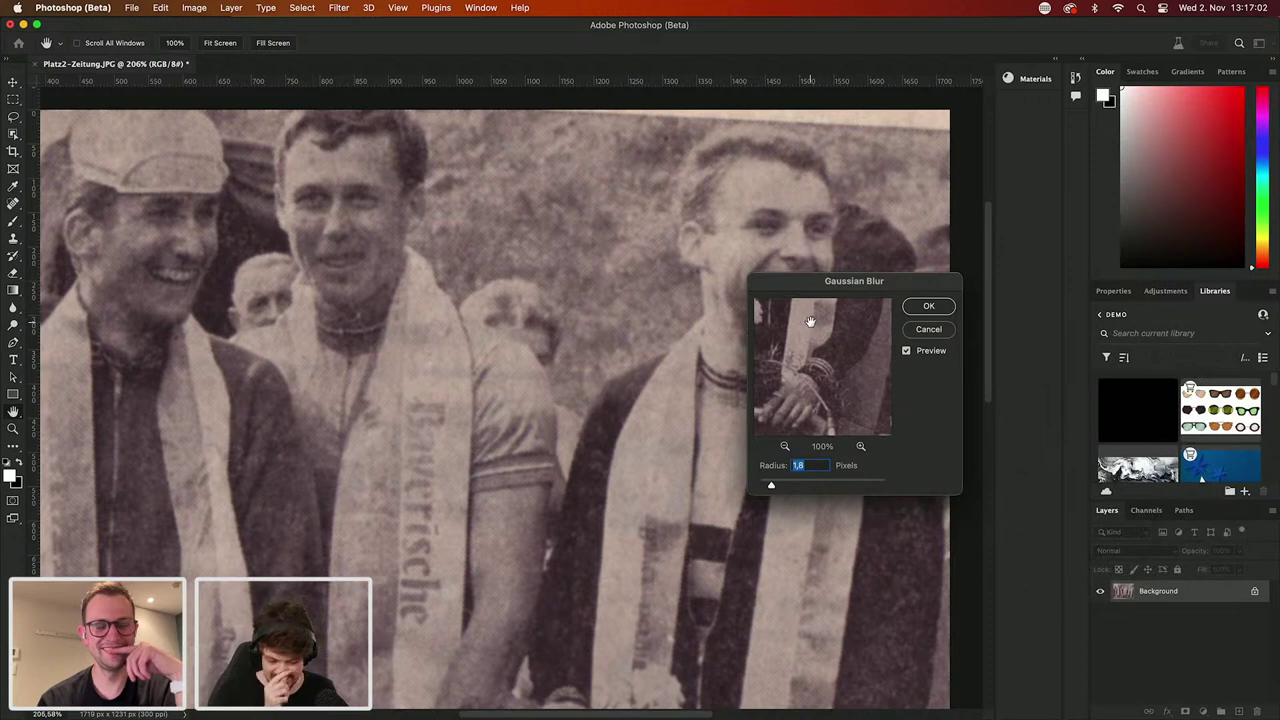
pyautogui.click(929, 307)
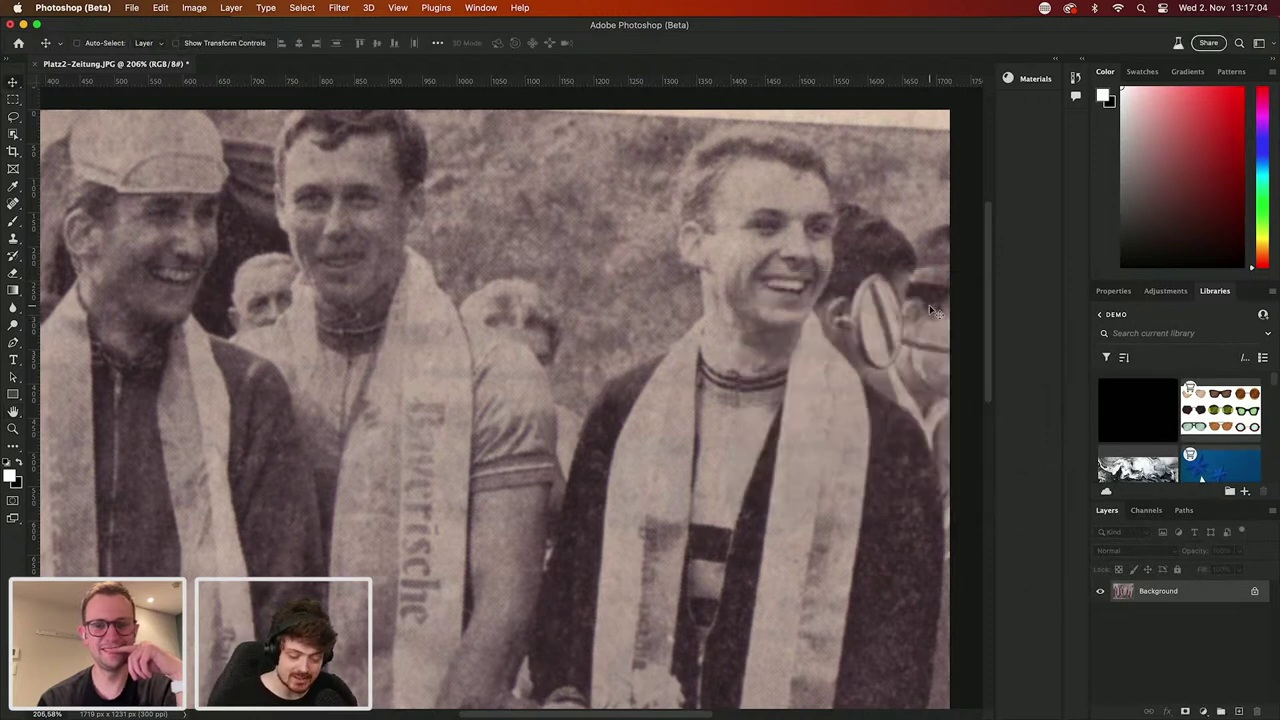
# Step: Turn on the Photo Restoration neural filter for the blurred photo
pyautogui.click(339, 7)
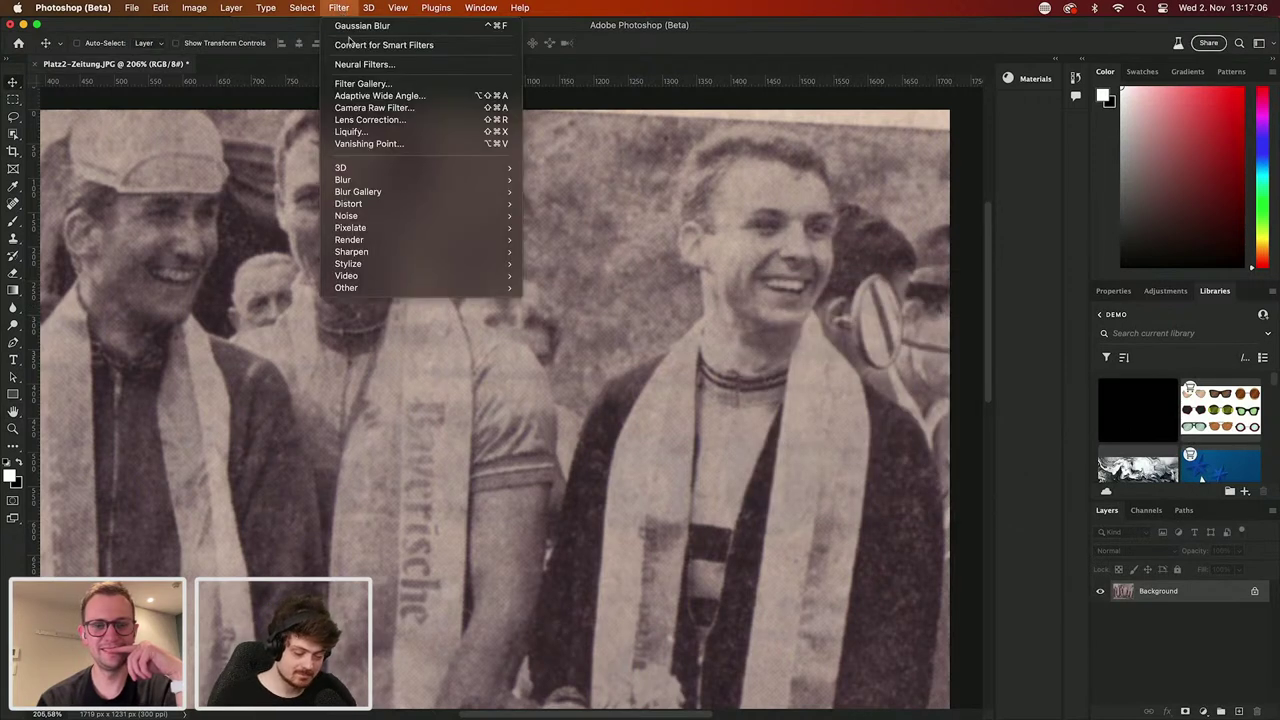
pyautogui.click(353, 65)
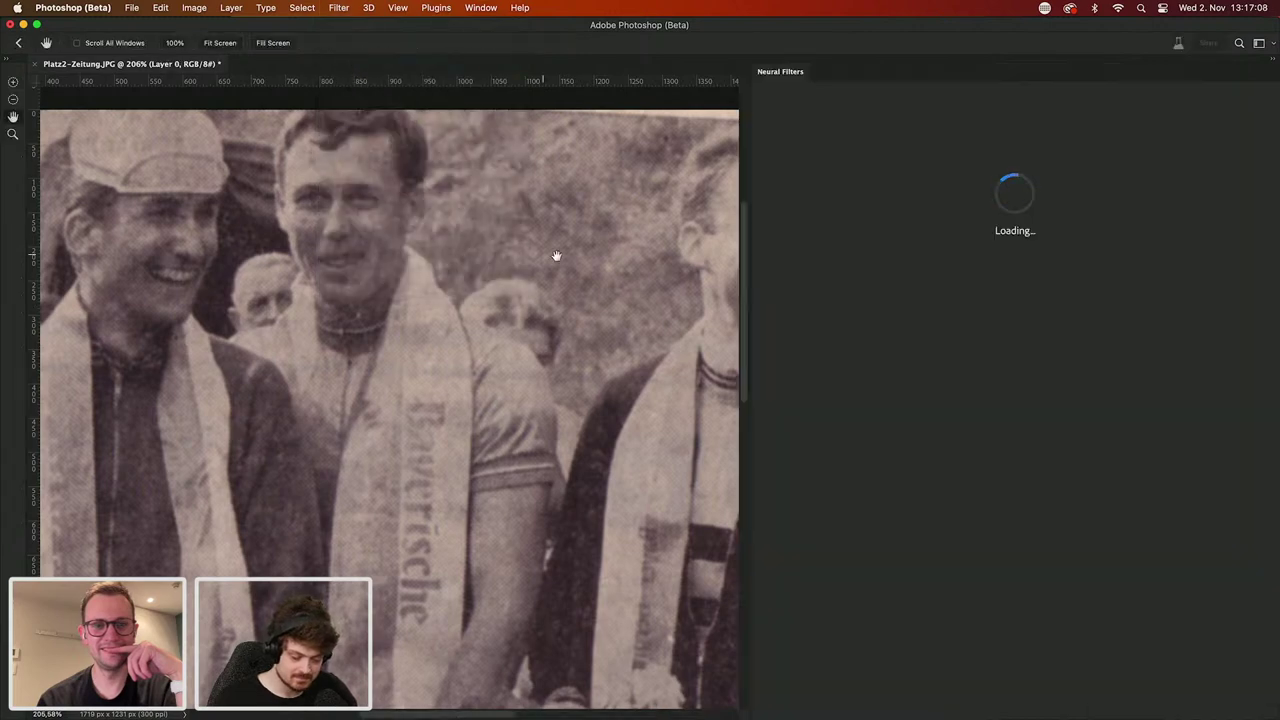
pyautogui.moveTo(589, 255); pyautogui.dragTo(400, 243)
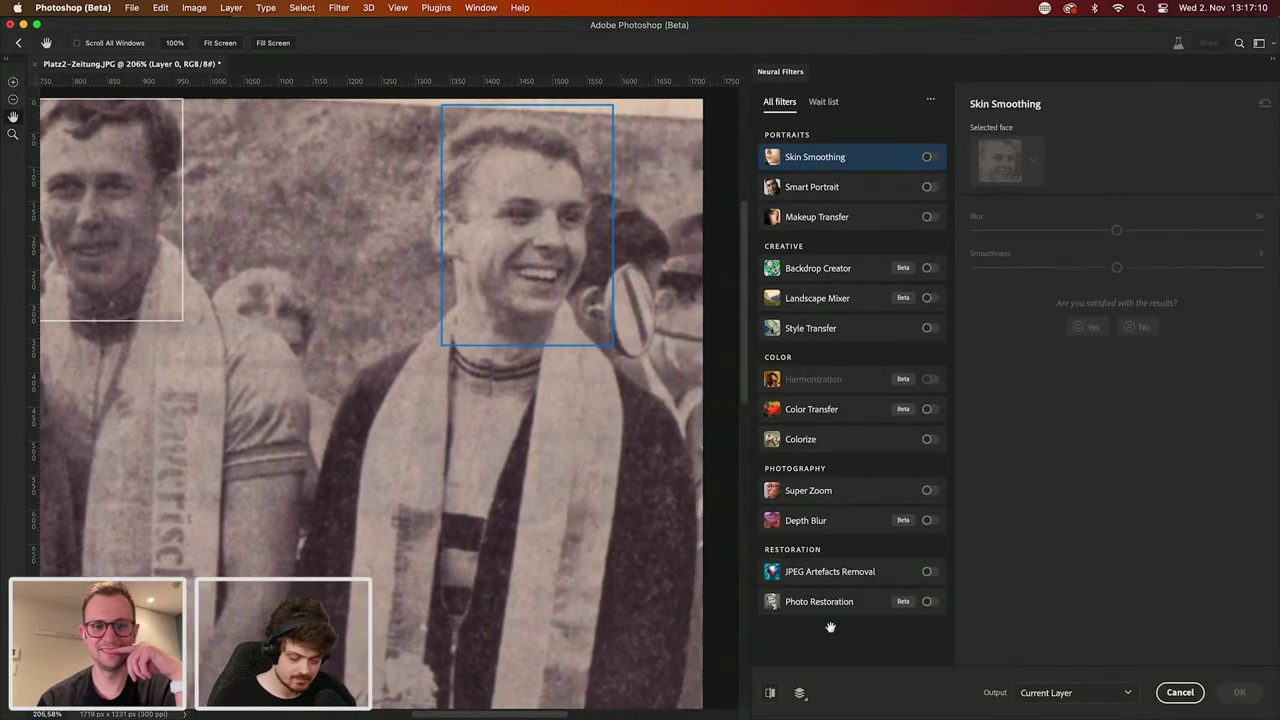
pyautogui.click(929, 602)
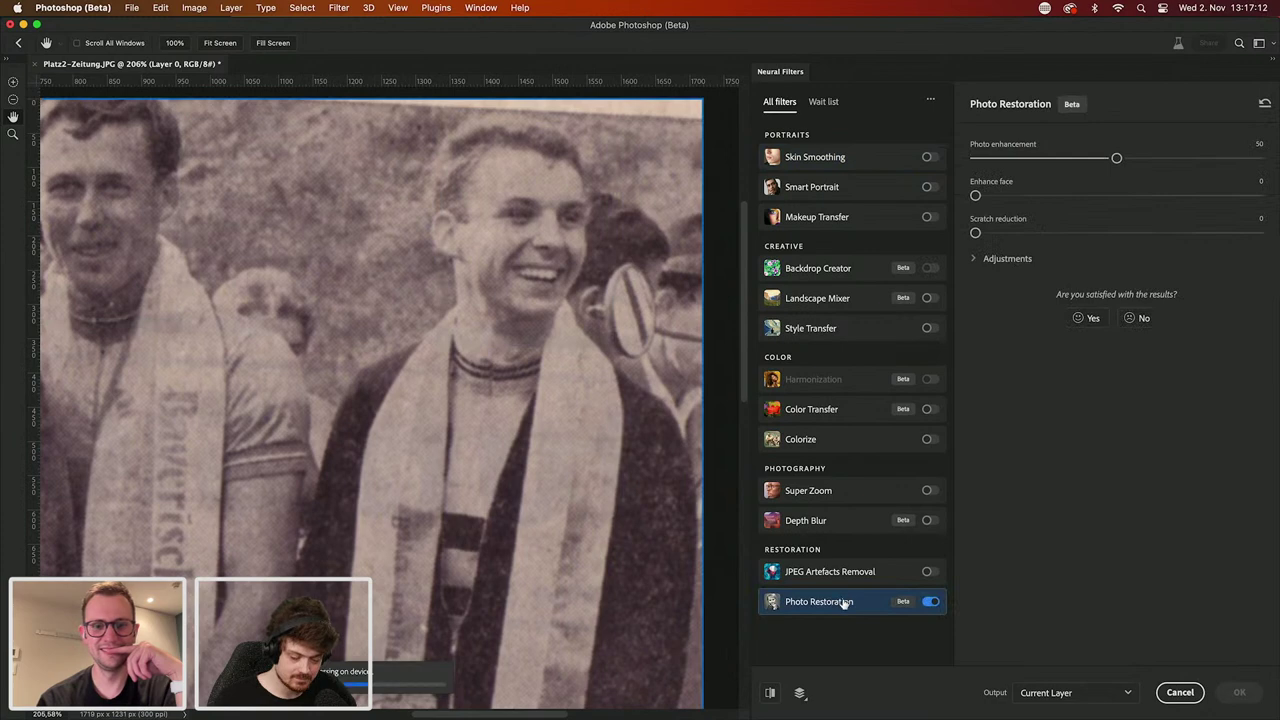
pyautogui.moveTo(845, 603)
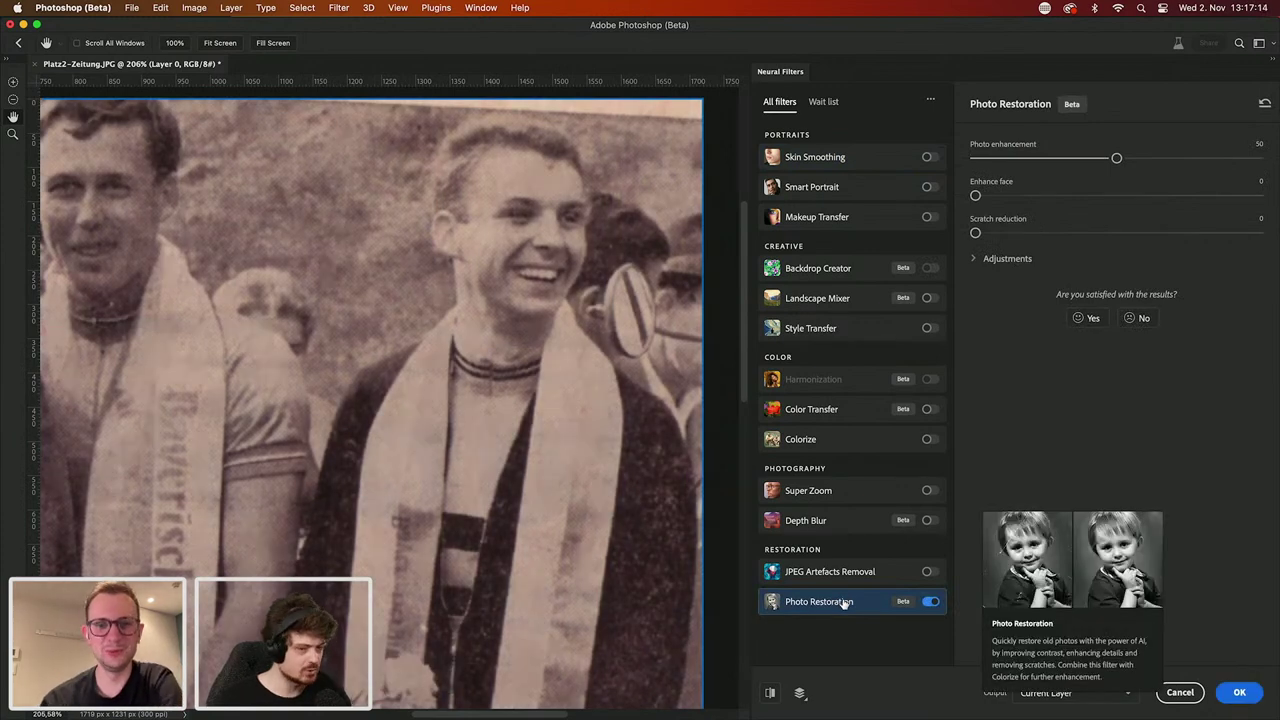
# Step: Set Enhance face to 54 for the Photo Restoration filter, judging the effect on the smiling cyclist's face
pyautogui.scroll(3, 528, 272)
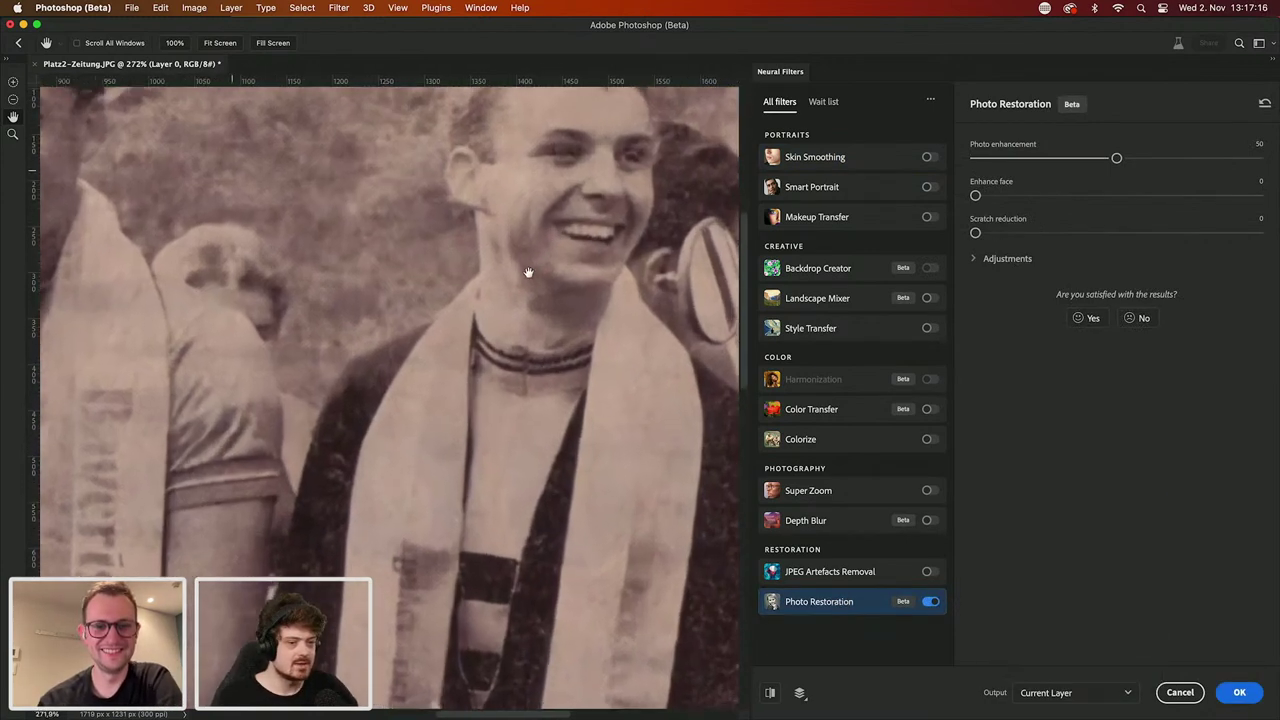
pyautogui.scroll(3, 528, 272)
pyautogui.scroll(4, 397, 337)
pyautogui.moveTo(390, 402); pyautogui.dragTo(391, 471)
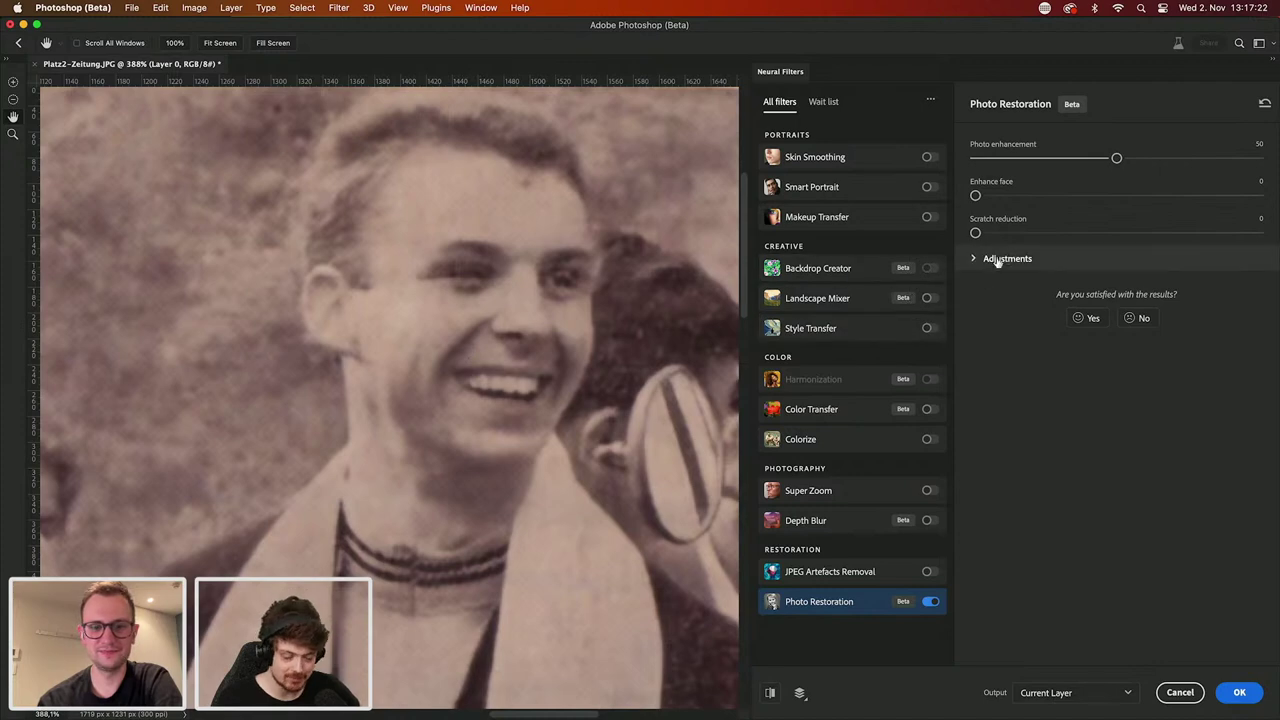
pyautogui.moveTo(1027, 196); pyautogui.dragTo(1080, 197)
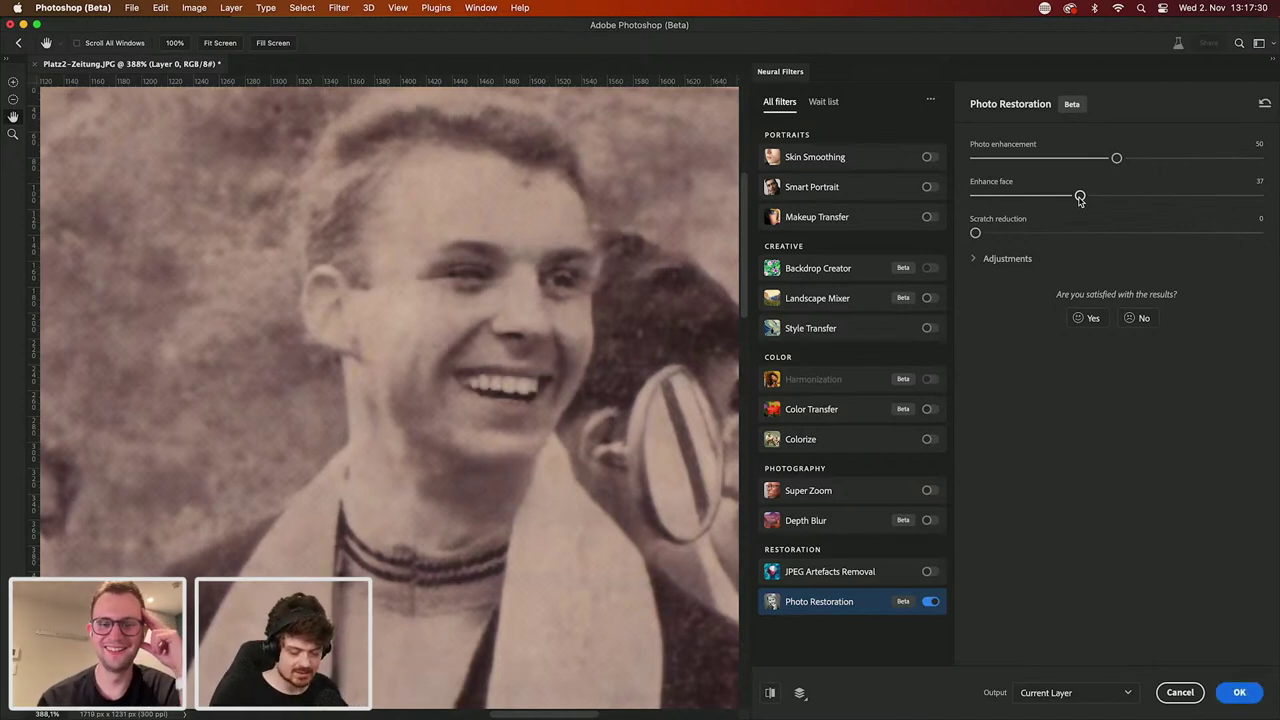
pyautogui.moveTo(1080, 197); pyautogui.dragTo(1128, 196)
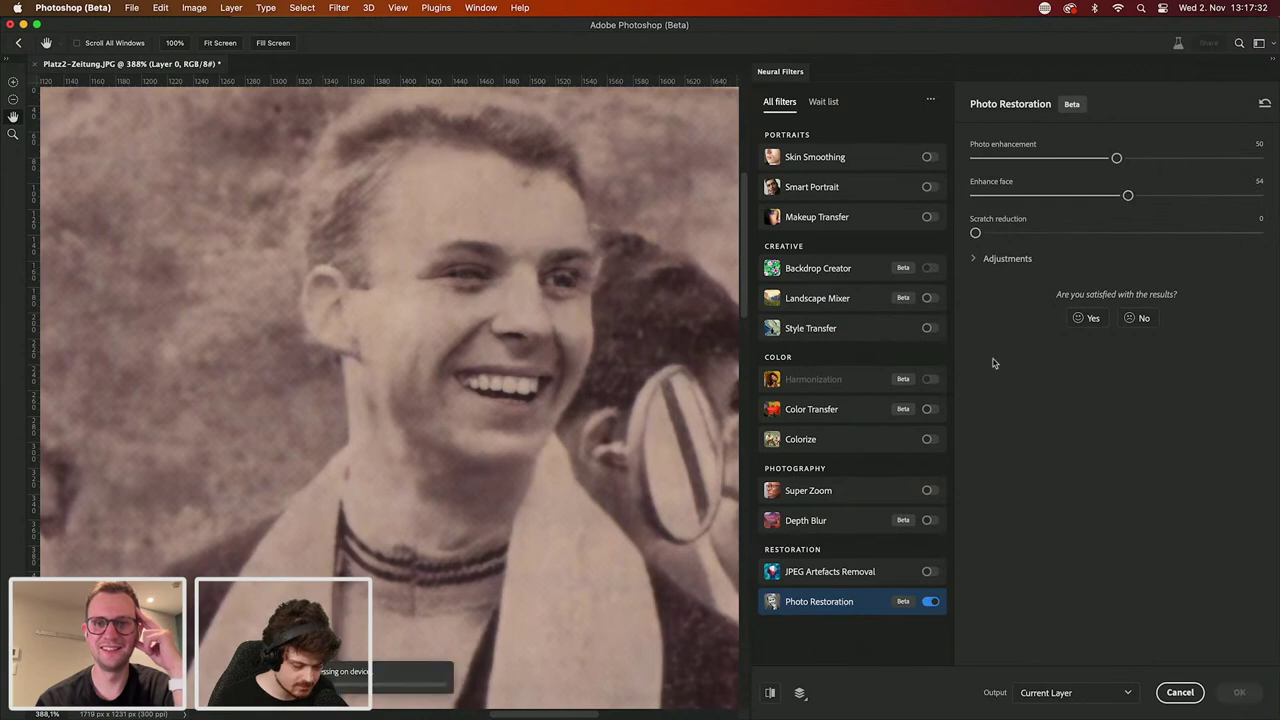
# Step: Compare the smiling cyclist's face before and after the Photo Restoration filter by toggling the preview of changes
pyautogui.click(769, 692)
pyautogui.click(769, 692)
pyautogui.click(769, 692)
pyautogui.click(769, 692)
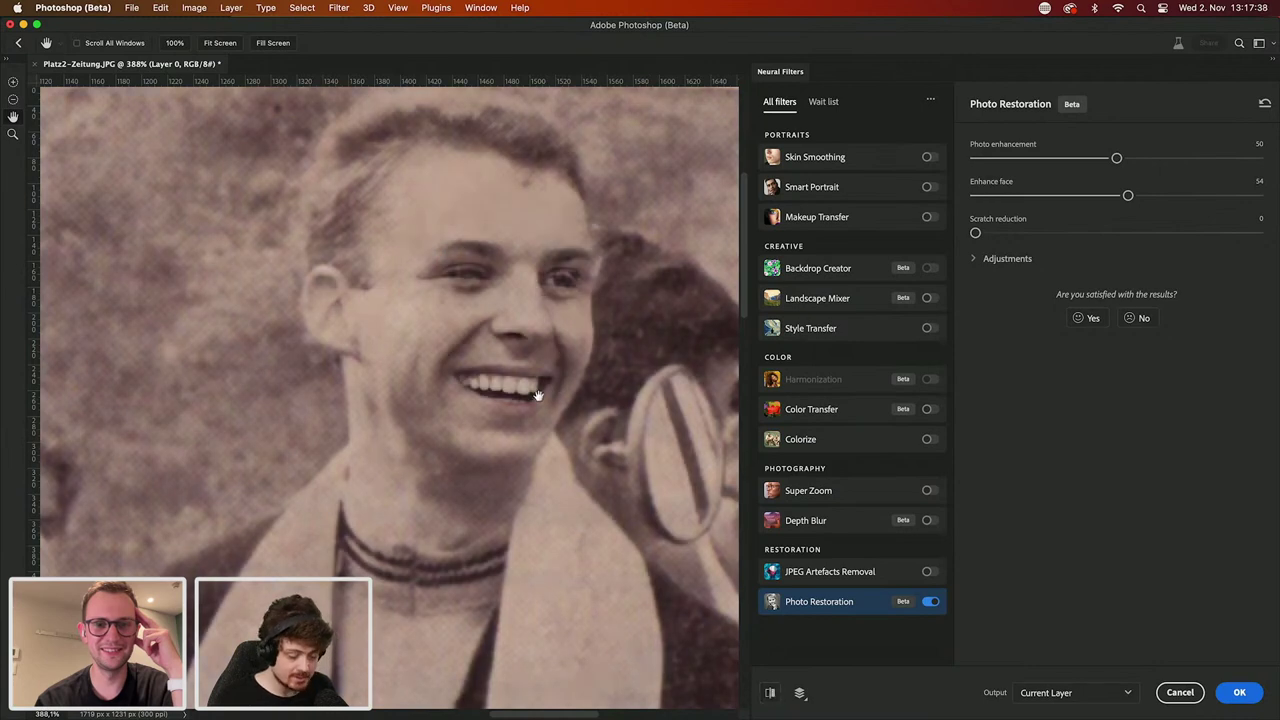
pyautogui.click(769, 692)
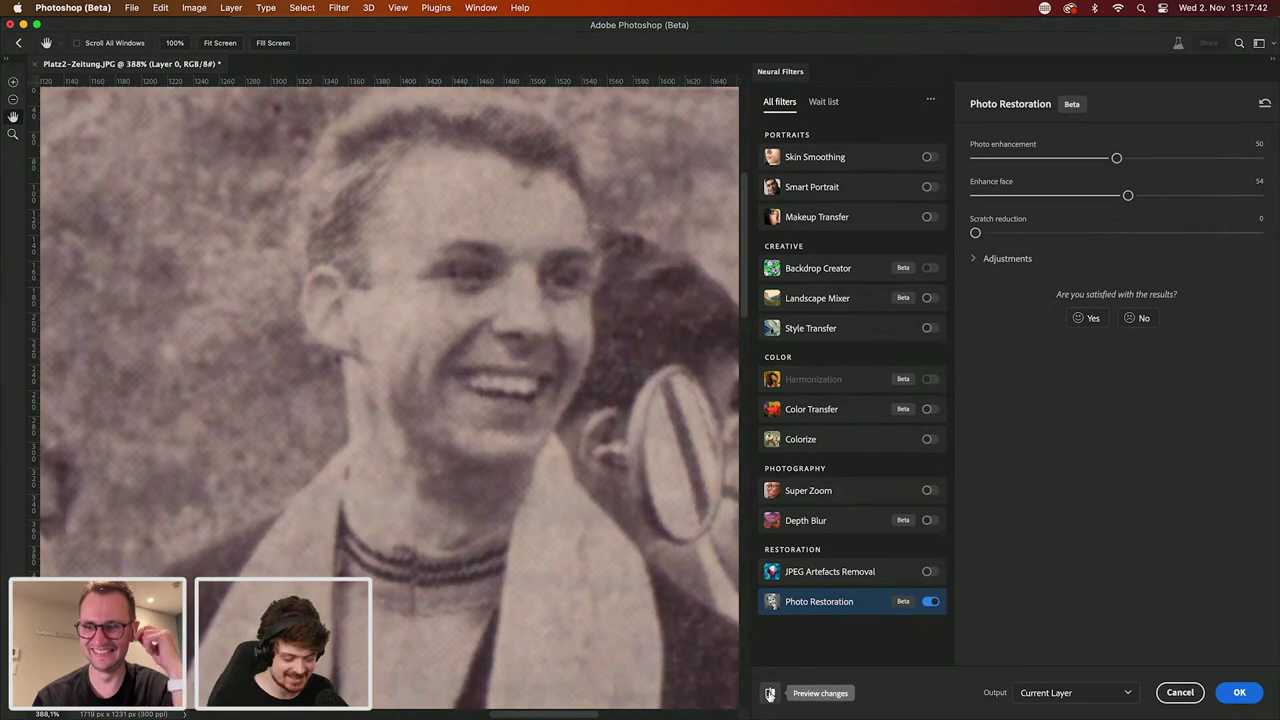
pyautogui.click(769, 692)
pyautogui.click(769, 692)
pyautogui.click(769, 692)
pyautogui.click(769, 692)
pyautogui.click(769, 692)
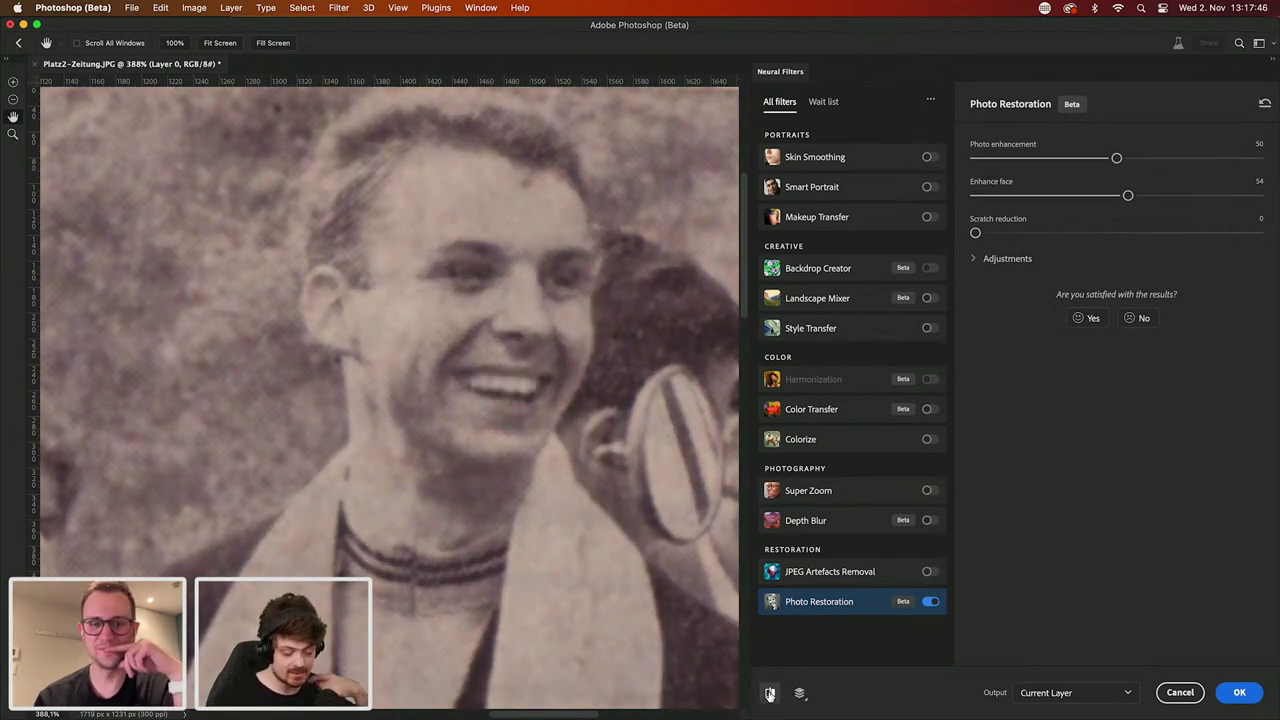
pyautogui.click(769, 692)
pyautogui.click(769, 692)
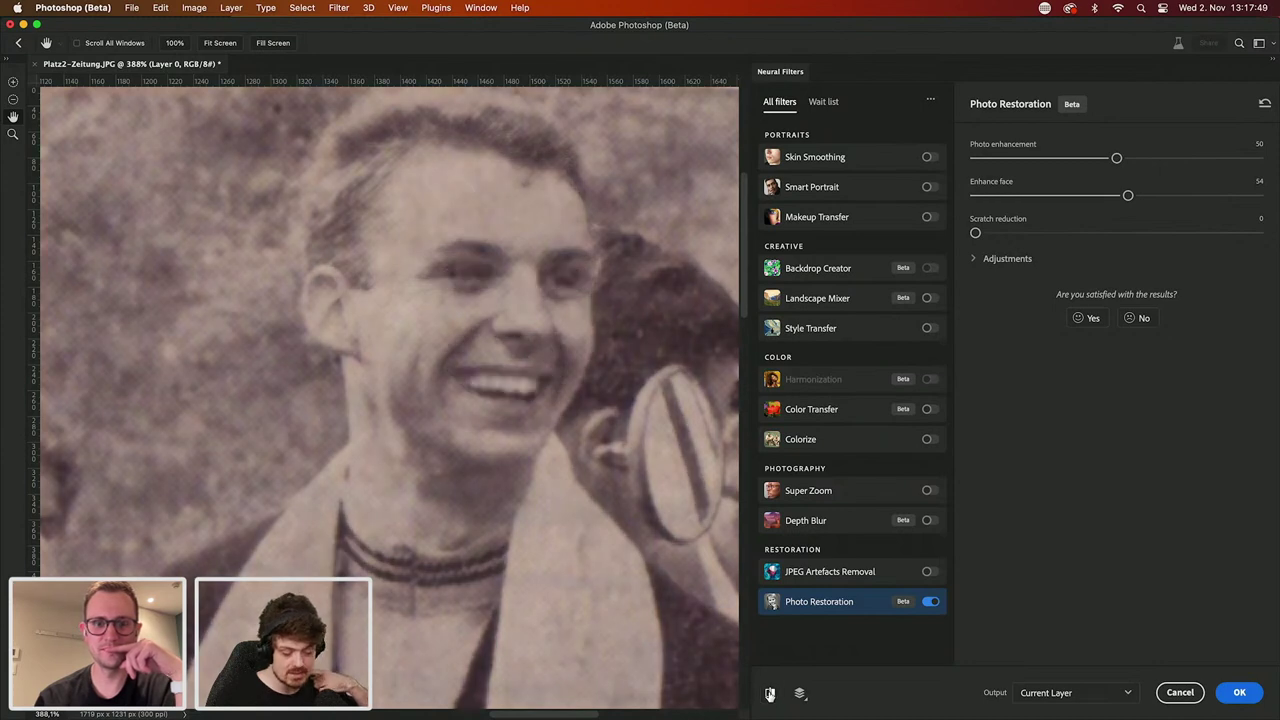
# Step: Set Halftone artifacts reduction to 21 in the Photo Restoration adjustments
pyautogui.click(980, 258)
pyautogui.moveTo(982, 371); pyautogui.dragTo(1039, 371)
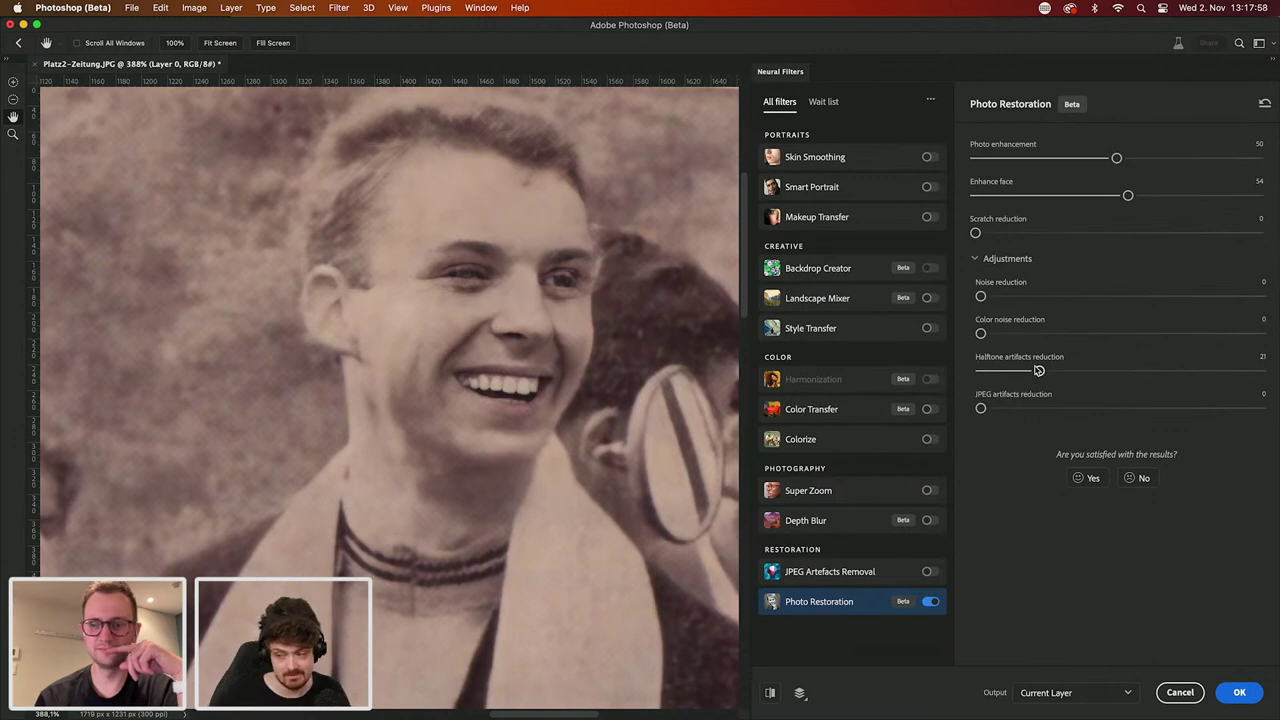
# Step: Lower Enhance face to 30 for the Photo Restoration filter and check the effect on the smiling cyclist
pyautogui.click(1123, 196)
pyautogui.moveTo(1123, 196); pyautogui.dragTo(1085, 196)
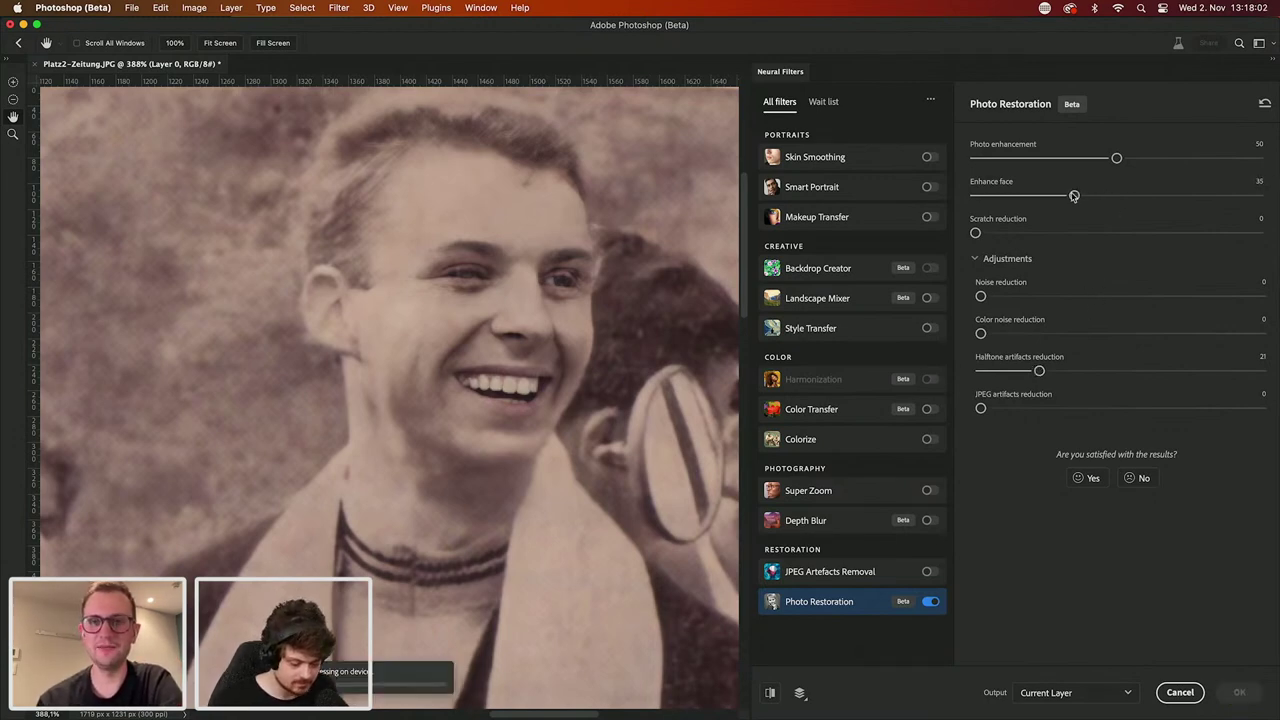
pyautogui.moveTo(1074, 196); pyautogui.dragTo(1060, 196)
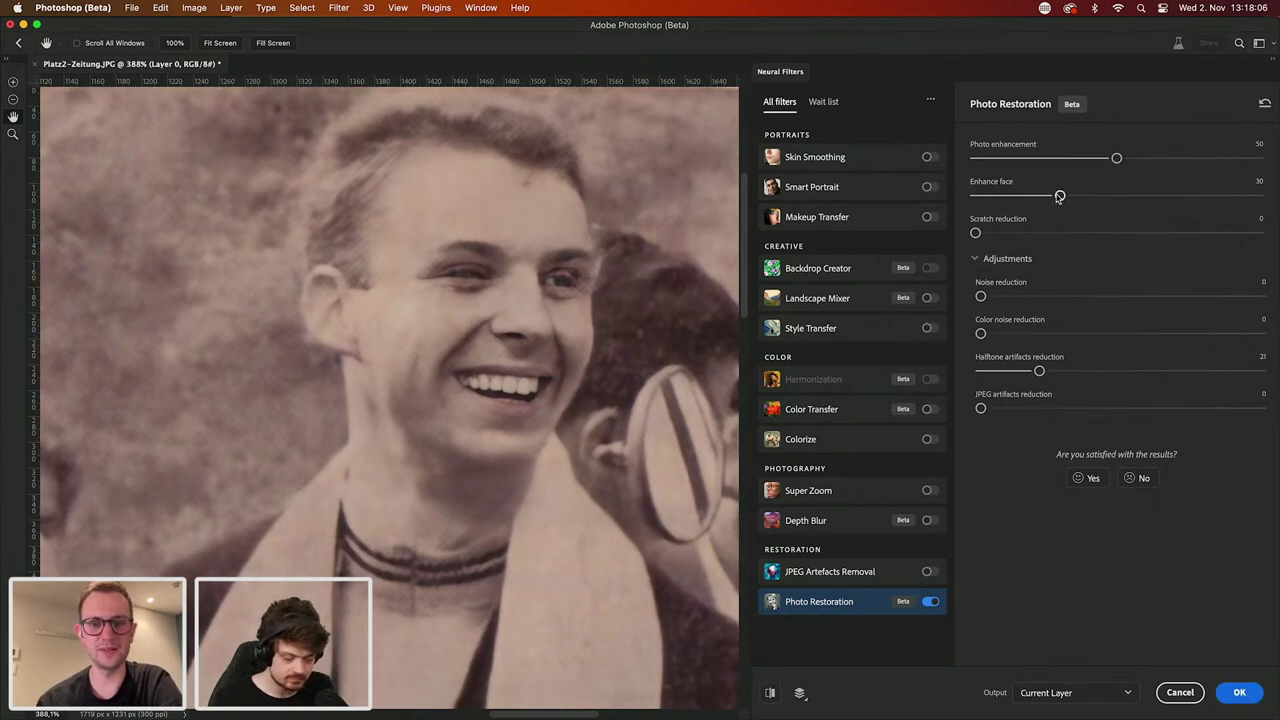
pyautogui.scroll(-5, 497, 388)
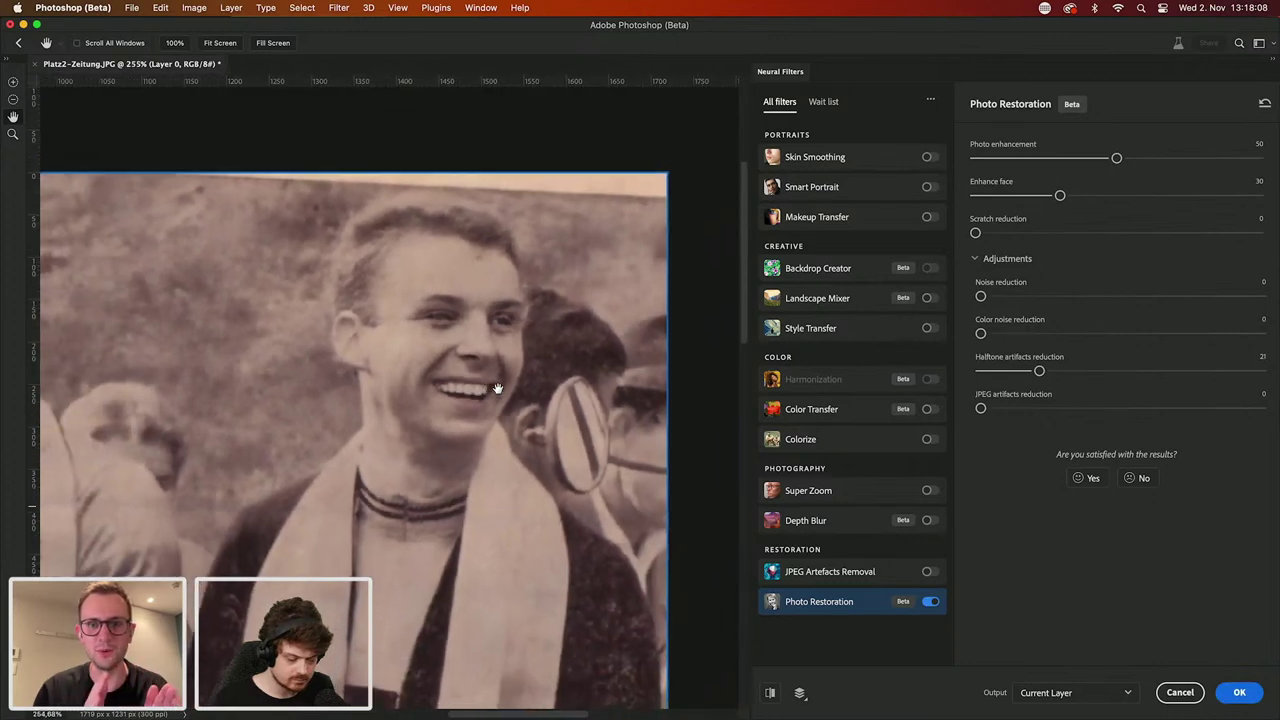
pyautogui.moveTo(497, 388); pyautogui.dragTo(546, 330)
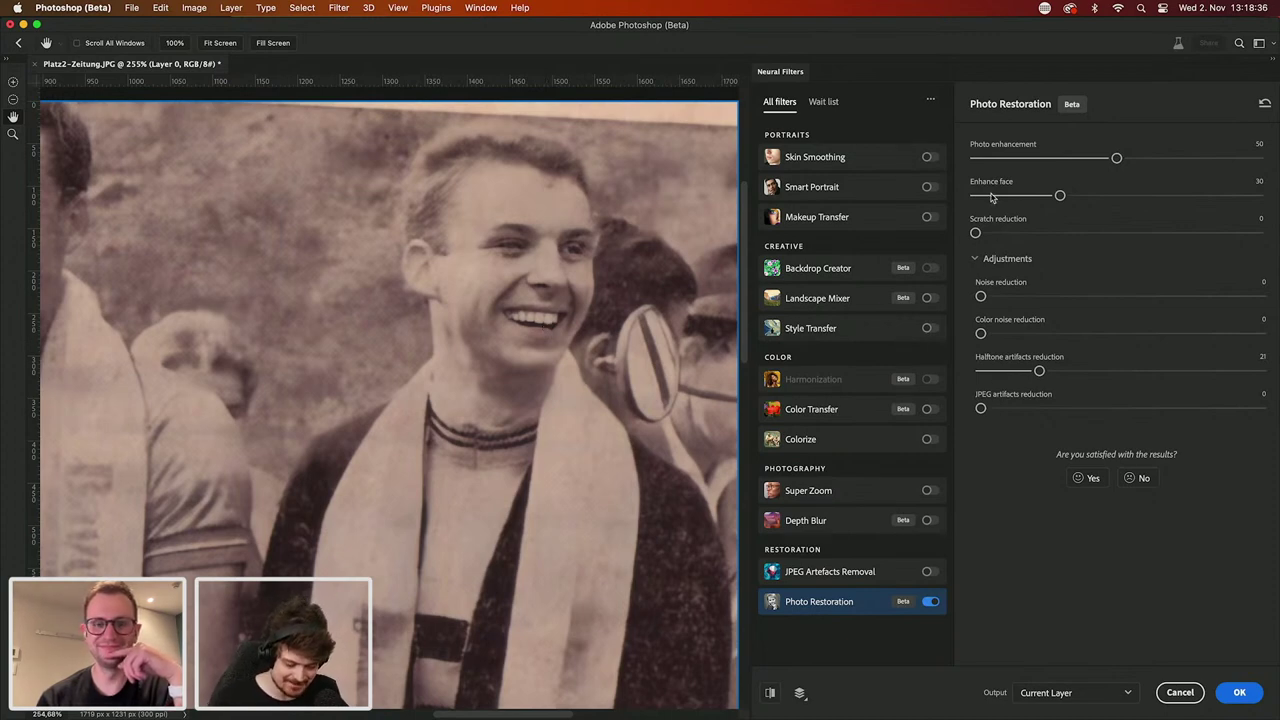
# Step: Set Scratch reduction to 16 for the Photo Restoration filter and check the other faces and the whole photo
pyautogui.moveTo(987, 233); pyautogui.dragTo(1019, 234)
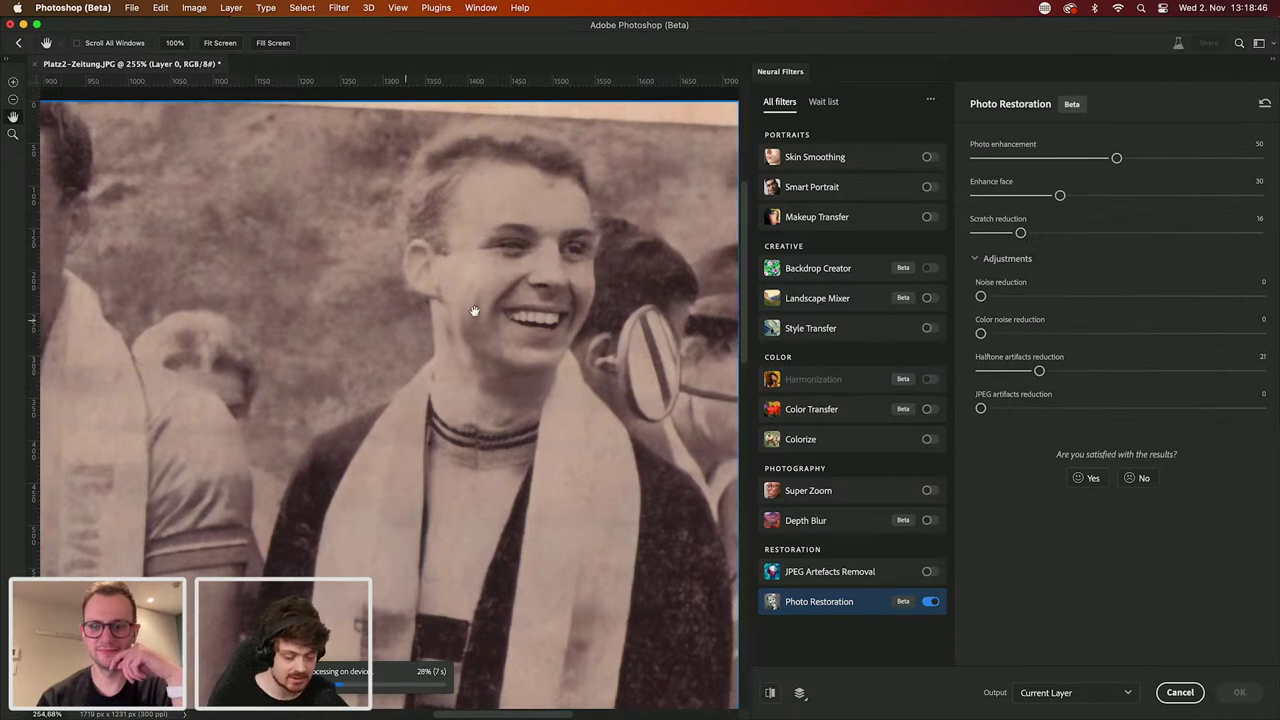
pyautogui.hscroll(-5, 300, 295)
pyautogui.hscroll(-3, 276, 287)
pyautogui.scroll(-5, 300, 270)
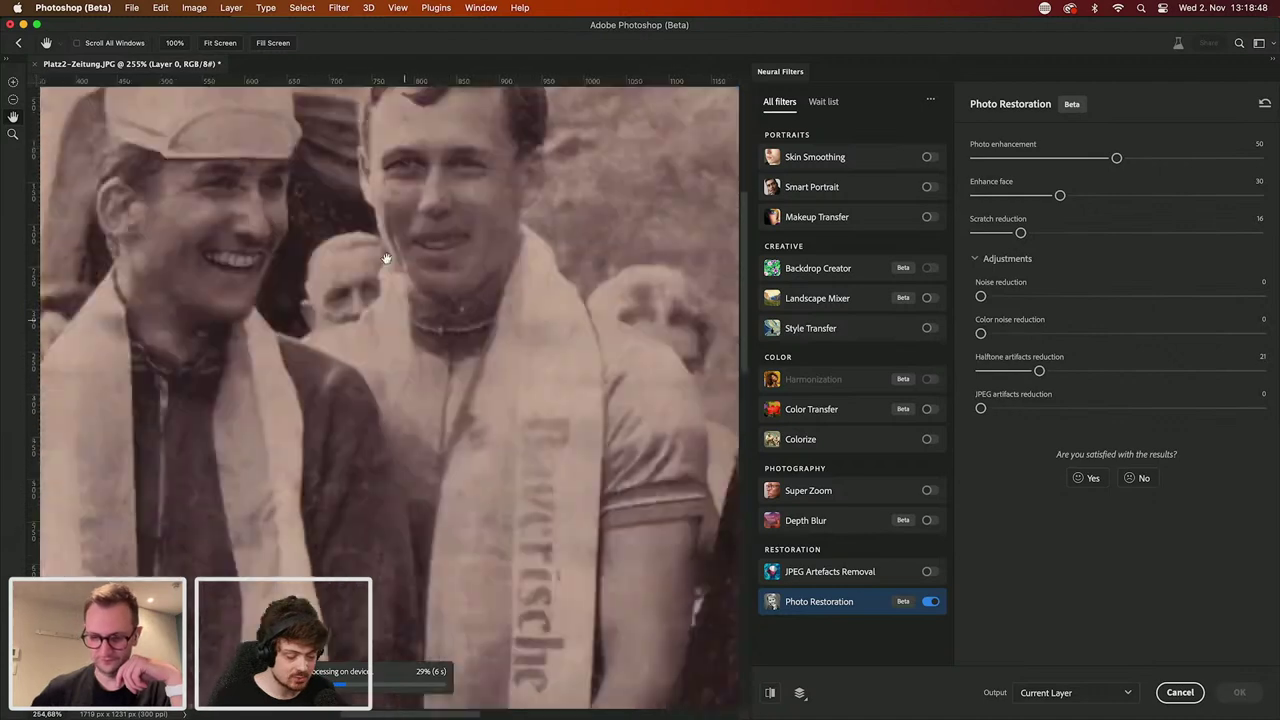
pyautogui.scroll(-5, 400, 270)
pyautogui.scroll(1, 470, 320)
pyautogui.scroll(-2, 472, 327)
pyautogui.hscroll(2, 468, 324)
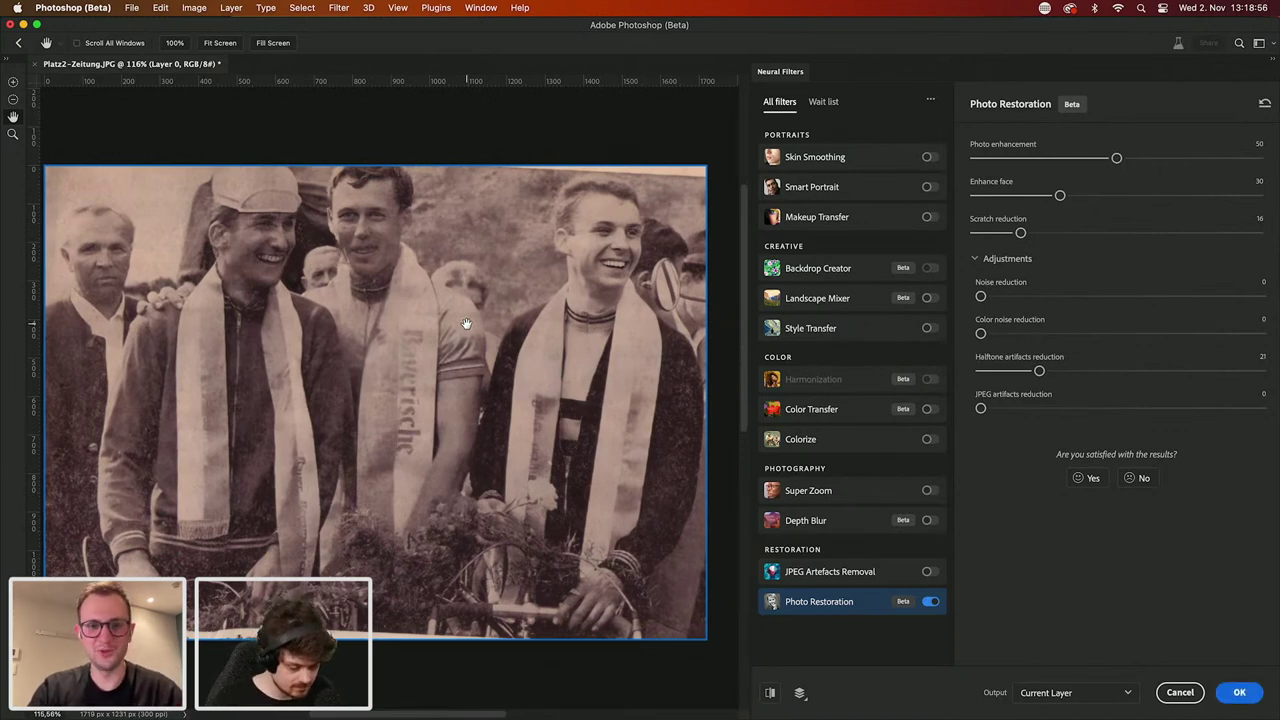
# Step: Set Noise reduction to 7 and apply the Photo Restoration filter to the newspaper photo
pyautogui.moveTo(981, 296); pyautogui.dragTo(999, 297)
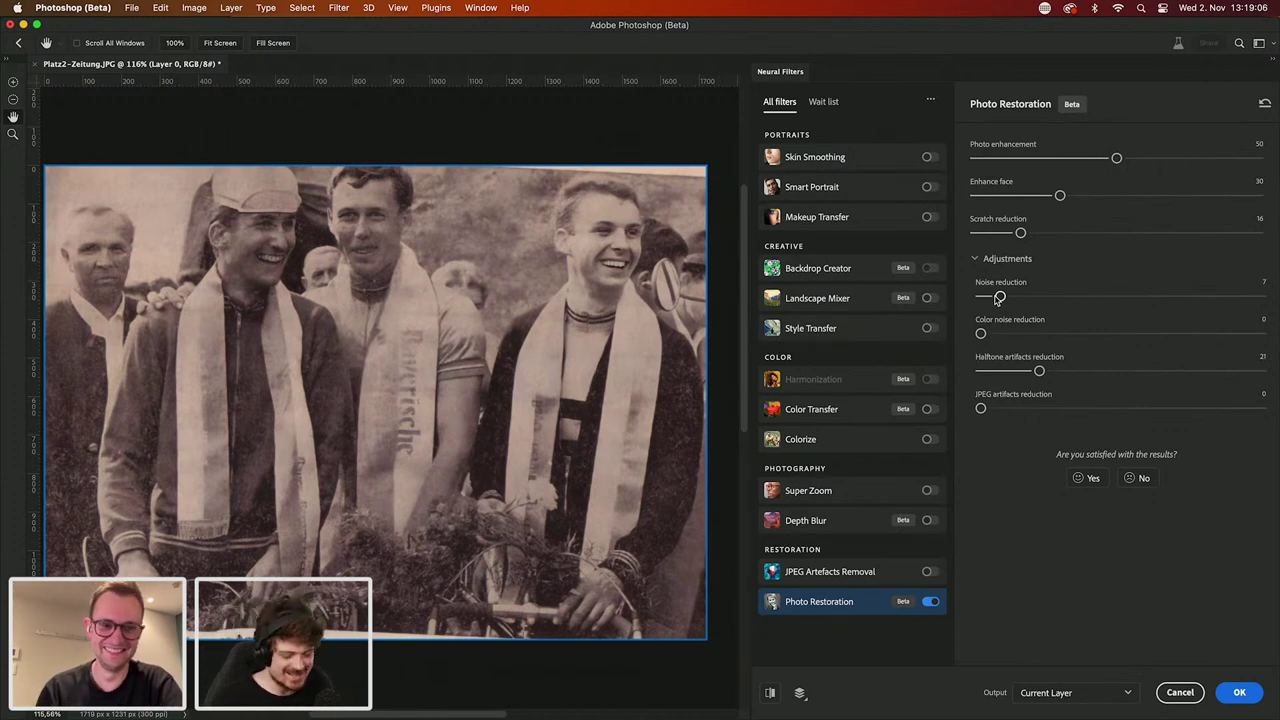
pyautogui.click(1240, 693)
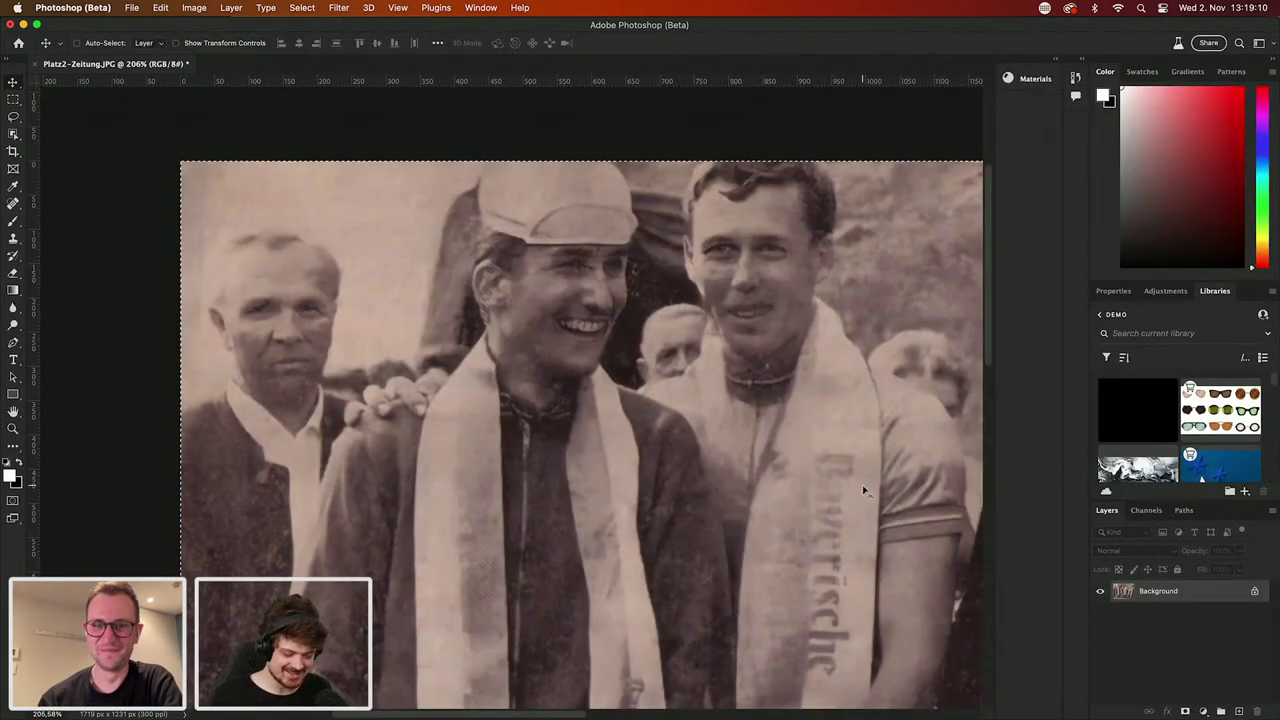
# Step: Switch to Finder and preview RadRennen.JPG in the MAX CC folder
pyautogui.press('super+Tab')
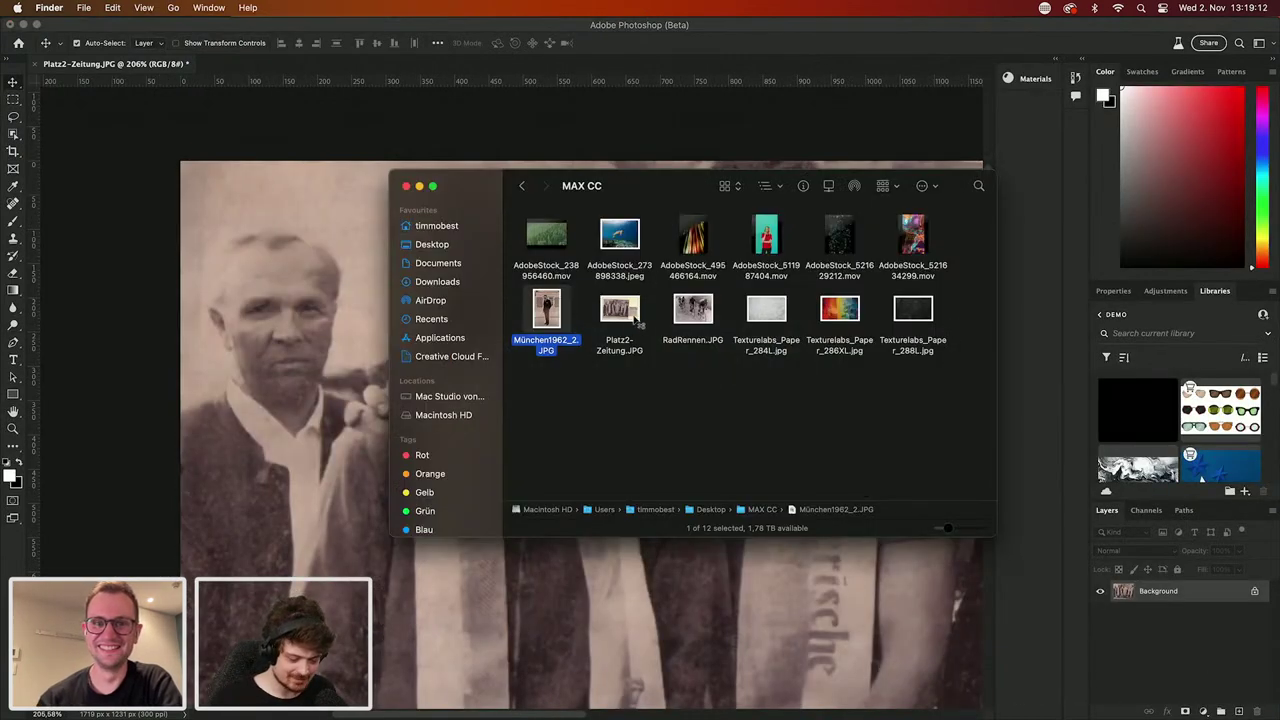
pyautogui.click(700, 323)
pyautogui.press('space')
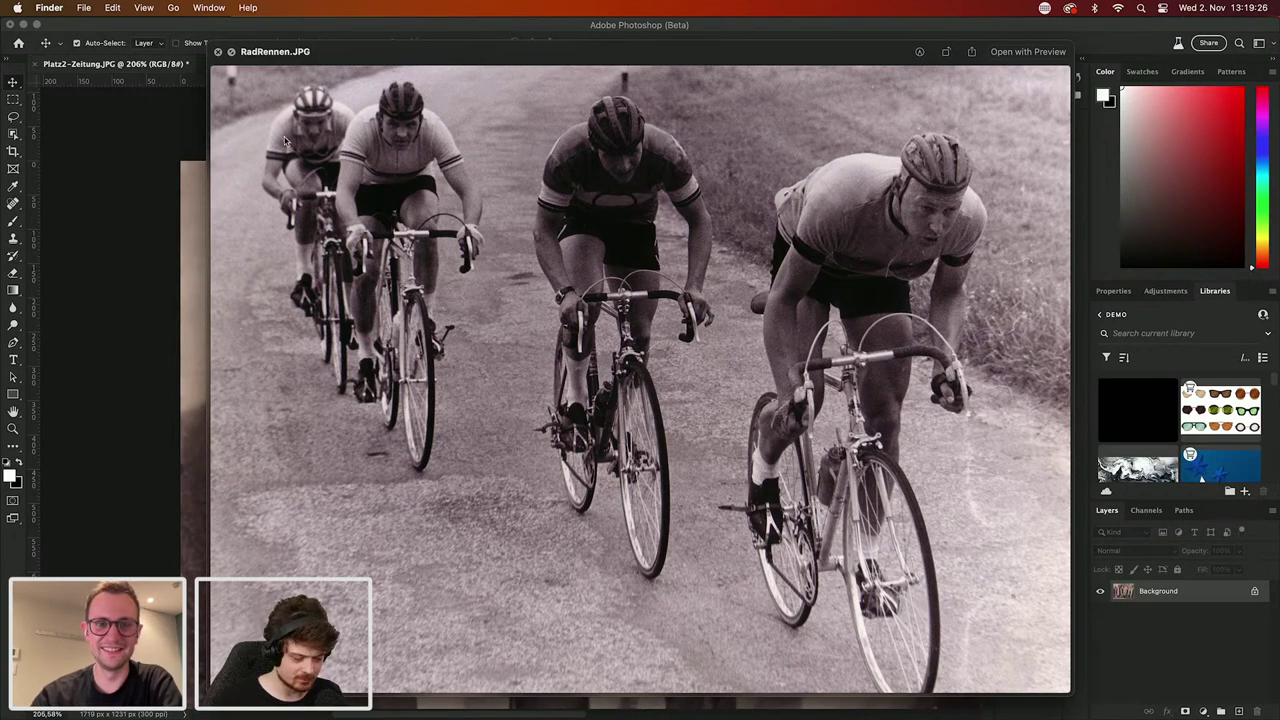
pyautogui.press('space')
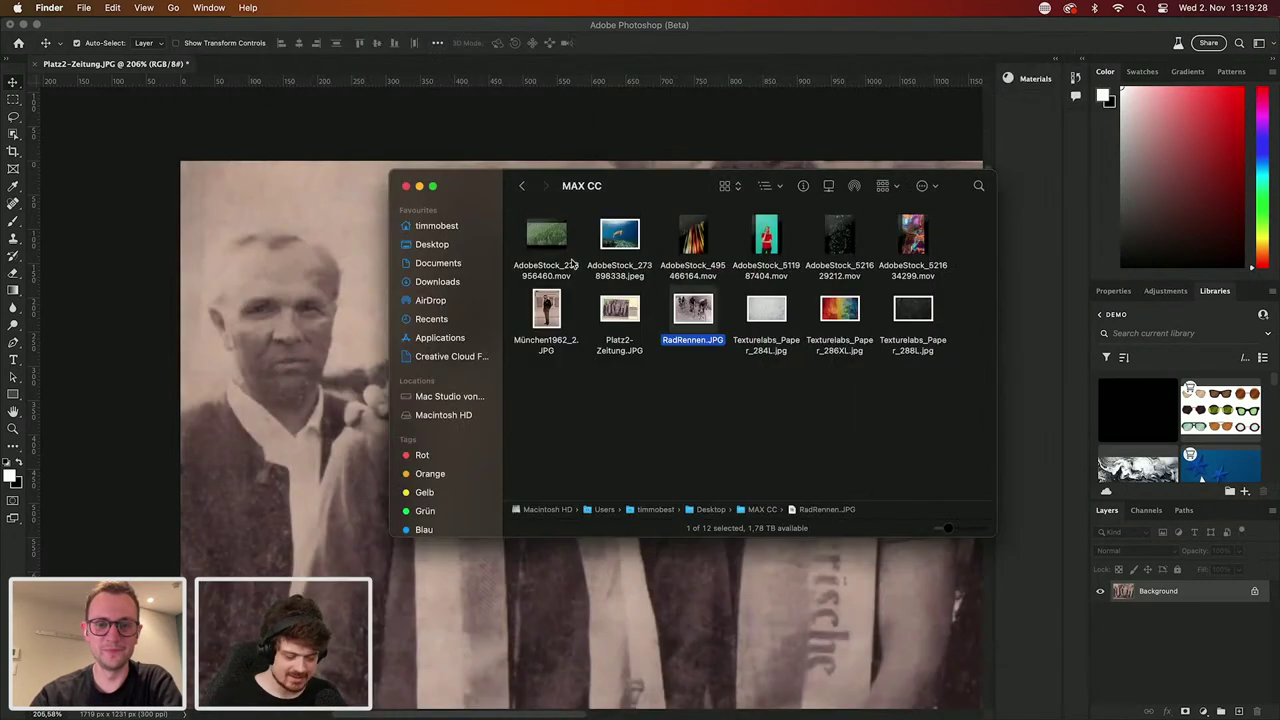
# Step: Preview the original Platz2-Zeitung.JPG newspaper scan in Finder
pyautogui.click(621, 311)
pyautogui.press('space')
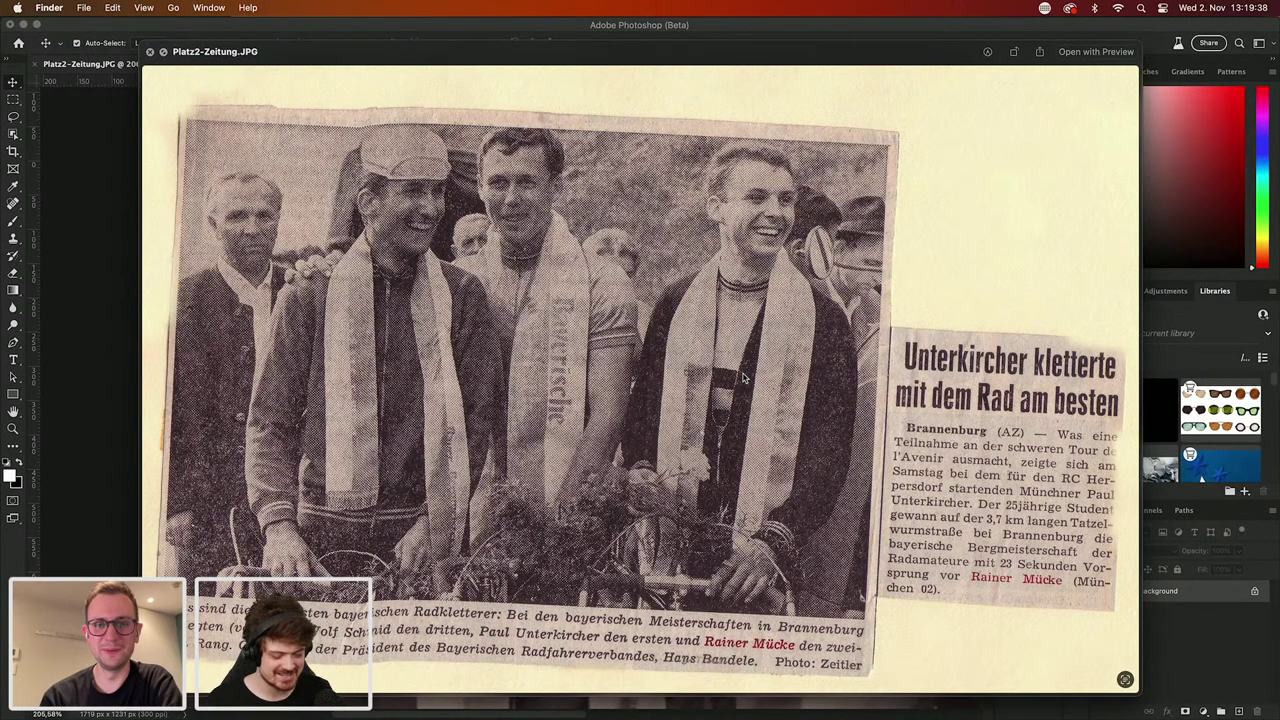
pyautogui.press('space')
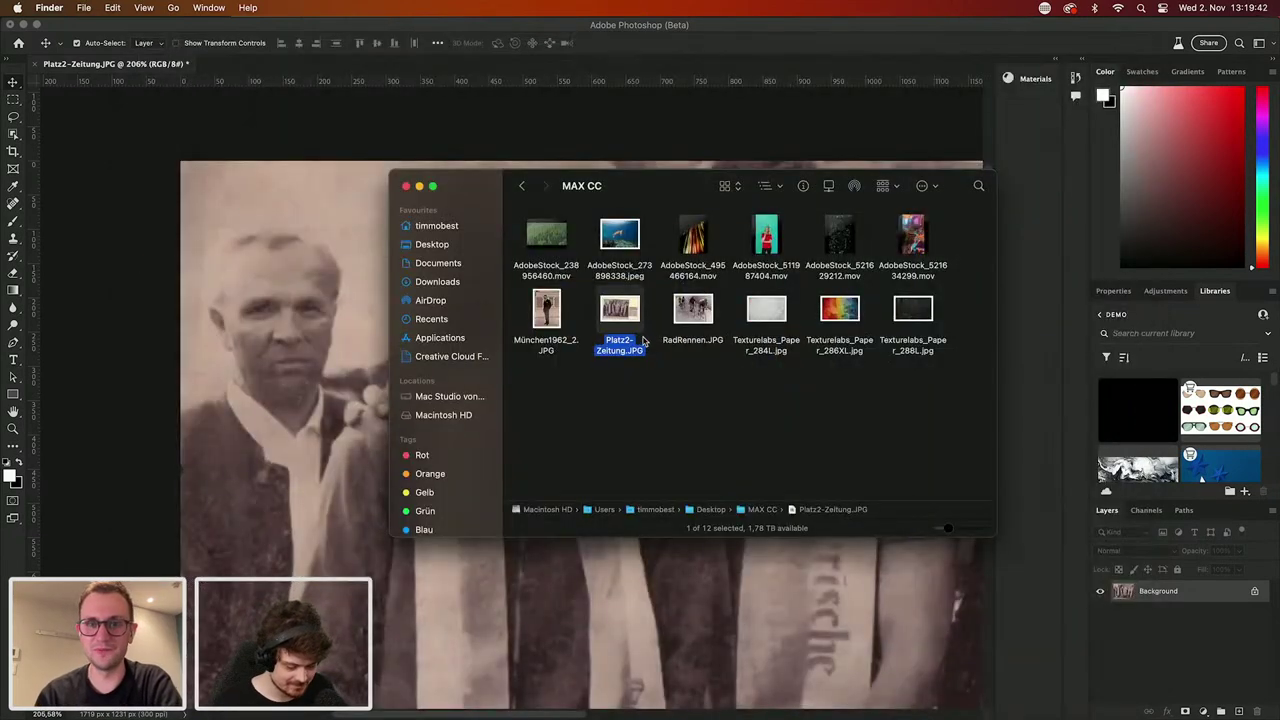
# Step: Examine the halftone dot pattern on the smiling cyclist's face in a close-up preview of the original Platz2-Zeitung.JPG
pyautogui.press('space')
pyautogui.scroll(5, 1125, 679)
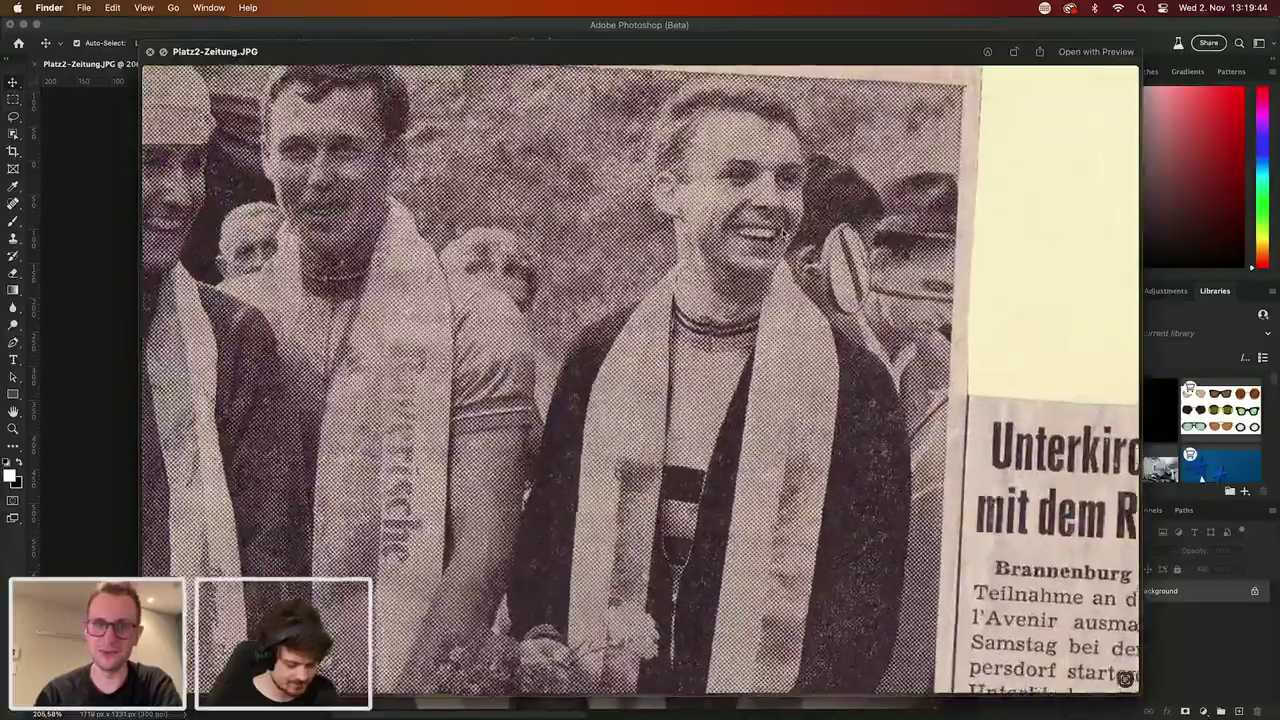
pyautogui.scroll(10, 1125, 679)
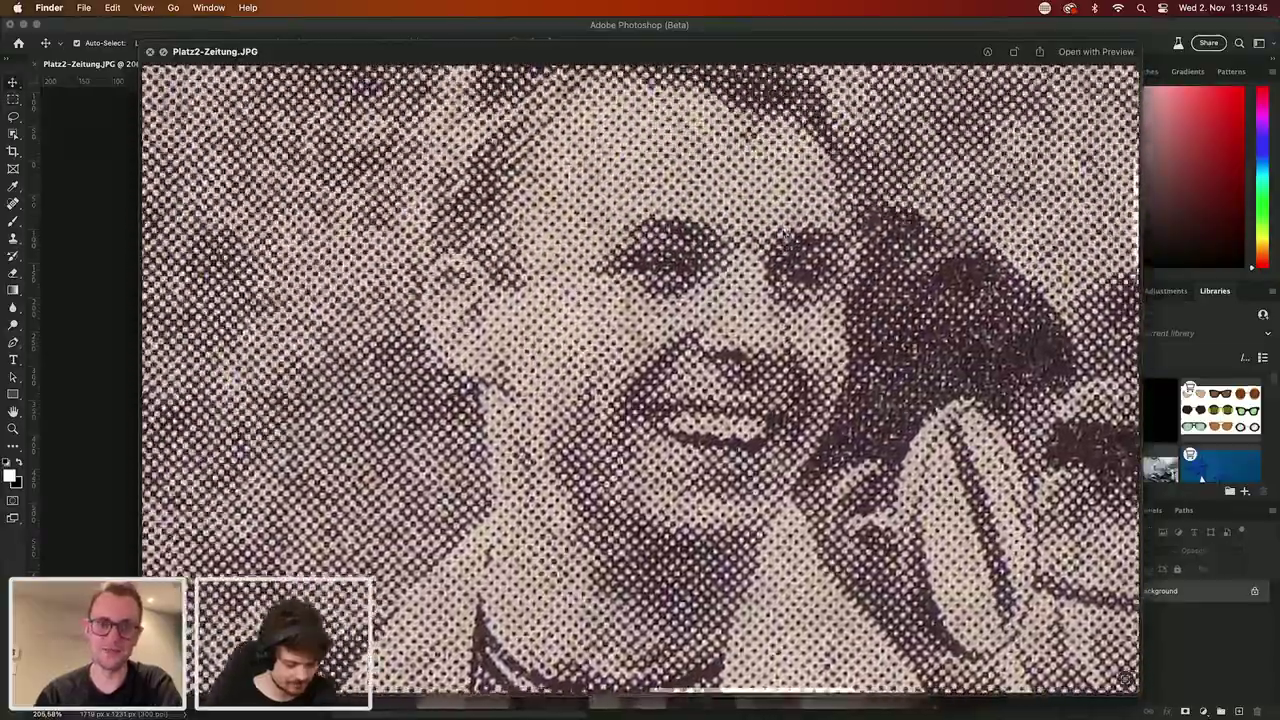
pyautogui.scroll(5, 1125, 679)
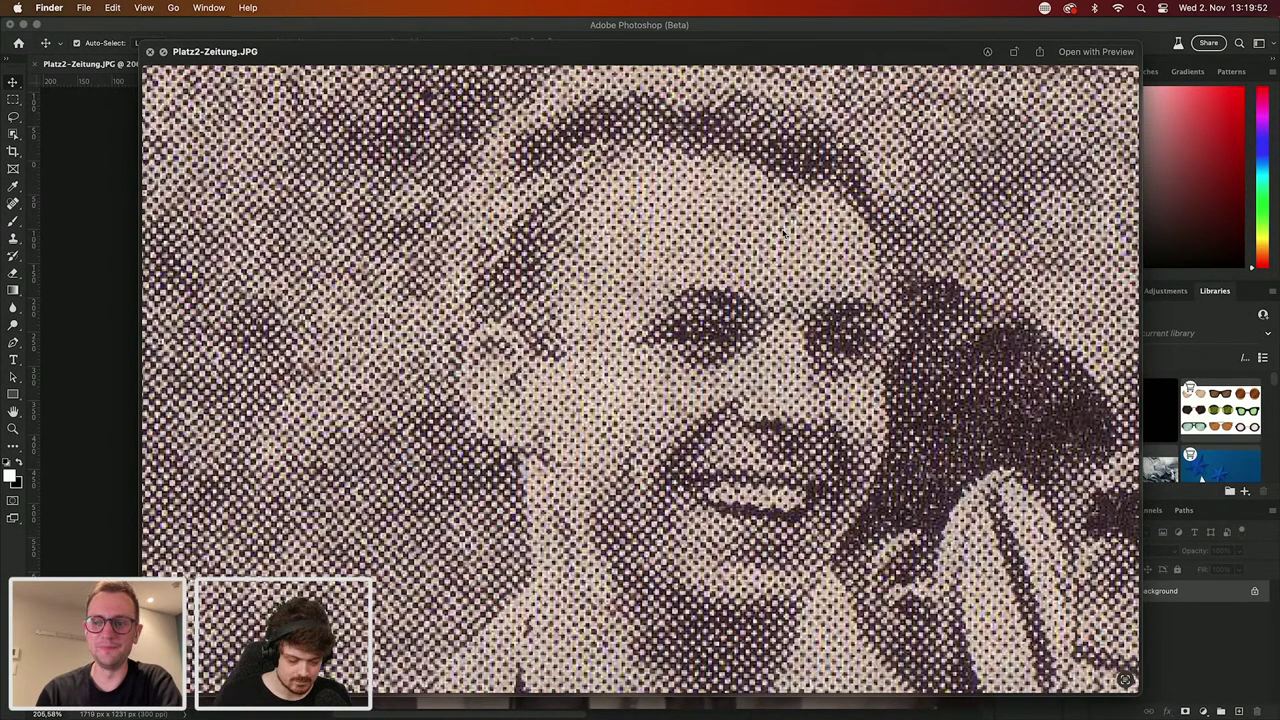
pyautogui.scroll(-10, 785, 233)
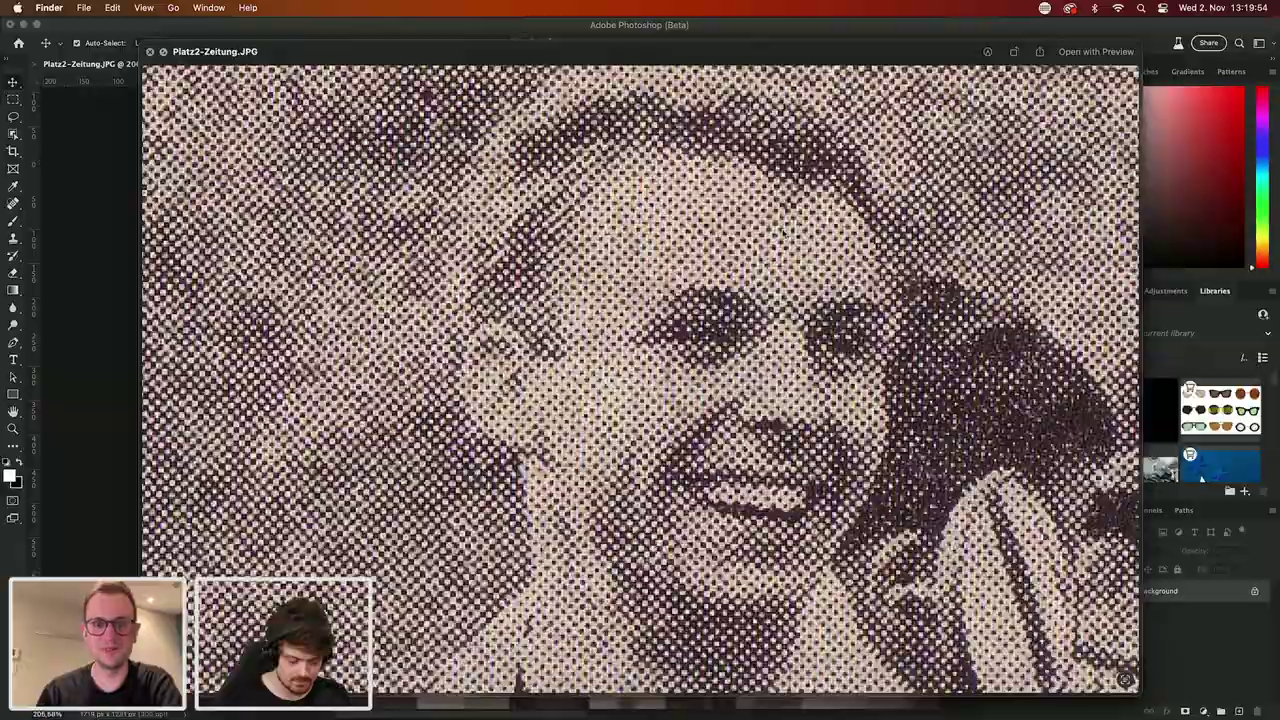
pyautogui.scroll(-5, 784, 232)
pyautogui.scroll(5, 784, 232)
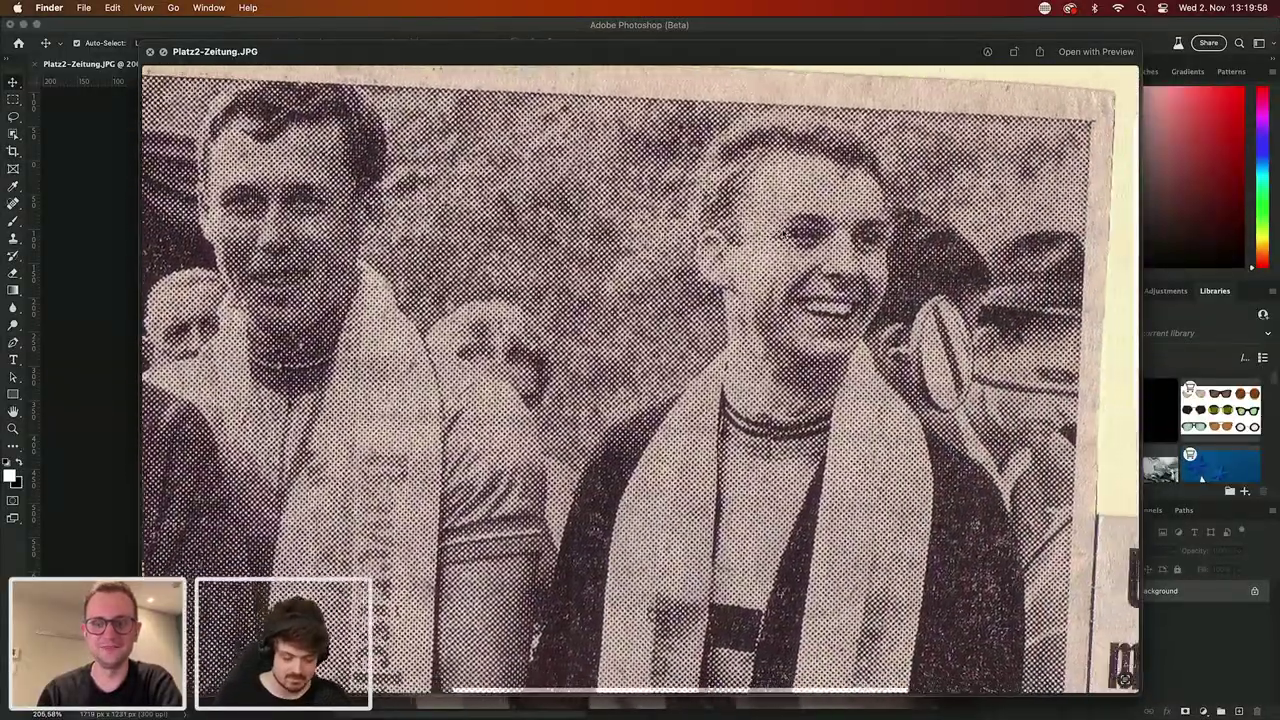
pyautogui.scroll(5, 784, 232)
pyautogui.scroll(-4, 784, 232)
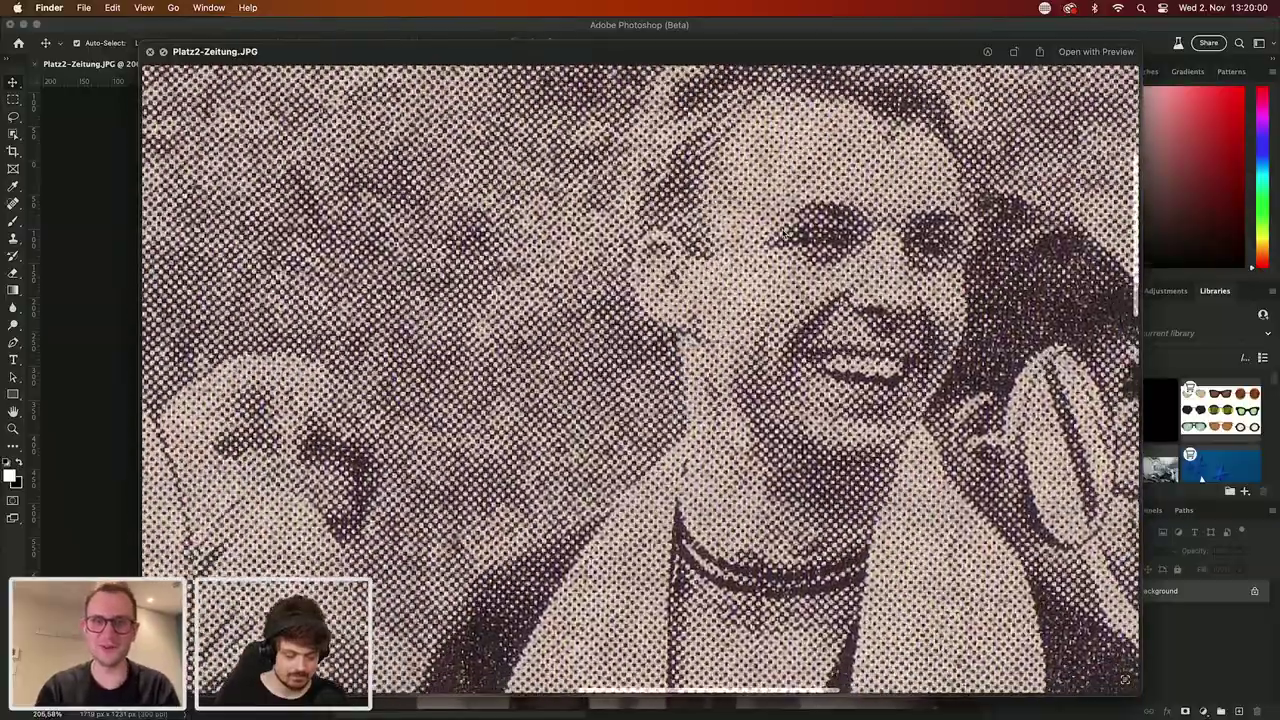
pyautogui.scroll(3, 784, 232)
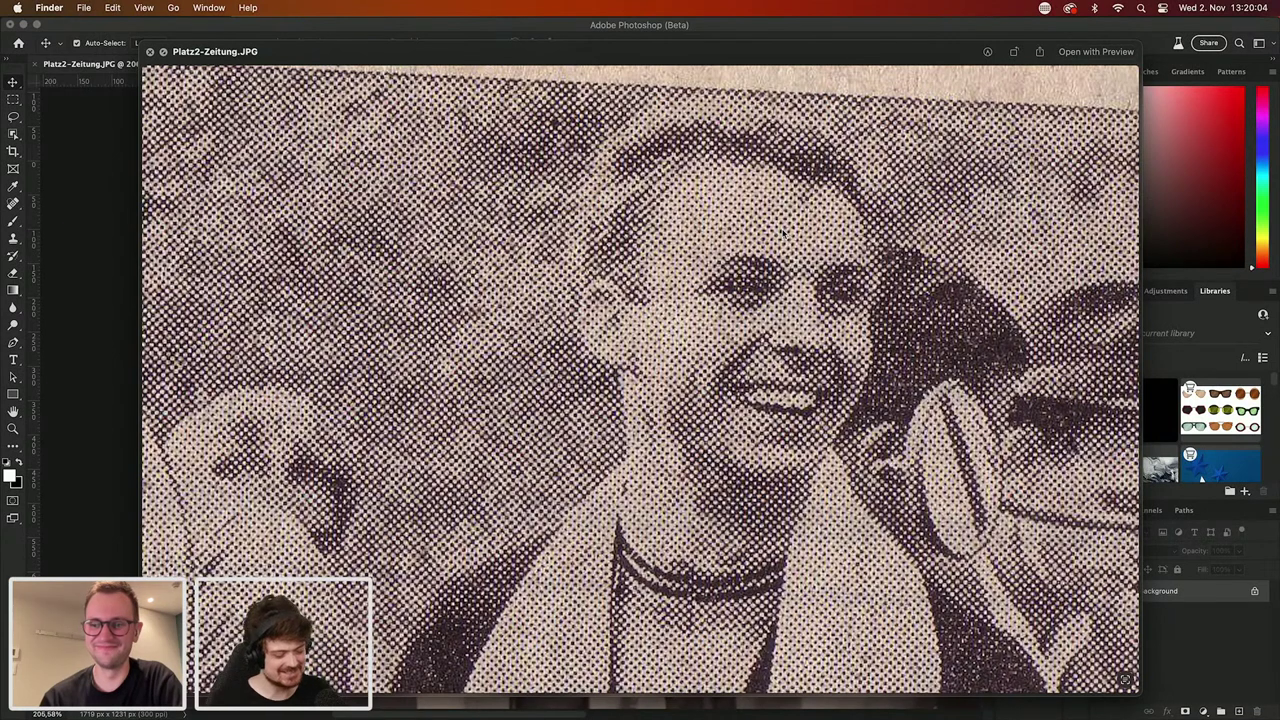
pyautogui.scroll(-3, 784, 232)
pyautogui.scroll(3, 816, 308)
pyautogui.scroll(-3, 818, 309)
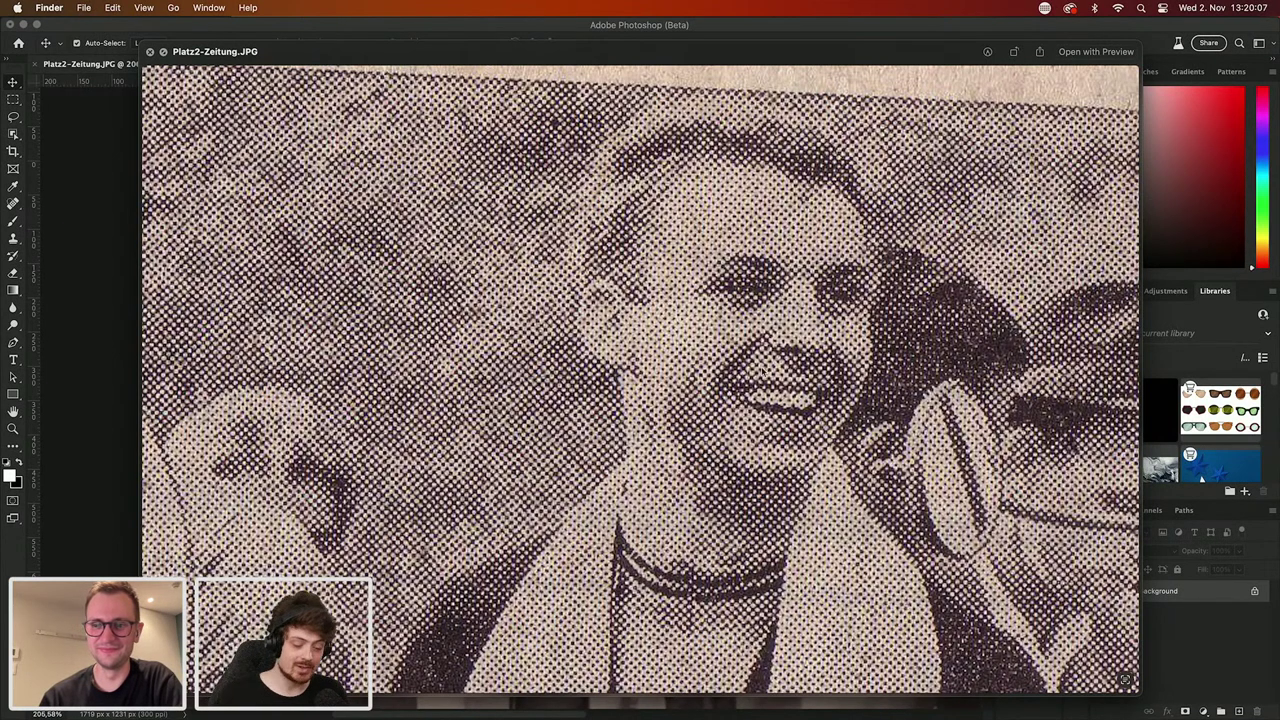
# Step: Return to Photoshop and examine the restored newspaper photo, from the smiling cyclist's face to the whole group
pyautogui.click(97, 227)
pyautogui.moveTo(766, 300); pyautogui.dragTo(63, 286)
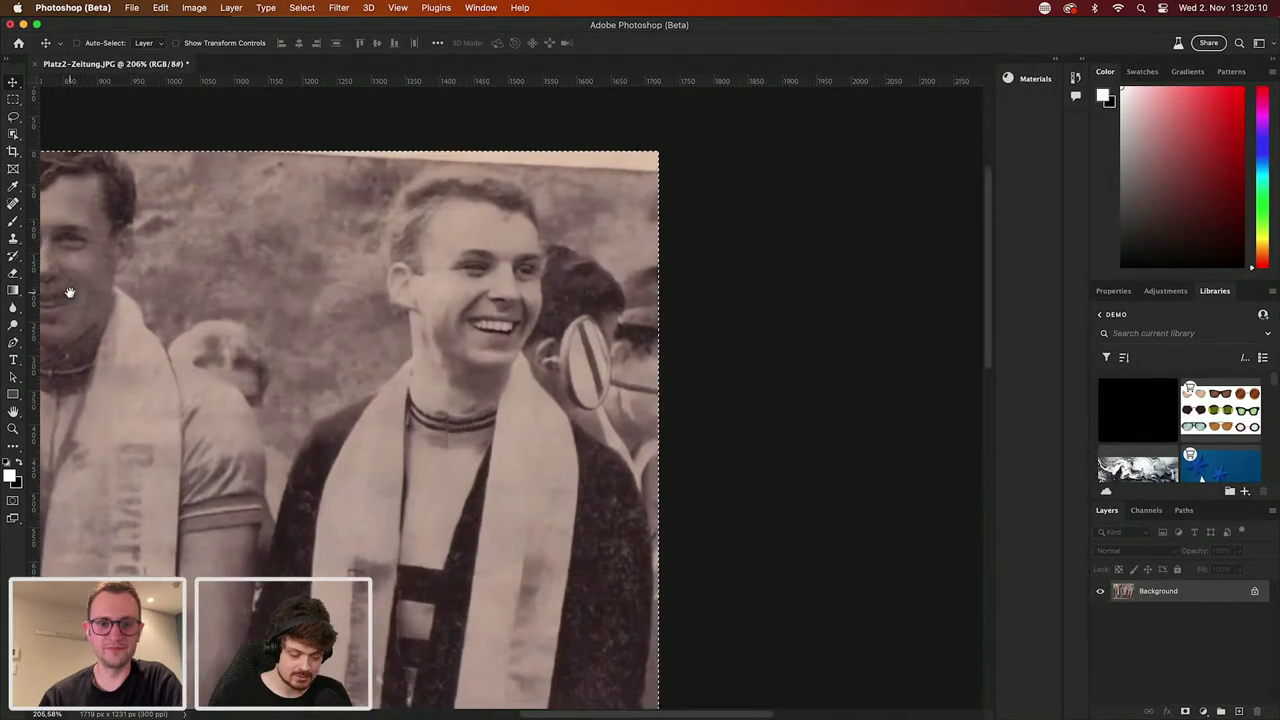
pyautogui.moveTo(316, 281); pyautogui.dragTo(491, 289)
pyautogui.scroll(3, 493, 290)
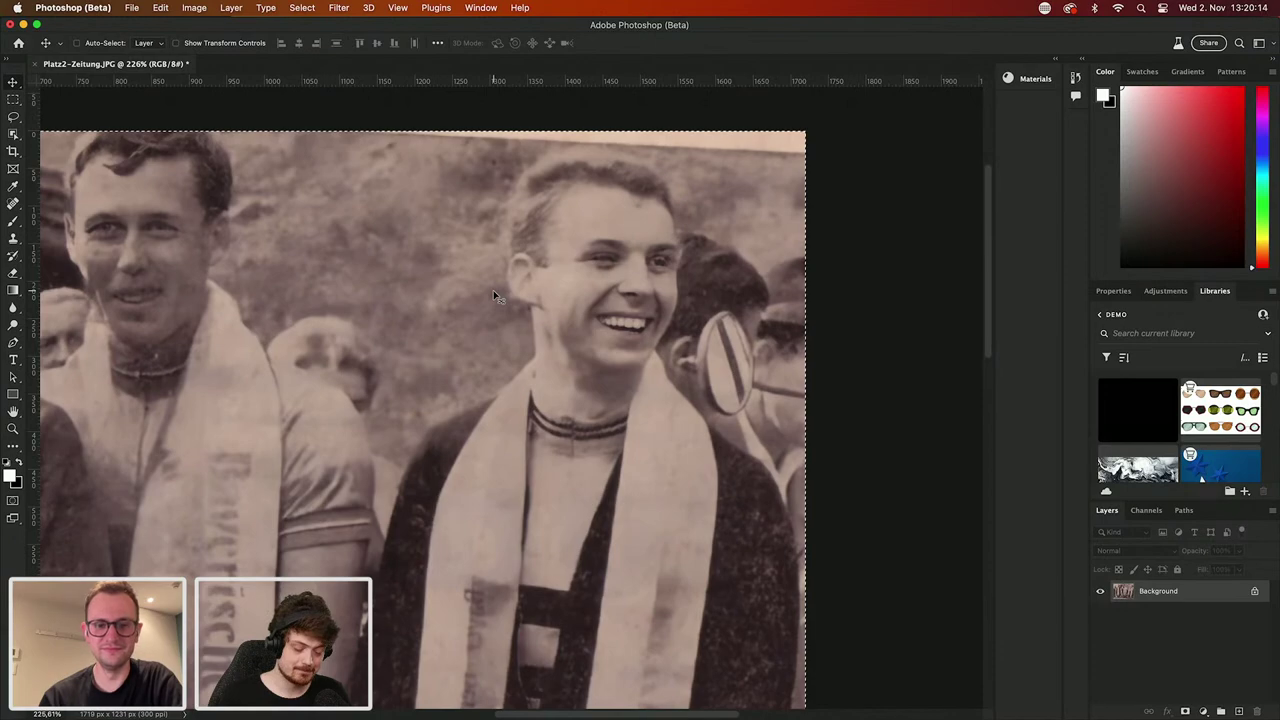
pyautogui.scroll(-10, 493, 290)
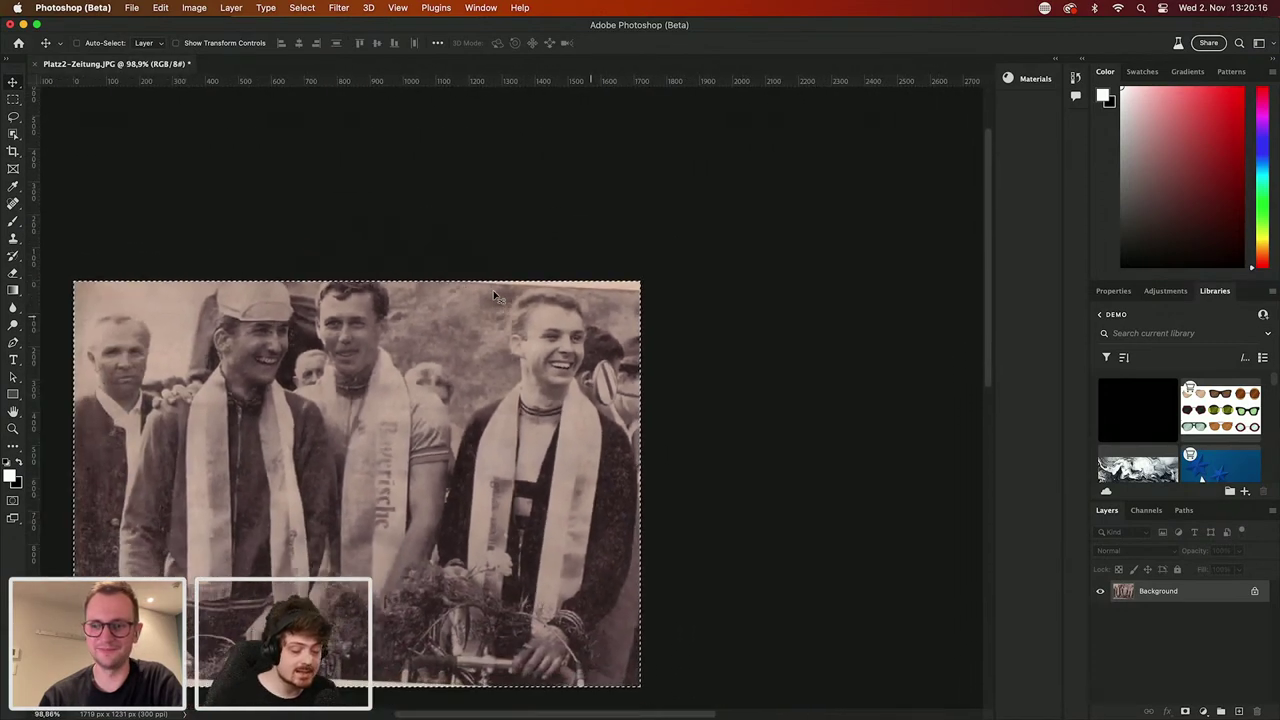
pyautogui.moveTo(483, 376); pyautogui.dragTo(655, 290)
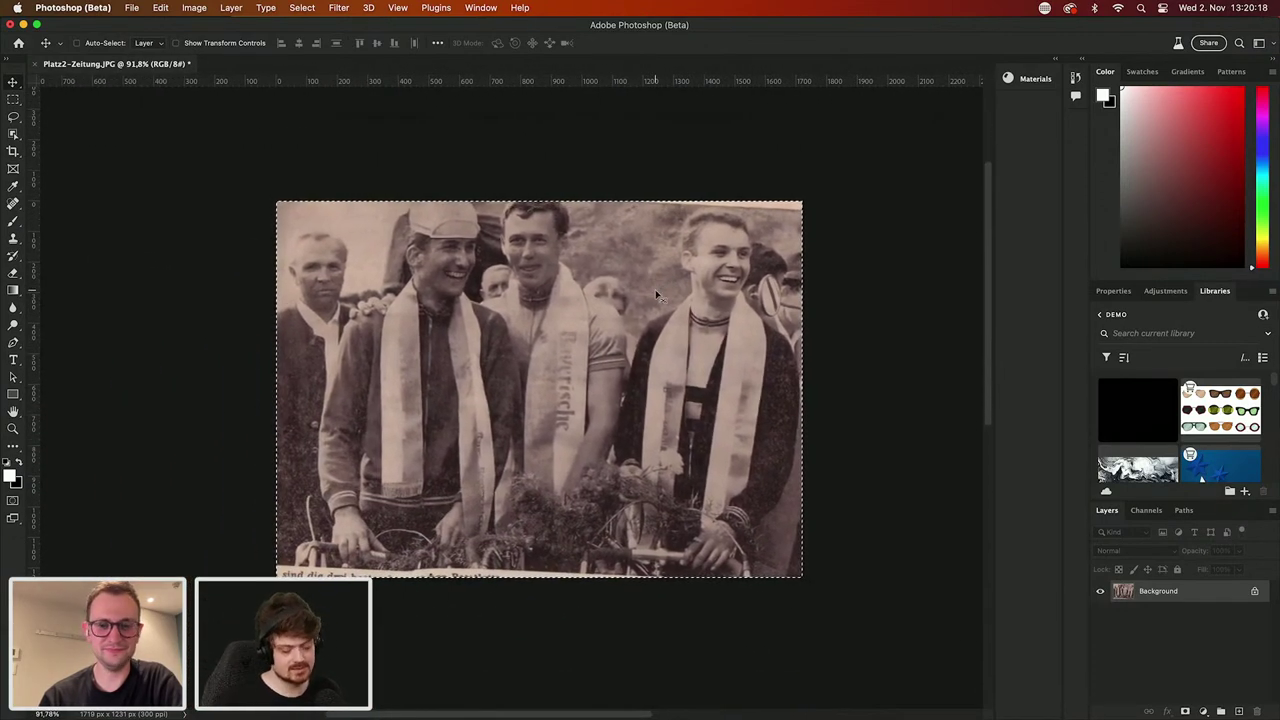
# Step: Clear the selection, and save and close the restored newspaper photo
pyautogui.press('shift+super+u')
pyautogui.press('super+d')
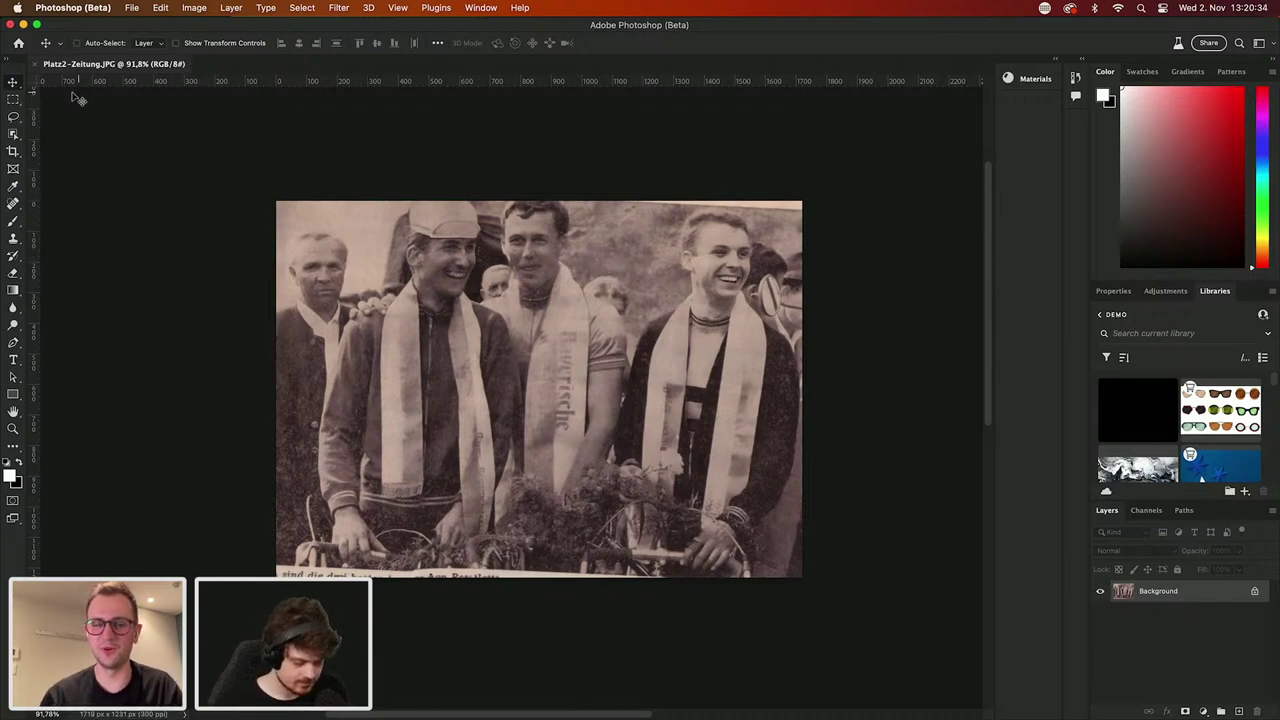
pyautogui.click(37, 65)
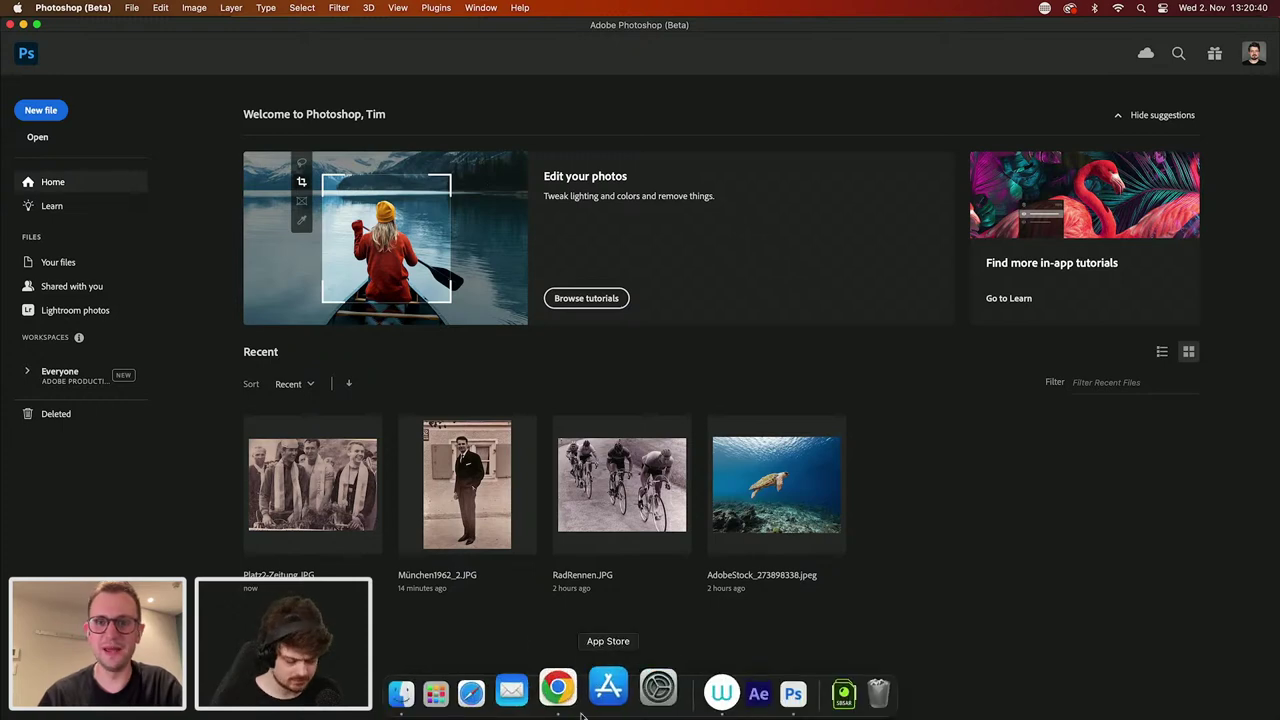
# Step: Open AdobeStock_273898338.jpeg from the MAX CC folder in Photoshop
pyautogui.click(431, 686)
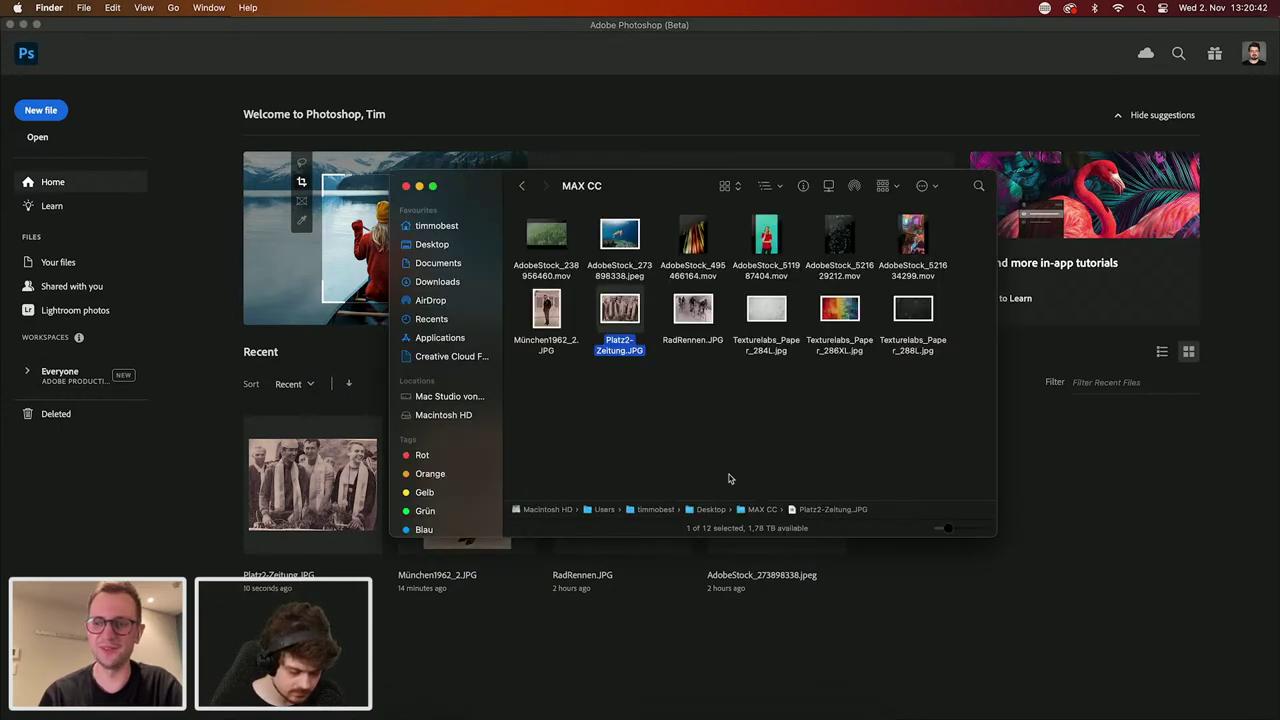
pyautogui.click(768, 441)
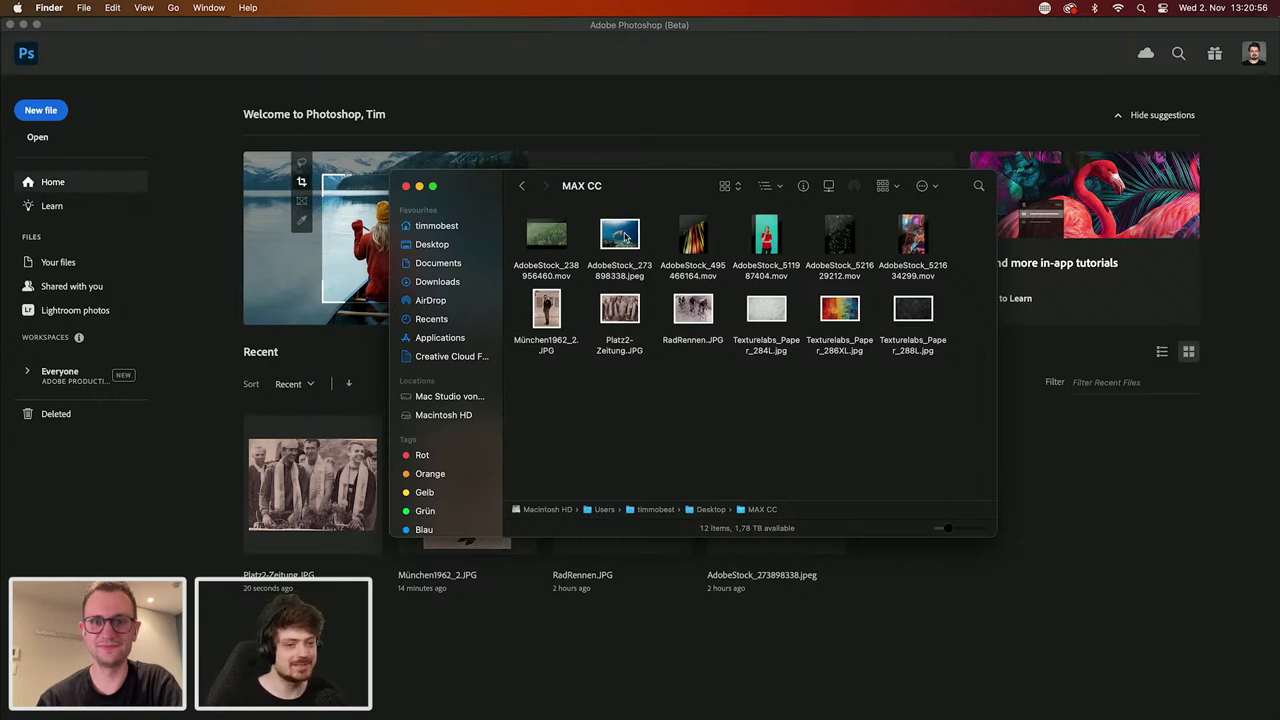
pyautogui.moveTo(625, 237); pyautogui.dragTo(1151, 591)
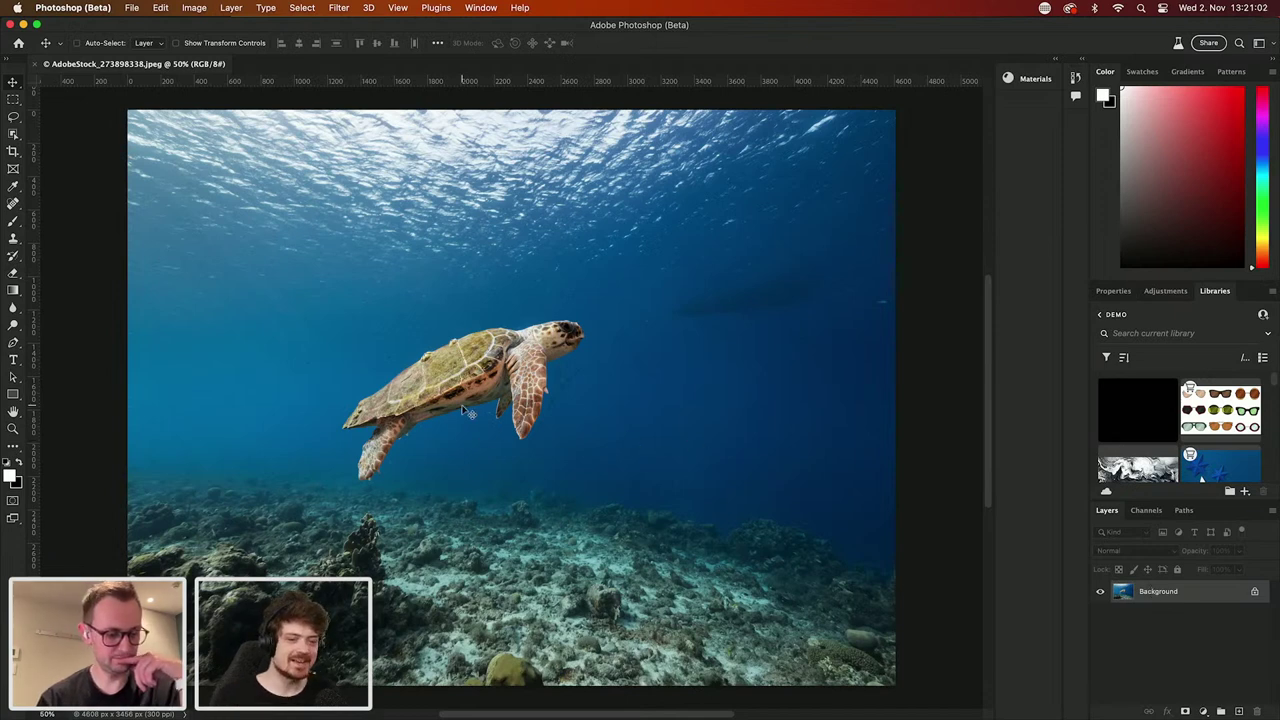
# Step: Activate the Object Selection tool and refresh the Object Finder to detect the turtle in the underwater photo
pyautogui.scroll(2, 468, 412)
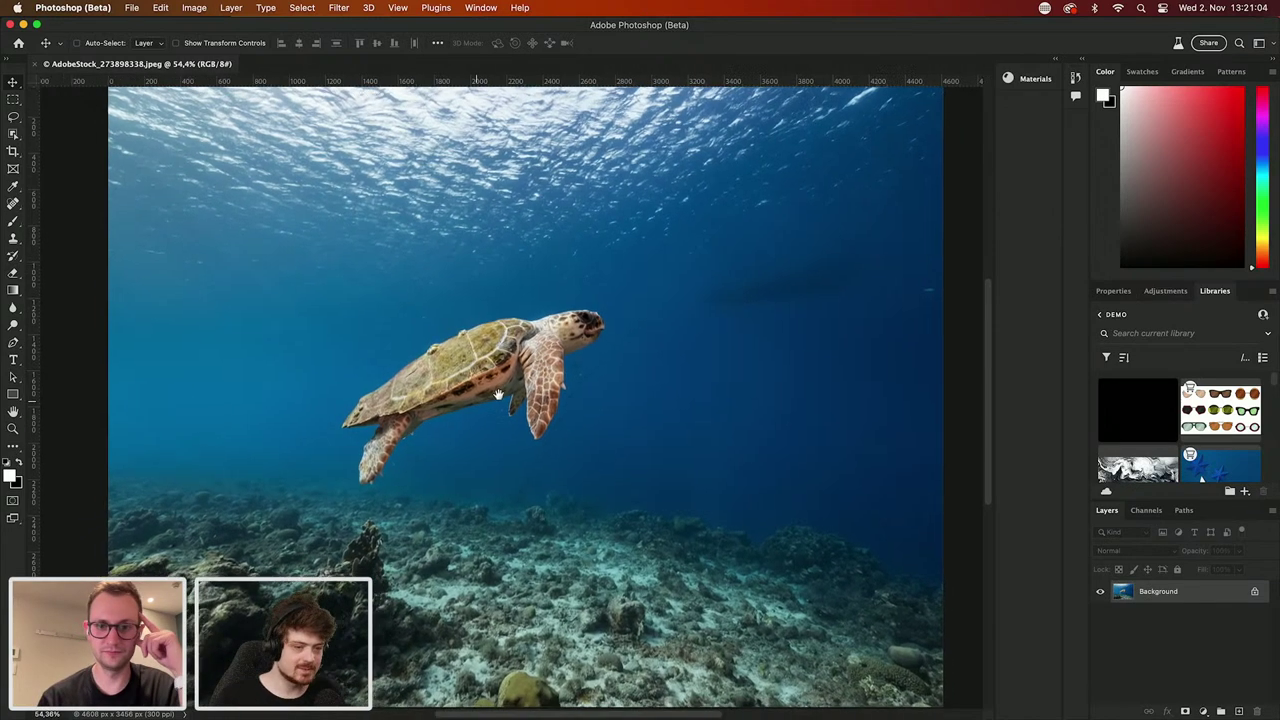
pyautogui.moveTo(493, 397); pyautogui.dragTo(566, 367)
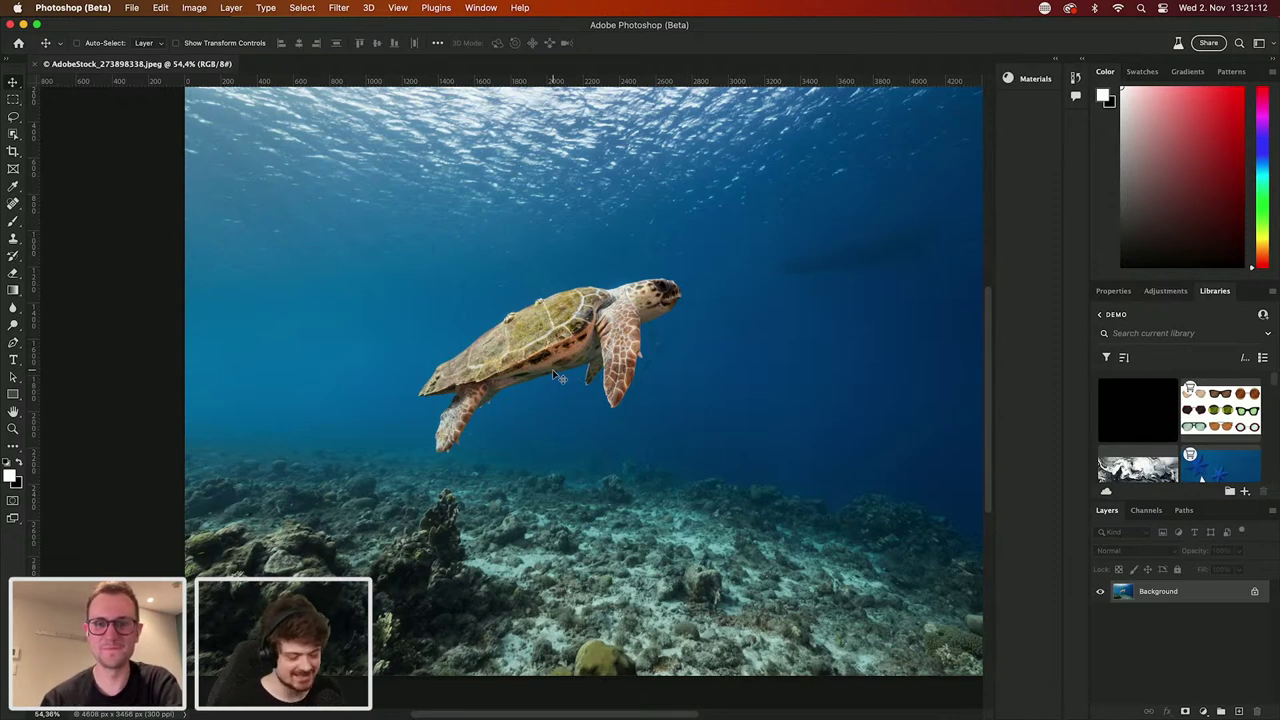
pyautogui.click(17, 139)
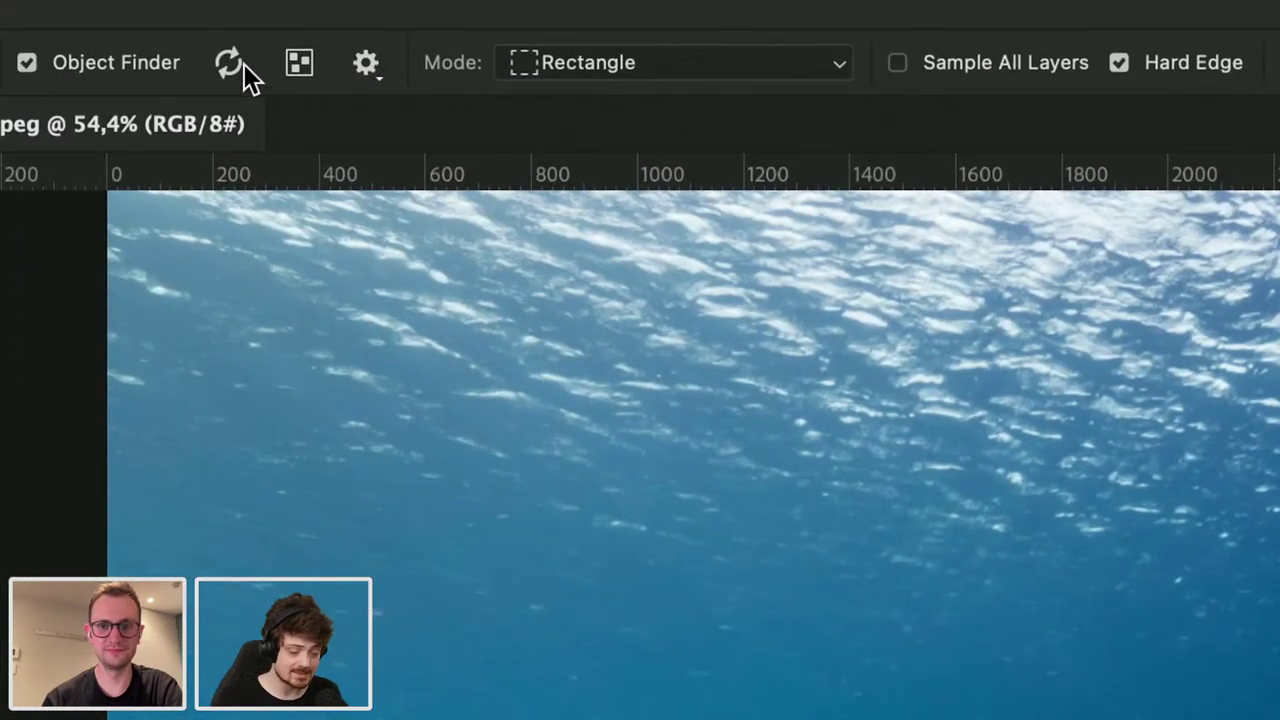
pyautogui.click(227, 45)
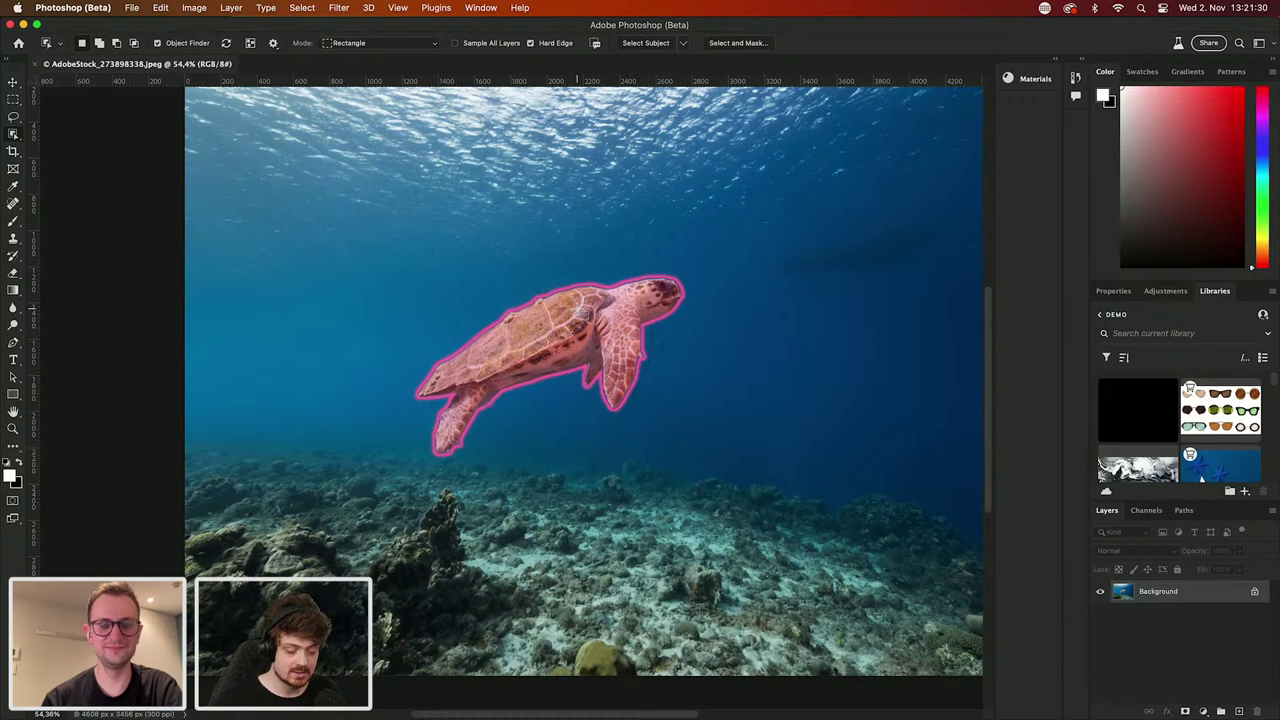
# Step: Select the turtle with Object Selection, remove it with delete-and-fill, and undo the removal
pyautogui.click(590, 372)
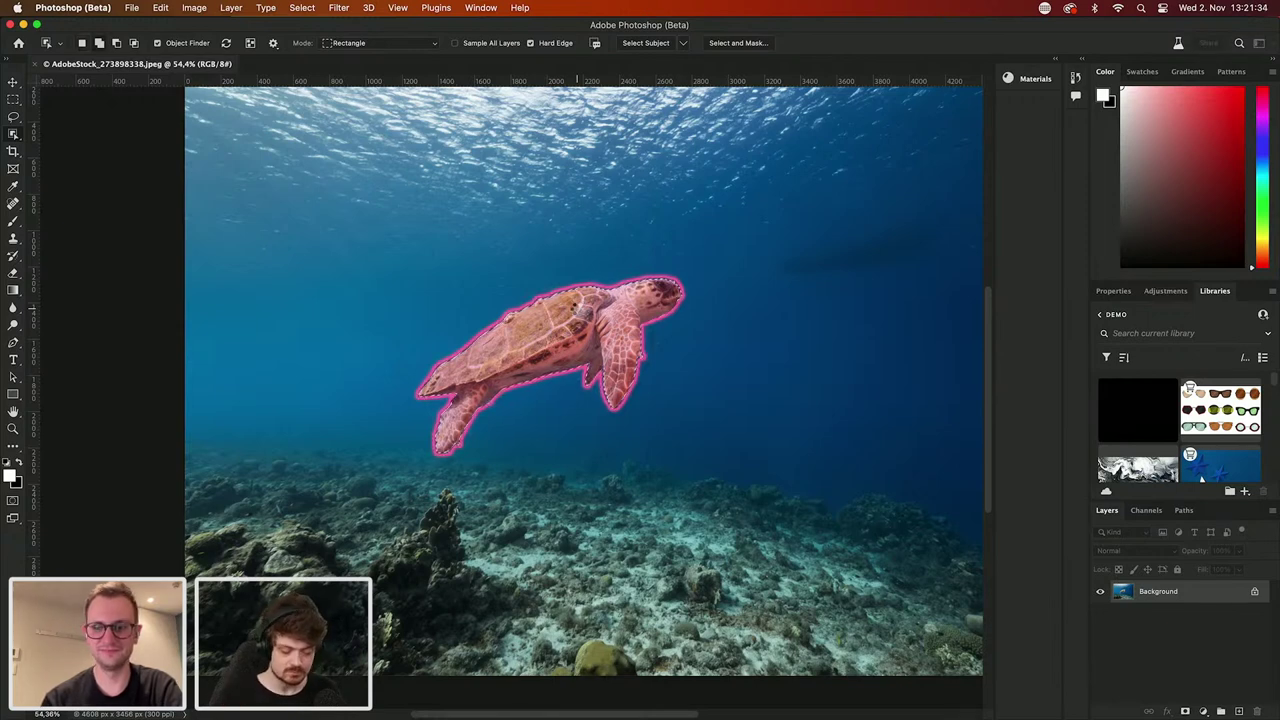
pyautogui.press('Delete')
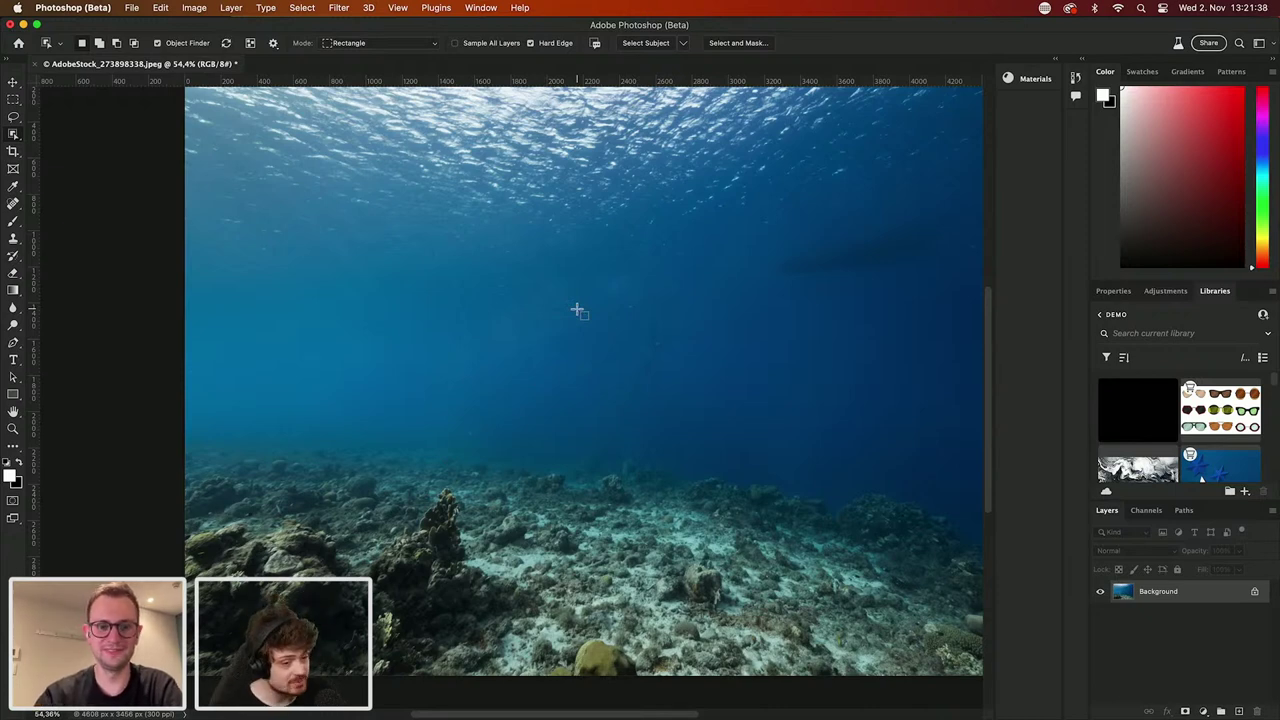
pyautogui.press('super+z')
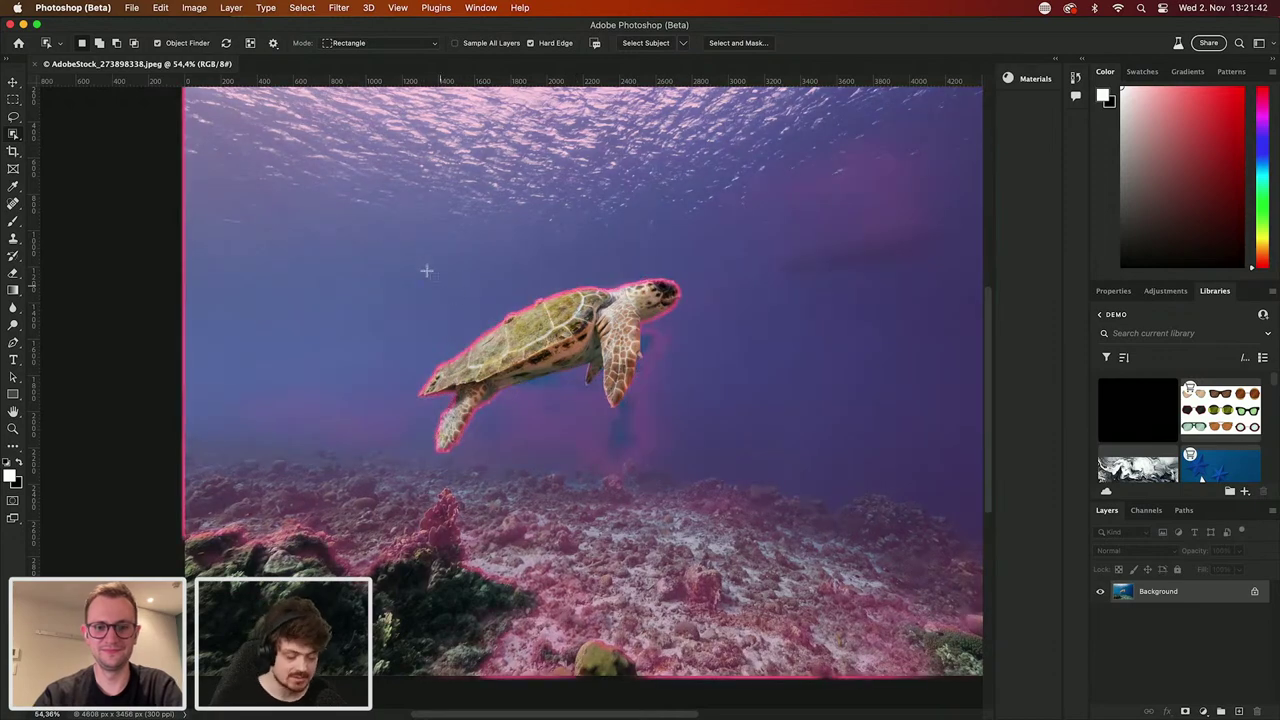
# Step: Try removing the turtle by framing it with Object Selection and applying a Content-Aware fill, then undo the fill and deselect
pyautogui.moveTo(405, 253); pyautogui.dragTo(714, 460)
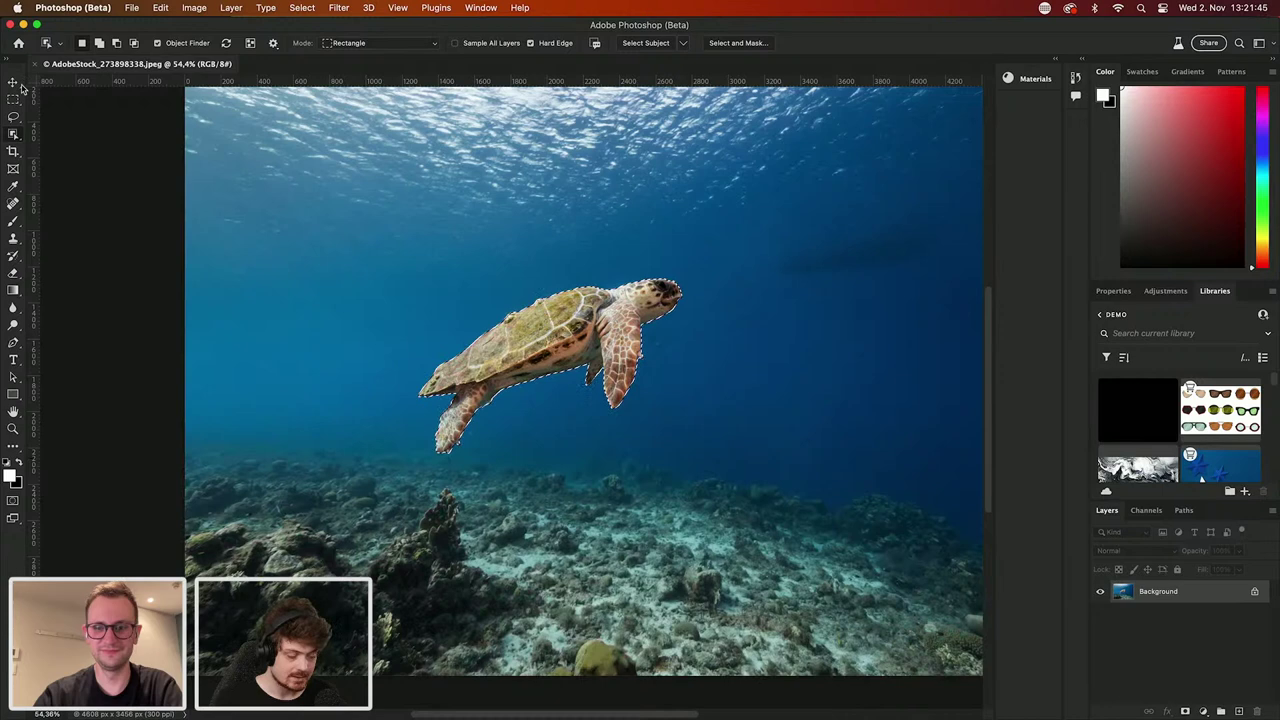
pyautogui.click(13, 99)
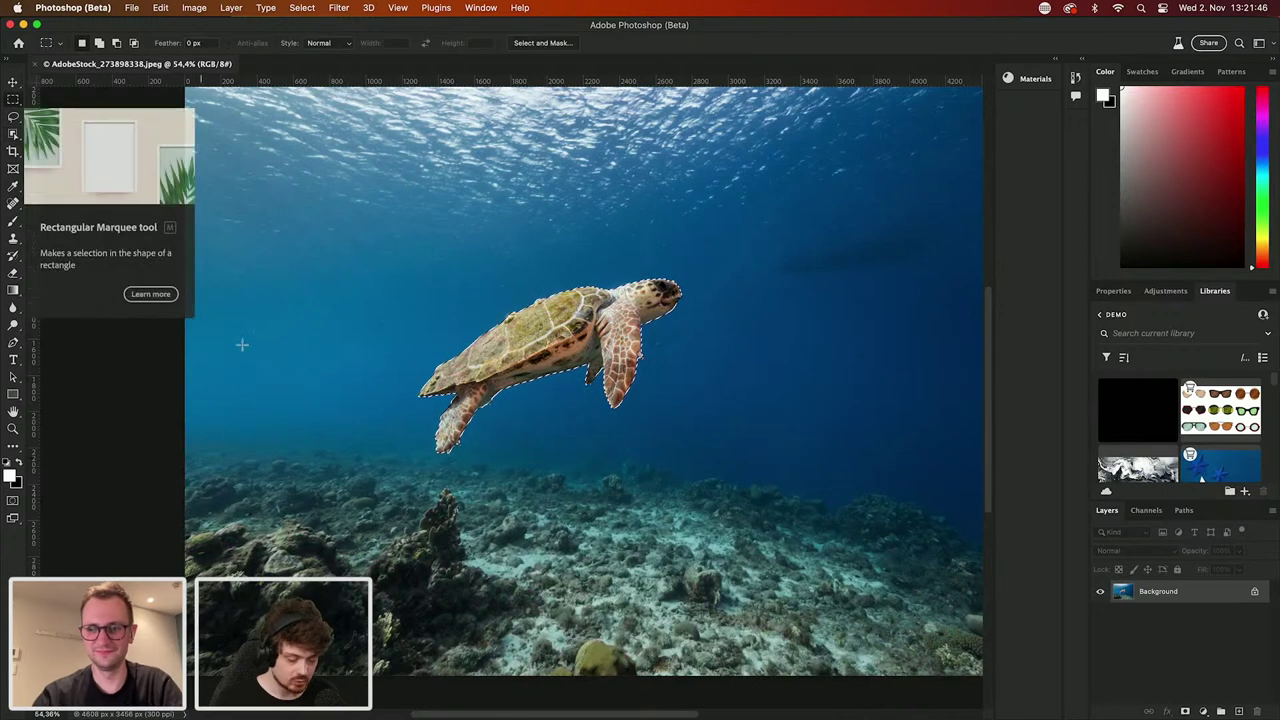
pyautogui.hotkey('shift', 'BackSpace')
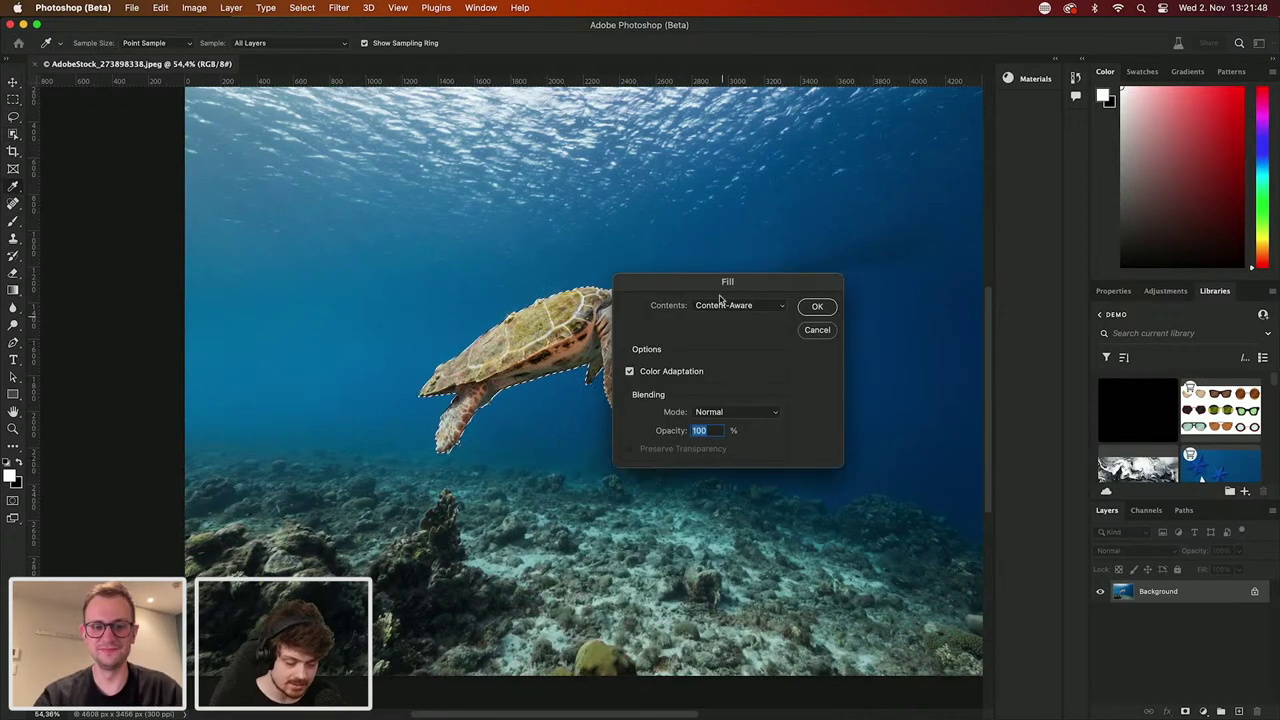
pyautogui.click(817, 306)
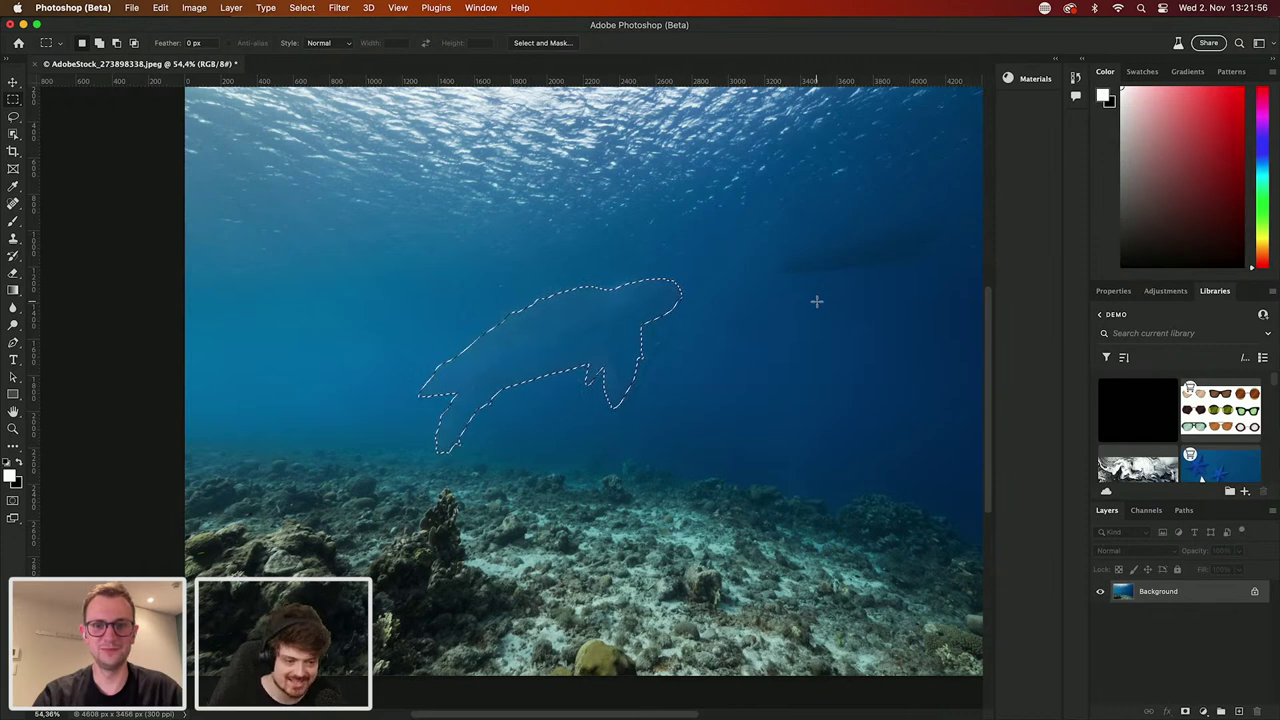
pyautogui.press('super+d')
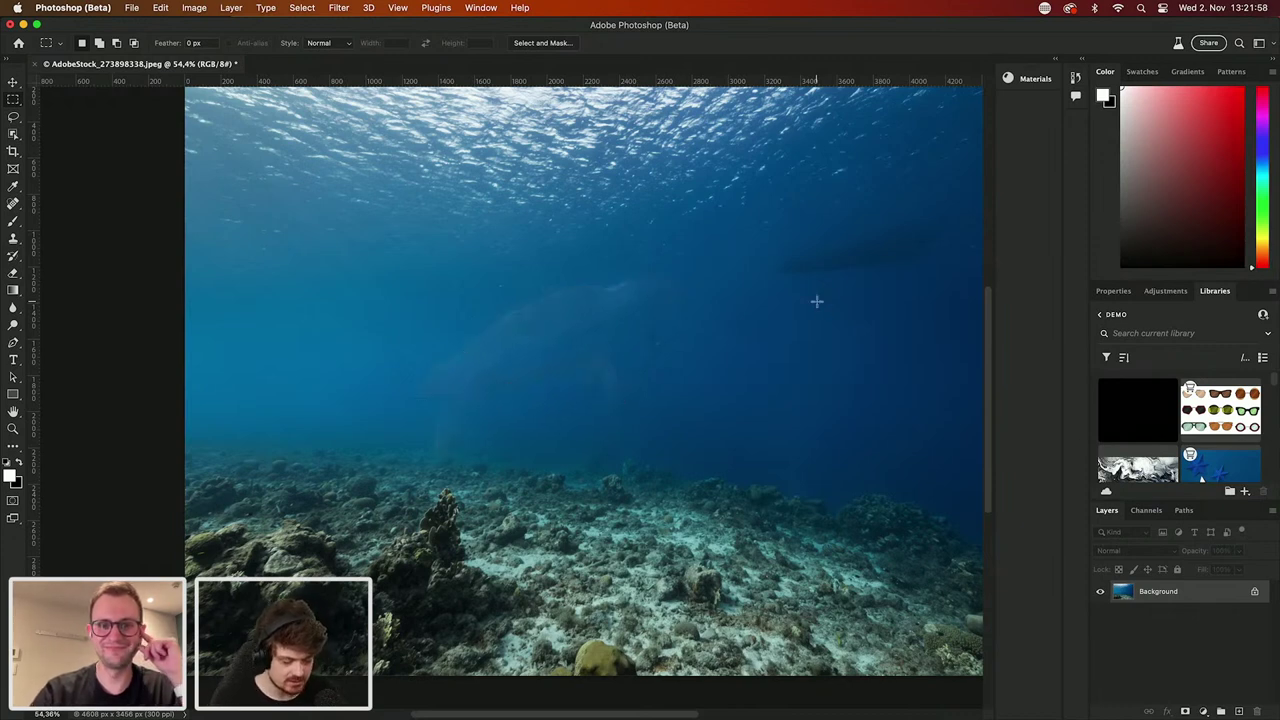
pyautogui.press('super+z')
pyautogui.press('super+z')
pyautogui.press('super+d')
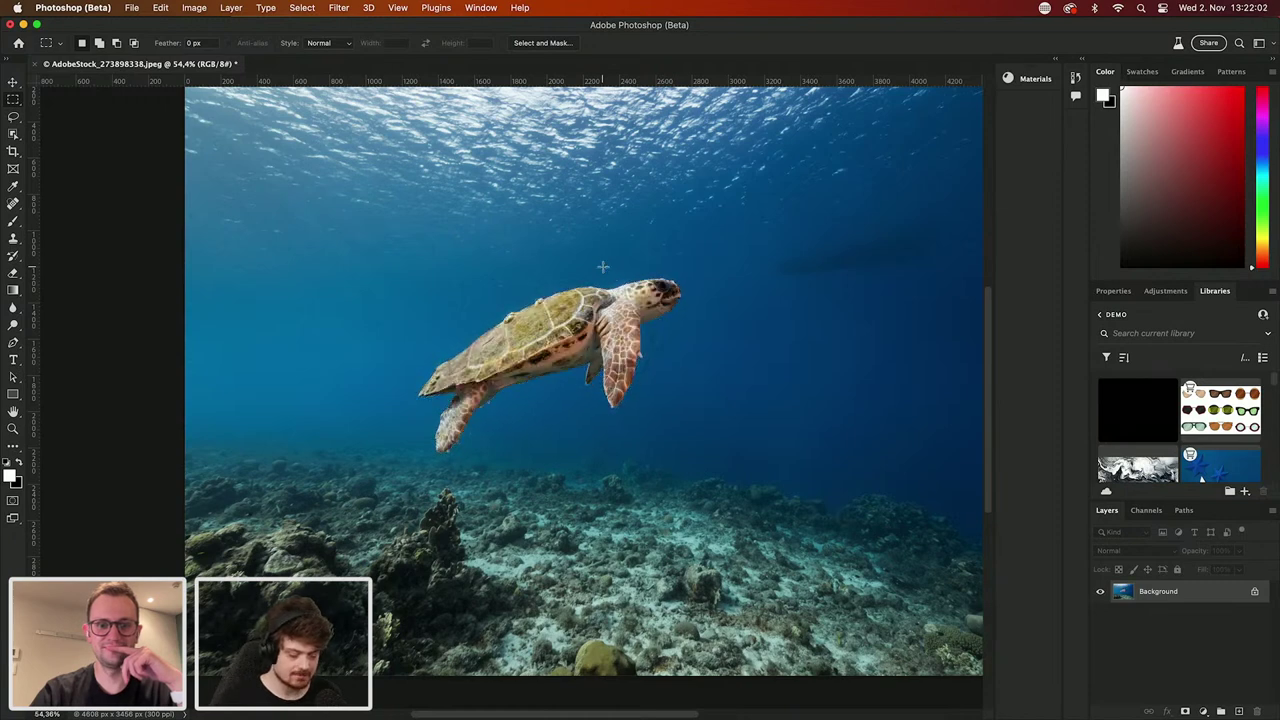
# Step: Reselect the turtle with the Object Selection tool and remove it with the one-step delete-and-fill command
pyautogui.click(13, 134)
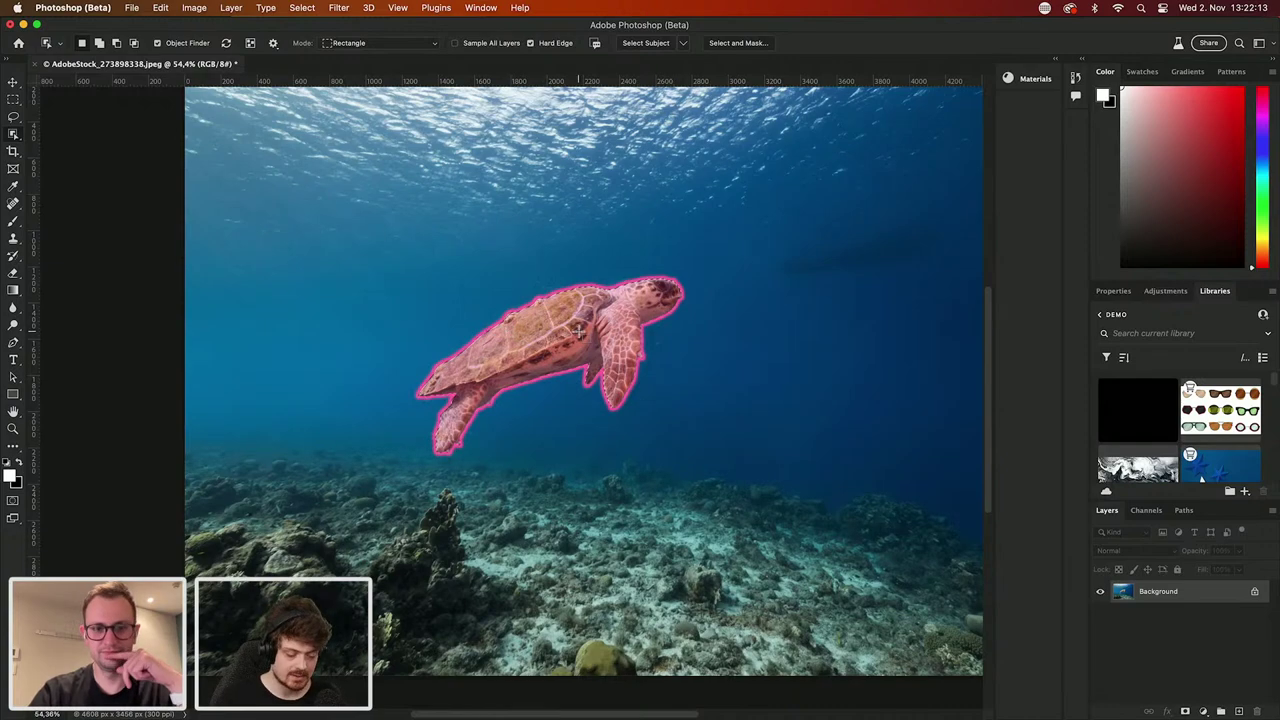
pyautogui.click(470, 345)
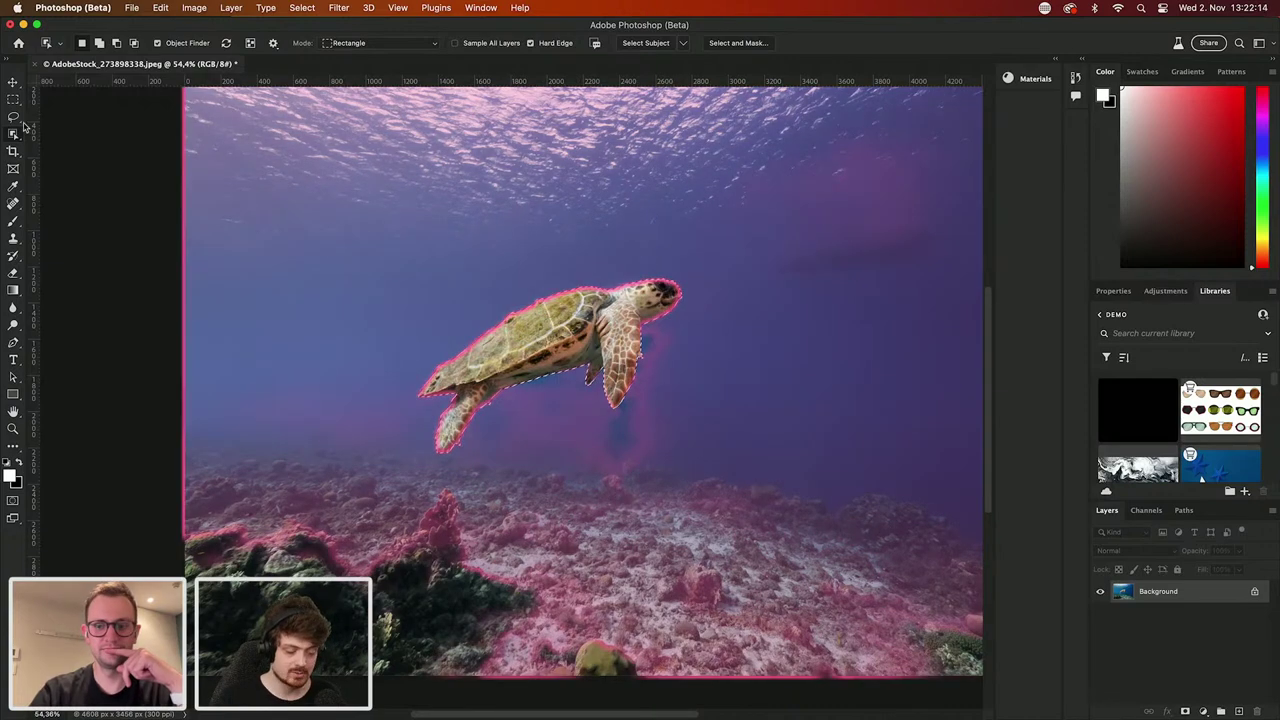
pyautogui.hotkey('shift', 'BackSpace')
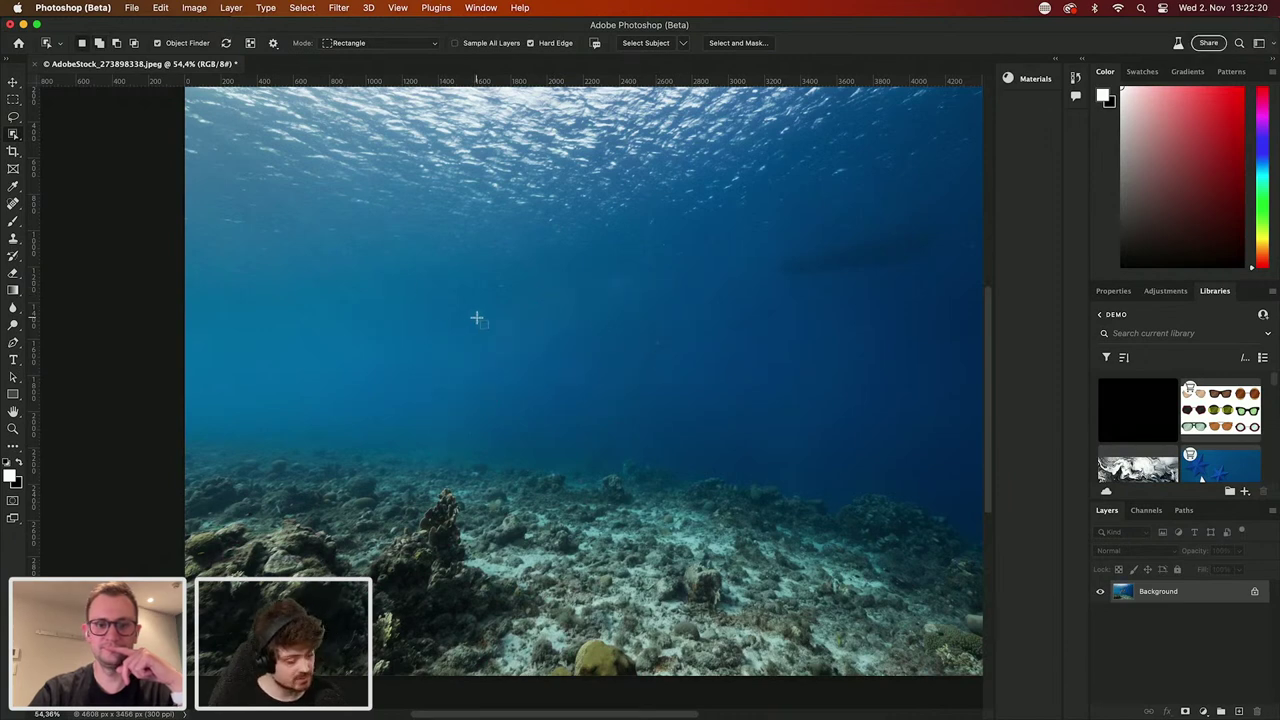
# Step: Frame open water with the Rectangular Marquee, open the Content-Aware Fill settings and cancel them, and undo the turtle's removal
pyautogui.click(12, 100)
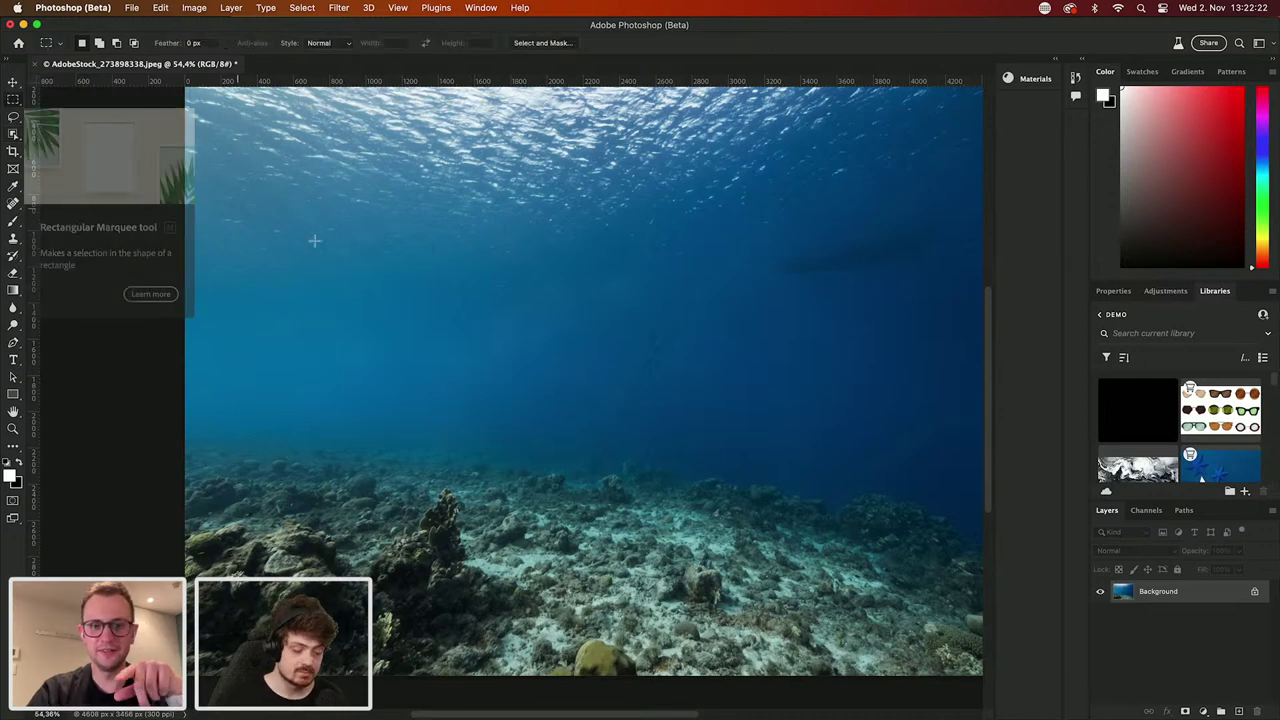
pyautogui.moveTo(451, 278); pyautogui.dragTo(604, 428)
pyautogui.click(697, 408)
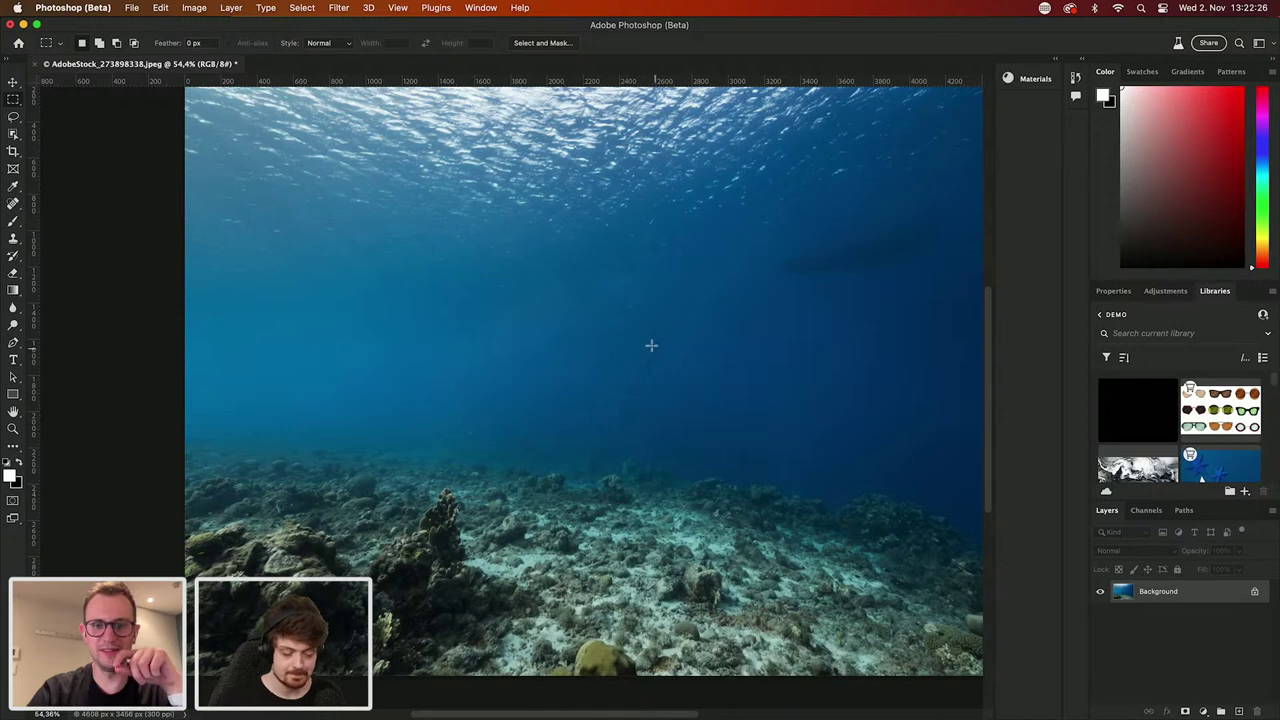
pyautogui.moveTo(756, 432); pyautogui.dragTo(761, 436)
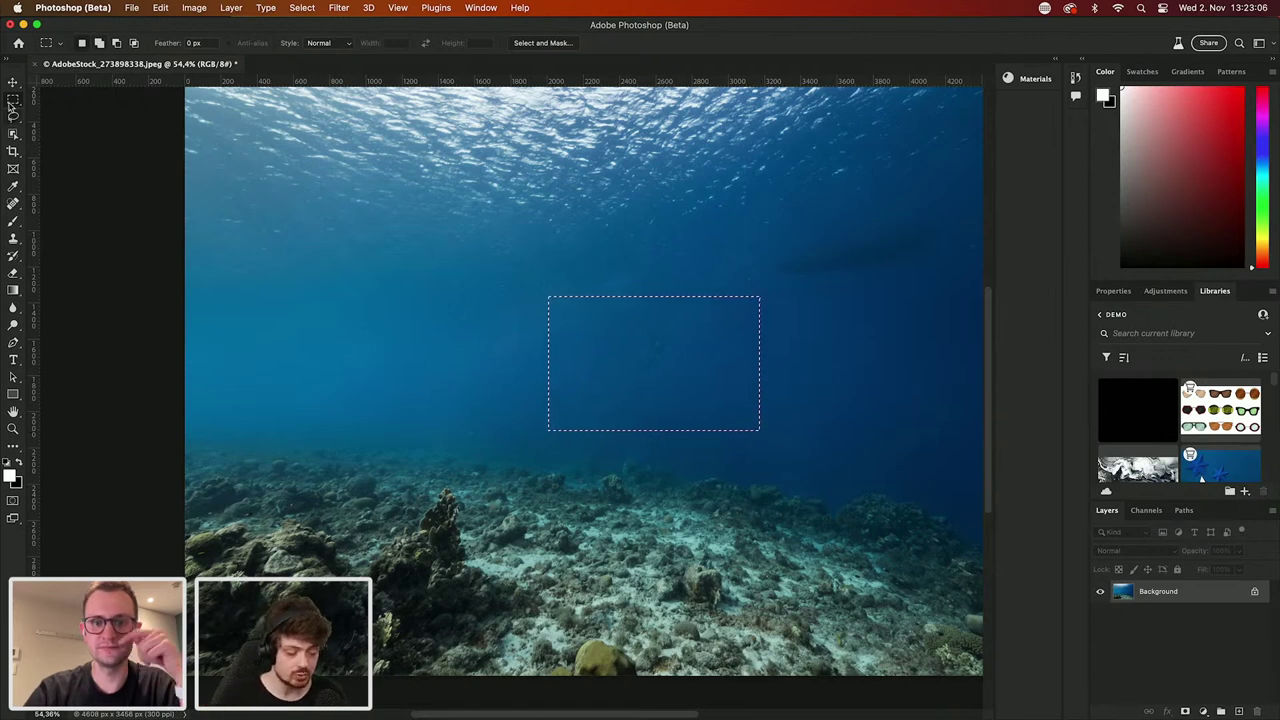
pyautogui.hotkey('shift', 'BackSpace')
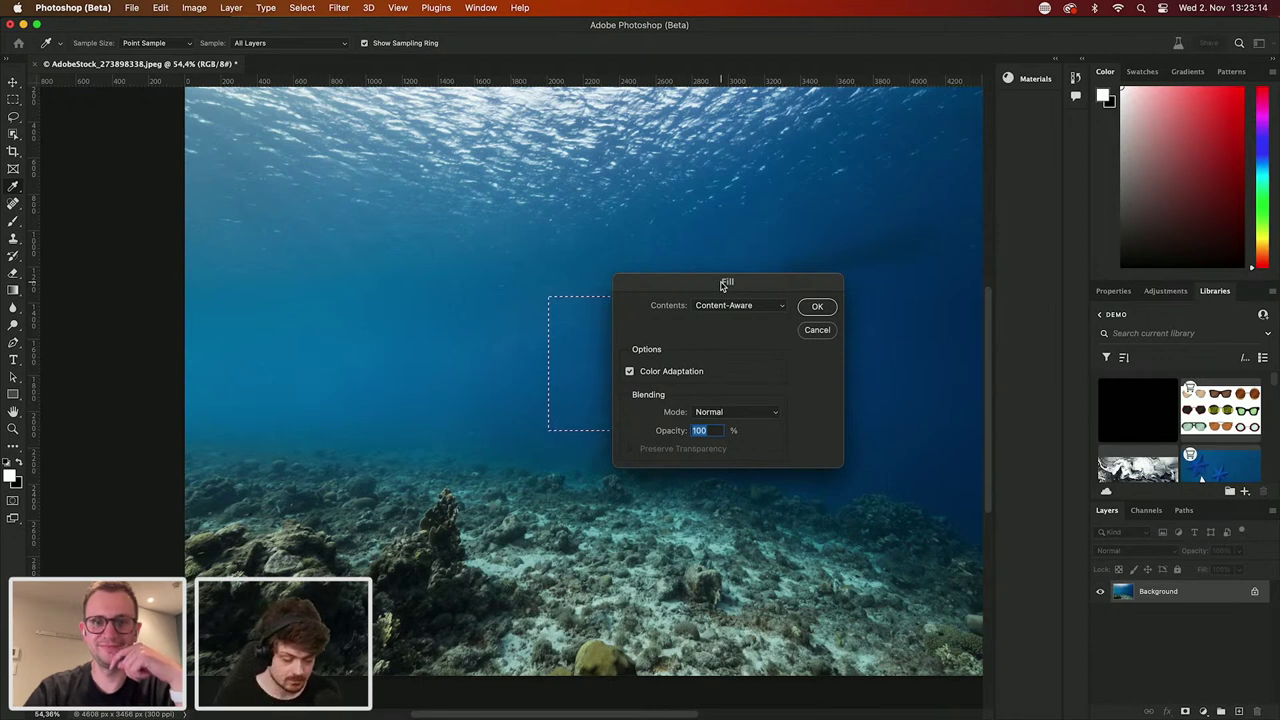
pyautogui.click(815, 331)
pyautogui.press('m')
pyautogui.click(806, 329)
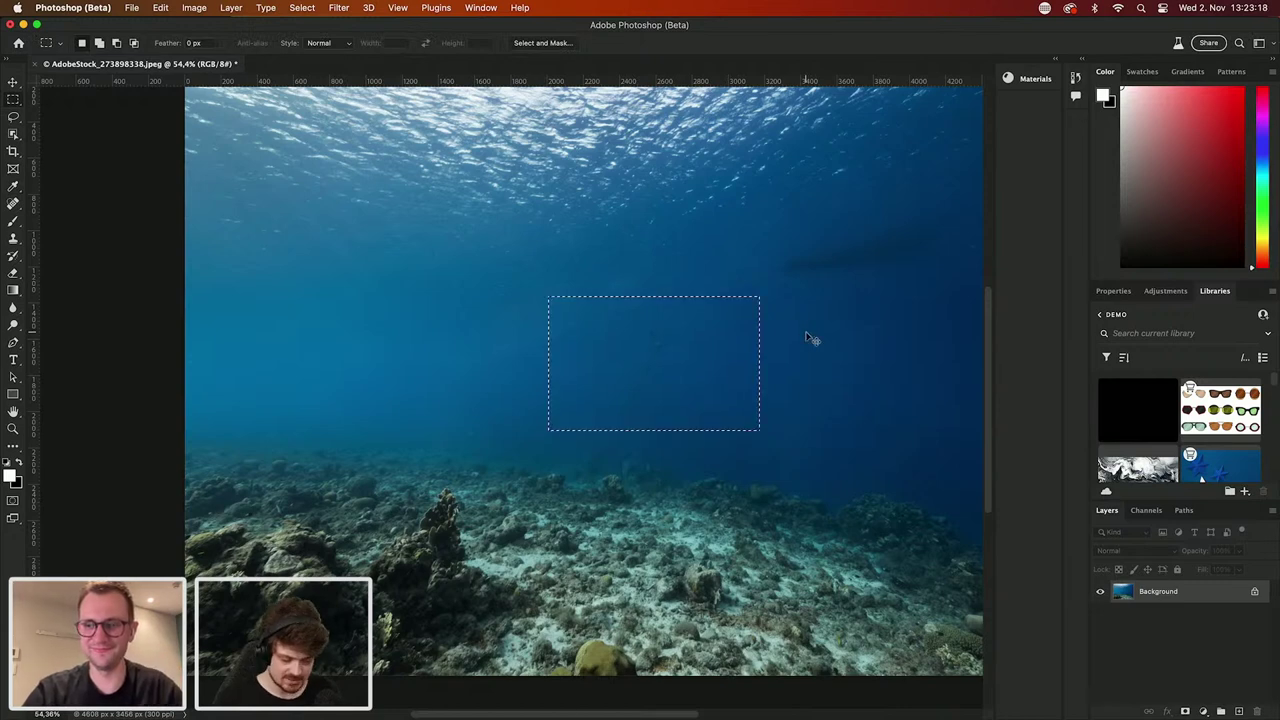
pyautogui.hotkey('ctrl', 'z')
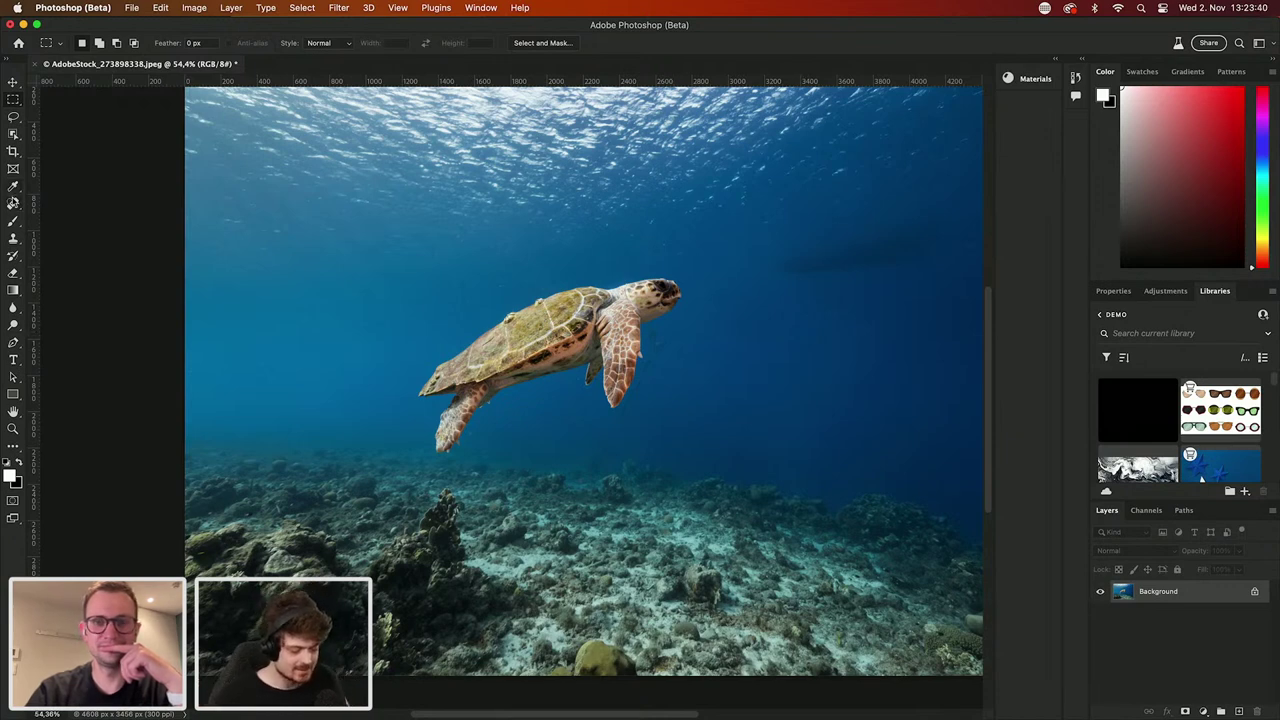
# Step: Select the turtle with the Object Selection tool and copy it onto its own layer
pyautogui.click(13, 133)
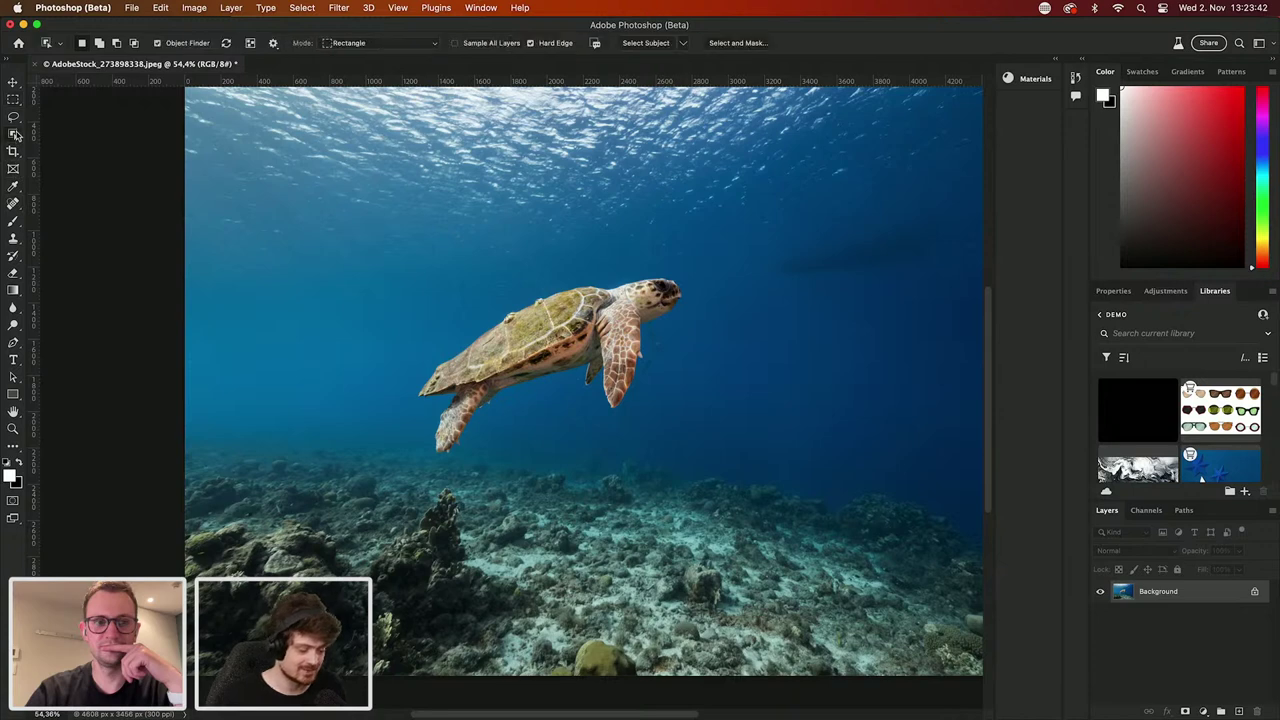
pyautogui.click(556, 362)
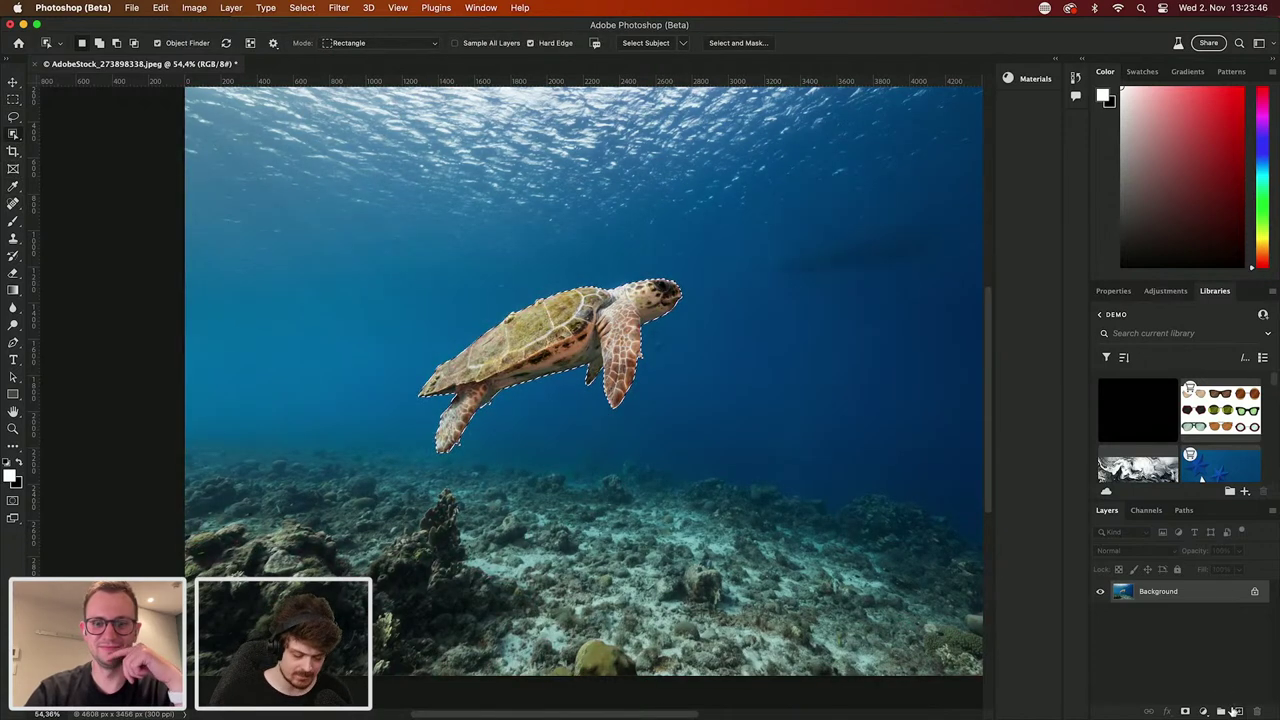
pyautogui.press('super+j')
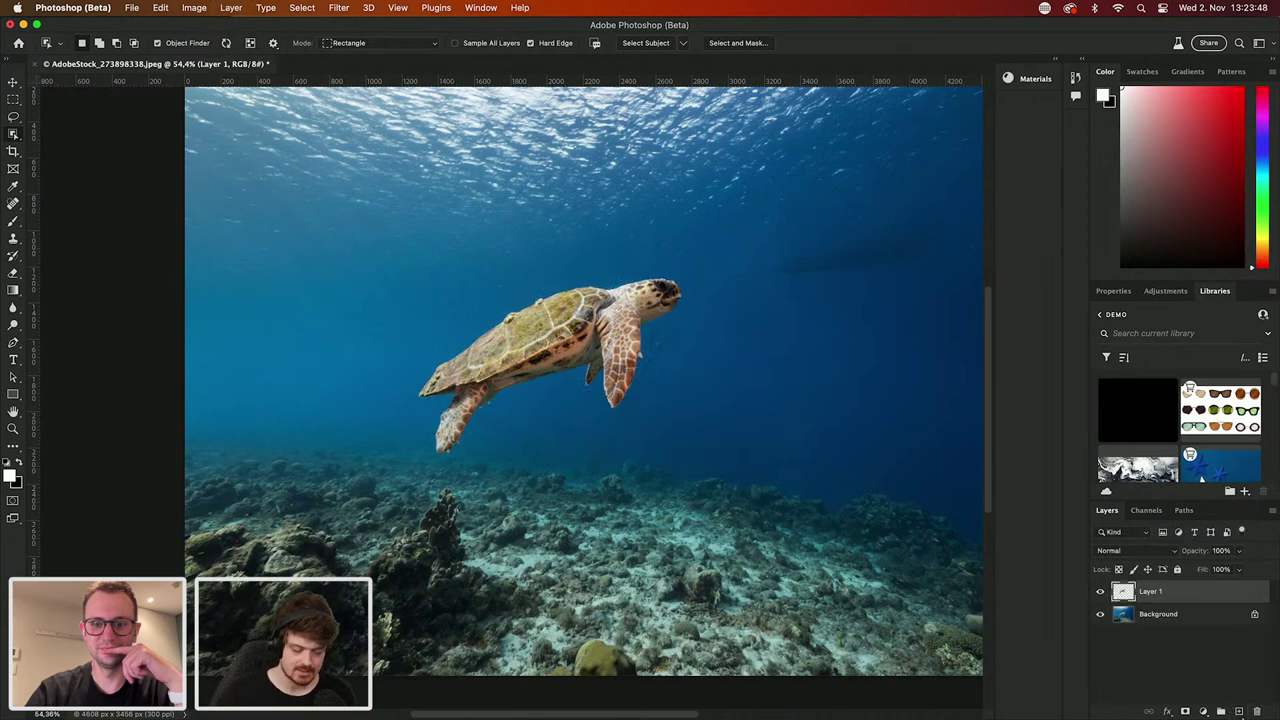
# Step: Open Neural Filters for the Background layer and enable the Backdrop Creator filter
pyautogui.click(1175, 614)
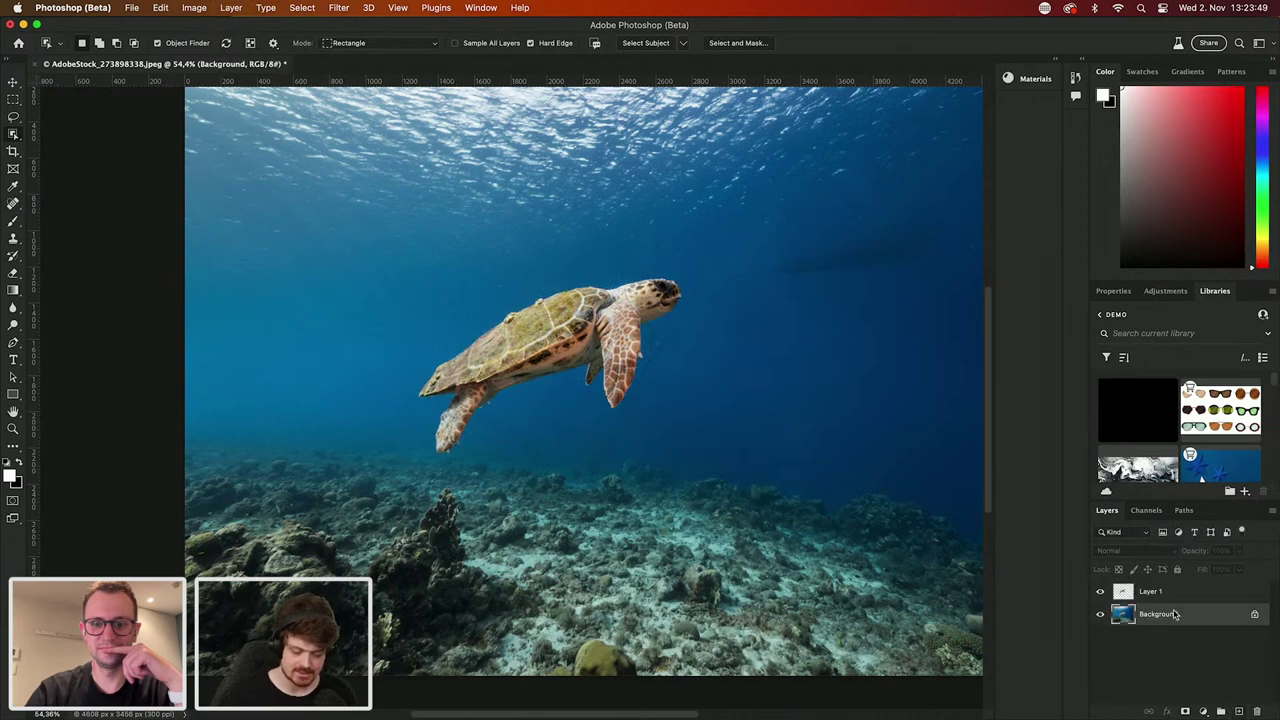
pyautogui.click(339, 7)
pyautogui.click(364, 65)
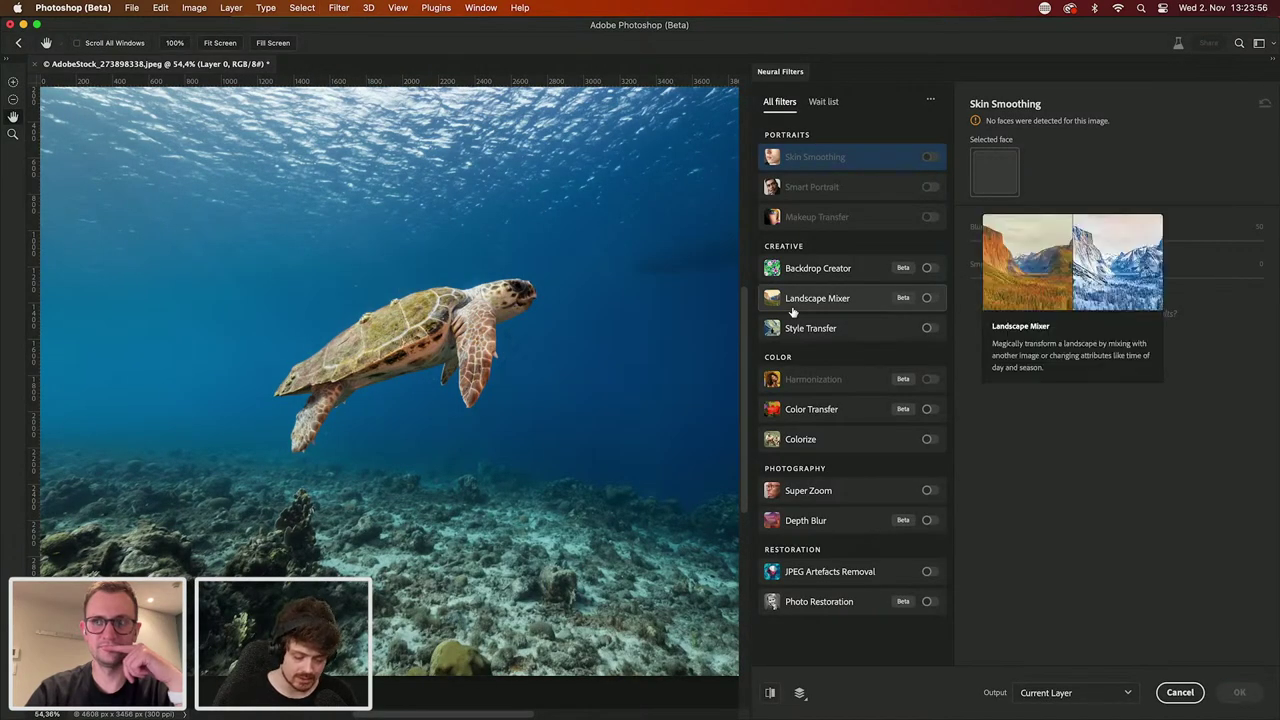
pyautogui.moveTo(856, 437)
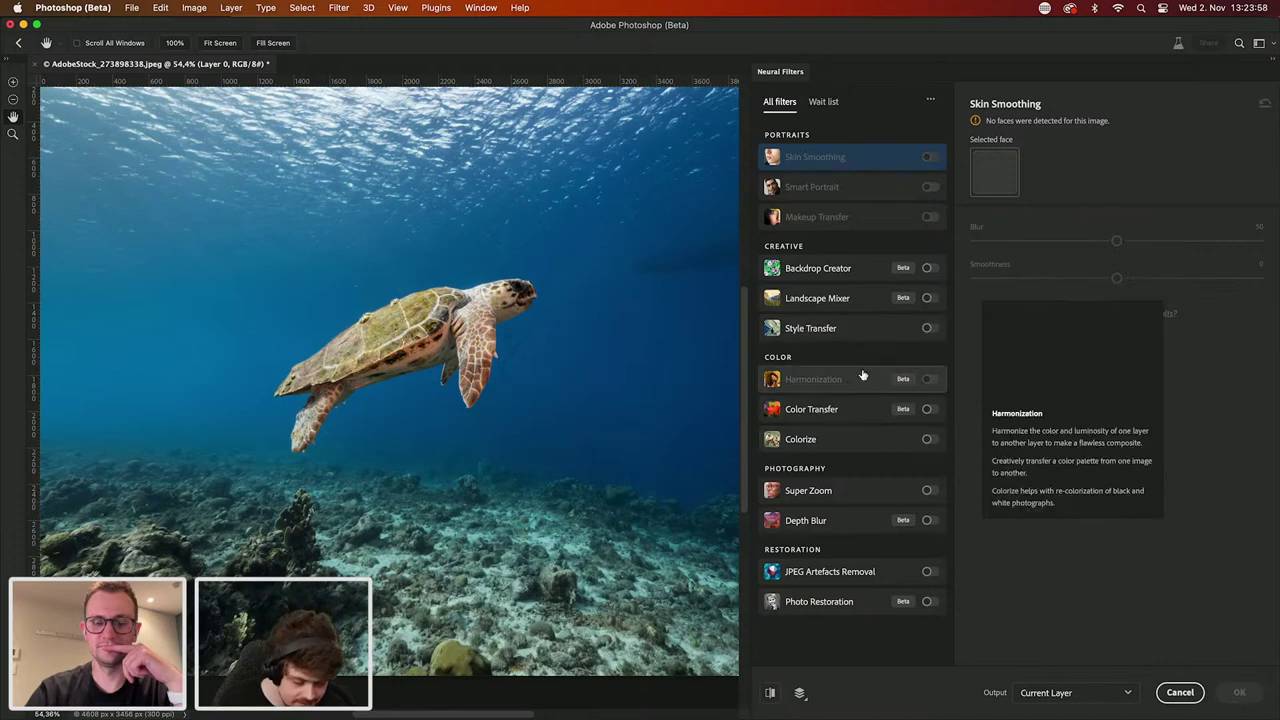
pyautogui.moveTo(860, 262)
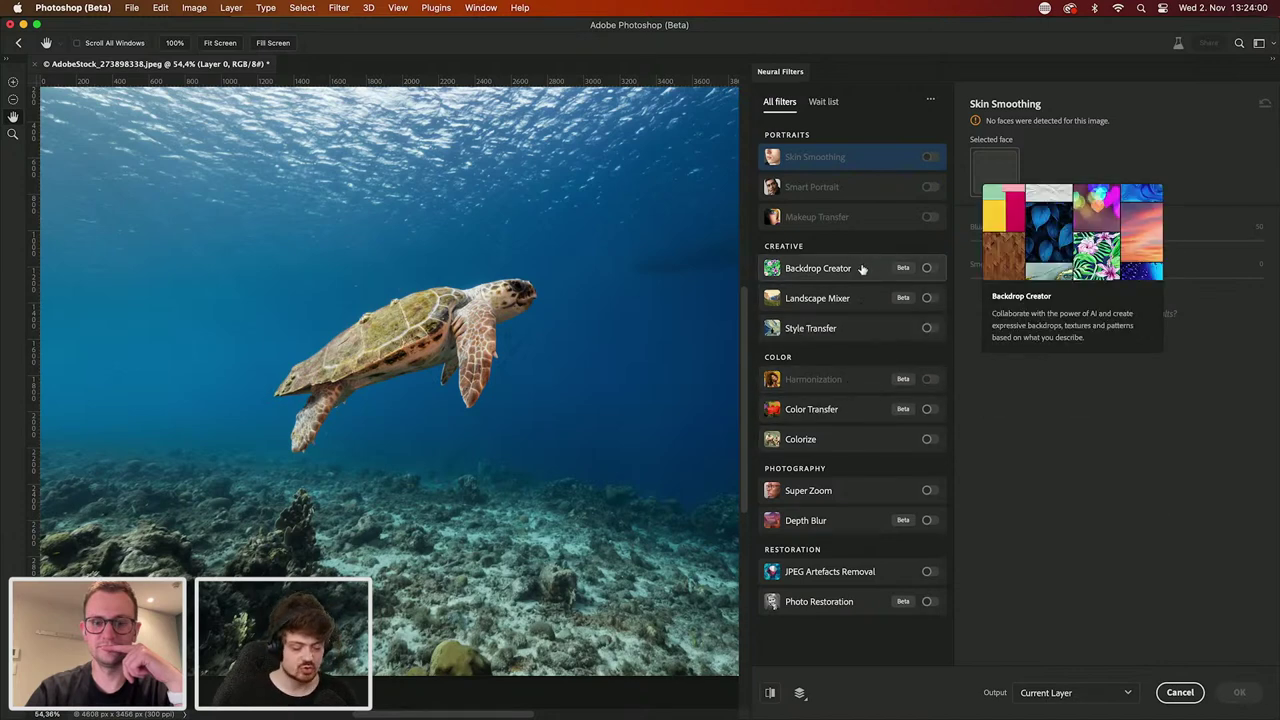
pyautogui.click(929, 268)
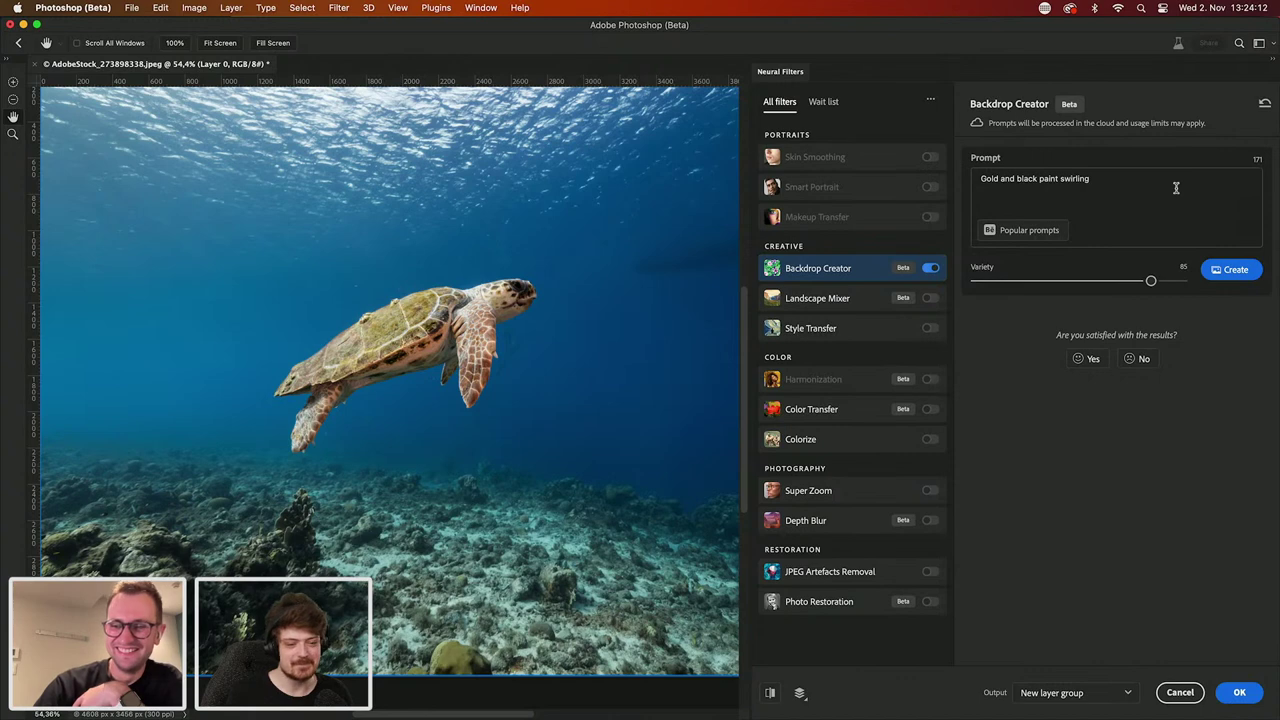
# Step: Replace the Backdrop Creator prompt with "underwater scene, mystery, blue"
pyautogui.moveTo(1090, 180); pyautogui.dragTo(967, 178)
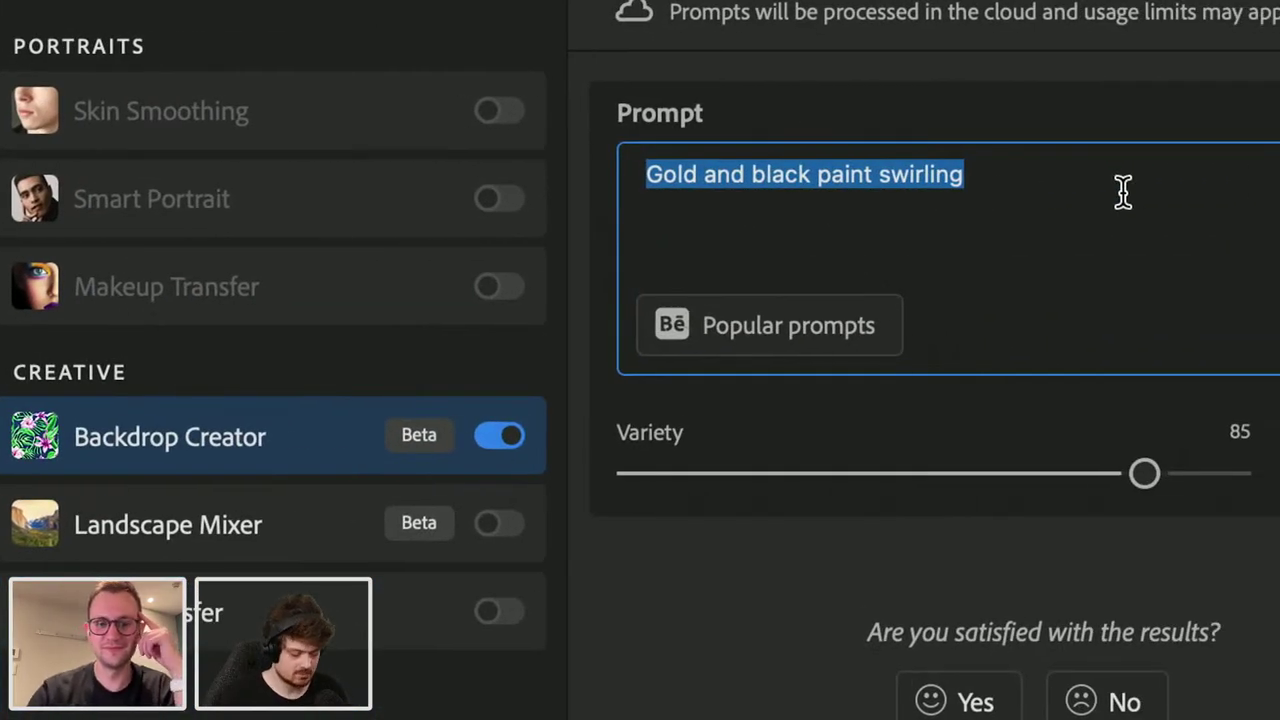
pyautogui.write('underw')
pyautogui.press('BackSpace')
pyautogui.write('water scene')
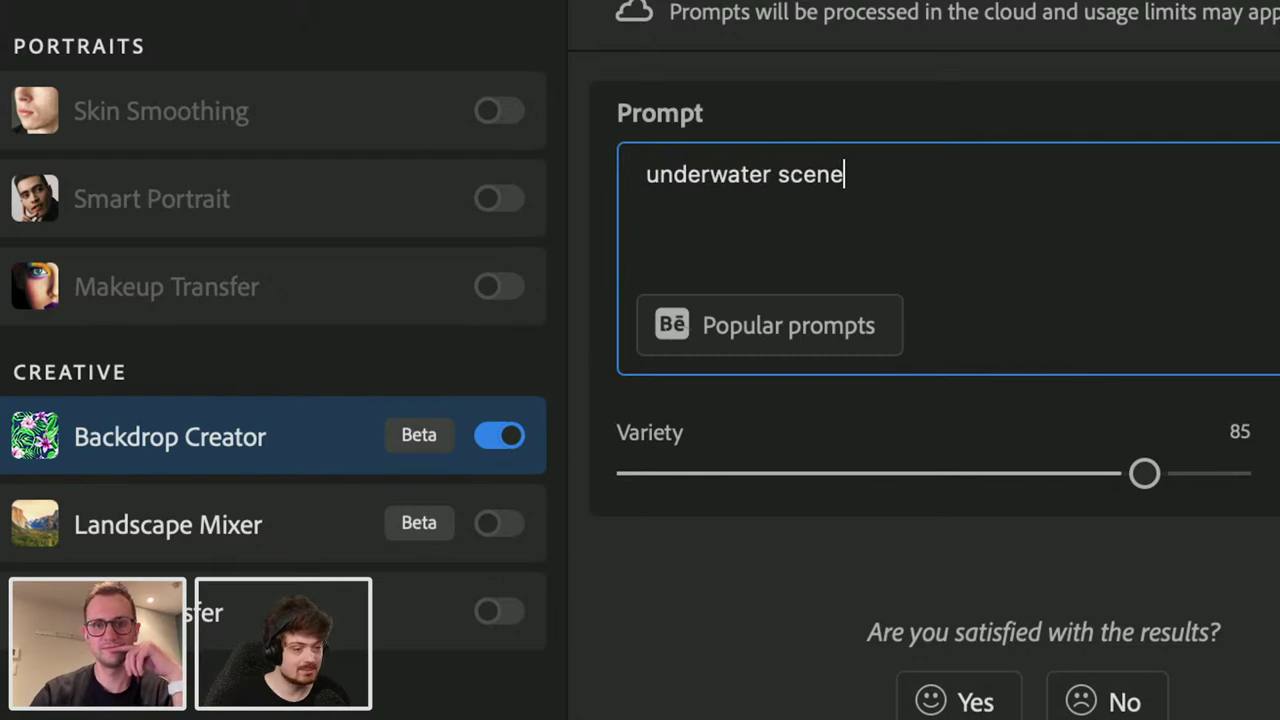
pyautogui.write(',')
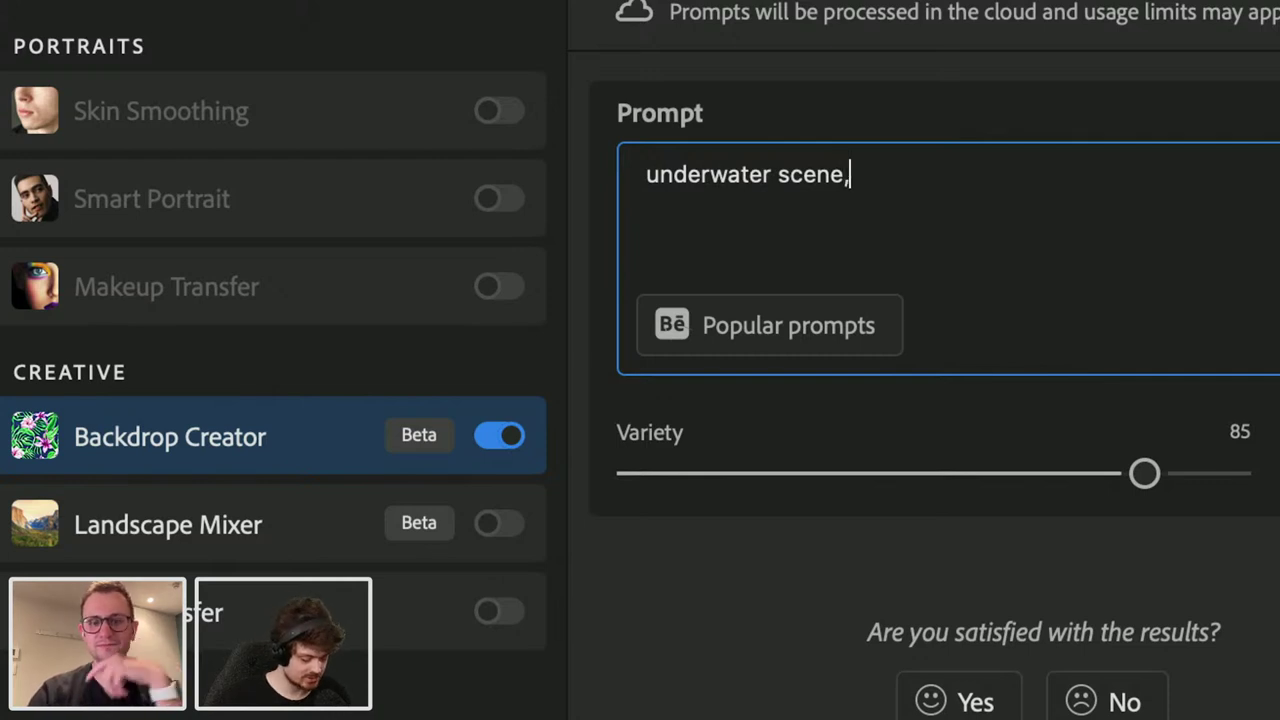
pyautogui.write(' m')
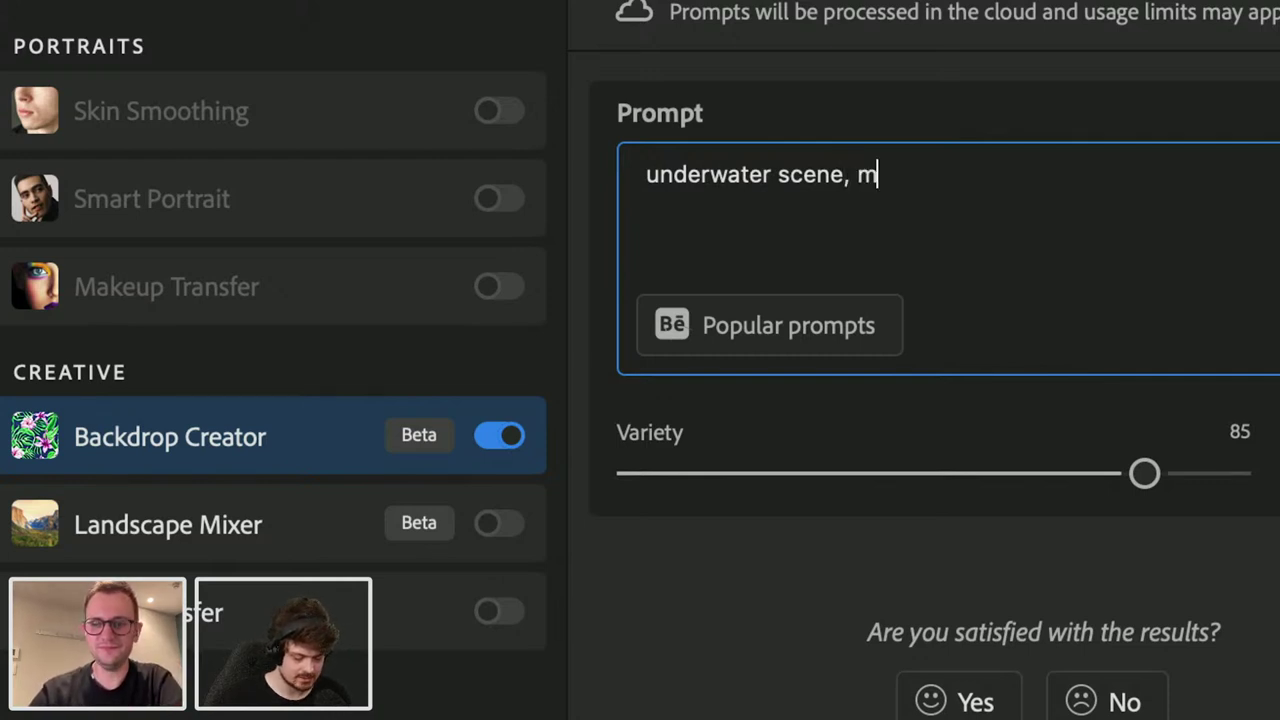
pyautogui.write('ystery, ')
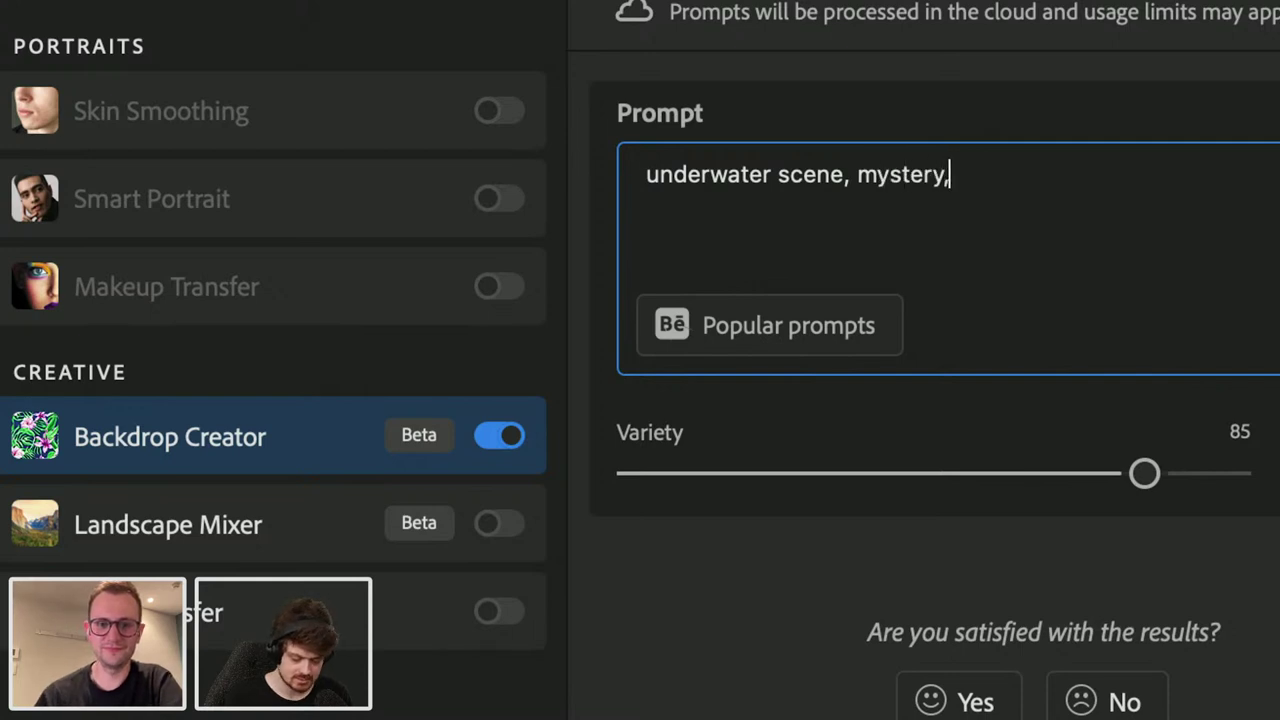
pyautogui.write('blue')
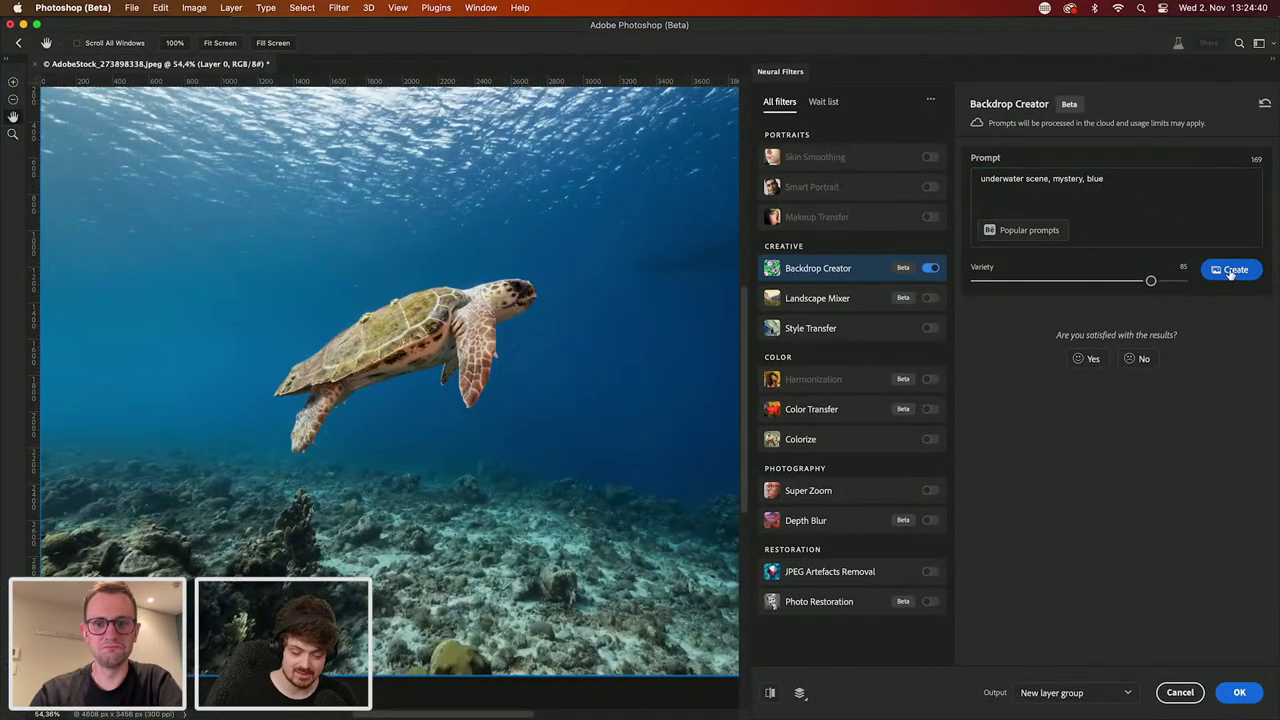
# Step: Generate backdrops from the prompt and preview the first and second results behind the turtle
pyautogui.click(1231, 275)
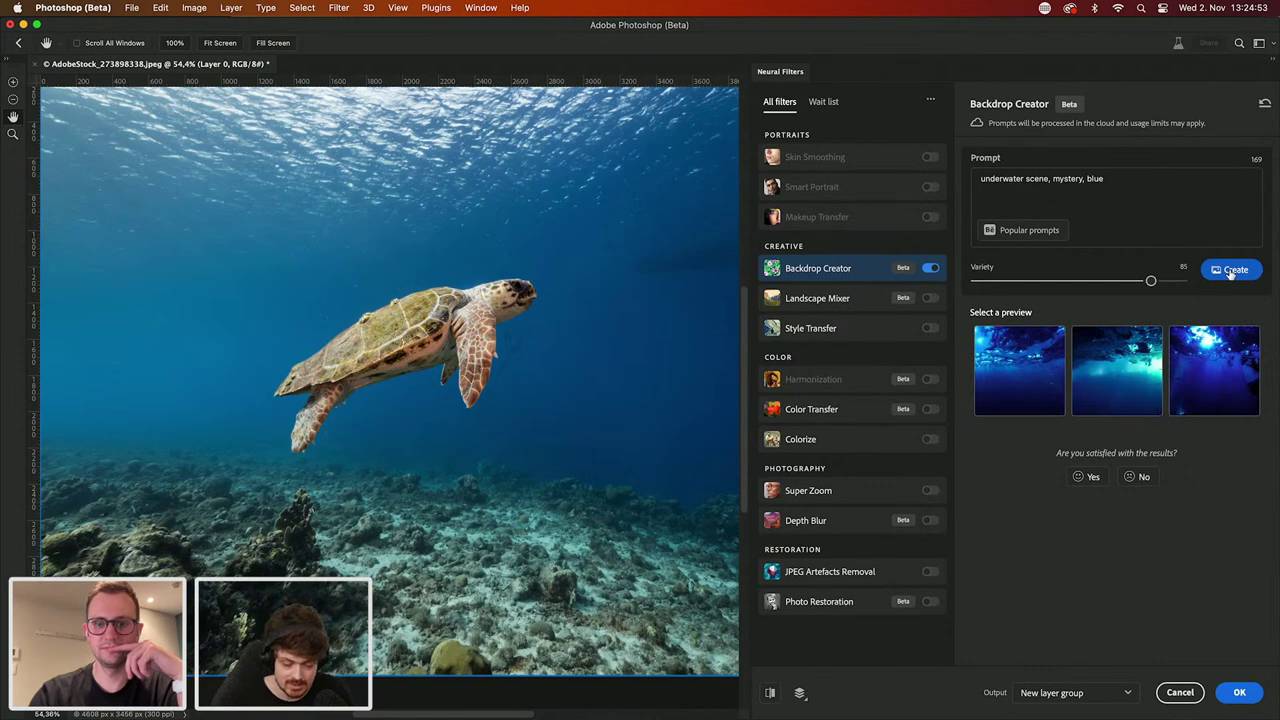
pyautogui.click(1022, 355)
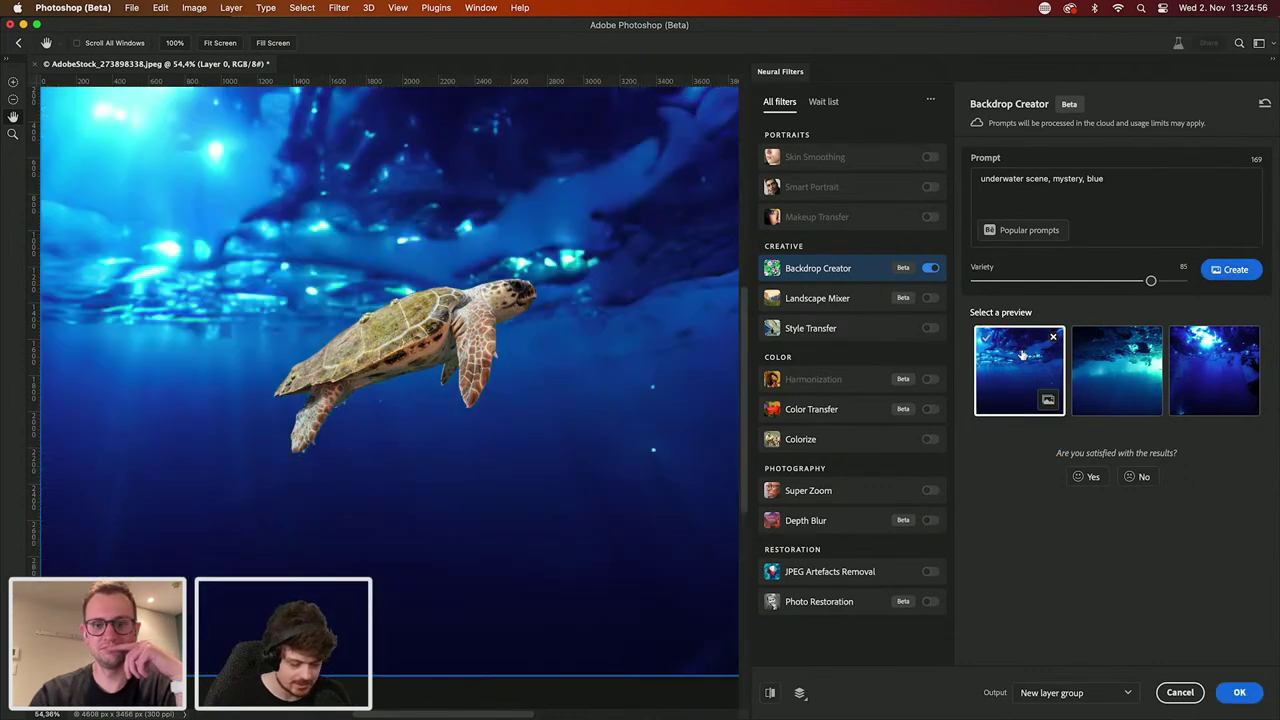
pyautogui.click(1097, 370)
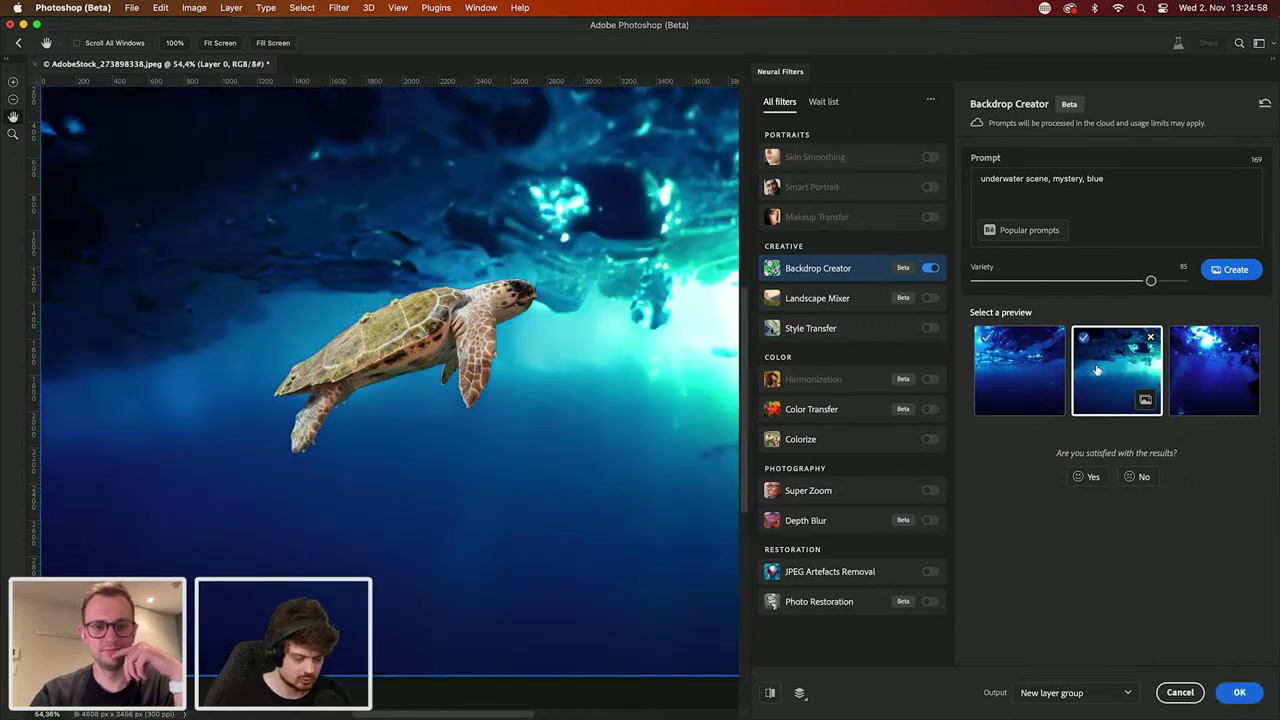
# Step: Preview the third underwater backdrop and generate new backdrops from the prompt "swirls, colourful, confetti"
pyautogui.click(1207, 376)
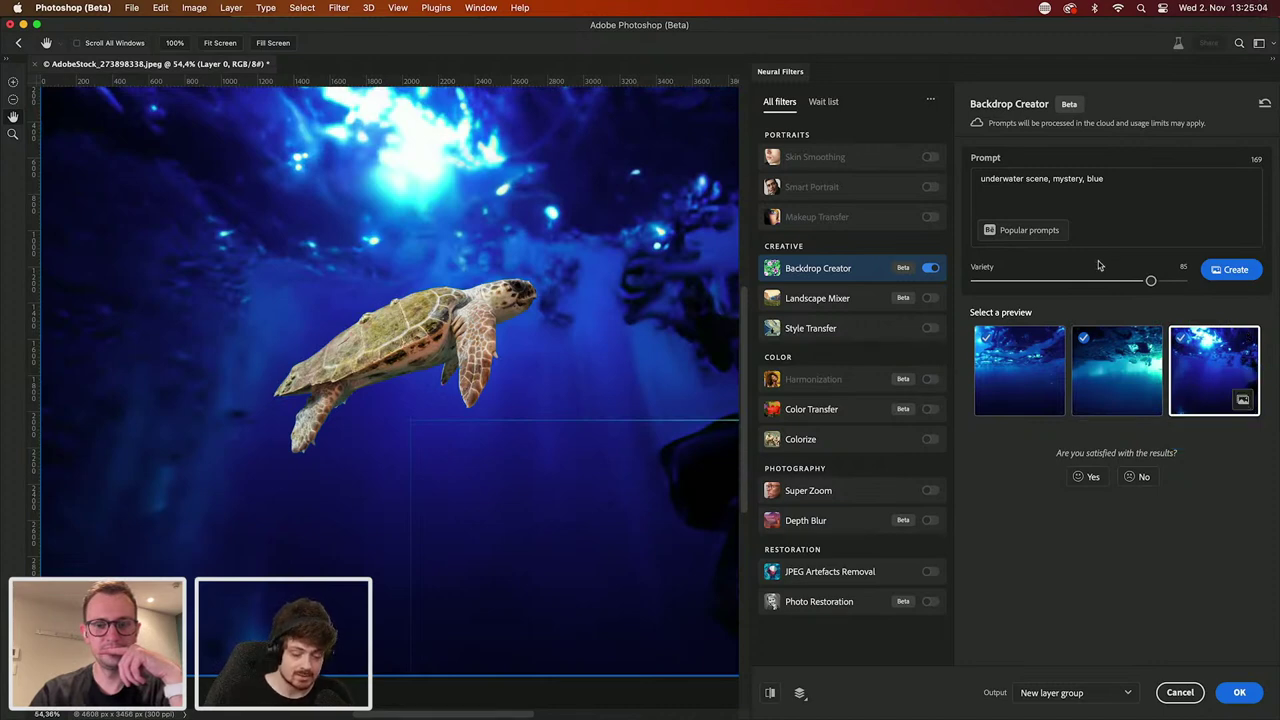
pyautogui.click(1130, 208)
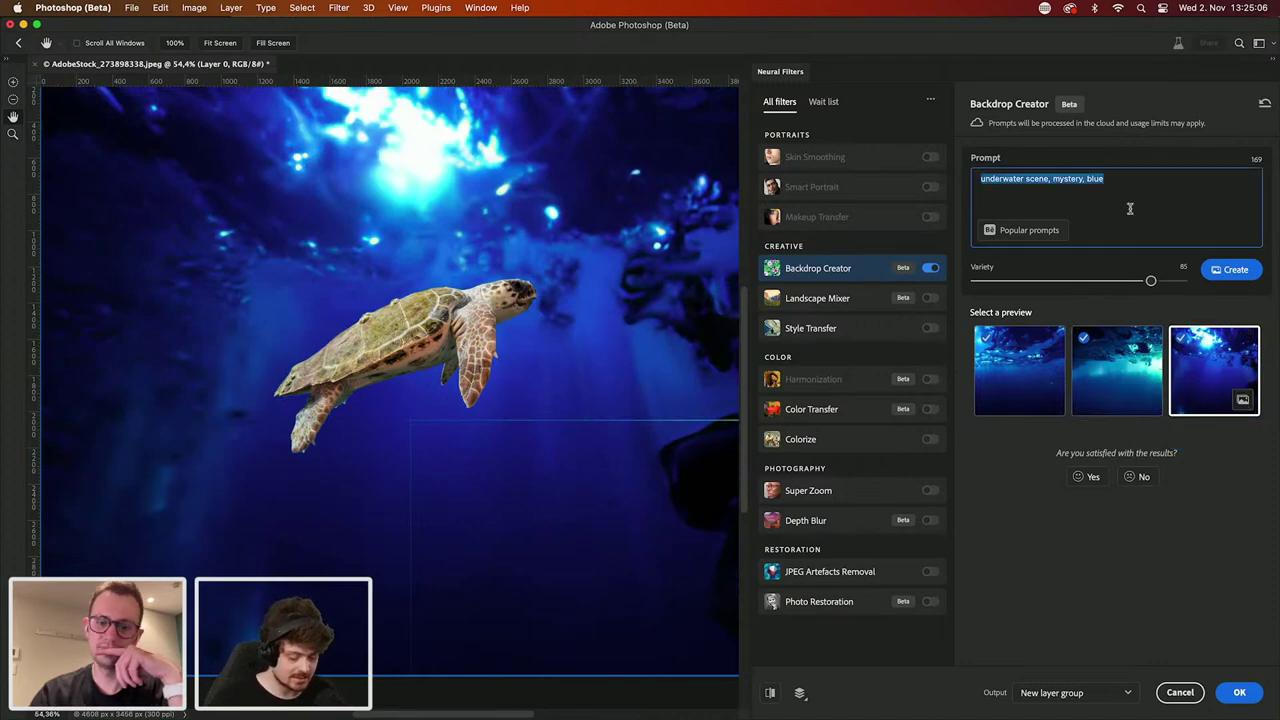
pyautogui.write('swi')
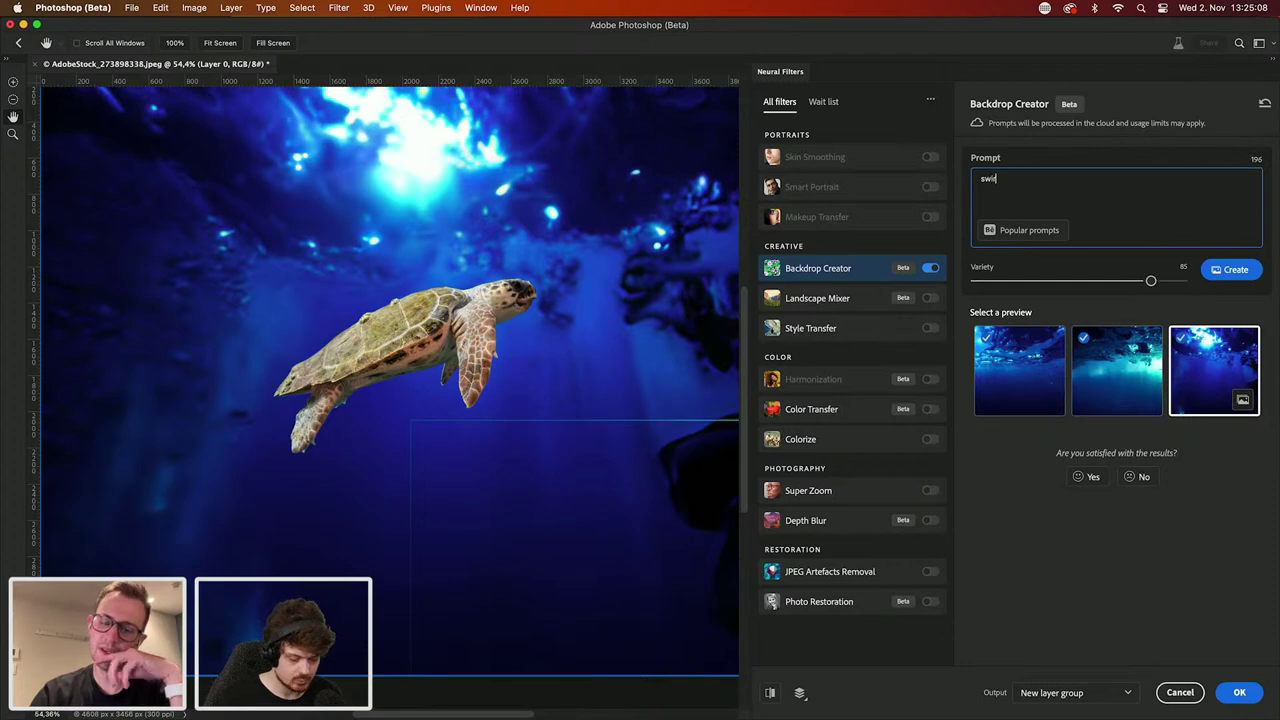
pyautogui.write('rls, colourful,')
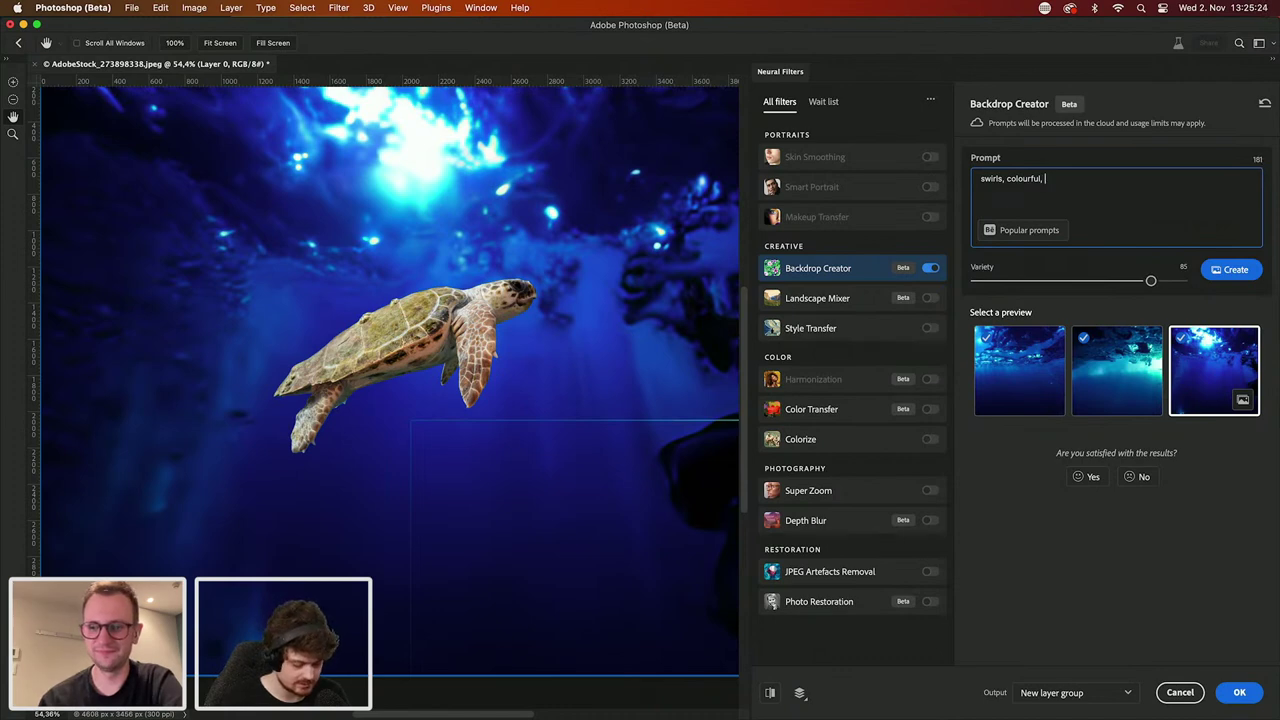
pyautogui.write('confetti')
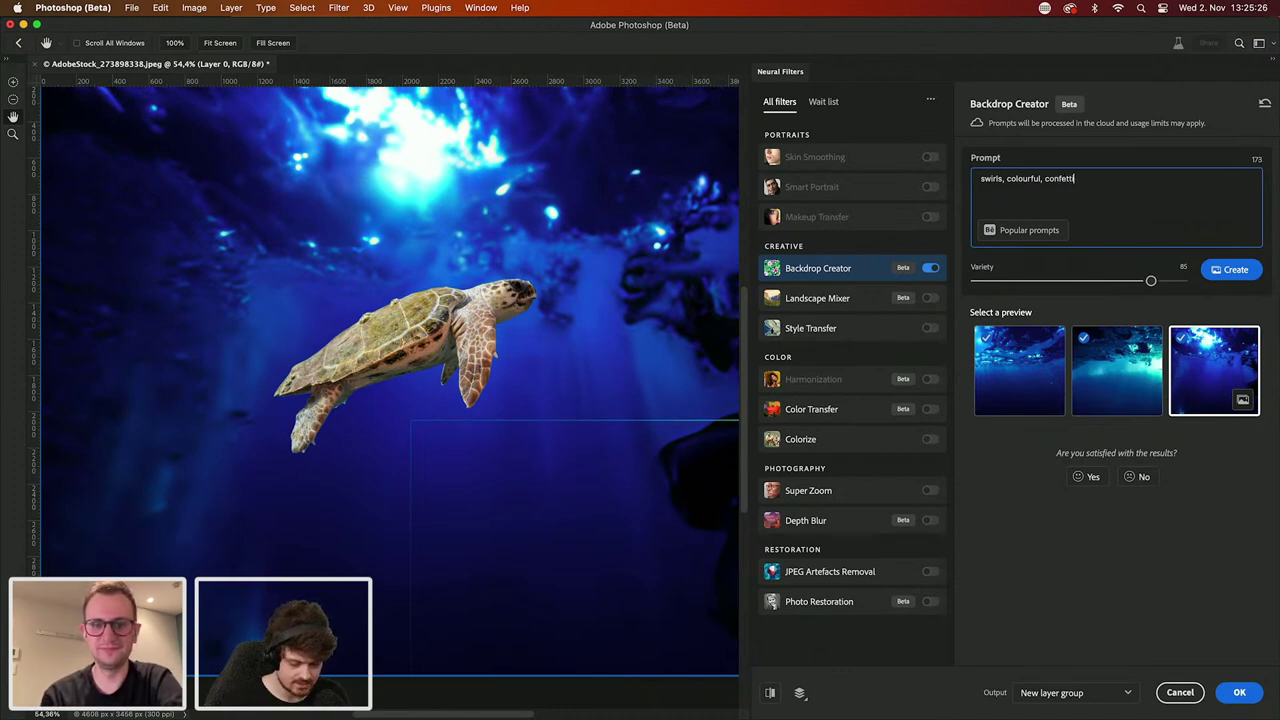
pyautogui.click(1236, 270)
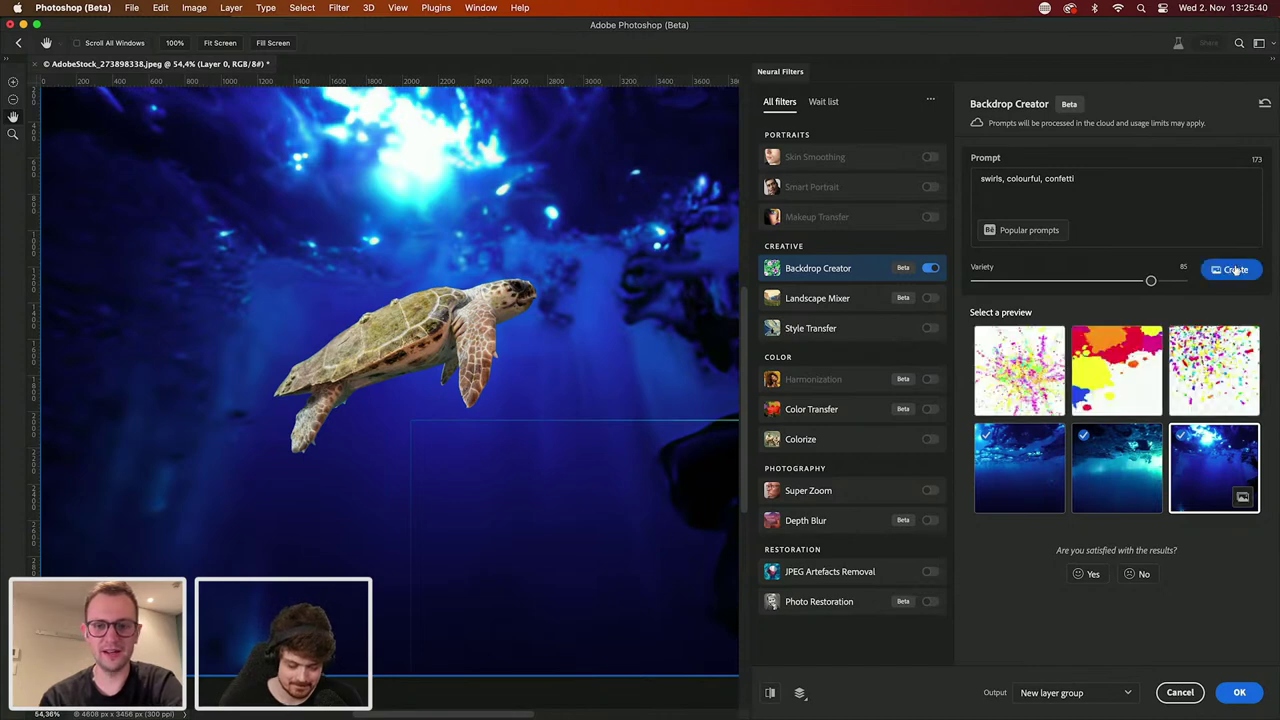
# Step: Preview each of the three generated confetti backdrops behind the turtle, keeping Variety at 85
pyautogui.click(1015, 345)
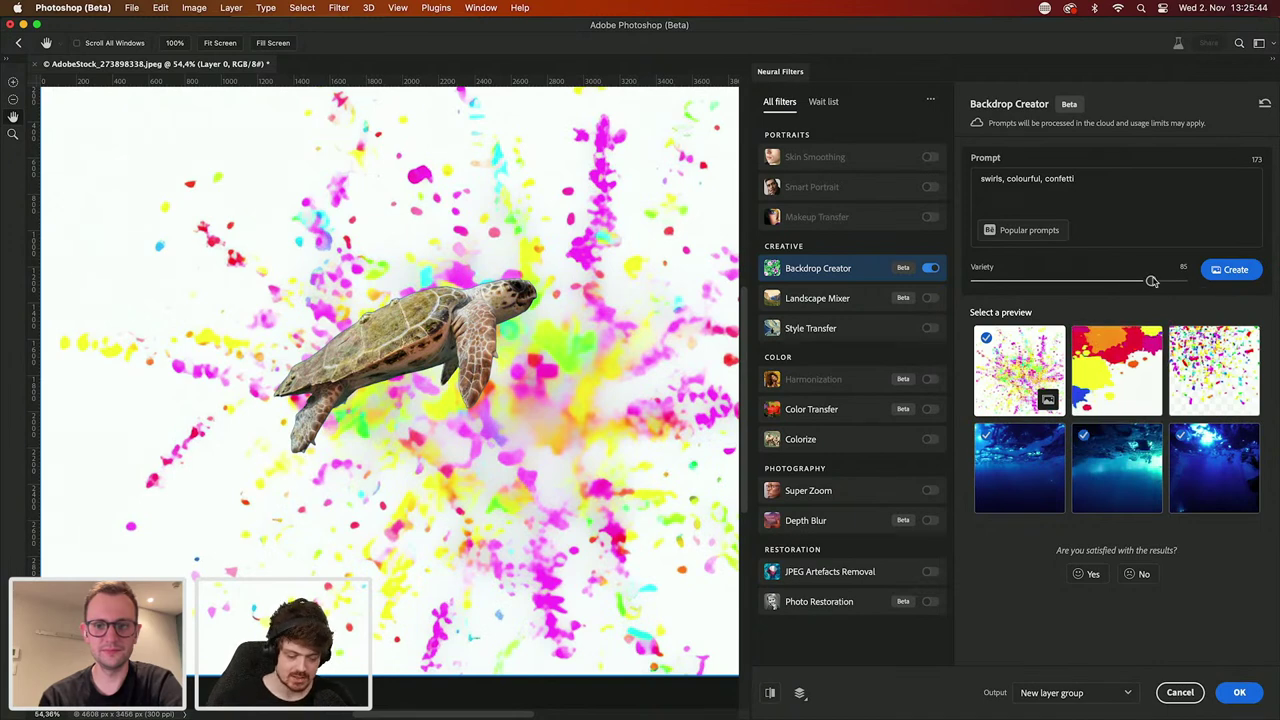
pyautogui.moveTo(1150, 281)
pyautogui.mouseDown()
pyautogui.moveTo(1031, 281)
pyautogui.moveTo(1159, 286)
pyautogui.mouseUp()
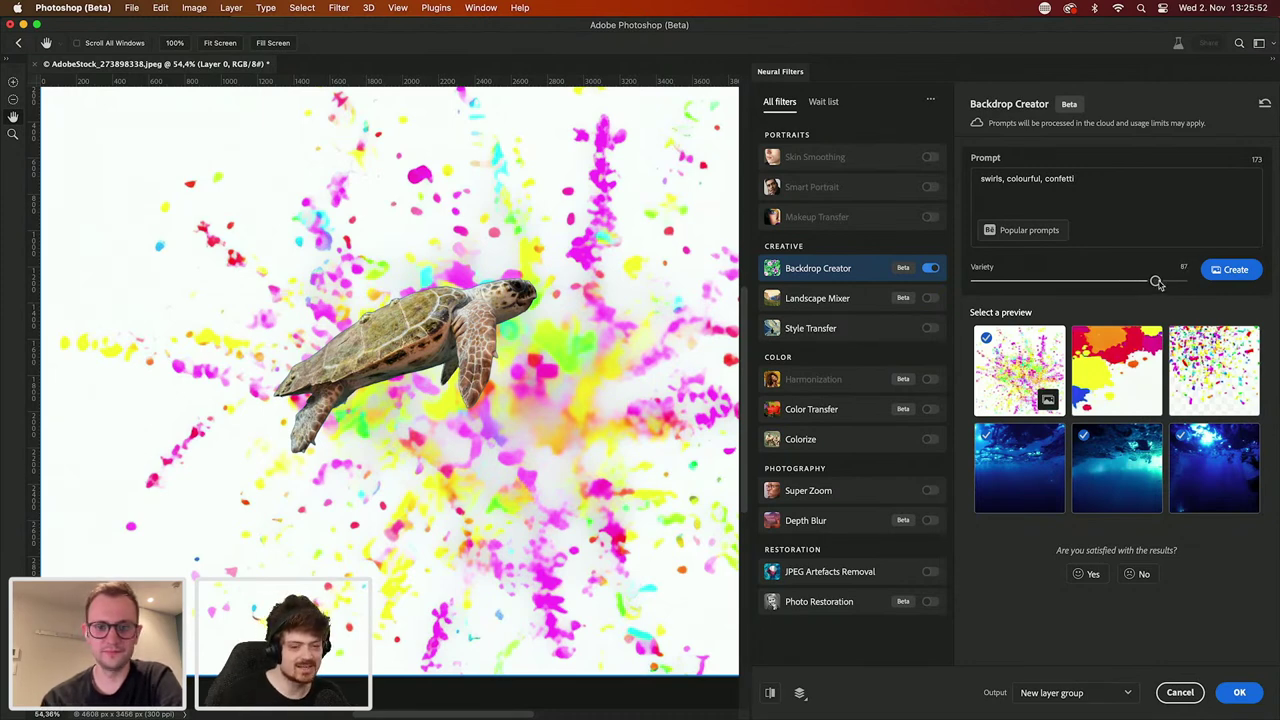
pyautogui.click(1210, 357)
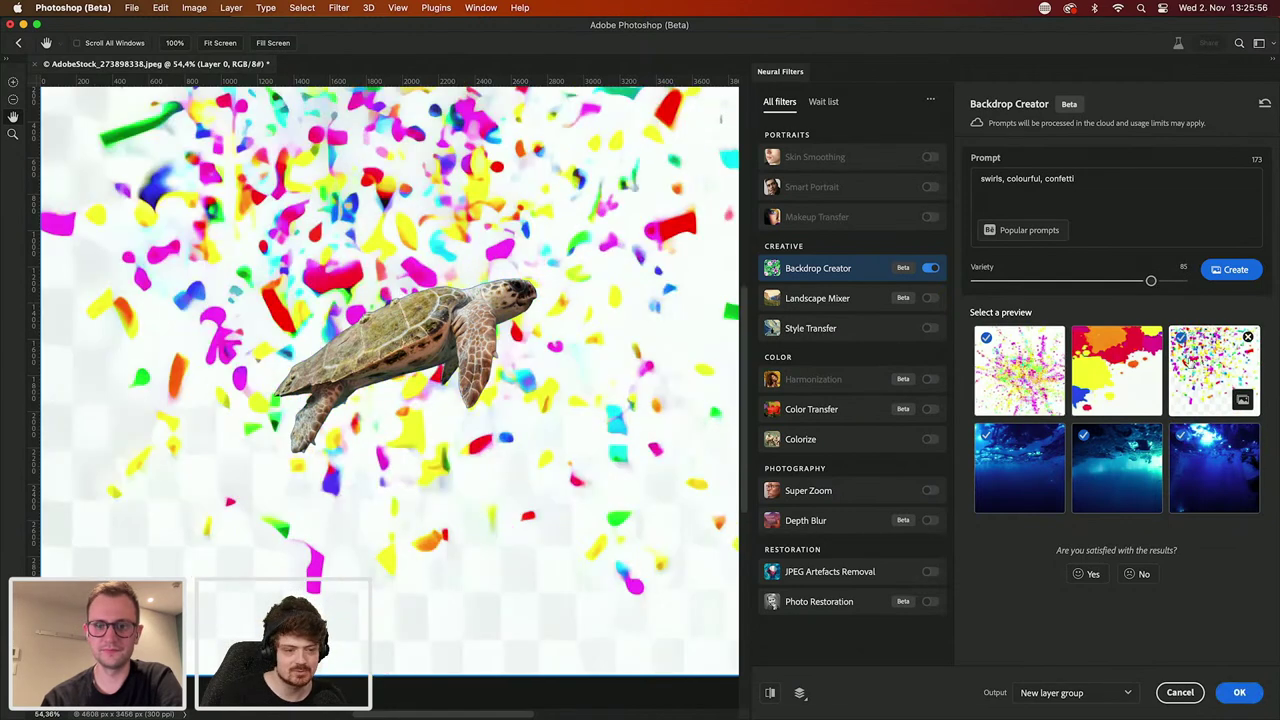
pyautogui.click(1147, 362)
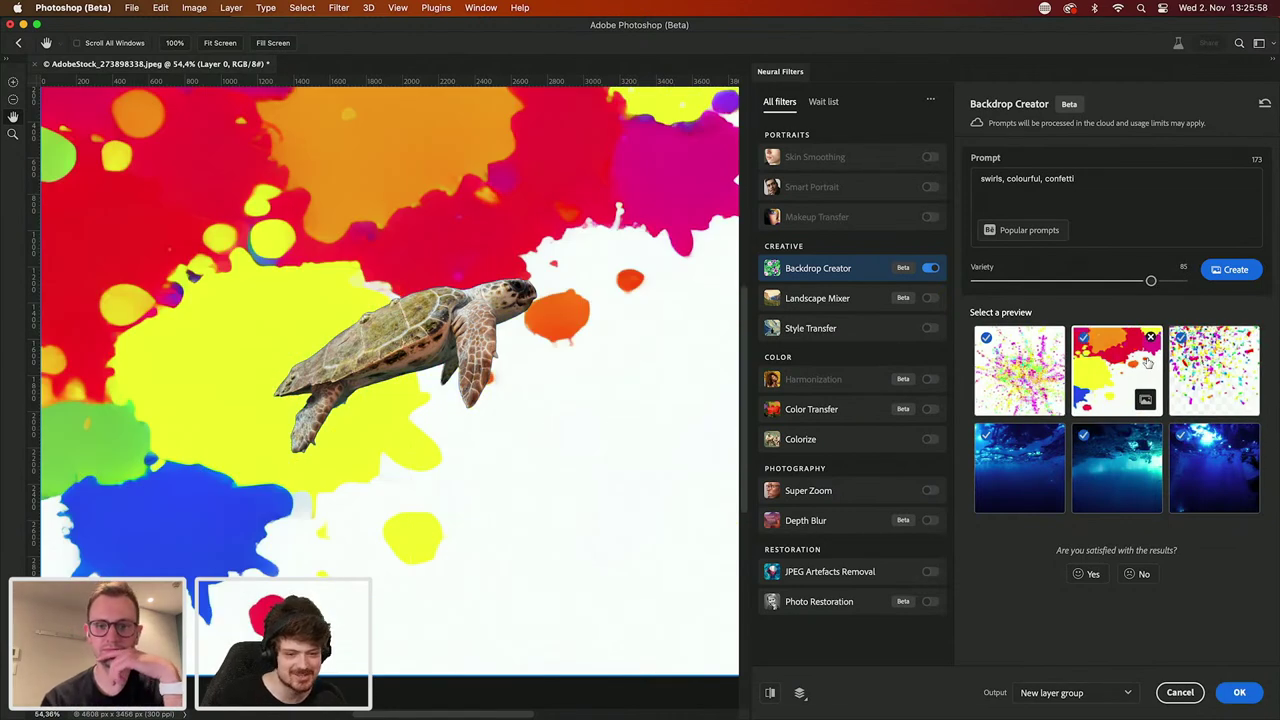
pyautogui.moveTo(1151, 280)
pyautogui.mouseDown()
pyautogui.moveTo(1167, 281)
pyautogui.moveTo(1151, 280)
pyautogui.mouseUp()
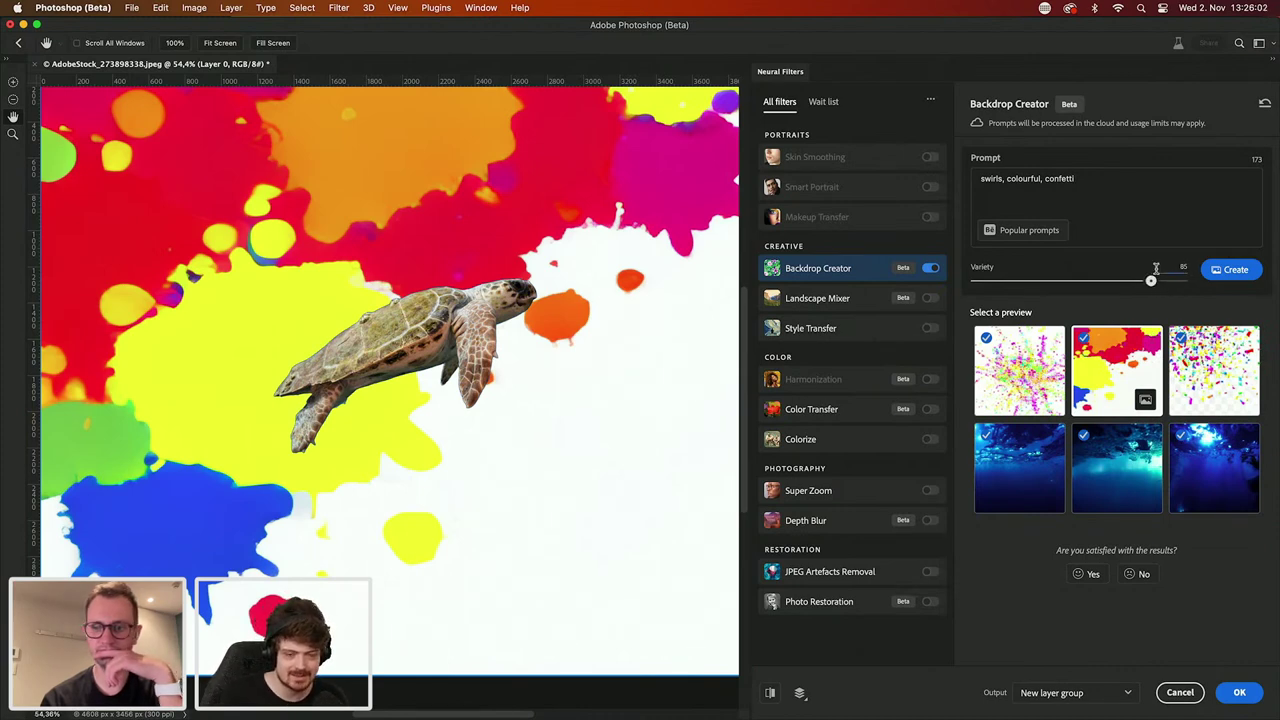
pyautogui.moveTo(1106, 383)
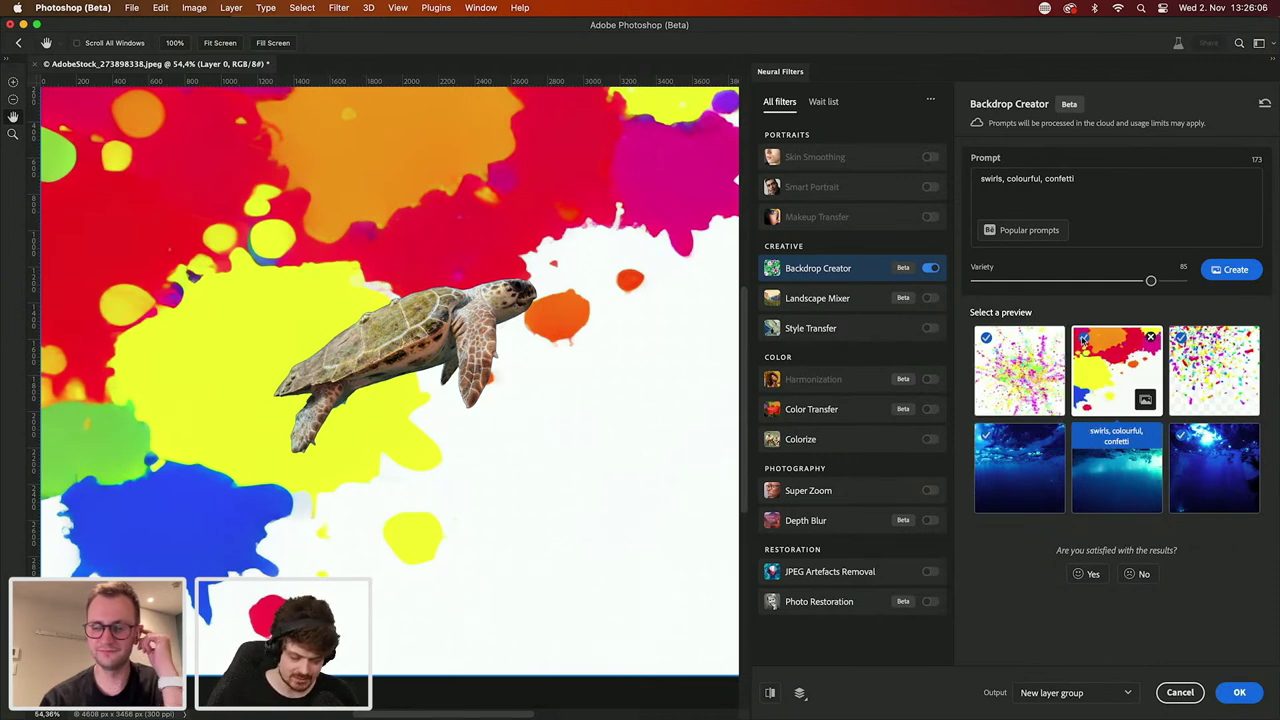
# Step: Generate variations of the first confetti backdrop and preview each of the new results behind the turtle
pyautogui.click(1046, 401)
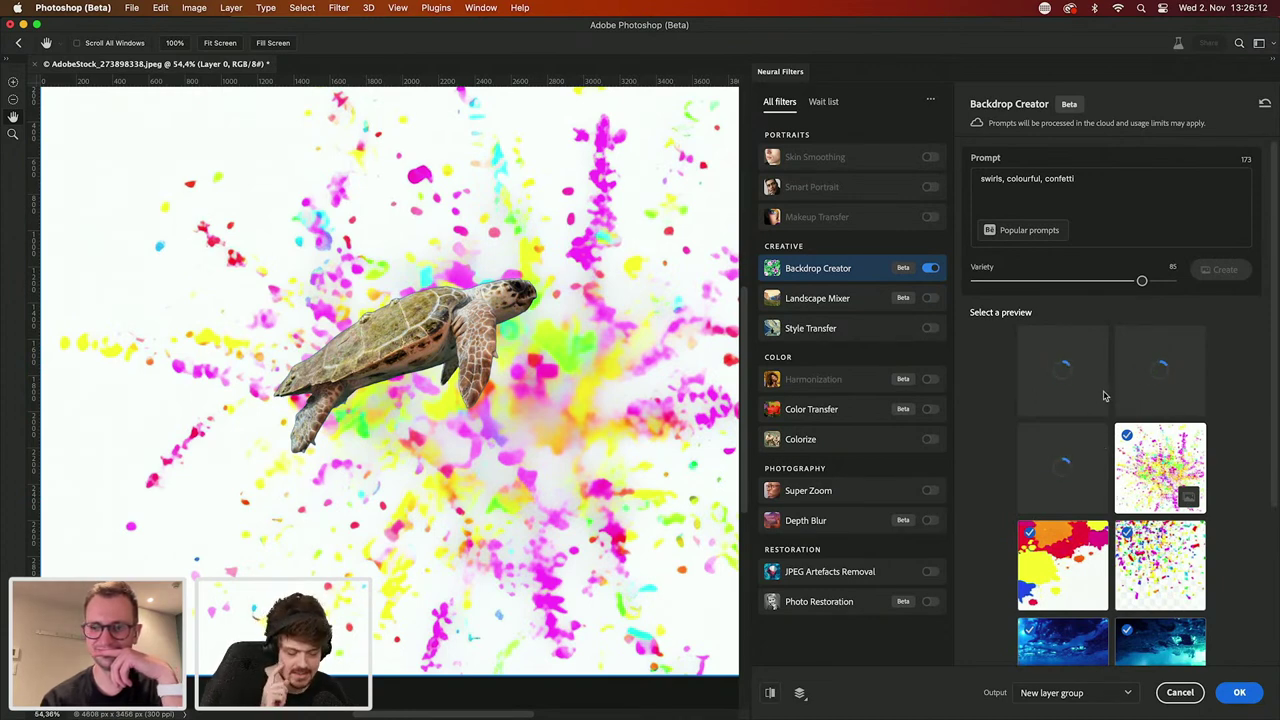
pyautogui.moveTo(1174, 546)
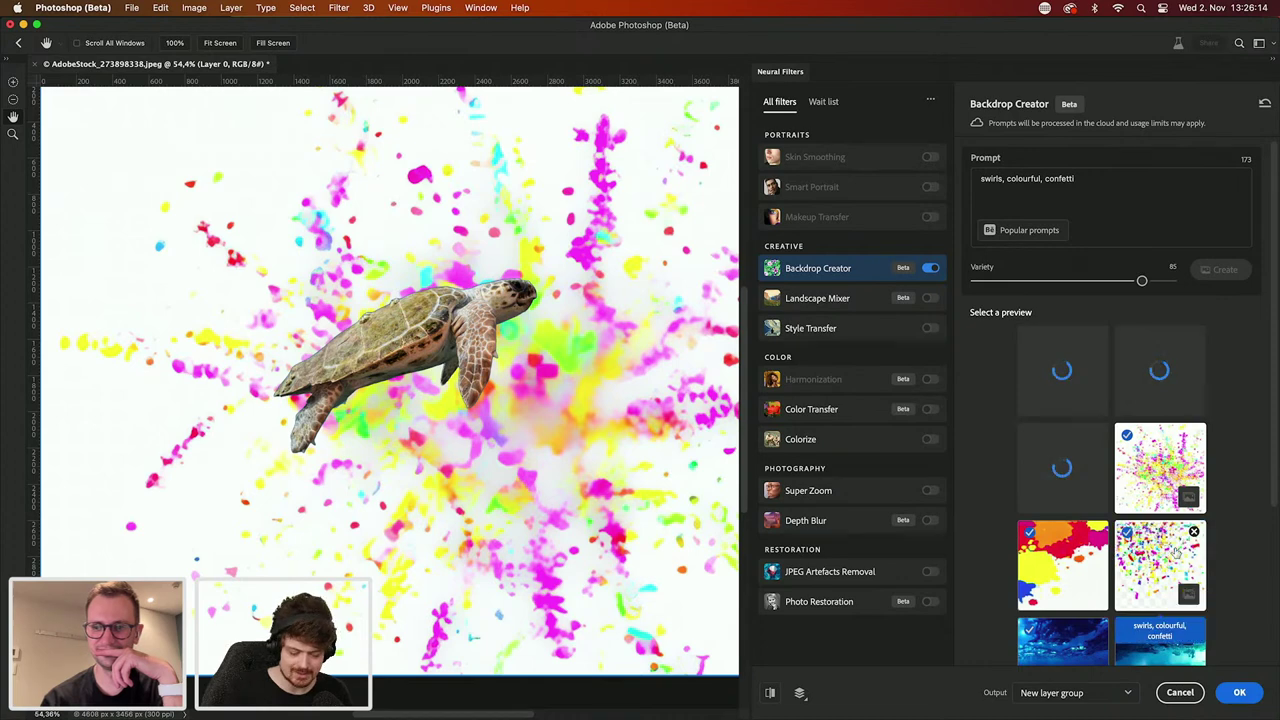
pyautogui.scroll(-3, 1110, 542)
pyautogui.moveTo(1066, 540)
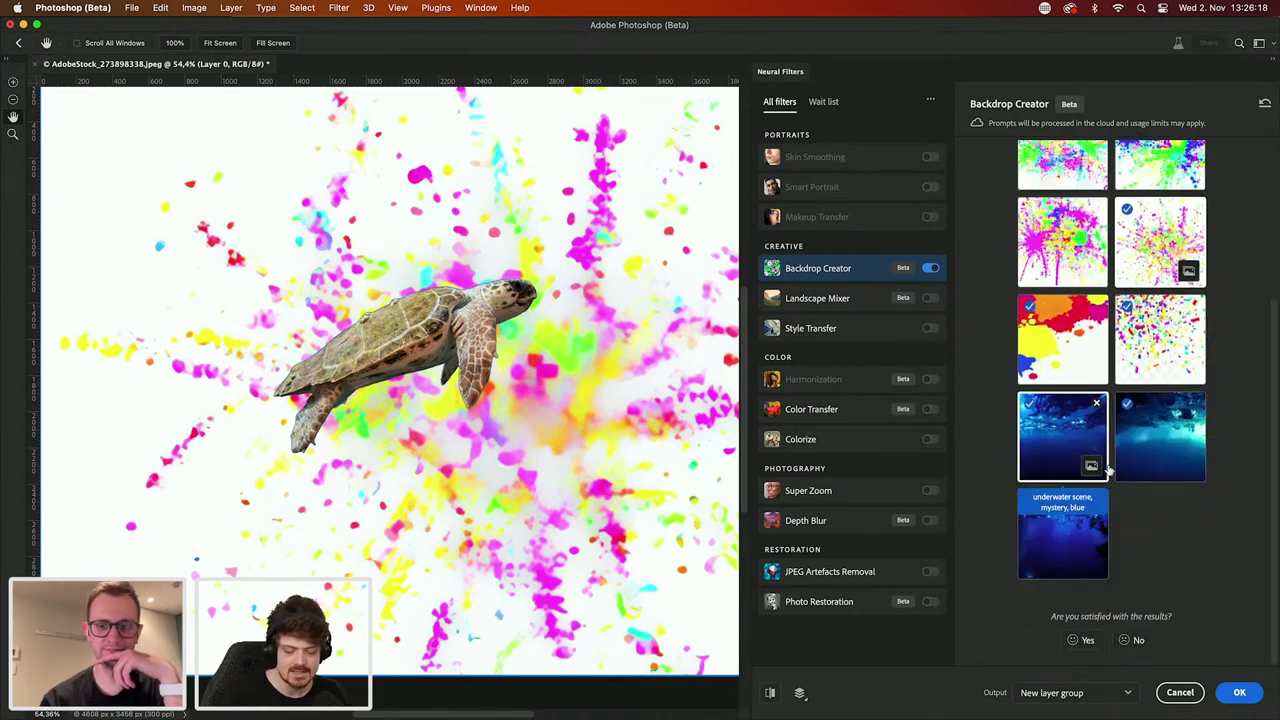
pyautogui.scroll(2, 1068, 450)
pyautogui.click(1066, 368)
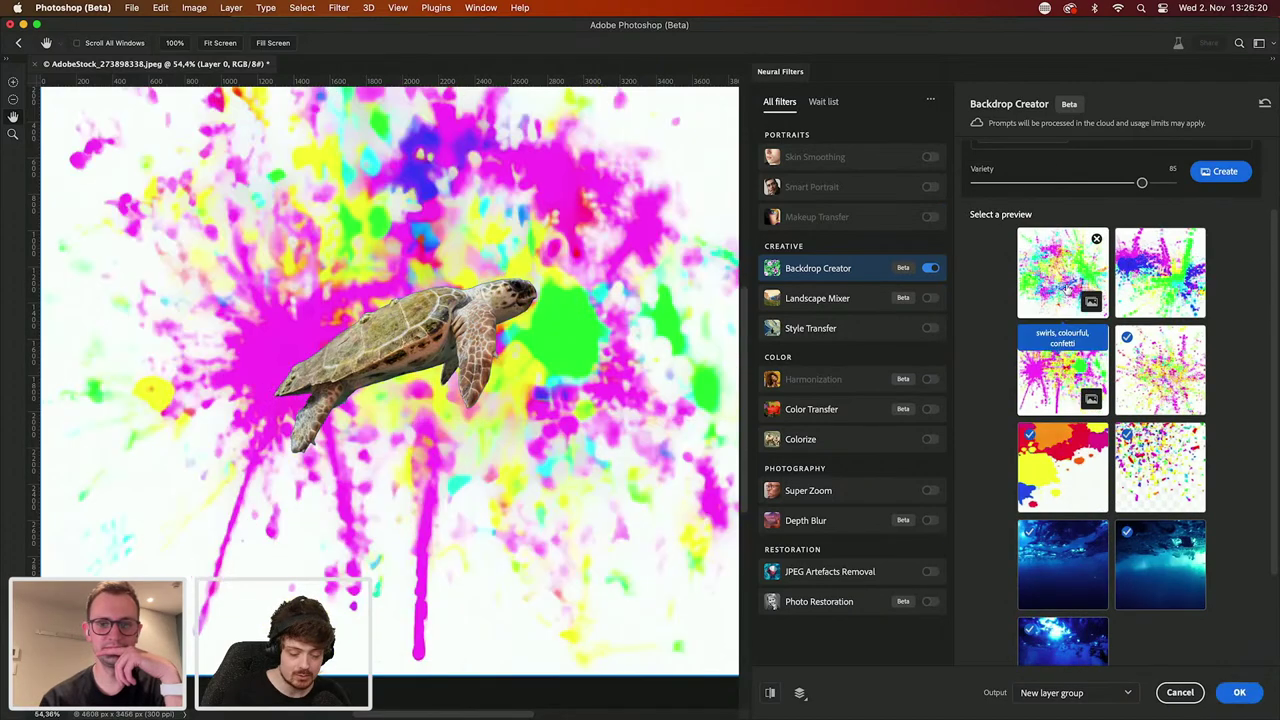
pyautogui.click(1066, 275)
pyautogui.click(1134, 290)
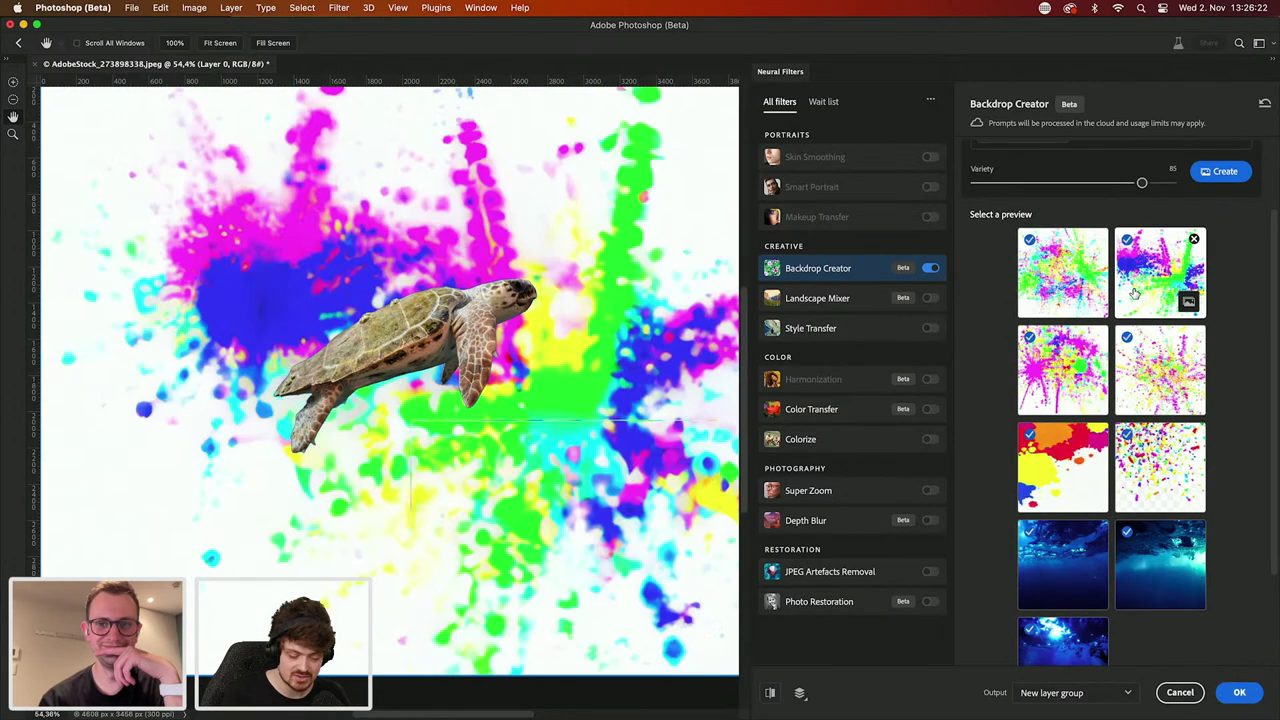
# Step: Choose the third "underwater scene, mystery, blue" backdrop and apply the filter with output to a new layer group
pyautogui.scroll(-2, 1134, 290)
pyautogui.click(1064, 540)
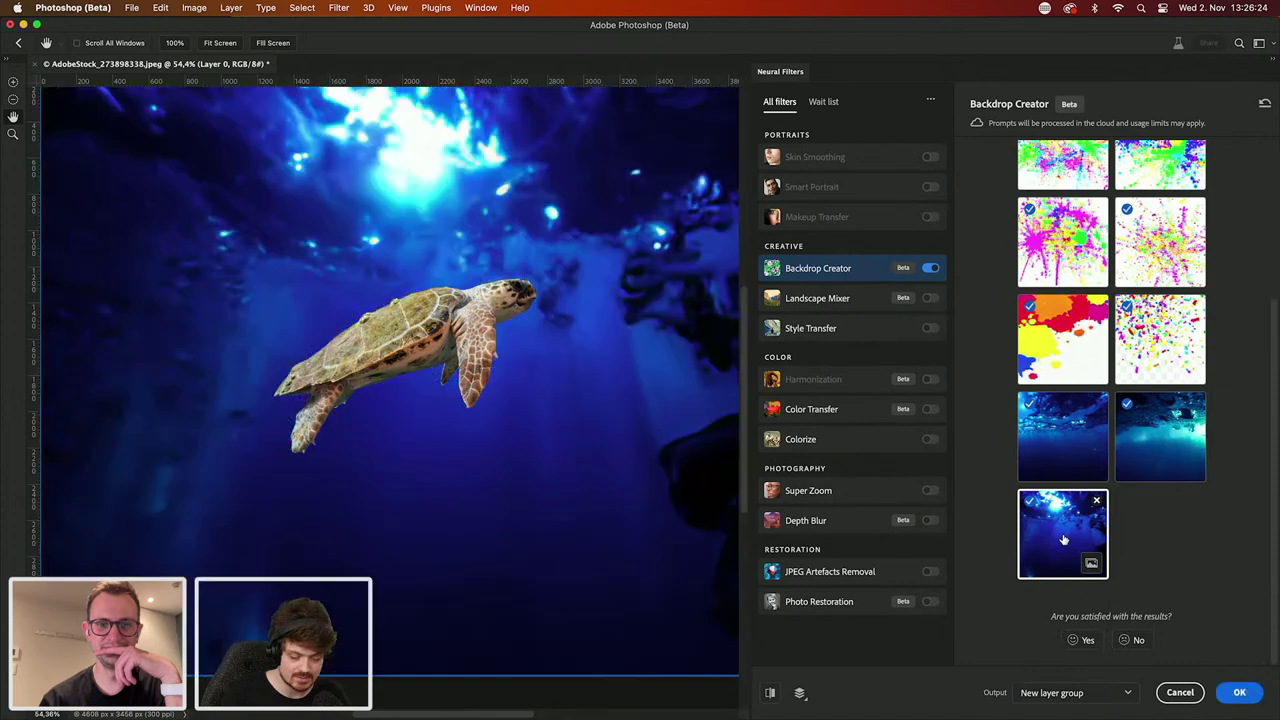
pyautogui.click(1240, 693)
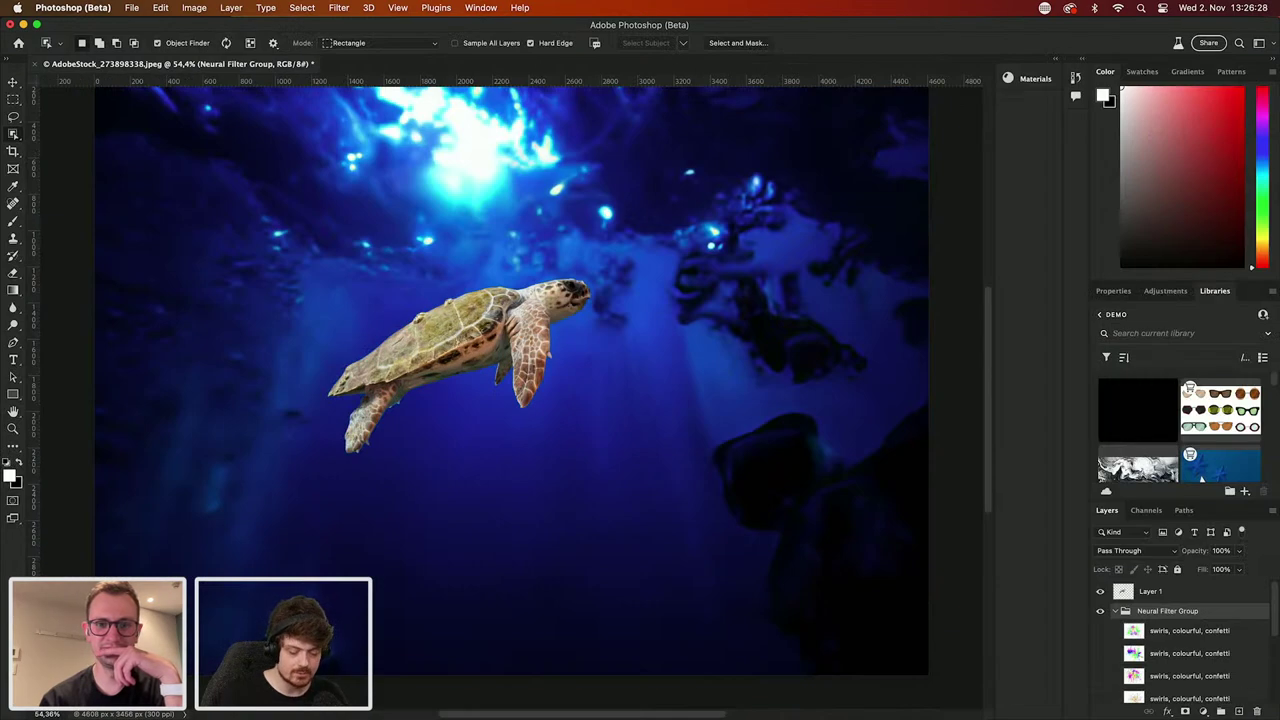
# Step: Enlarge the layer list and delete all hidden confetti and underwater layers from the Neural Filter Group
pyautogui.scroll(-2, 1178, 615)
pyautogui.scroll(-1, 1178, 615)
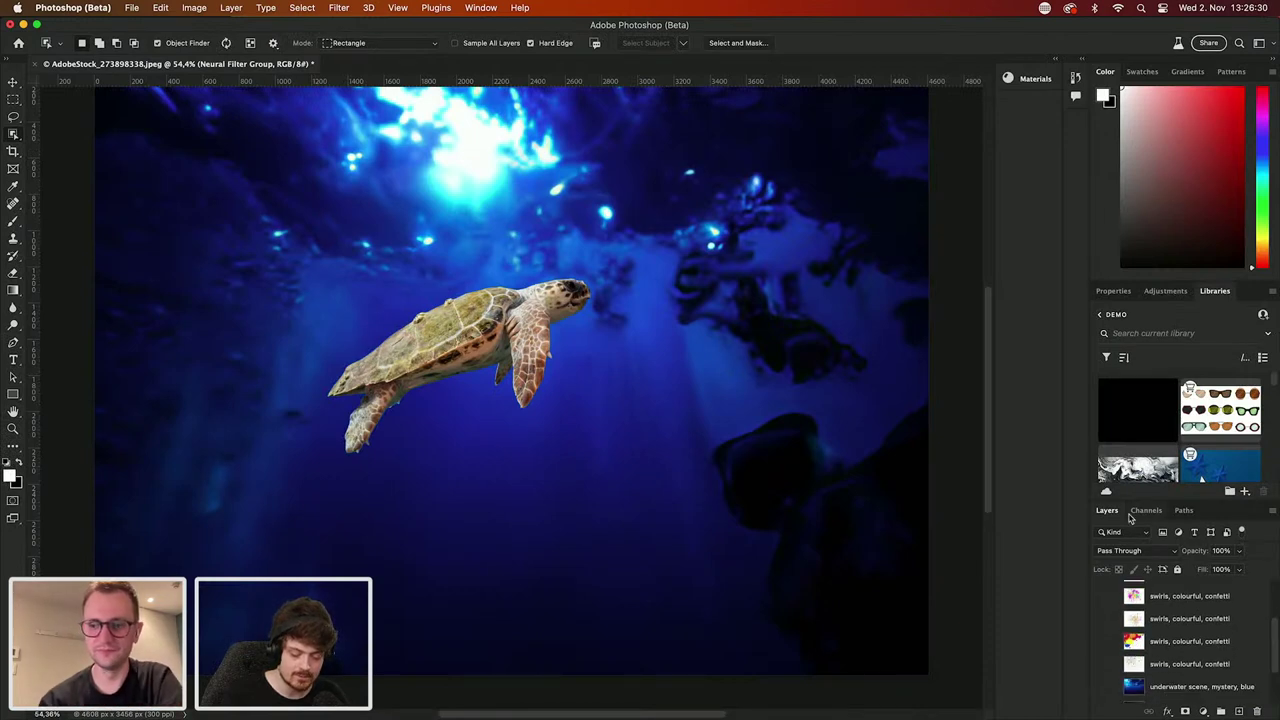
pyautogui.moveTo(1134, 500); pyautogui.dragTo(1134, 282)
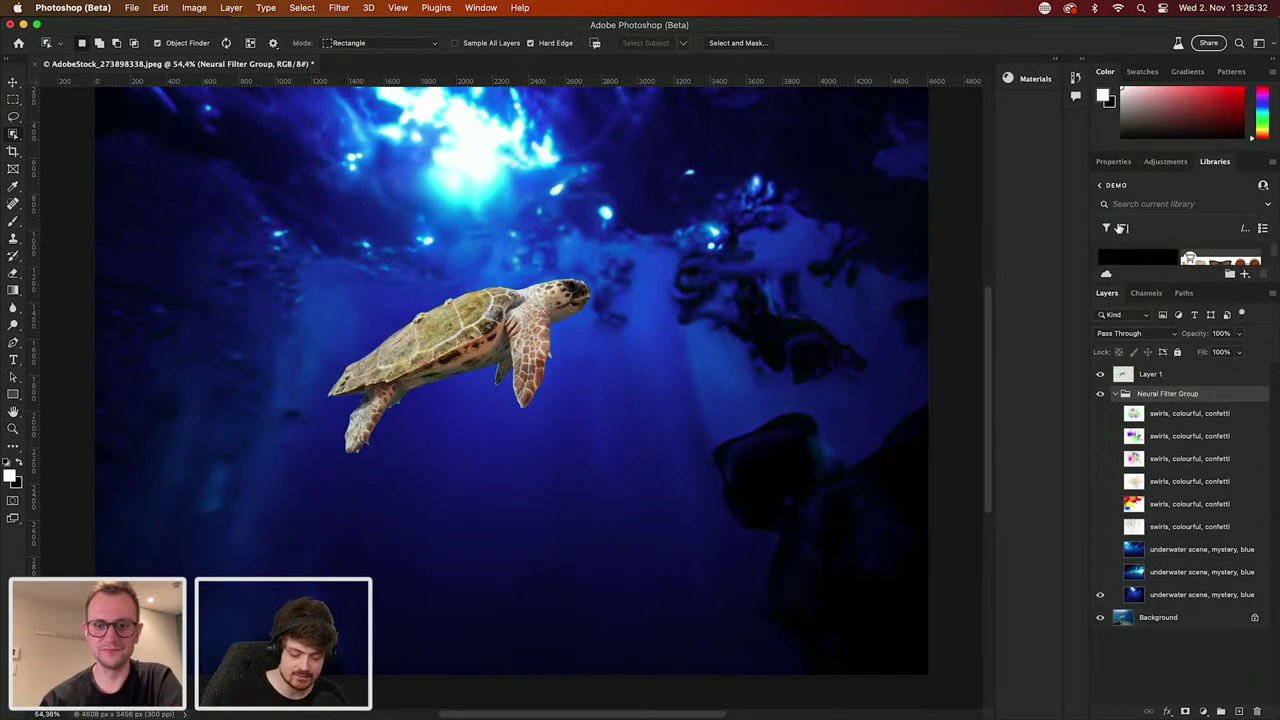
pyautogui.click(1167, 416)
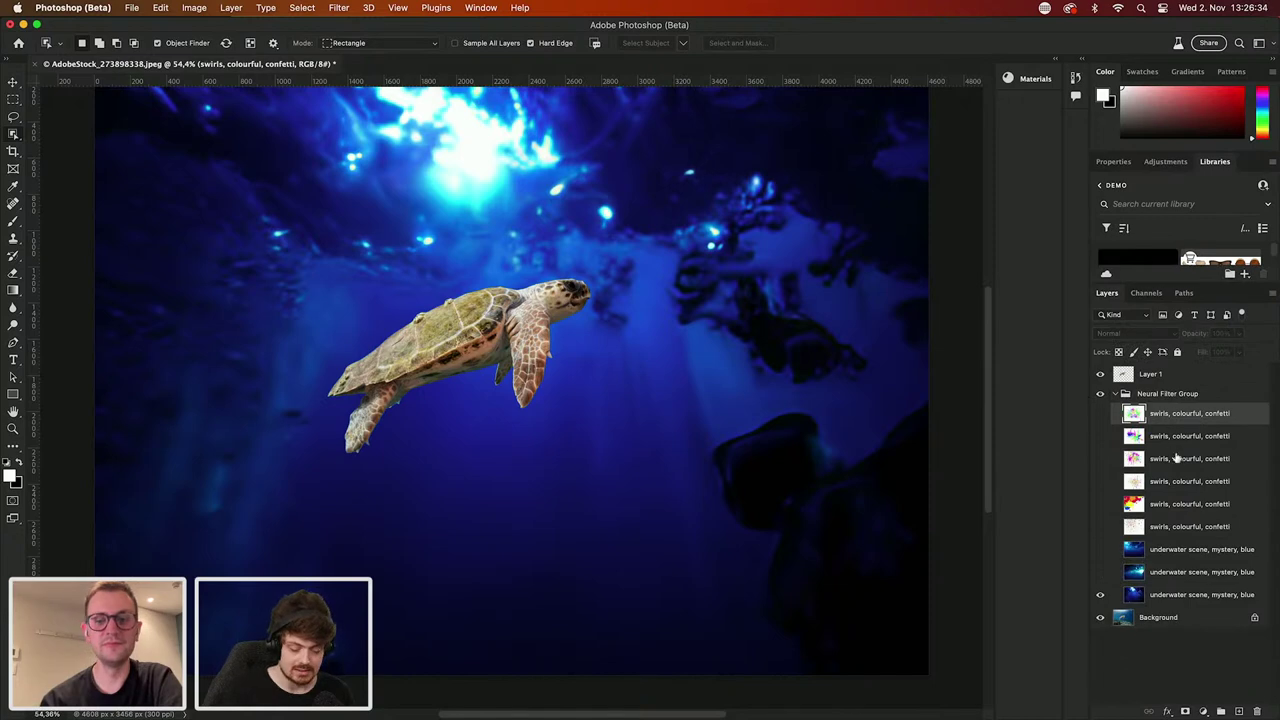
pyautogui.click(1104, 416)
pyautogui.click(1104, 416)
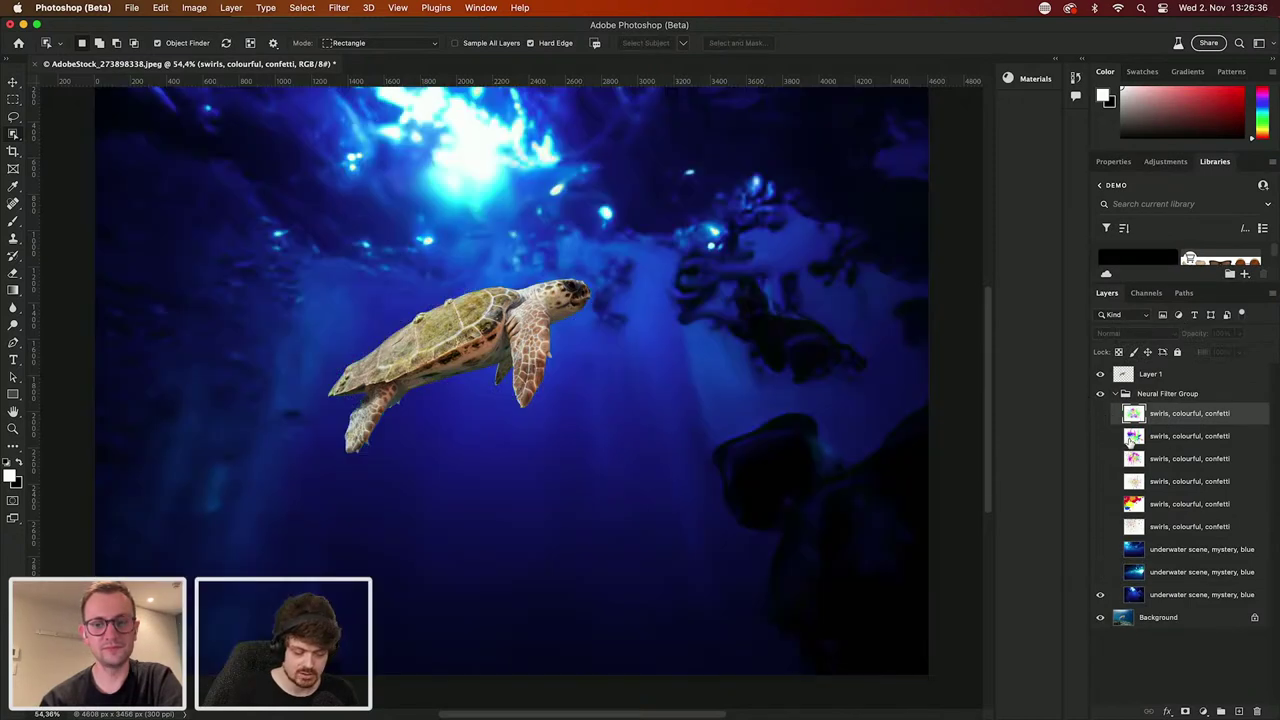
pyautogui.keyDown('shift'); pyautogui.click(1202, 572); pyautogui.keyUp('shift')
pyautogui.press('super+e')
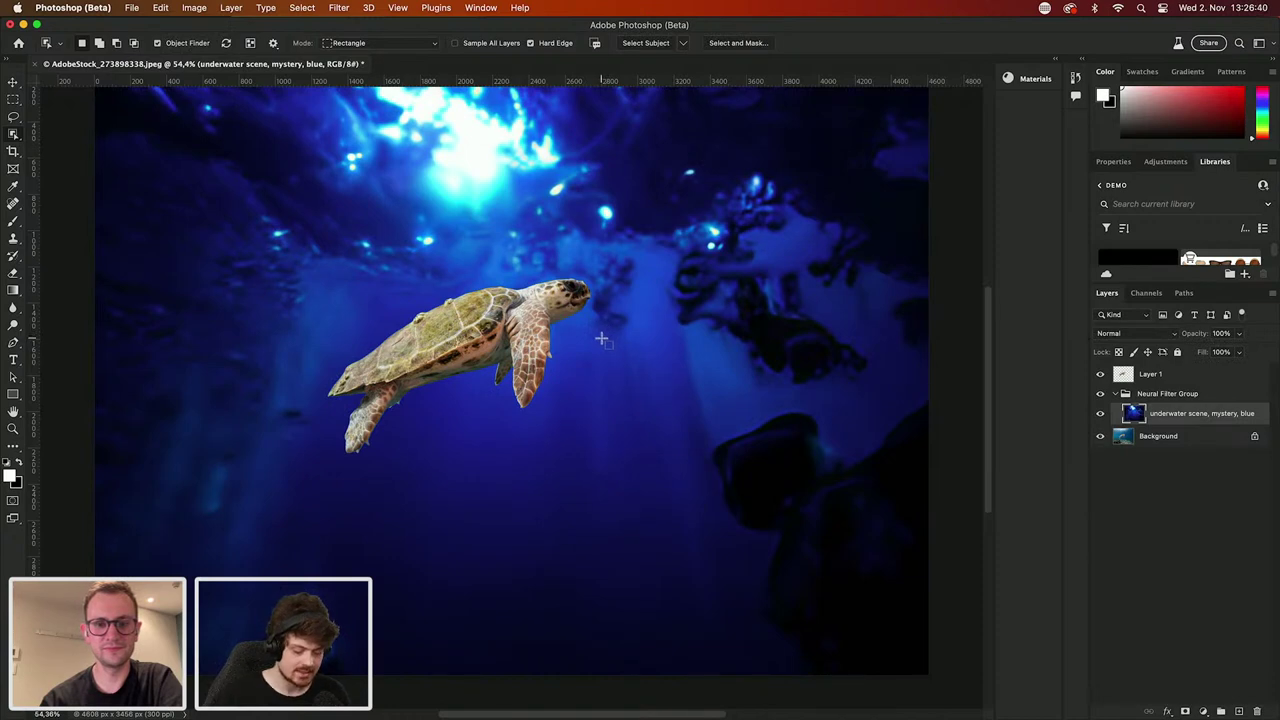
pyautogui.press('super+t')
pyautogui.press('super+0')
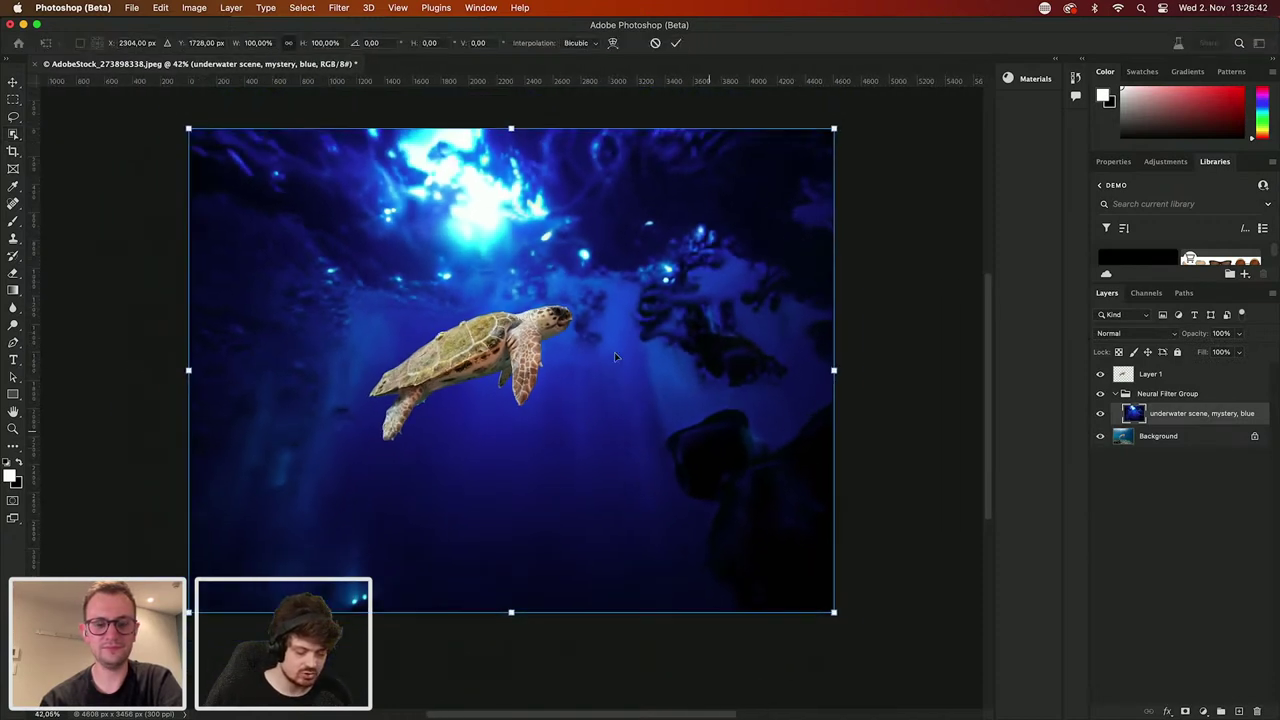
pyautogui.press('Return')
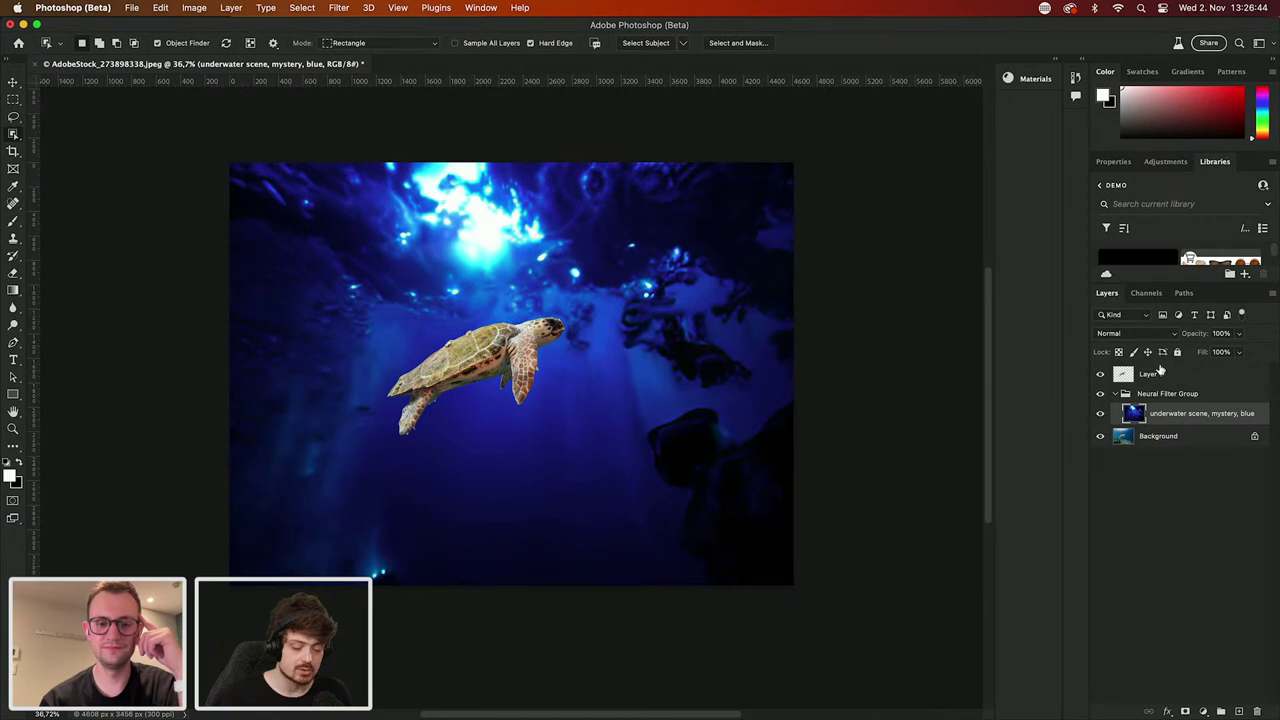
# Step: Move the underwater backdrop layer out of the Neural Filter Group and delete the empty group
pyautogui.click(1199, 383)
pyautogui.click(1200, 396)
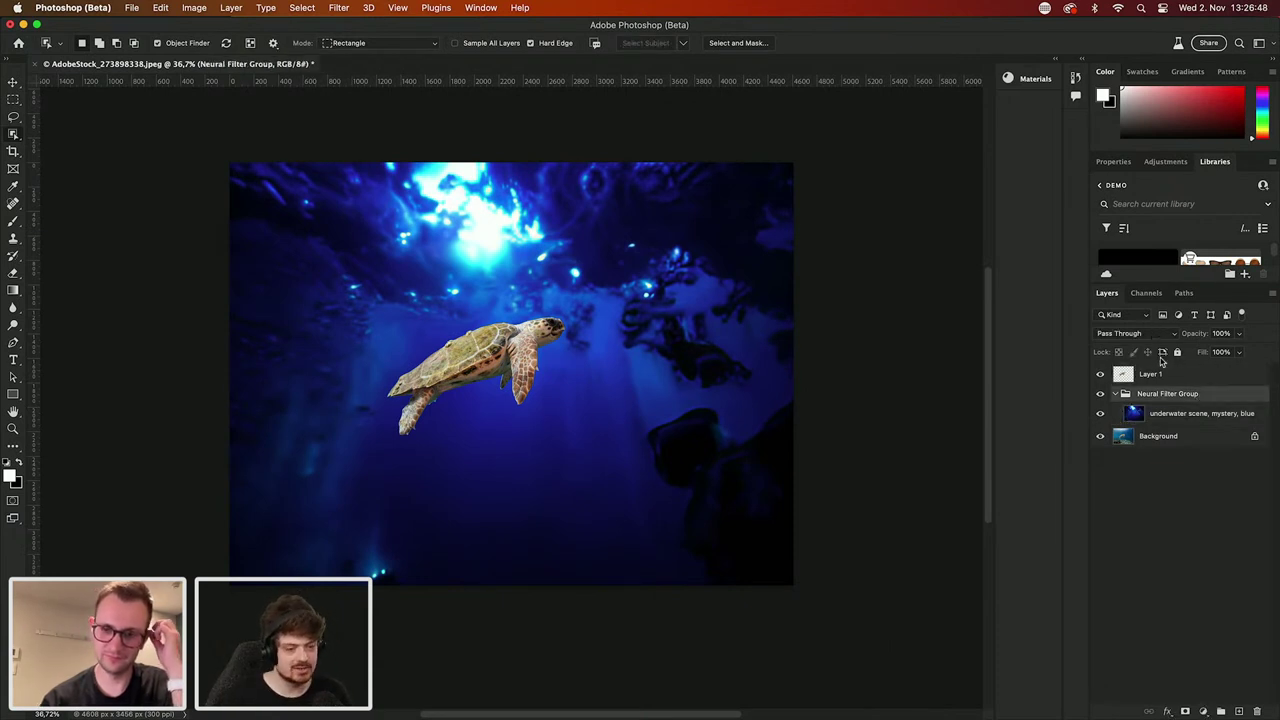
pyautogui.moveTo(1191, 413); pyautogui.dragTo(1188, 390)
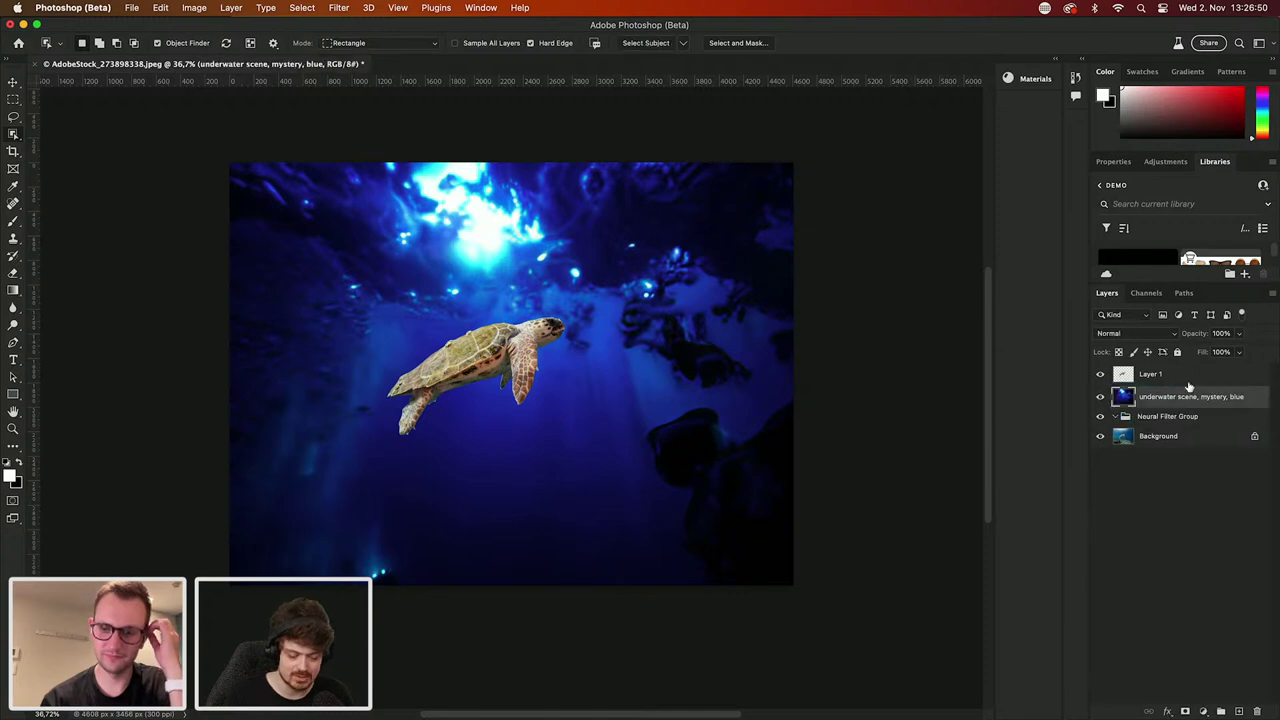
pyautogui.click(1180, 414)
pyautogui.press('Delete')
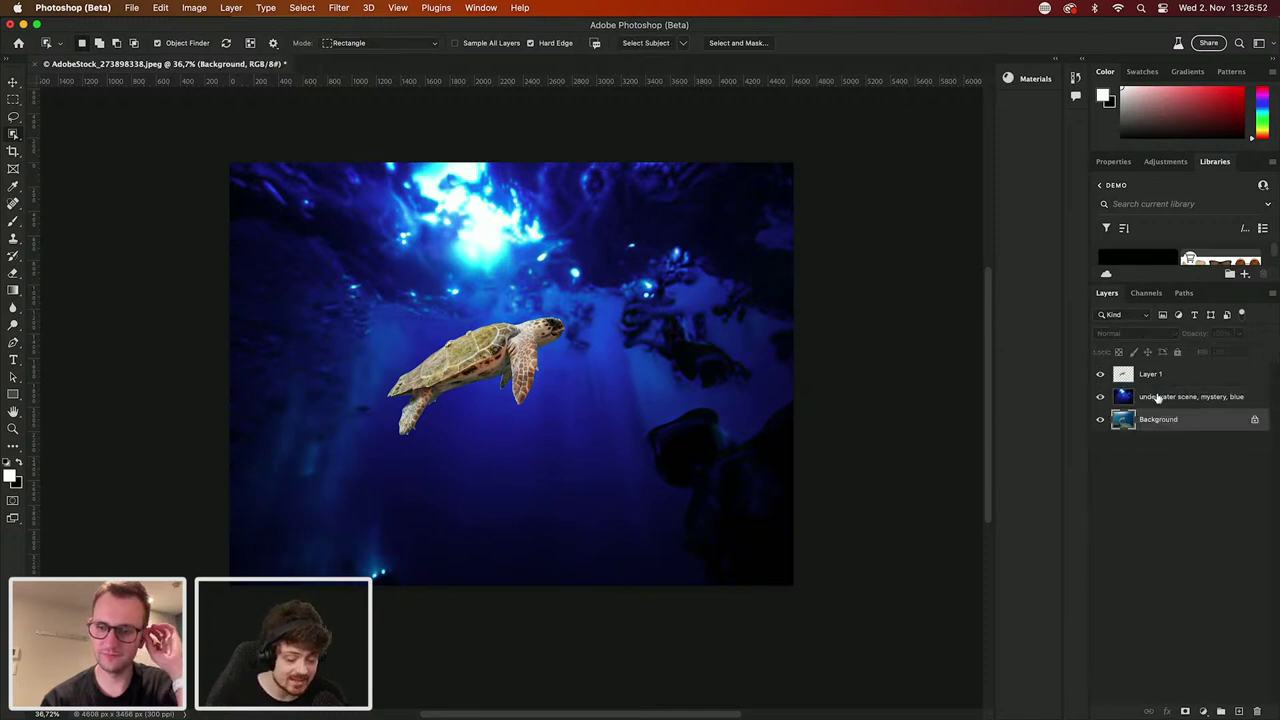
# Step: Add a mask to the underwater backdrop layer and fade its lower part into the original seabed with a white-to-black linear gradient
pyautogui.click(1157, 397)
pyautogui.click(1185, 710)
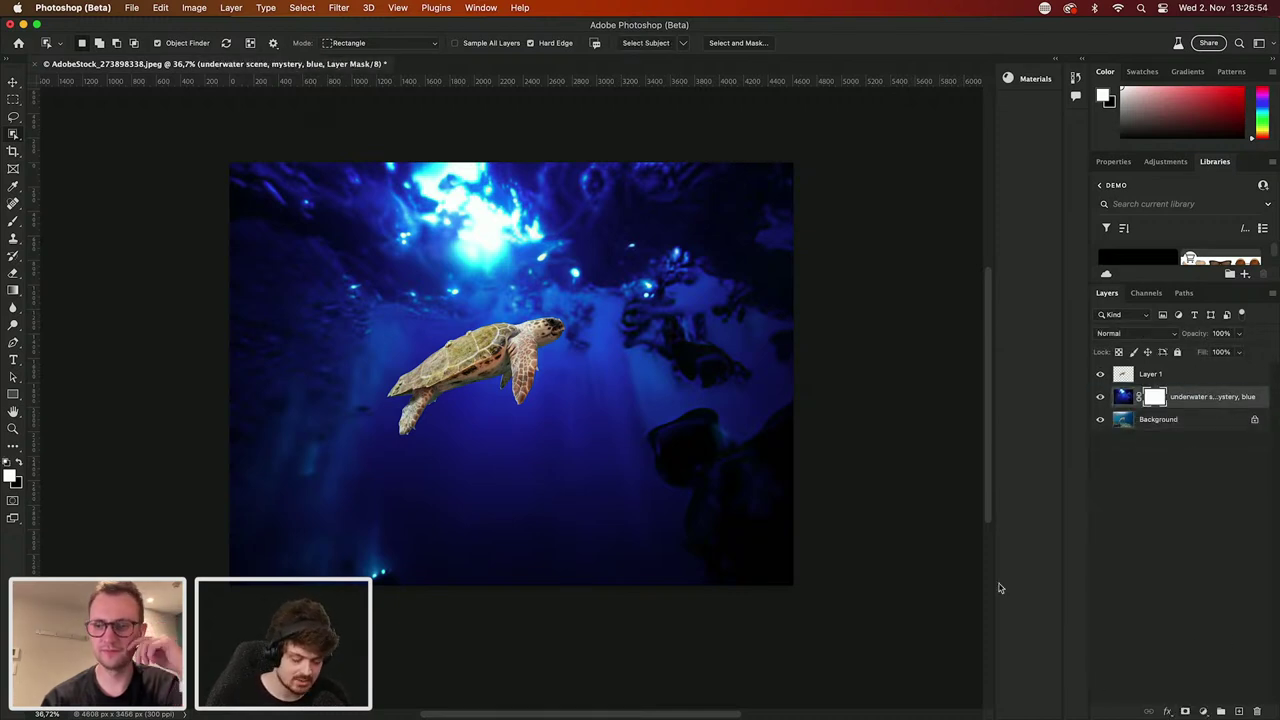
pyautogui.press('g')
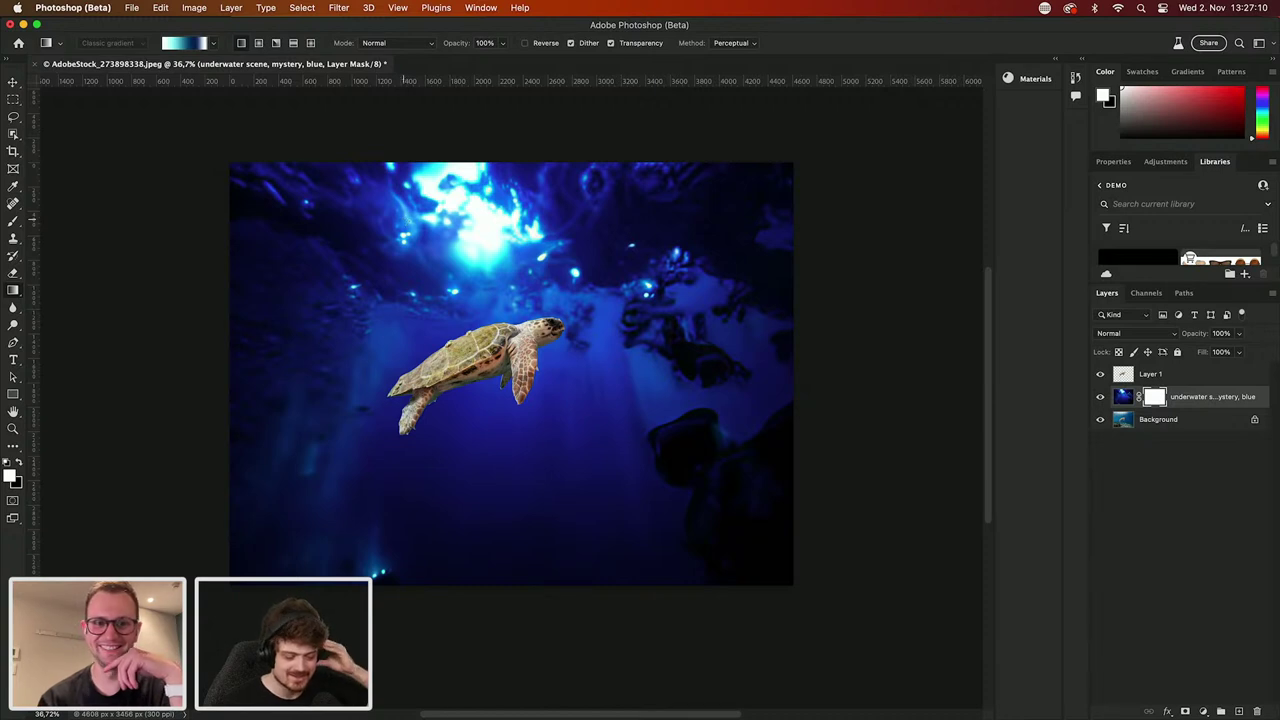
pyautogui.click(213, 43)
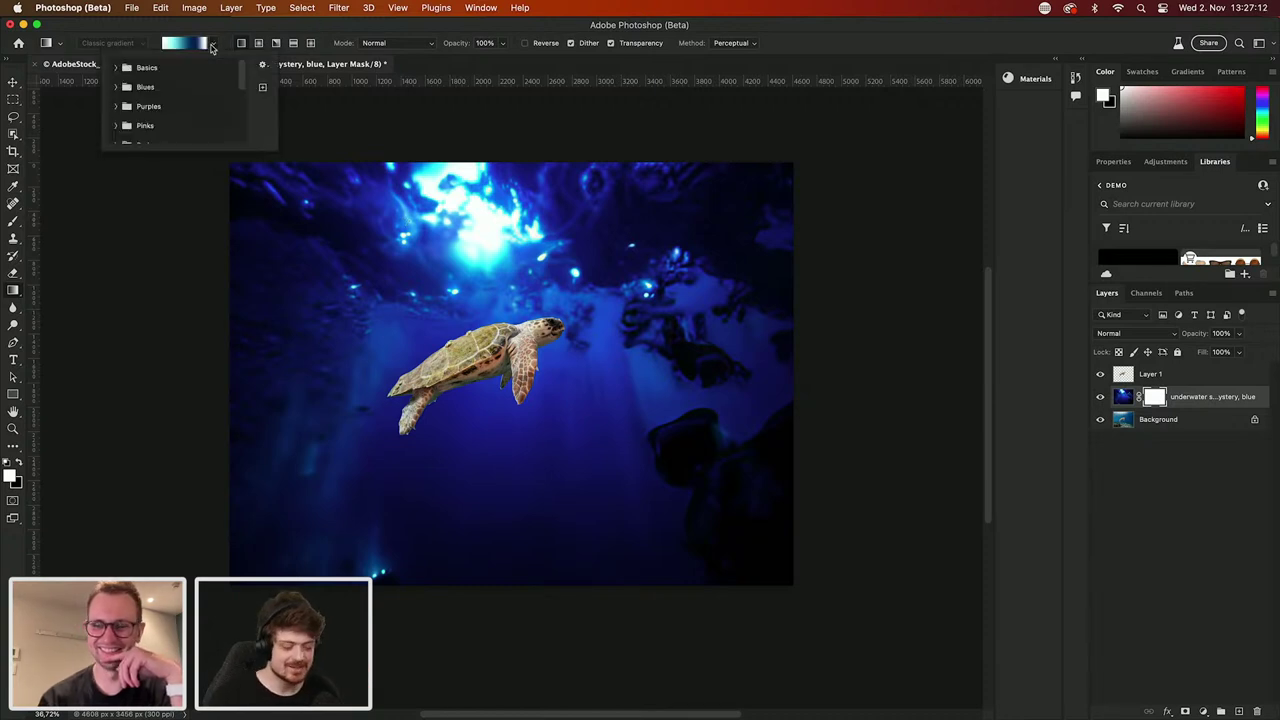
pyautogui.click(117, 67)
pyautogui.click(132, 92)
pyautogui.click(216, 32)
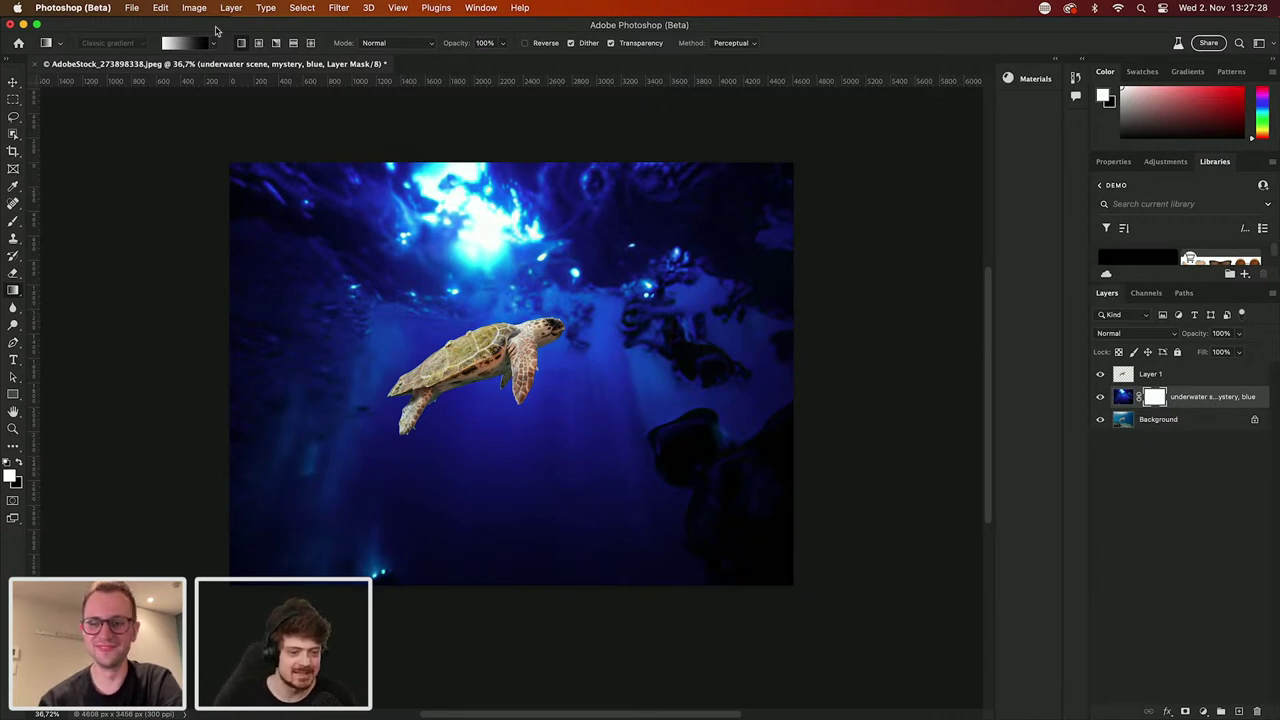
pyautogui.moveTo(500, 573)
pyautogui.mouseDown()
pyautogui.moveTo(500, 160)
pyautogui.moveTo(498, 590)
pyautogui.mouseUp()
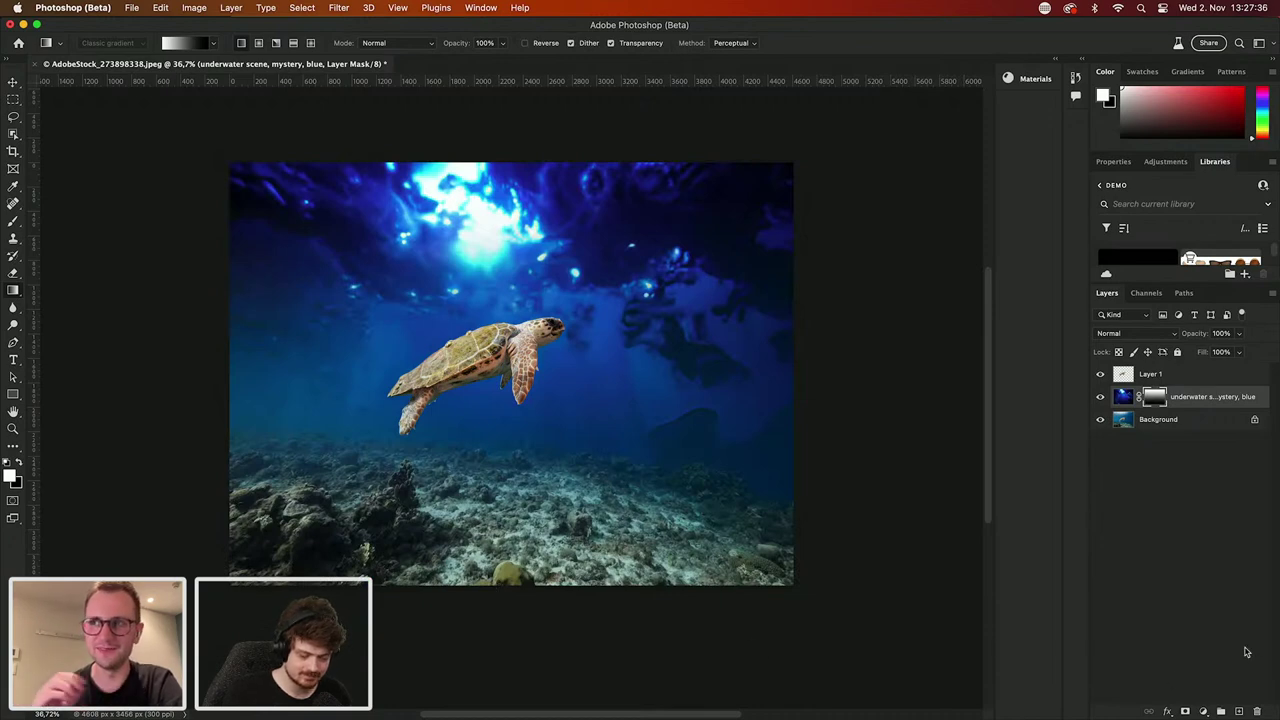
pyautogui.press('super+2')
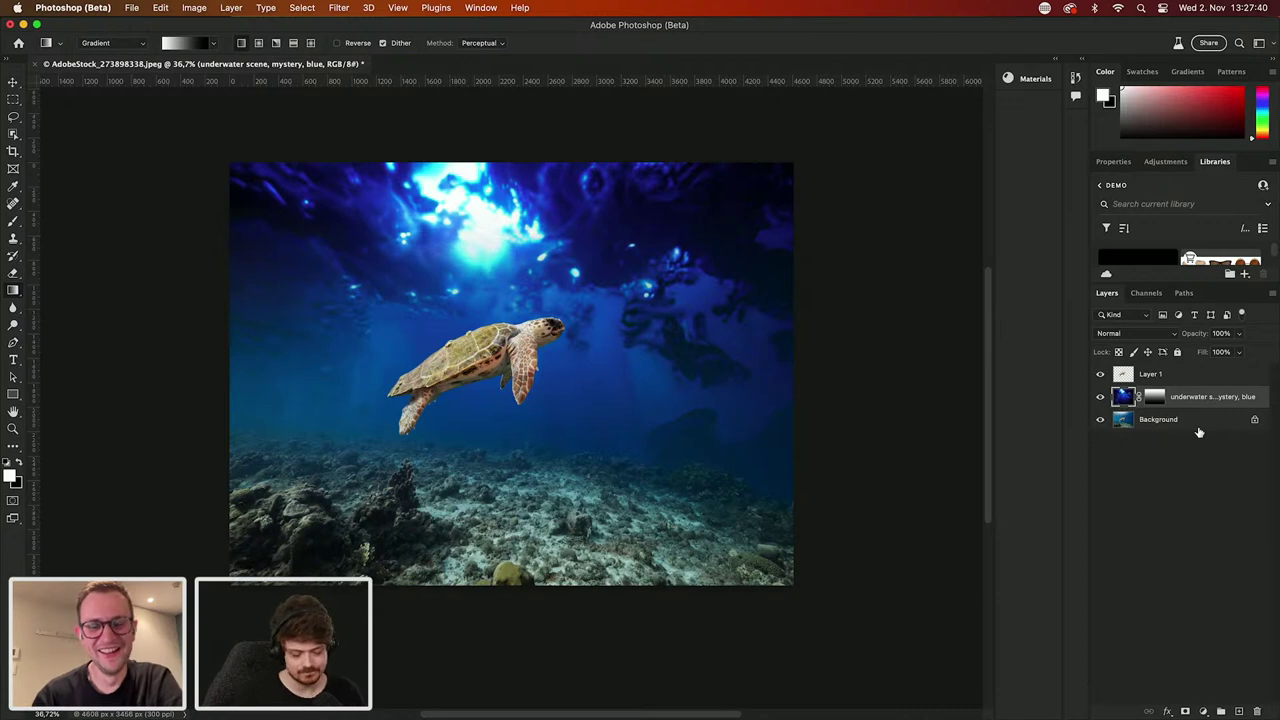
# Step: Add a linear gradient fill above the turtle layer, running from white at the seabed to black at the water surface
pyautogui.click(1170, 378)
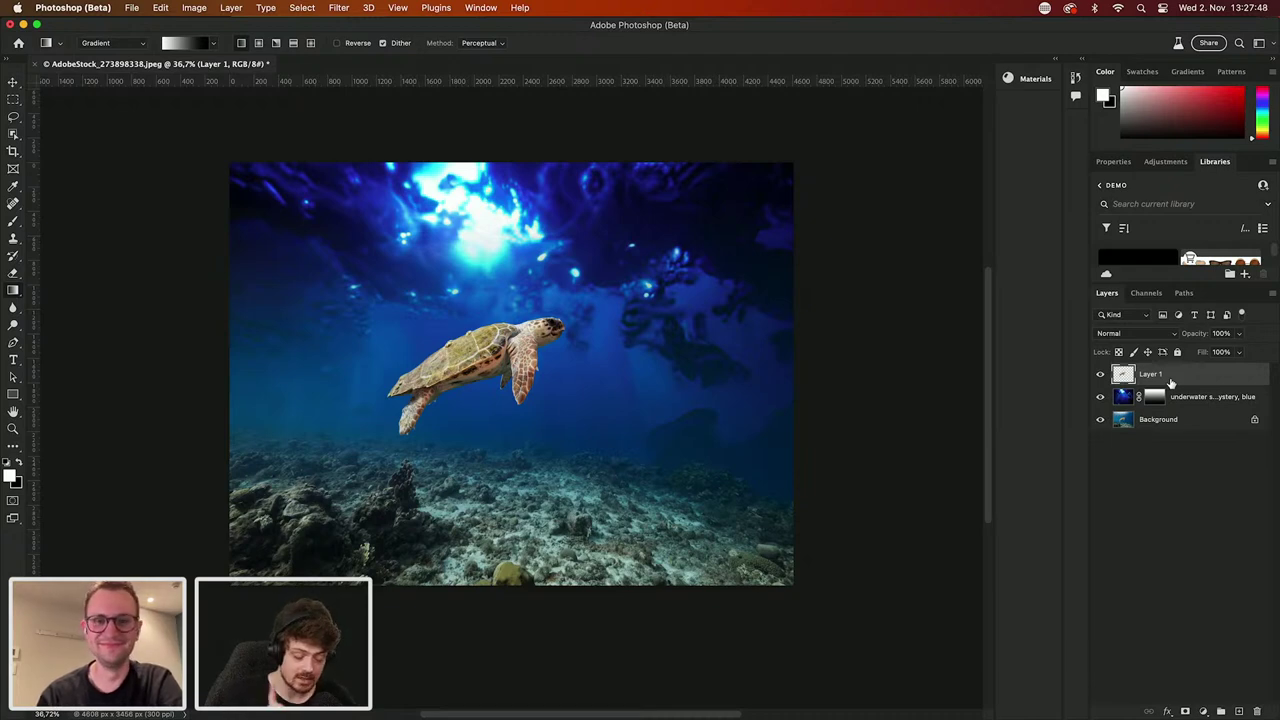
pyautogui.click(1239, 710)
pyautogui.moveTo(469, 546)
pyautogui.mouseDown()
pyautogui.moveTo(477, 149)
pyautogui.moveTo(473, 204)
pyautogui.mouseUp()
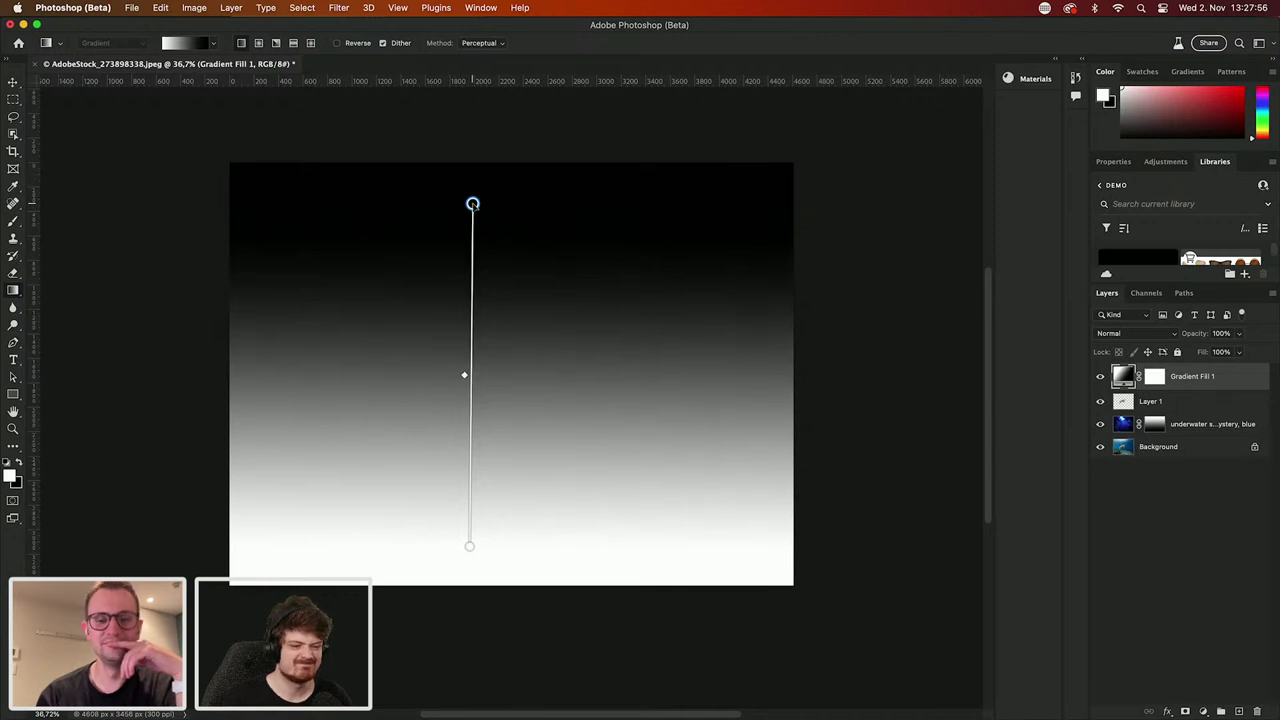
pyautogui.moveTo(473, 204); pyautogui.dragTo(466, 204)
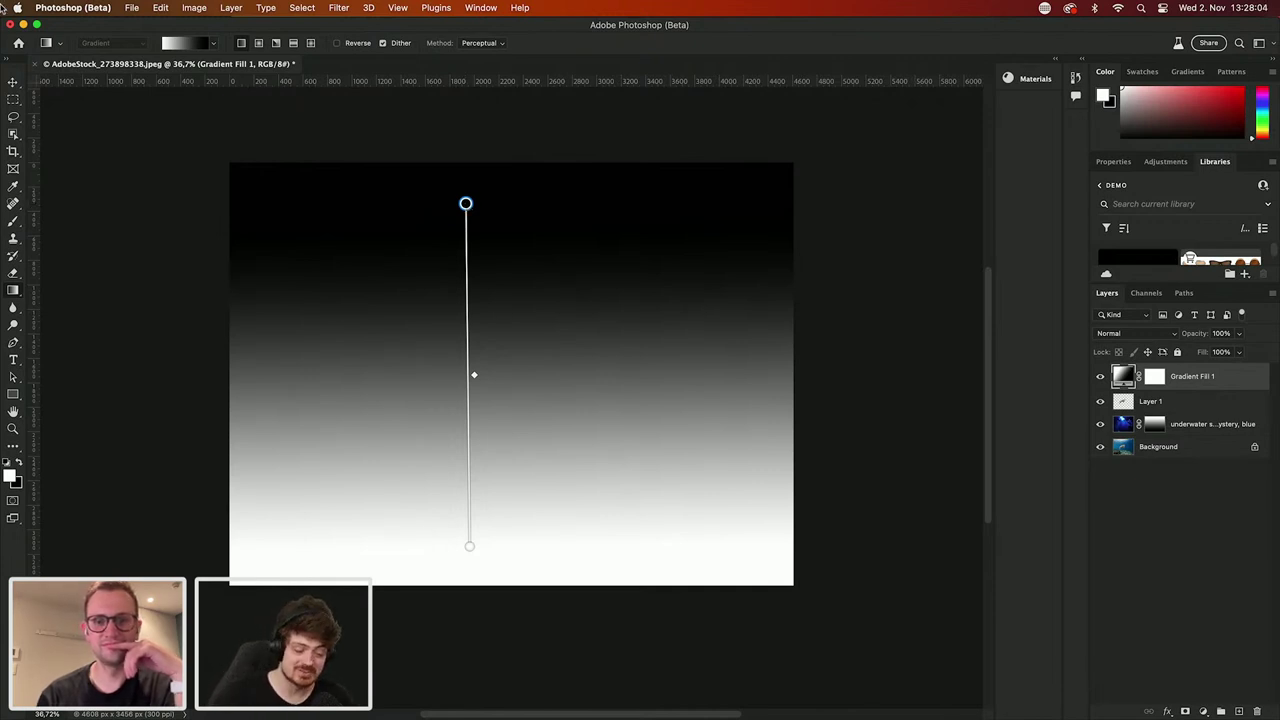
pyautogui.click(14, 79)
pyautogui.press('super+a')
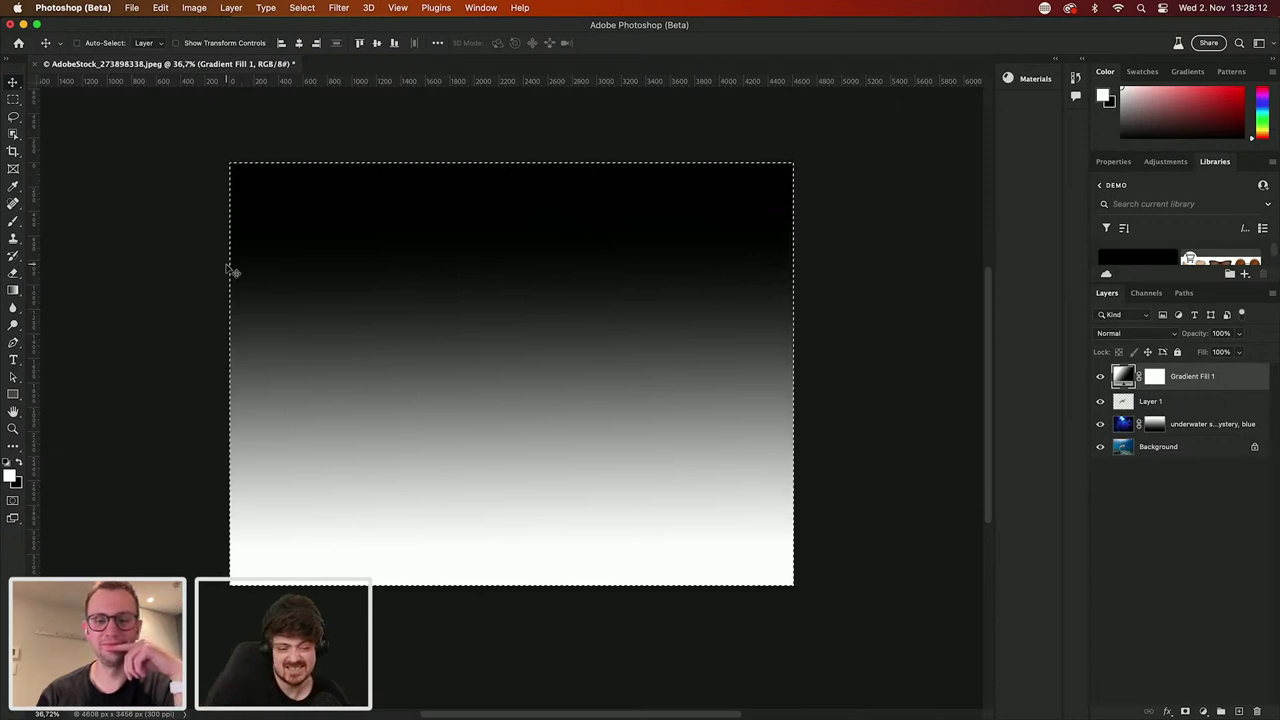
pyautogui.press('super+d')
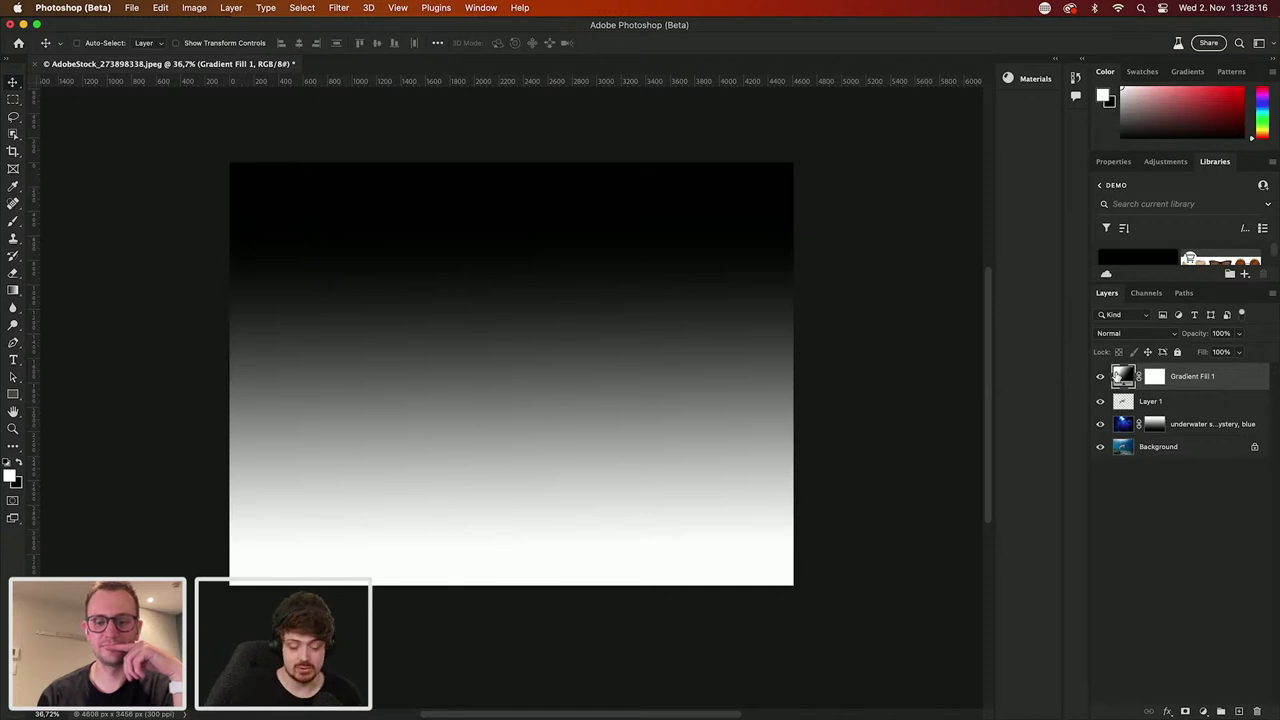
# Step: Hide the gradient fill to check the underwater backdrop's layer mask, and show and reselect the gradient fill
pyautogui.click(1100, 376)
pyautogui.click(1153, 424)
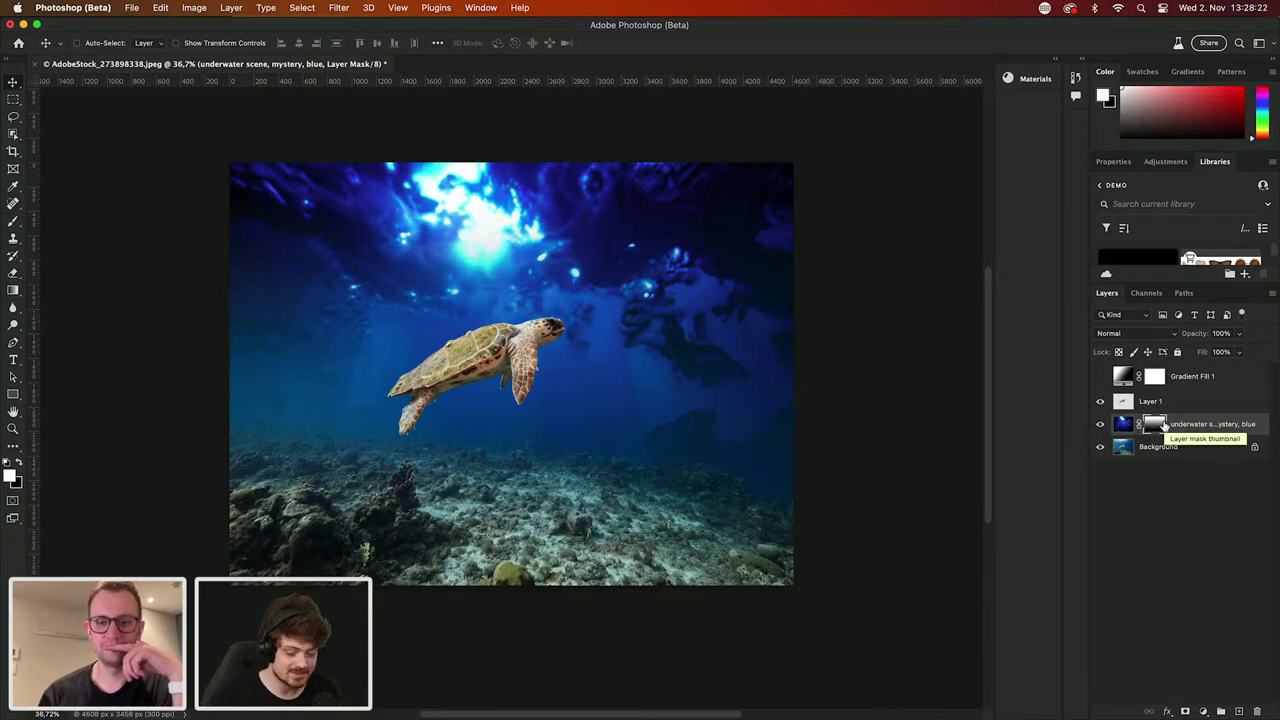
pyautogui.click(1100, 376)
pyautogui.click(1196, 384)
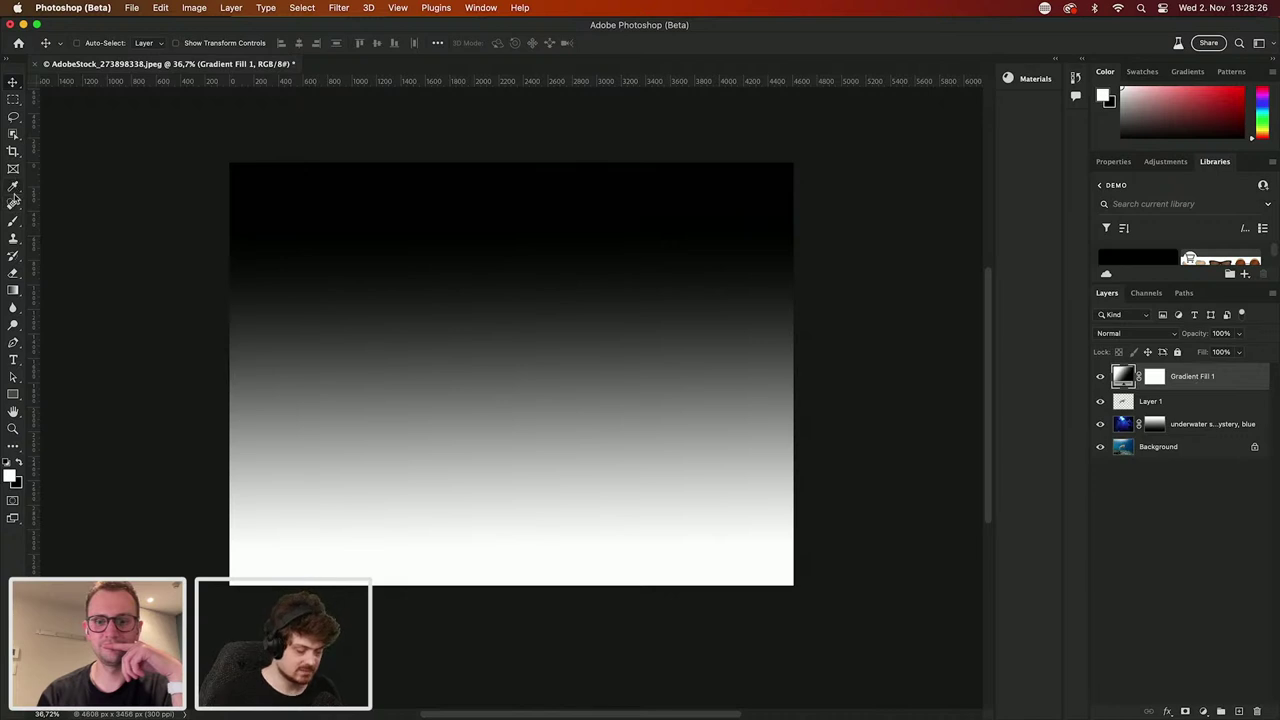
# Step: Redirect the gradient from black at the image's upper-left to white near its right edge and shift the midpoint toward the black end
pyautogui.click(14, 288)
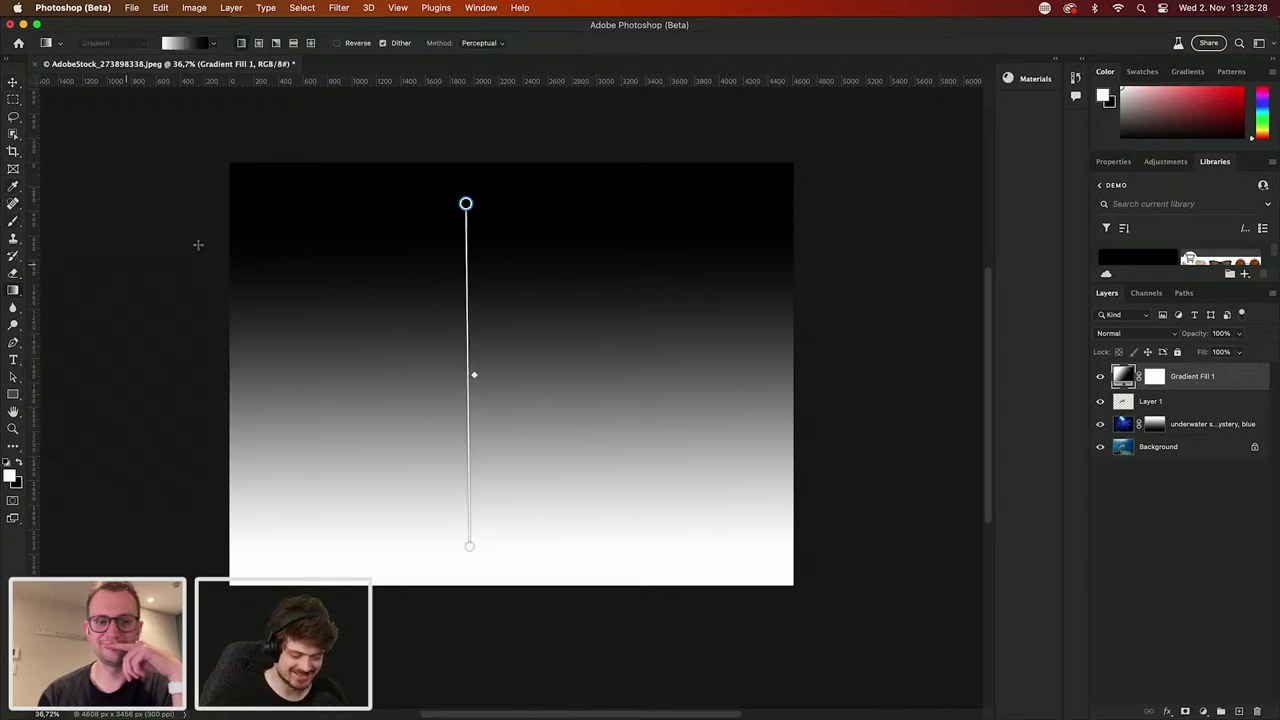
pyautogui.moveTo(466, 204); pyautogui.dragTo(280, 200)
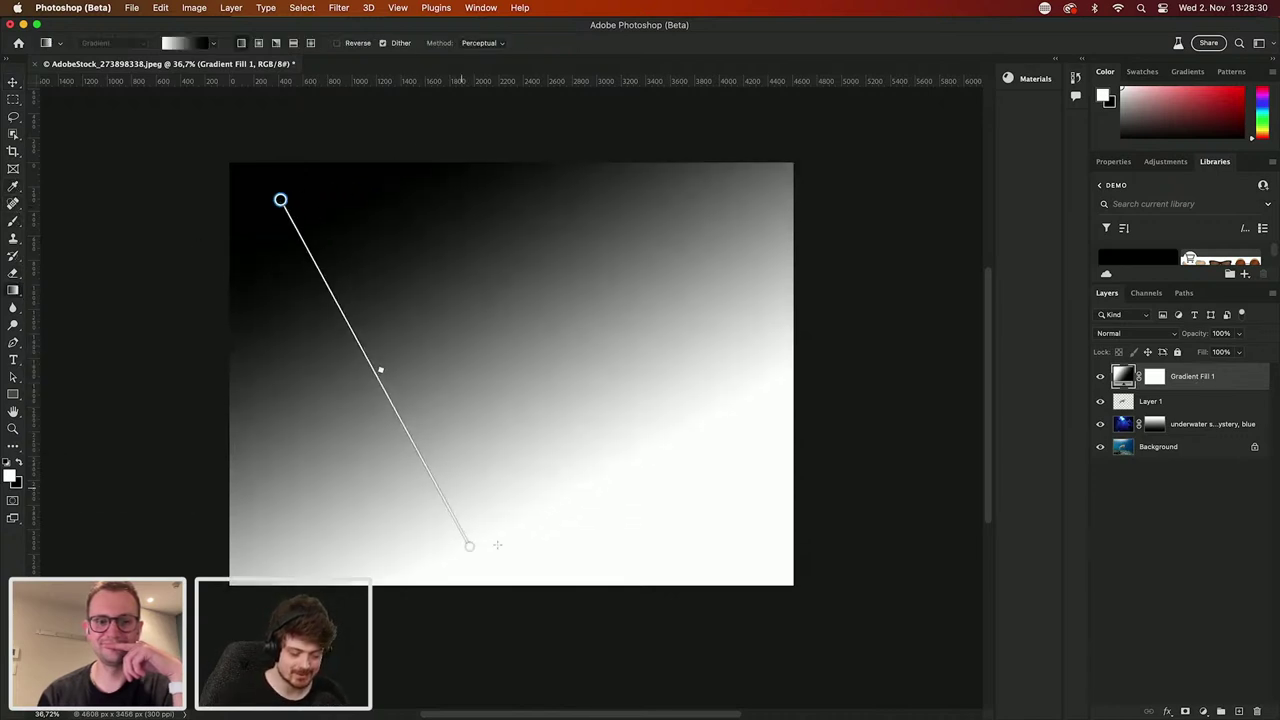
pyautogui.moveTo(469, 545); pyautogui.dragTo(746, 298)
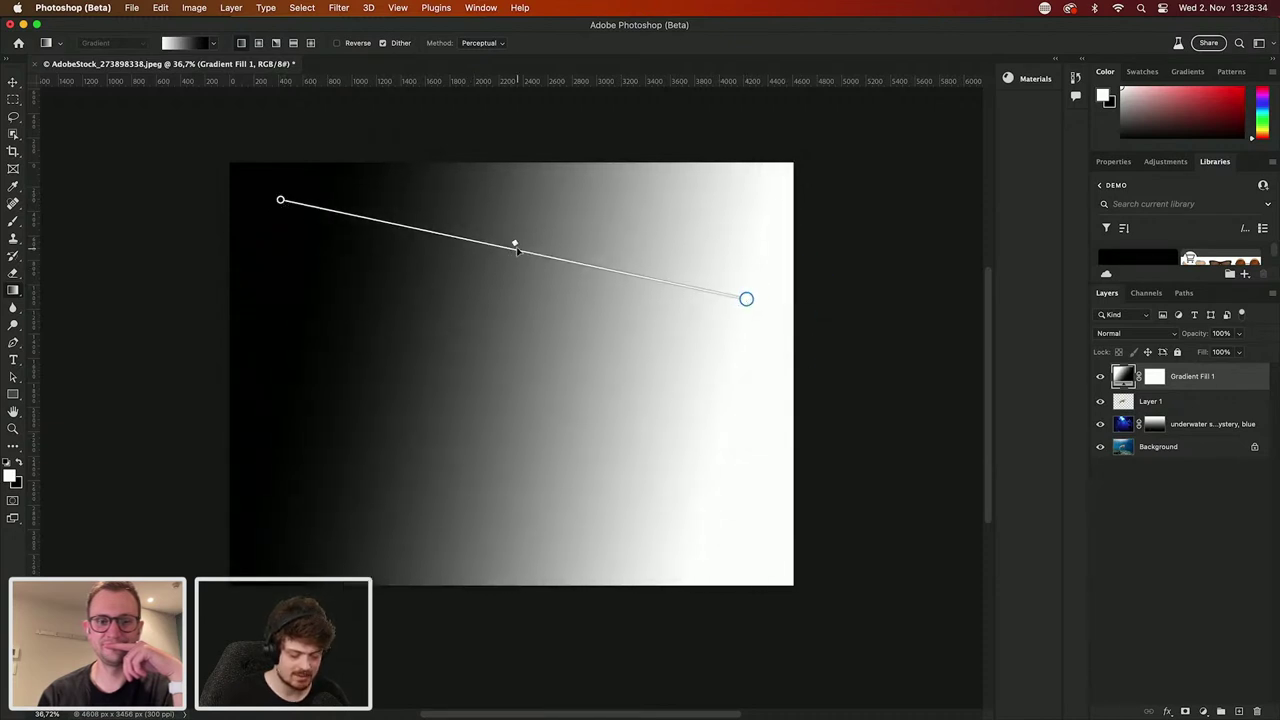
pyautogui.moveTo(515, 245); pyautogui.dragTo(397, 280)
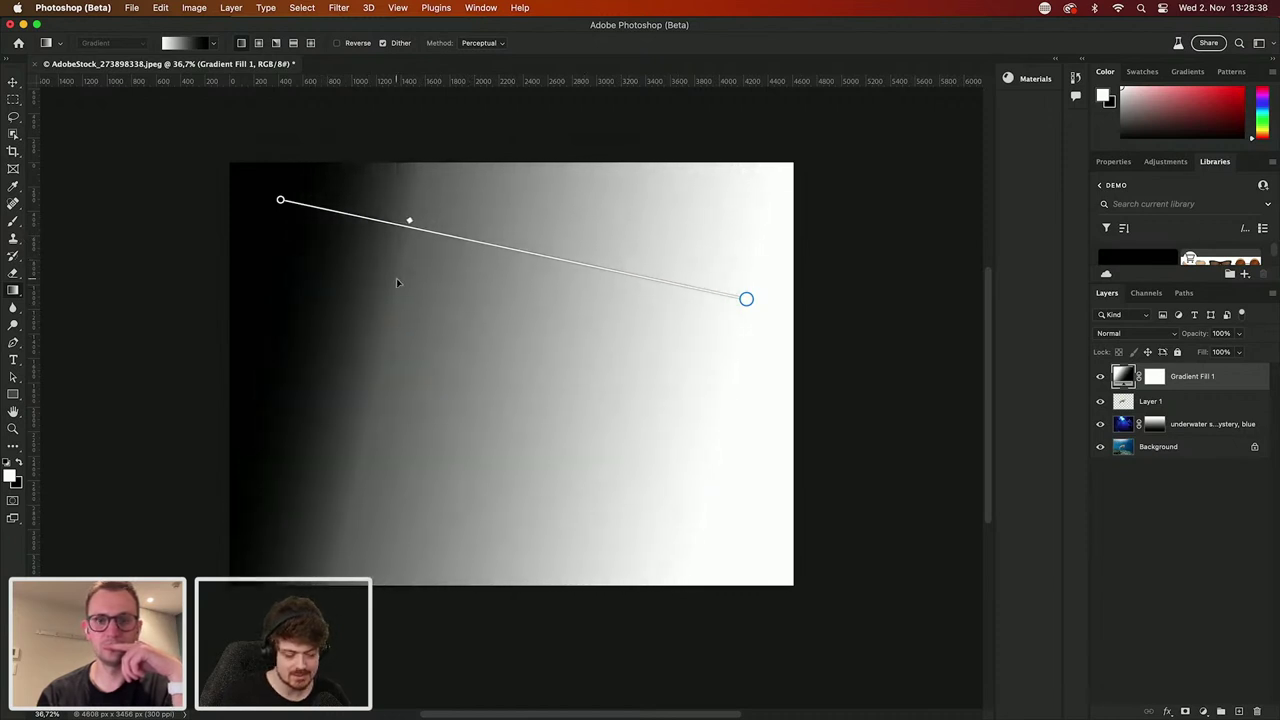
# Step: Insert a color stop near the middle of the gradient line and make it teal blue
pyautogui.click(554, 261)
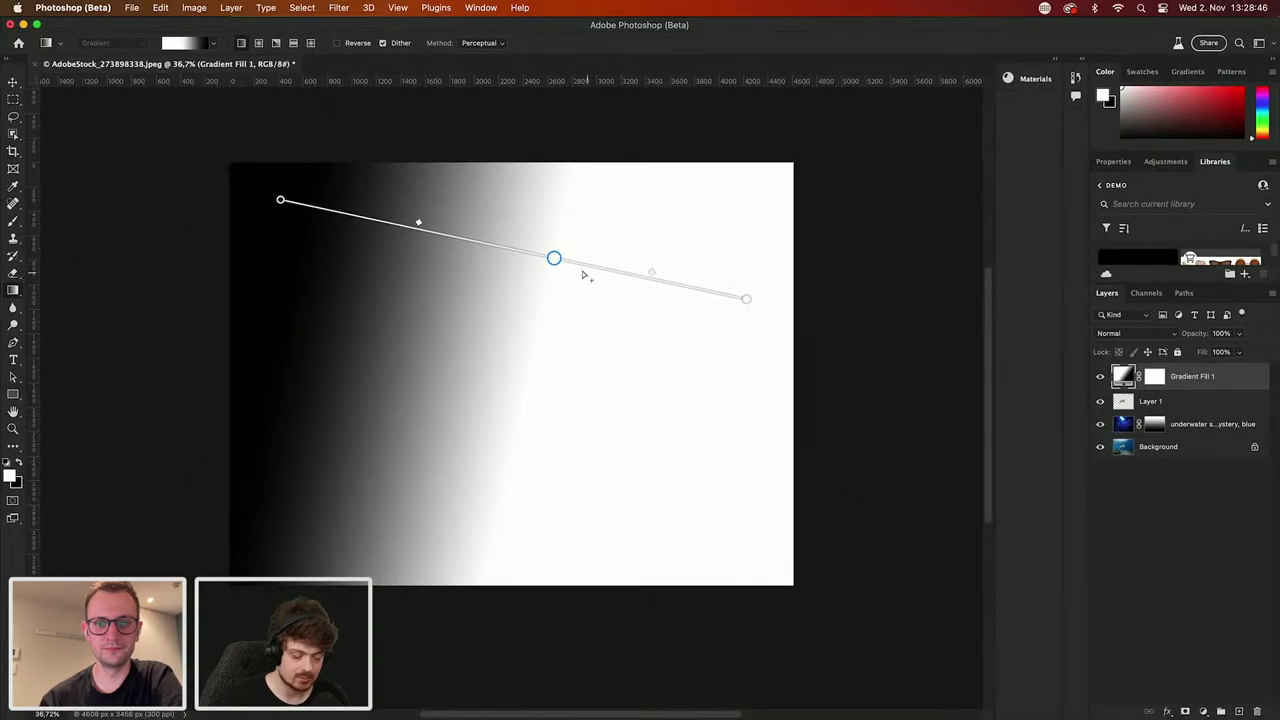
pyautogui.doubleClick(554, 258)
pyautogui.moveTo(1085, 480); pyautogui.dragTo(708, 234)
pyautogui.click(708, 345)
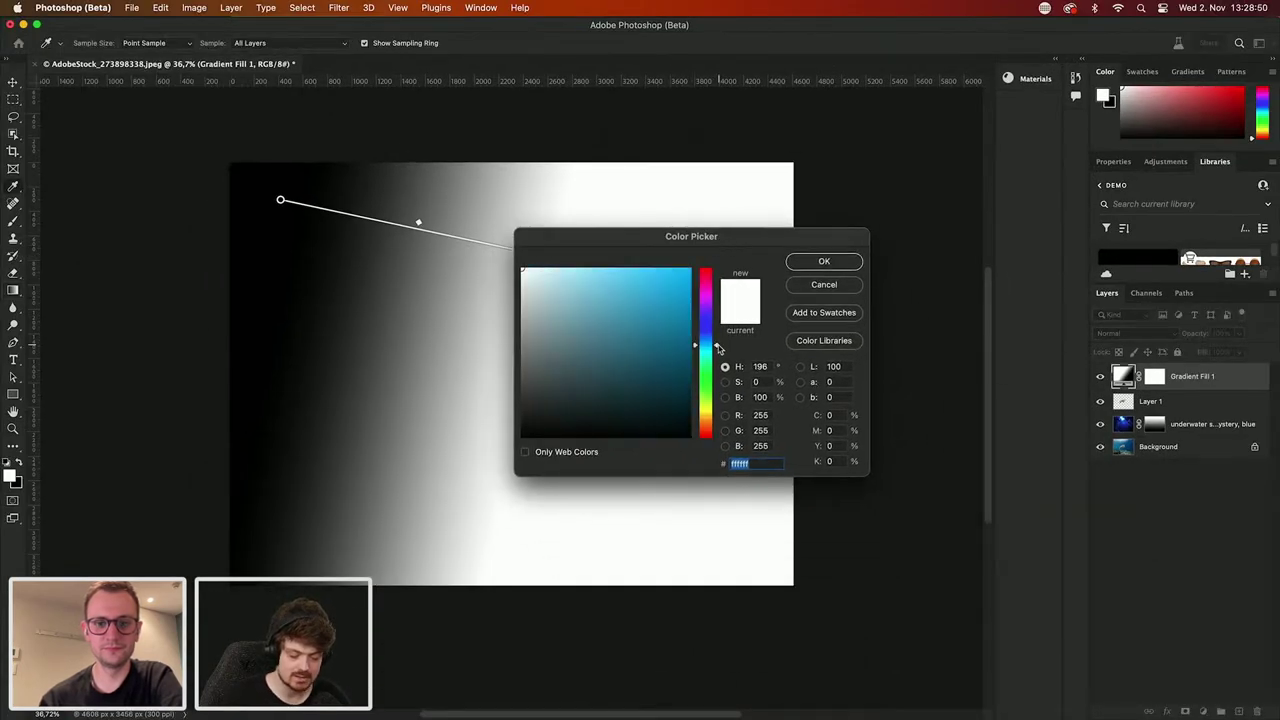
pyautogui.click(652, 319)
pyautogui.click(826, 261)
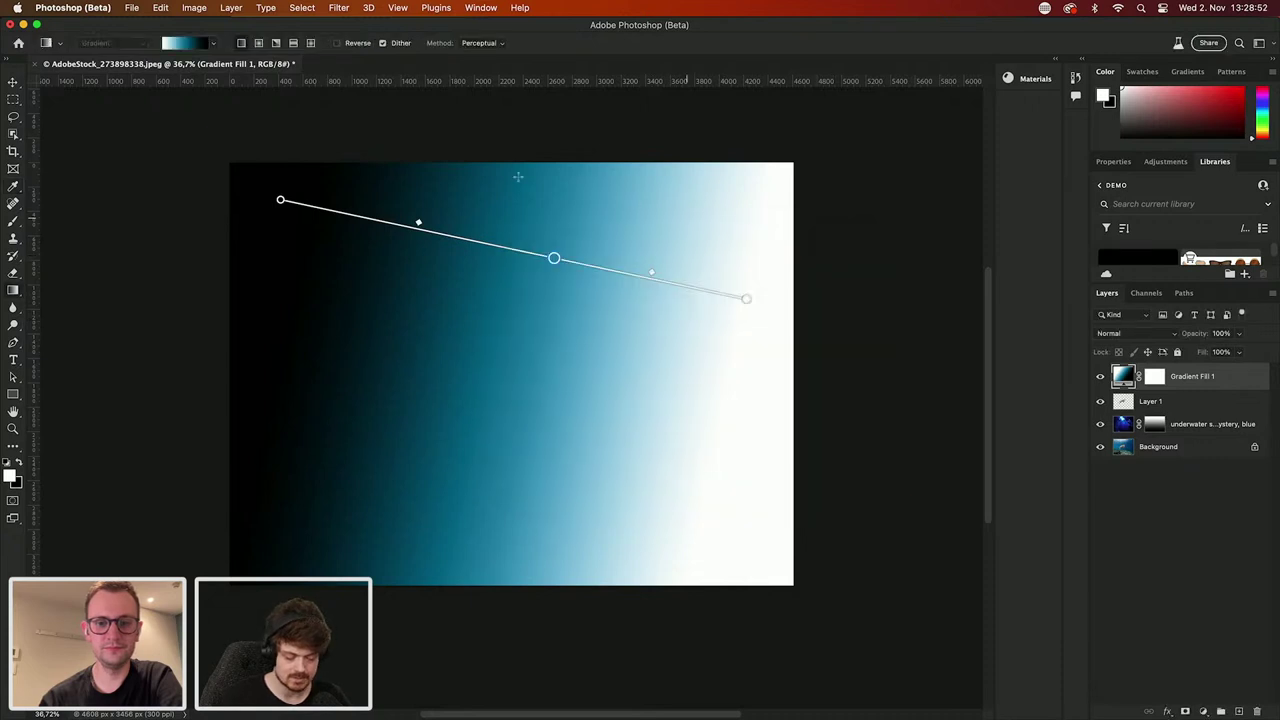
# Step: Insert another color stop near the gradient's black end and make it dark purple
pyautogui.click(349, 215)
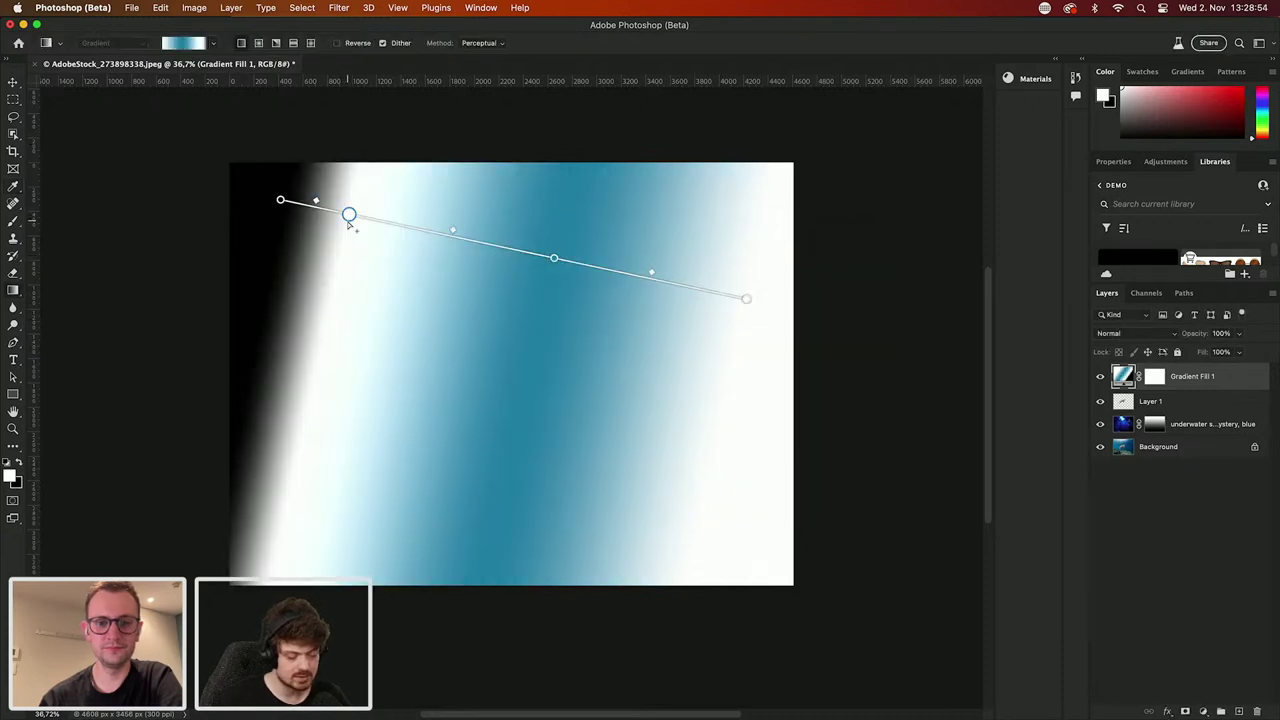
pyautogui.doubleClick(349, 215)
pyautogui.click(702, 343)
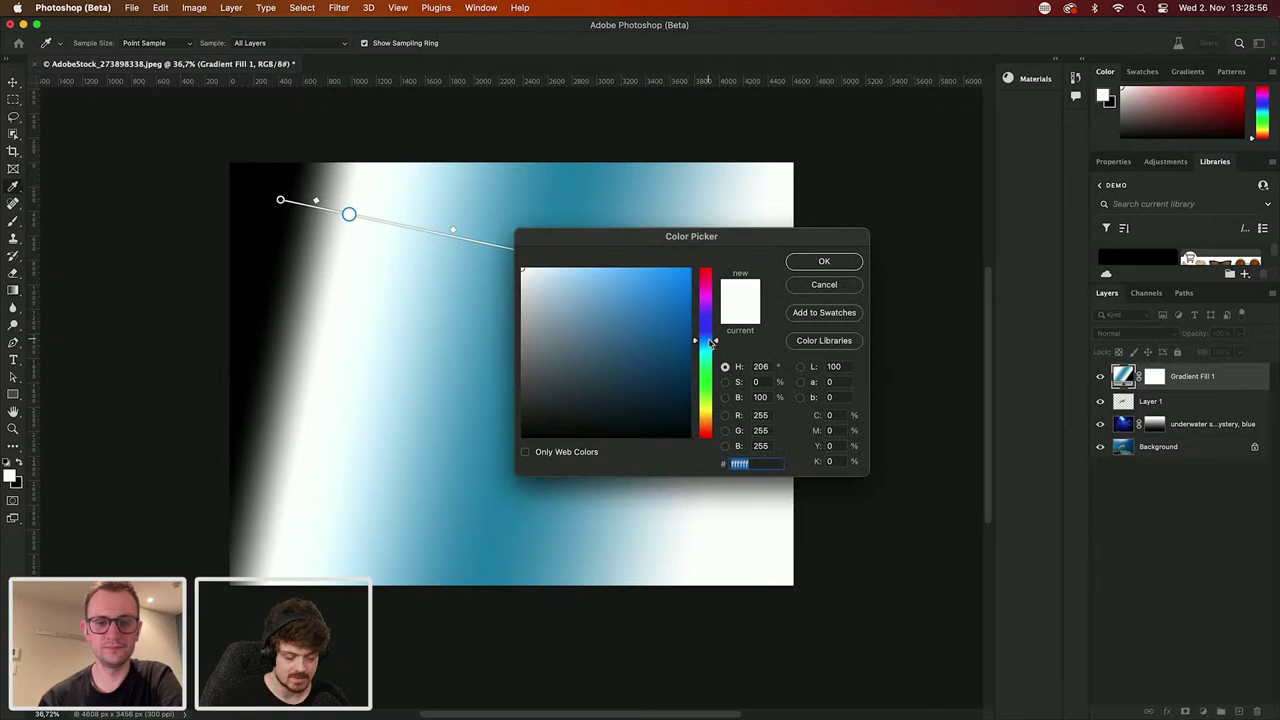
pyautogui.click(674, 312)
pyautogui.click(702, 308)
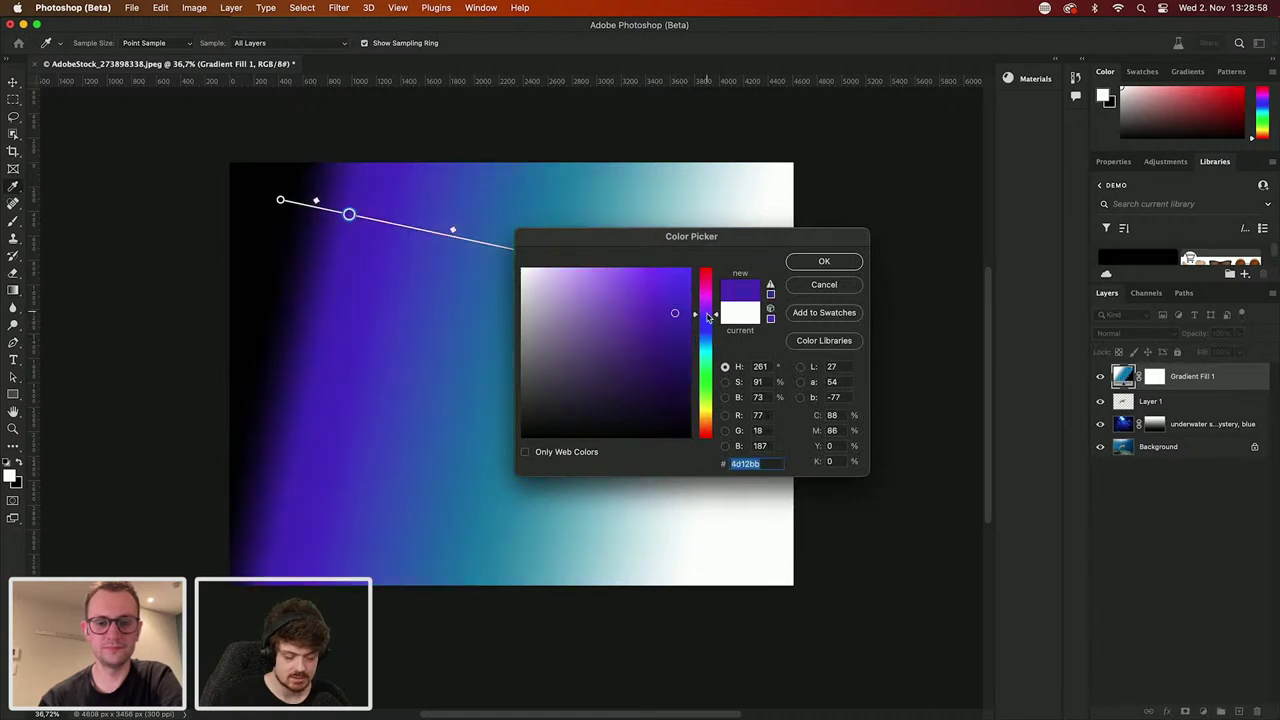
pyautogui.click(653, 349)
pyautogui.moveTo(653, 349); pyautogui.dragTo(675, 384)
pyautogui.click(822, 263)
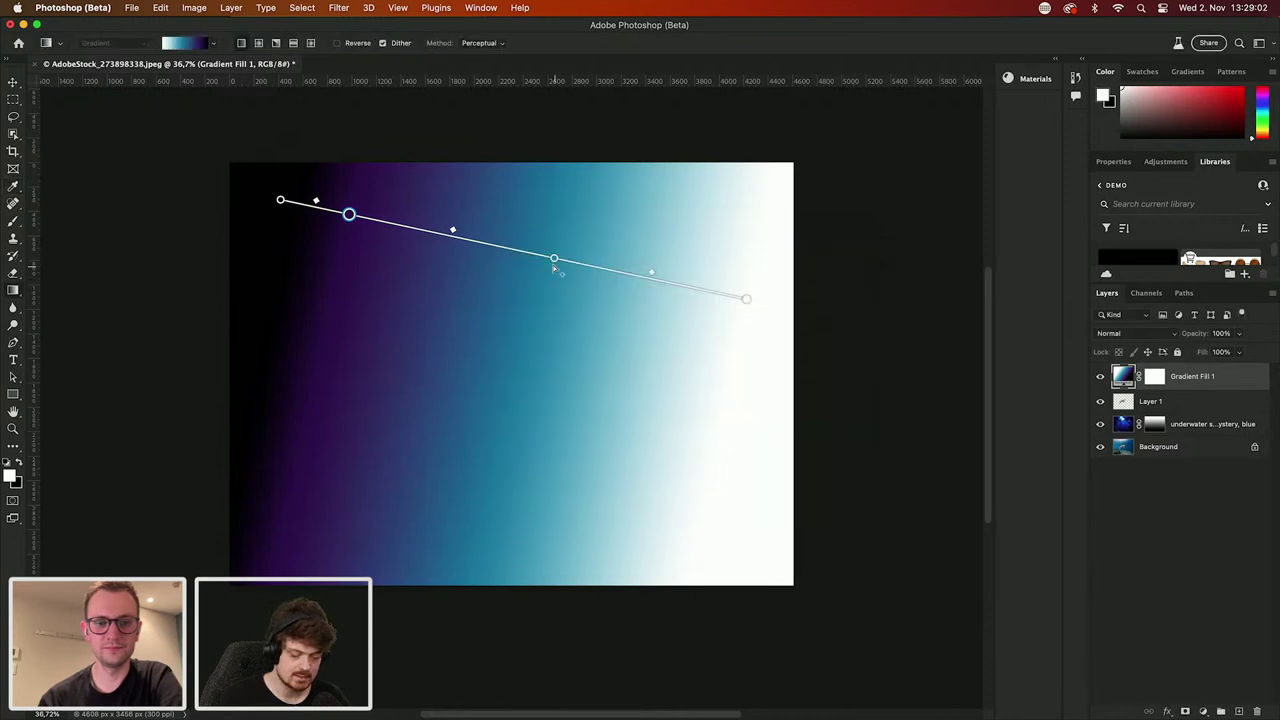
# Step: Shift the teal and purple stops toward white and run the gradient vertically, from white above the image to black below it
pyautogui.moveTo(556, 268); pyautogui.dragTo(582, 275)
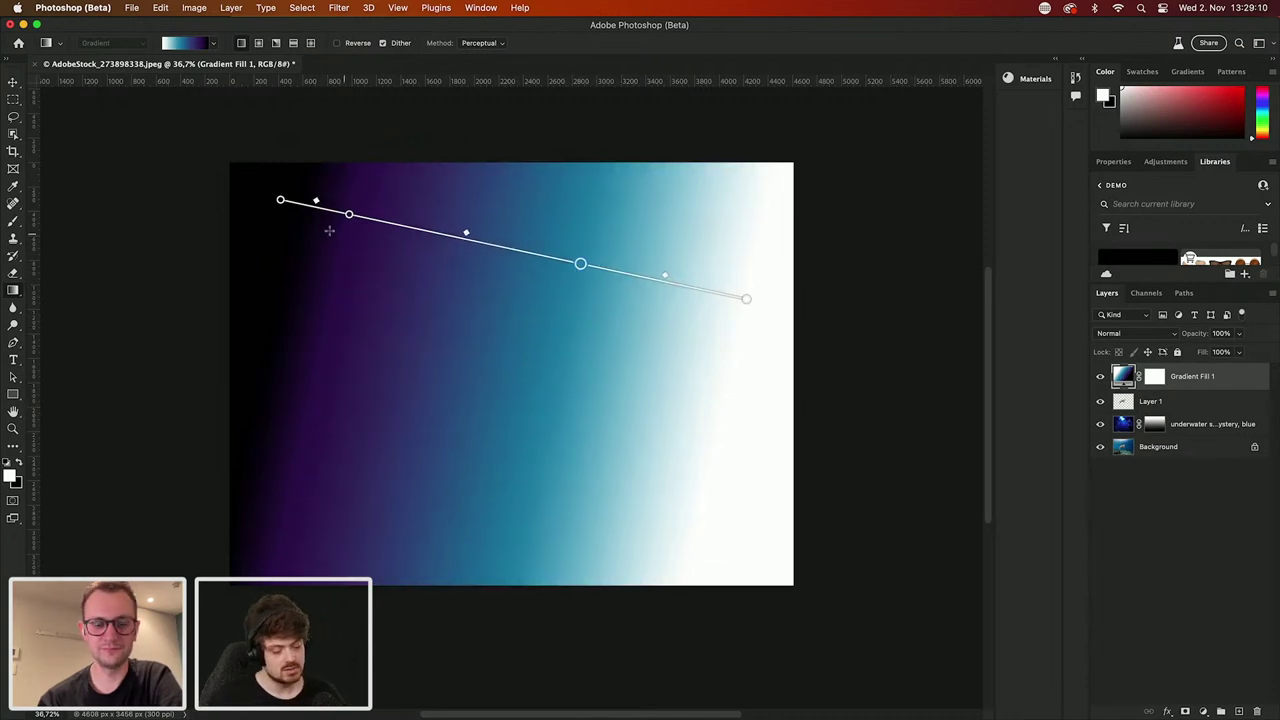
pyautogui.moveTo(349, 215); pyautogui.dragTo(424, 229)
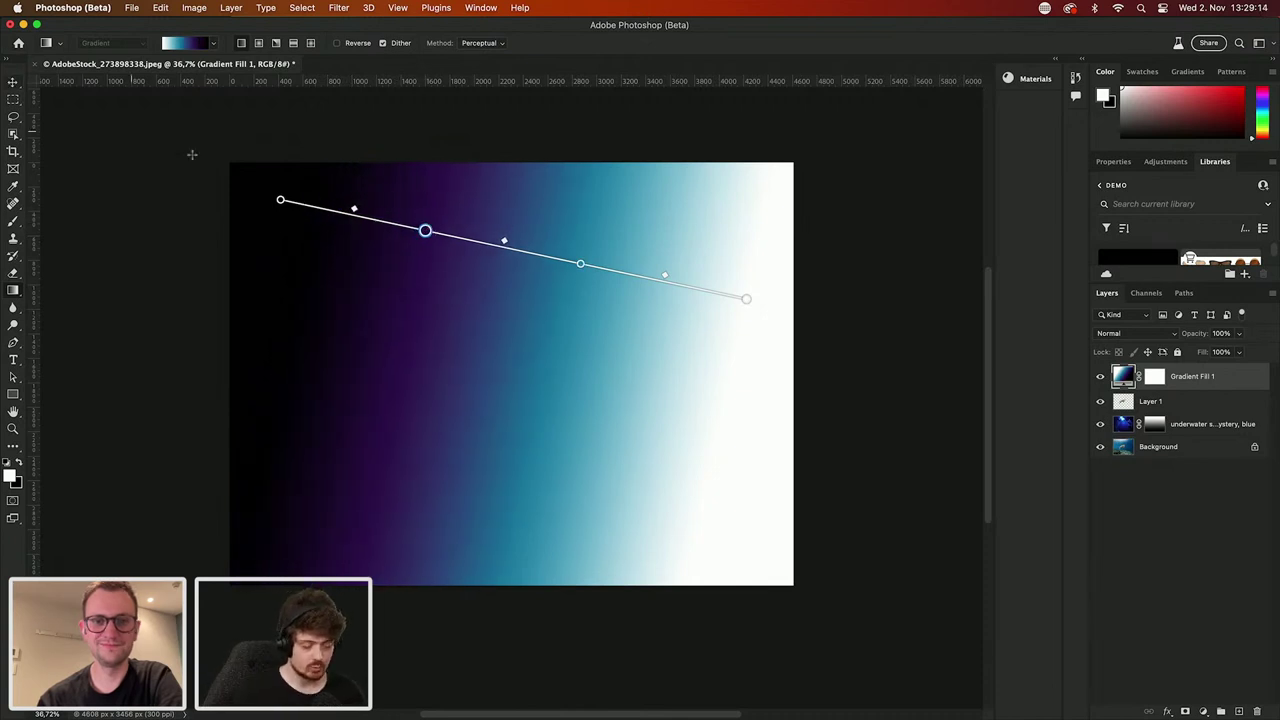
pyautogui.moveTo(281, 201); pyautogui.dragTo(599, 536)
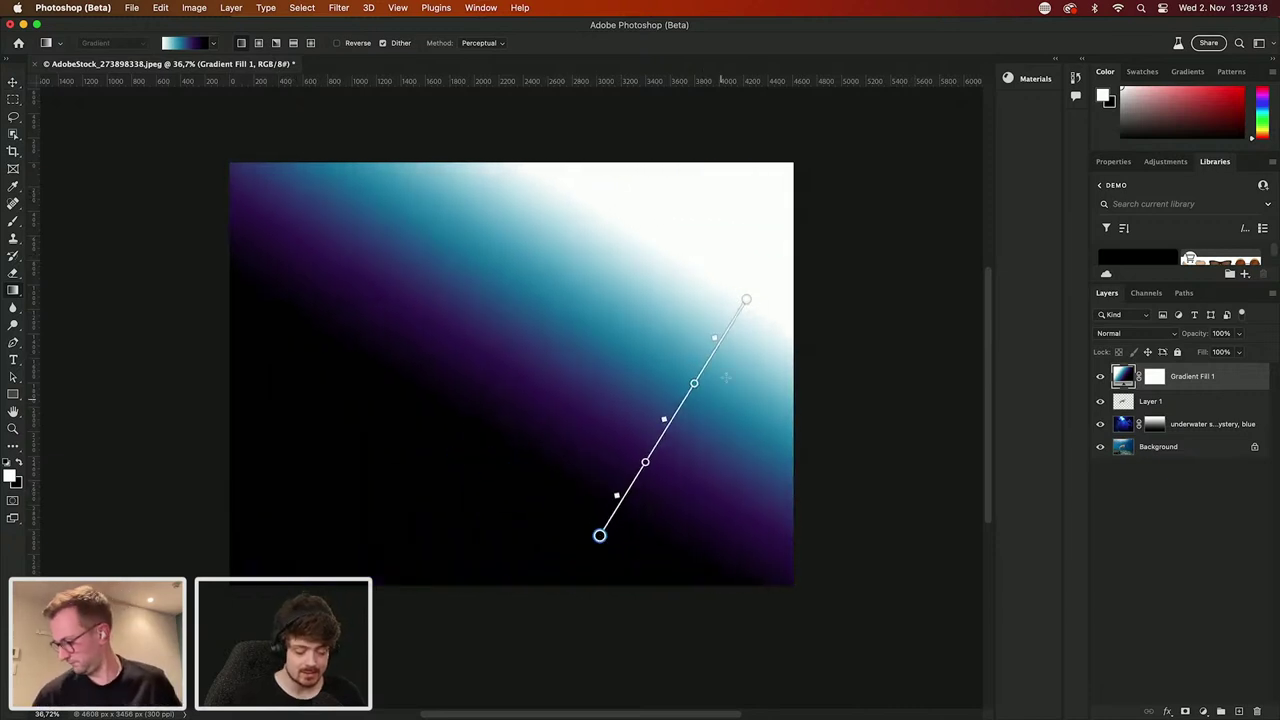
pyautogui.moveTo(745, 301); pyautogui.dragTo(591, 139)
pyautogui.moveTo(600, 535); pyautogui.dragTo(595, 661)
# Step: Set the gradient fill layer's blend mode to Soft Light and compare the image with and without it
pyautogui.click(1120, 334)
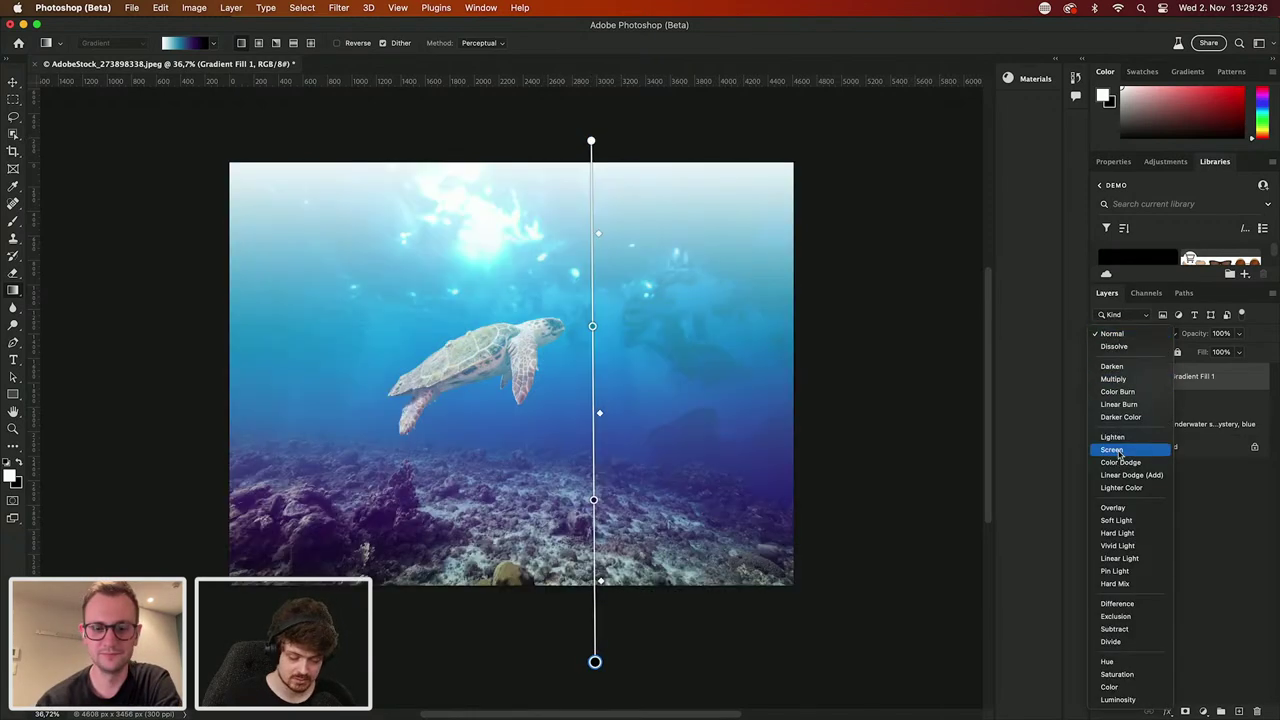
pyautogui.click(1121, 521)
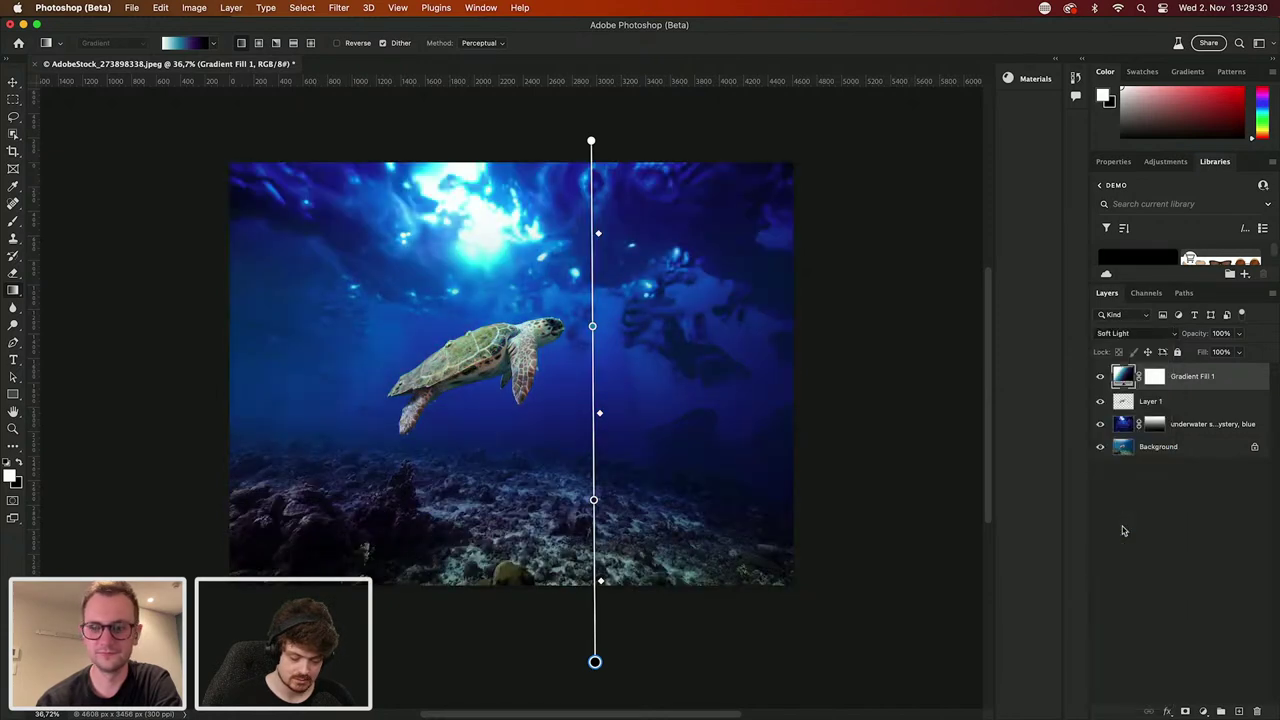
pyautogui.click(1150, 549)
pyautogui.click(1100, 375)
pyautogui.click(1100, 376)
pyautogui.click(1100, 376)
pyautogui.click(1100, 376)
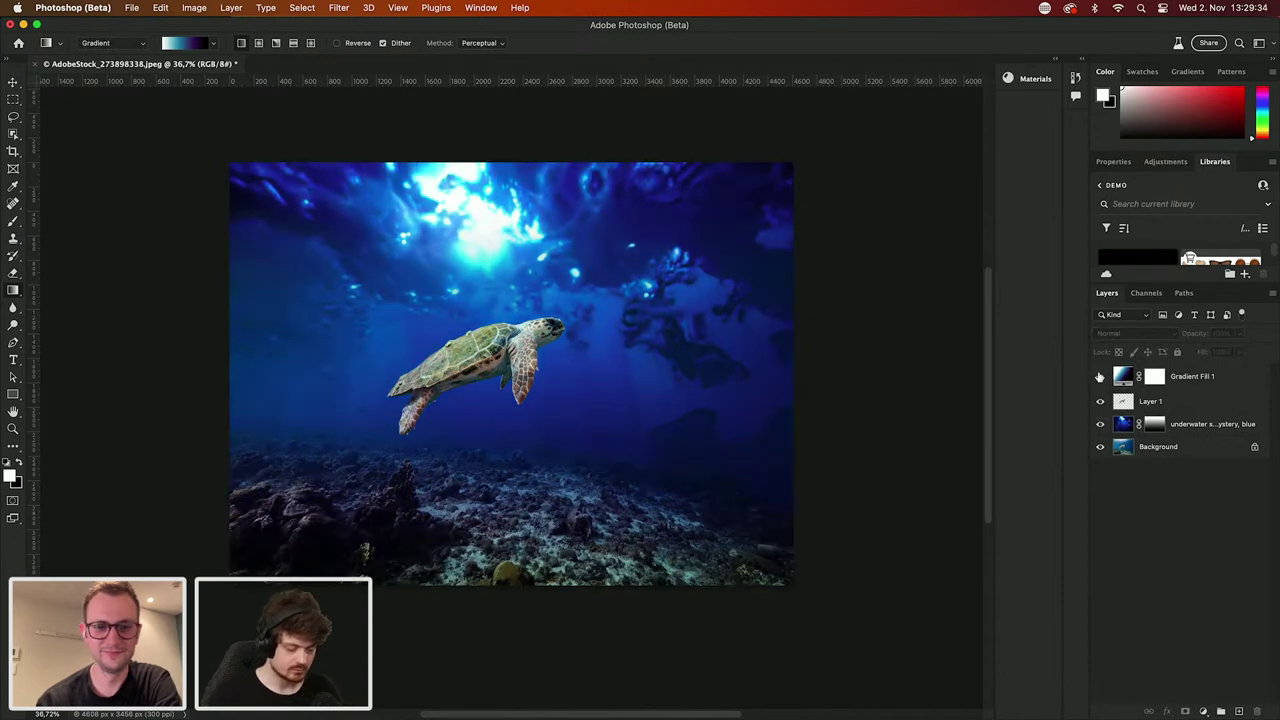
pyautogui.click(1100, 376)
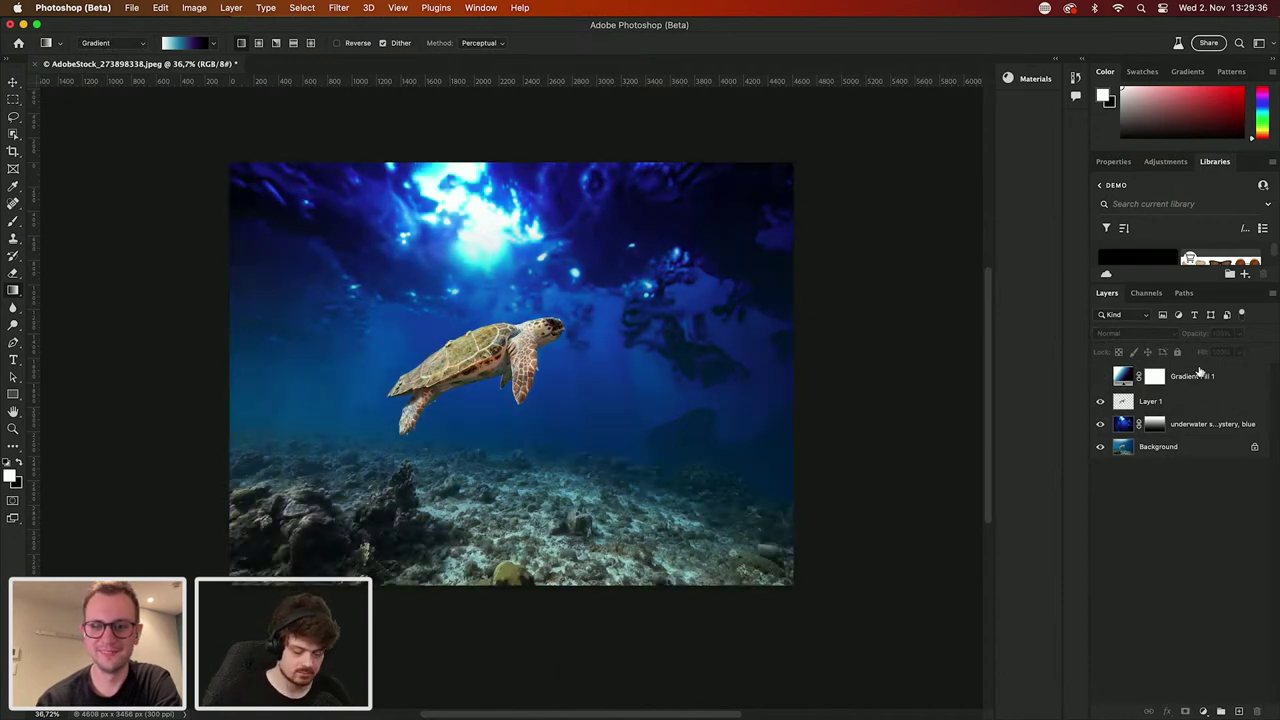
pyautogui.click(1101, 376)
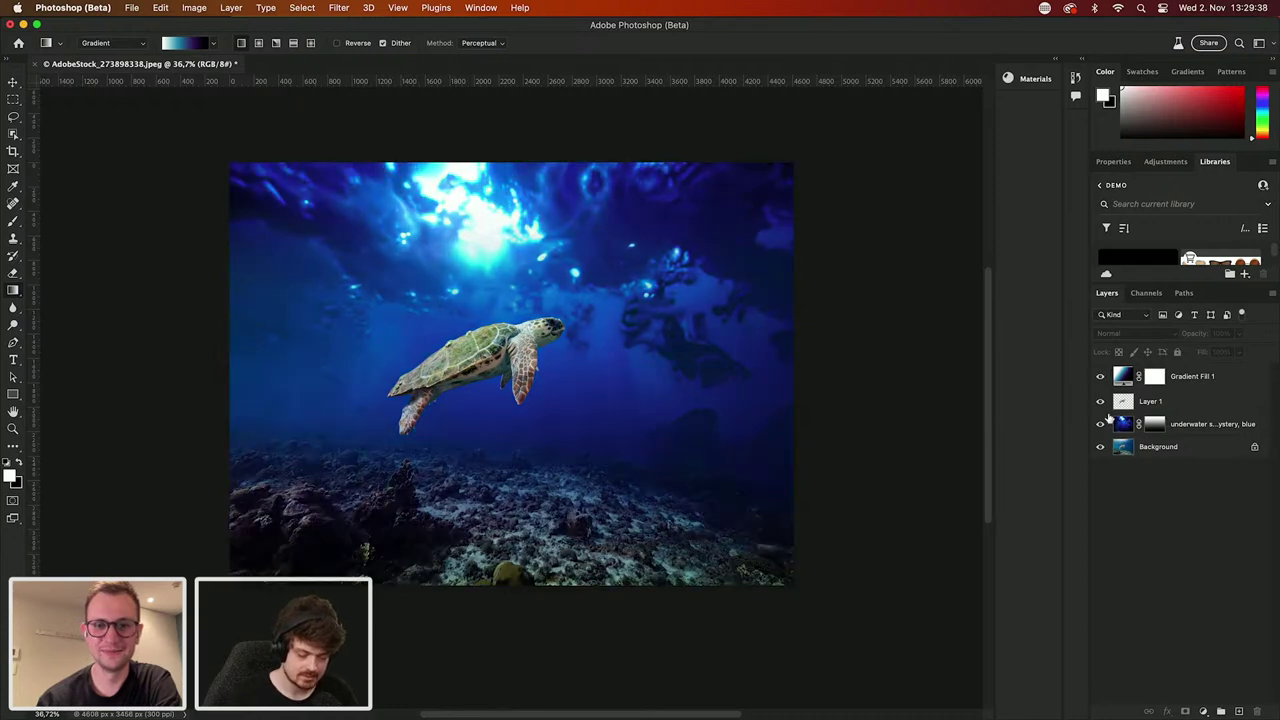
# Step: Enlarge the turtle on Layer 1, recenter it in the image, and compare the result with the gradient fill off and on
pyautogui.click(1166, 402)
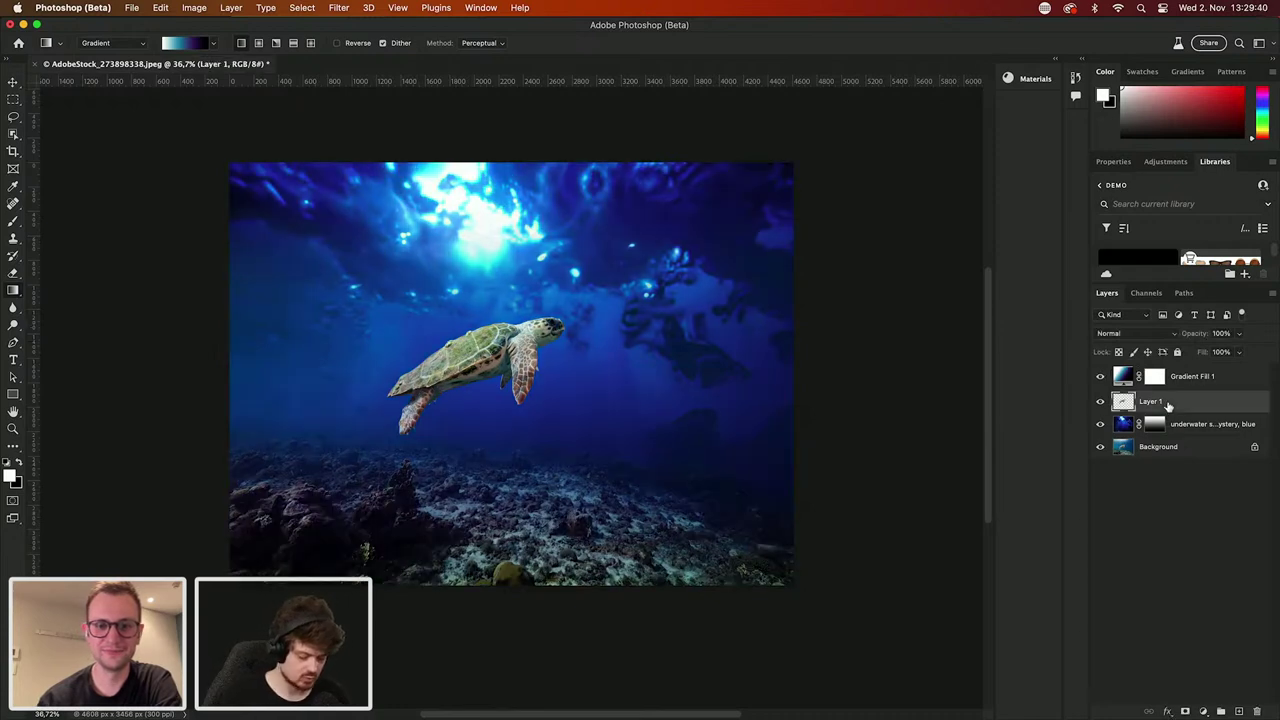
pyautogui.press('super+t')
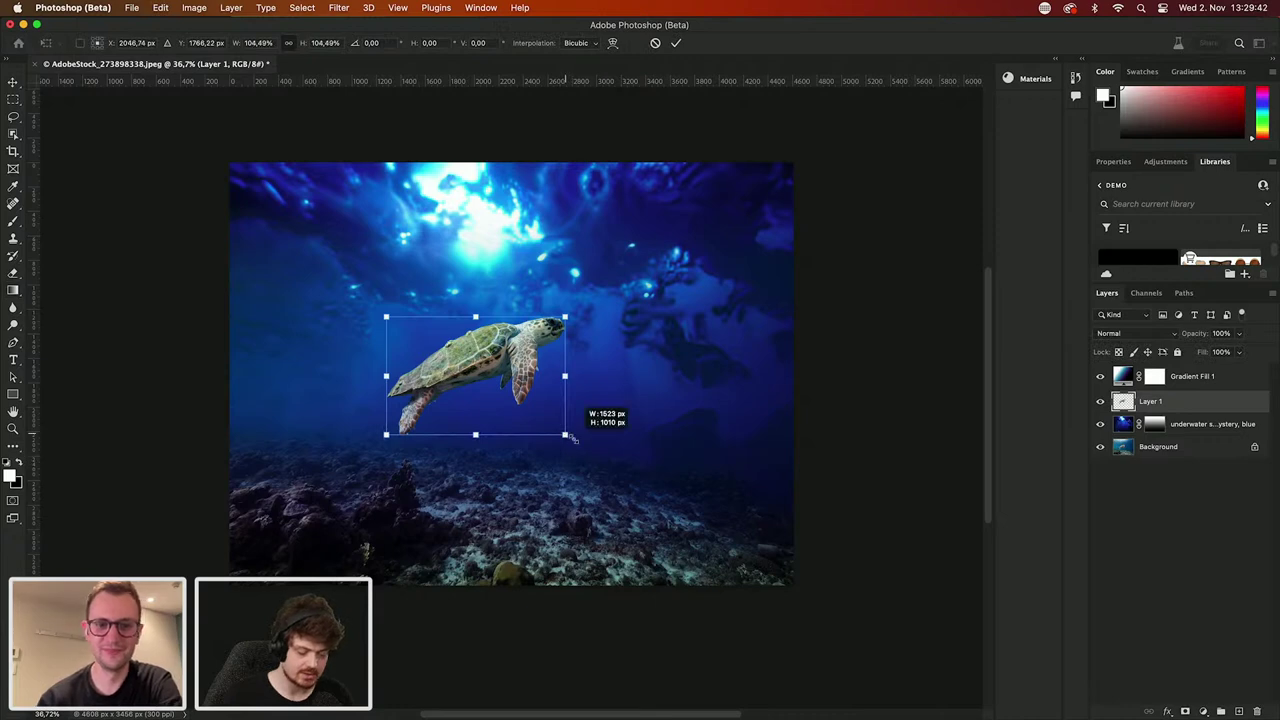
pyautogui.moveTo(565, 434); pyautogui.dragTo(709, 526)
pyautogui.moveTo(629, 416); pyautogui.dragTo(585, 396)
pyautogui.press('Return')
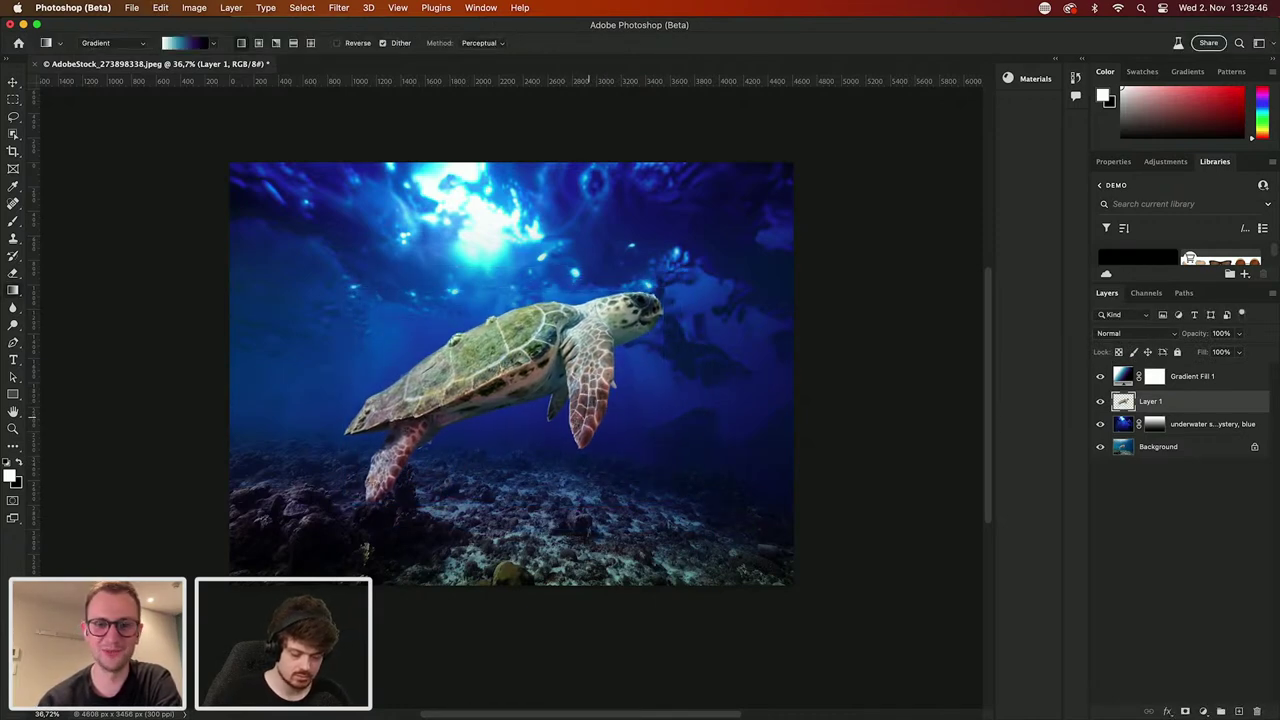
pyautogui.click(1100, 376)
pyautogui.click(1100, 376)
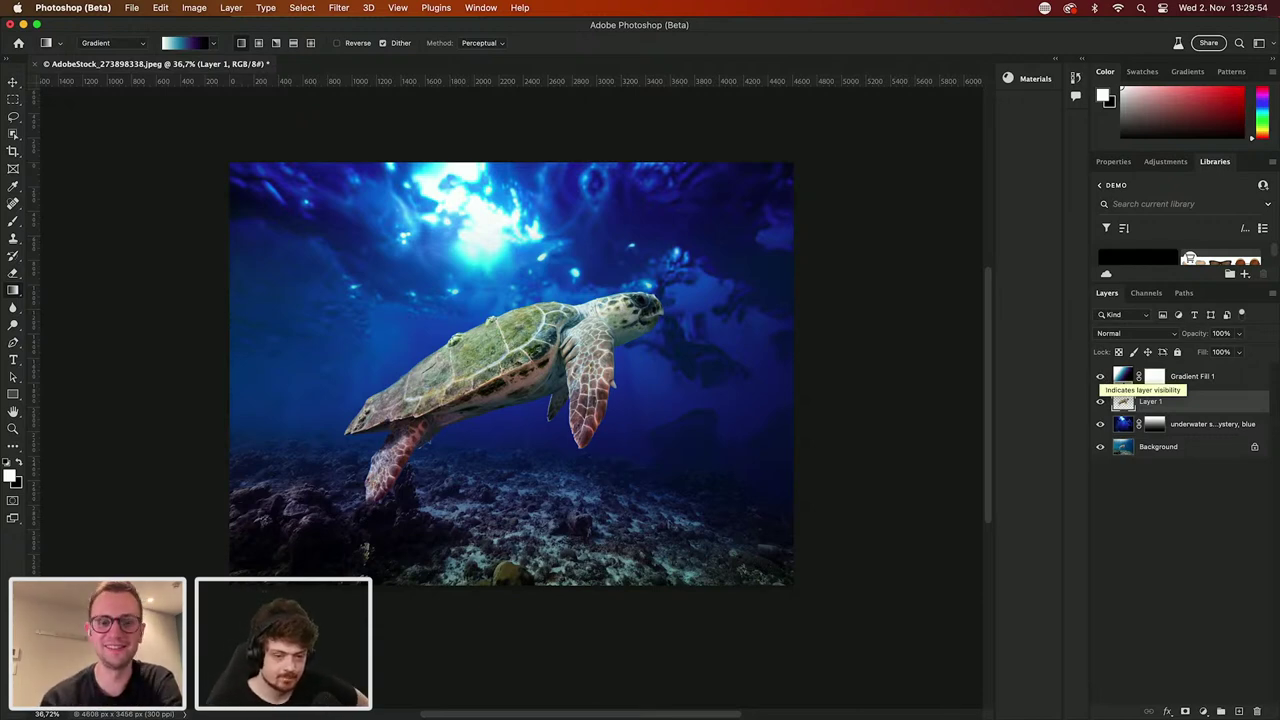
# Step: Select the Gradient Fill 1 layer and try the radial, angle and reflected gradient styles on it
pyautogui.click(1126, 382)
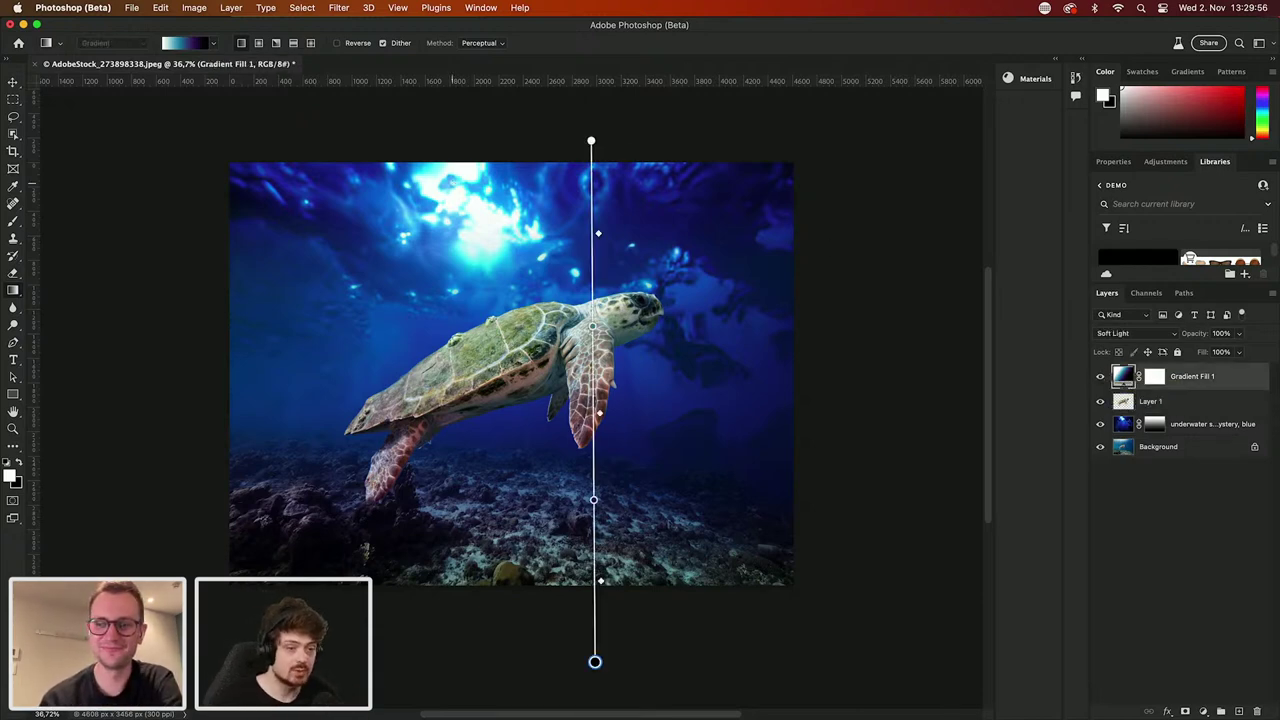
pyautogui.click(258, 44)
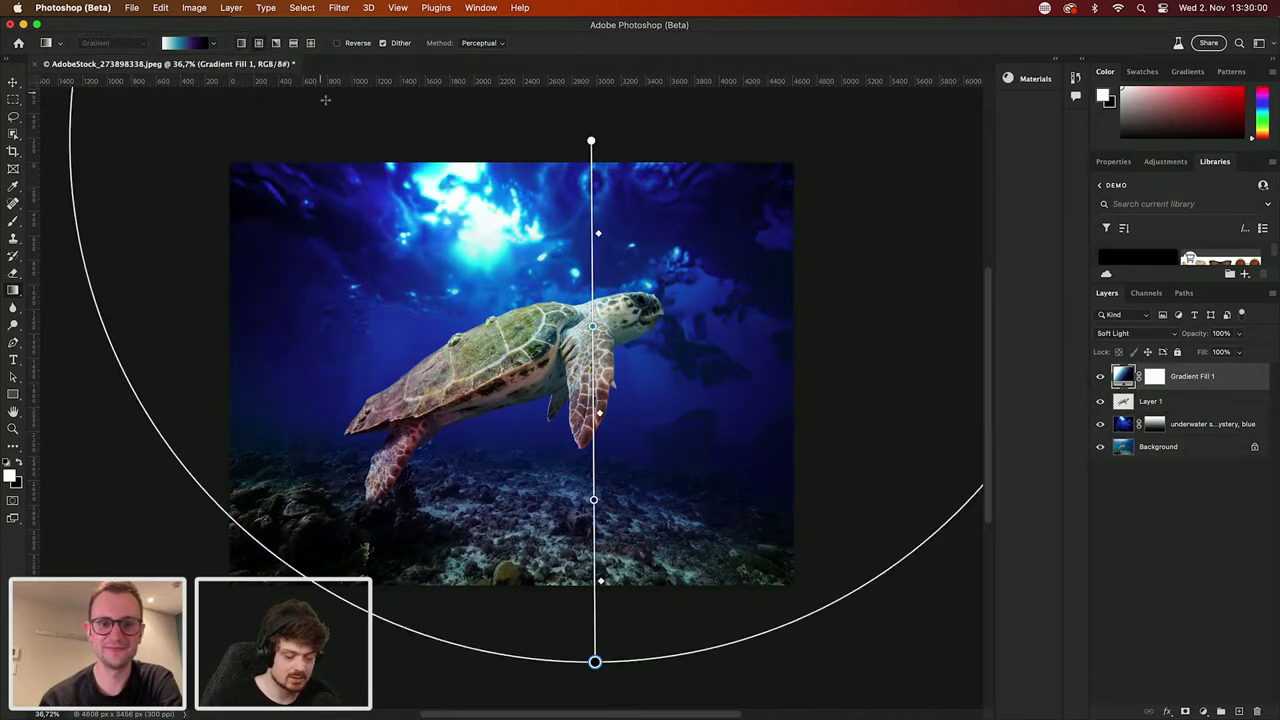
pyautogui.scroll(-5, 359, 213)
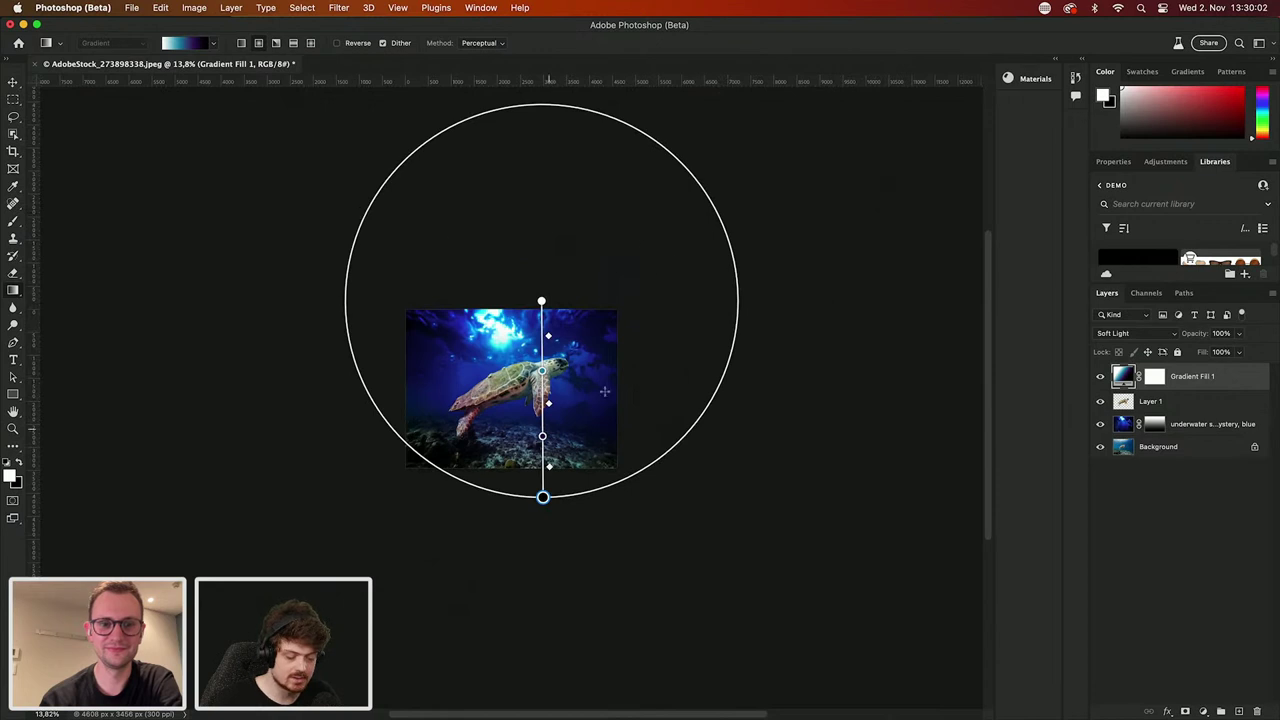
pyautogui.click(276, 44)
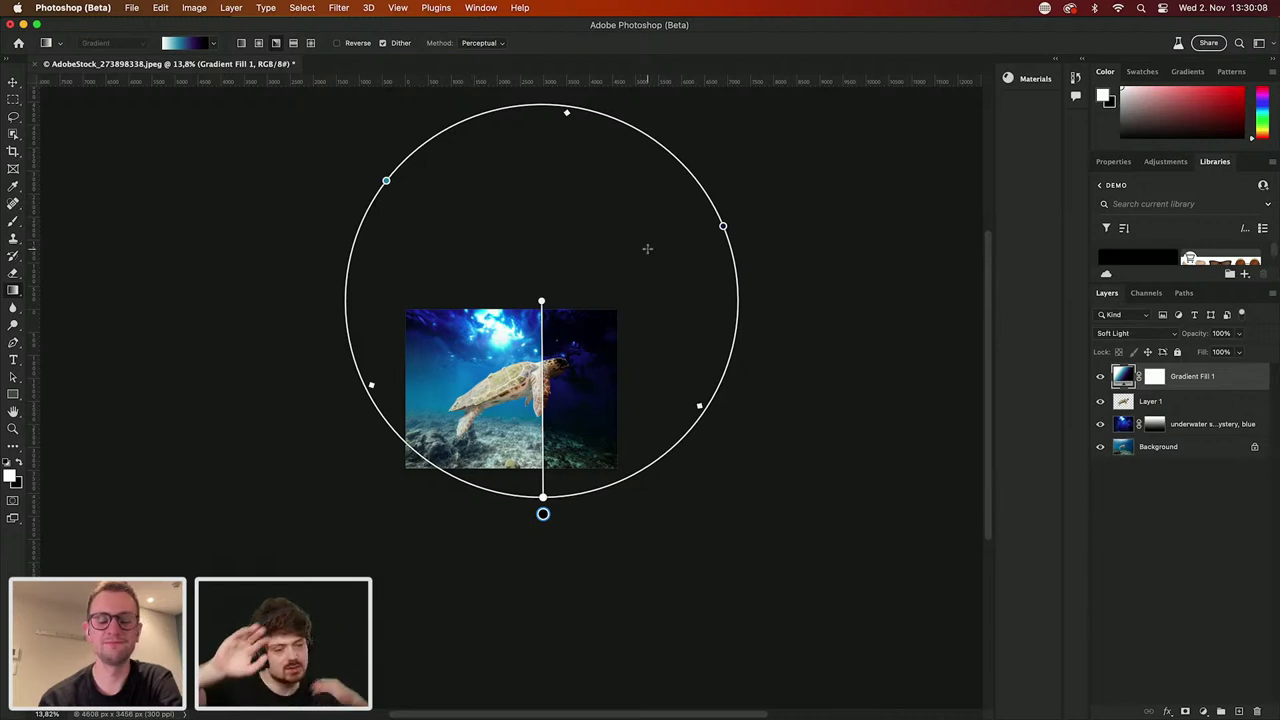
pyautogui.click(295, 44)
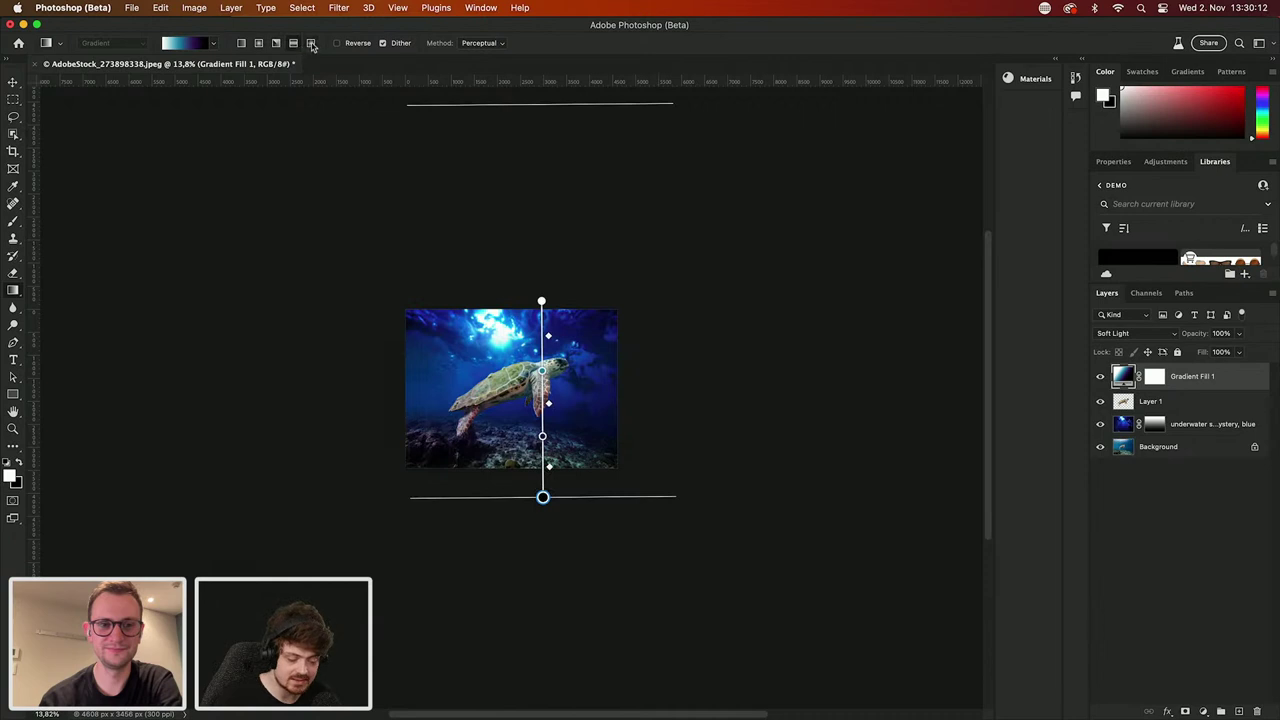
# Step: Change the gradient fill to the diamond style and move its center to the image's left side, above the turtle's tail end
pyautogui.click(311, 44)
pyautogui.moveTo(541, 301); pyautogui.dragTo(444, 358)
pyautogui.scroll(5, 512, 399)
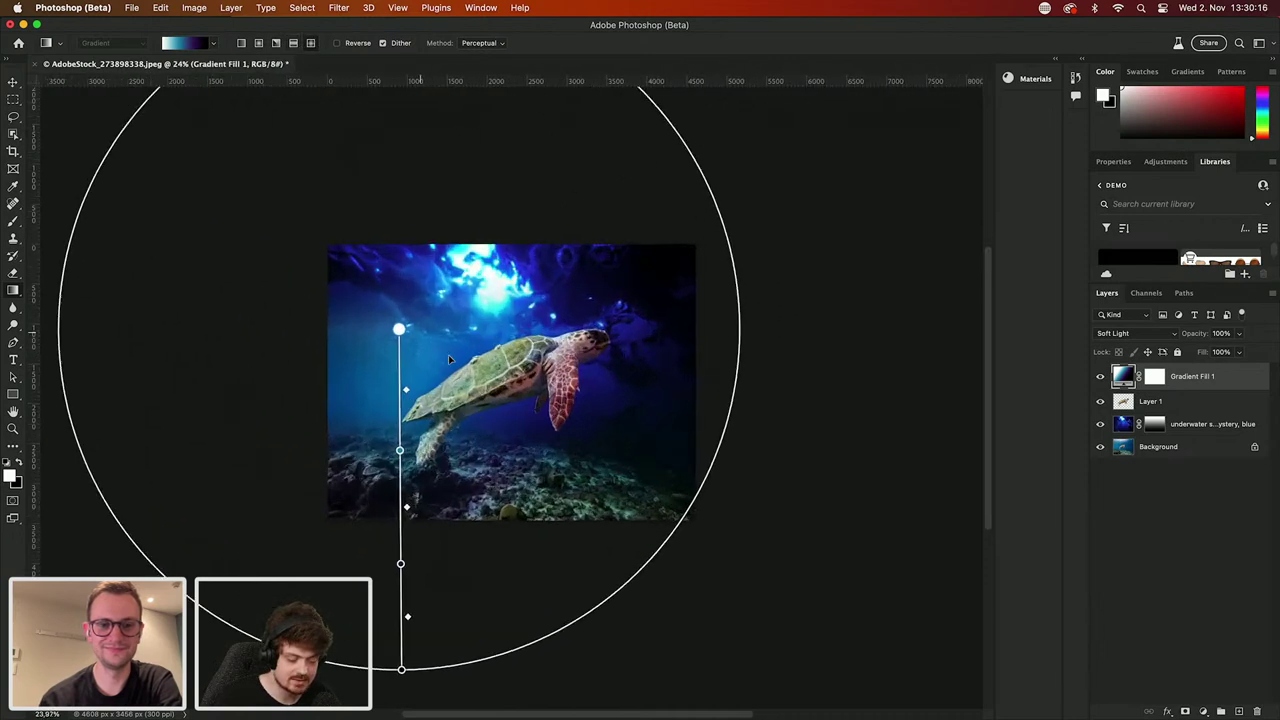
# Step: Check the diamond gradient in Normal blend mode, and set the gradient fill layer's blend mode to Linear Dodge (Add)
pyautogui.click(1128, 334)
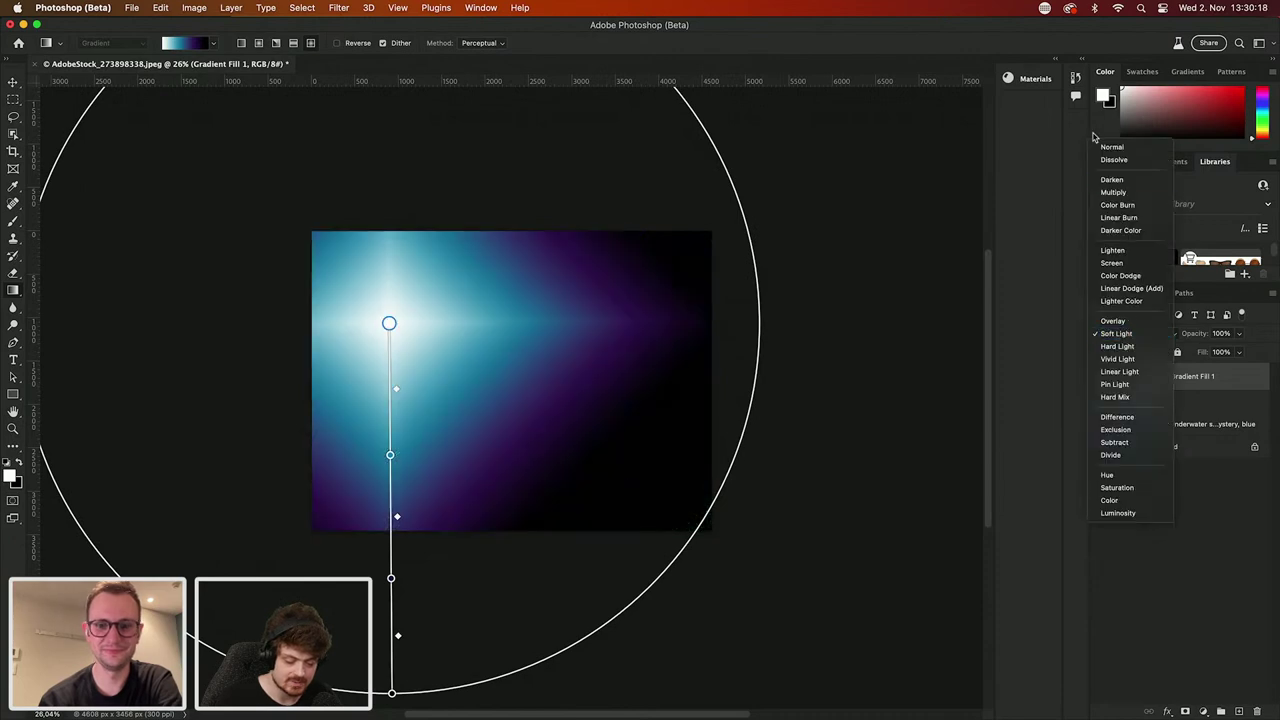
pyautogui.click(1108, 150)
pyautogui.scroll(3, 390, 305)
pyautogui.scroll(-5, 390, 305)
pyautogui.scroll(1, 390, 305)
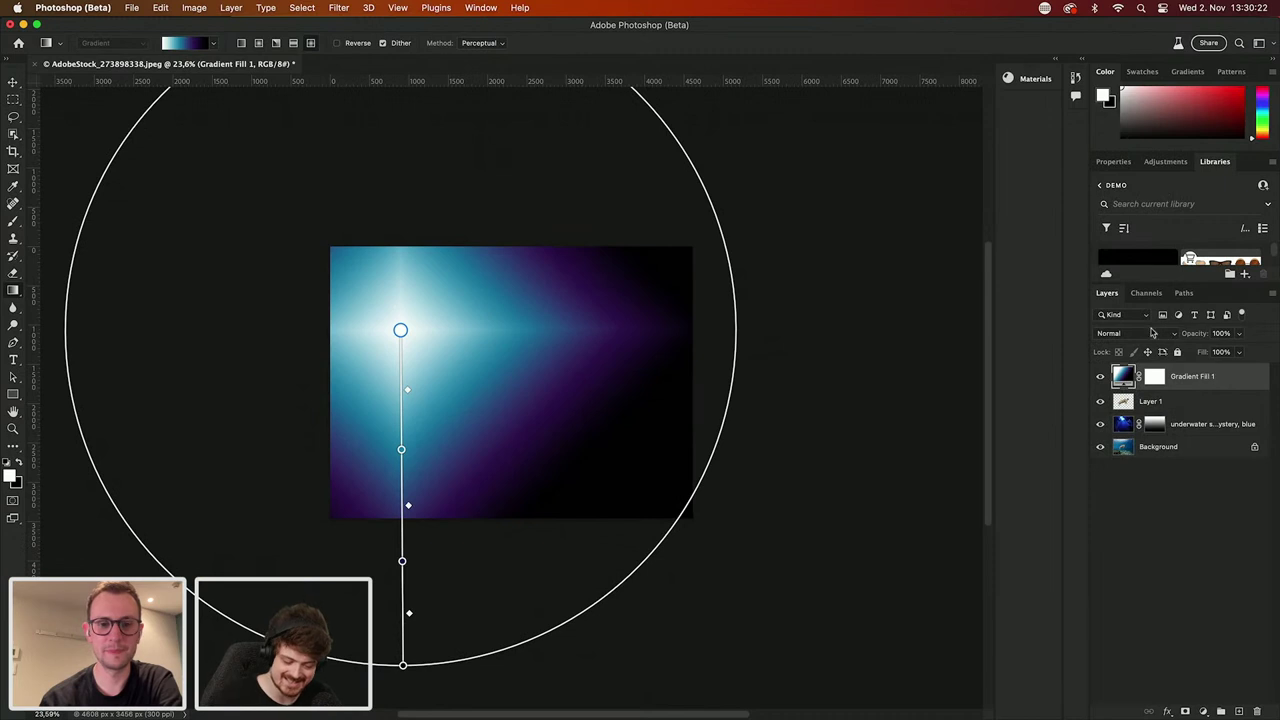
pyautogui.click(1150, 334)
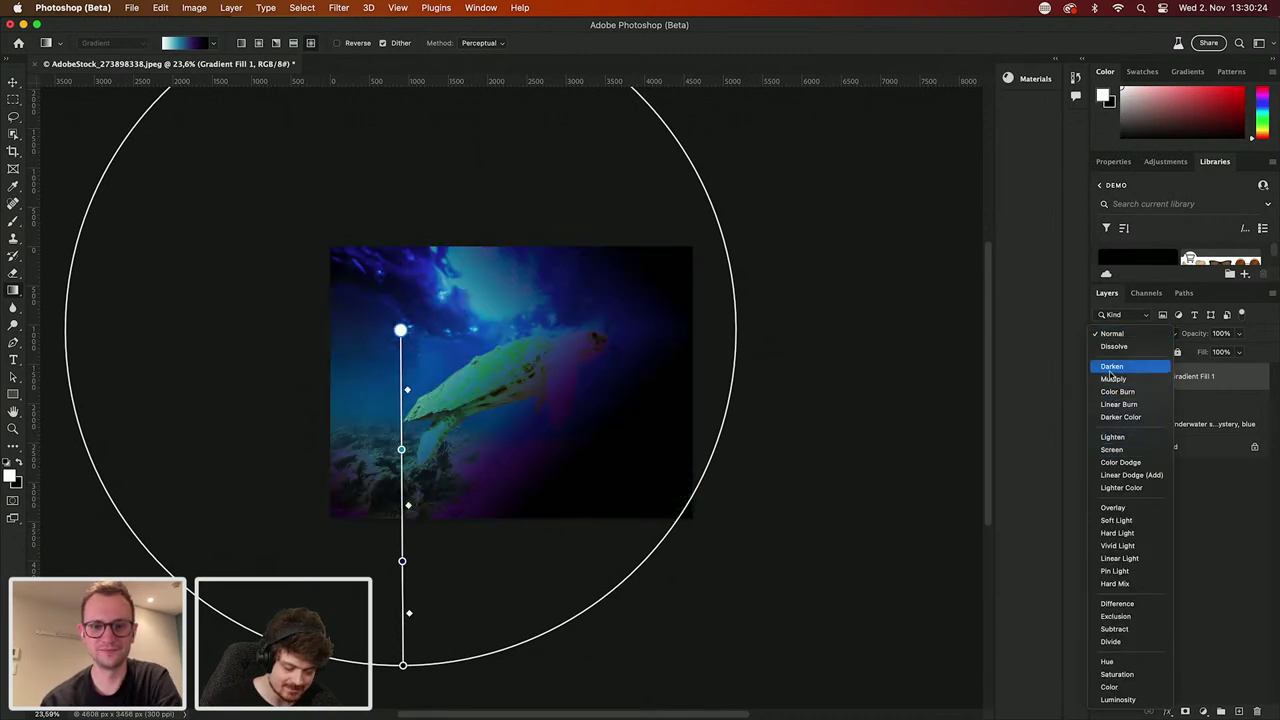
pyautogui.click(1137, 476)
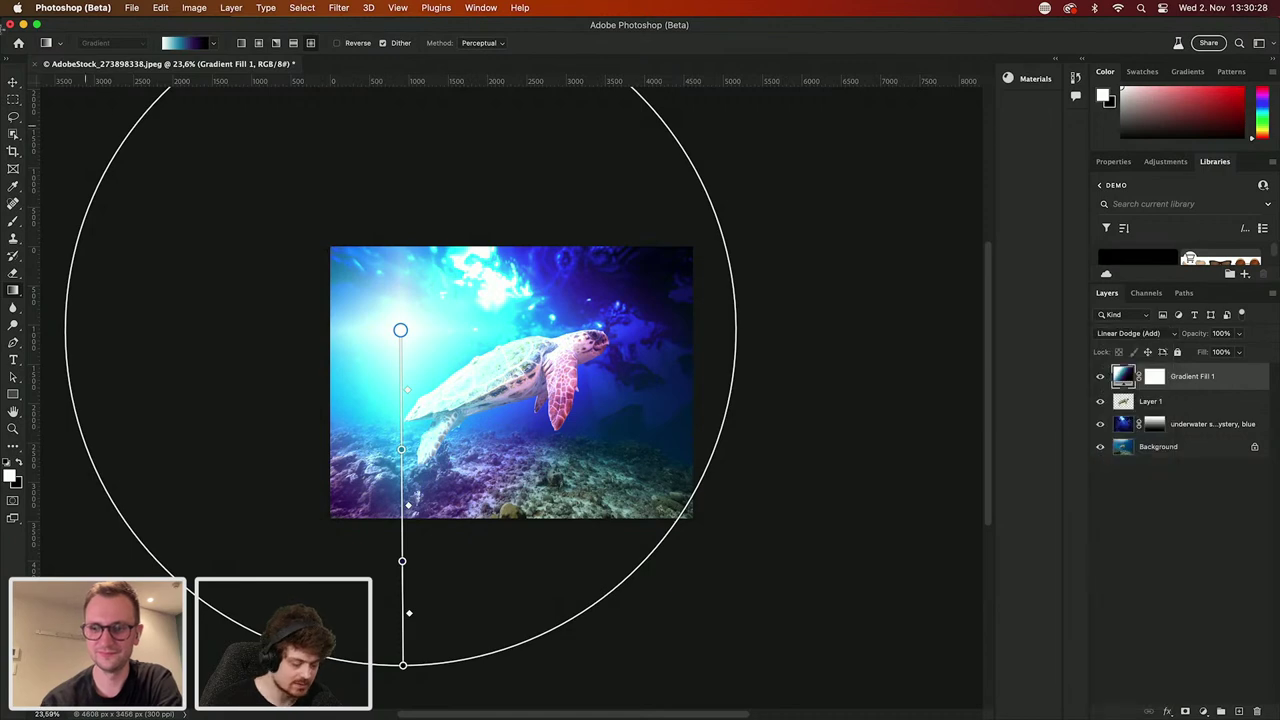
# Step: Move the diamond gradient's center onto the bright sunlight near the image's upper edge and hide the on-canvas gradient handles
pyautogui.click(15, 81)
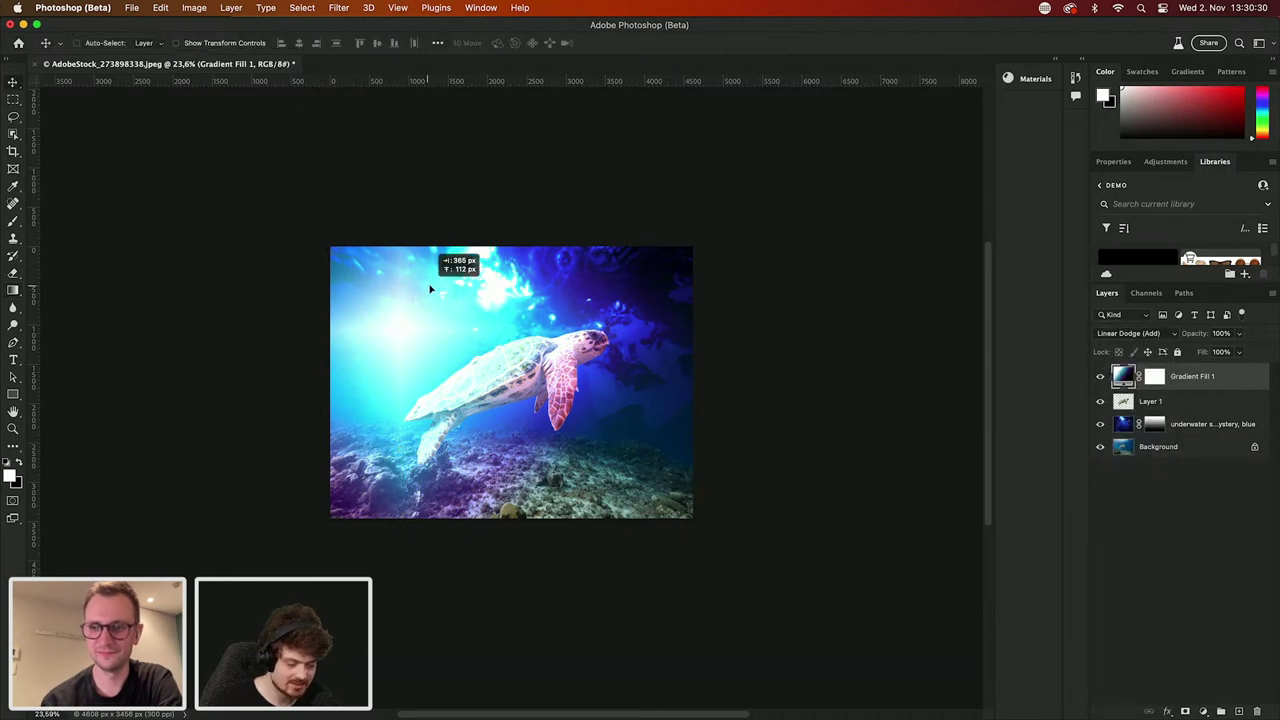
pyautogui.moveTo(470, 306); pyautogui.dragTo(478, 287)
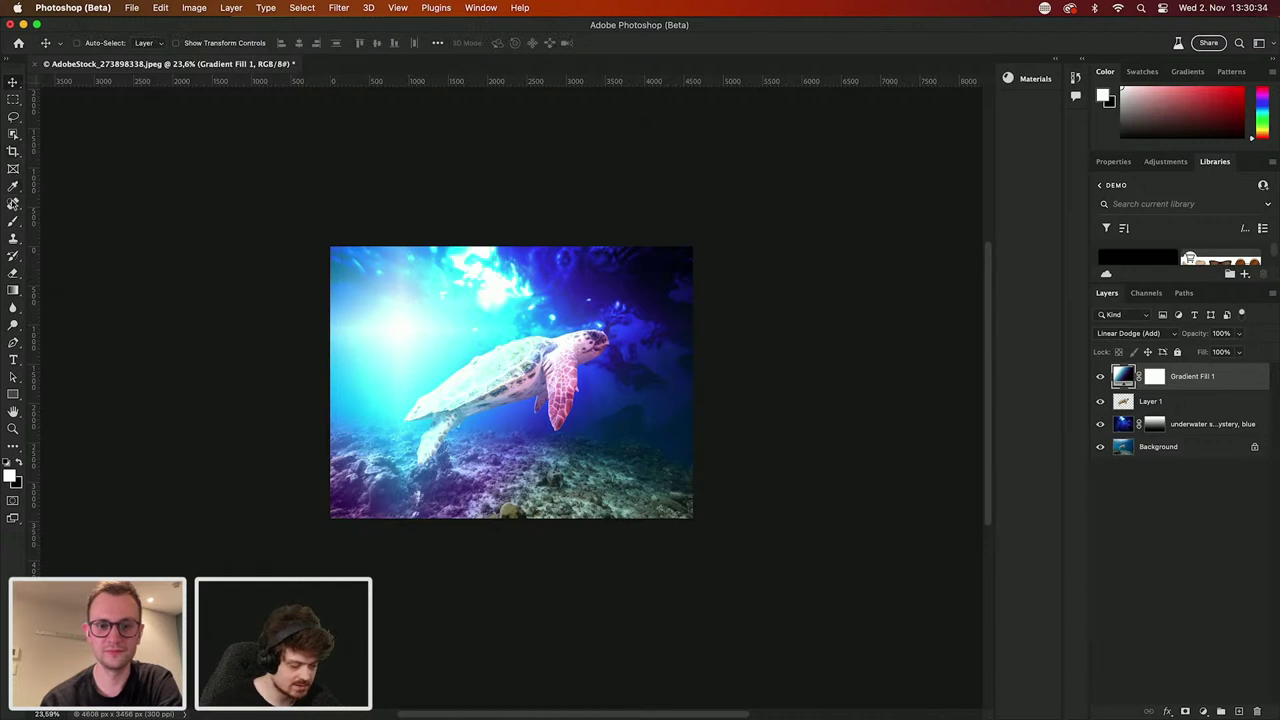
pyautogui.click(14, 290)
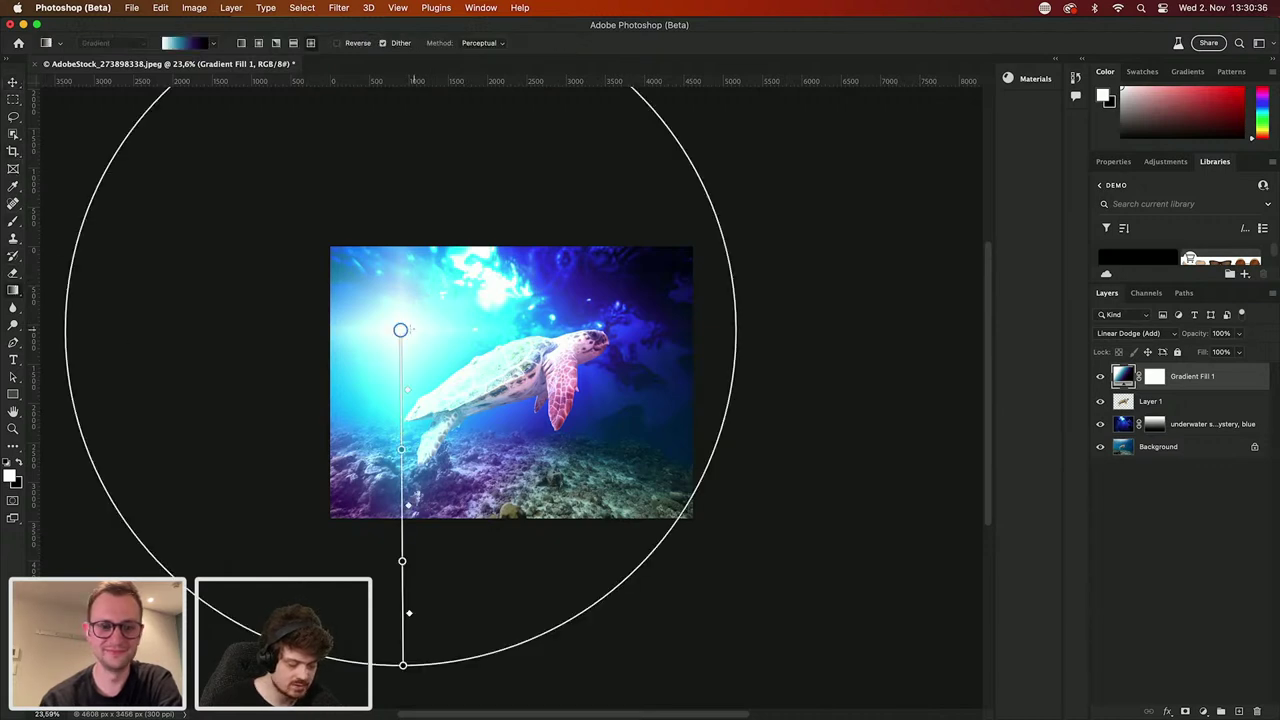
pyautogui.moveTo(400, 330); pyautogui.dragTo(459, 270)
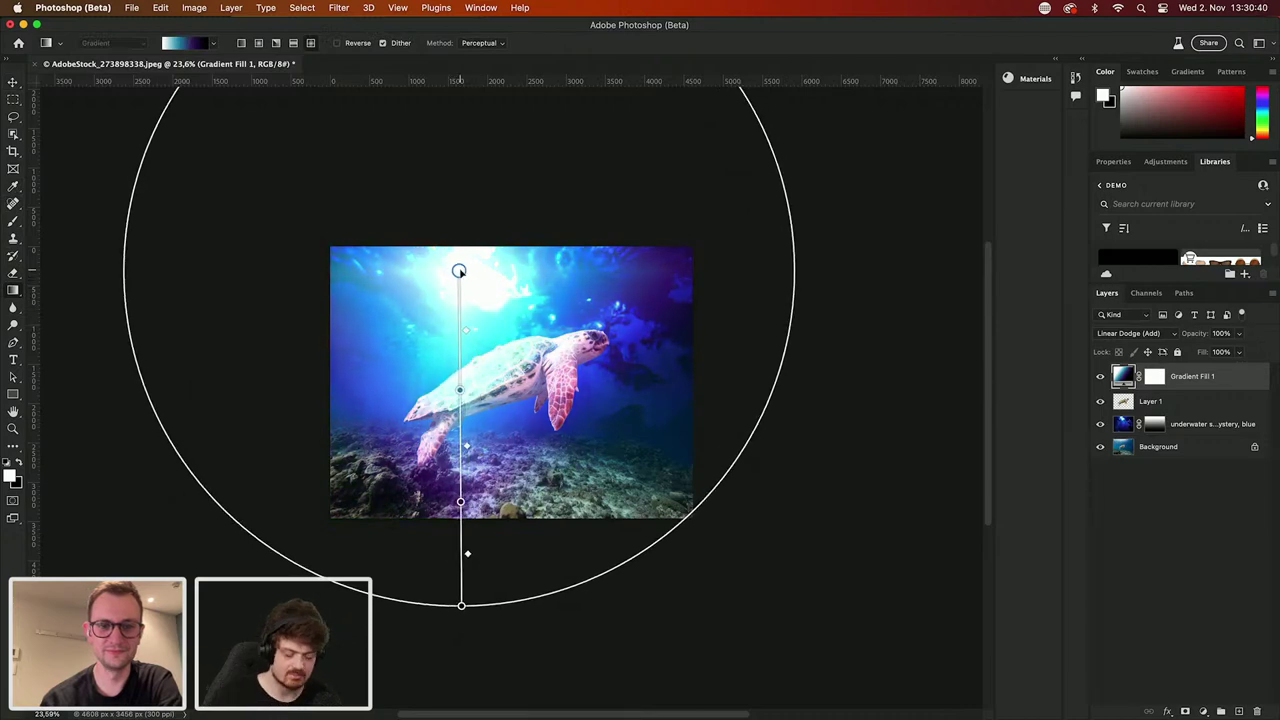
pyautogui.click(13, 84)
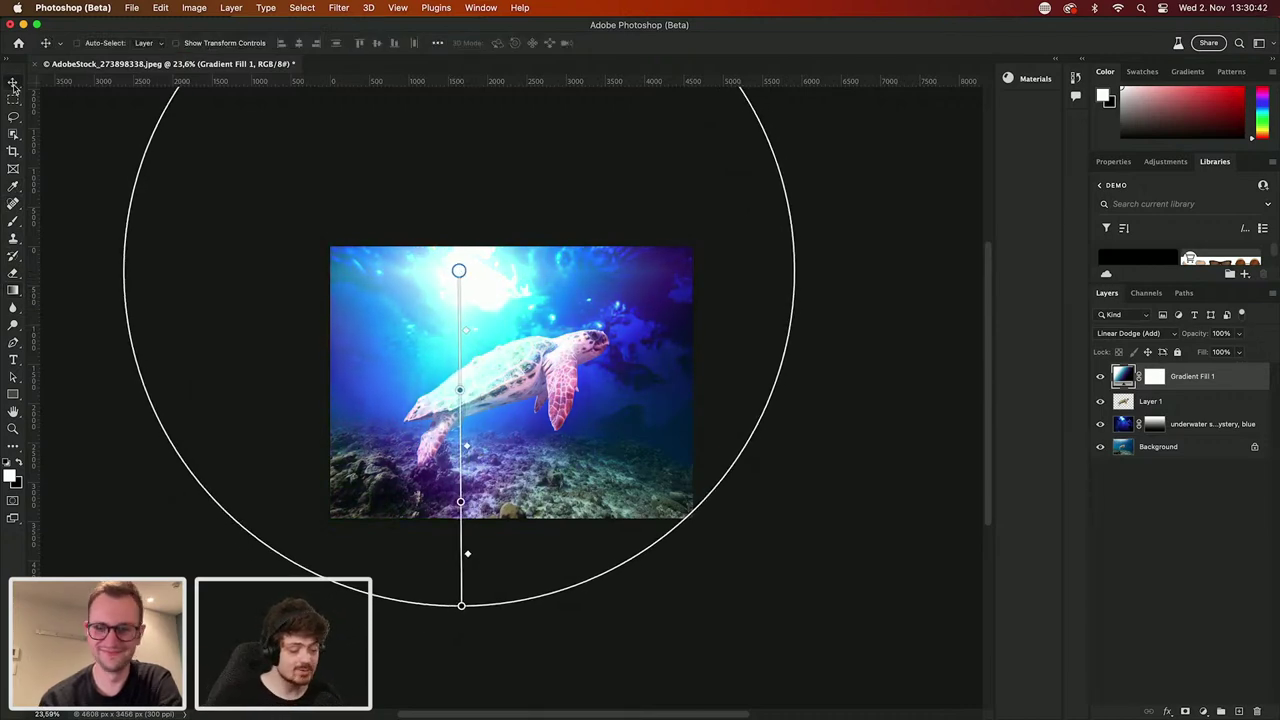
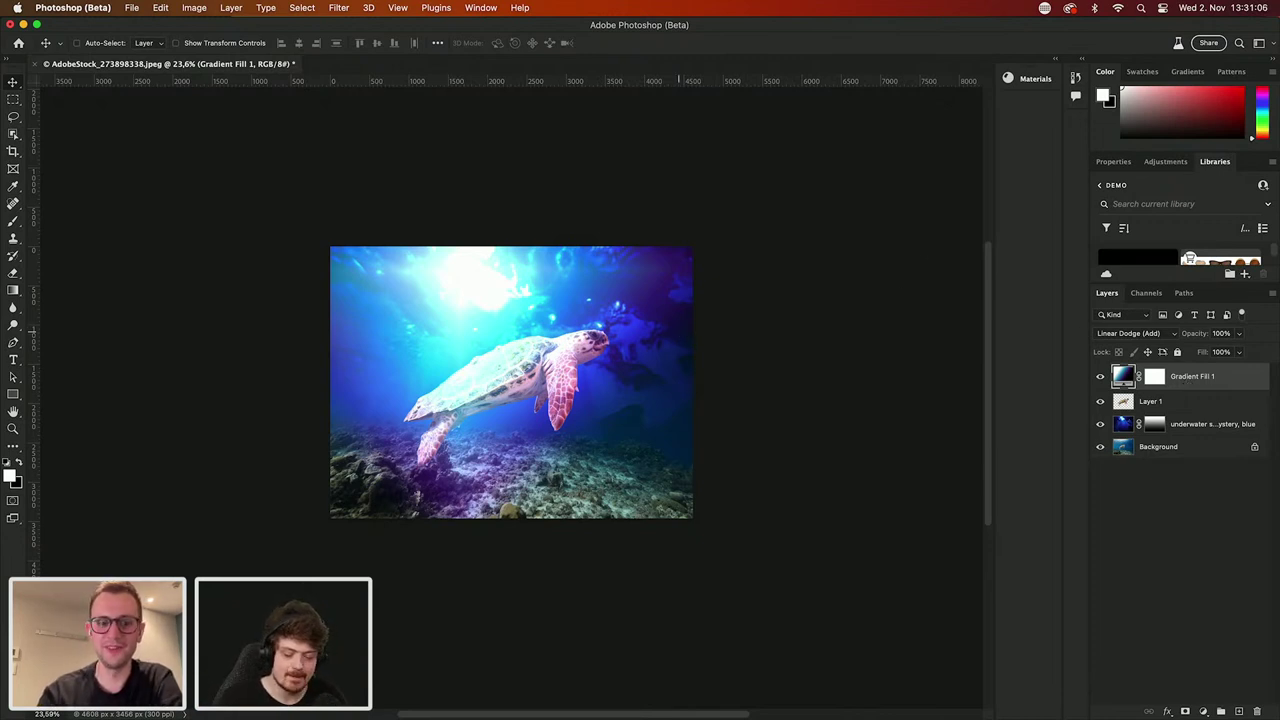
# Step: Add a Gradient Map adjustment layer above the gradient fill layer
pyautogui.moveTo(1248, 712)
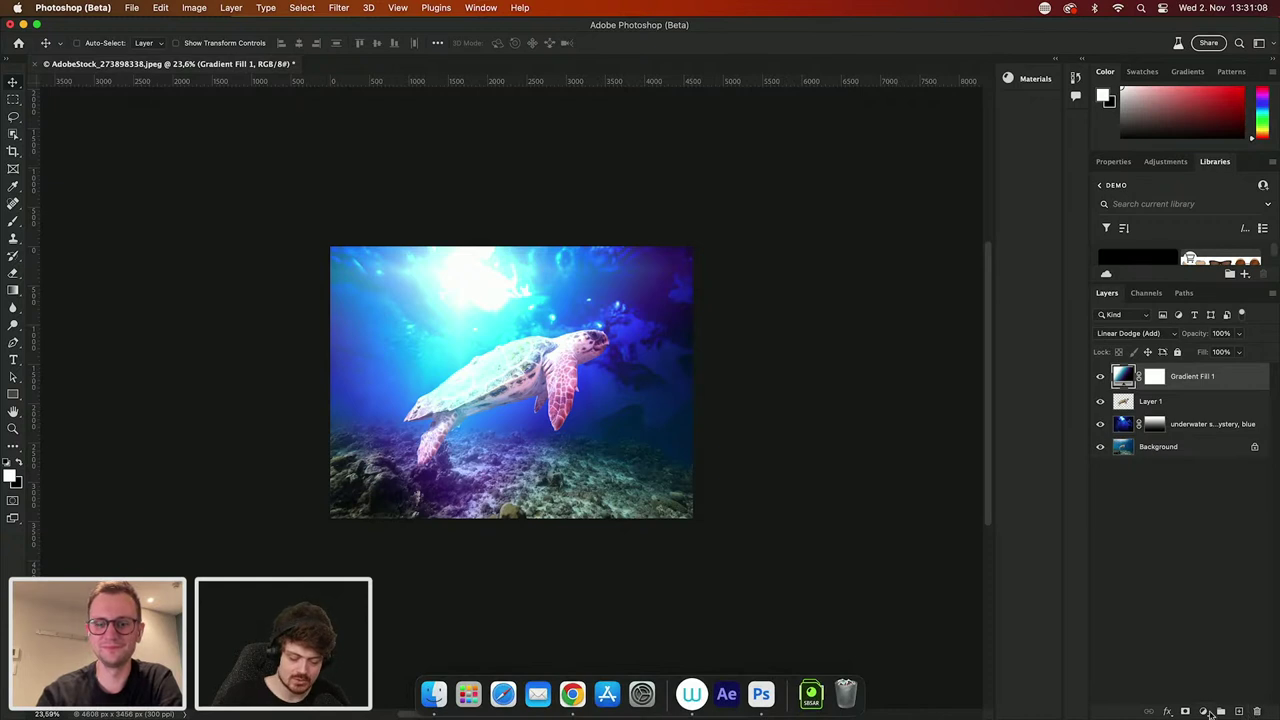
pyautogui.click(1204, 711)
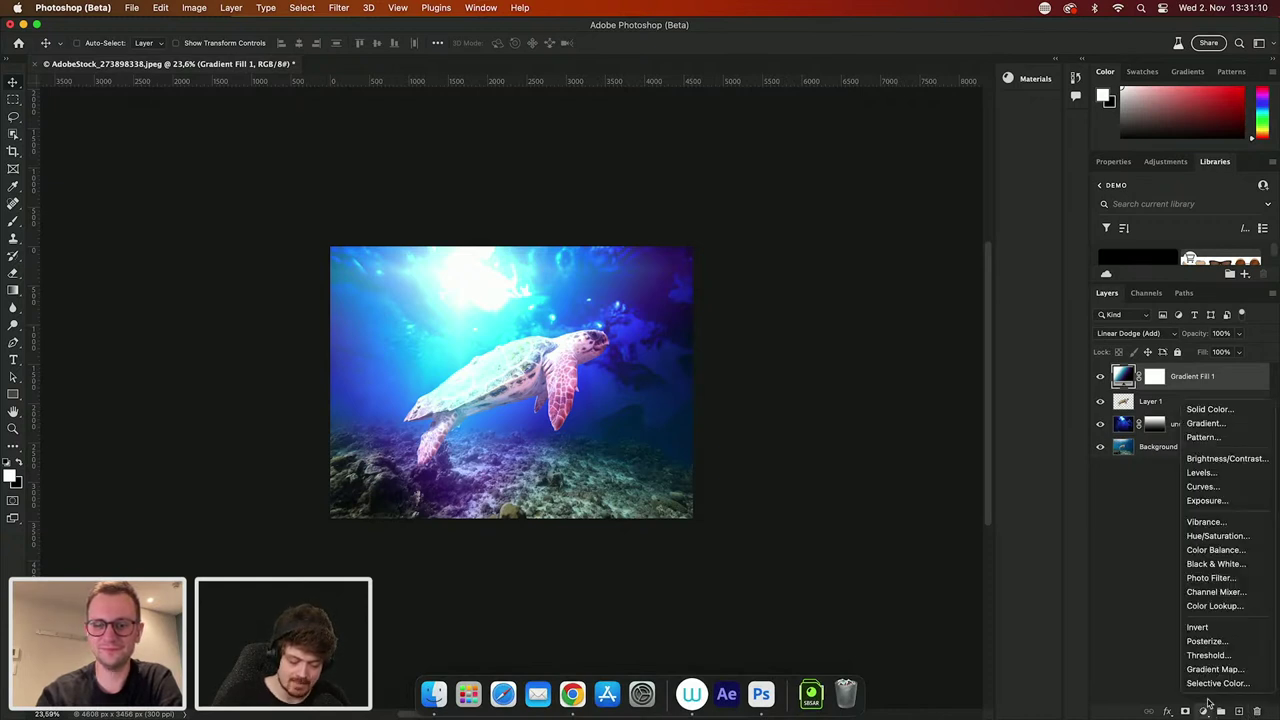
pyautogui.click(1217, 669)
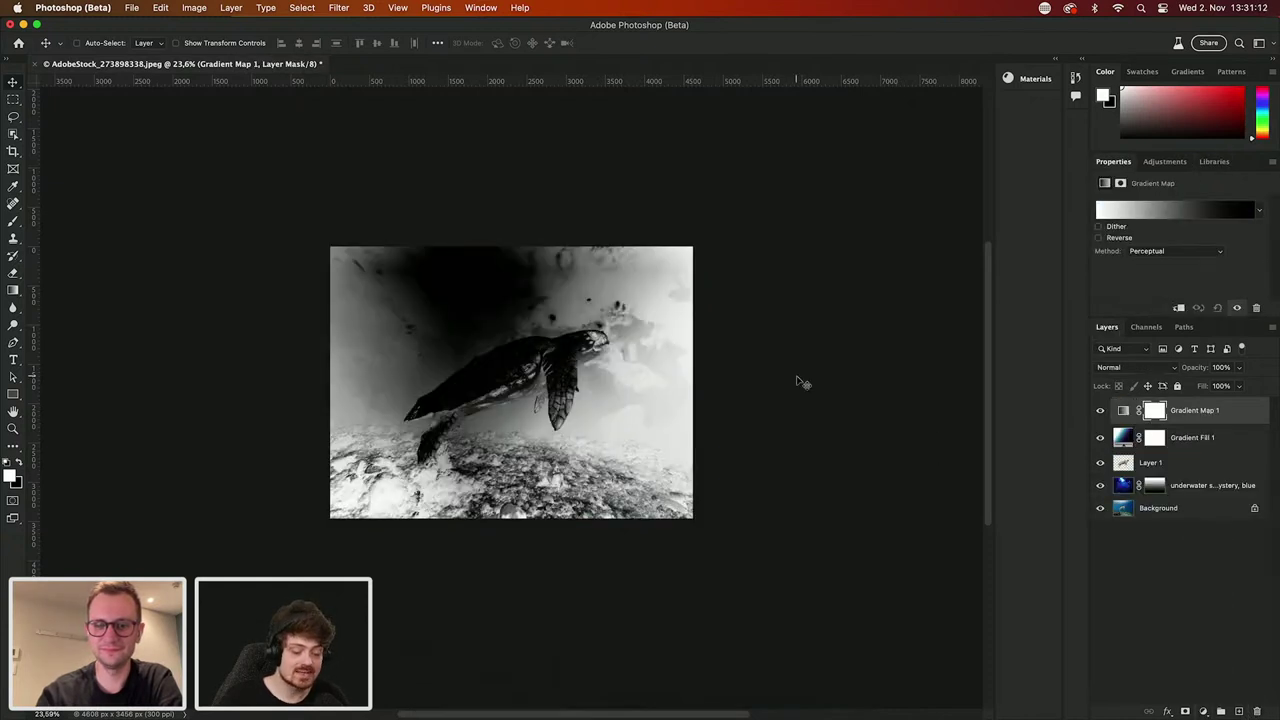
# Step: Edit the gradient map's white-to-black gradient, adding red color stops at 22% and 59%
pyautogui.click(1143, 211)
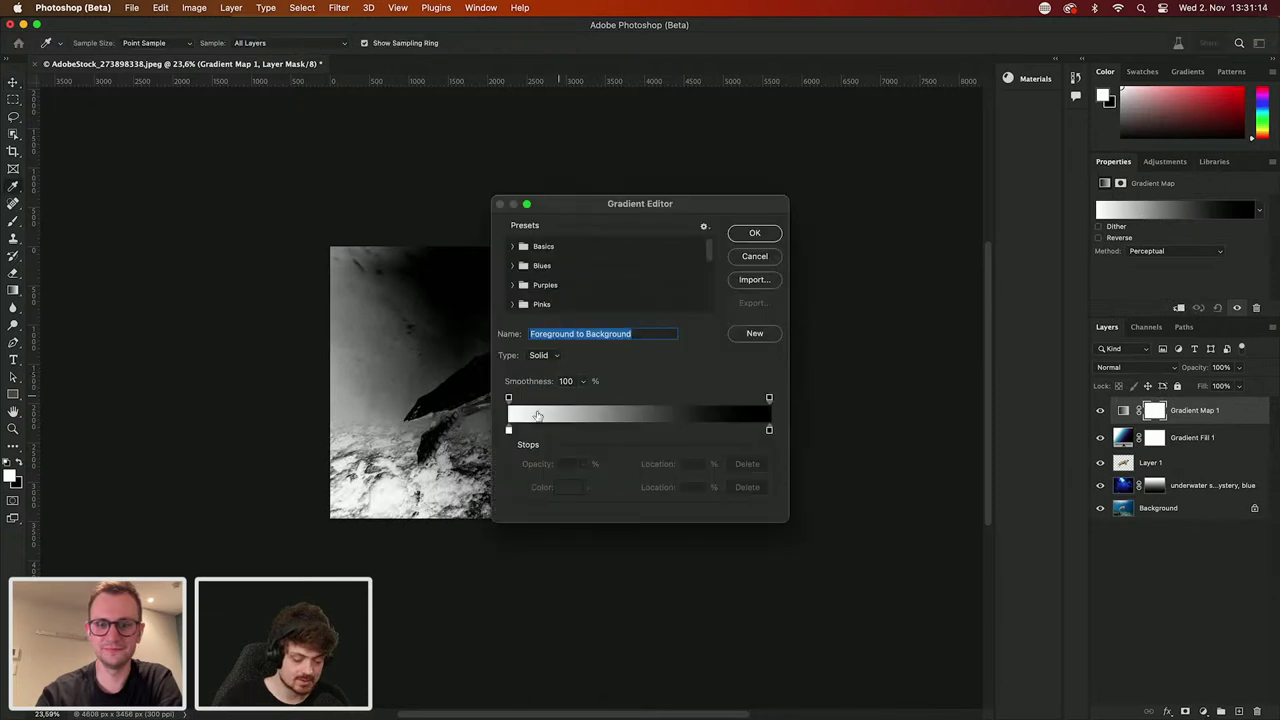
pyautogui.click(565, 430)
pyautogui.doubleClick(565, 430)
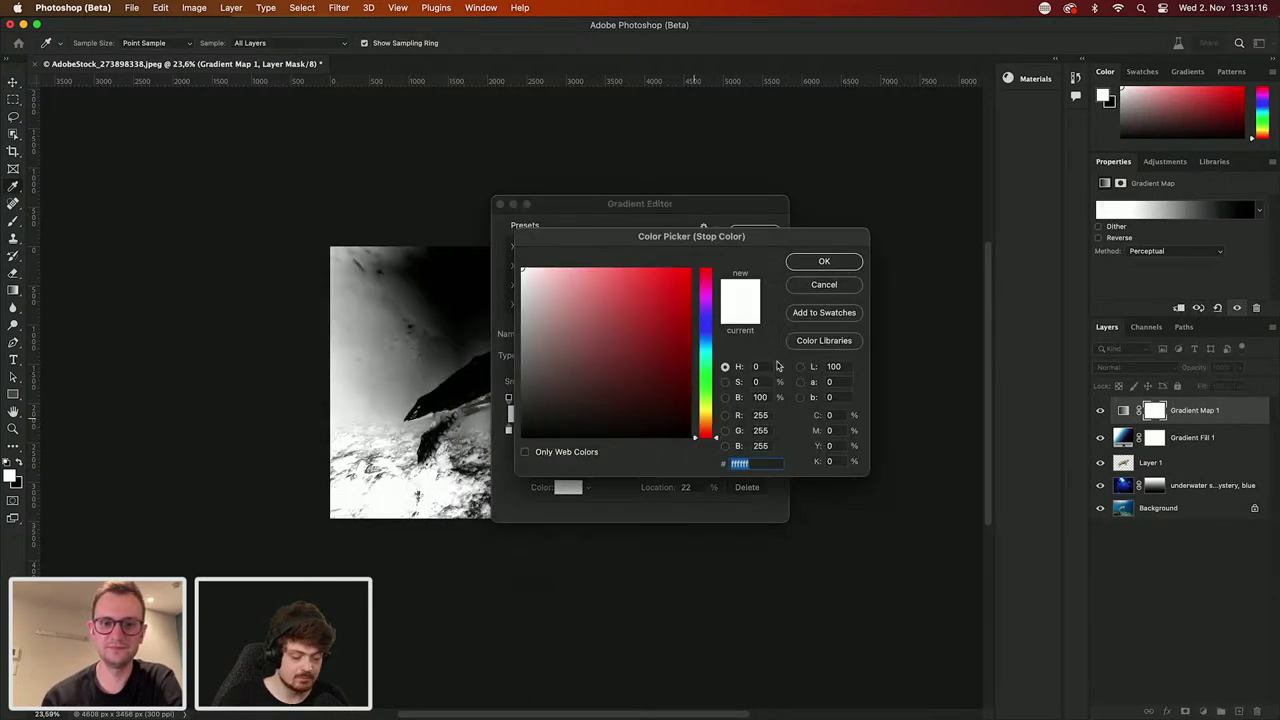
pyautogui.click(670, 283)
pyautogui.click(823, 261)
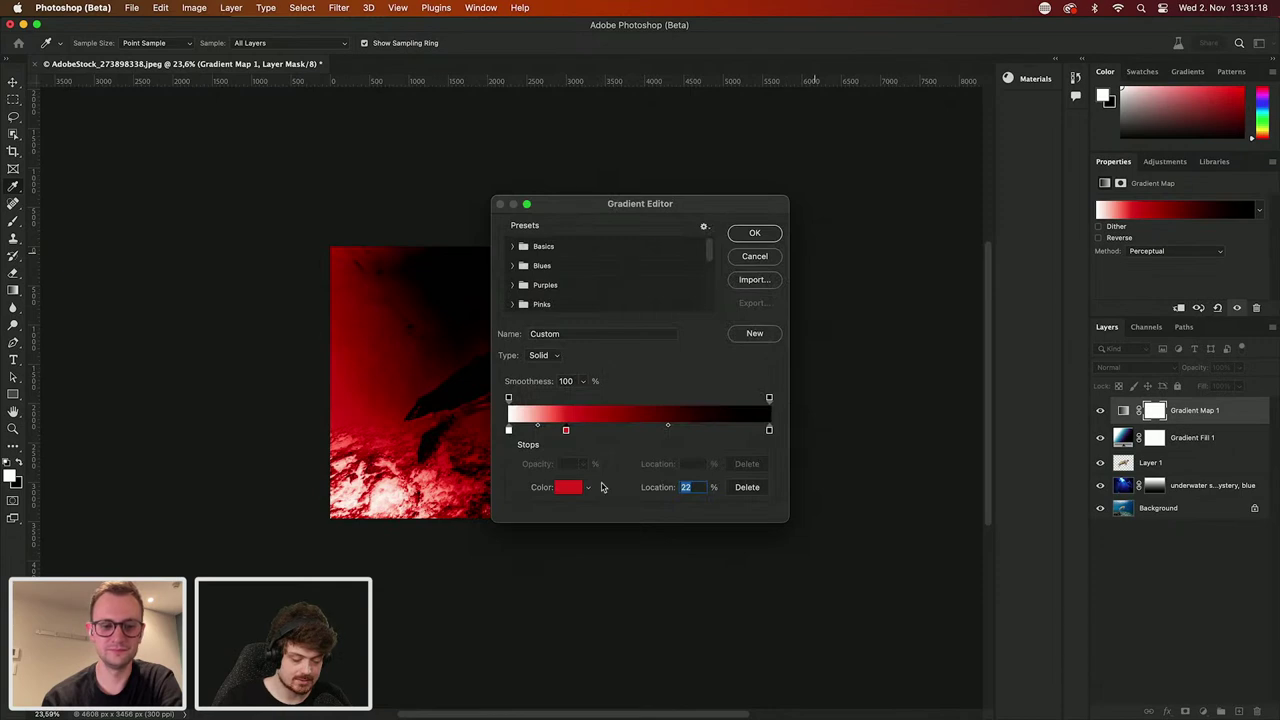
pyautogui.click(661, 431)
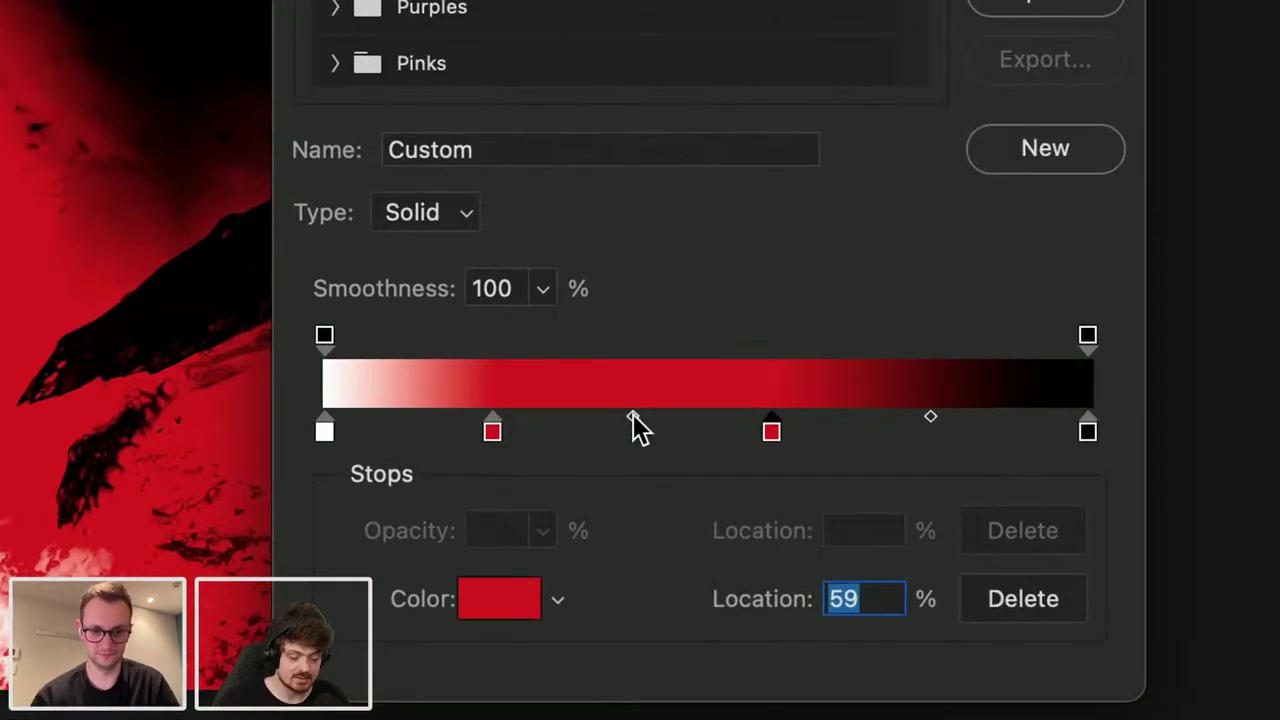
# Step: Move the gradient's second red stop to 58%, shift the midpoint before it towards the first red stop, and recolour the moved stop teal (22dfd4)
pyautogui.moveTo(633, 416)
pyautogui.mouseDown()
pyautogui.moveTo(651, 416)
pyautogui.moveTo(589, 416)
pyautogui.moveTo(611, 416)
pyautogui.mouseUp()
pyautogui.click(766, 436)
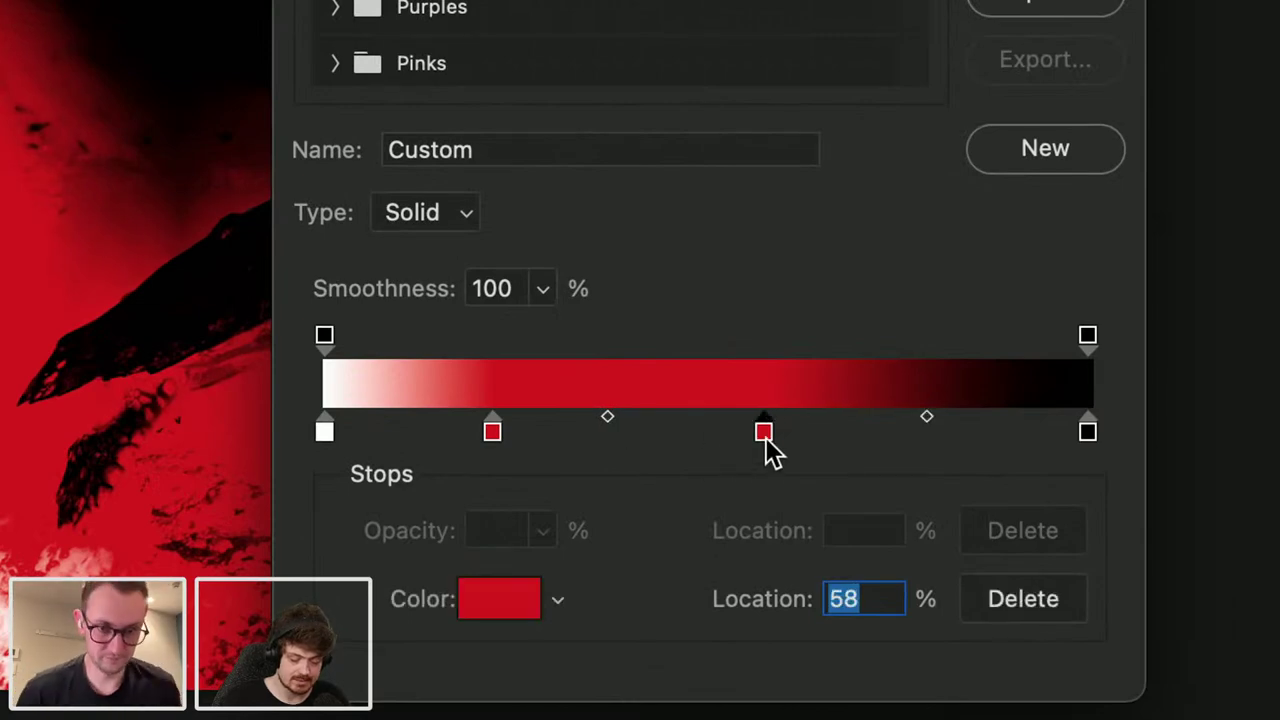
pyautogui.click(514, 594)
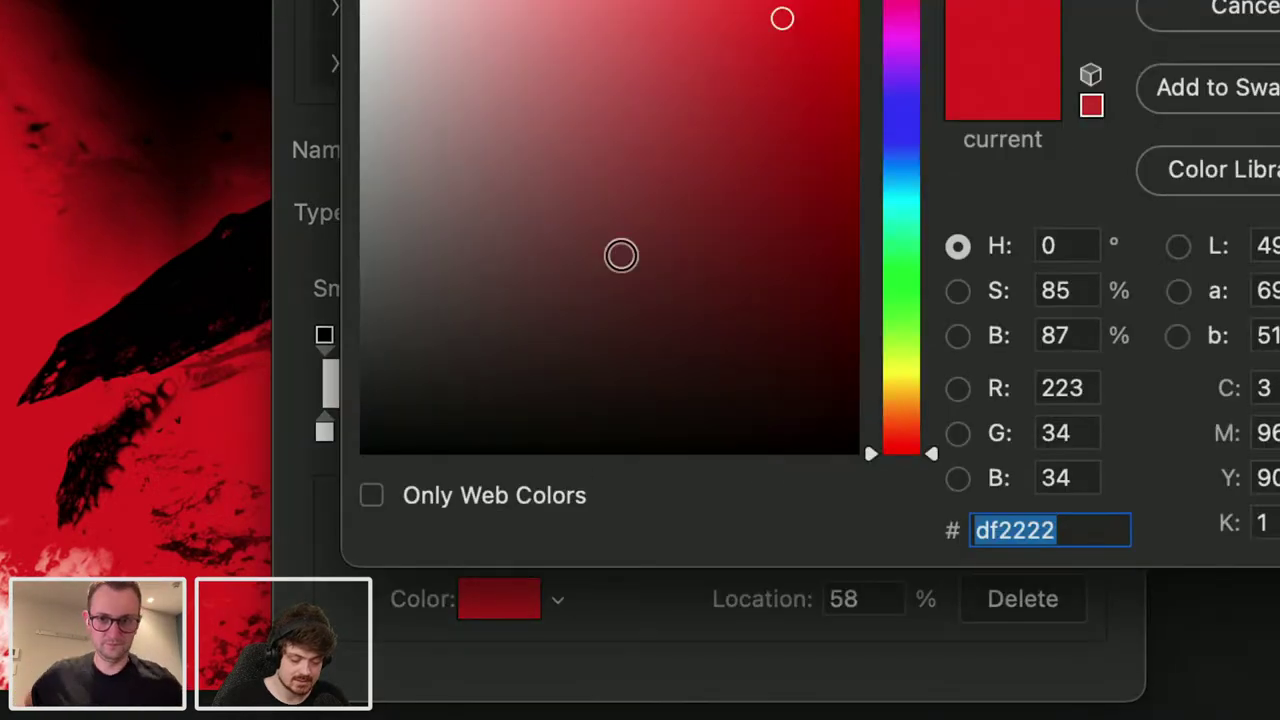
pyautogui.click(886, 212)
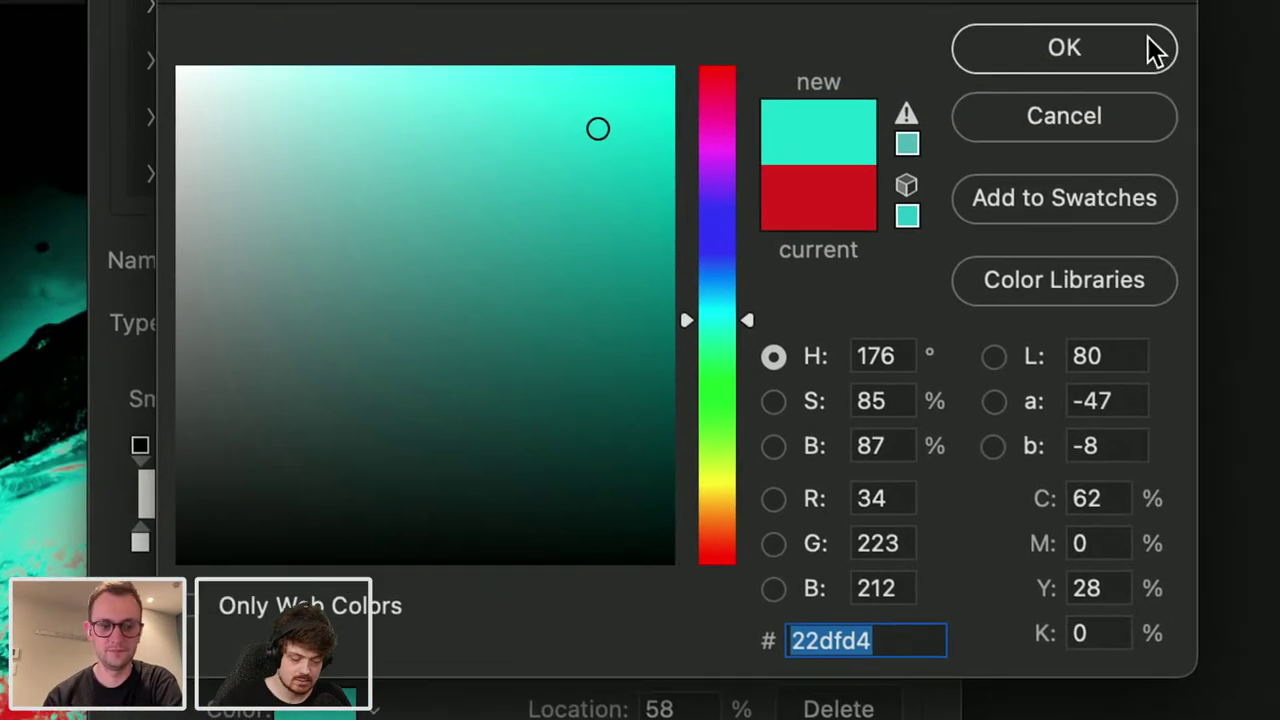
pyautogui.click(1155, 50)
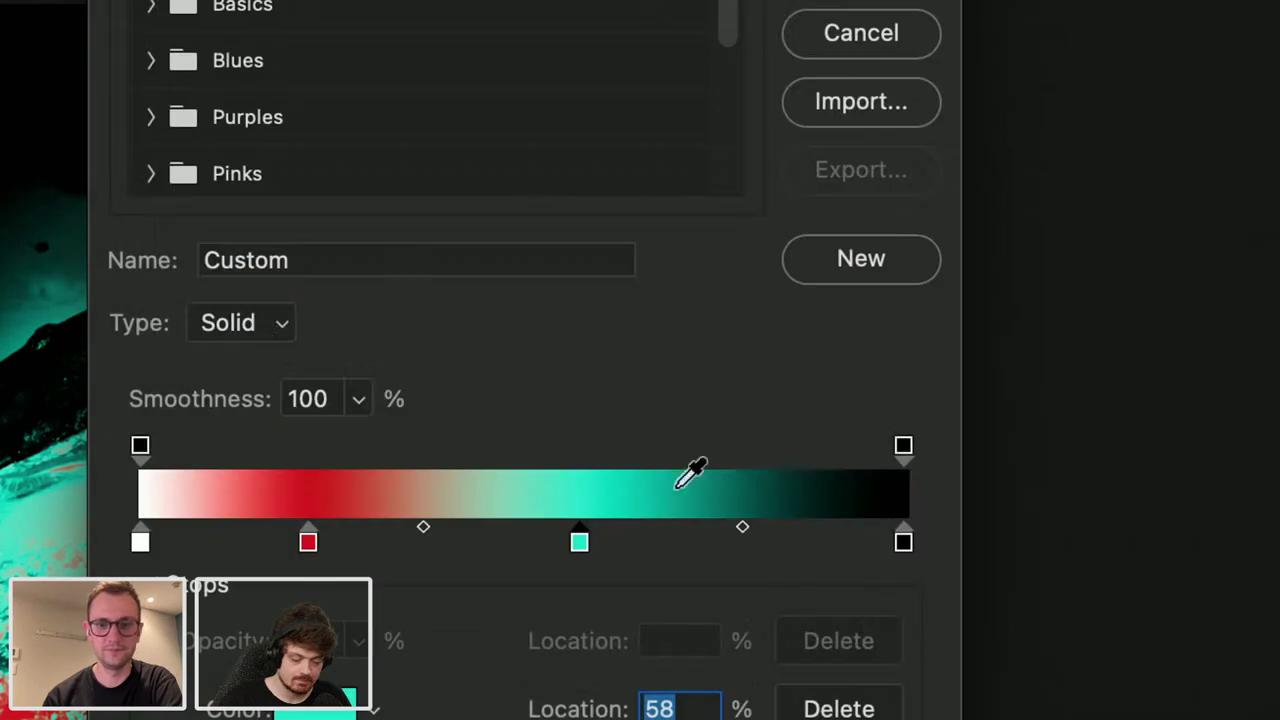
# Step: Strip the coloured stops to leave a white-to-black gradient, and reverse the gradient map
pyautogui.moveTo(585, 546); pyautogui.dragTo(258, 512)
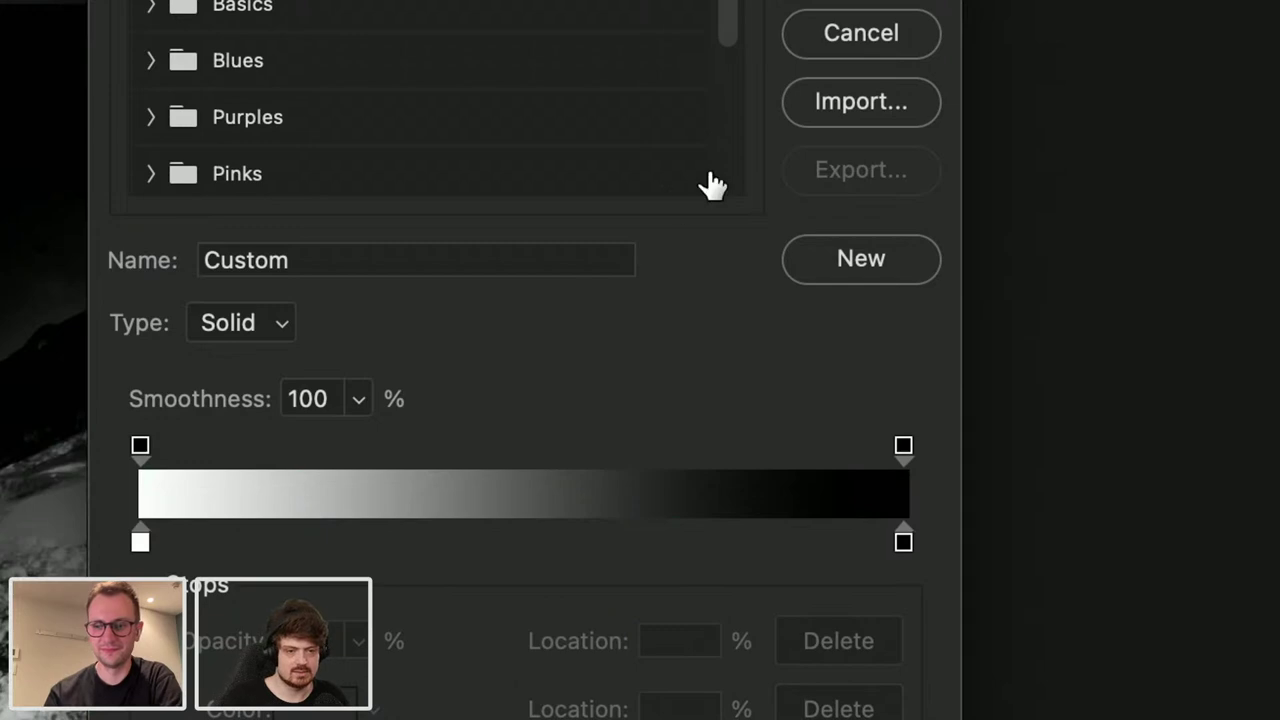
pyautogui.press('alt')
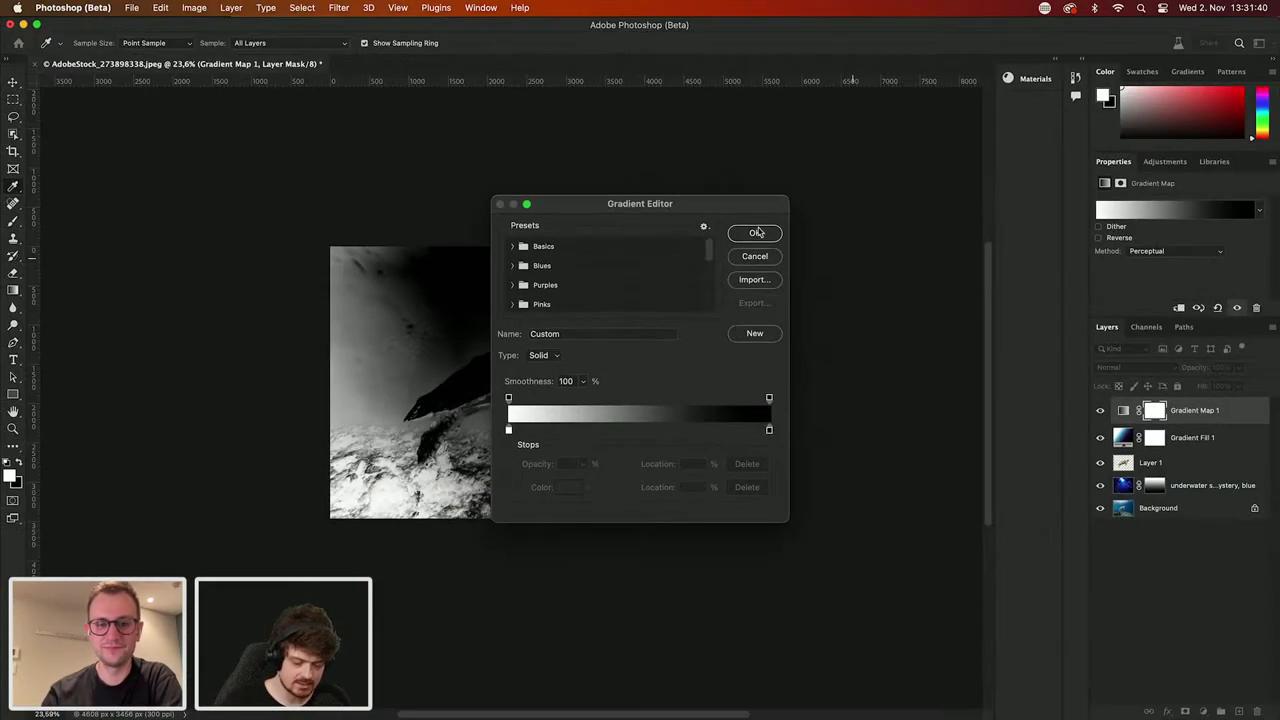
pyautogui.click(757, 234)
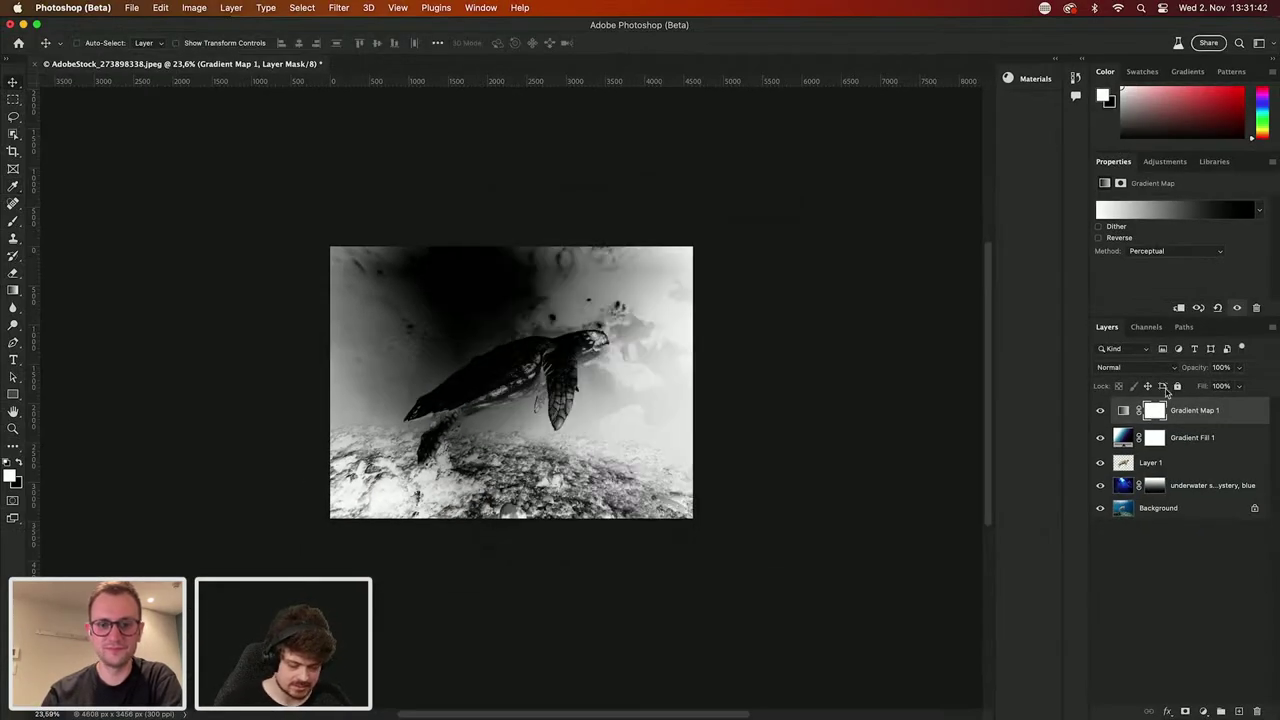
pyautogui.click(1115, 240)
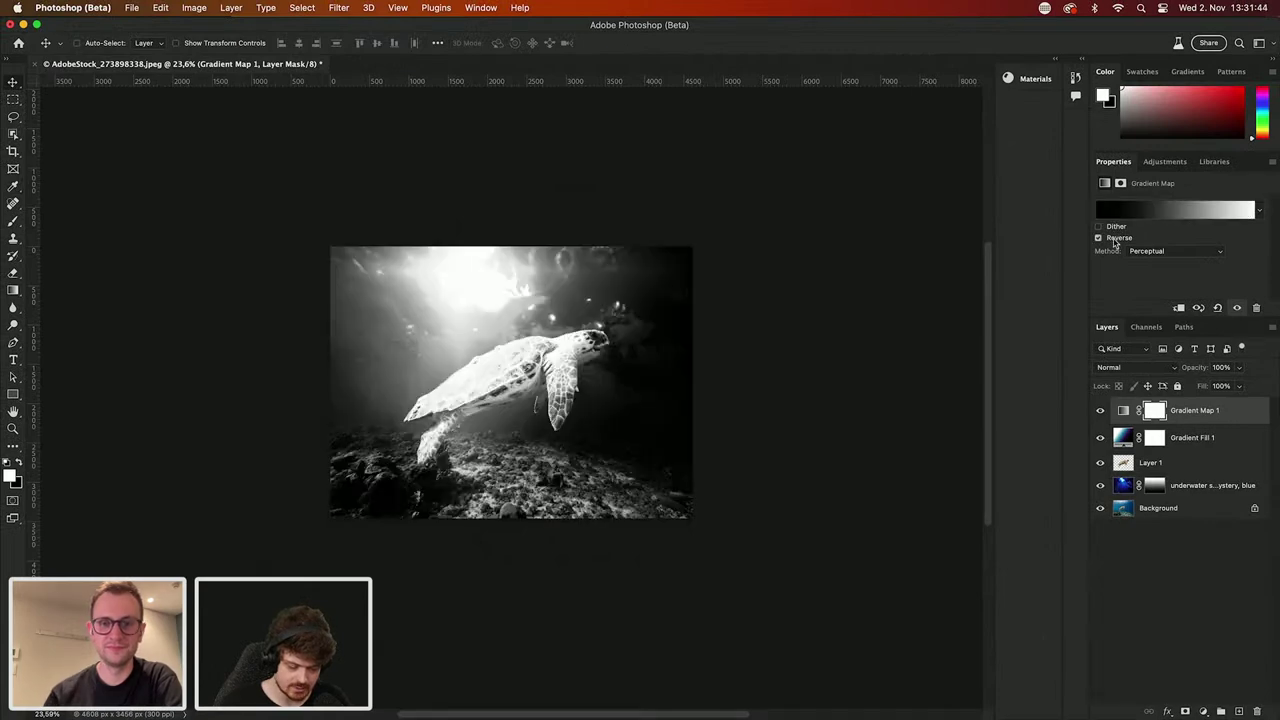
# Step: Delete the Gradient Map 1 layer together with its layer mask
pyautogui.scroll(3, 406, 368)
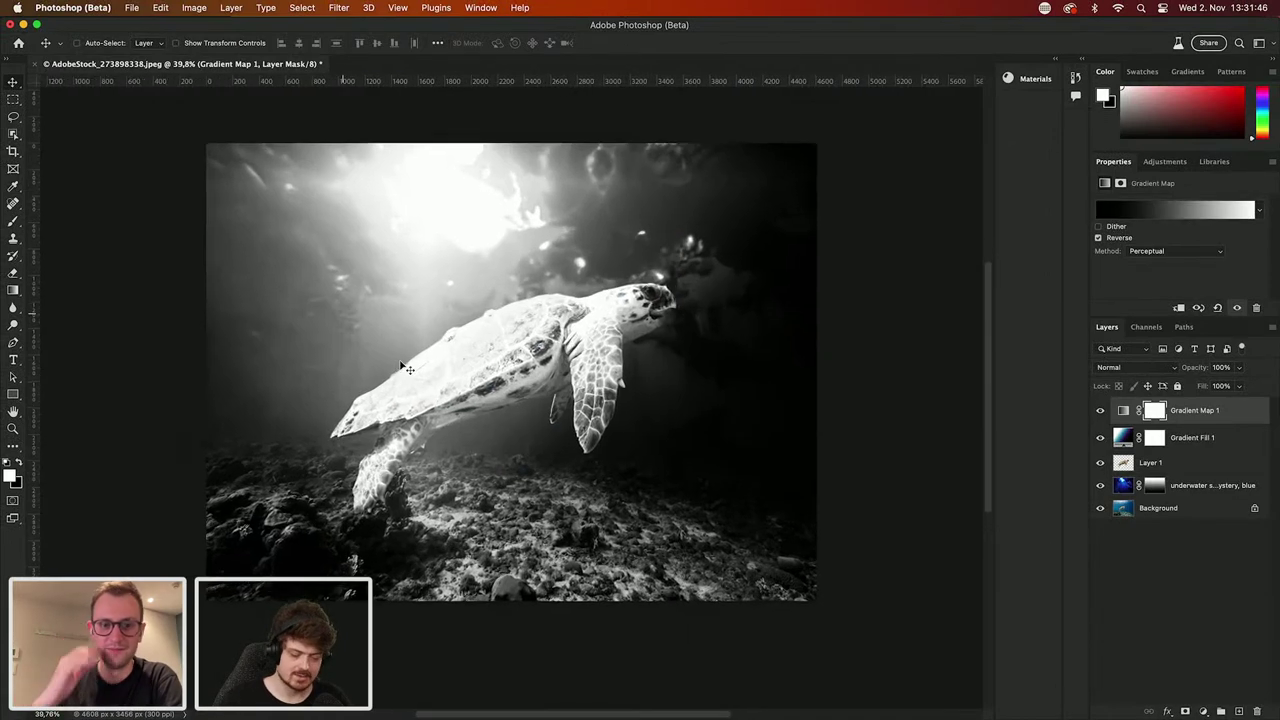
pyautogui.scroll(-1, 406, 368)
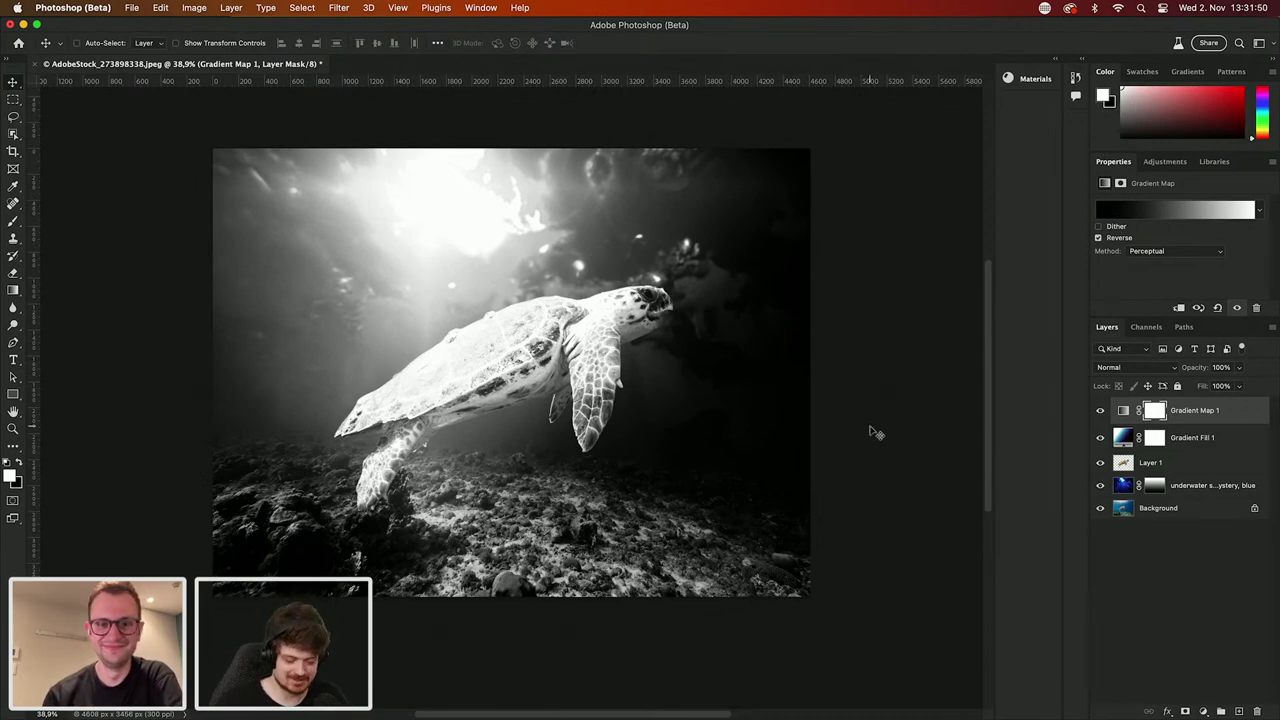
pyautogui.press('BackSpace')
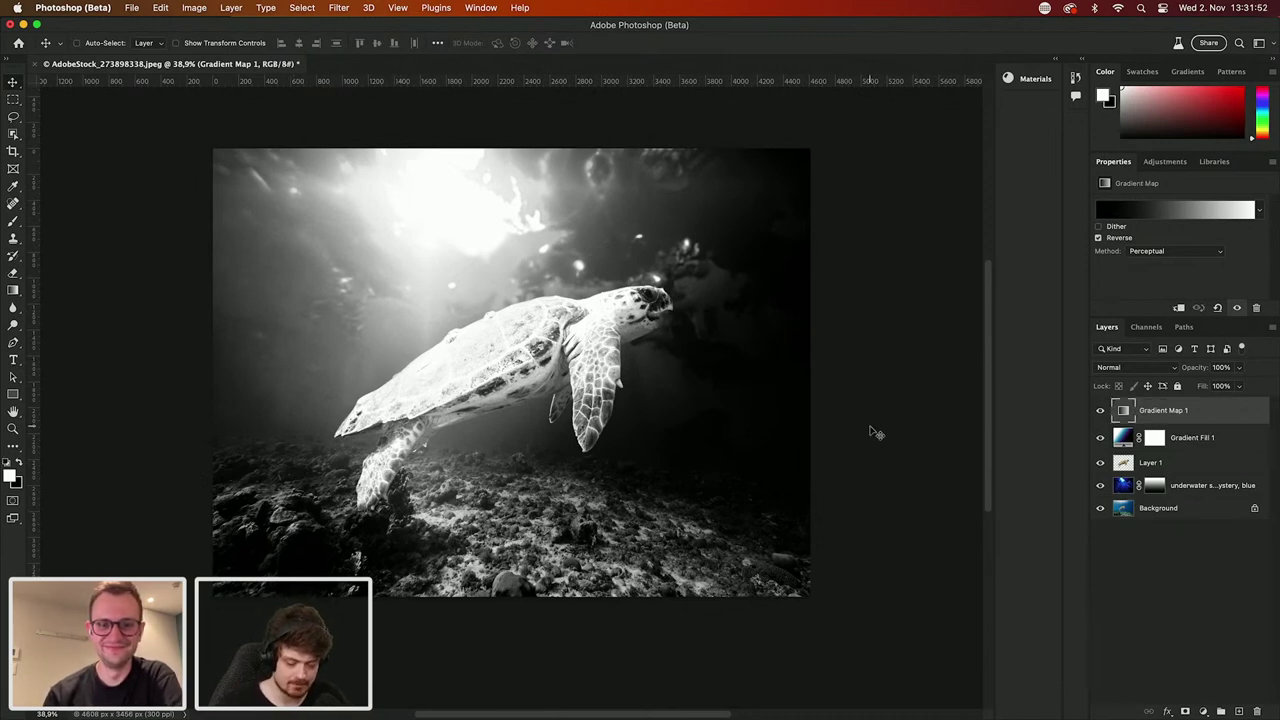
pyautogui.press('BackSpace')
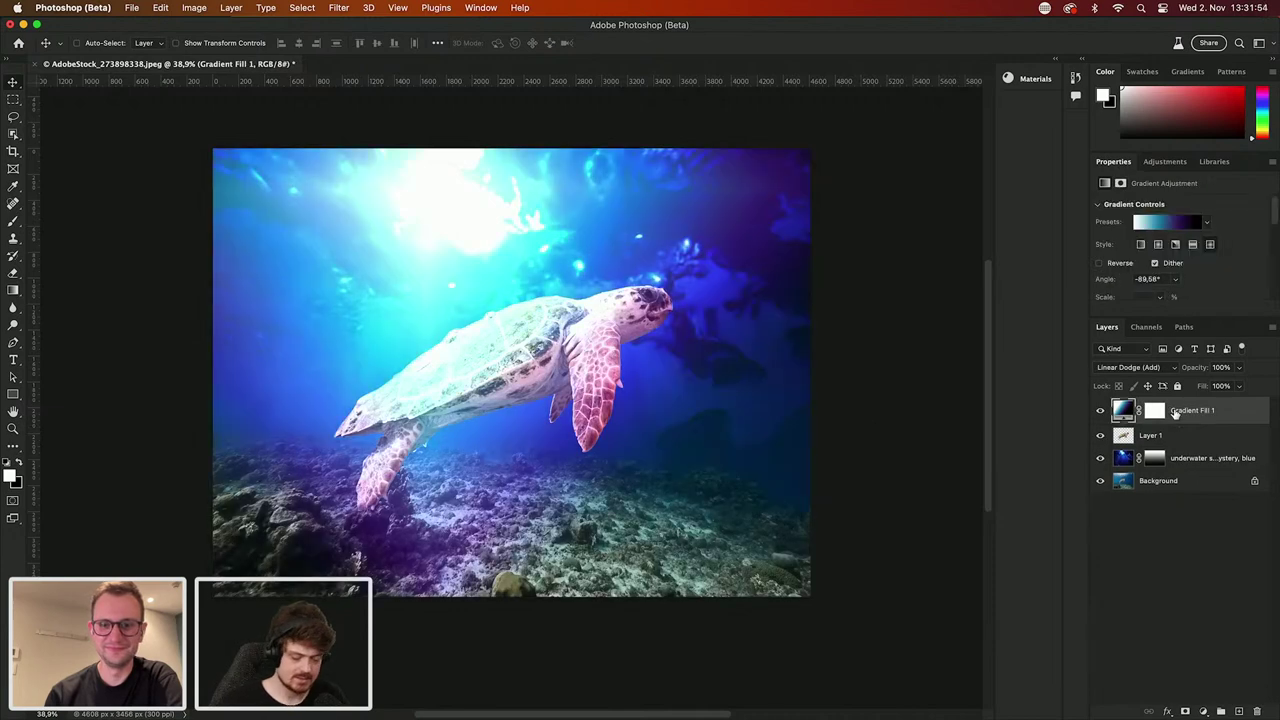
# Step: Select the underwater scene layer and browse the Adobe Substance materials with the Your materials group collapsed
pyautogui.click(1128, 460)
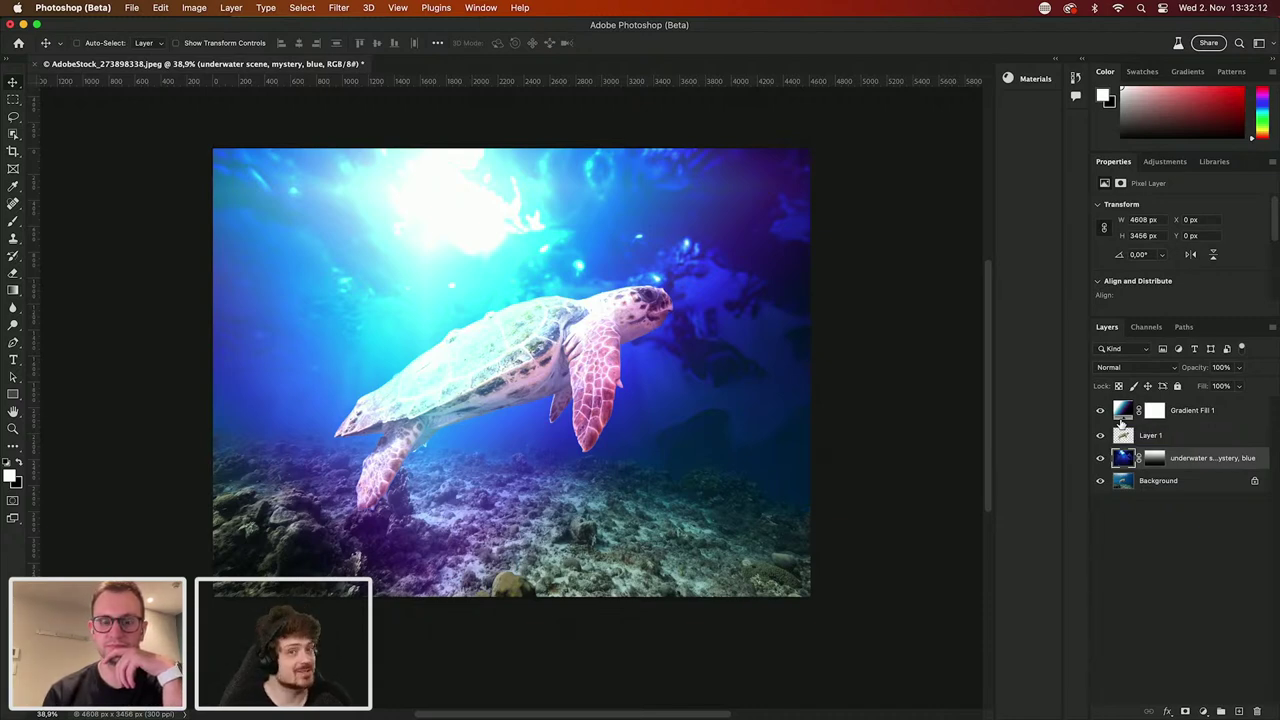
pyautogui.click(1029, 84)
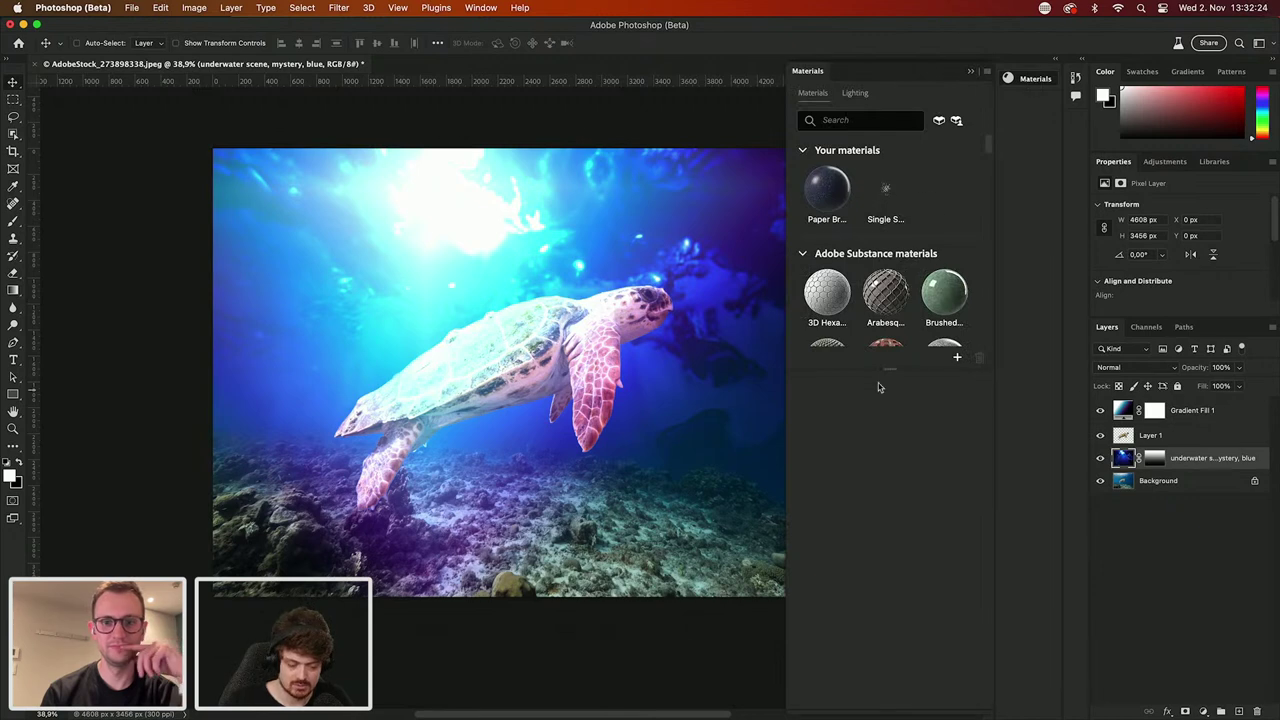
pyautogui.click(801, 152)
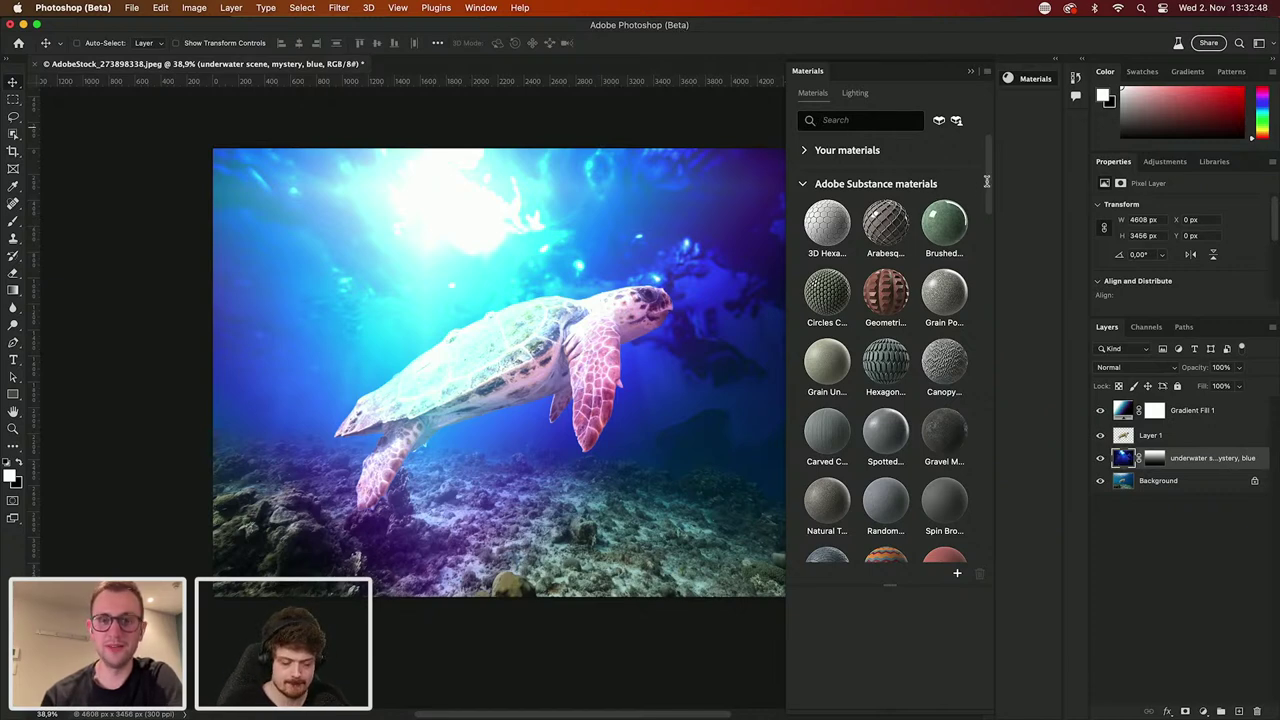
pyautogui.scroll(-5, 989, 178)
pyautogui.scroll(5, 989, 178)
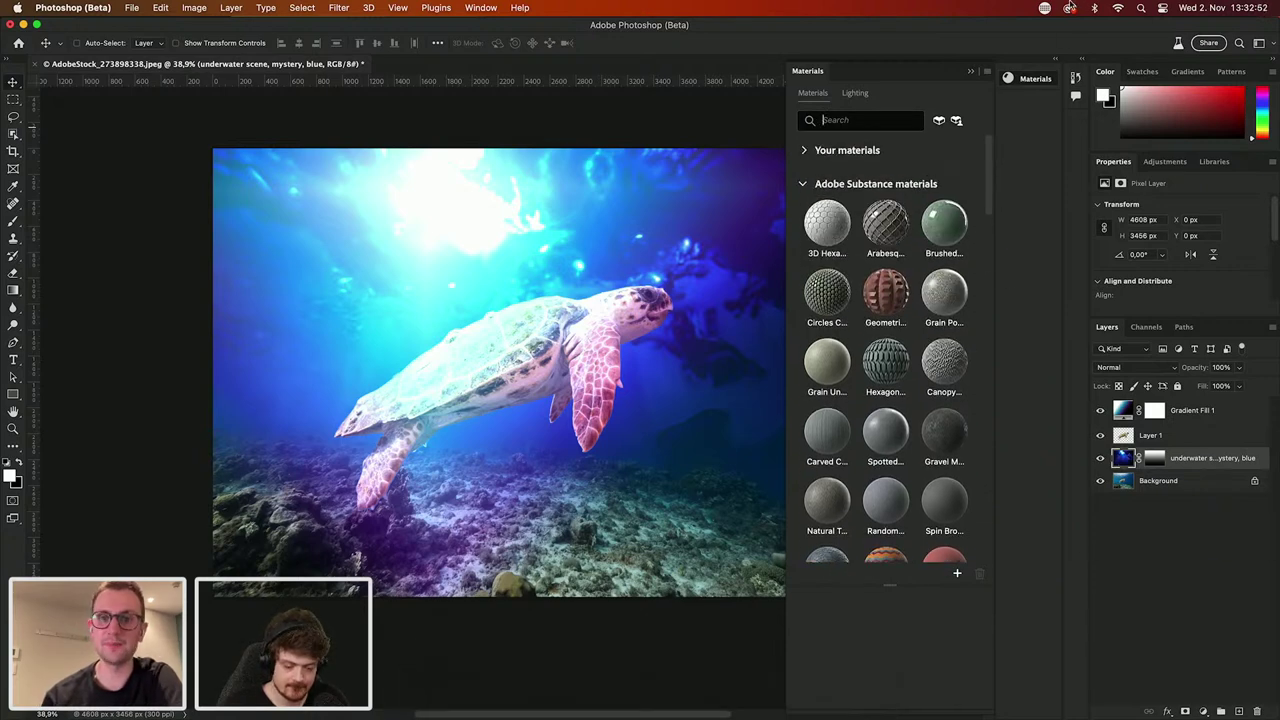
# Step: Switch to Creative Cloud, review the available Beta apps, and return to Photoshop
pyautogui.click(1070, 8)
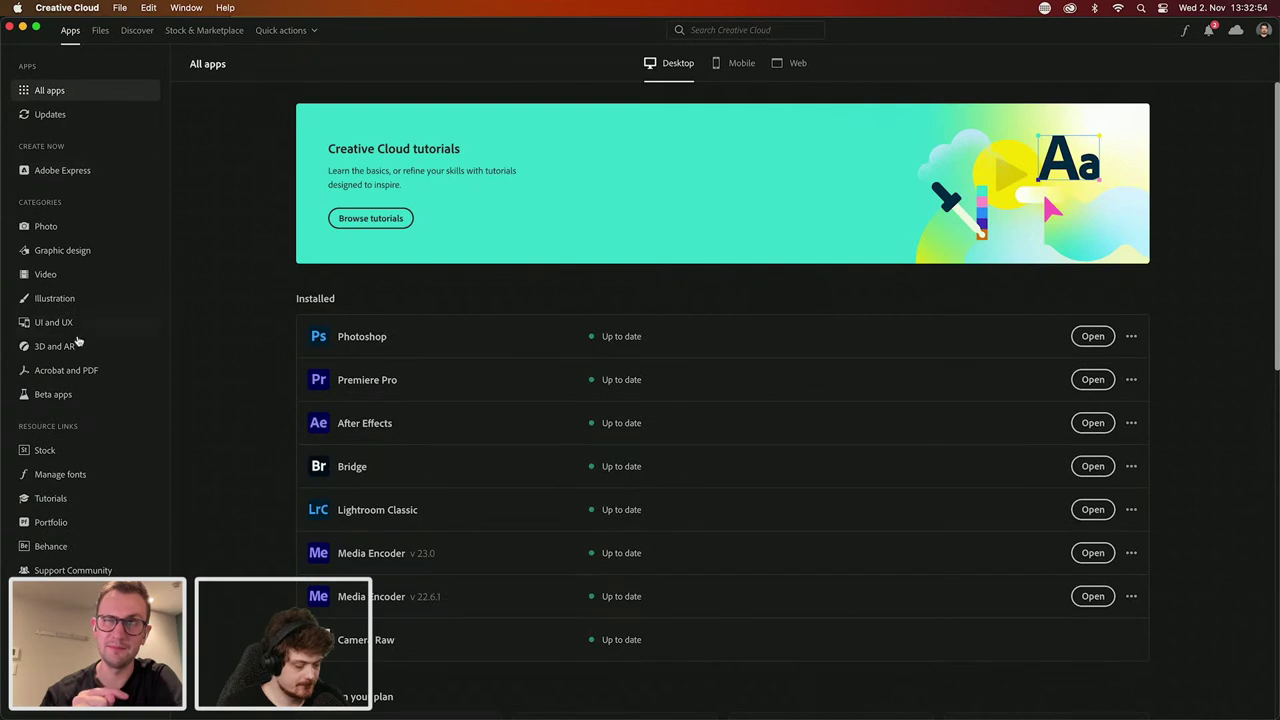
pyautogui.click(55, 394)
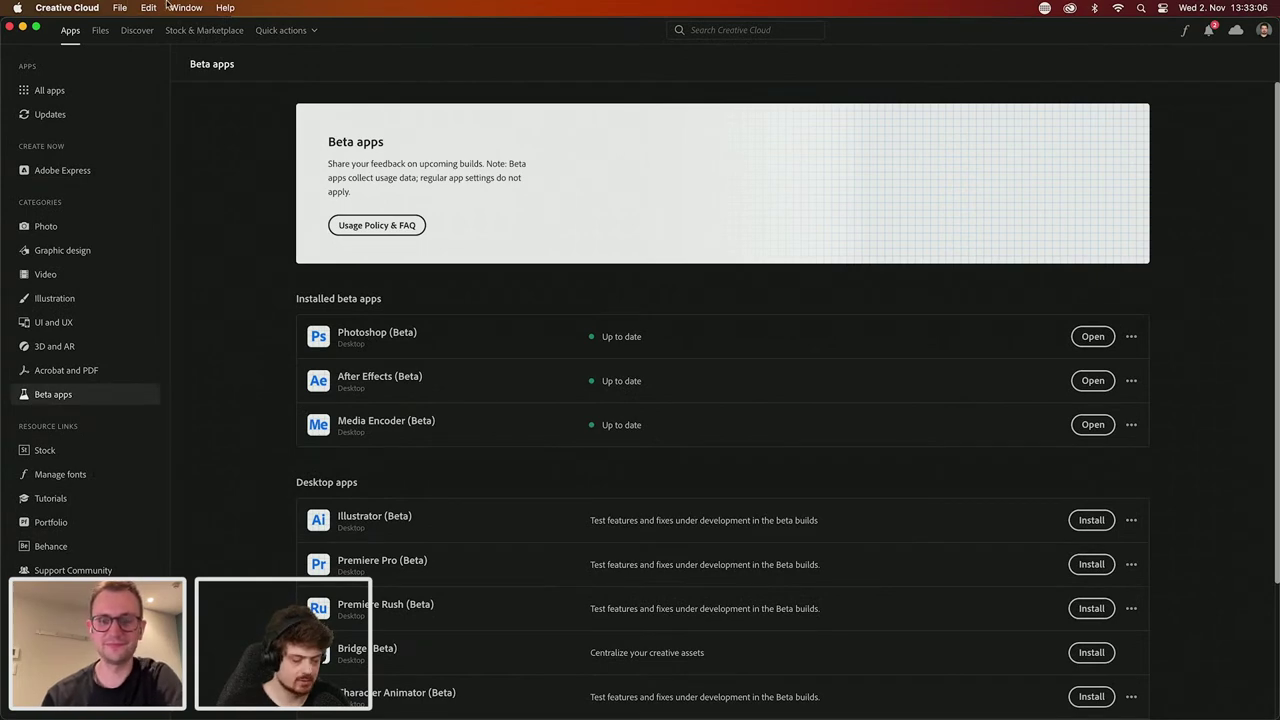
pyautogui.click(23, 27)
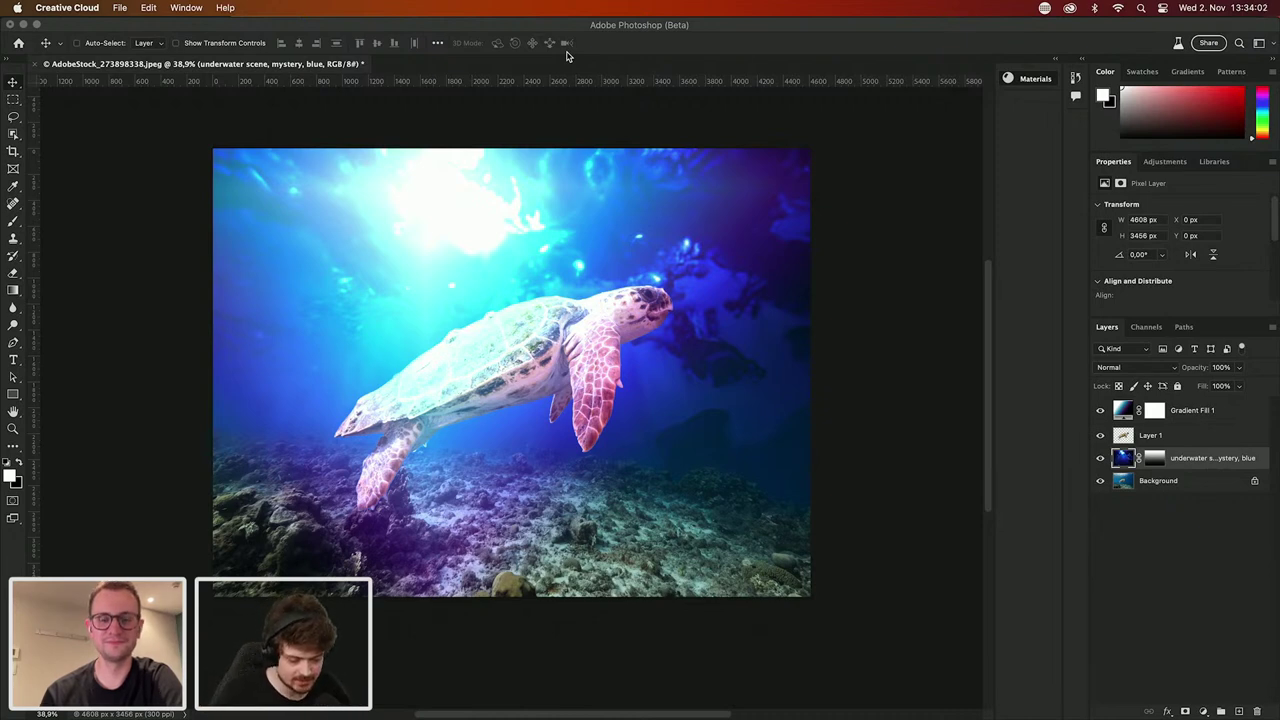
# Step: Expand the Materials panel so it stays docked open beside the canvas
pyautogui.click(1016, 78)
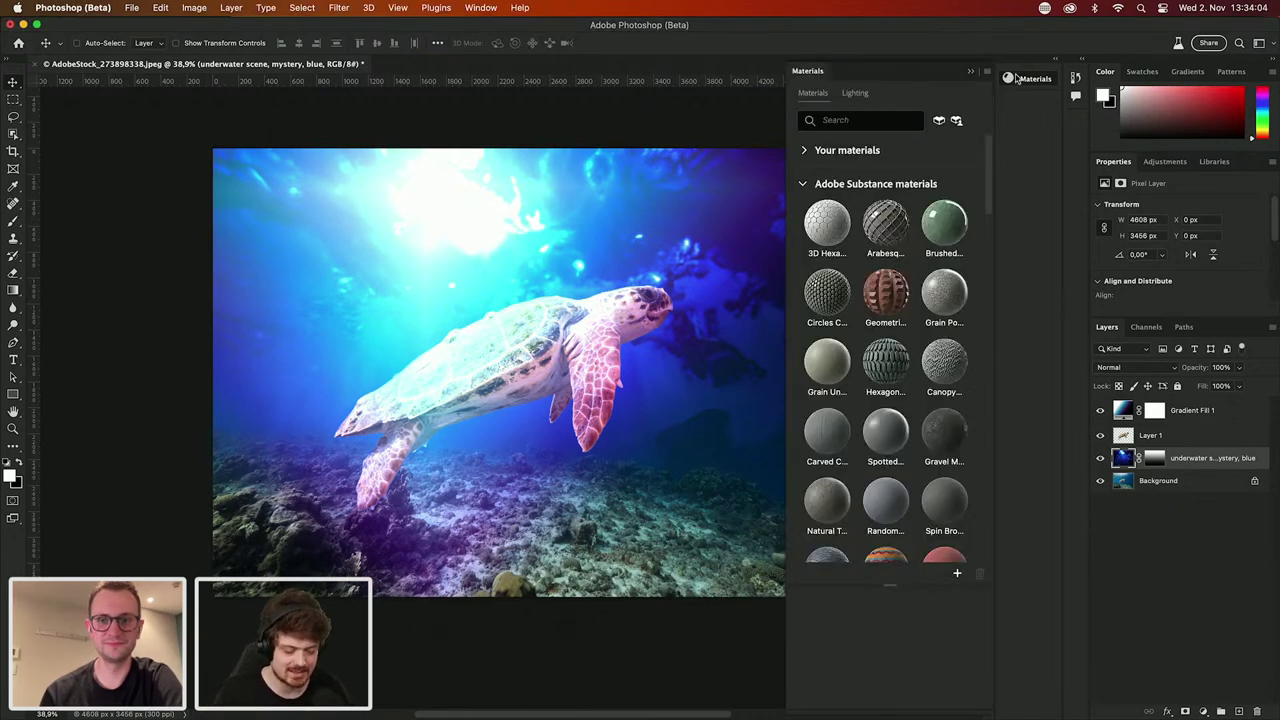
pyautogui.moveTo(905, 78); pyautogui.dragTo(1024, 72)
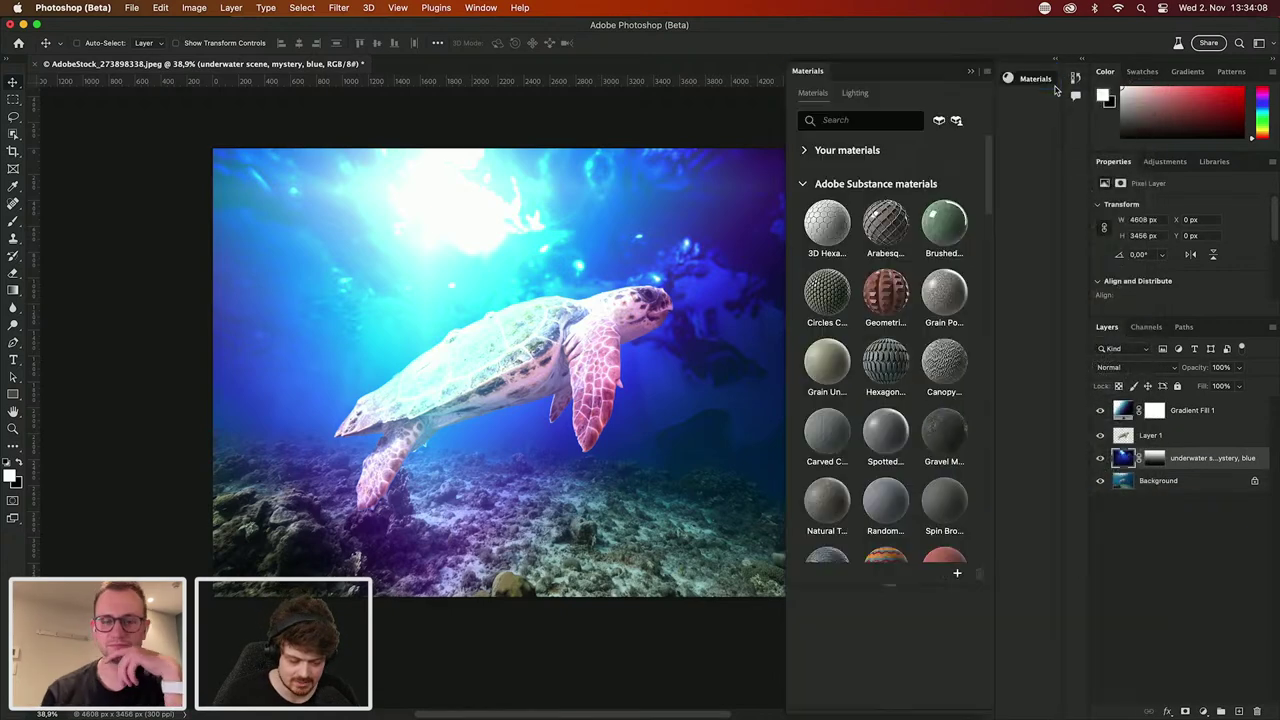
pyautogui.click(970, 71)
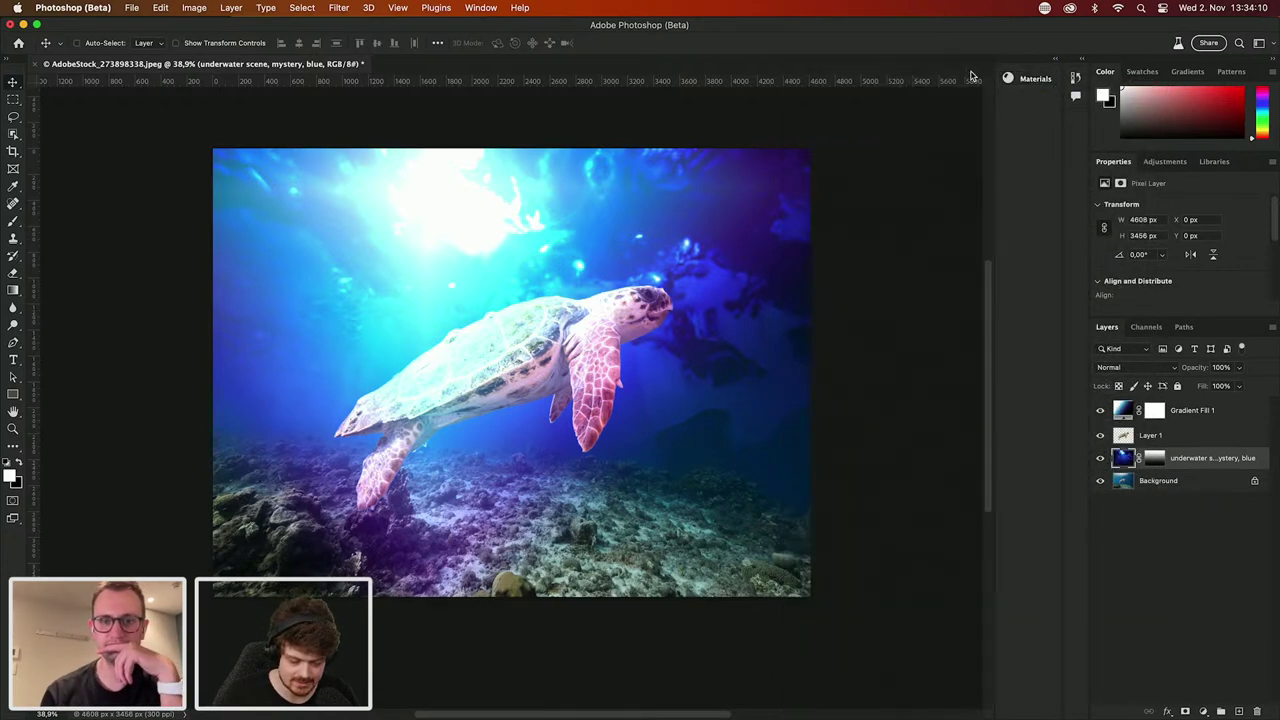
pyautogui.click(1056, 63)
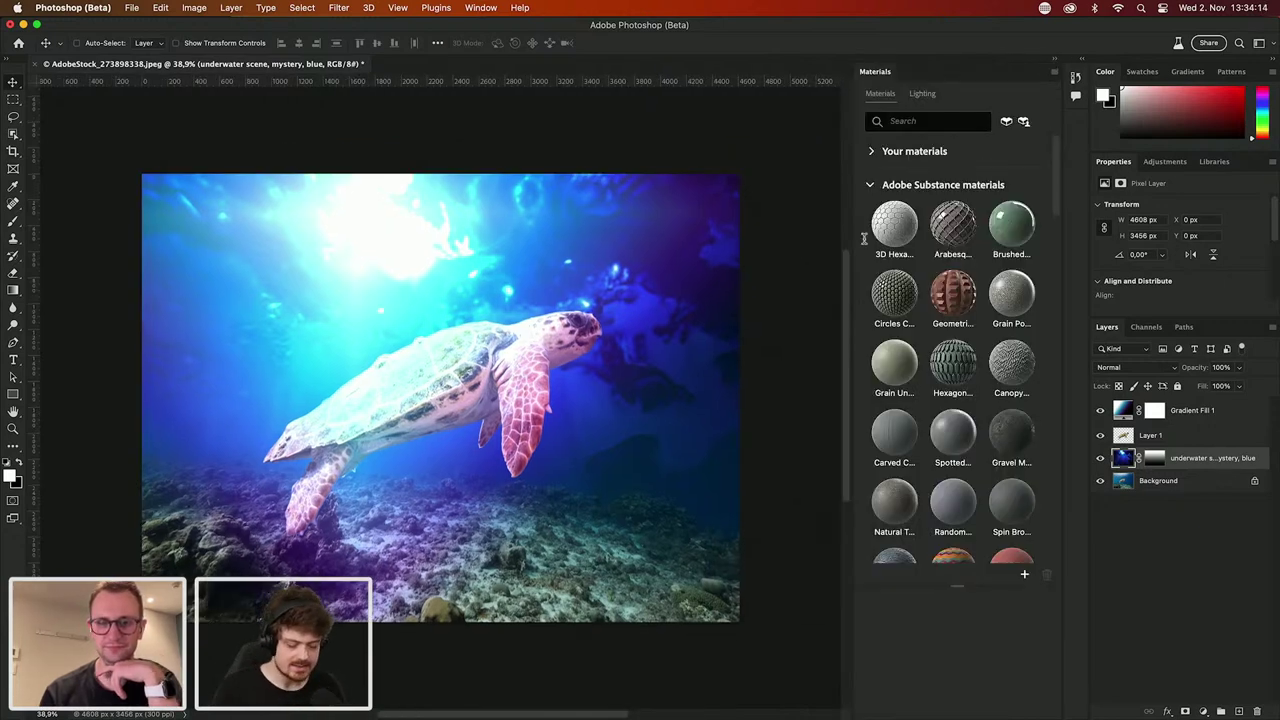
# Step: Apply the Carved Concrete material to Gradient Fill 1 and set the resulting material layer's blend mode to Normal
pyautogui.click(1222, 413)
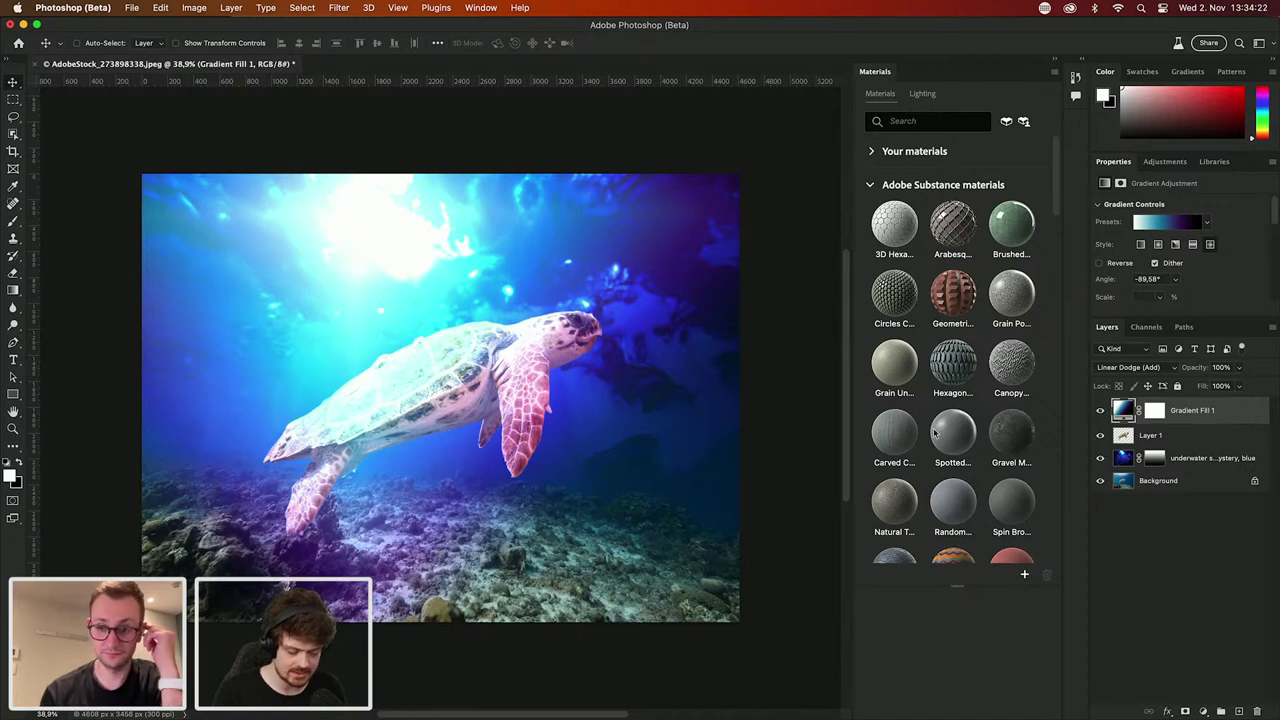
pyautogui.click(878, 448)
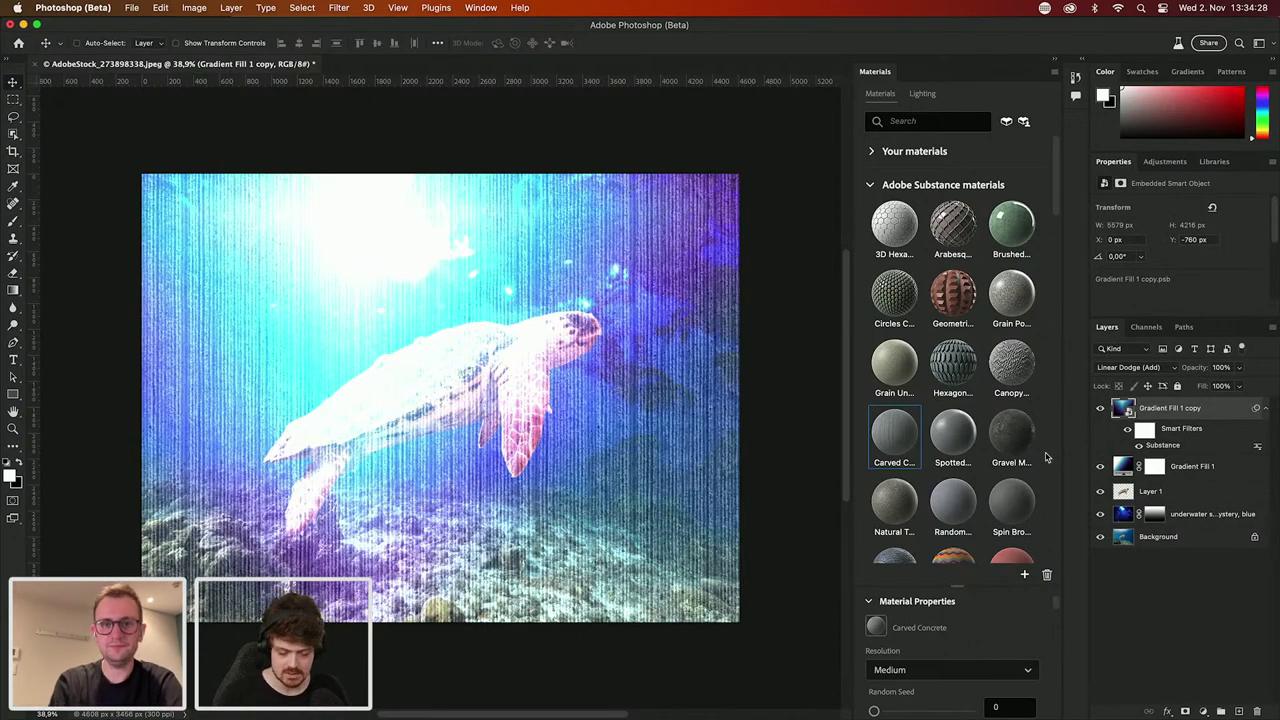
pyautogui.click(1141, 368)
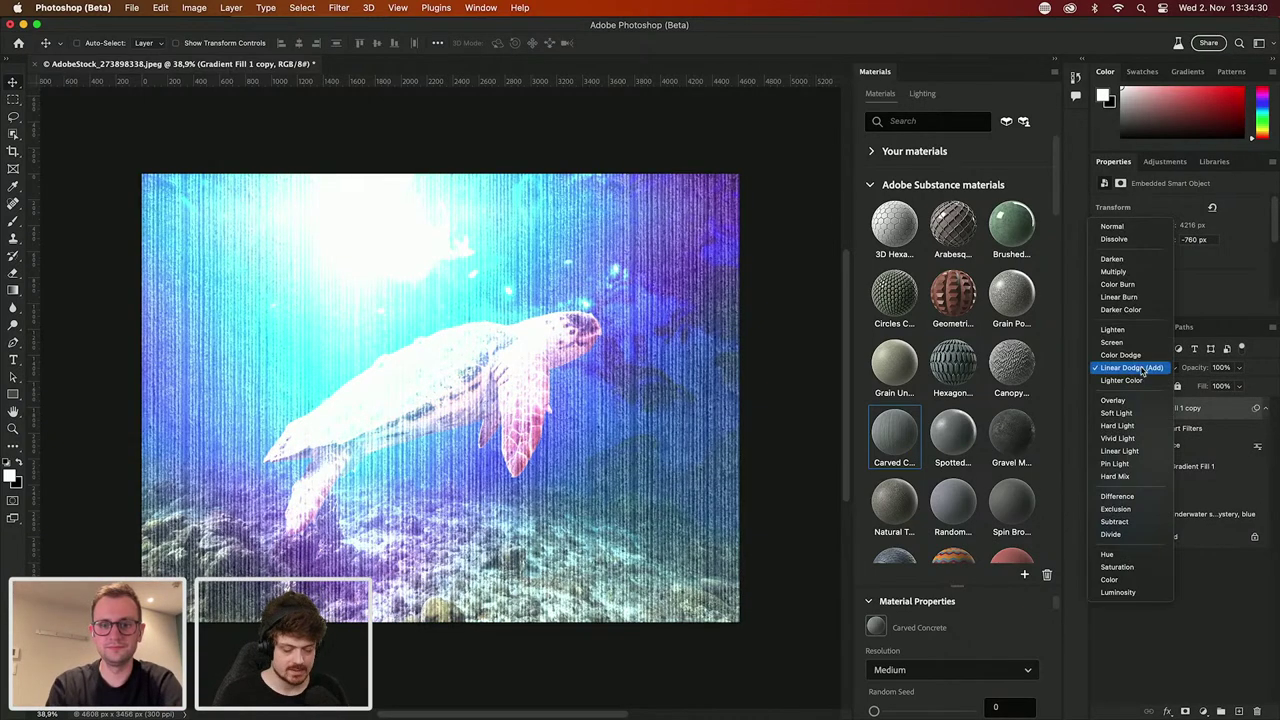
pyautogui.click(1117, 228)
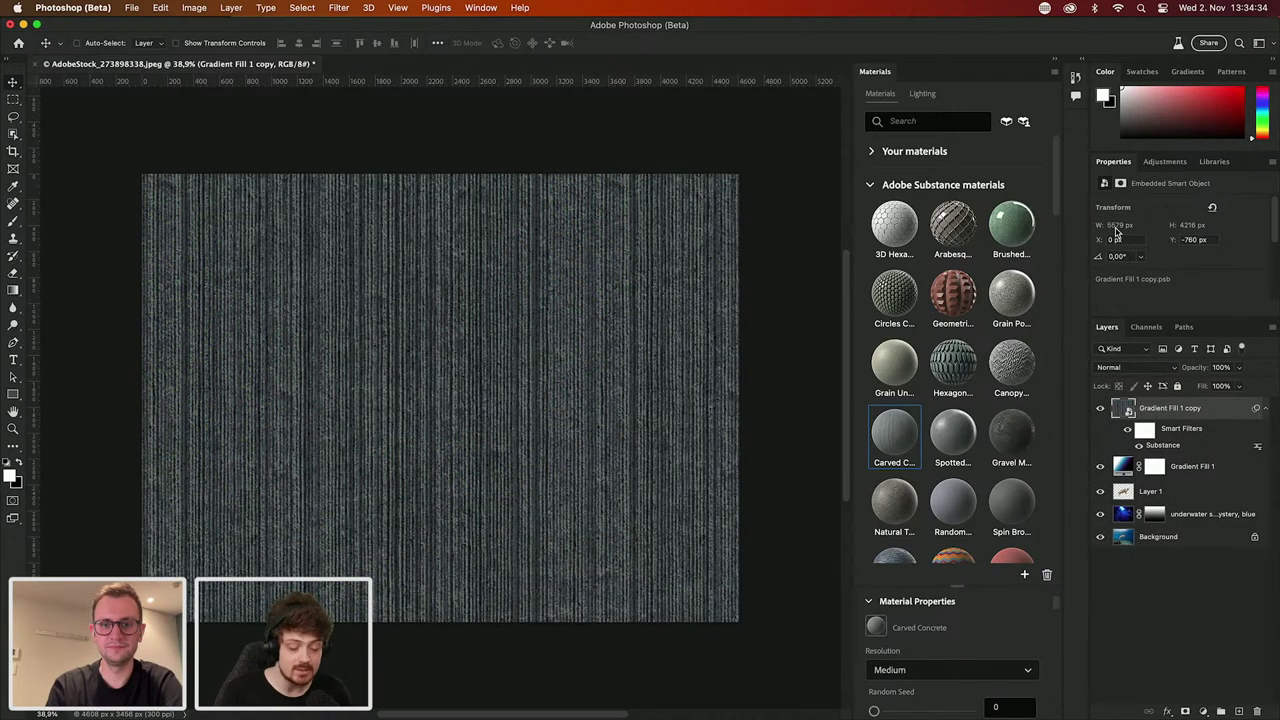
# Step: Switch the material to Cartagena Mochilla Fabric, inspect its texture, and delete the Gradient Fill 1 copy layer
pyautogui.scroll(-3, 1000, 357)
pyautogui.scroll(-1, 1000, 357)
pyautogui.click(955, 437)
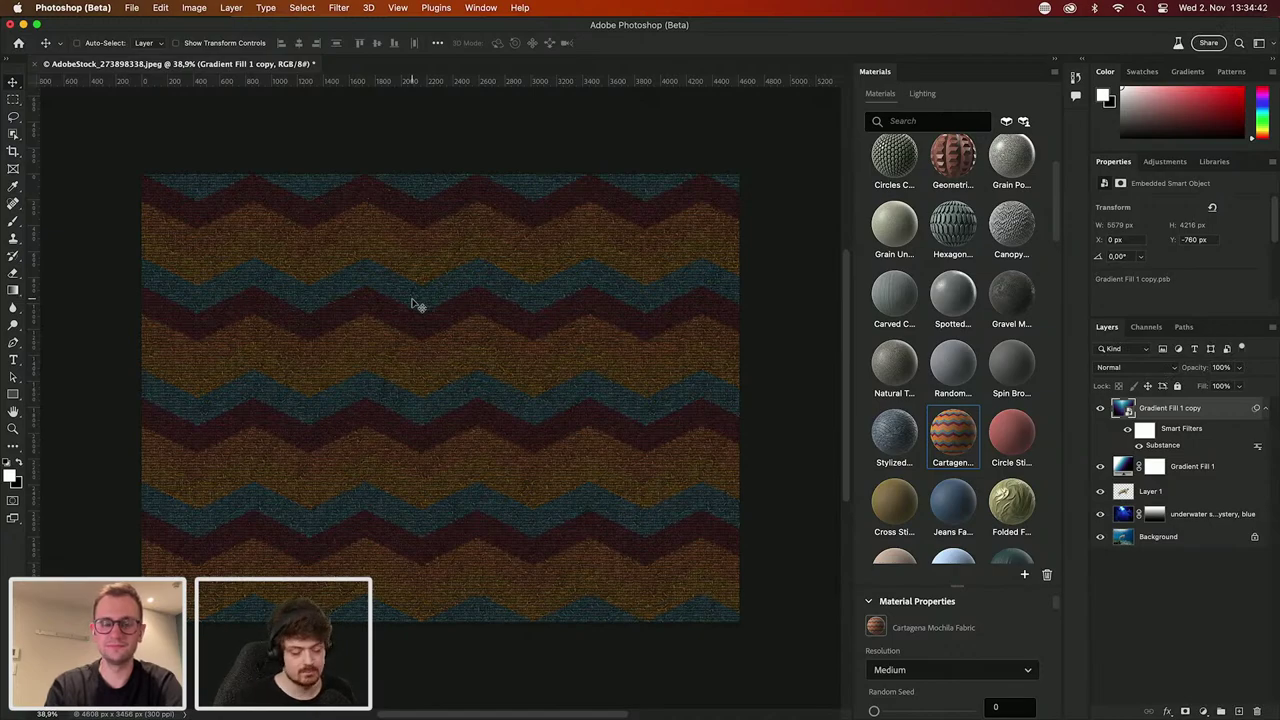
pyautogui.scroll(3, 414, 303)
pyautogui.scroll(-3, 417, 303)
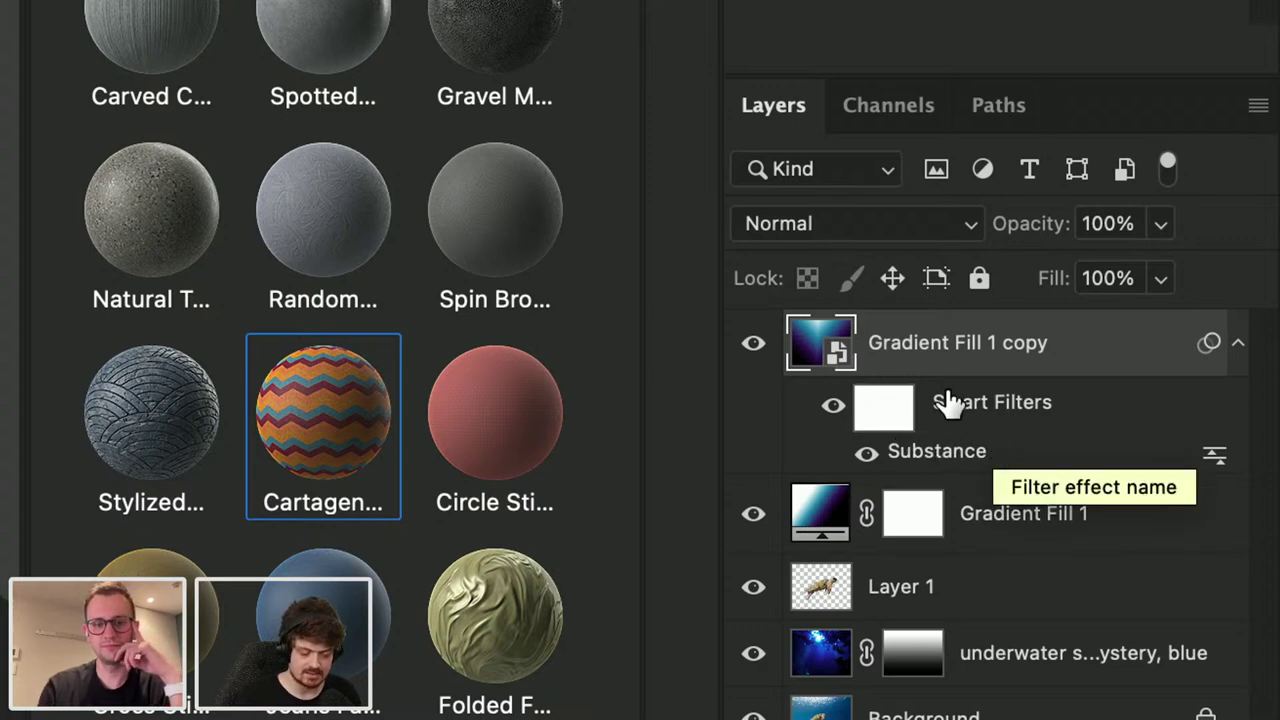
pyautogui.press('Delete')
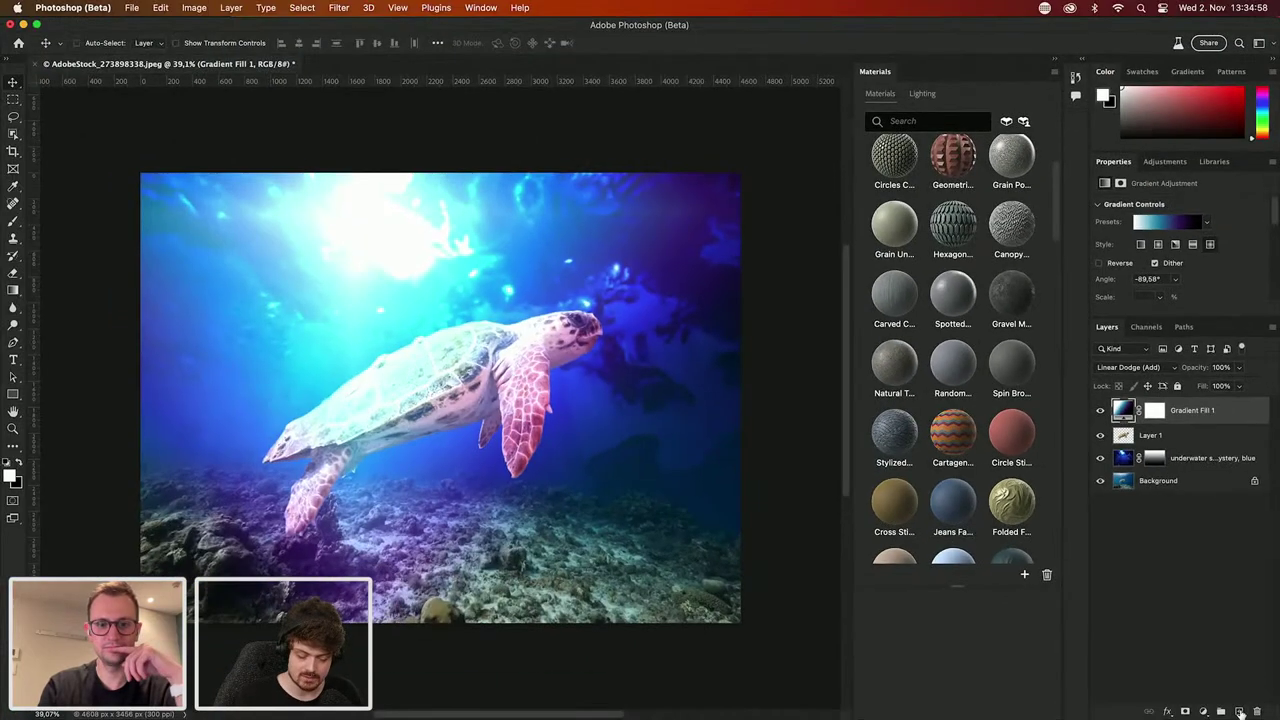
# Step: Apply the Natural Terrazzo Inserts material to a new layer and enlarge the material properties area
pyautogui.click(1239, 711)
pyautogui.click(906, 362)
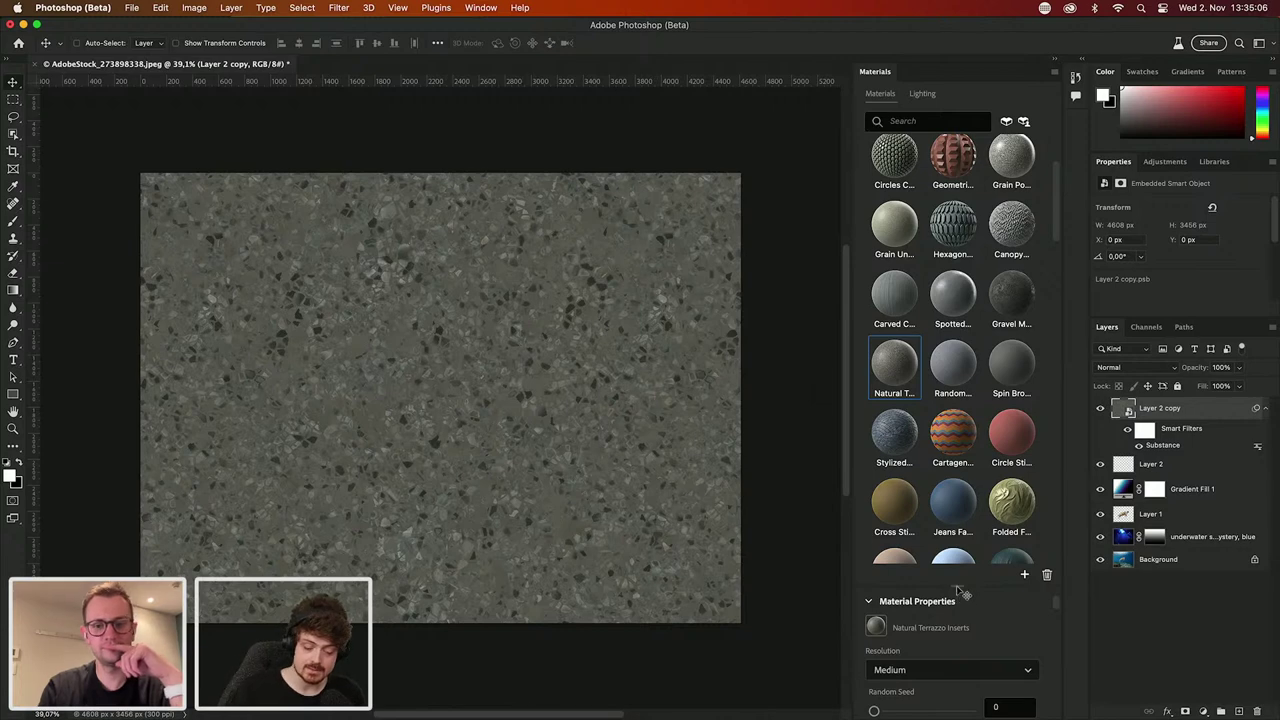
pyautogui.moveTo(960, 590); pyautogui.dragTo(960, 290)
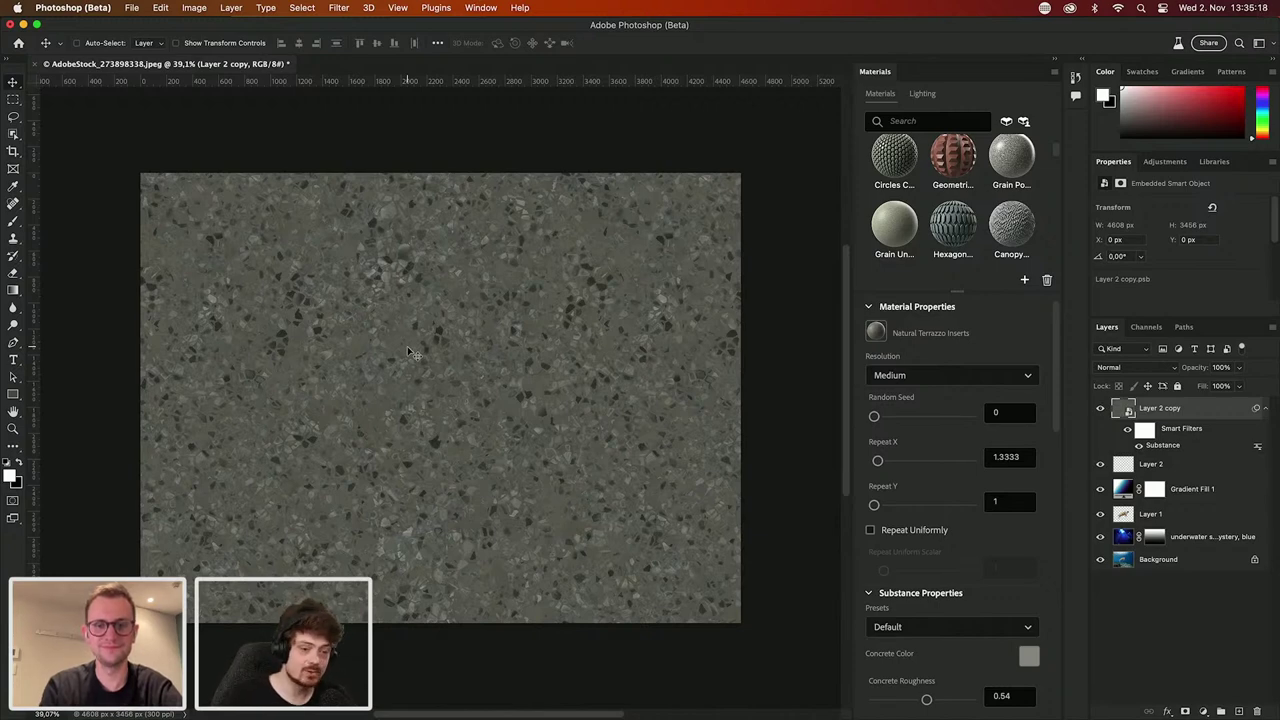
# Step: Set the terrazzo material's Concrete Roughness to 0.87, Inserts Scale to 0.63 and Inserts Roughness to 0.57
pyautogui.moveTo(1059, 390); pyautogui.dragTo(1058, 496)
pyautogui.moveTo(926, 351); pyautogui.dragTo(958, 350)
pyautogui.moveTo(894, 392); pyautogui.dragTo(935, 396)
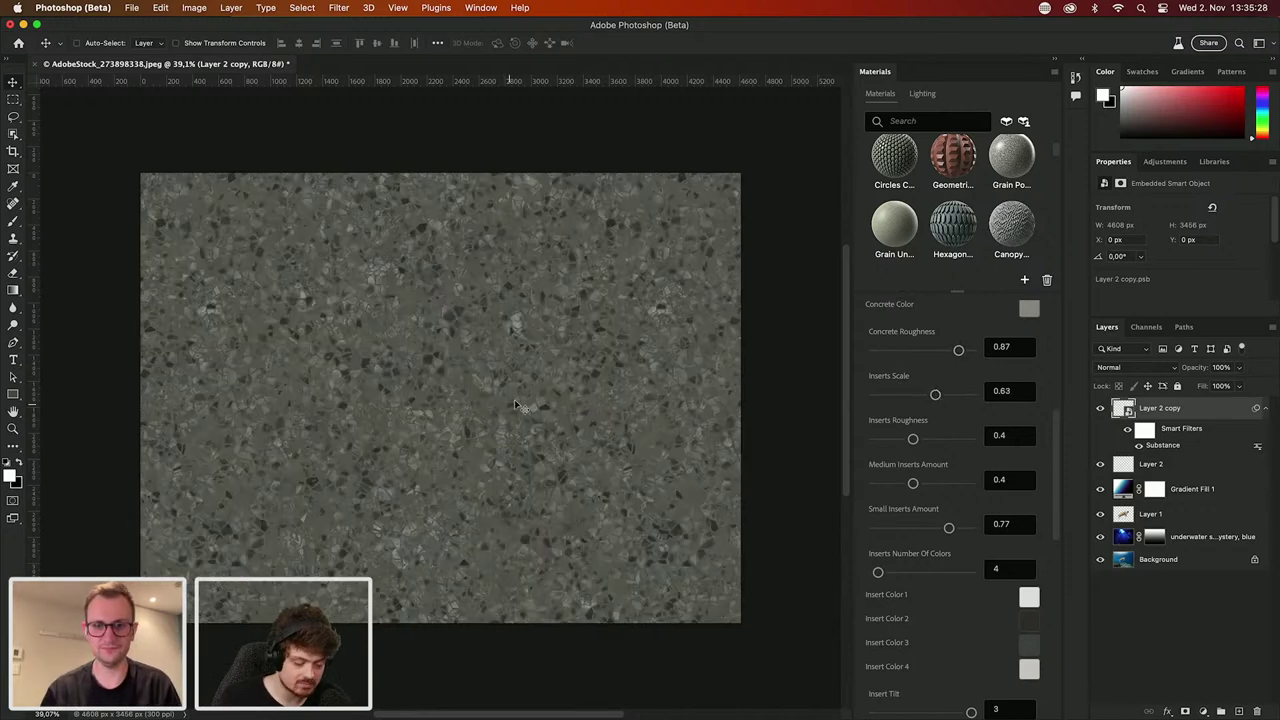
pyautogui.moveTo(912, 438); pyautogui.dragTo(929, 439)
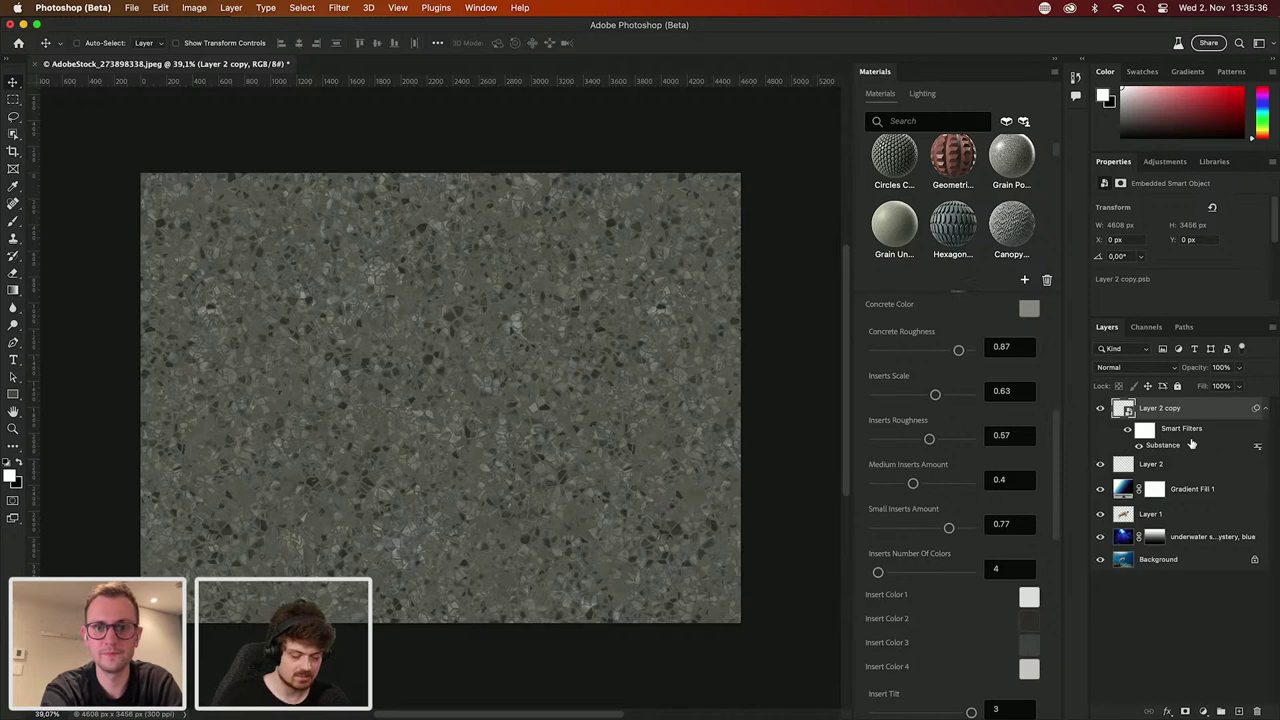
# Step: Delete the terrazzo material layer and the Layer 2 it was made from
pyautogui.press('Delete')
pyautogui.press('Delete')
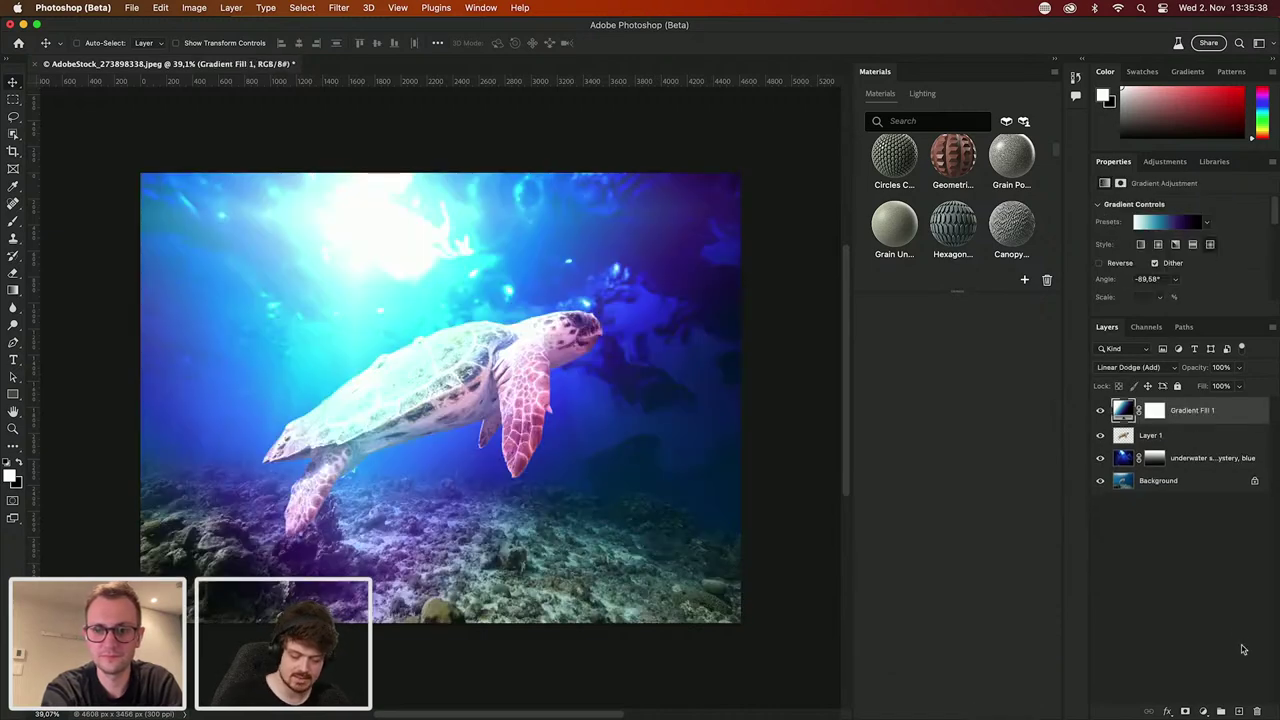
# Step: Add the title text "Tim the Turtle" below the turtle on a new type layer
pyautogui.press('t')
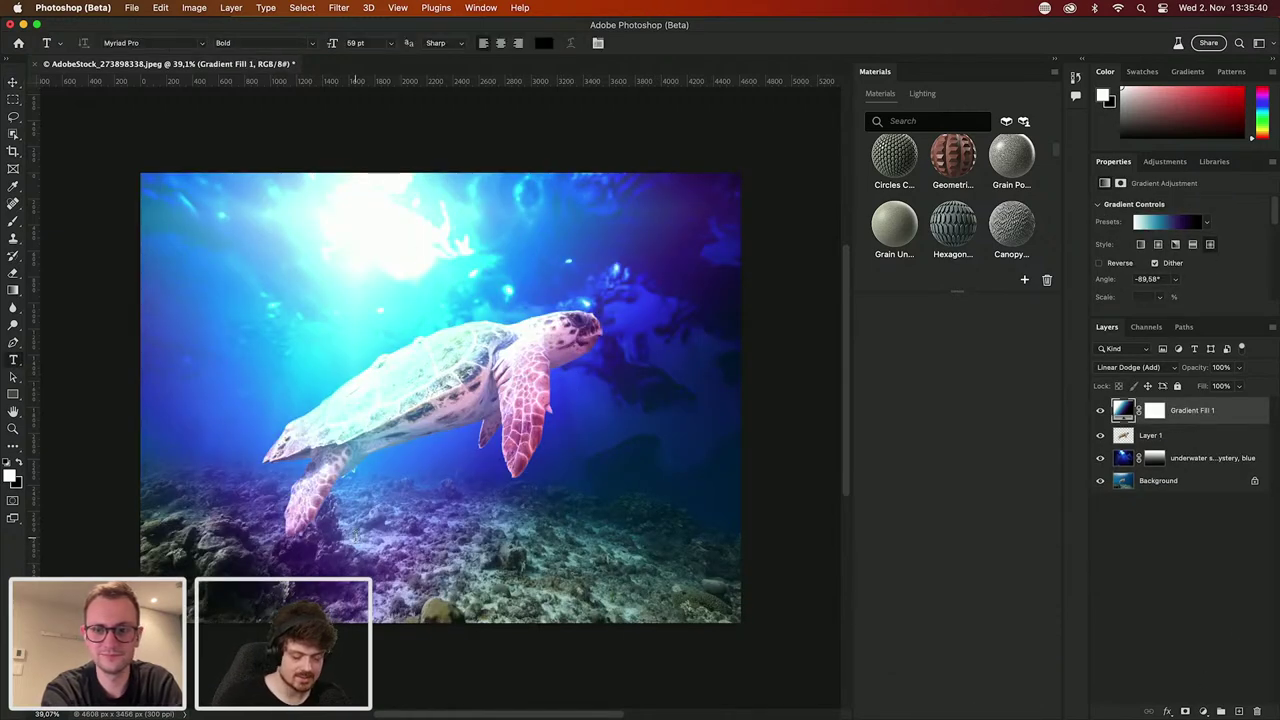
pyautogui.click(343, 543)
pyautogui.write('Turtle')
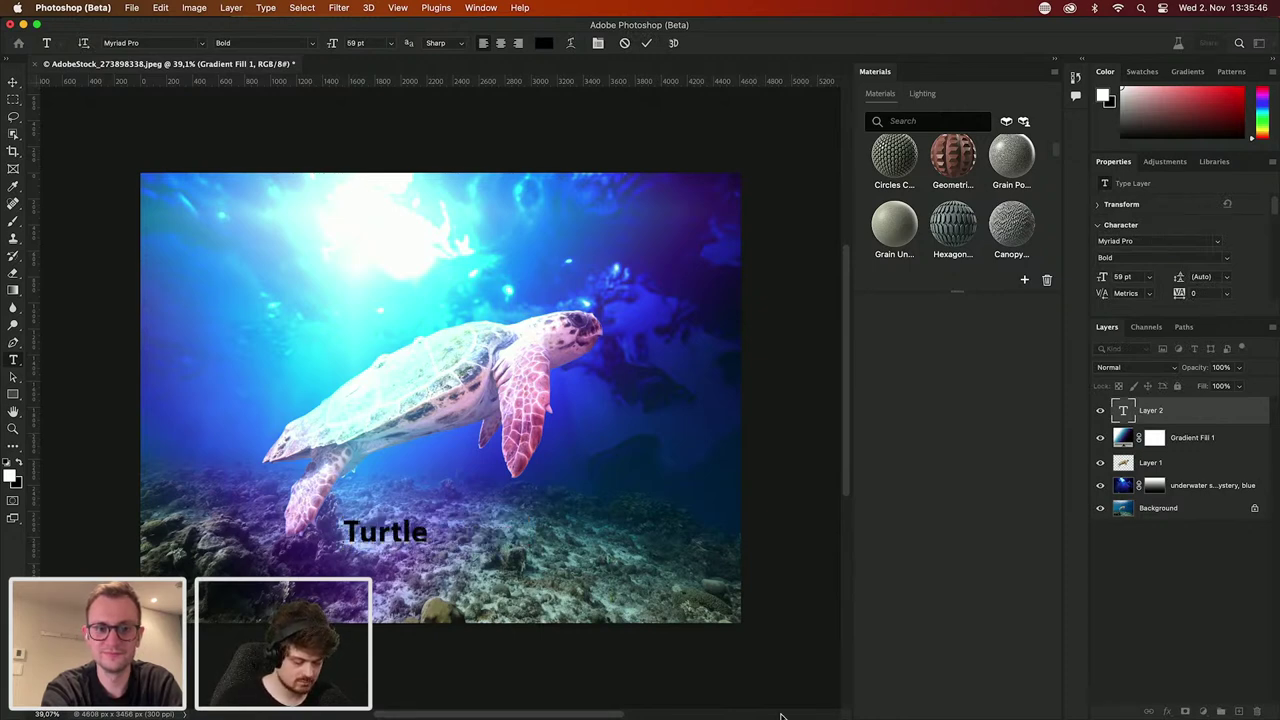
pyautogui.press('Home')
pyautogui.write('Tim the')
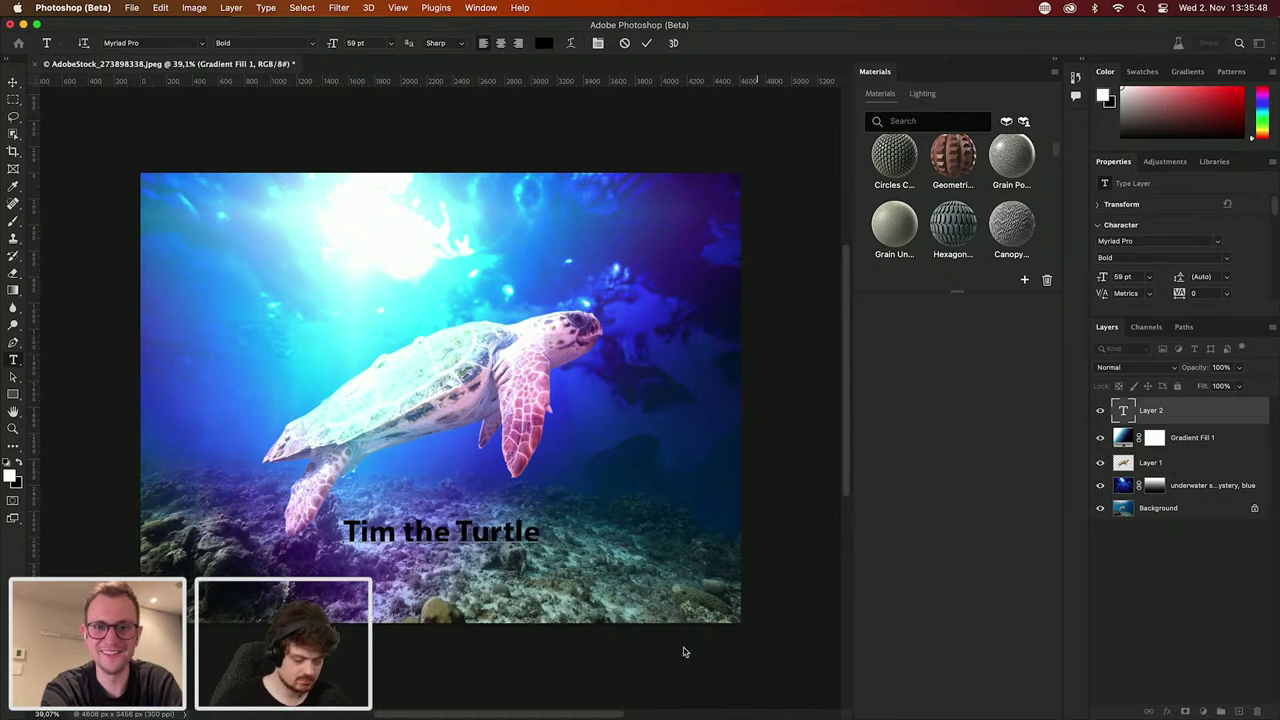
pyautogui.press('super+a')
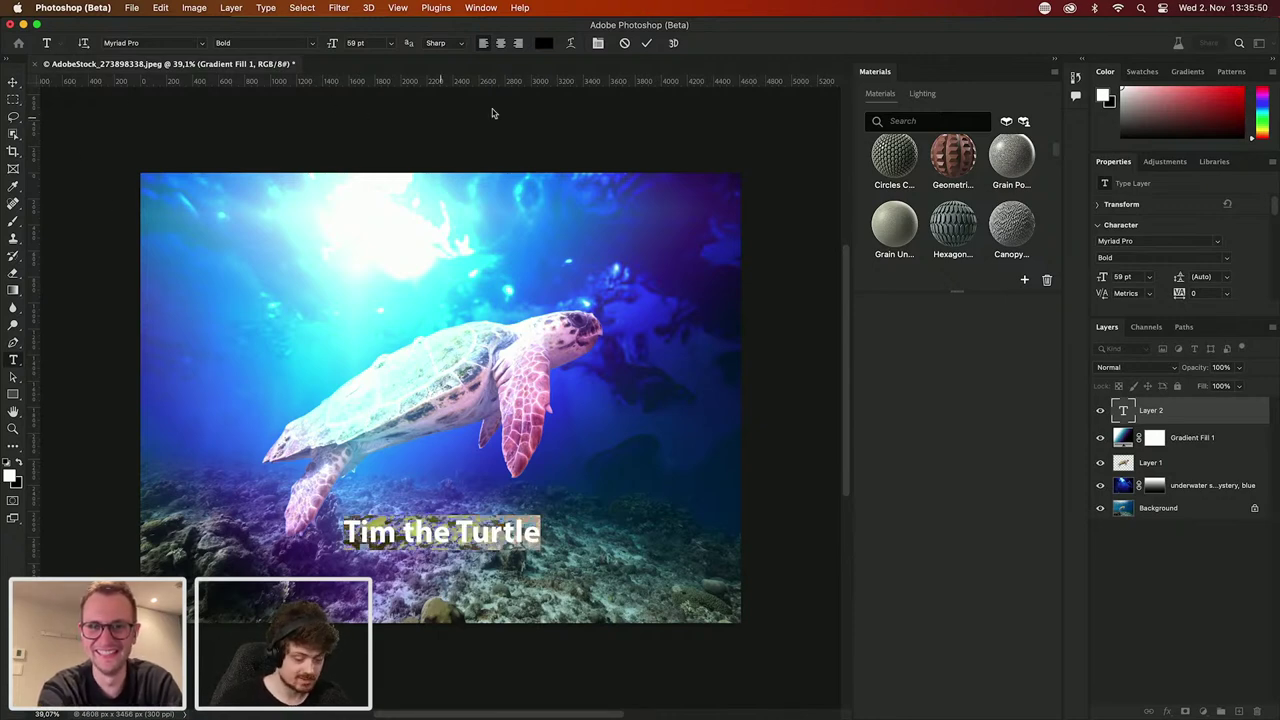
pyautogui.click(13, 82)
# Step: Scale the title up to about 124 pt and place it above the turtle near the image's upper edge
pyautogui.press('super+t')
pyautogui.moveTo(541, 550); pyautogui.dragTo(755, 582)
pyautogui.moveTo(667, 579); pyautogui.dragTo(556, 261)
pyautogui.press('Return')
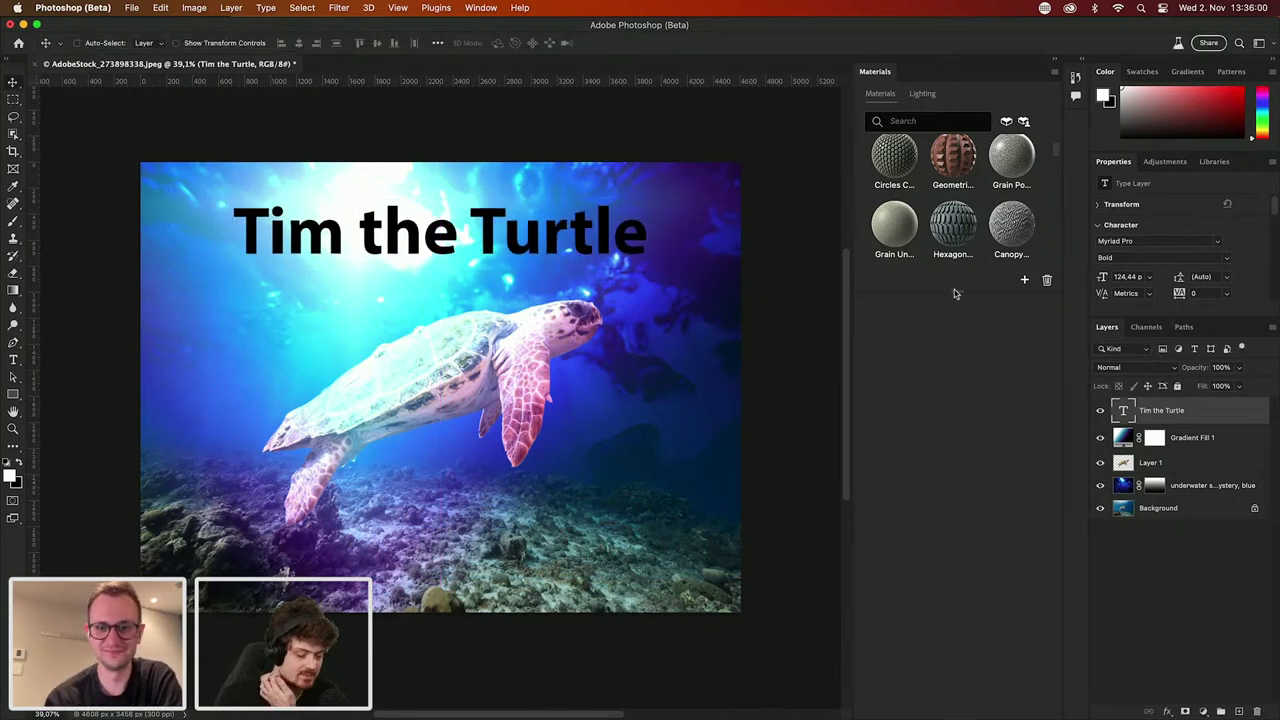
# Step: Apply the Cross Brushed Metal material to the title text, and replace it with Gold Natural
pyautogui.scroll(-4, 956, 389)
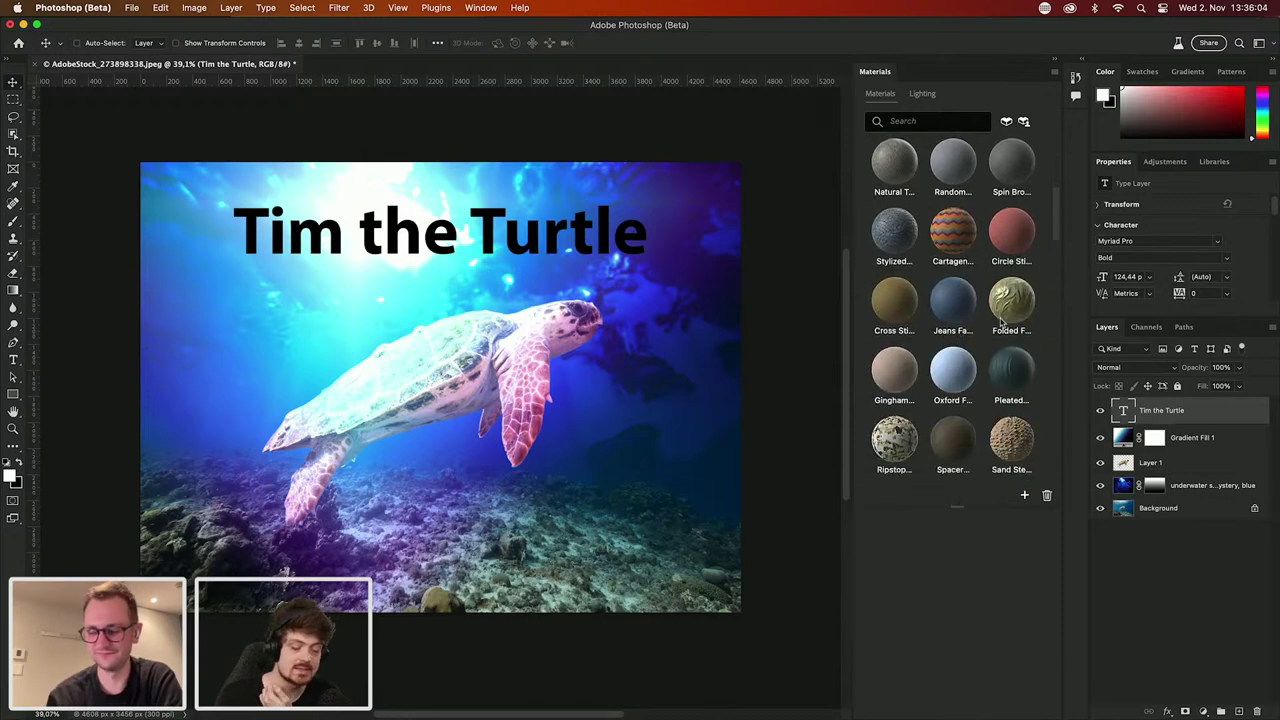
pyautogui.scroll(-2, 956, 362)
pyautogui.scroll(-2, 956, 362)
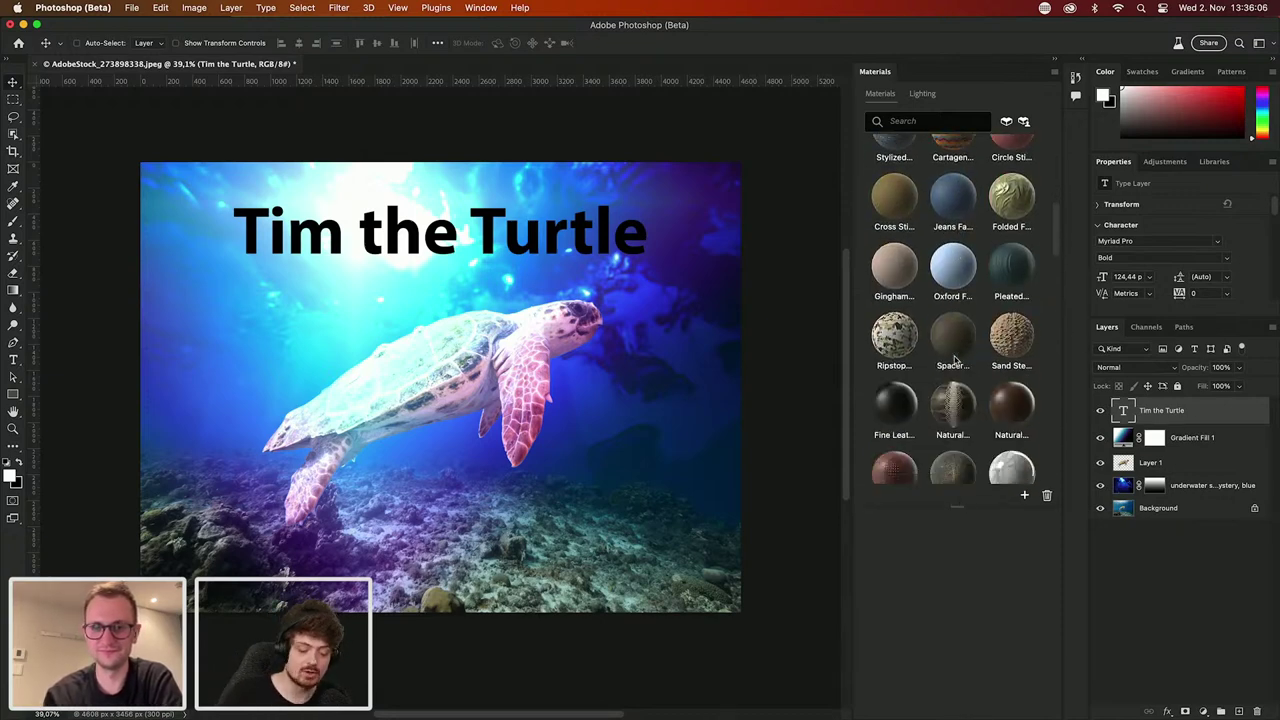
pyautogui.scroll(-6, 975, 382)
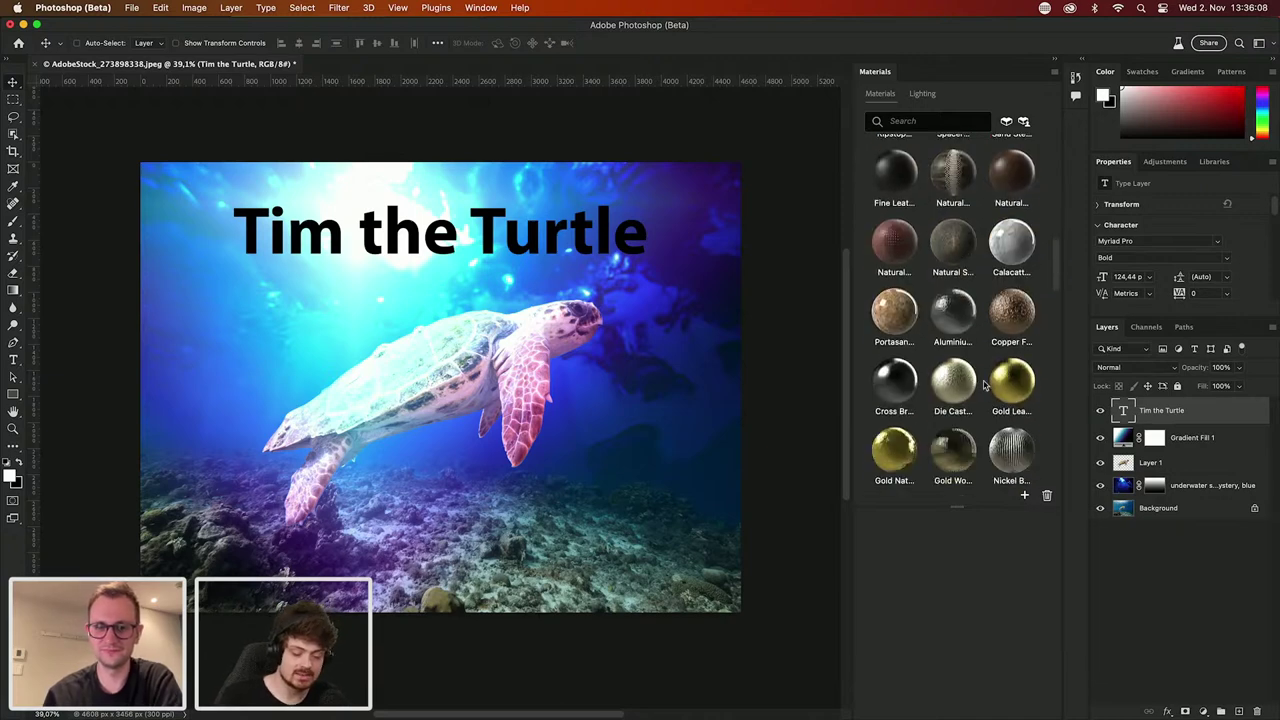
pyautogui.scroll(-2, 1022, 397)
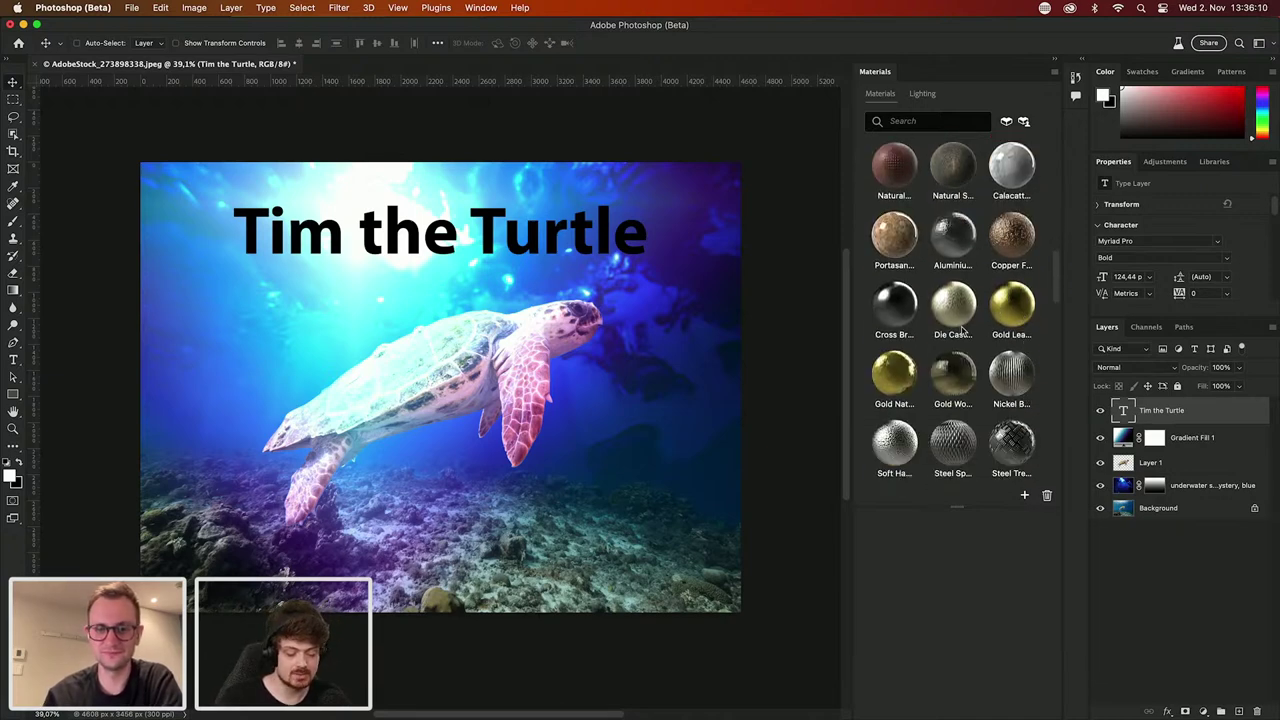
pyautogui.click(900, 310)
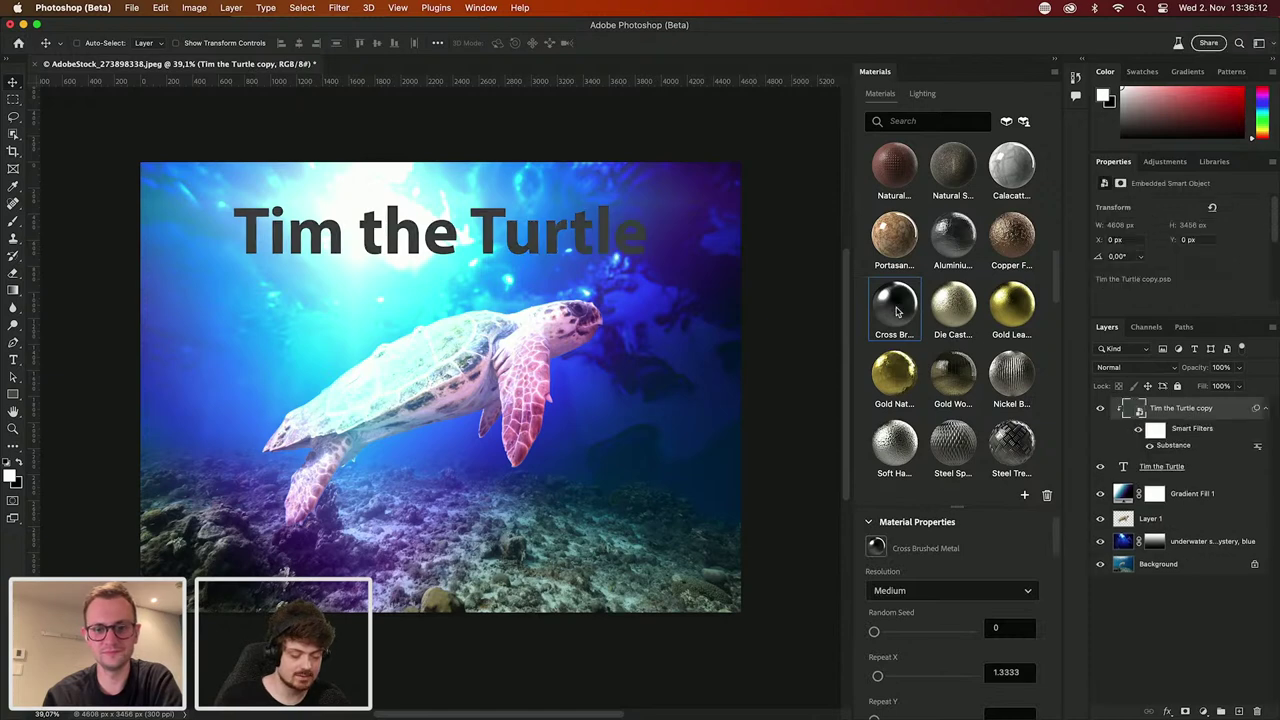
pyautogui.click(903, 373)
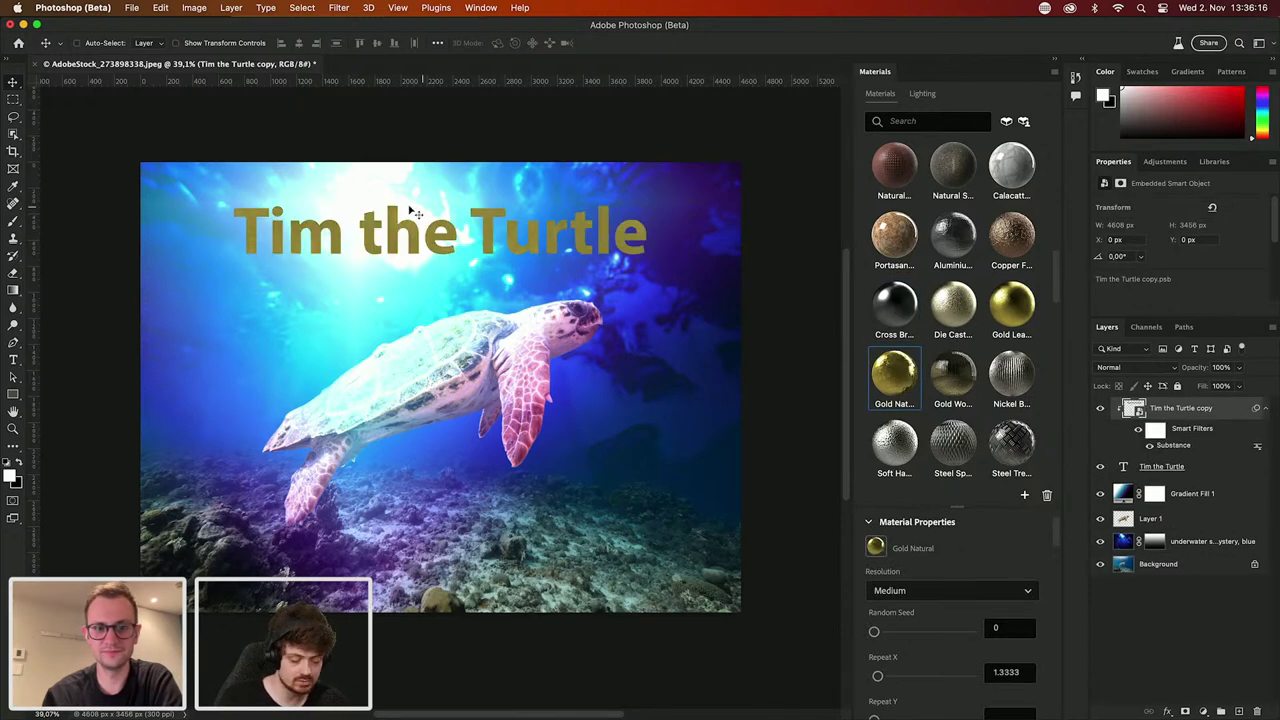
# Step: Examine the gold texture on the title's letters up close, across to the end of the word "Turtle"
pyautogui.scroll(5, 360, 213)
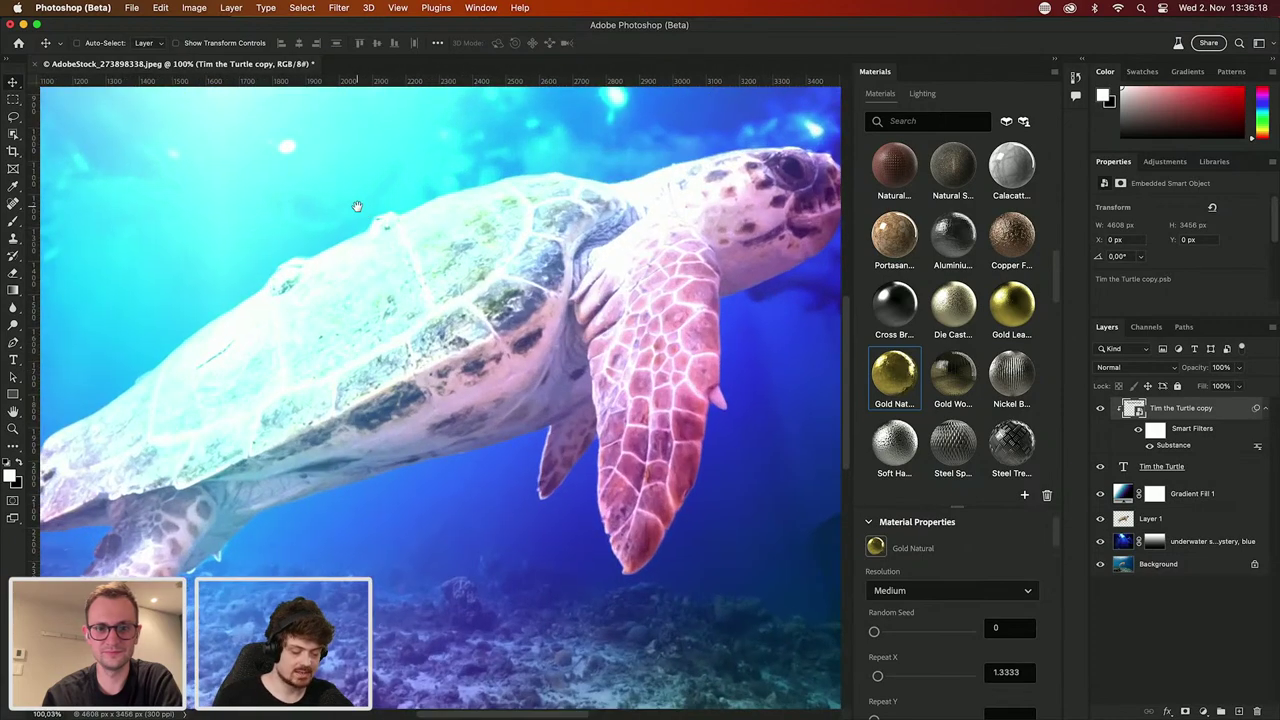
pyautogui.moveTo(354, 206); pyautogui.dragTo(400, 531)
pyautogui.moveTo(457, 377); pyautogui.dragTo(461, 306)
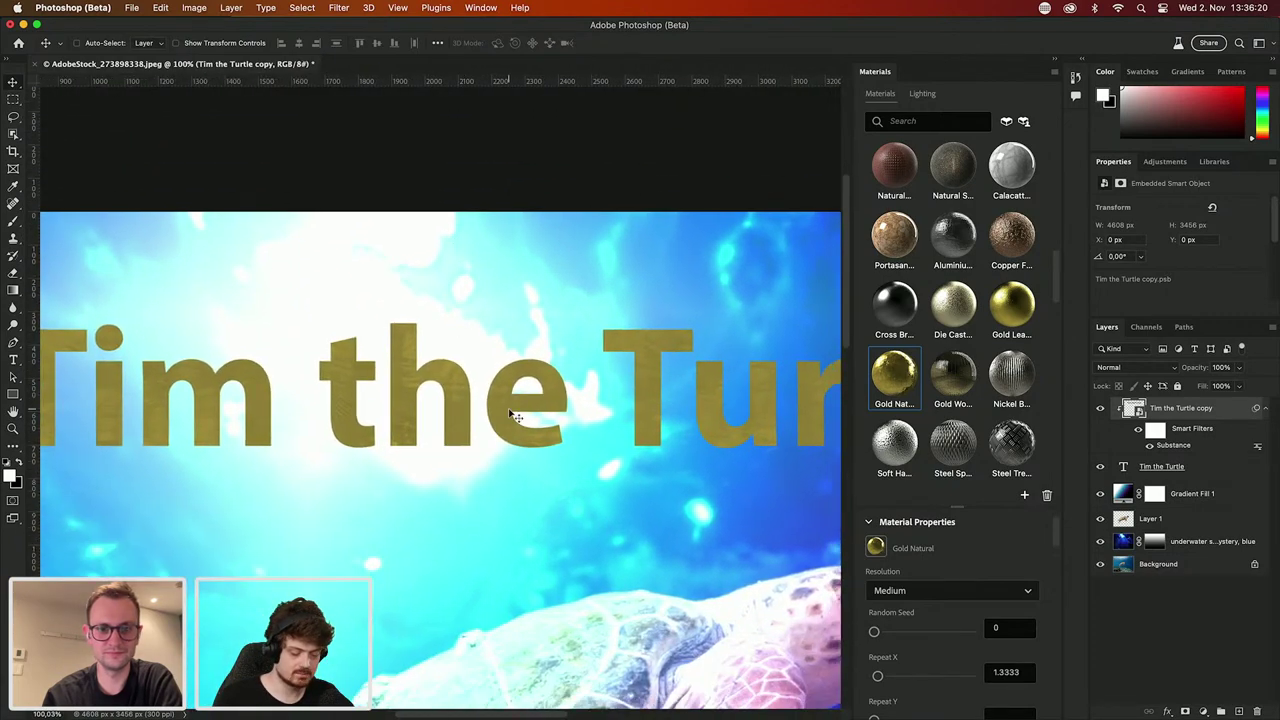
pyautogui.scroll(6, 508, 414)
pyautogui.scroll(-3, 508, 414)
pyautogui.hscroll(10, 514, 414)
pyautogui.hscroll(3, 157, 397)
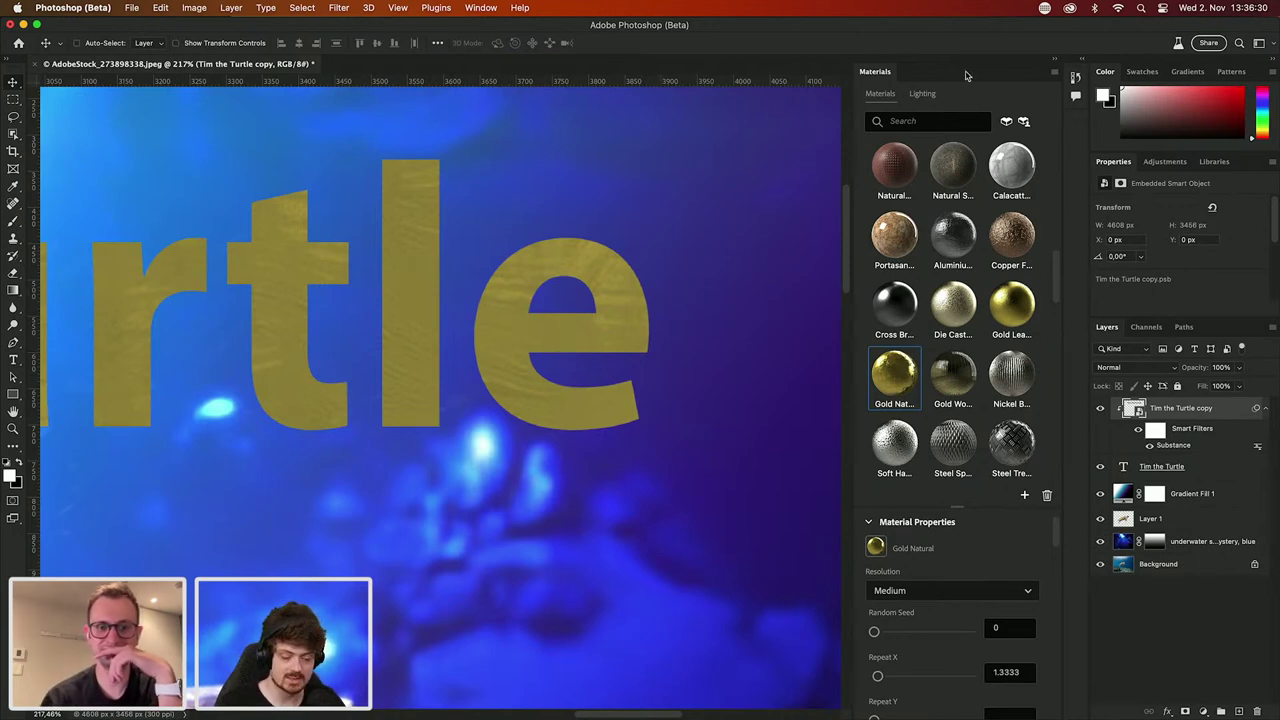
# Step: Try adjusting the light's Rotation on the gold material and set the lighting Height to 64.4
pyautogui.click(922, 94)
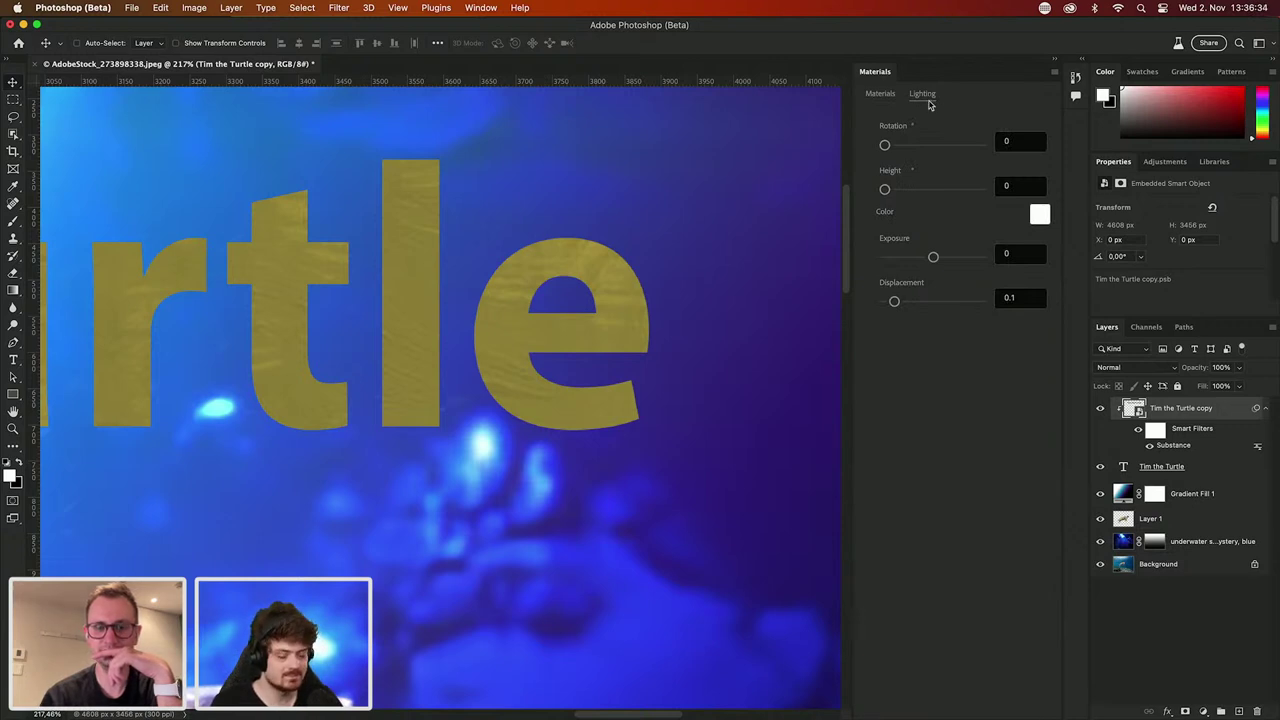
pyautogui.moveTo(887, 189); pyautogui.dragTo(937, 193)
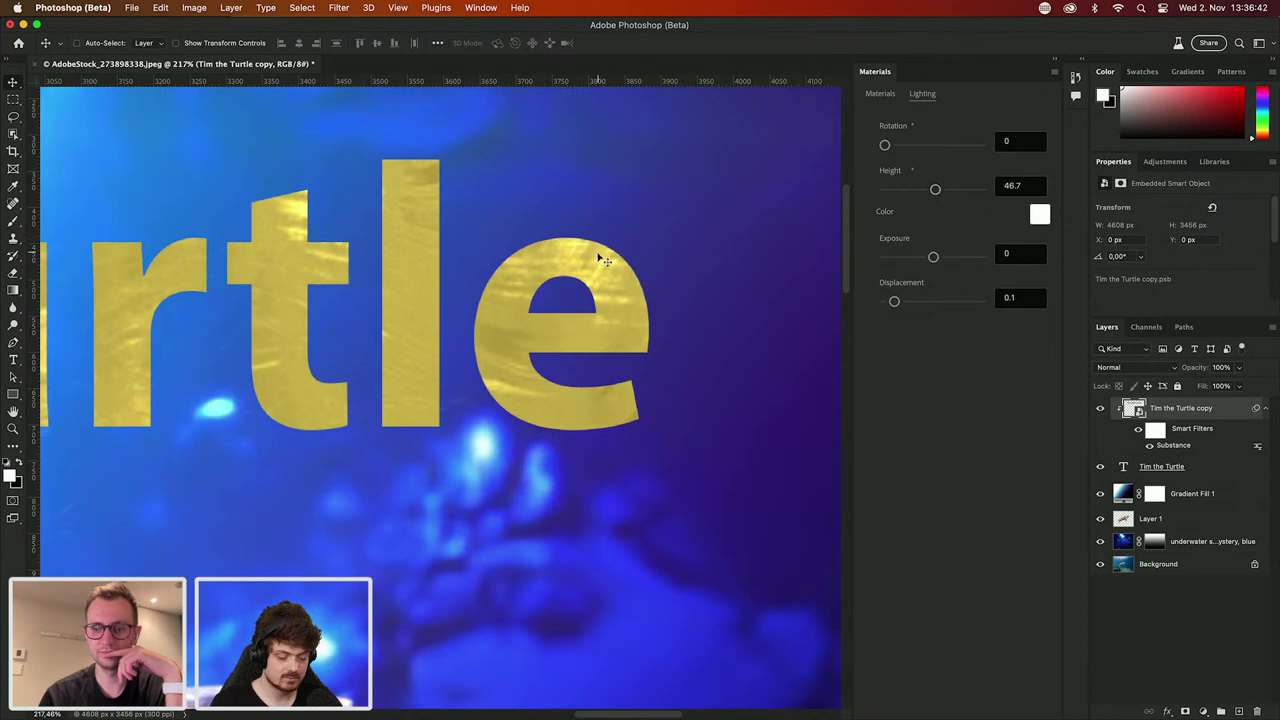
pyautogui.moveTo(884, 145)
pyautogui.mouseDown()
pyautogui.moveTo(976, 153)
pyautogui.moveTo(872, 149)
pyautogui.mouseUp()
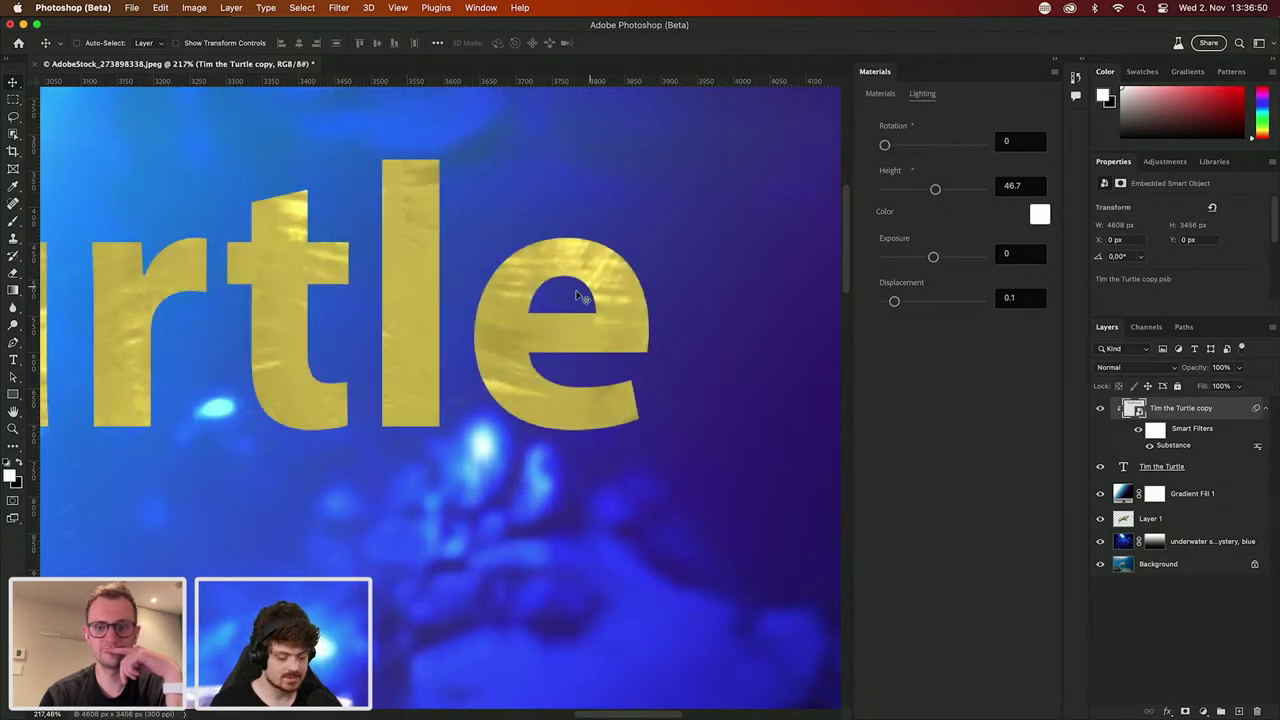
pyautogui.hscroll(-10, 576, 292)
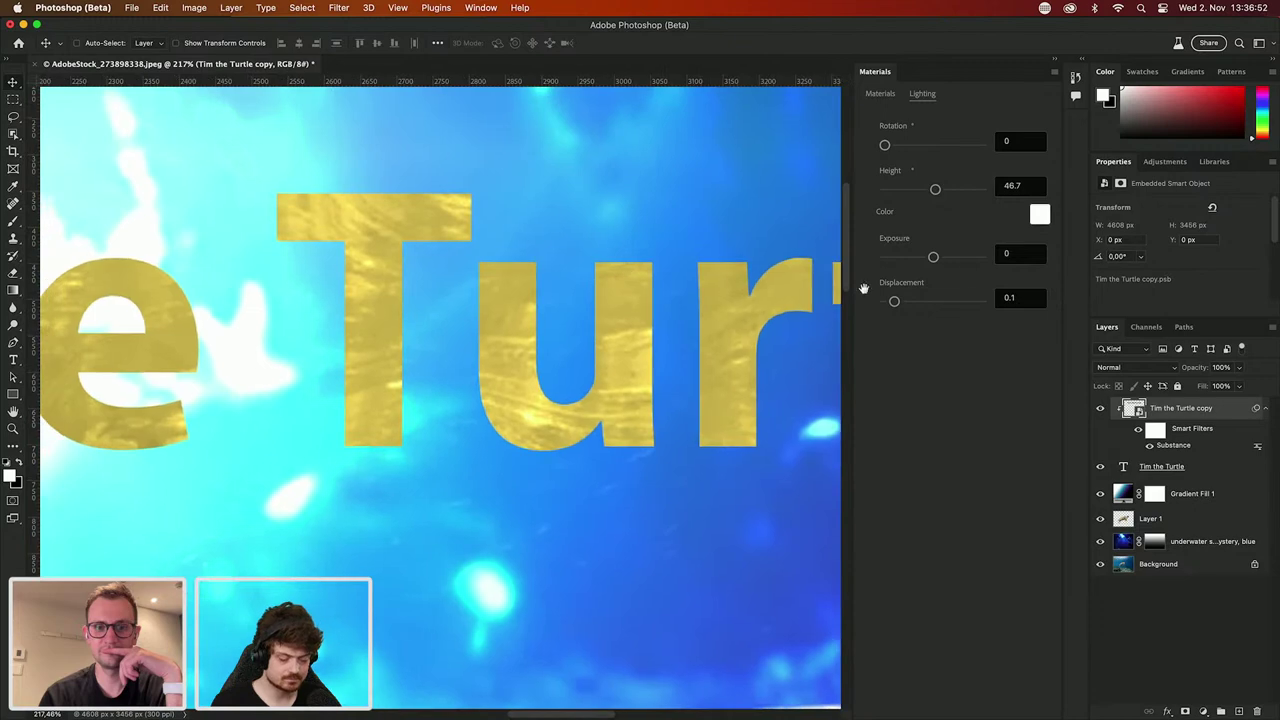
pyautogui.moveTo(935, 189); pyautogui.dragTo(948, 192)
# Step: Set the gold material's lighting Exposure to 0.63 and Displacement to 0.34
pyautogui.scroll(-5, 572, 341)
pyautogui.scroll(-2, 576, 348)
pyautogui.scroll(-2, 694, 337)
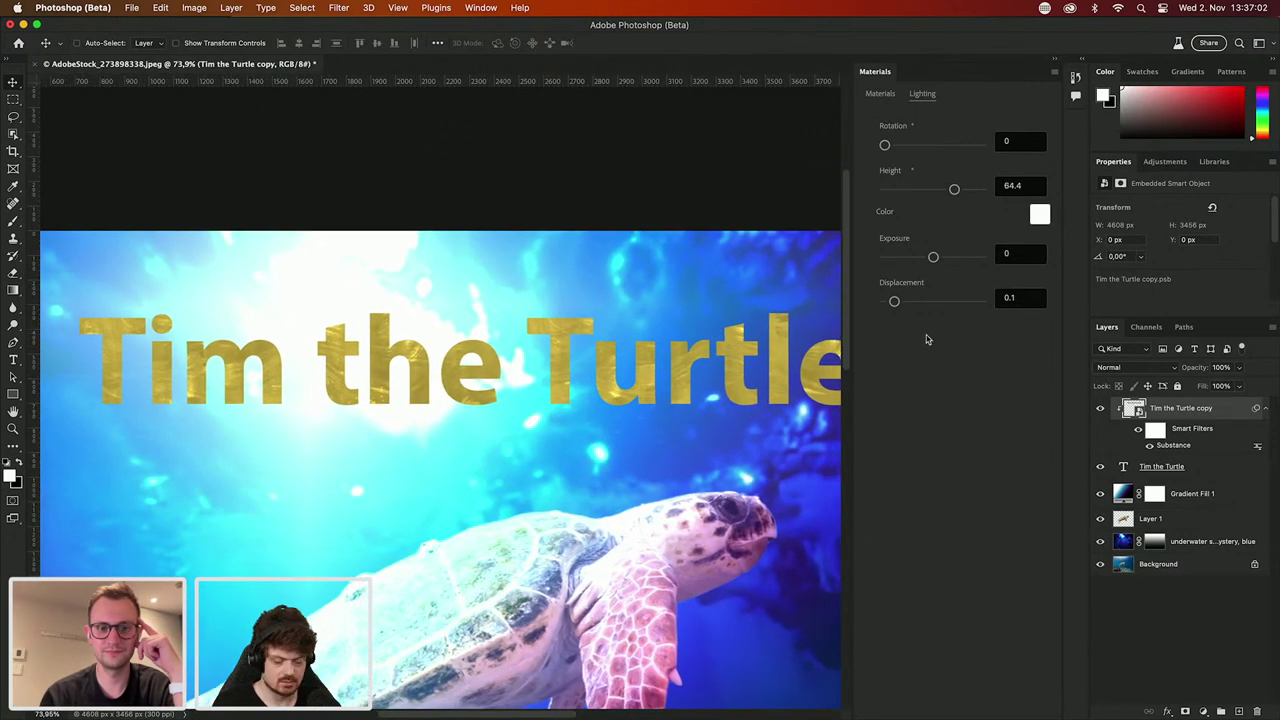
pyautogui.moveTo(934, 259)
pyautogui.mouseDown()
pyautogui.moveTo(920, 259)
pyautogui.moveTo(940, 258)
pyautogui.mouseUp()
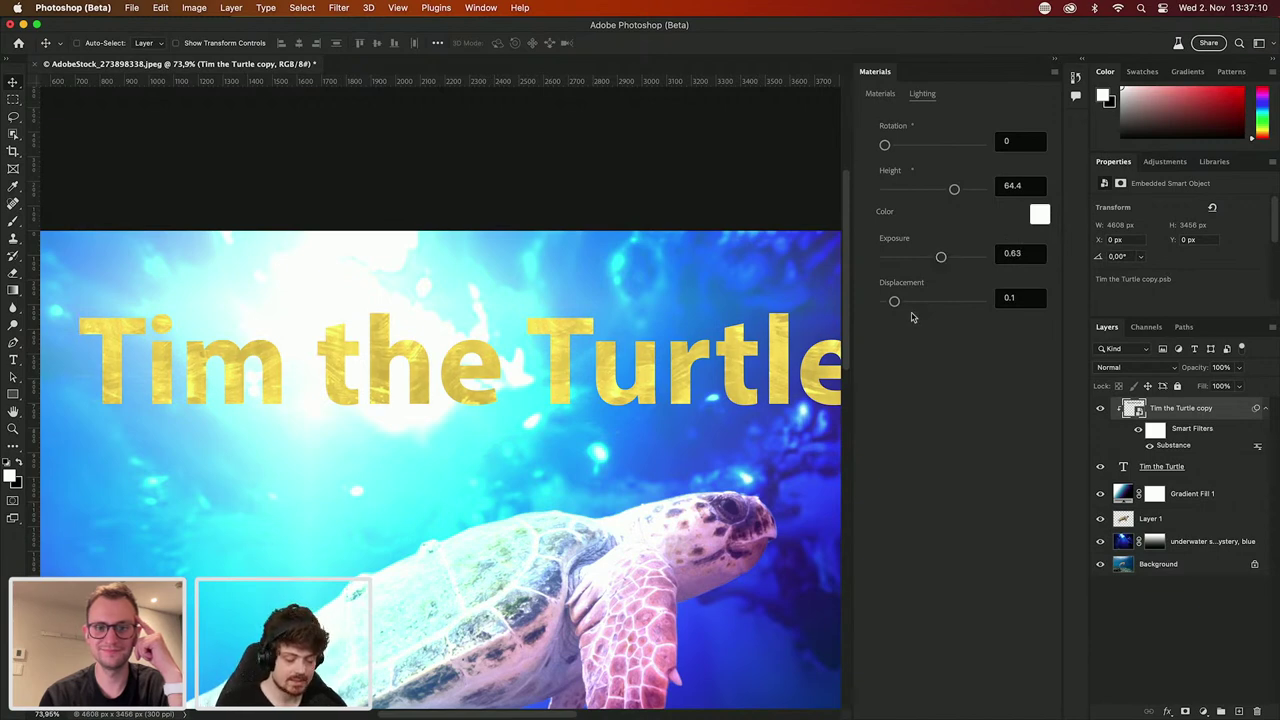
pyautogui.moveTo(895, 302); pyautogui.dragTo(918, 302)
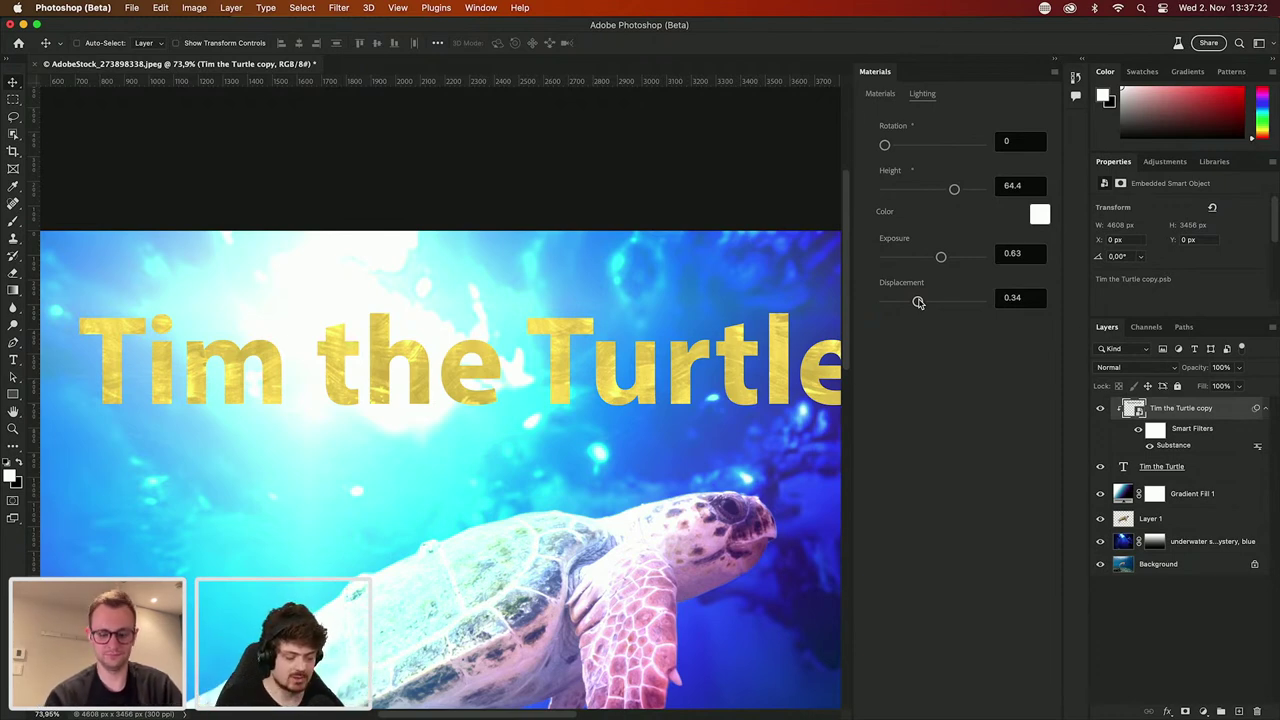
# Step: Switch the title's material to Spotted Concrete and replace that with Circle Stitch
pyautogui.click(880, 94)
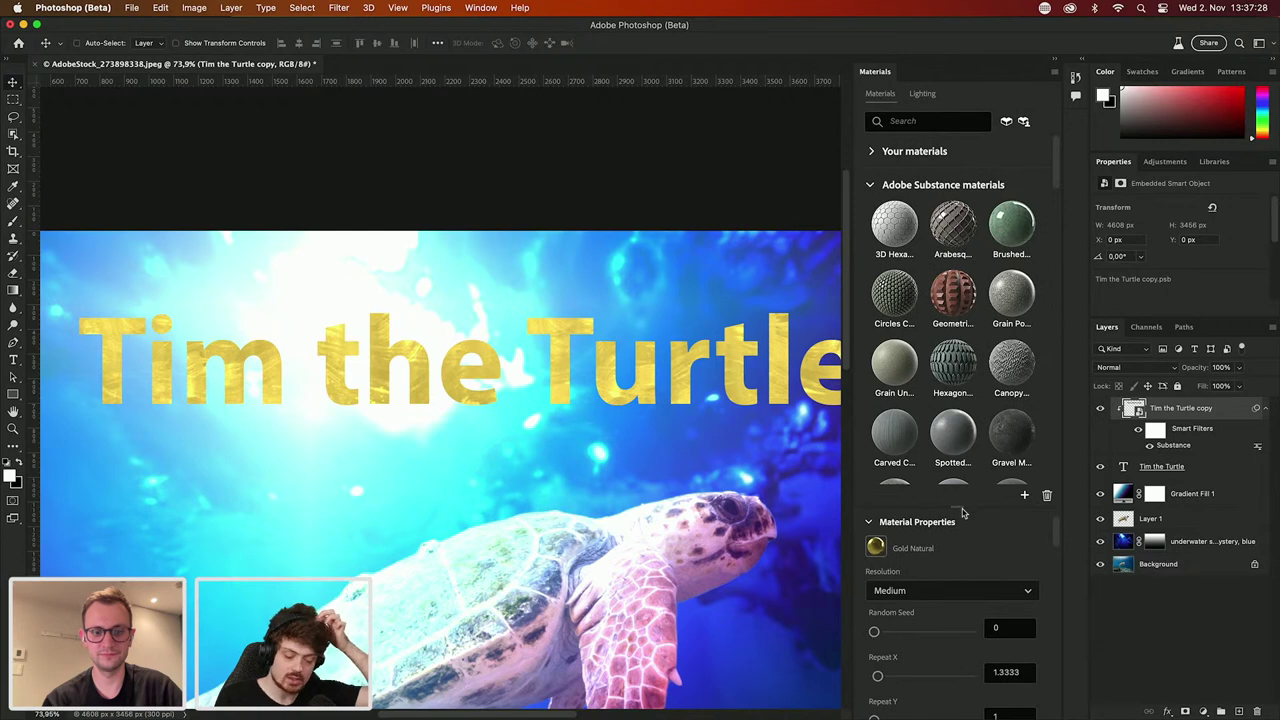
pyautogui.click(960, 466)
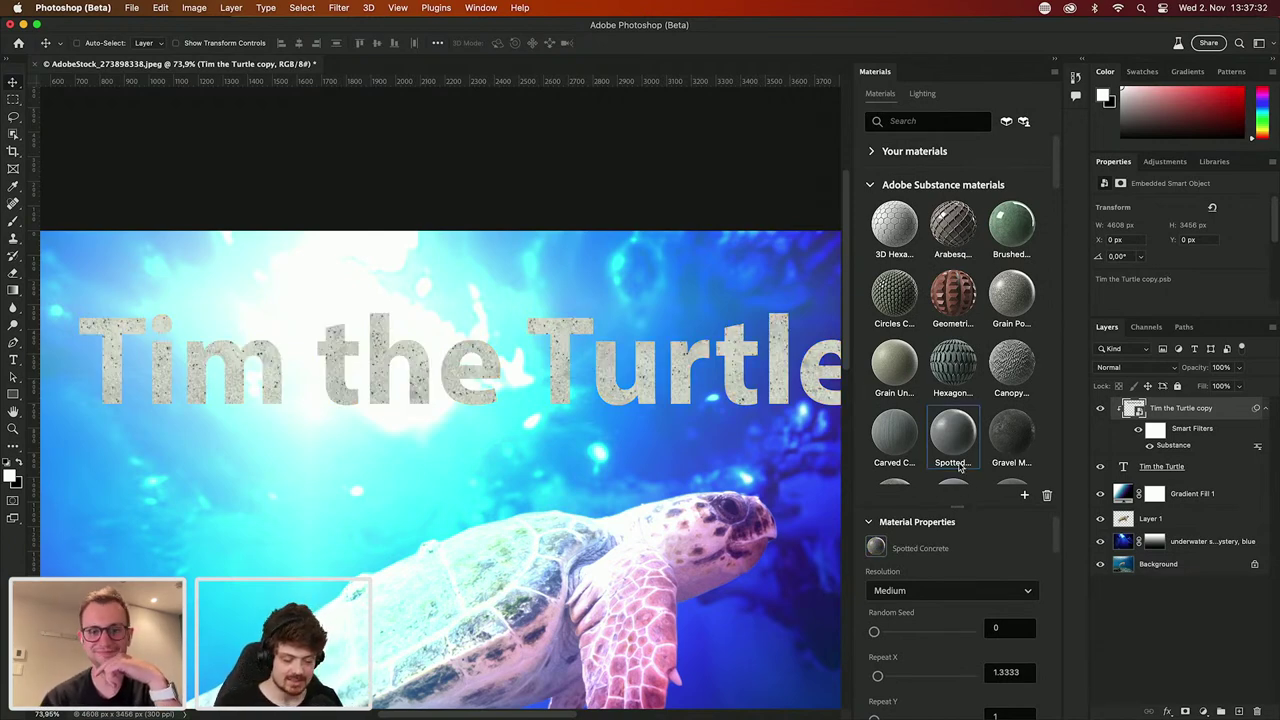
pyautogui.scroll(-3, 960, 466)
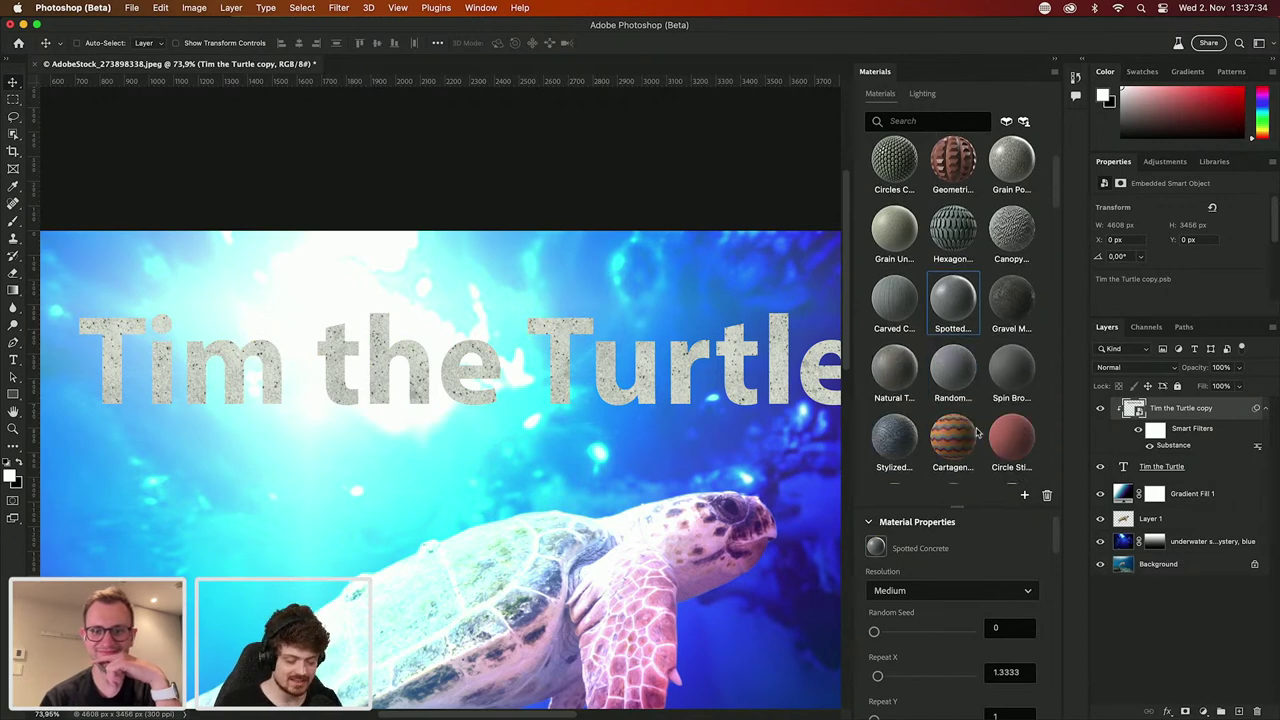
pyautogui.click(1022, 442)
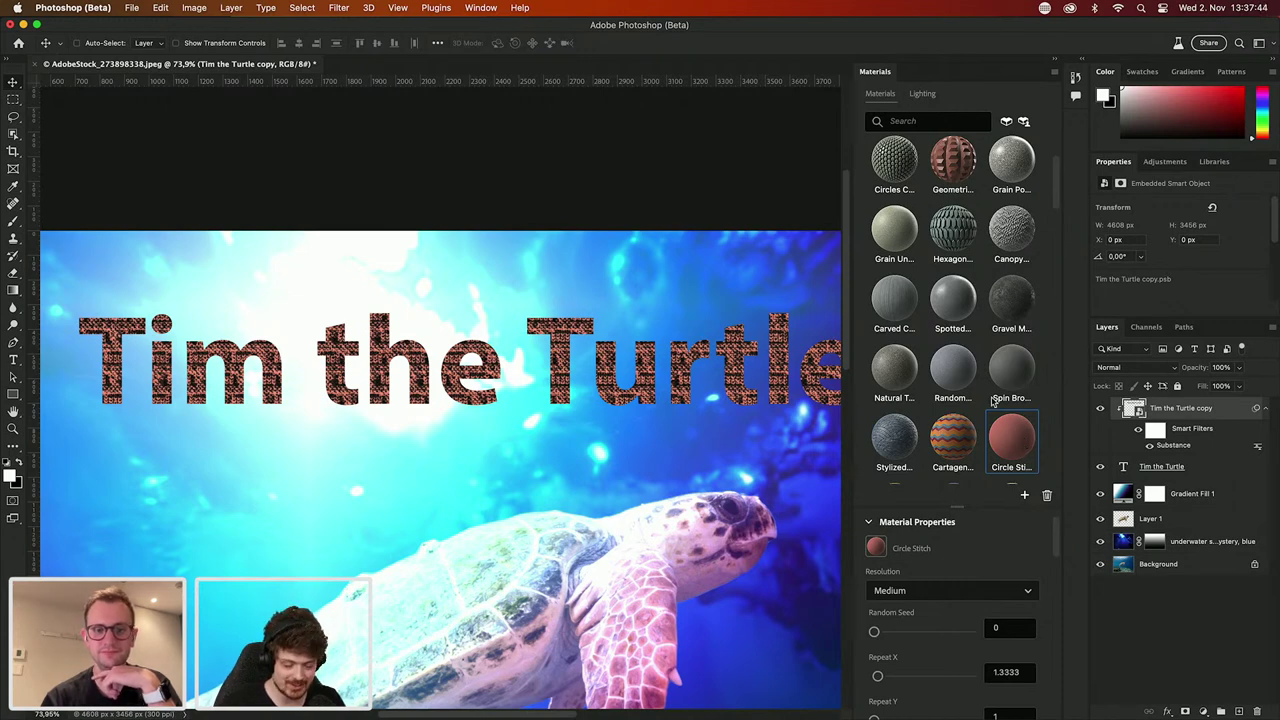
# Step: Browse the full list of Adobe Substance materials, from the concretes and metals to the stones and woods
pyautogui.scroll(-5, 993, 400)
pyautogui.scroll(-4, 993, 400)
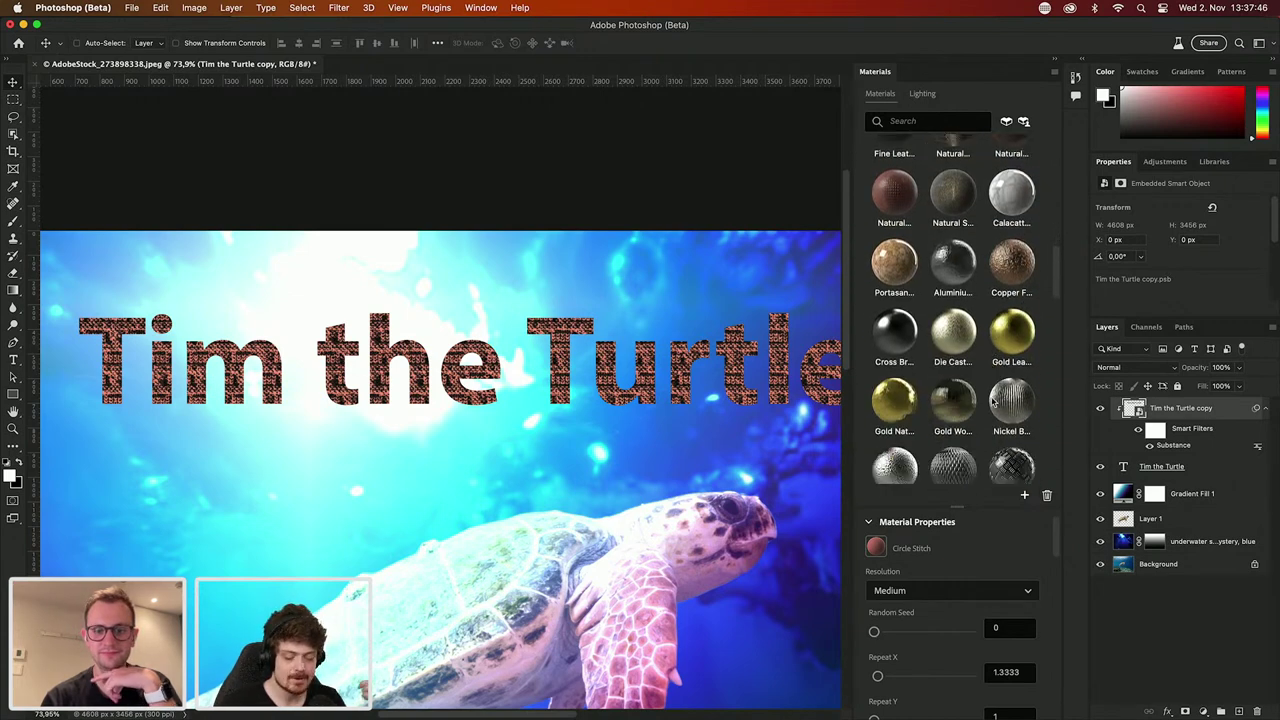
pyautogui.scroll(-6, 993, 400)
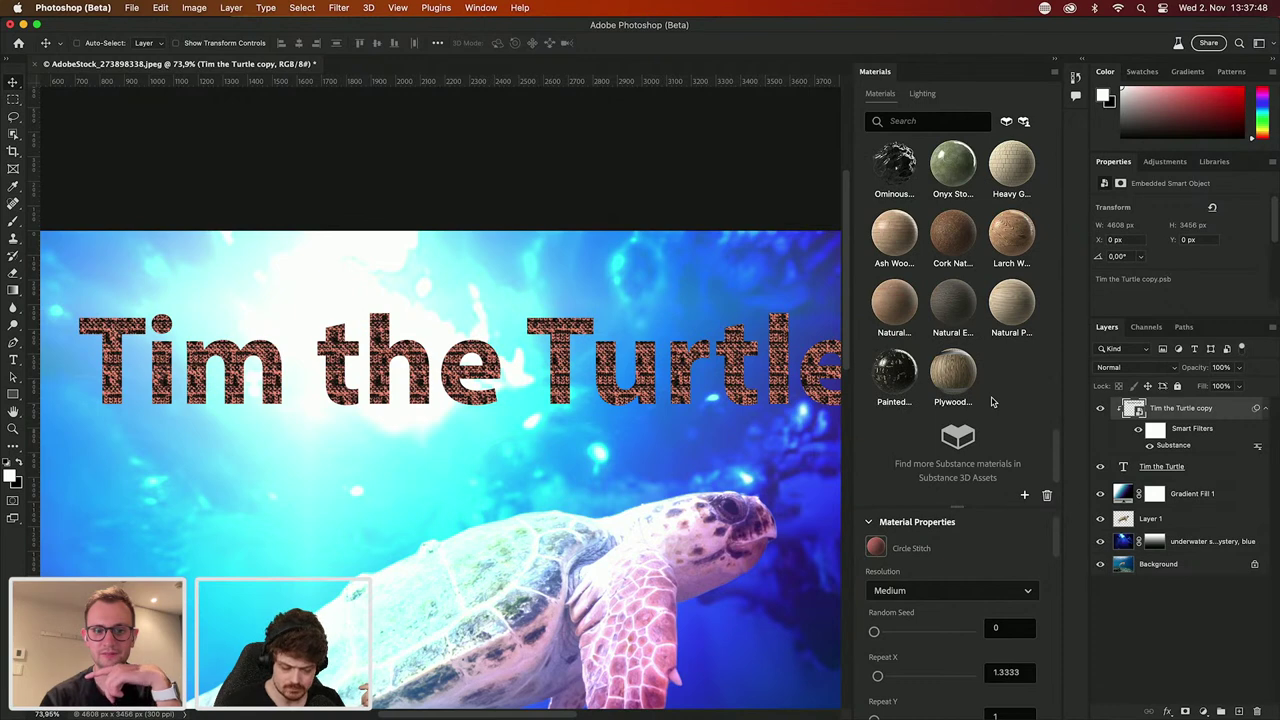
pyautogui.scroll(5, 993, 401)
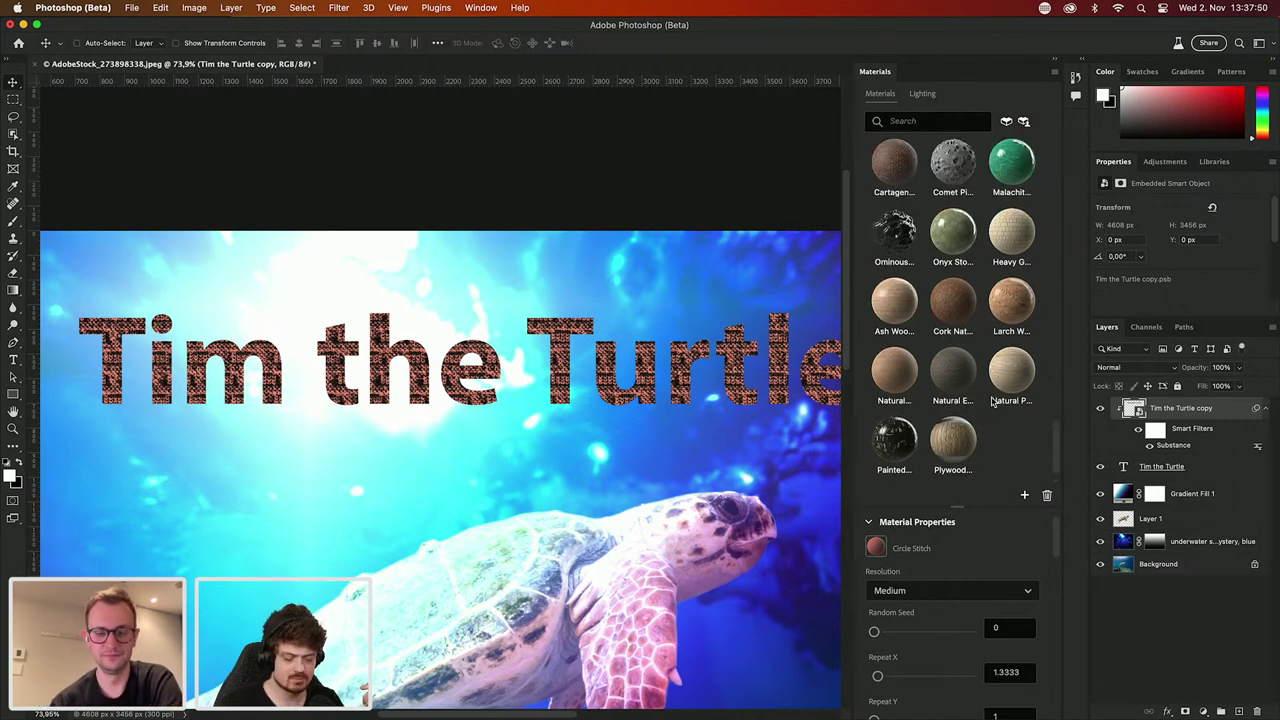
pyautogui.scroll(5, 993, 401)
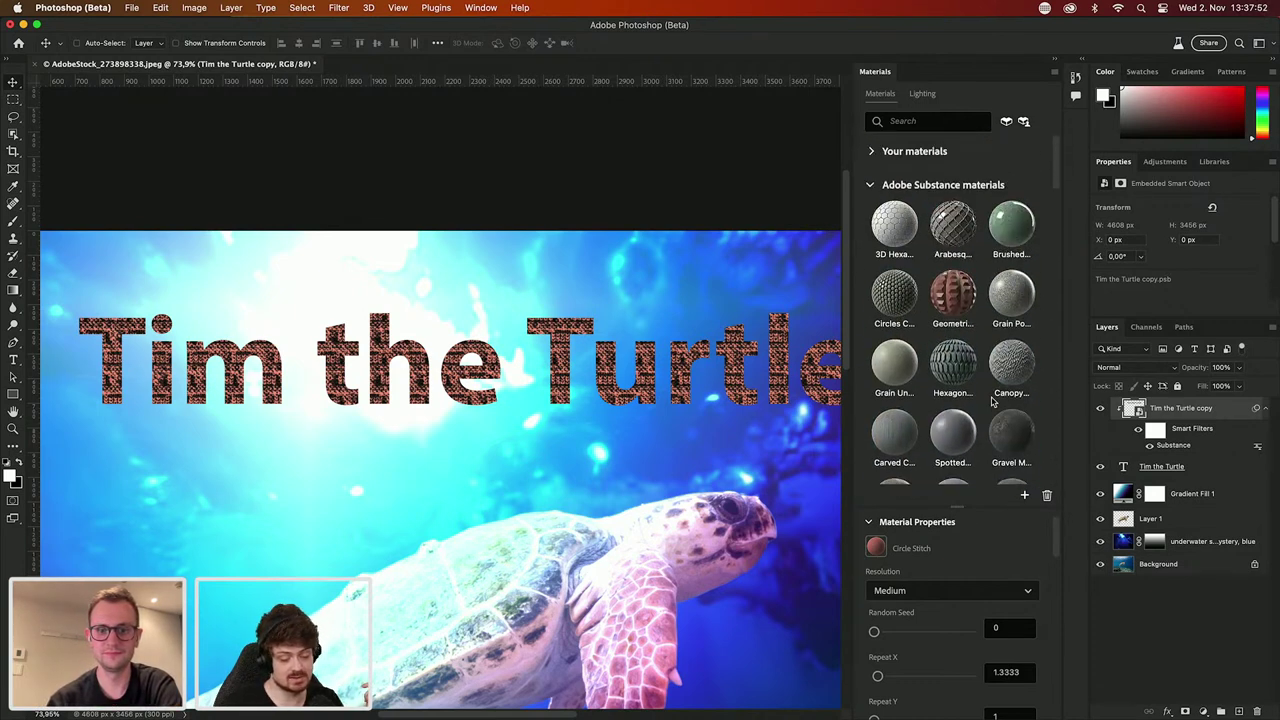
pyautogui.scroll(-10, 993, 401)
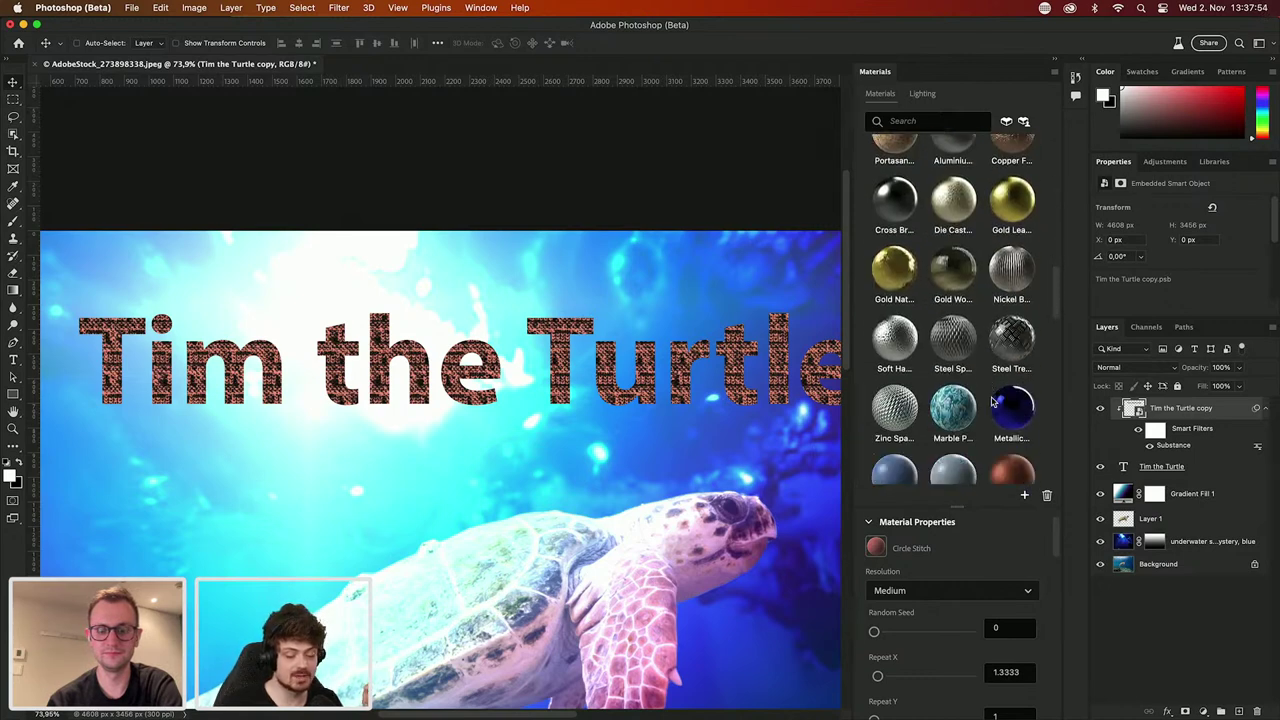
pyautogui.scroll(-5, 993, 401)
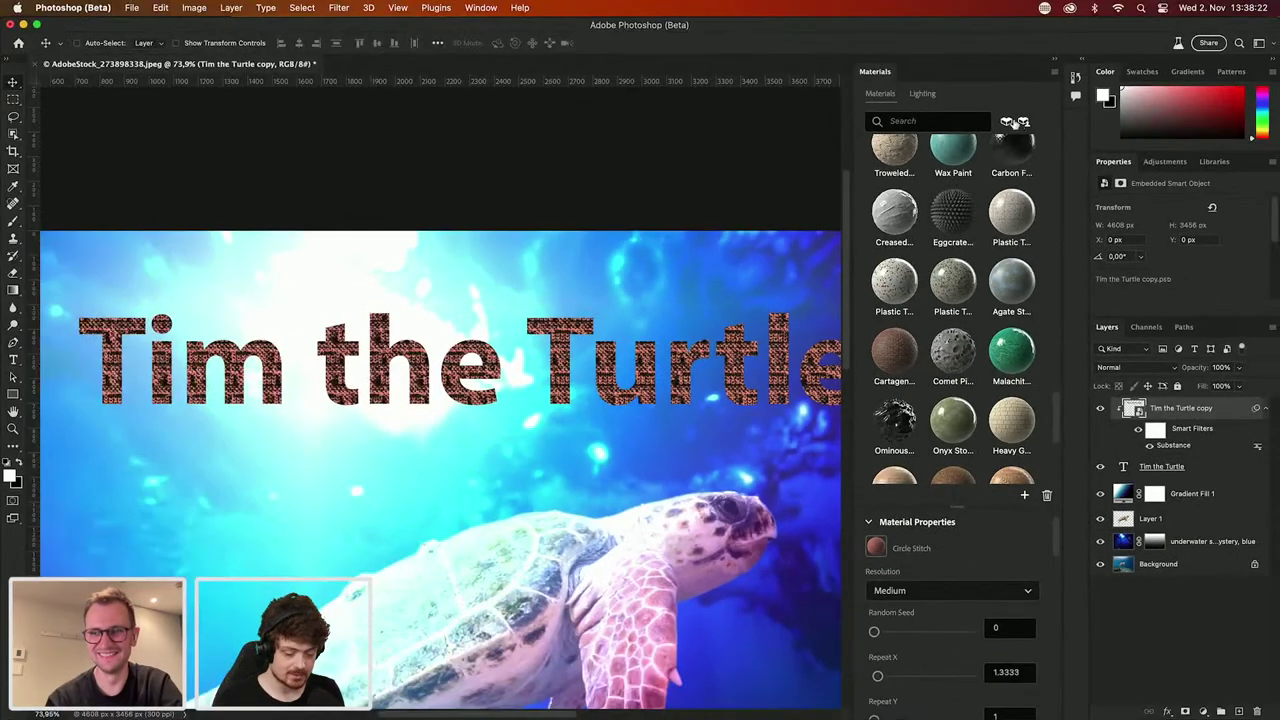
# Step: Switch to Chrome and open the Materials category of the Adobe Substance 3D Assets library
pyautogui.press('super+Tab')
pyautogui.press('super+Tab')
pyautogui.press('super+Tab')
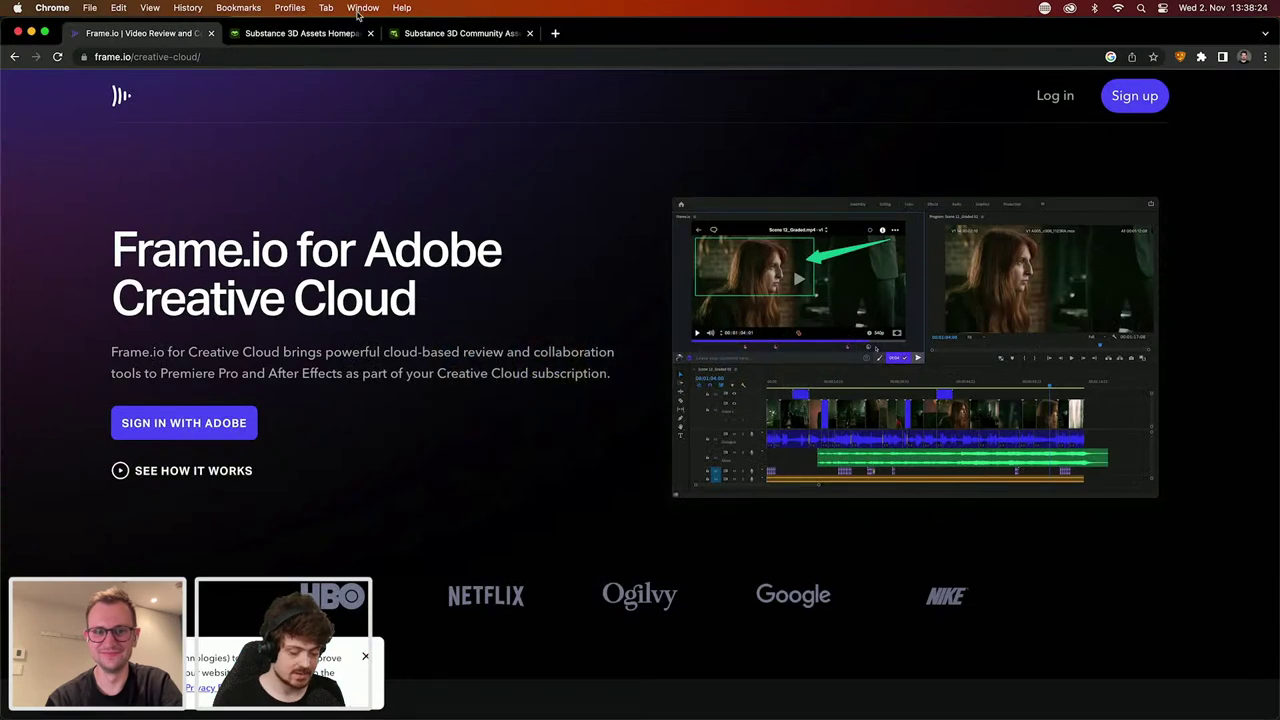
pyautogui.click(300, 33)
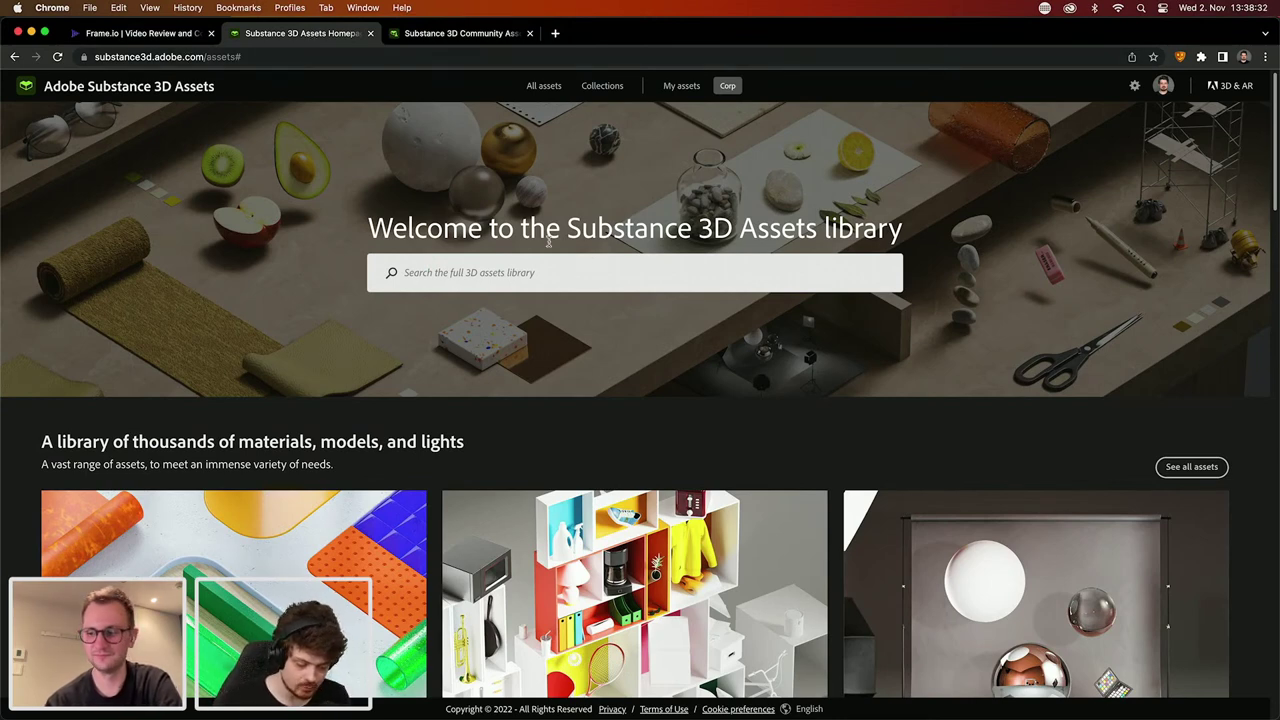
pyautogui.scroll(-4, 518, 238)
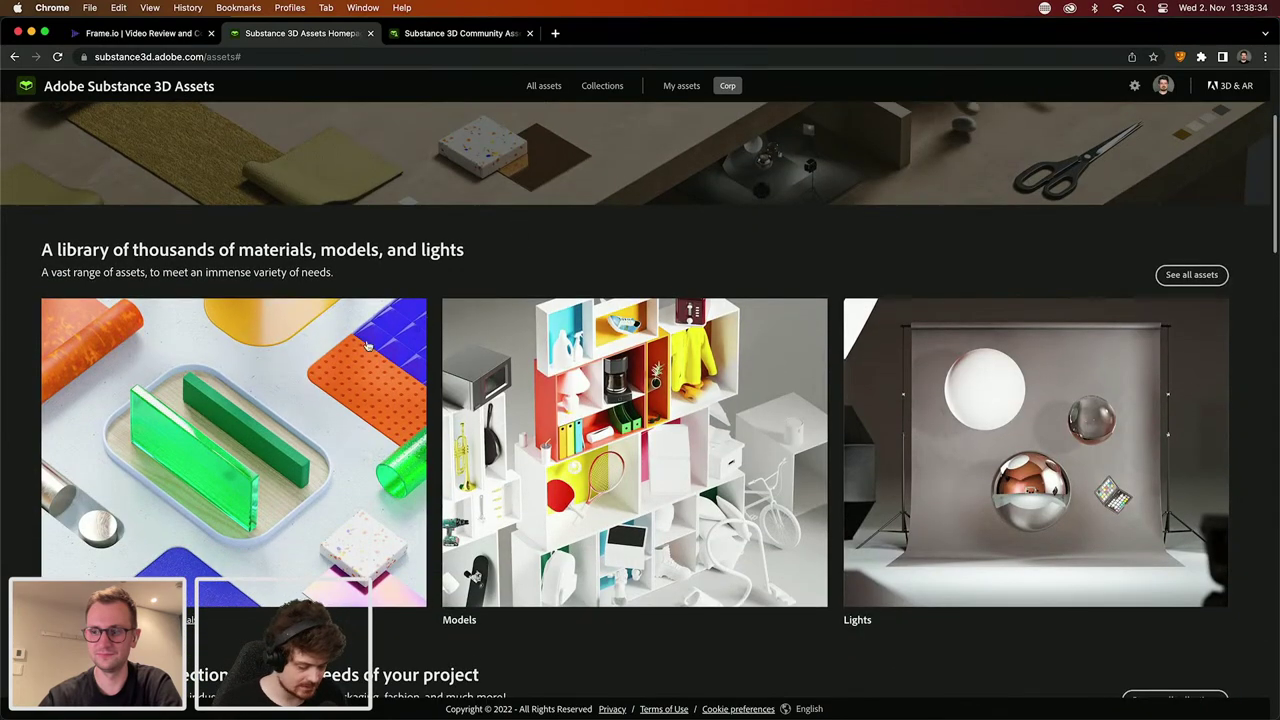
pyautogui.click(243, 441)
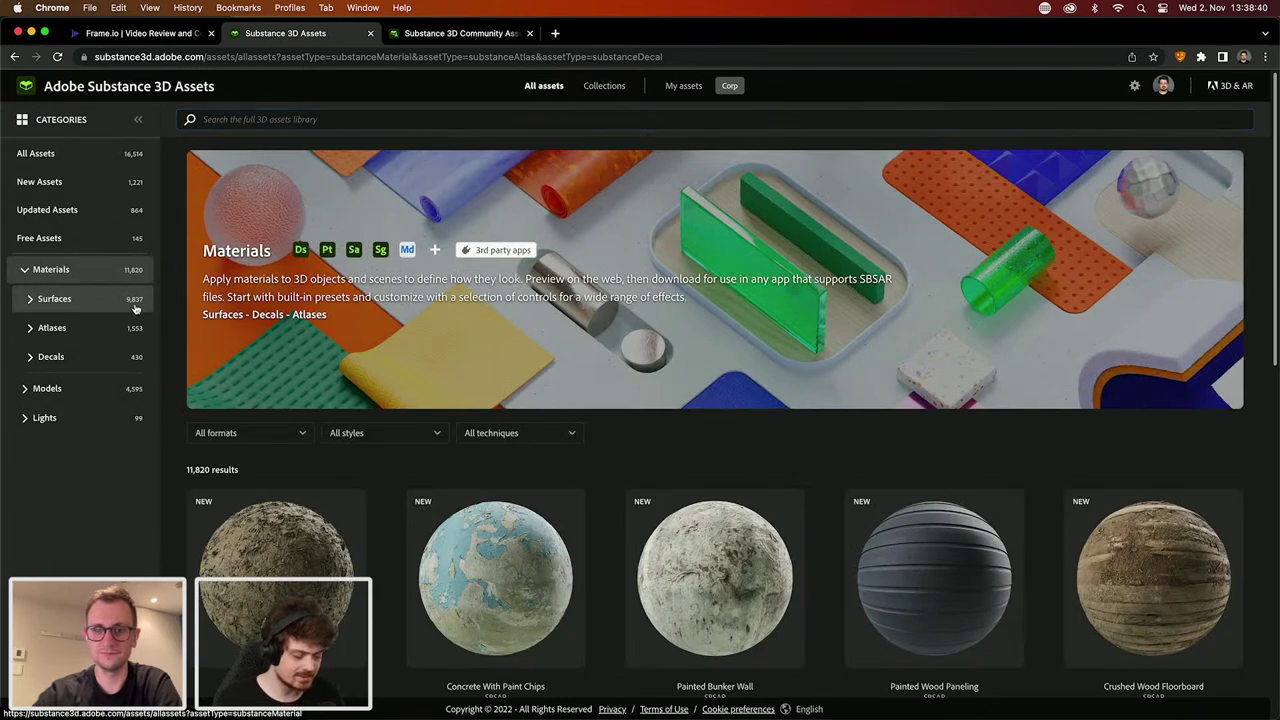
# Step: Expand the Surfaces category of the materials and list its Leather materials
pyautogui.click(29, 299)
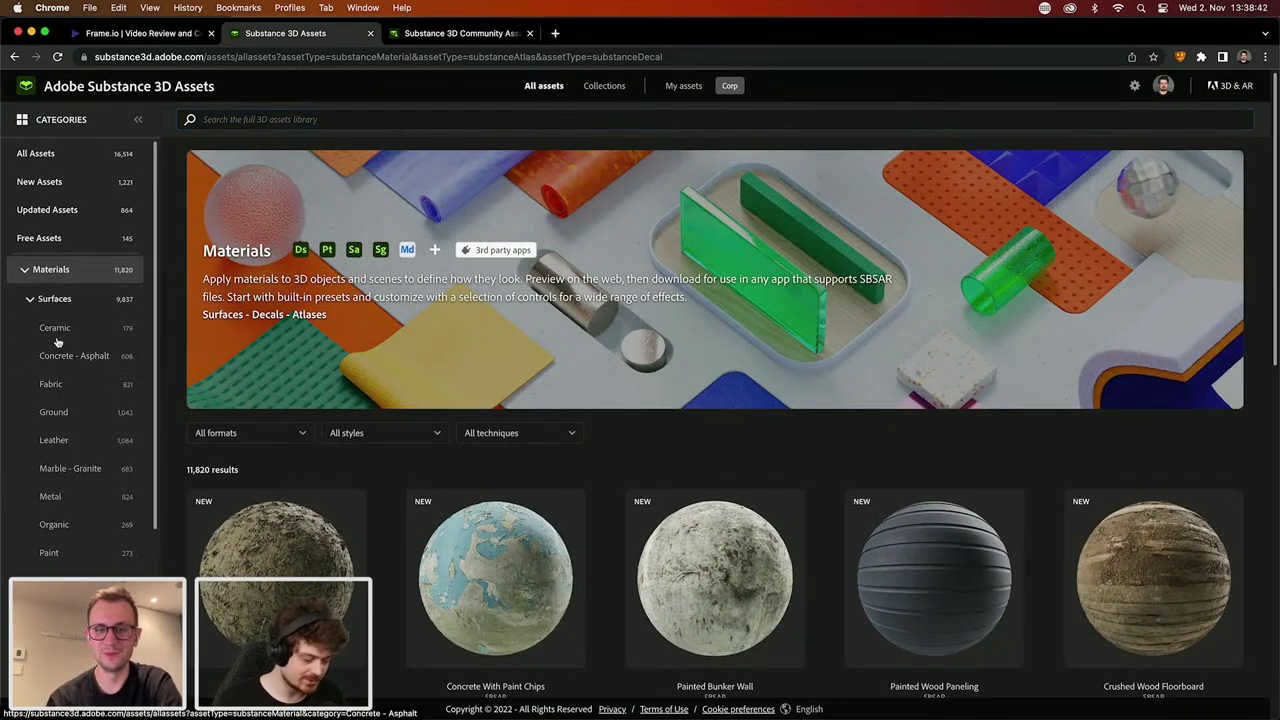
pyautogui.click(97, 440)
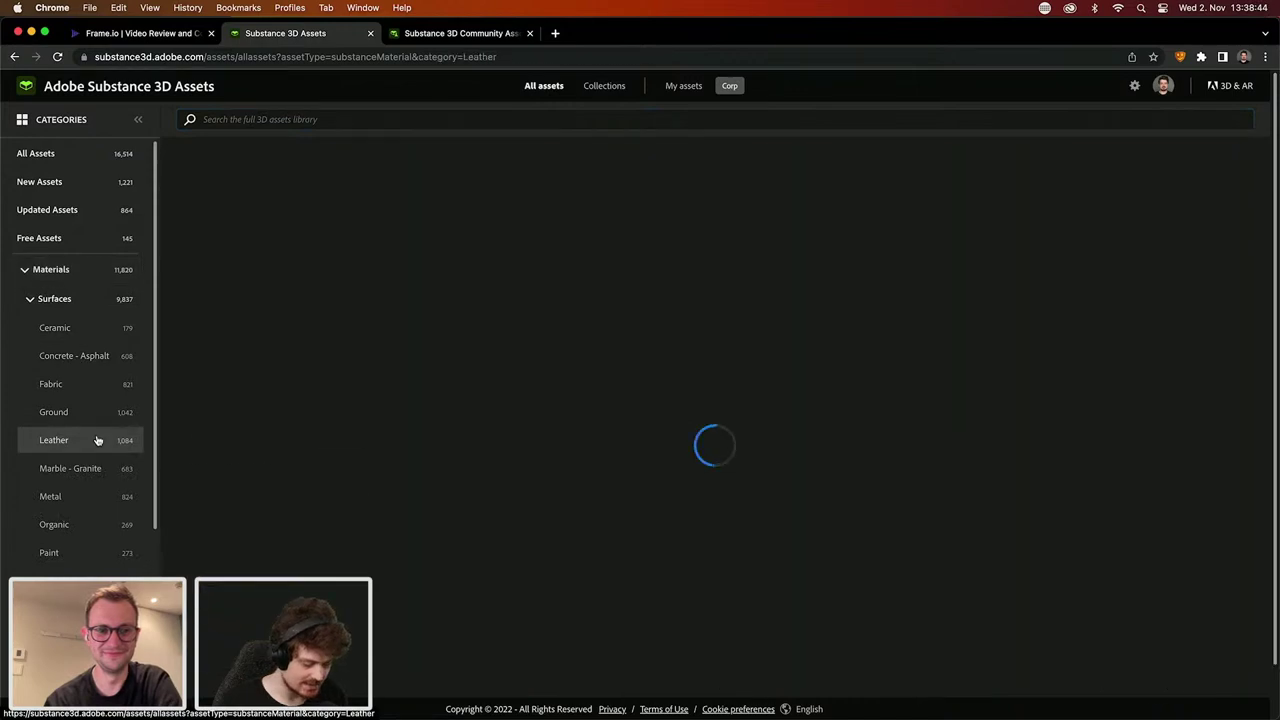
pyautogui.scroll(-3, 79, 527)
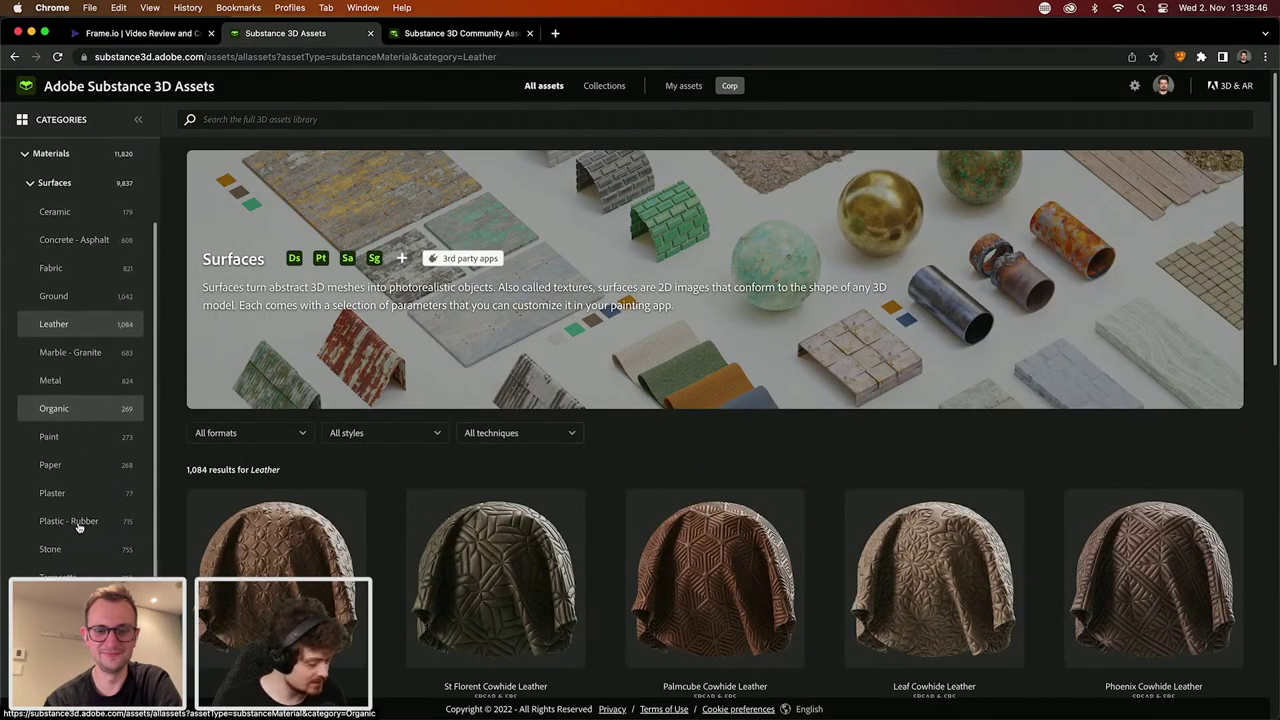
# Step: Open the Paint surfaces and browse them, taking a close look at the Victorian Style Painted Facade 03 material
pyautogui.click(82, 437)
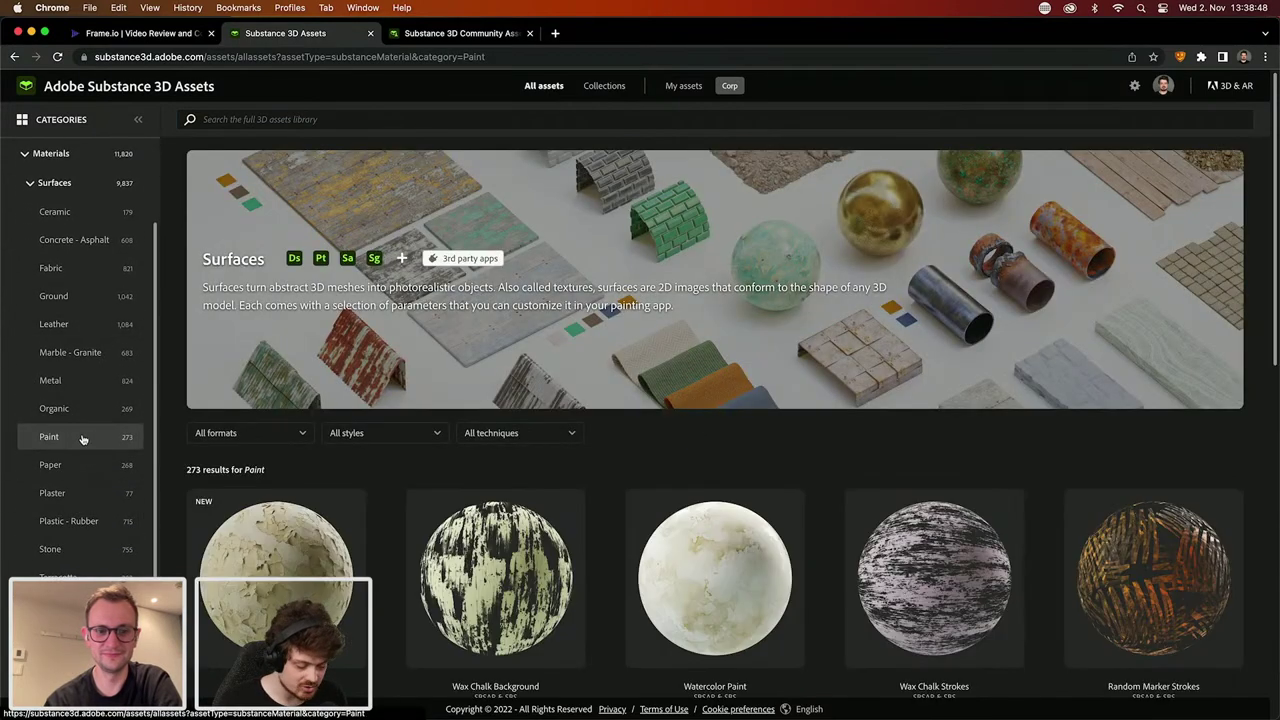
pyautogui.scroll(-15, 930, 630)
pyautogui.scroll(-20, 918, 613)
pyautogui.scroll(-20, 918, 612)
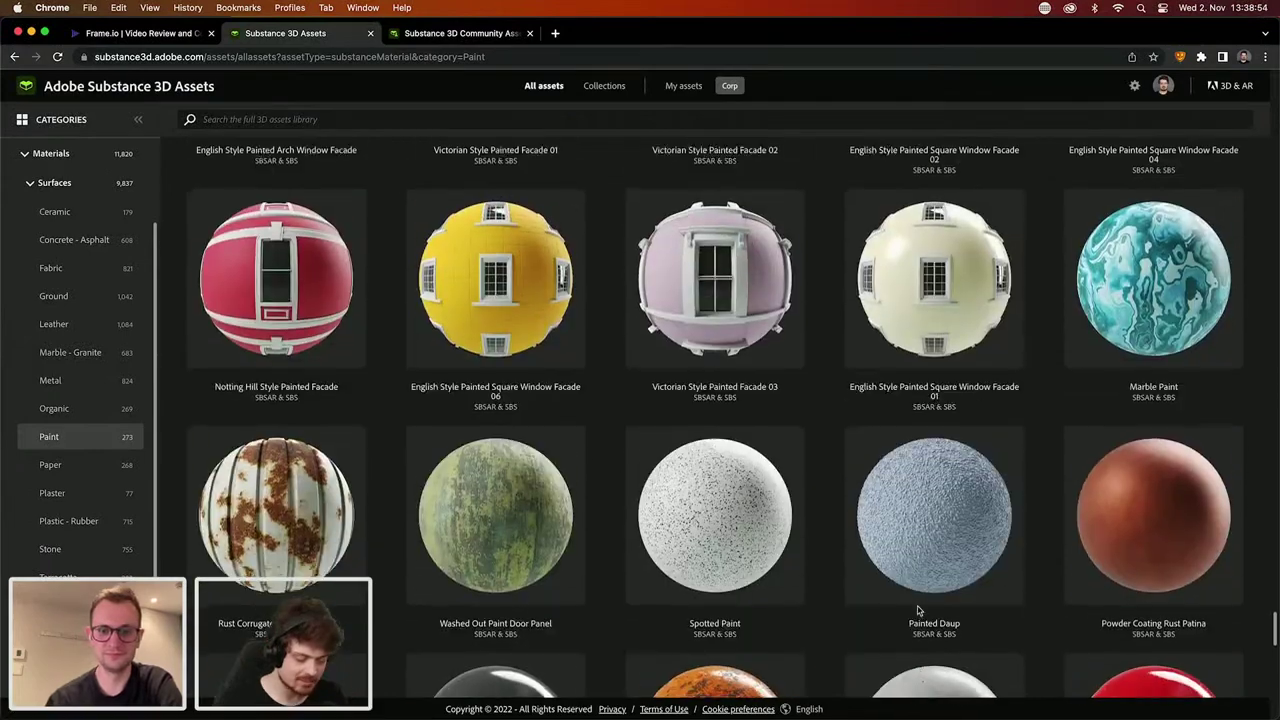
pyautogui.scroll(5, 713, 269)
pyautogui.scroll(1, 713, 269)
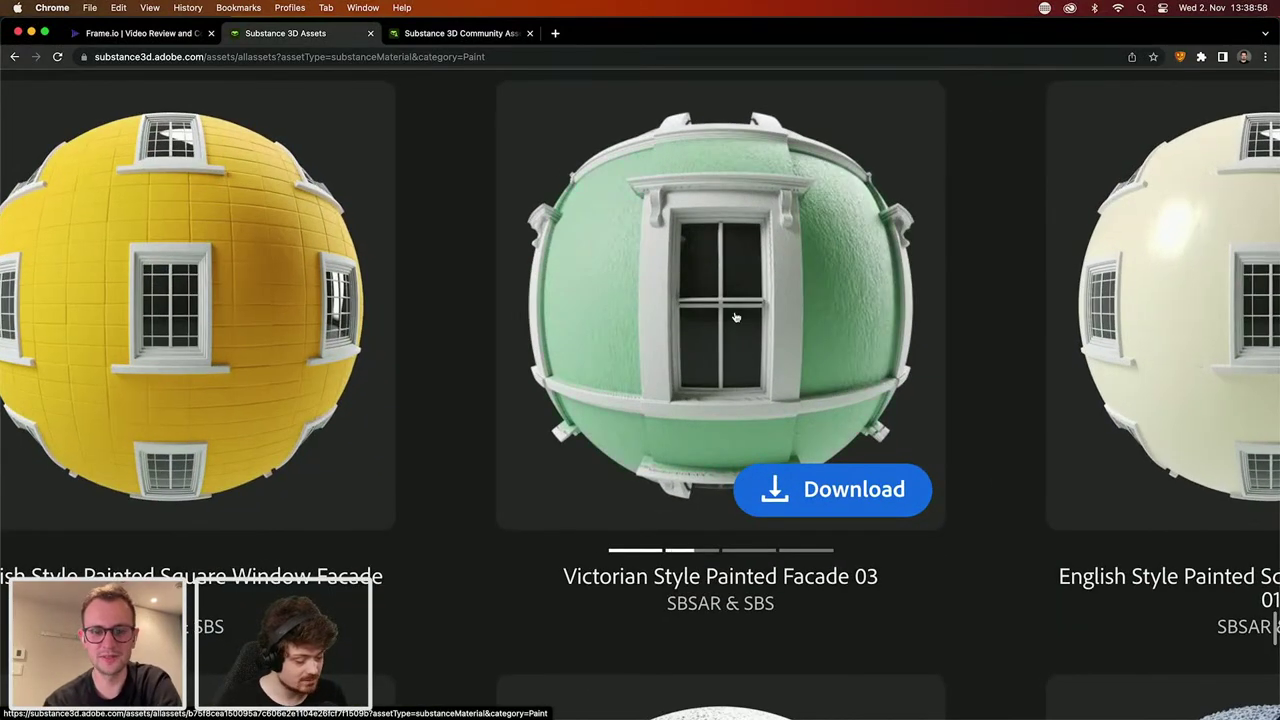
pyautogui.scroll(-6, 735, 317)
pyautogui.scroll(-3, 729, 319)
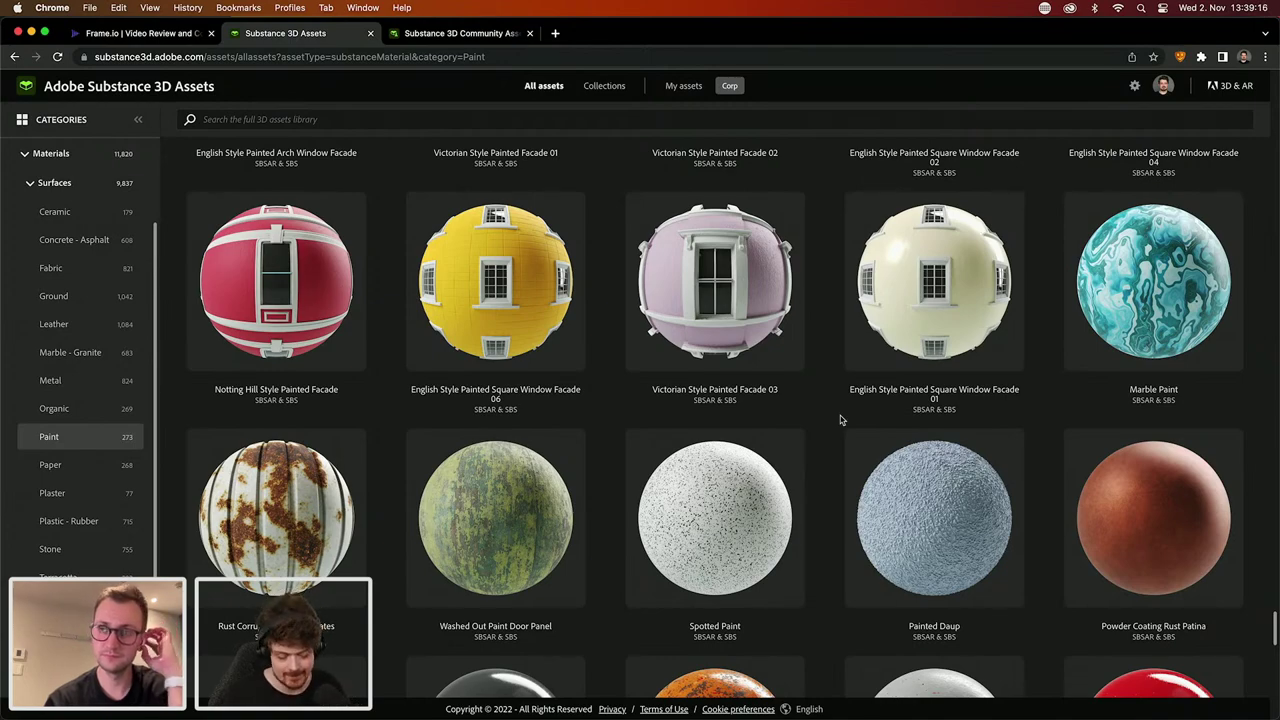
# Step: Highlight the SBSAR format label beneath Victorian Style Painted Facade 03 and examine it up close
pyautogui.moveTo(710, 405)
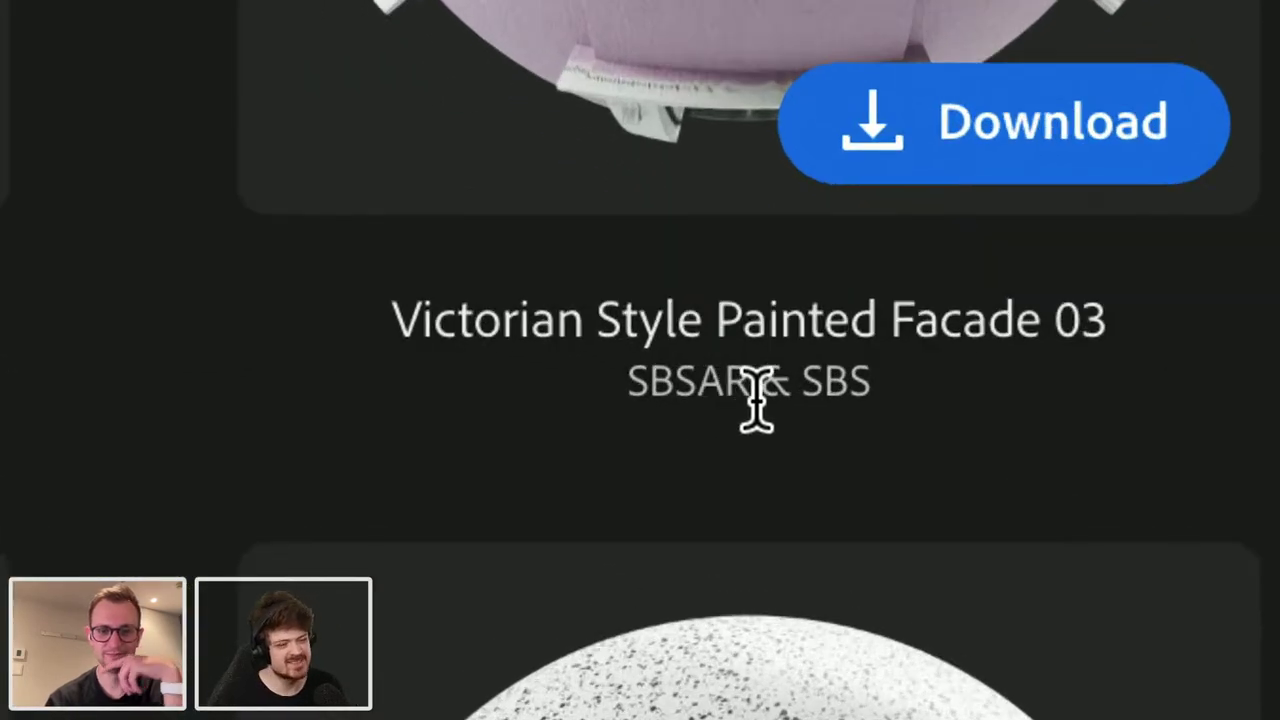
pyautogui.moveTo(756, 398); pyautogui.dragTo(649, 409)
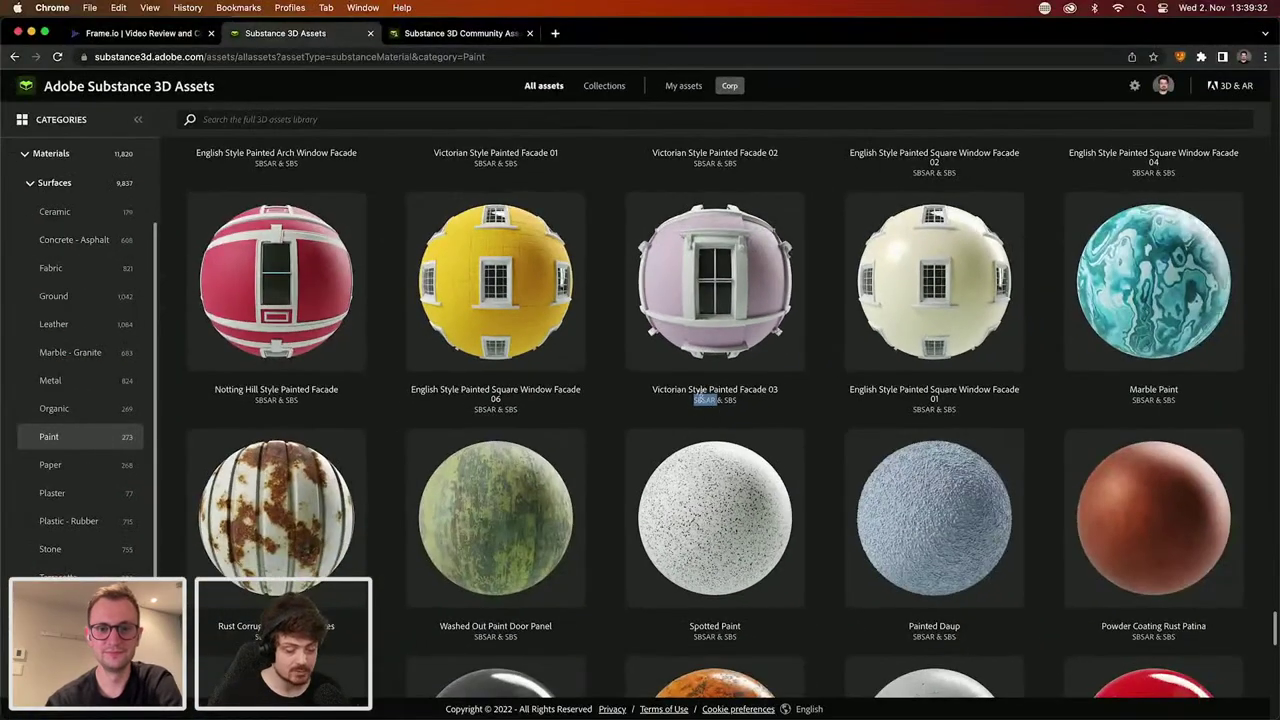
pyautogui.moveTo(608, 306)
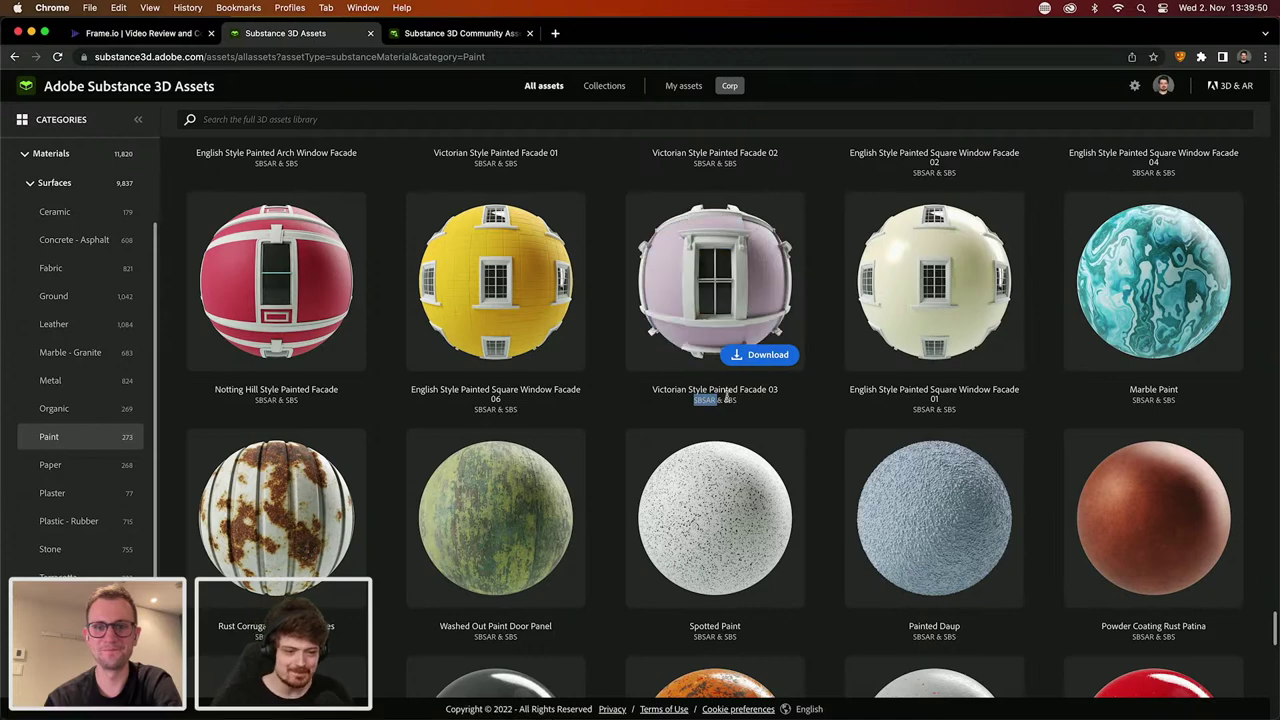
pyautogui.scroll(5, 708, 408)
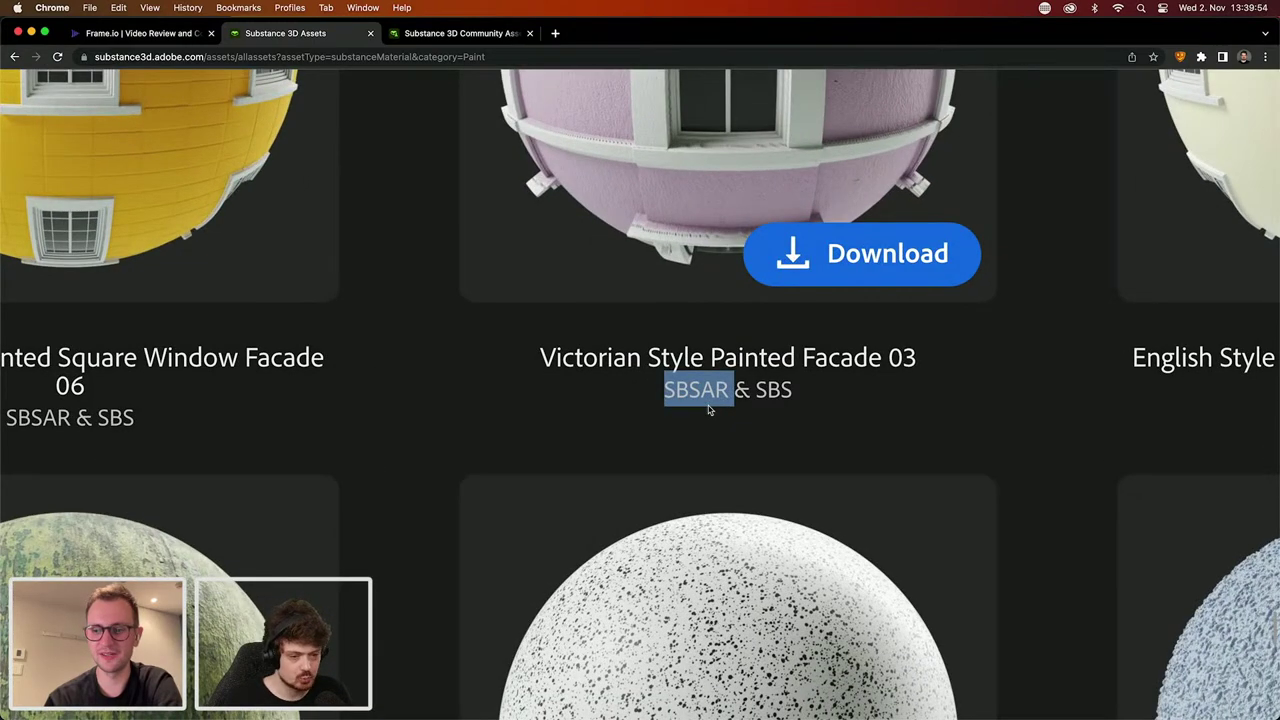
pyautogui.scroll(-5, 708, 408)
pyautogui.scroll(4, 708, 408)
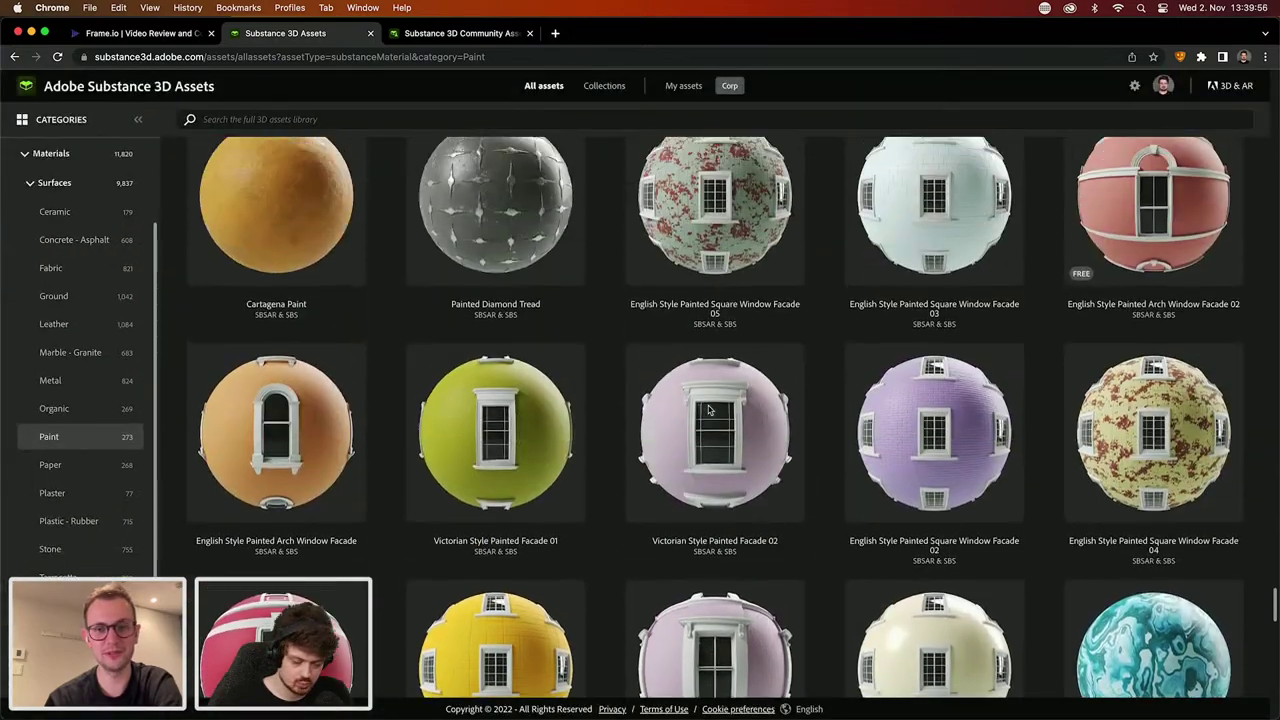
# Step: Browse further through the Paint surfaces, past the painted brick walls to the car, pearlescent and metallic paints
pyautogui.scroll(-5, 708, 408)
pyautogui.scroll(-6, 709, 408)
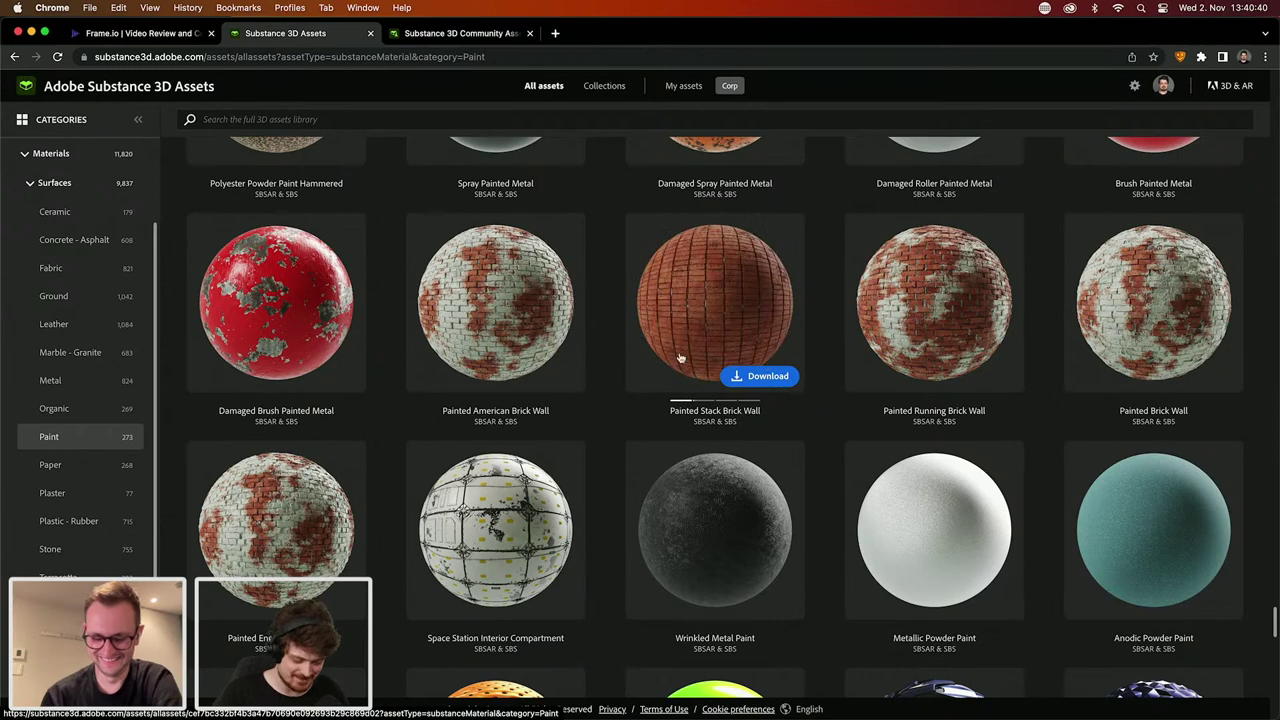
pyautogui.scroll(-10, 629, 380)
pyautogui.scroll(2, 627, 382)
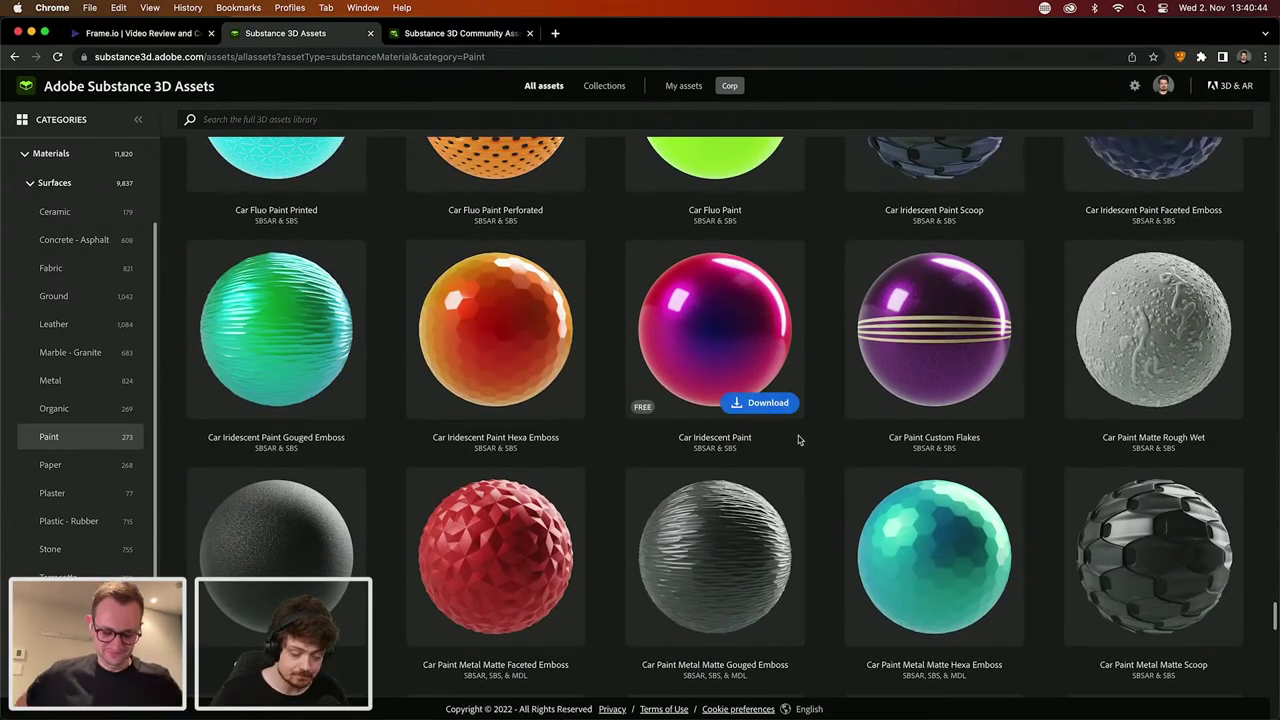
pyautogui.scroll(-5, 975, 374)
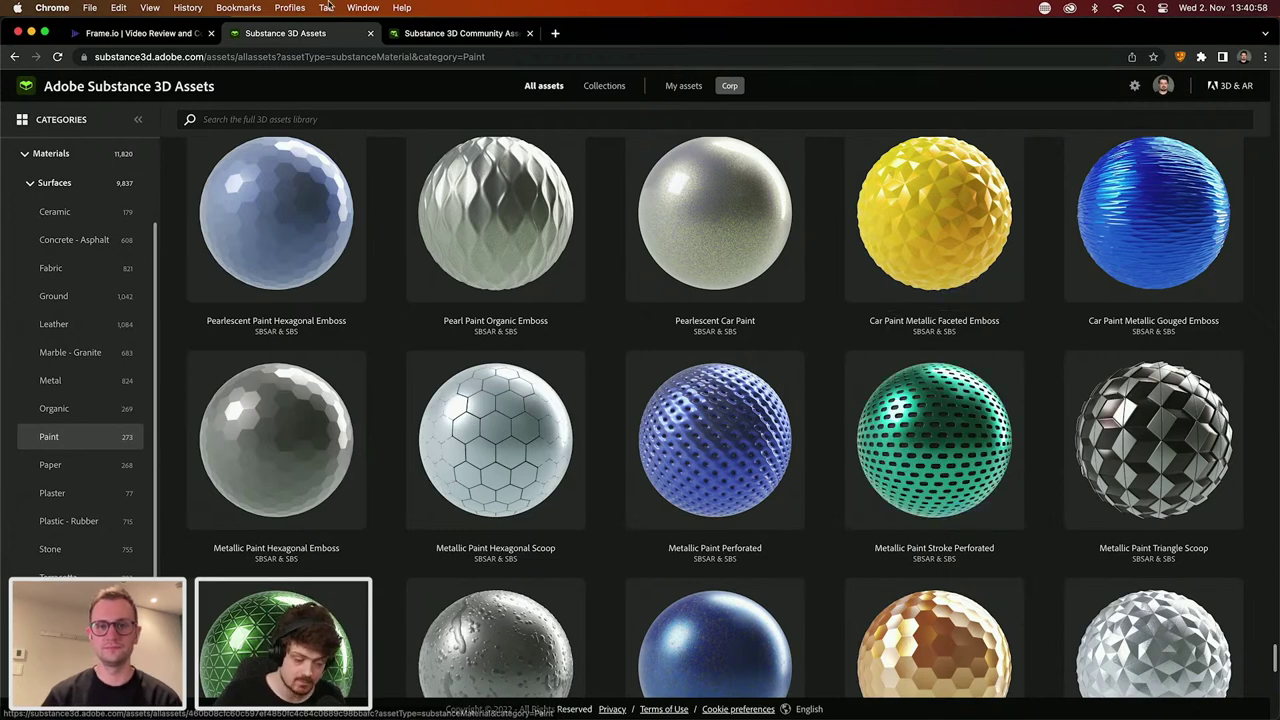
# Step: Switch to the Adobe Substance 3D Community Assets page and look through its shared assets
pyautogui.click(450, 36)
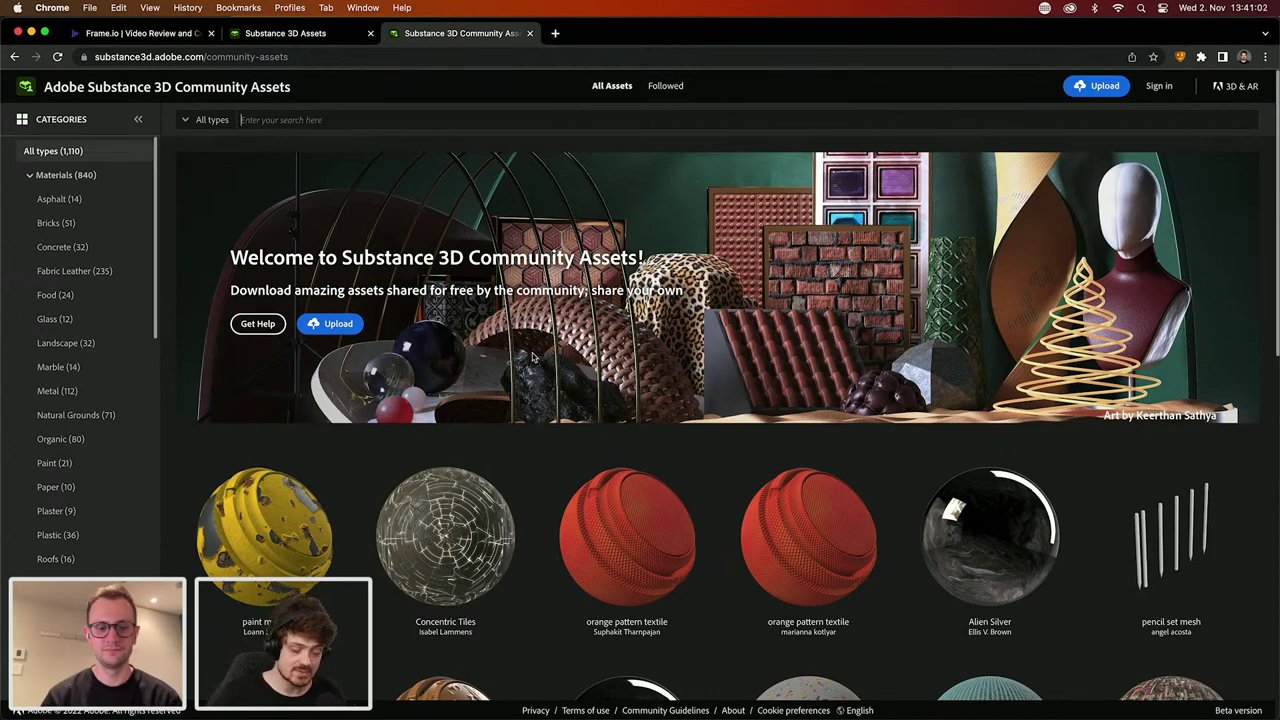
pyautogui.scroll(-3, 400, 447)
pyautogui.scroll(-6, 398, 447)
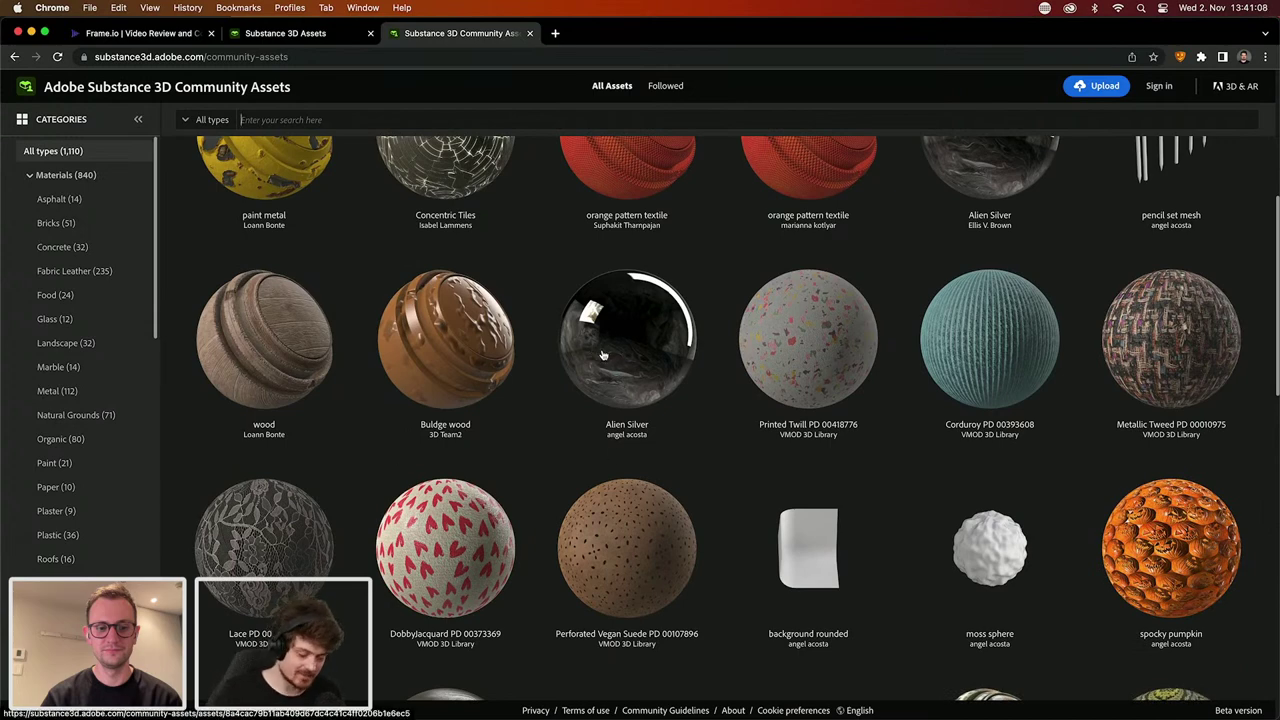
pyautogui.scroll(-8, 603, 355)
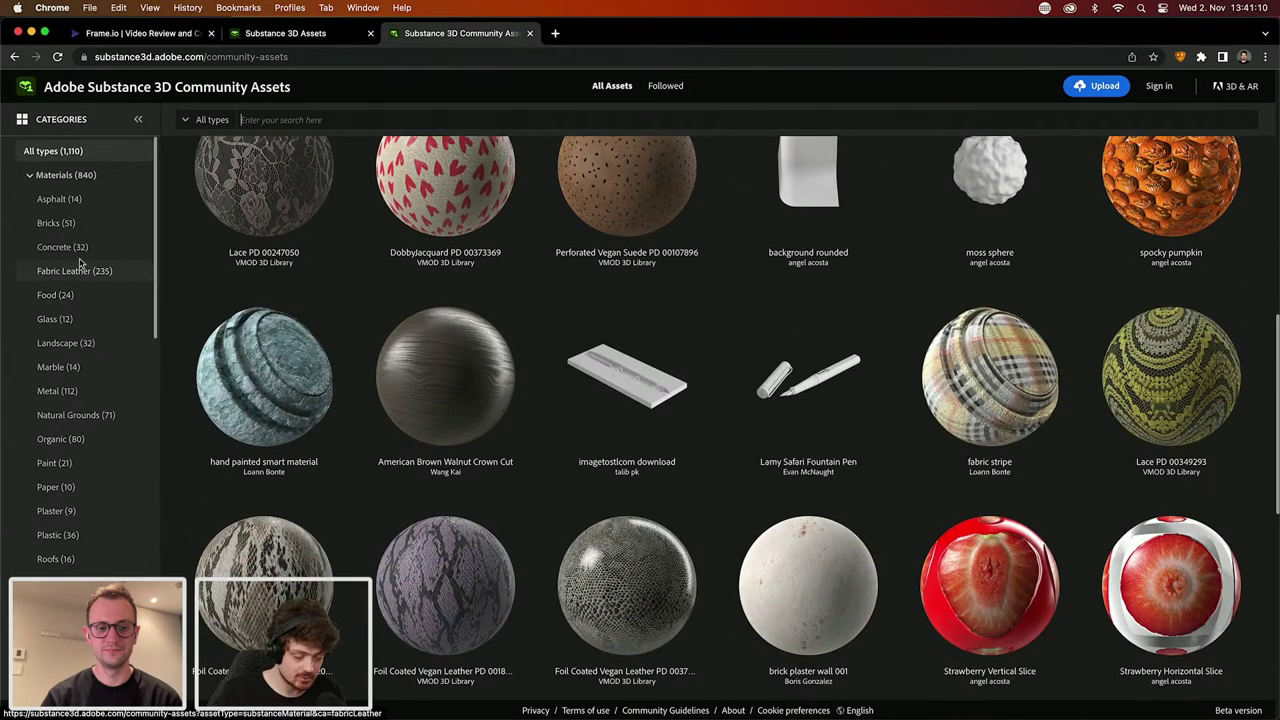
# Step: Filter the community materials to the Bricks category and browse the brick and stone surfaces
pyautogui.click(78, 224)
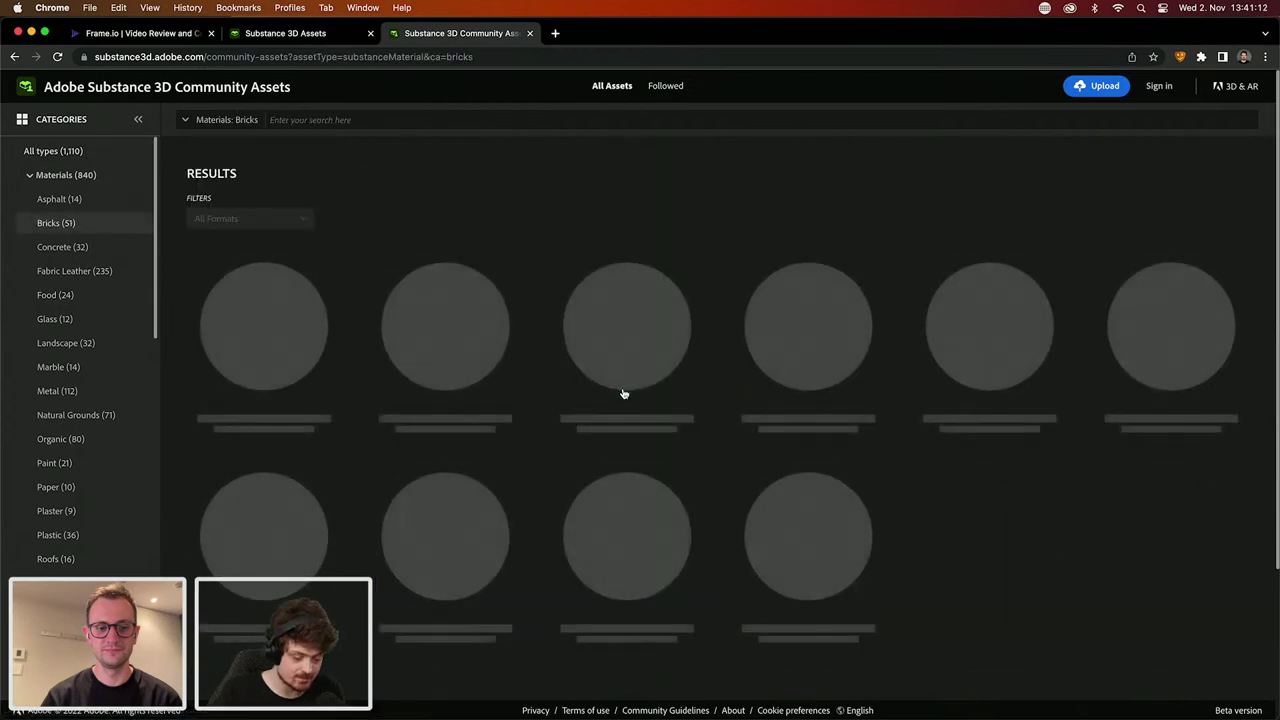
pyautogui.scroll(-5, 622, 393)
pyautogui.scroll(-1, 622, 393)
pyautogui.scroll(-3, 622, 393)
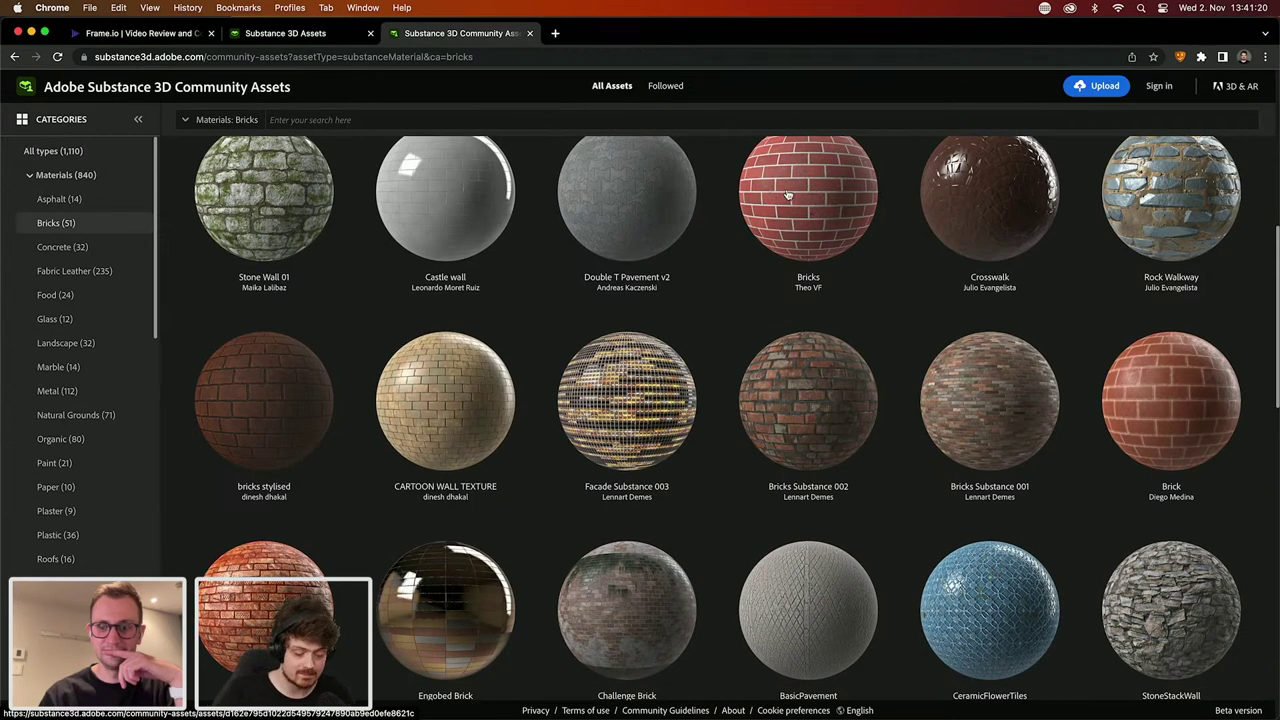
pyautogui.scroll(2, 820, 245)
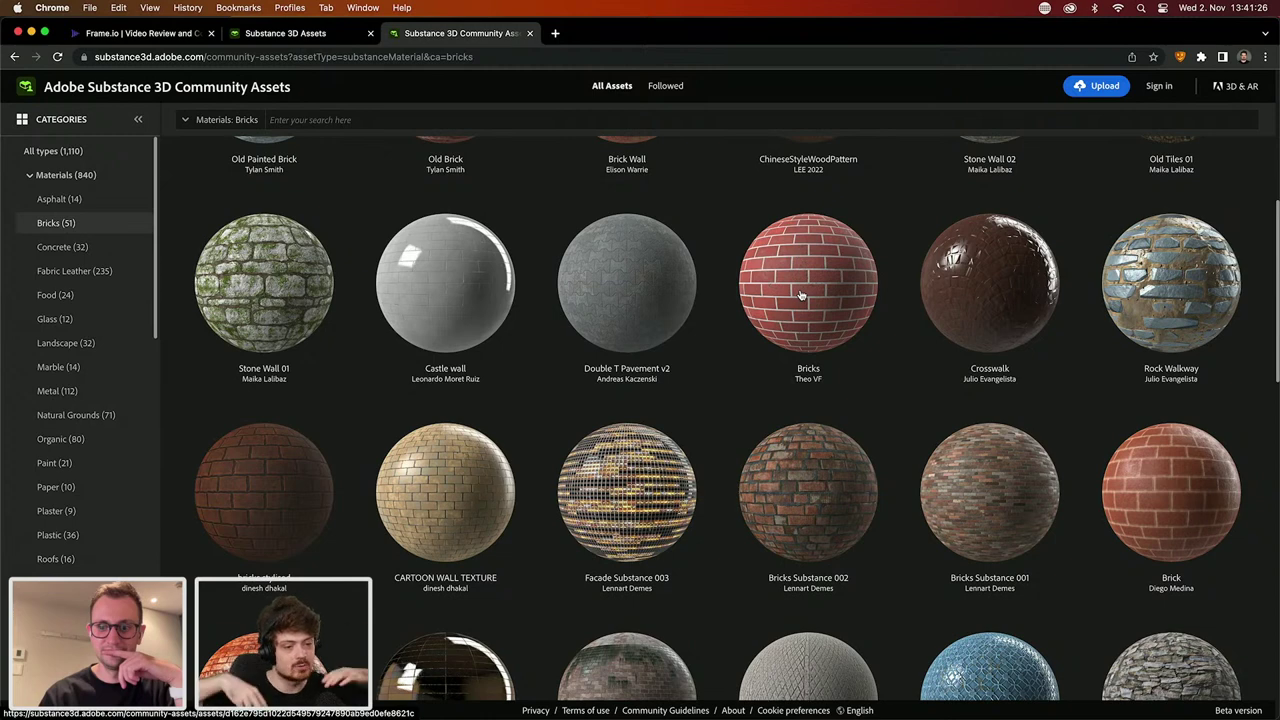
# Step: Open the detail page of the red Bricks community material and look over its download information
pyautogui.click(801, 296)
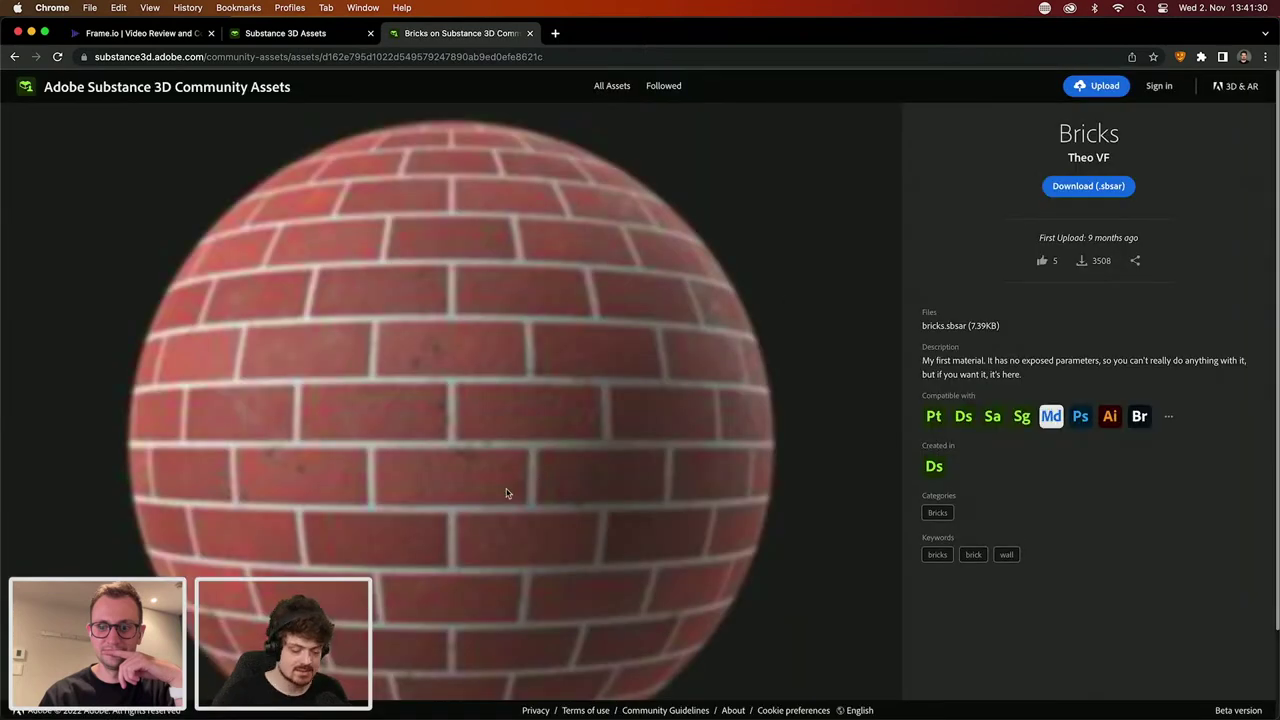
pyautogui.scroll(-3, 508, 491)
pyautogui.scroll(3, 506, 492)
# Step: Return to Substance 3D Assets, open Pearl Paint Organic Emboss, and preview its orange and purple presets
pyautogui.click(260, 36)
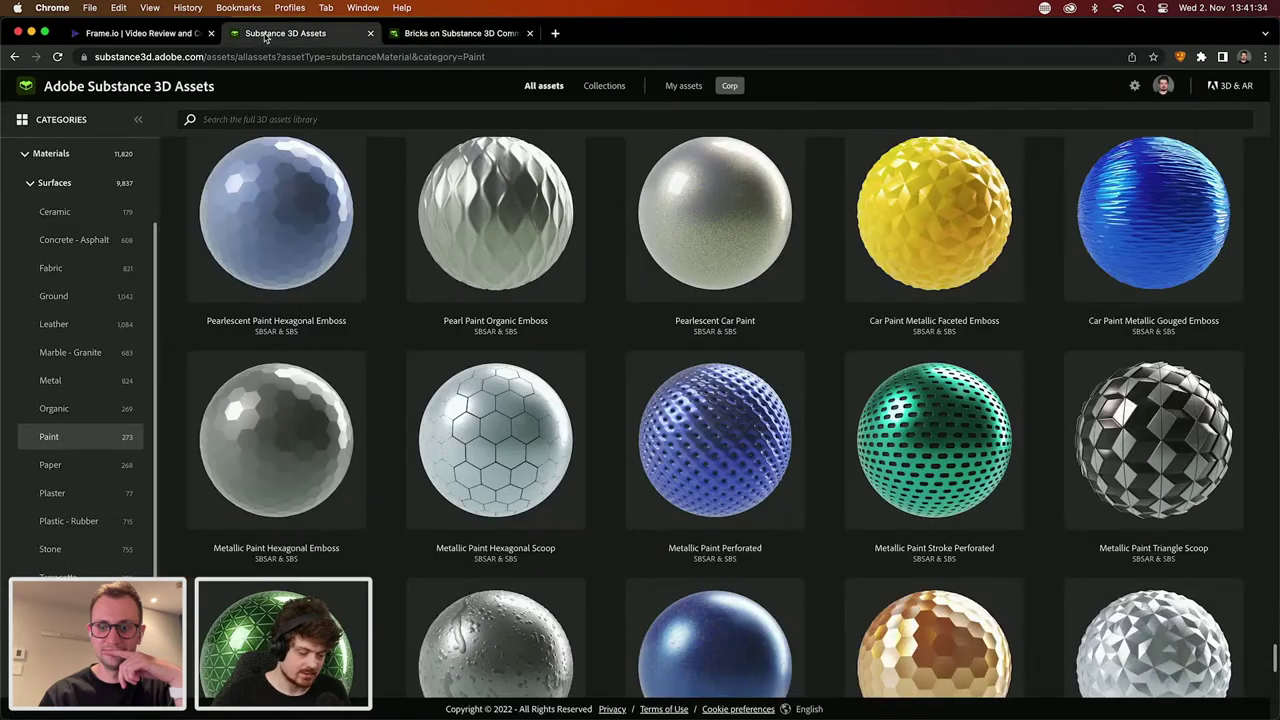
pyautogui.click(508, 239)
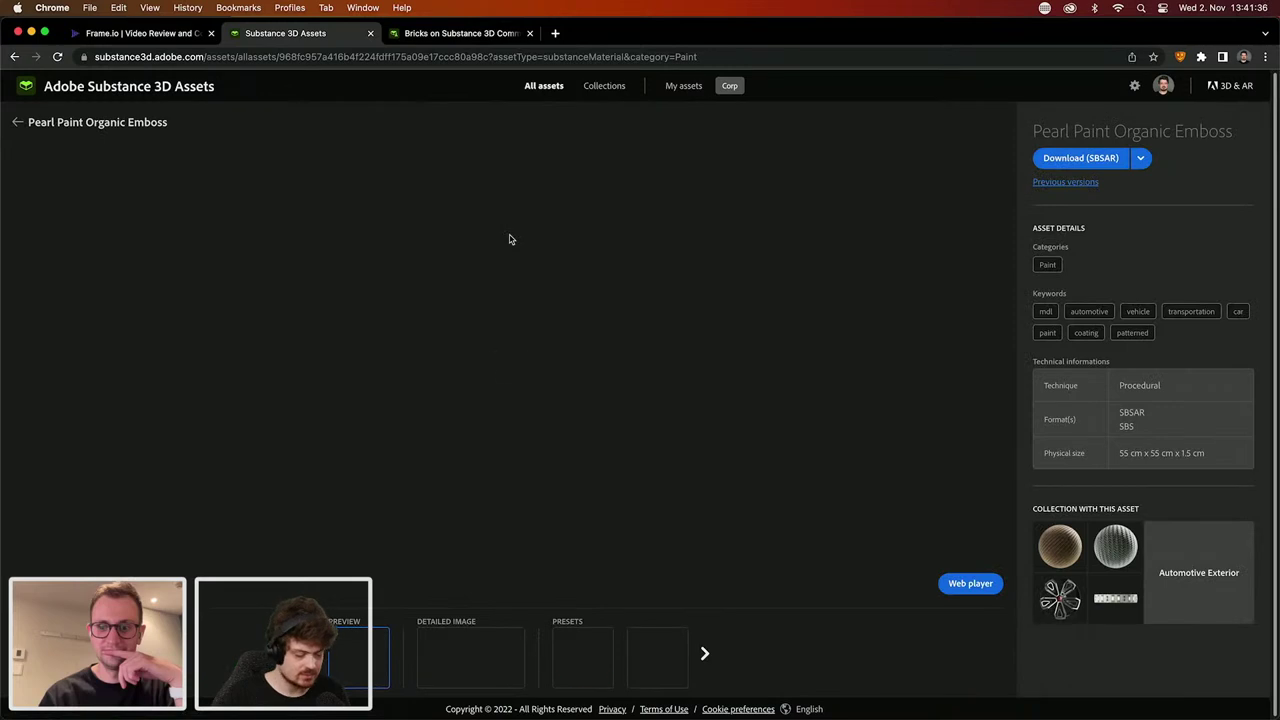
pyautogui.click(594, 651)
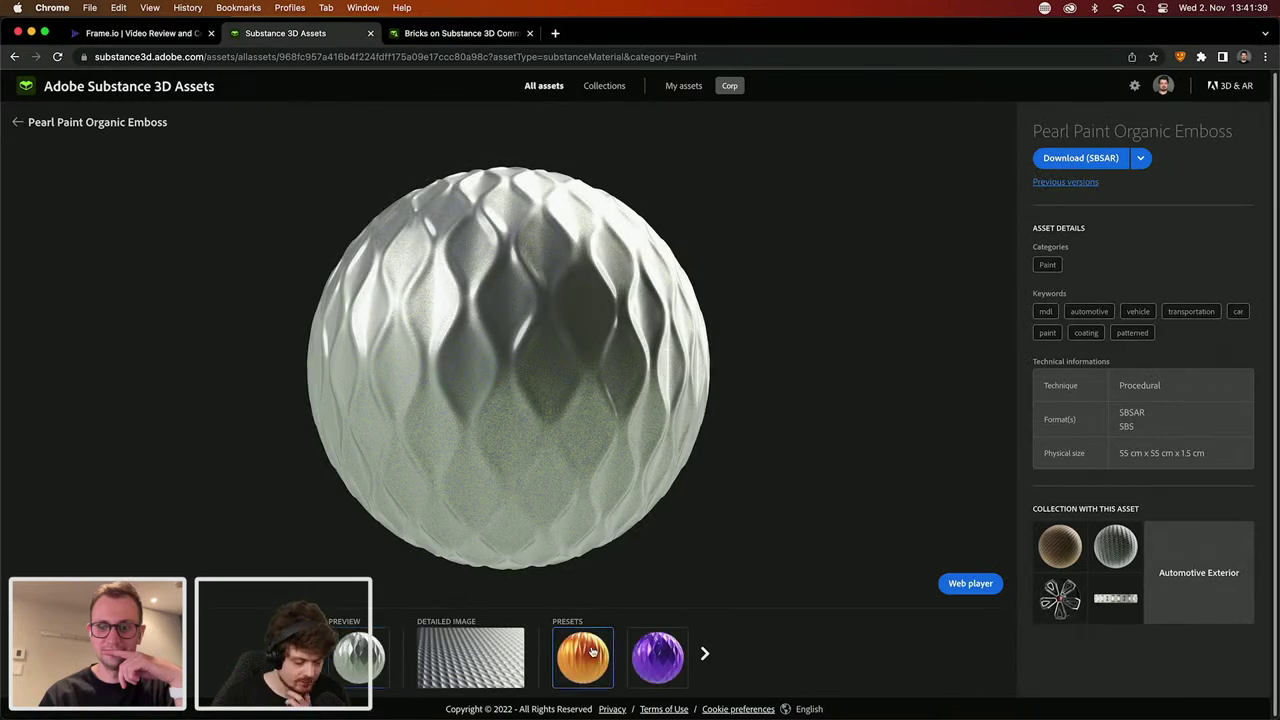
pyautogui.click(657, 672)
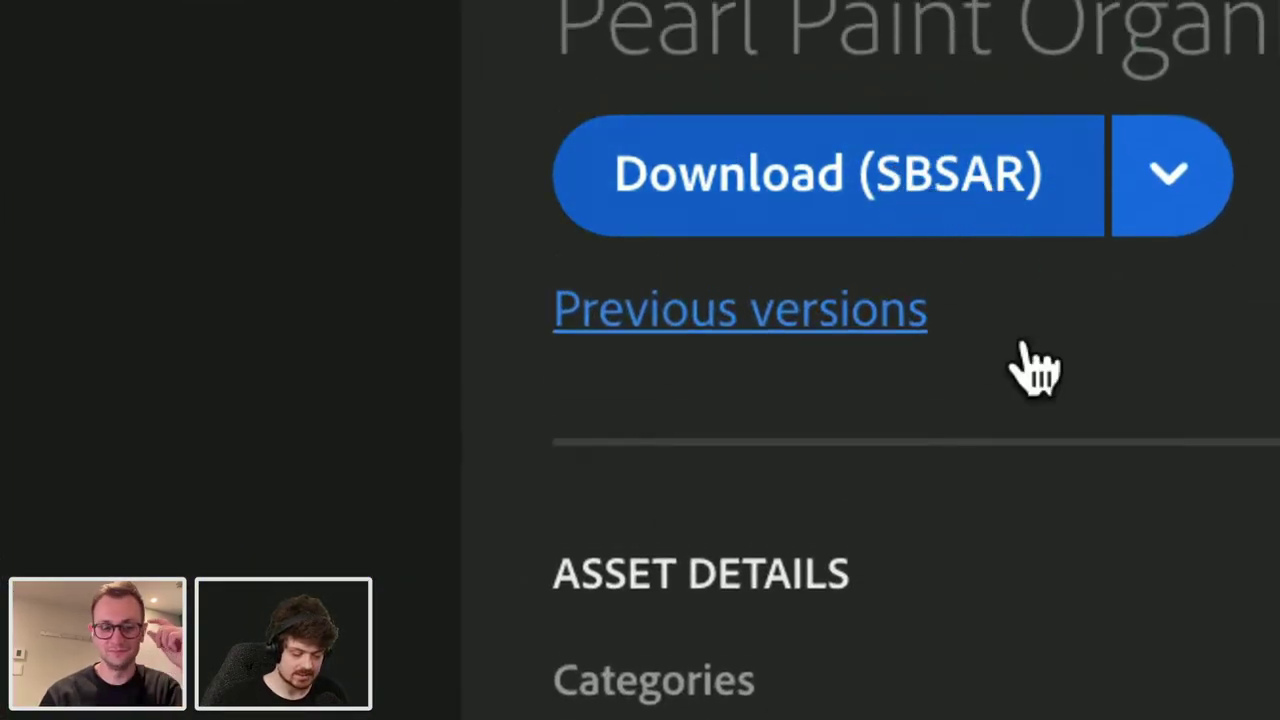
# Step: Highlight the SBSAR format and the Procedural technique in the material's technical information
pyautogui.scroll(-5, 1000, 257)
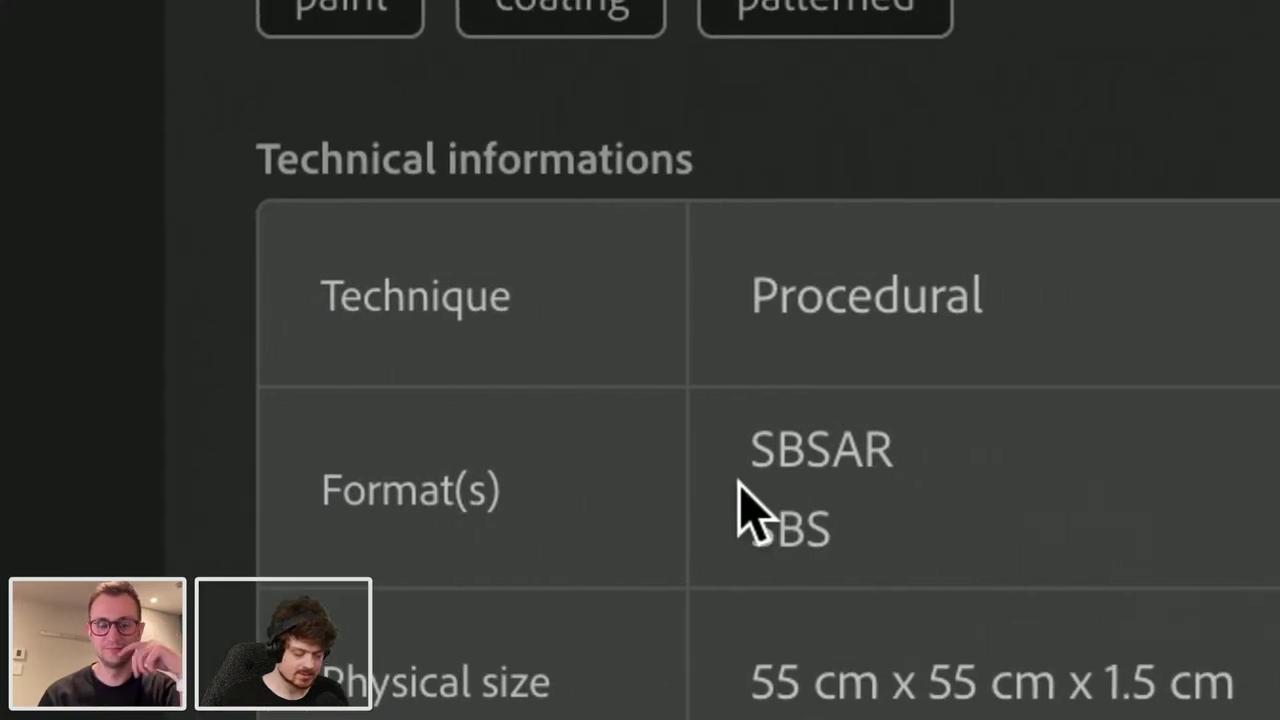
pyautogui.moveTo(976, 450); pyautogui.dragTo(1143, 452)
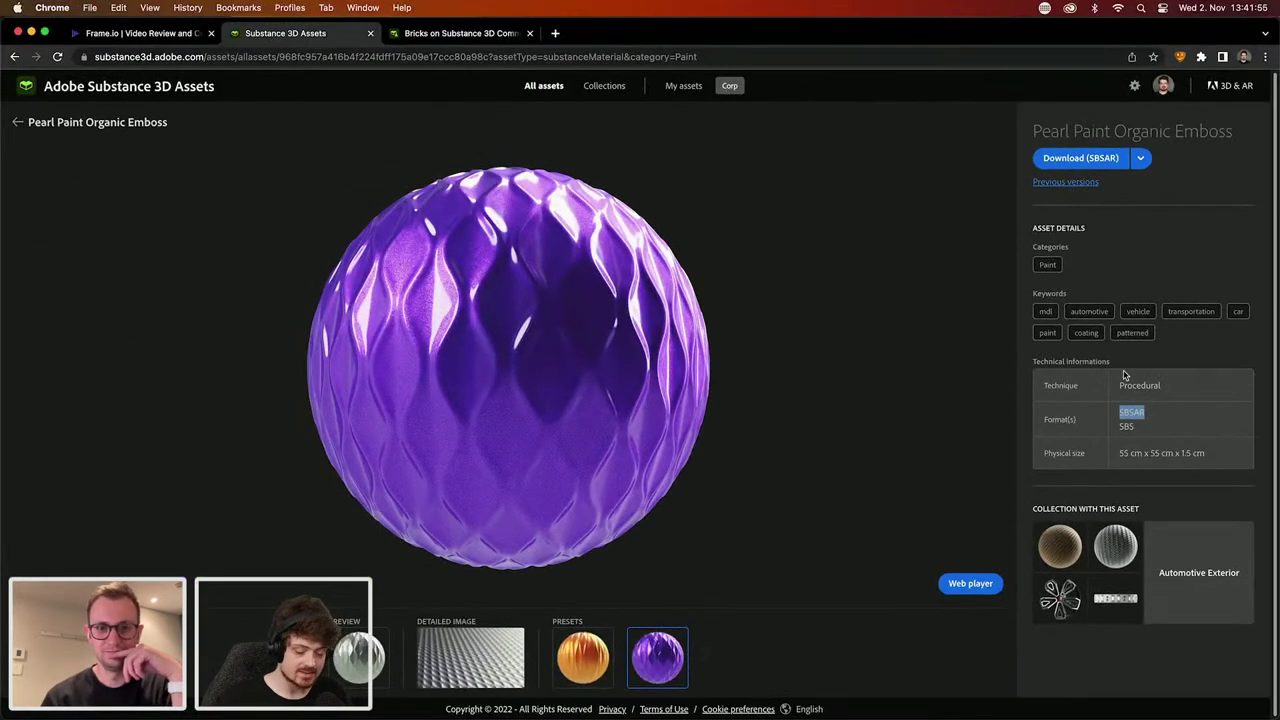
pyautogui.moveTo(1119, 385); pyautogui.dragTo(1193, 387)
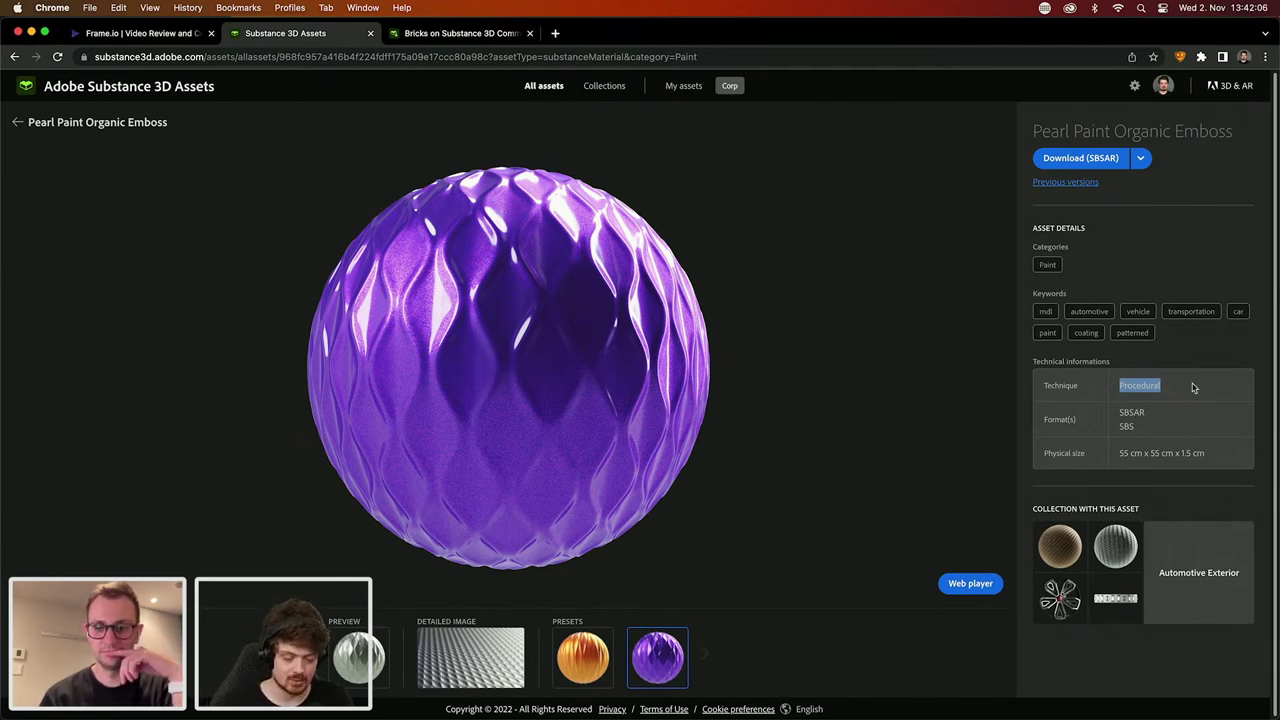
# Step: Download Pearl Paint Organic Emboss as an SBSAR file and show the Downloads folder in Finder
pyautogui.click(1101, 162)
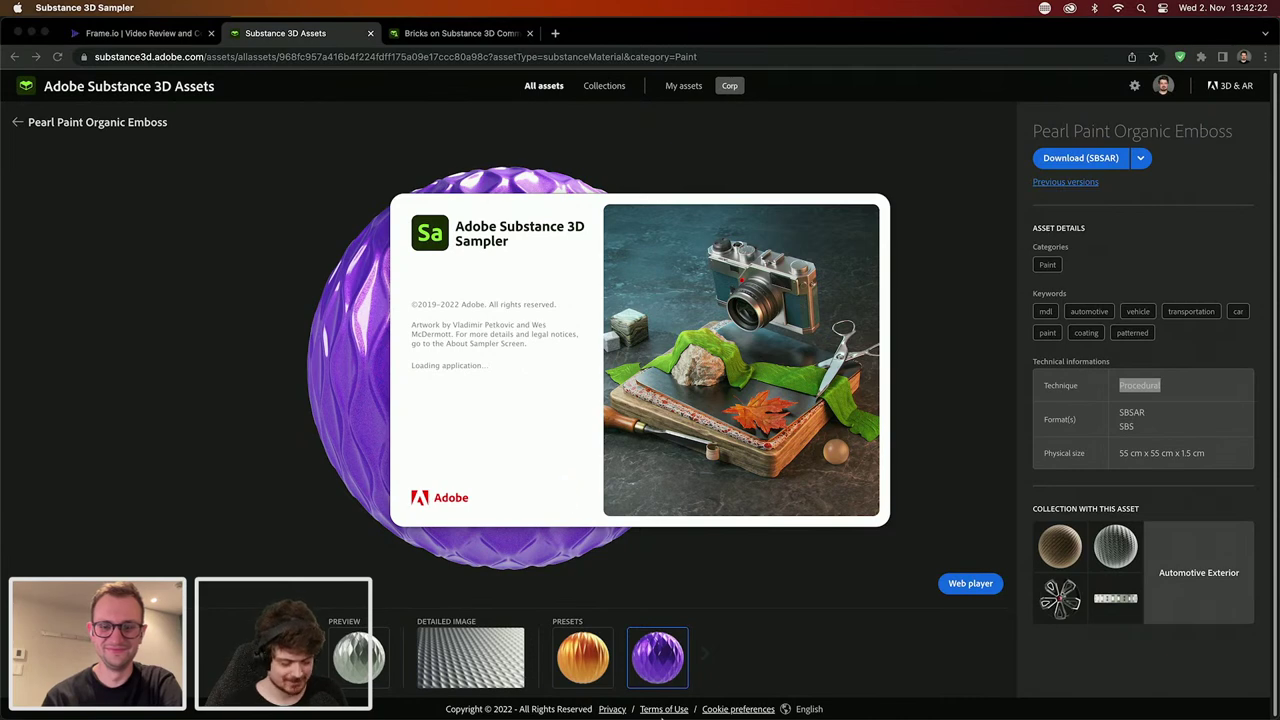
pyautogui.click(398, 688)
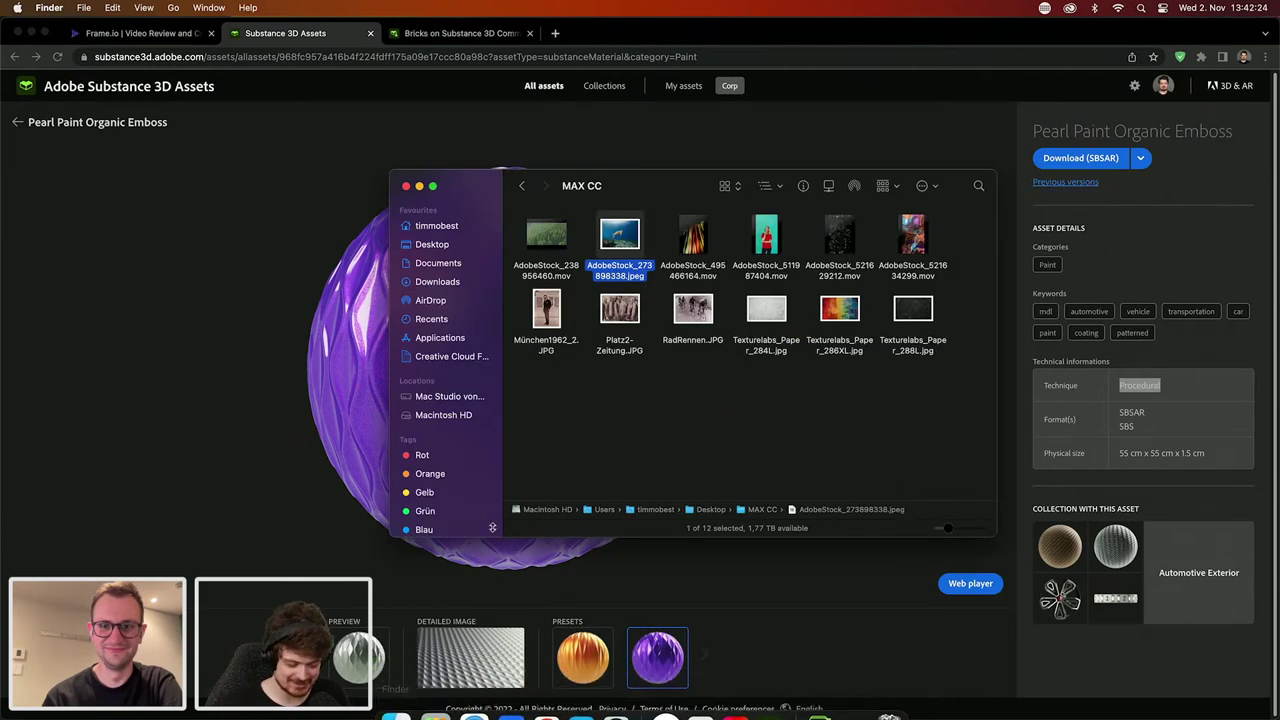
pyautogui.click(437, 281)
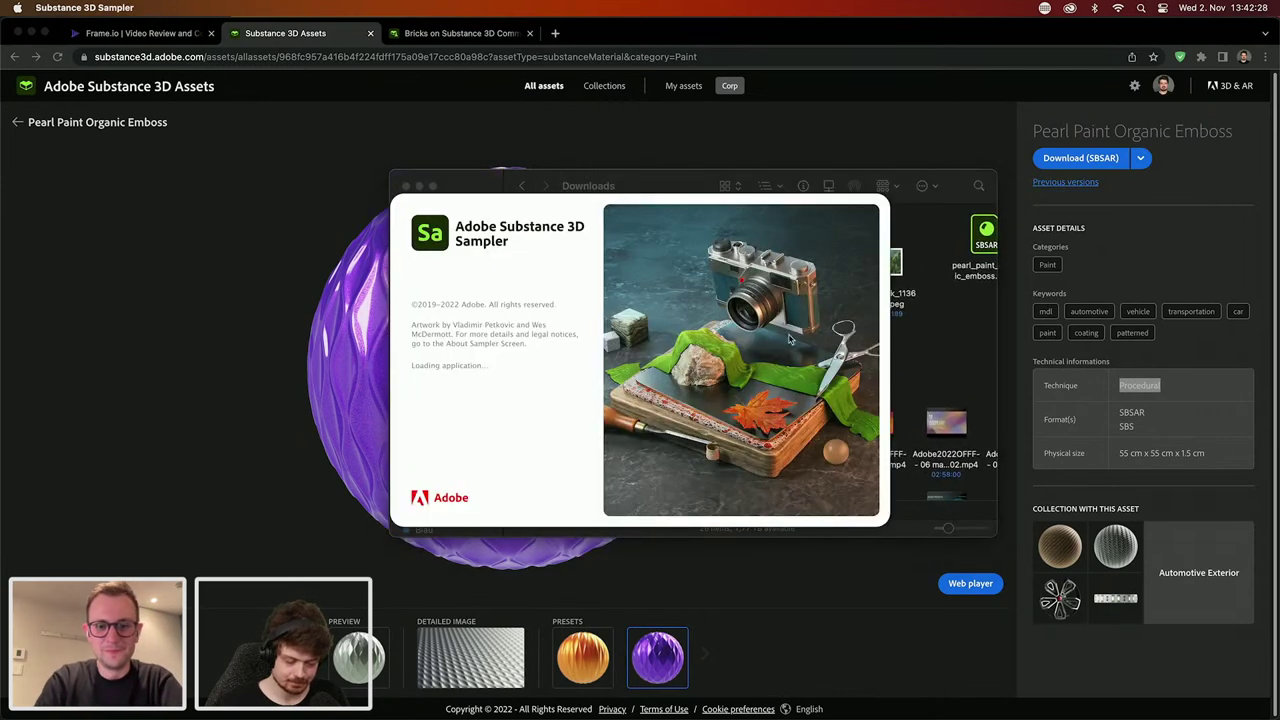
pyautogui.click(648, 176)
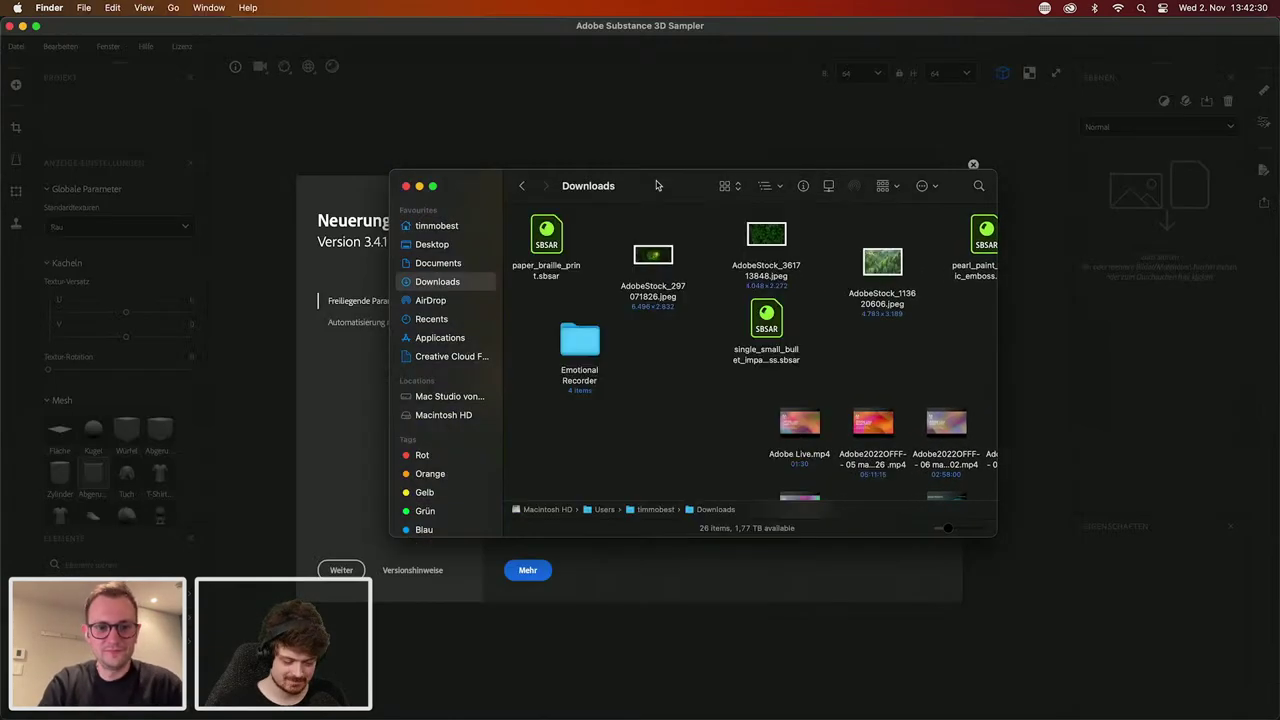
# Step: Quit Substance 3D Sampler without saving the untitled project
pyautogui.click(243, 308)
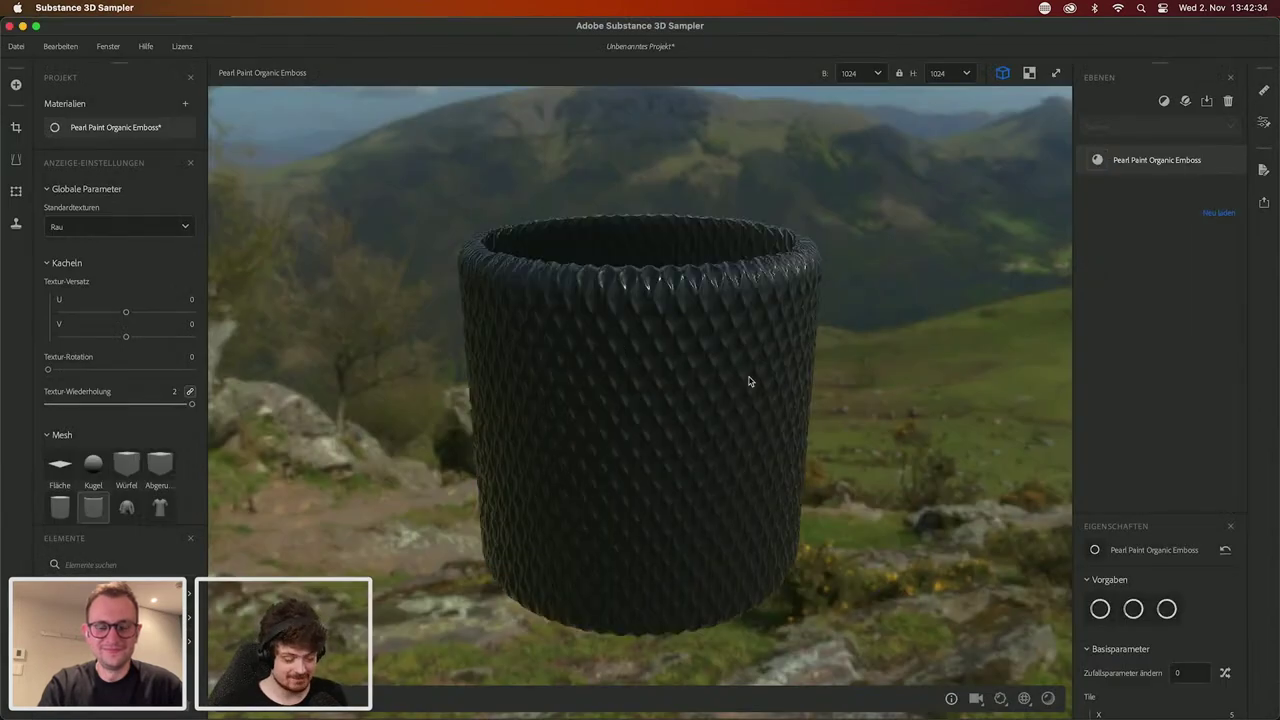
pyautogui.press('super+q')
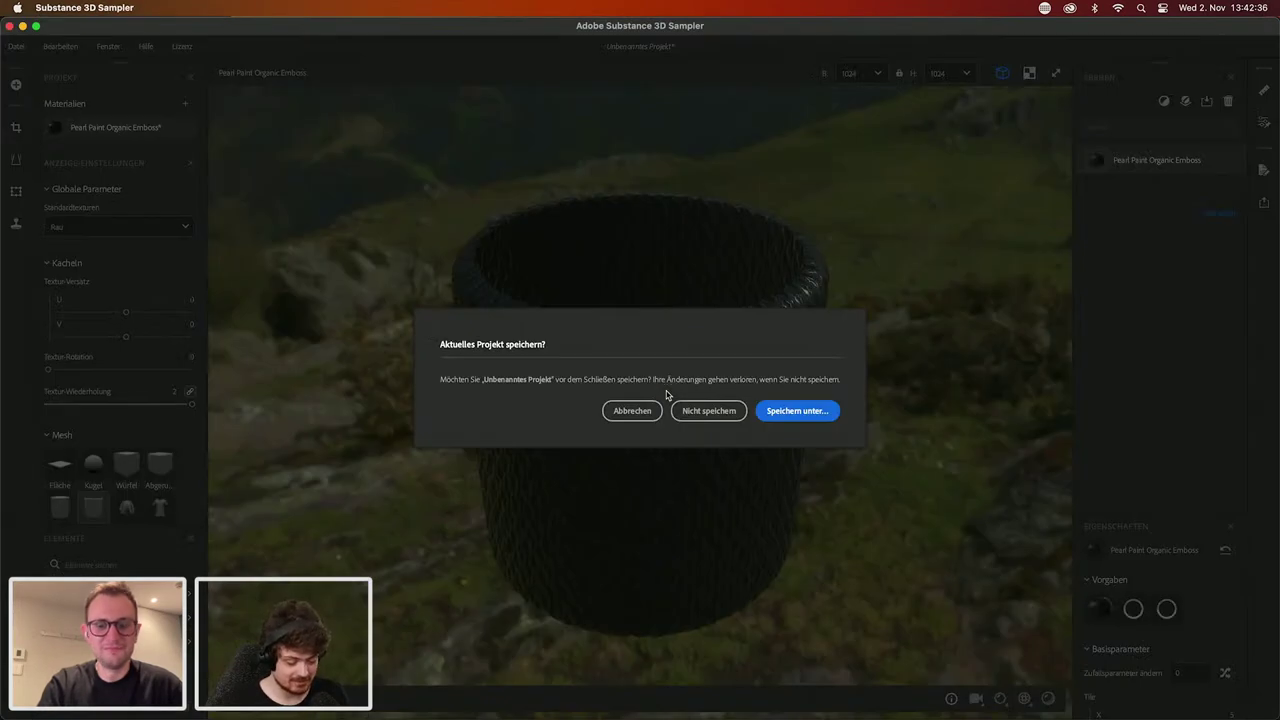
pyautogui.click(703, 412)
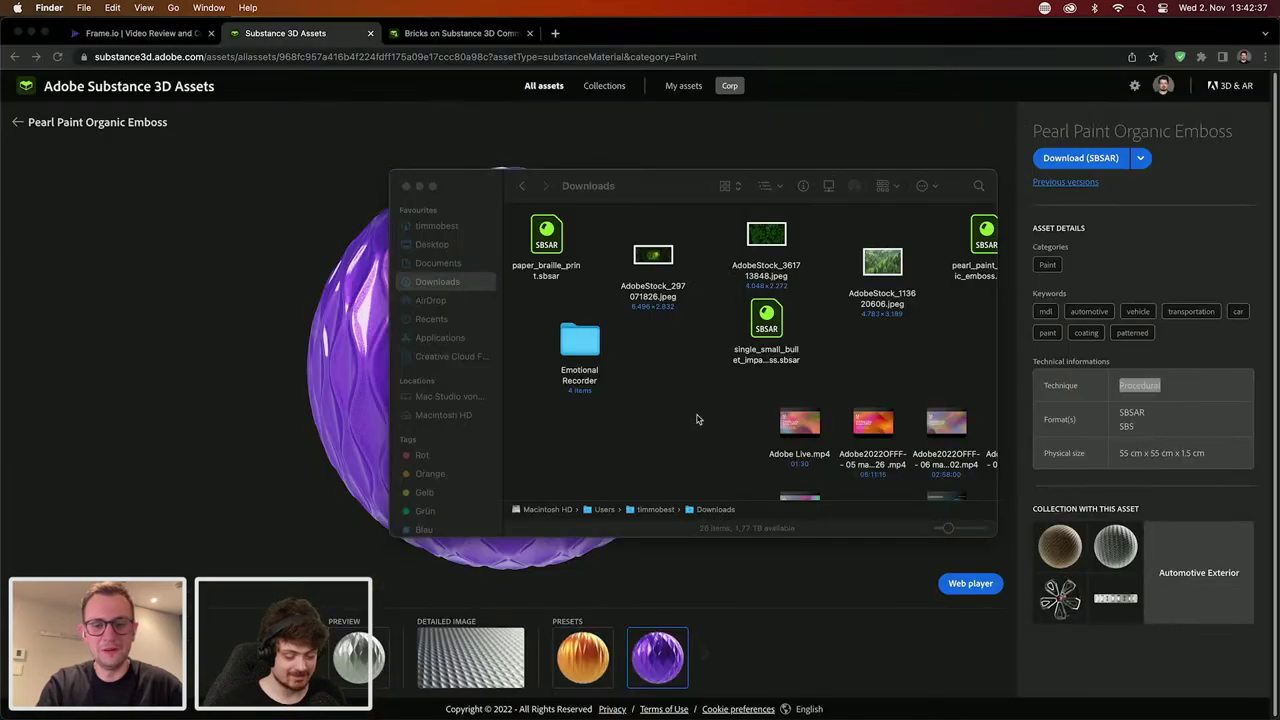
# Step: Check the file information of paper_braille_print.sbsar in Downloads, highlight its size on disk, and close the information window
pyautogui.click(549, 259)
pyautogui.rightClick(552, 262)
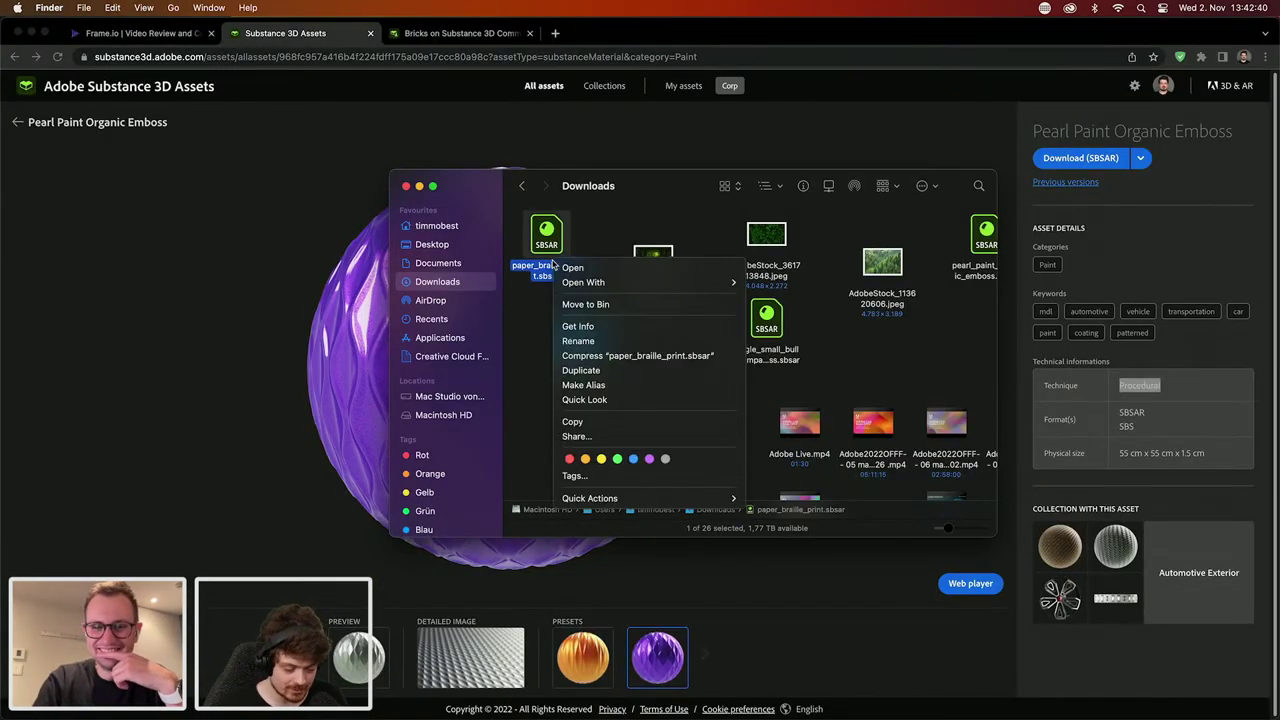
pyautogui.click(580, 326)
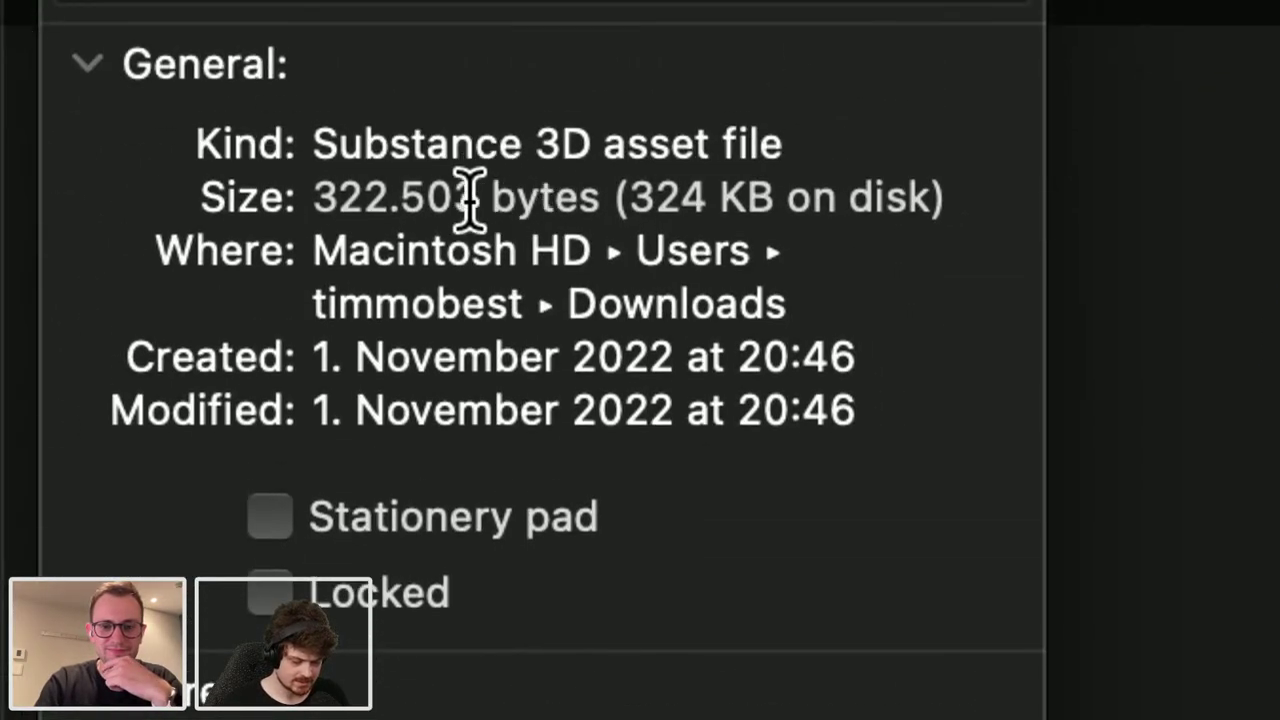
pyautogui.moveTo(627, 204); pyautogui.dragTo(772, 215)
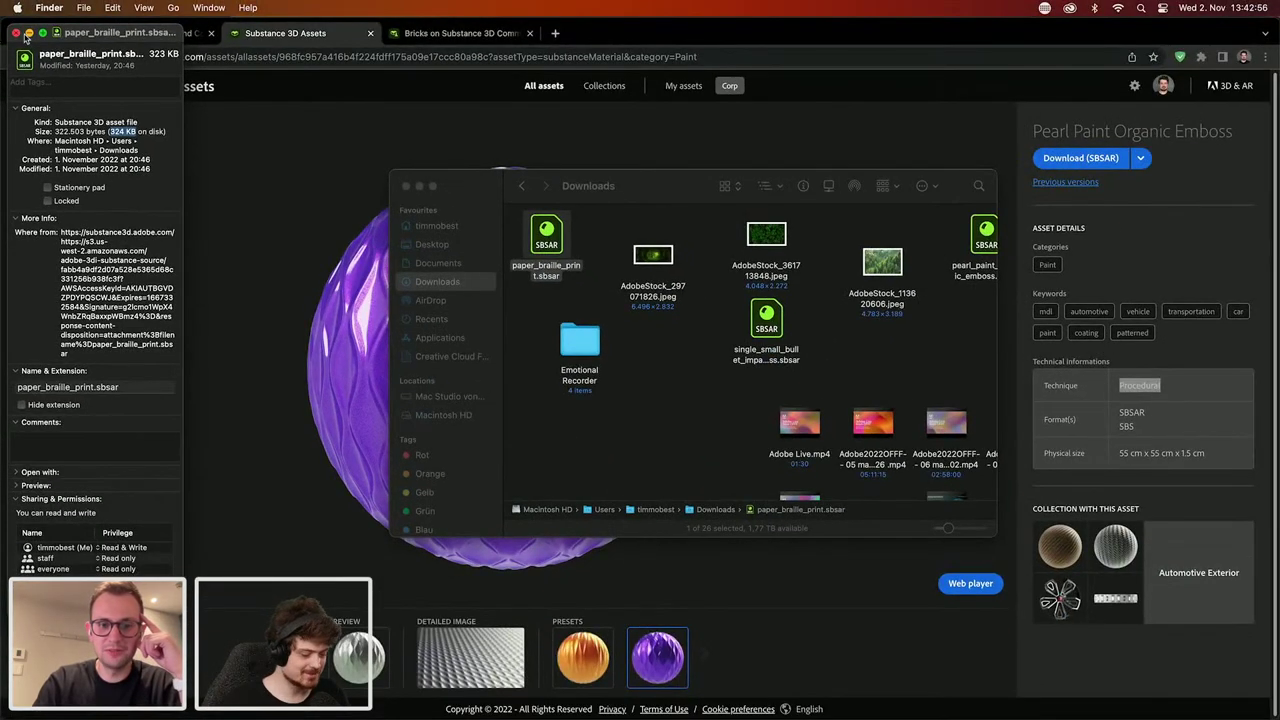
pyautogui.click(16, 34)
# Step: Switch to Photoshop (Beta) and import pearl_paint_organic_emboss.sbsar from Downloads into the materials library
pyautogui.moveTo(705, 712)
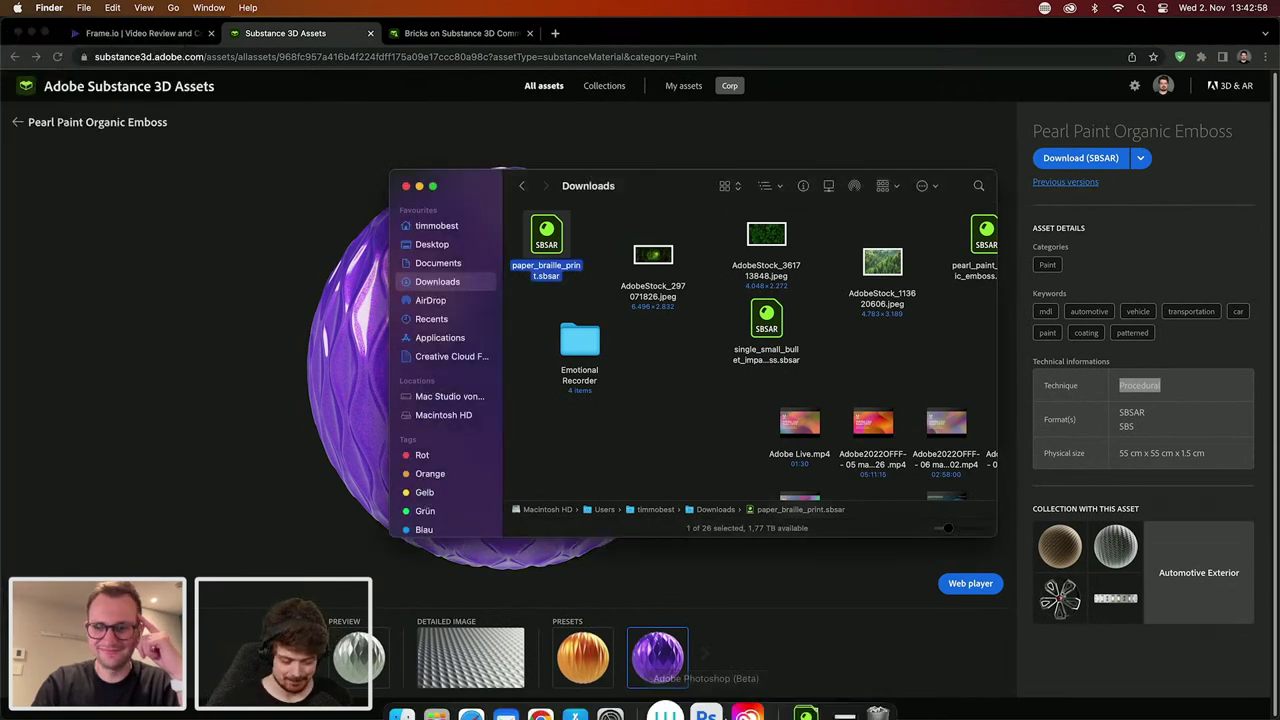
pyautogui.click(709, 690)
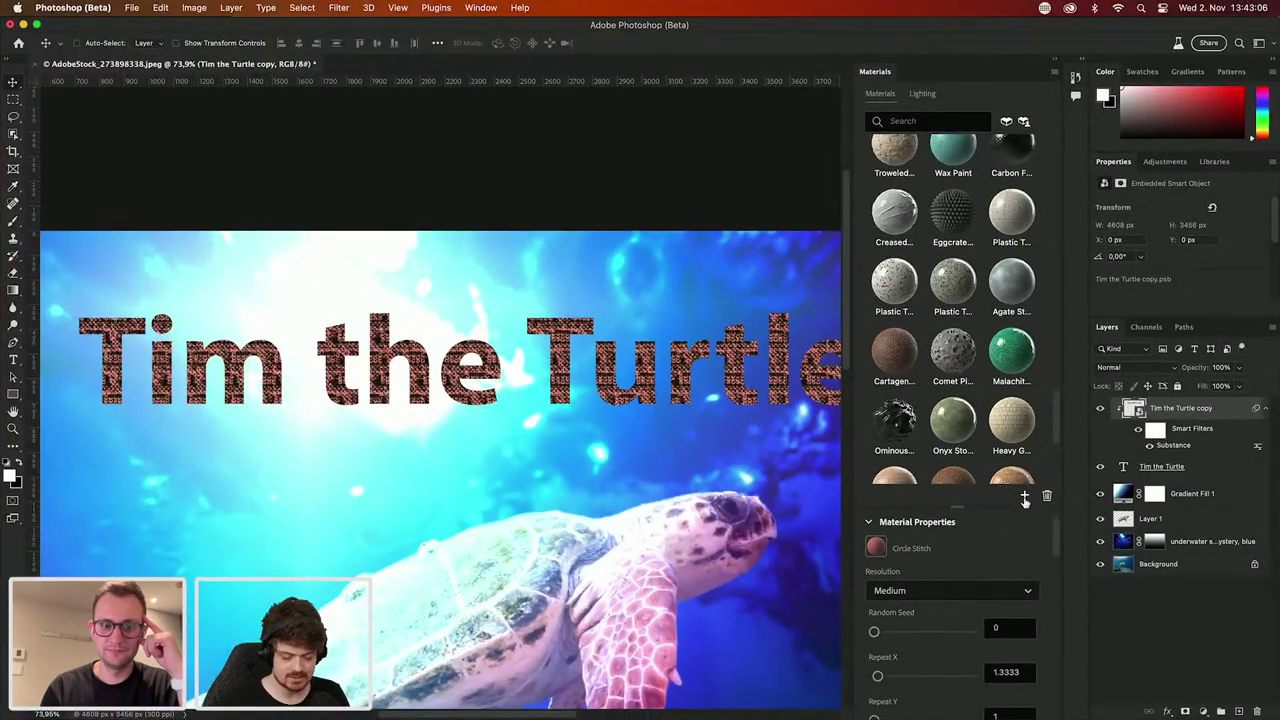
pyautogui.click(1024, 497)
pyautogui.click(612, 201)
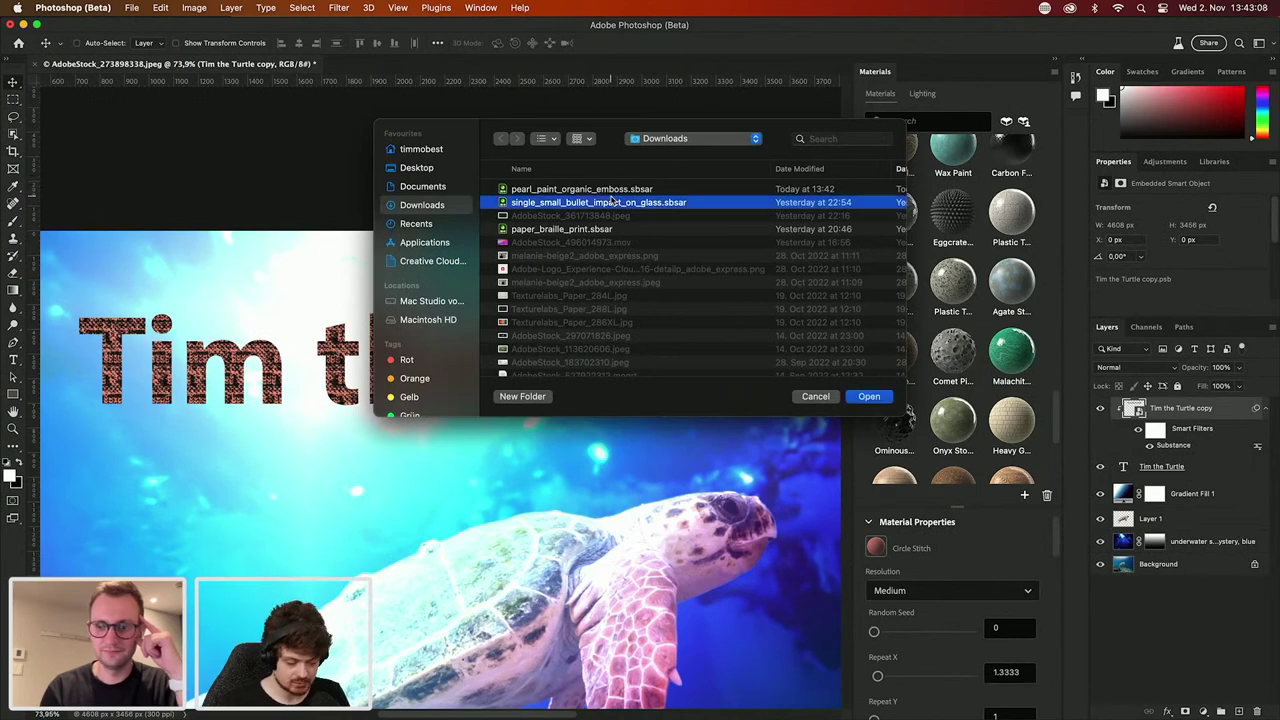
pyautogui.click(612, 191)
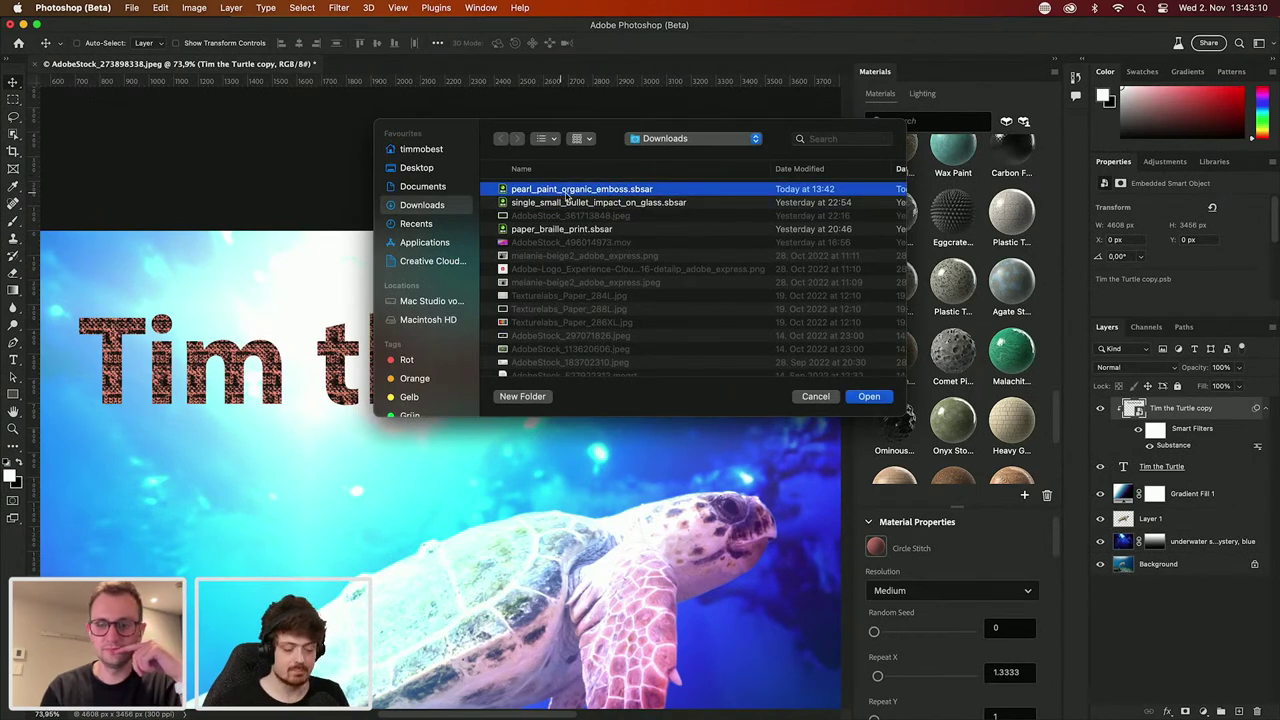
pyautogui.click(866, 396)
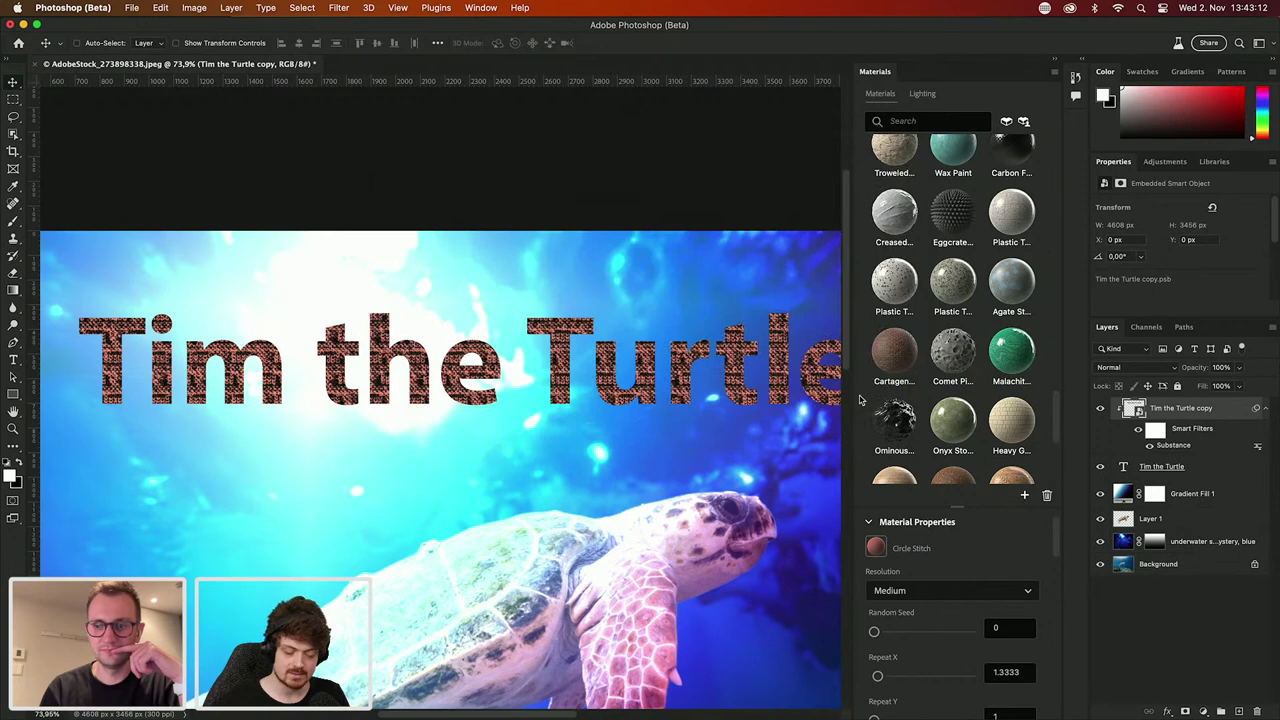
# Step: Expand Your materials, collapse the Adobe Substance materials, and apply Pearl Paint Organic Emboss to the "Tim the Turtle" text copy
pyautogui.scroll(6, 900, 300)
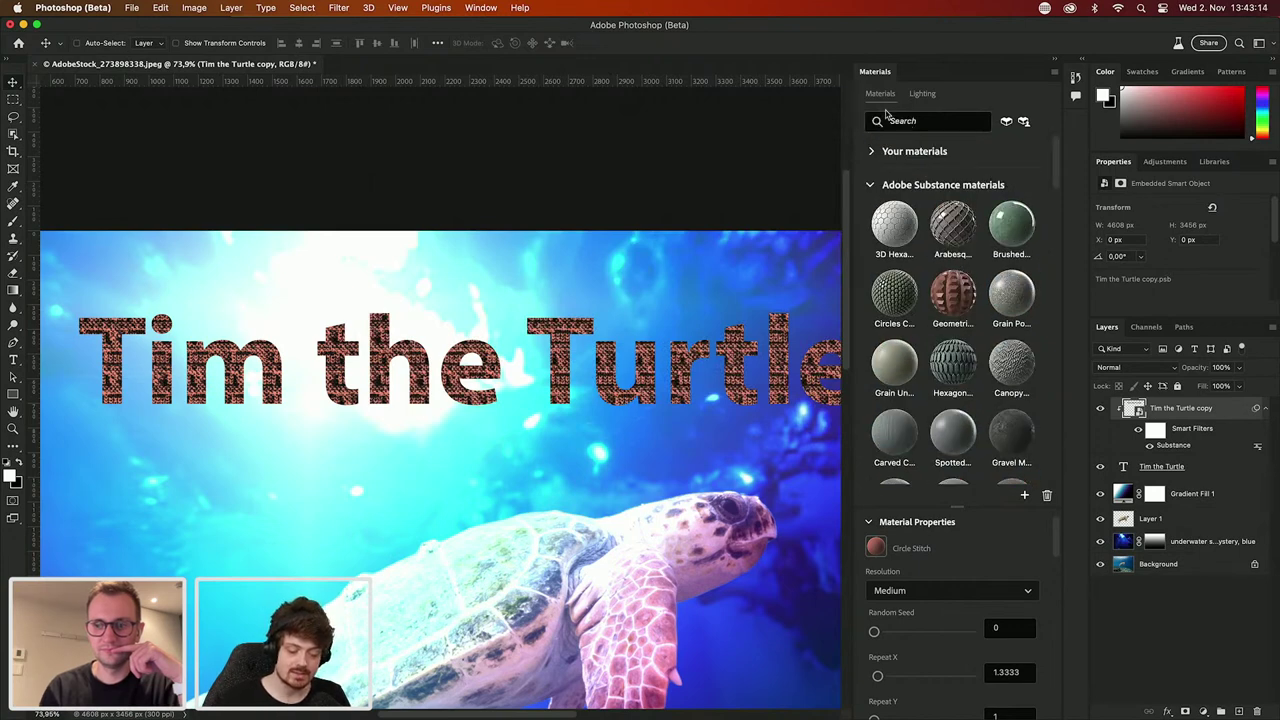
pyautogui.click(872, 151)
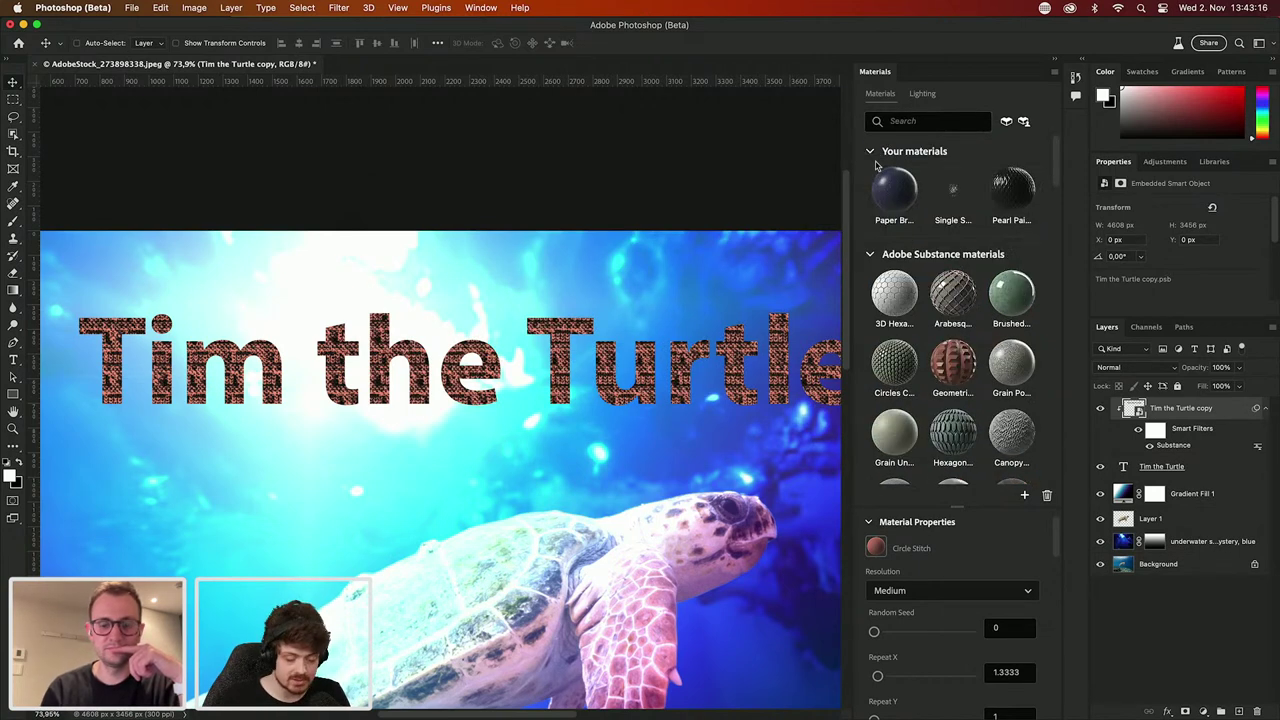
pyautogui.click(870, 257)
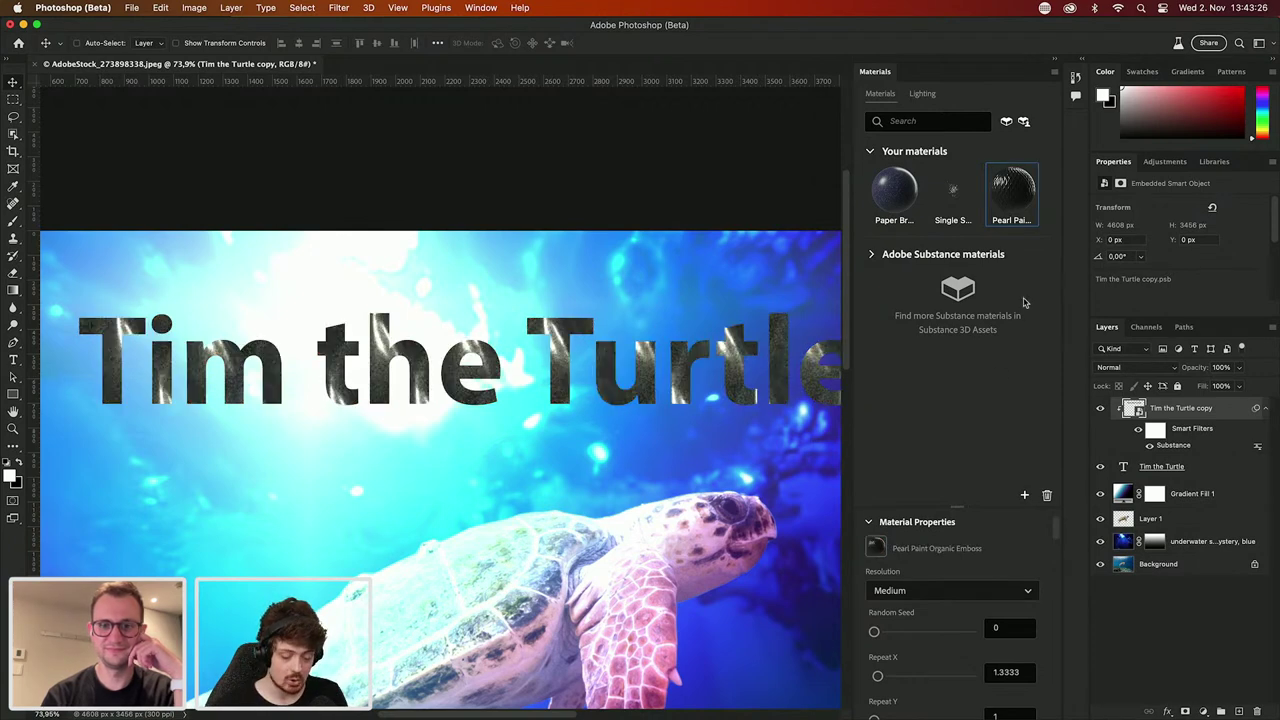
# Step: Examine the pearl paint texture on the lettering and look through the material's presets, flake, color and roughness properties
pyautogui.scroll(5, 310, 385)
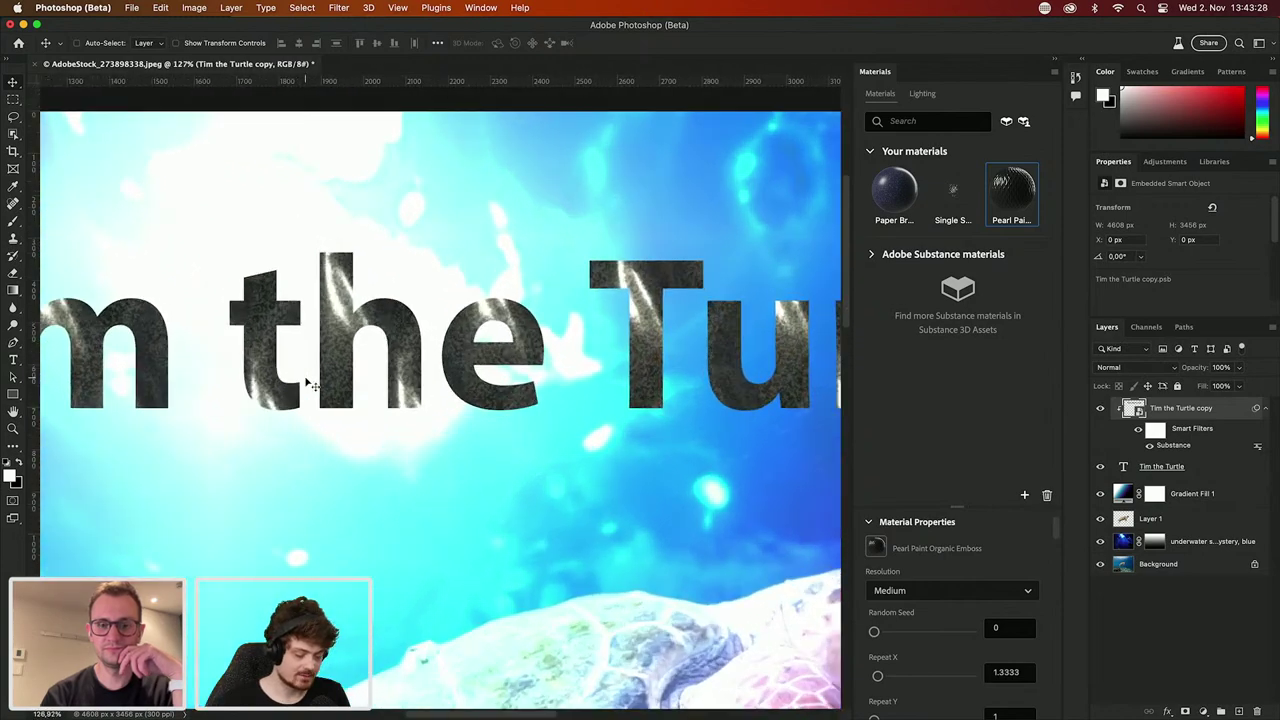
pyautogui.scroll(-3, 310, 385)
pyautogui.scroll(-3, 310, 385)
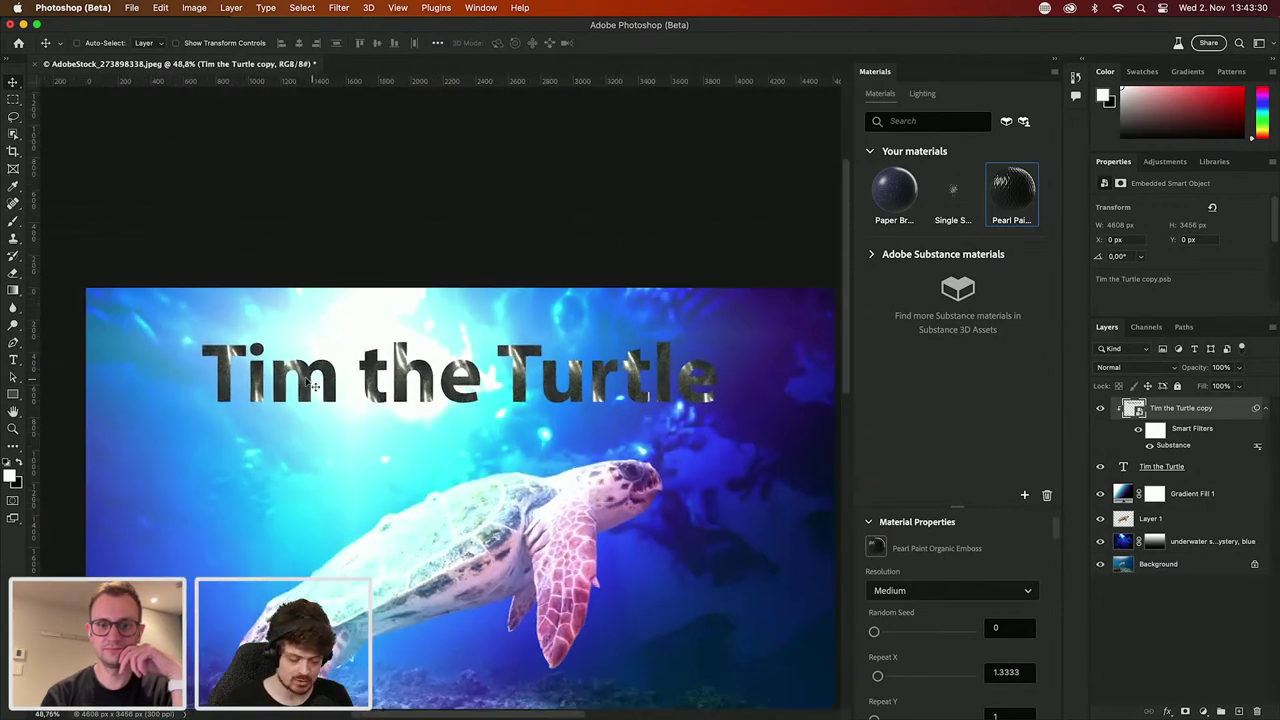
pyautogui.scroll(2, 310, 385)
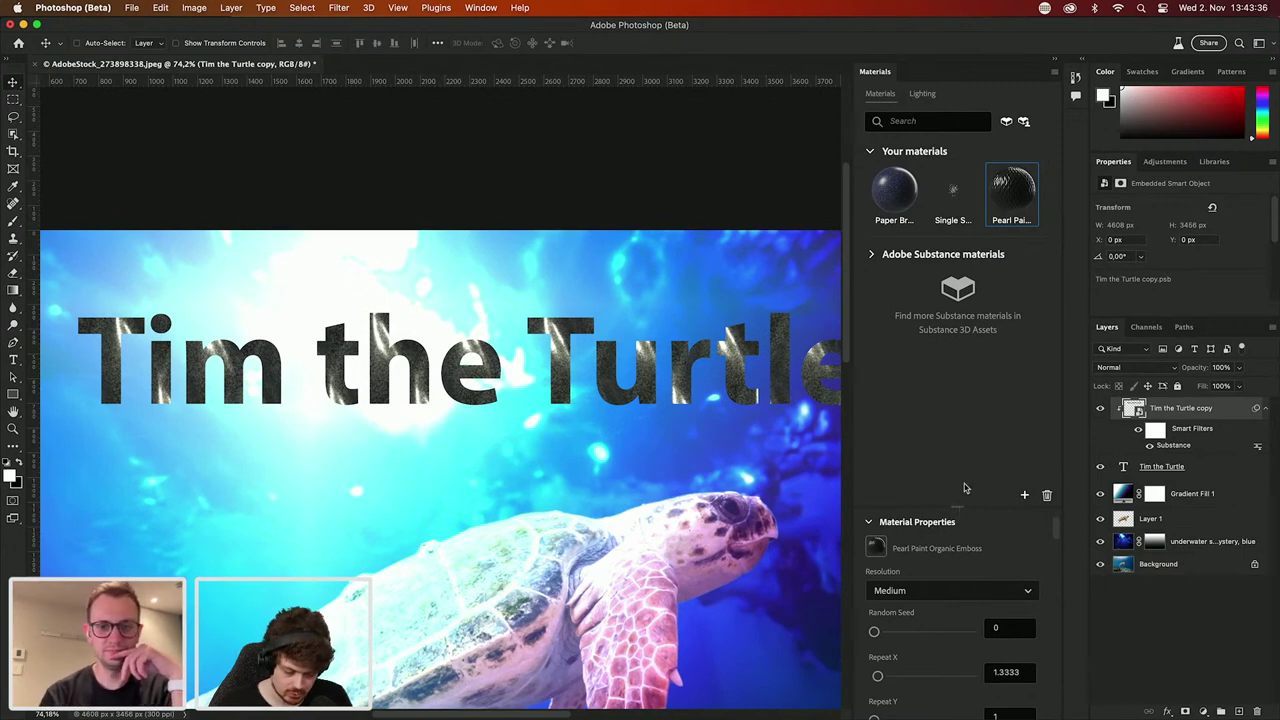
pyautogui.scroll(-5, 1055, 530)
pyautogui.scroll(4, 1055, 533)
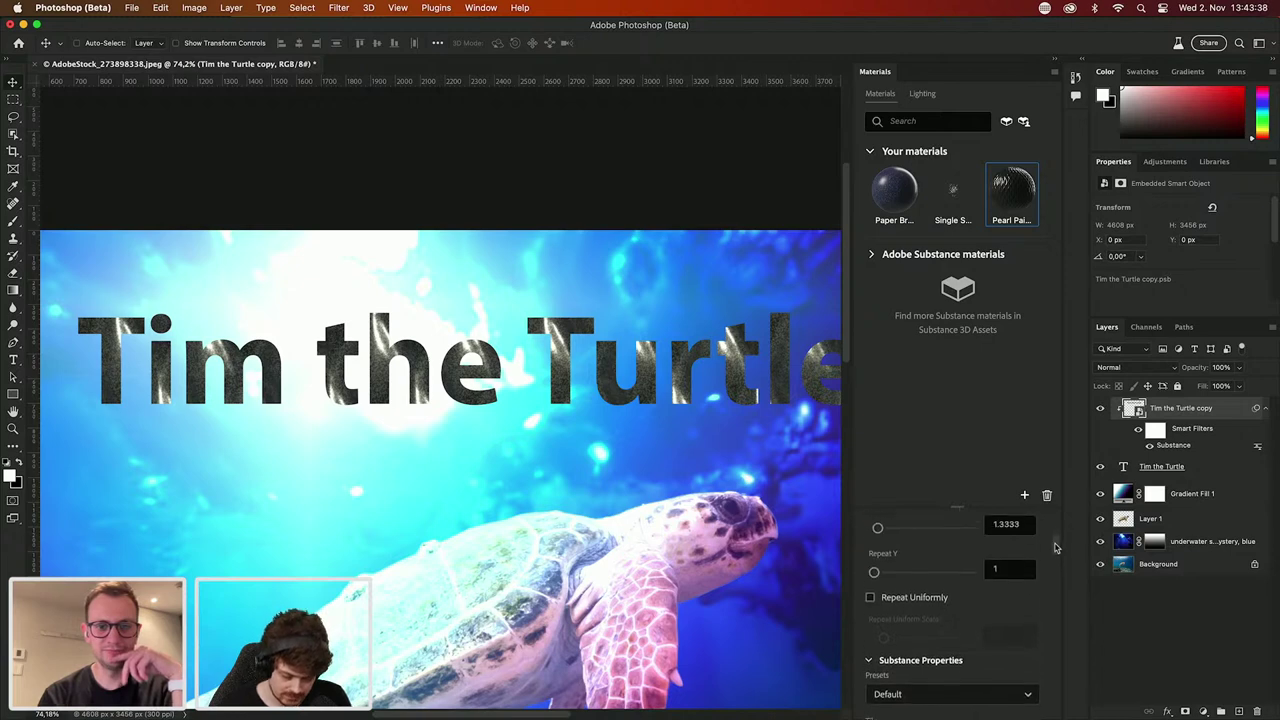
pyautogui.moveTo(1055, 535); pyautogui.dragTo(1053, 634)
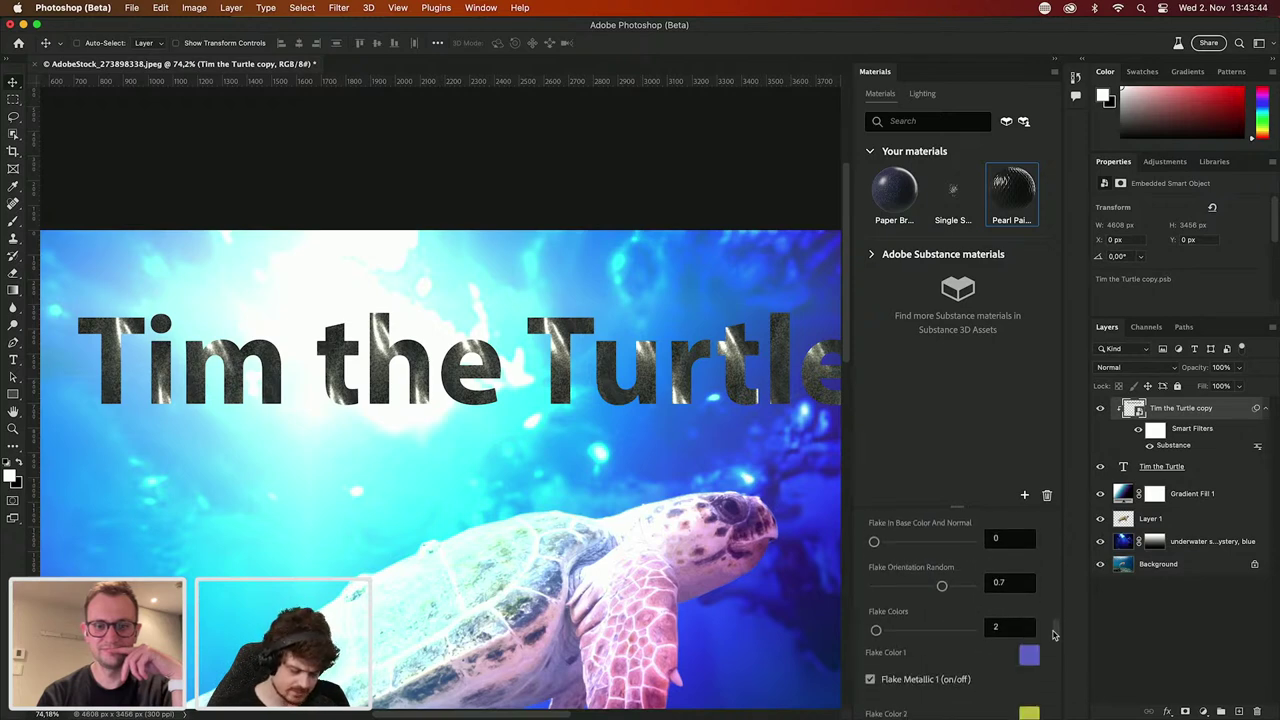
pyautogui.moveTo(1056, 634); pyautogui.dragTo(1065, 603)
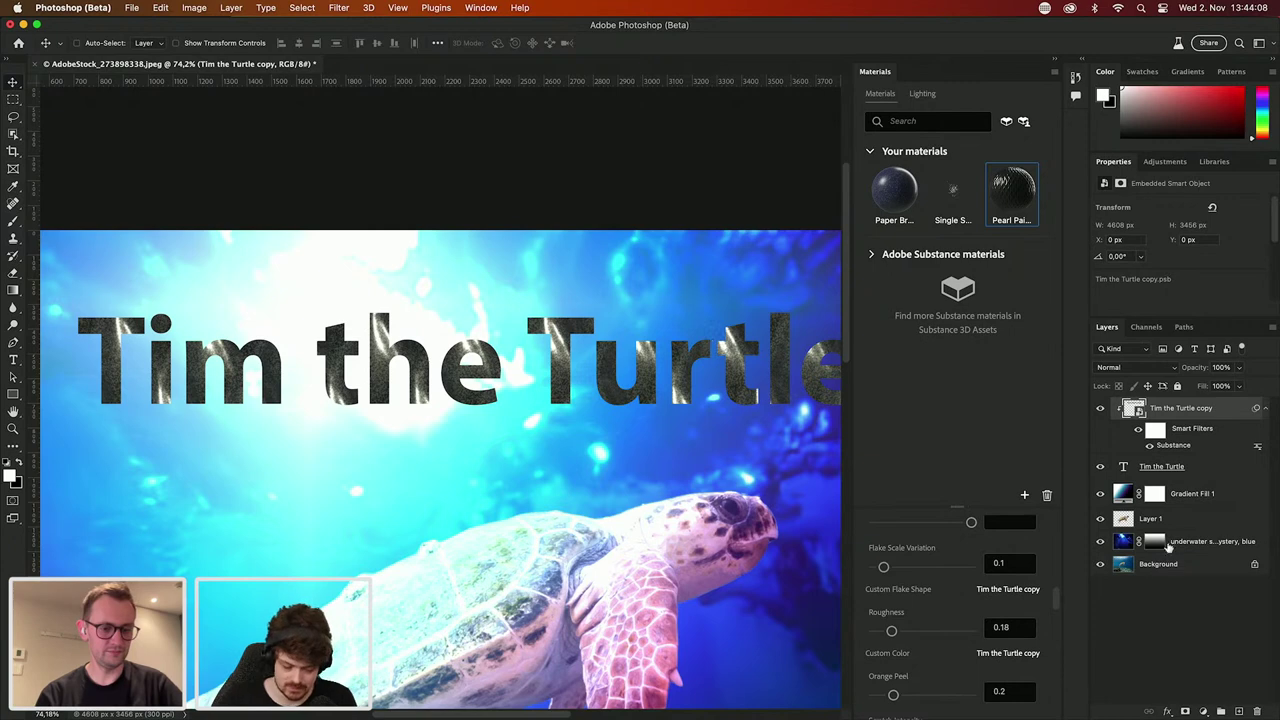
# Step: Add a new layer above the text copy and apply the Single Small Bullet Impact On Glass material to it
pyautogui.click(1239, 711)
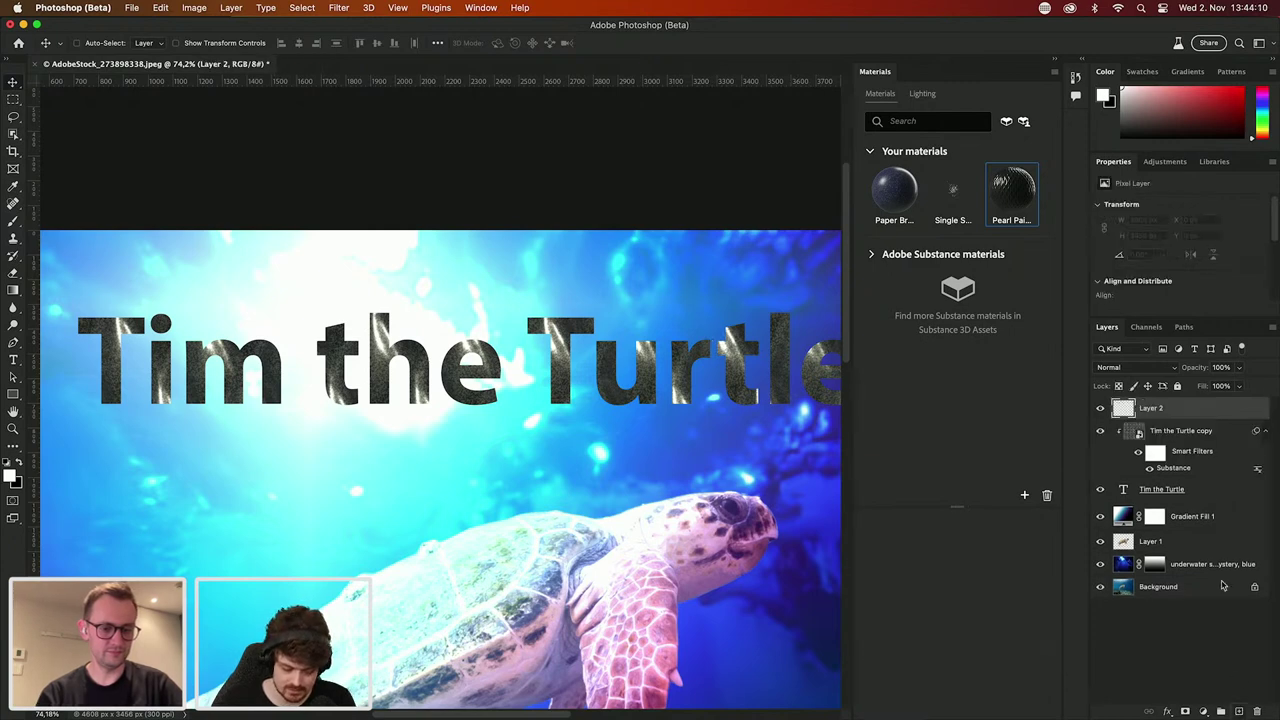
pyautogui.click(956, 194)
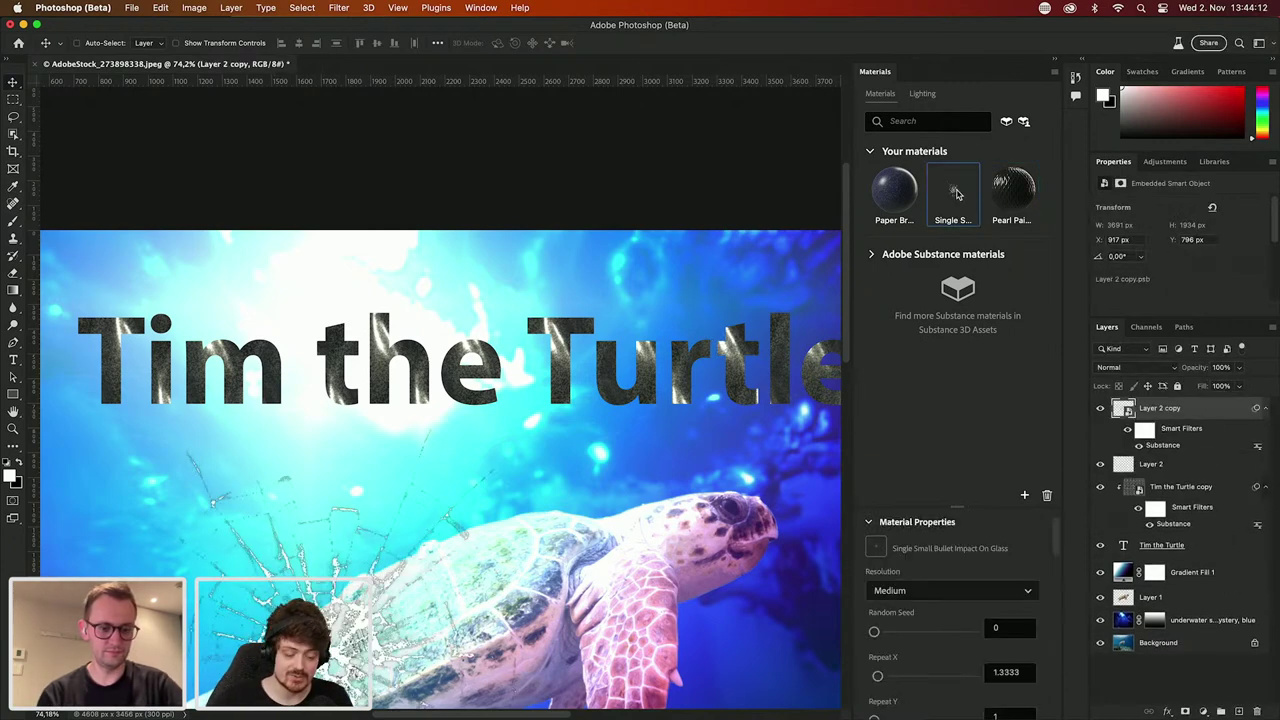
pyautogui.scroll(-1, 457, 540)
pyautogui.moveTo(457, 540); pyautogui.dragTo(548, 374)
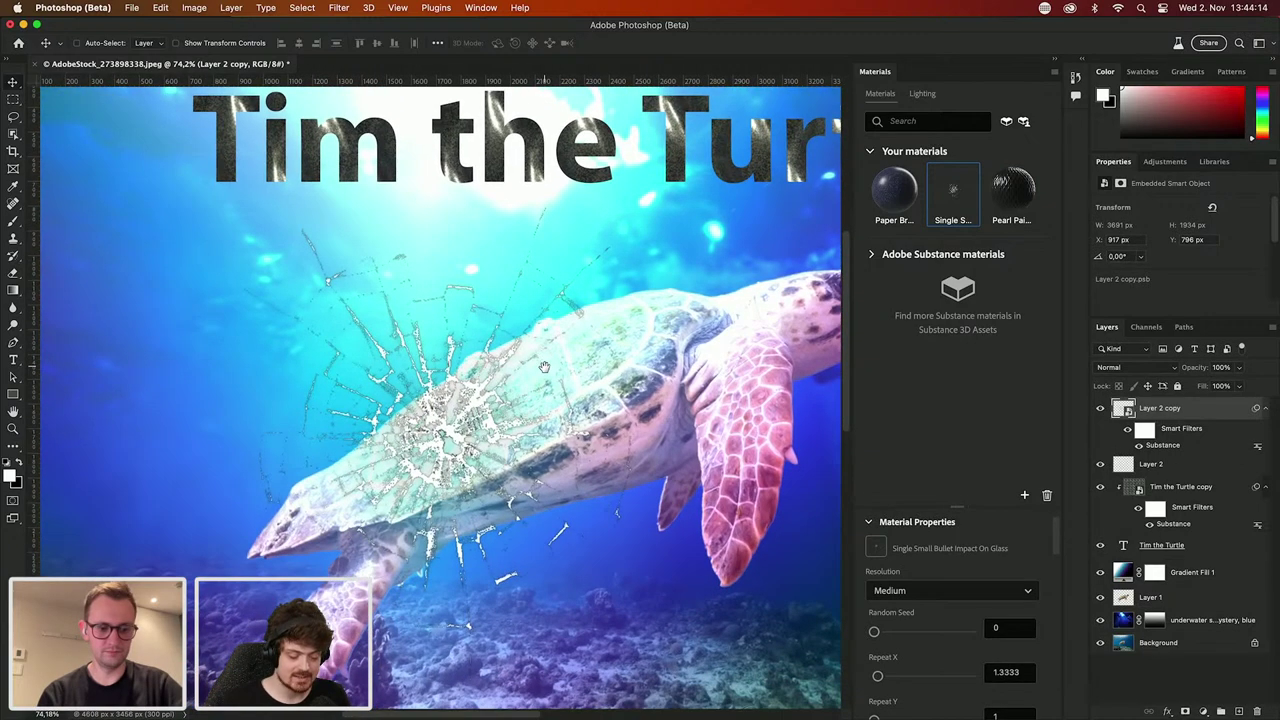
# Step: Switch to Substance 3D Assets in Chrome and browse the Damages decals for Single Small Bullet Impact On Glass
pyautogui.press('super+Tab')
pyautogui.press('super+Tab')
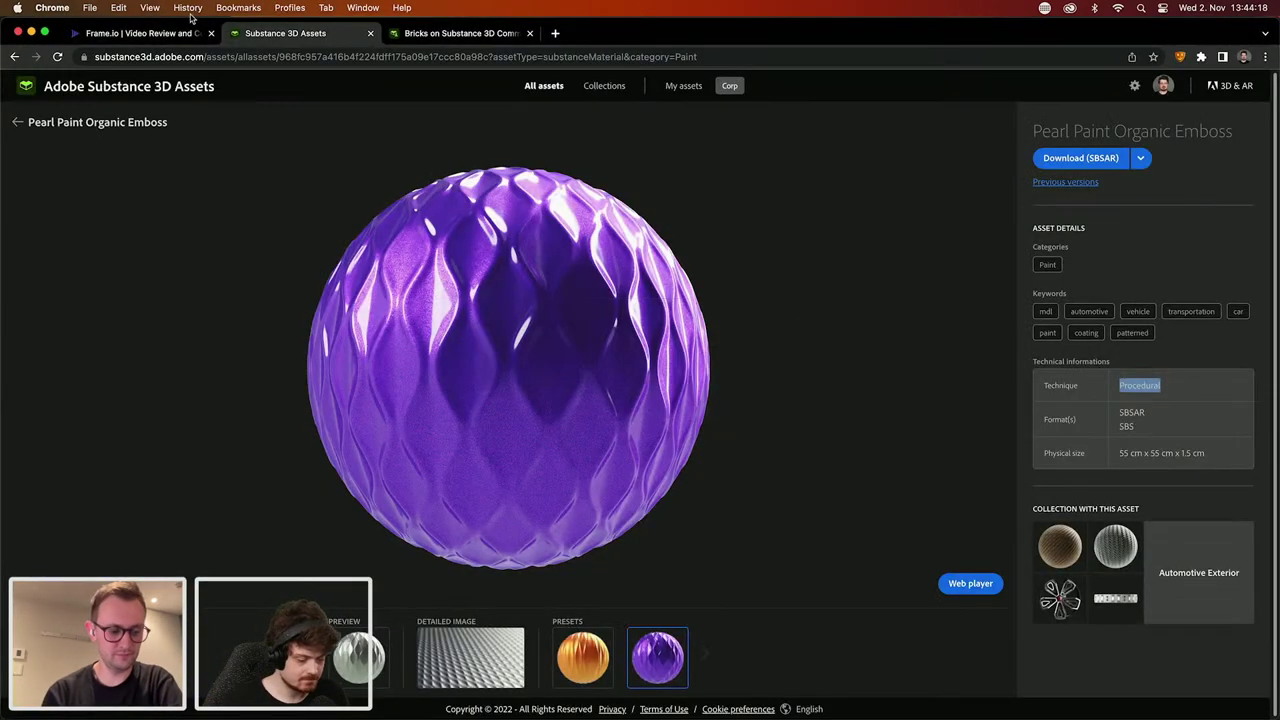
pyautogui.click(18, 122)
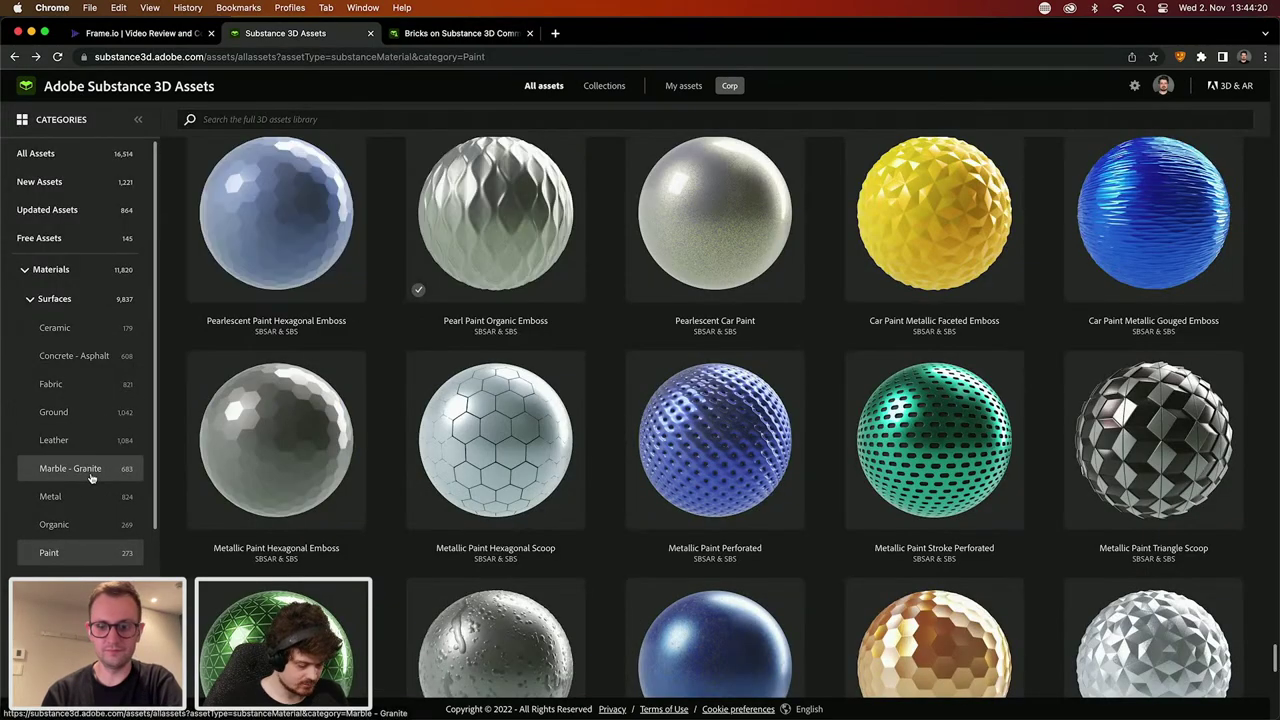
pyautogui.click(33, 301)
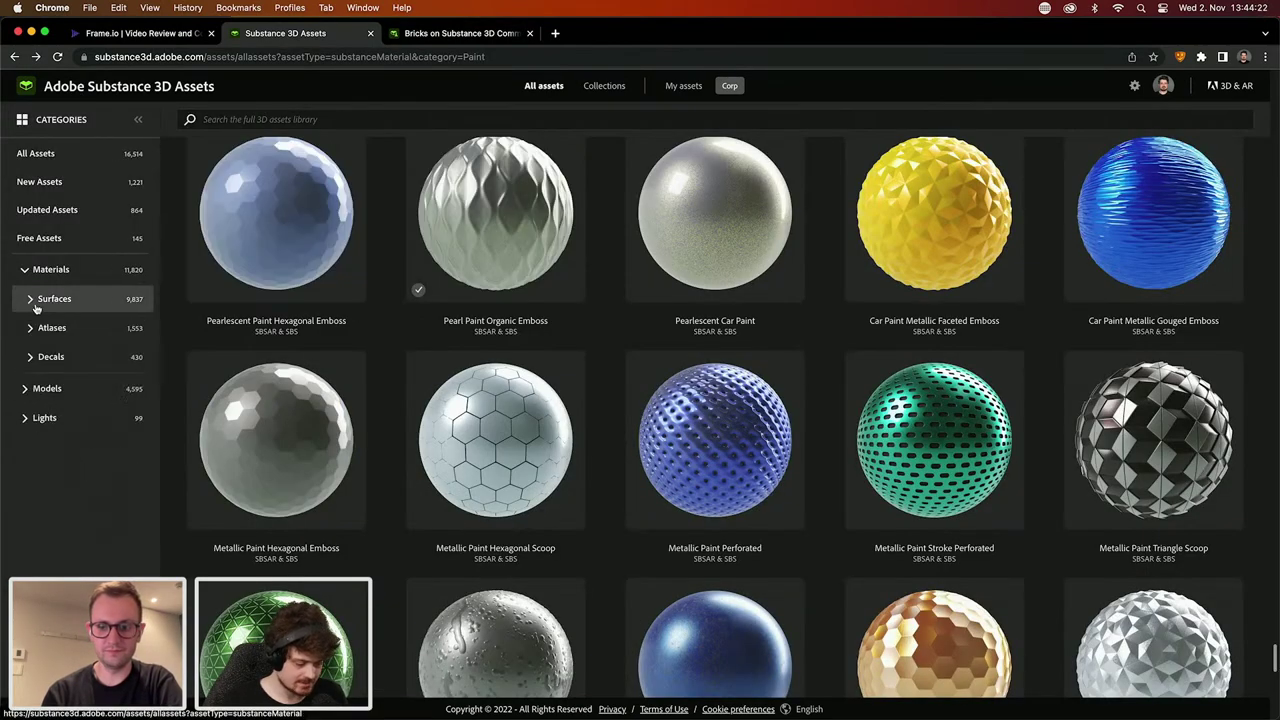
pyautogui.click(38, 357)
pyautogui.click(57, 414)
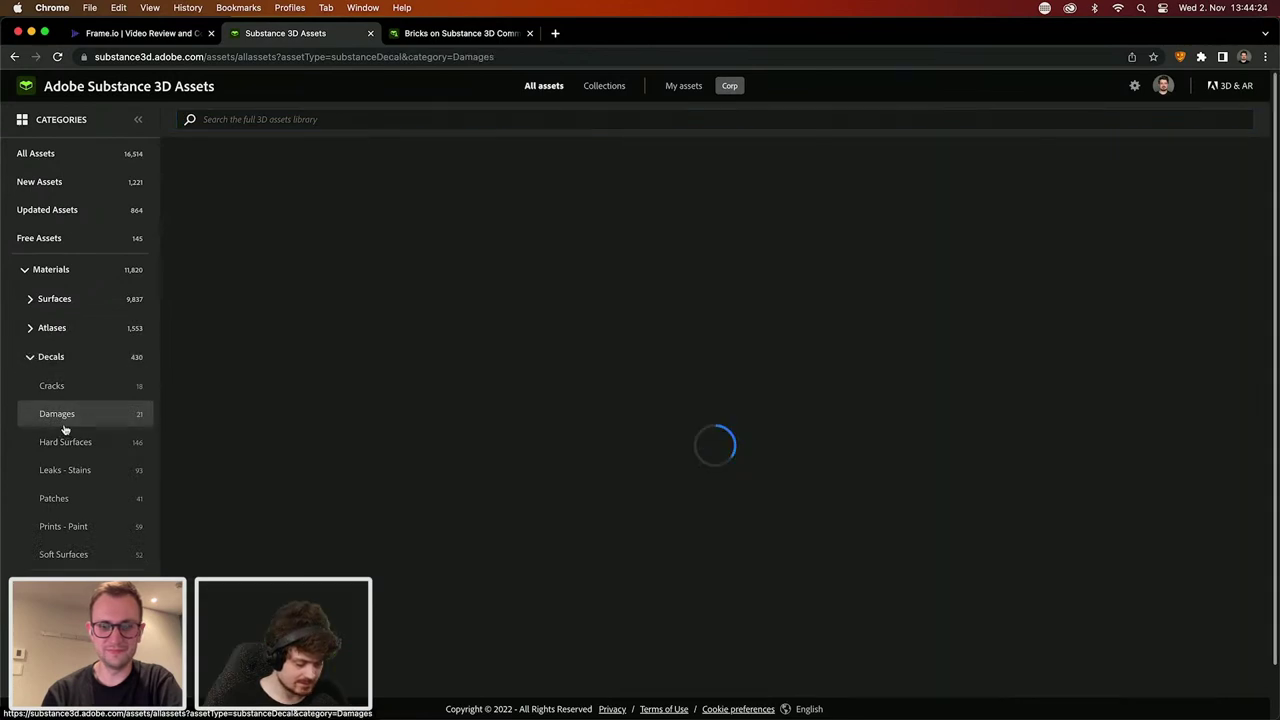
pyautogui.scroll(-3, 577, 462)
pyautogui.scroll(-5, 577, 462)
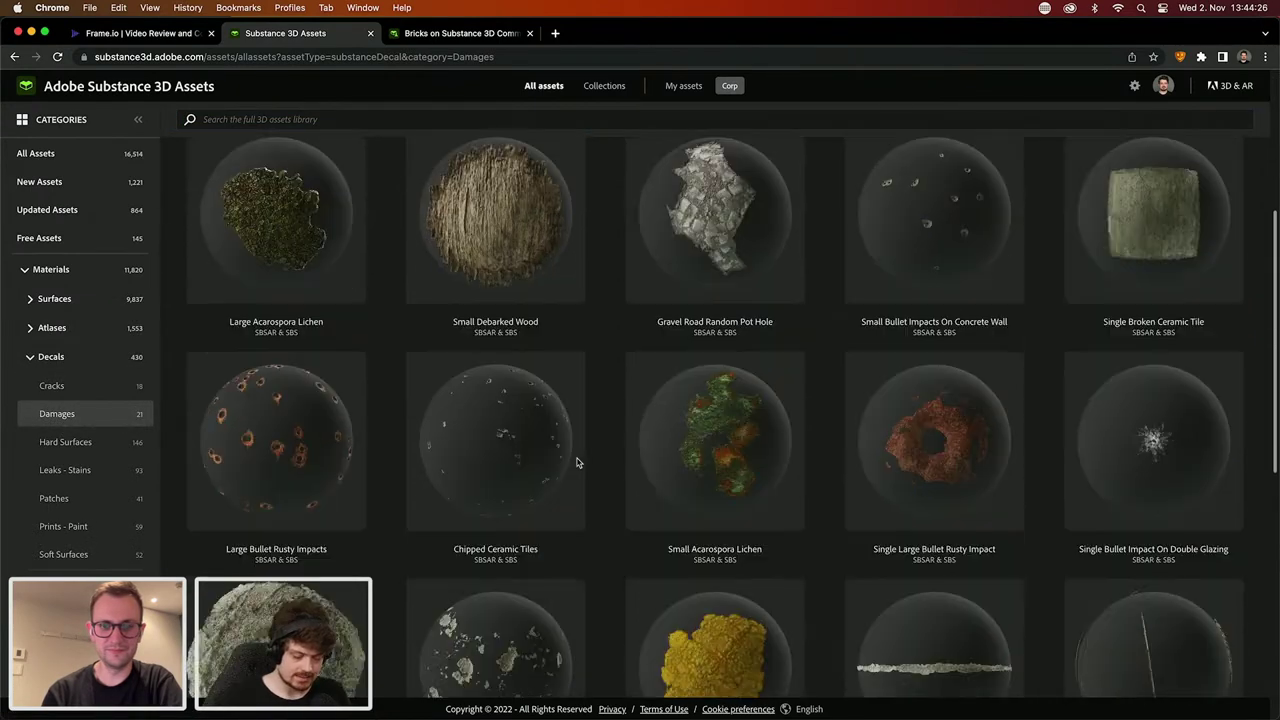
pyautogui.scroll(-3, 577, 462)
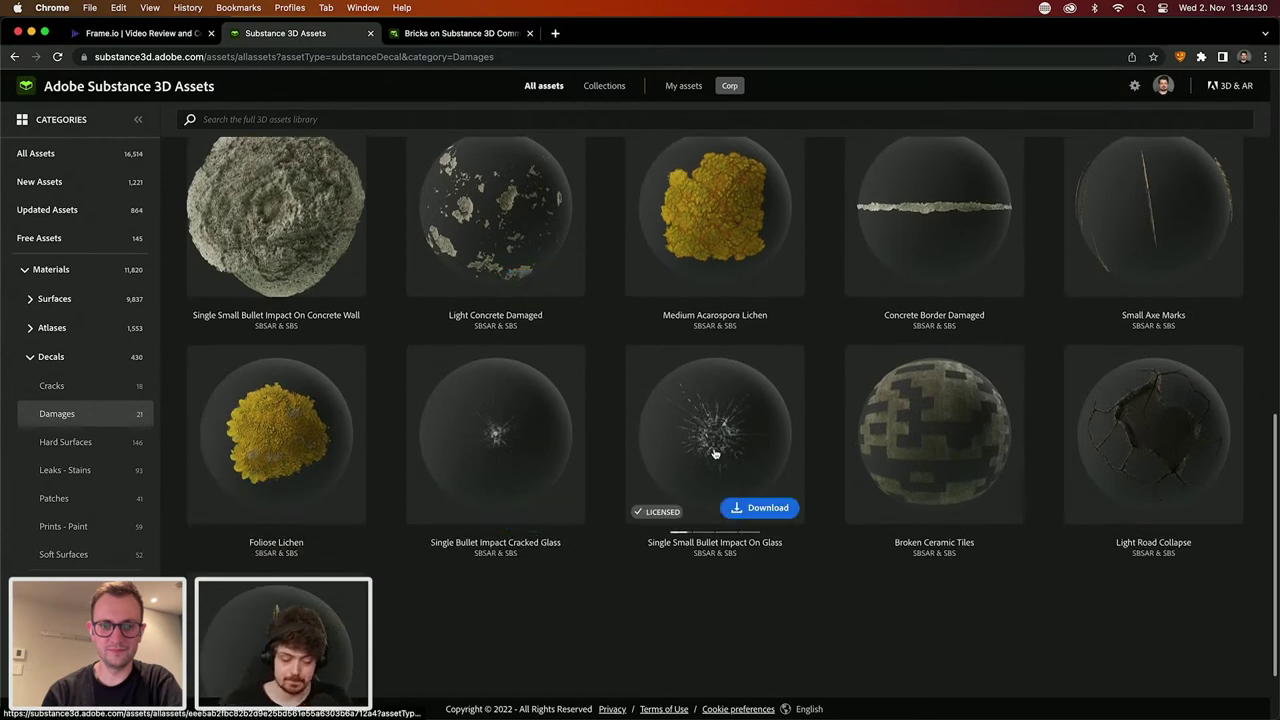
# Step: Return to Photoshop, show only the Layer 2 copy layer, and draw a rectangular marquee around the glass bullet impact
pyautogui.press('super+Tab')
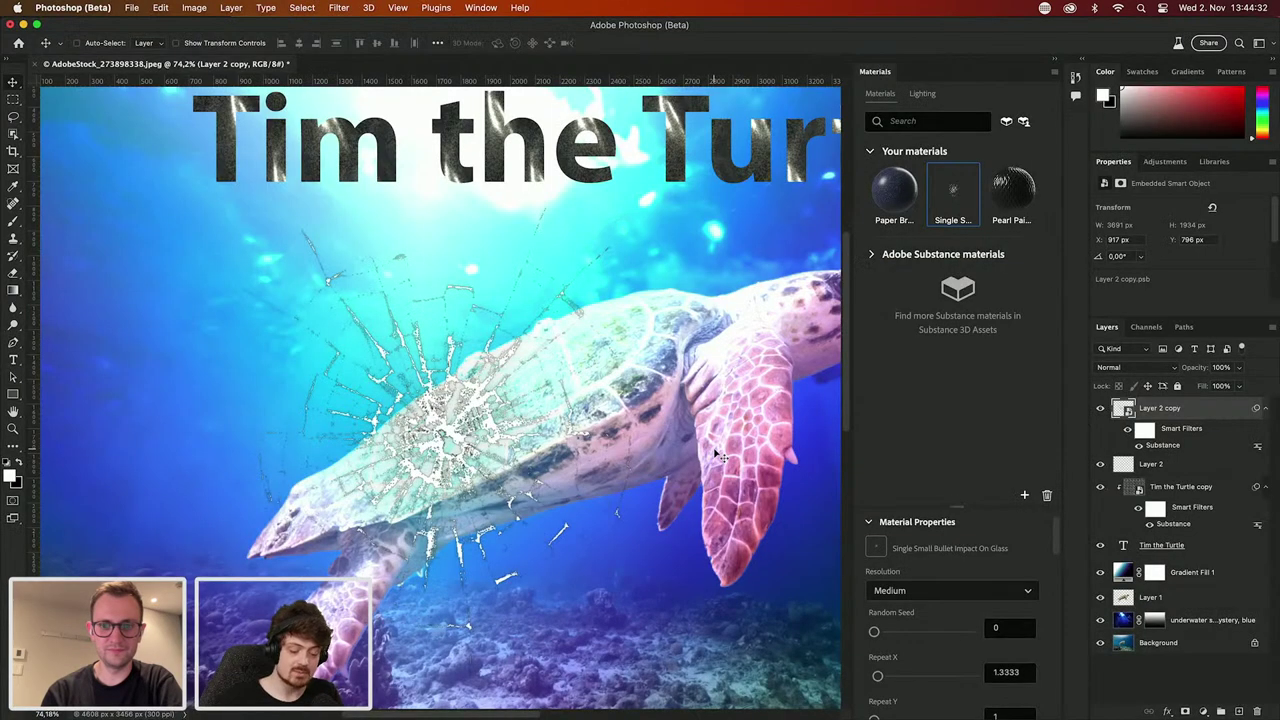
pyautogui.keyDown('alt'); pyautogui.click(1100, 410); pyautogui.keyUp('alt')
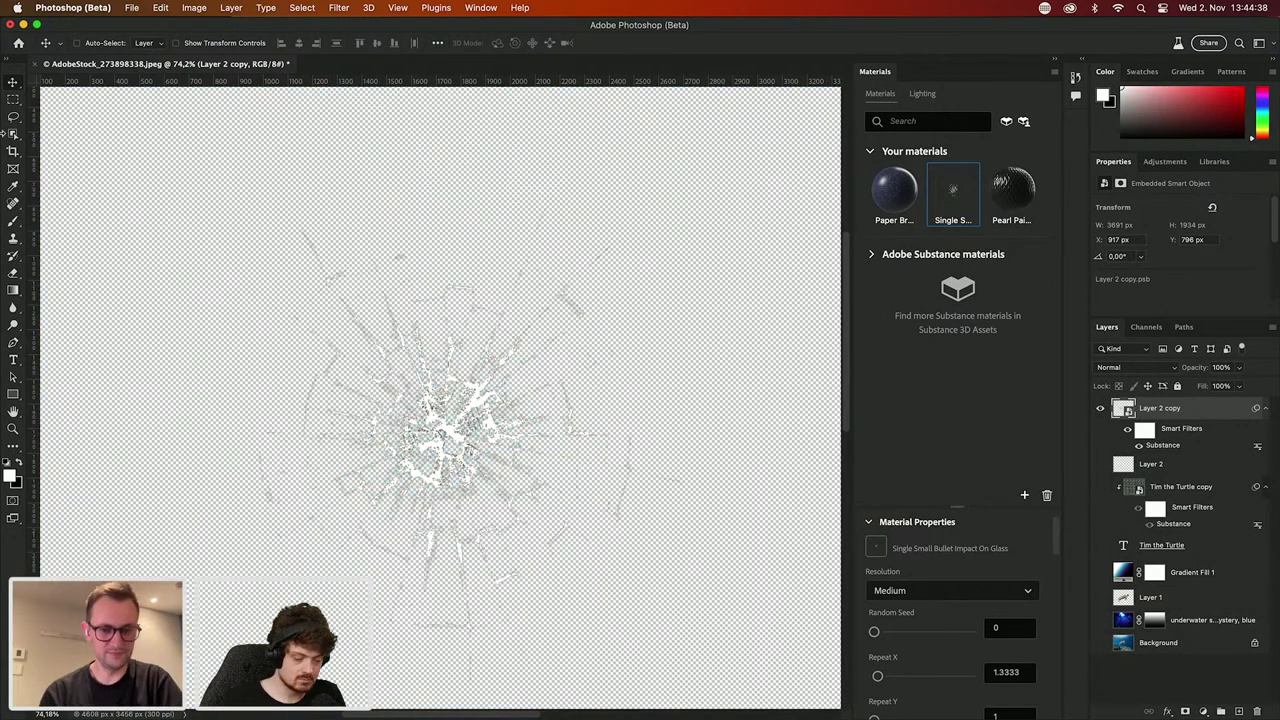
pyautogui.press('m')
pyautogui.moveTo(111, 131); pyautogui.dragTo(701, 657)
pyautogui.moveTo(805, 672); pyautogui.dragTo(805, 627)
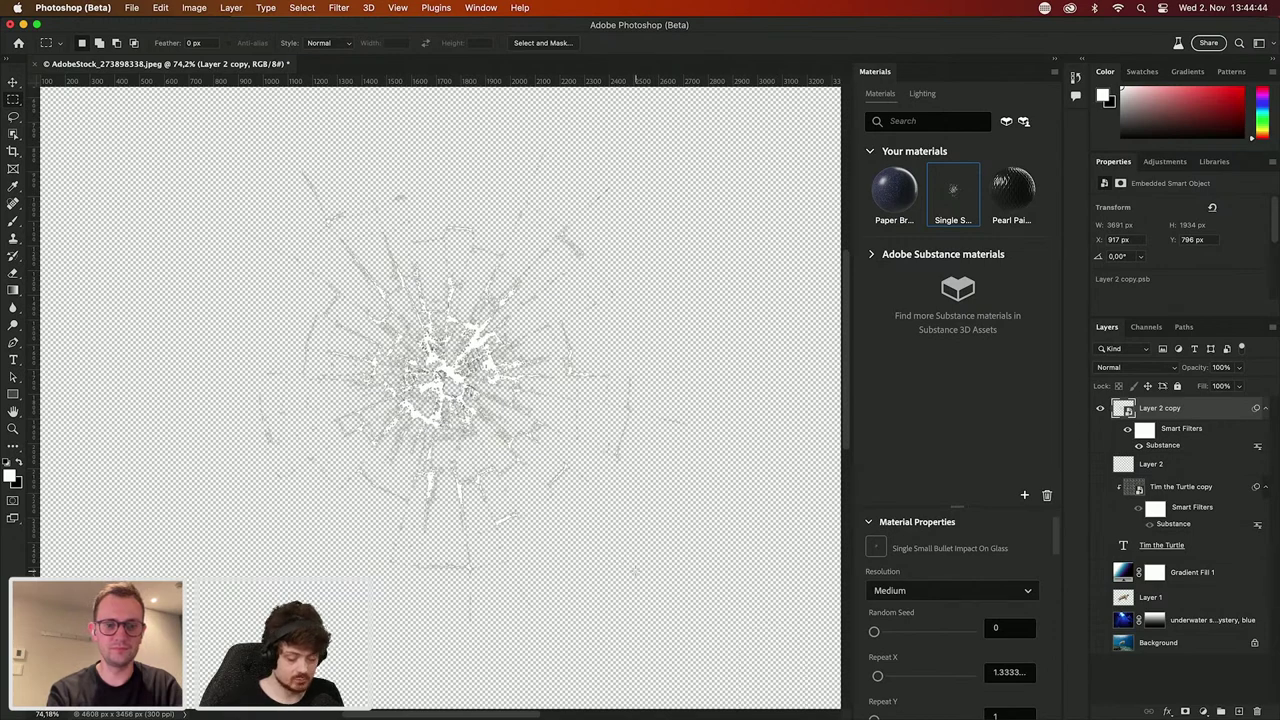
pyautogui.scroll(-3, 452, 380)
pyautogui.moveTo(271, 214); pyautogui.dragTo(642, 551)
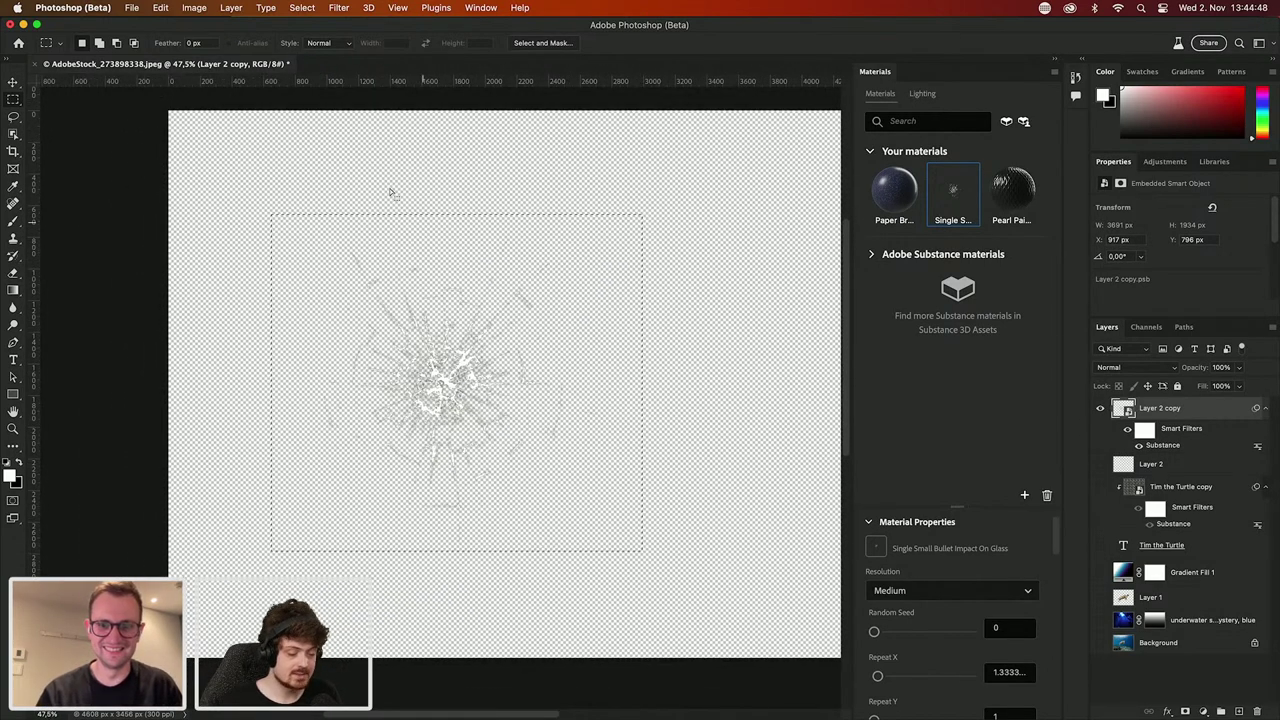
# Step: Define a brush preset from the selected glass impact and name it "Glass break brush"
pyautogui.click(160, 8)
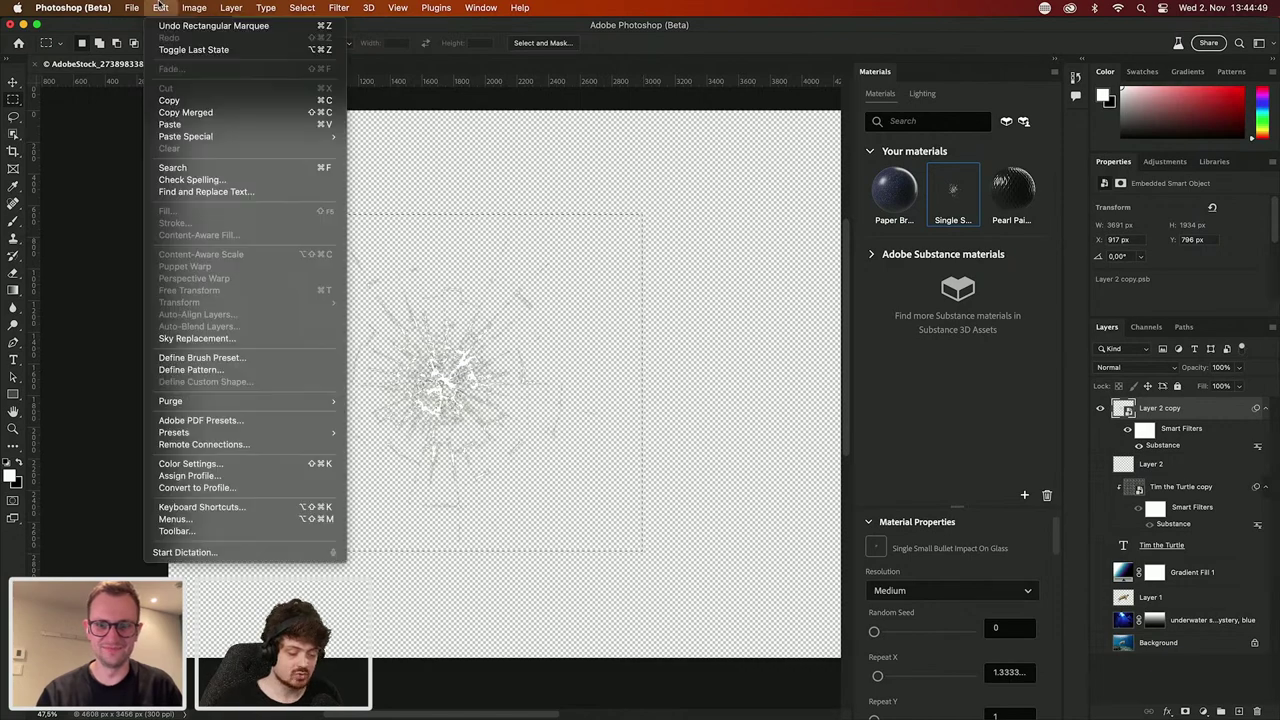
pyautogui.click(226, 358)
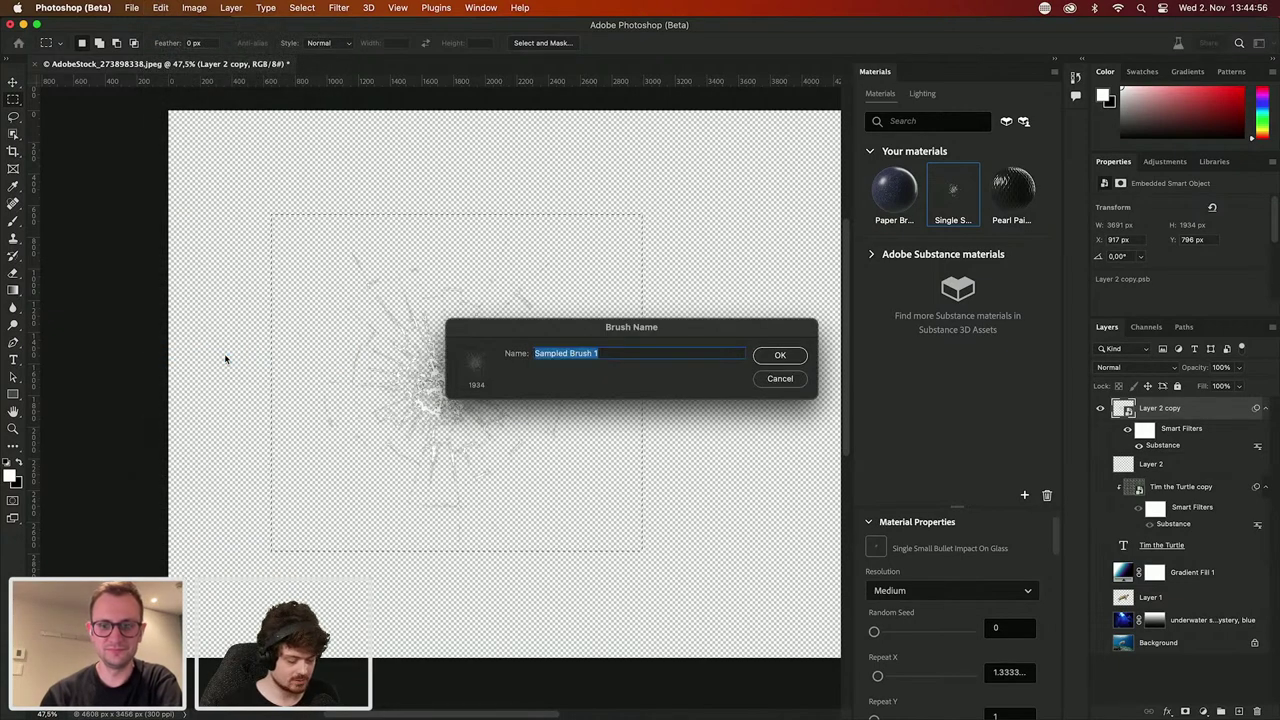
pyautogui.write('Glass break')
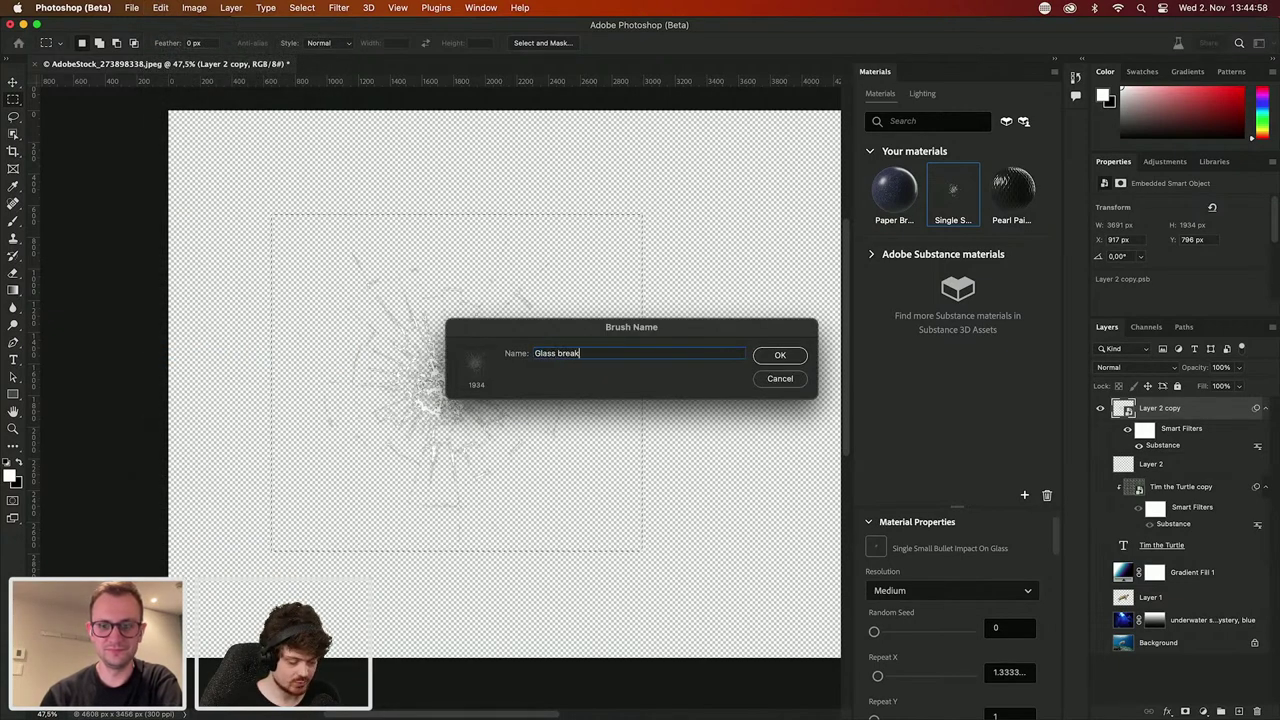
pyautogui.write(' brush')
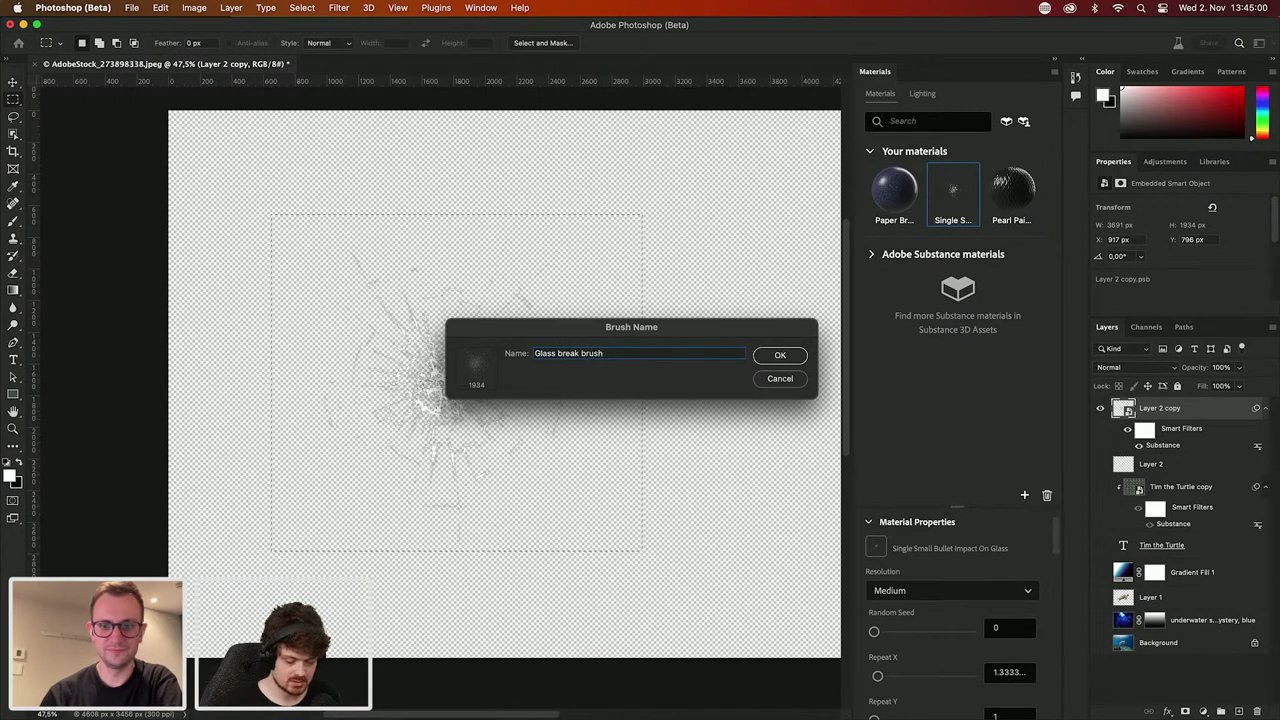
pyautogui.click(771, 352)
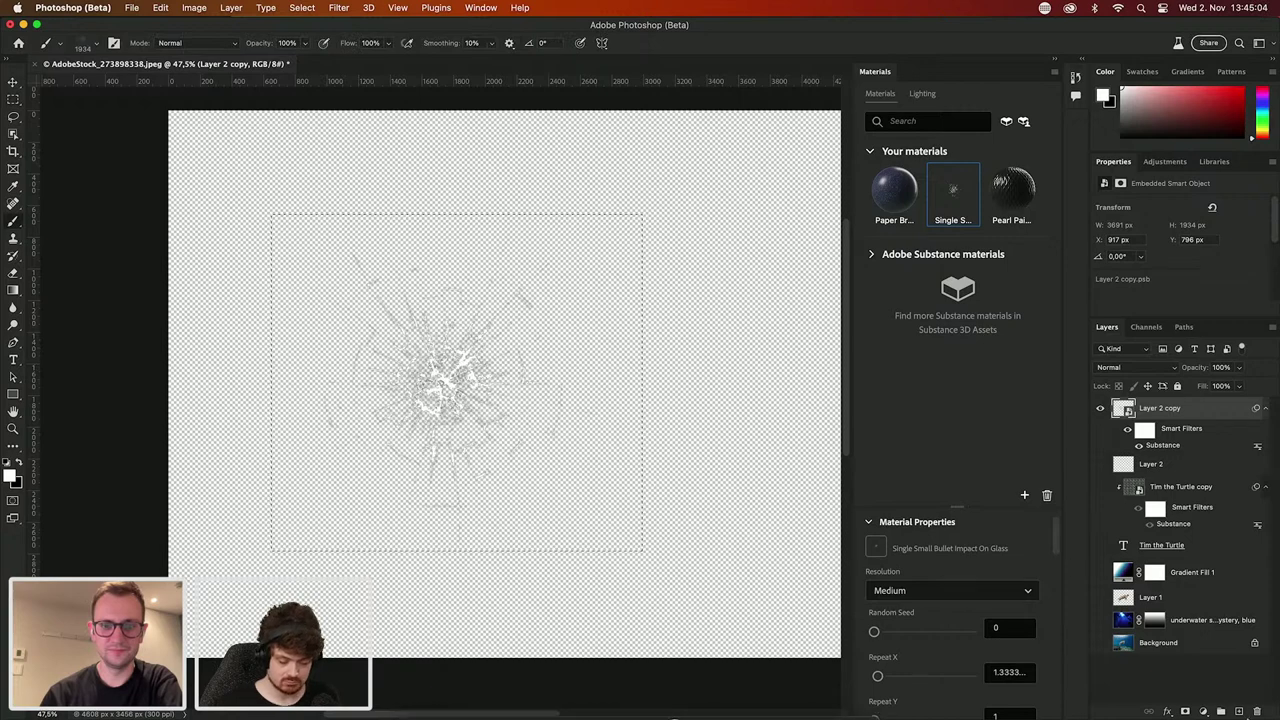
# Step: Test the glass break brush on a new top layer by stamping it, filling the layer with black, and stamping it again in white
pyautogui.click(1239, 711)
pyautogui.press('v')
pyautogui.press('b')
pyautogui.moveTo(620, 380); pyautogui.dragTo(655, 332)
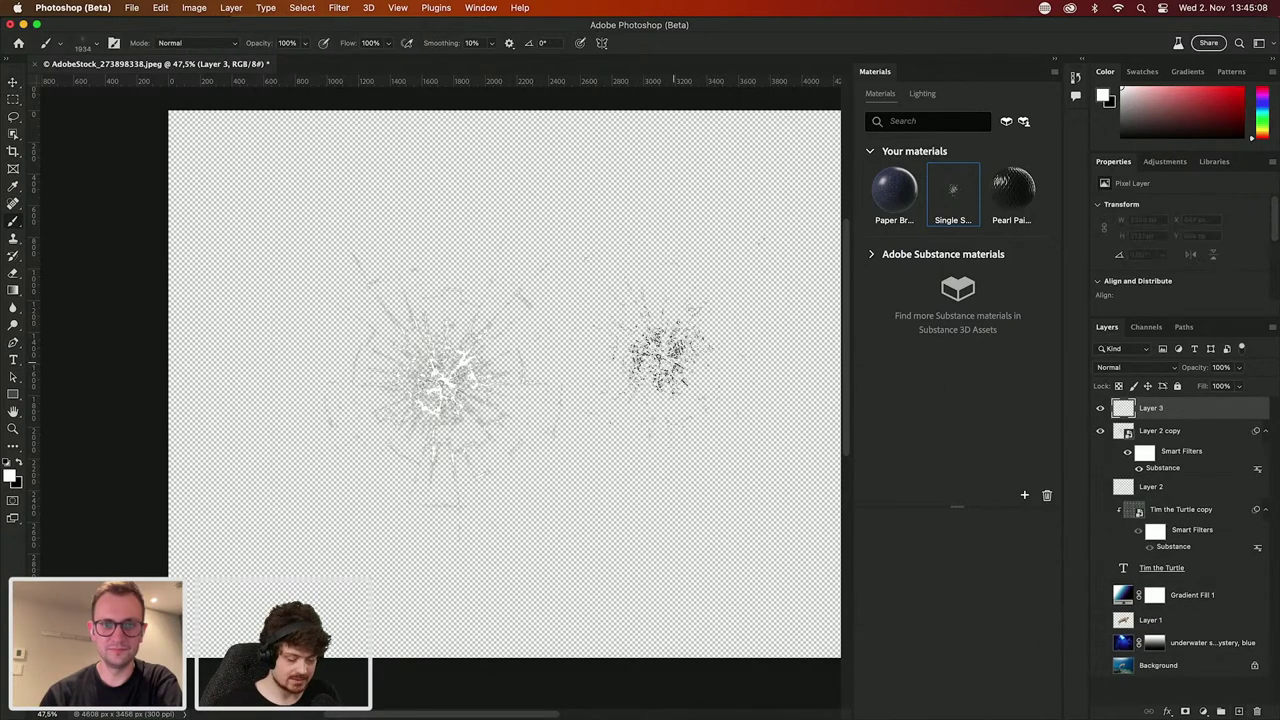
pyautogui.hotkey('alt', 'BackSpace')
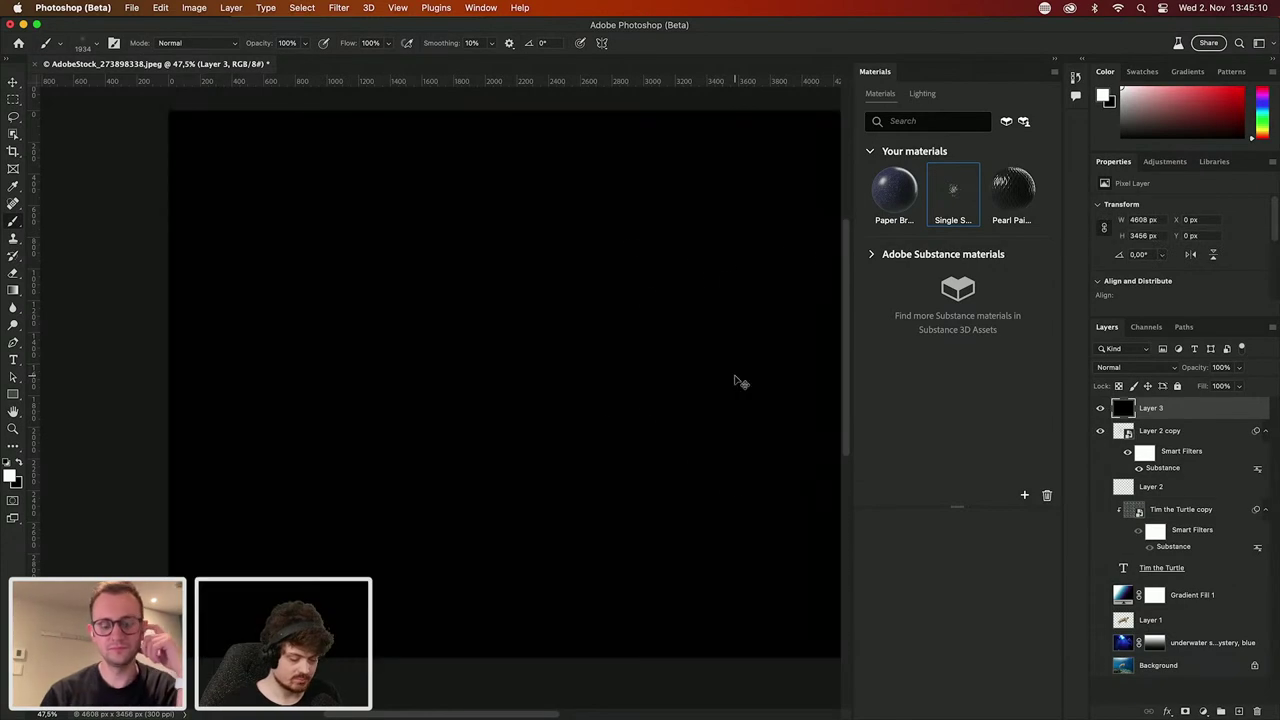
pyautogui.click(500, 387)
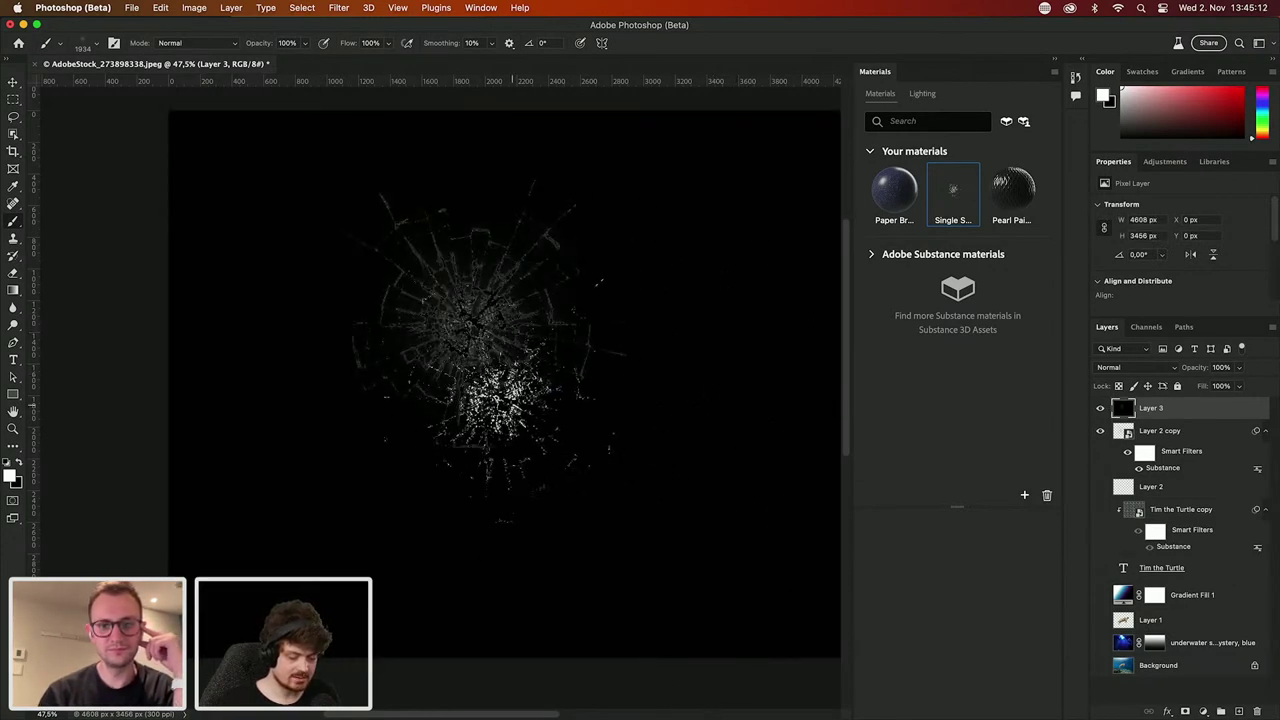
# Step: Examine the stamped cracks up close and delete the black test layer
pyautogui.scroll(3, 480, 330)
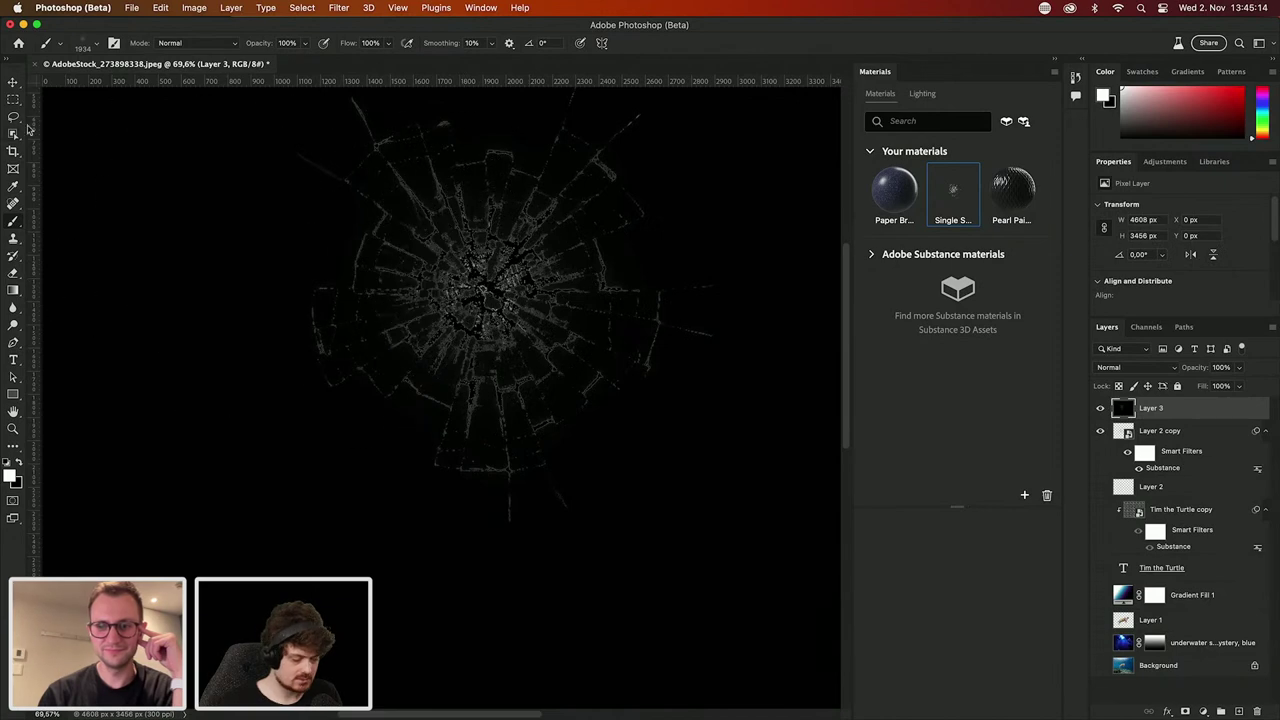
pyautogui.click(16, 83)
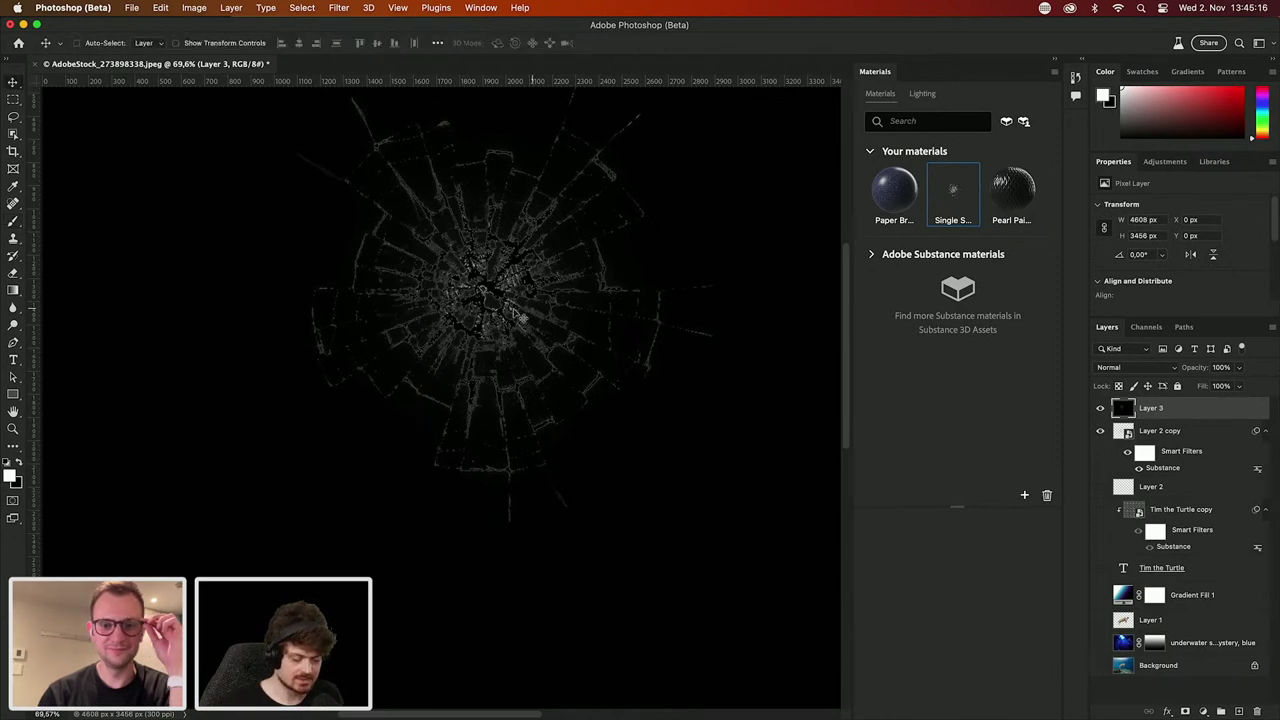
pyautogui.scroll(5, 518, 318)
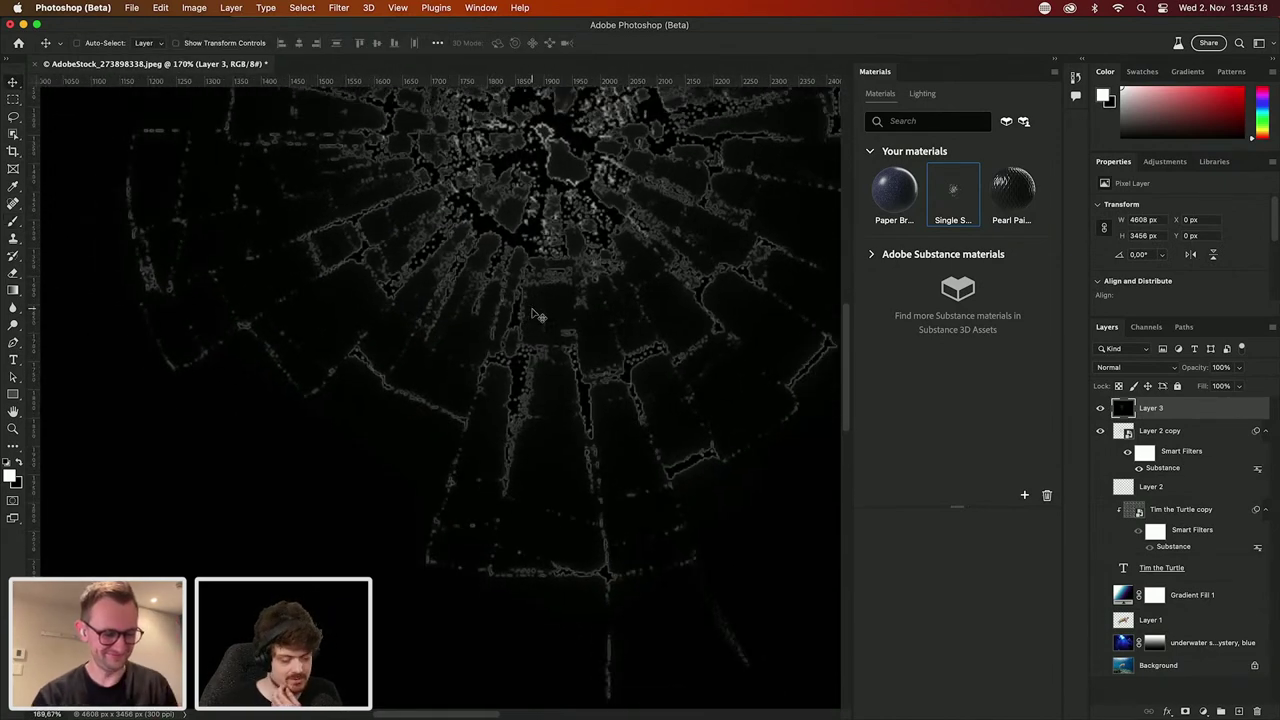
pyautogui.scroll(-5, 535, 340)
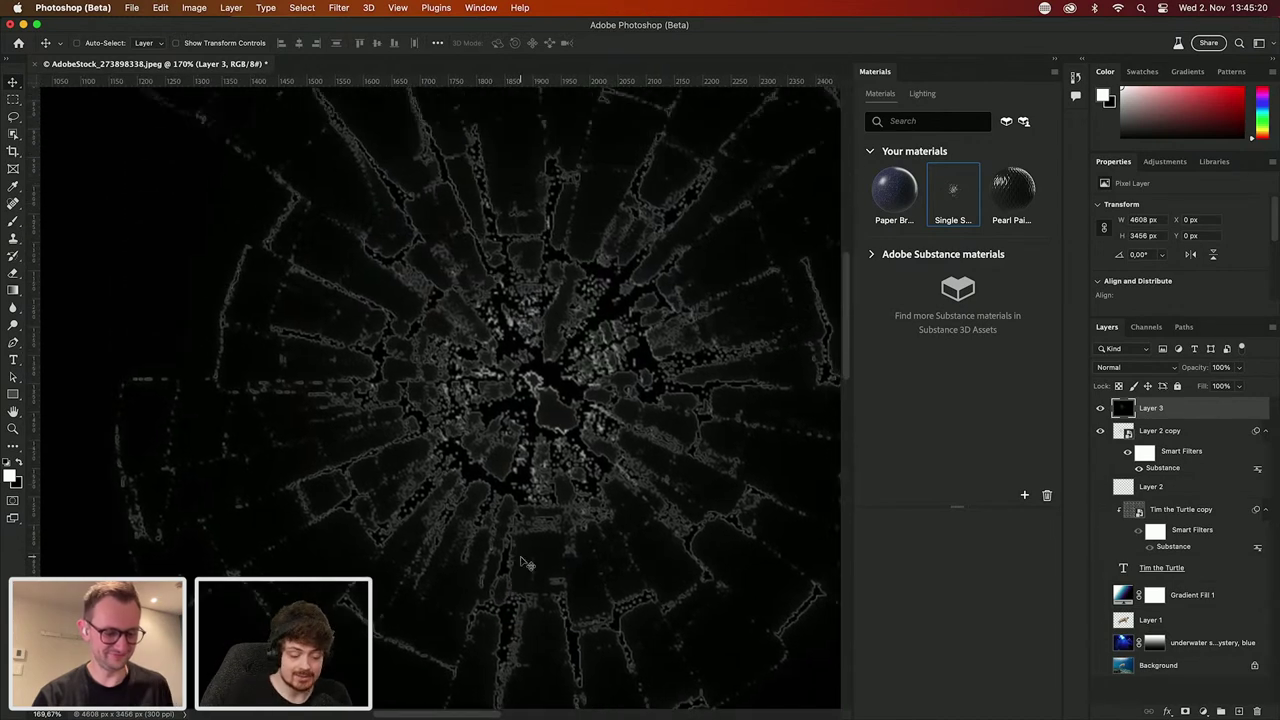
pyautogui.scroll(-4, 520, 563)
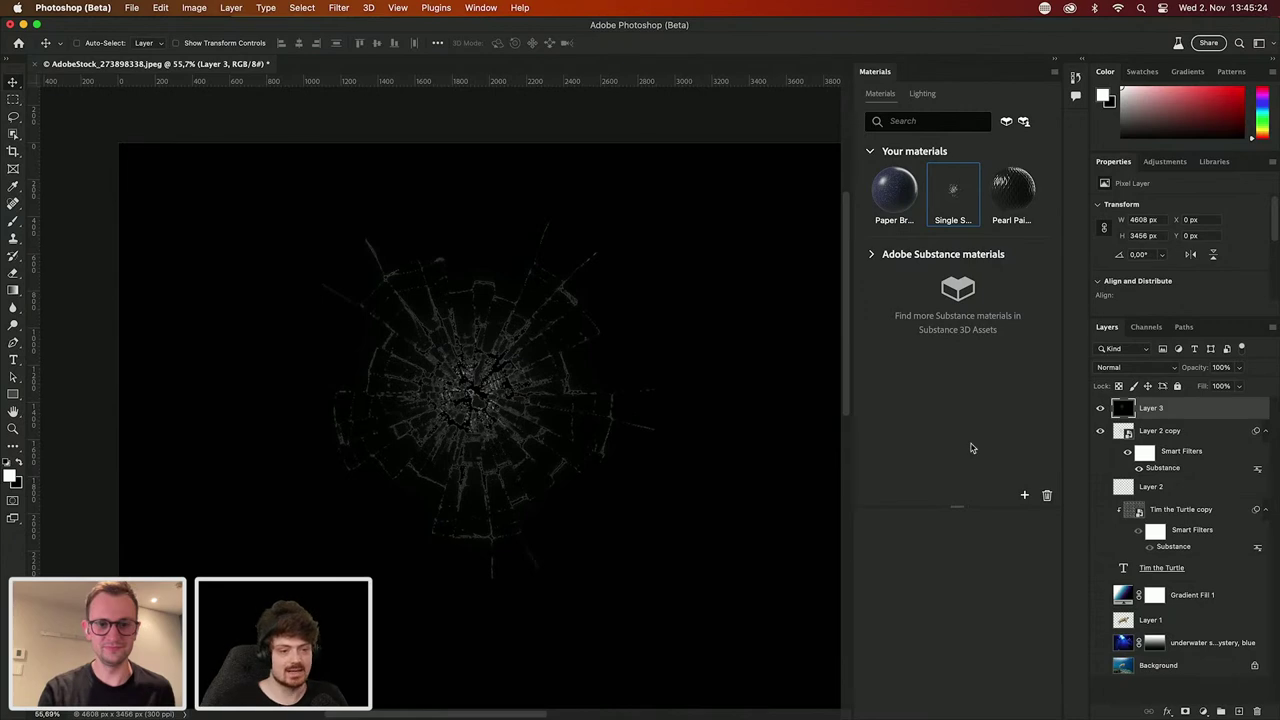
pyautogui.press('Delete')
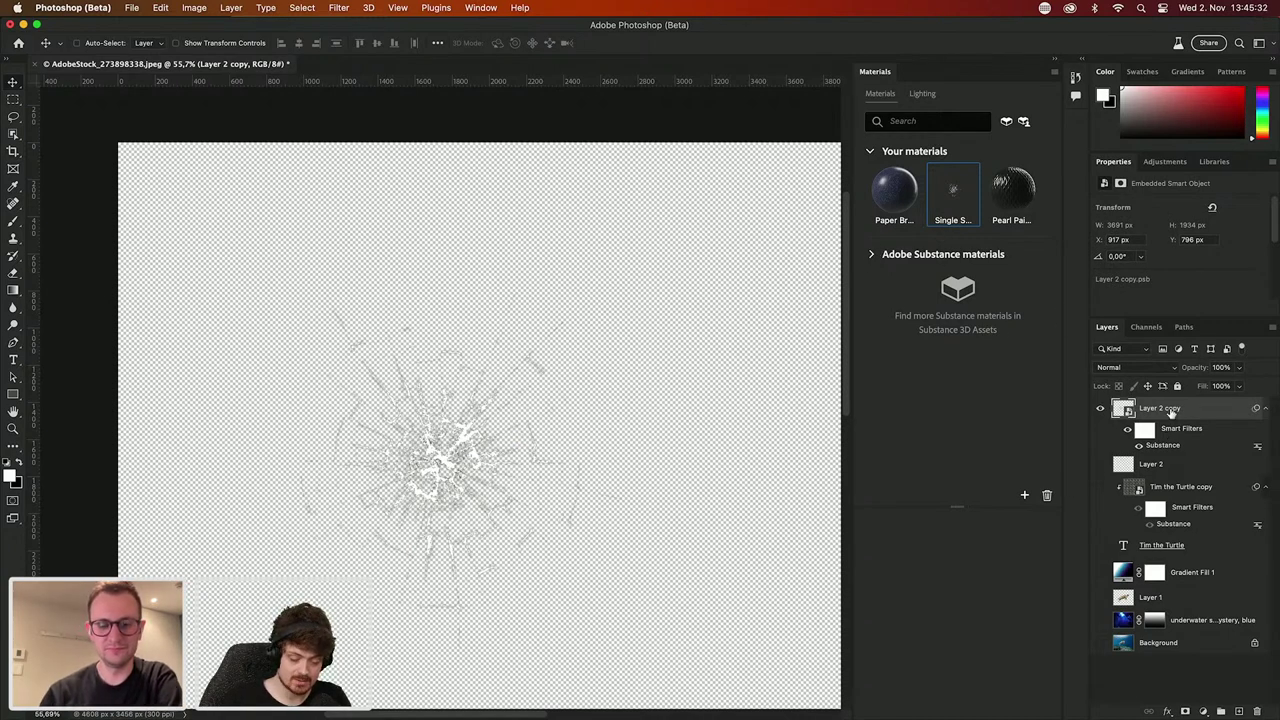
# Step: Set the Projectile Hole Size of the Single Small Bullet Impact On Glass material to 0.6 on Layer 2 copy
pyautogui.click(944, 192)
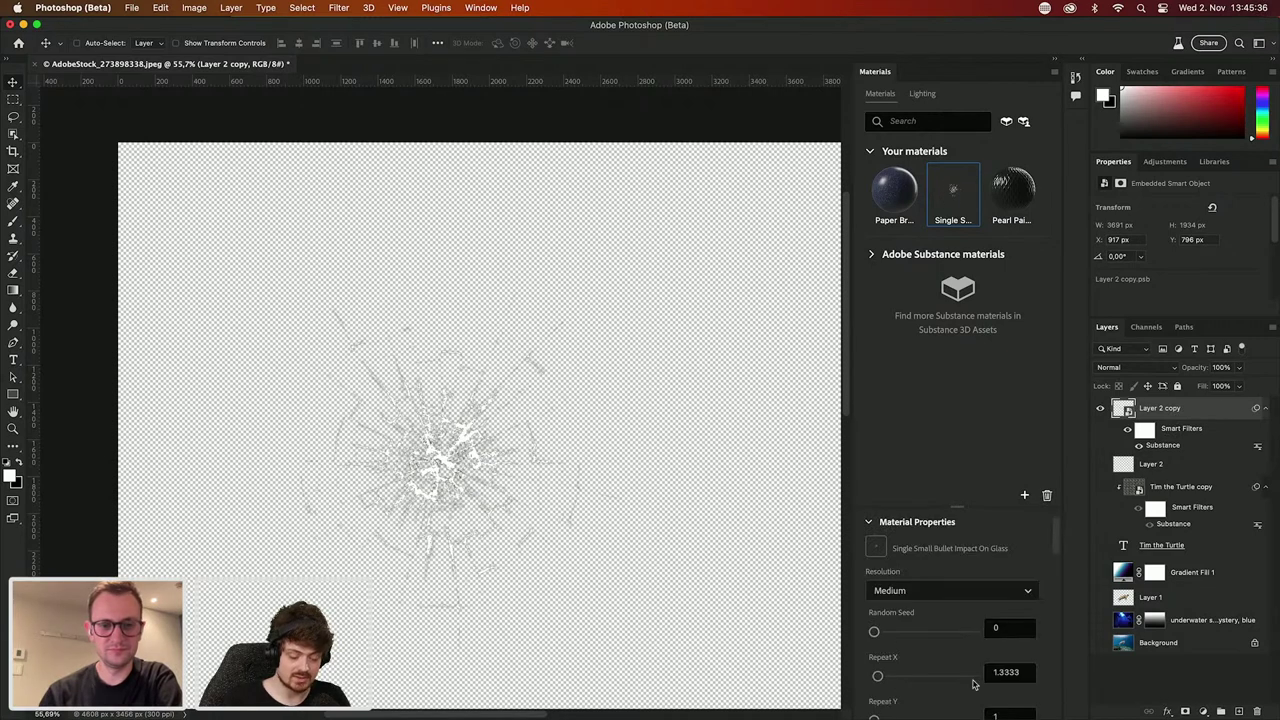
pyautogui.moveTo(1056, 537); pyautogui.dragTo(1060, 606)
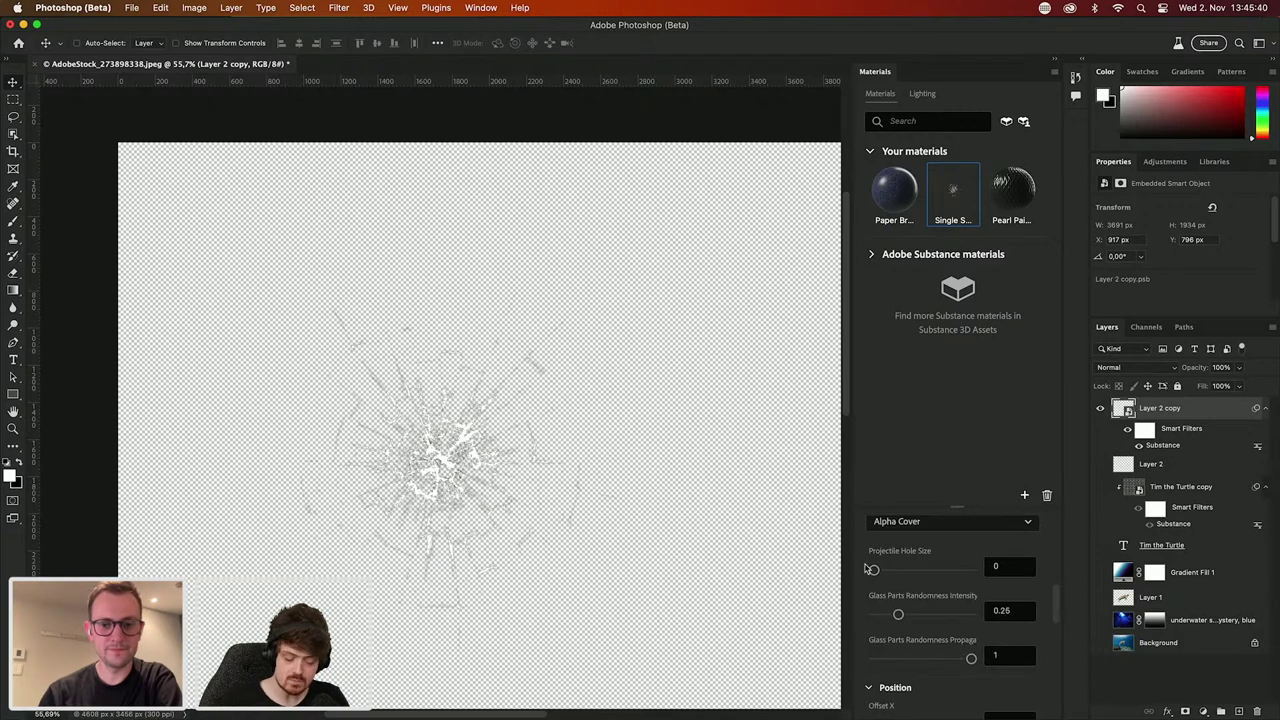
pyautogui.moveTo(874, 572); pyautogui.dragTo(932, 570)
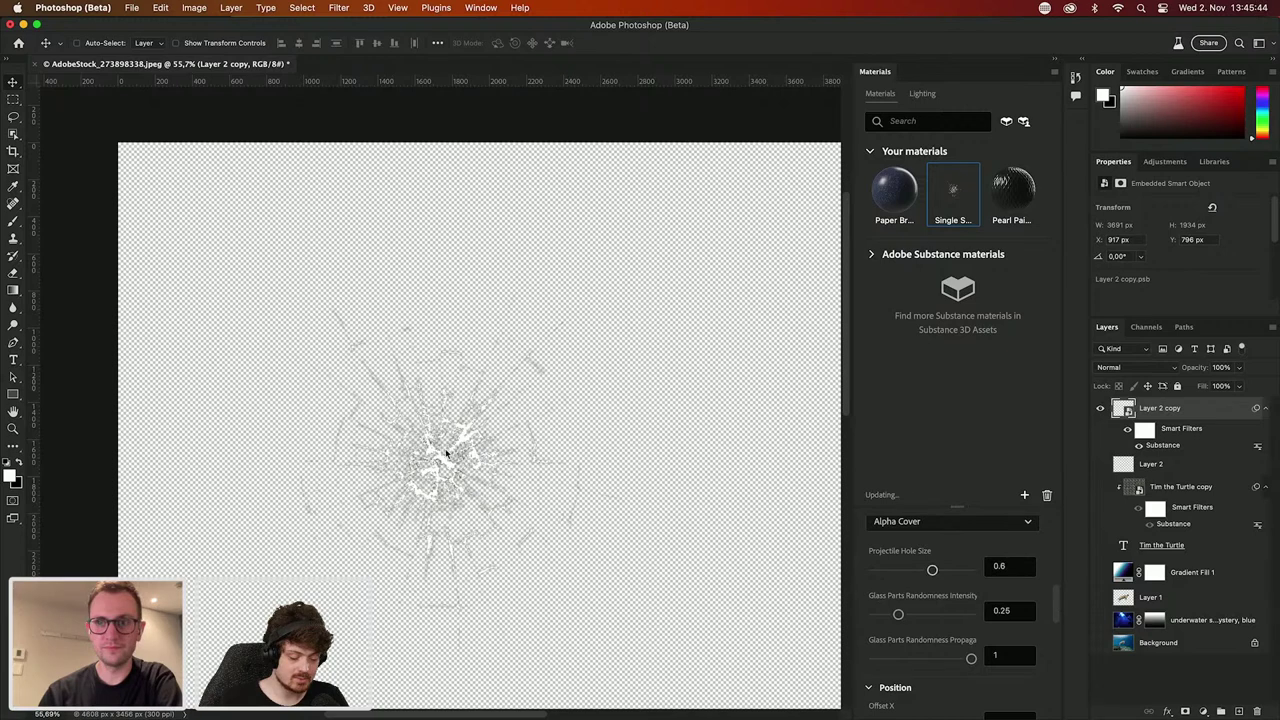
pyautogui.moveTo(560, 715)
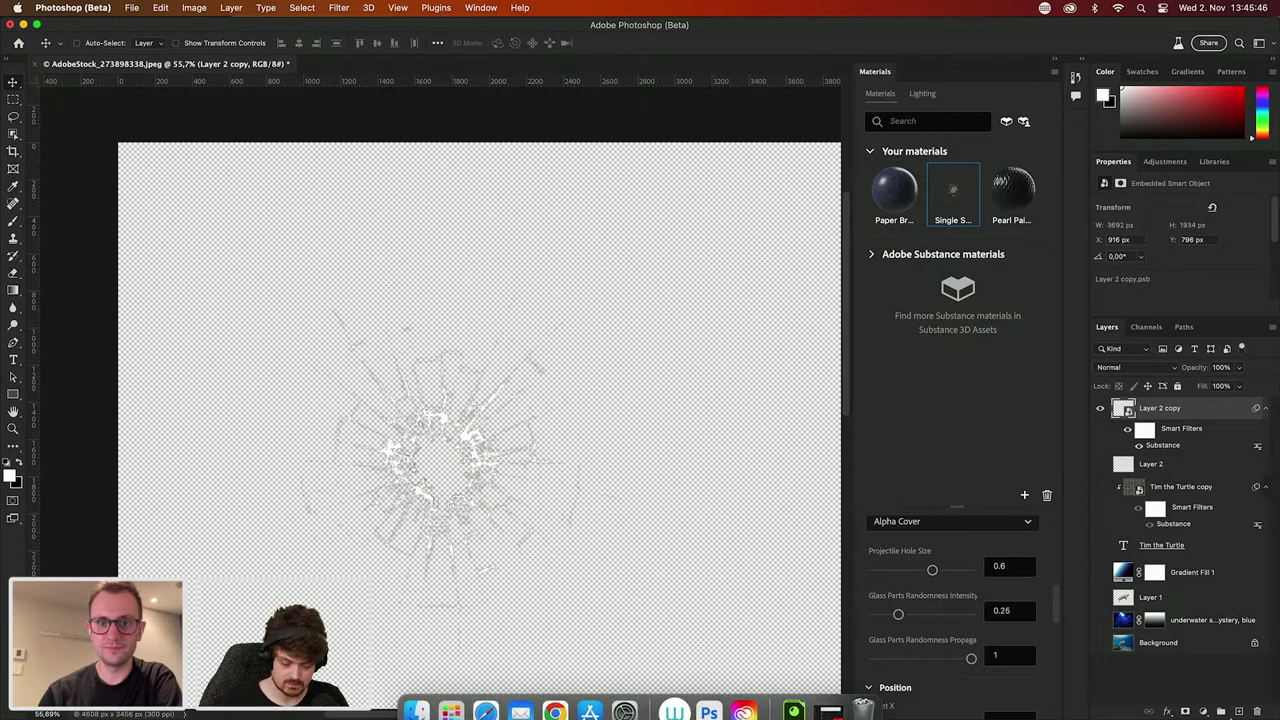
# Step: Add a new layer between the text layer and Gradient Fill 1 and fill it with black
pyautogui.click(1239, 711)
pyautogui.moveTo(1160, 410); pyautogui.dragTo(1168, 582)
pyautogui.hotkey('alt', 'BackSpace')
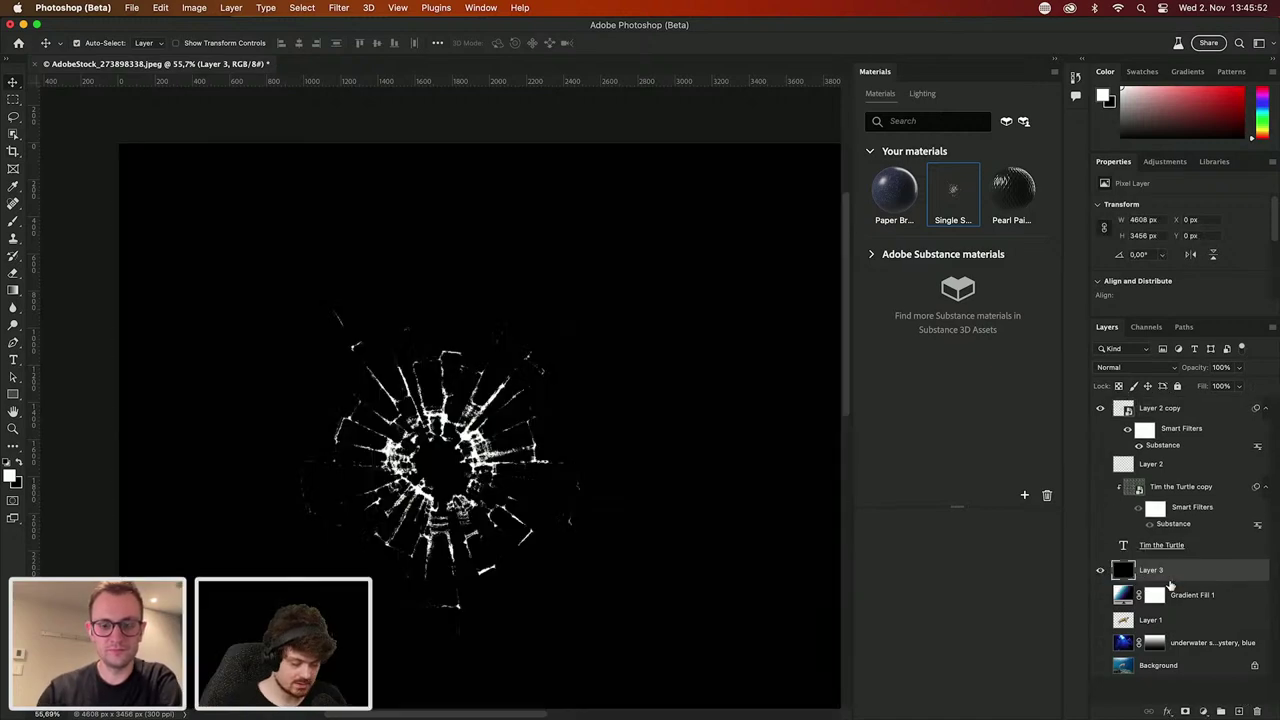
# Step: Set the impact material's Projectile Hole Size to 0.63 and Glass Parts Randomness Intensity to 0.09 on Layer 2 copy
pyautogui.click(1160, 408)
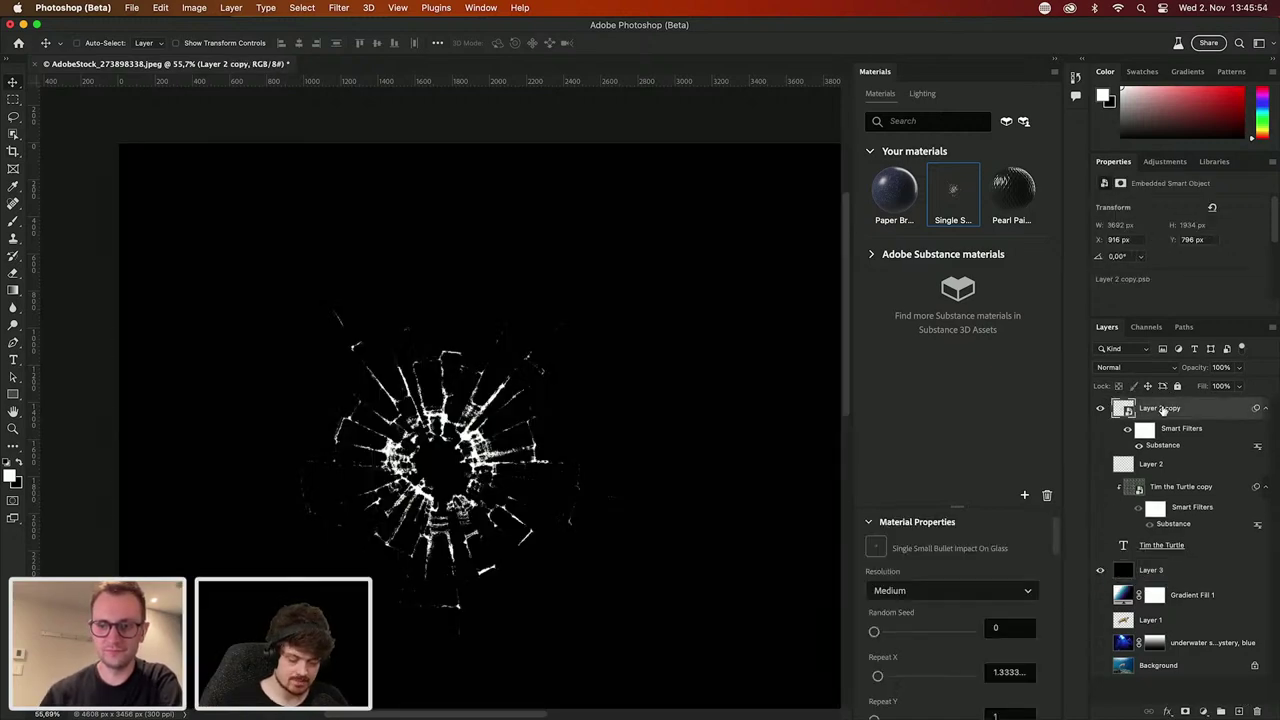
pyautogui.scroll(-5, 903, 685)
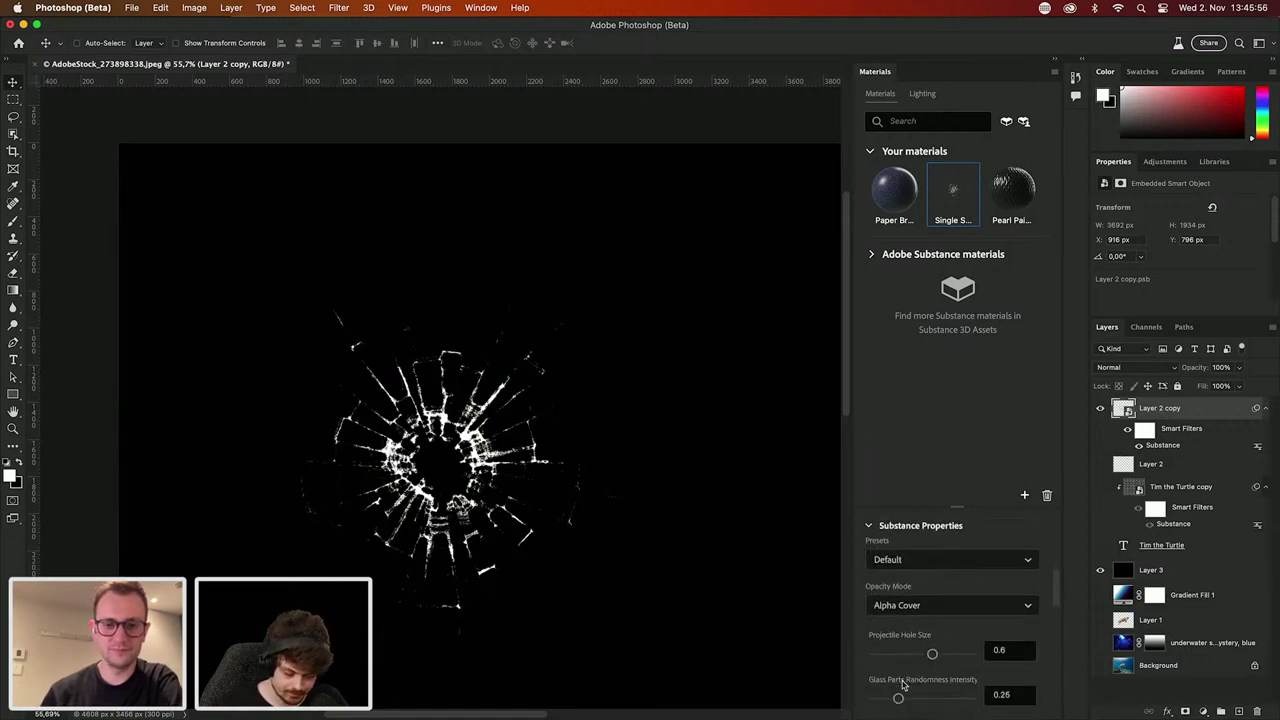
pyautogui.moveTo(932, 654)
pyautogui.mouseDown()
pyautogui.moveTo(901, 655)
pyautogui.moveTo(936, 656)
pyautogui.mouseUp()
pyautogui.click(931, 697)
pyautogui.moveTo(931, 697); pyautogui.dragTo(883, 698)
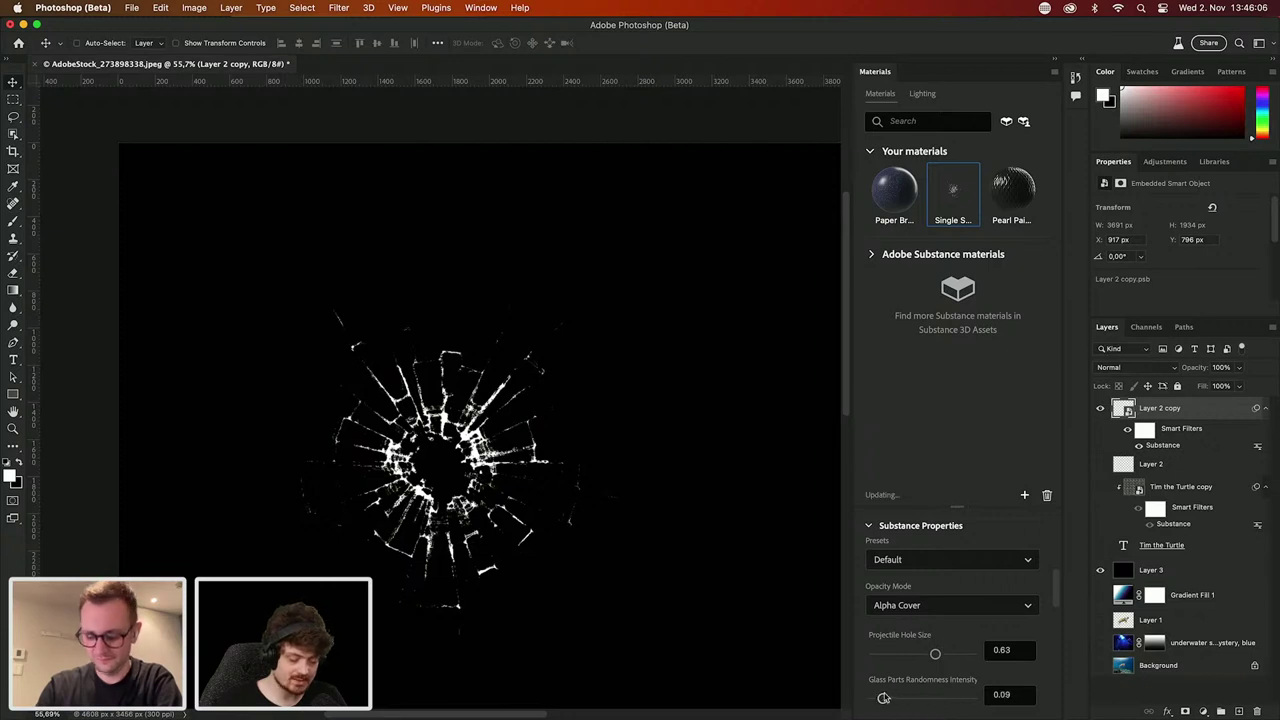
# Step: Set the impact material's Glass Parts Randomness Propagation to 0.31 and its Contrast to 0.74
pyautogui.scroll(-3, 1057, 638)
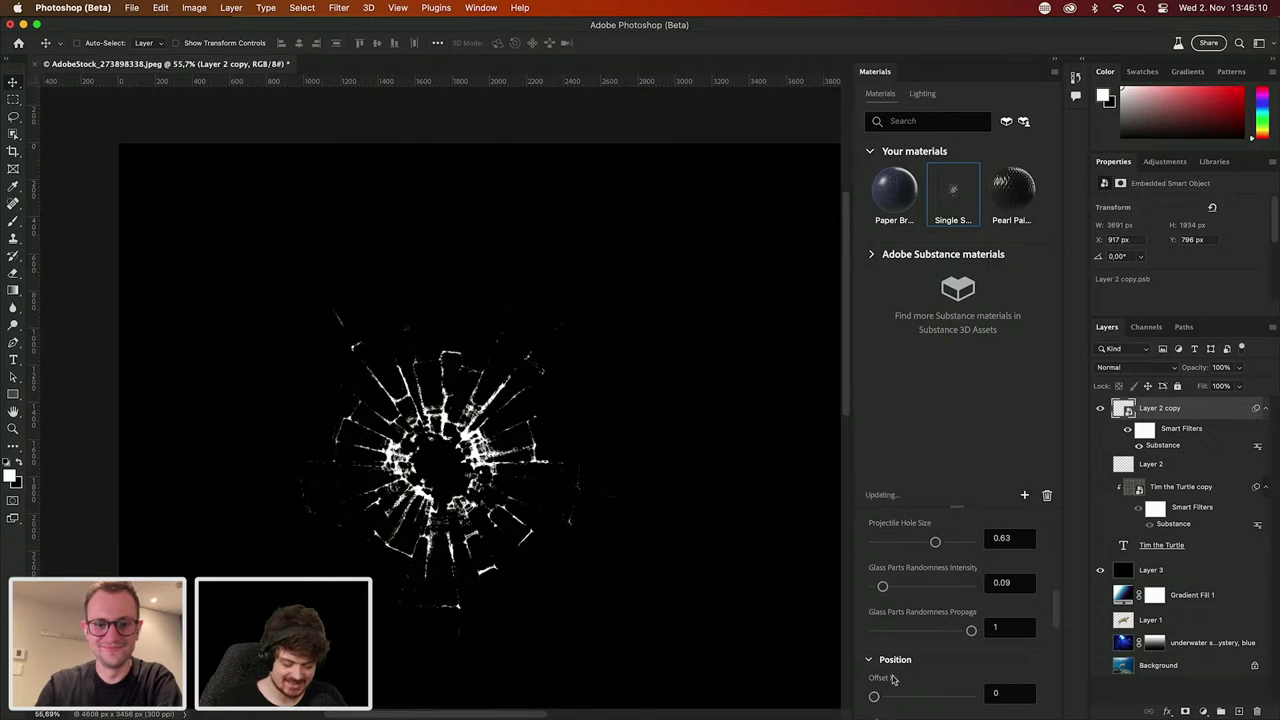
pyautogui.click(932, 632)
pyautogui.moveTo(932, 636)
pyautogui.mouseDown()
pyautogui.moveTo(904, 632)
pyautogui.moveTo(916, 631)
pyautogui.mouseUp()
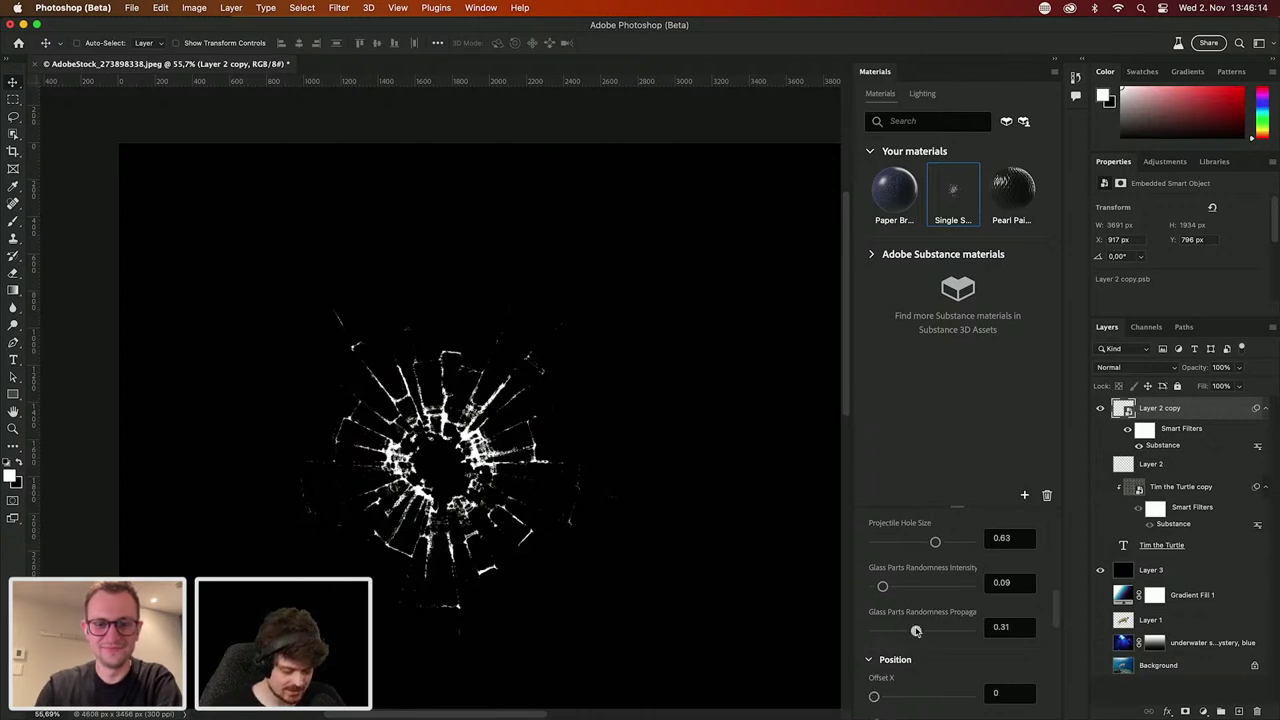
pyautogui.moveTo(1059, 608); pyautogui.dragTo(1059, 660)
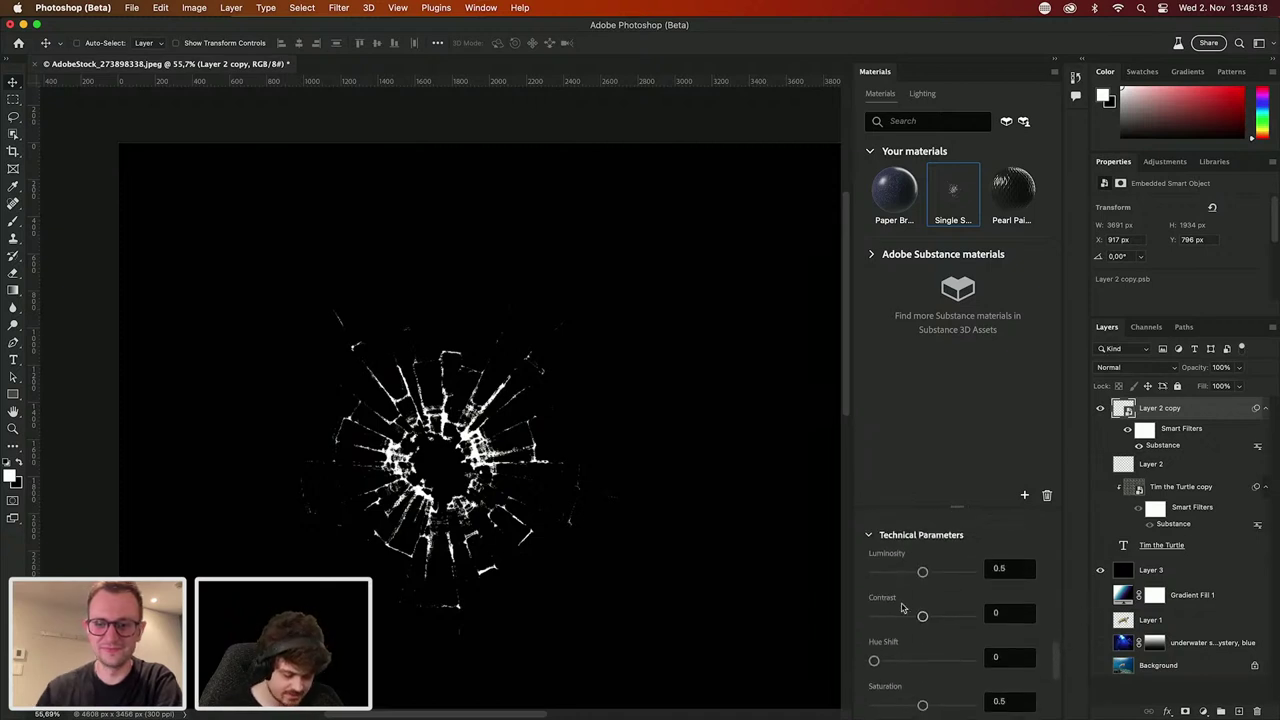
pyautogui.moveTo(922, 616); pyautogui.dragTo(960, 615)
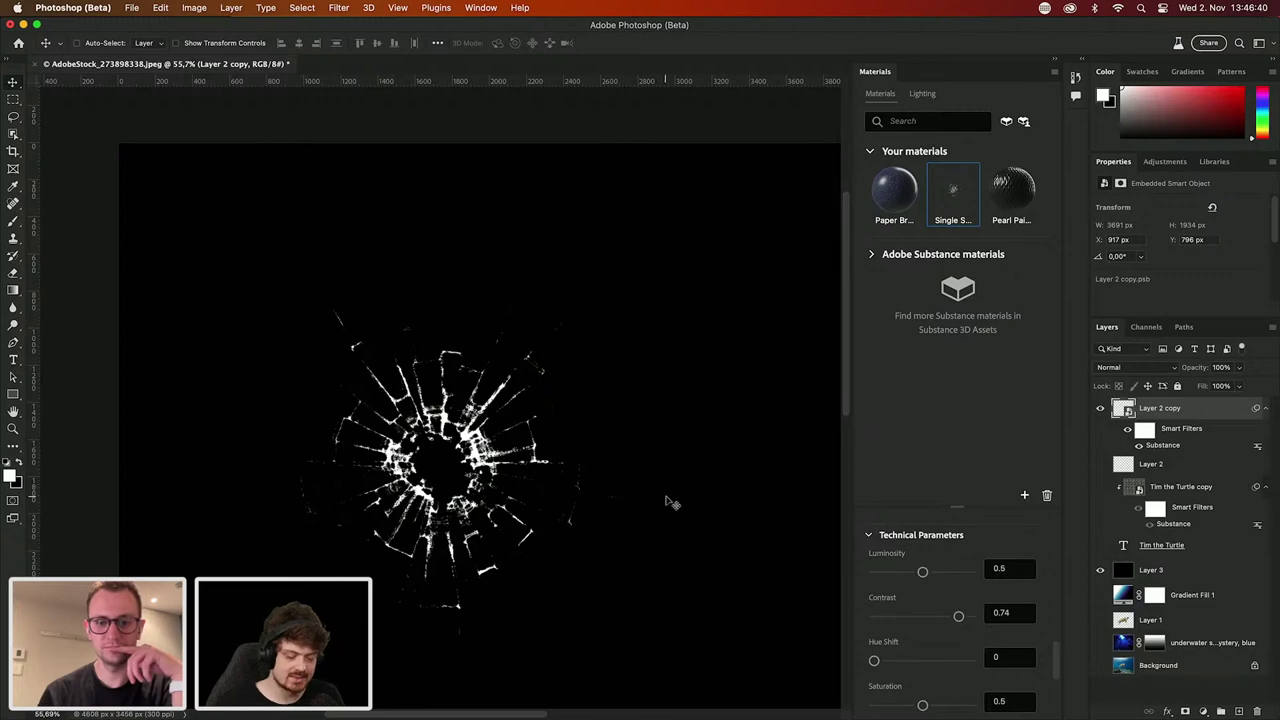
# Step: Switch to Substance 3D Assets in Chrome and look through the Damages decals
pyautogui.press('super+Tab')
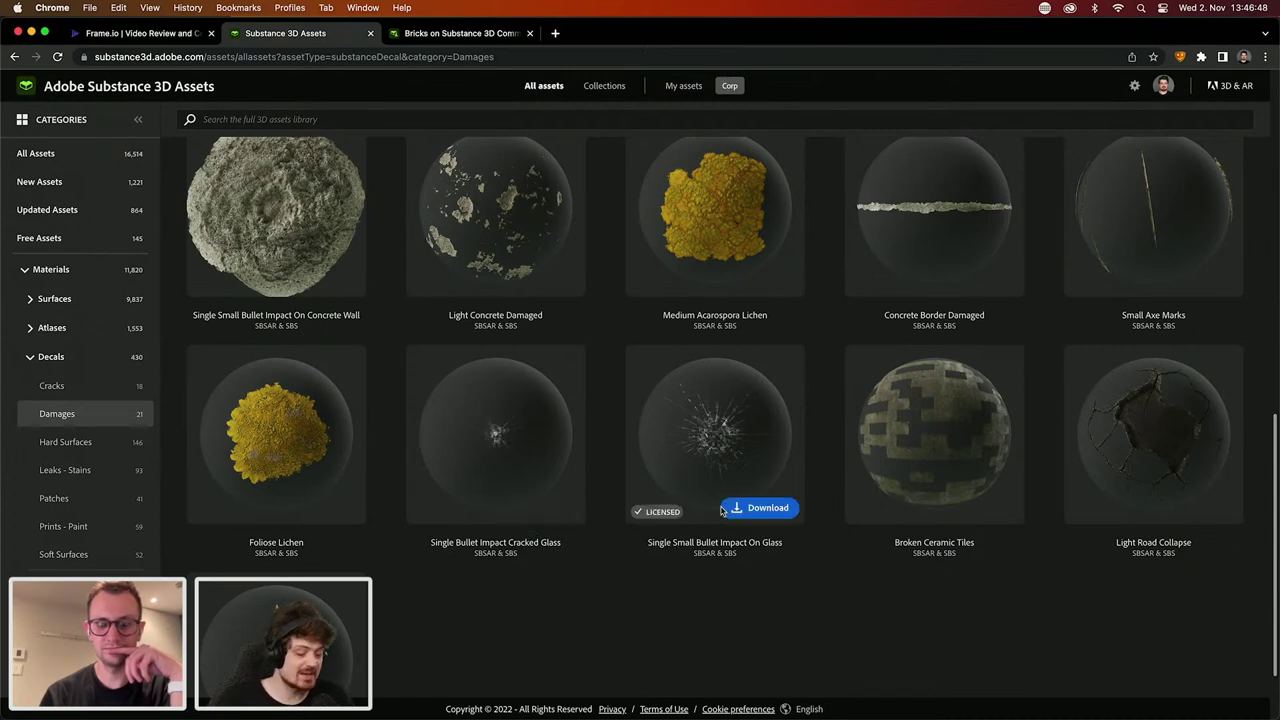
pyautogui.scroll(3, 720, 510)
pyautogui.scroll(2, 720, 500)
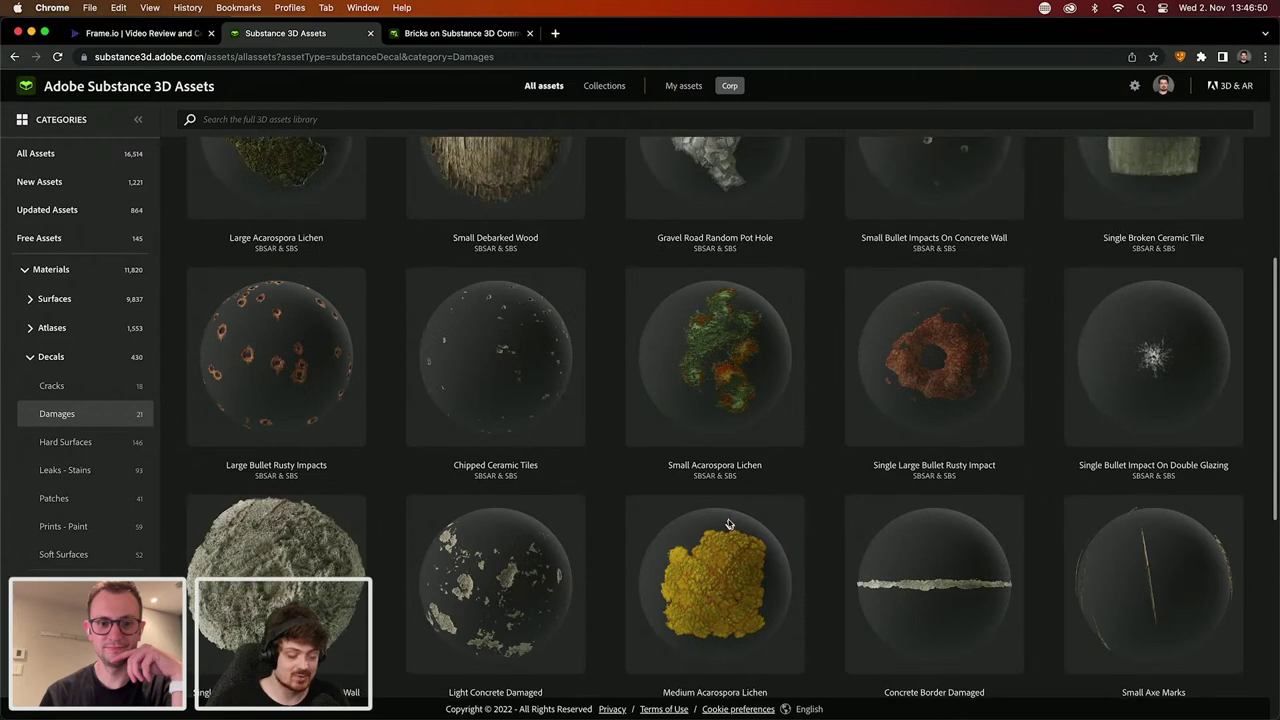
pyautogui.scroll(4, 303, 378)
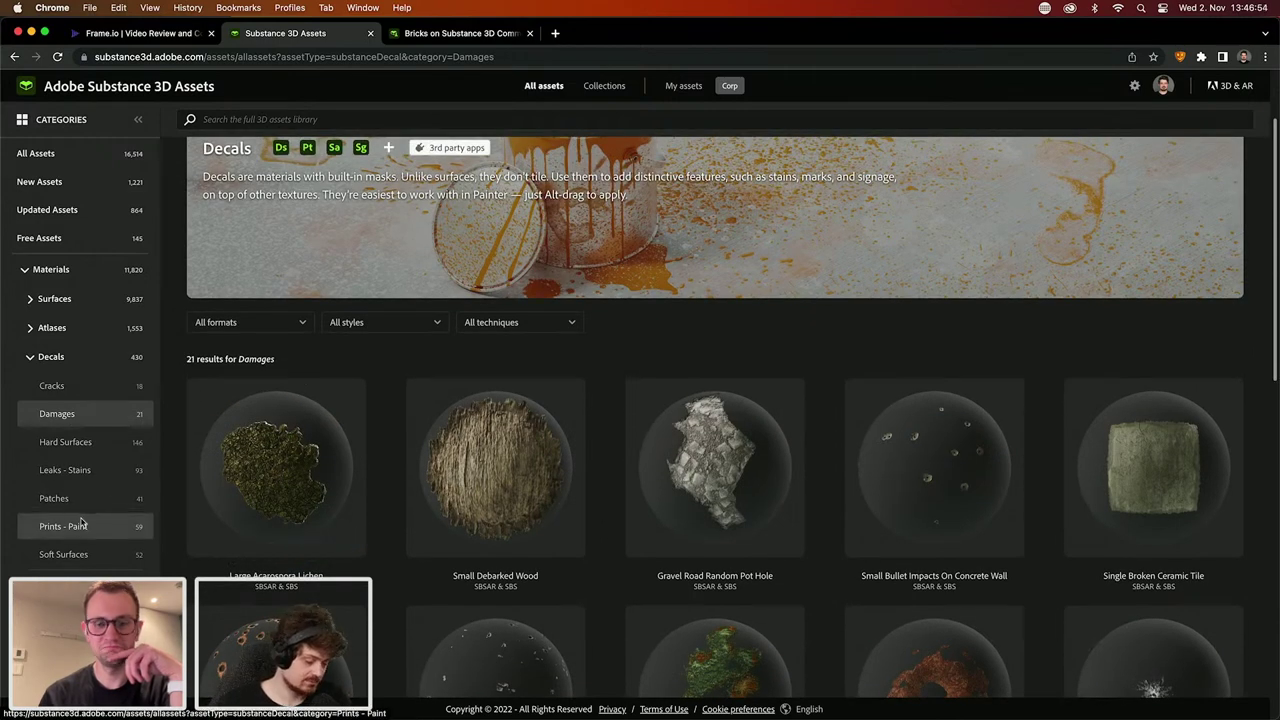
pyautogui.scroll(-1, 82, 523)
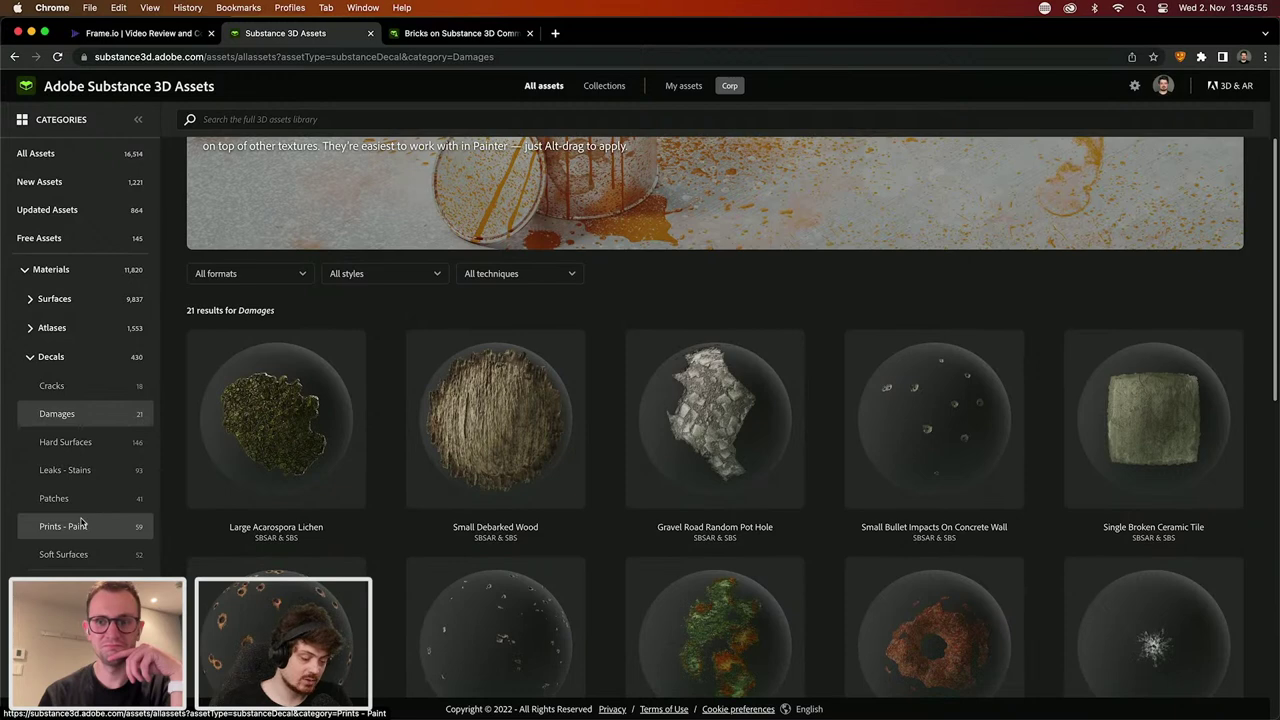
pyautogui.scroll(-2, 60, 367)
# Step: Open the Stone category under Surfaces in the asset library and browse its materials
pyautogui.click(31, 360)
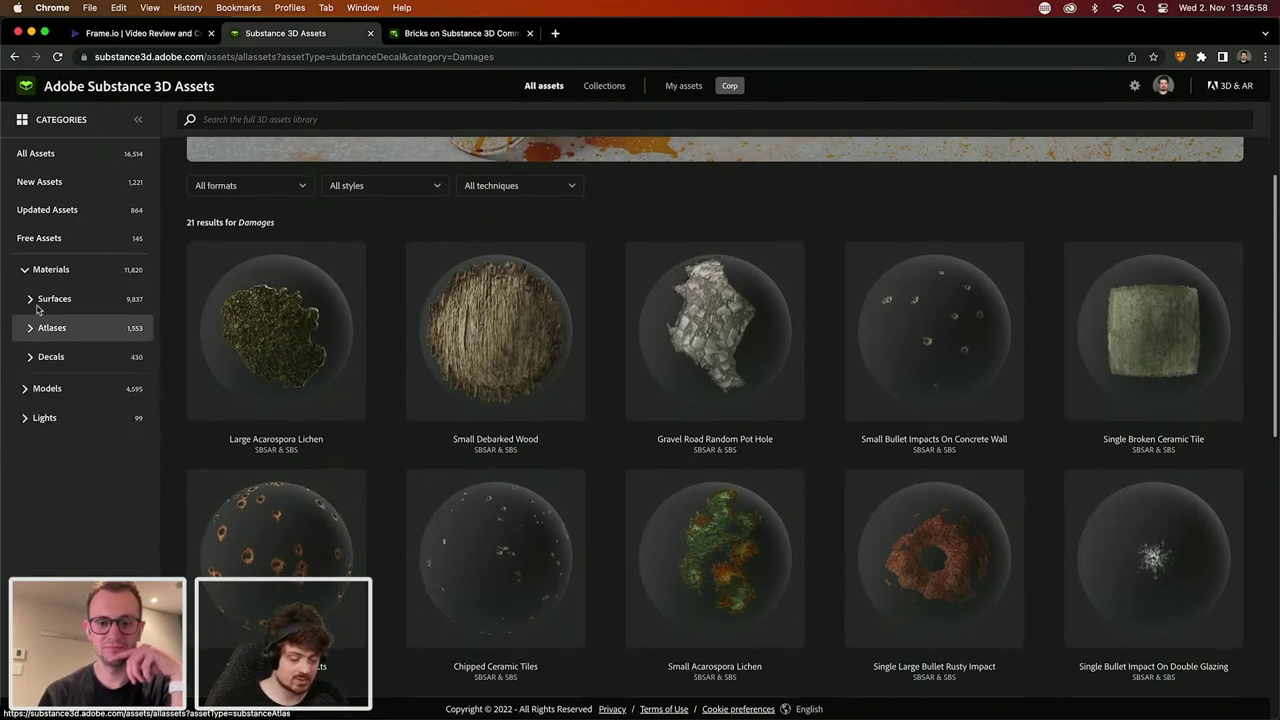
pyautogui.click(45, 299)
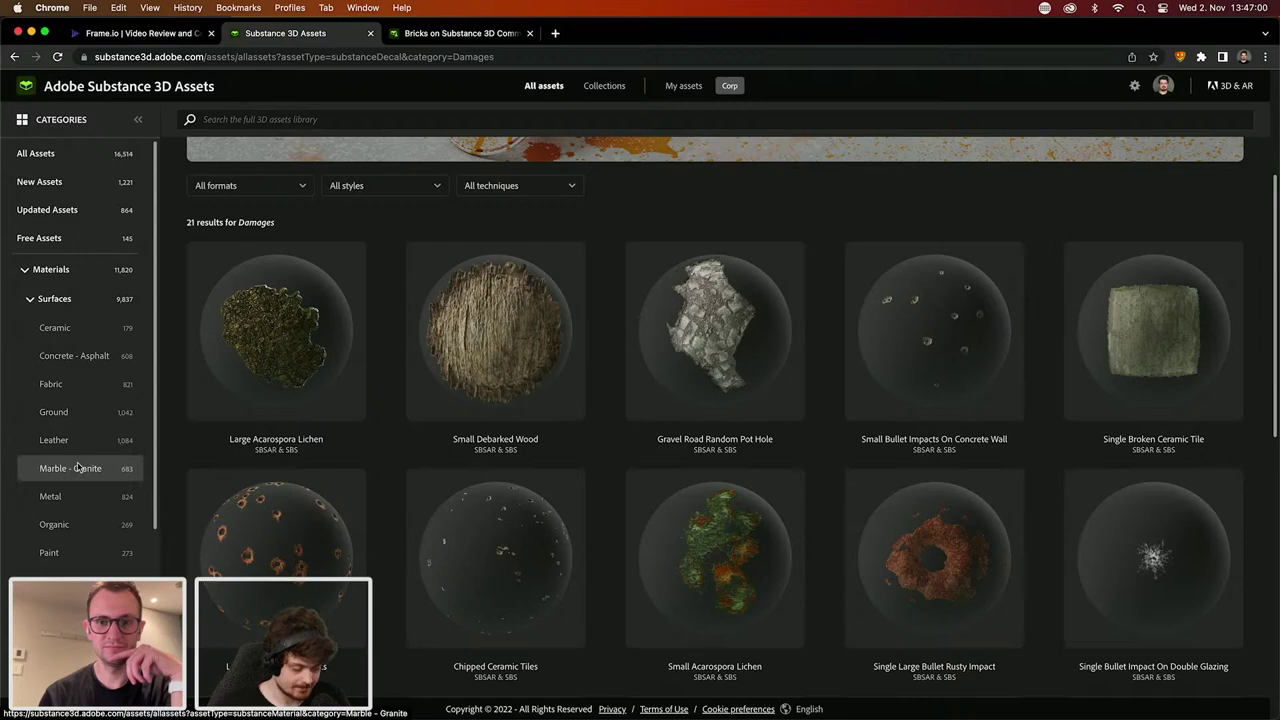
pyautogui.scroll(-3, 75, 460)
pyautogui.click(73, 513)
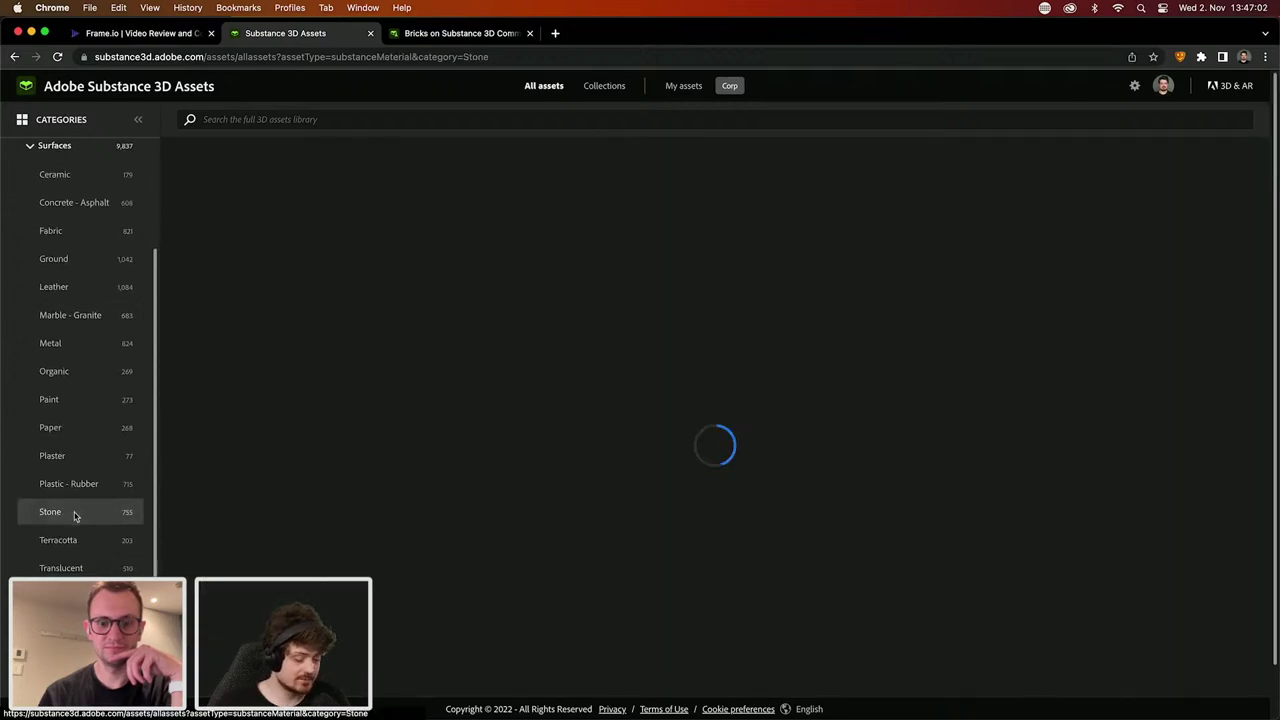
pyautogui.scroll(-5, 381, 541)
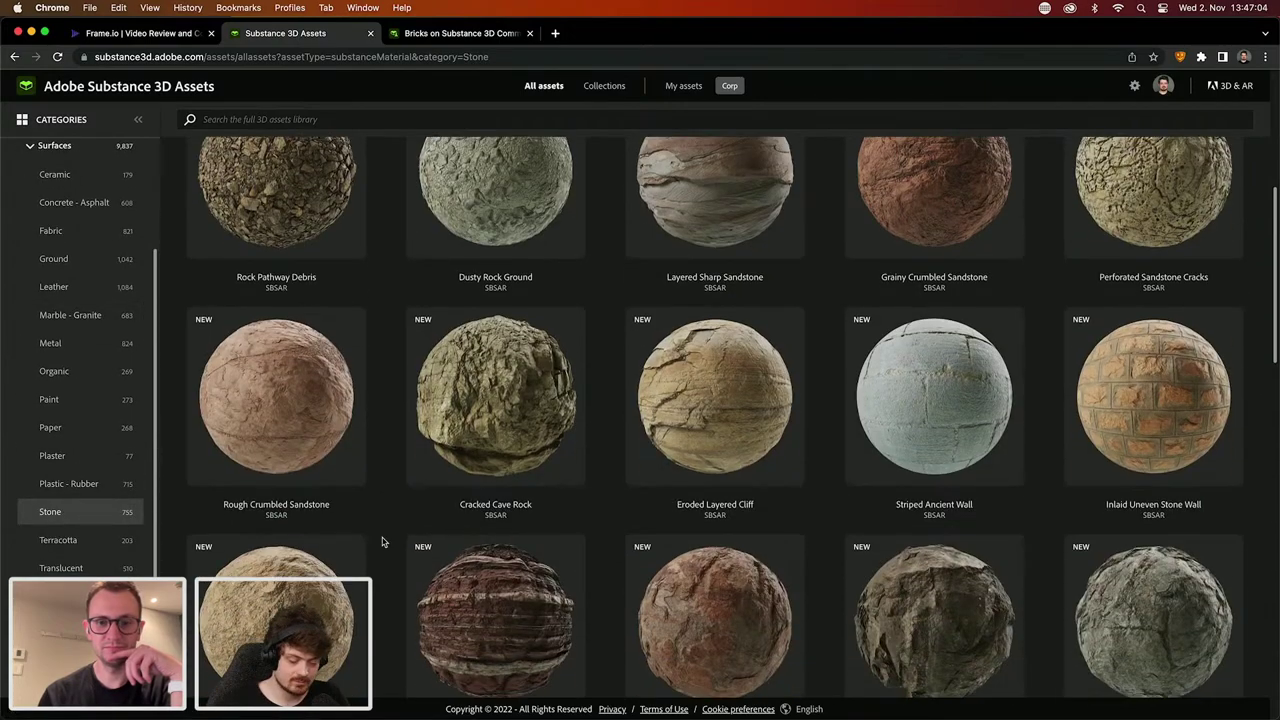
pyautogui.scroll(-4, 381, 541)
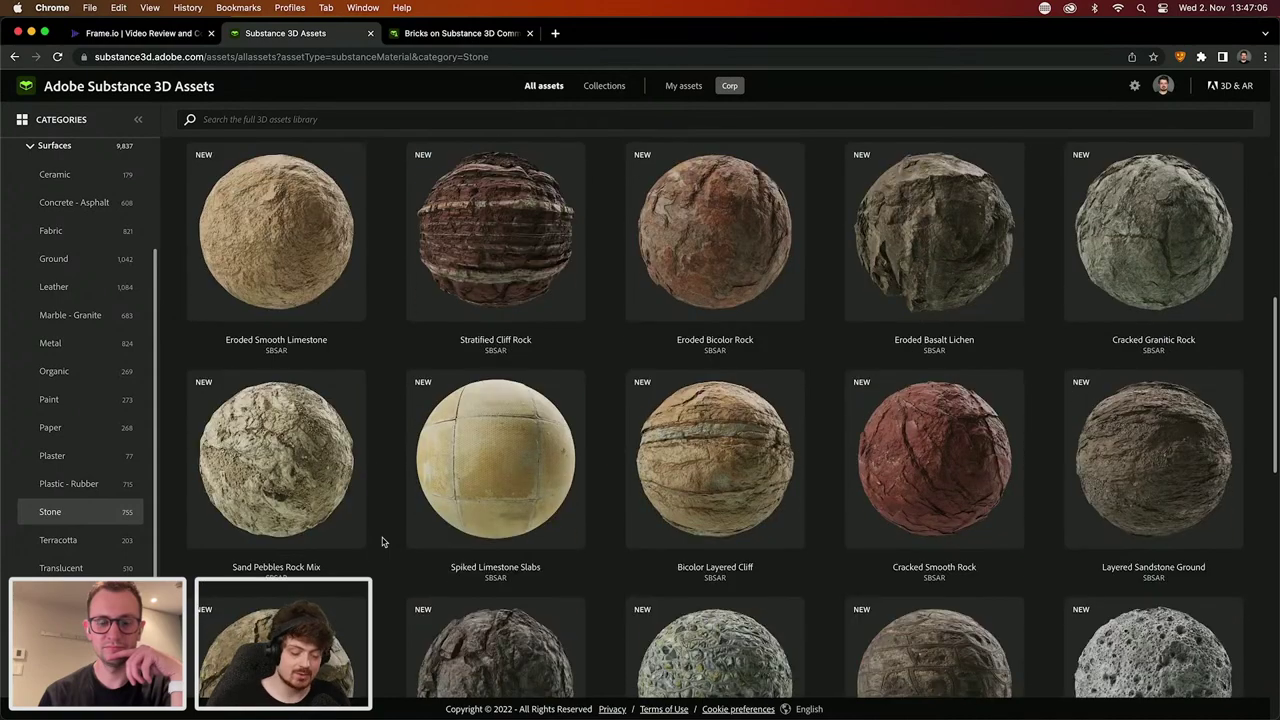
# Step: Look through more Stone materials in the asset library and view the Bricks community asset page
pyautogui.scroll(-3, 381, 541)
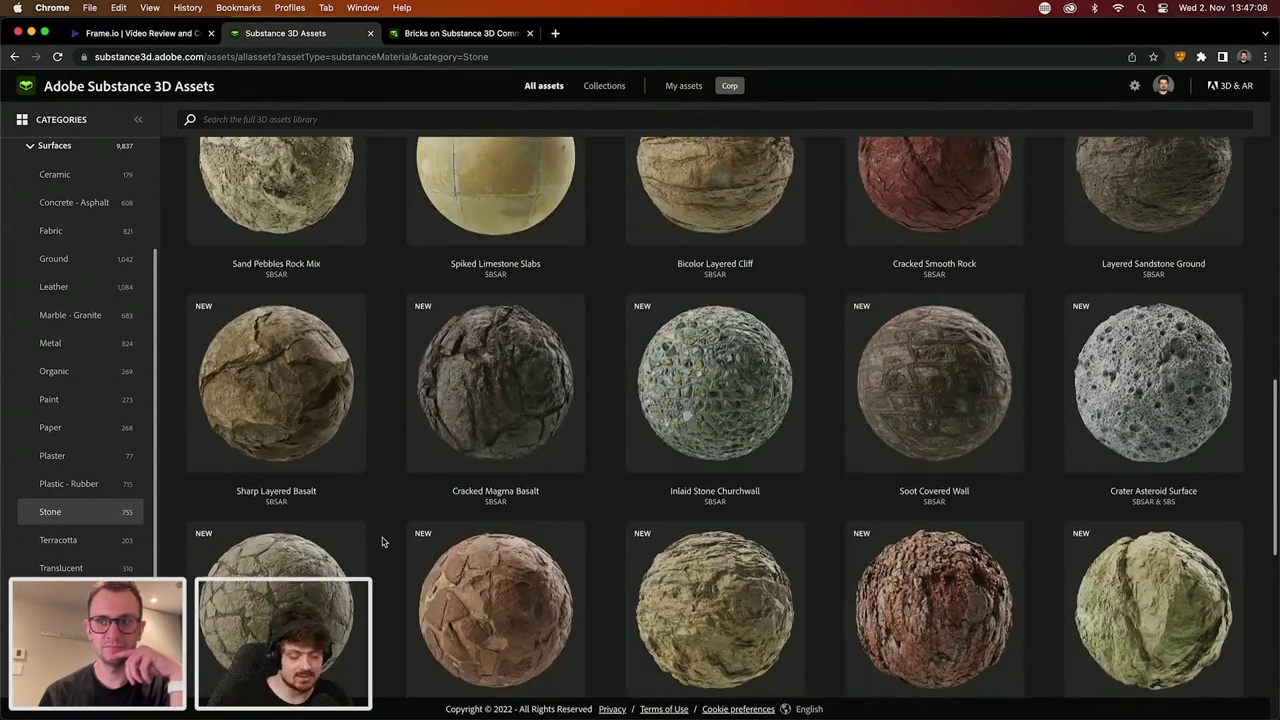
pyautogui.scroll(-2, 381, 541)
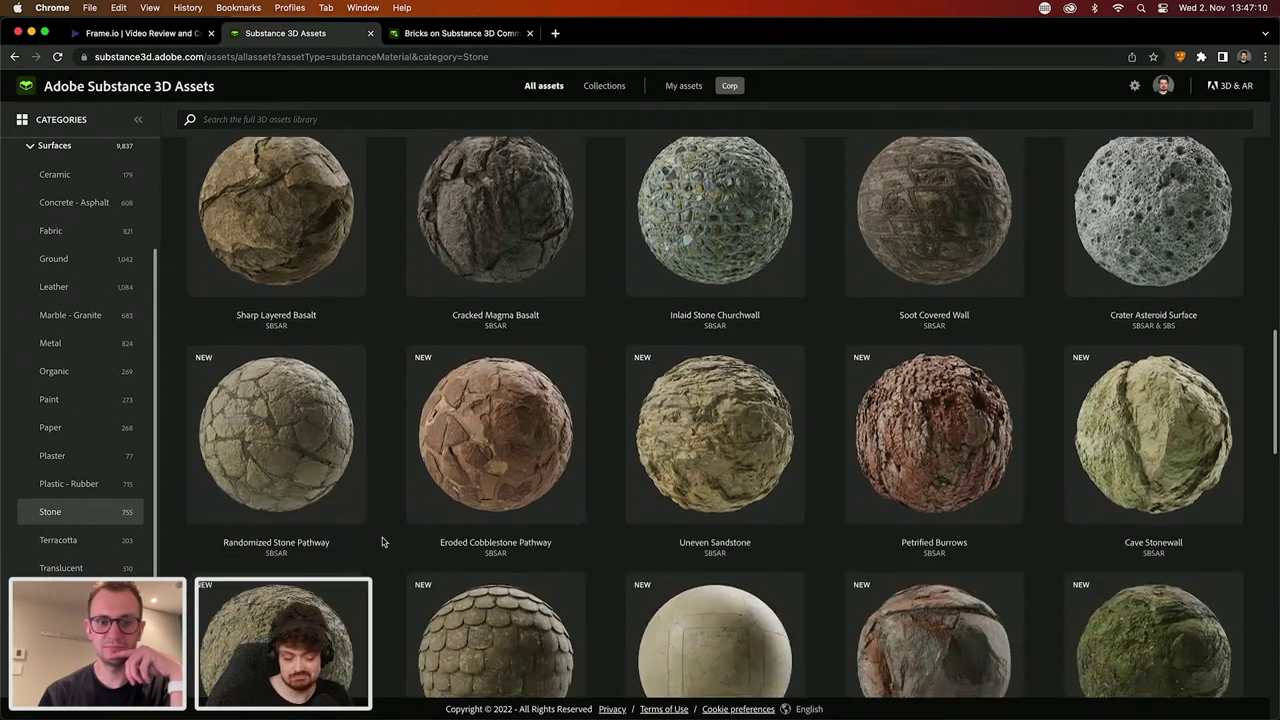
pyautogui.scroll(-6, 381, 541)
pyautogui.scroll(15, 381, 541)
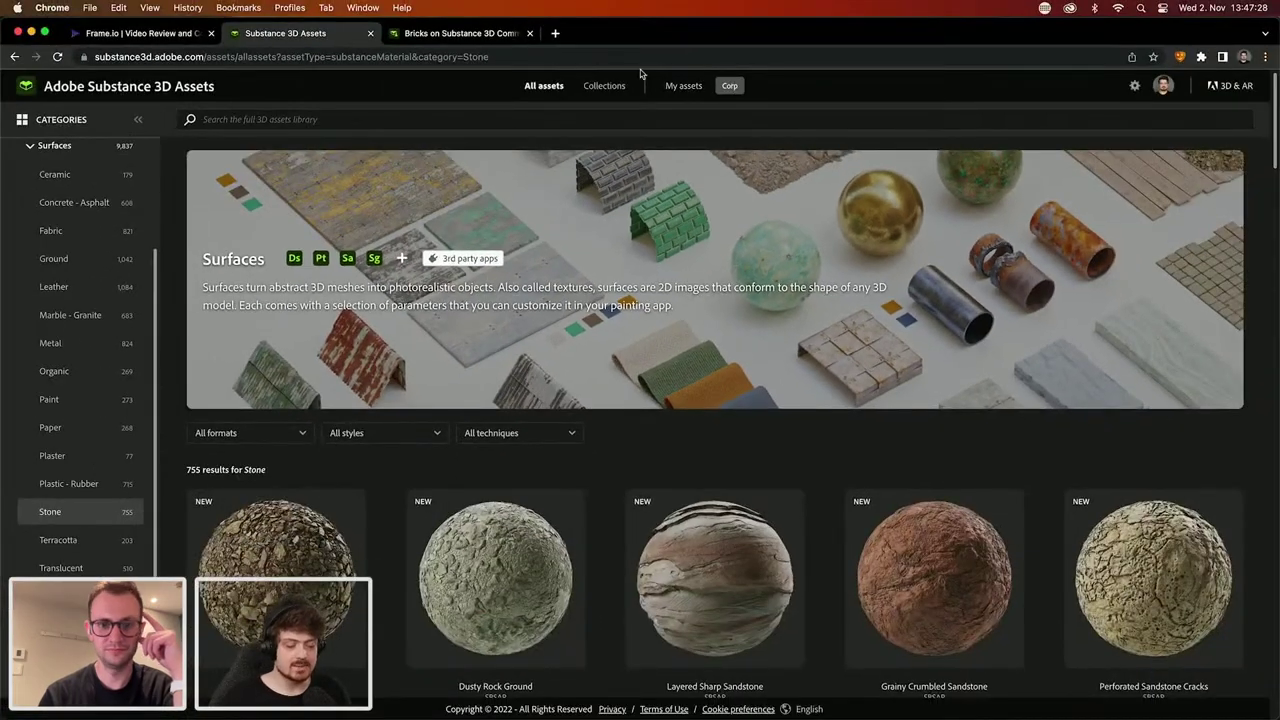
pyautogui.click(505, 34)
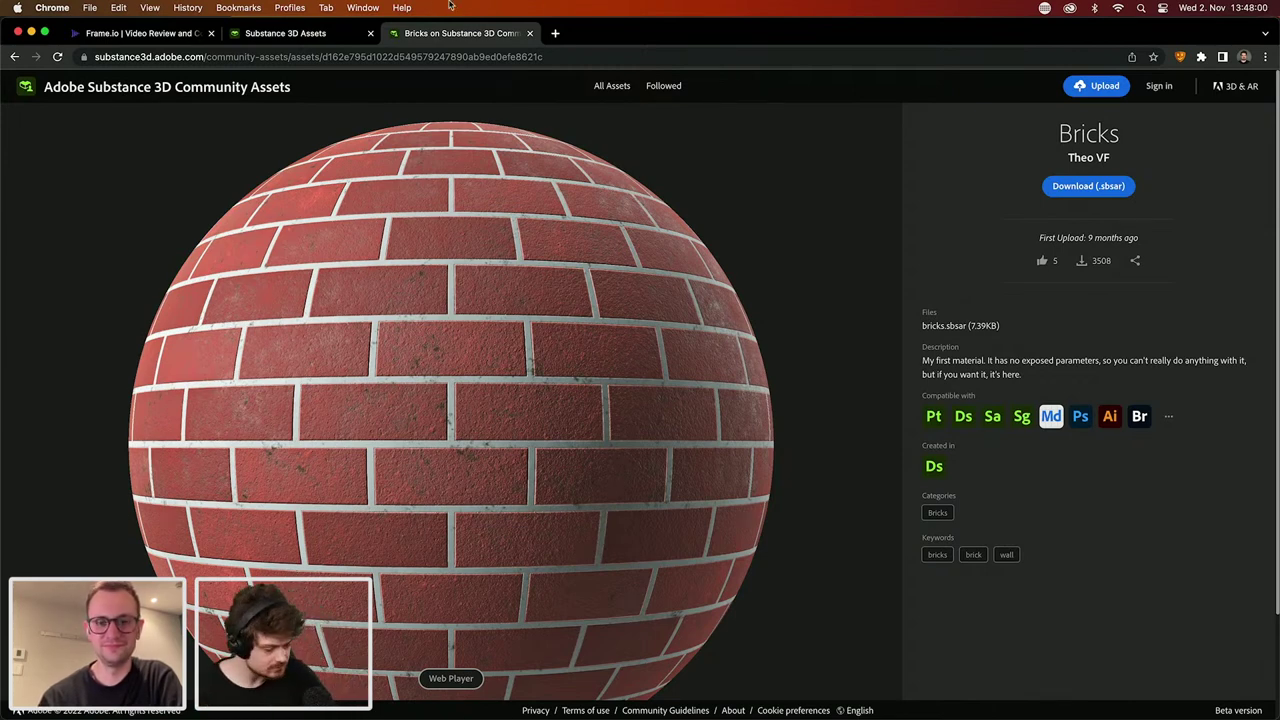
# Step: Close the Substance 3D Assets and Bricks community asset pages in the browser
pyautogui.click(318, 37)
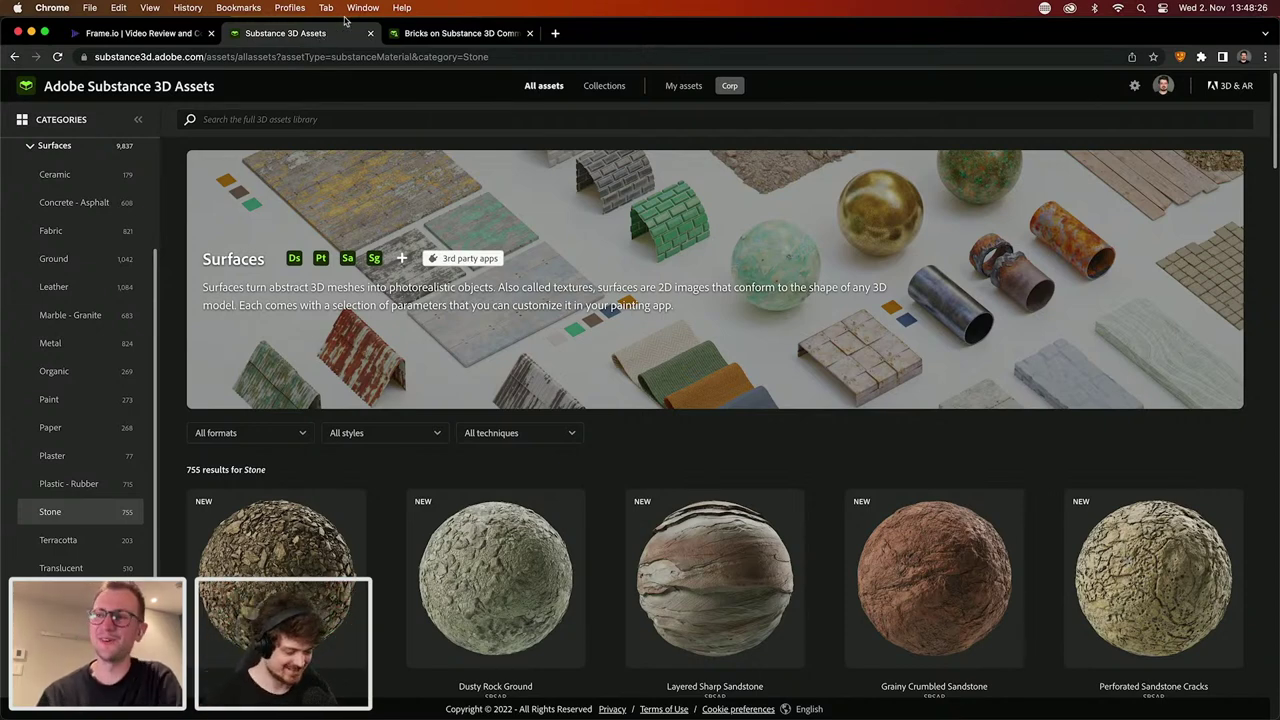
pyautogui.click(371, 33)
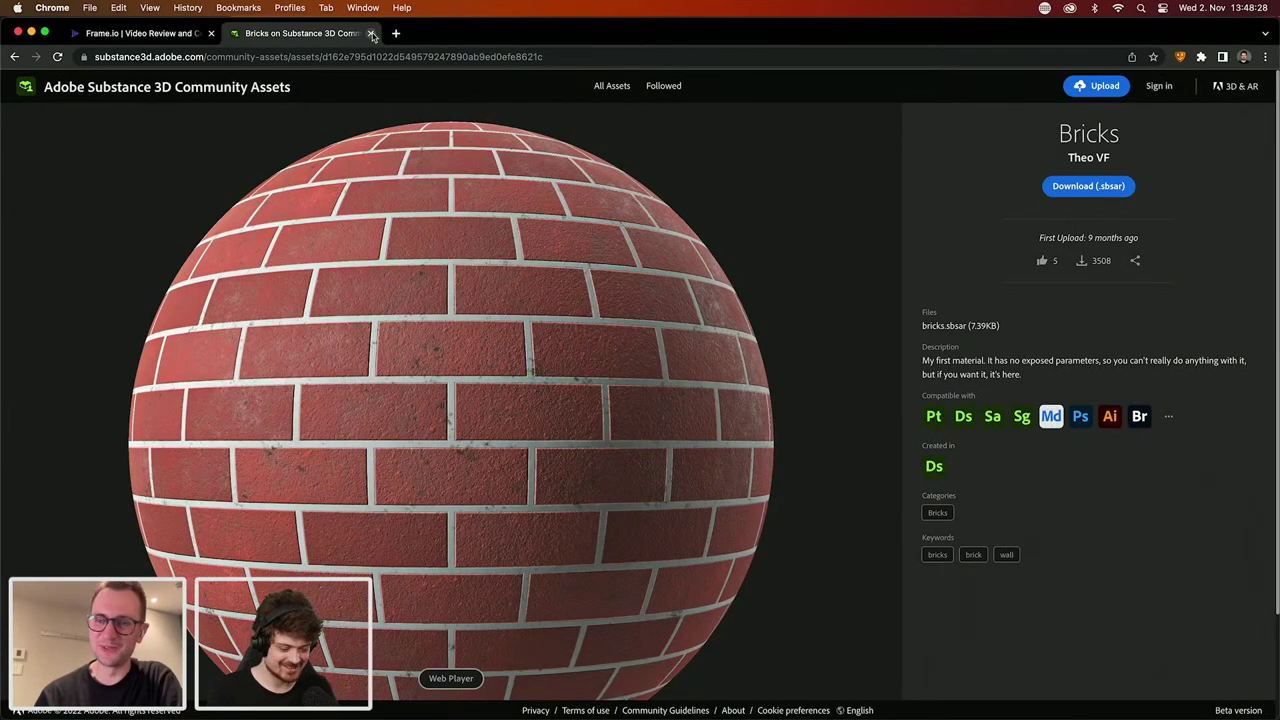
pyautogui.click(371, 33)
# Step: Switch to Photoshop (Beta) and quit it without saving the open document
pyautogui.moveTo(750, 700)
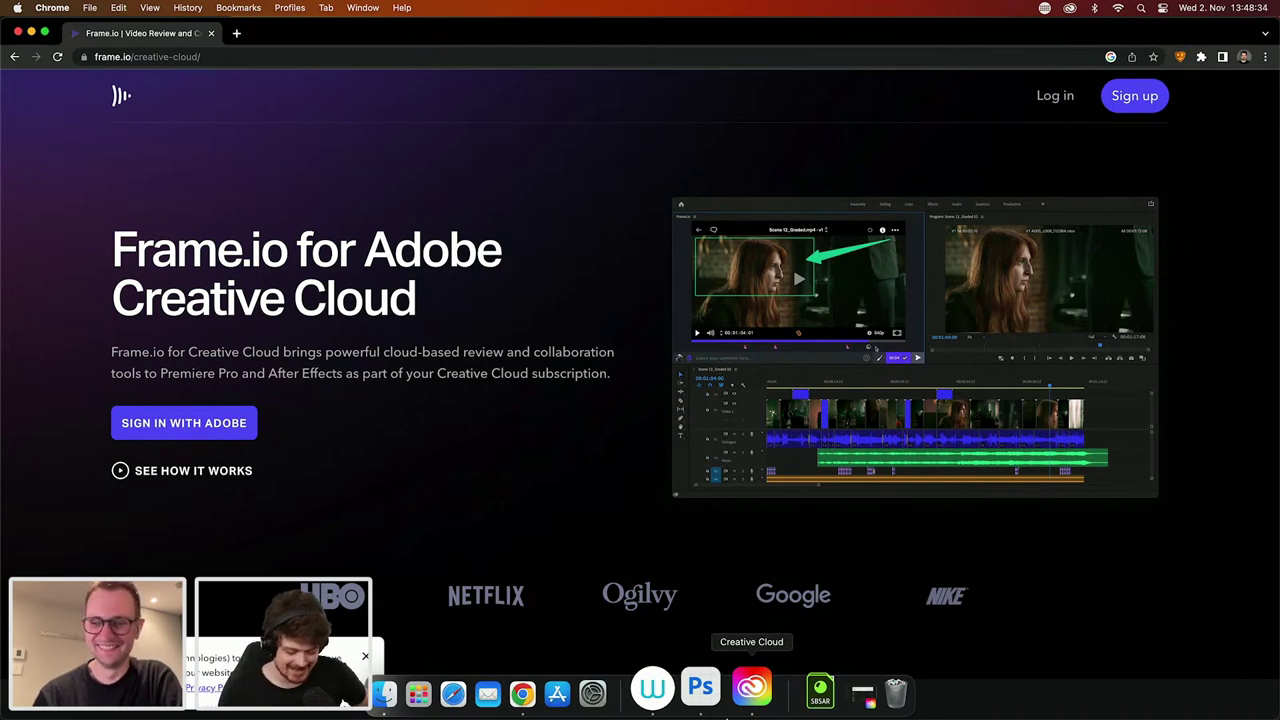
pyautogui.press('super+Tab')
pyautogui.press('super+q')
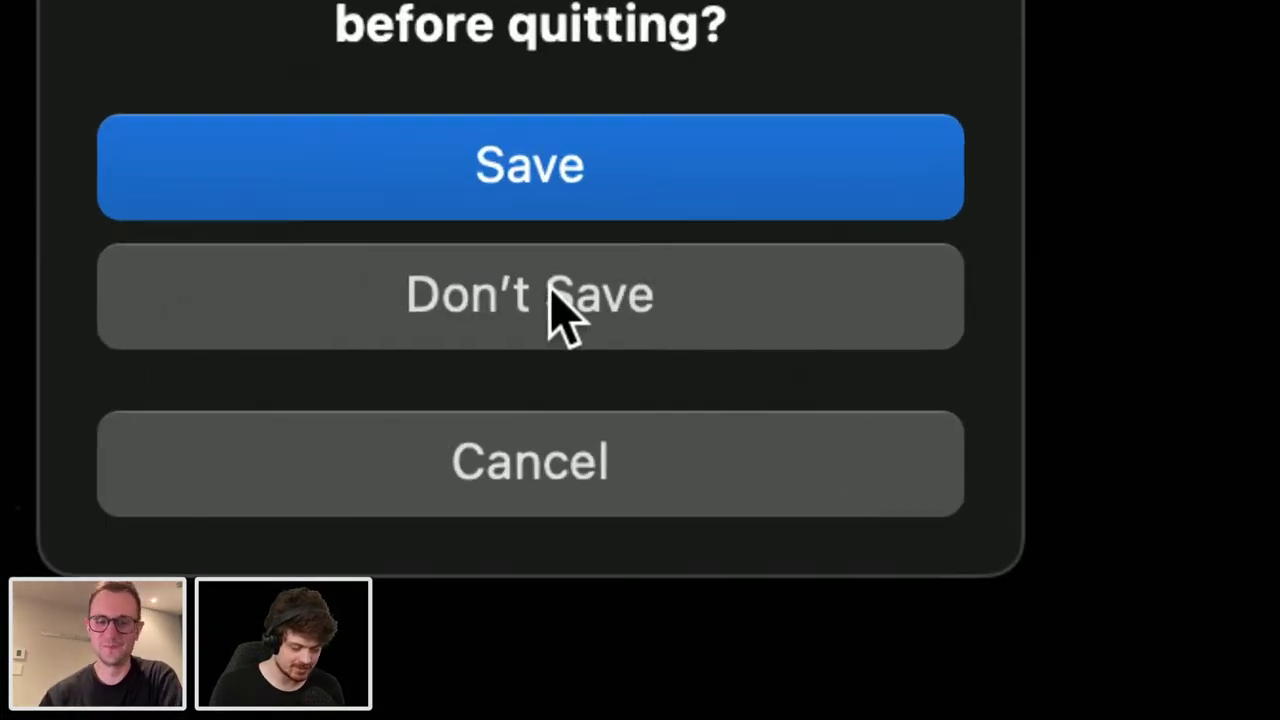
pyautogui.click(644, 296)
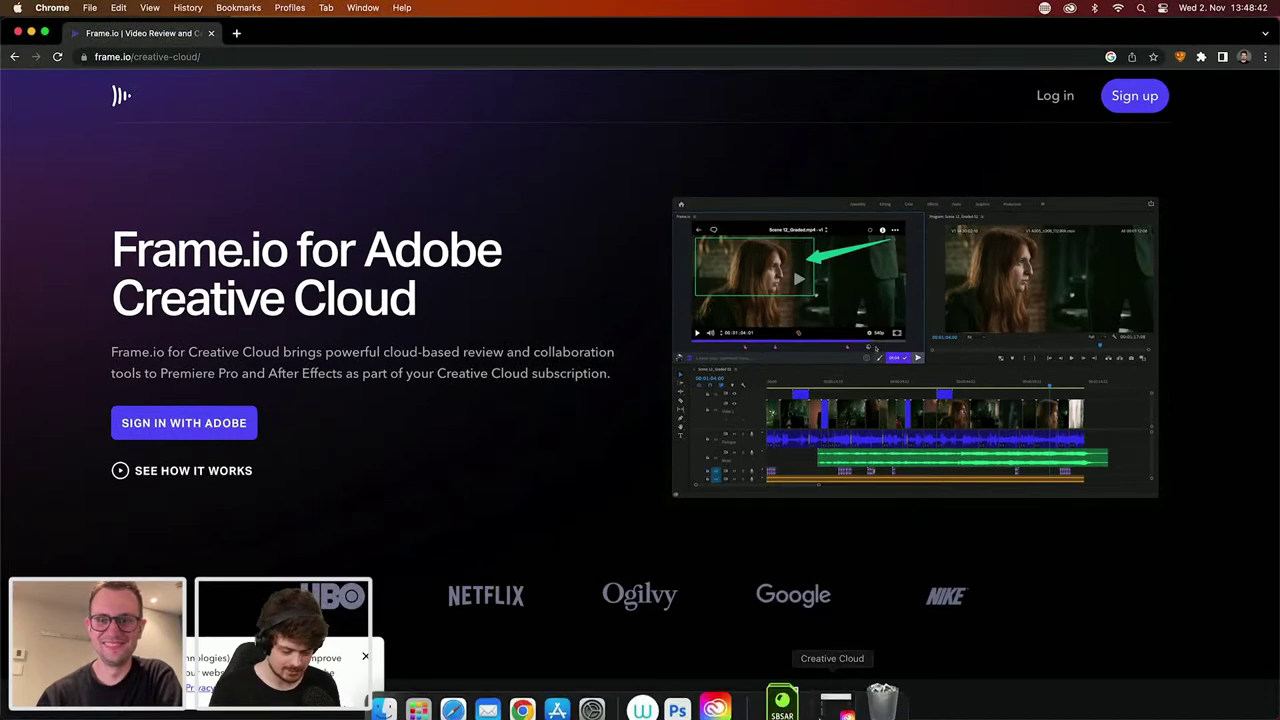
# Step: Search the computer for "after" and launch Adobe After Effects 2023
pyautogui.press('super+space')
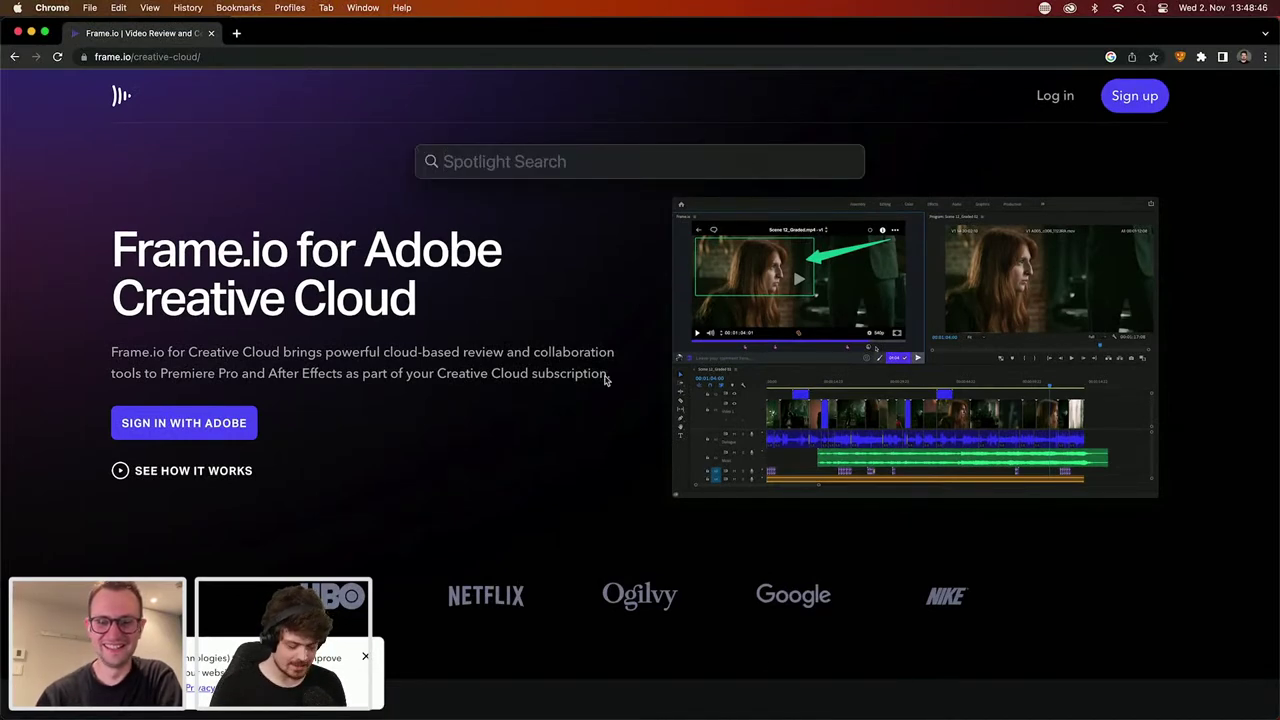
pyautogui.write('after')
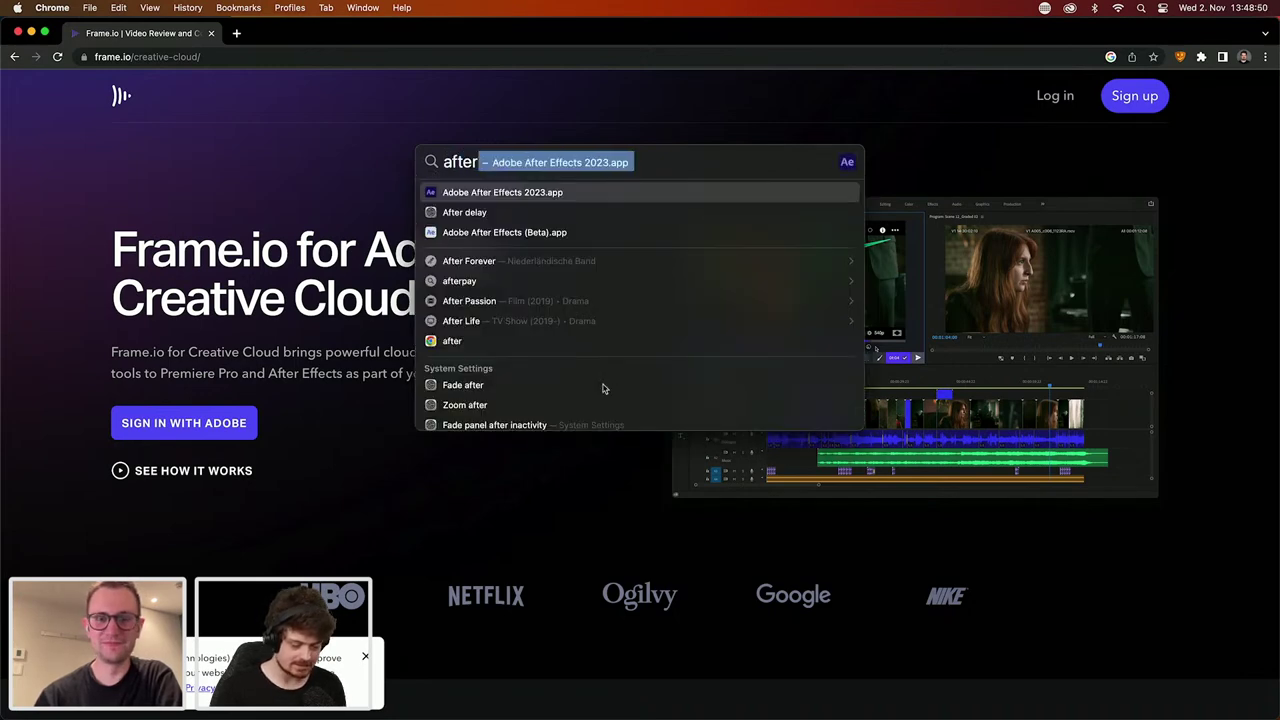
pyautogui.press('Return')
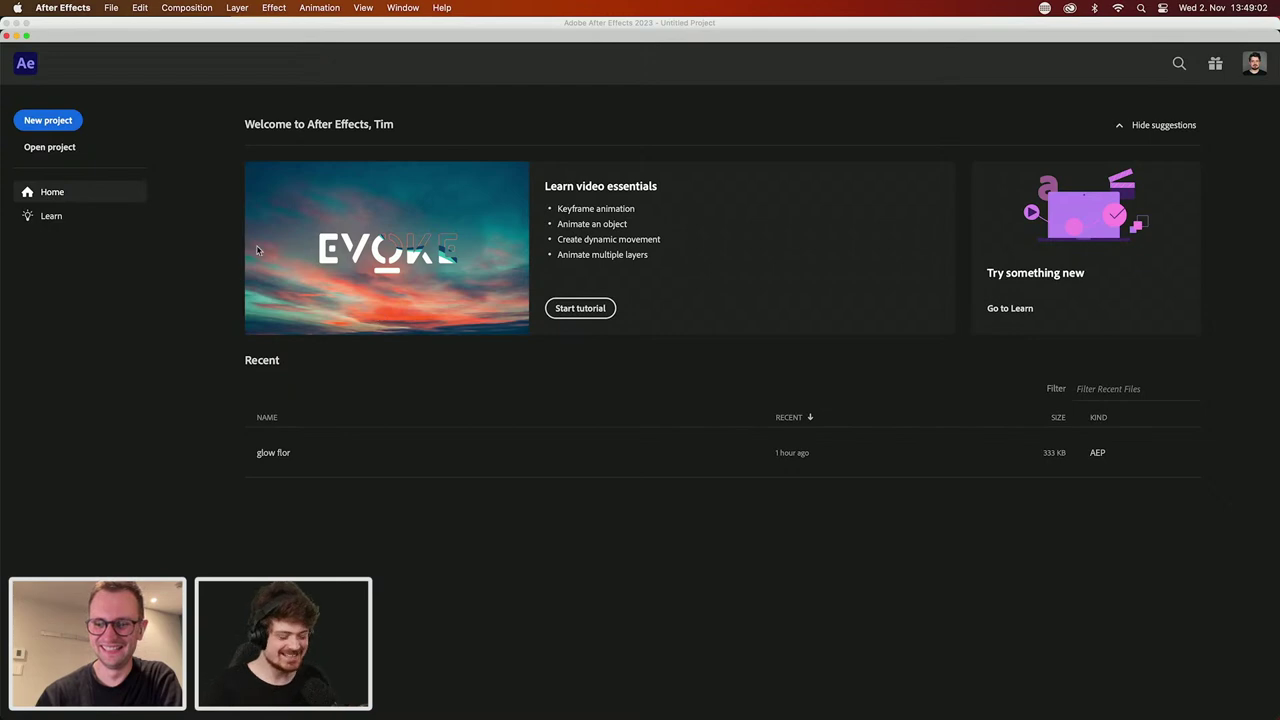
# Step: Start a new After Effects project and remove the Frame.io panel from the workspace
pyautogui.click(50, 121)
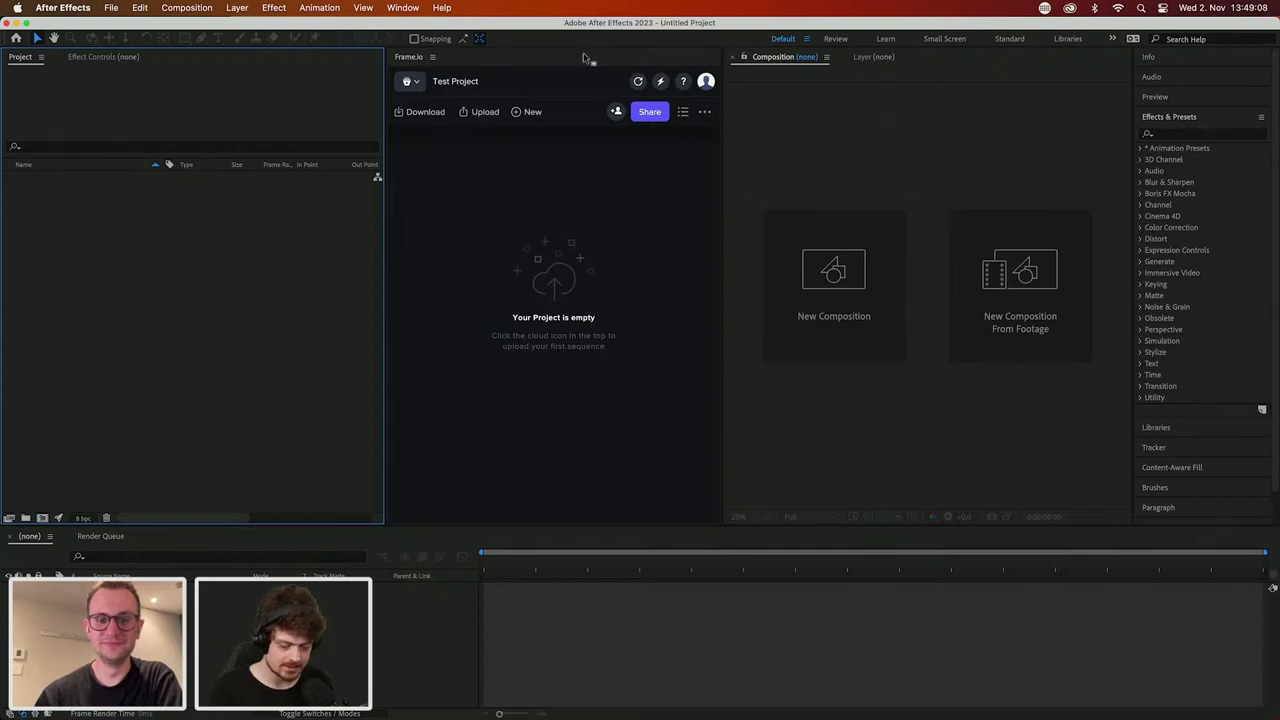
pyautogui.click(433, 58)
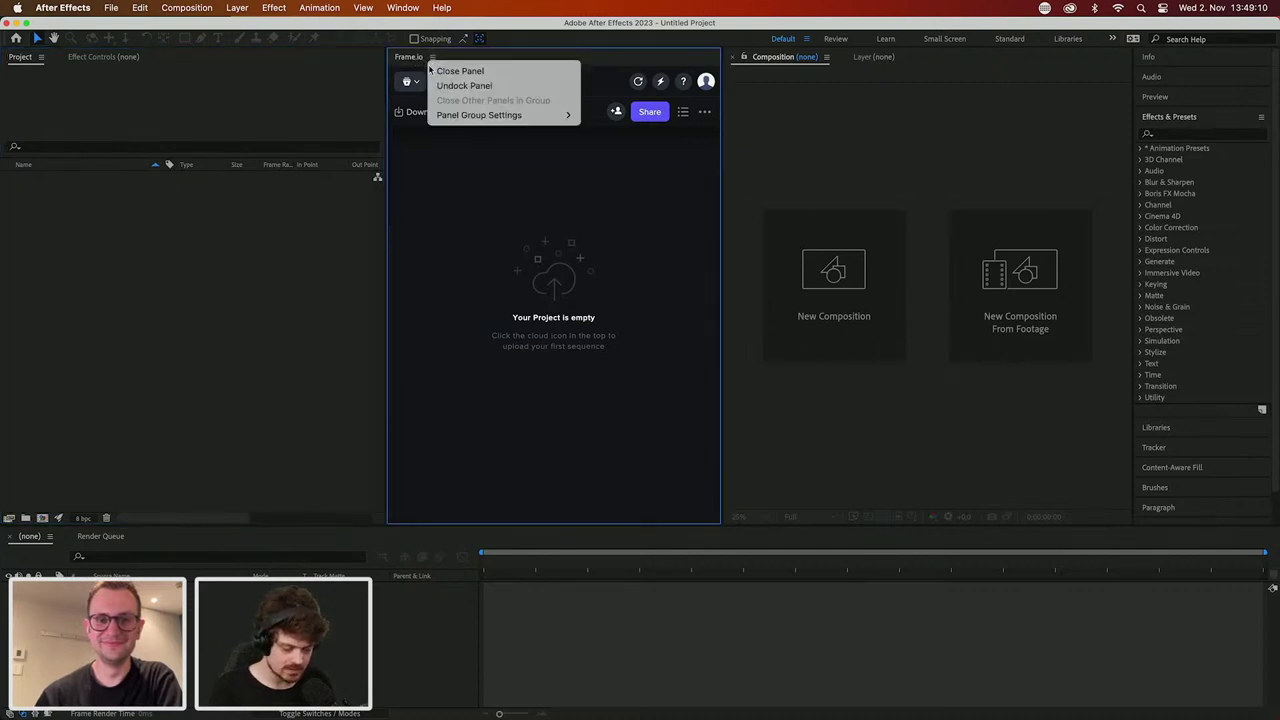
pyautogui.click(459, 72)
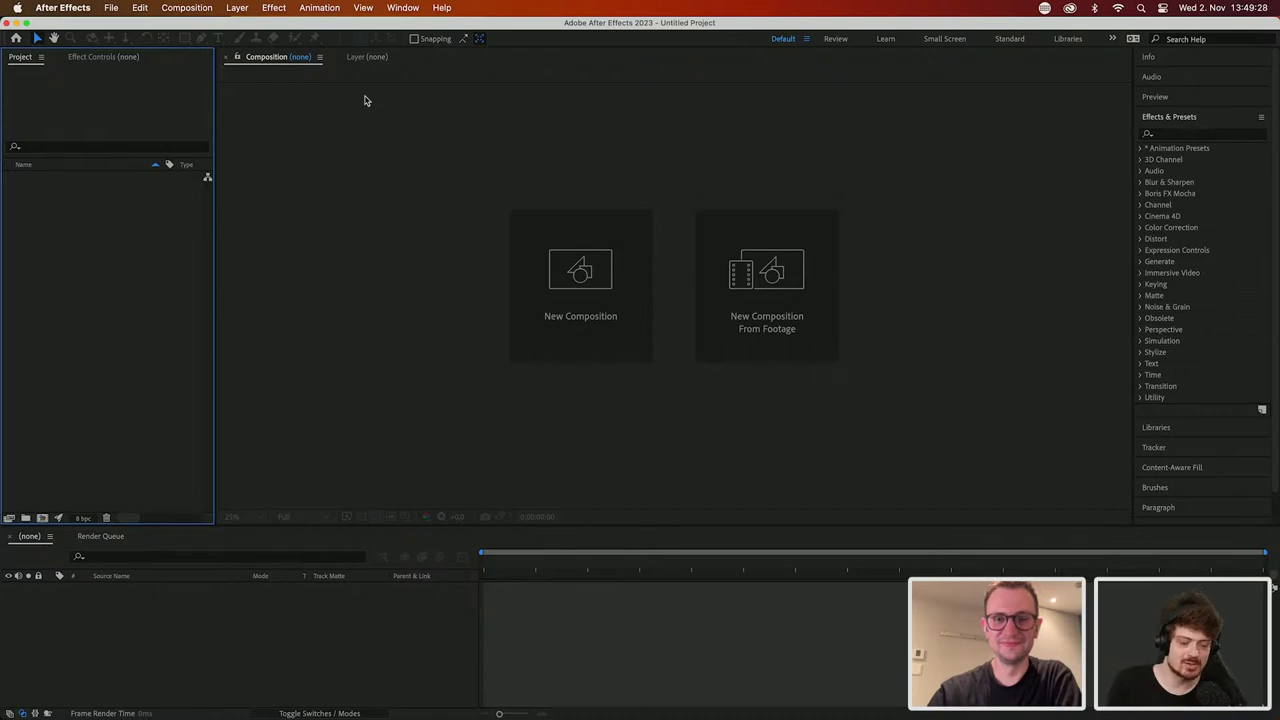
# Step: Create a composition named Glowing Poster using the Social Media Portrait HD preset, 1080x1920 at 30 fps
pyautogui.click(614, 280)
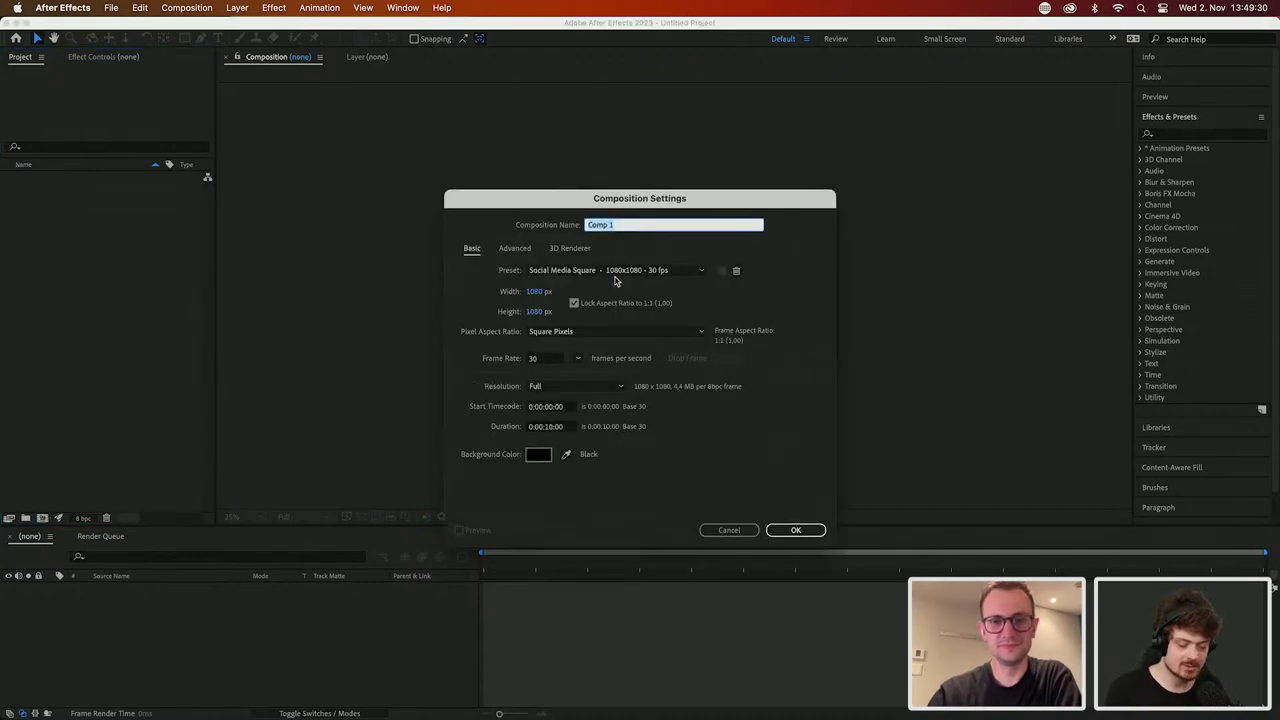
pyautogui.click(614, 275)
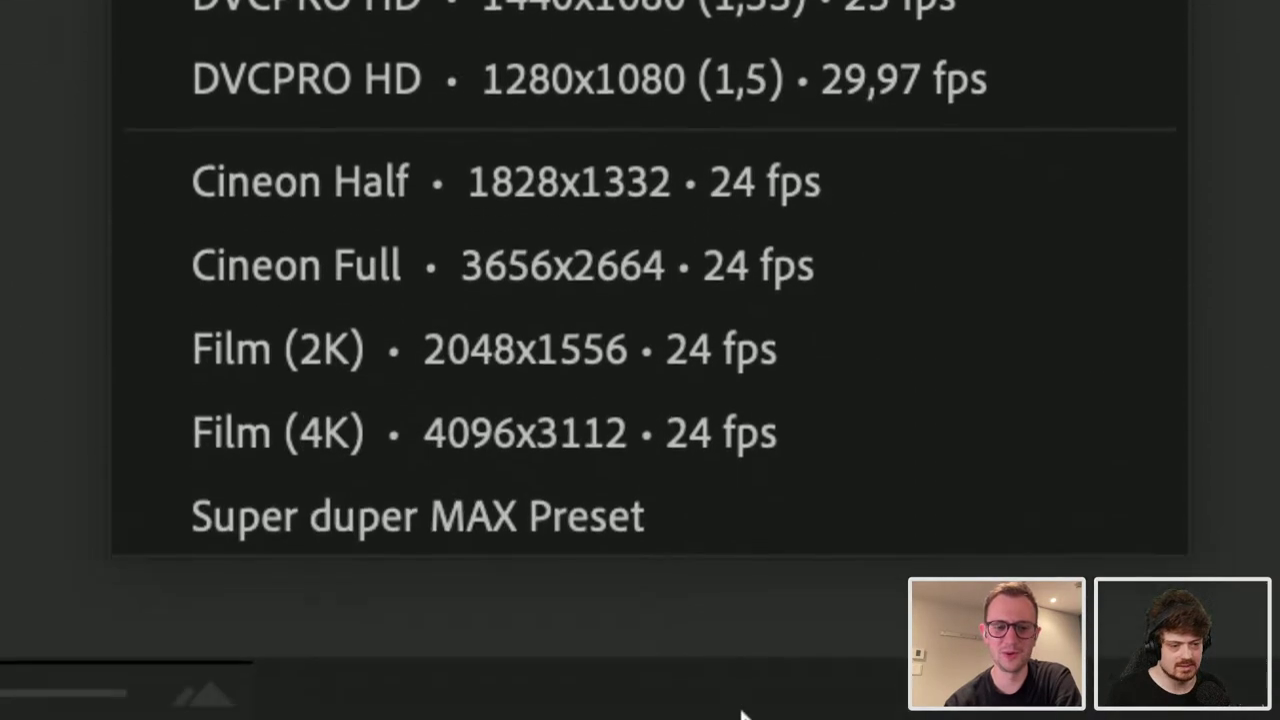
pyautogui.moveTo(760, 545)
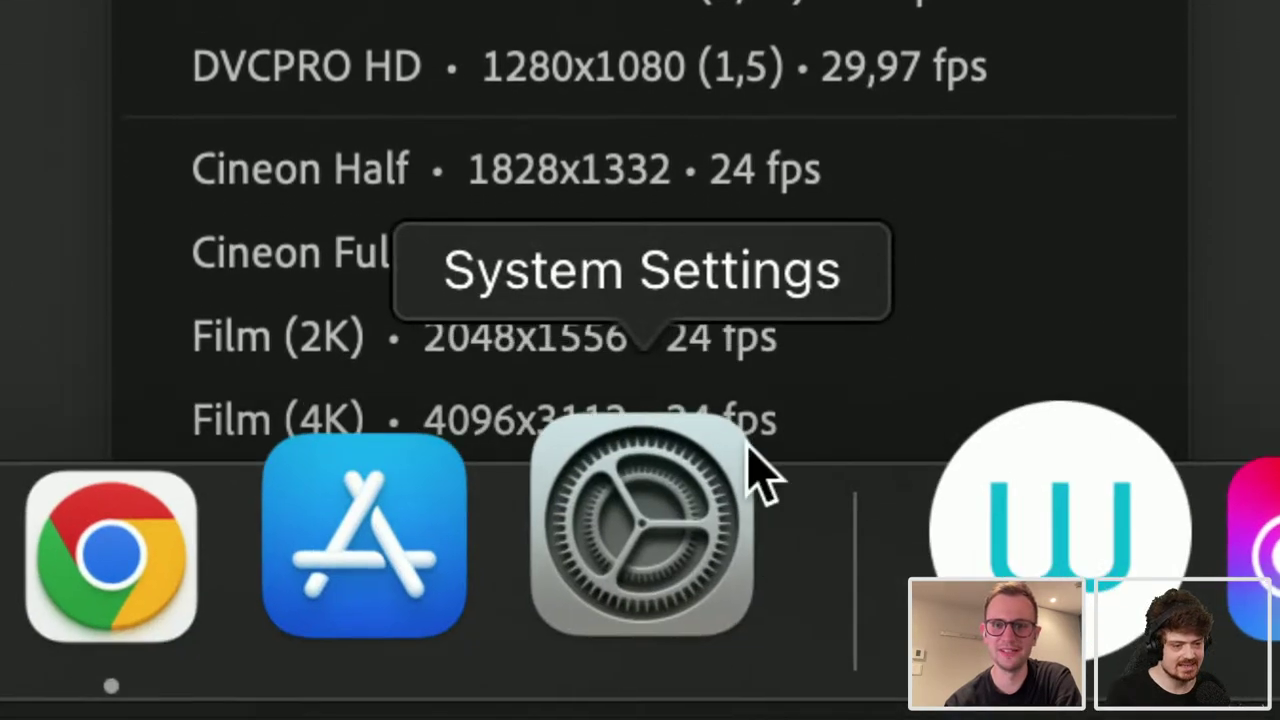
pyautogui.moveTo(714, 15)
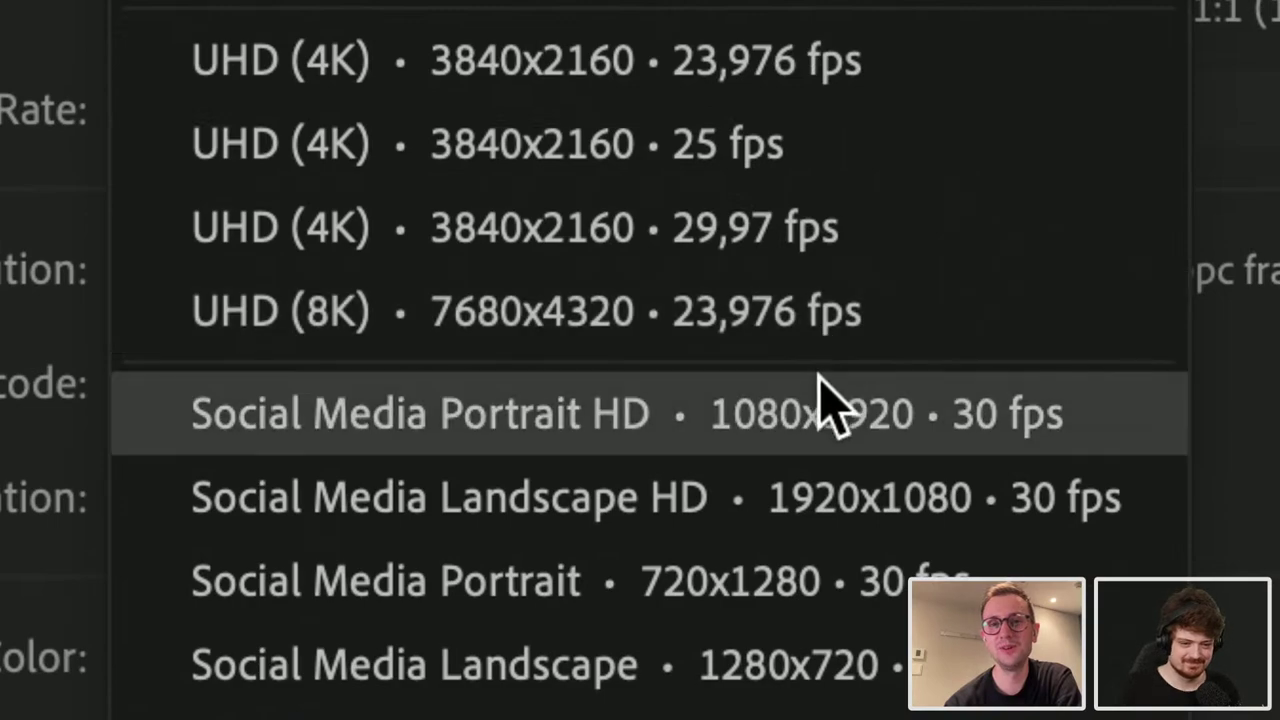
pyautogui.click(818, 400)
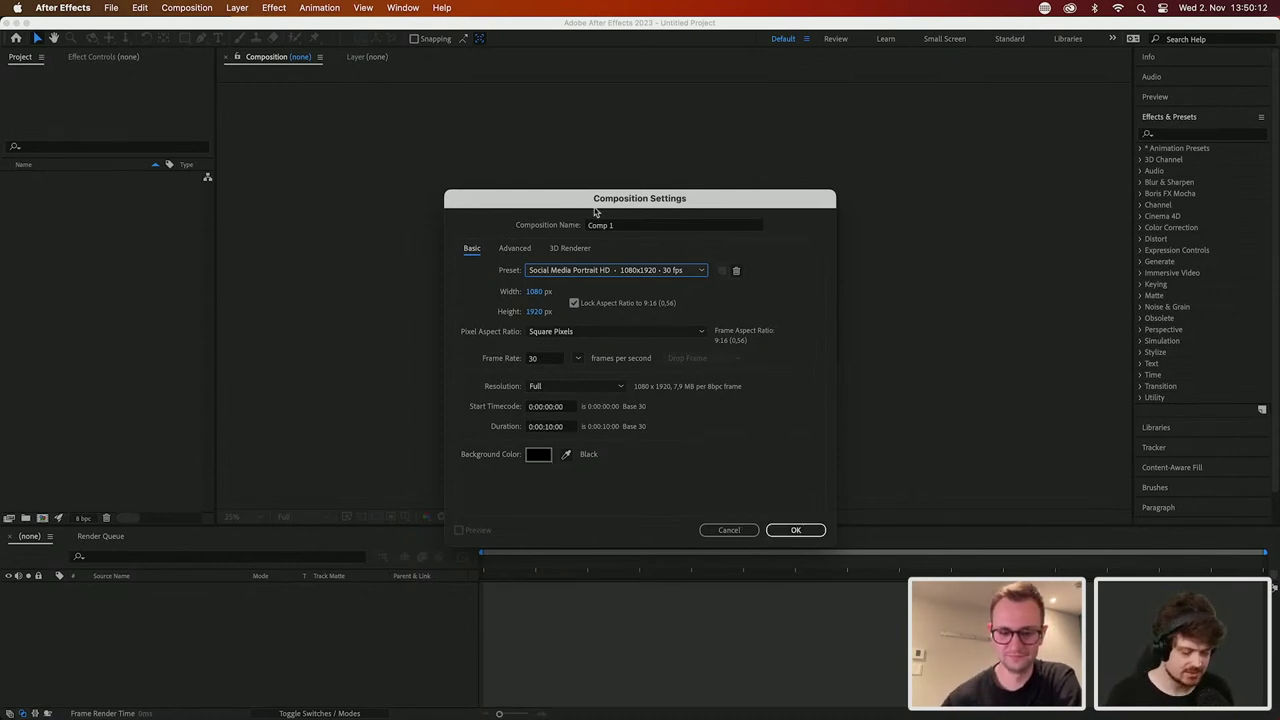
pyautogui.click(620, 225)
pyautogui.doubleClick(620, 225)
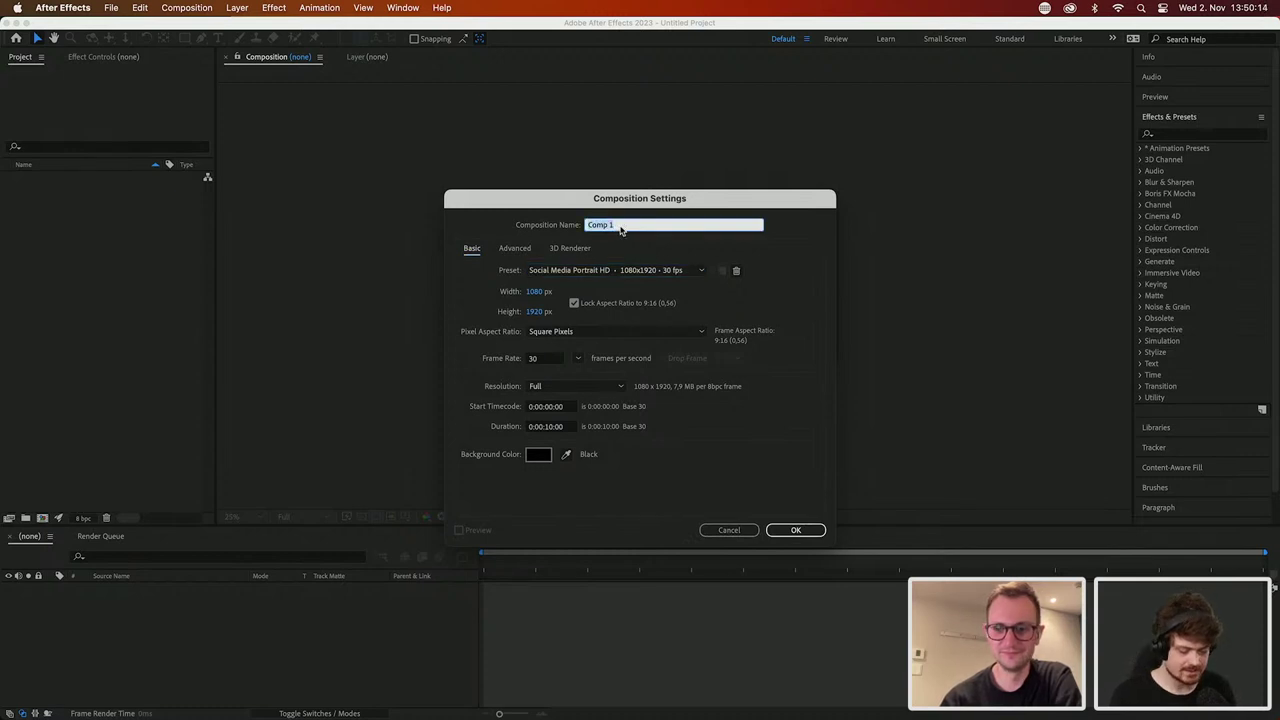
pyautogui.write('Glowing Poster')
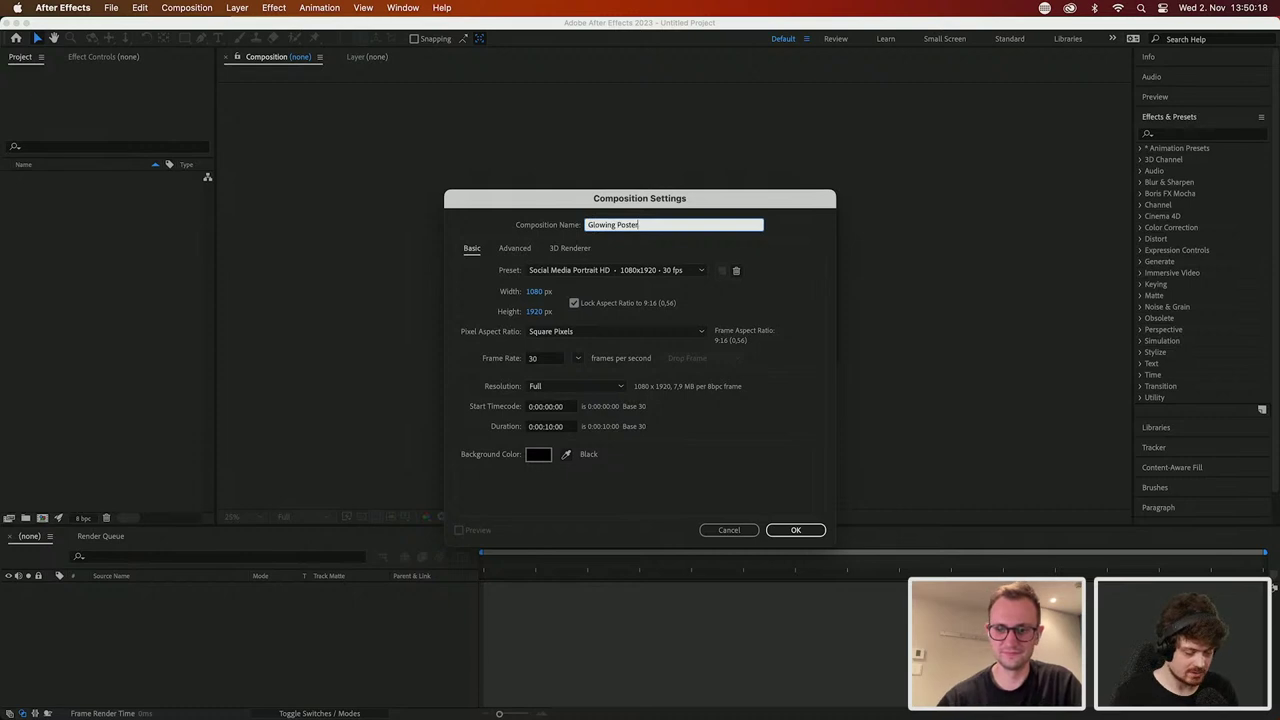
pyautogui.click(816, 532)
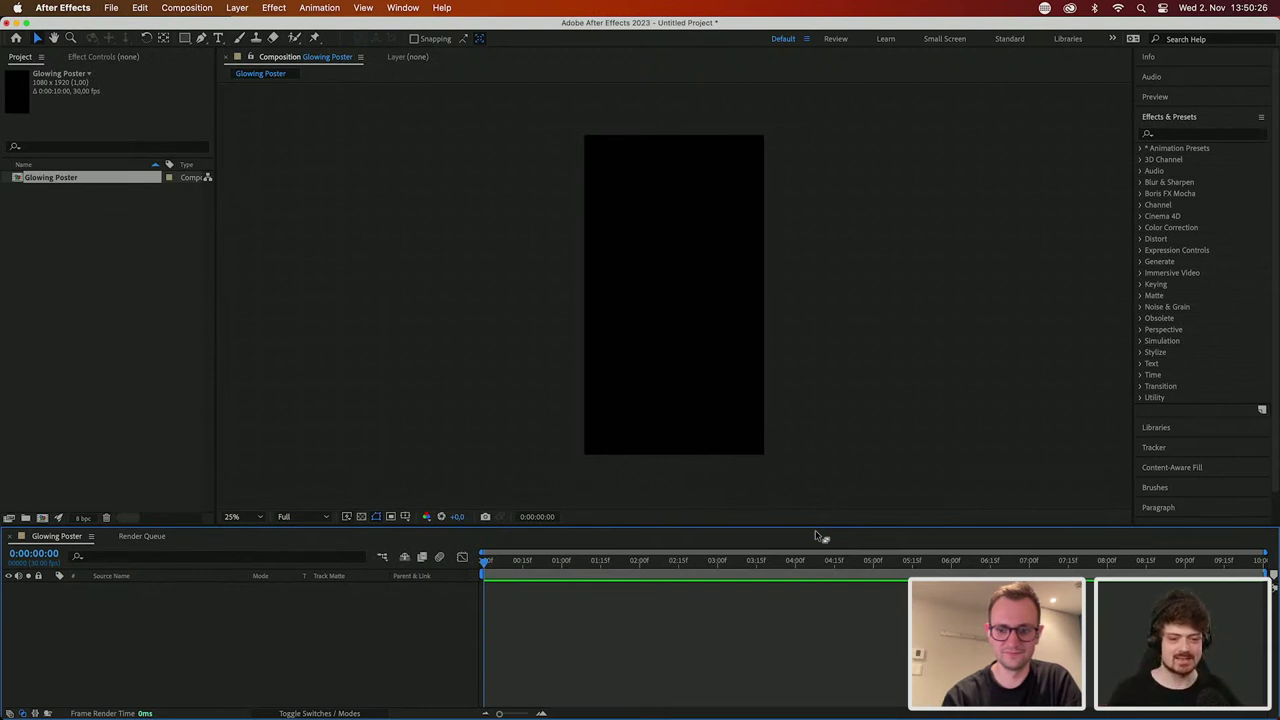
# Step: Switch to Finder and open the MAX CC folder on the Desktop
pyautogui.moveTo(430, 715)
pyautogui.click(418, 688)
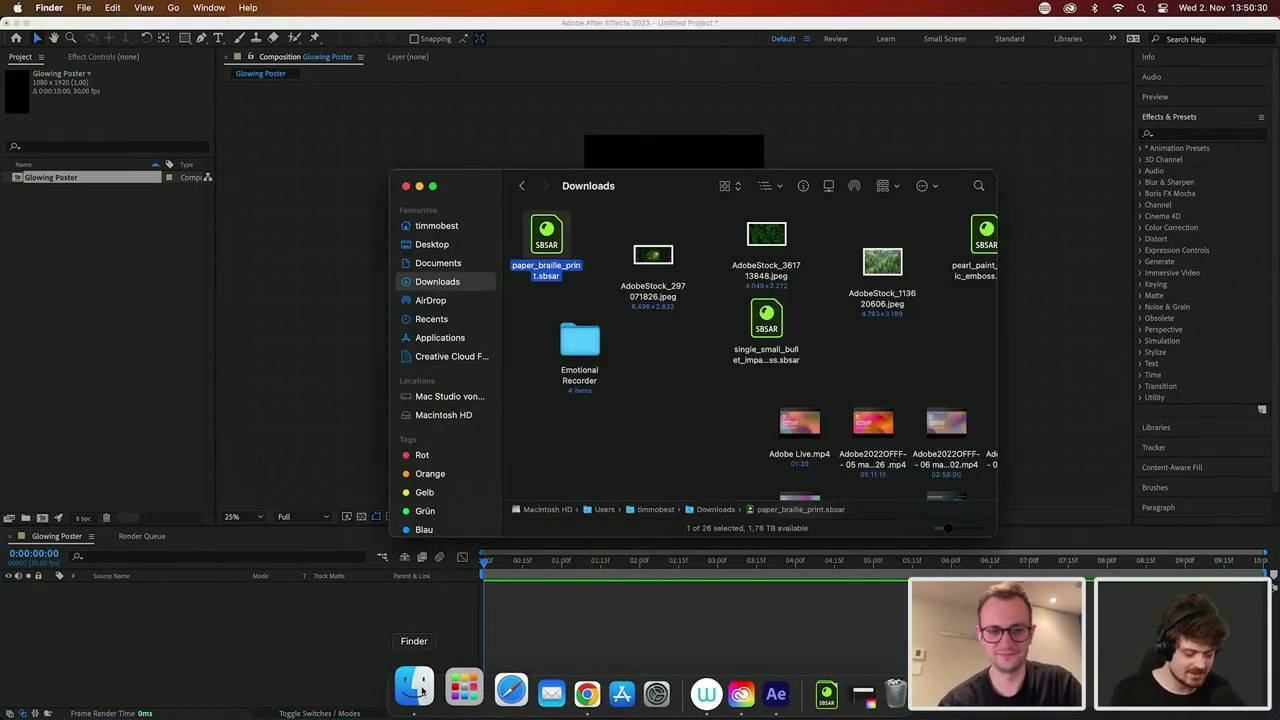
pyautogui.click(433, 245)
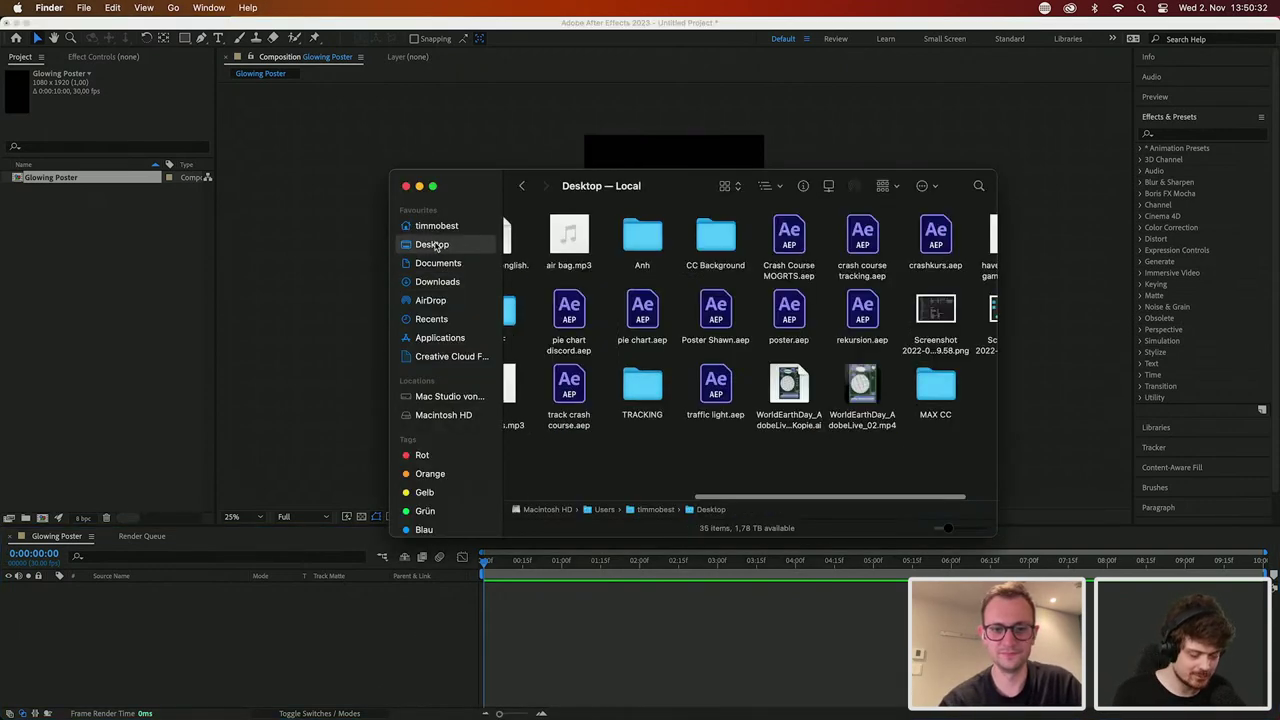
pyautogui.doubleClick(948, 400)
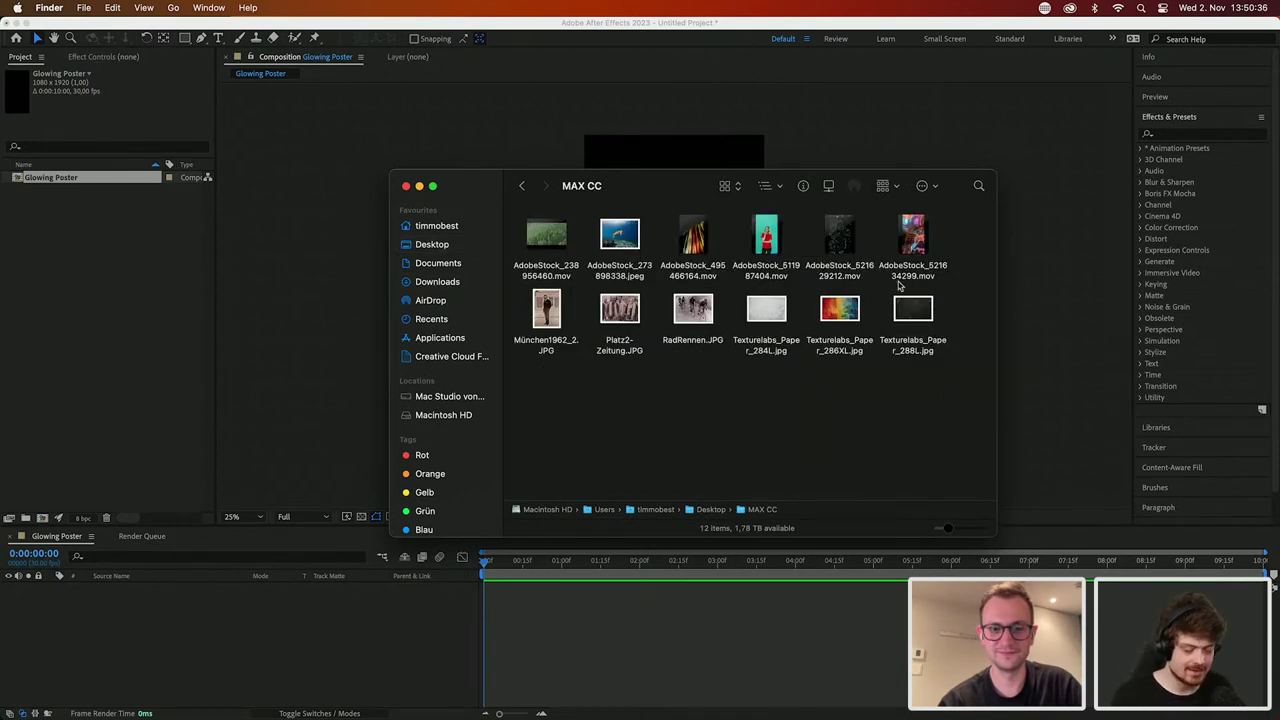
# Step: Preview the clips AdobeStock_521629212.mov and AdobeStock_521634299.mov
pyautogui.click(846, 272)
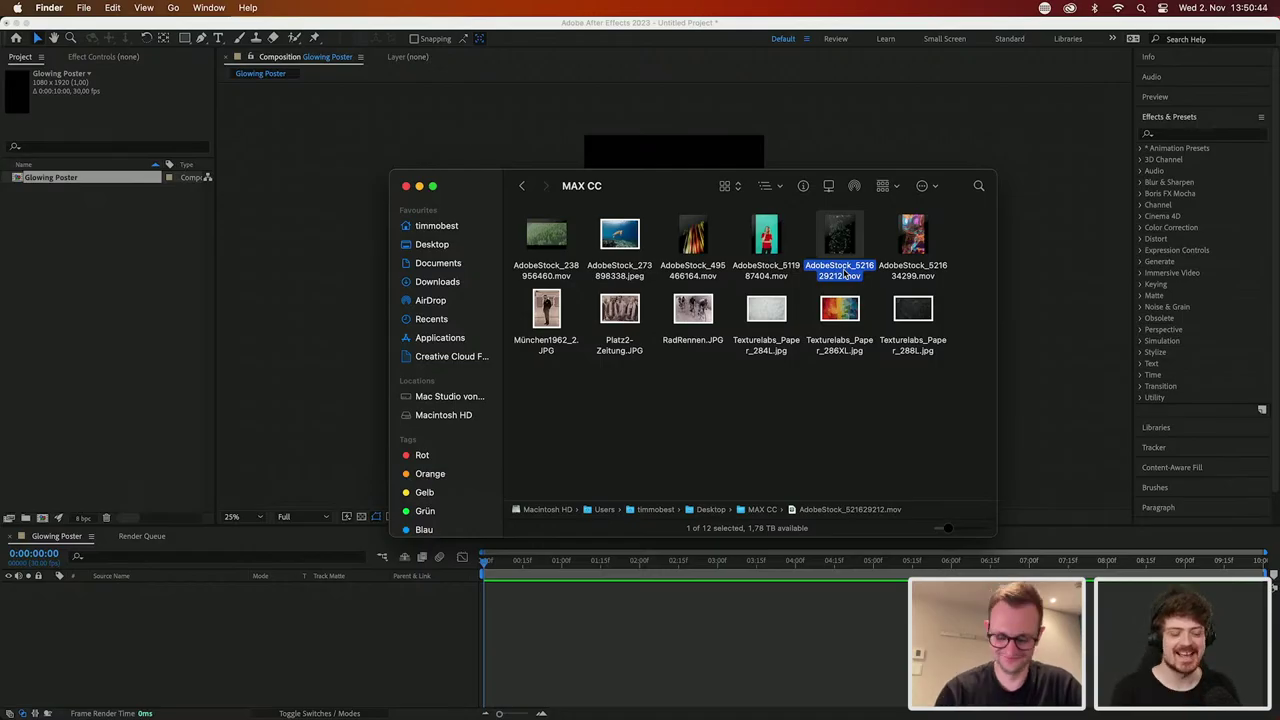
pyautogui.press('space')
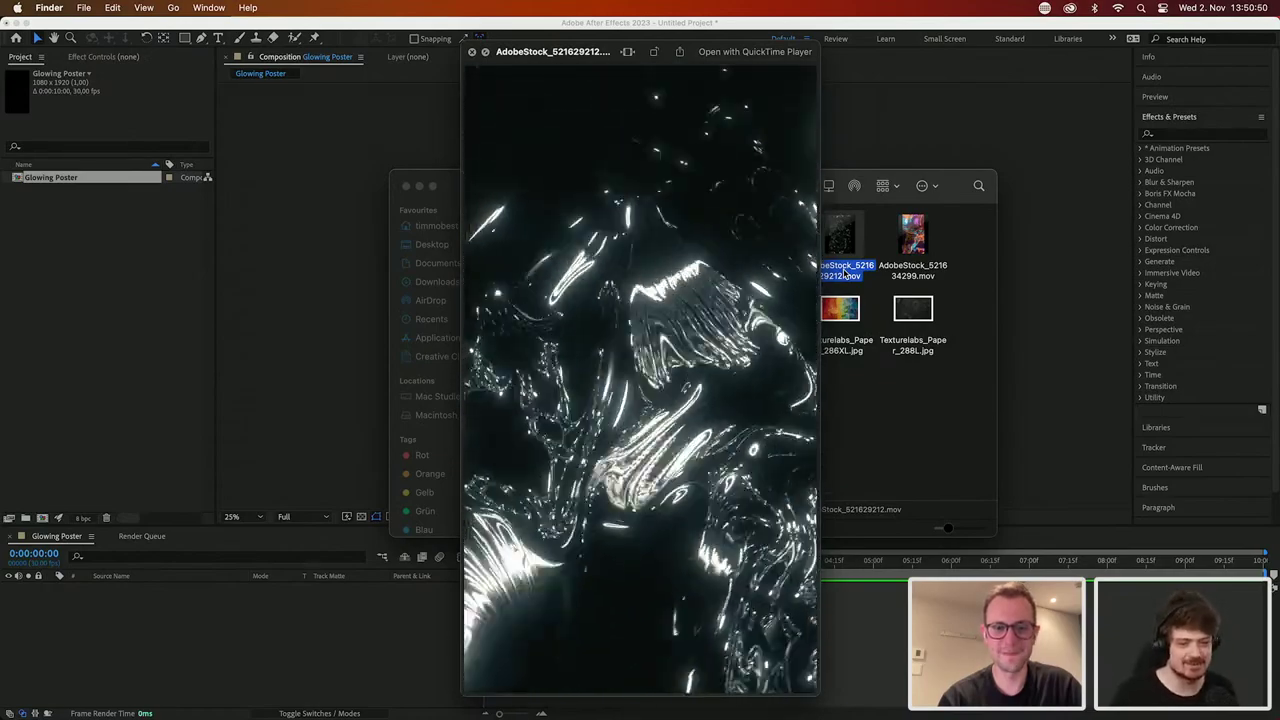
pyautogui.press('space')
pyautogui.click(915, 268)
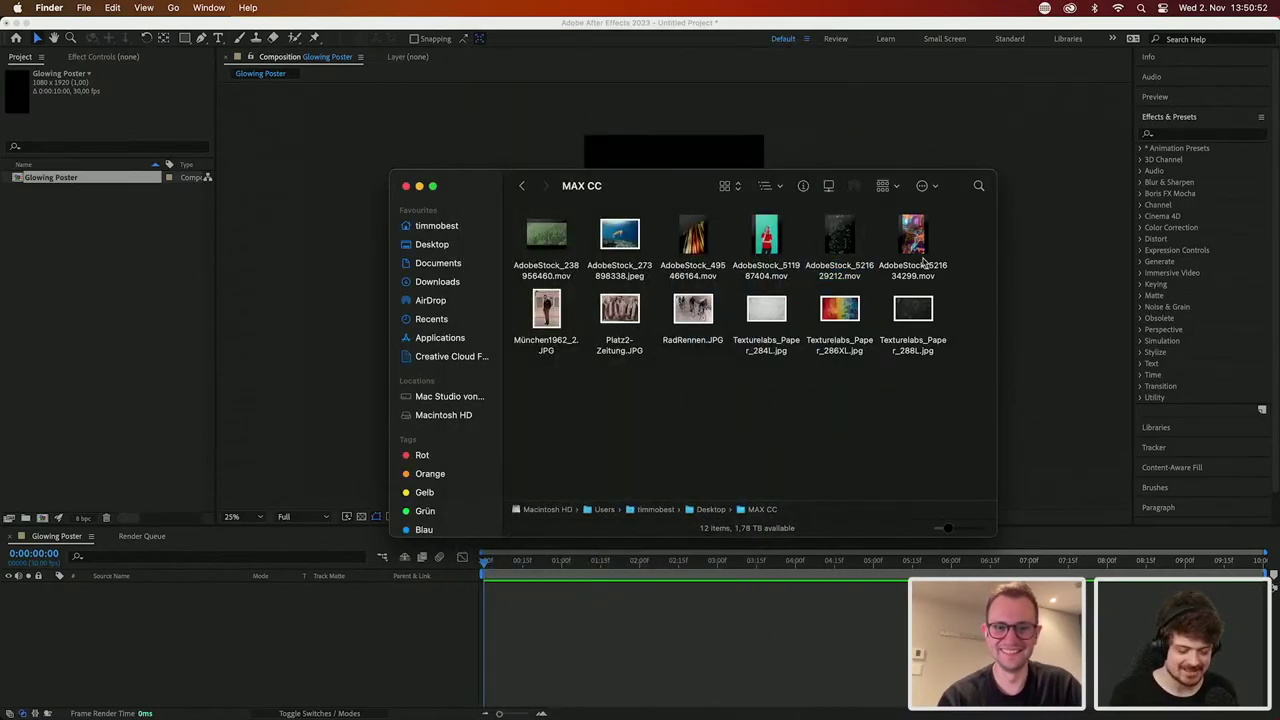
pyautogui.press('space')
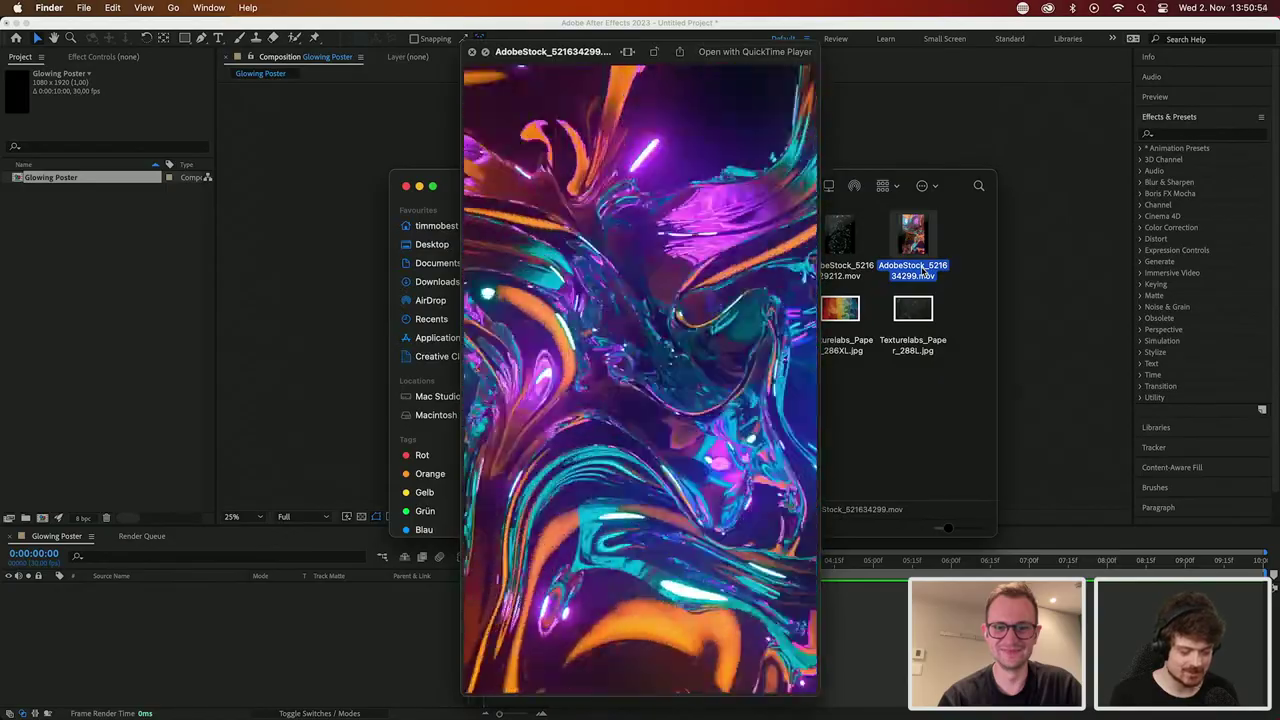
pyautogui.press('space')
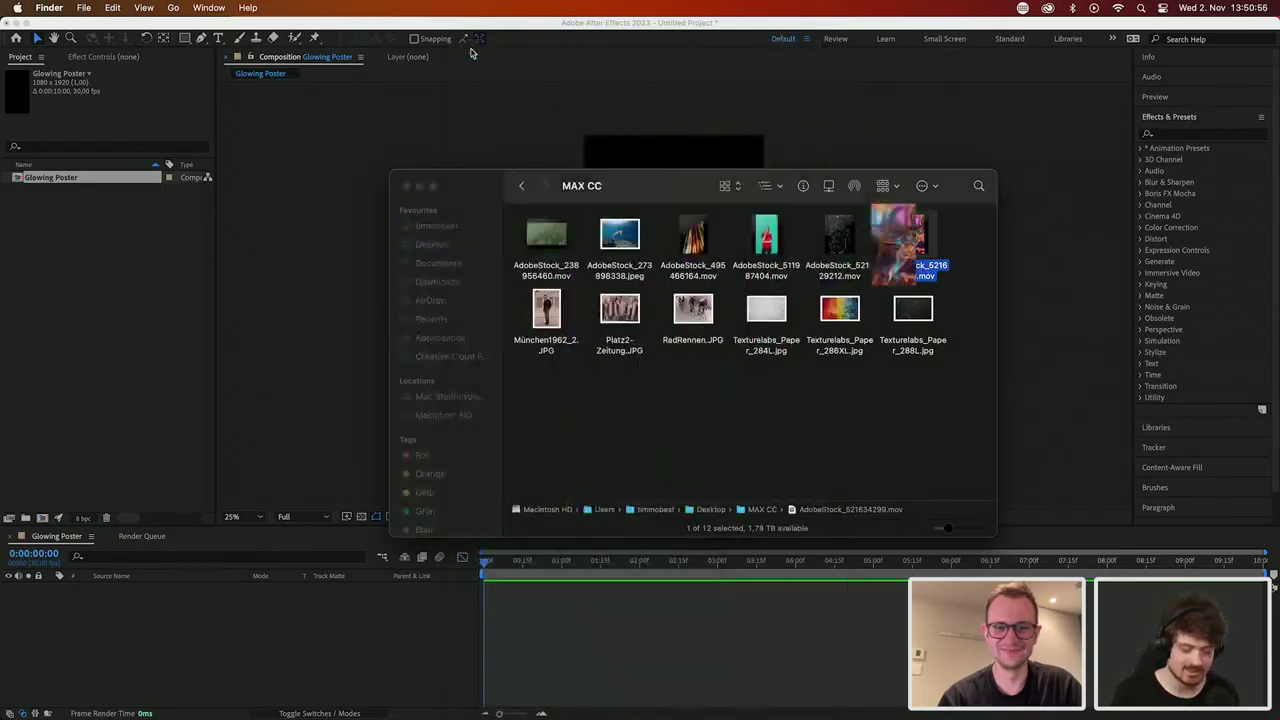
# Step: Import AdobeStock_511987404.mov, AdobeStock_521629212.mov and AdobeStock_521634299.mov together into the After Effects project
pyautogui.click(772, 399)
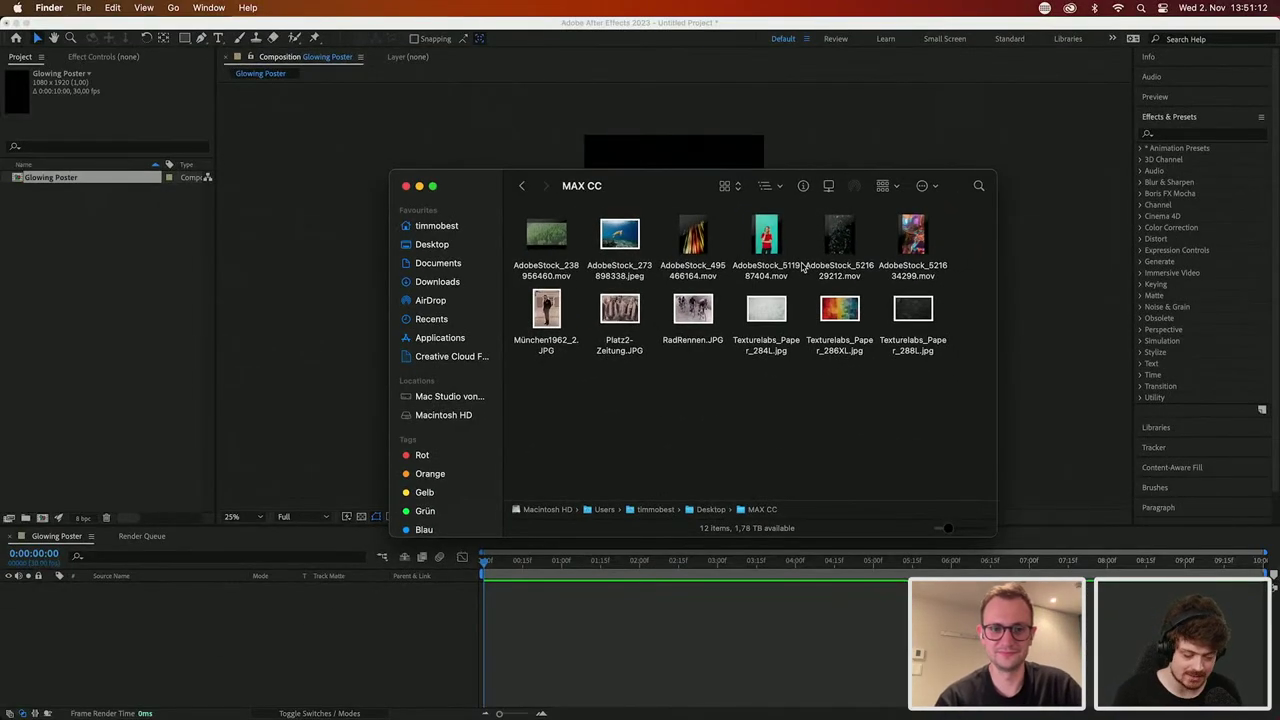
pyautogui.moveTo(966, 240); pyautogui.dragTo(769, 232)
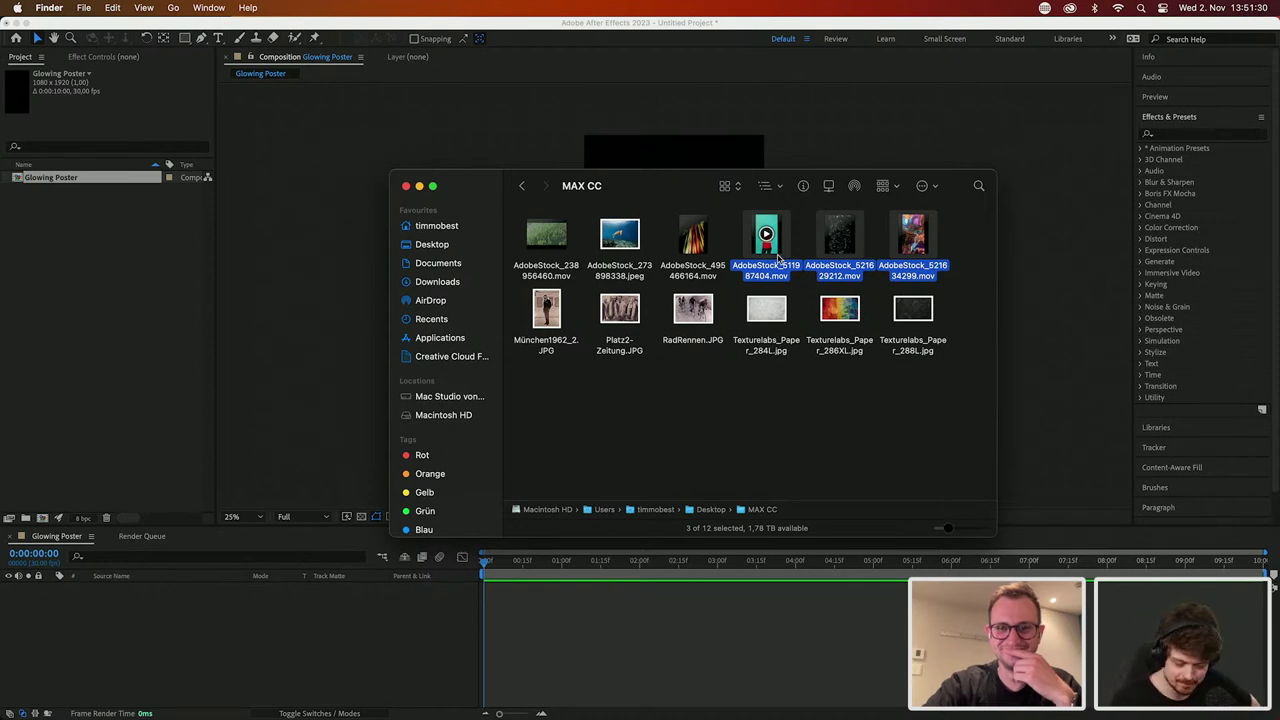
pyautogui.moveTo(778, 258); pyautogui.dragTo(72, 374)
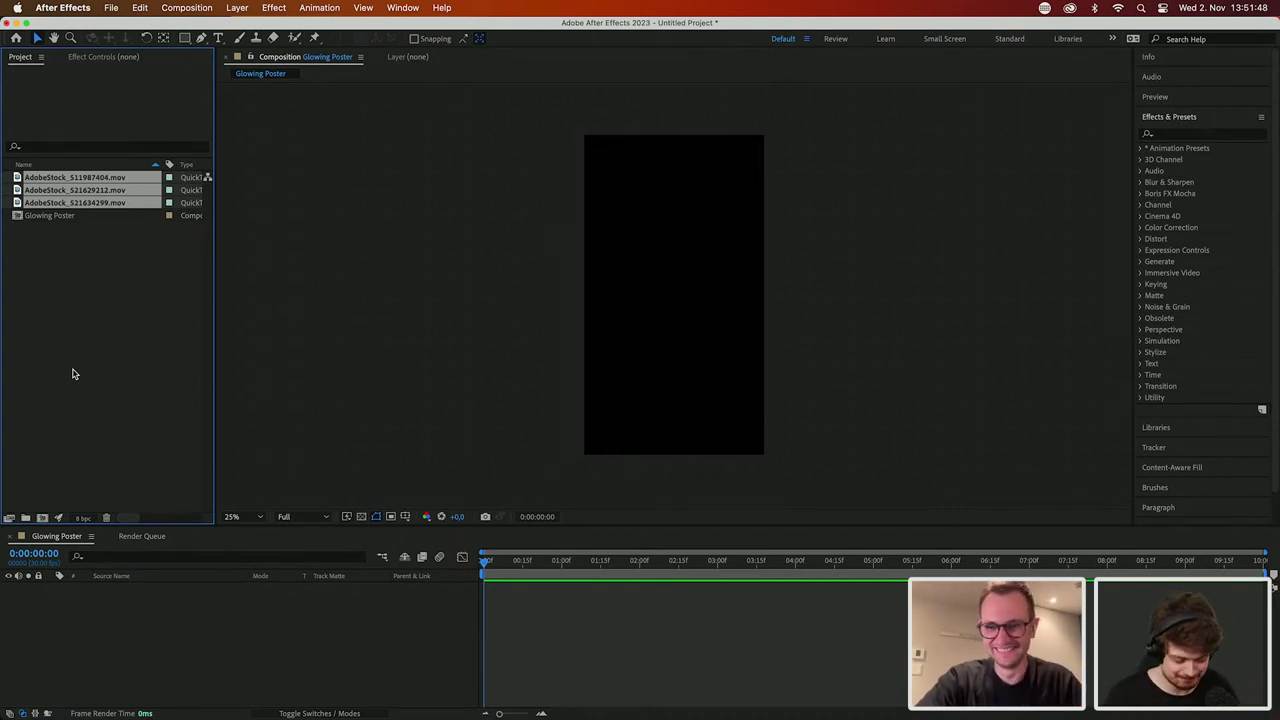
pyautogui.click(134, 318)
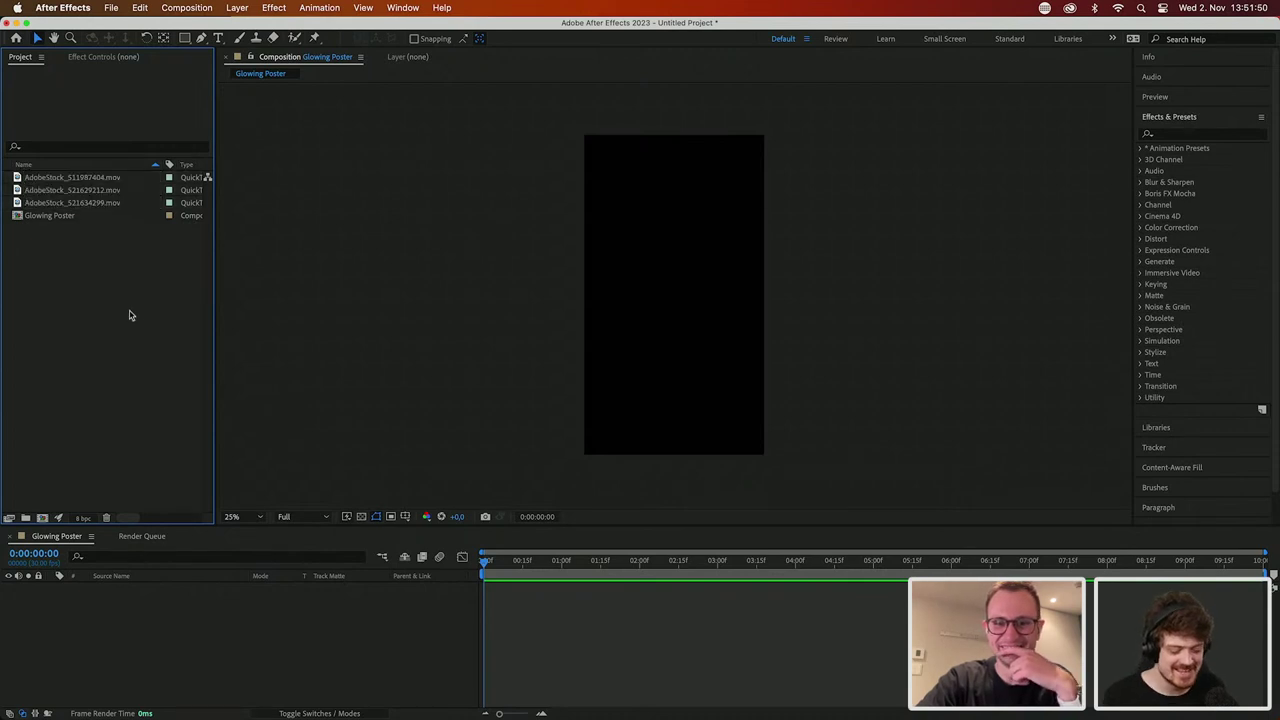
# Step: Add AdobeStock_511987404.mov to the Glowing Poster composition and move the current time to 0:00:06:19
pyautogui.click(108, 179)
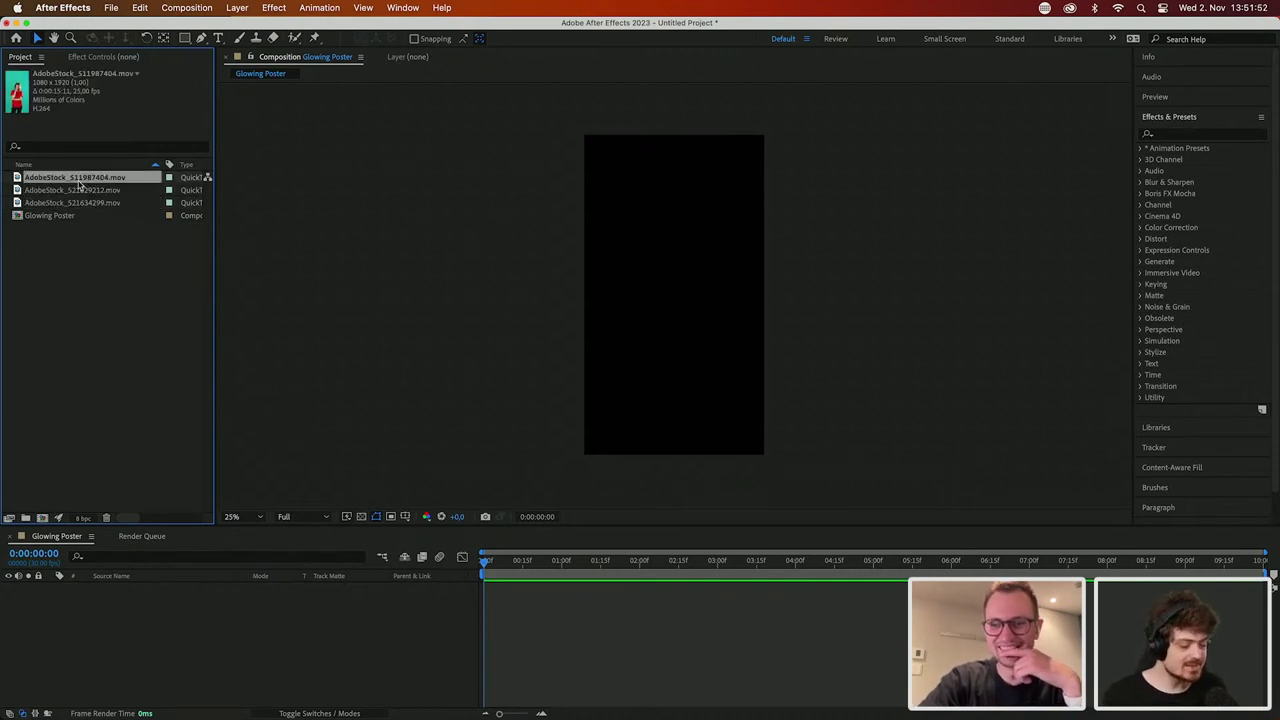
pyautogui.moveTo(80, 184); pyautogui.dragTo(206, 634)
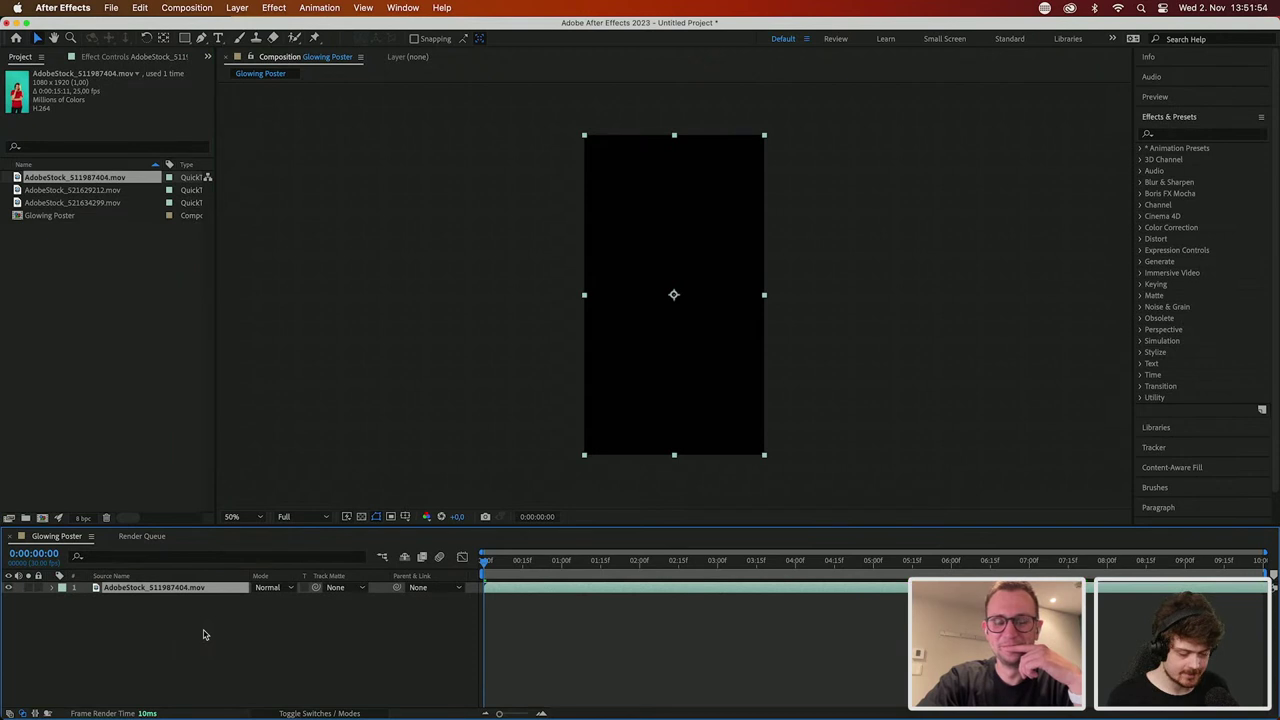
pyautogui.moveTo(492, 565); pyautogui.dragTo(1000, 580)
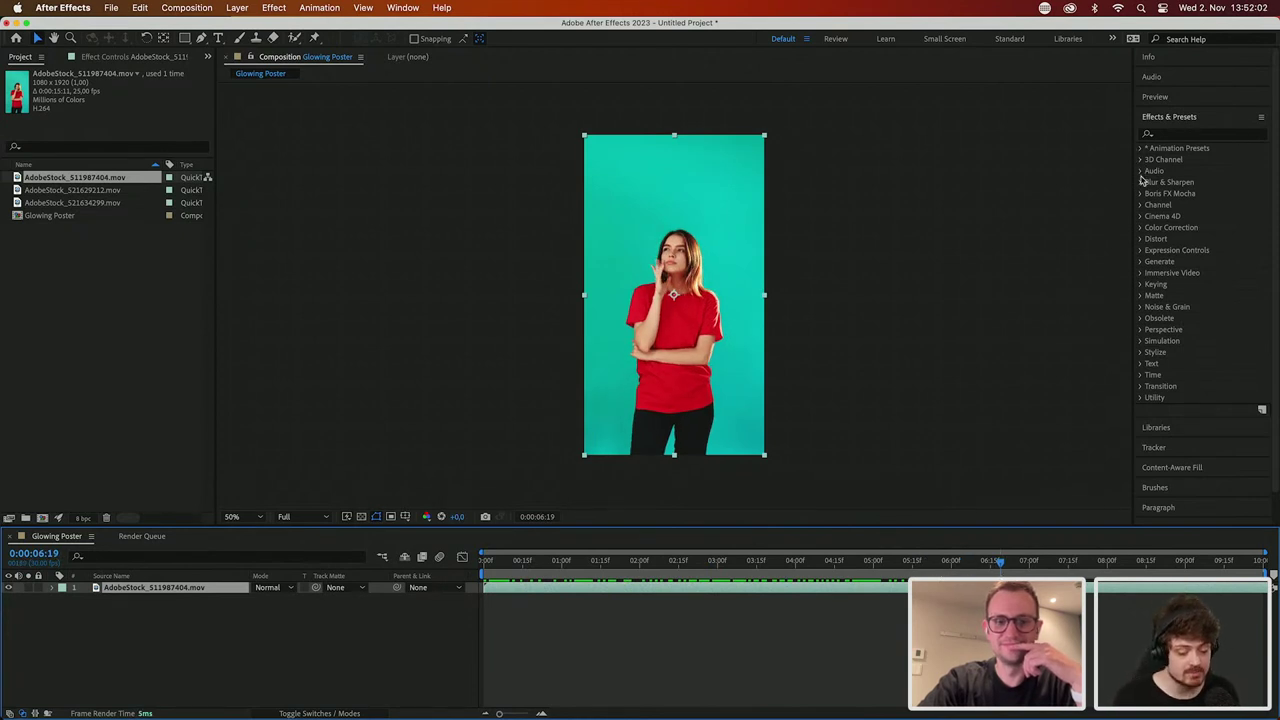
# Step: Apply the Keylight + Key Cleaner + Advanced Spill Suppressor preset to the woman clip and sample the teal backdrop as Screen Colour
pyautogui.click(1160, 134)
pyautogui.write('ke')
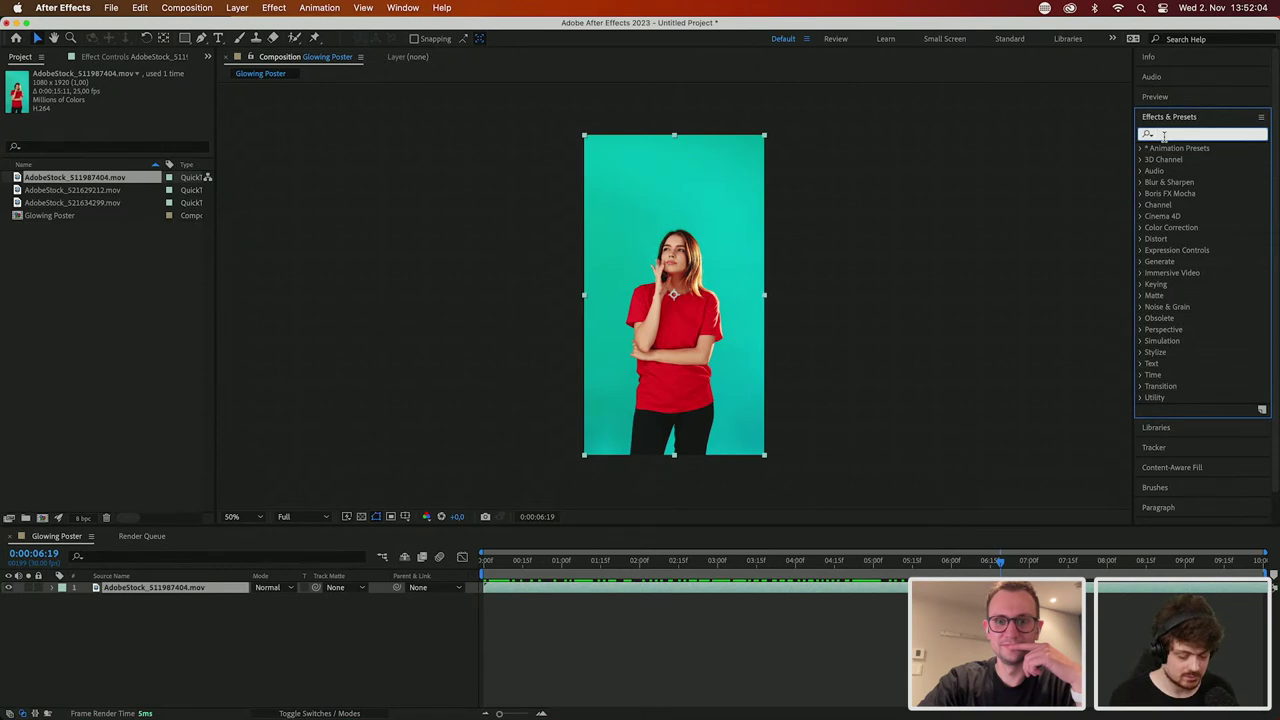
pyautogui.write('y')
pyautogui.moveTo(1222, 193); pyautogui.dragTo(676, 262)
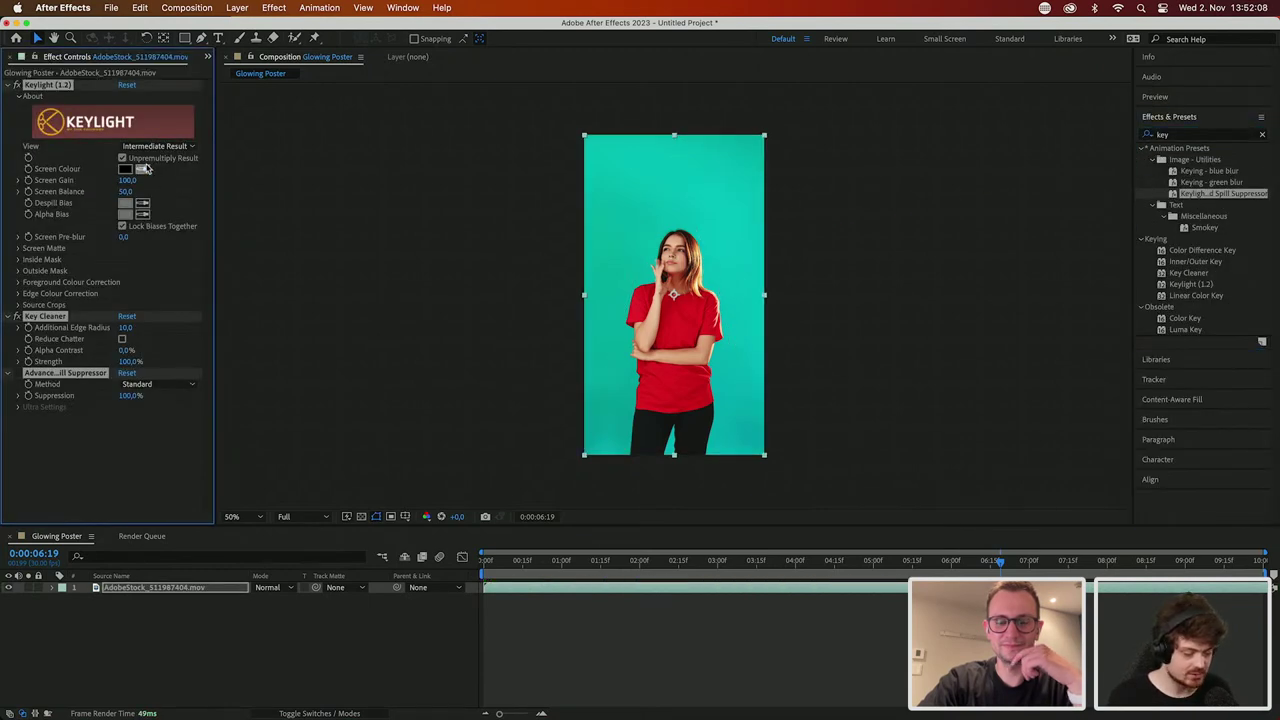
pyautogui.click(632, 262)
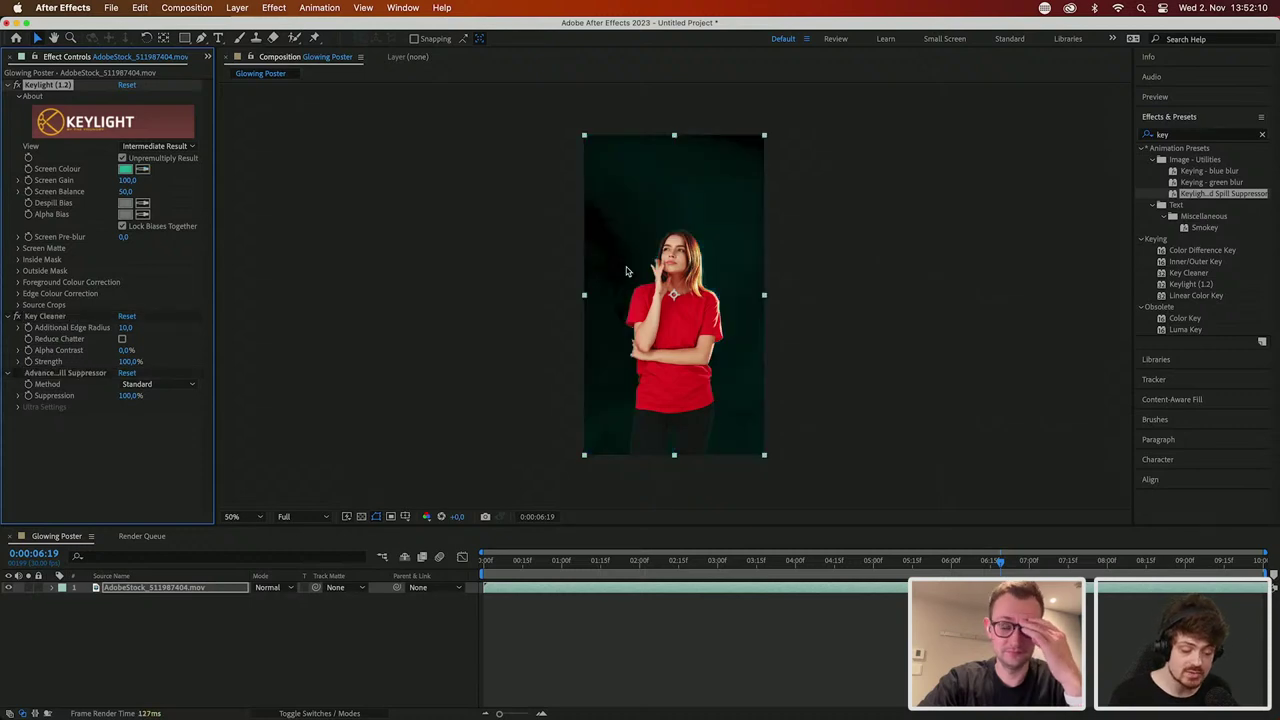
# Step: Show Keylight's Screen Matte view and refine the matte with Clip Black 14 and Clip White 79
pyautogui.scroll(2, 626, 270)
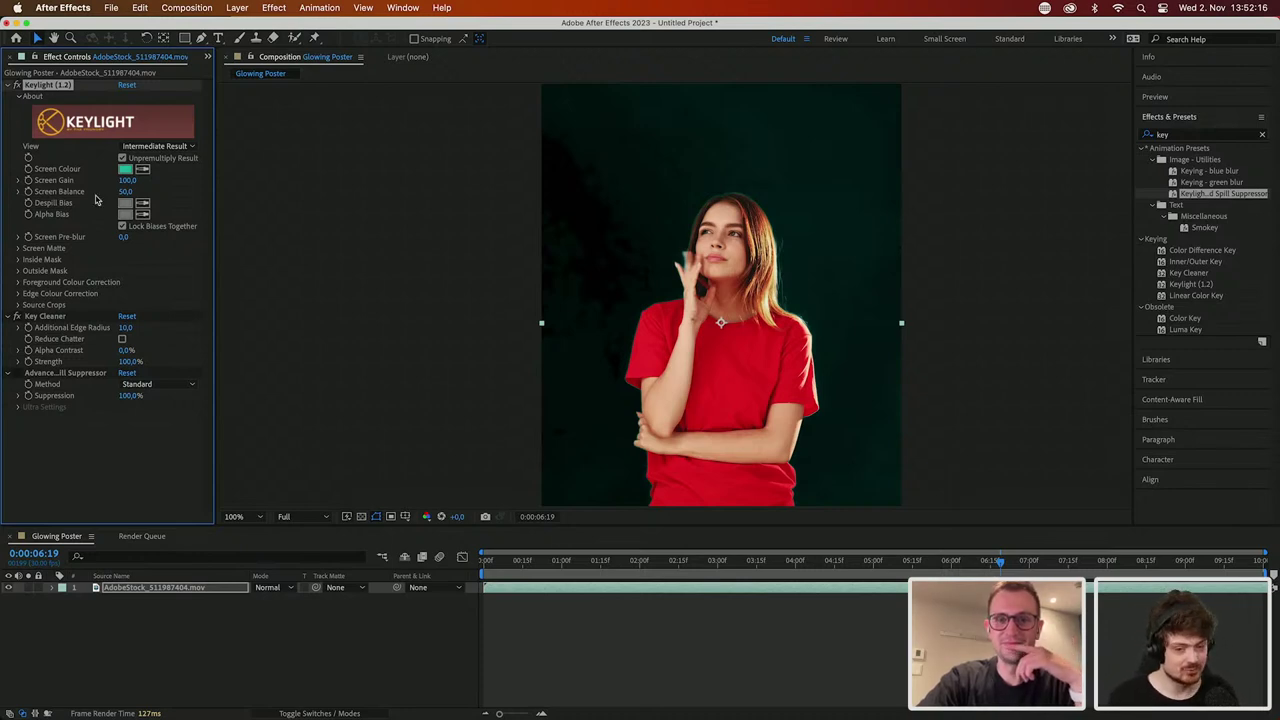
pyautogui.click(157, 148)
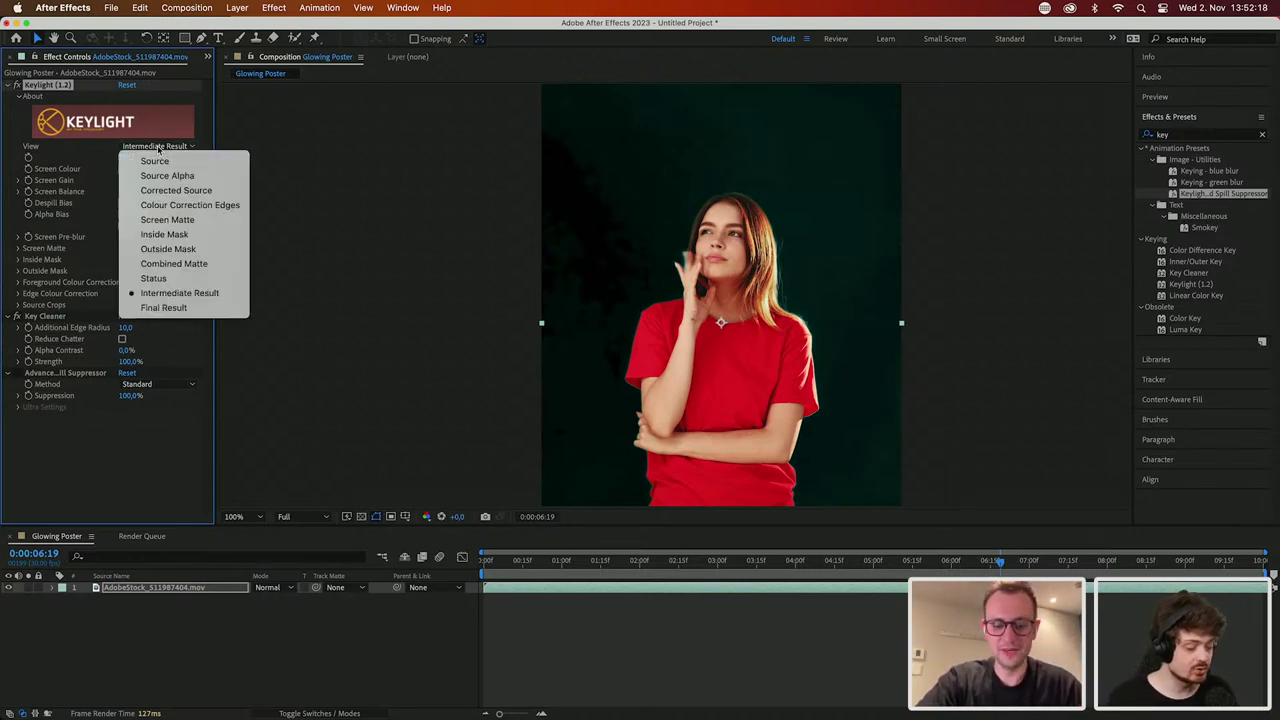
pyautogui.click(195, 225)
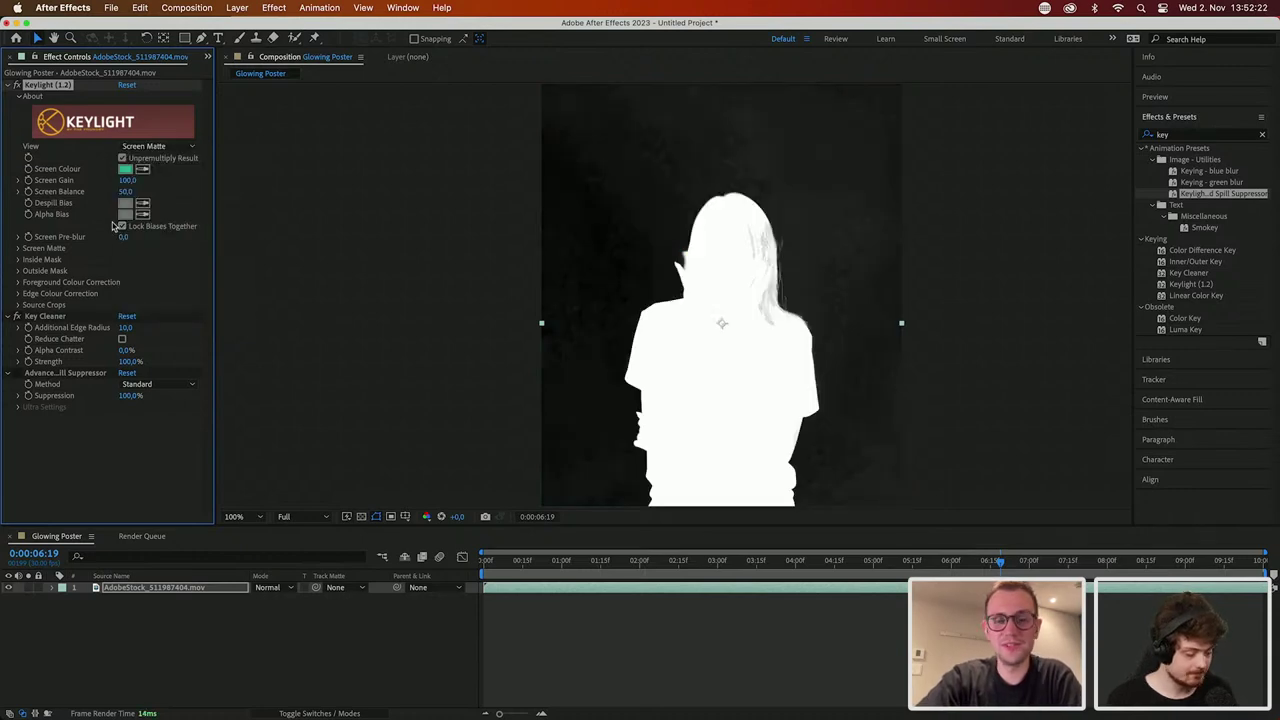
pyautogui.click(18, 248)
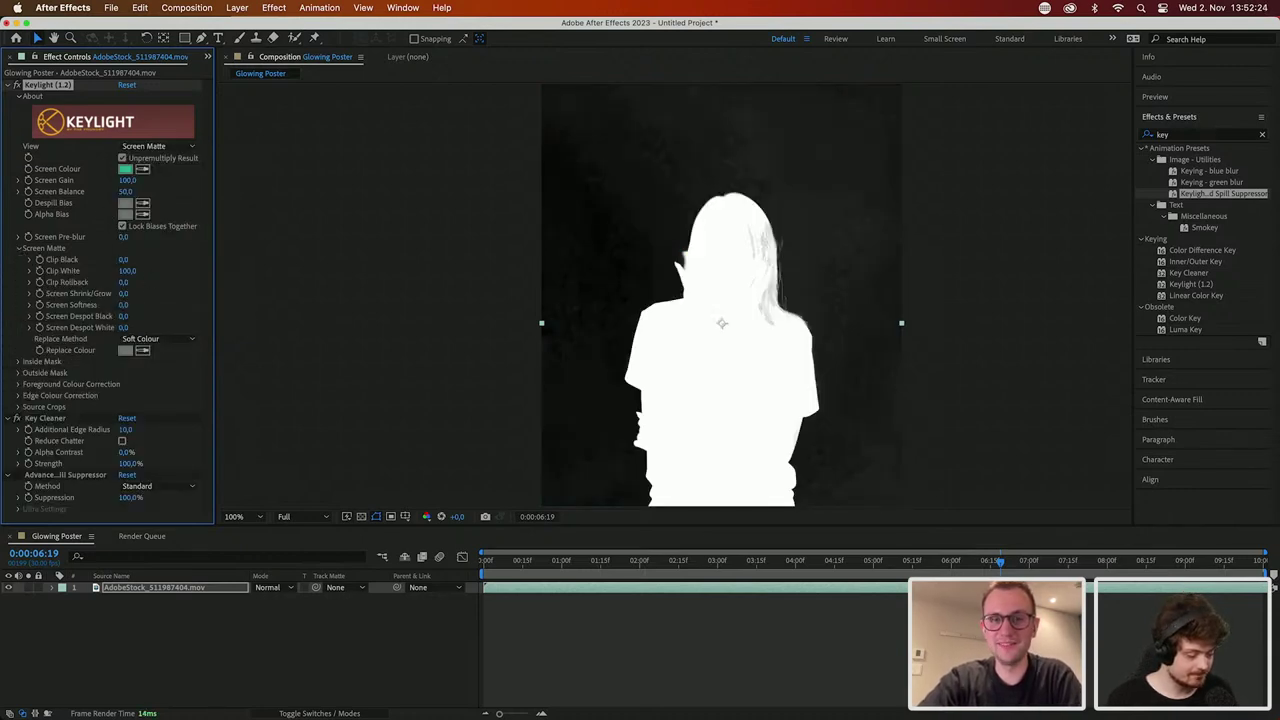
pyautogui.moveTo(124, 260); pyautogui.dragTo(122, 275)
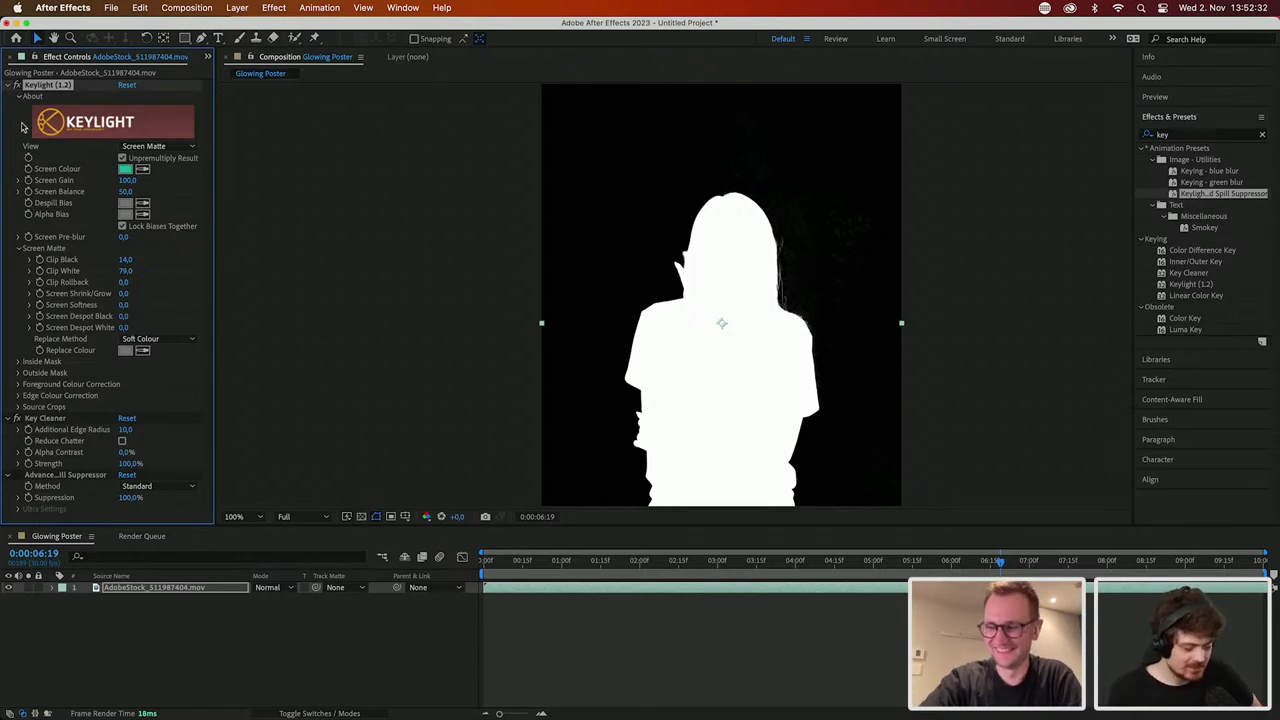
# Step: Remove the Advanced Spill Suppressor effect from the woman clip
pyautogui.click(9, 86)
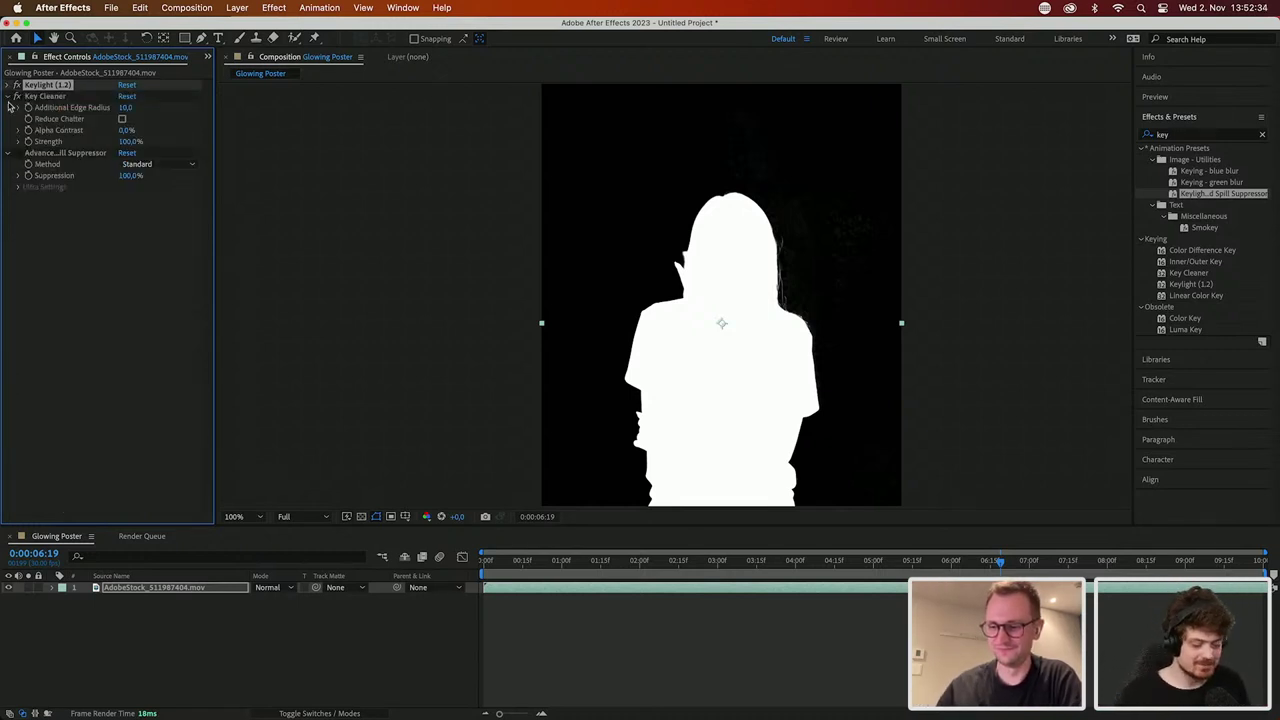
pyautogui.click(82, 156)
pyautogui.press('Delete')
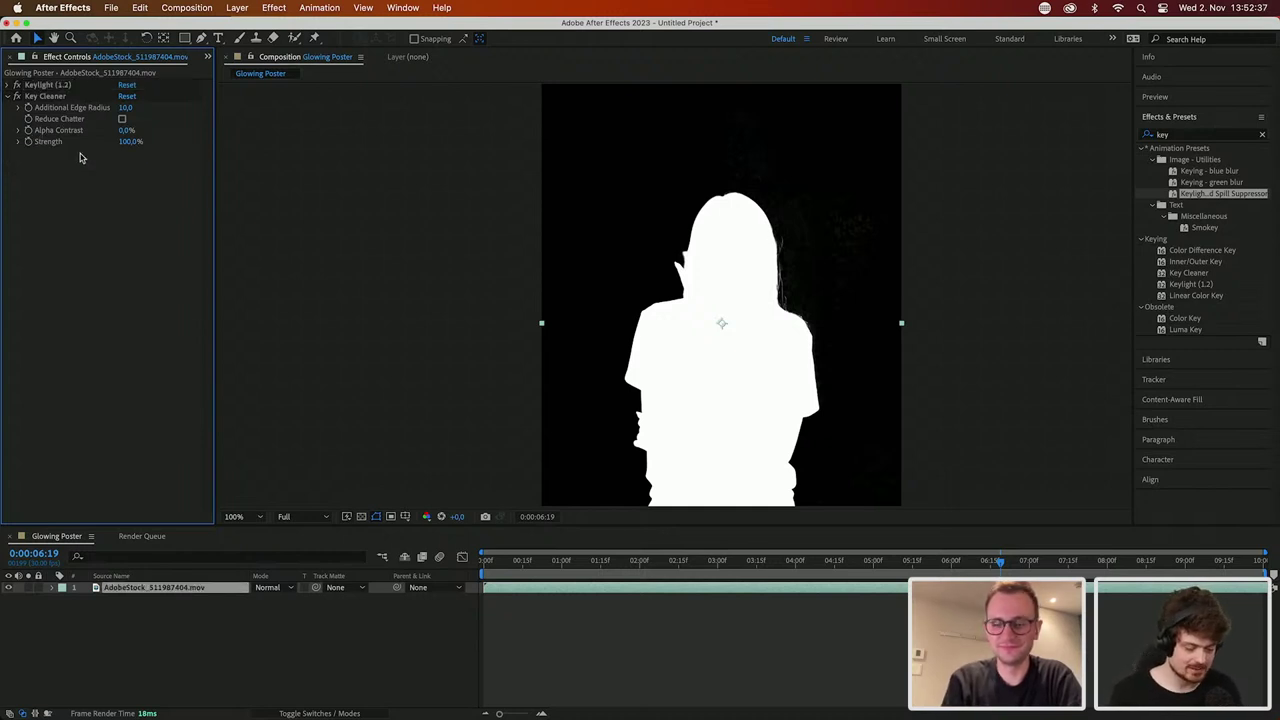
# Step: Set Keylight's view to Final Result and delete the Key Cleaner effect
pyautogui.click(9, 86)
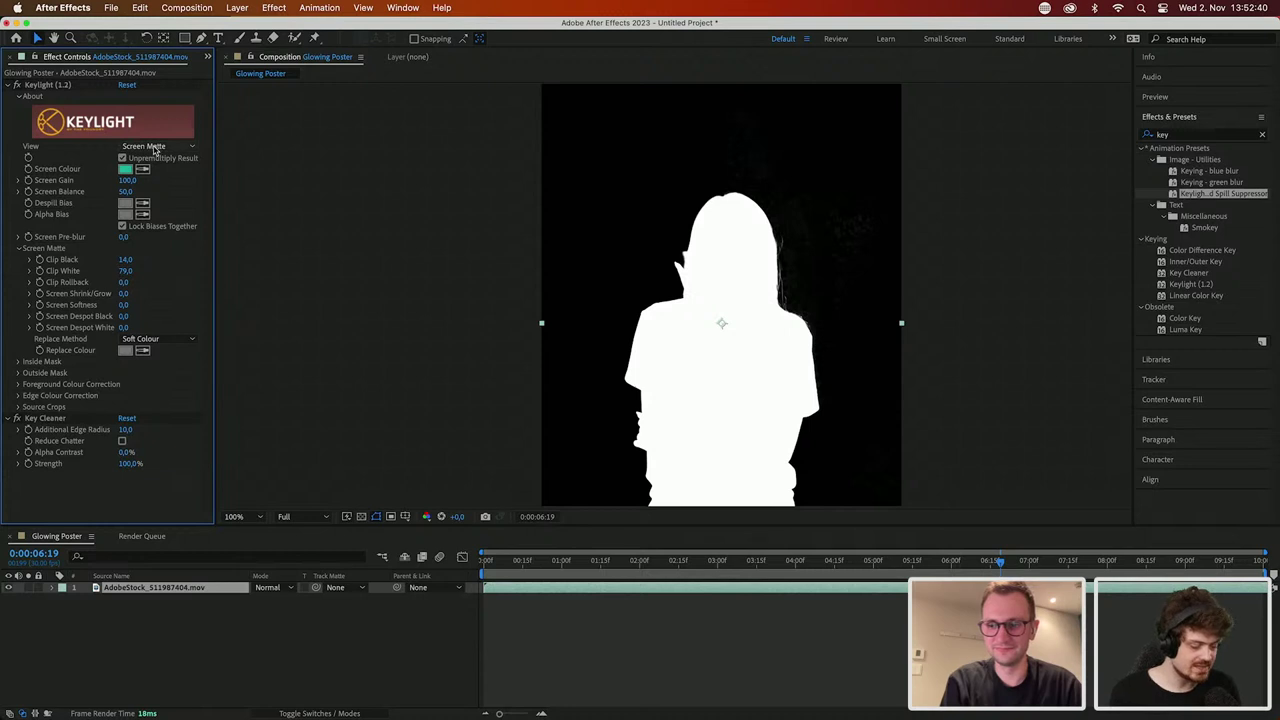
pyautogui.click(156, 148)
pyautogui.click(195, 308)
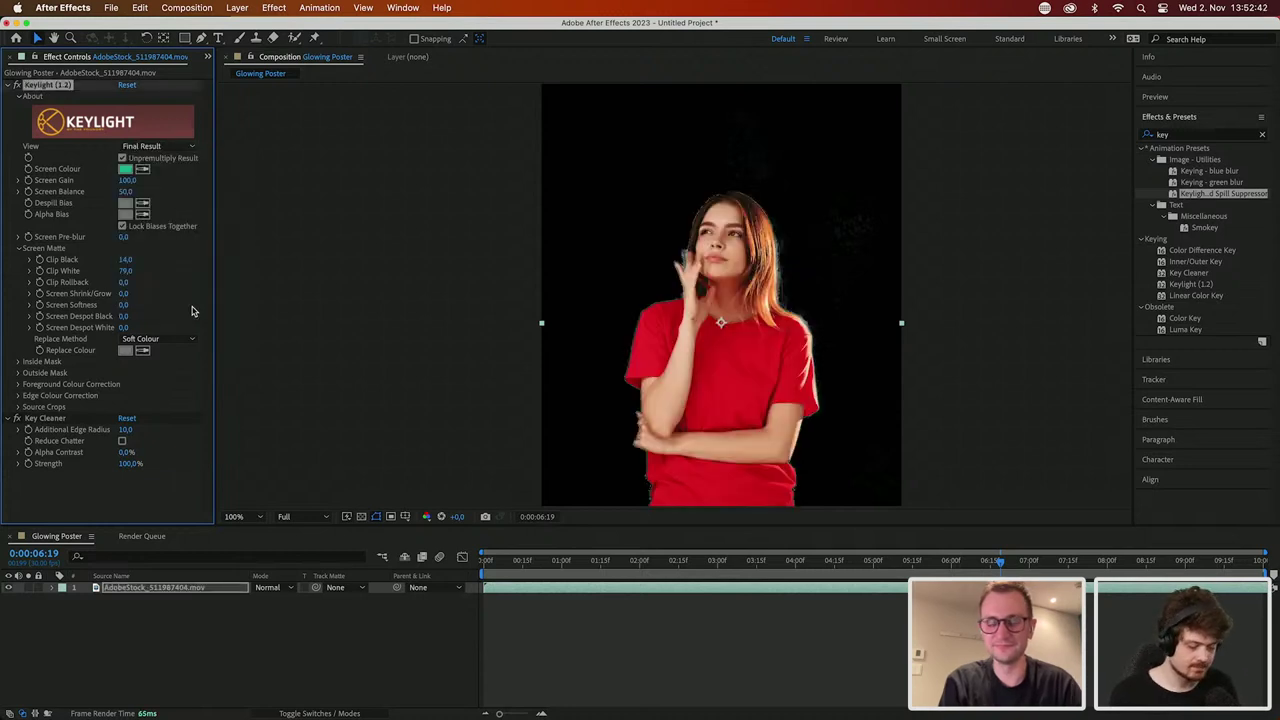
pyautogui.click(62, 427)
pyautogui.click(62, 424)
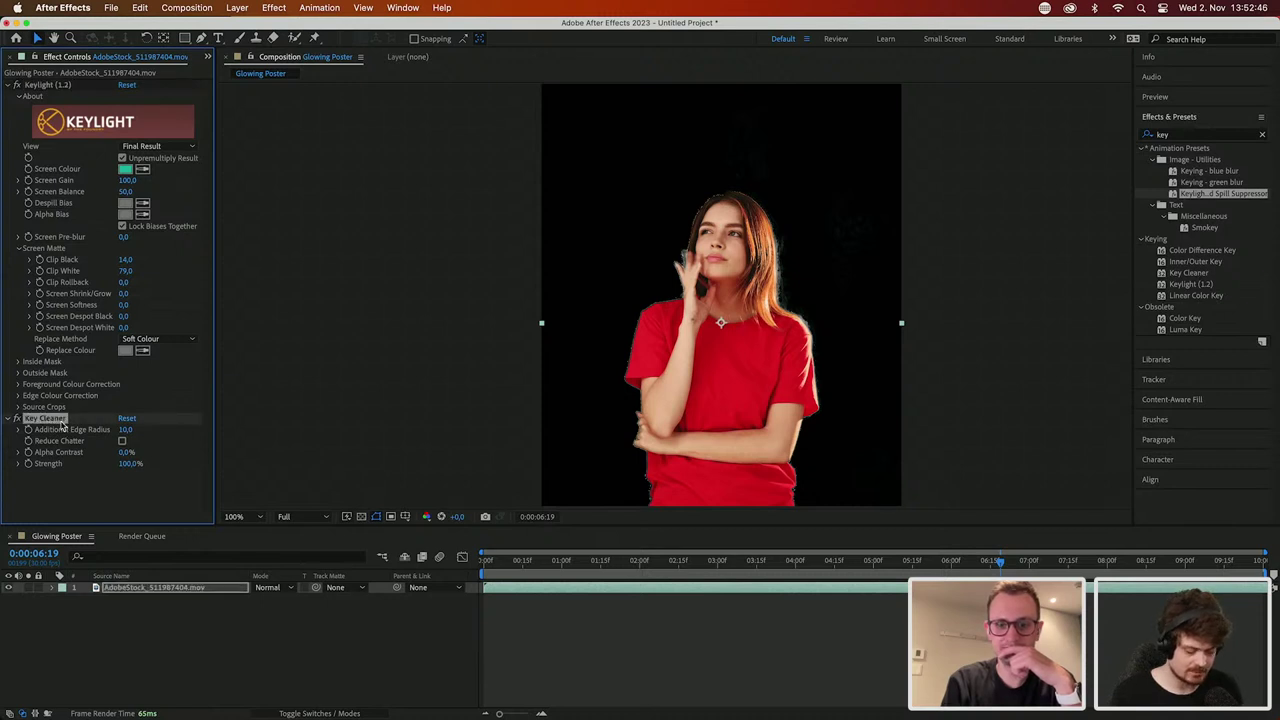
pyautogui.press('Delete')
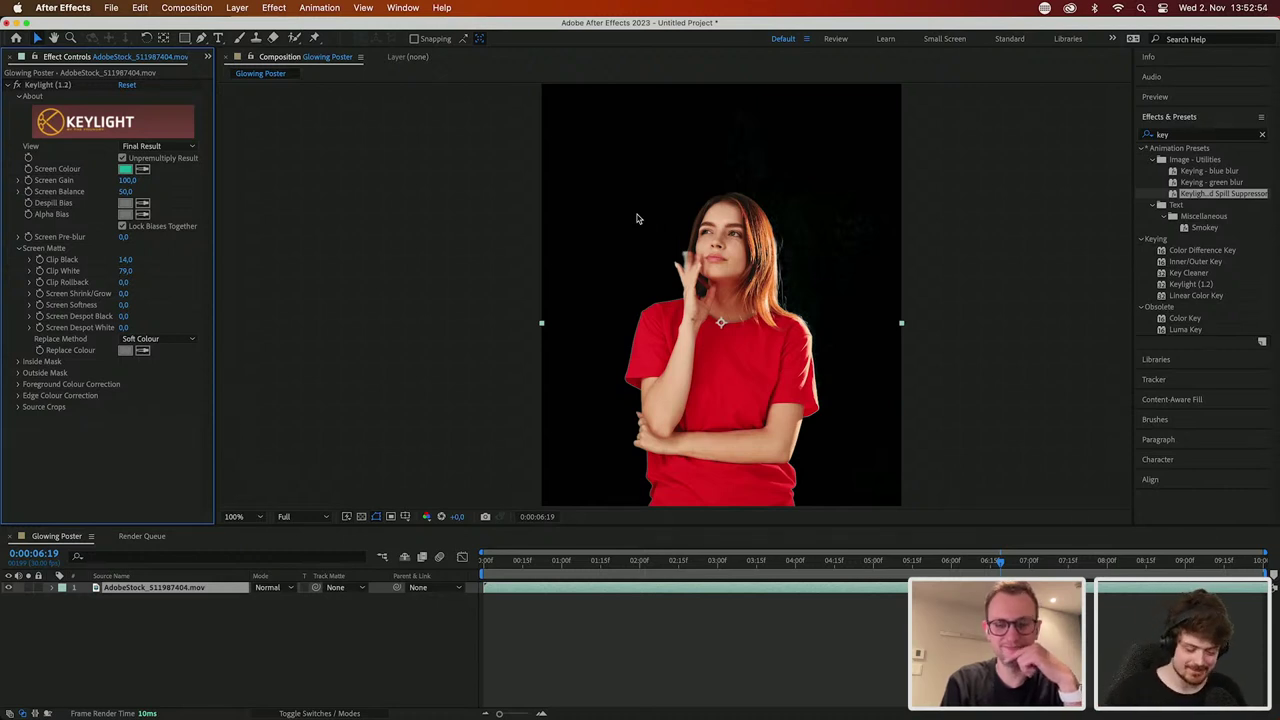
# Step: Turn on the transparency grid and inspect the keyed woman from head to legs
pyautogui.scroll(-4, 637, 215)
pyautogui.scroll(4, 637, 215)
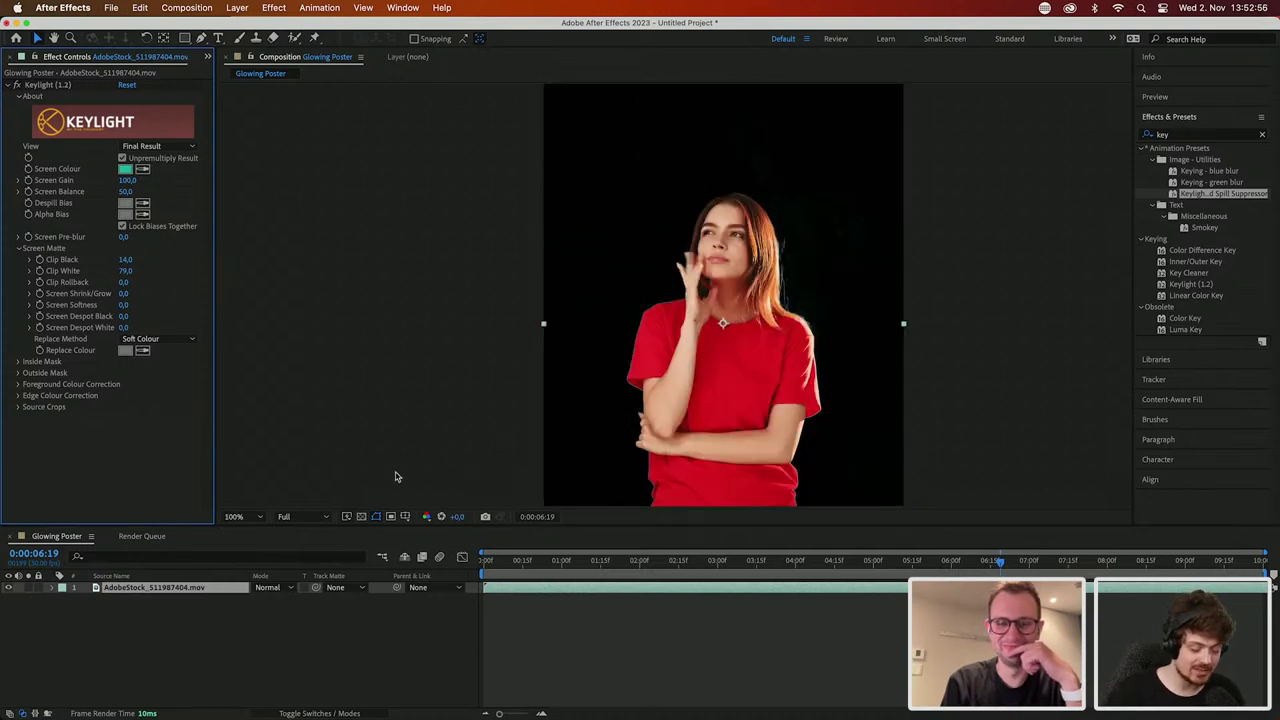
pyautogui.click(361, 516)
pyautogui.press('h')
pyautogui.moveTo(818, 298); pyautogui.dragTo(803, 152)
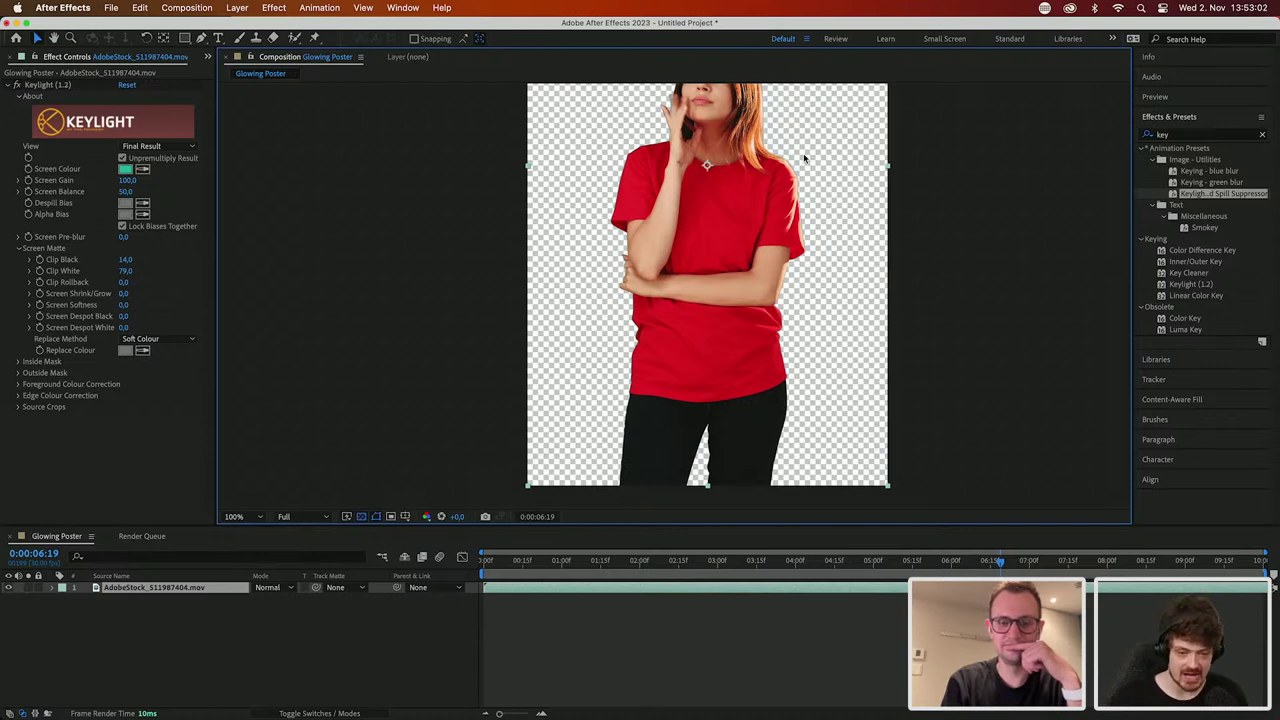
pyautogui.scroll(-2, 804, 158)
pyautogui.press('space')
pyautogui.moveTo(804, 158); pyautogui.dragTo(773, 262)
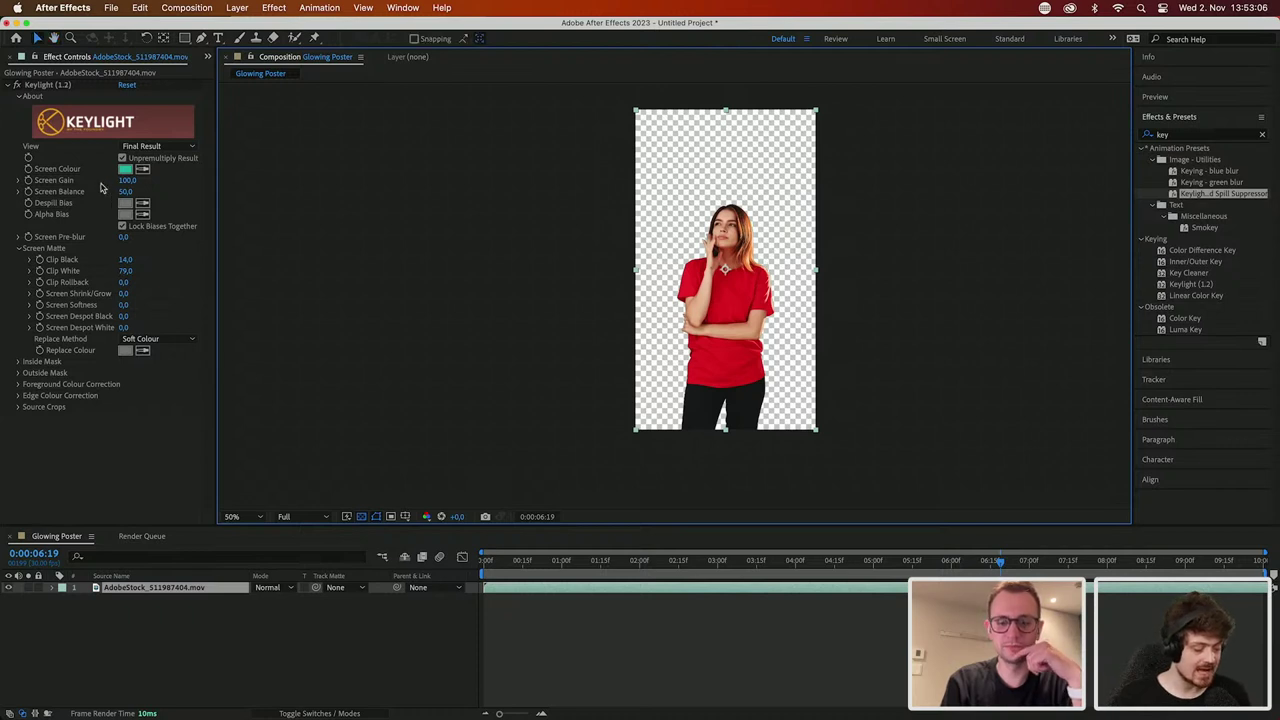
# Step: Place AdobeStock_521629212.mov beneath the keyed woman layer as the background
pyautogui.press('super+0')
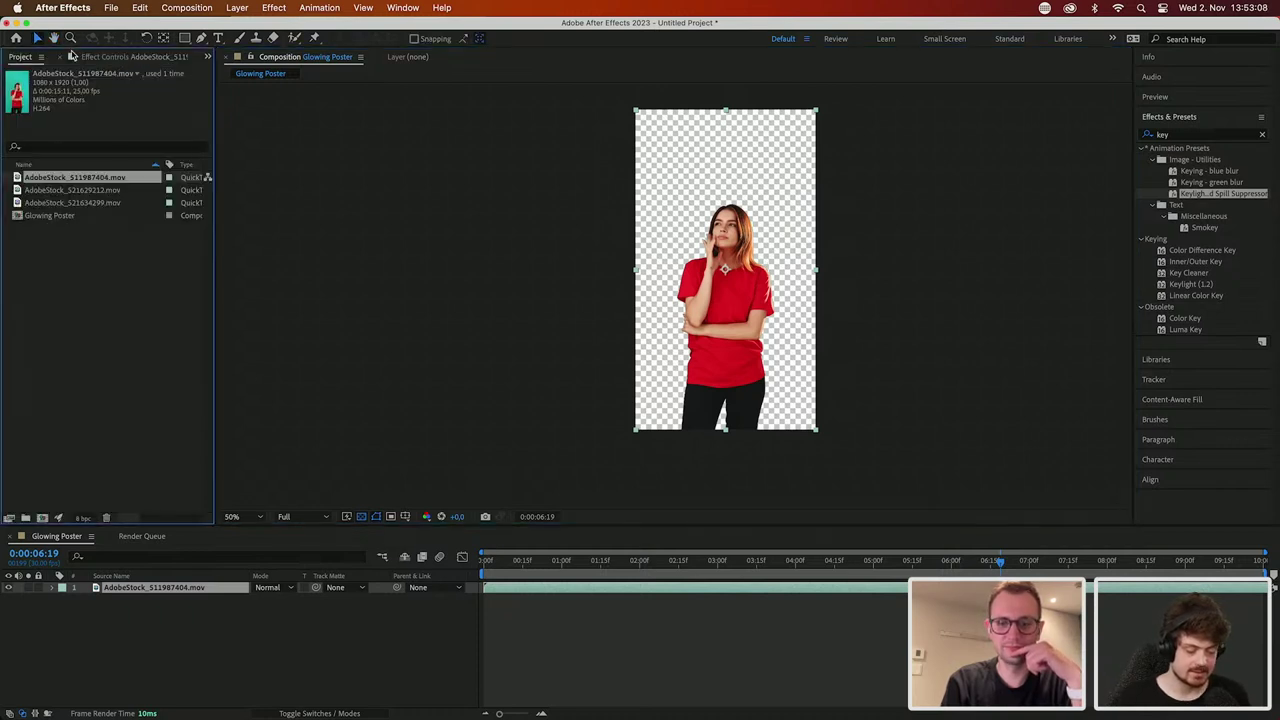
pyautogui.click(60, 202)
pyautogui.click(59, 192)
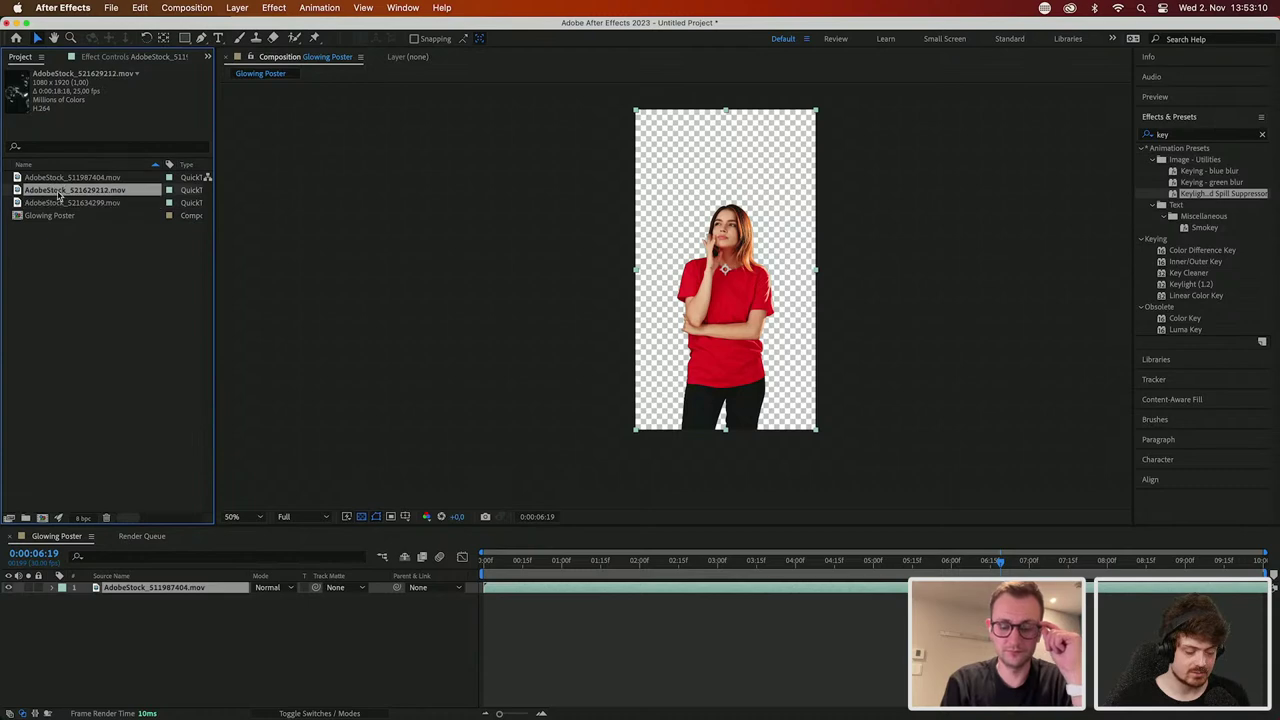
pyautogui.moveTo(59, 195); pyautogui.dragTo(190, 608)
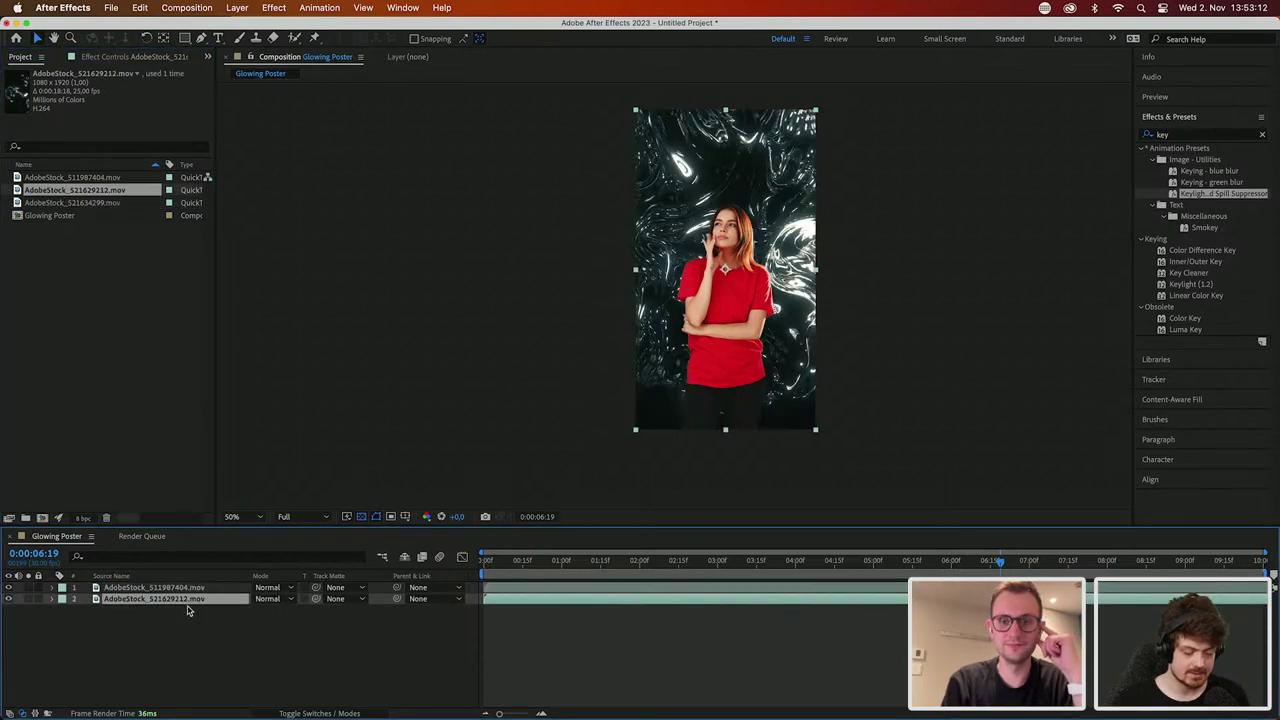
pyautogui.scroll(4, 756, 260)
pyautogui.scroll(-2, 756, 260)
# Step: Add AdobeStock_521634299.mov to the composition as the topmost layer above the woman
pyautogui.click(65, 179)
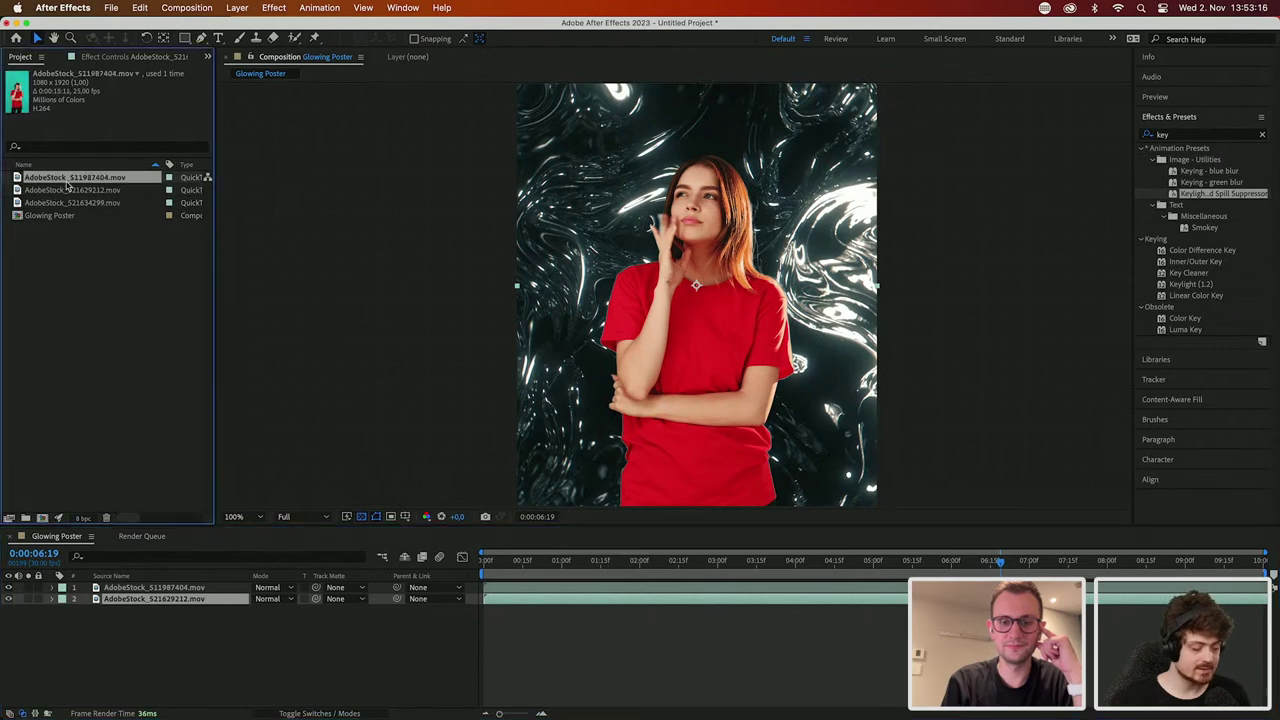
pyautogui.click(54, 204)
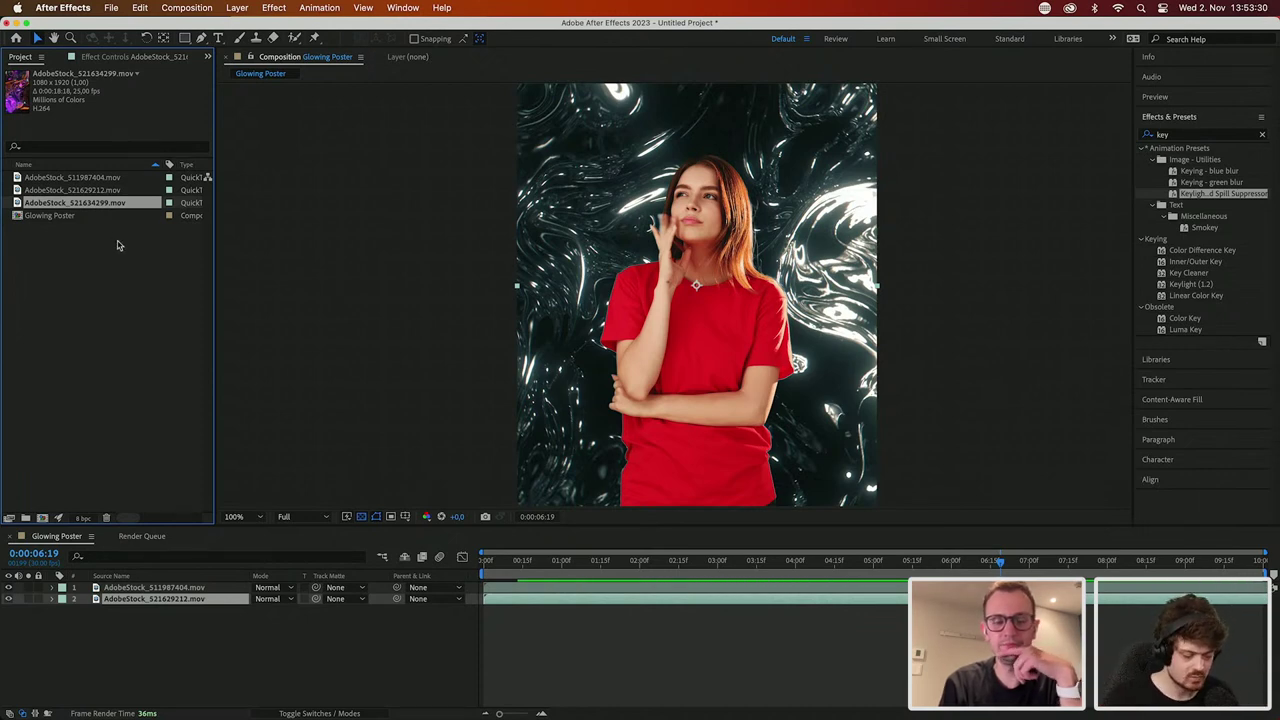
pyautogui.moveTo(103, 210); pyautogui.dragTo(184, 590)
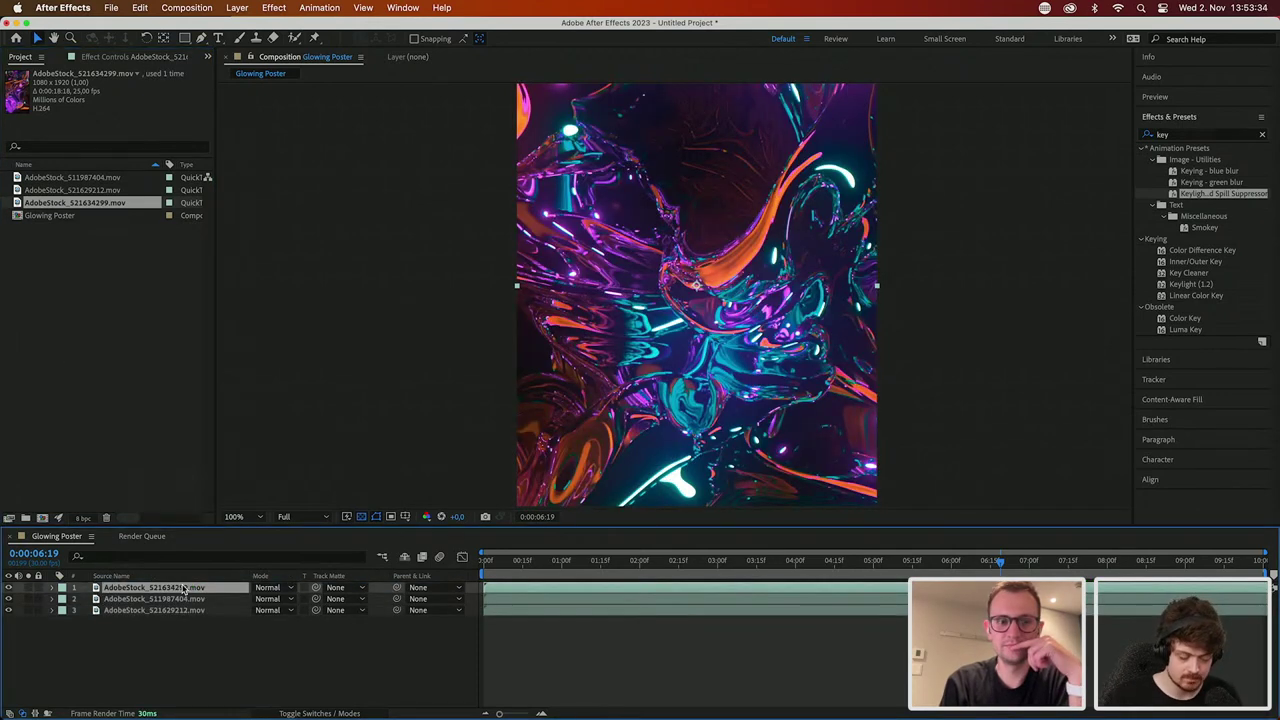
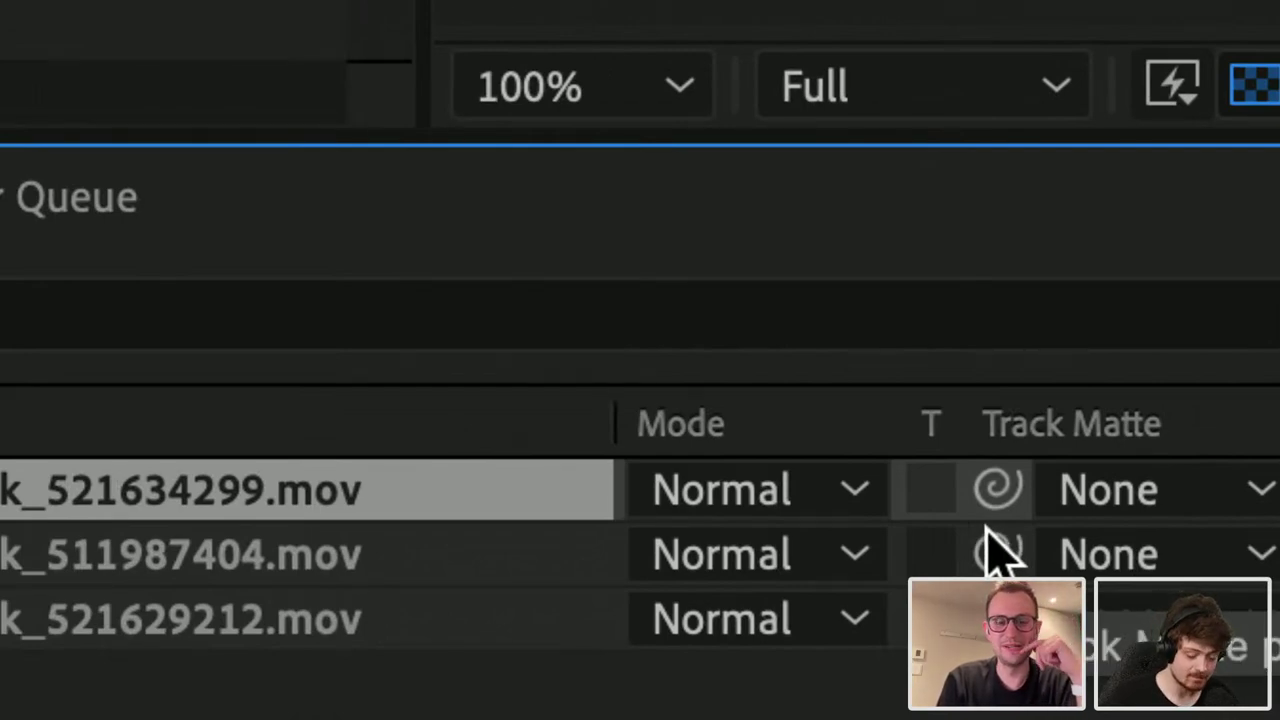
# Step: Review the available track matte sources for the AdobeStock_511987404.mov layer
pyautogui.moveTo(997, 553); pyautogui.dragTo(490, 492)
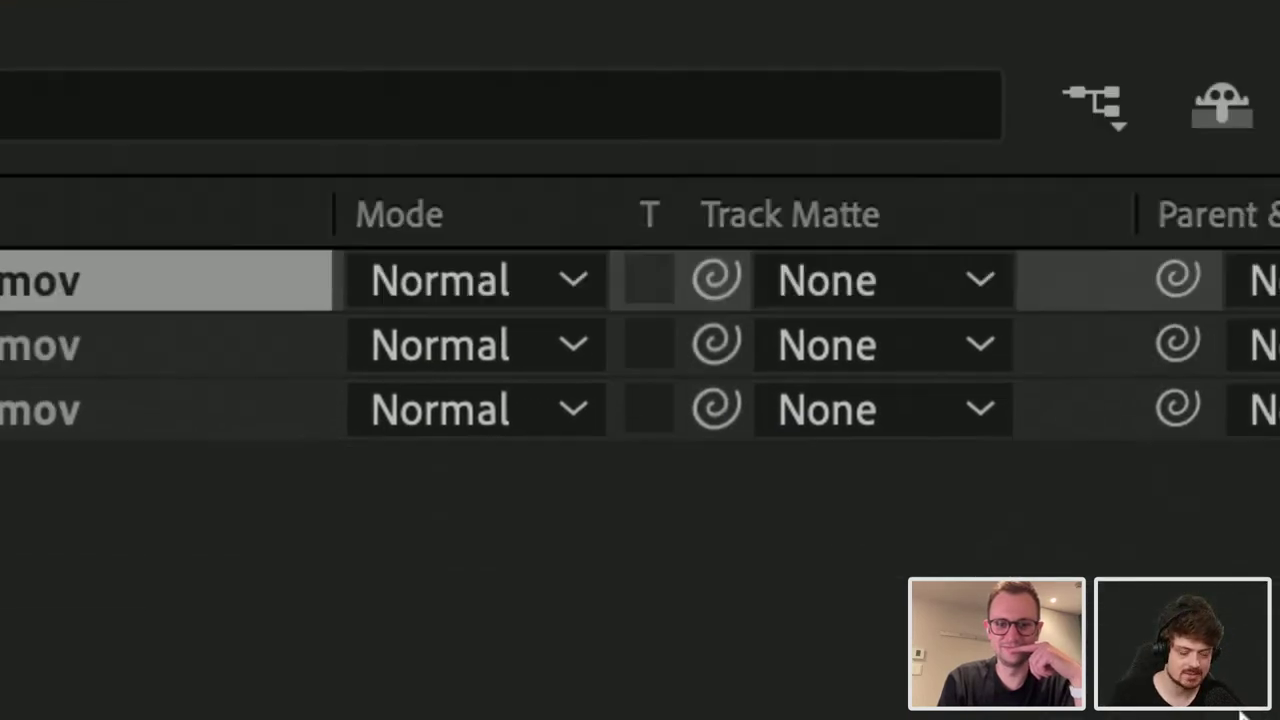
pyautogui.click(982, 345)
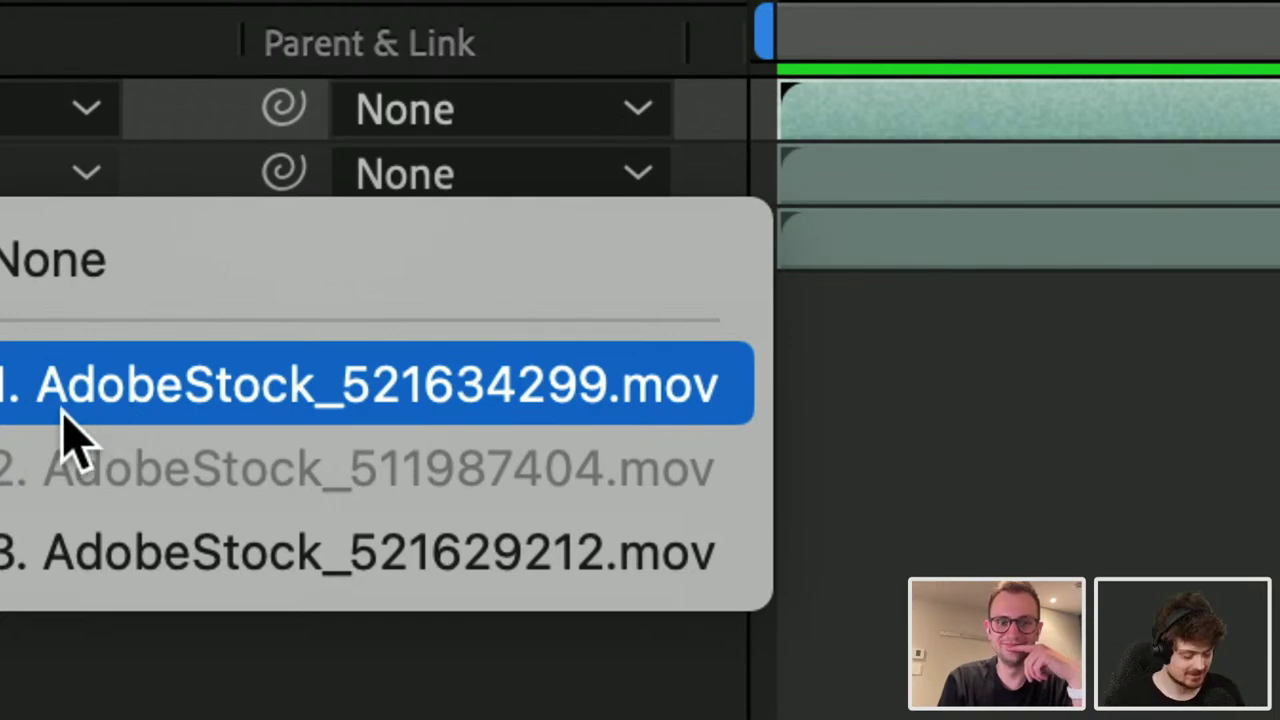
pyautogui.press('Escape')
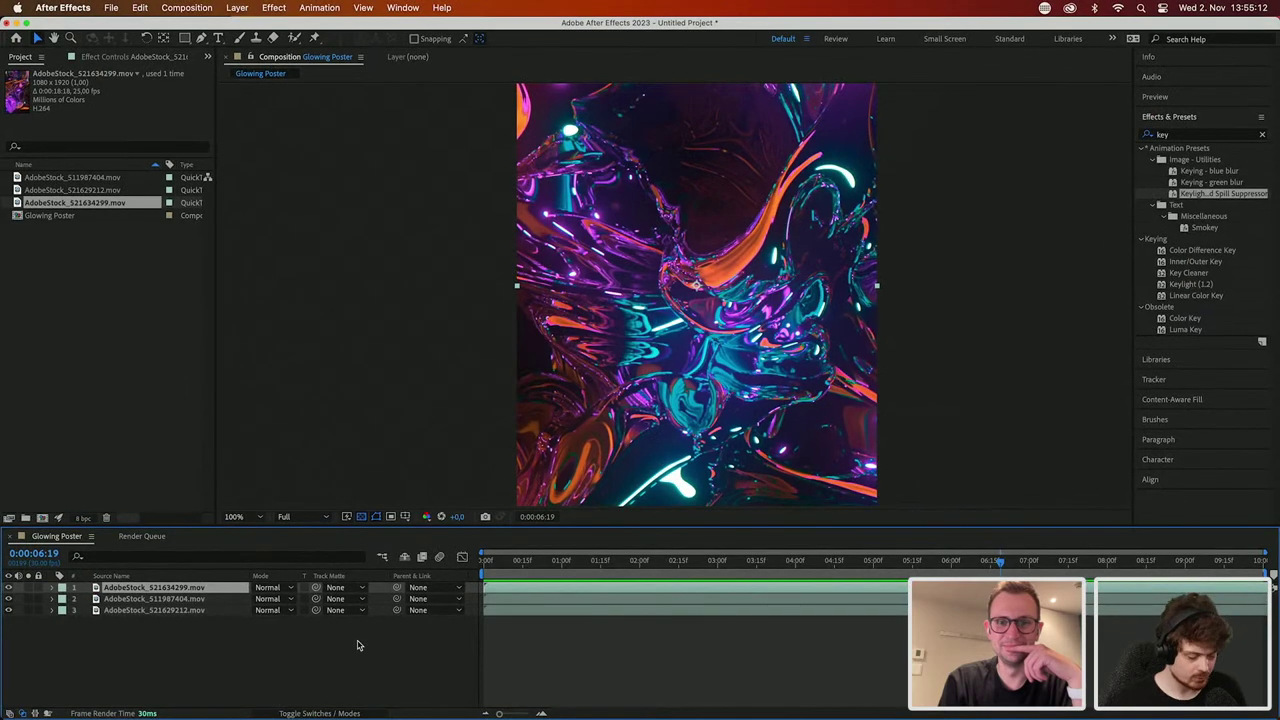
# Step: Check the layers by toggling the top texture's visibility and briefly soloing the keyed woman layer
pyautogui.click(9, 588)
pyautogui.click(9, 588)
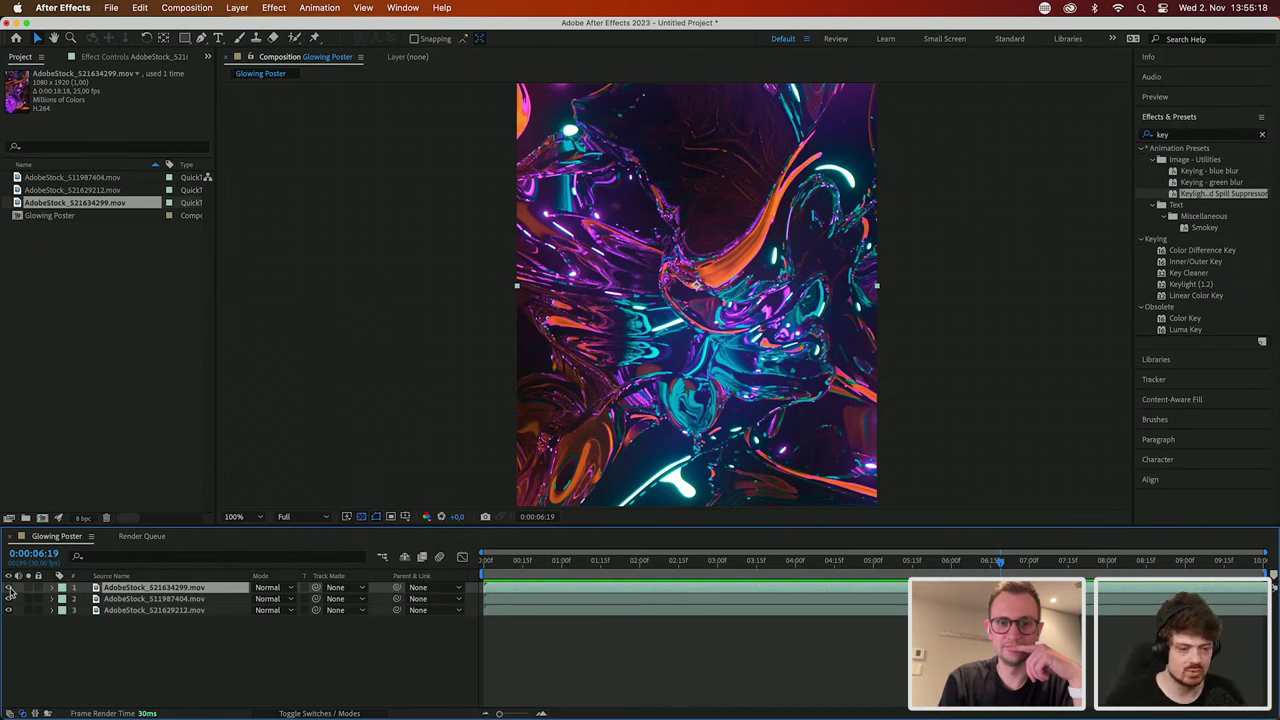
pyautogui.click(29, 599)
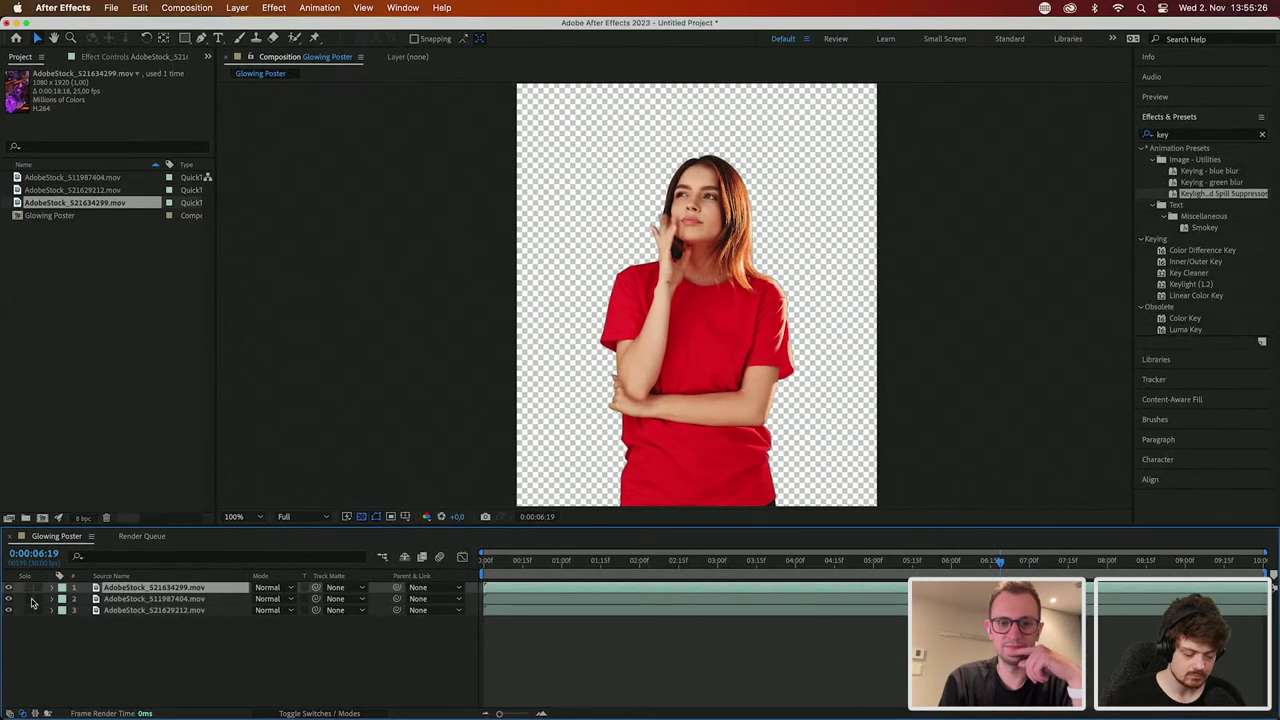
pyautogui.click(161, 601)
# Step: Use AdobeStock_511987404.mov as the track matte for the AdobeStock_521634299.mov layer and scrub to 0:00:04:07 to check it
pyautogui.click(335, 587)
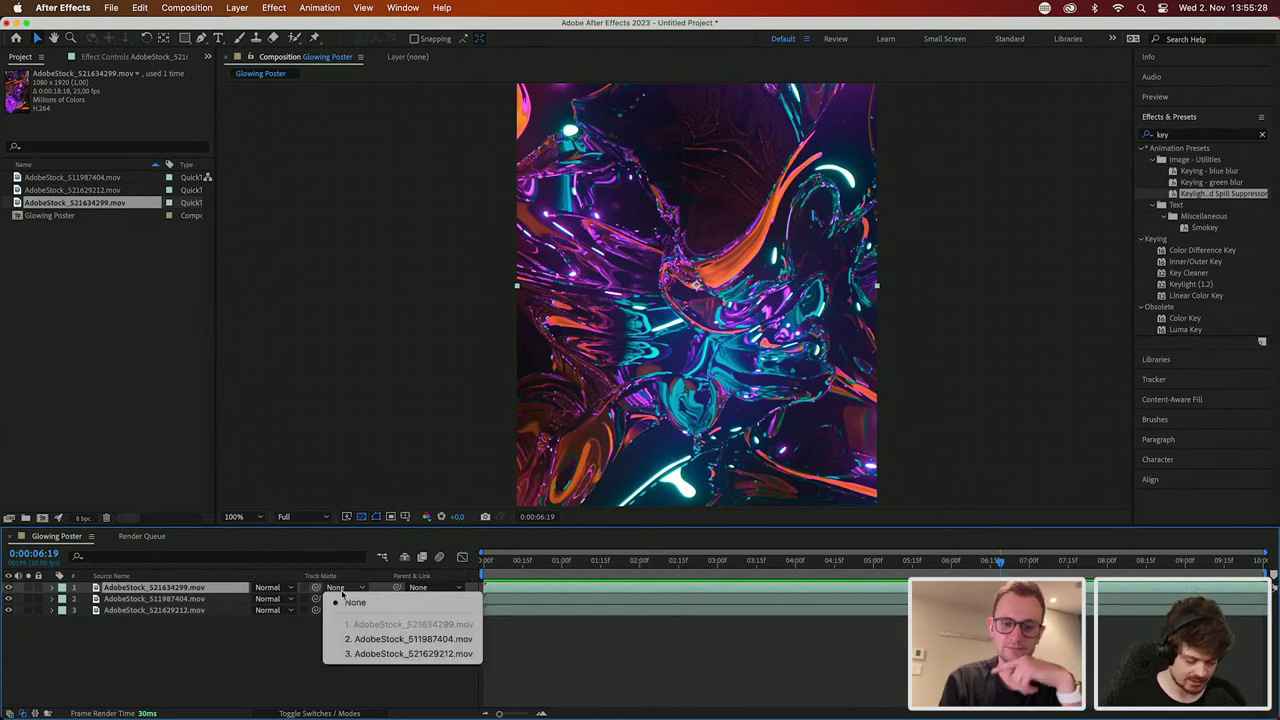
pyautogui.click(381, 648)
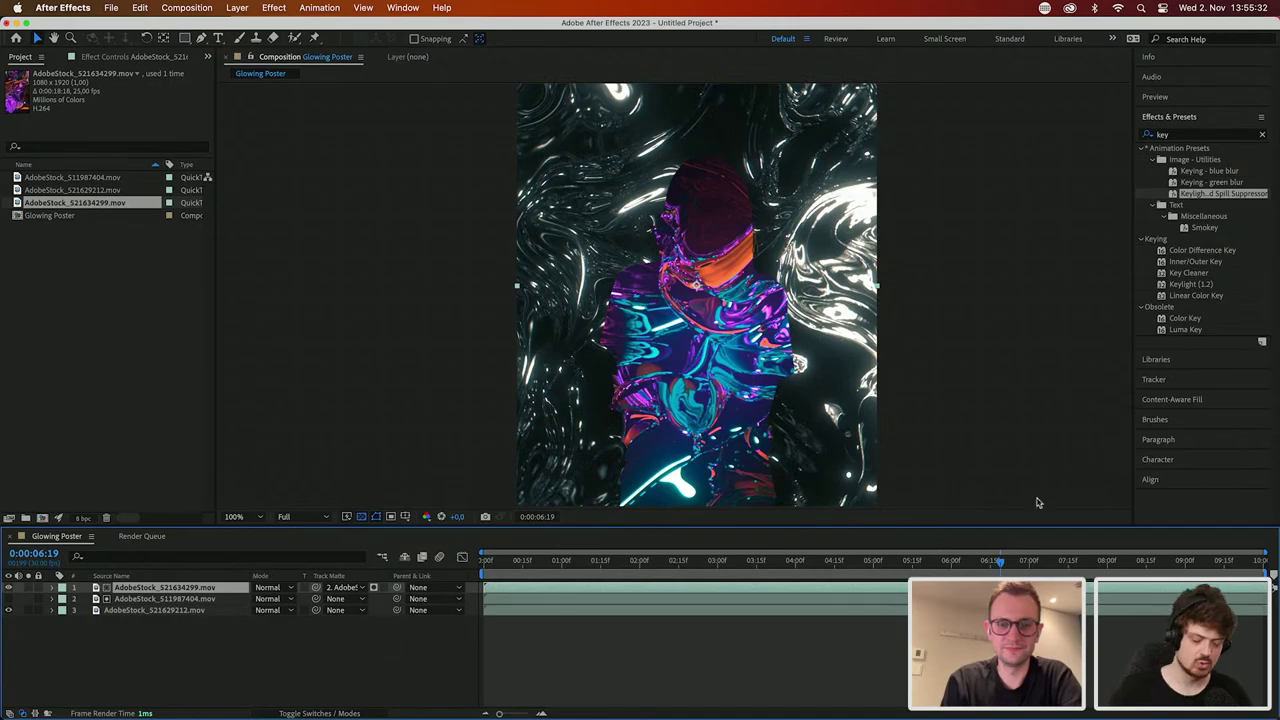
pyautogui.moveTo(962, 562); pyautogui.dragTo(812, 570)
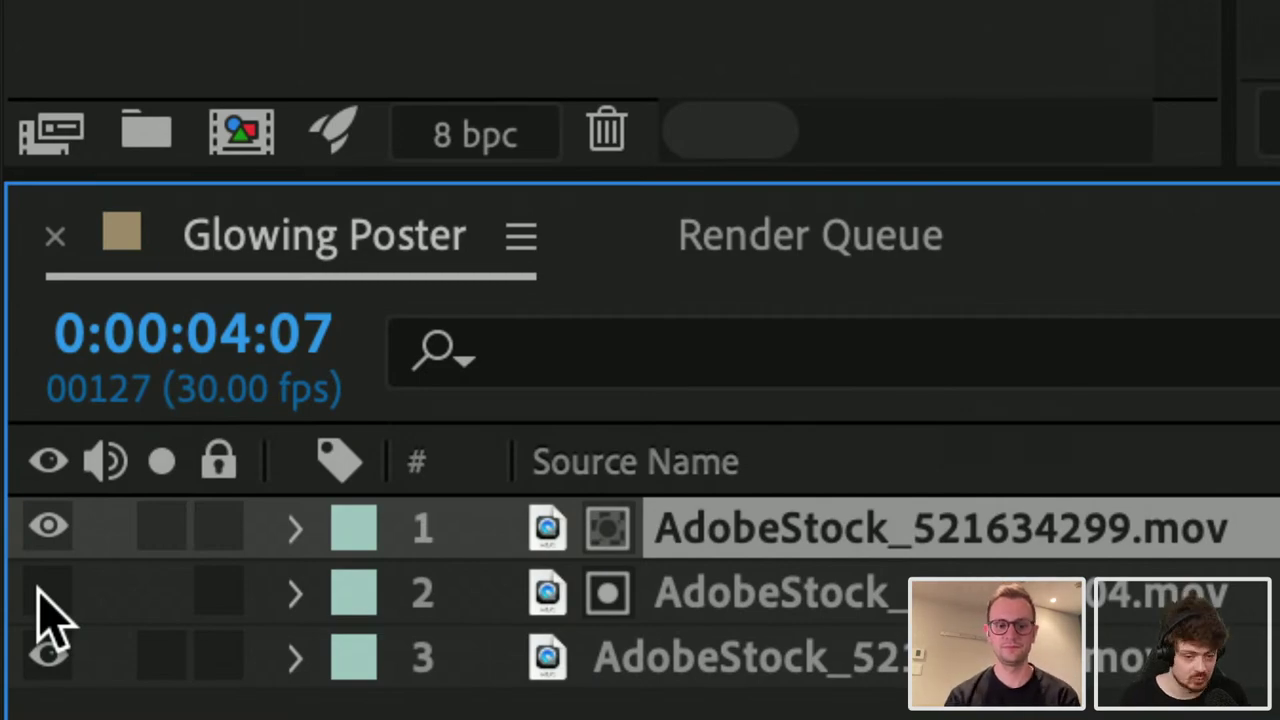
# Step: Show the AdobeStock_511987404.mov layer, set AdobeStock_521634299.mov's blending mode to Add, and scrub to 0:00:04:12 to check the blend
pyautogui.click(48, 593)
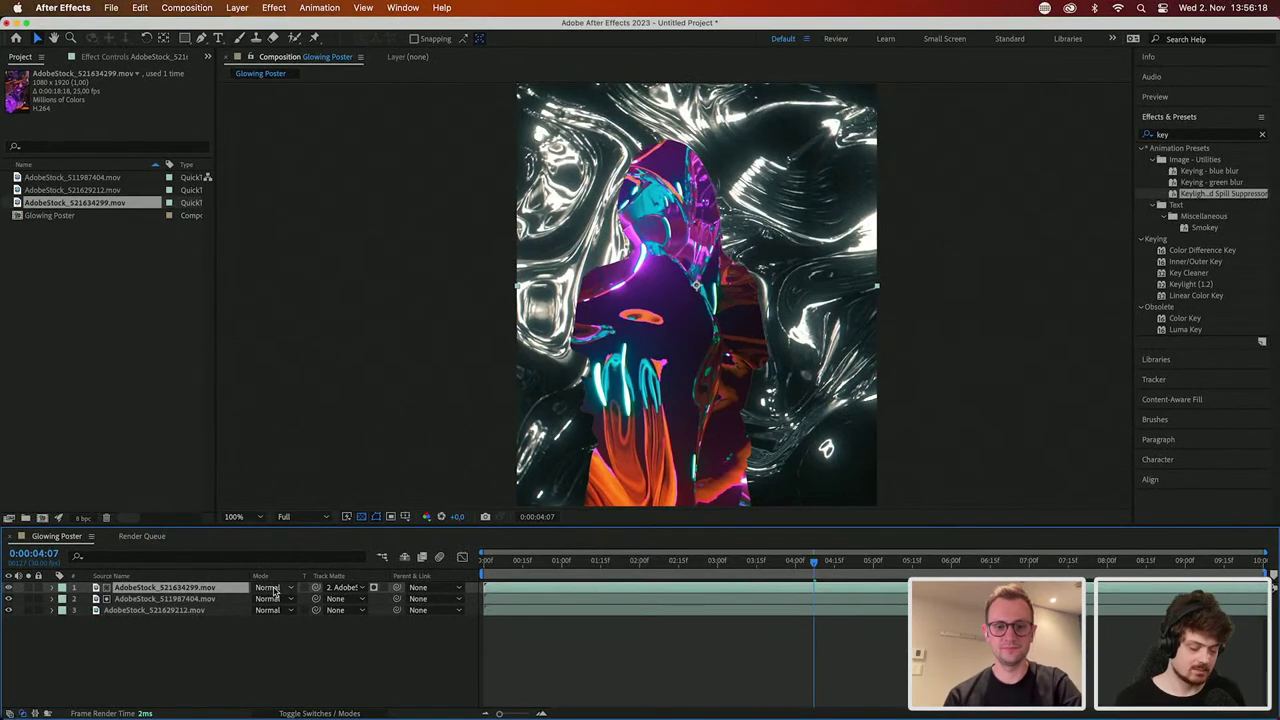
pyautogui.click(270, 588)
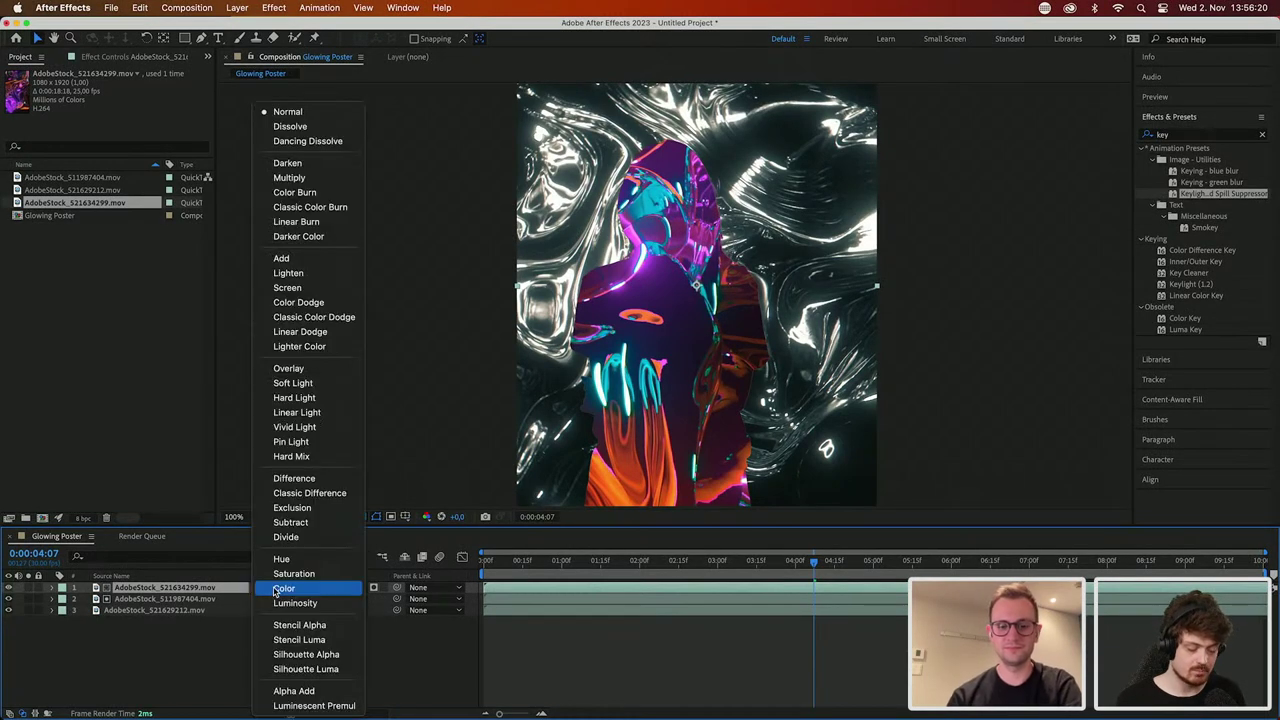
pyautogui.click(321, 260)
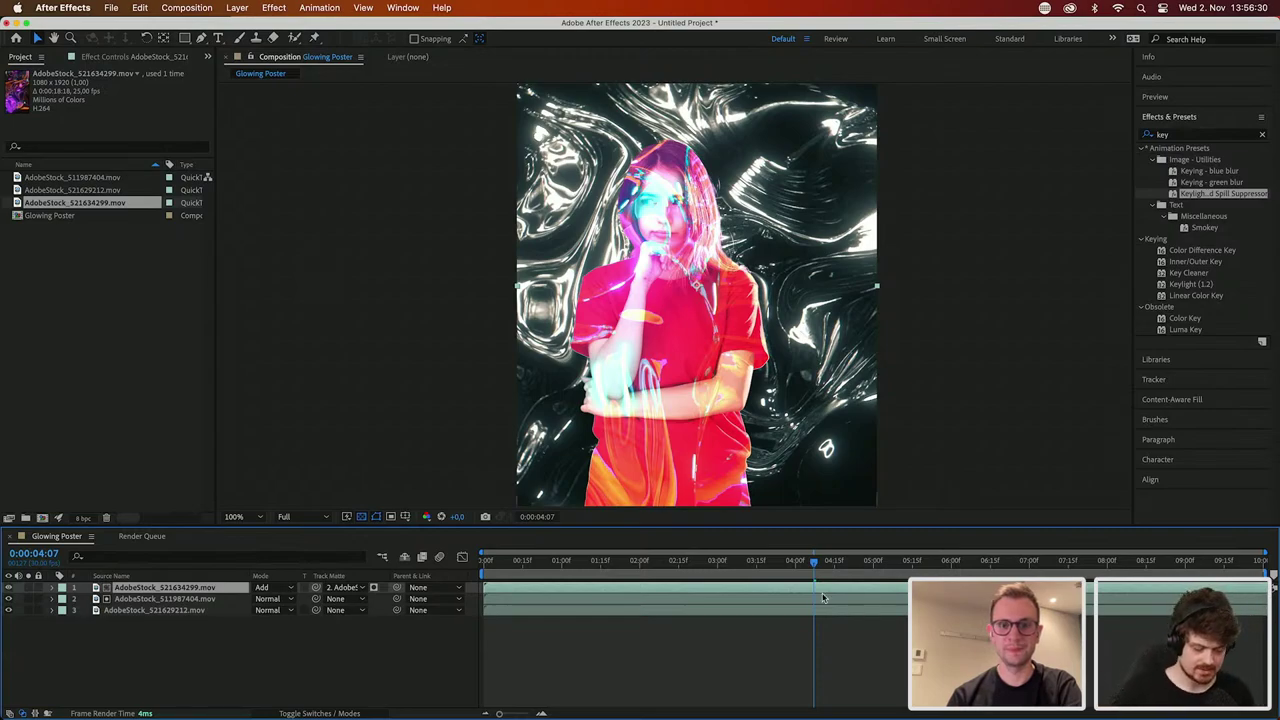
pyautogui.moveTo(813, 565)
pyautogui.mouseDown()
pyautogui.moveTo(674, 568)
pyautogui.moveTo(826, 582)
pyautogui.mouseUp()
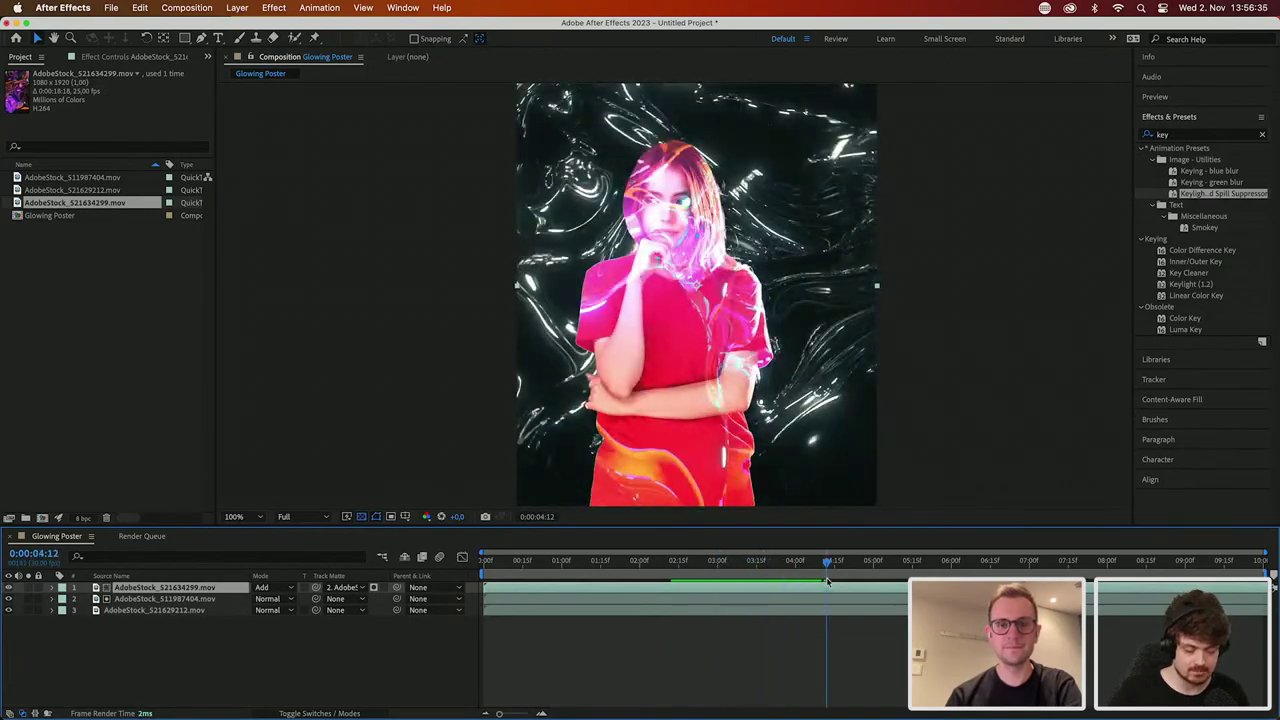
# Step: Apply the Tint effect to the AdobeStock_511987404.mov layer, below its collapsed Keylight effect
pyautogui.click(194, 599)
pyautogui.click(131, 56)
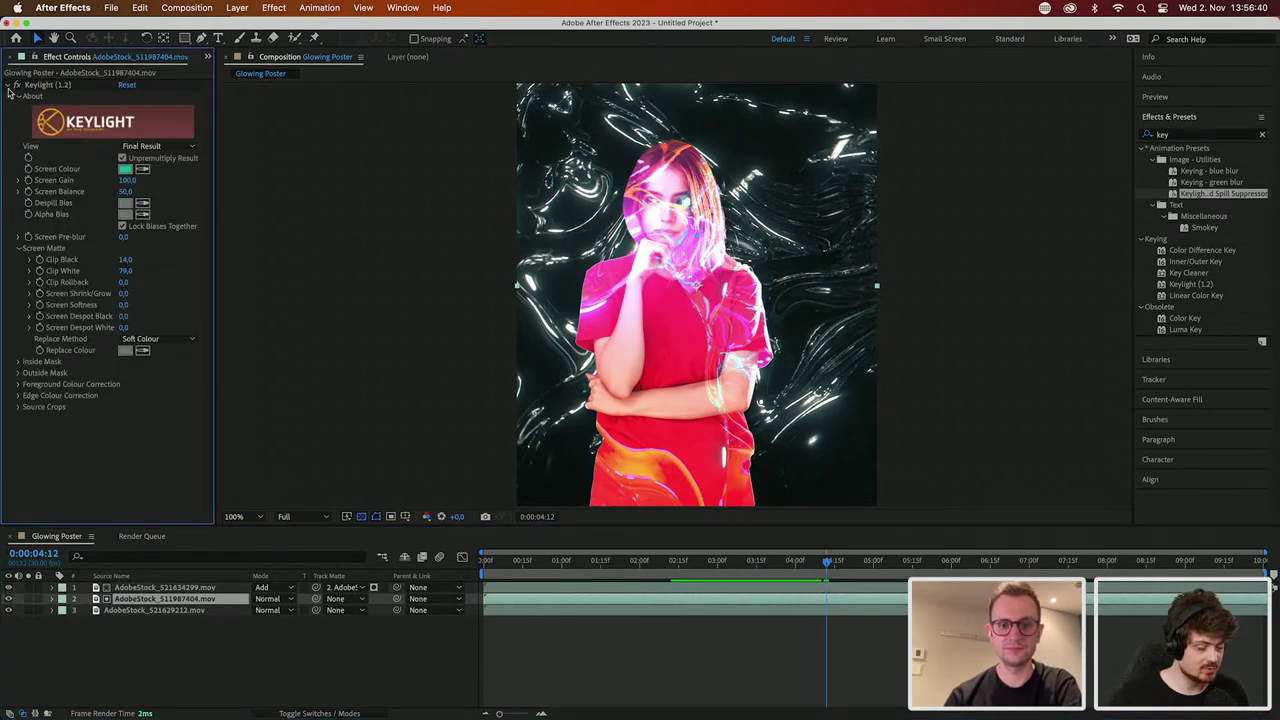
pyautogui.click(8, 85)
pyautogui.click(1165, 134)
pyautogui.press('BackSpace')
pyautogui.press('BackSpace')
pyautogui.press('BackSpace')
pyautogui.write('tint')
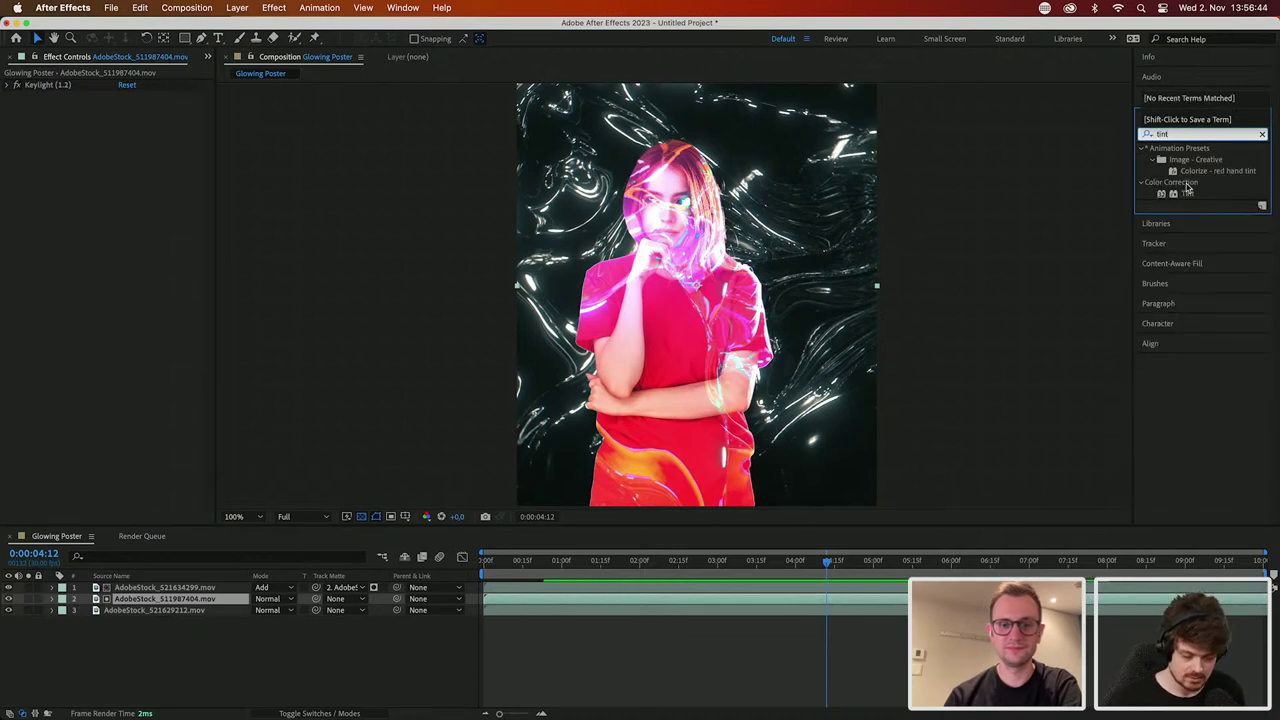
pyautogui.moveTo(1188, 190); pyautogui.dragTo(153, 208)
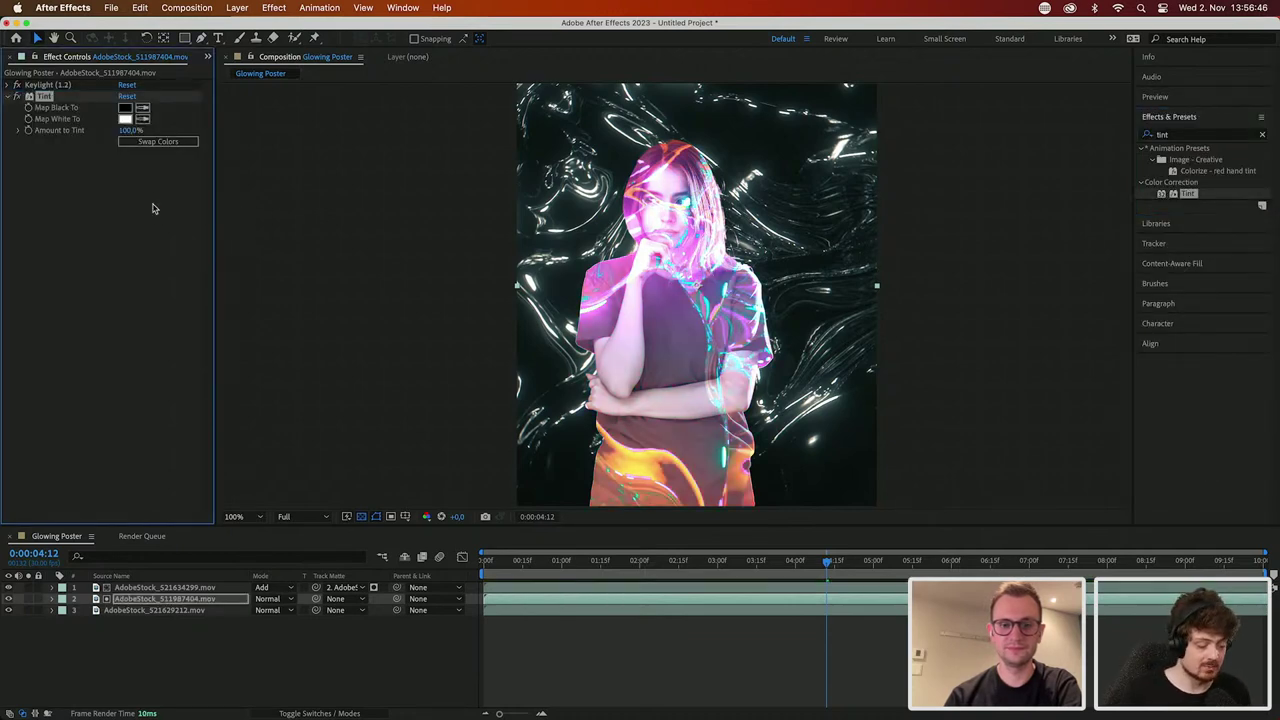
# Step: Set the Tint effect's Map Black To colour to dark blue 020B43
pyautogui.click(125, 107)
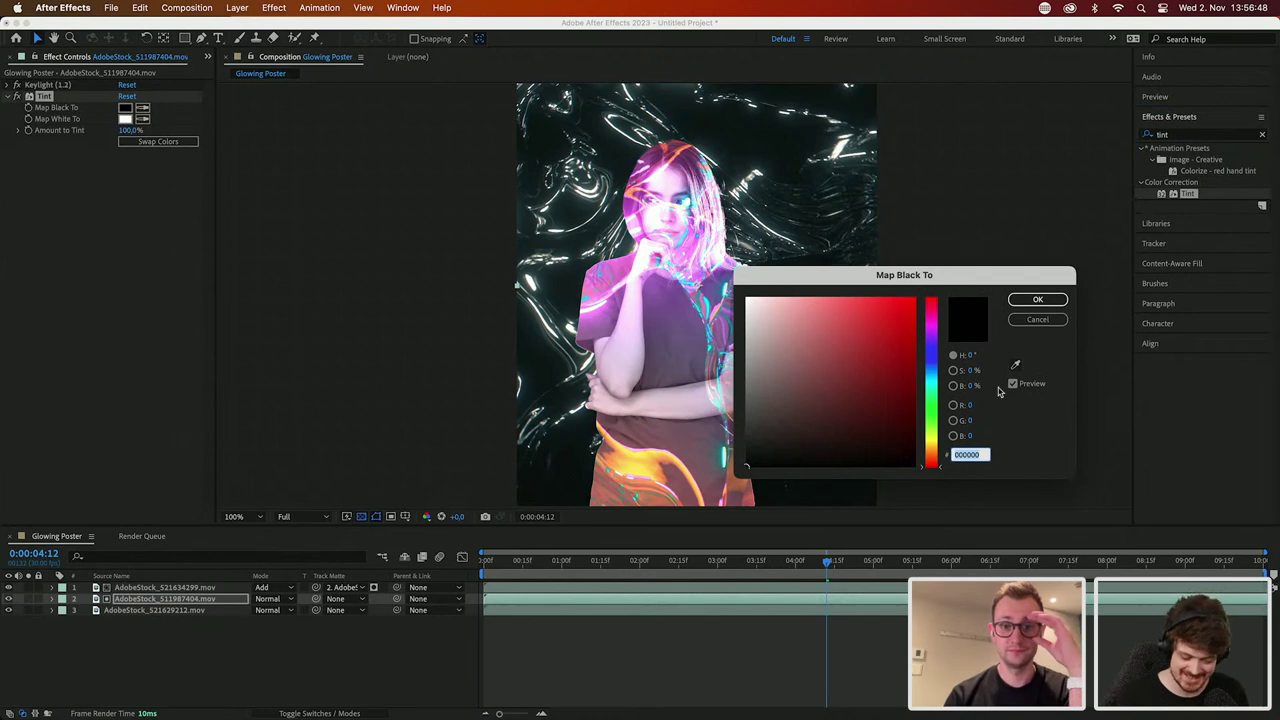
pyautogui.click(914, 357)
pyautogui.click(931, 357)
pyautogui.click(908, 387)
pyautogui.moveTo(908, 387); pyautogui.dragTo(911, 421)
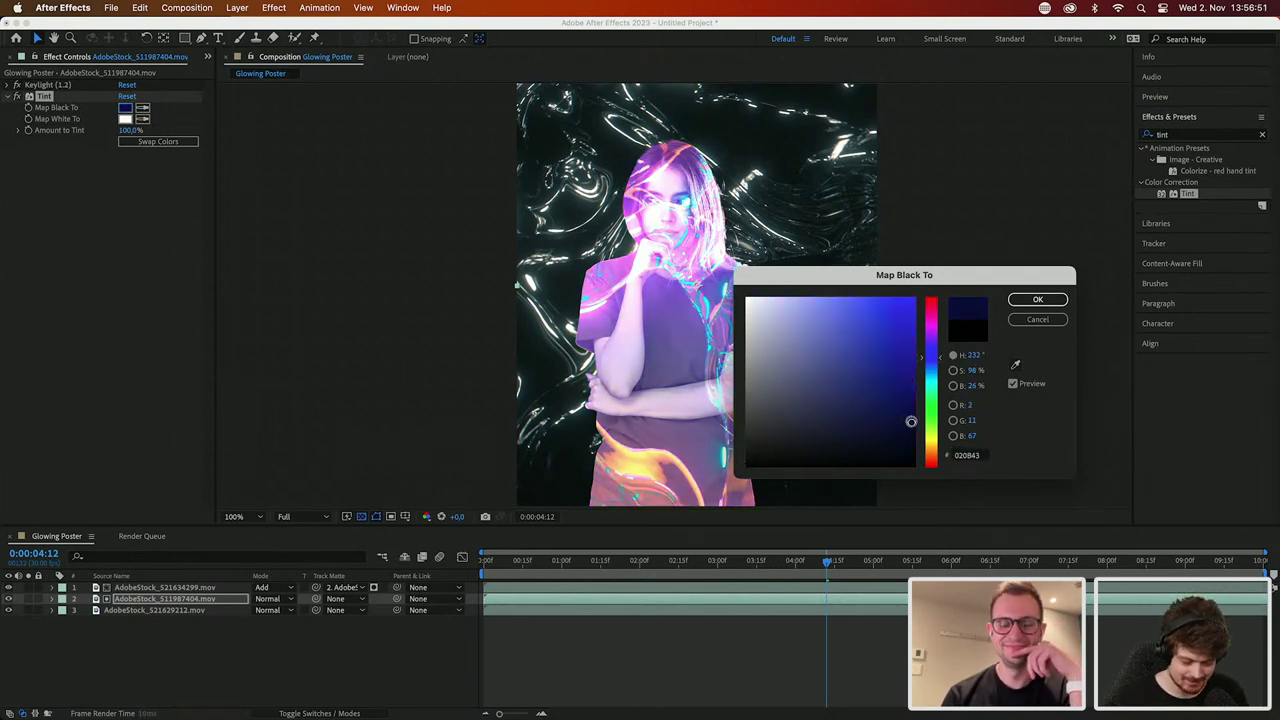
pyautogui.click(1037, 300)
# Step: Set the Tint effect's Map White To colour to pink FF6AC1
pyautogui.click(125, 119)
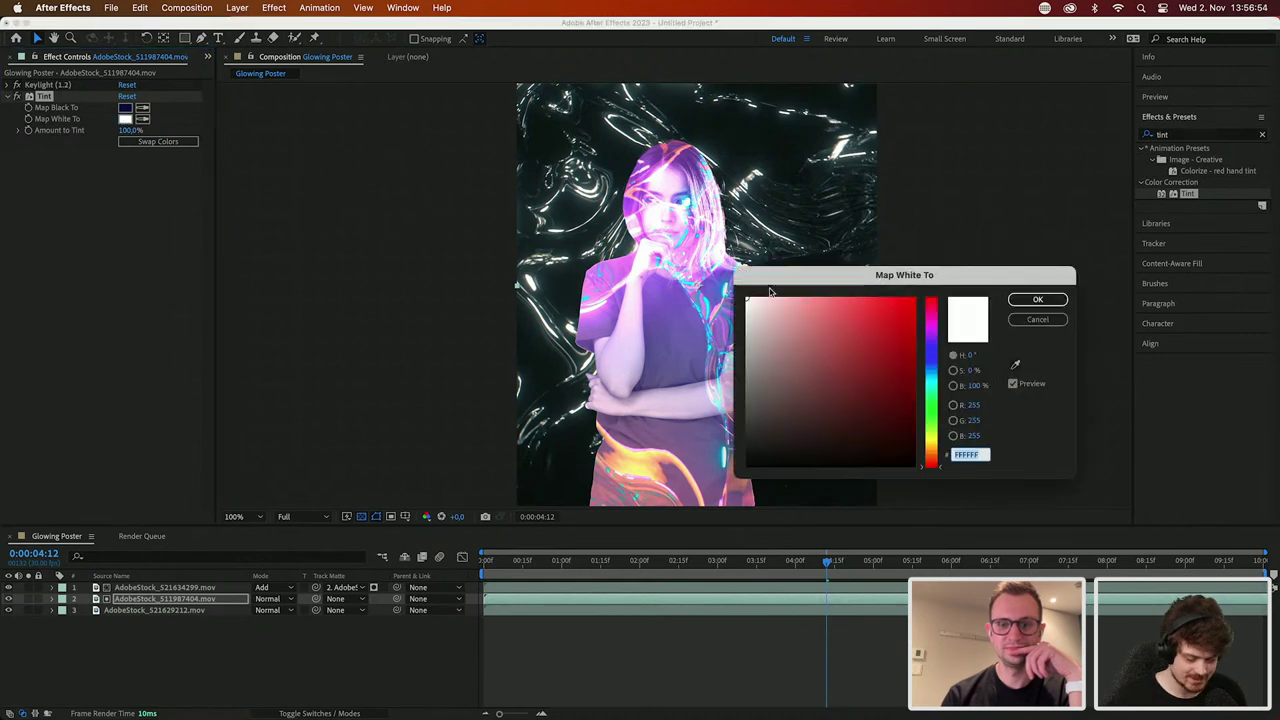
pyautogui.click(931, 326)
pyautogui.click(931, 298)
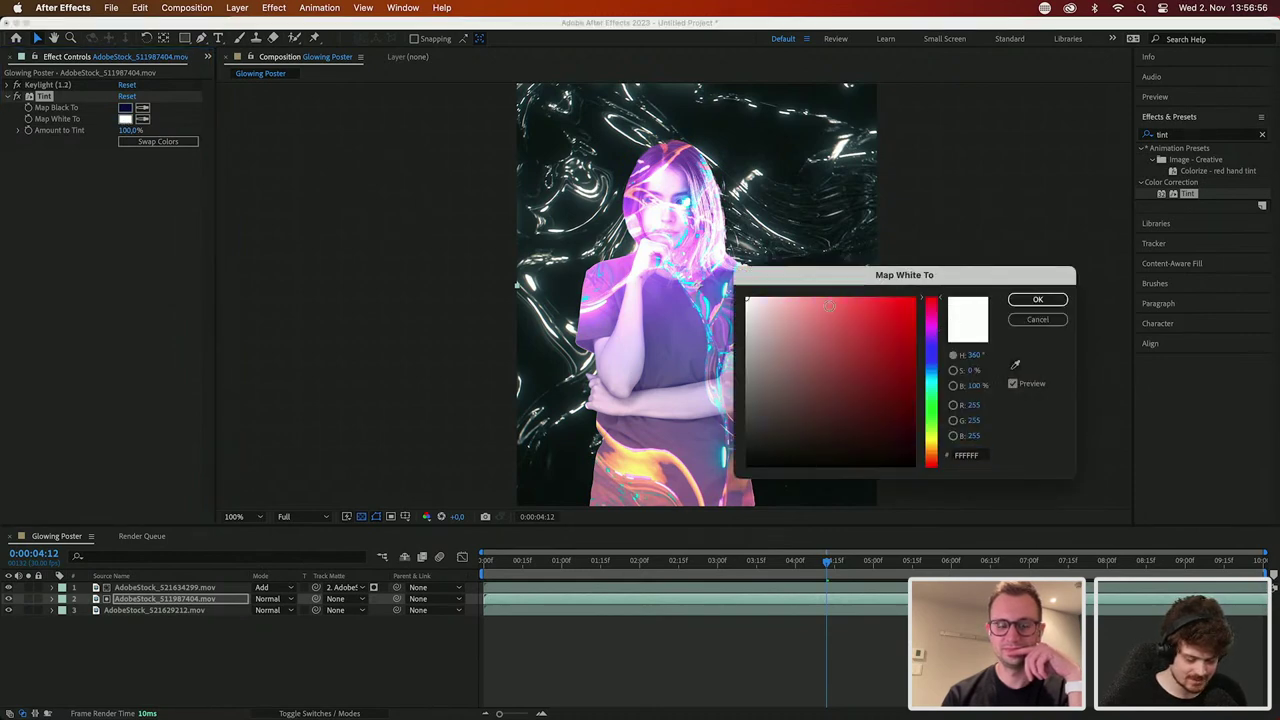
pyautogui.click(826, 299)
pyautogui.click(929, 334)
pyautogui.moveTo(929, 334)
pyautogui.mouseDown()
pyautogui.moveTo(931, 360)
pyautogui.moveTo(931, 298)
pyautogui.moveTo(947, 507)
pyautogui.moveTo(957, 430)
pyautogui.moveTo(958, 450)
pyautogui.moveTo(940, 317)
pyautogui.mouseUp()
pyautogui.moveTo(847, 313)
pyautogui.mouseDown()
pyautogui.moveTo(823, 406)
pyautogui.moveTo(845, 290)
pyautogui.mouseUp()
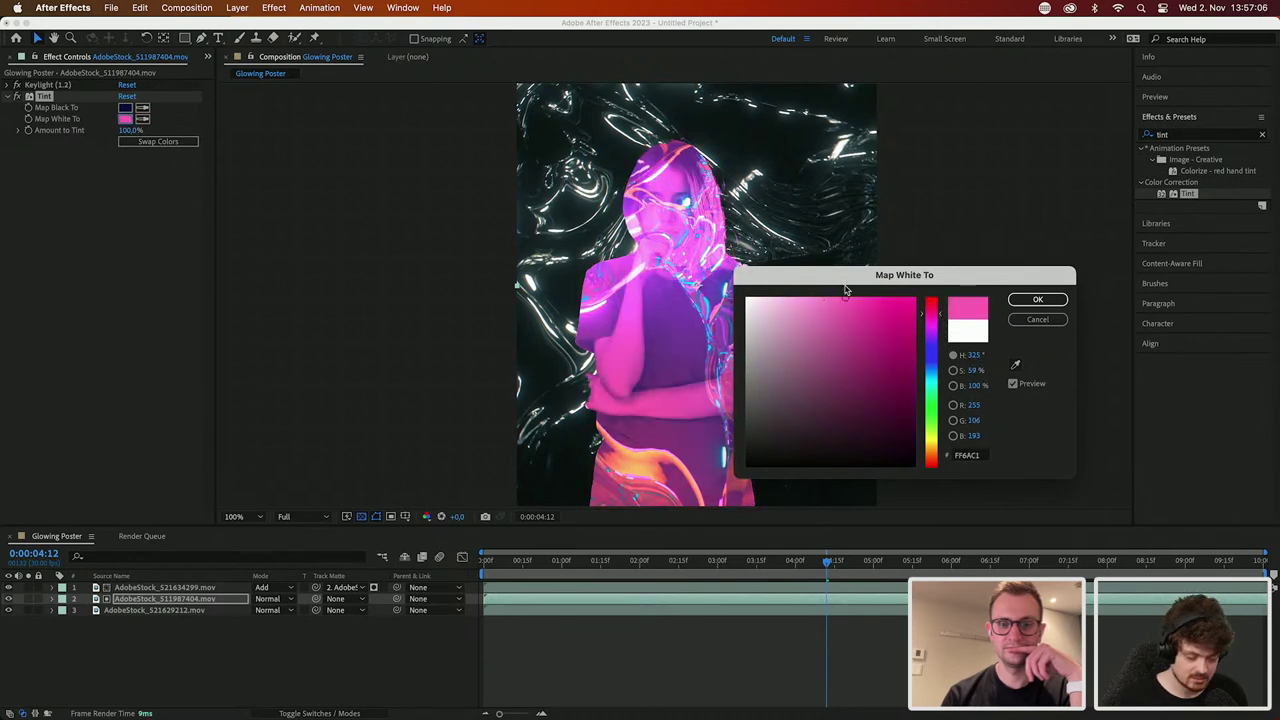
pyautogui.click(1037, 299)
# Step: Insert a Curves effect between Keylight and Tint on the woman layer and shape its RGB curve into a contrast-boosting S-curve
pyautogui.click(1166, 134)
pyautogui.write('curv')
pyautogui.moveTo(5, 225); pyautogui.dragTo(155, 106)
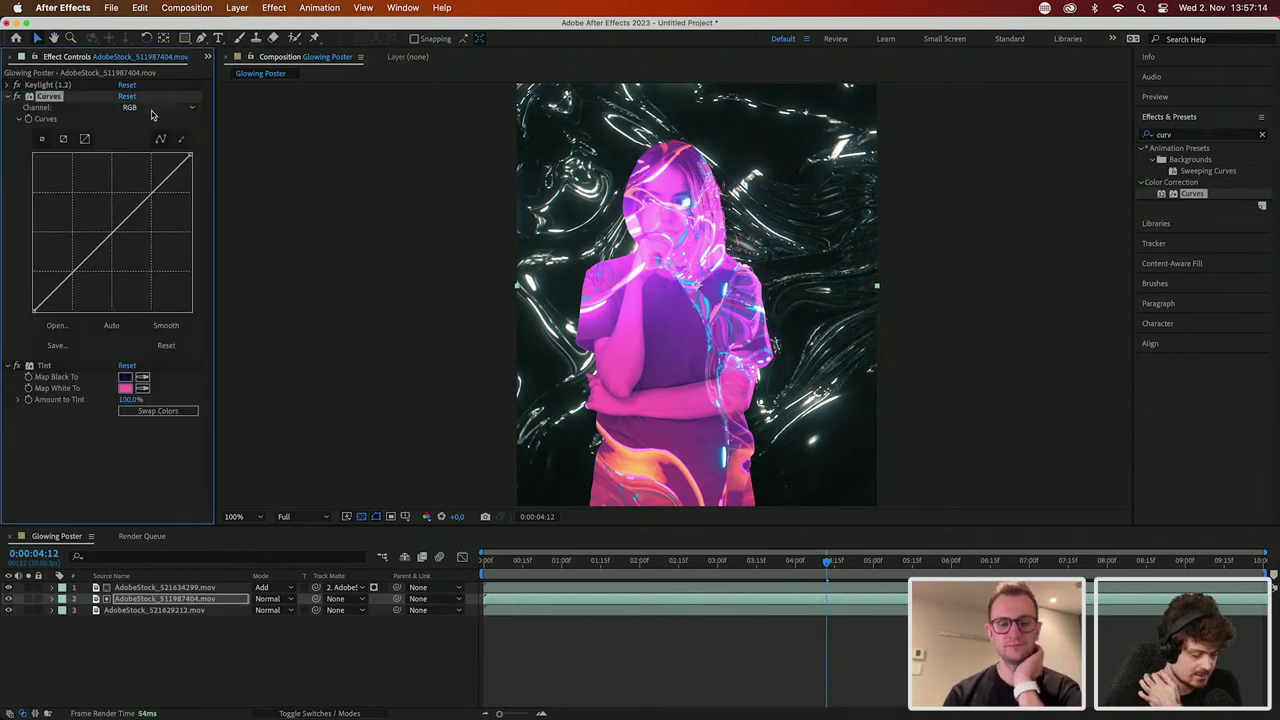
pyautogui.moveTo(106, 244); pyautogui.dragTo(104, 283)
pyautogui.moveTo(150, 236); pyautogui.dragTo(148, 190)
pyautogui.moveTo(104, 283); pyautogui.dragTo(92, 284)
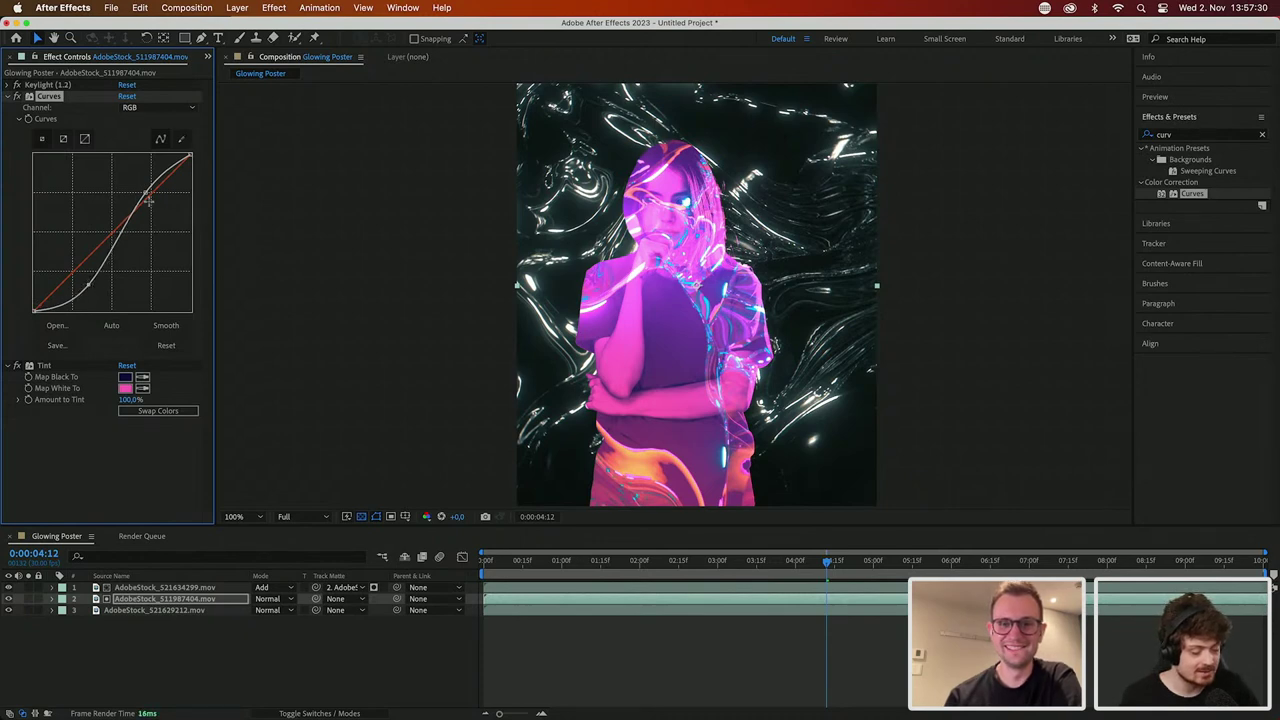
pyautogui.moveTo(145, 192); pyautogui.dragTo(146, 186)
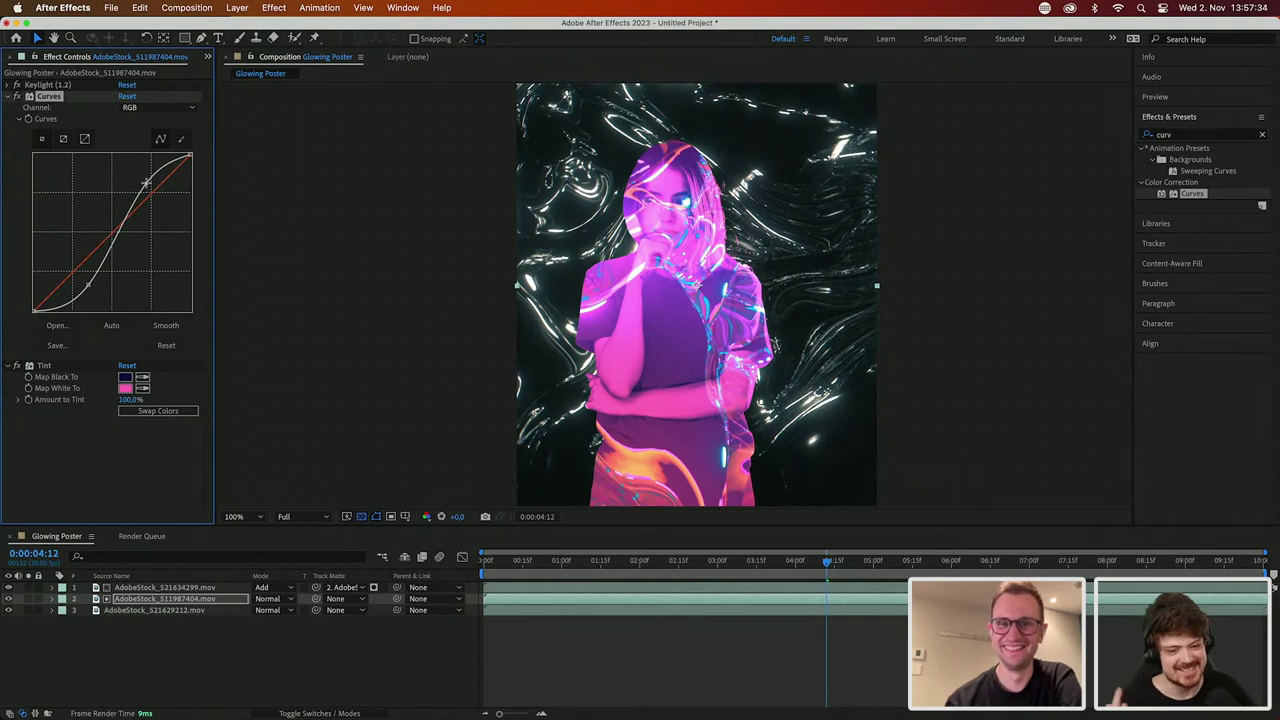
# Step: Brighten the Tint effect's Map Black To colour to 041059 and set Amount to Tint to 74%
pyautogui.click(126, 377)
pyautogui.moveTo(914, 358); pyautogui.dragTo(908, 407)
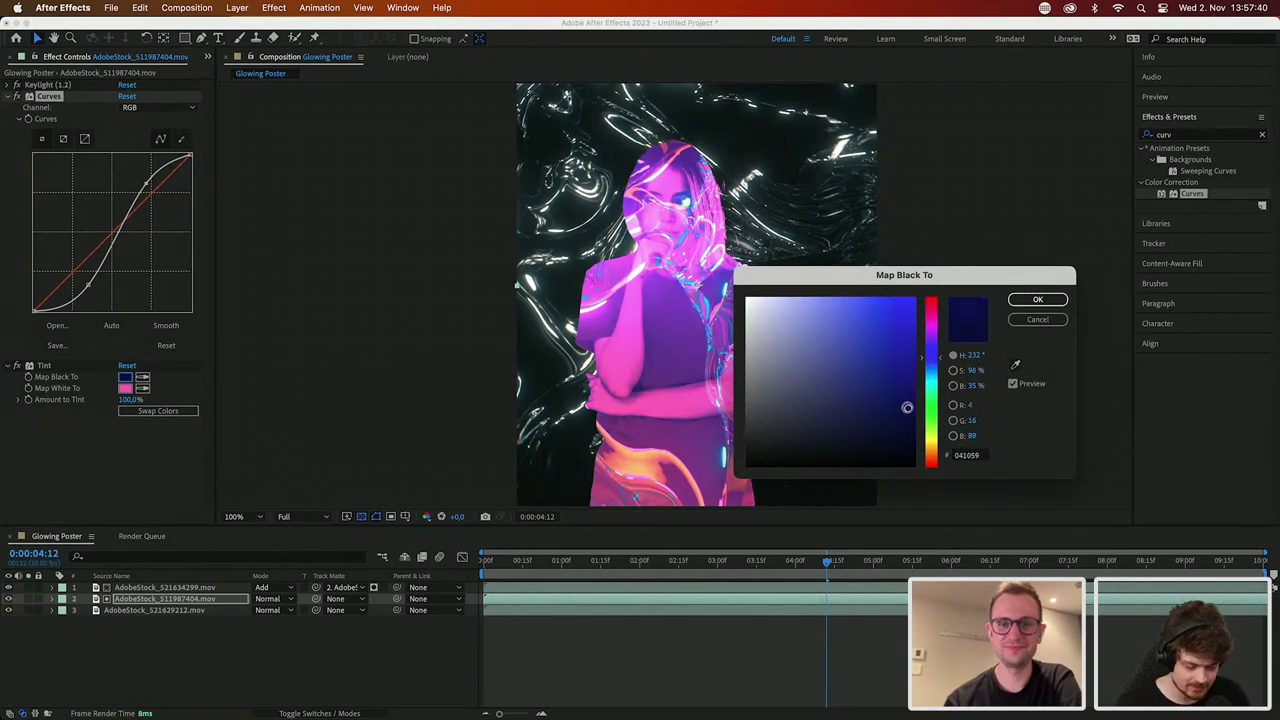
pyautogui.click(1037, 299)
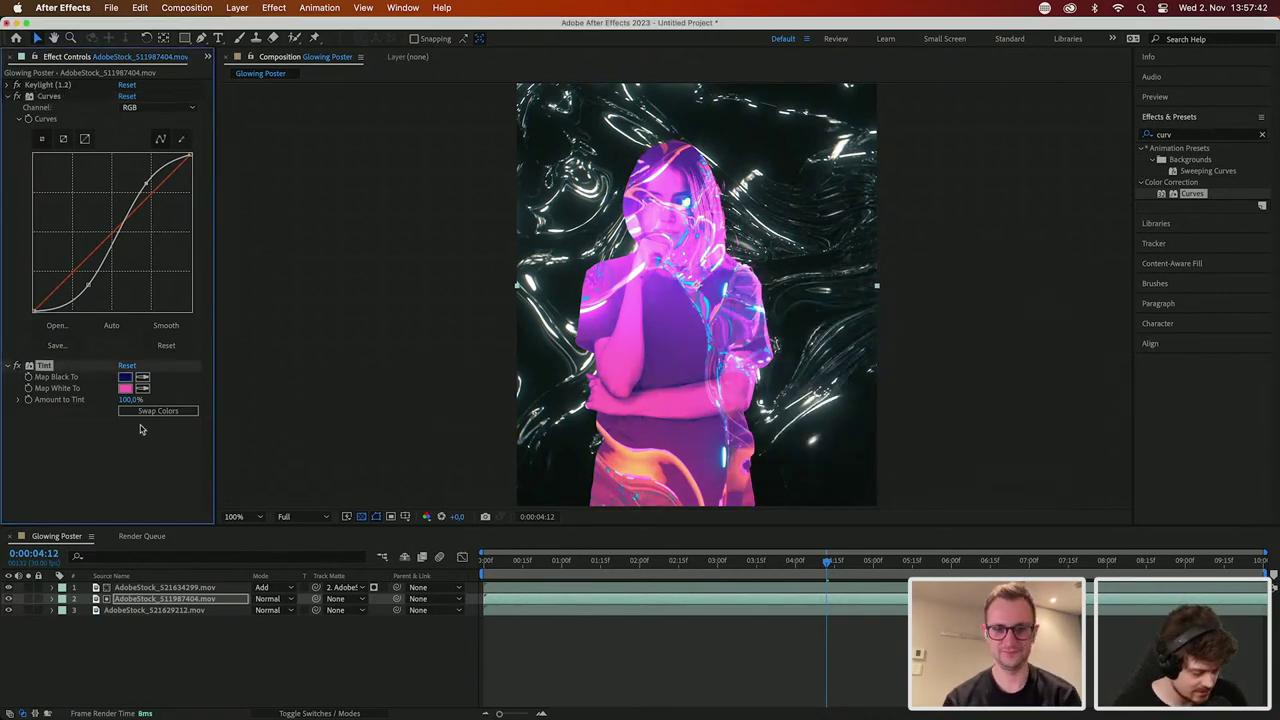
pyautogui.moveTo(128, 399)
pyautogui.mouseDown()
pyautogui.moveTo(98, 399)
pyautogui.moveTo(112, 400)
pyautogui.mouseUp()
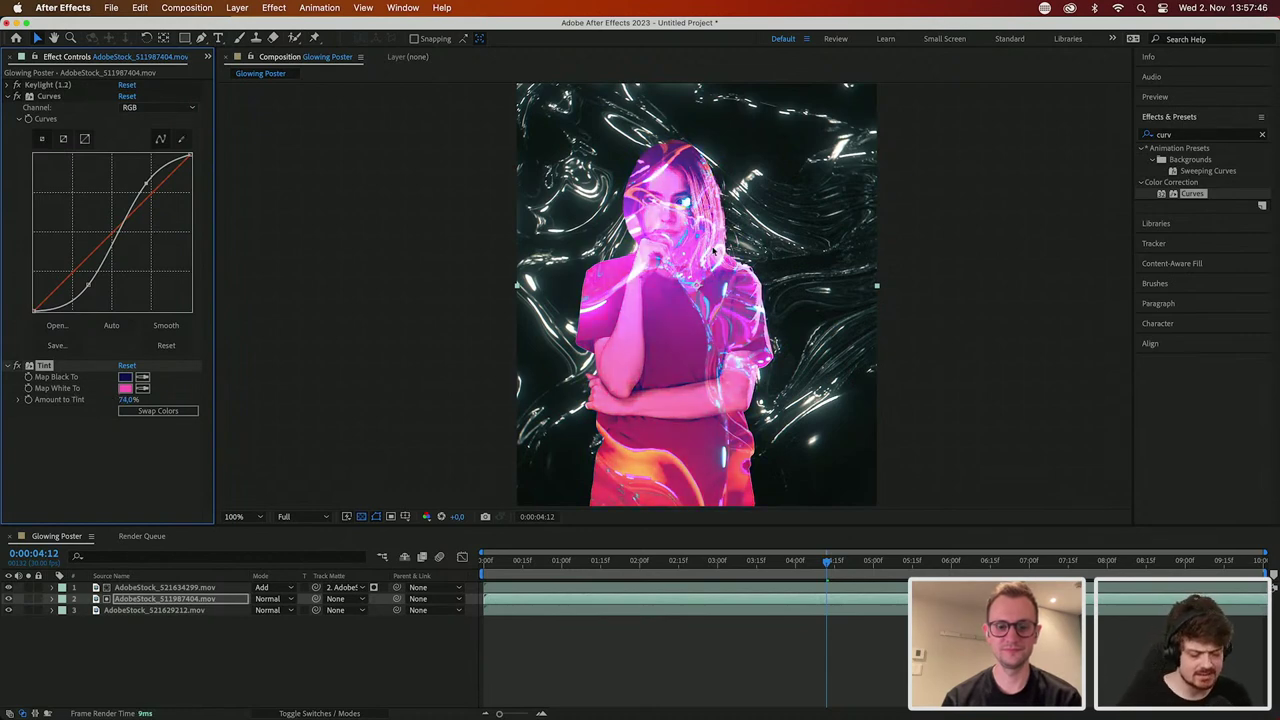
# Step: Apply the Glow effect to the AdobeStock_521634299.mov layer and set its Glow Radius to 24
pyautogui.click(1261, 134)
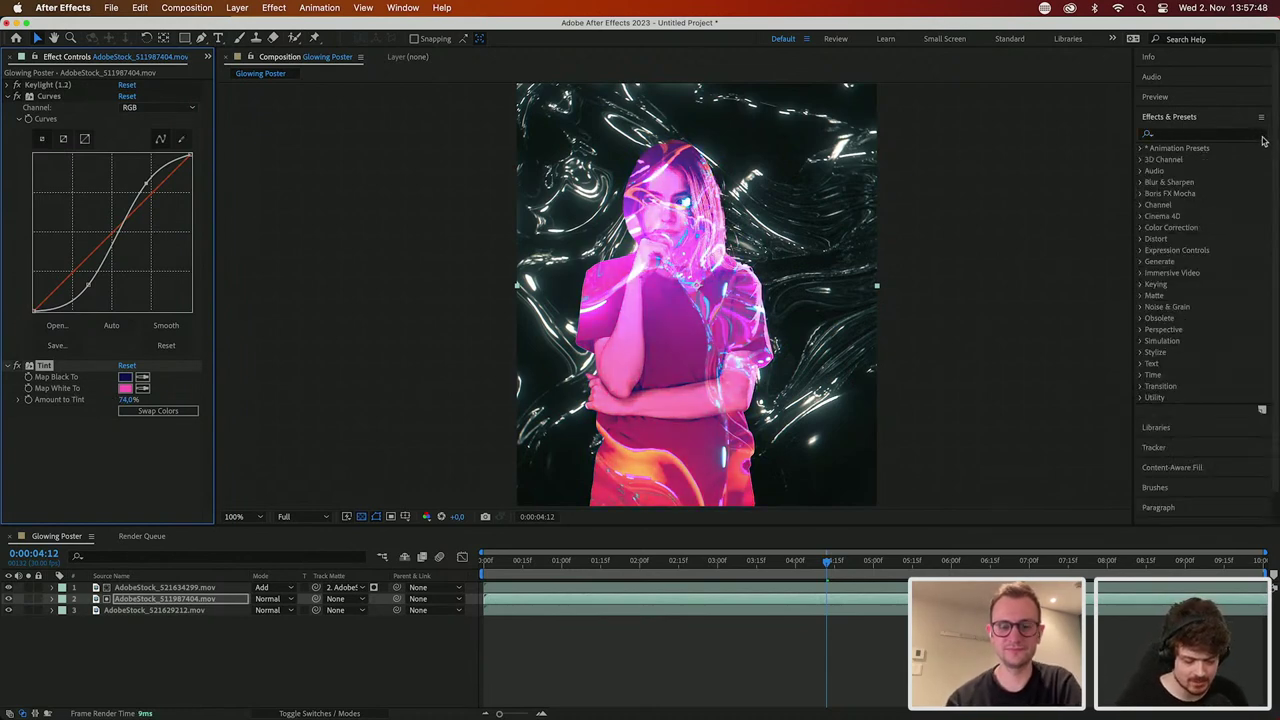
pyautogui.write('glow')
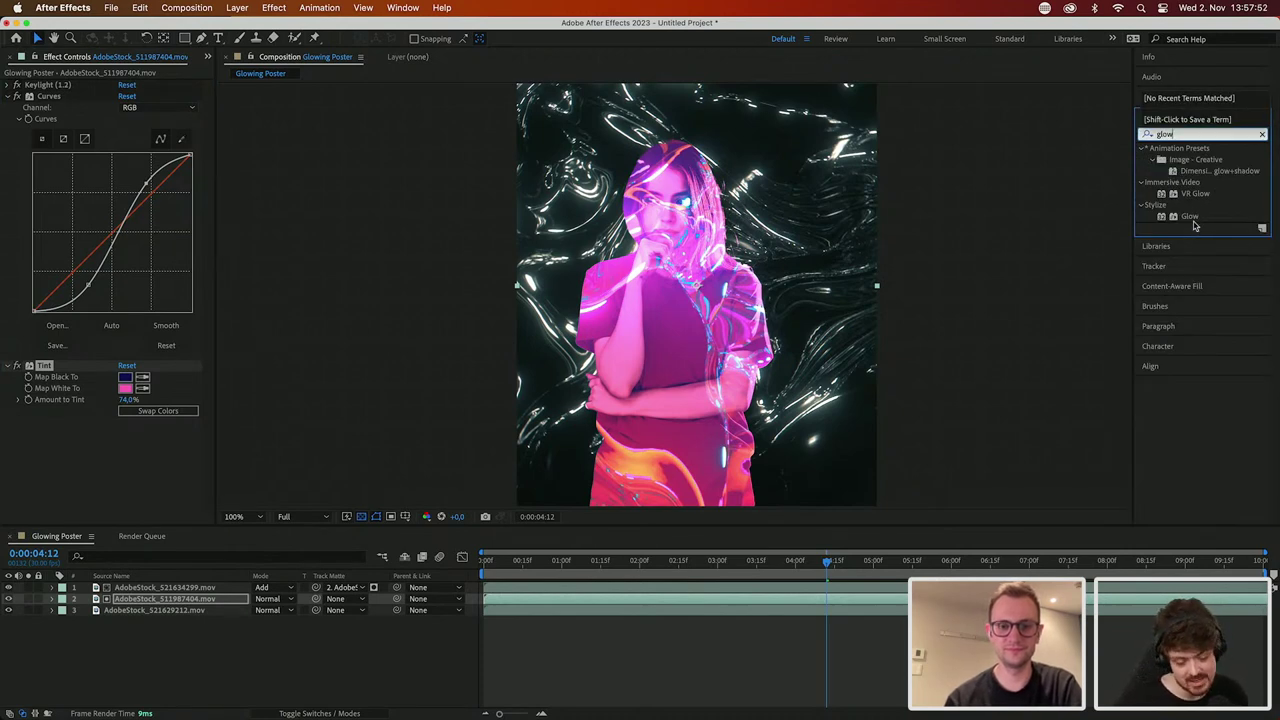
pyautogui.moveTo(1193, 224); pyautogui.dragTo(183, 597)
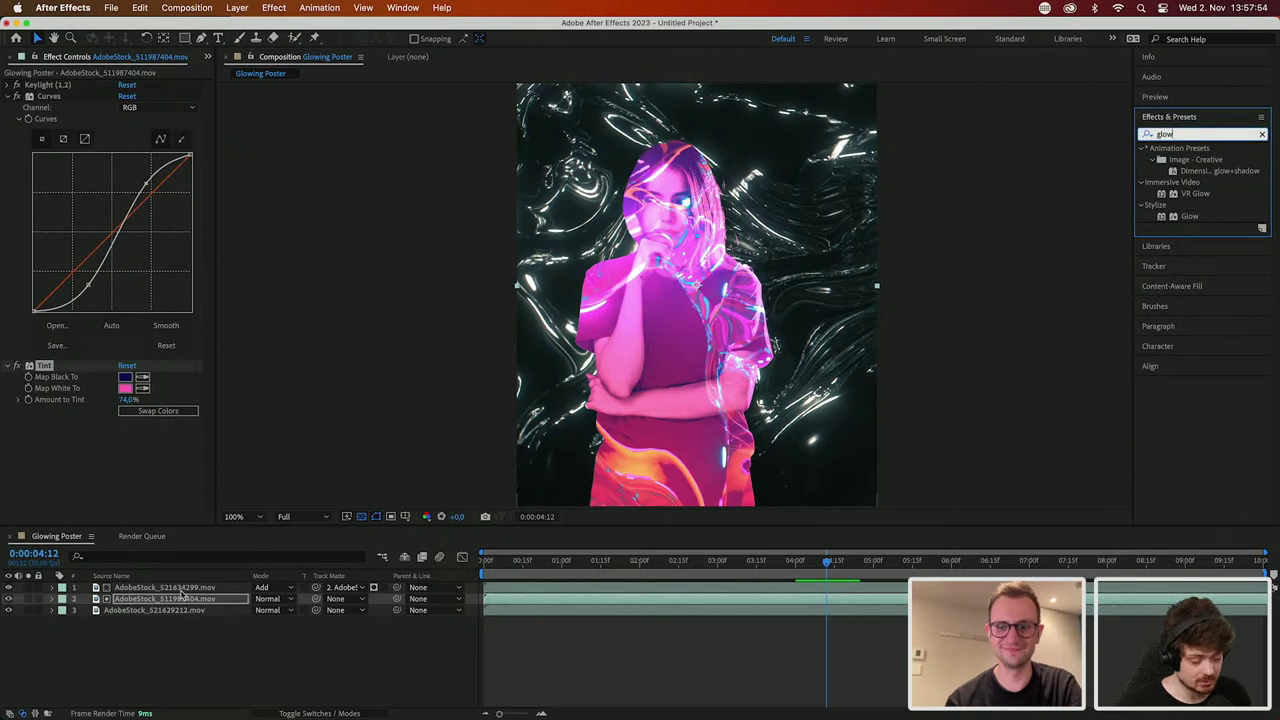
pyautogui.click(182, 590)
pyautogui.doubleClick(1192, 217)
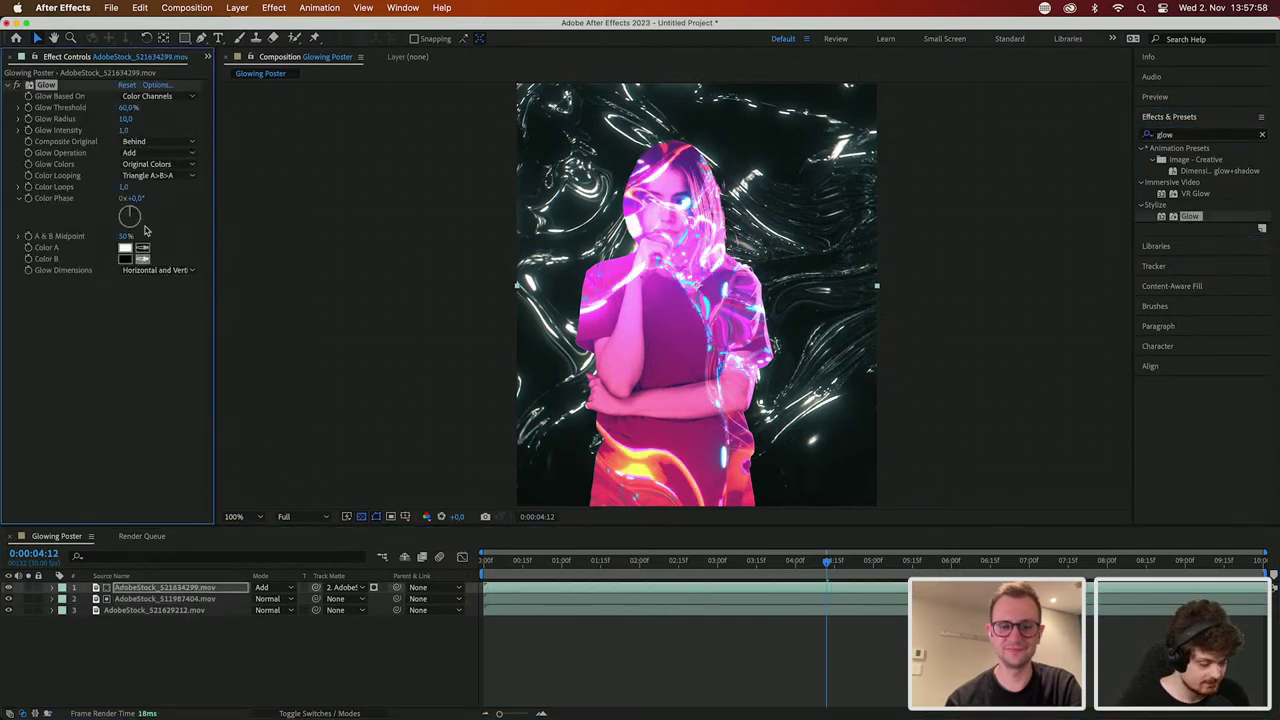
pyautogui.moveTo(125, 118)
pyautogui.mouseDown()
pyautogui.moveTo(157, 115)
pyautogui.moveTo(134, 119)
pyautogui.mouseUp()
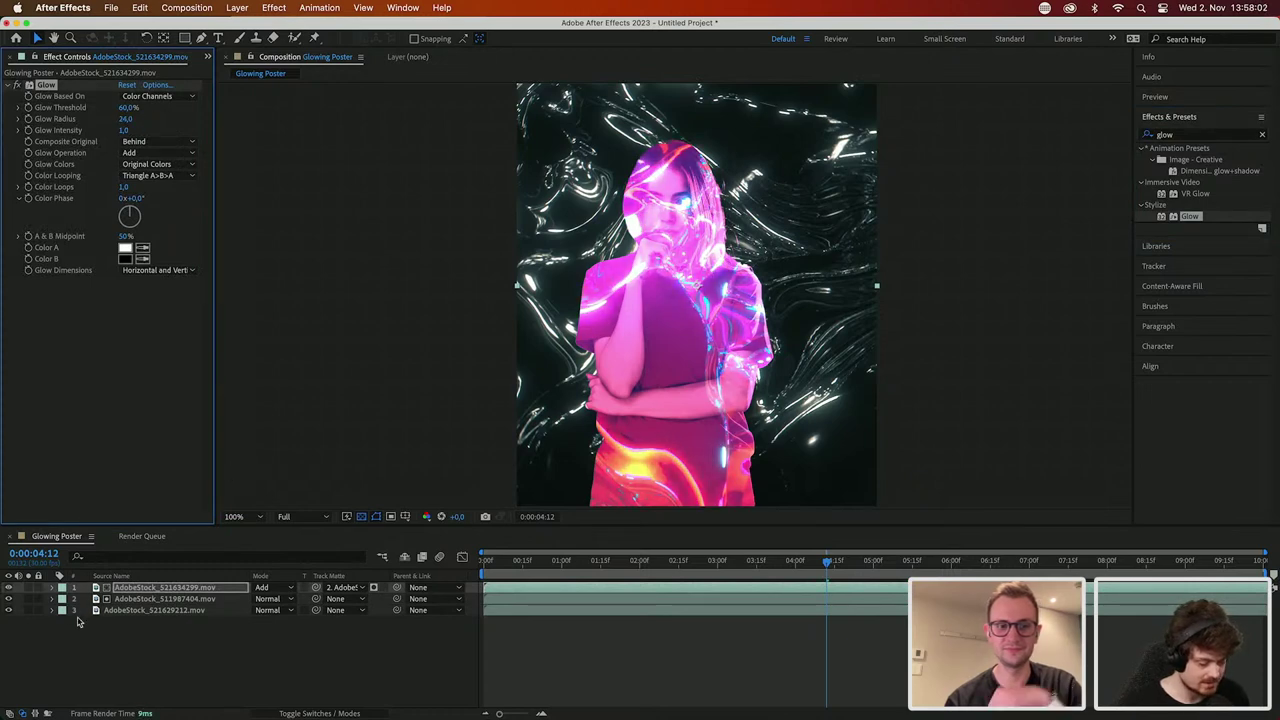
# Step: Darken the woman layer by lowering both the highlight and shadow points of its RGB curve
pyautogui.click(134, 600)
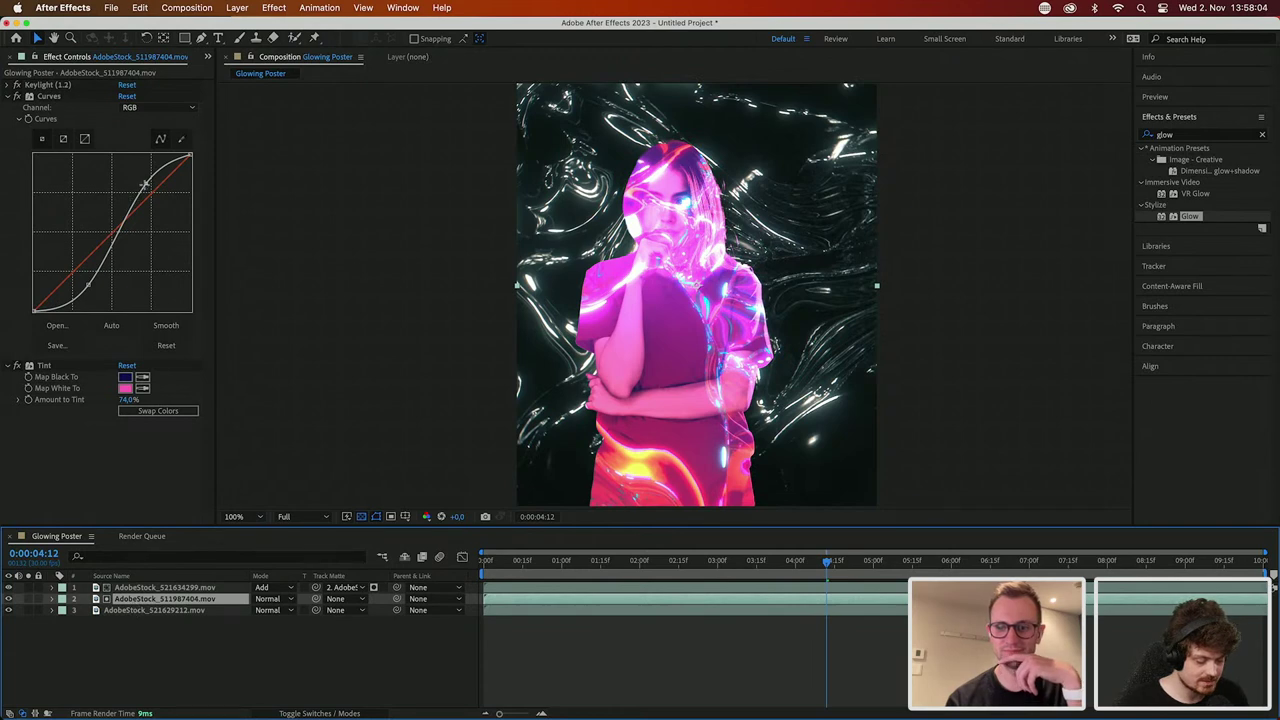
pyautogui.moveTo(144, 184); pyautogui.dragTo(143, 218)
pyautogui.moveTo(87, 283); pyautogui.dragTo(87, 300)
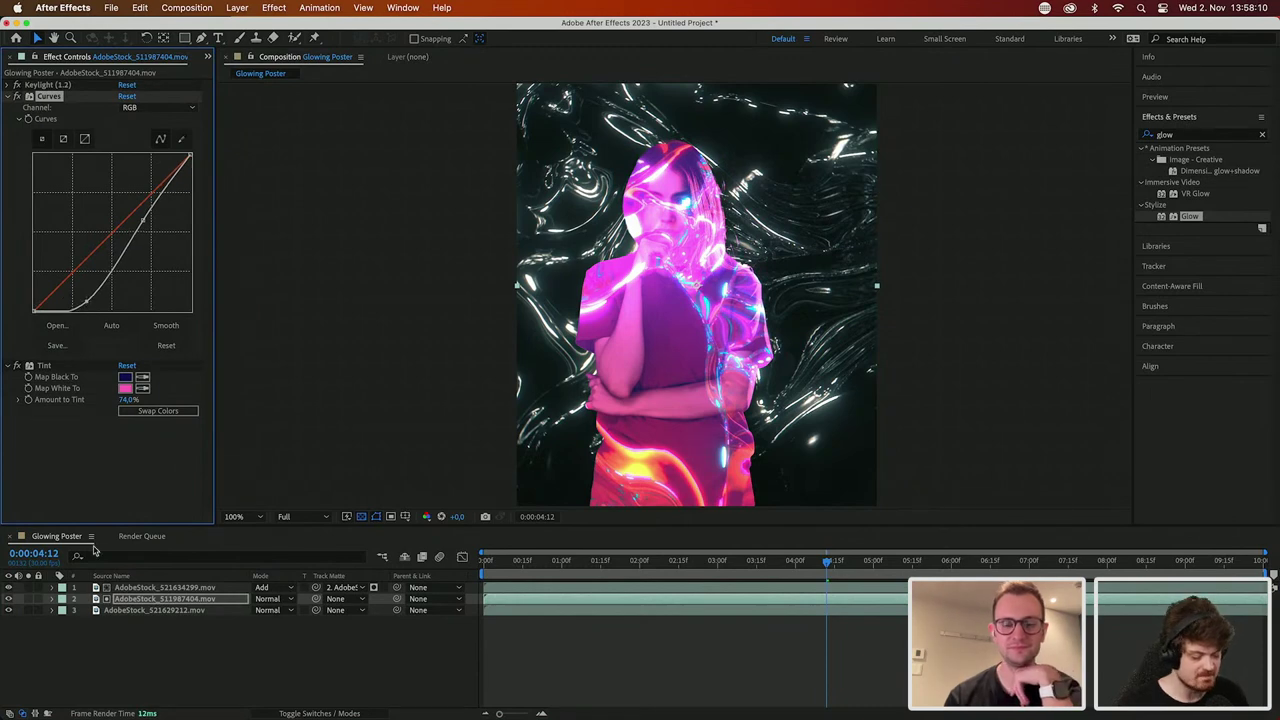
# Step: Add a Curves effect above Glow on AdobeStock_521634299.mov, lower its midtones slightly, and collapse the effect
pyautogui.click(141, 589)
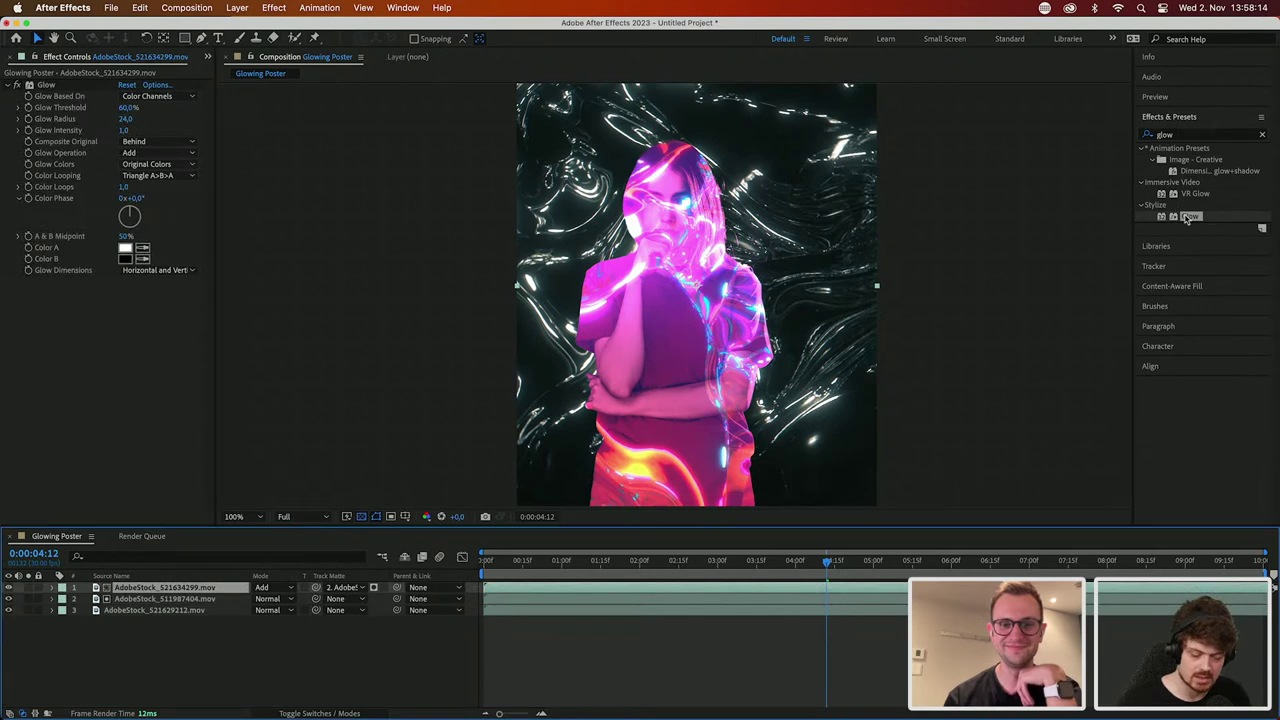
pyautogui.click(1262, 134)
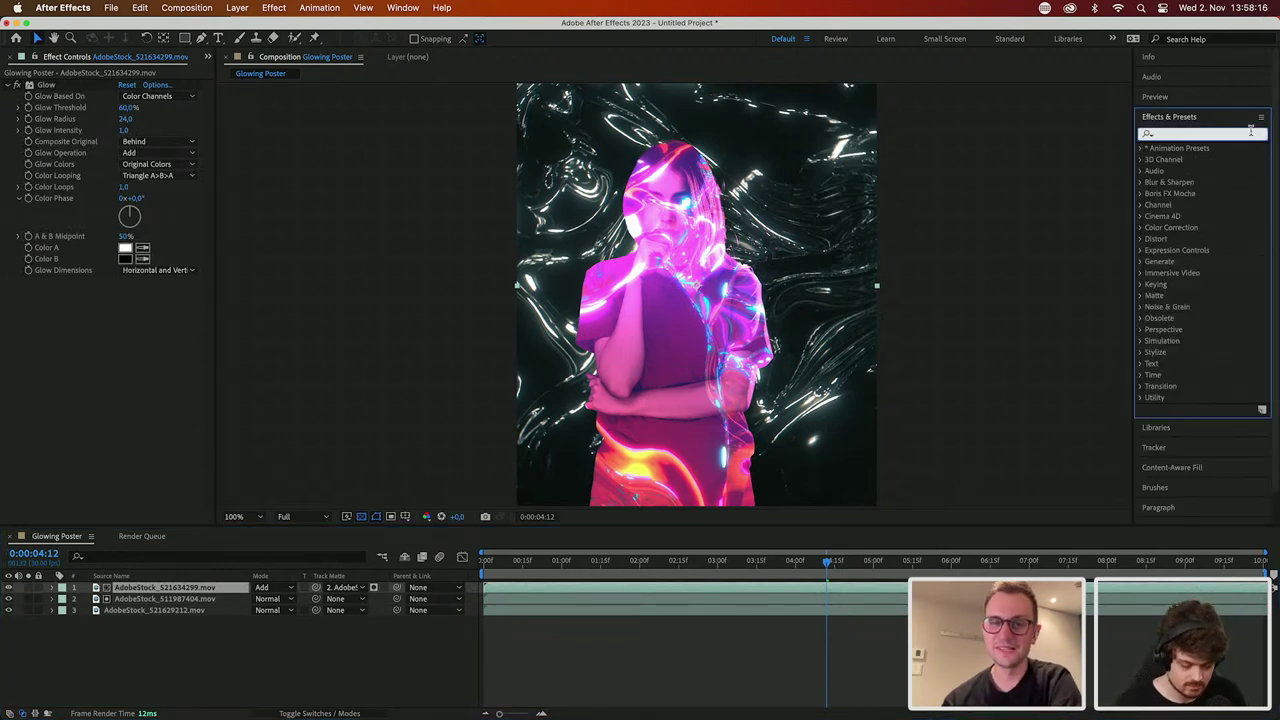
pyautogui.write('curv')
pyautogui.moveTo(1200, 195); pyautogui.dragTo(42, 95)
pyautogui.moveTo(108, 229)
pyautogui.mouseDown()
pyautogui.moveTo(123, 257)
pyautogui.moveTo(105, 239)
pyautogui.mouseUp()
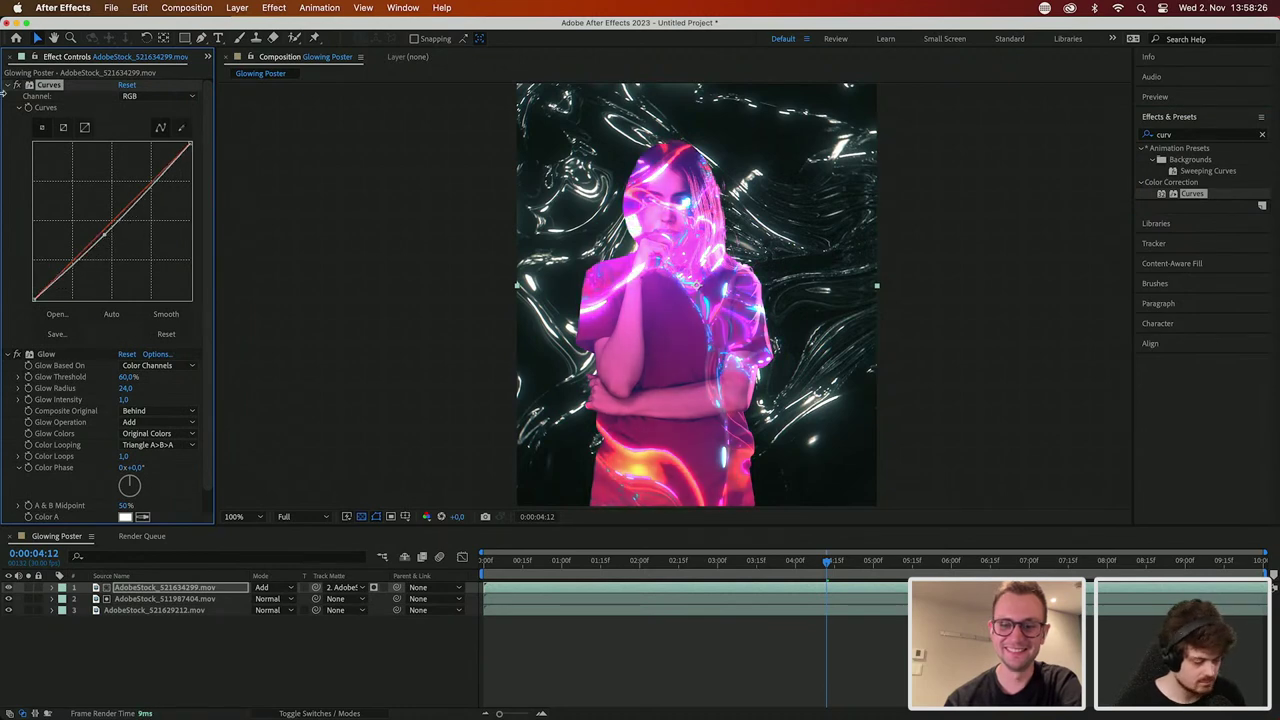
pyautogui.click(12, 86)
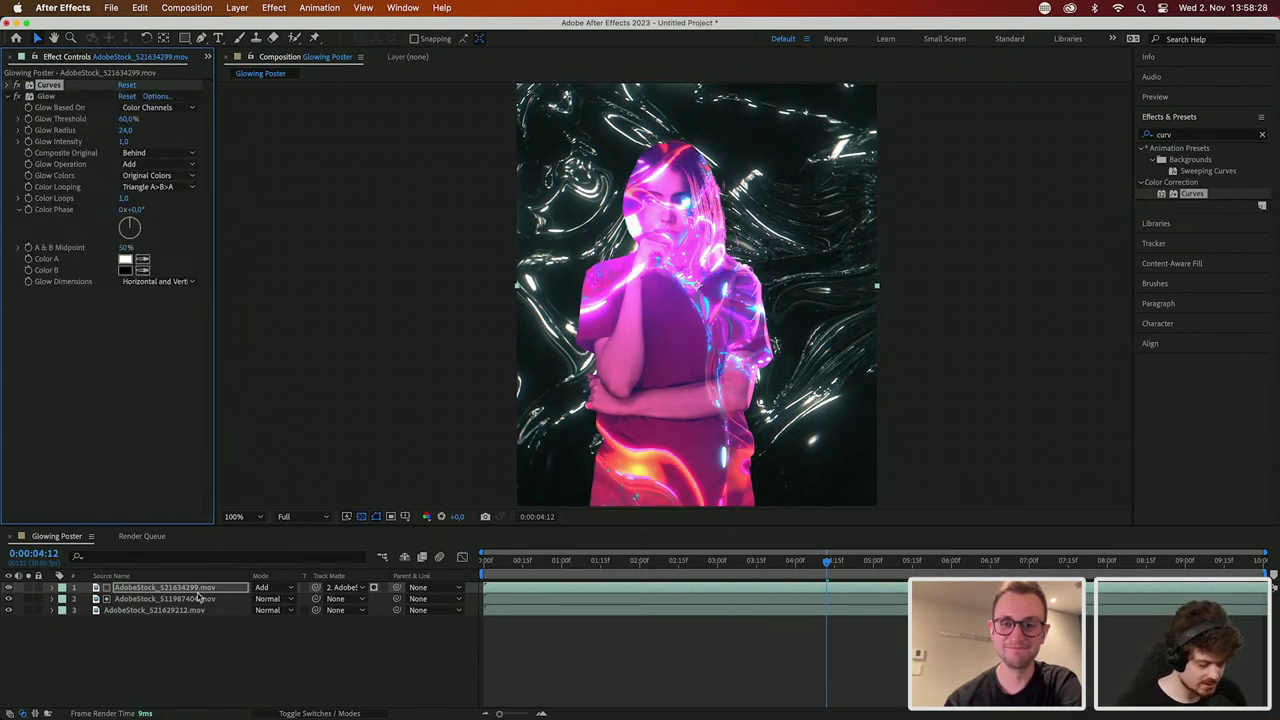
# Step: Lift the shadows of the AdobeStock_511987404.mov layer's RGB curve slightly and check the whole poster at 50% zoom
pyautogui.click(199, 599)
pyautogui.moveTo(86, 297); pyautogui.dragTo(67, 296)
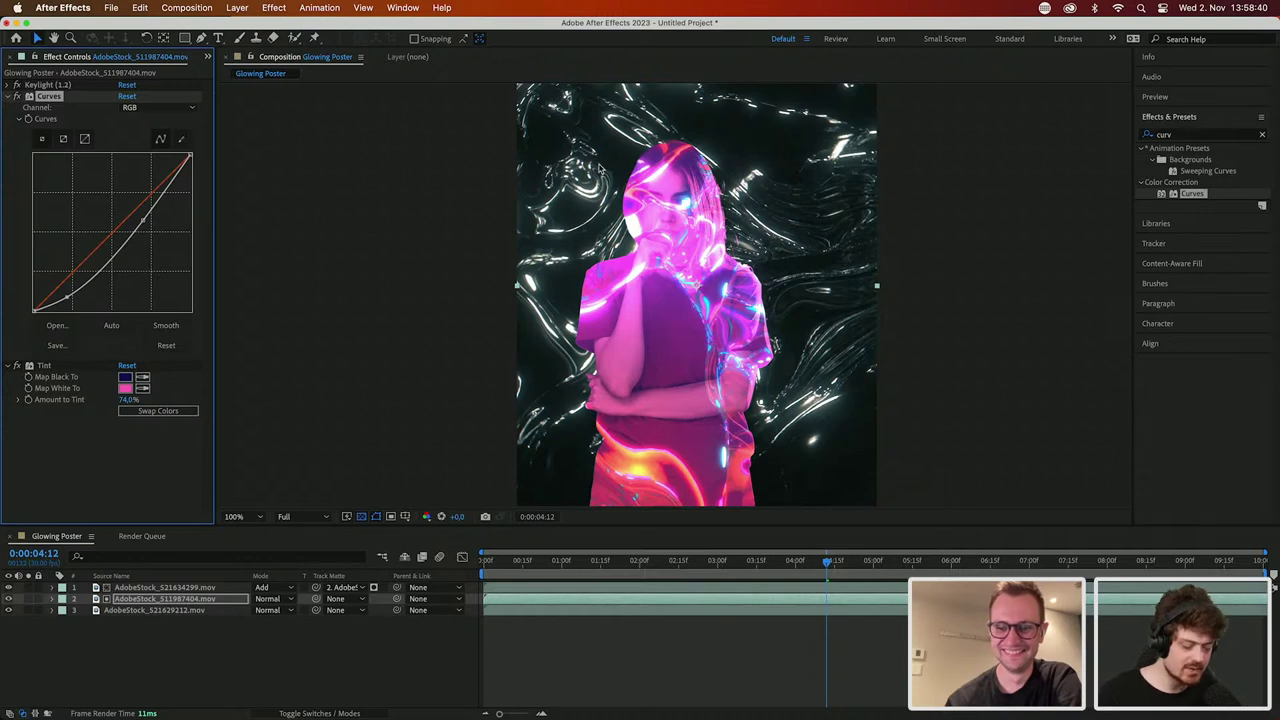
pyautogui.scroll(-5, 599, 167)
pyautogui.scroll(5, 599, 167)
pyautogui.scroll(-3, 599, 167)
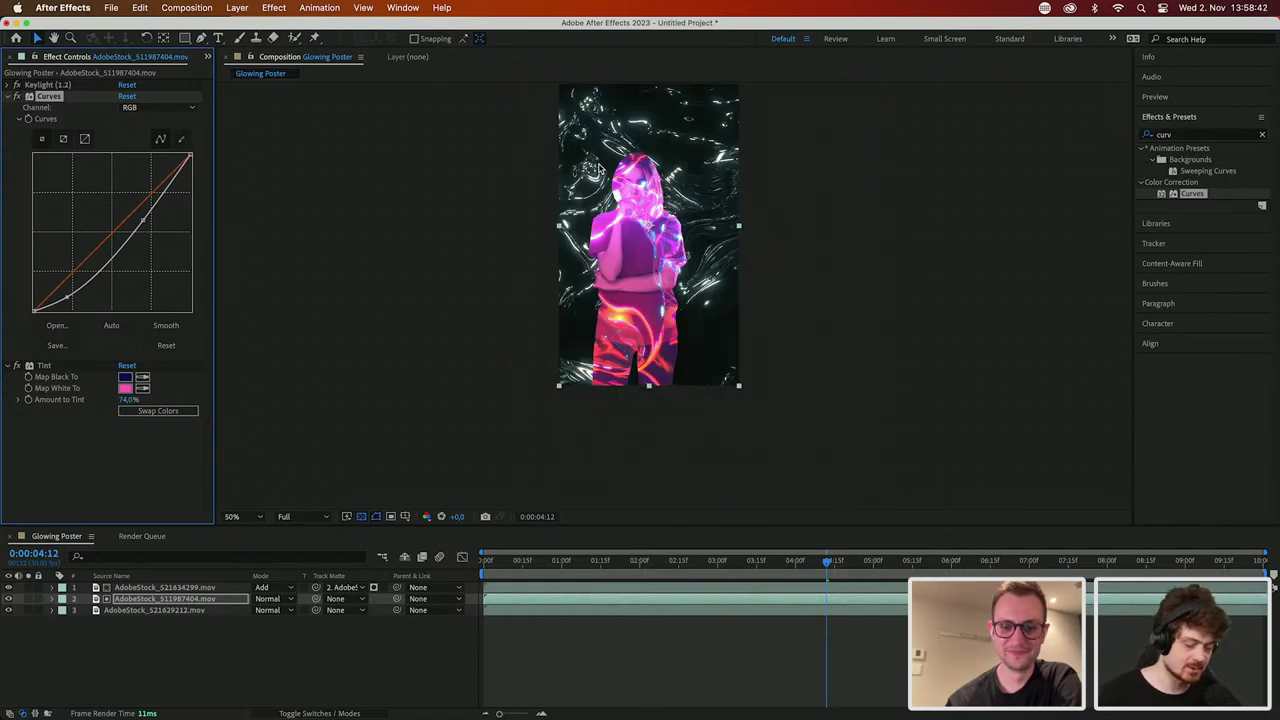
pyautogui.press('v')
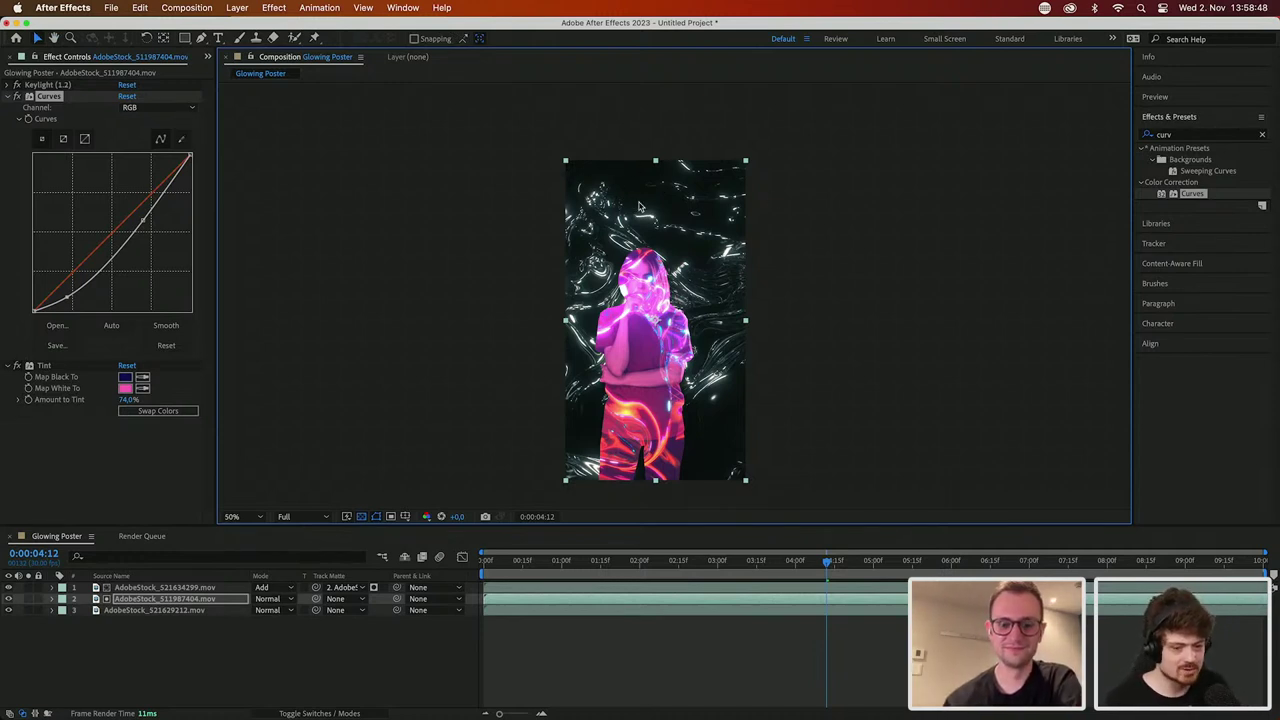
# Step: Create a text layer reading "GLOW" above the woman's head in the poster
pyautogui.click(389, 636)
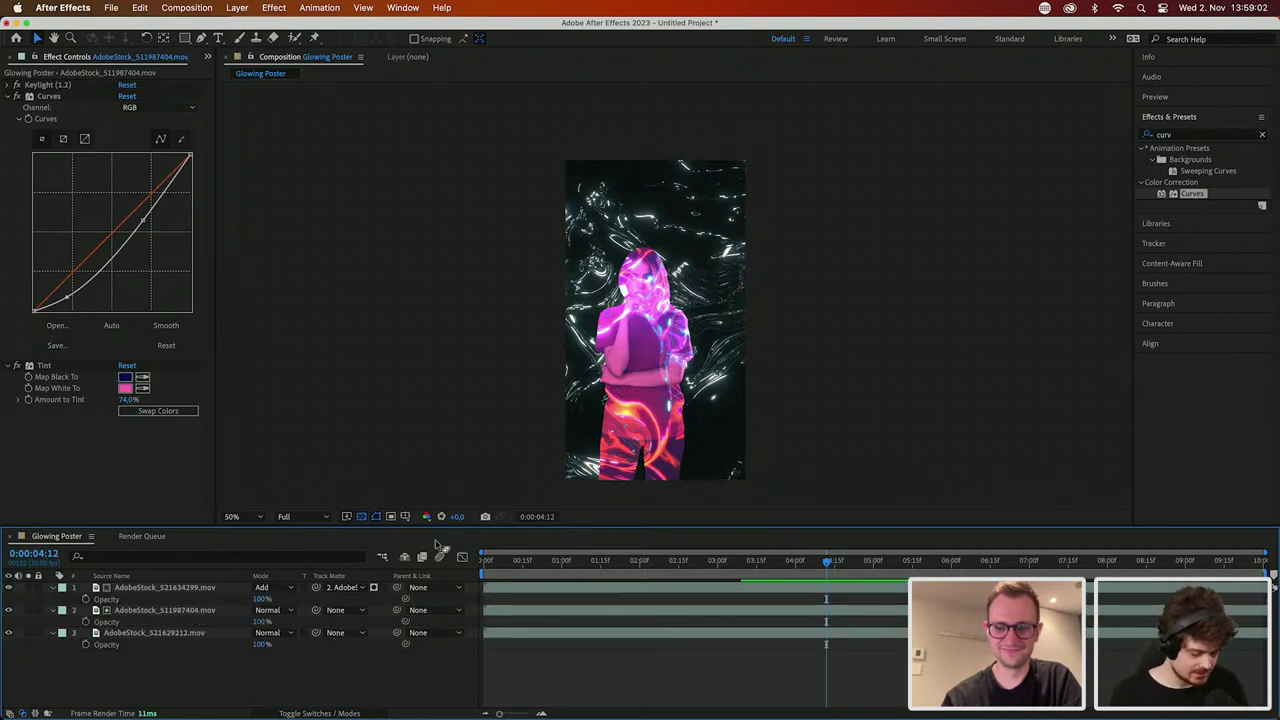
pyautogui.click(218, 37)
pyautogui.click(595, 200)
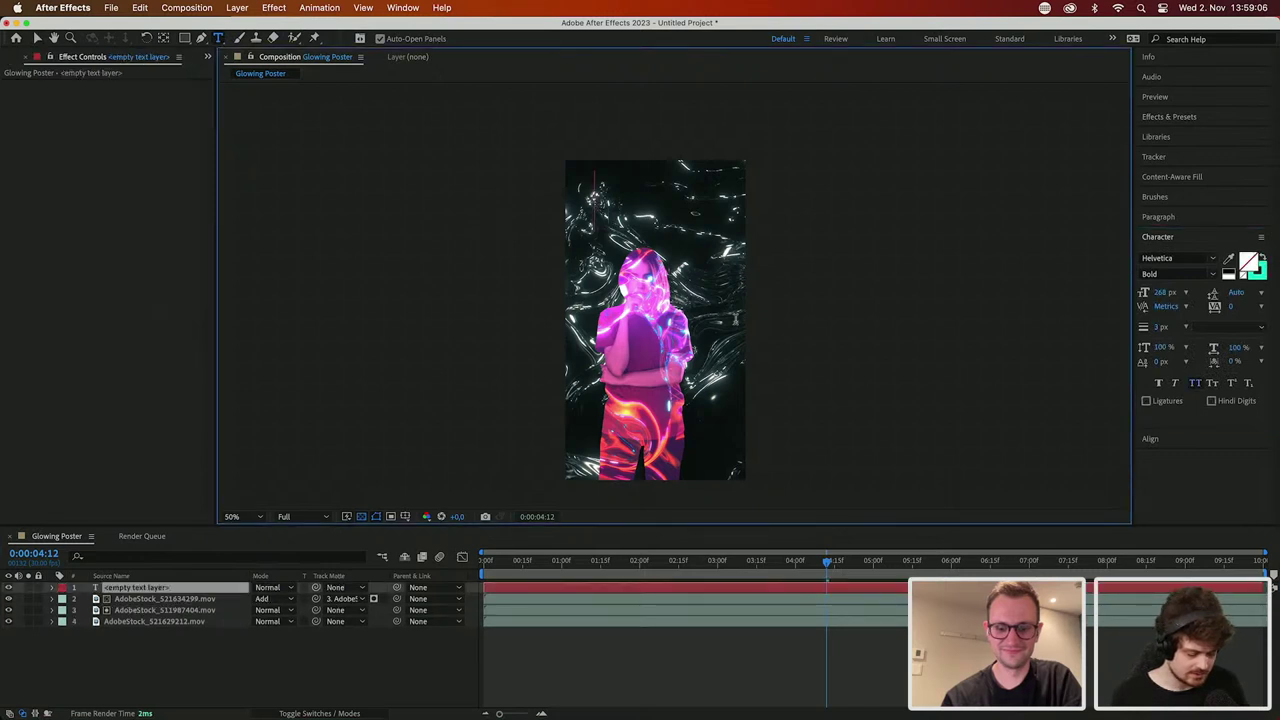
pyautogui.write('GLOW')
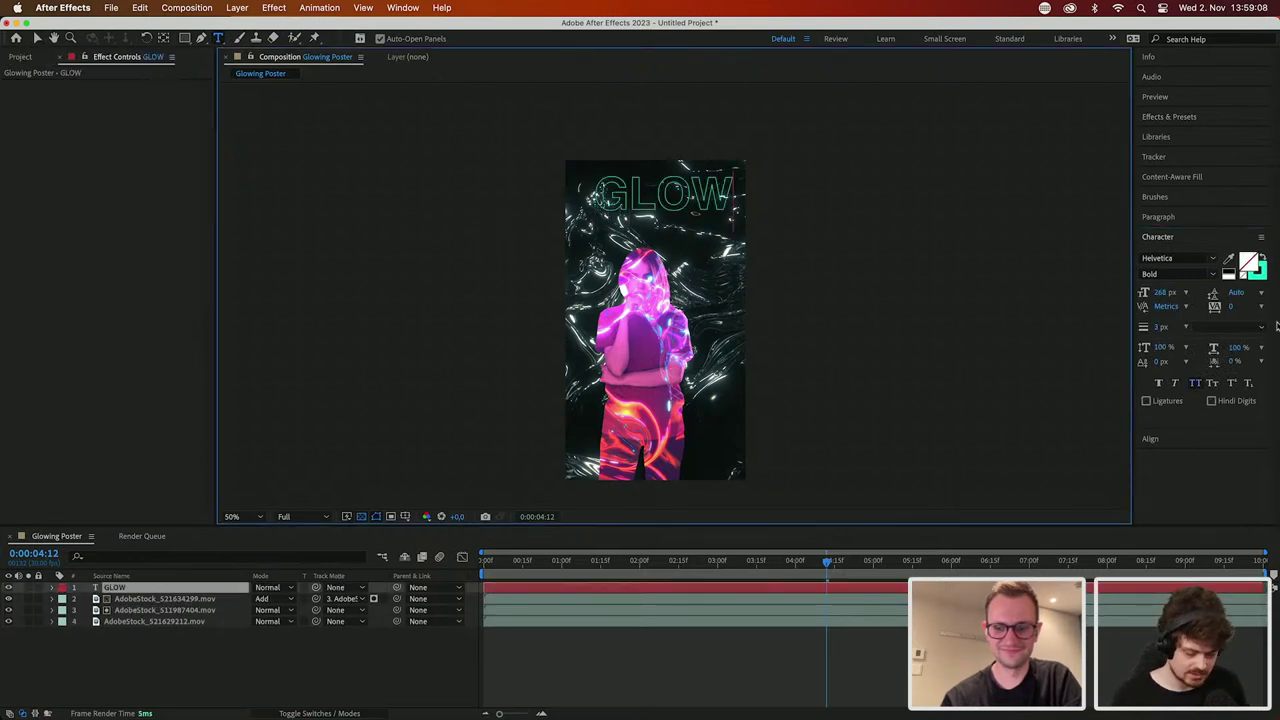
# Step: Give the GLOW title text a solid white FFFFFF fill with no stroke
pyautogui.click(1250, 262)
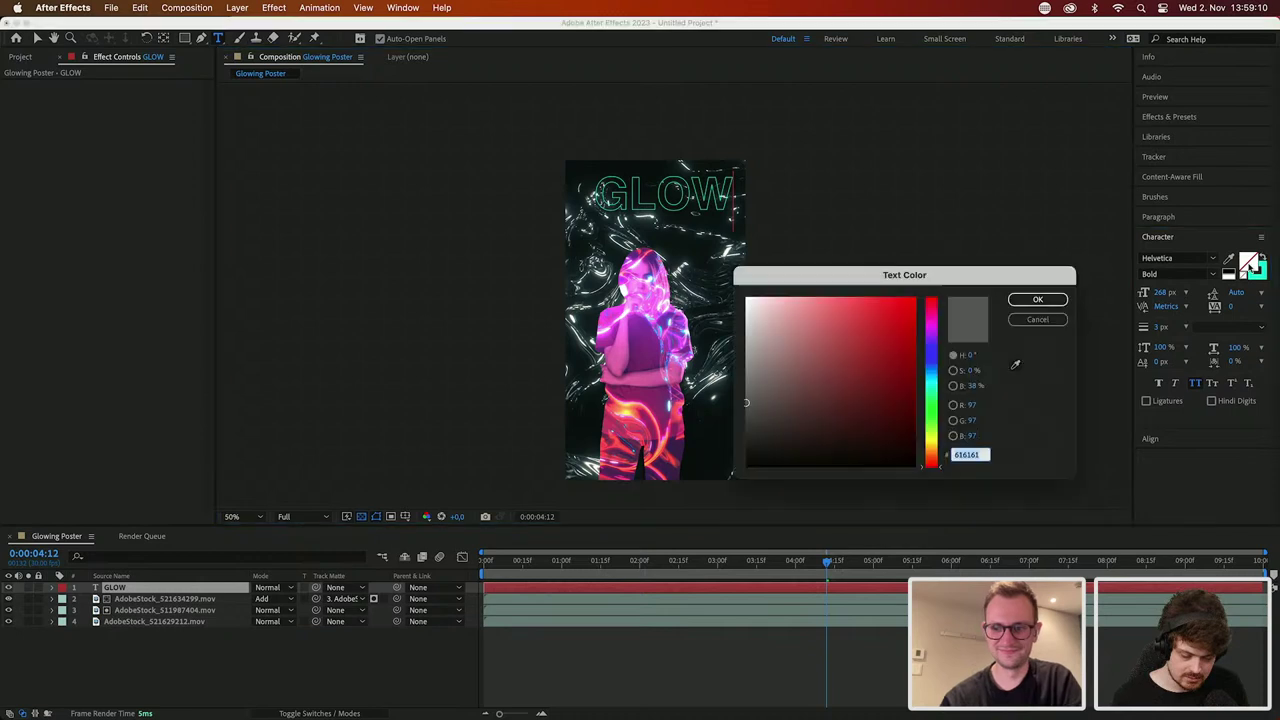
pyautogui.click(1037, 299)
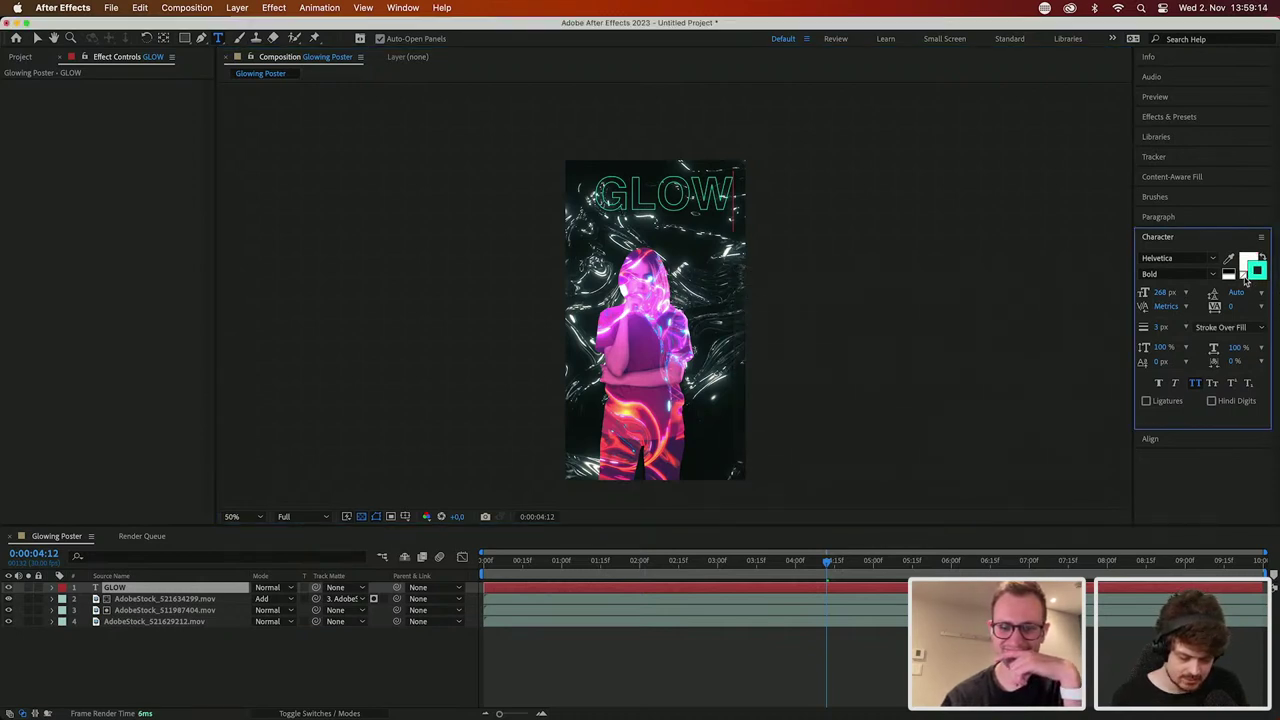
pyautogui.doubleClick(649, 176)
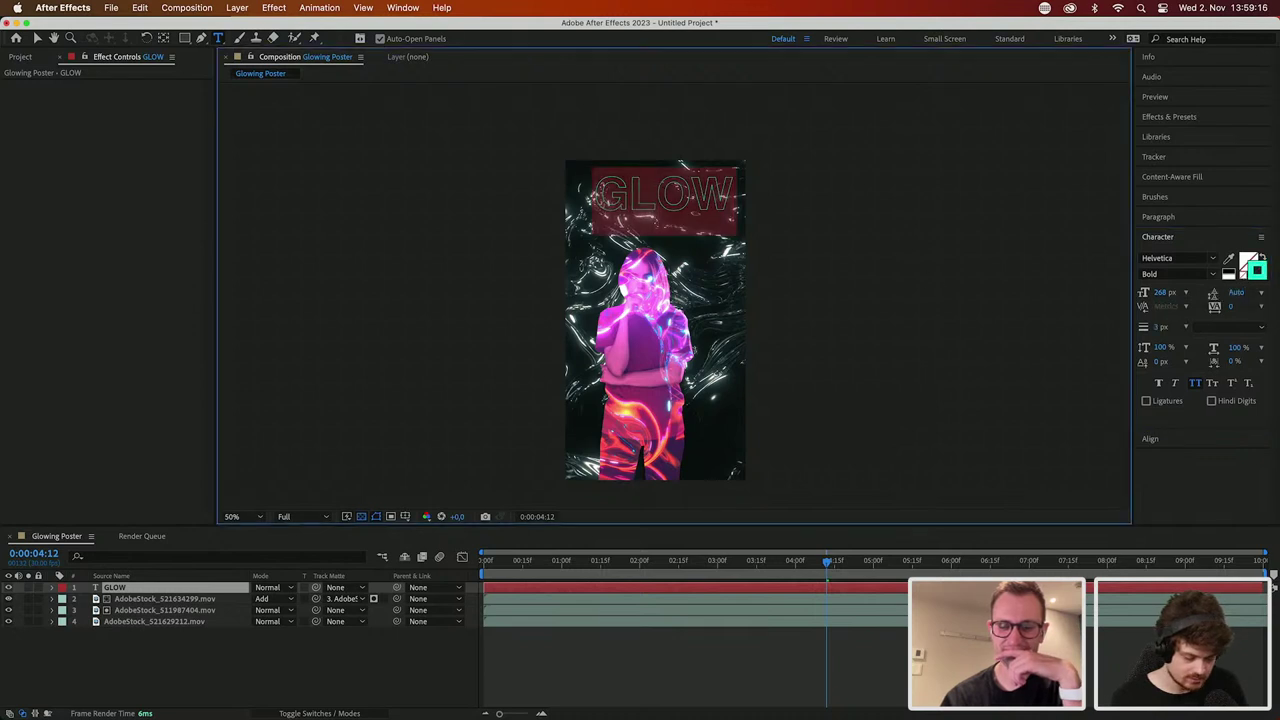
pyautogui.click(1245, 279)
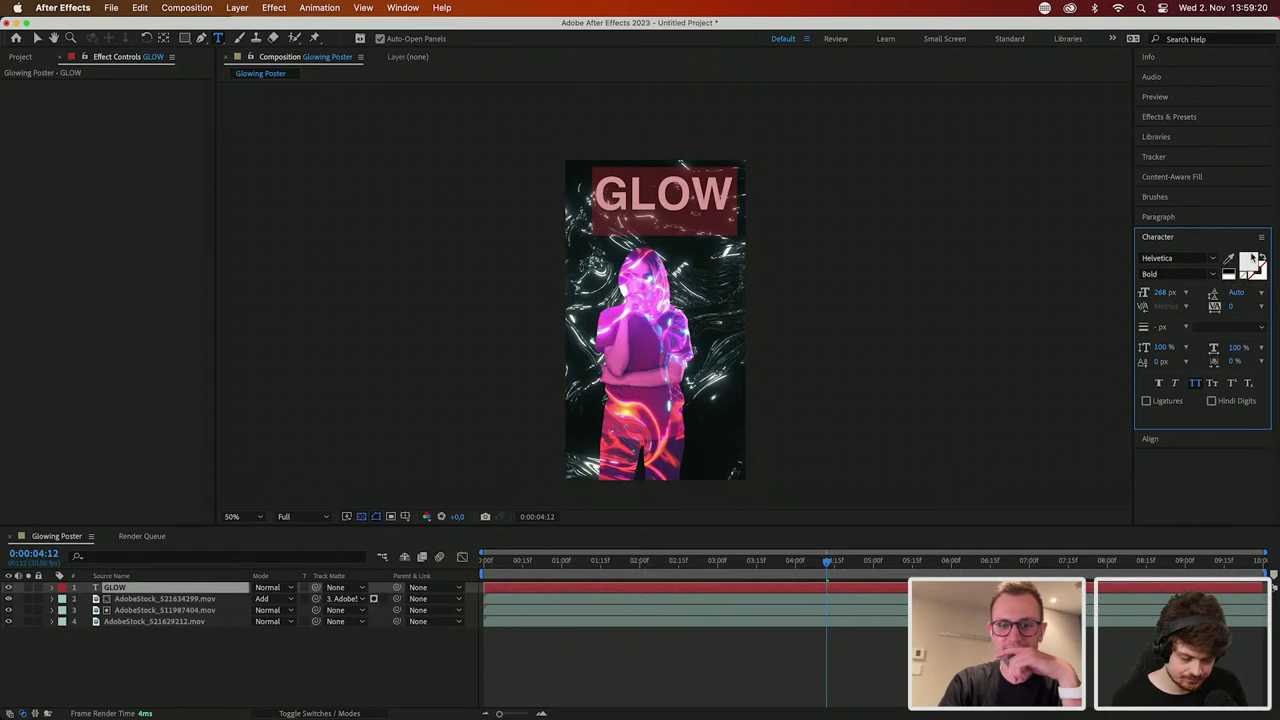
pyautogui.click(1252, 258)
pyautogui.moveTo(790, 320); pyautogui.dragTo(746, 298)
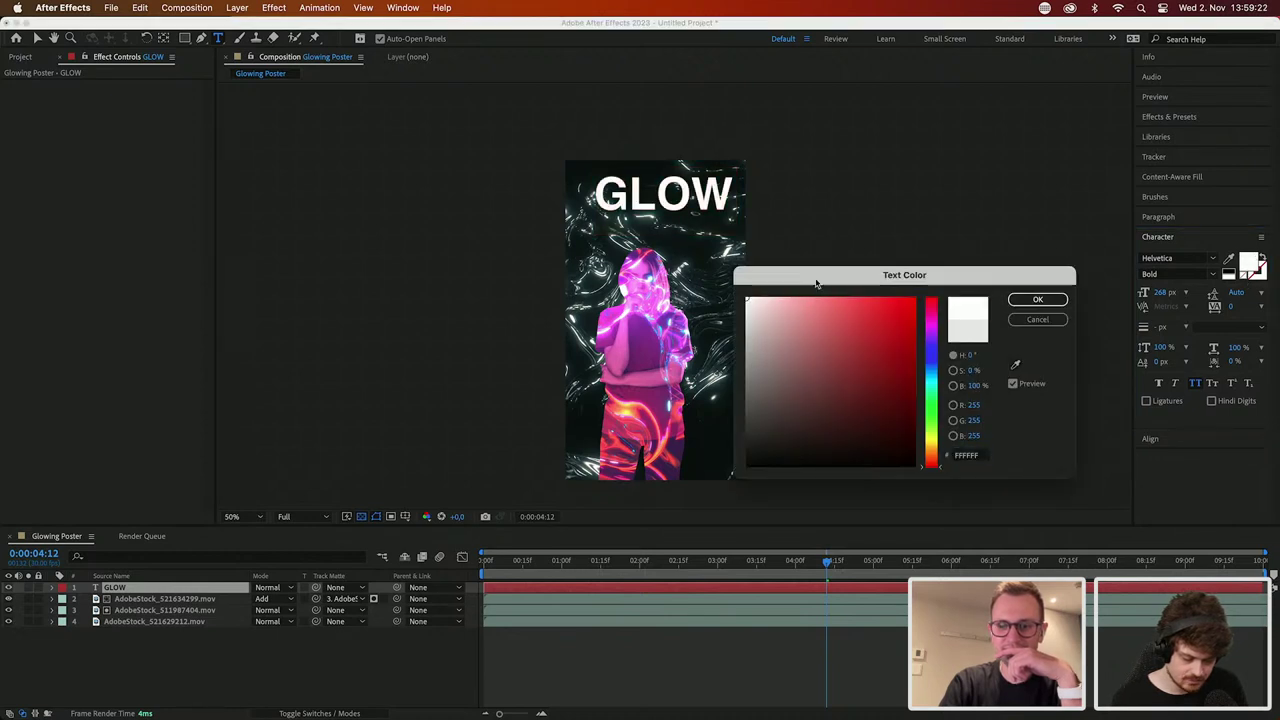
pyautogui.click(1023, 299)
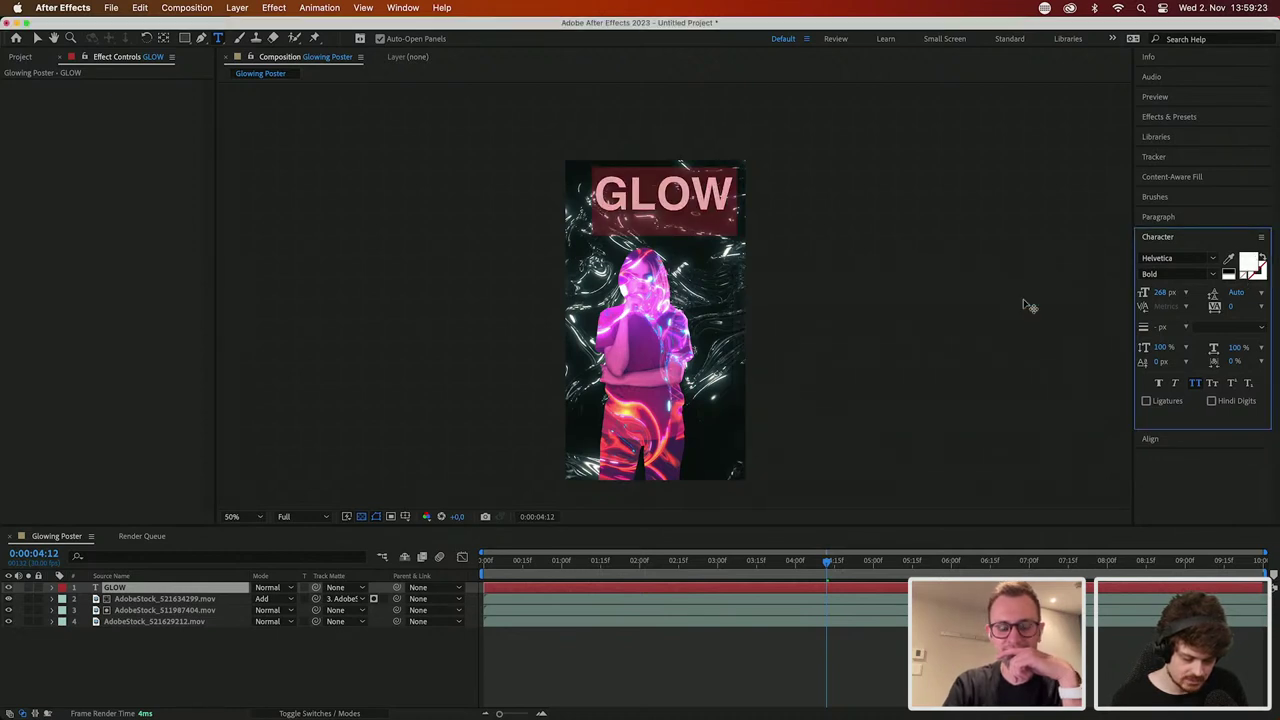
# Step: Centre the GLOW text layer horizontally within the composition and deselect it
pyautogui.click(1163, 217)
pyautogui.click(1162, 236)
pyautogui.click(1152, 339)
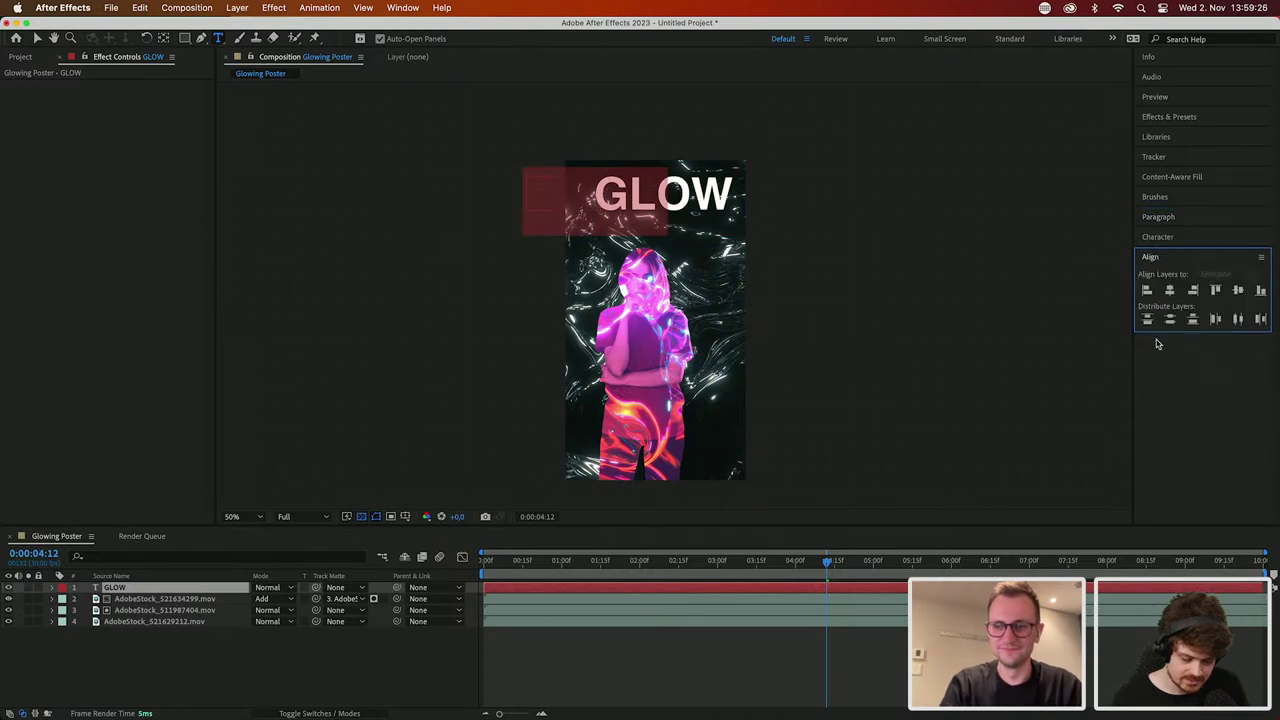
pyautogui.click(1172, 290)
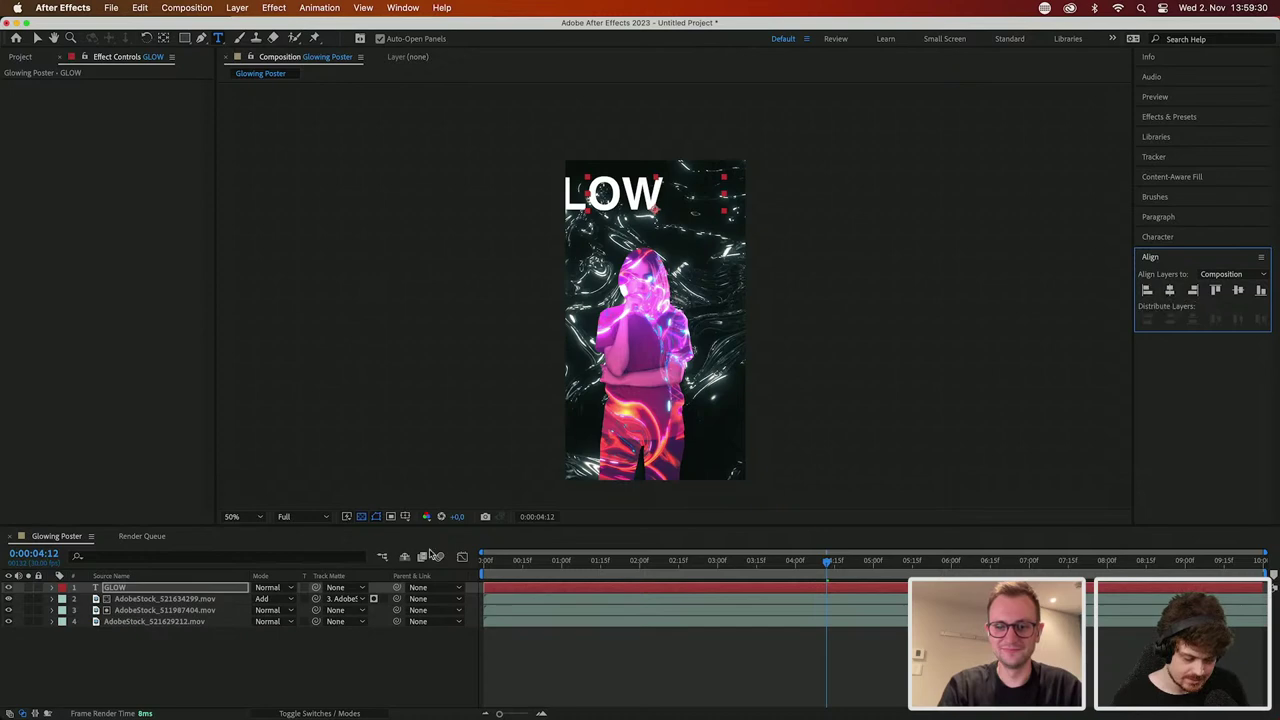
pyautogui.click(1169, 290)
pyautogui.click(316, 680)
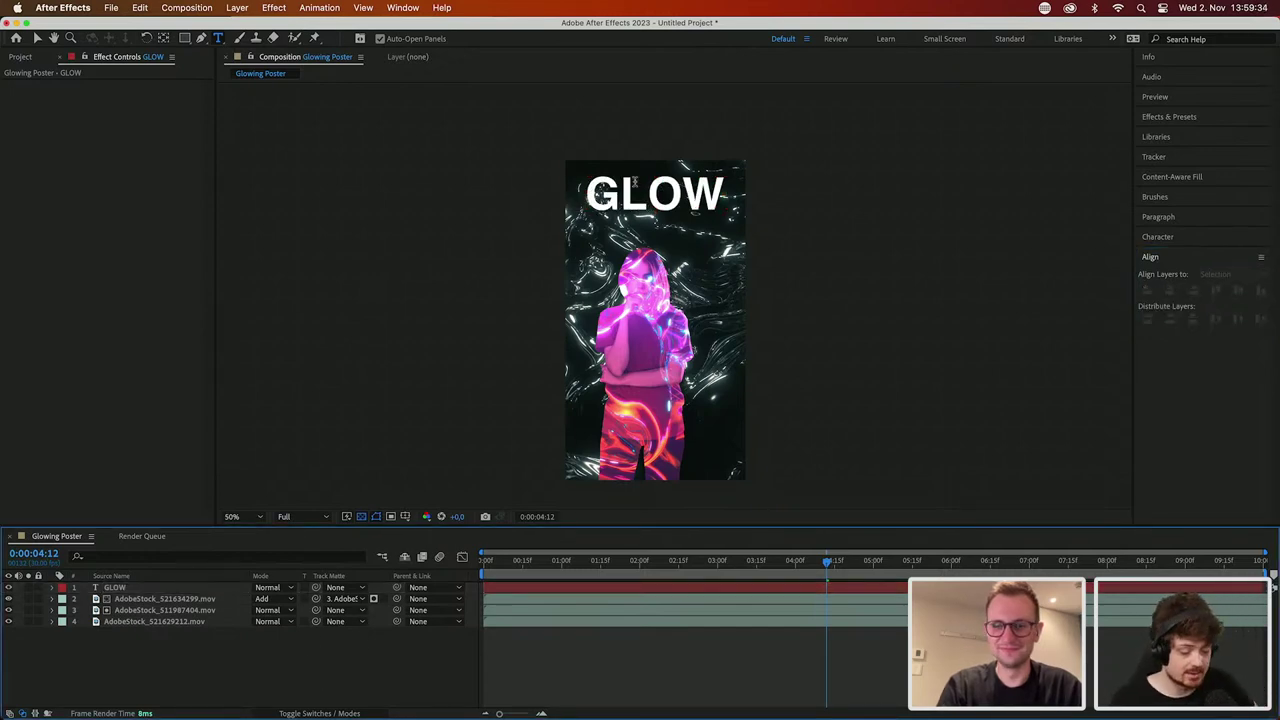
# Step: Duplicate the GLOW text layer and place the copy directly beneath the original title
pyautogui.scroll(4, 650, 178)
pyautogui.scroll(-1, 634, 181)
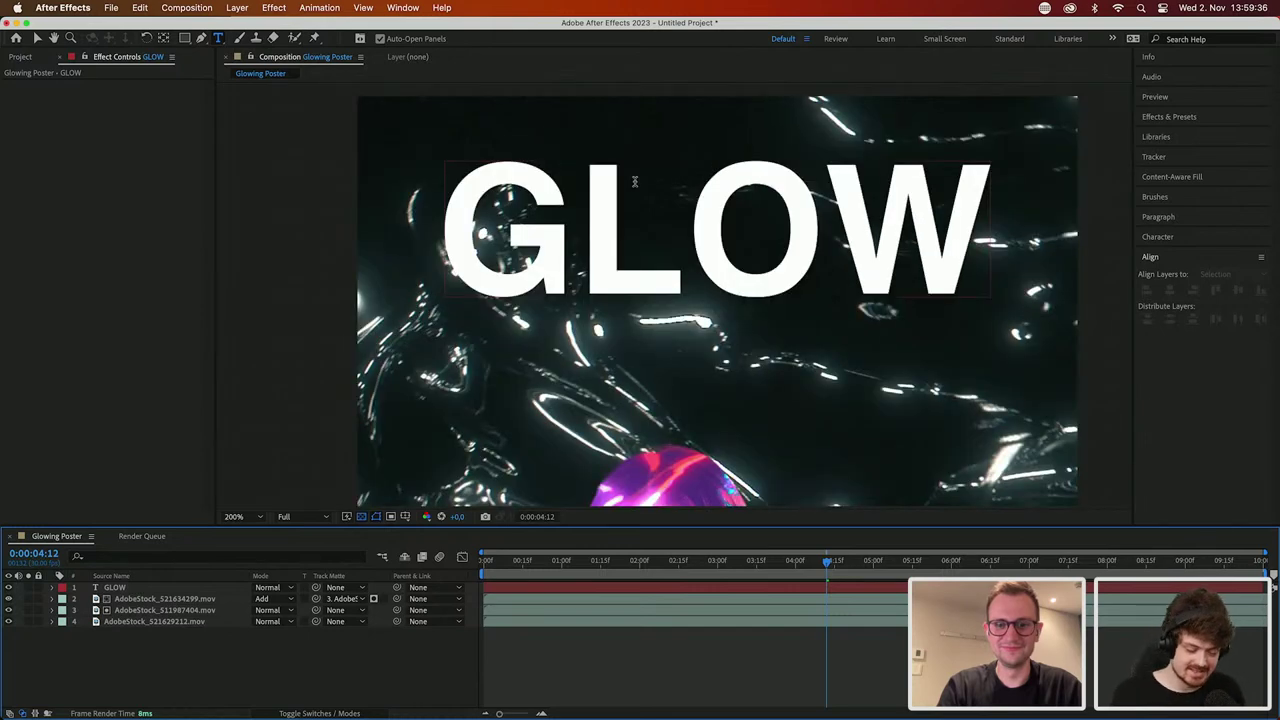
pyautogui.scroll(-2, 634, 181)
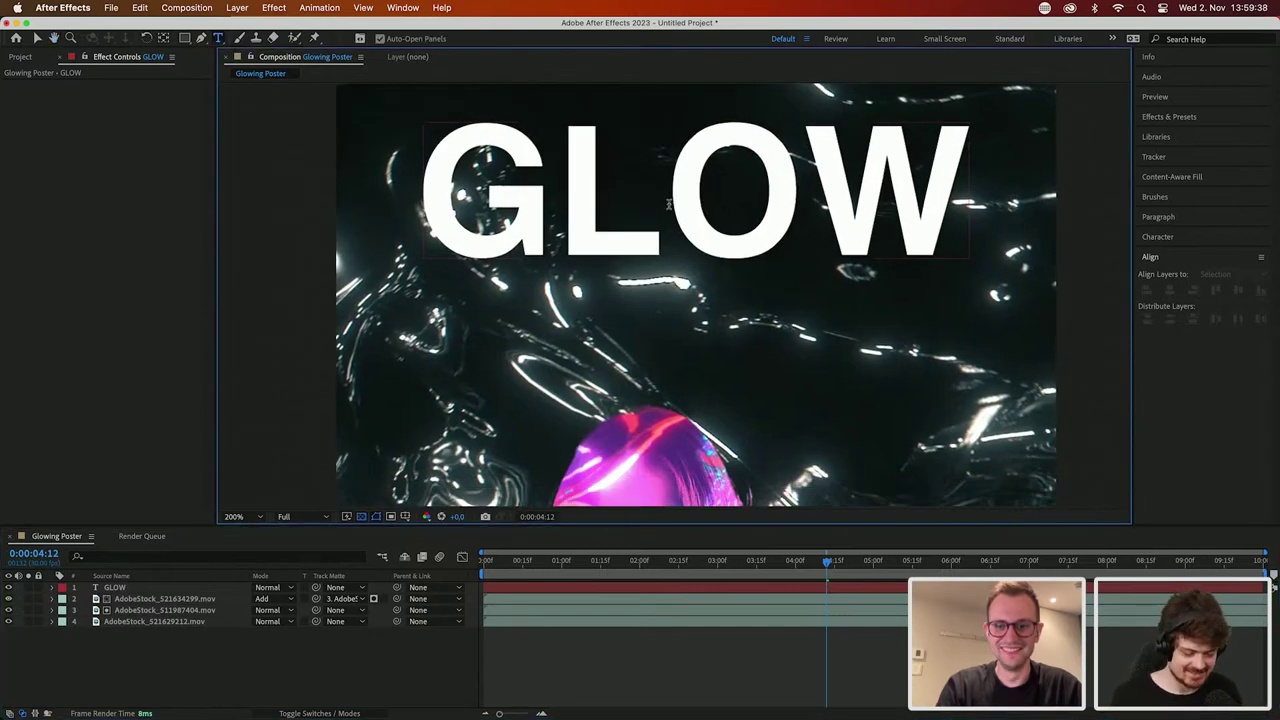
pyautogui.click(668, 203)
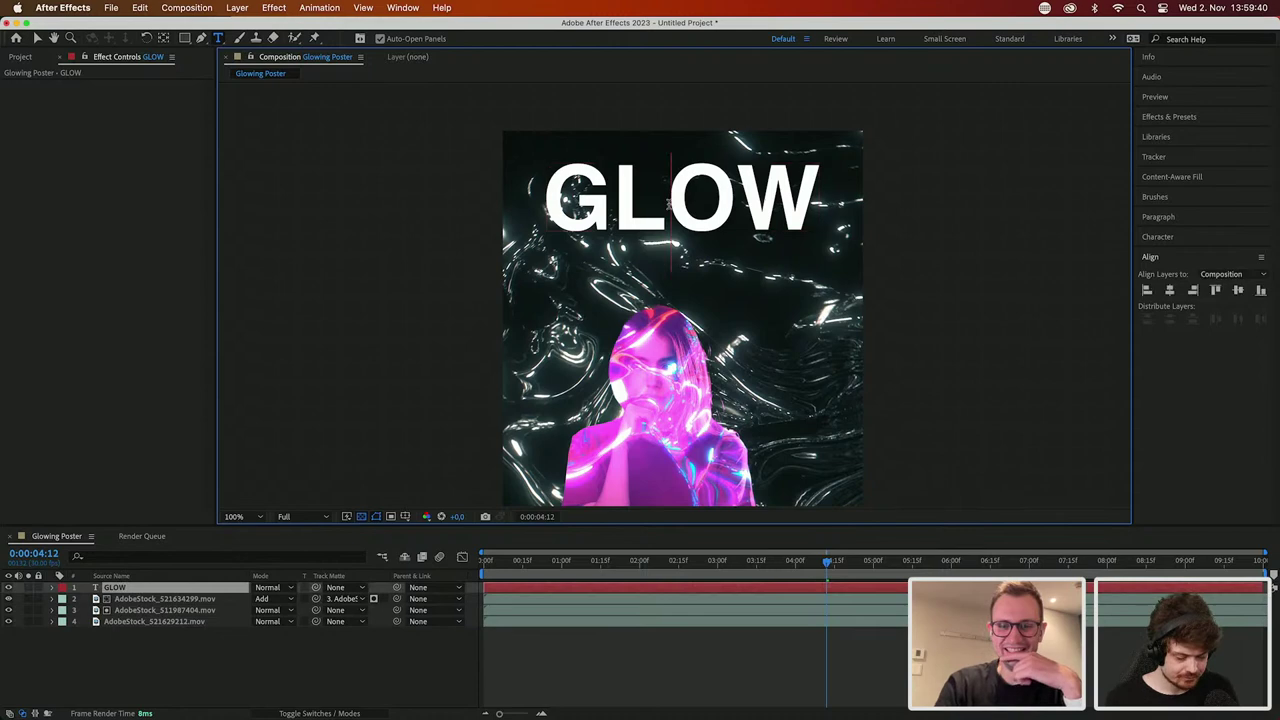
pyautogui.click(182, 590)
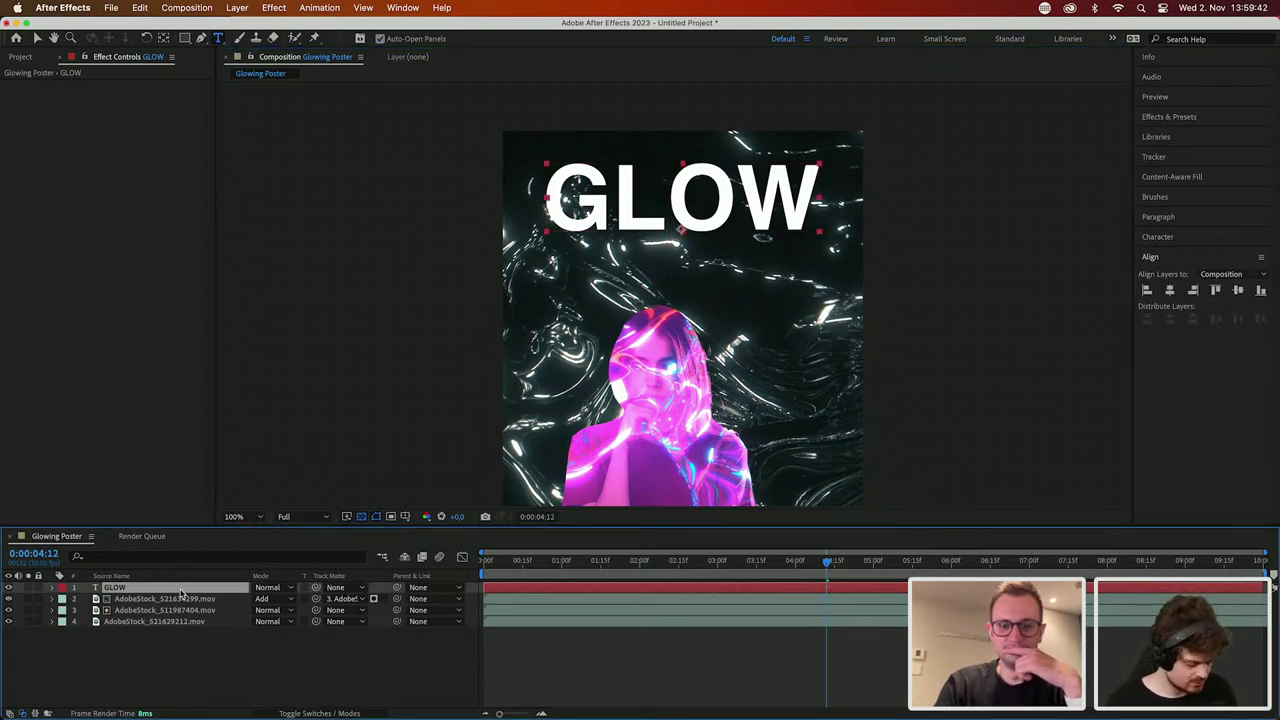
pyautogui.press('super+d')
pyautogui.press('v')
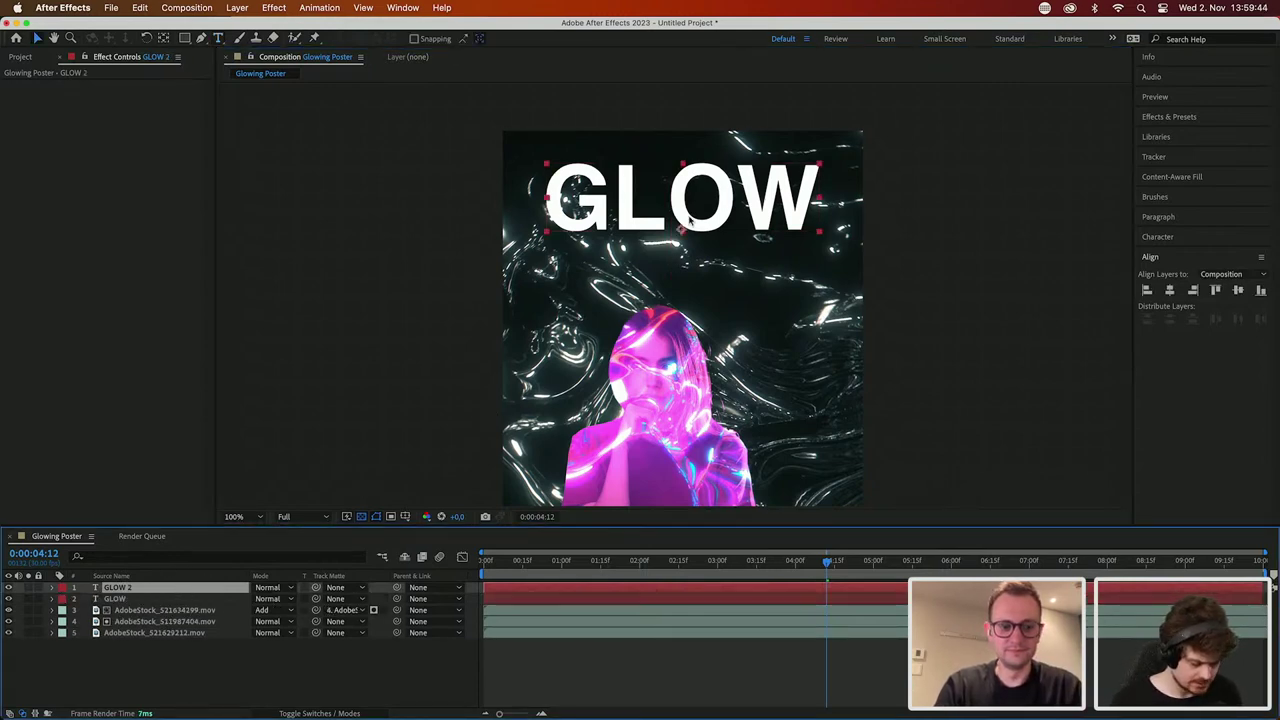
pyautogui.hotkey('shift', 'Down')
pyautogui.hotkey('shift', 'Down')
pyautogui.hotkey('shift', 'Down')
pyautogui.hotkey('shift', 'Down')
pyautogui.hotkey('shift', 'Down')
pyautogui.hotkey('shift', 'Down')
pyautogui.hotkey('shift', 'Down')
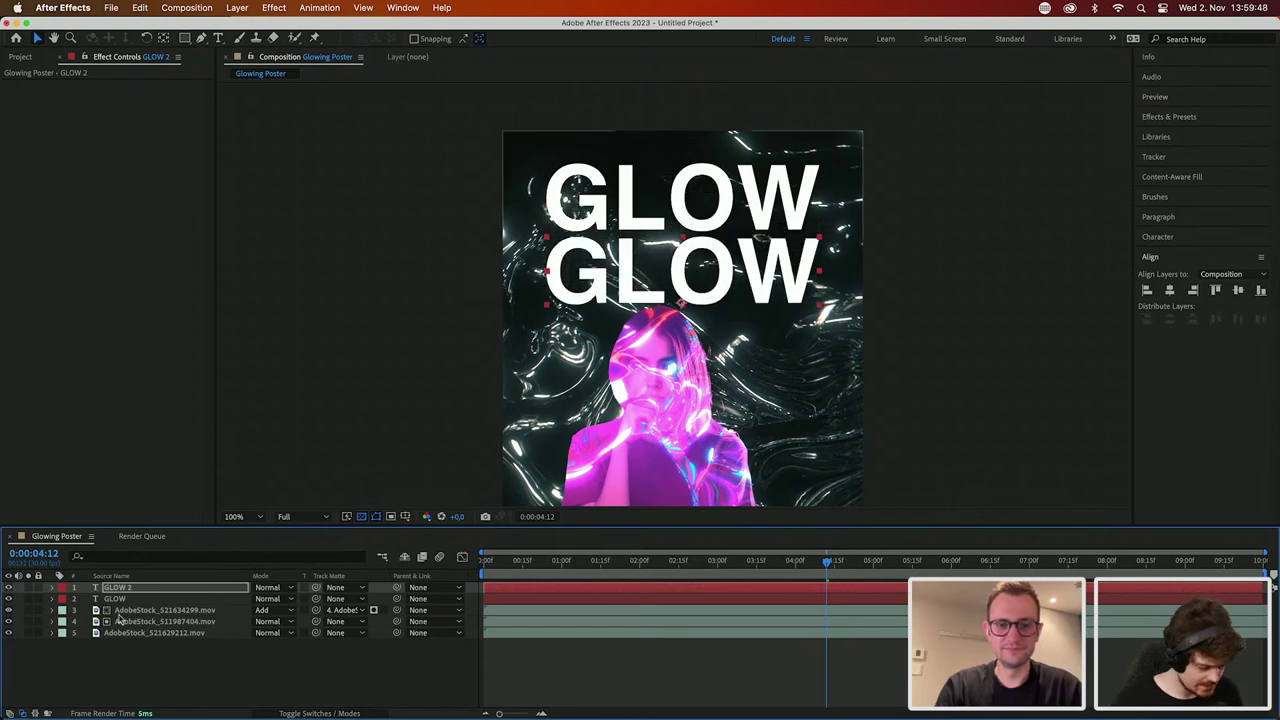
# Step: Swap fill and stroke on the GLOW 2 layer for a white outline and apply CC RepeTile to it
pyautogui.click(1160, 239)
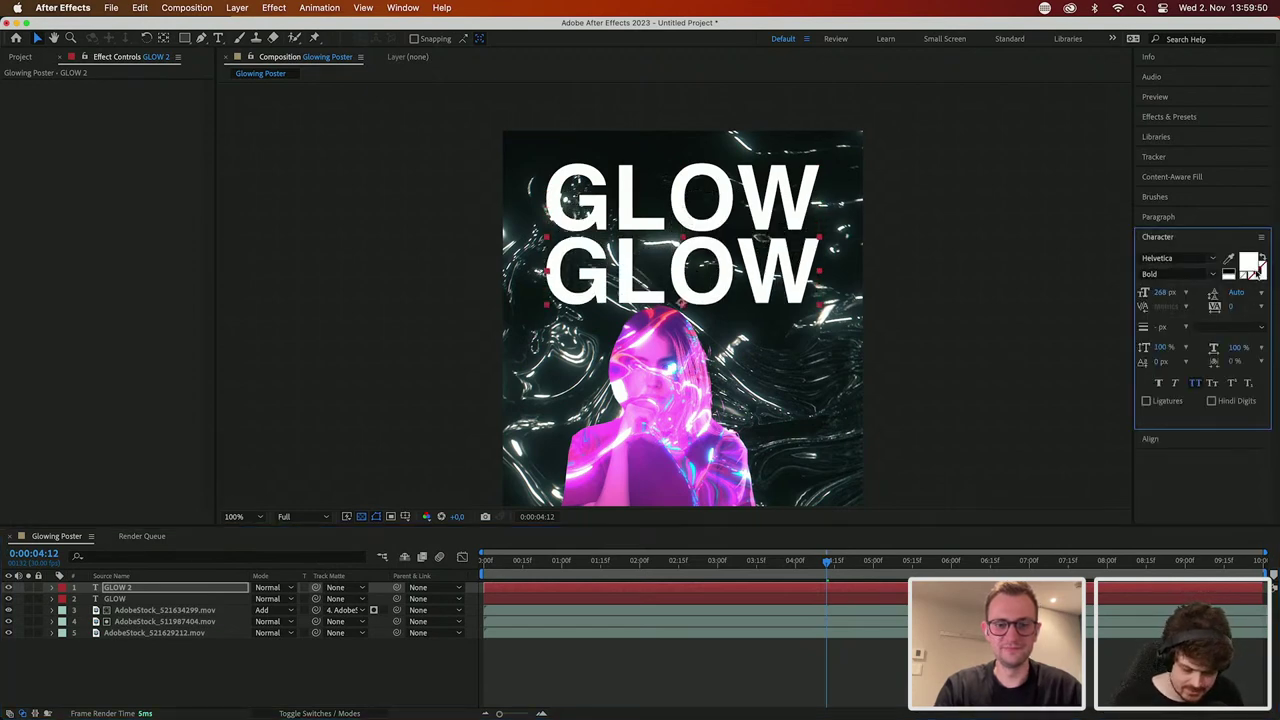
pyautogui.click(1263, 259)
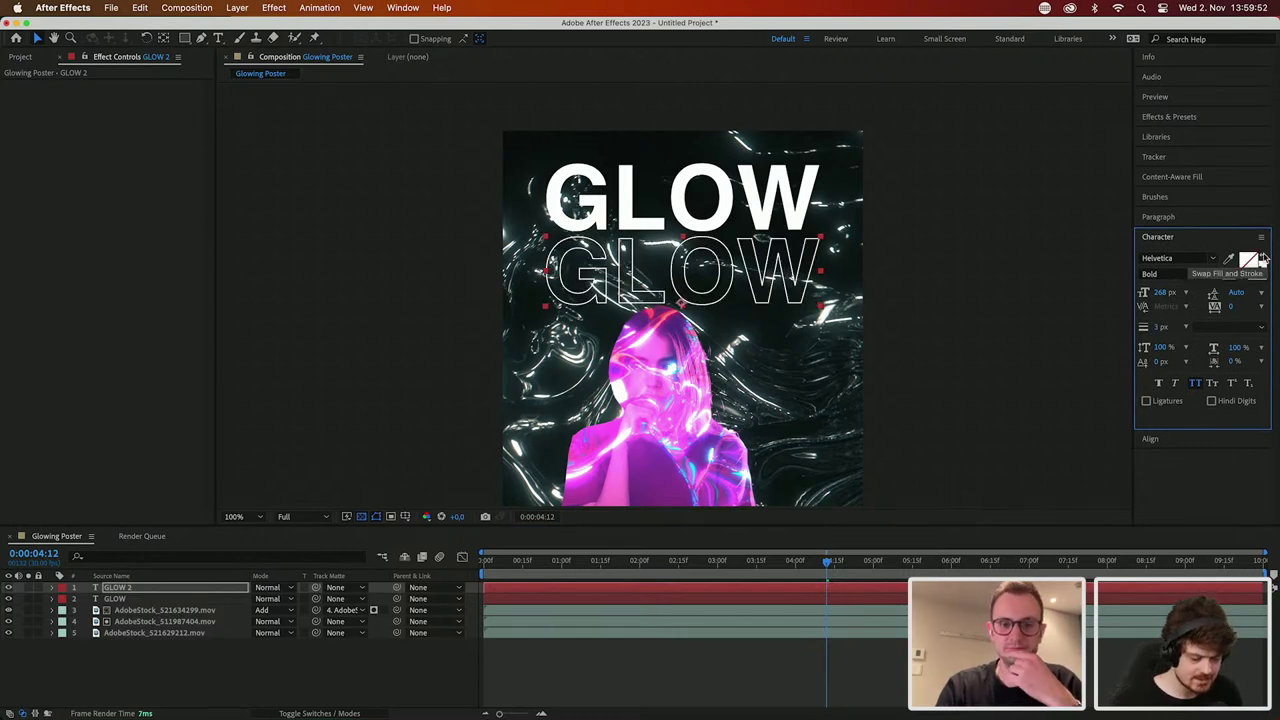
pyautogui.click(1180, 117)
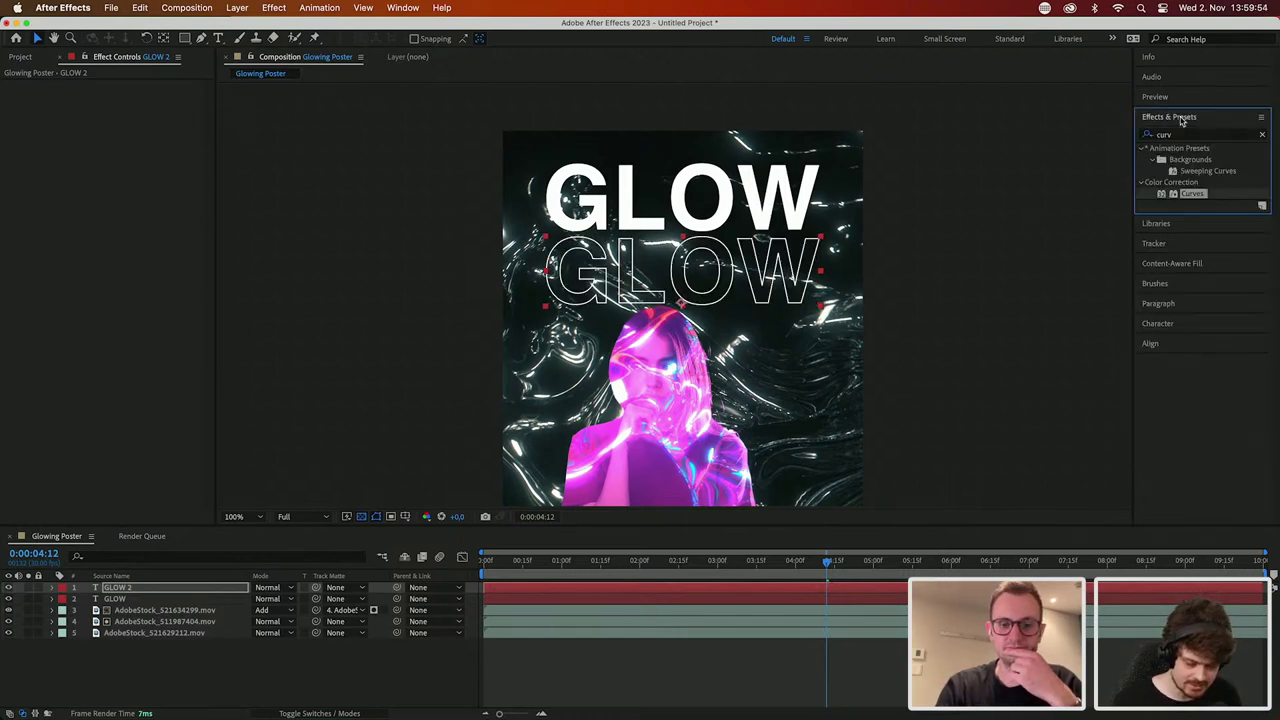
pyautogui.click(1187, 133)
pyautogui.doubleClick(1187, 133)
pyautogui.write('repet')
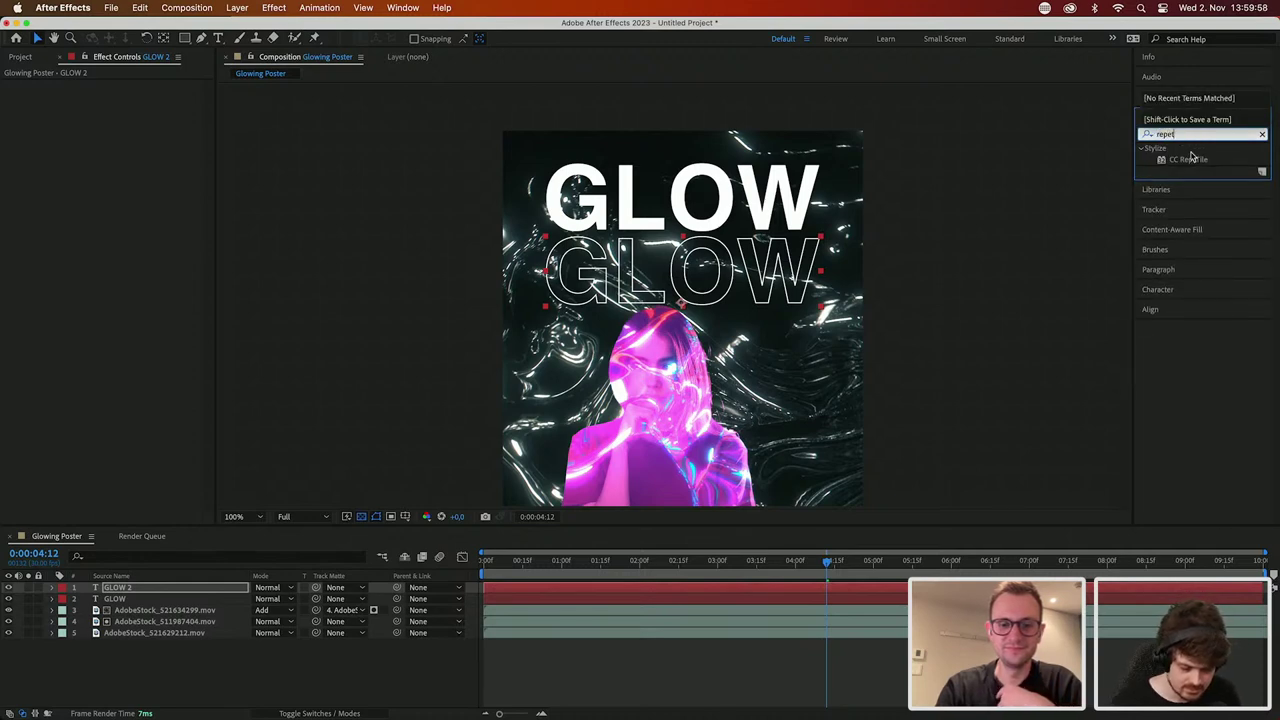
pyautogui.moveTo(1188, 159); pyautogui.dragTo(741, 260)
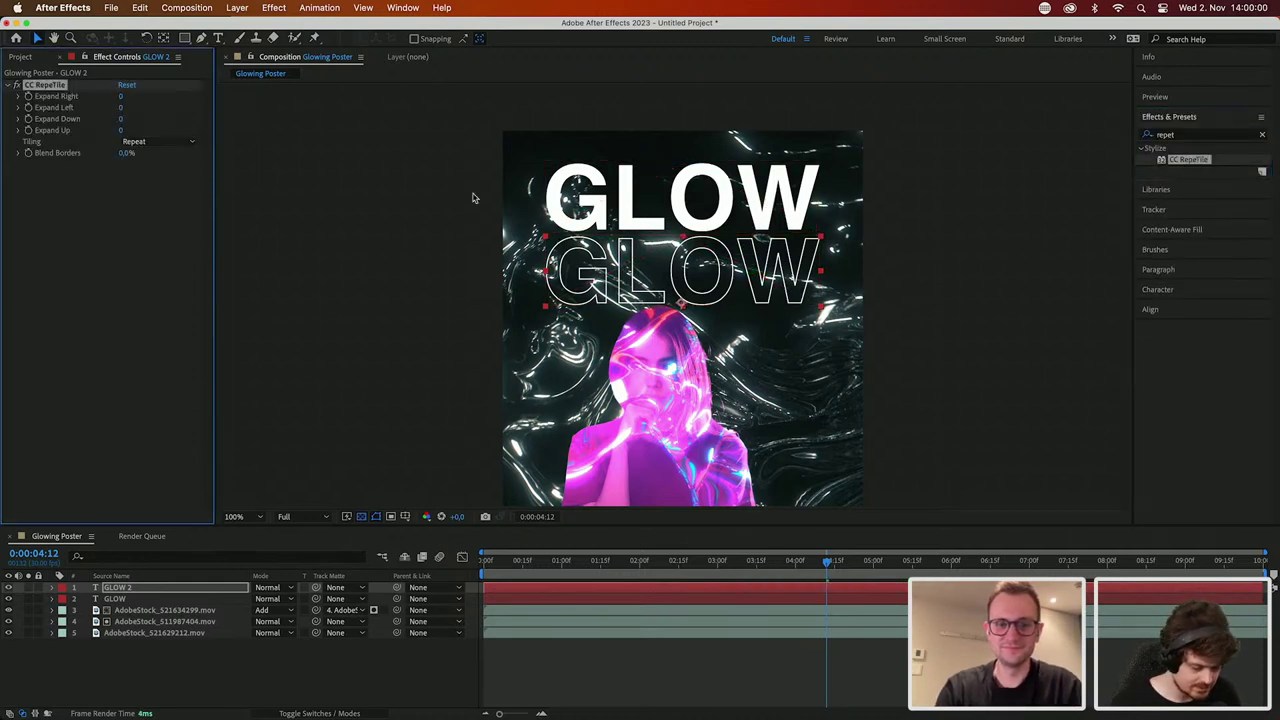
# Step: Set Expand Down to 1470 in GLOW 2's CC RepeTile effect to repeat the outline downward, and open the Tiling options
pyautogui.moveTo(120, 118); pyautogui.dragTo(190, 118)
pyautogui.moveTo(765, 338); pyautogui.dragTo(766, 91)
pyautogui.moveTo(124, 118); pyautogui.dragTo(535, 165)
pyautogui.click(253, 155)
pyautogui.click(160, 141)
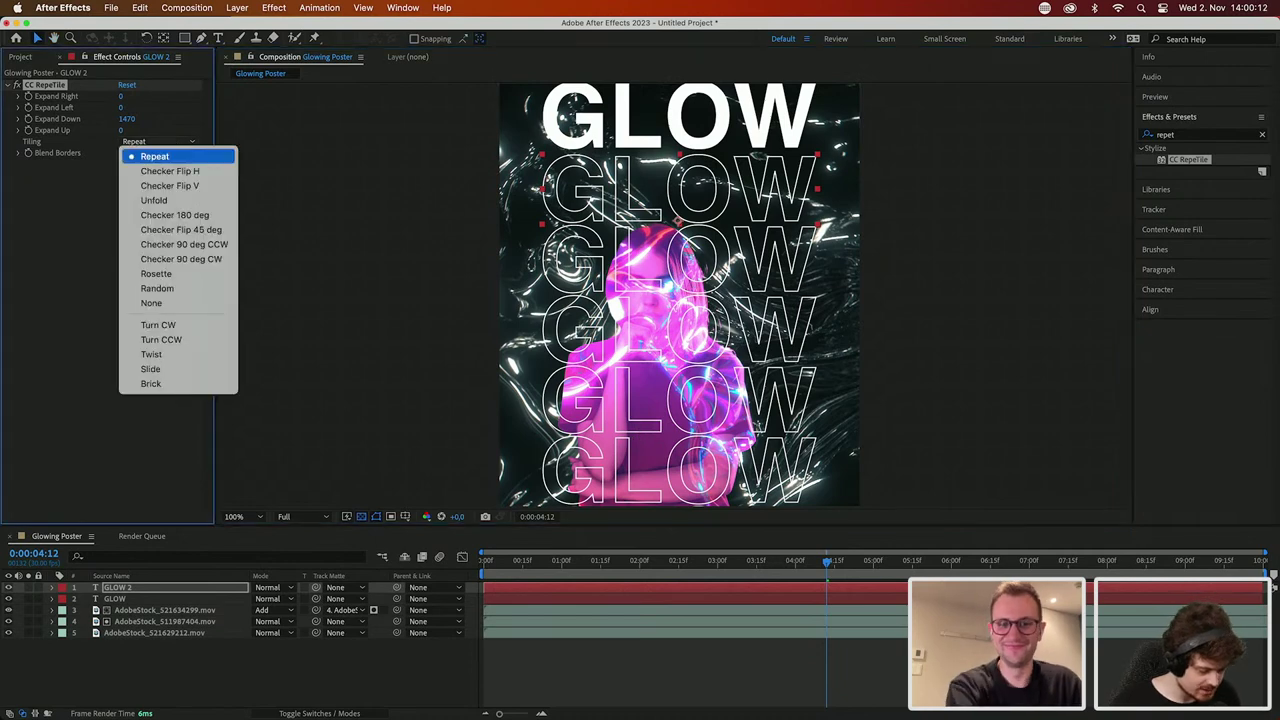
# Step: Set the CC RepeTile tiling on the GLOW 2 layer to Checker Flip V
pyautogui.click(196, 186)
pyautogui.click(331, 268)
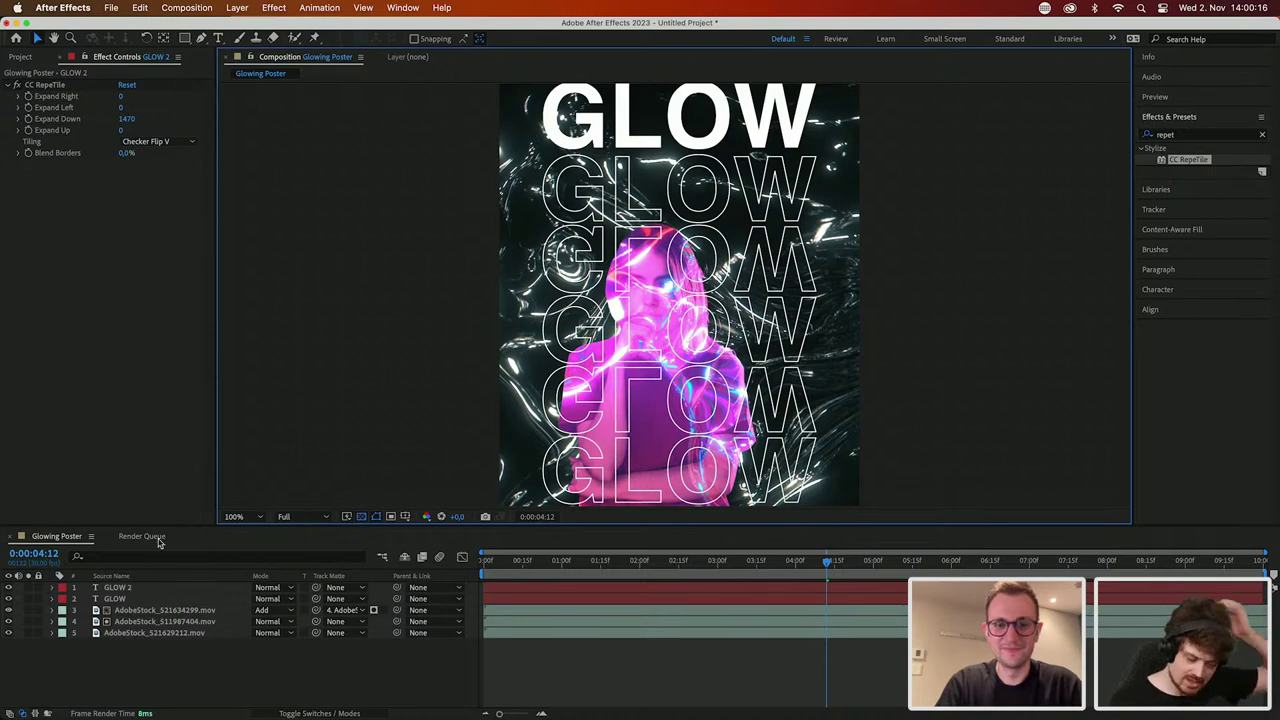
# Step: Move the GLOW and GLOW 2 text layers directly below AdobeStock_521634299.mov in the layer stack
pyautogui.click(137, 601)
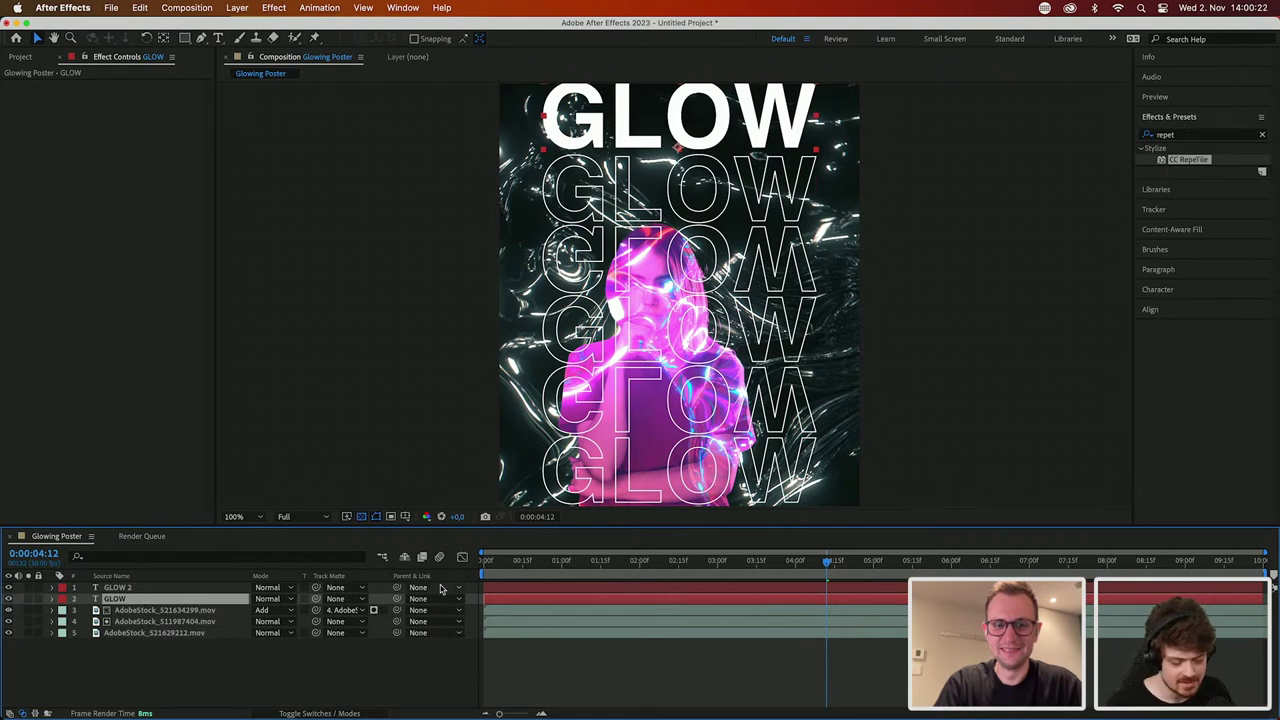
pyautogui.scroll(-3, 692, 370)
pyautogui.scroll(1, 692, 370)
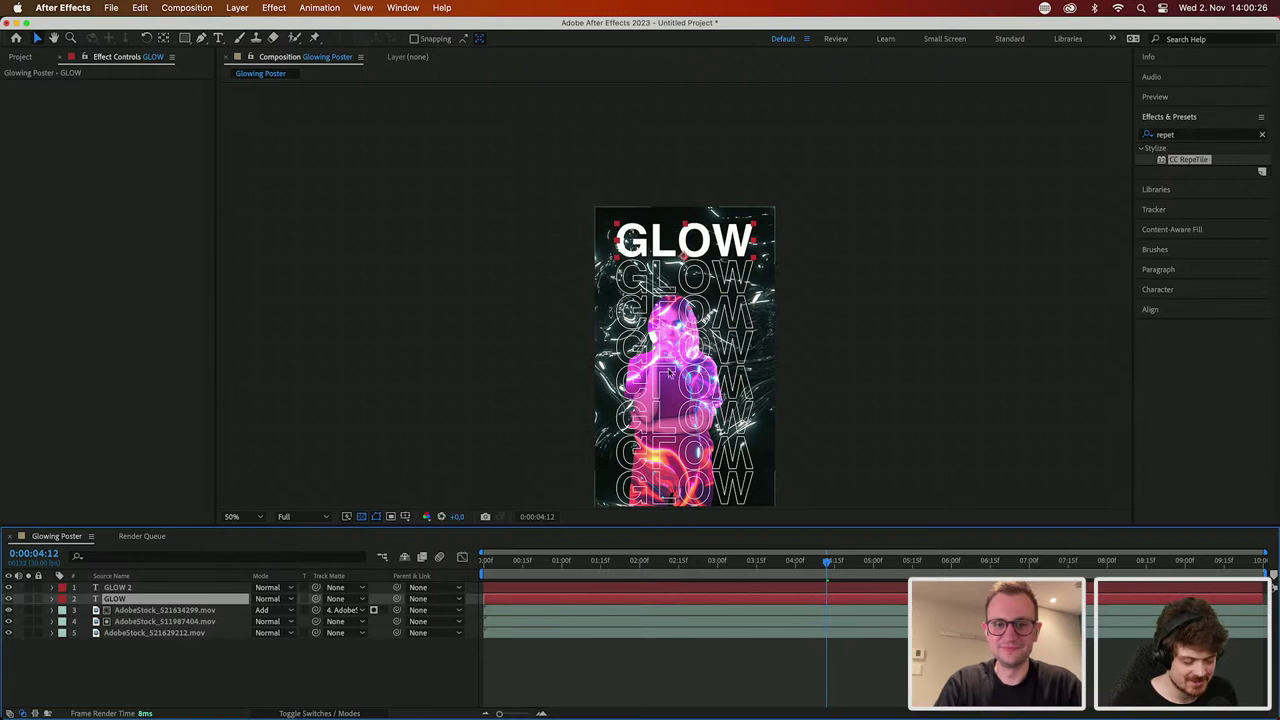
pyautogui.keyDown('shift'); pyautogui.click(120, 589); pyautogui.keyUp('shift')
pyautogui.moveTo(125, 589); pyautogui.dragTo(137, 625)
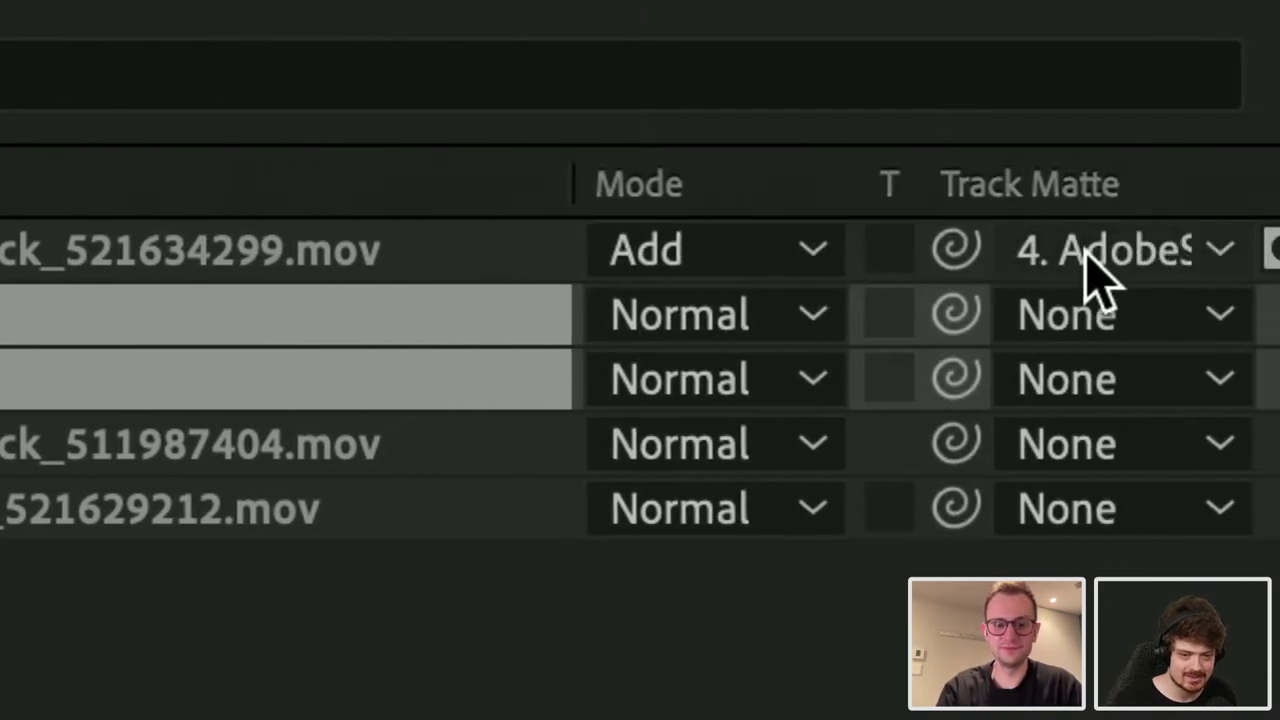
# Step: Keep AdobeStock_511987404.mov as the top clip's track matte and move both GLOW text layers beneath that matte clip
pyautogui.click(1038, 253)
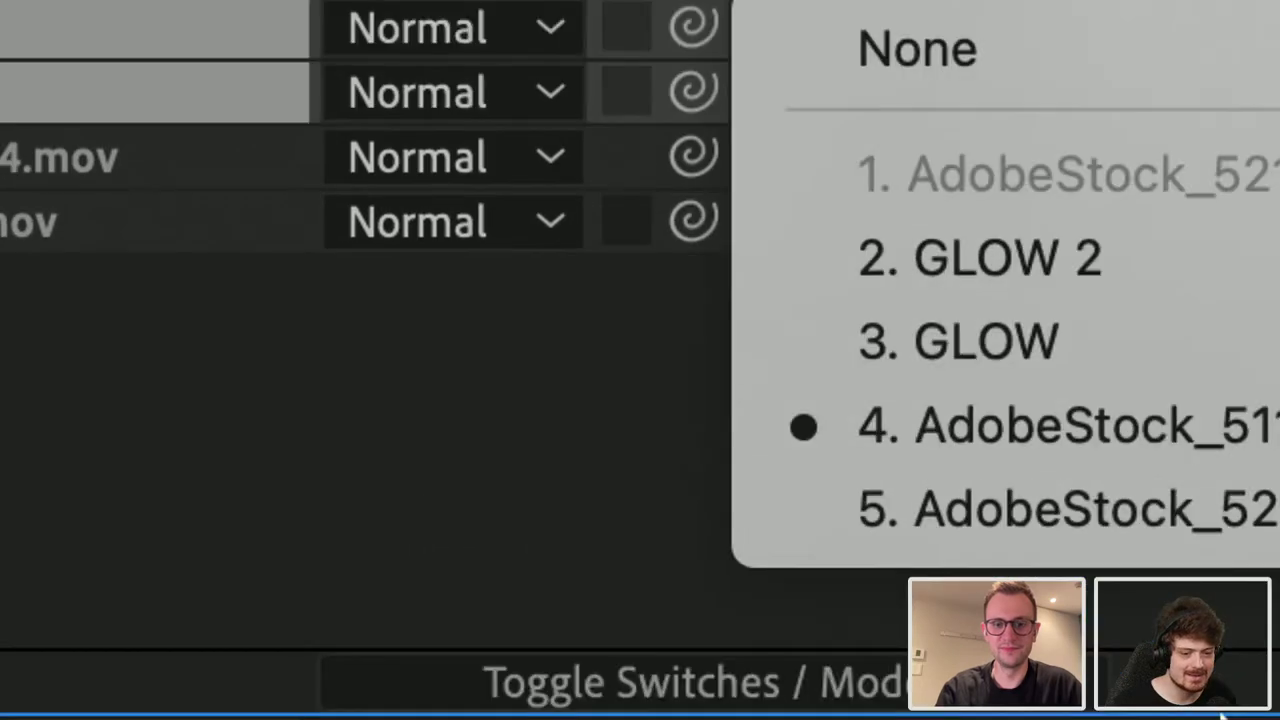
pyautogui.click(566, 425)
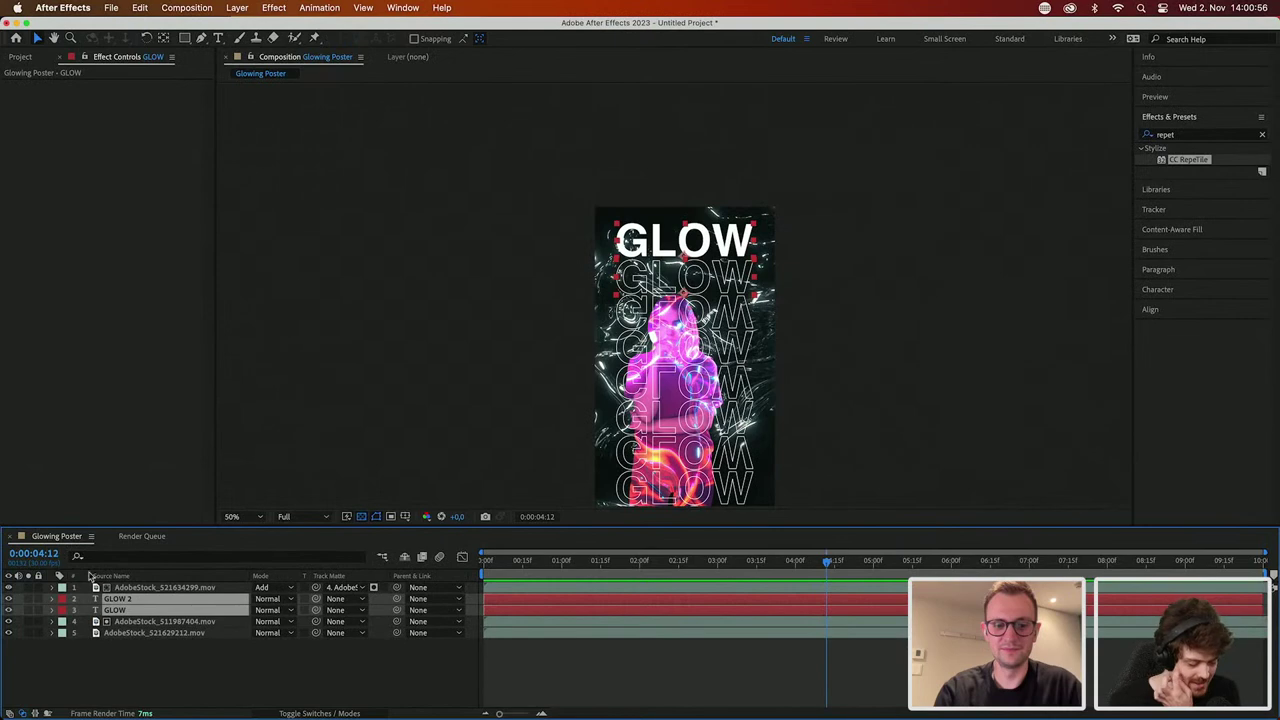
pyautogui.moveTo(133, 603); pyautogui.dragTo(138, 627)
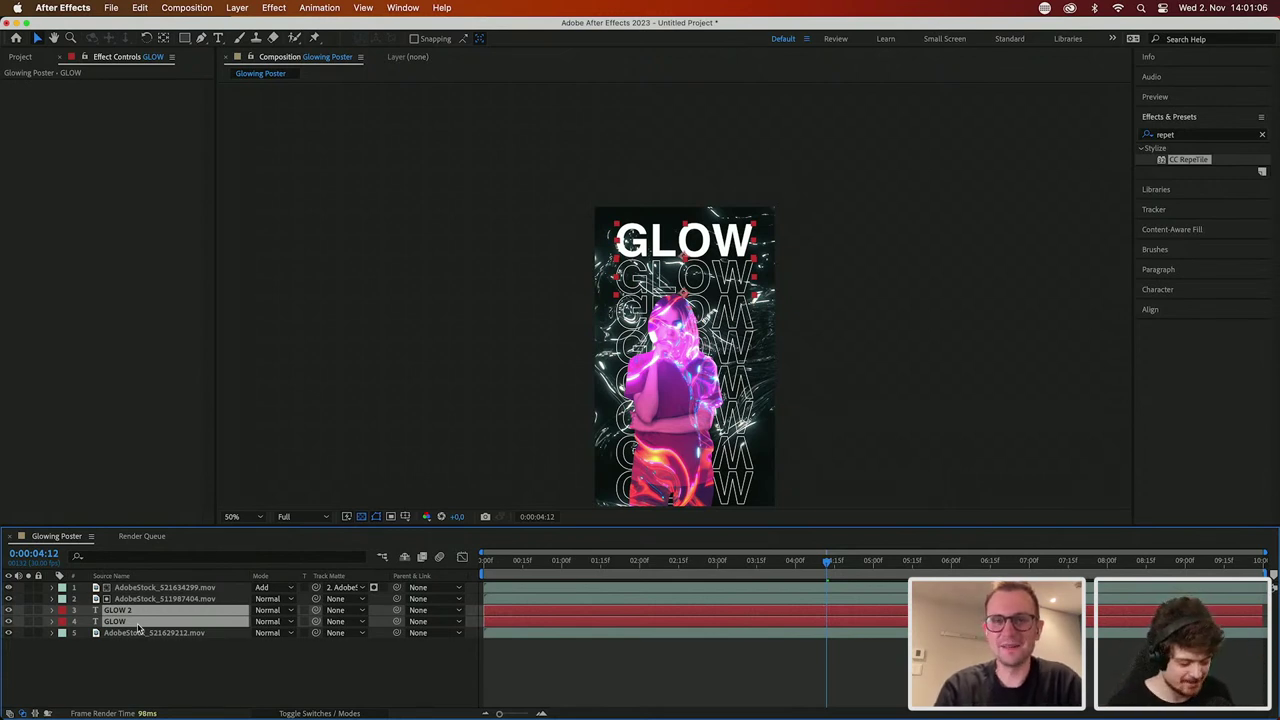
pyautogui.click(154, 652)
pyautogui.click(127, 612)
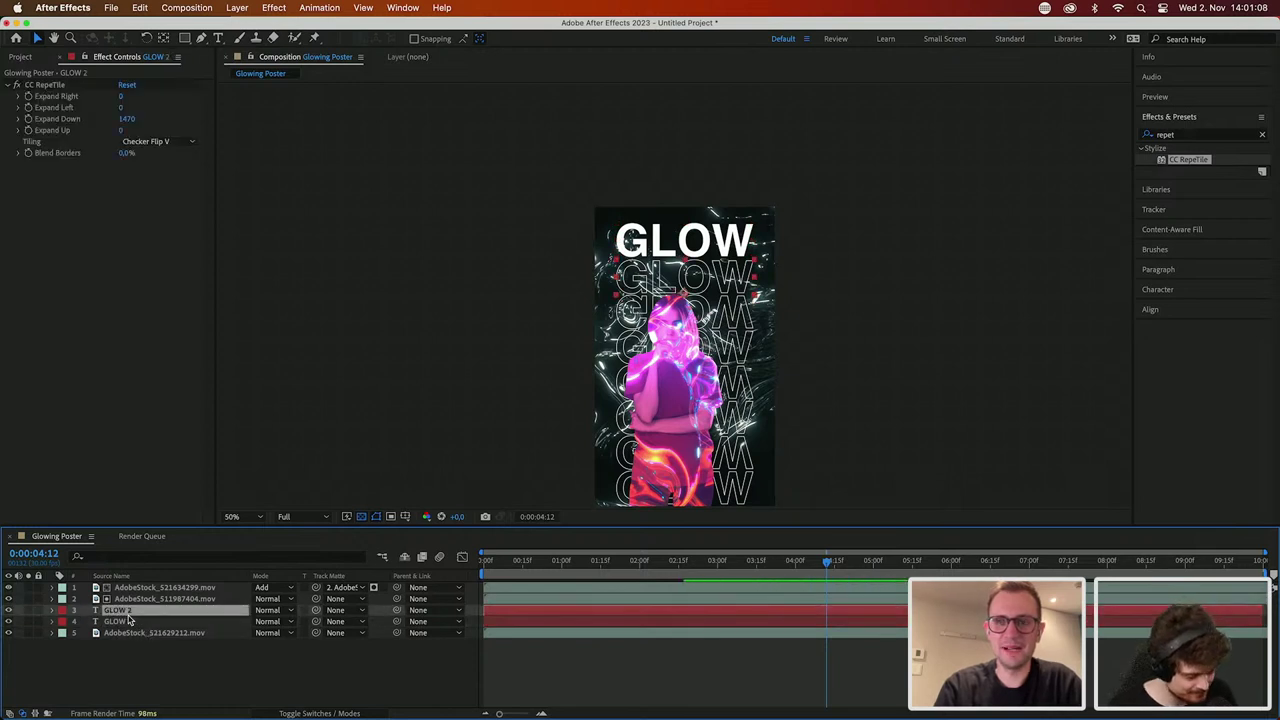
pyautogui.click(130, 623)
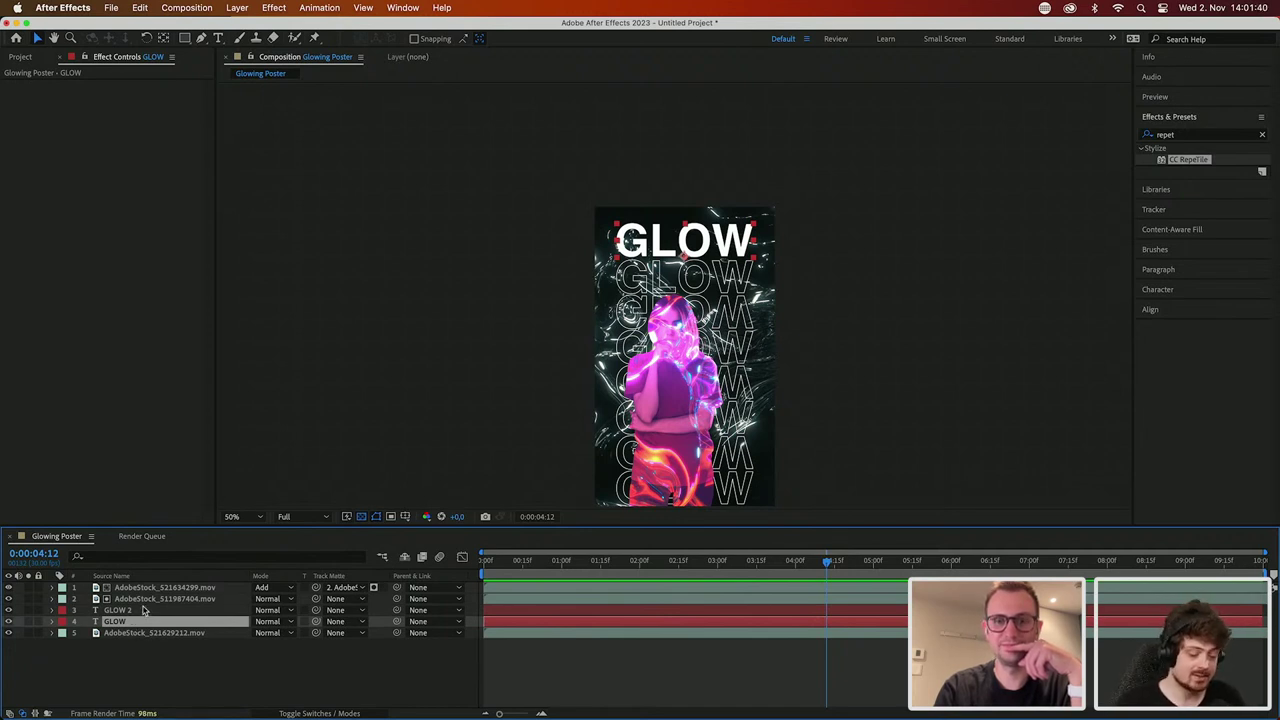
# Step: Create a black solid layer of 1080 x 1920 px at the top of the Glowing Poster composition
pyautogui.press('h')
pyautogui.moveTo(794, 420); pyautogui.dragTo(806, 317)
pyautogui.press('v')
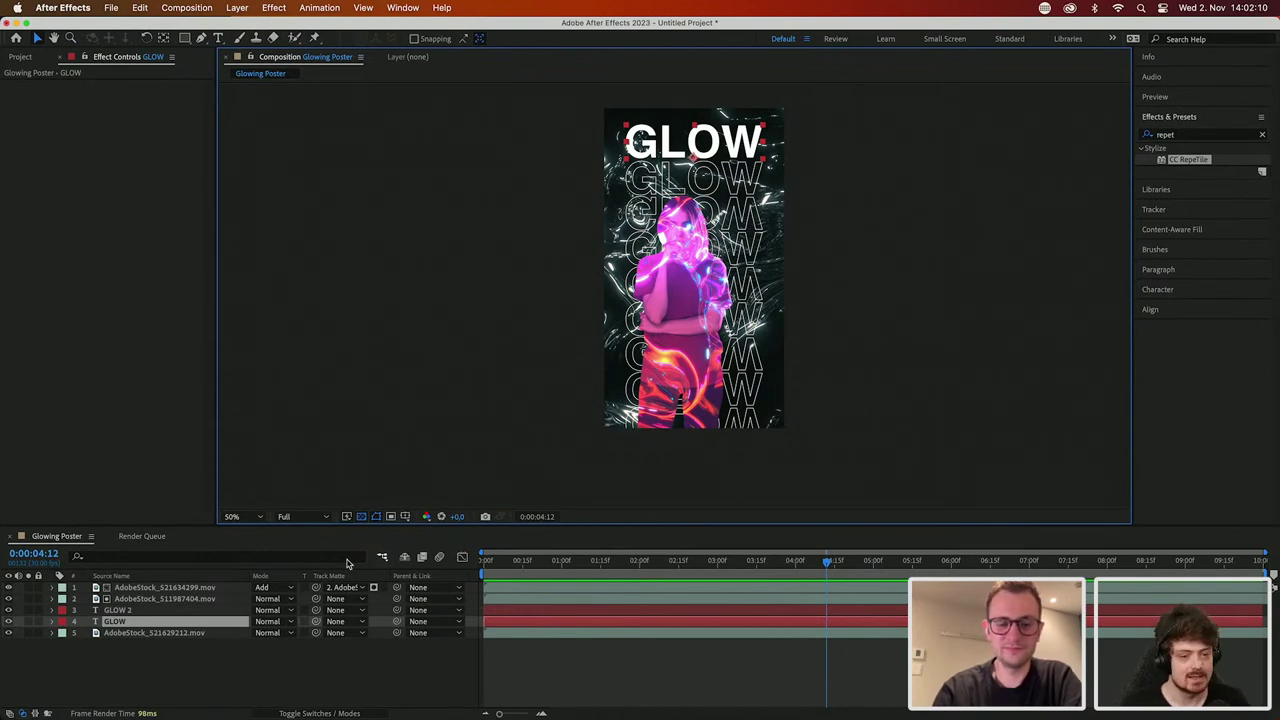
pyautogui.click(264, 657)
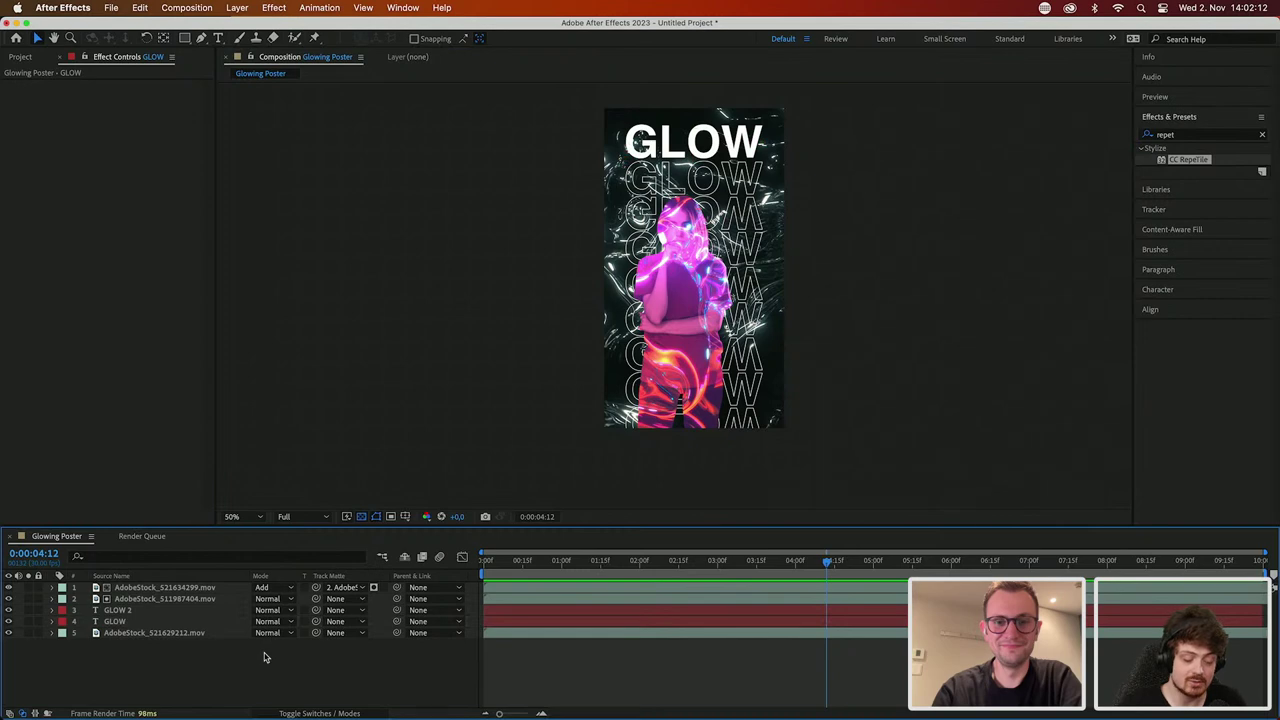
pyautogui.rightClick(267, 660)
pyautogui.moveTo(360, 547)
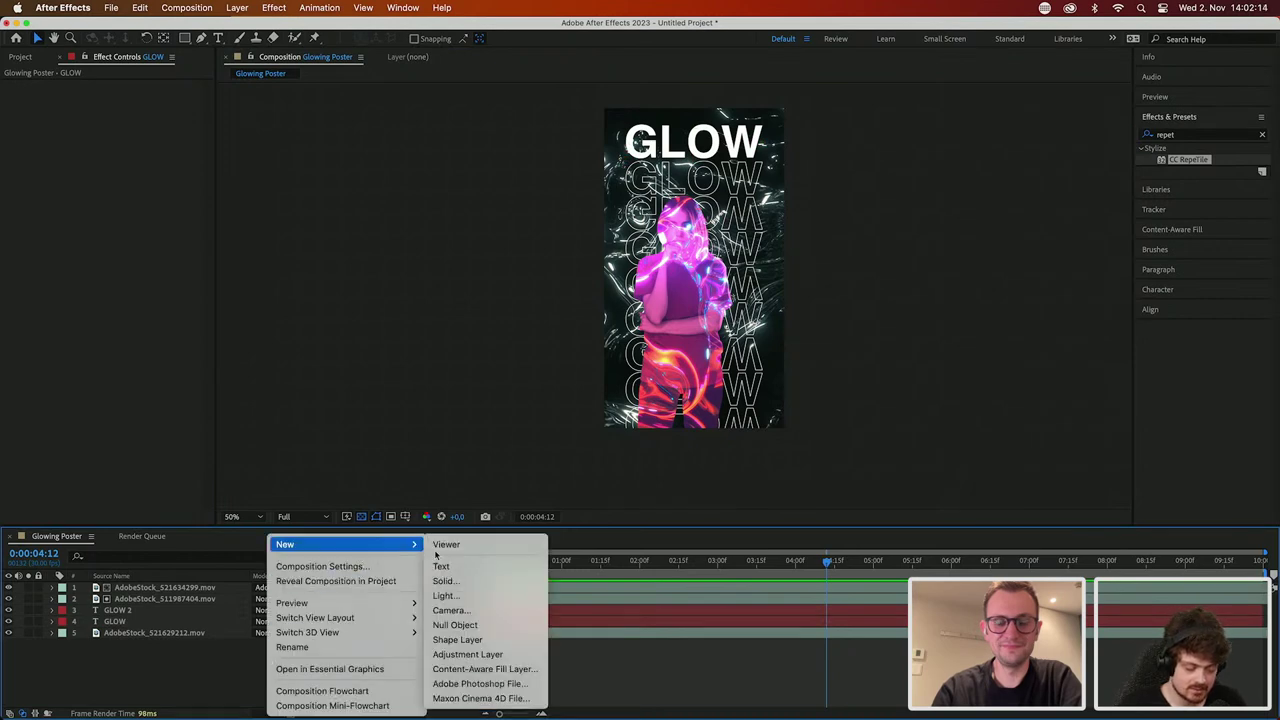
pyautogui.click(464, 584)
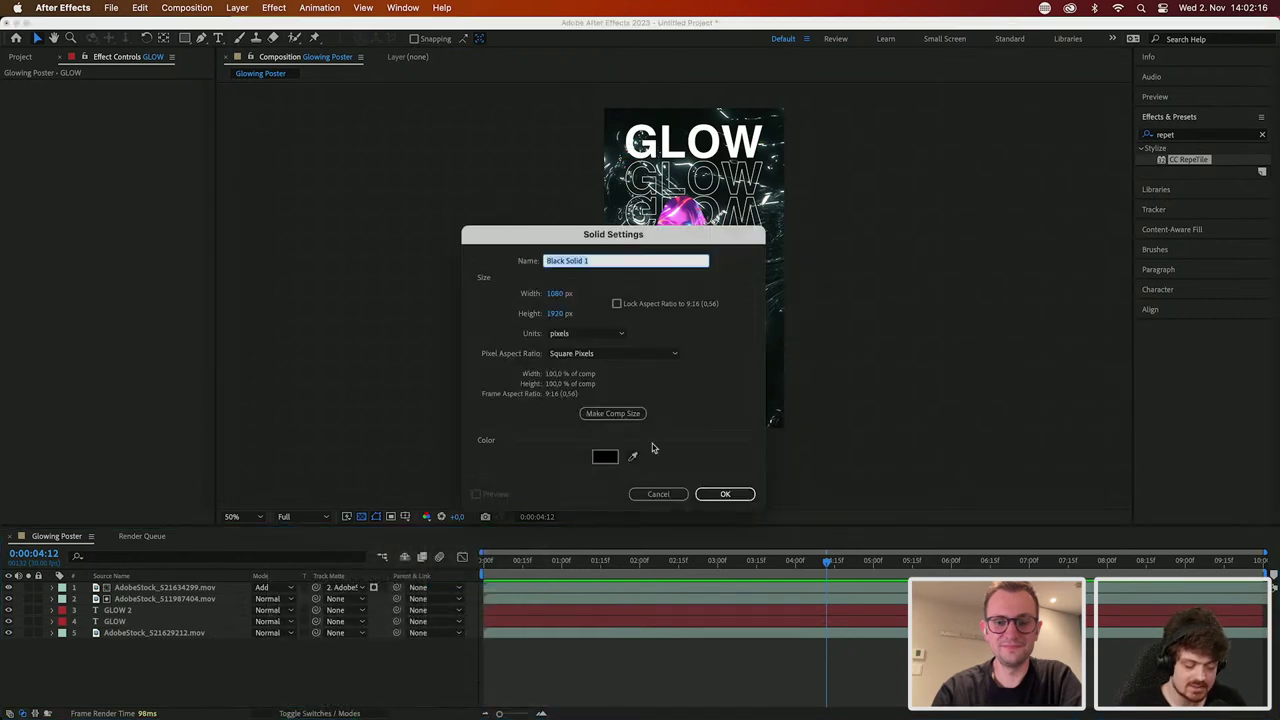
pyautogui.click(724, 494)
# Step: Apply the Gradient Ramp effect to Black Solid 1 and swap its colors so white is at the top
pyautogui.click(1215, 135)
pyautogui.write('gradie')
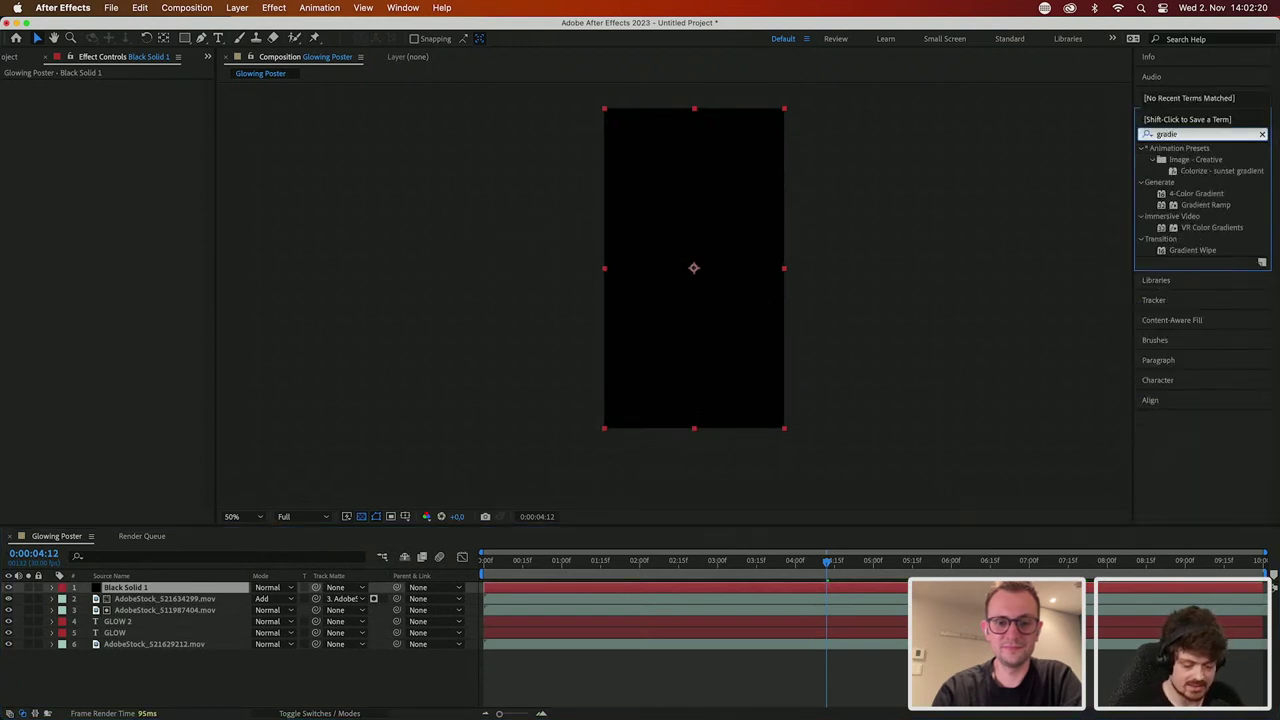
pyautogui.moveTo(1205, 204); pyautogui.dragTo(703, 254)
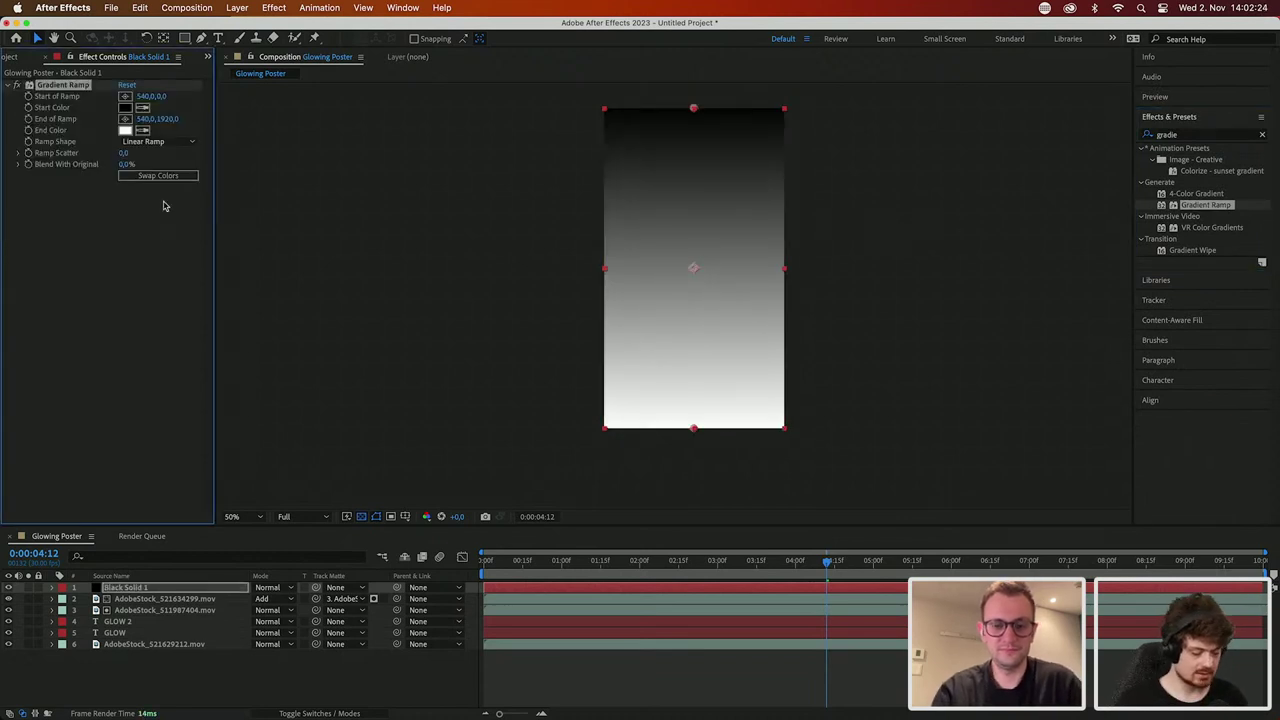
pyautogui.click(134, 178)
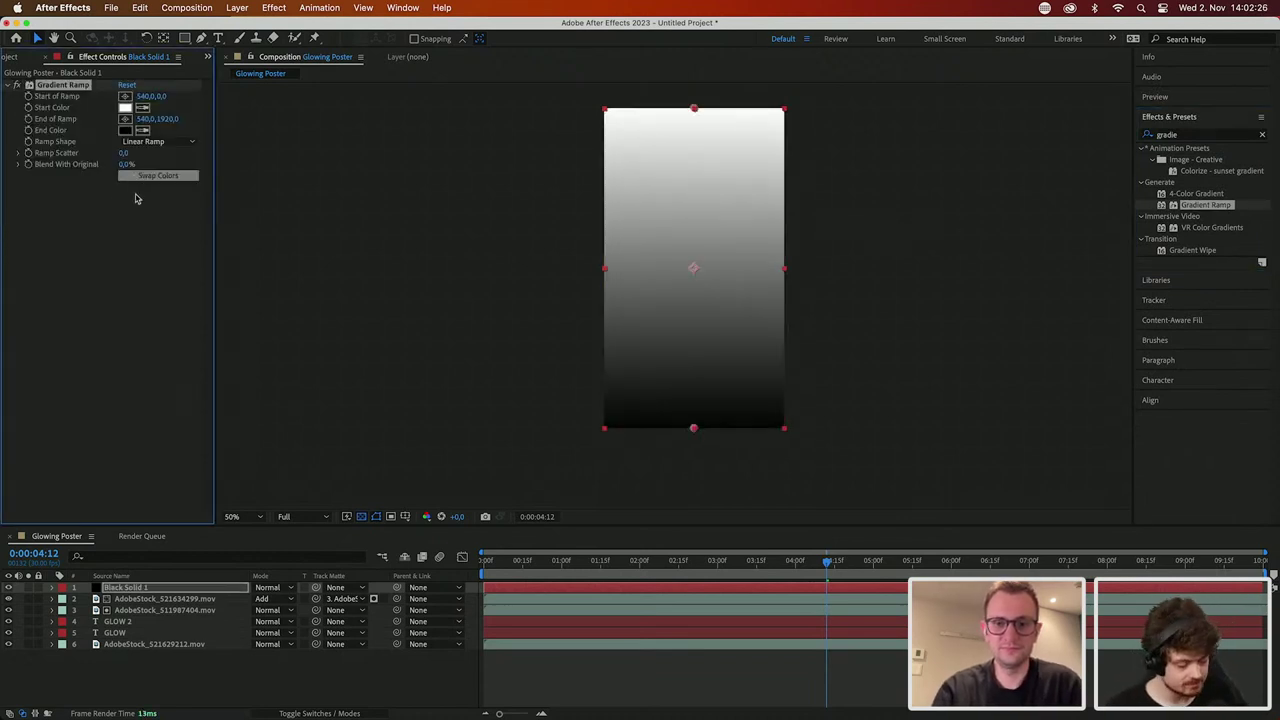
pyautogui.click(9, 588)
pyautogui.click(9, 588)
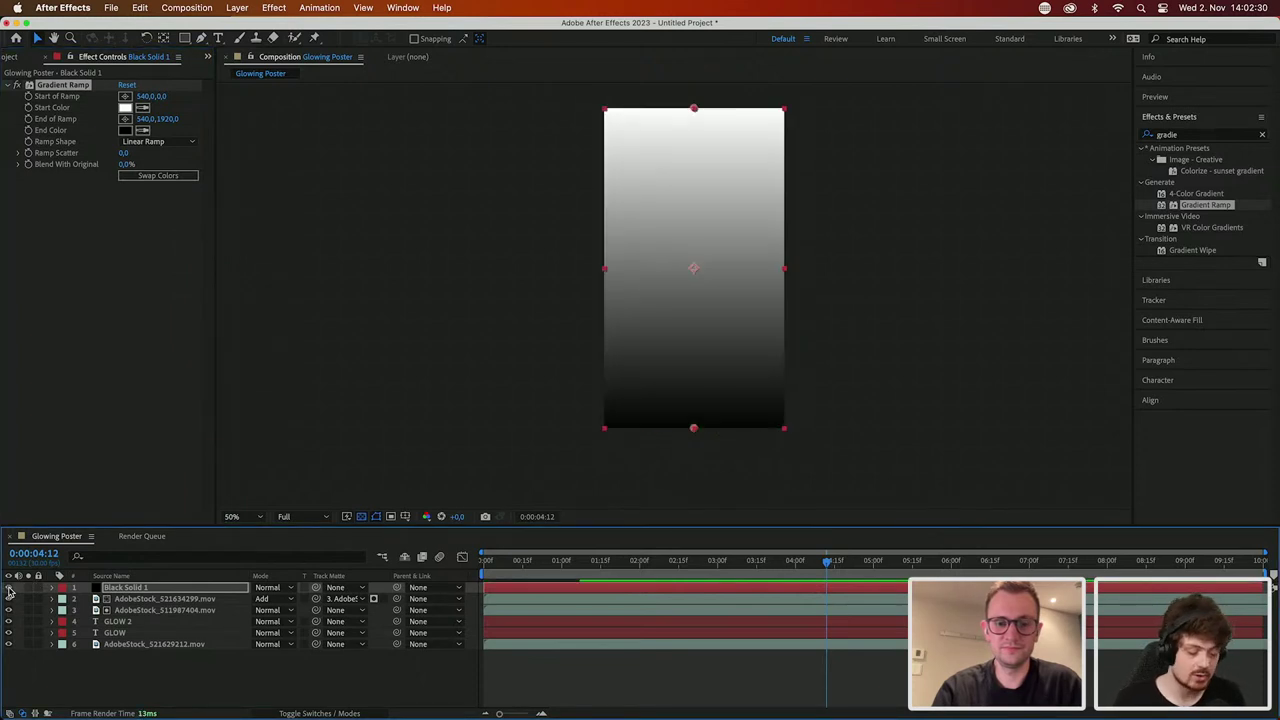
# Step: Assign Black Solid 1 as the track matte of both GLOW text layers and switch the matte from alpha to luma
pyautogui.click(146, 622)
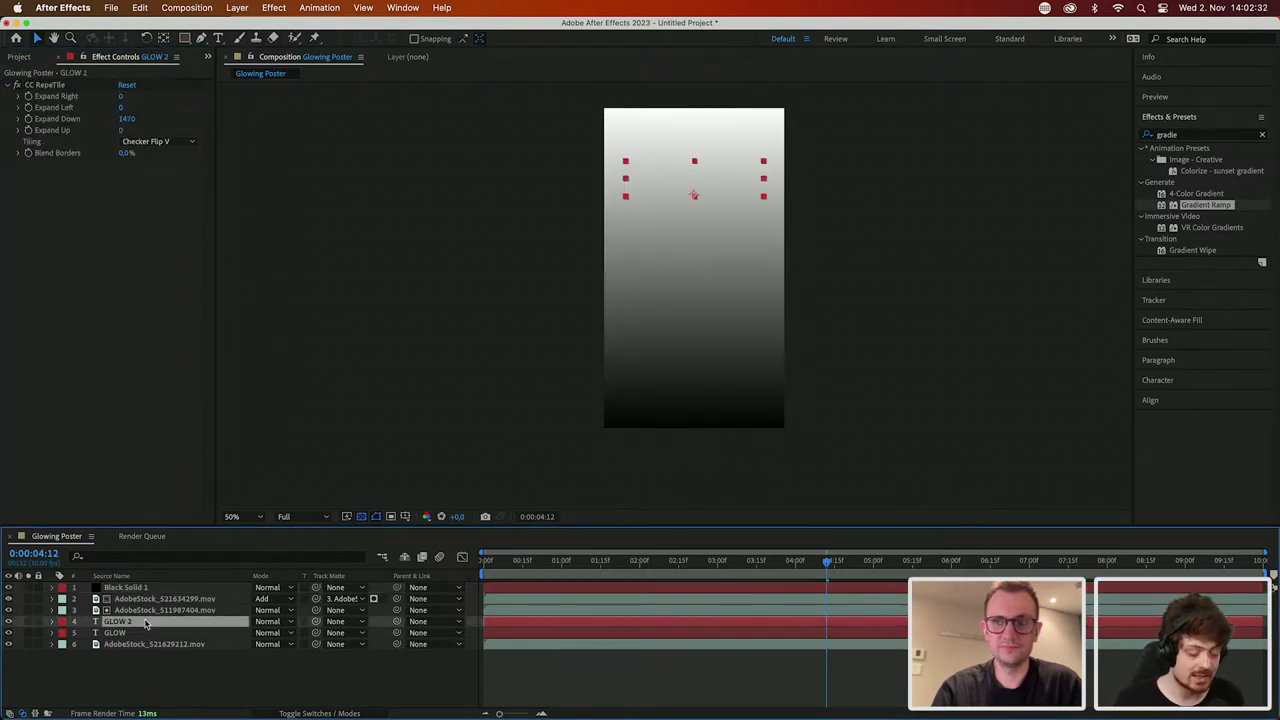
pyautogui.keyDown('shift'); pyautogui.click(144, 632); pyautogui.keyUp('shift')
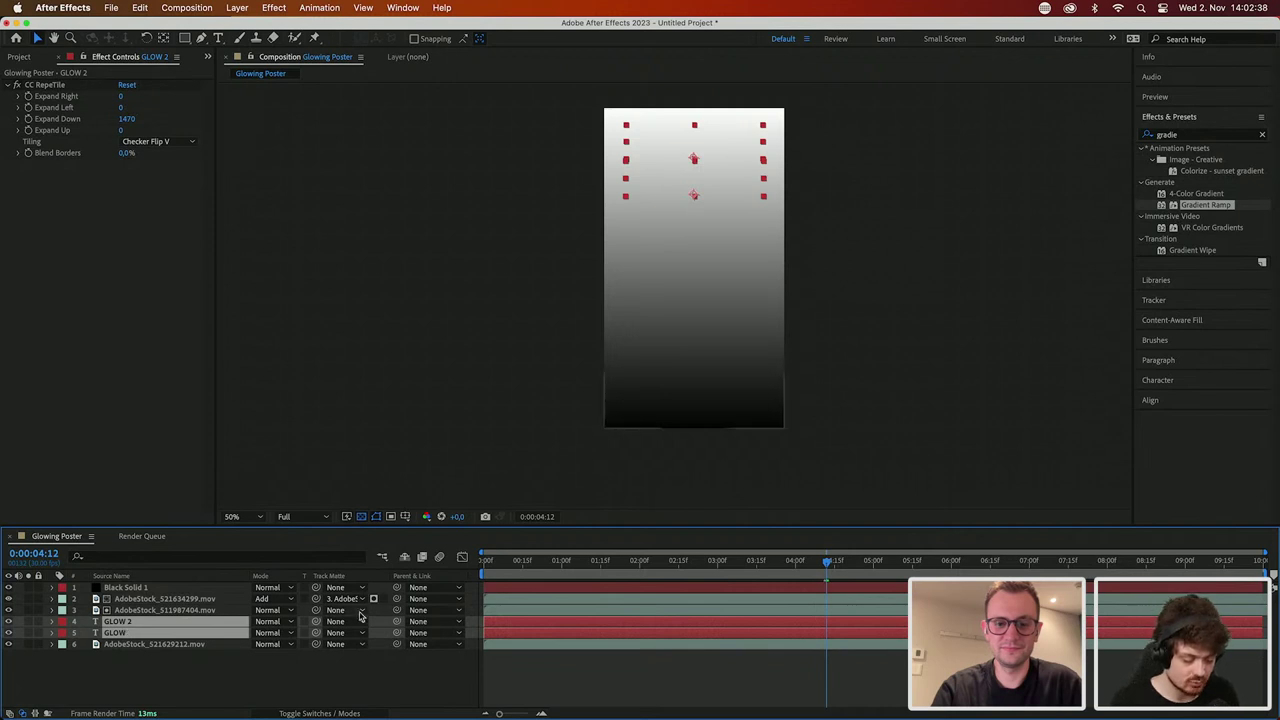
pyautogui.moveTo(316, 621); pyautogui.dragTo(160, 590)
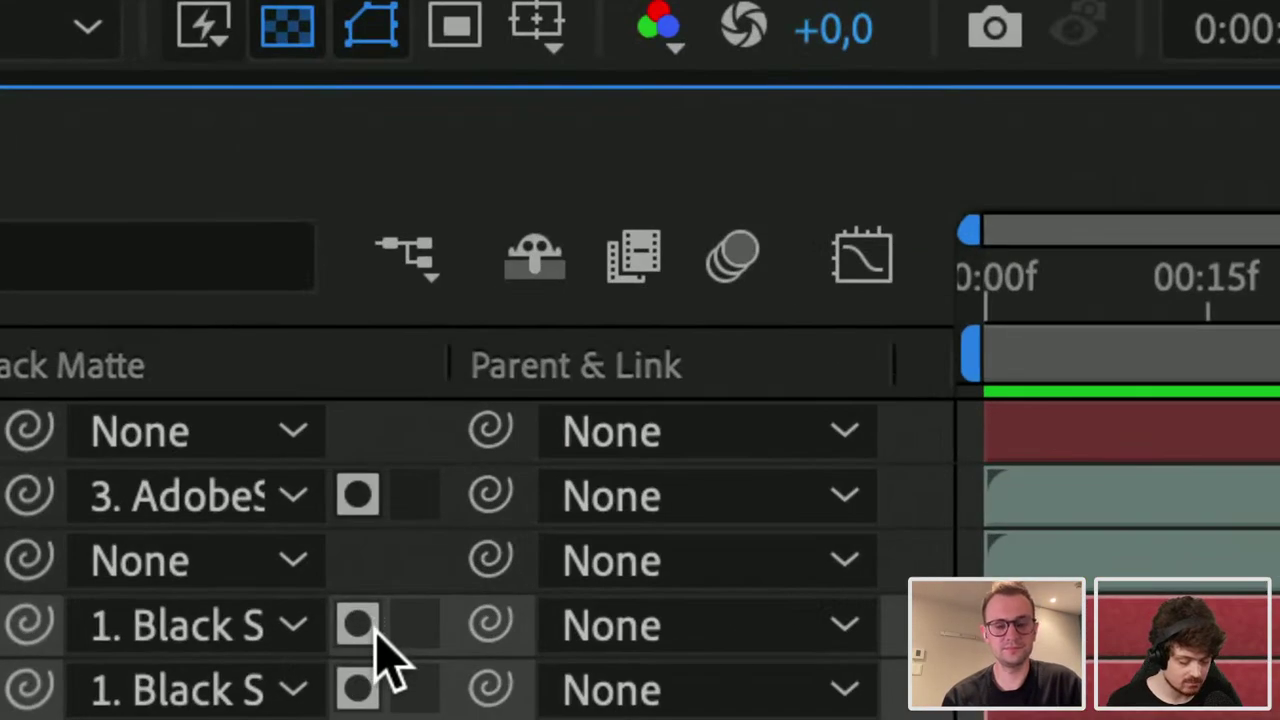
pyautogui.click(375, 622)
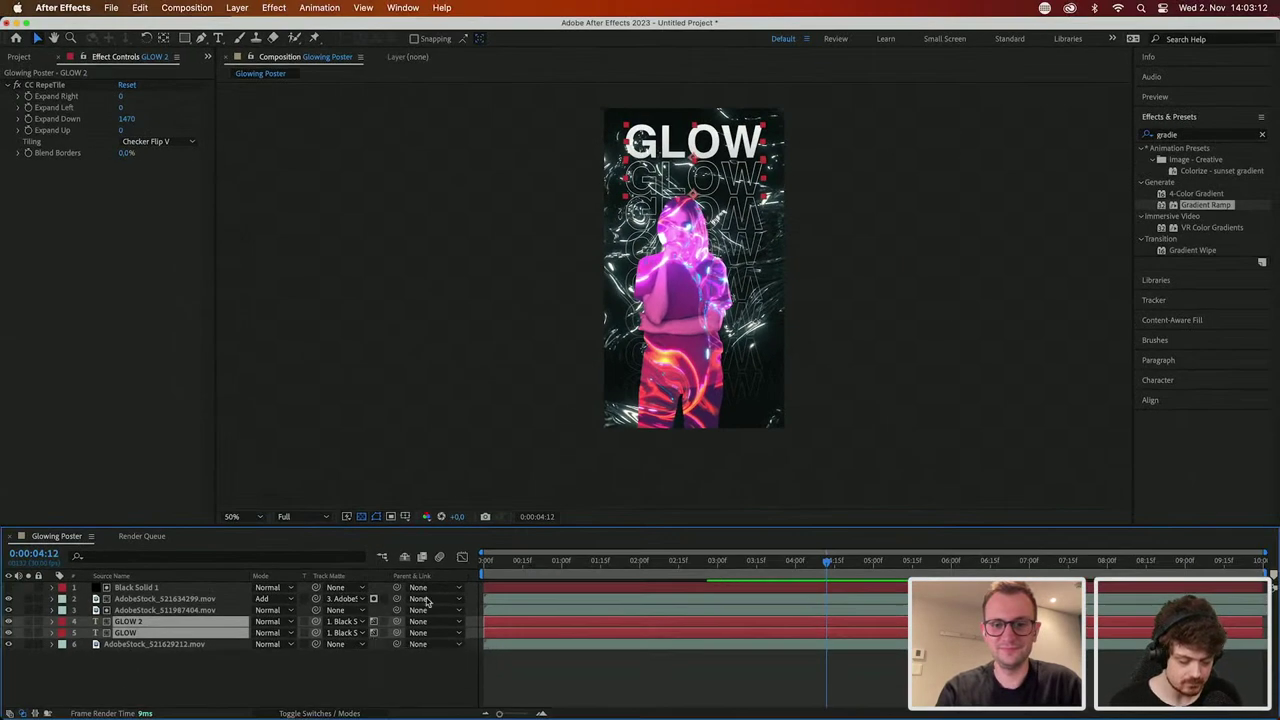
# Step: Examine how the gradient matte fades the GLOW text from the top to the bottom of the poster
pyautogui.scroll(4, 735, 208)
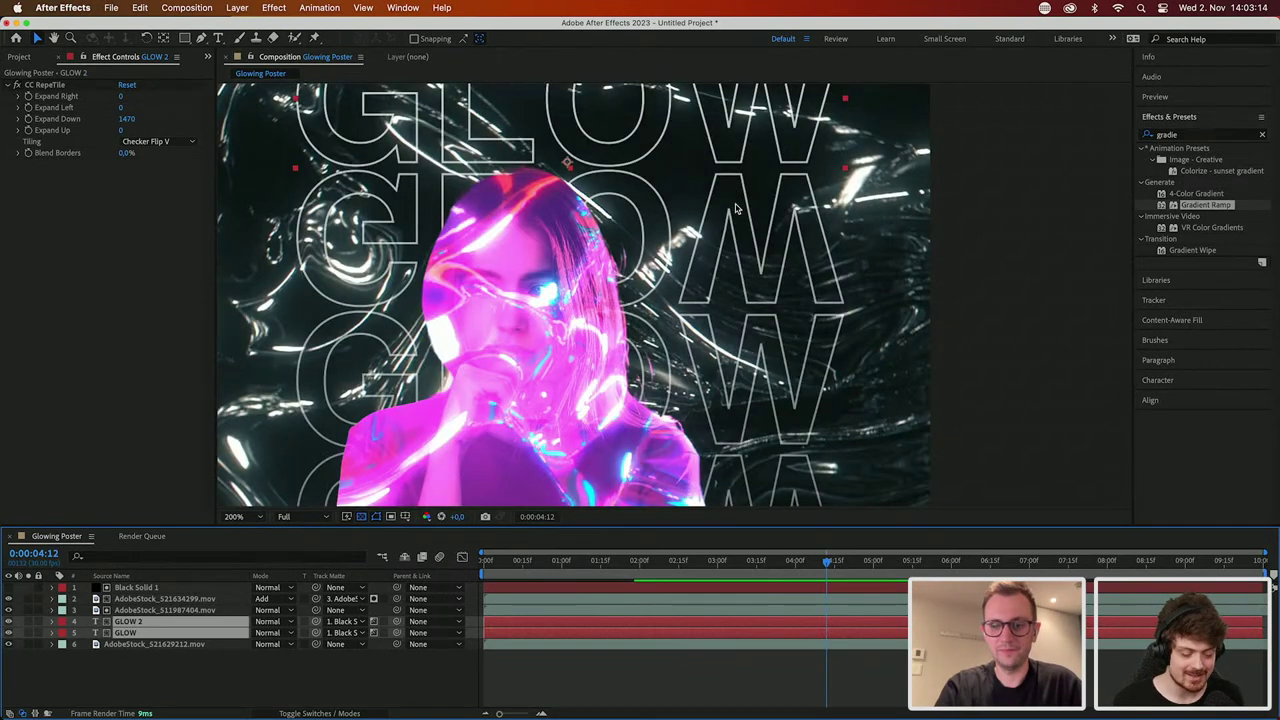
pyautogui.moveTo(735, 208); pyautogui.dragTo(678, 336)
pyautogui.press('v')
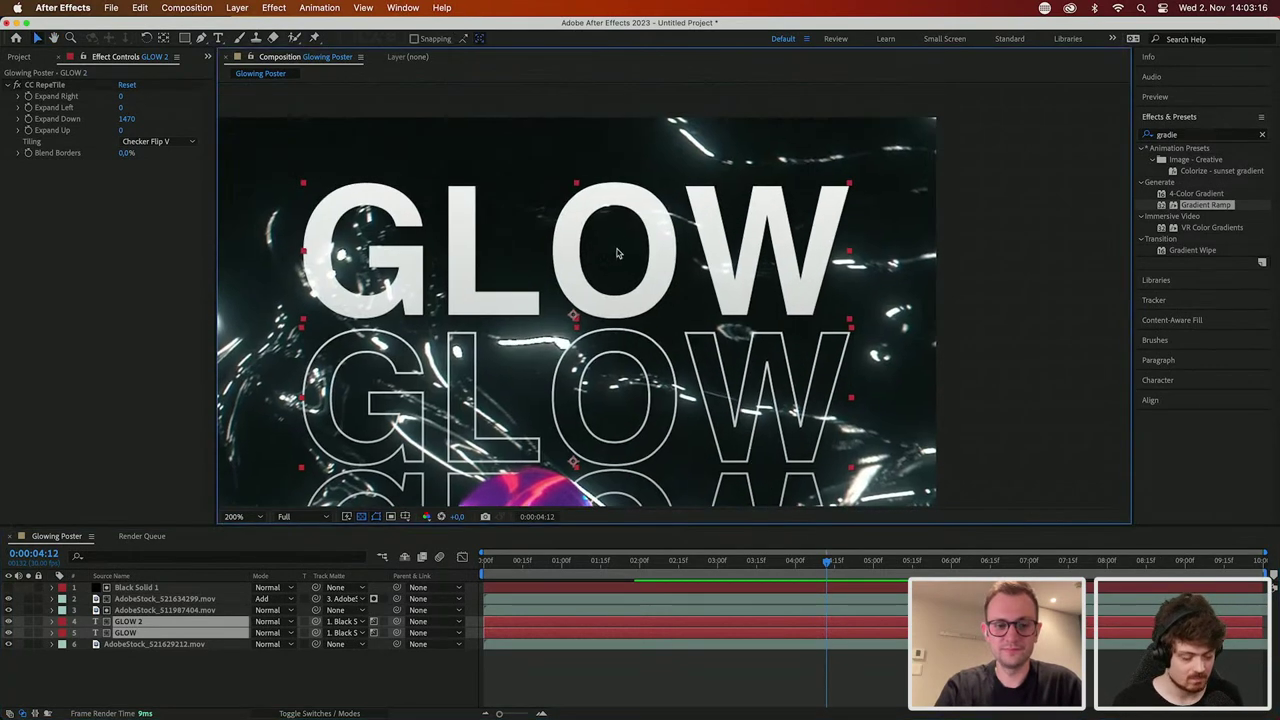
pyautogui.press('h')
pyautogui.moveTo(704, 265); pyautogui.dragTo(772, 200)
pyautogui.scroll(-10, 772, 200)
pyautogui.press('v')
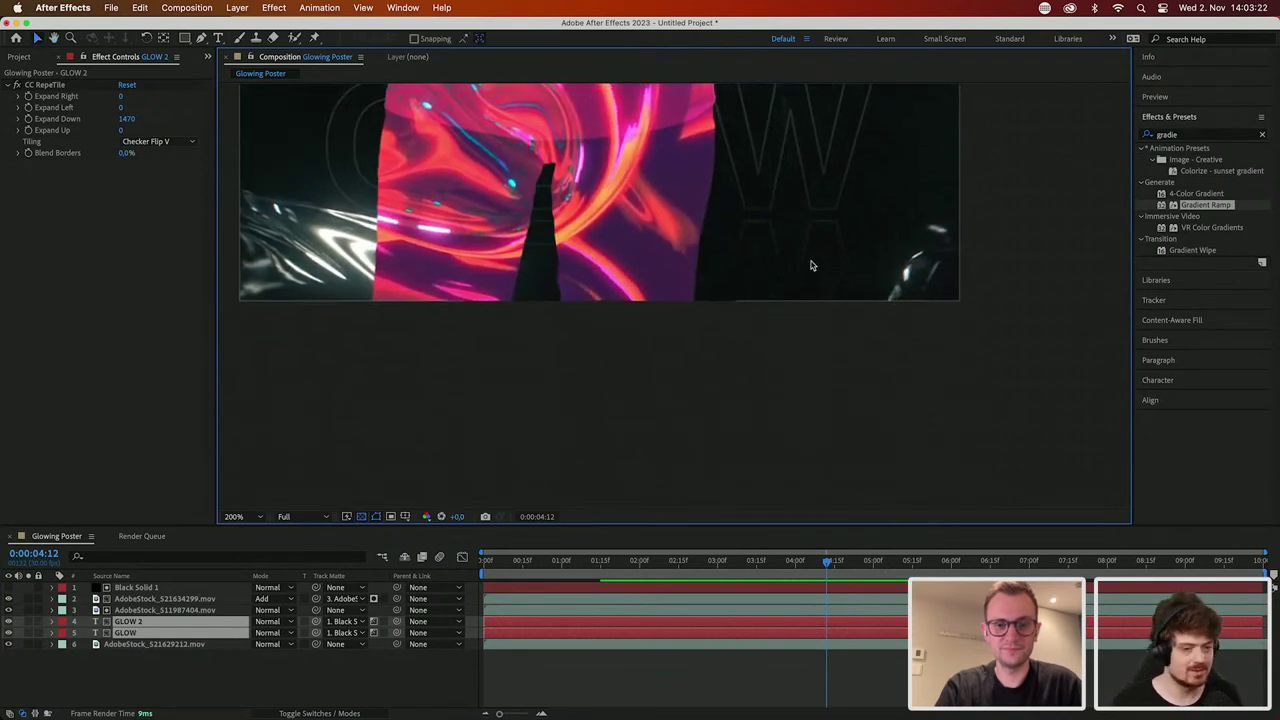
pyautogui.scroll(-4, 812, 264)
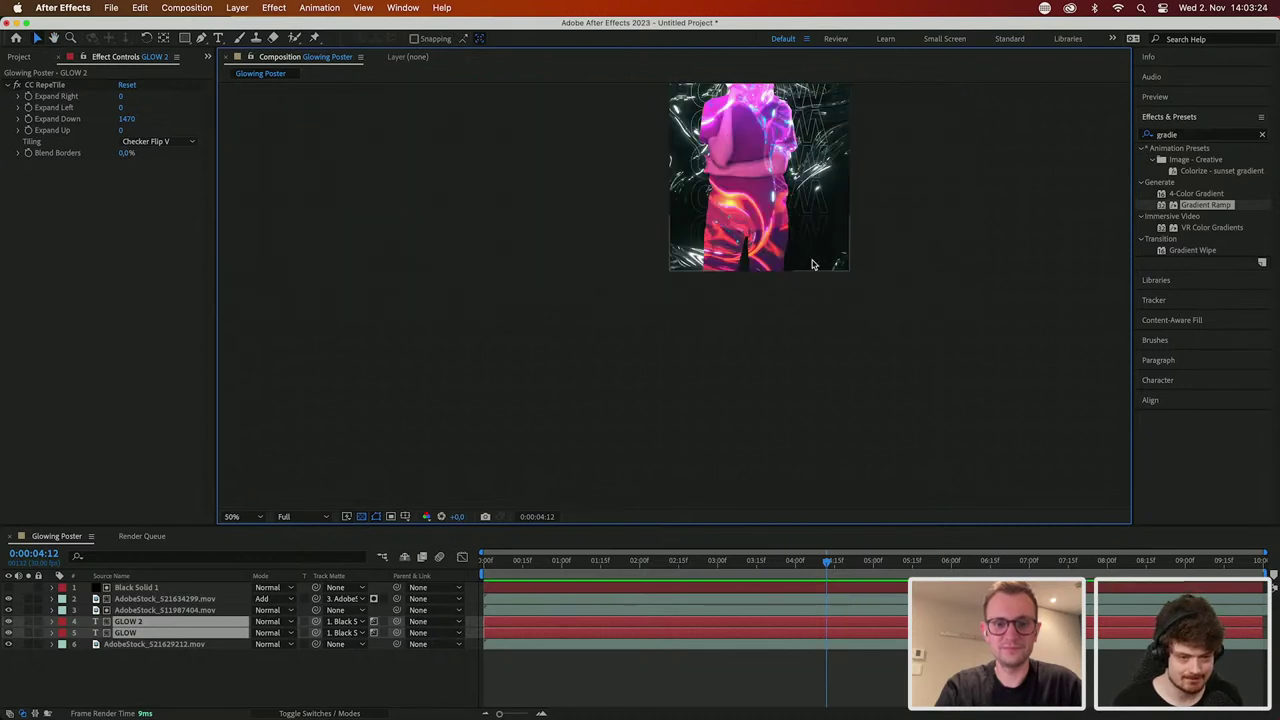
pyautogui.press('h')
pyautogui.moveTo(843, 217); pyautogui.dragTo(840, 369)
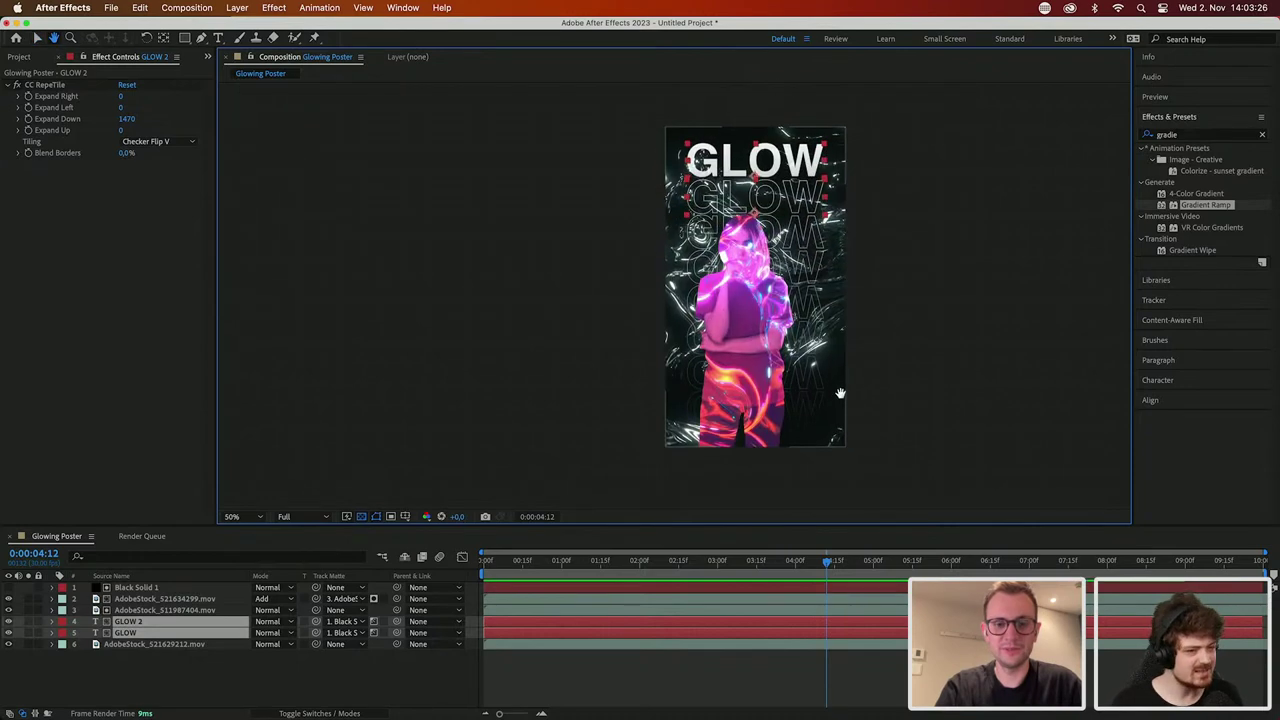
pyautogui.press('v')
pyautogui.scroll(2, 793, 325)
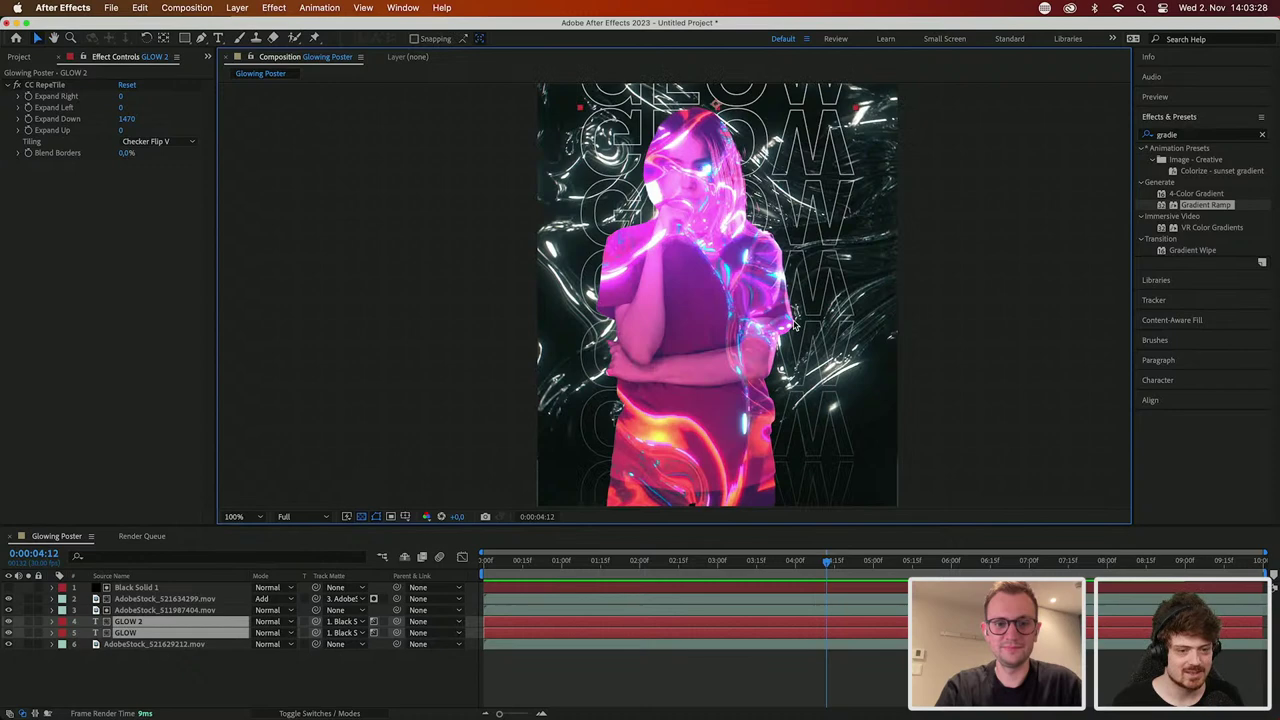
pyautogui.press('h')
pyautogui.moveTo(795, 326); pyautogui.dragTo(830, 462)
pyautogui.press('v')
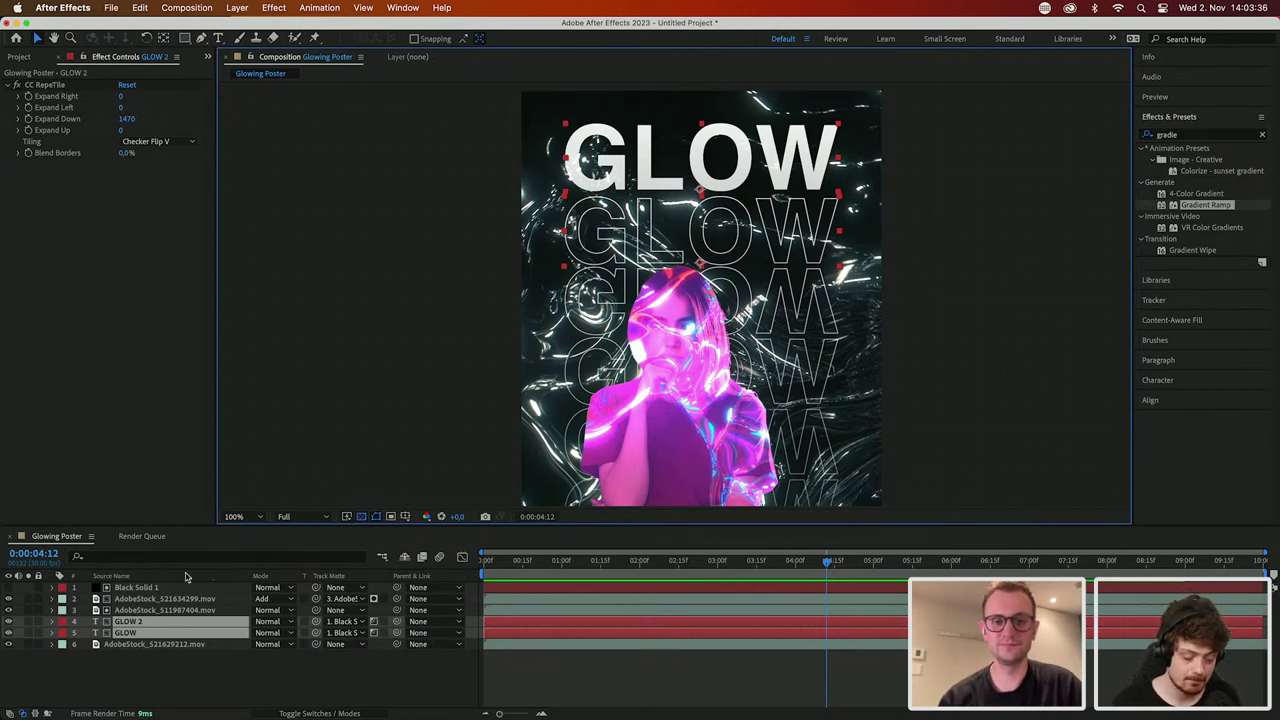
# Step: Apply the Mosaic effect to Black Solid 1 while it is temporarily shown, and hide the layer again
pyautogui.click(142, 588)
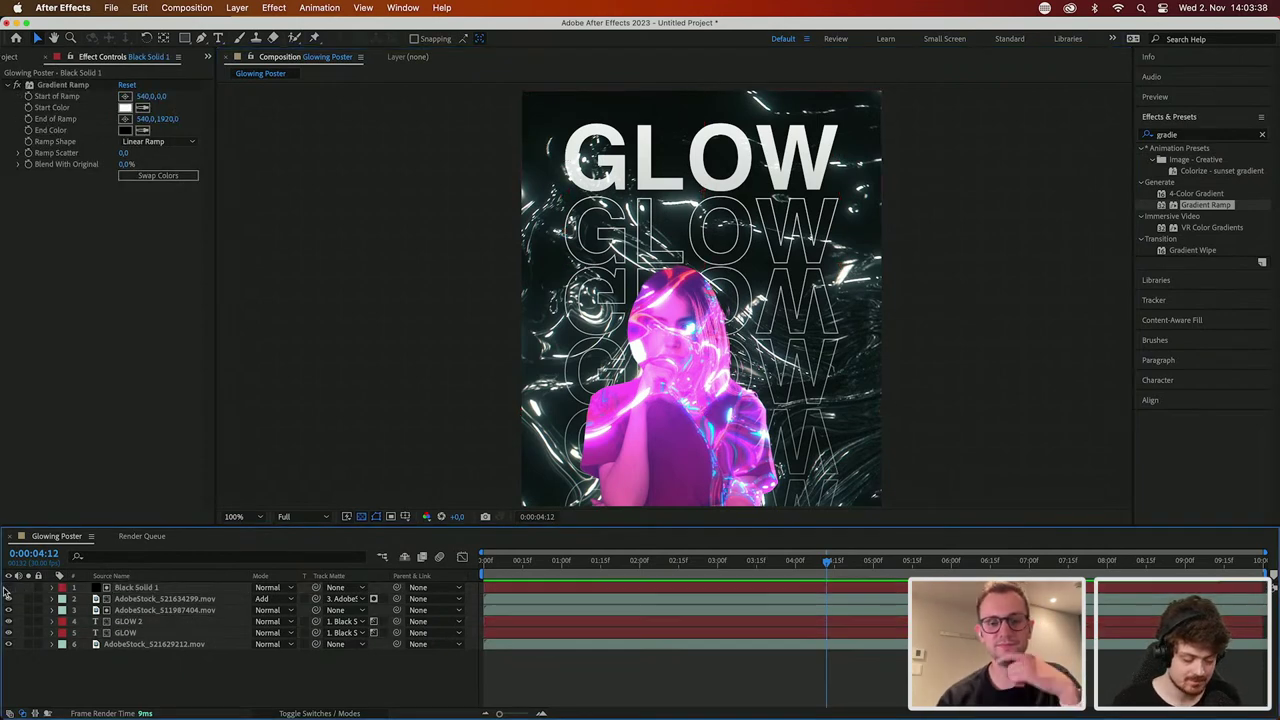
pyautogui.click(9, 588)
pyautogui.click(1260, 134)
pyautogui.click(1263, 135)
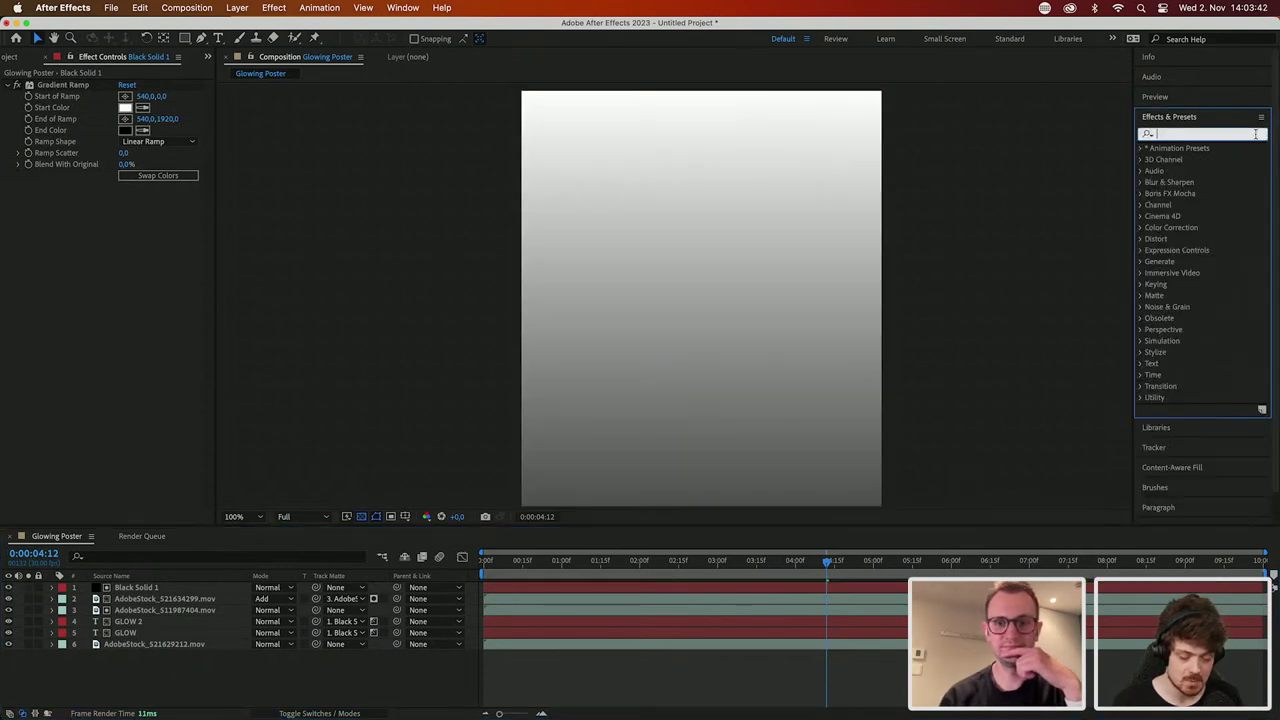
pyautogui.write('mos')
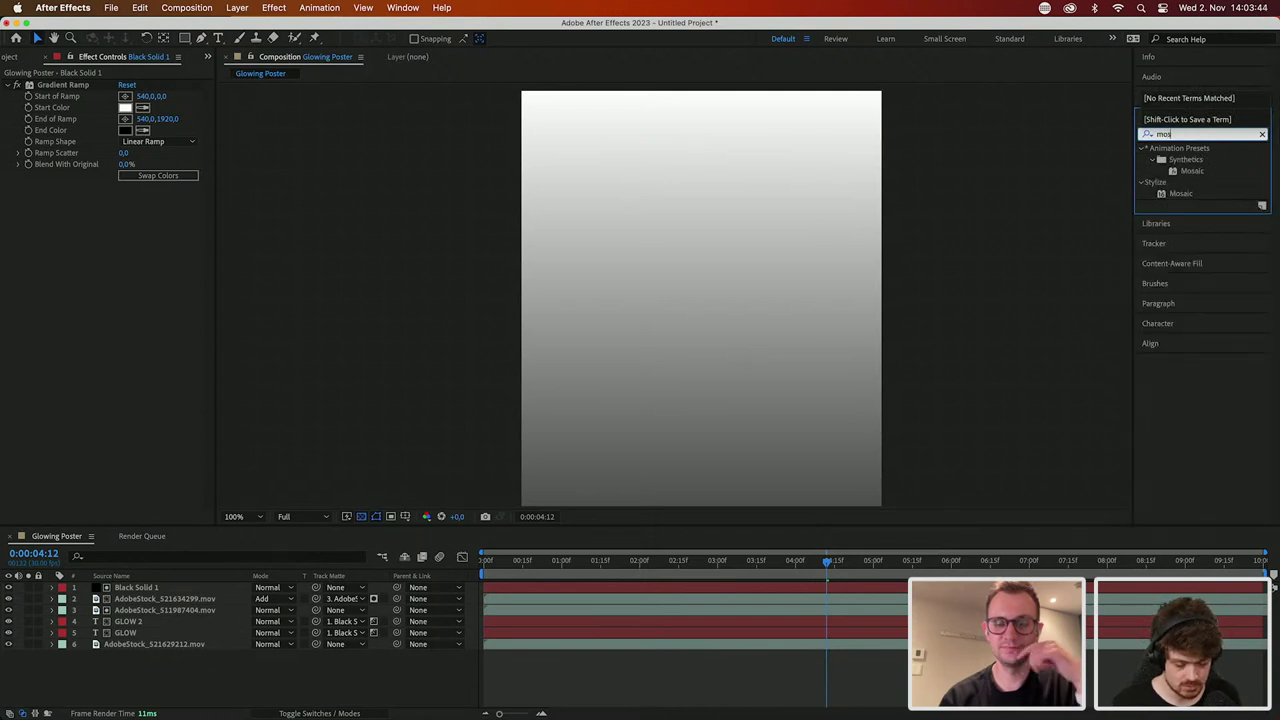
pyautogui.moveTo(1183, 192); pyautogui.dragTo(843, 229)
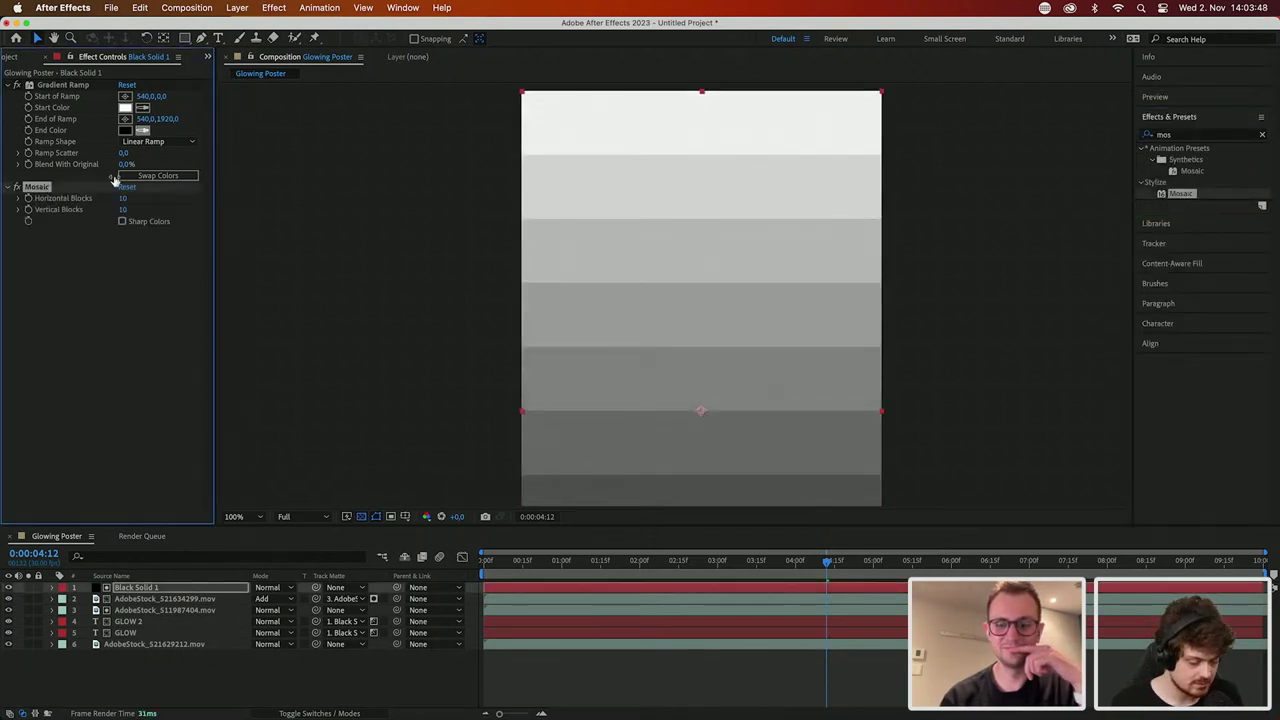
pyautogui.click(9, 588)
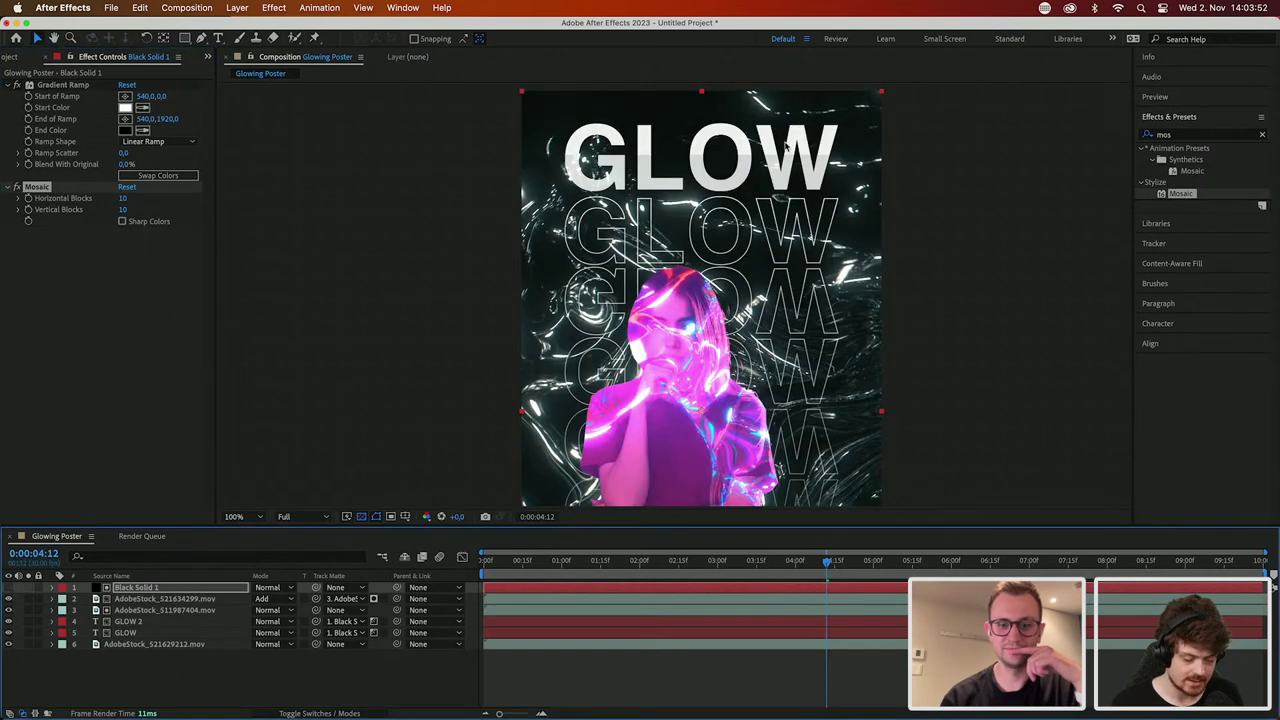
# Step: Set the Mosaic effect's Vertical Blocks to 5 on Black Solid 1
pyautogui.scroll(2, 785, 145)
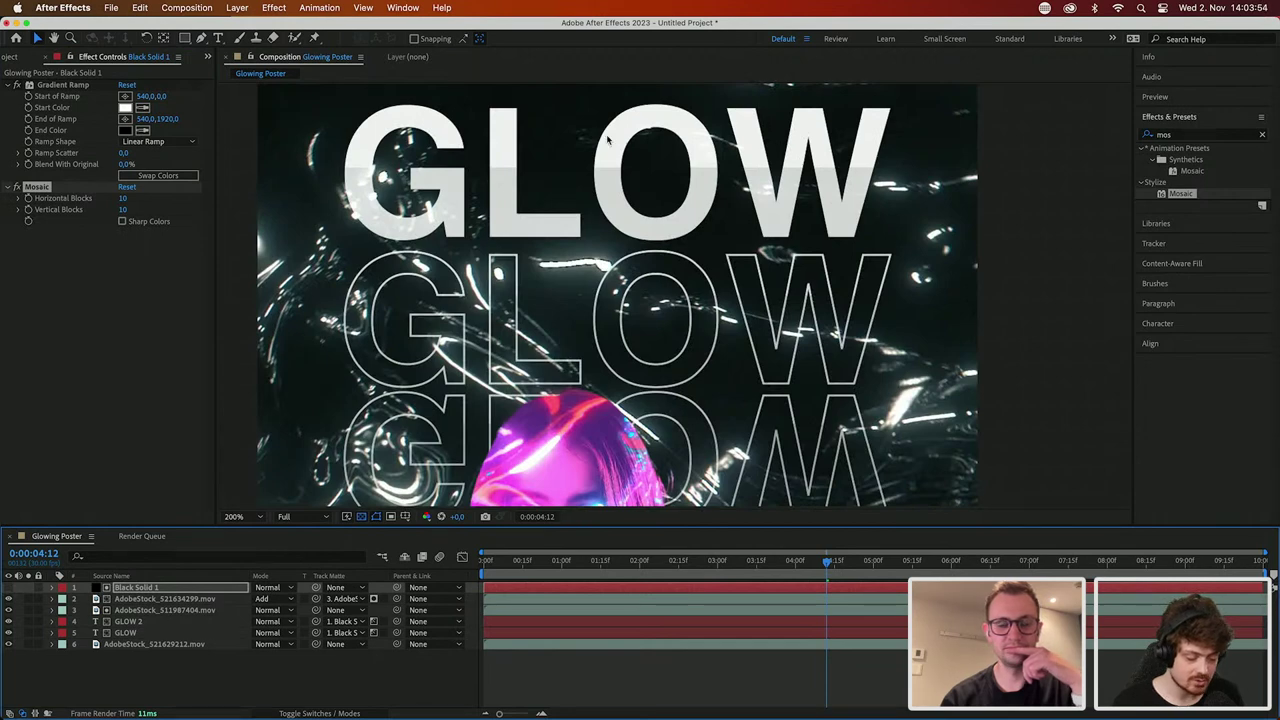
pyautogui.click(124, 210)
pyautogui.write('5')
pyautogui.press('Return')
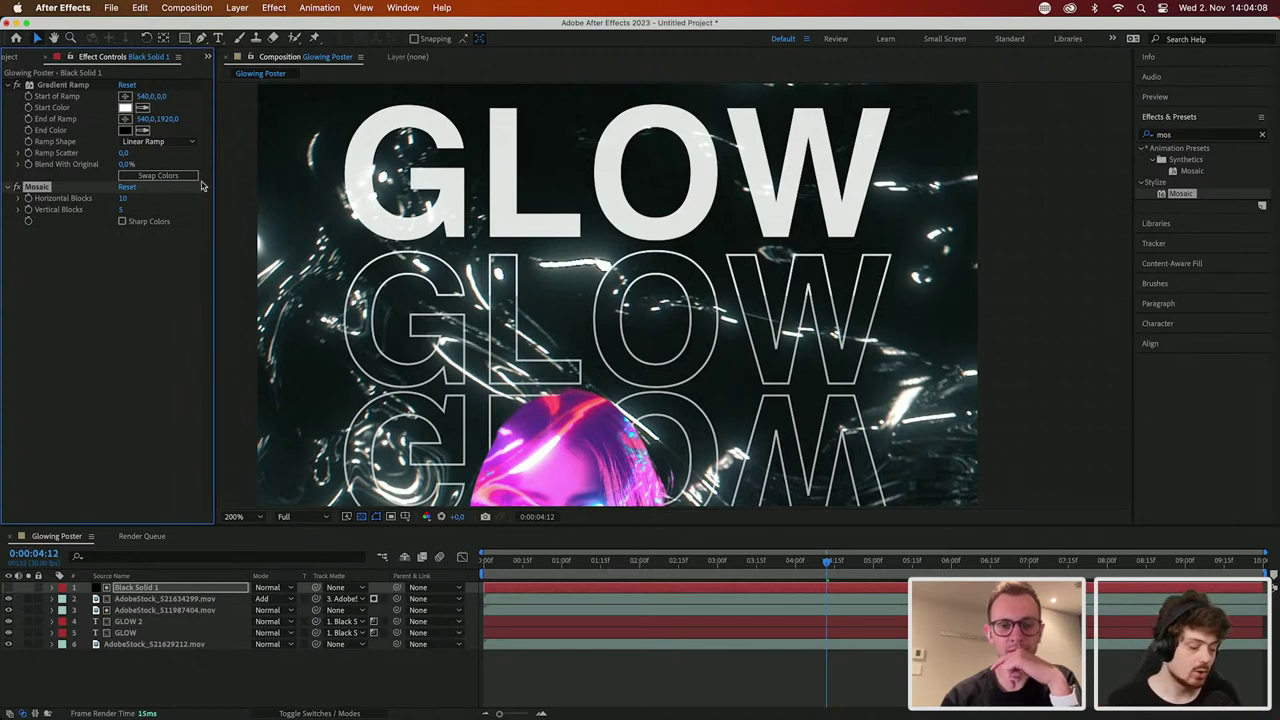
# Step: Replace the Mosaic effect on Black Solid 1 with the Turbulent Displace effect
pyautogui.press('Delete')
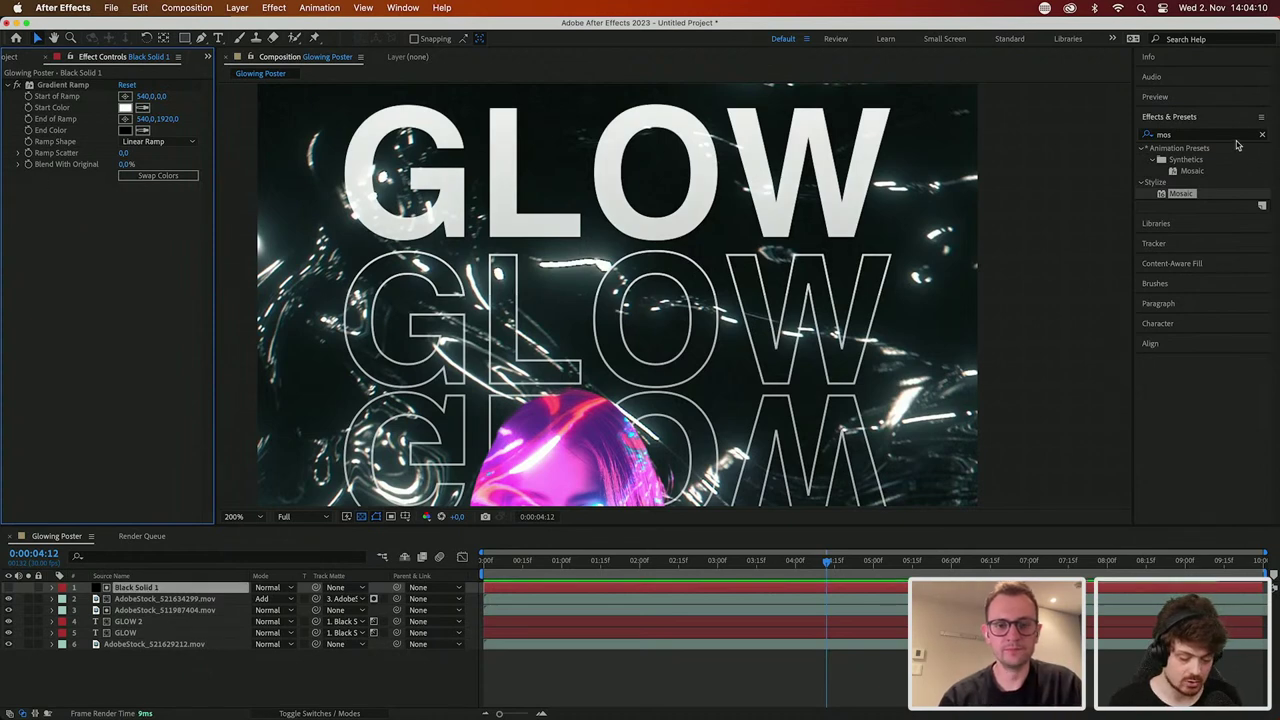
pyautogui.click(1264, 137)
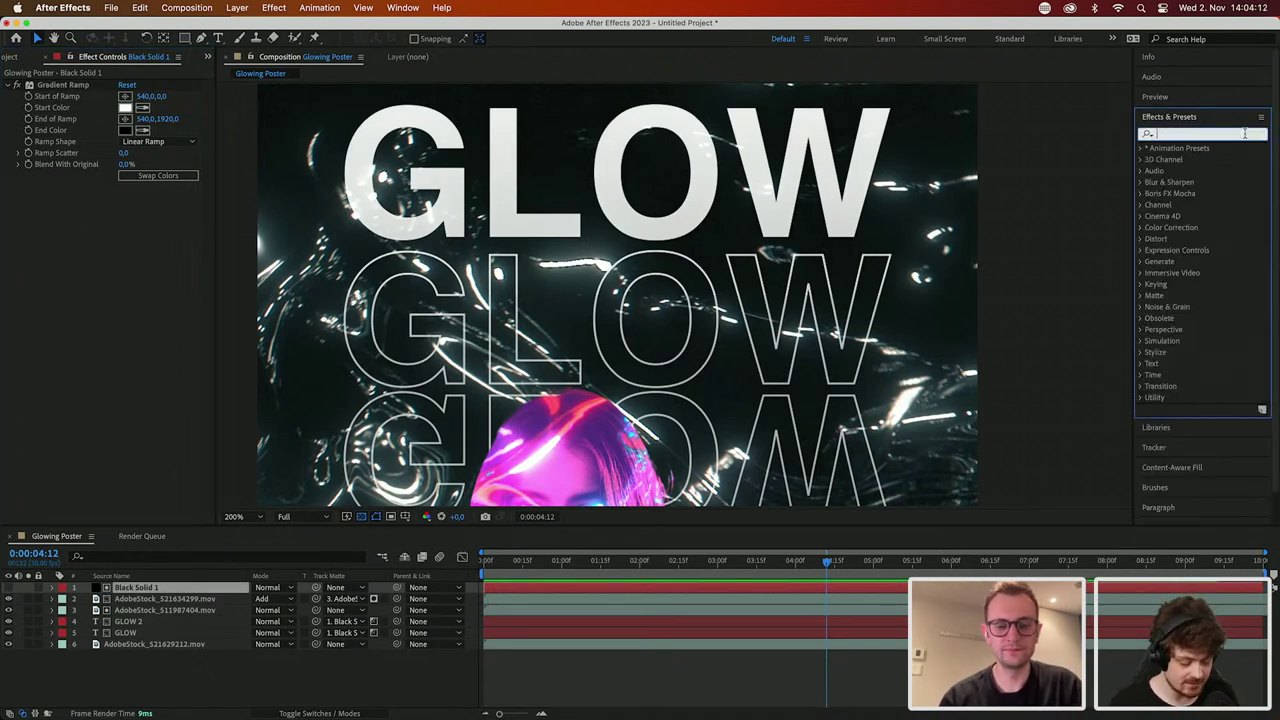
pyautogui.write('turb')
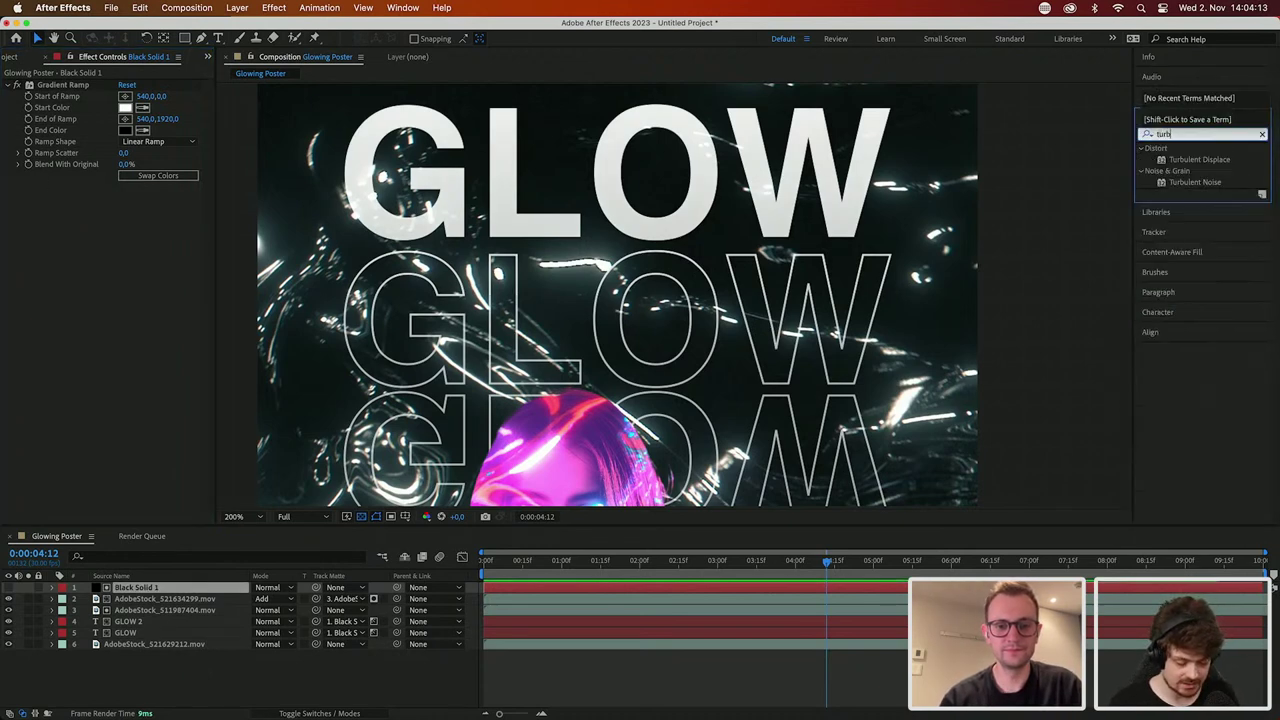
pyautogui.click(1211, 183)
pyautogui.moveTo(1211, 186); pyautogui.dragTo(50, 256)
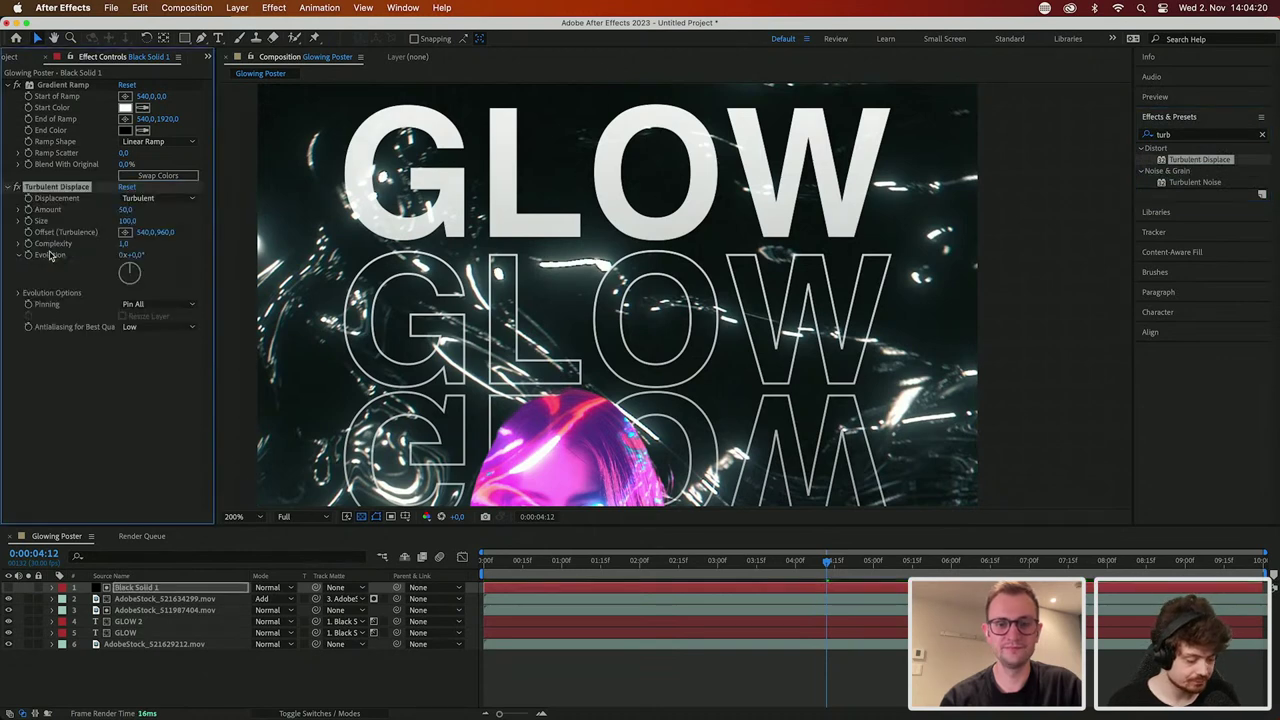
# Step: Show Black Solid 1 and set its Turbulent Displace effect to Amount 347, Size 84 and Complexity 1,3
pyautogui.click(9, 587)
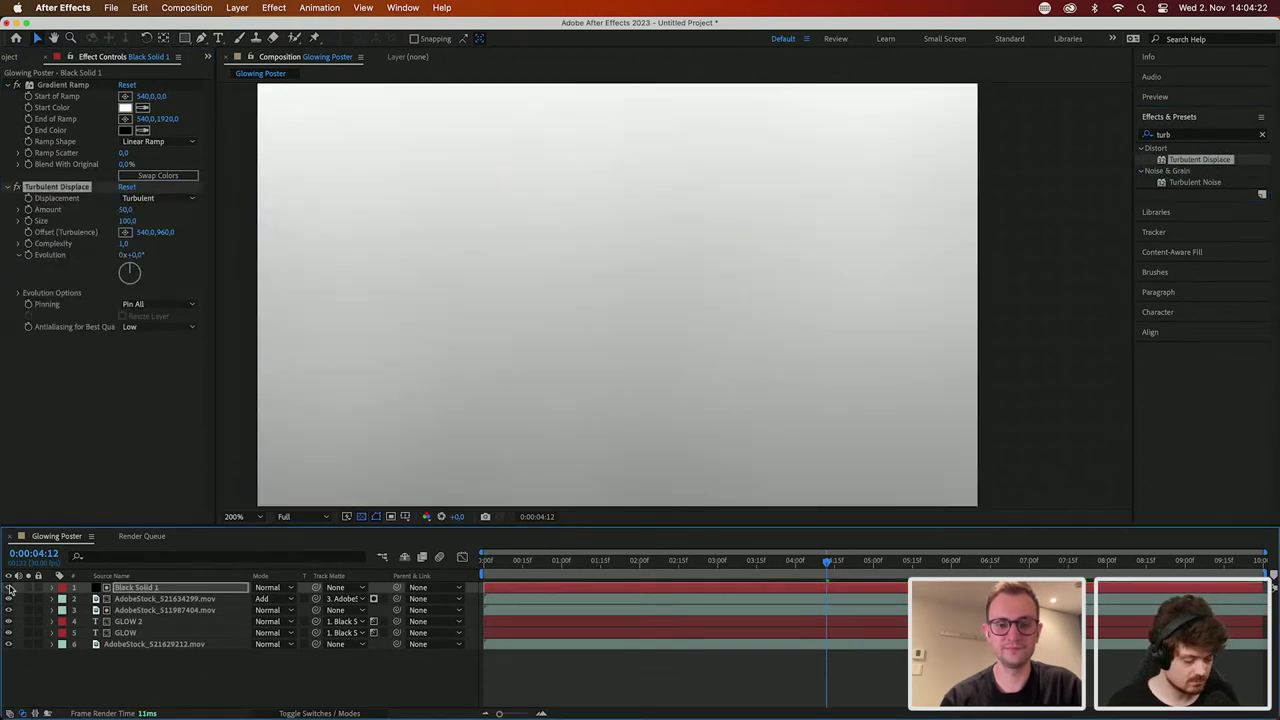
pyautogui.click(695, 290)
pyautogui.scroll(-8, 695, 290)
pyautogui.scroll(4, 694, 289)
pyautogui.moveTo(714, 314); pyautogui.dragTo(738, 276)
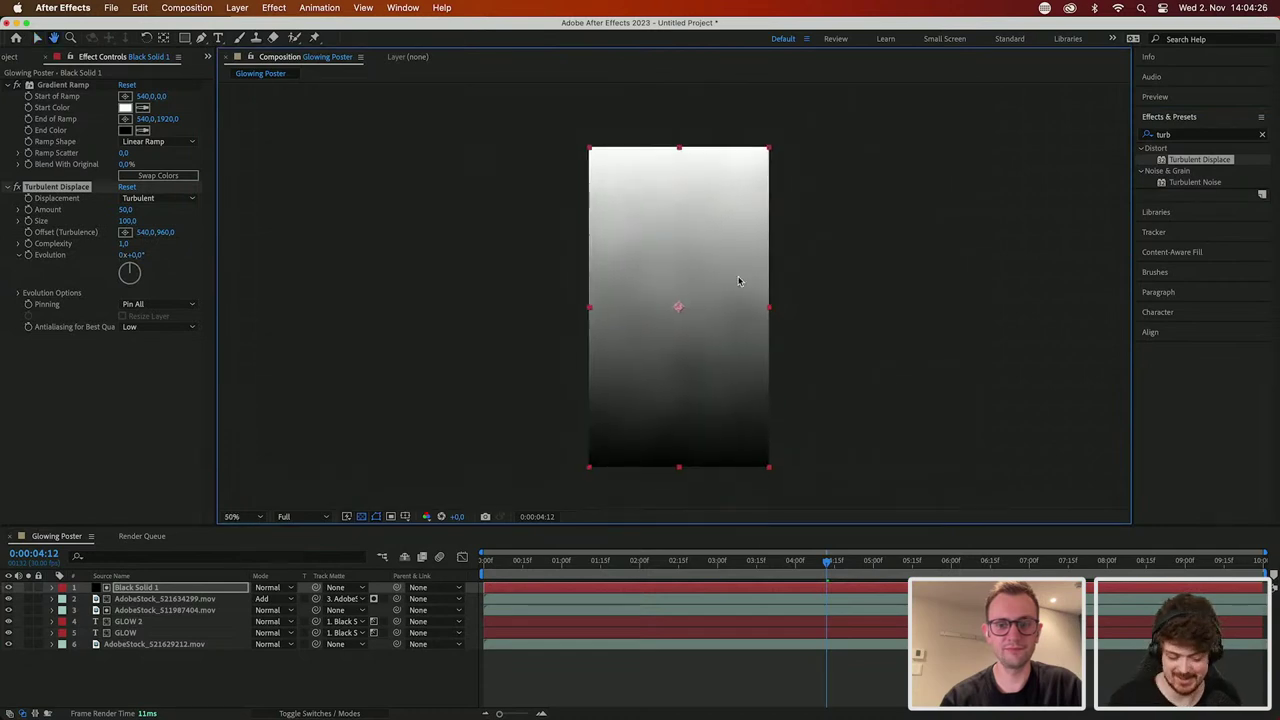
pyautogui.click(127, 210)
pyautogui.moveTo(127, 210); pyautogui.dragTo(306, 227)
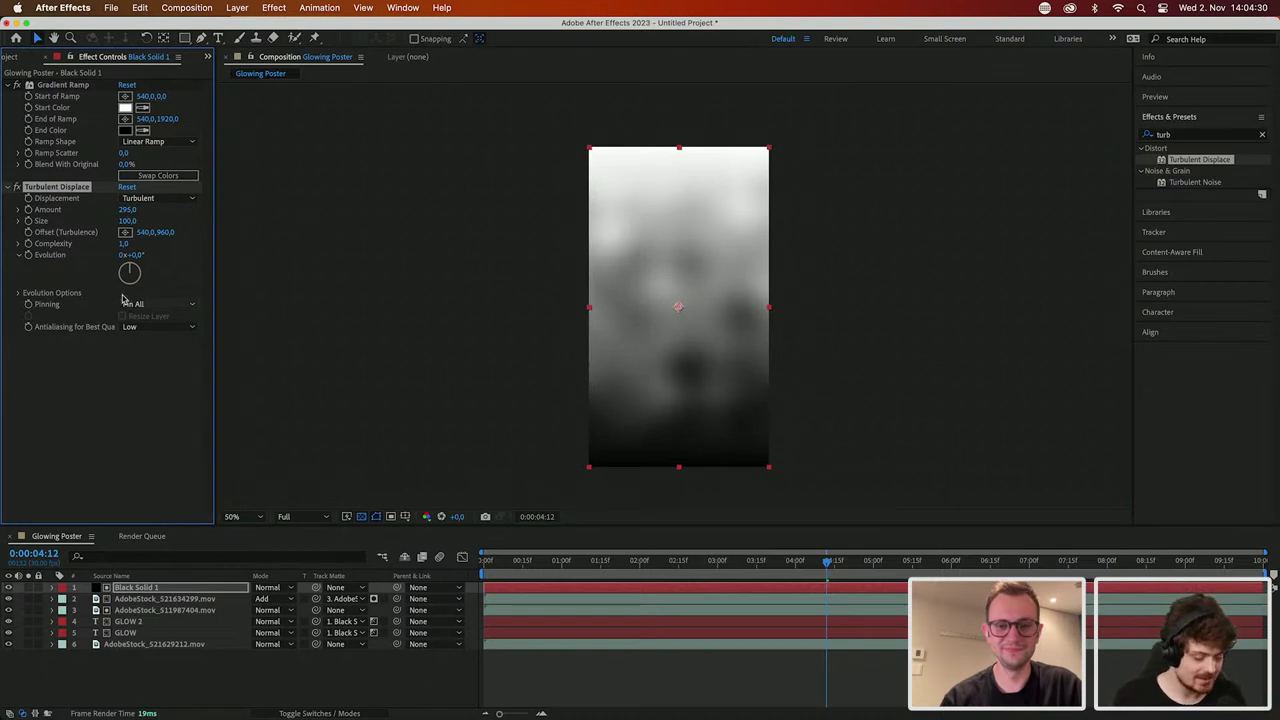
pyautogui.moveTo(121, 220)
pyautogui.mouseDown()
pyautogui.moveTo(135, 220)
pyautogui.moveTo(121, 220)
pyautogui.mouseUp()
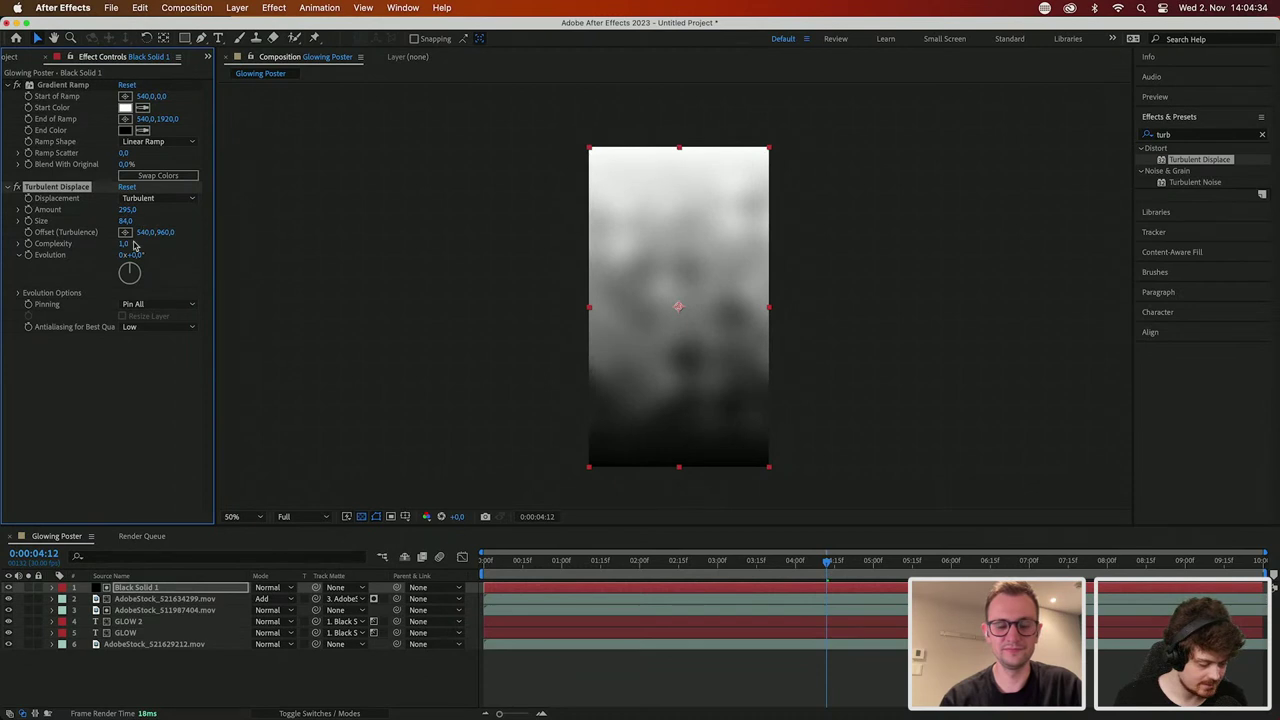
pyautogui.moveTo(123, 244); pyautogui.dragTo(141, 254)
pyautogui.moveTo(127, 210); pyautogui.dragTo(170, 214)
# Step: Add the Brightness & Contrast effect to Black Solid 1 with Contrast 96, and hide the layer again
pyautogui.click(1205, 136)
pyautogui.write('contra')
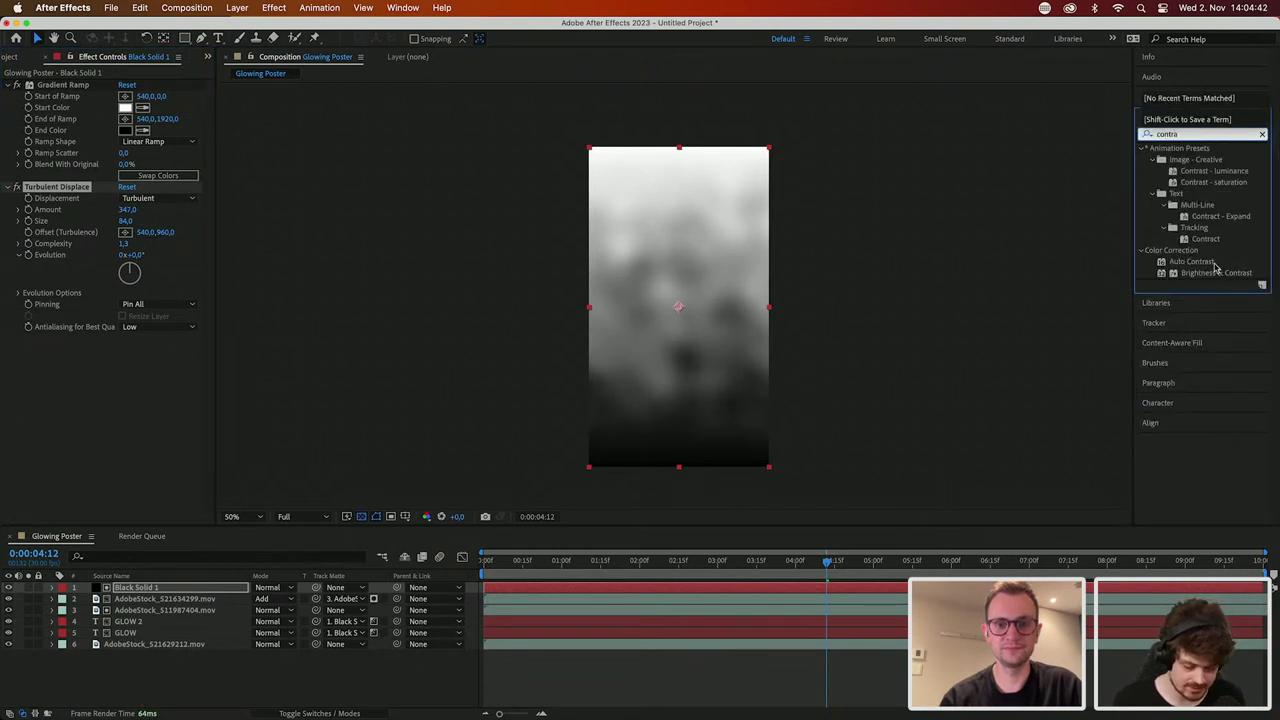
pyautogui.moveTo(1212, 272); pyautogui.dragTo(43, 383)
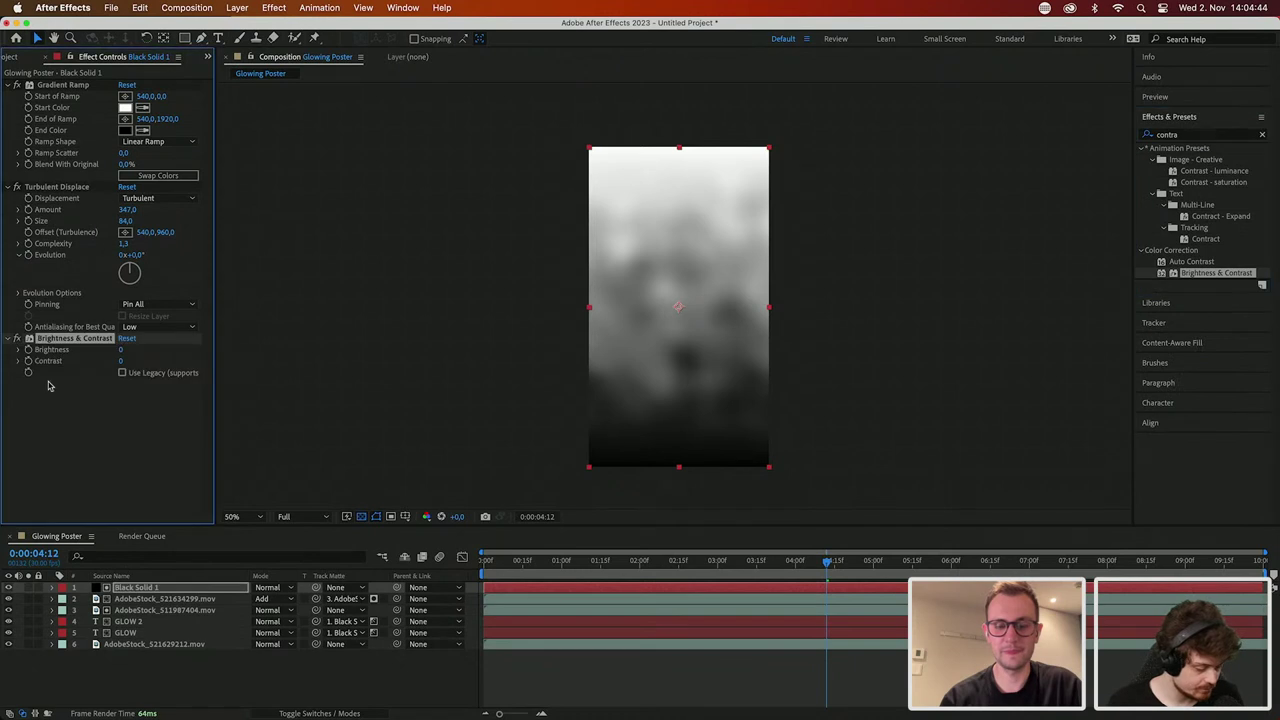
pyautogui.moveTo(121, 361); pyautogui.dragTo(178, 365)
pyautogui.click(8, 587)
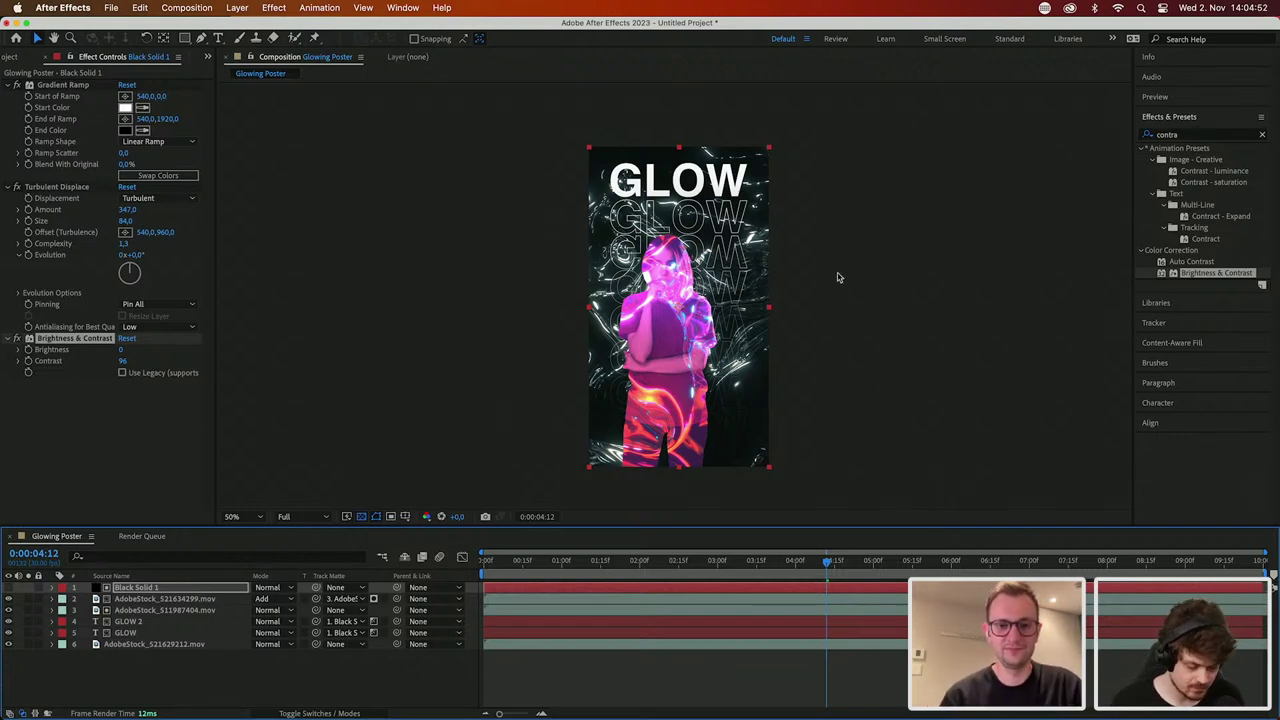
# Step: Set Black Solid 1's Contrast to 99 and its Turbulent Displace Size to 33 while the layer is temporarily shown
pyautogui.scroll(6, 829, 273)
pyautogui.moveTo(829, 273); pyautogui.dragTo(1025, 37)
pyautogui.moveTo(955, 304); pyautogui.dragTo(942, 47)
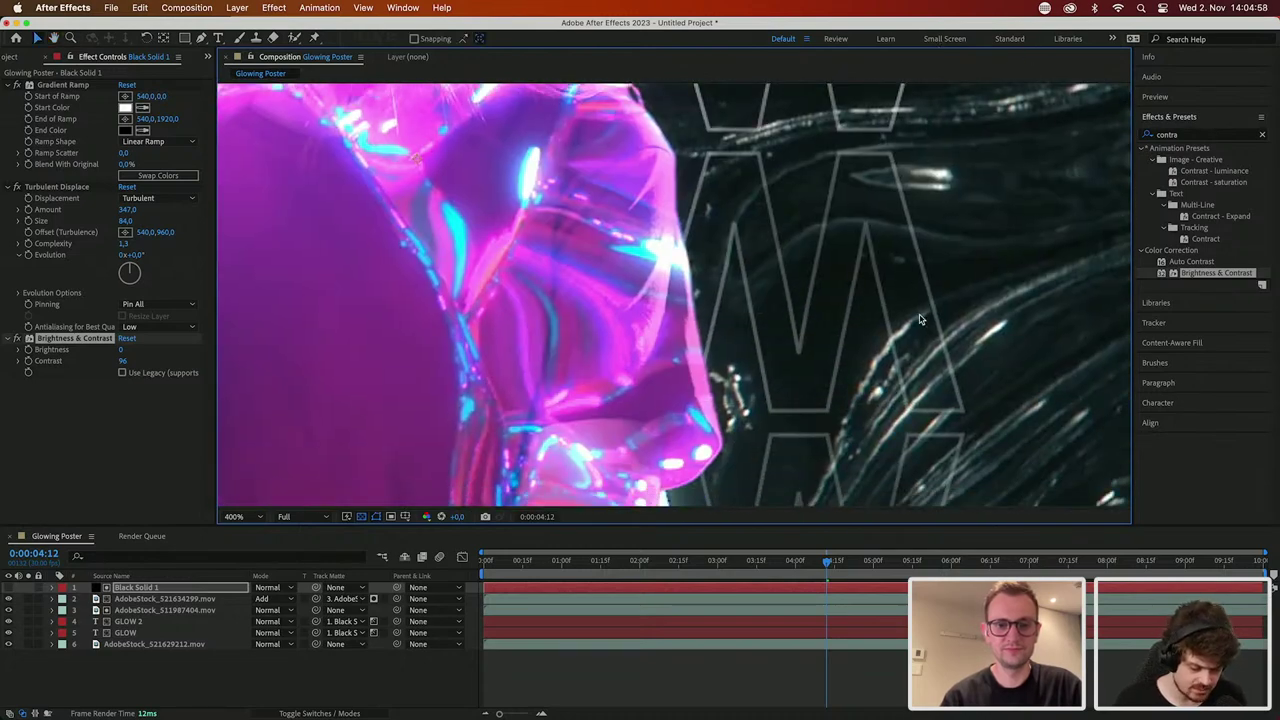
pyautogui.scroll(-2, 921, 319)
pyautogui.moveTo(921, 319); pyautogui.dragTo(916, 203)
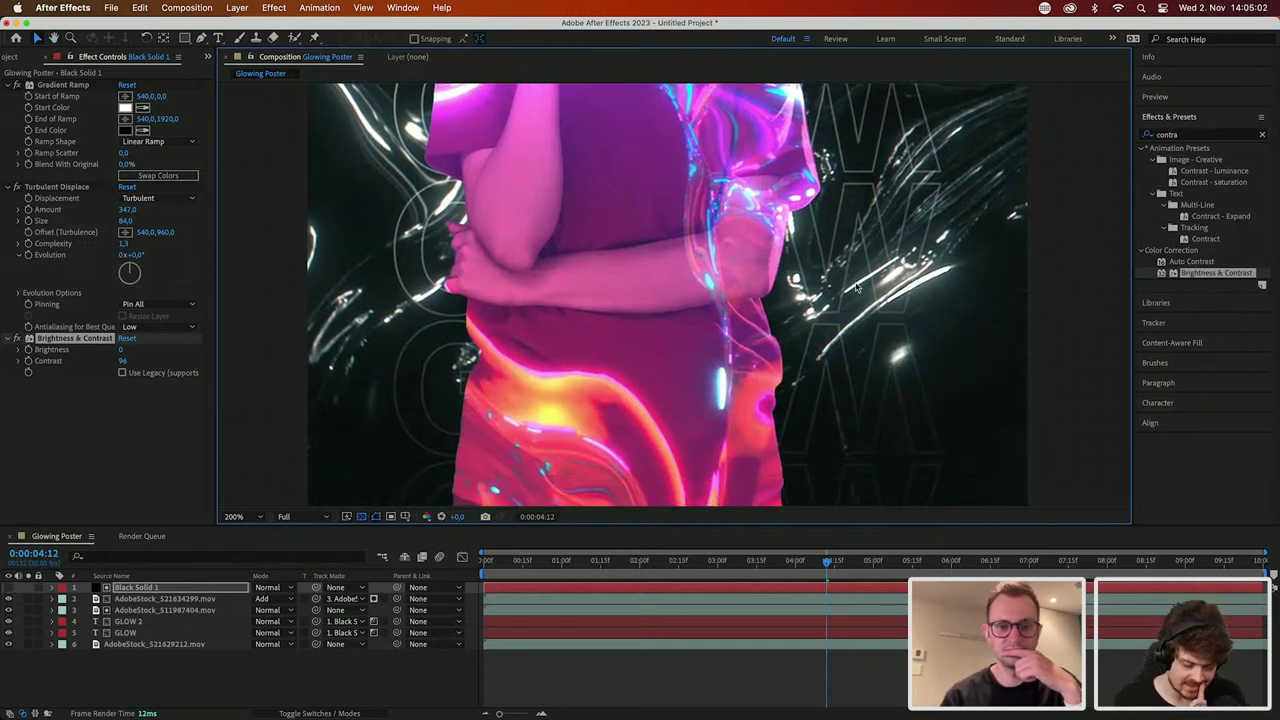
pyautogui.click(29, 587)
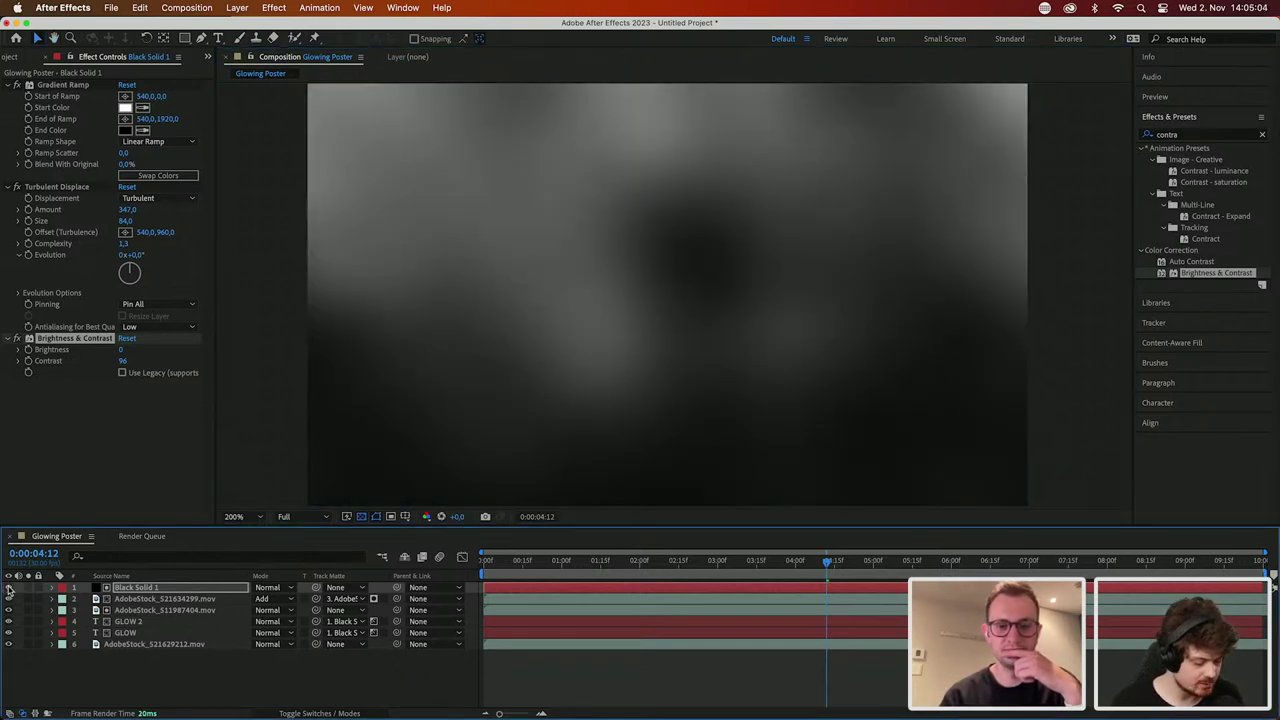
pyautogui.moveTo(122, 361); pyautogui.dragTo(155, 363)
pyautogui.press('super+z')
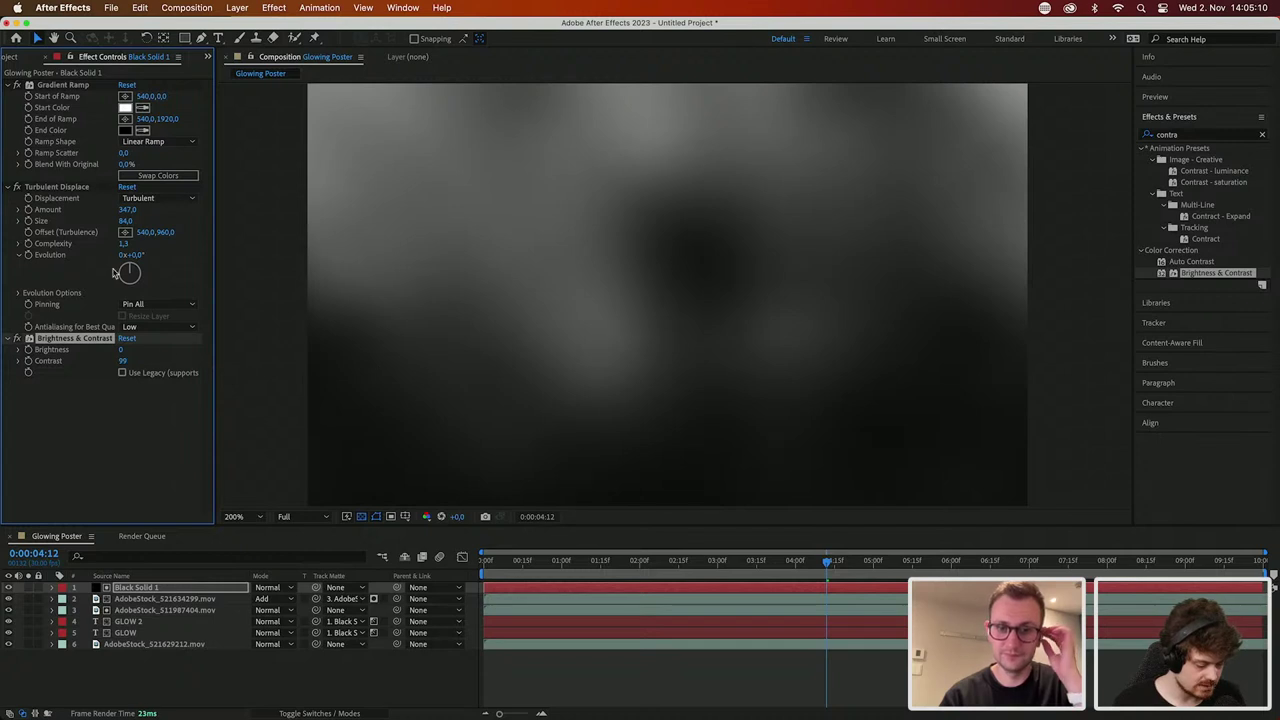
pyautogui.moveTo(125, 220); pyautogui.dragTo(86, 217)
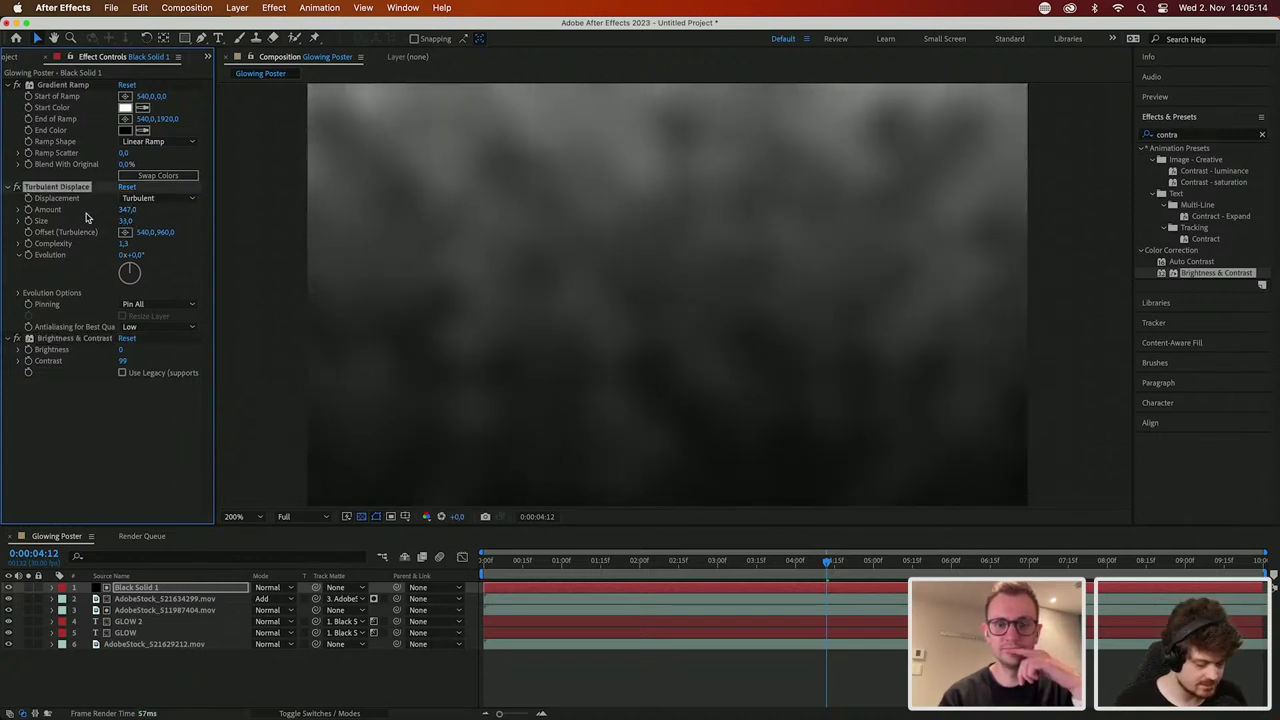
pyautogui.click(8, 588)
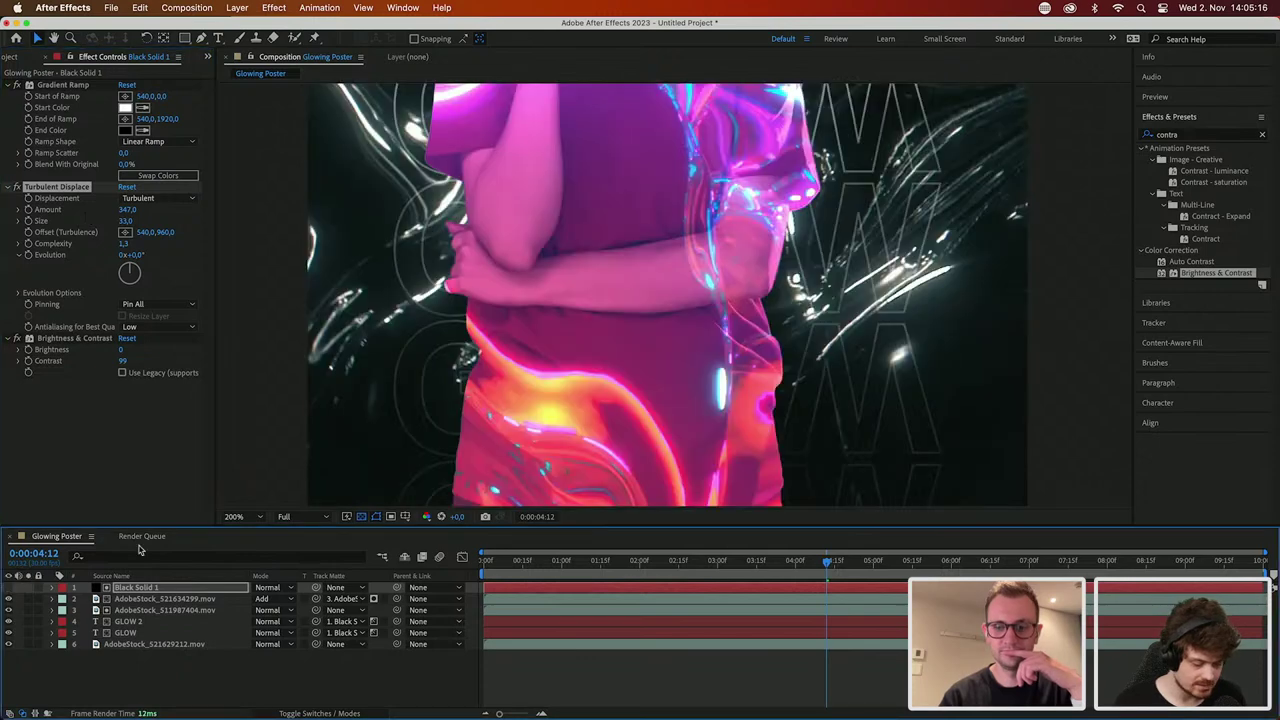
# Step: Examine how the turbulent matte affects the GLOW text from the top to the bottom of the poster
pyautogui.scroll(5, 657, 312)
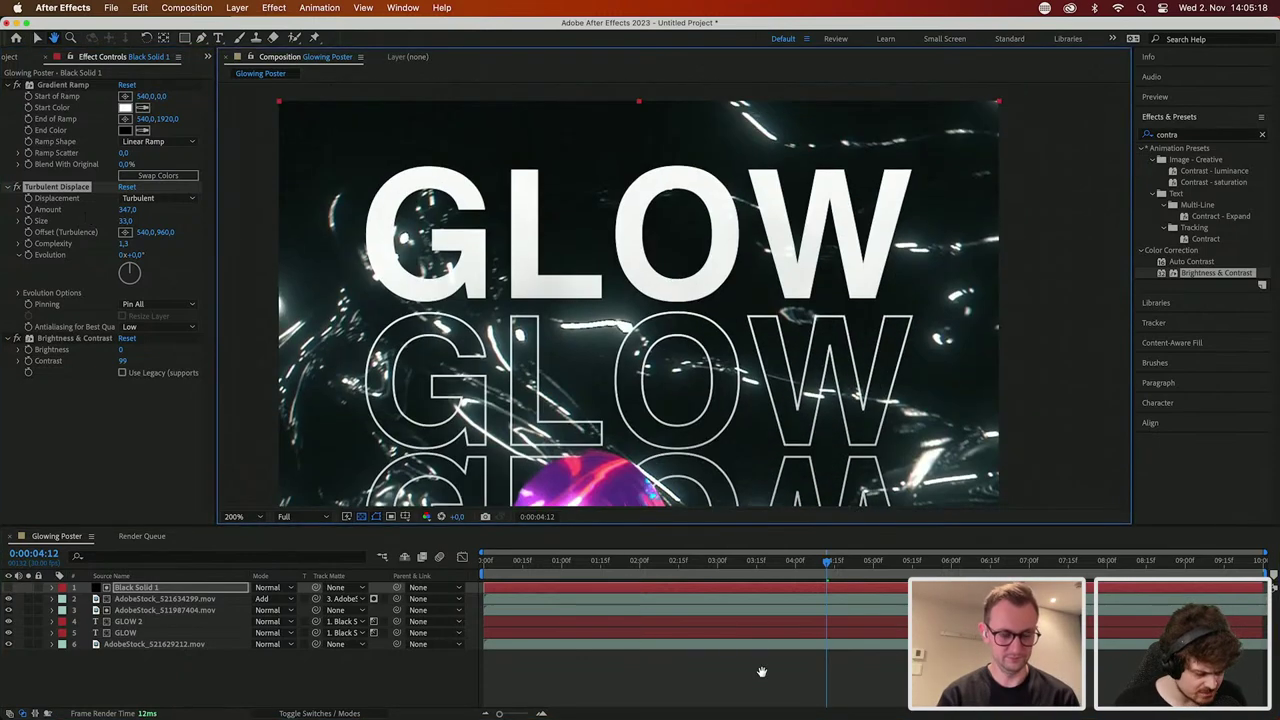
pyautogui.moveTo(730, 434); pyautogui.dragTo(742, 96)
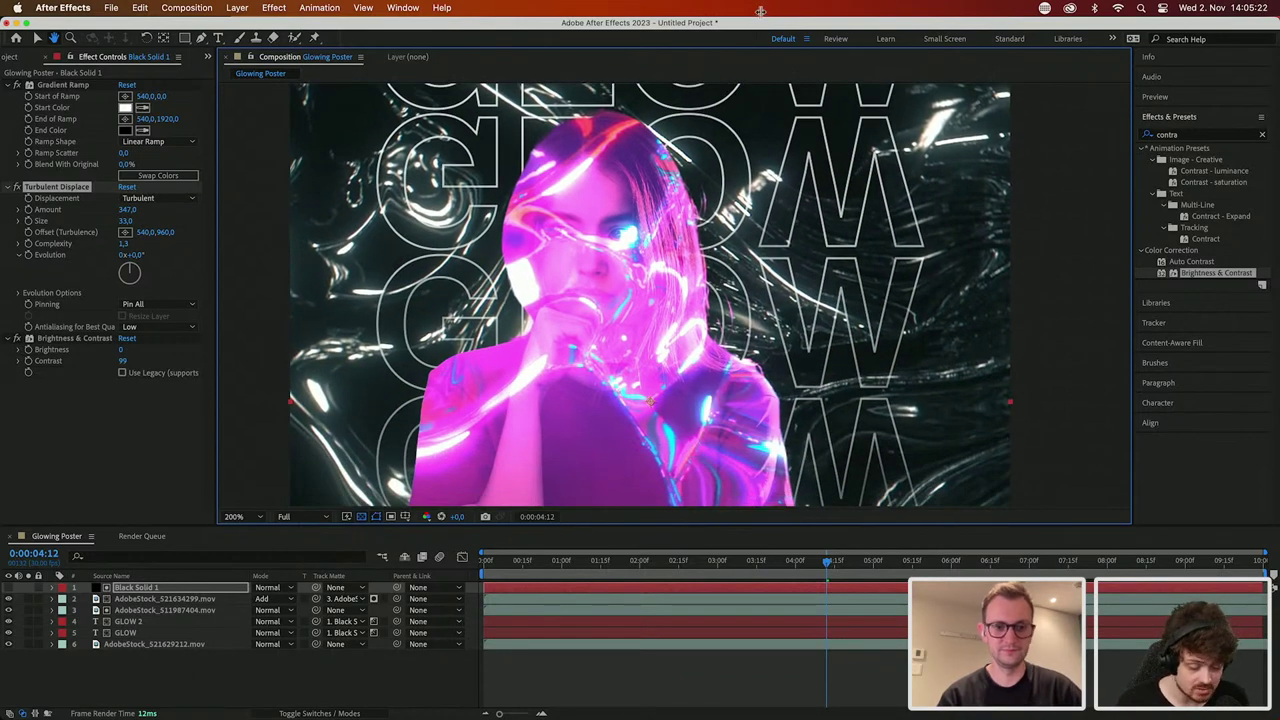
pyautogui.scroll(-5, 700, 212)
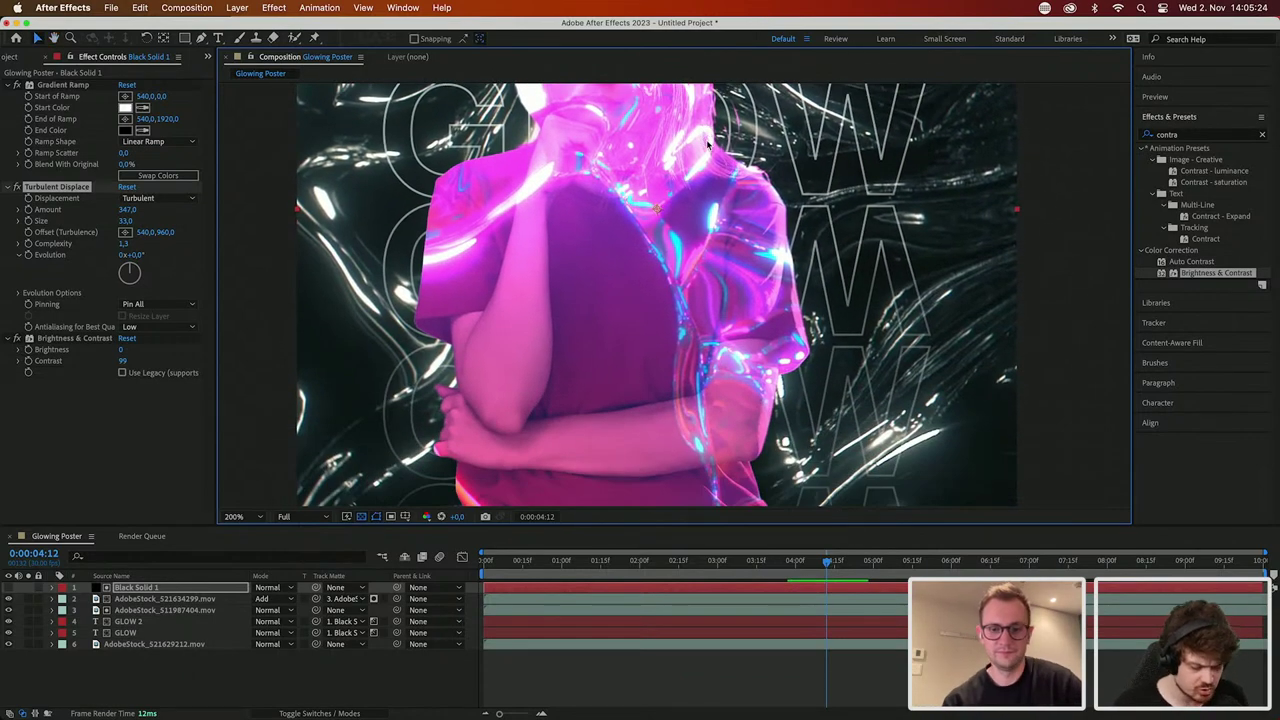
pyautogui.scroll(-6, 706, 150)
pyautogui.press('/')
pyautogui.press('space')
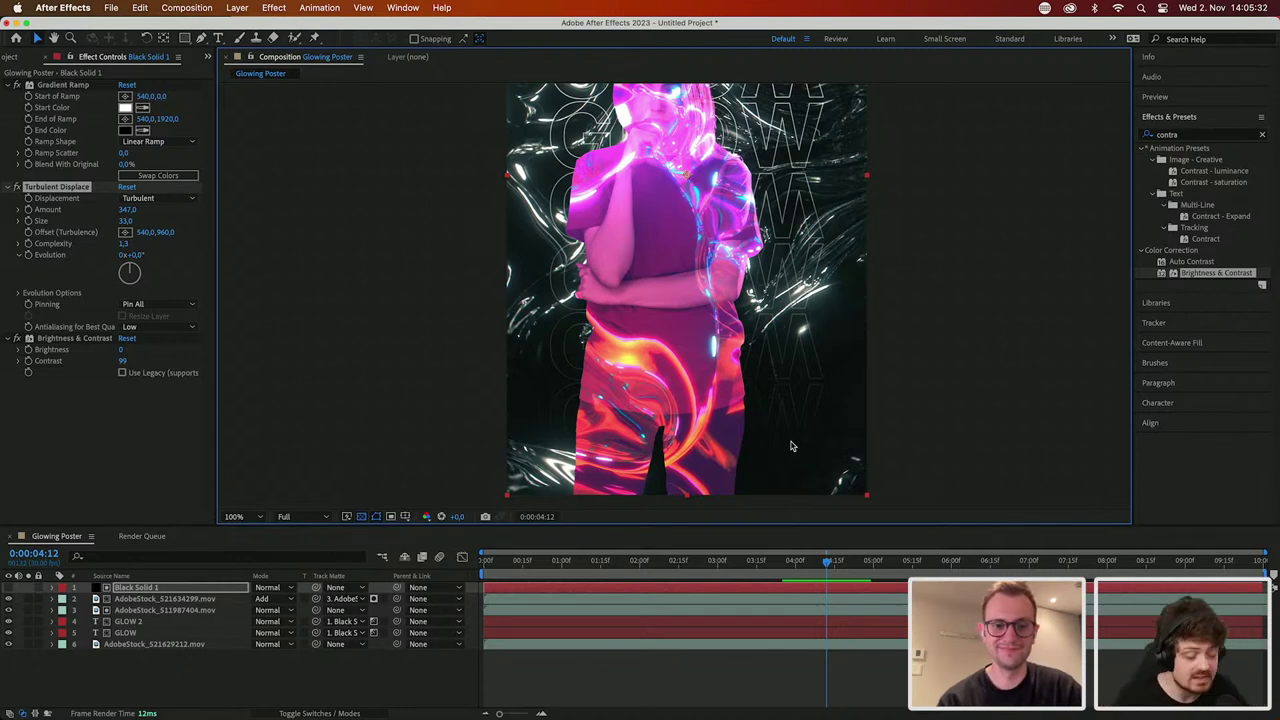
pyautogui.scroll(-2, 790, 446)
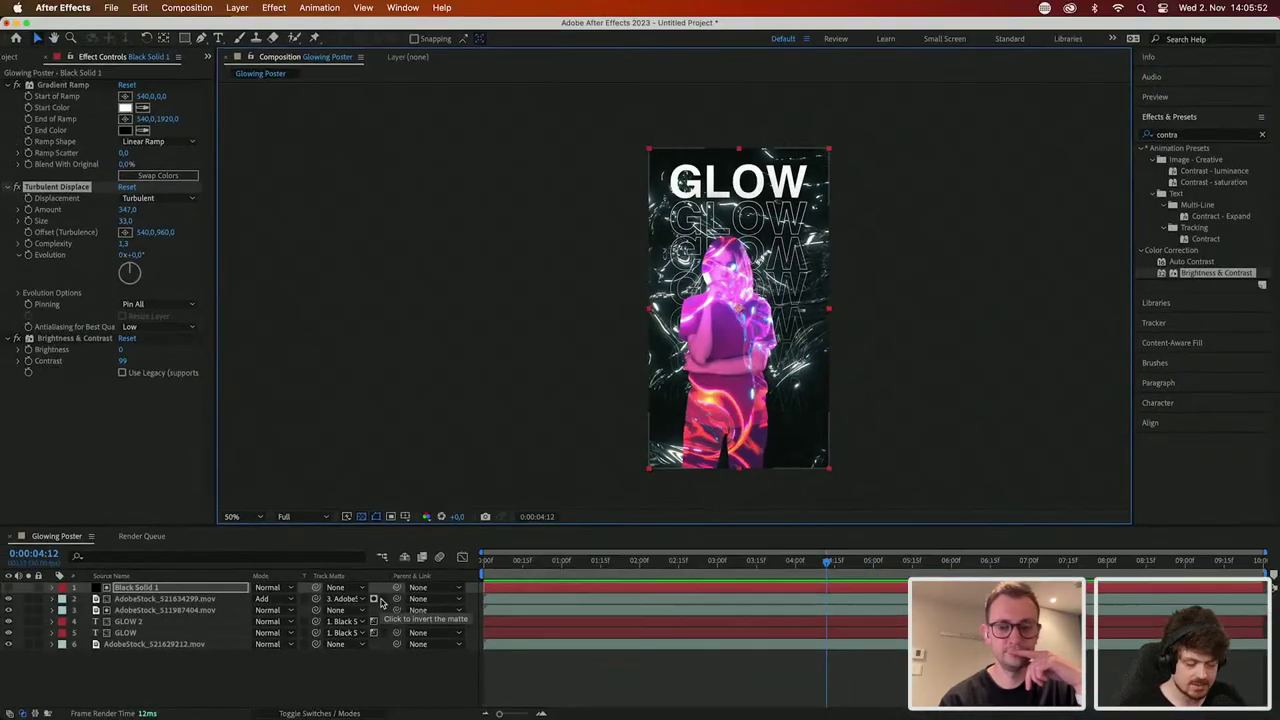
# Step: Duplicate the GLOW 2 outline text layer and invert the luma matte on the duplicate
pyautogui.click(139, 622)
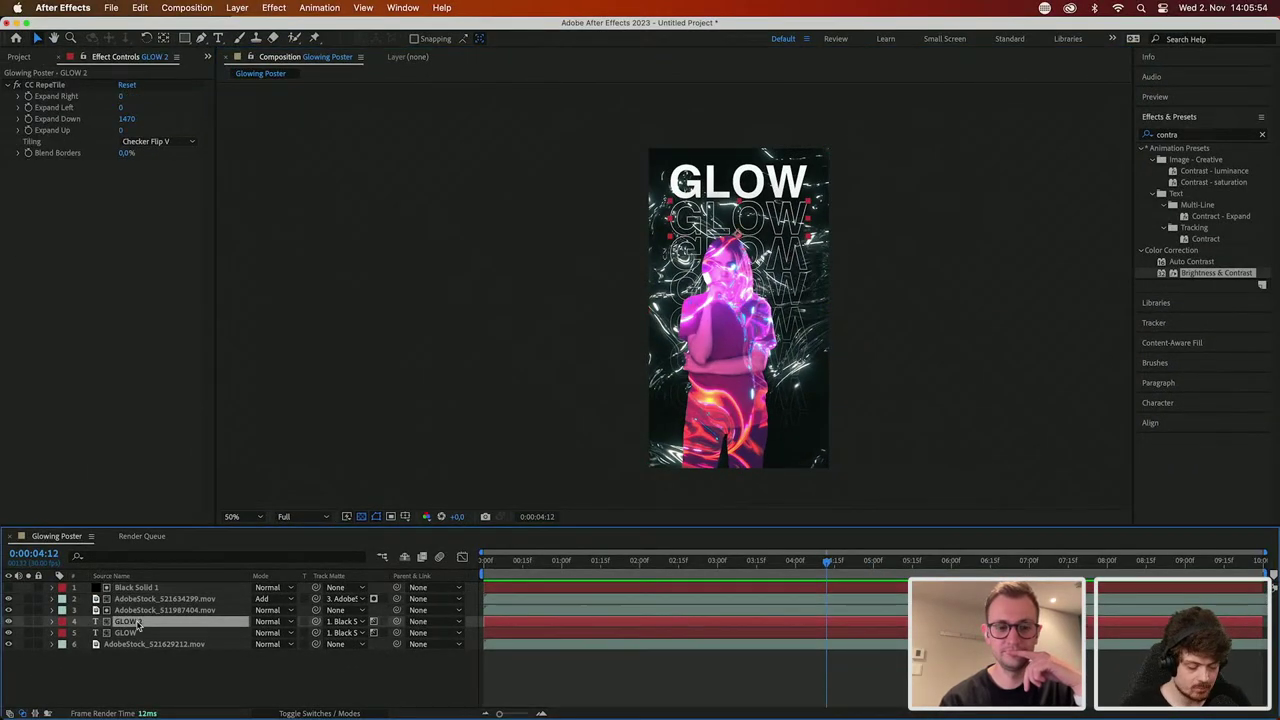
pyautogui.press('super+d')
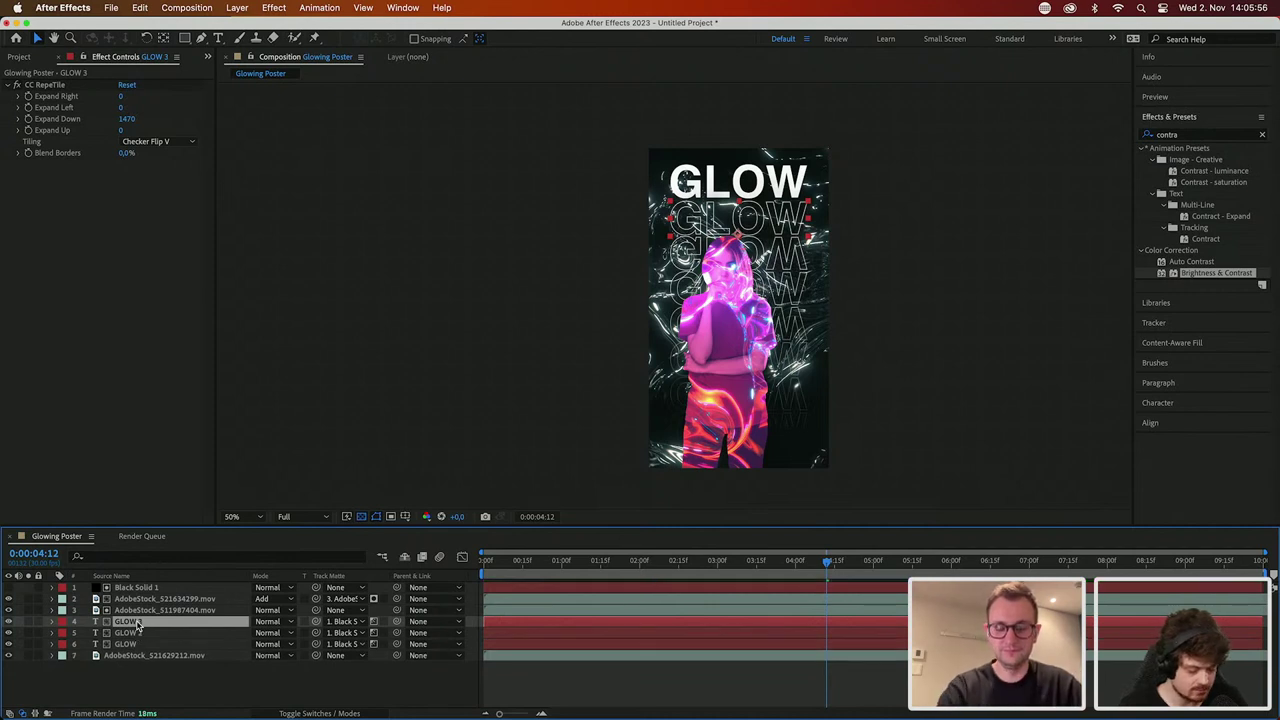
pyautogui.click(385, 622)
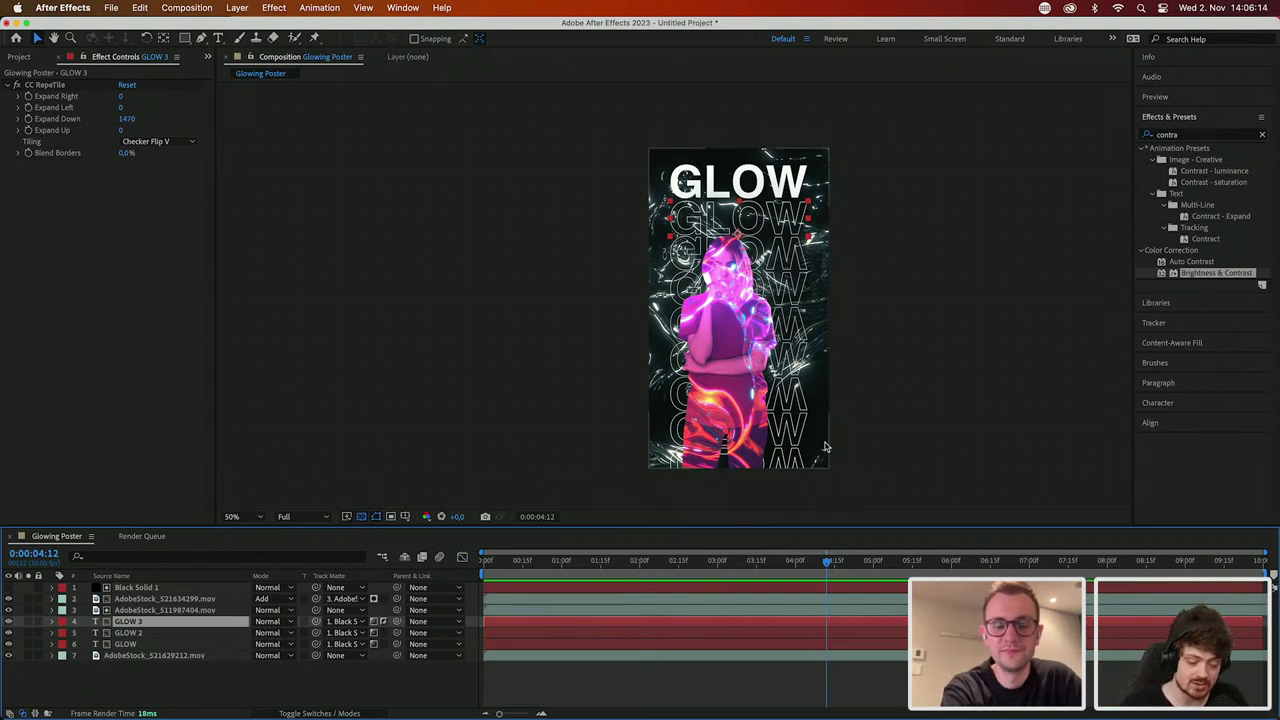
# Step: Change the stroke colour of the GLOW 3 text to the blue-violet 685FFF
pyautogui.scroll(2, 822, 448)
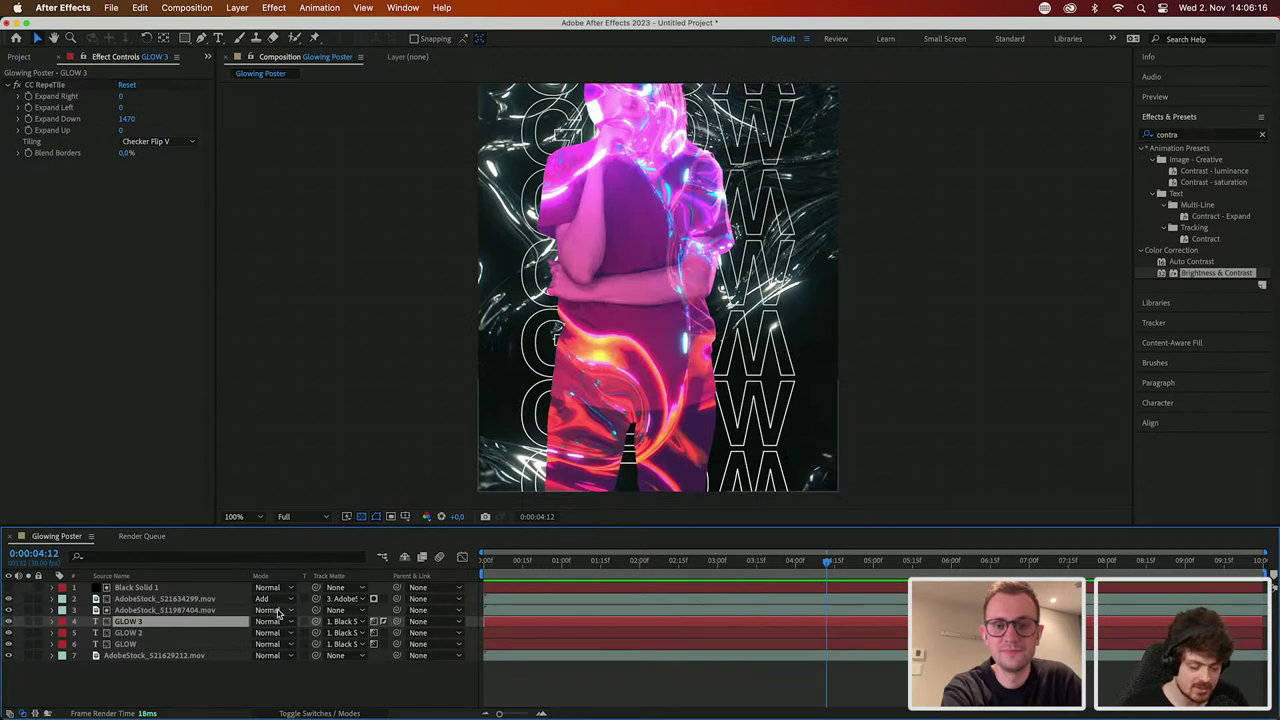
pyautogui.click(1177, 402)
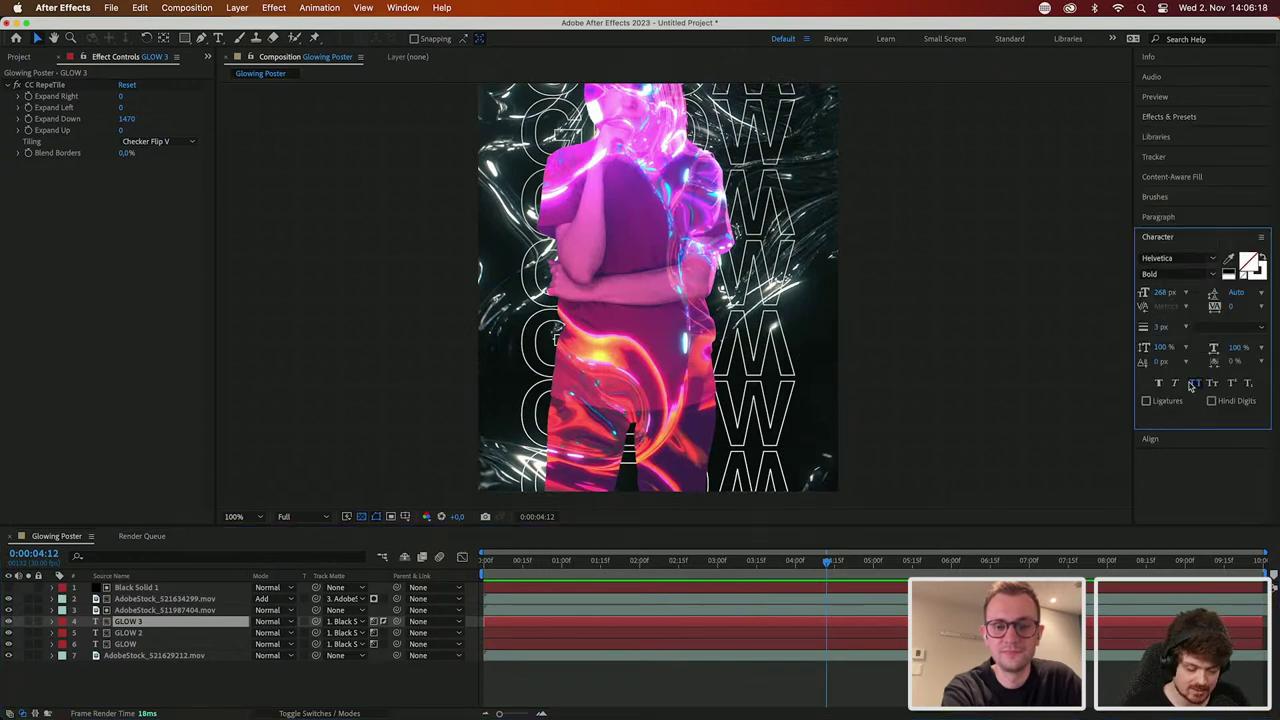
pyautogui.click(1252, 279)
pyautogui.click(851, 298)
pyautogui.click(931, 355)
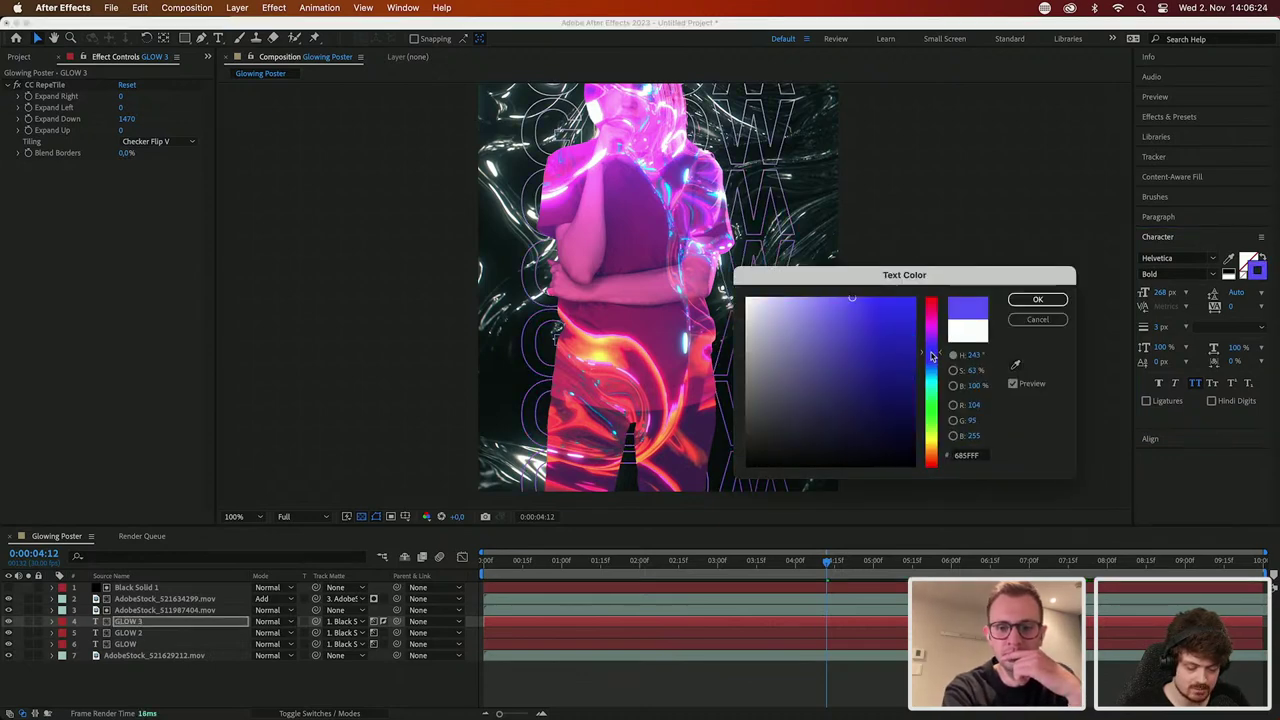
pyautogui.click(1037, 299)
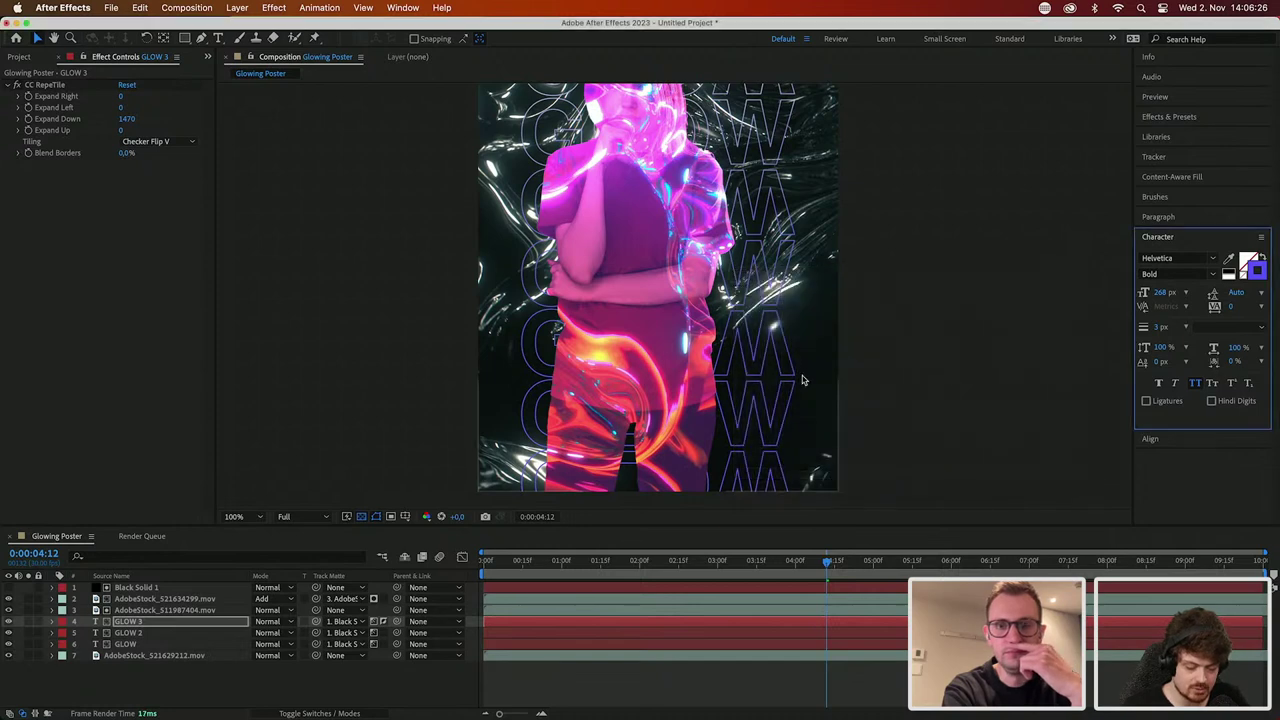
# Step: Check the coloured outlines against the whole poster, and solo GLOW 3 to examine its inverted matte fade
pyautogui.press('v')
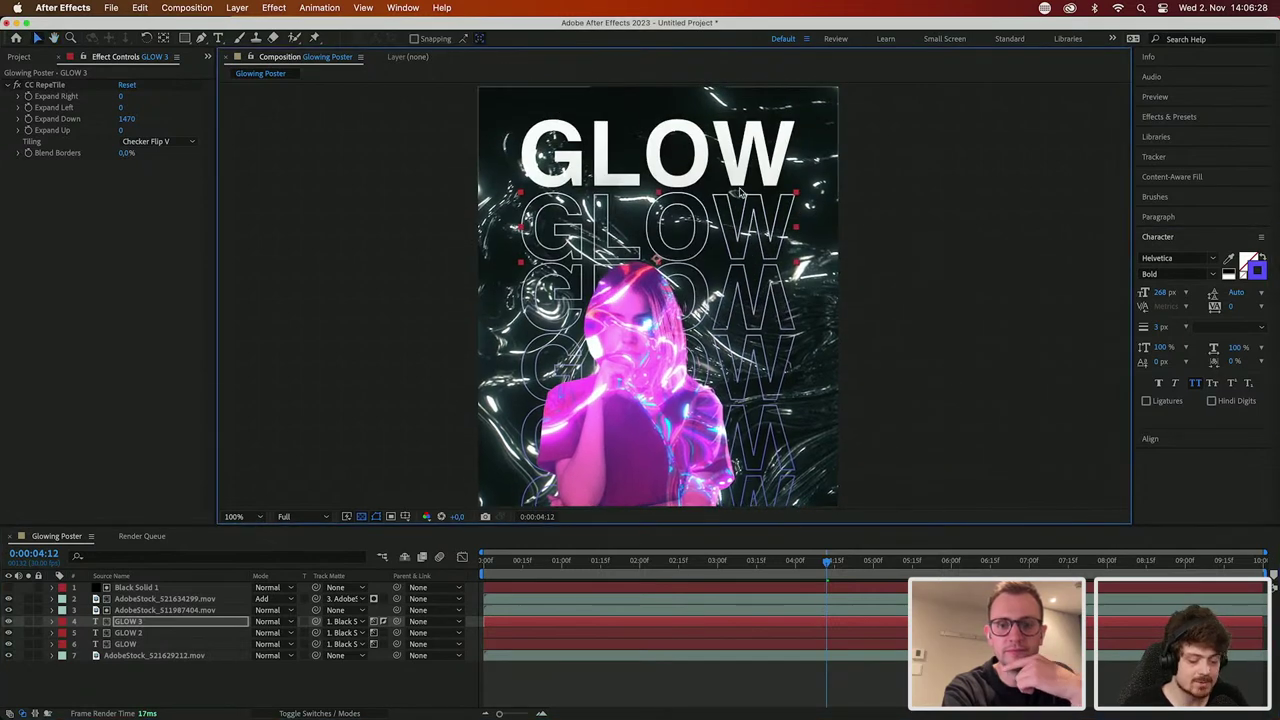
pyautogui.scroll(-5, 772, 250)
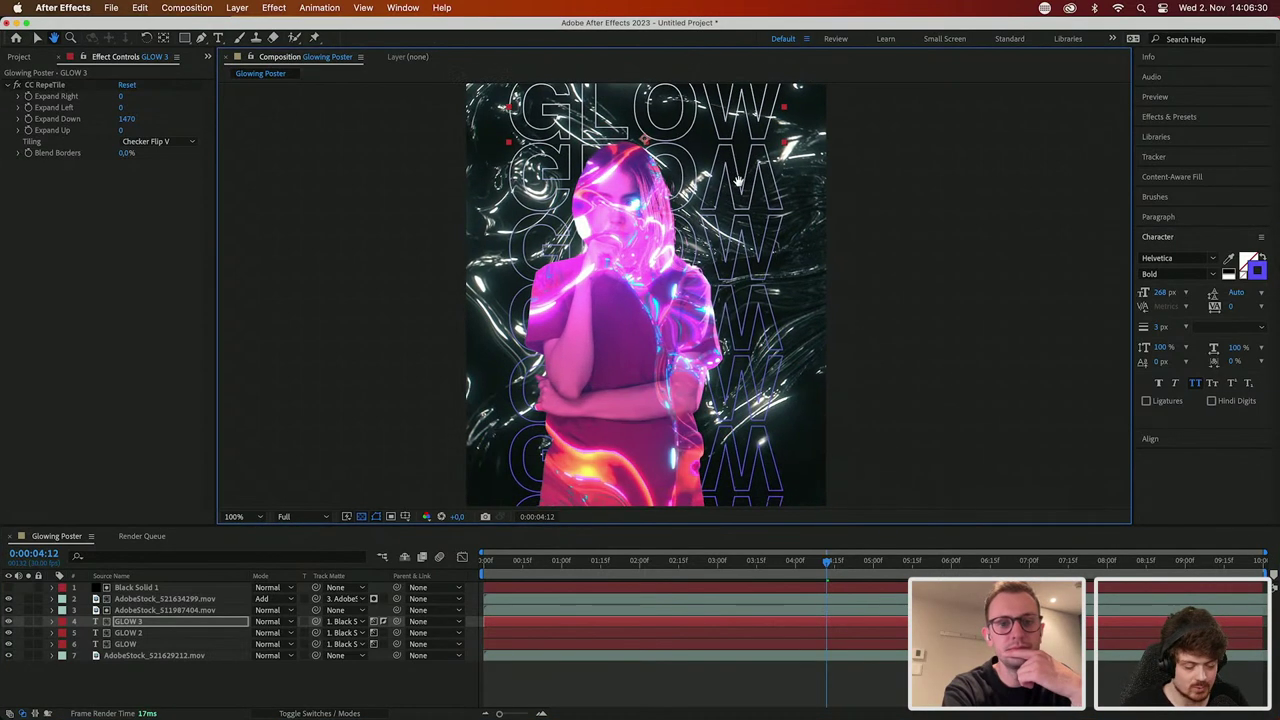
pyautogui.scroll(-3, 775, 248)
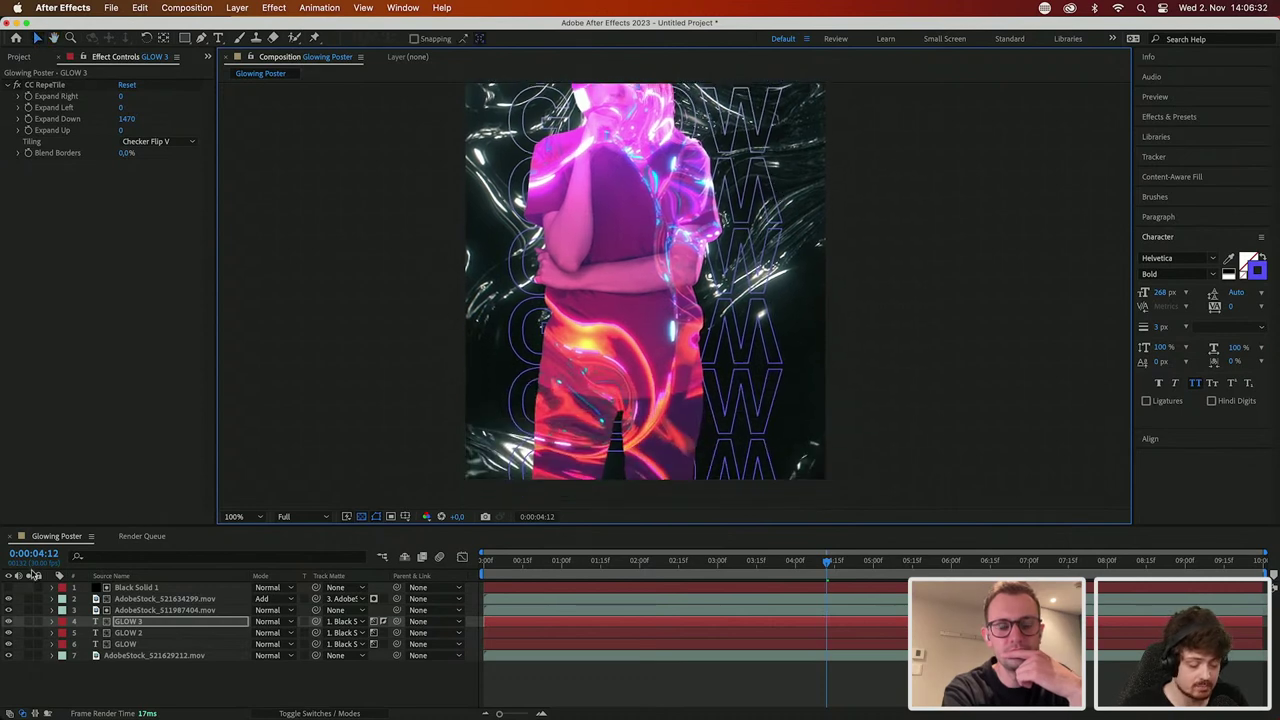
pyautogui.click(28, 621)
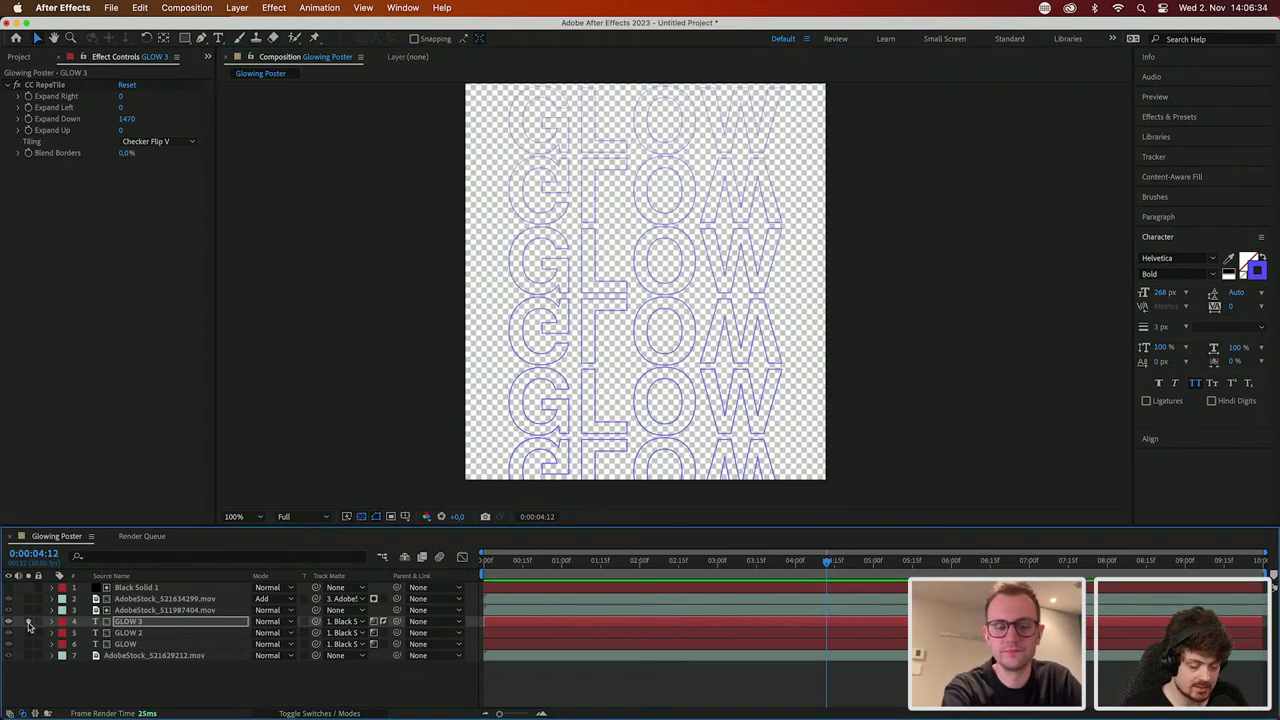
pyautogui.scroll(-3, 568, 380)
pyautogui.scroll(3, 563, 386)
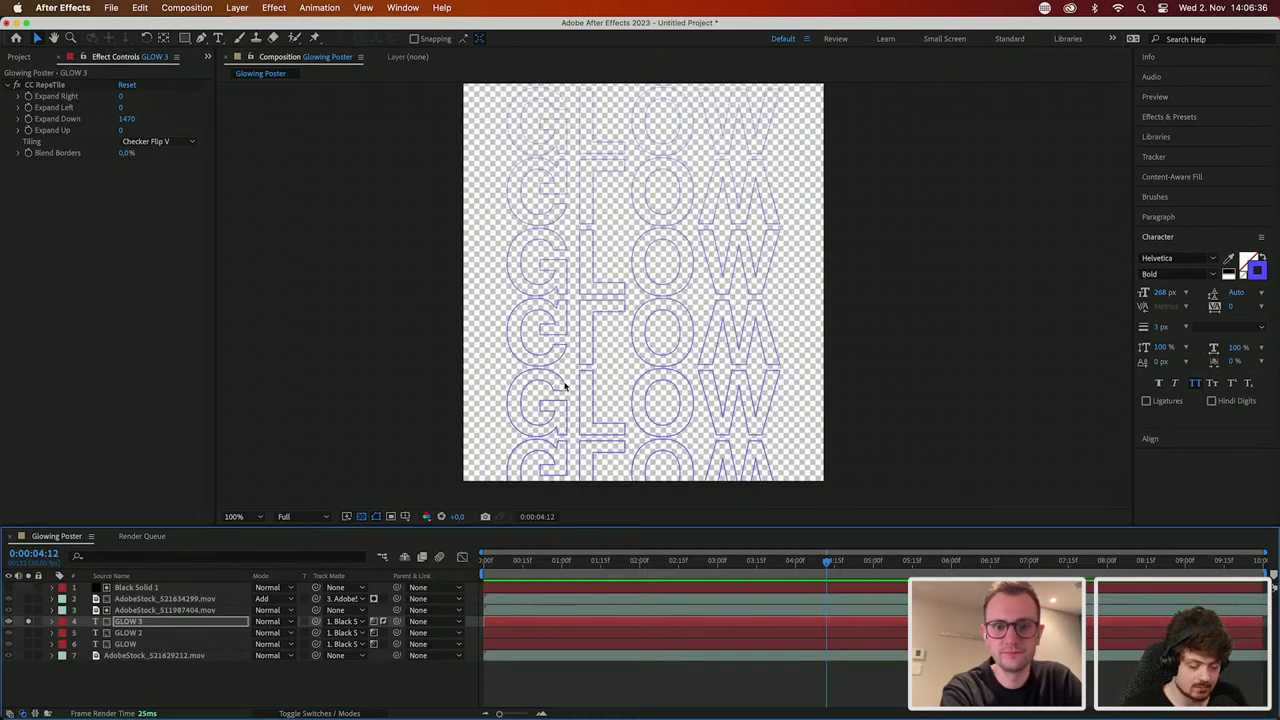
pyautogui.scroll(2, 731, 214)
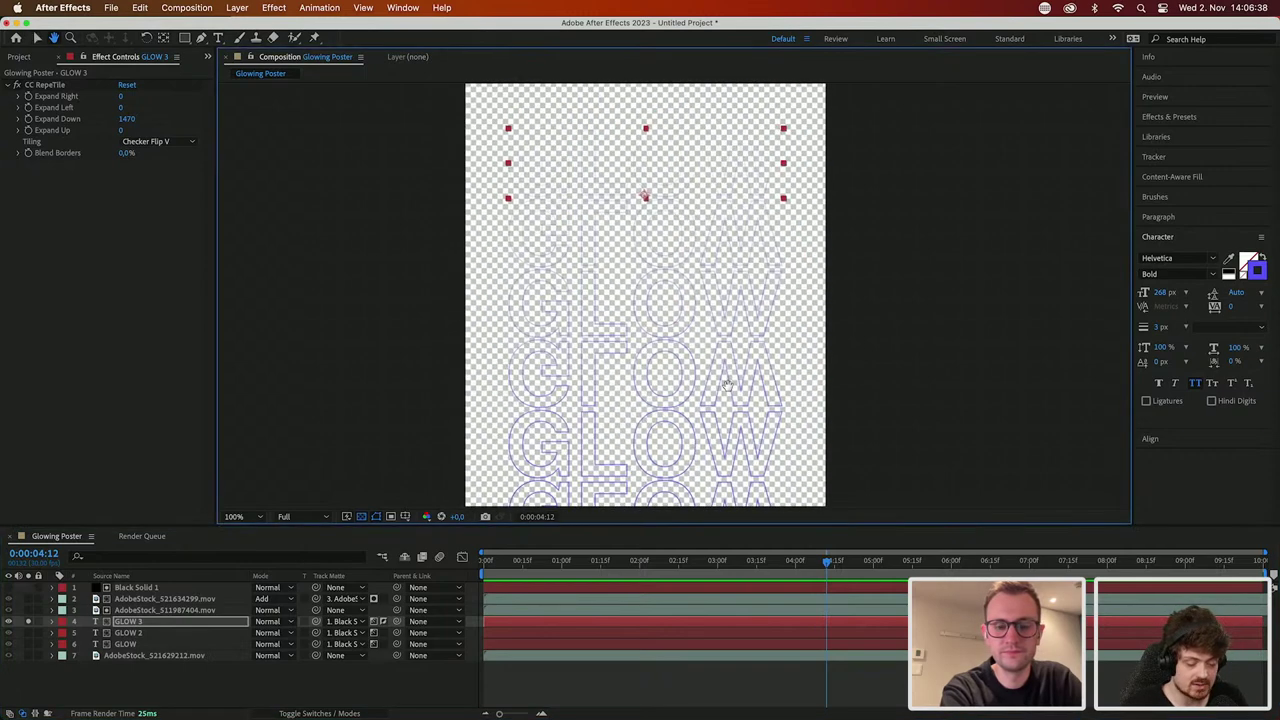
# Step: Turn off solo on the GLOW 3 layer to bring back the full poster
pyautogui.press('v')
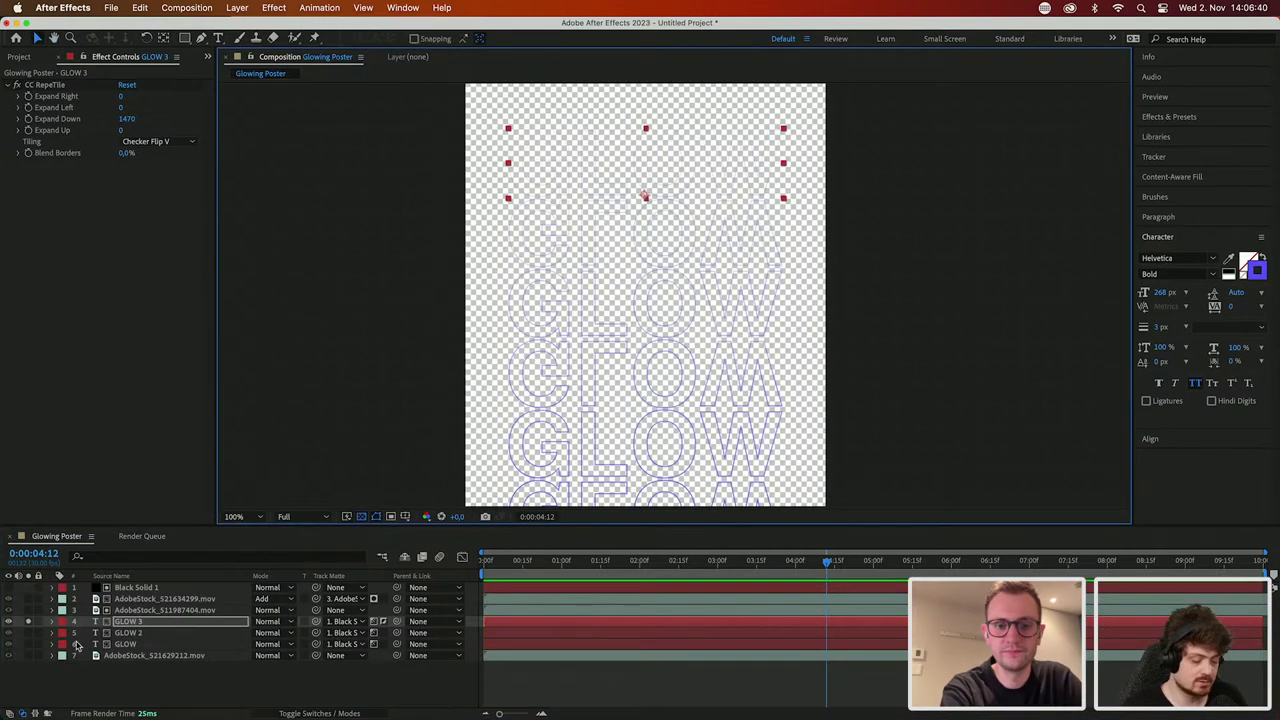
pyautogui.click(30, 621)
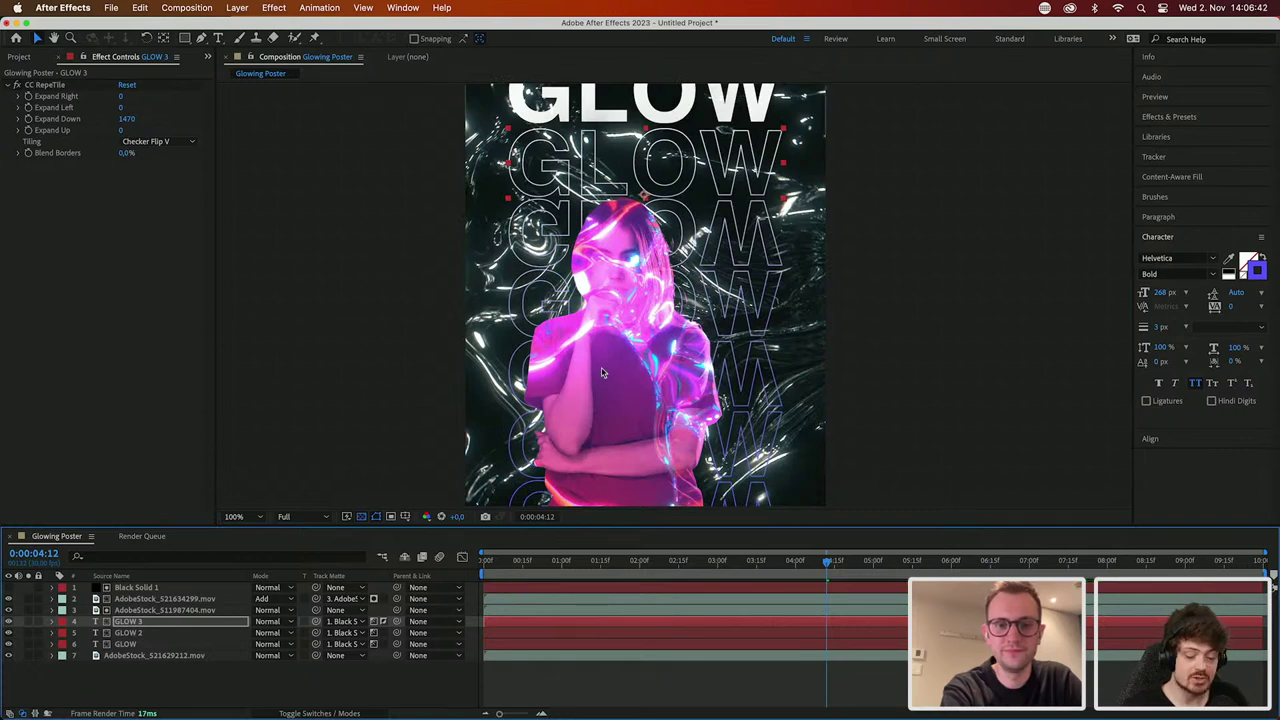
# Step: Try swapping the fill and stroke of GLOW 3 to get solid blue-violet letters, and check them against the whole poster
pyautogui.click(1262, 259)
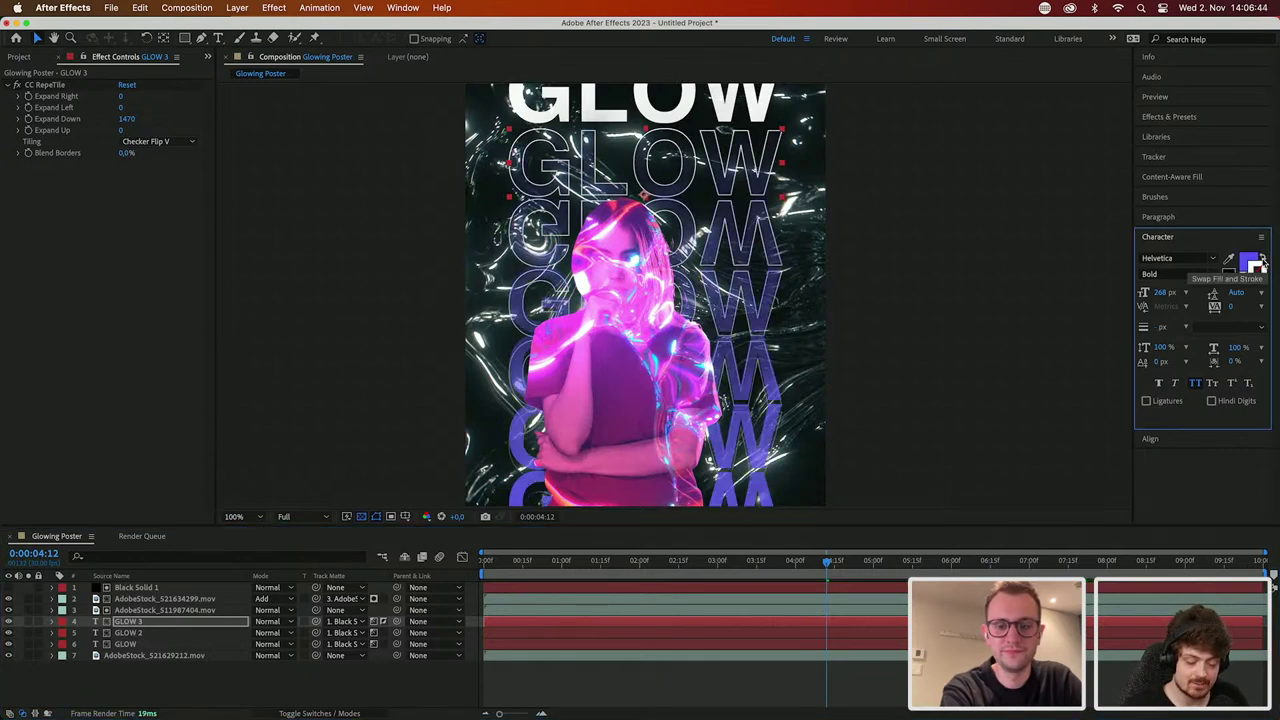
pyautogui.press('h')
pyautogui.moveTo(791, 357); pyautogui.dragTo(791, 197)
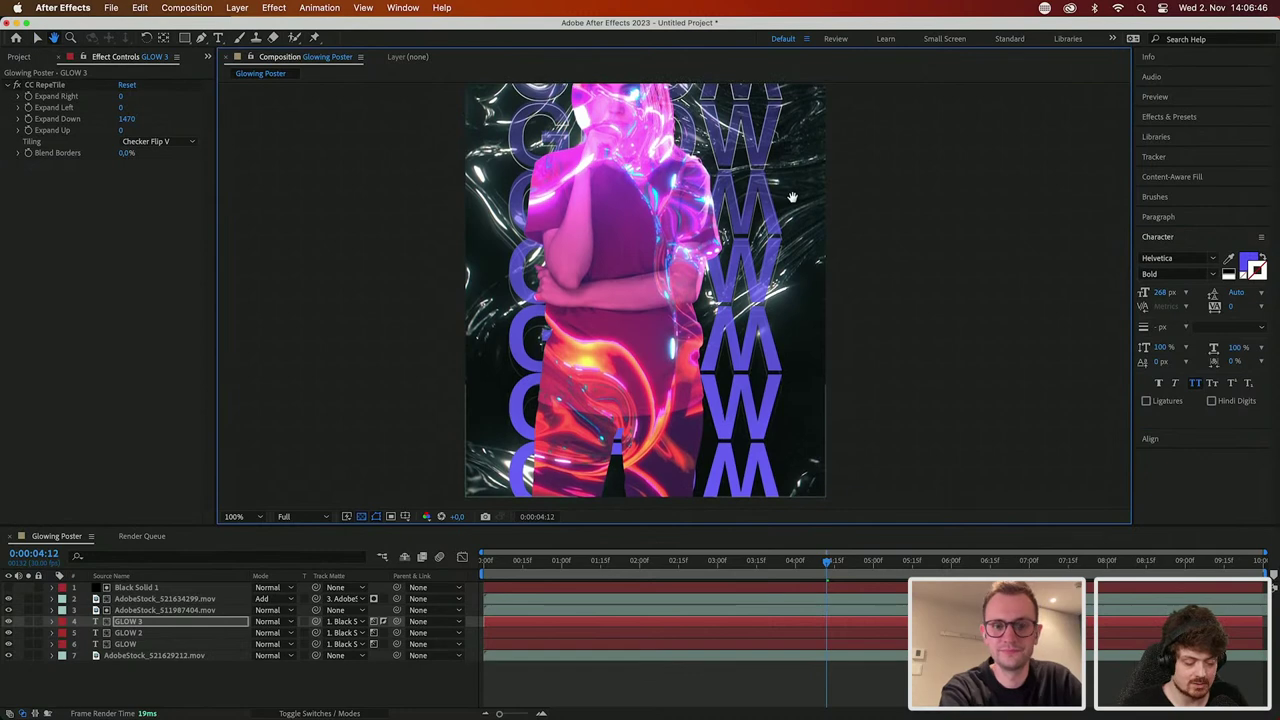
pyautogui.press('v')
pyautogui.scroll(-4, 800, 288)
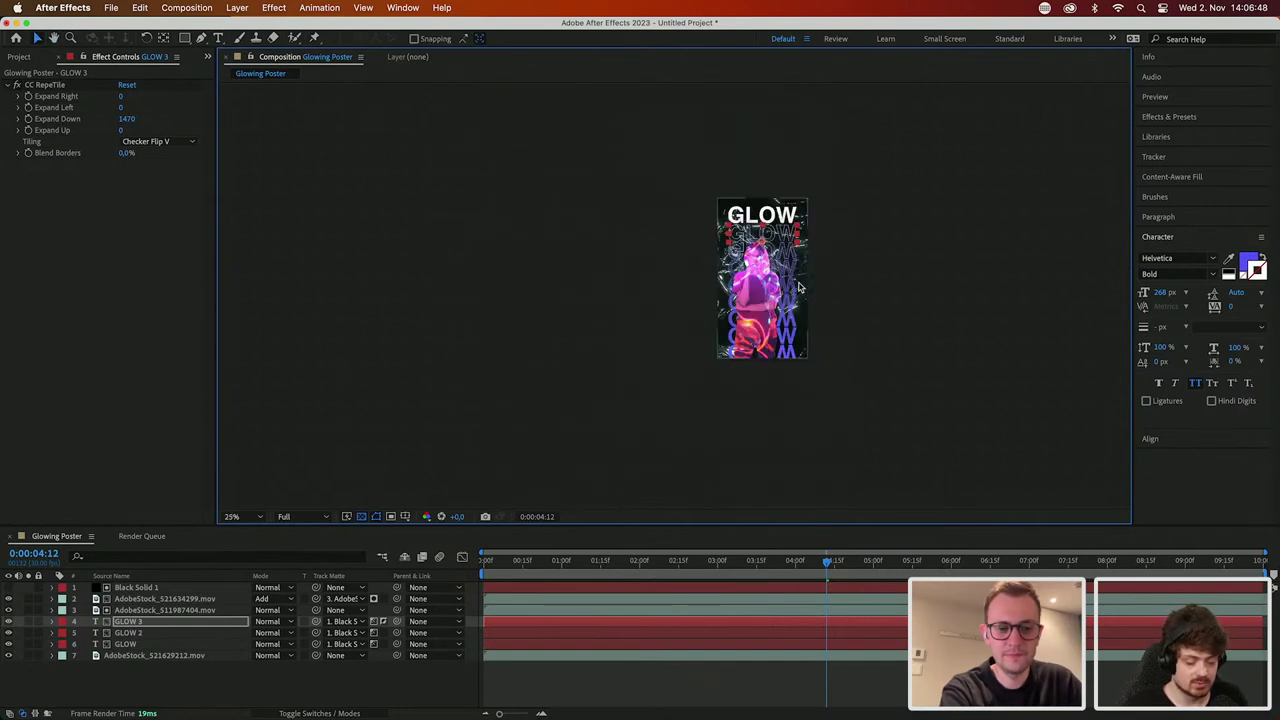
pyautogui.scroll(2, 800, 288)
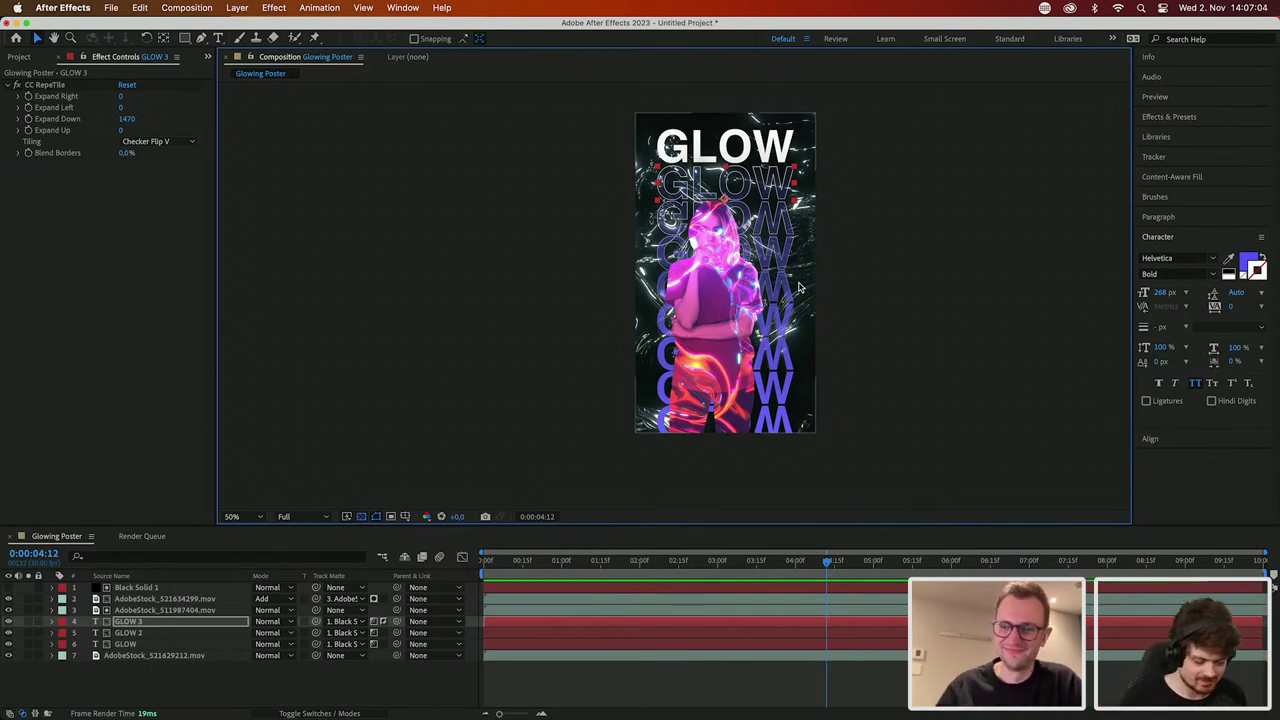
pyautogui.scroll(1, 798, 288)
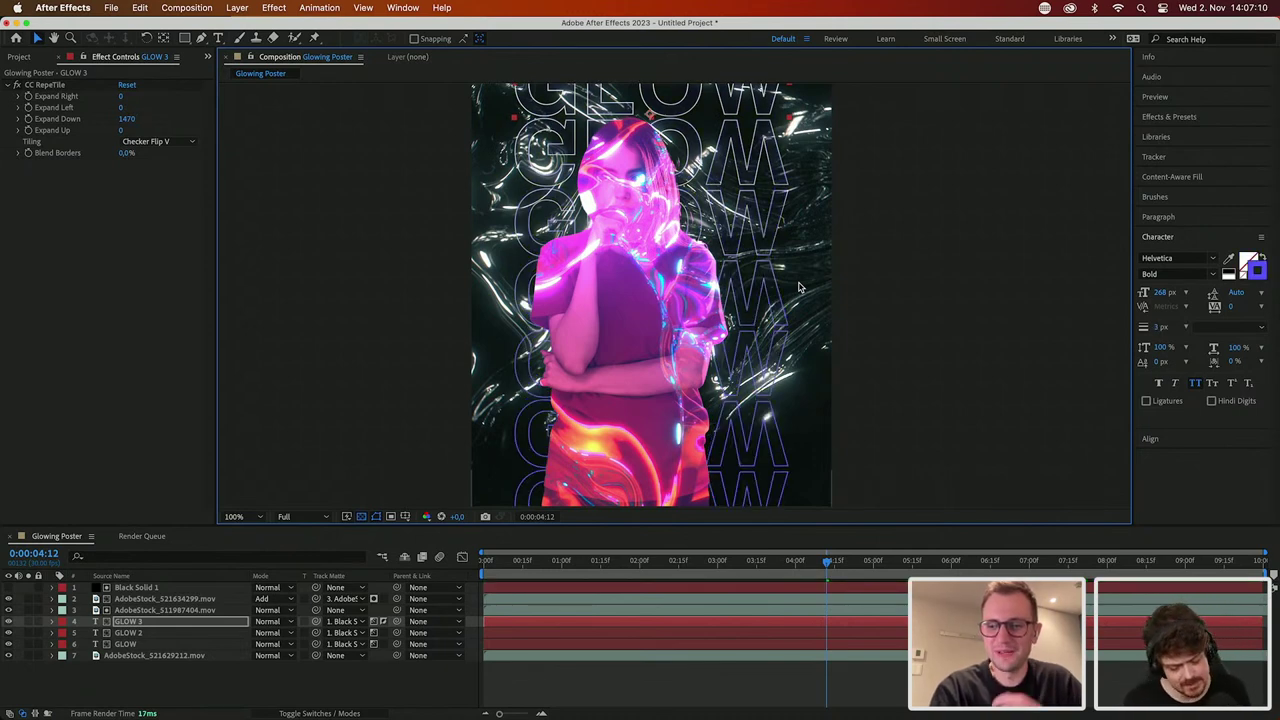
# Step: Fit the whole poster in the composition view with Fit up to 200%, and deselect the GLOW 3 layer
pyautogui.scroll(-1, 798, 288)
pyautogui.scroll(-1, 798, 288)
pyautogui.scroll(1, 798, 288)
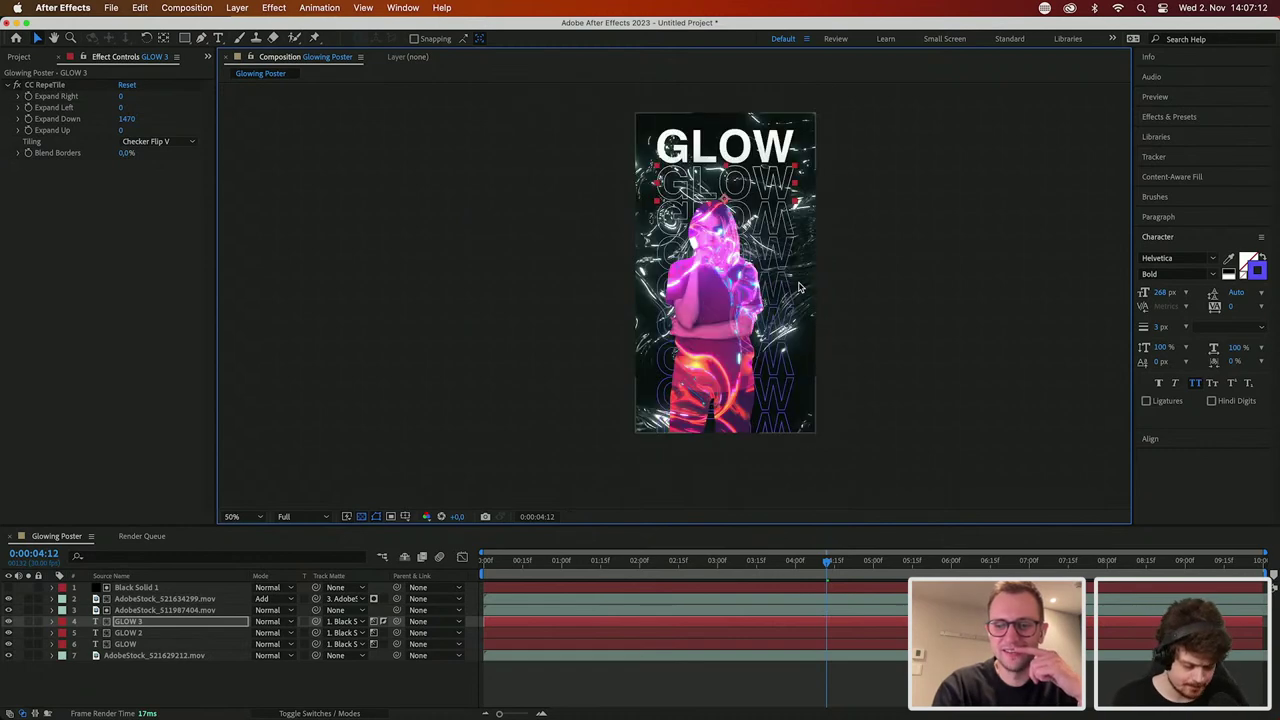
pyautogui.click(249, 516)
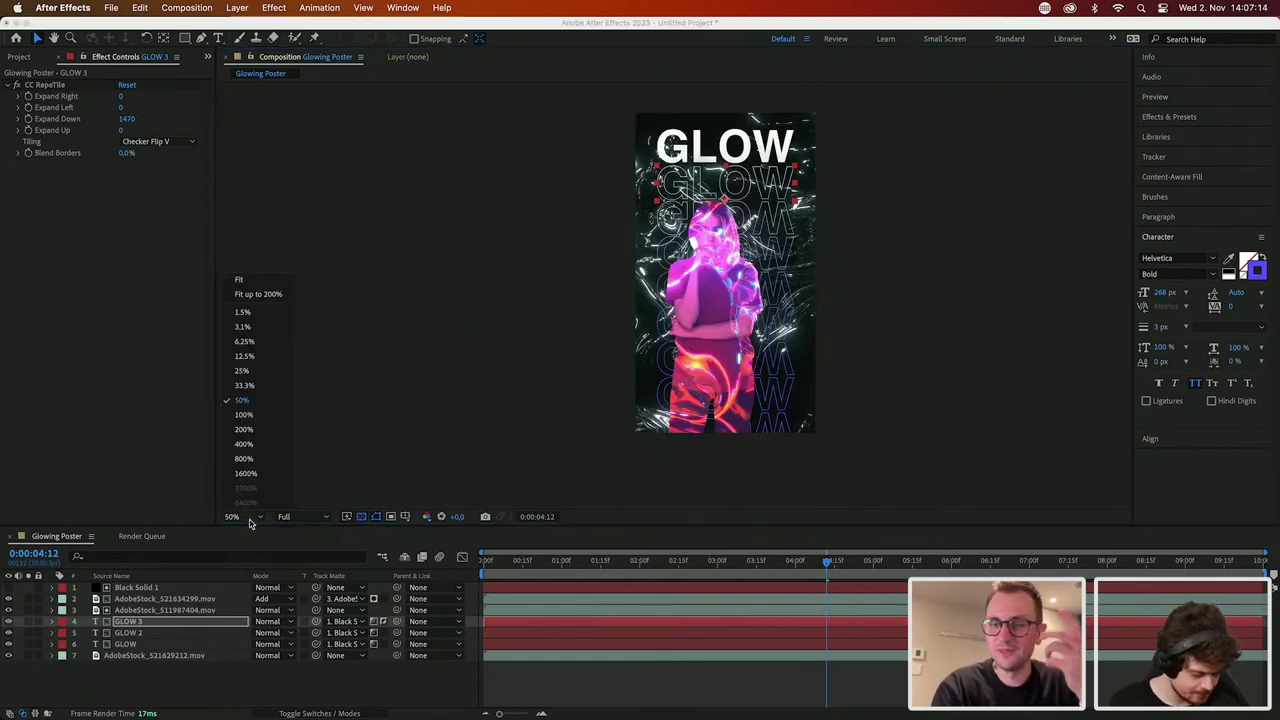
pyautogui.click(283, 293)
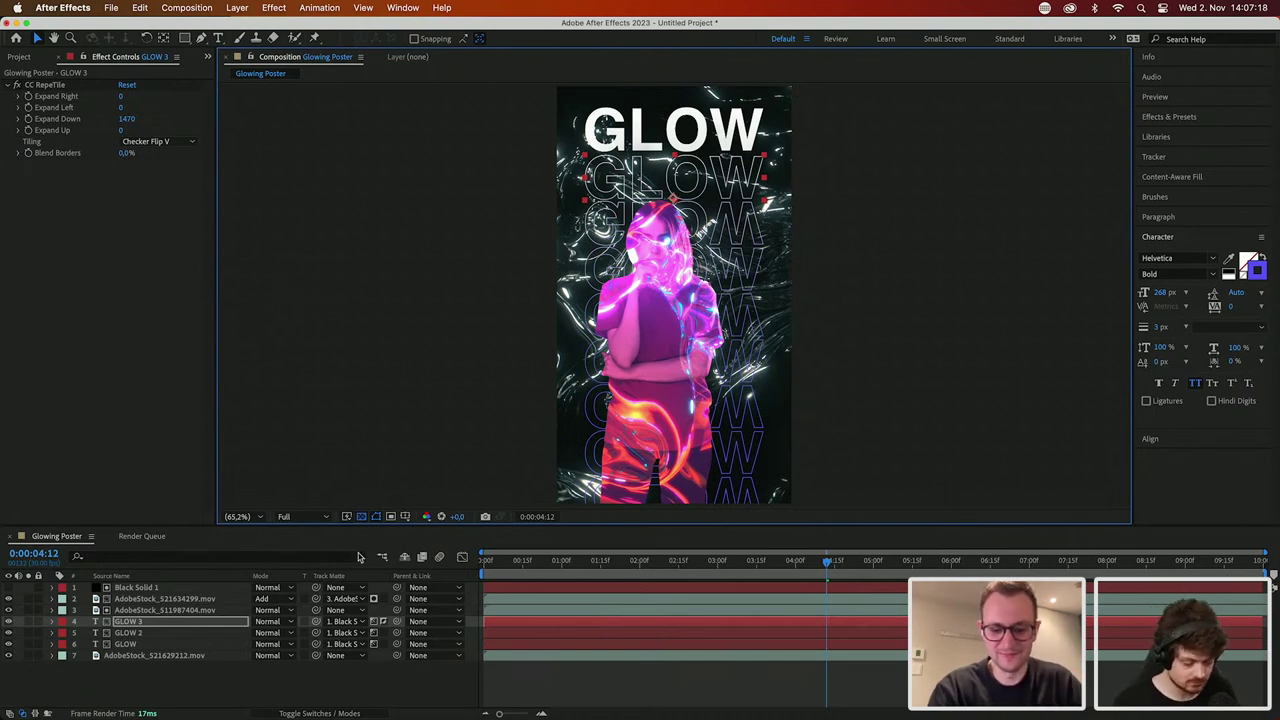
pyautogui.click(296, 683)
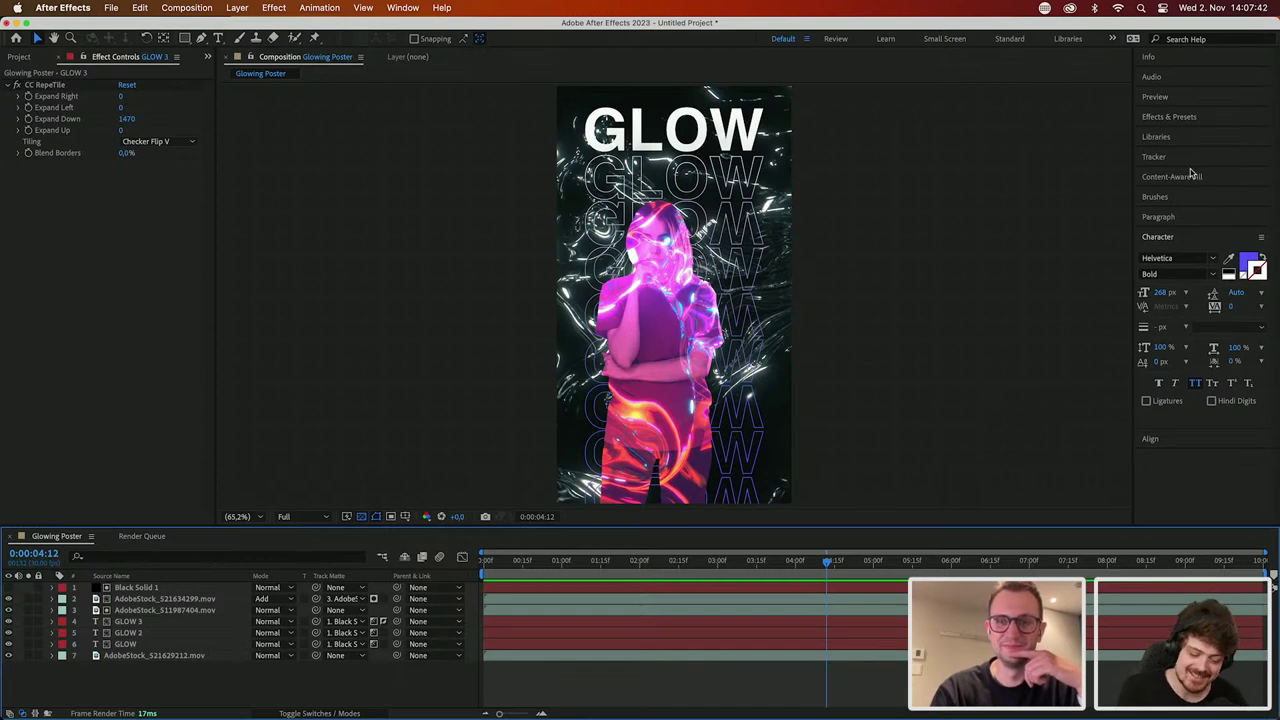
# Step: Clear the effects search and look through the Text and Transform folders of the Animation Presets
pyautogui.click(1169, 118)
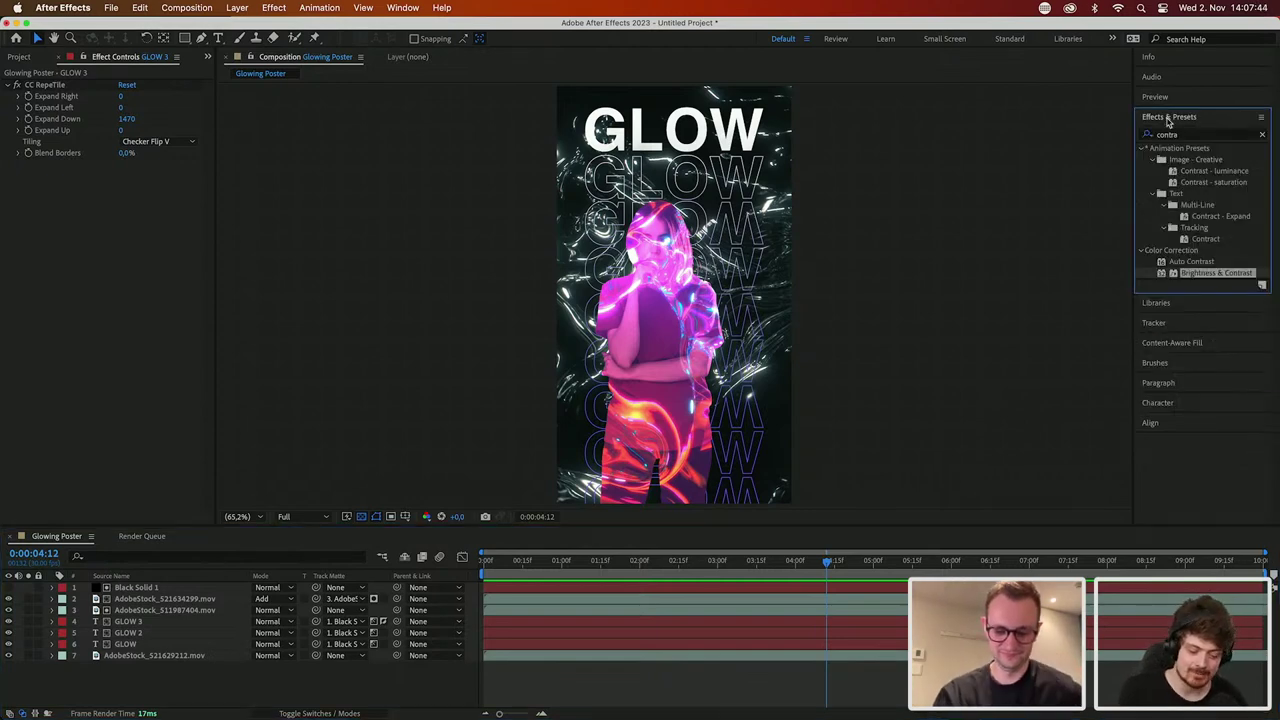
pyautogui.click(1262, 135)
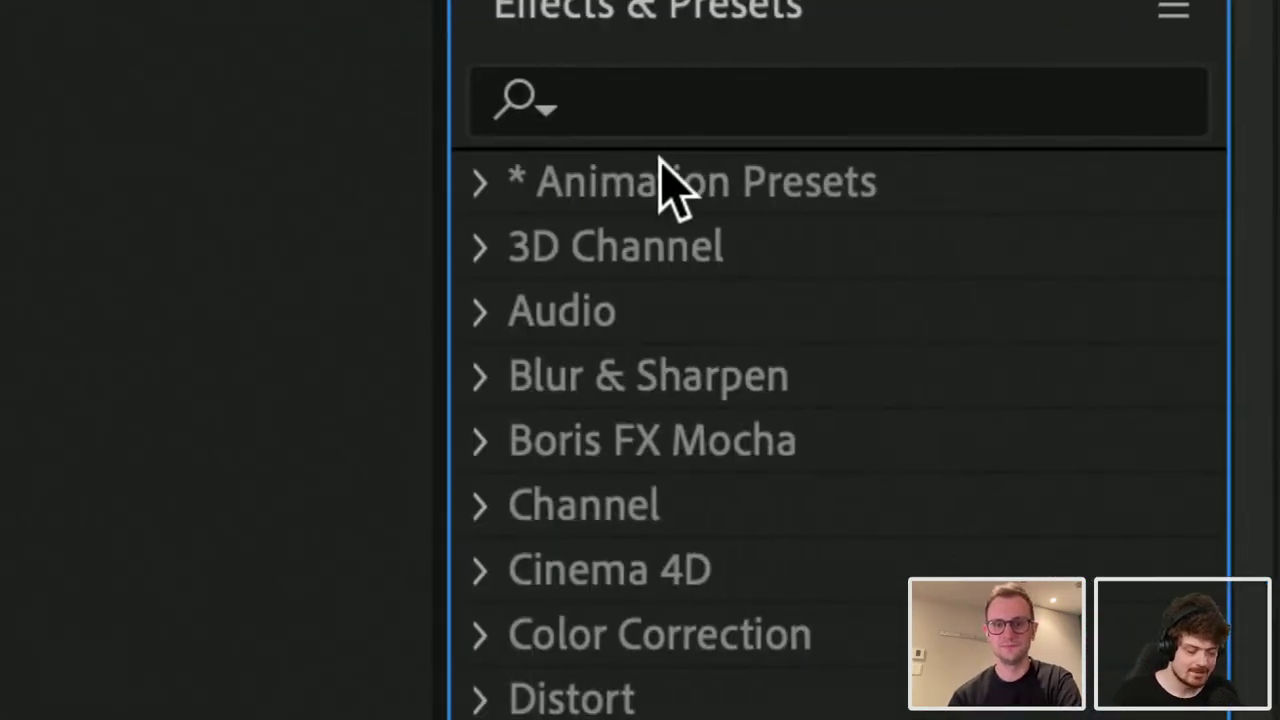
pyautogui.click(479, 180)
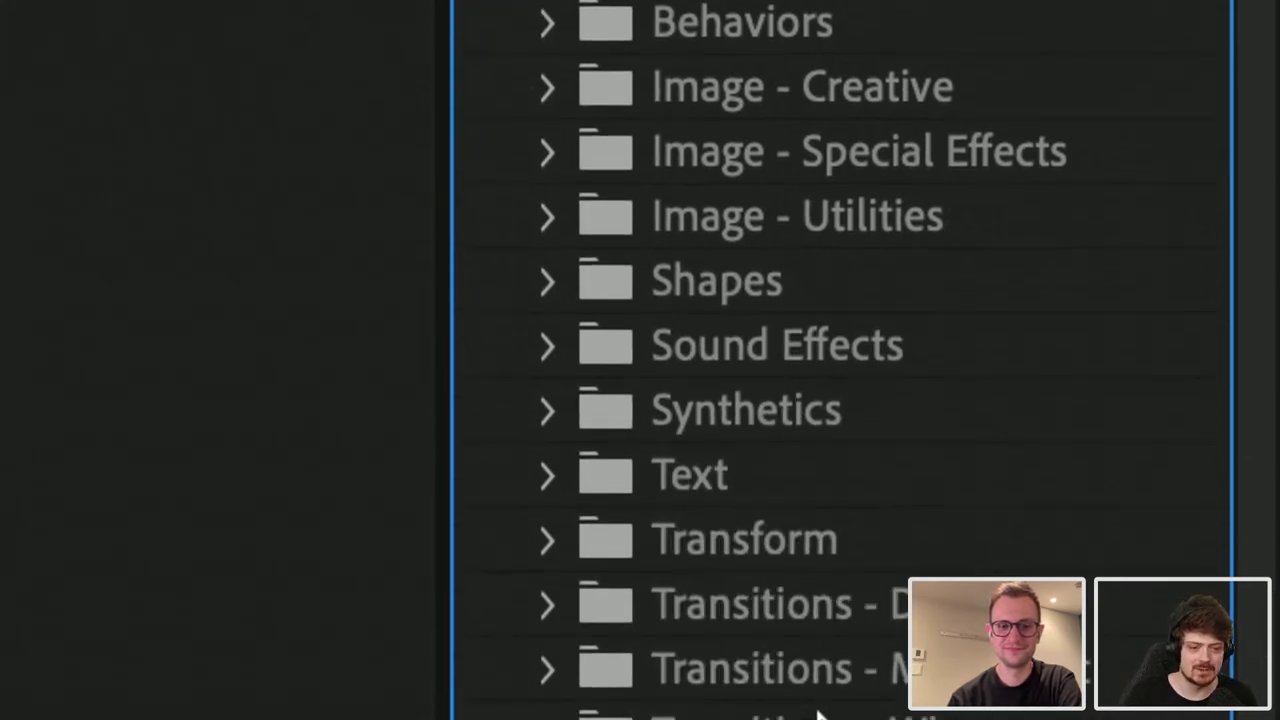
pyautogui.click(550, 476)
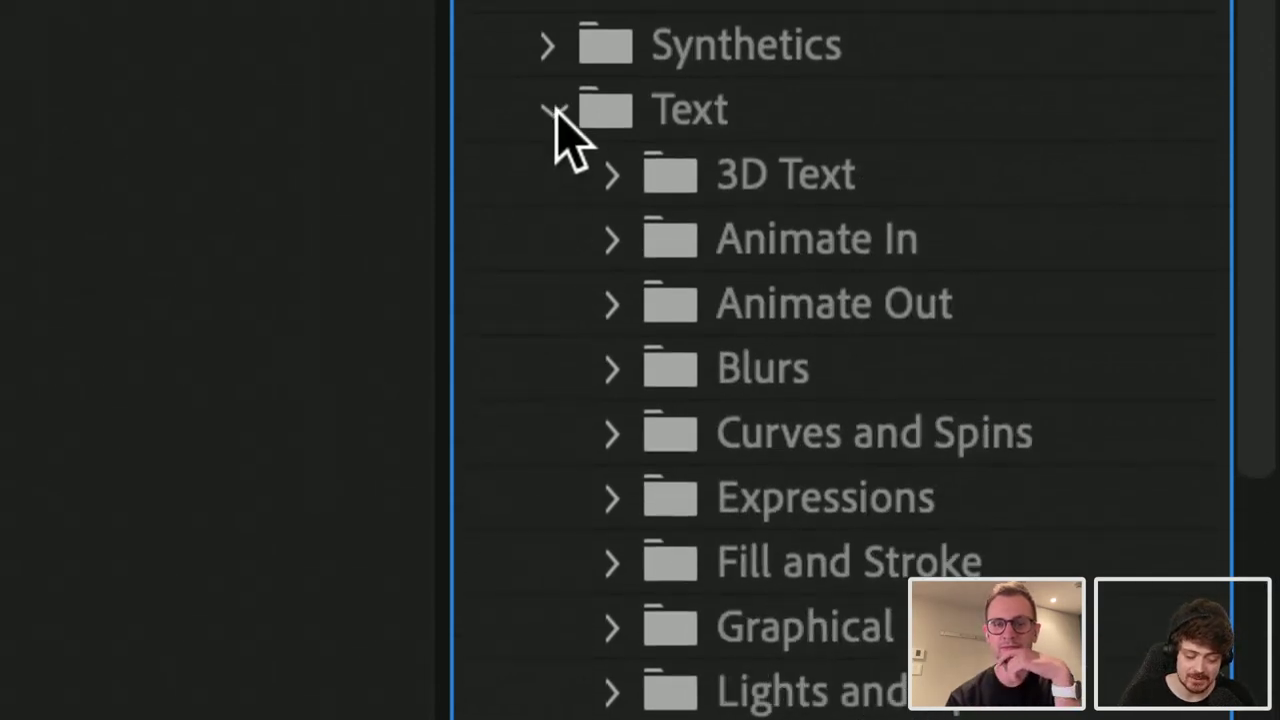
pyautogui.click(550, 476)
pyautogui.click(548, 174)
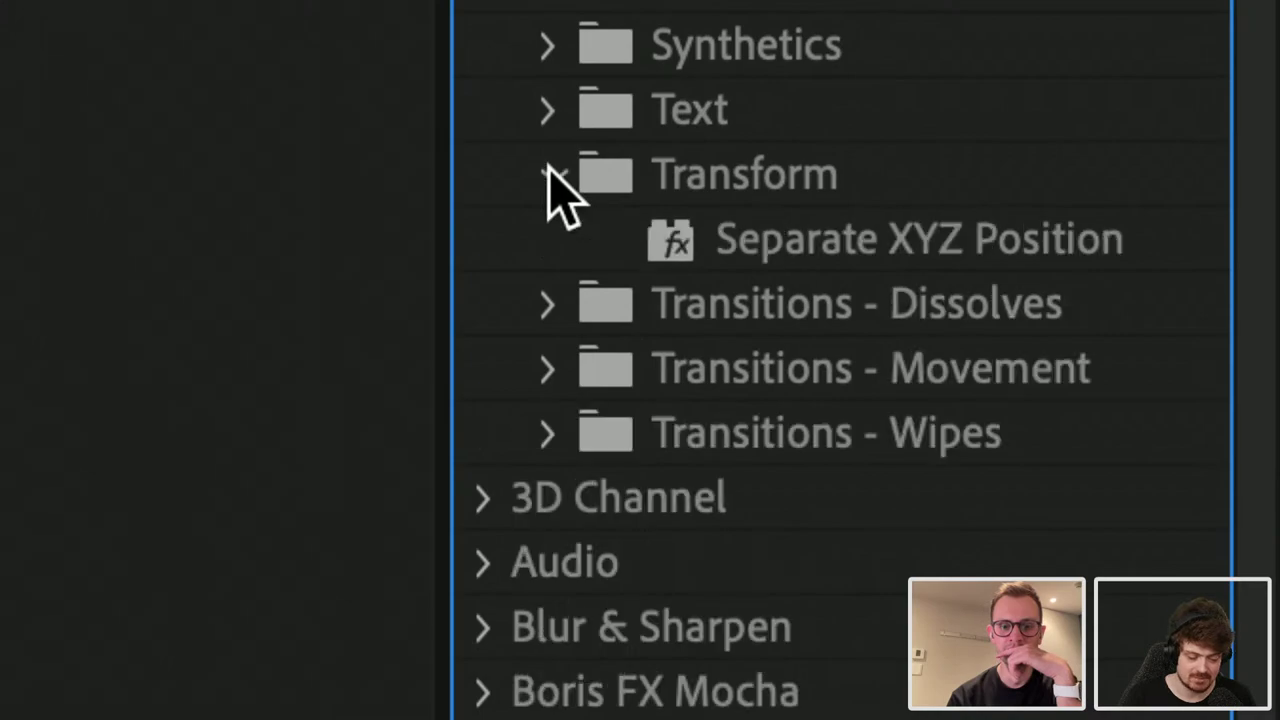
pyautogui.click(548, 174)
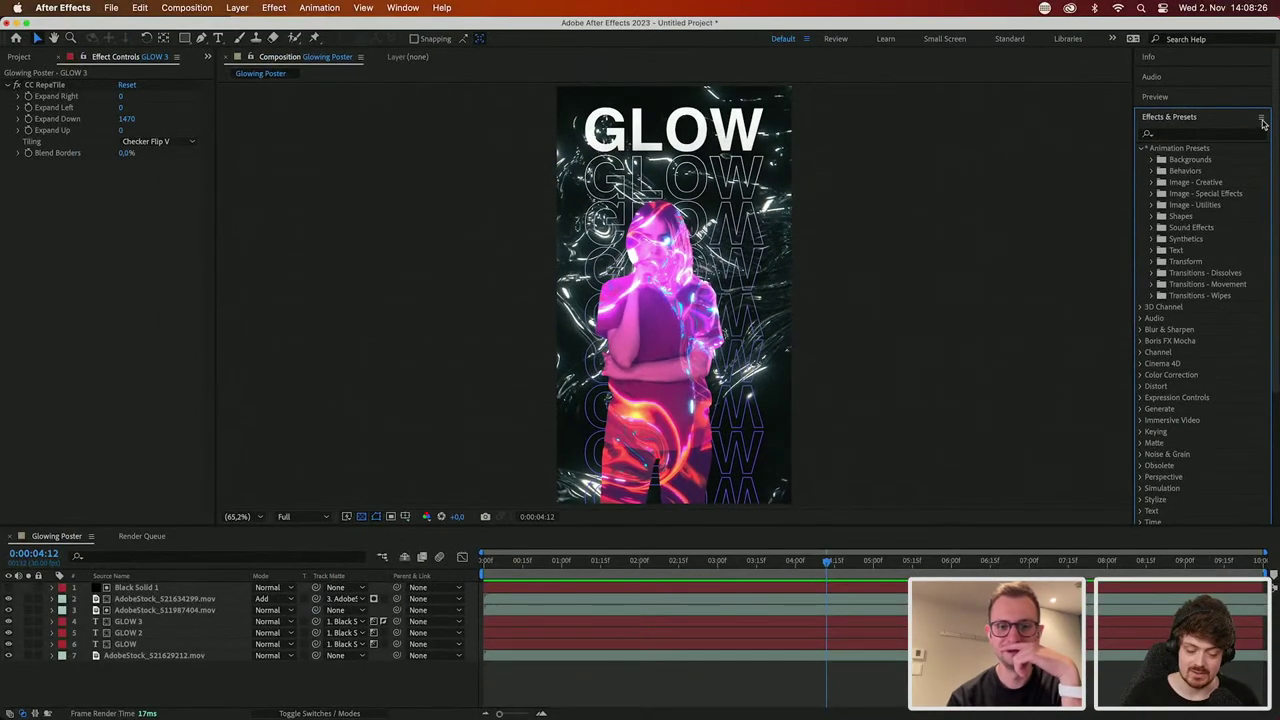
# Step: Browse the animation presets in Adobe Bridge and open the Animate In folder inside Text
pyautogui.click(1261, 119)
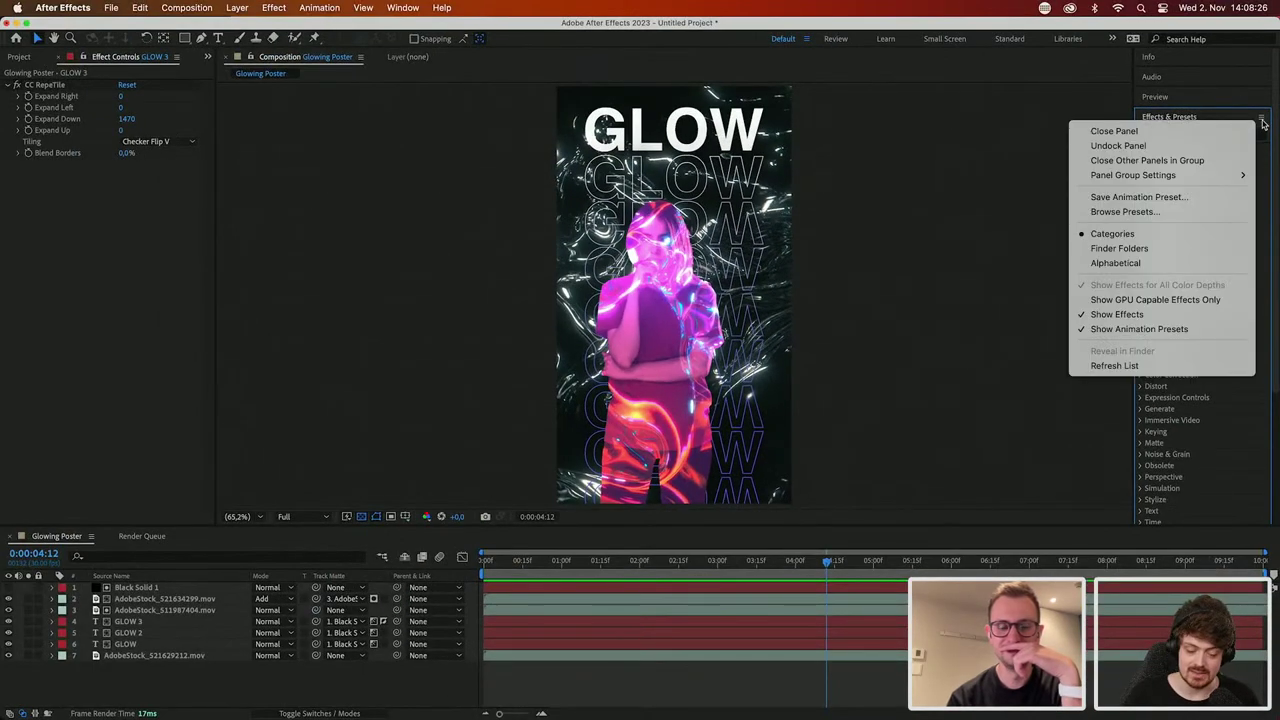
pyautogui.click(1124, 212)
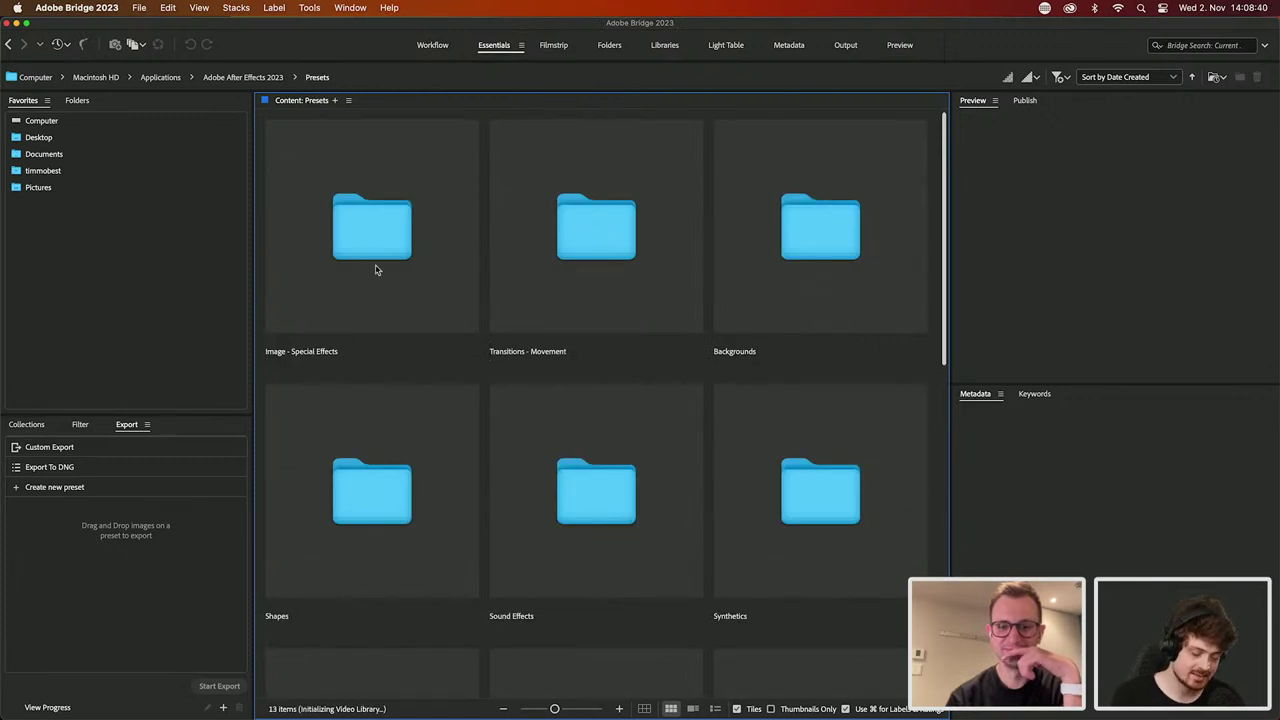
pyautogui.scroll(-5, 621, 527)
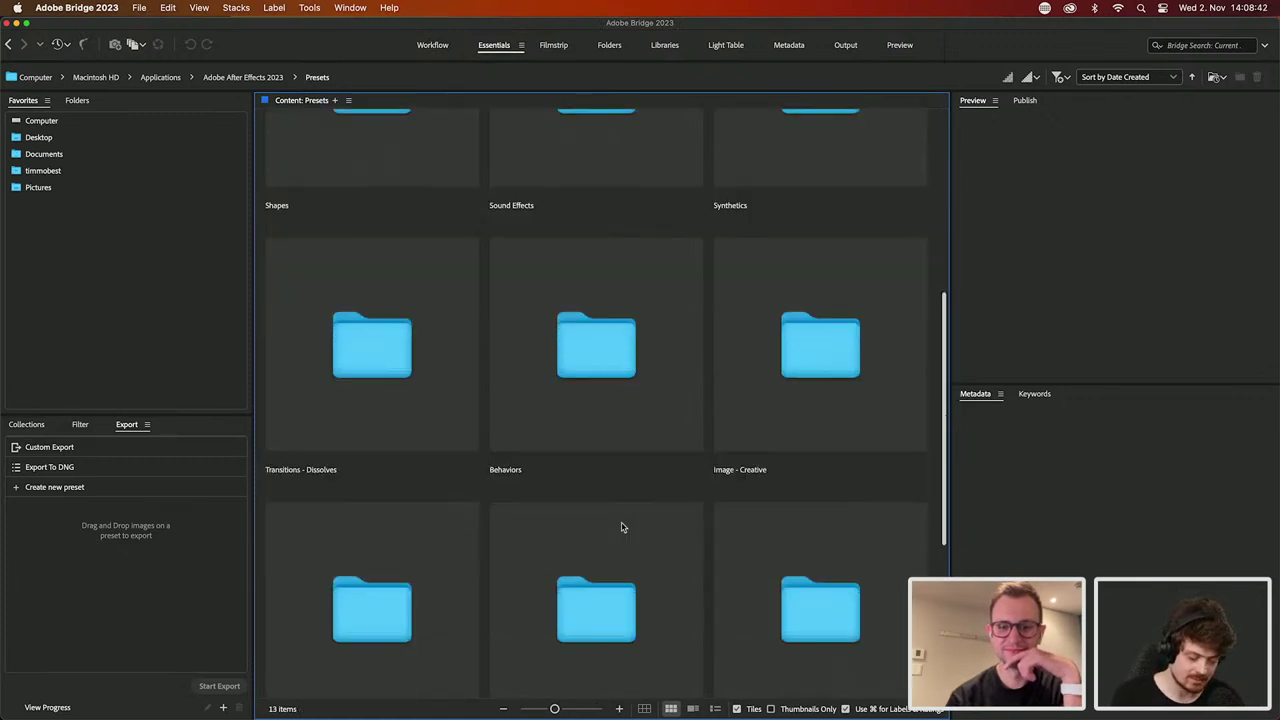
pyautogui.scroll(-3, 621, 527)
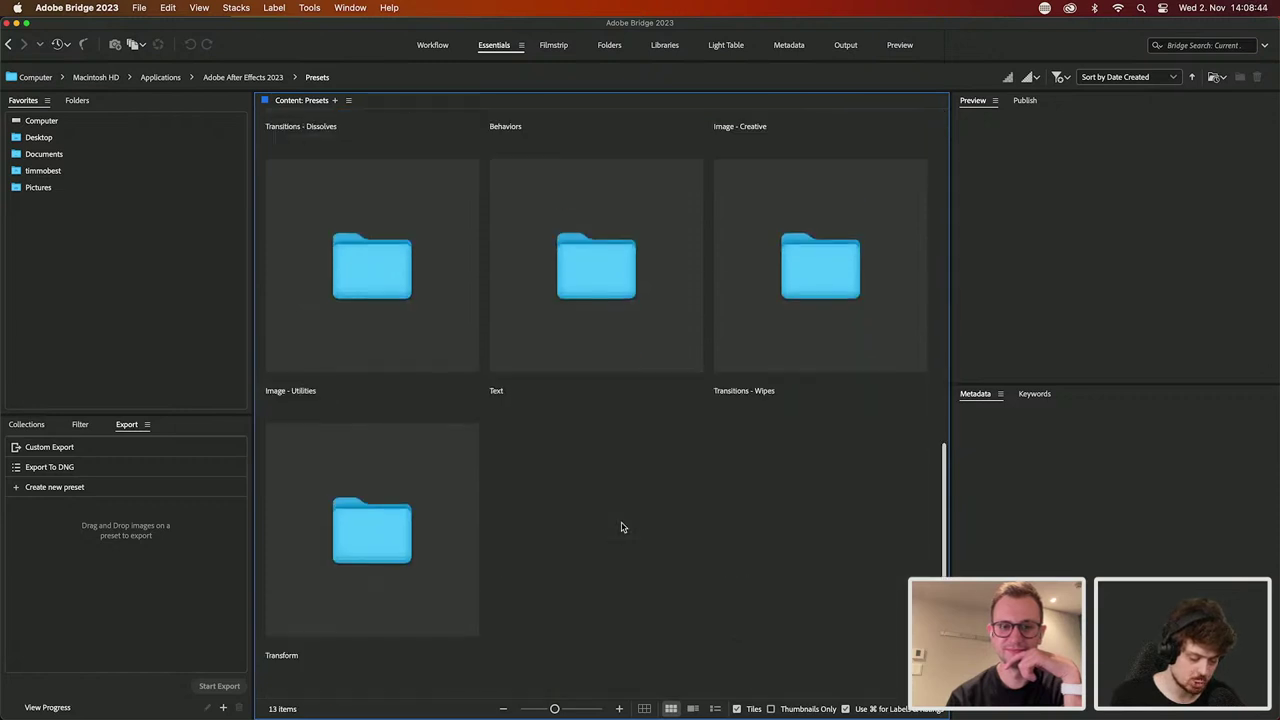
pyautogui.doubleClick(555, 341)
pyautogui.click(551, 244)
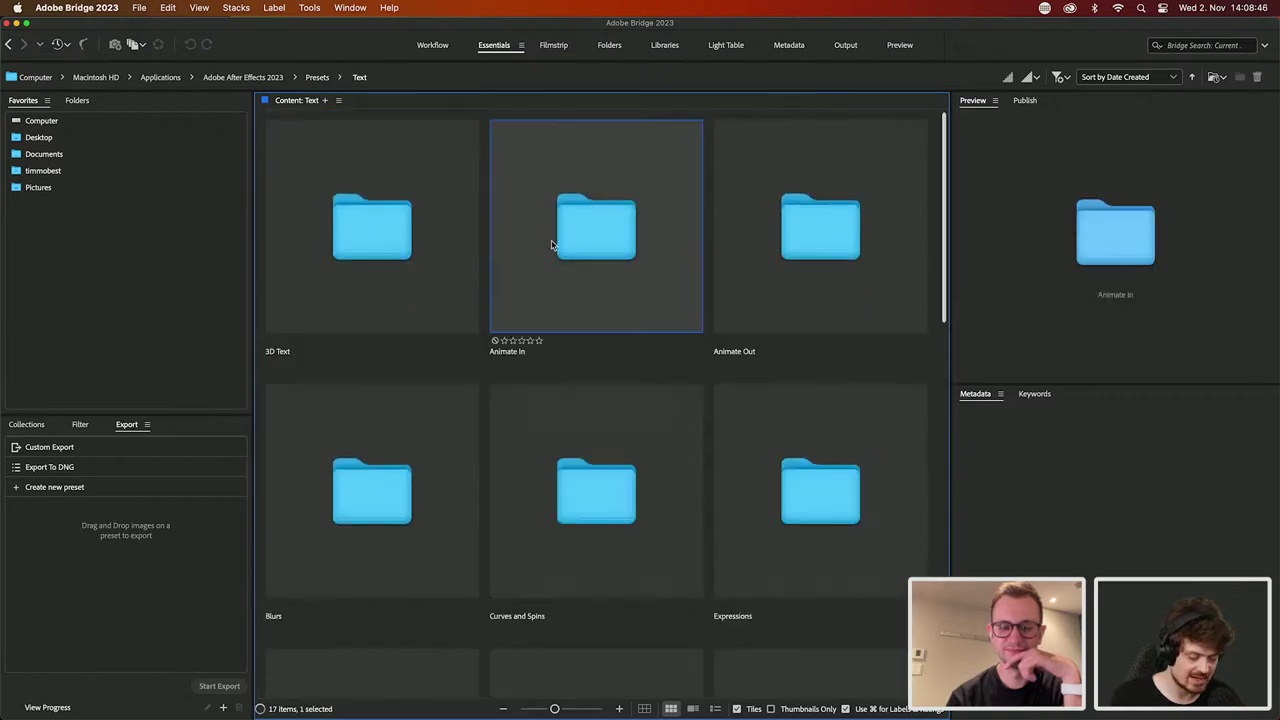
pyautogui.doubleClick(551, 244)
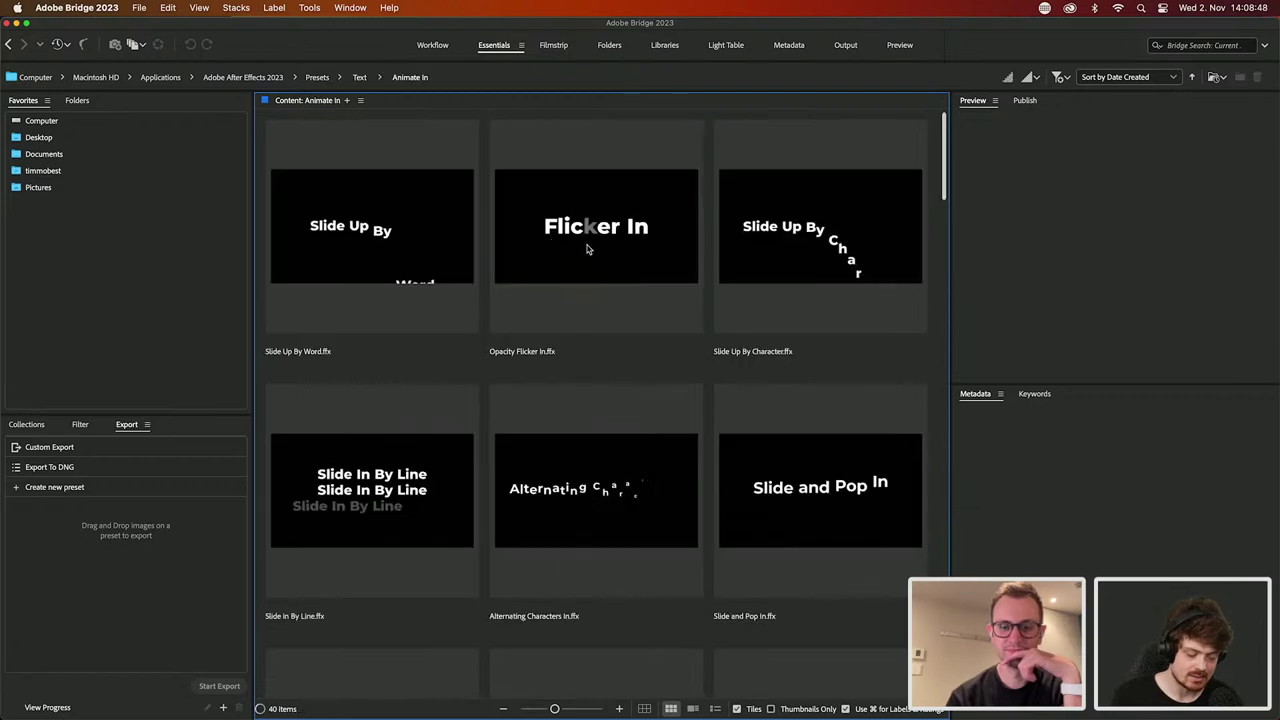
# Step: Preview the Slide Up By Character and Slide In By Line text presets
pyautogui.click(866, 253)
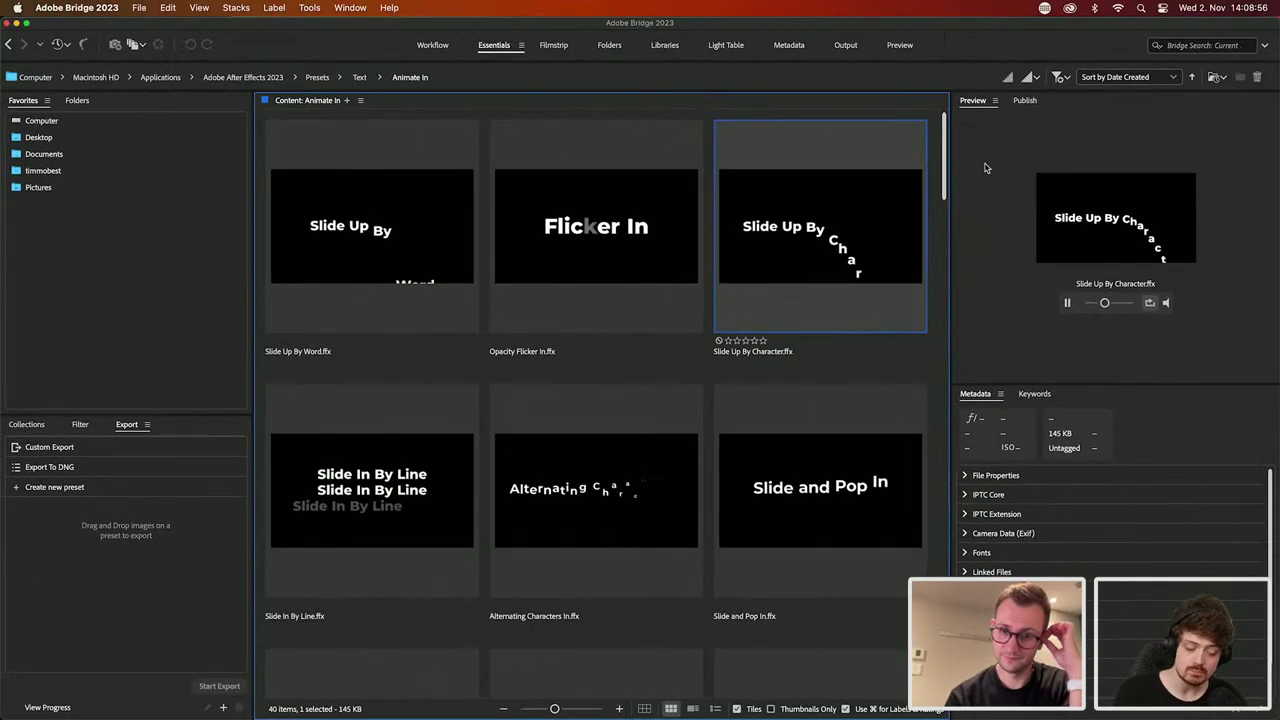
pyautogui.click(1150, 76)
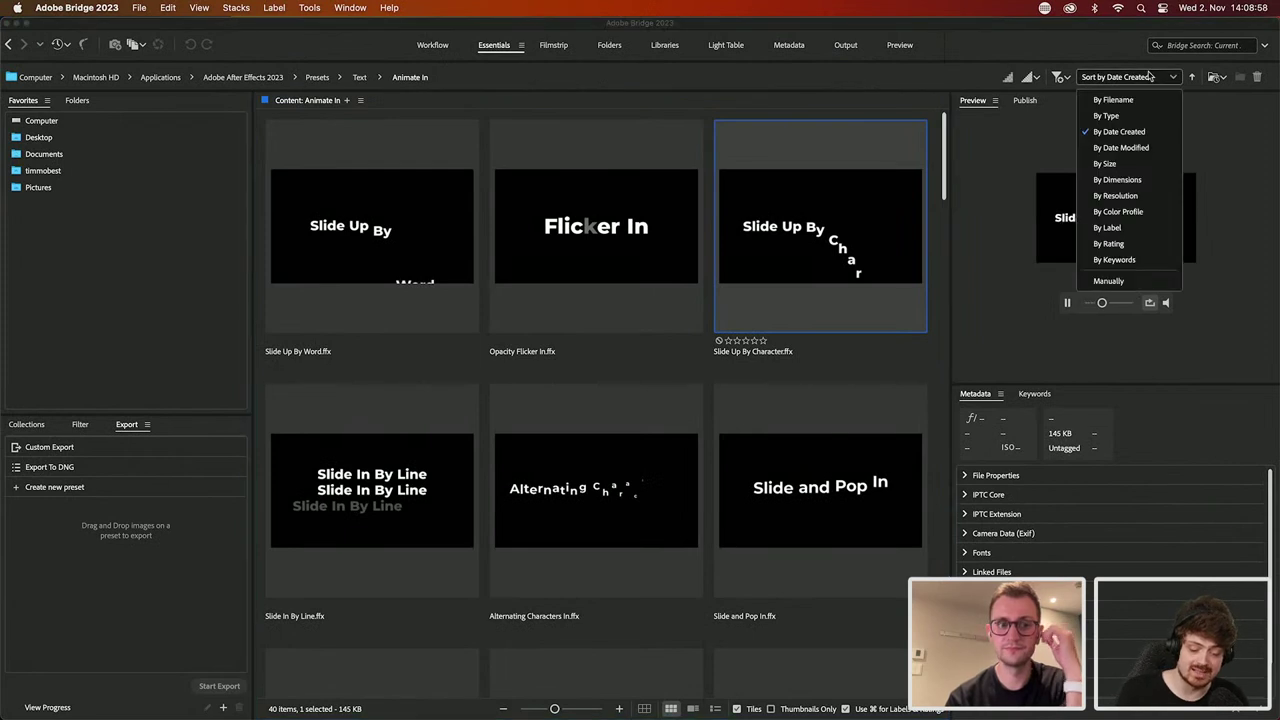
pyautogui.click(1150, 76)
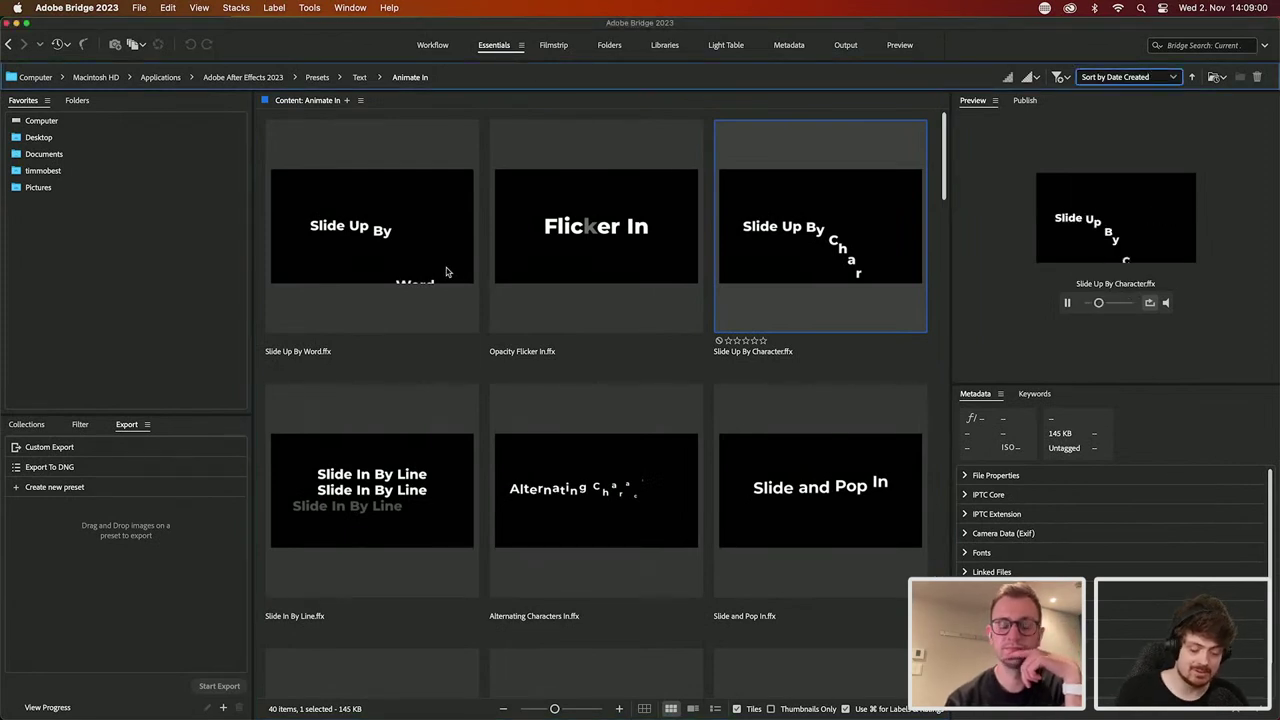
pyautogui.click(454, 508)
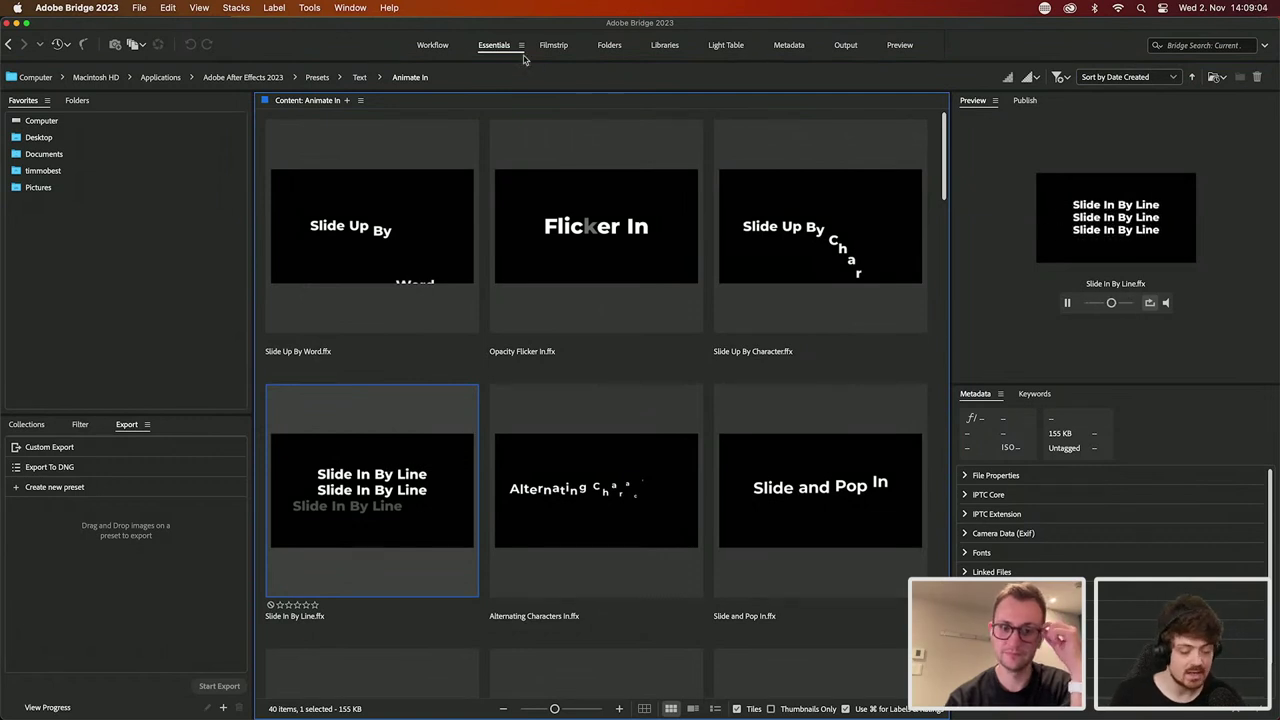
# Step: Return to the main Presets folder and open the Elements folder inside Shapes
pyautogui.click(323, 78)
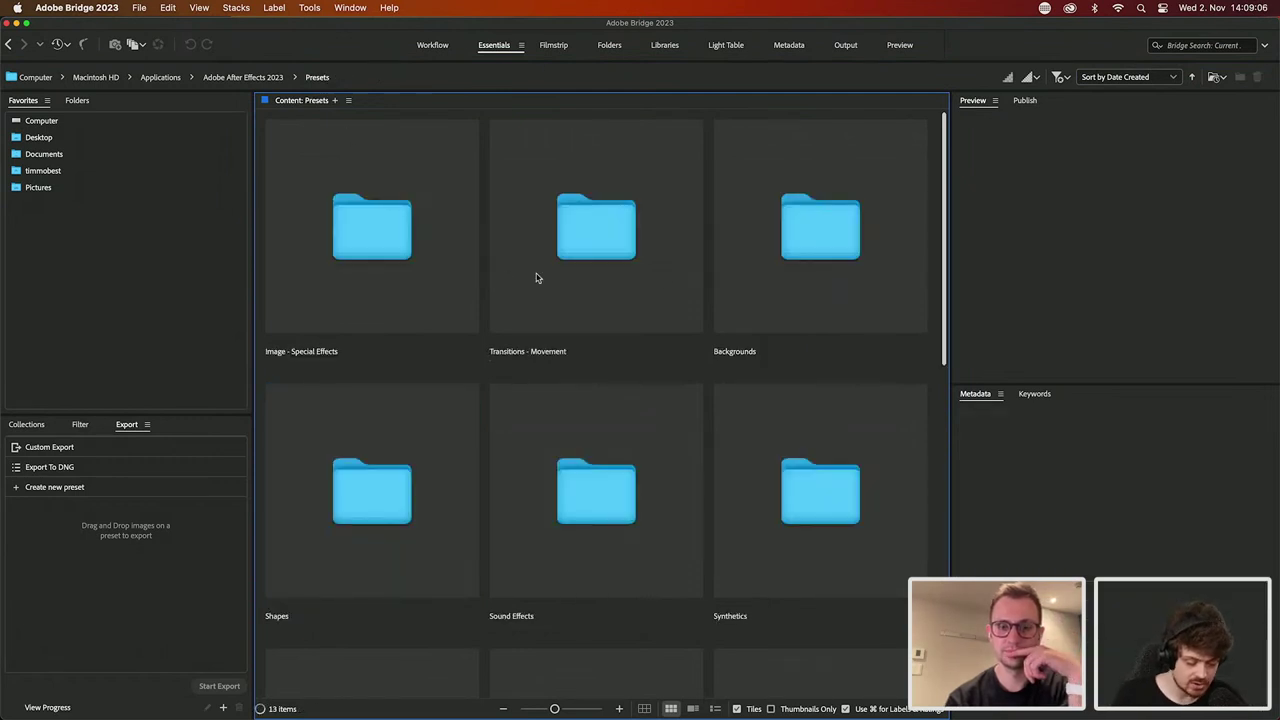
pyautogui.scroll(-2, 728, 288)
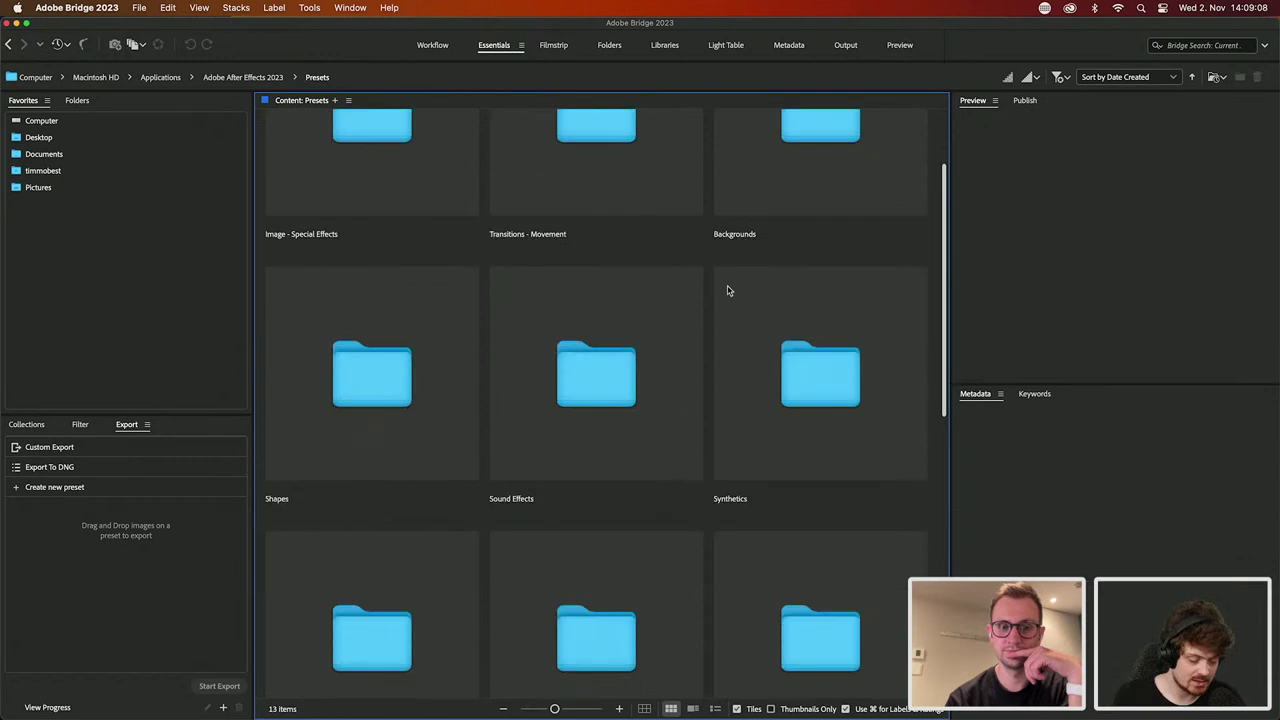
pyautogui.doubleClick(377, 337)
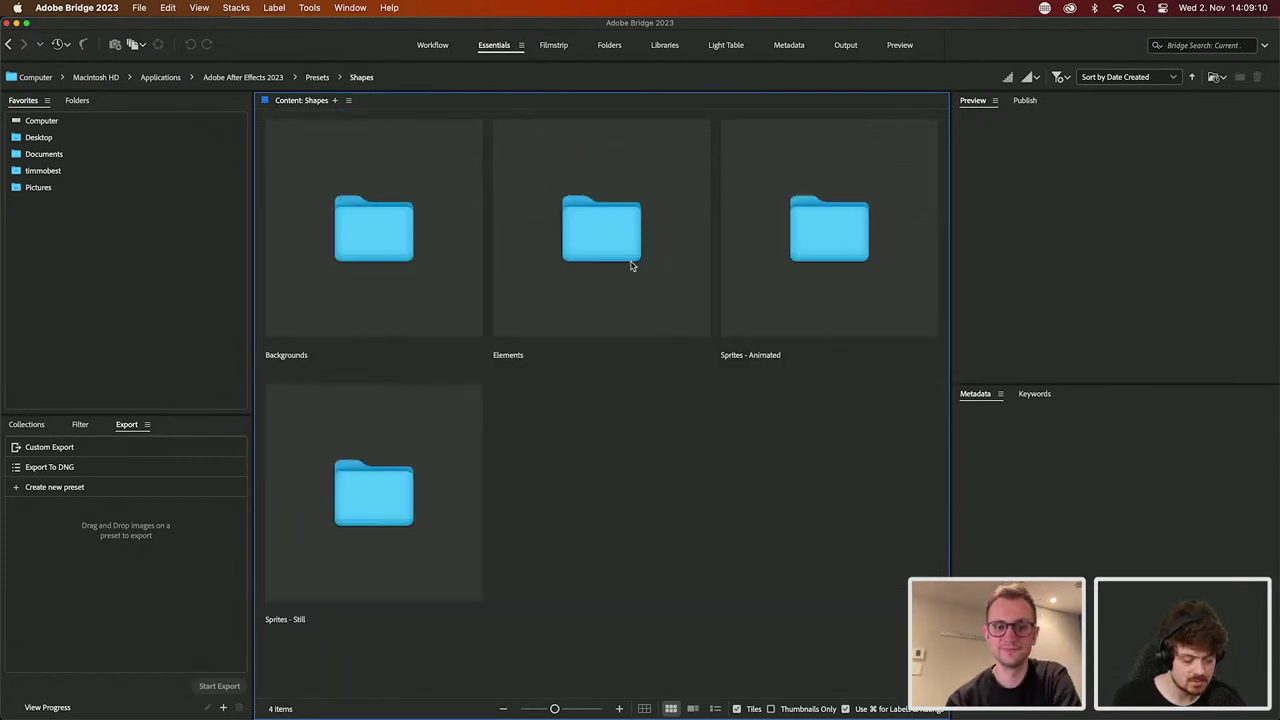
pyautogui.doubleClick(580, 227)
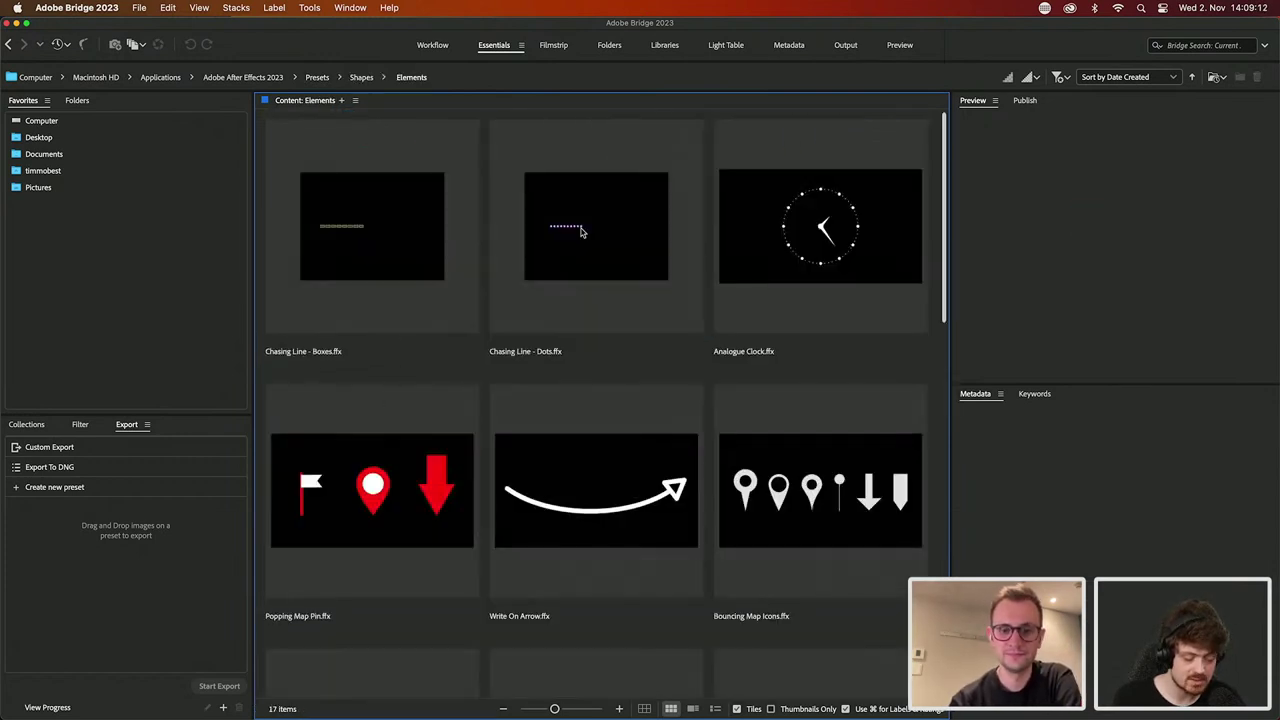
# Step: Preview the Analogue Clock, Bouncing Map Icons, Popping Map Pin, 2D Text Box and Grid of Crosses shape presets
pyautogui.click(785, 242)
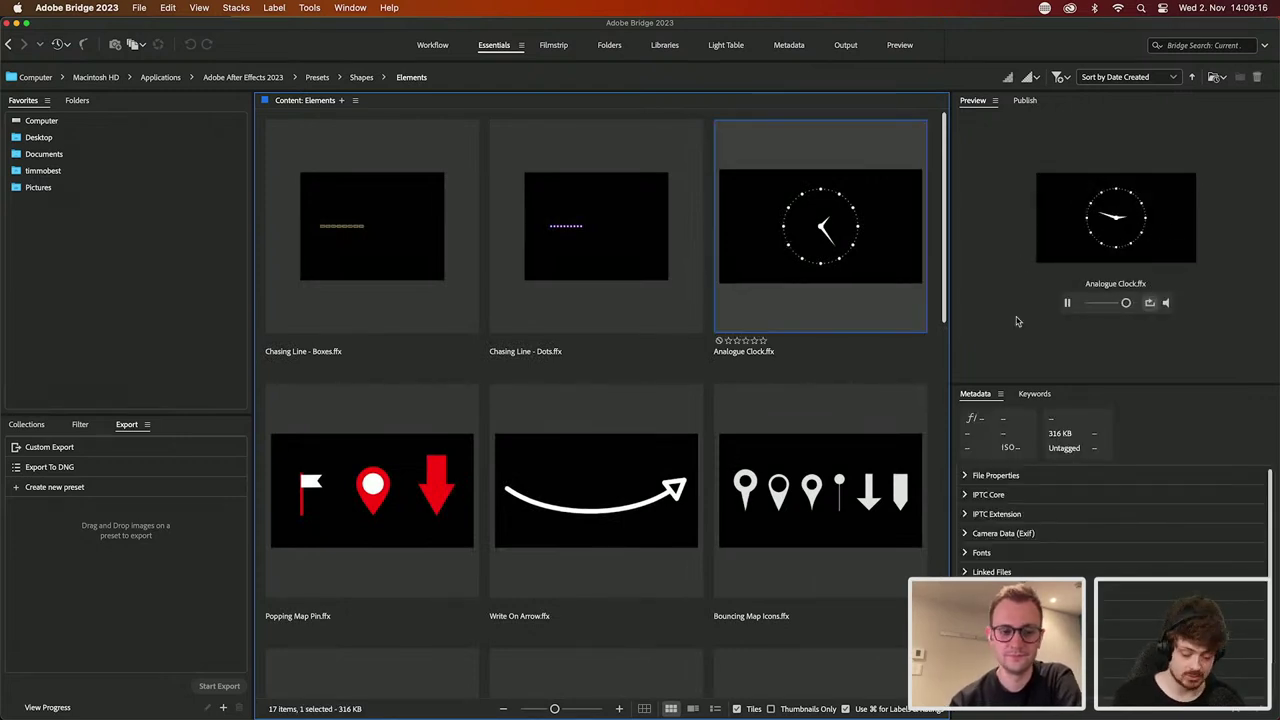
pyautogui.click(800, 500)
pyautogui.click(402, 548)
pyautogui.scroll(-10, 457, 509)
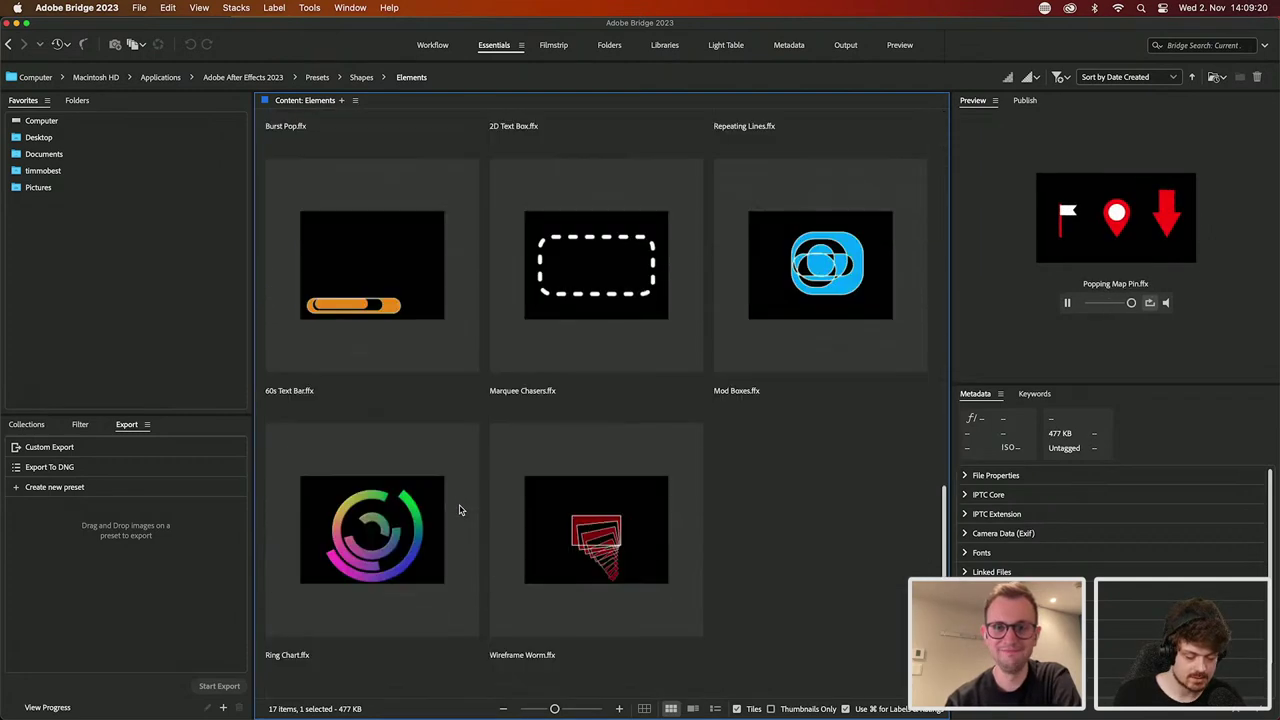
pyautogui.scroll(5, 457, 509)
pyautogui.click(588, 546)
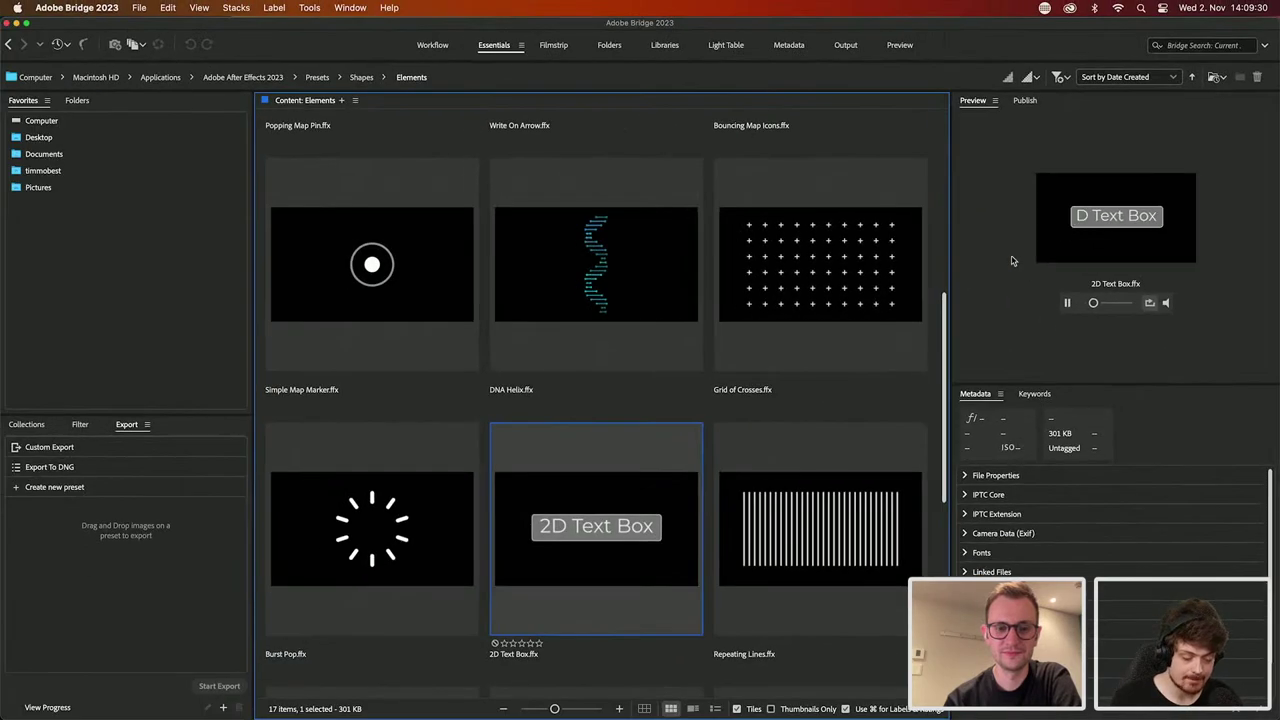
pyautogui.click(832, 302)
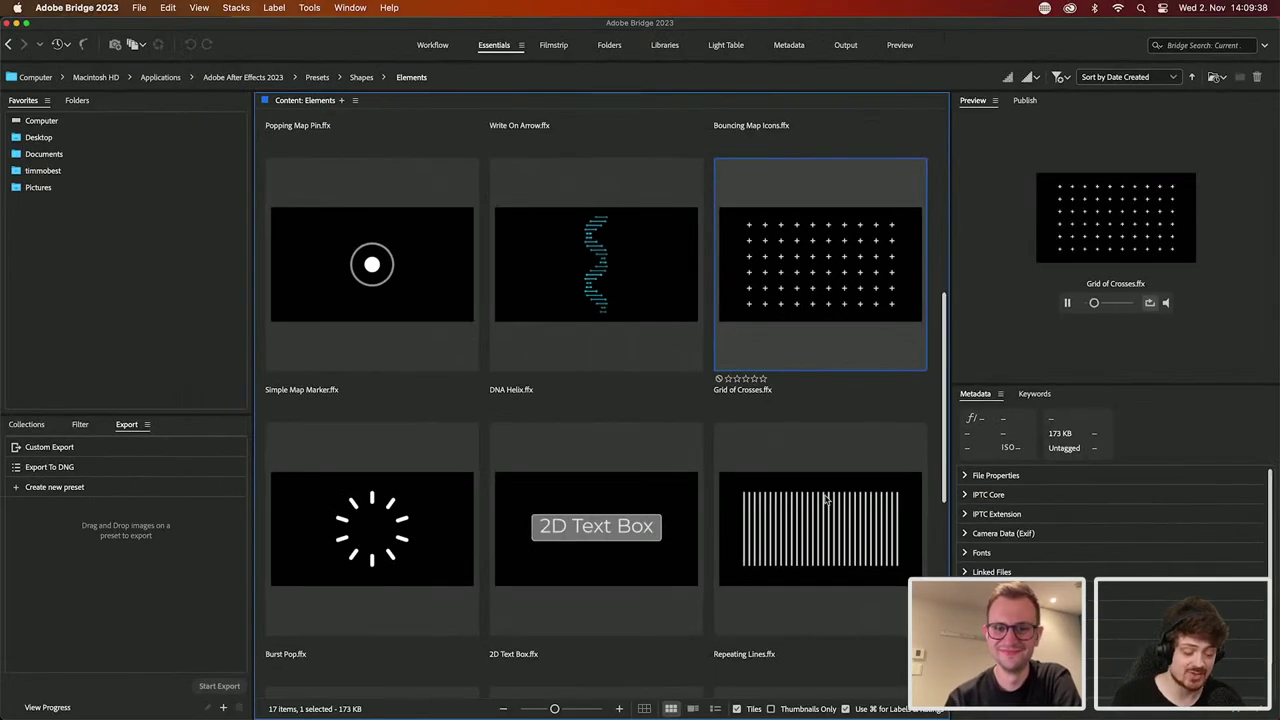
# Step: Preview the Repeating Lines shape preset and look through the remaining presets in the Elements folder
pyautogui.click(824, 497)
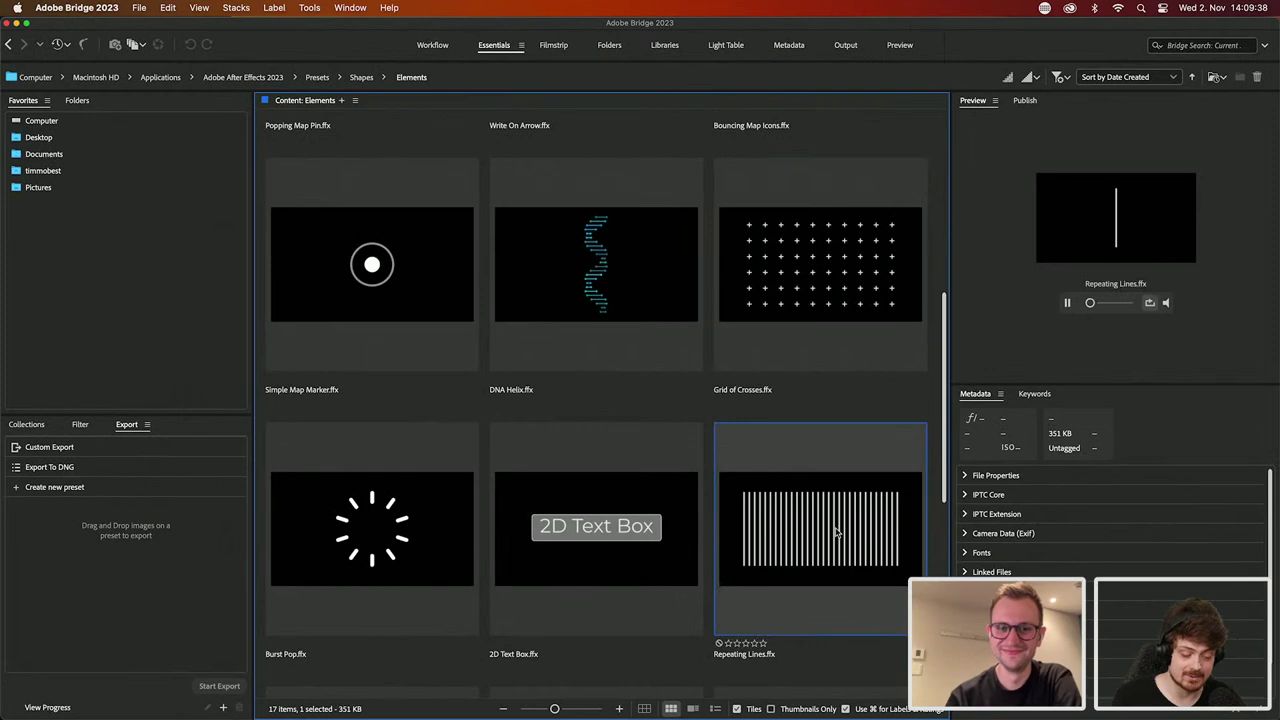
pyautogui.scroll(-5, 834, 530)
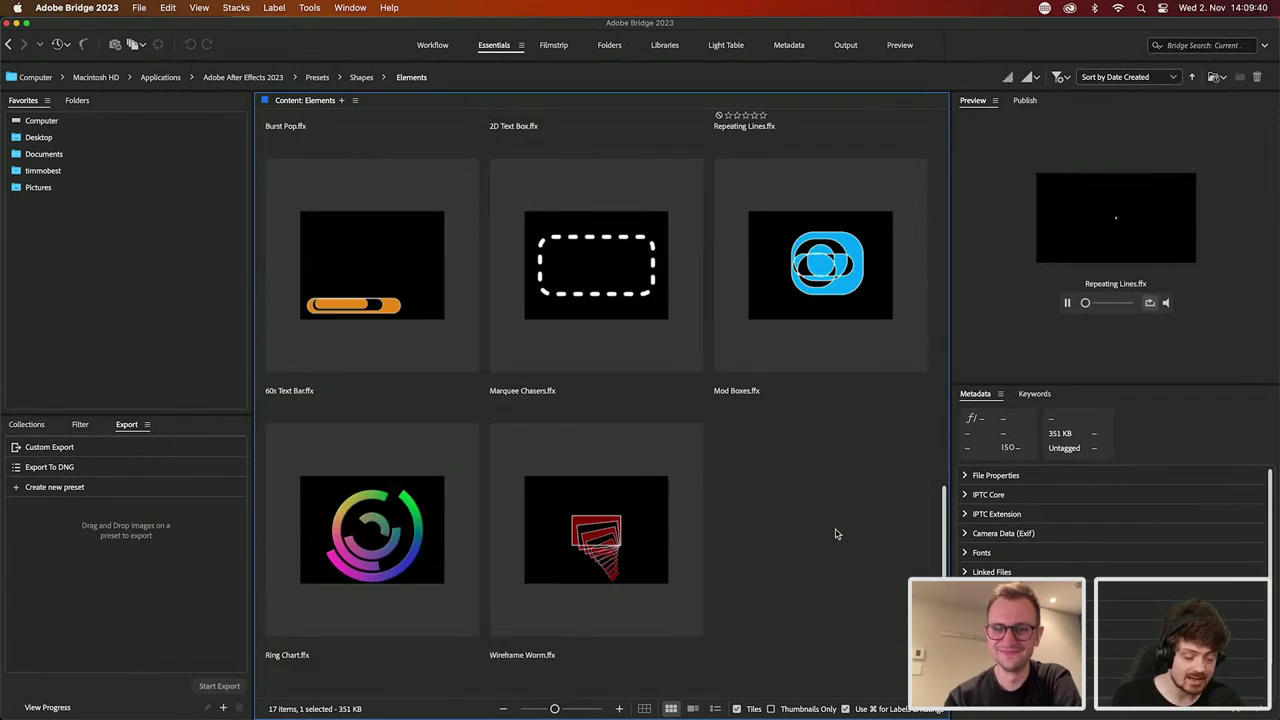
# Step: Switch to After Effects, search the effects and presets for "comp" and apply the Composition Border preset to the poster
pyautogui.press('super+Tab')
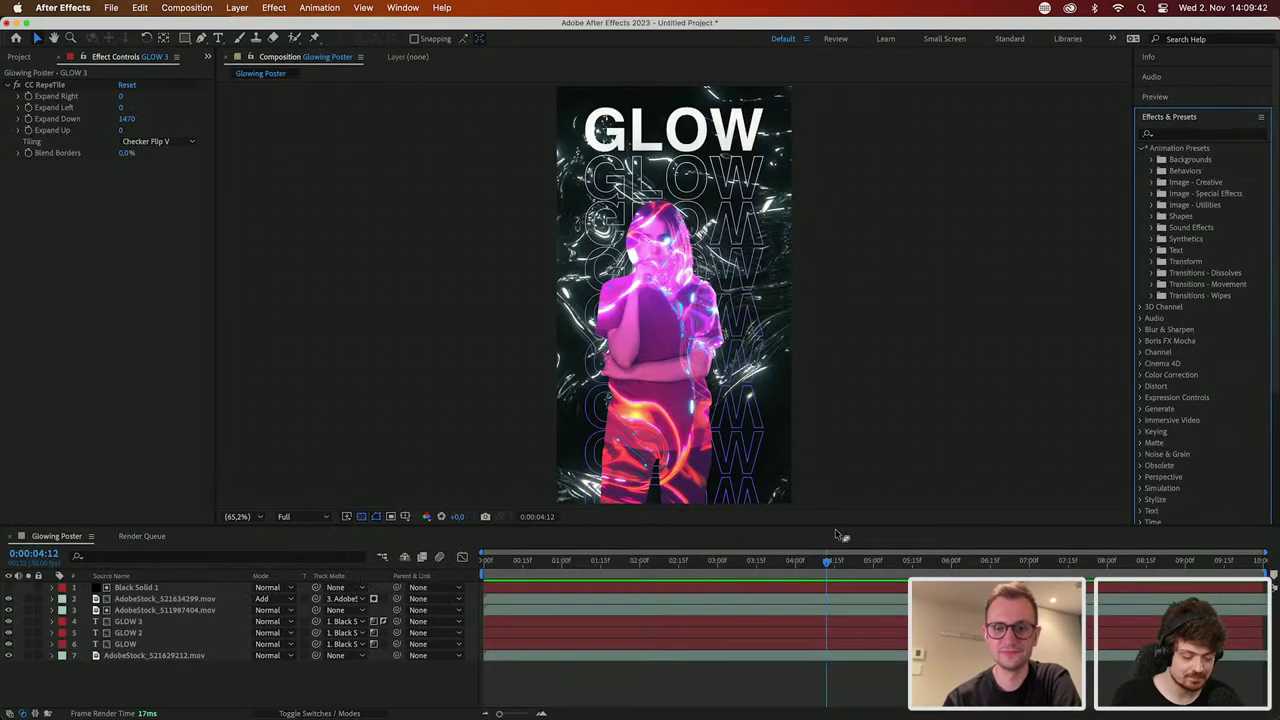
pyautogui.click(1218, 135)
pyautogui.write('comp')
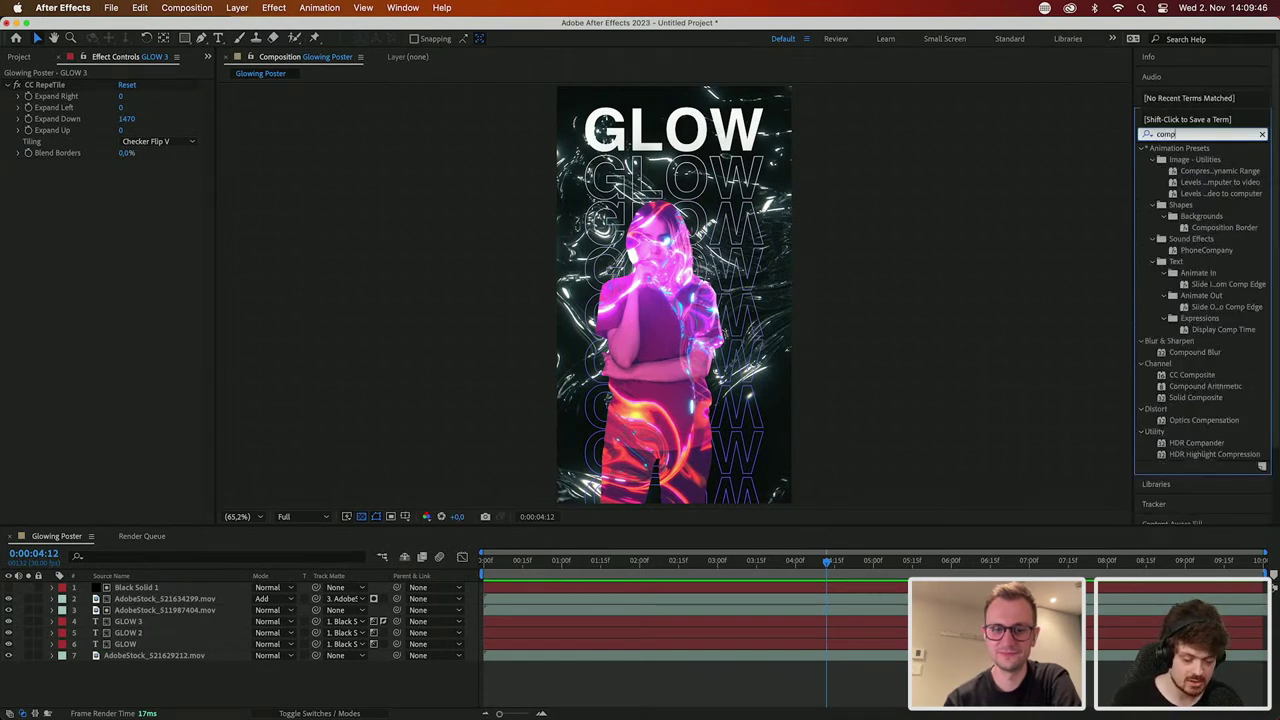
pyautogui.click(1230, 228)
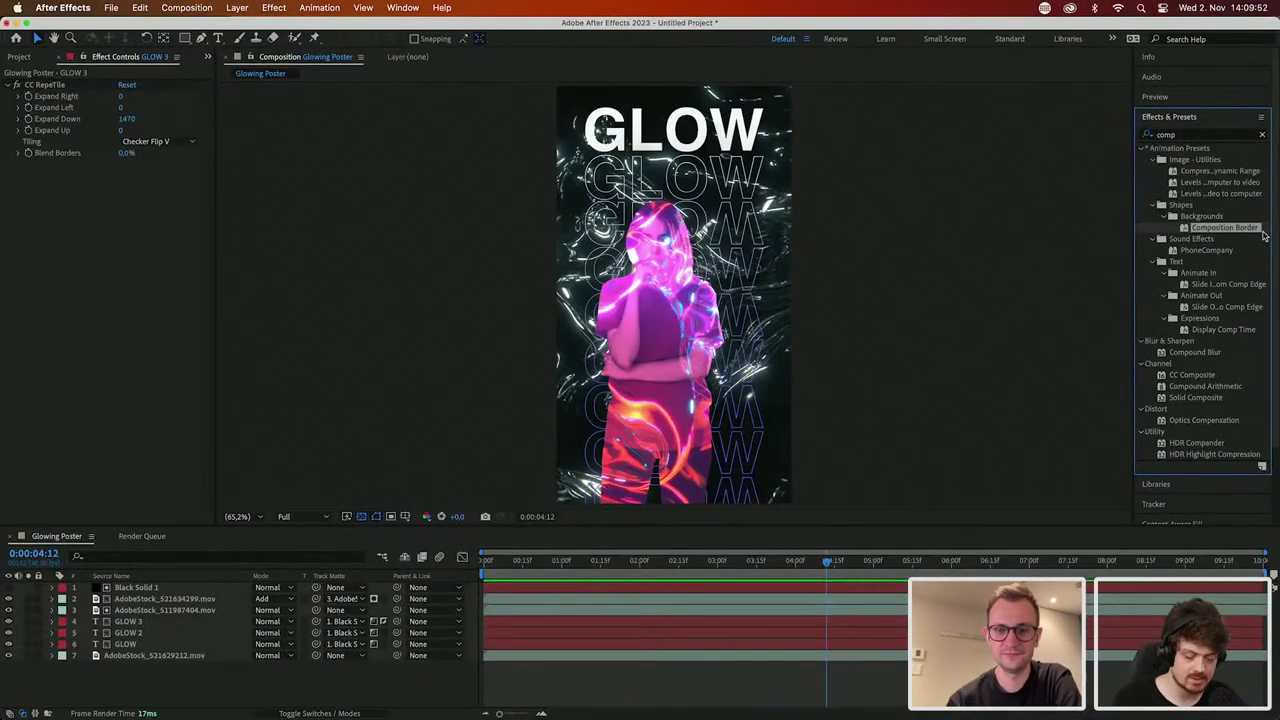
pyautogui.doubleClick(1080, 243)
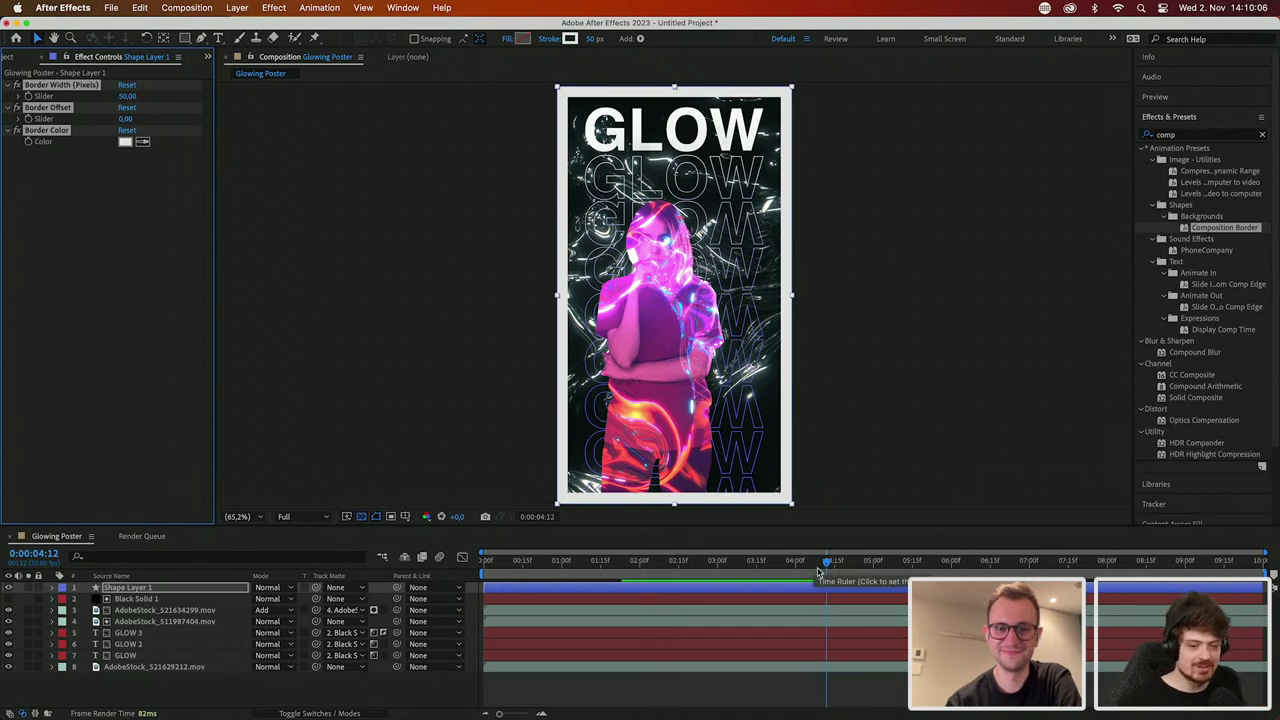
# Step: Scrub the bordered poster back to 0:00:02:10 and switch to the Review workspace
pyautogui.click(818, 568)
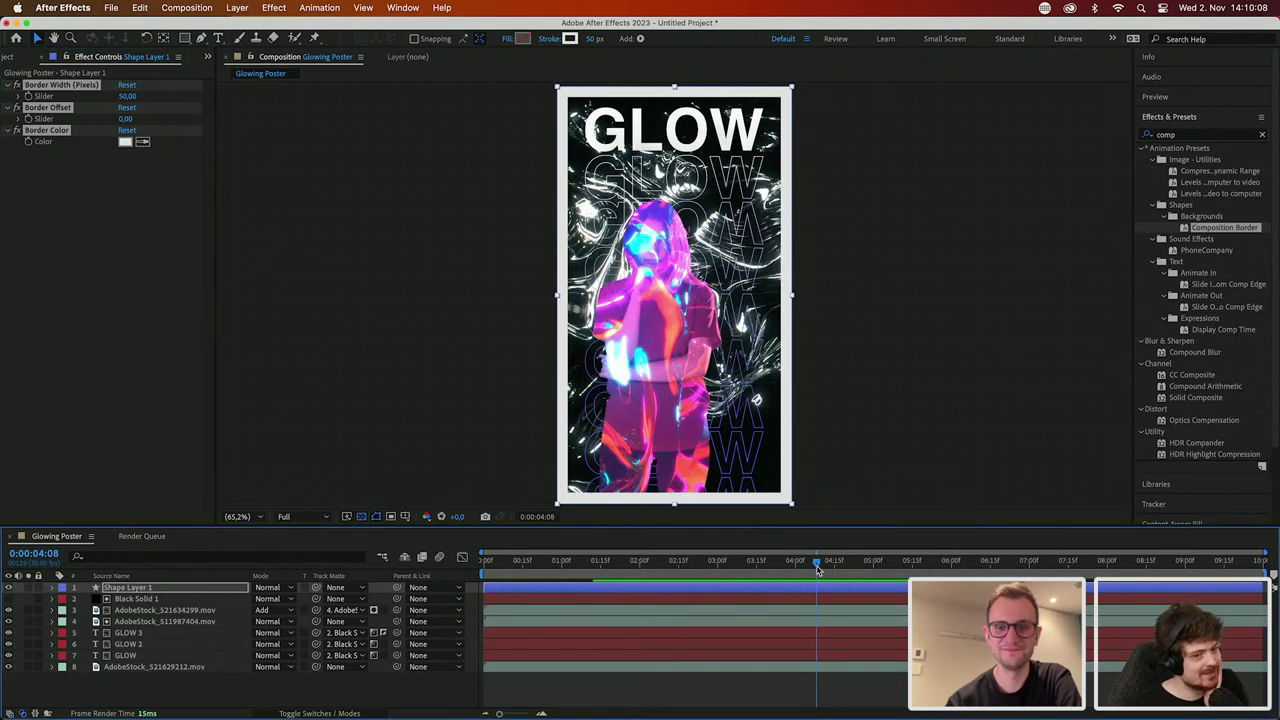
pyautogui.moveTo(818, 568); pyautogui.dragTo(667, 565)
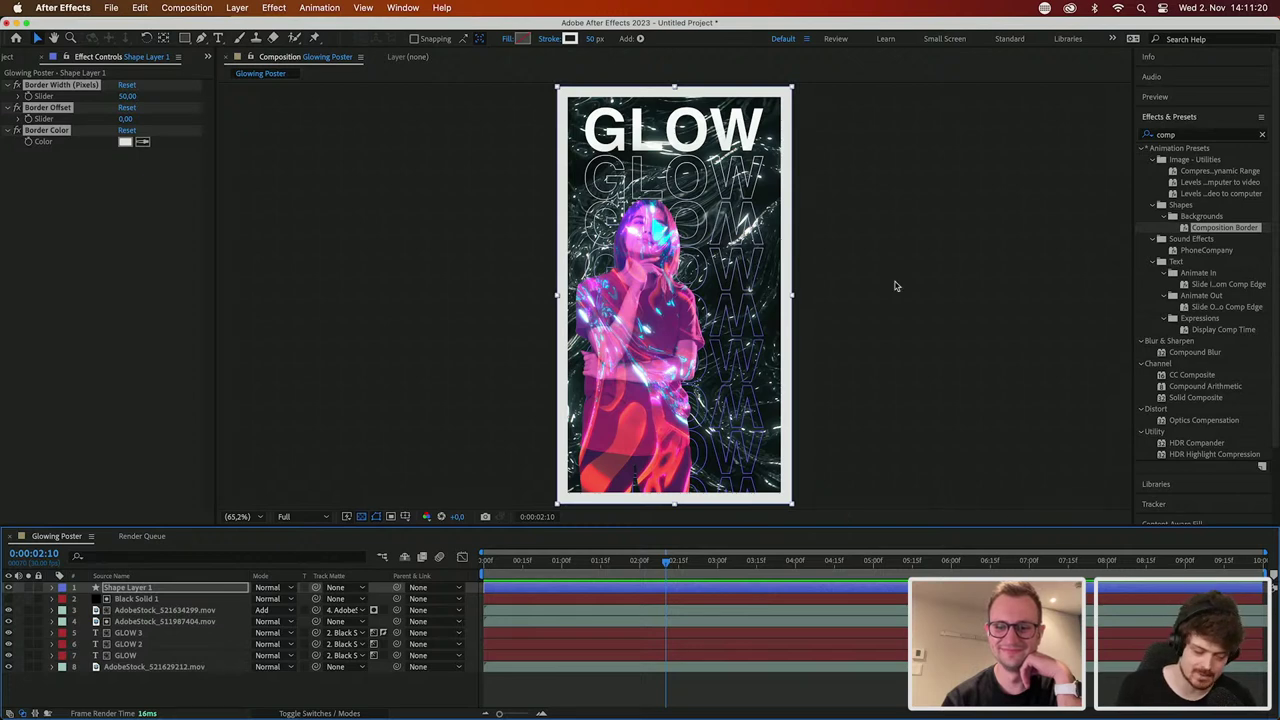
pyautogui.click(828, 39)
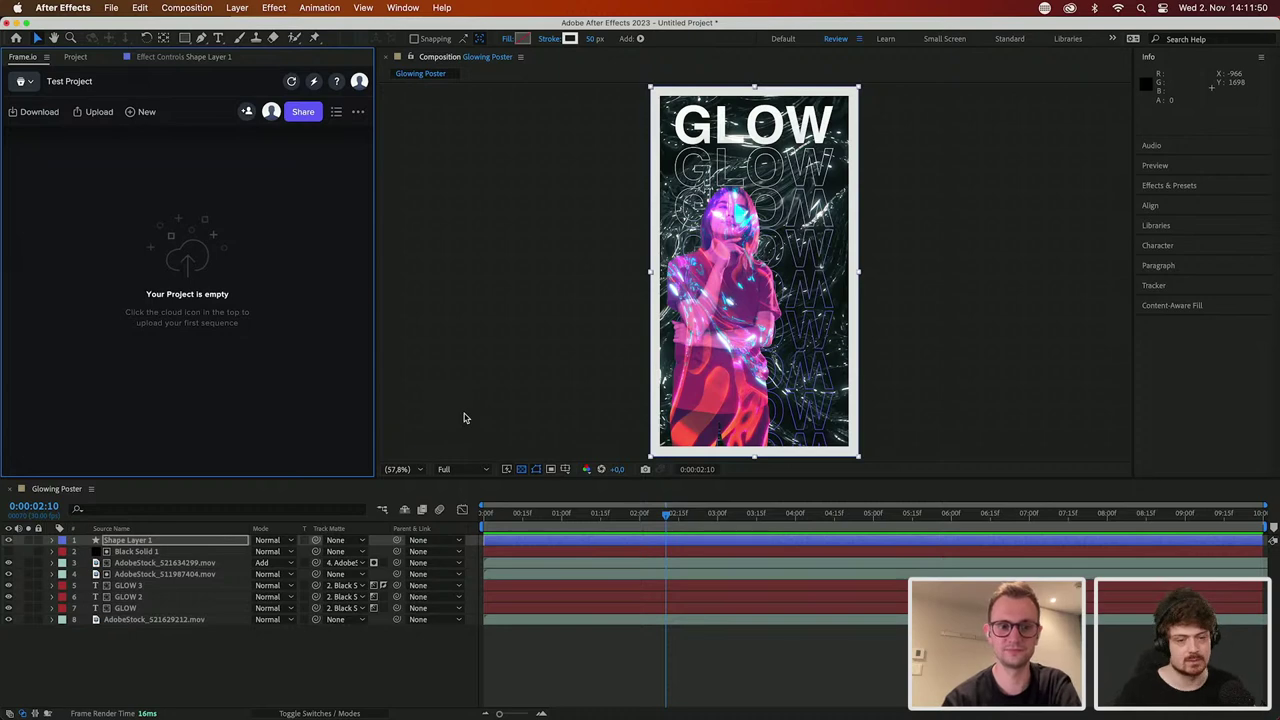
# Step: Switch to Chrome and read the user, project and 100GB storage features on the Frame.io for Creative Cloud page
pyautogui.press('super+Tab')
pyautogui.press('super+Tab')
pyautogui.press('super+Tab')
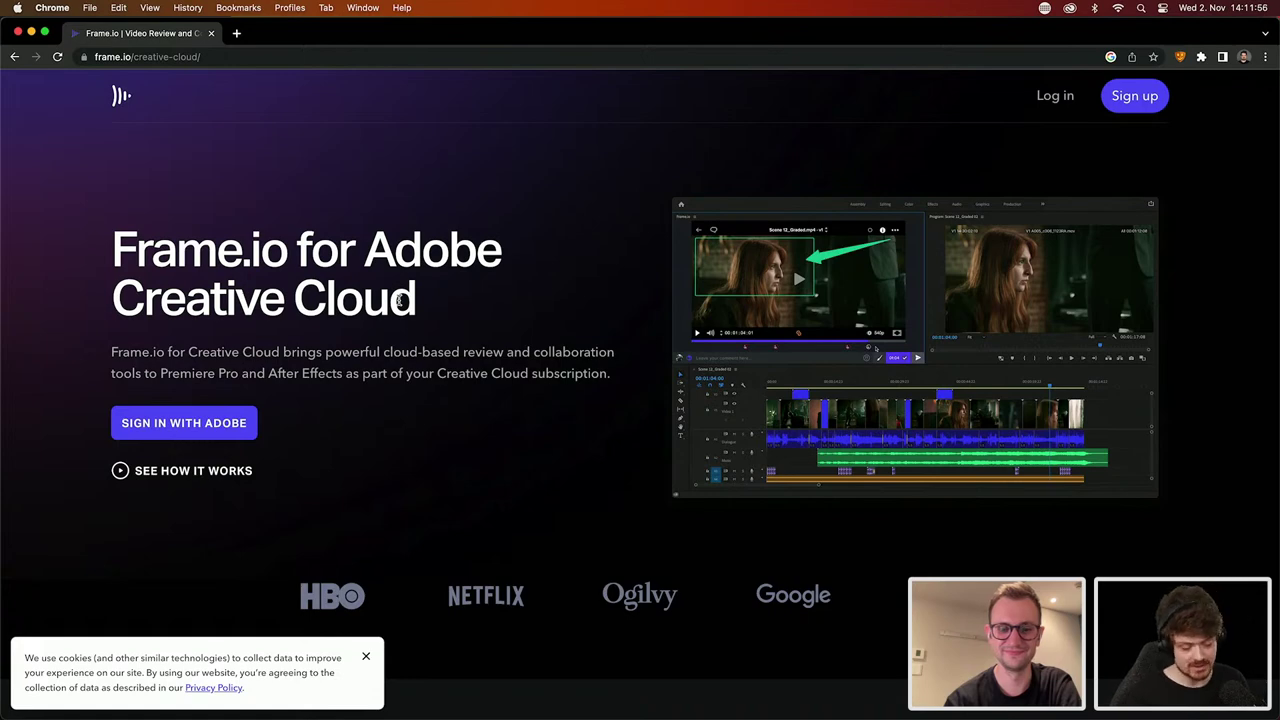
pyautogui.scroll(-5, 398, 299)
pyautogui.scroll(2, 398, 300)
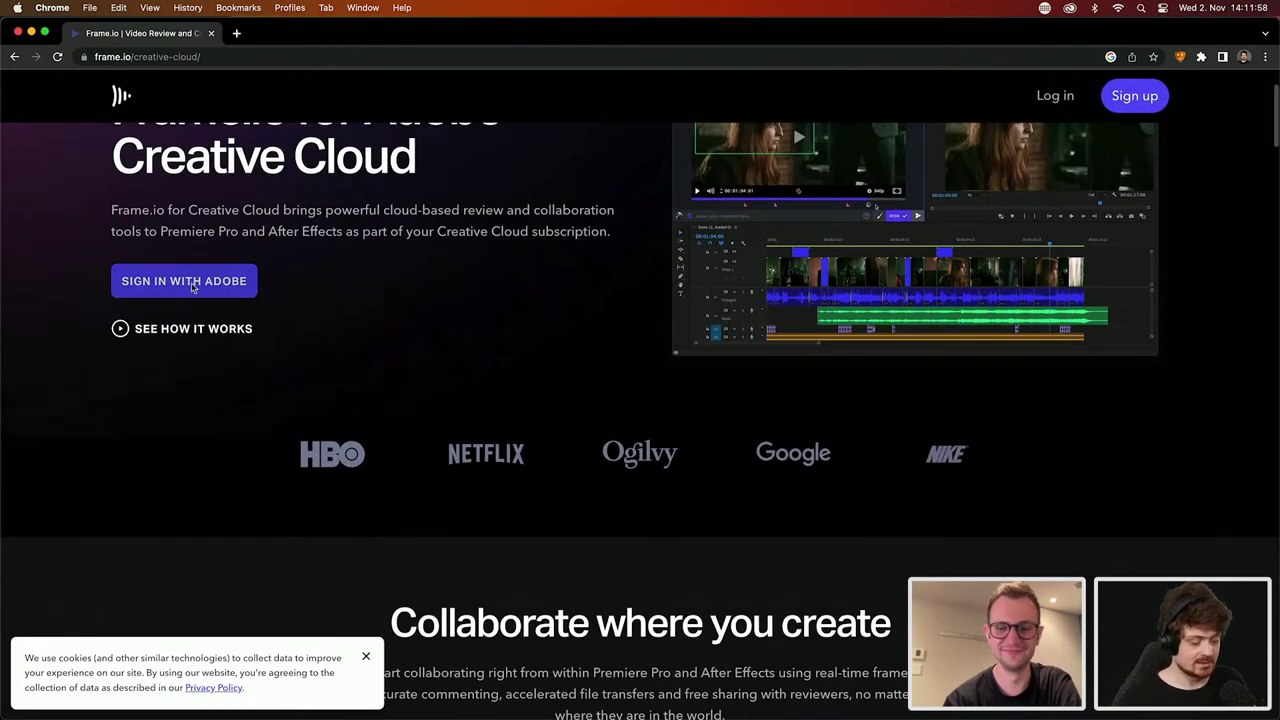
pyautogui.scroll(-10, 483, 341)
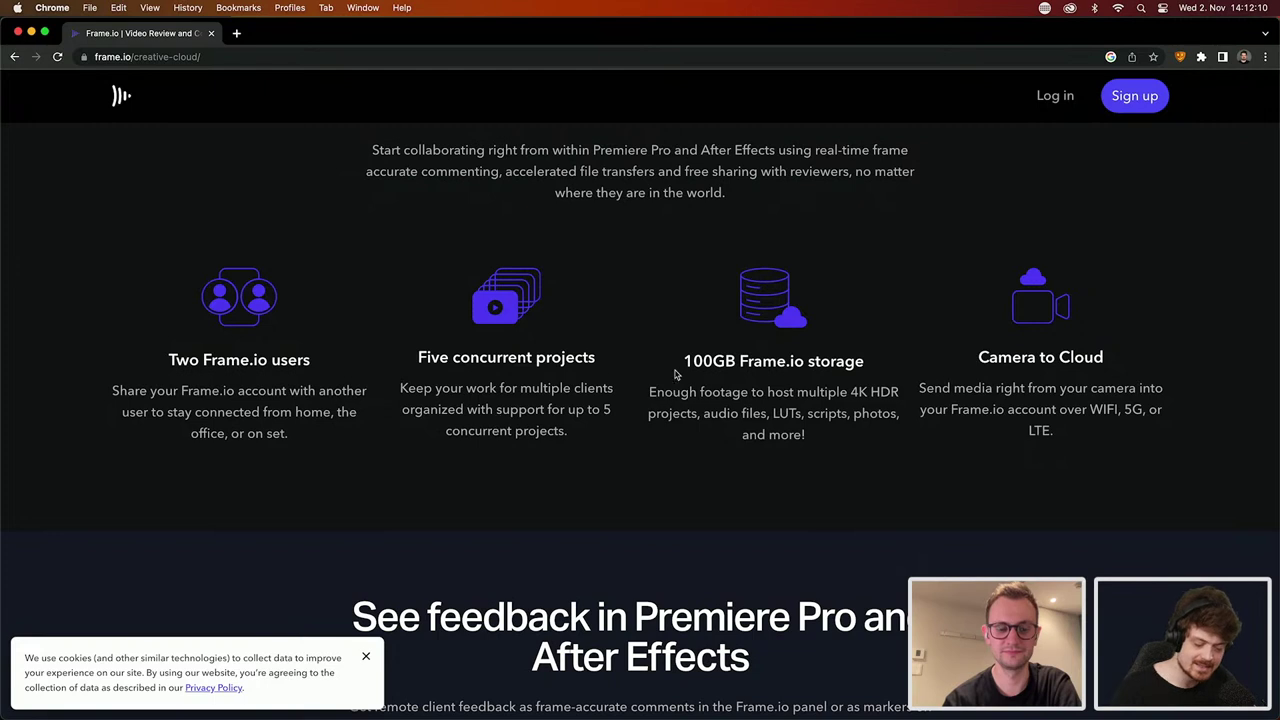
pyautogui.moveTo(683, 360); pyautogui.dragTo(778, 362)
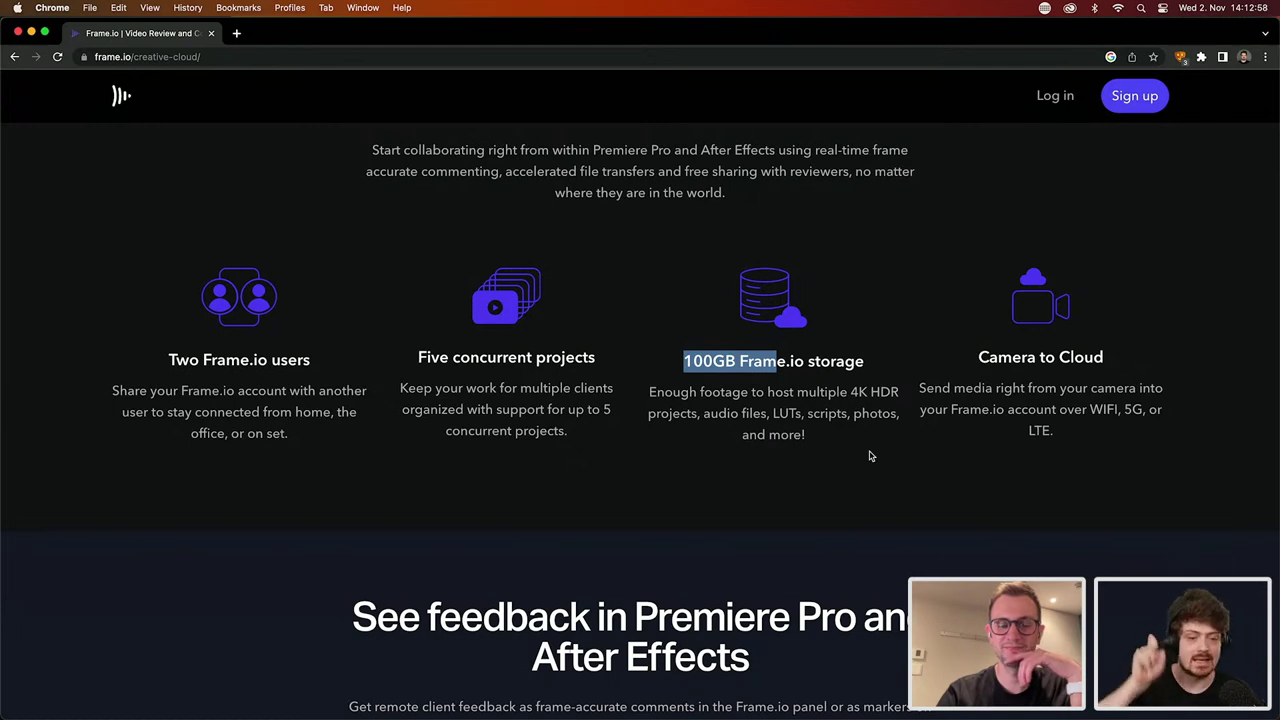
pyautogui.click(527, 222)
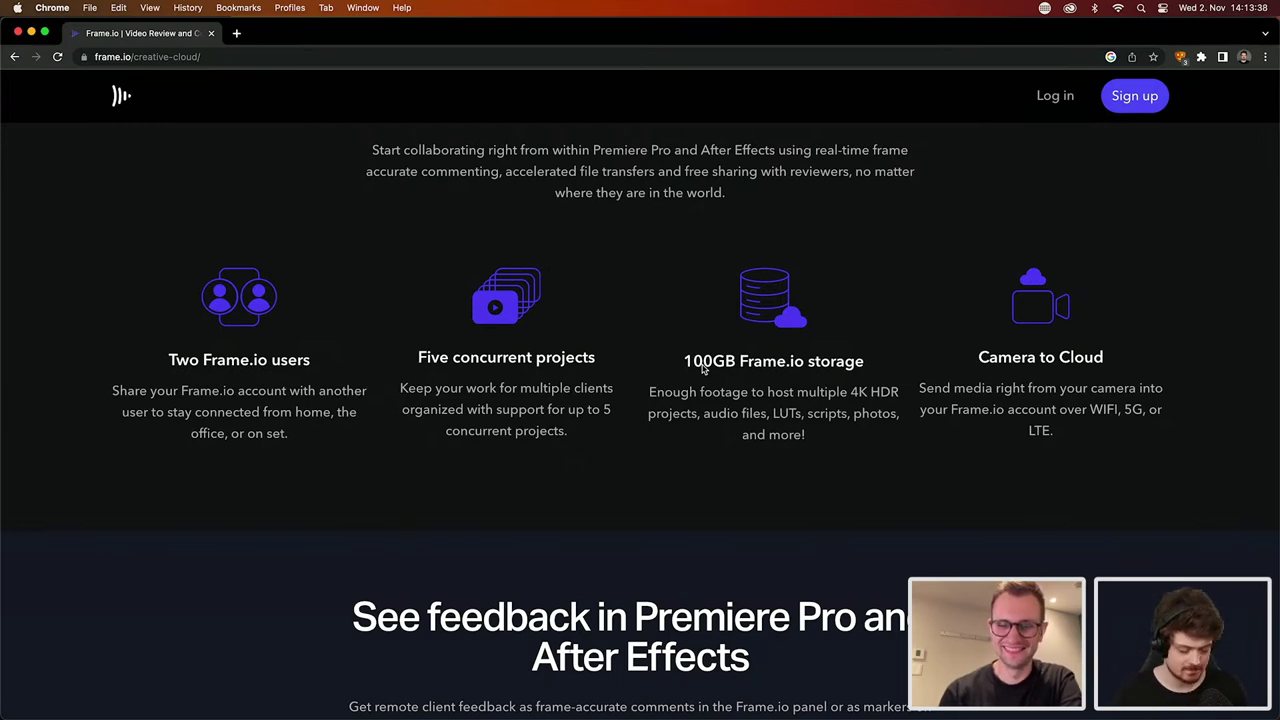
# Step: Glance at the Frame.io project in After Effects, return to Chrome and examine the Camera to Cloud description up close
pyautogui.press('super+Tab')
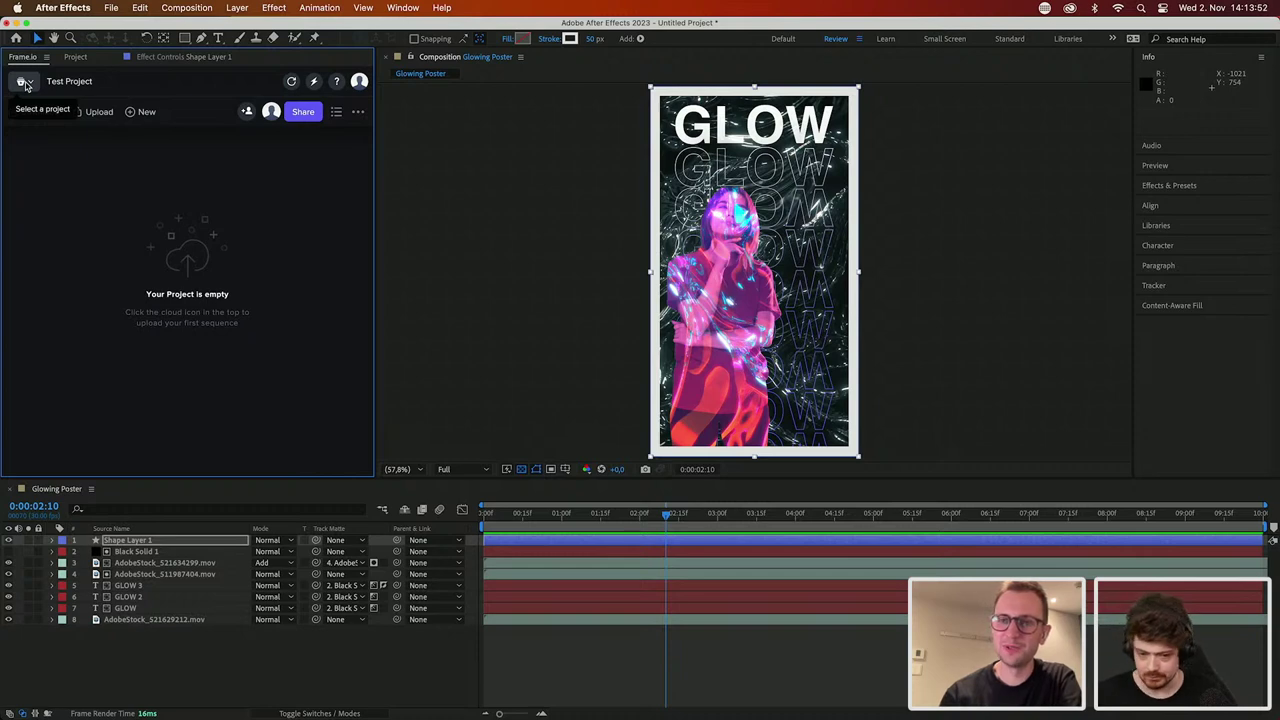
pyautogui.press('super+Tab')
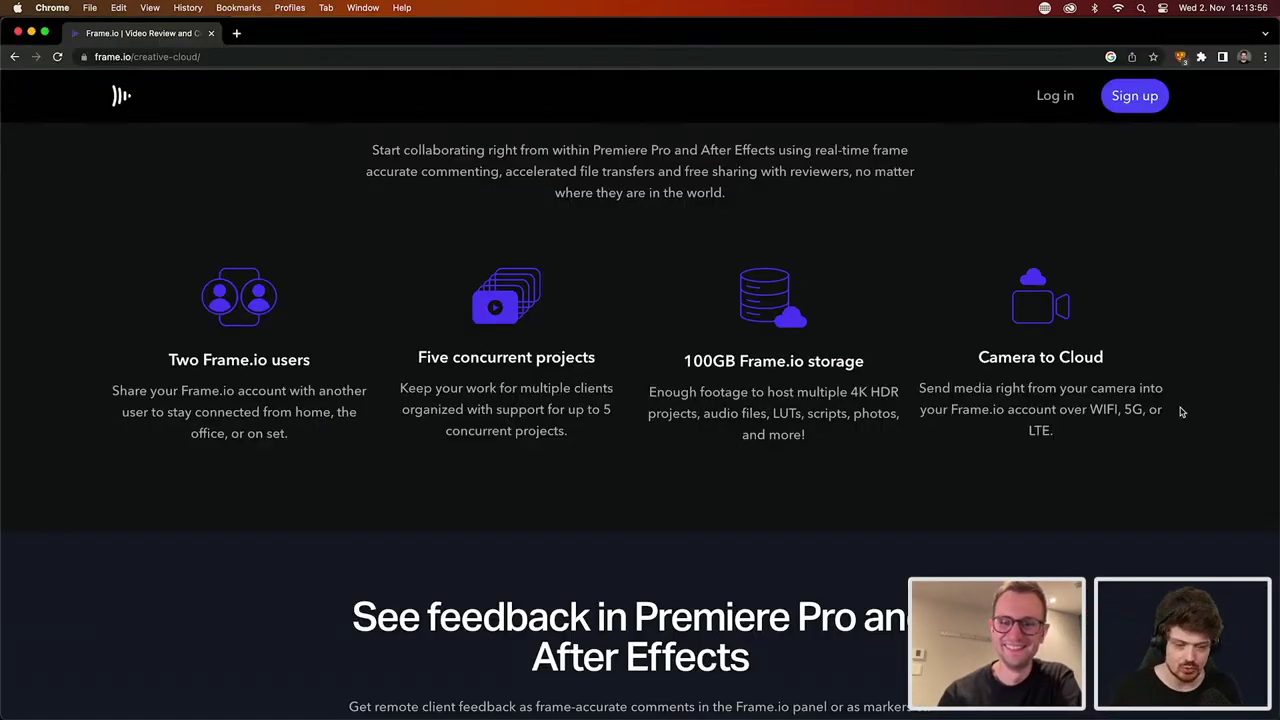
pyautogui.scroll(5, 1181, 412)
pyautogui.scroll(5, 1181, 412)
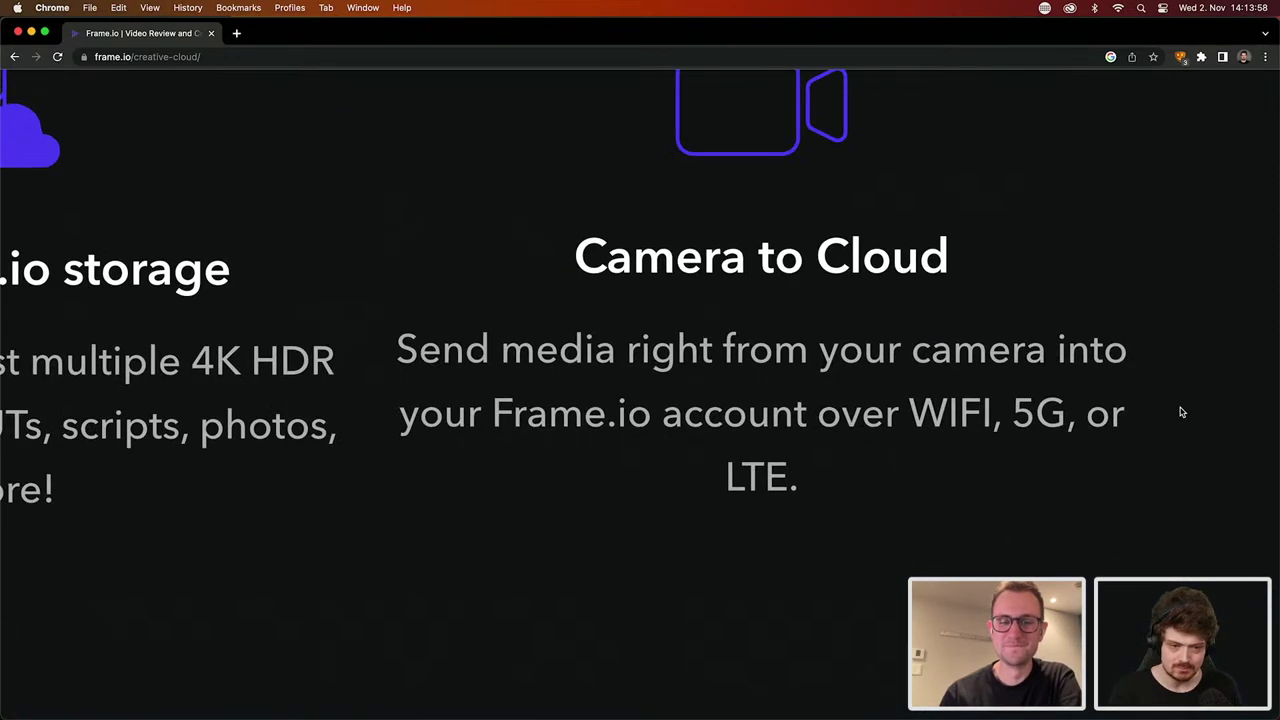
pyautogui.moveTo(907, 408); pyautogui.dragTo(1006, 494)
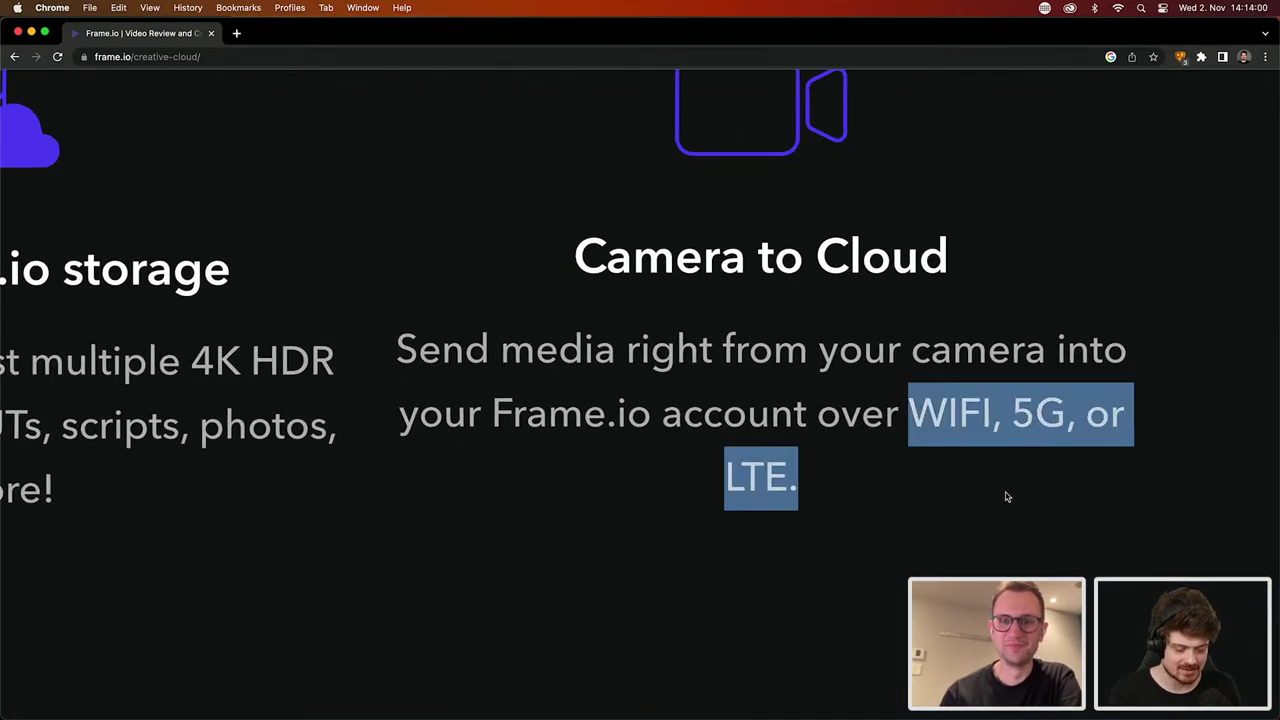
pyautogui.click(1007, 496)
pyautogui.scroll(-8, 1007, 496)
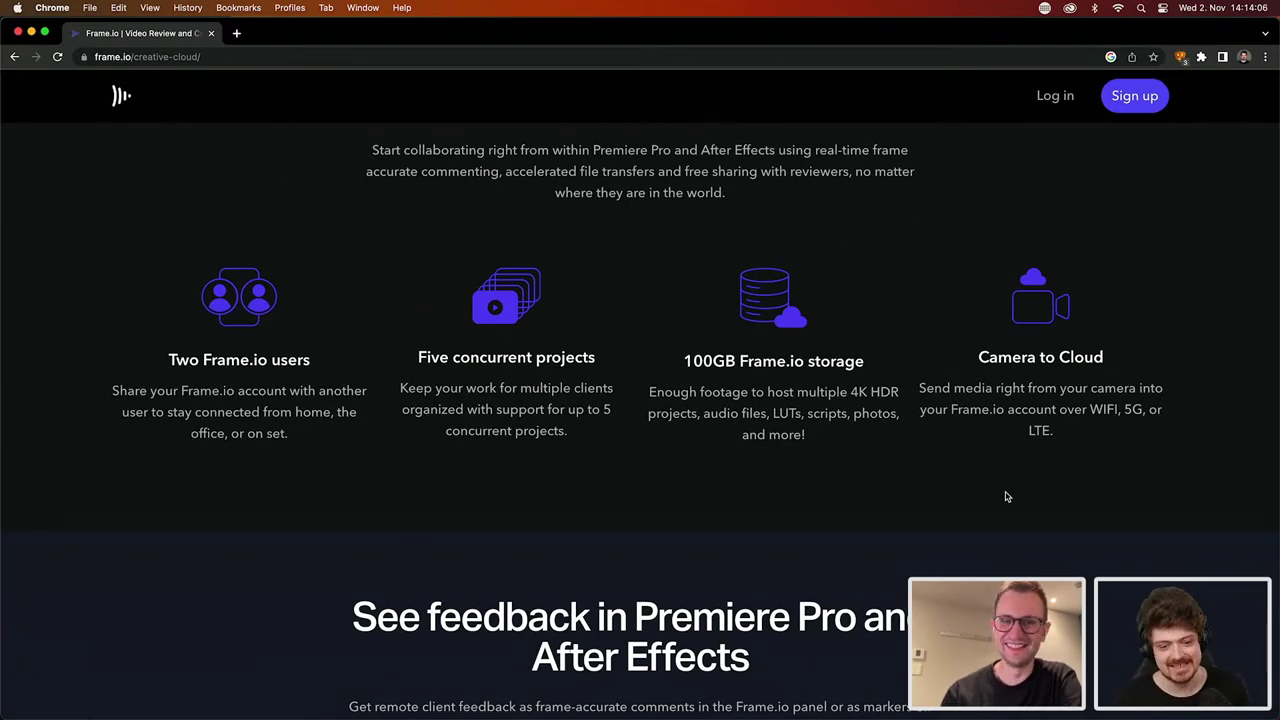
# Step: Switch back to After Effects and view the list of available Frame.io projects and its Add Project option
pyautogui.press('super+Tab')
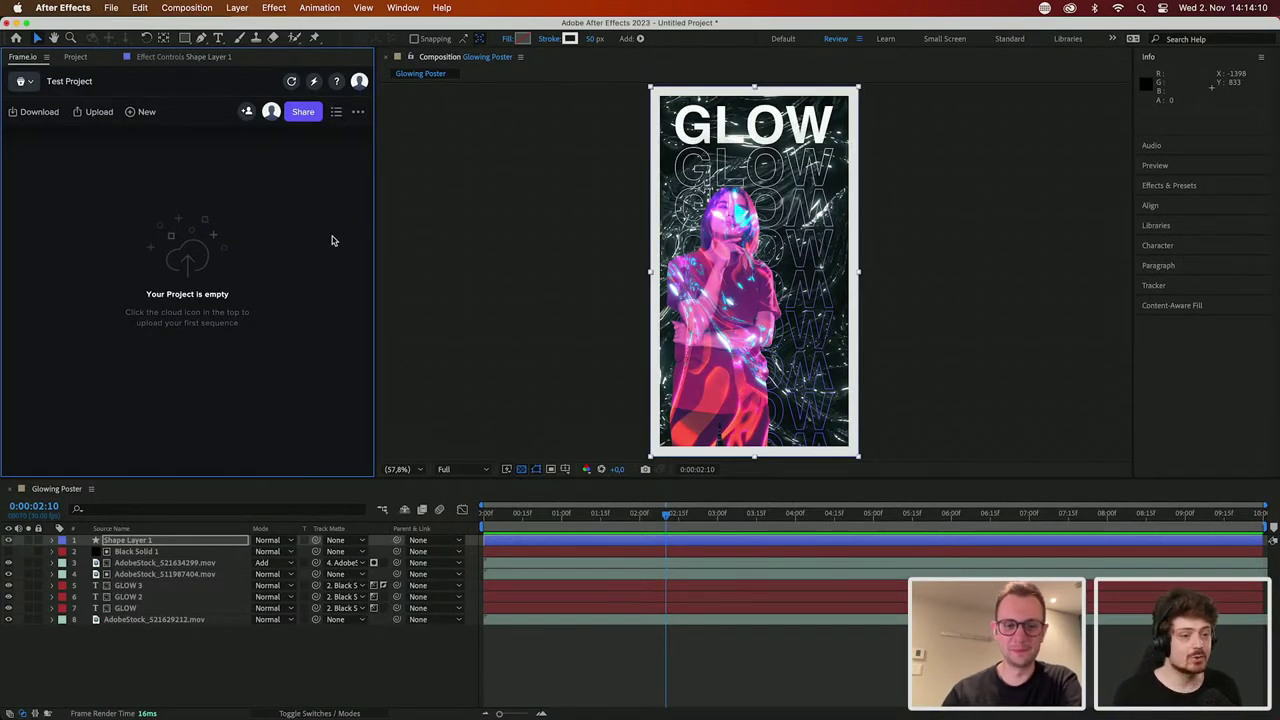
pyautogui.click(22, 85)
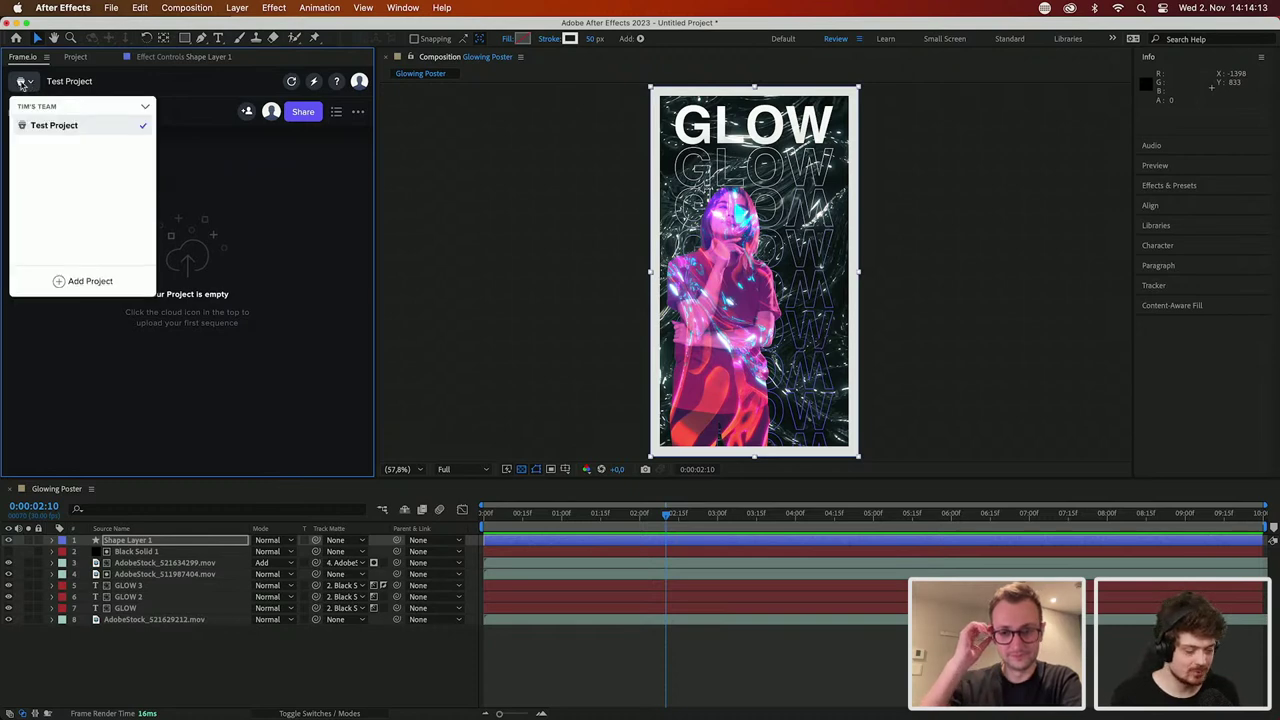
pyautogui.click(87, 288)
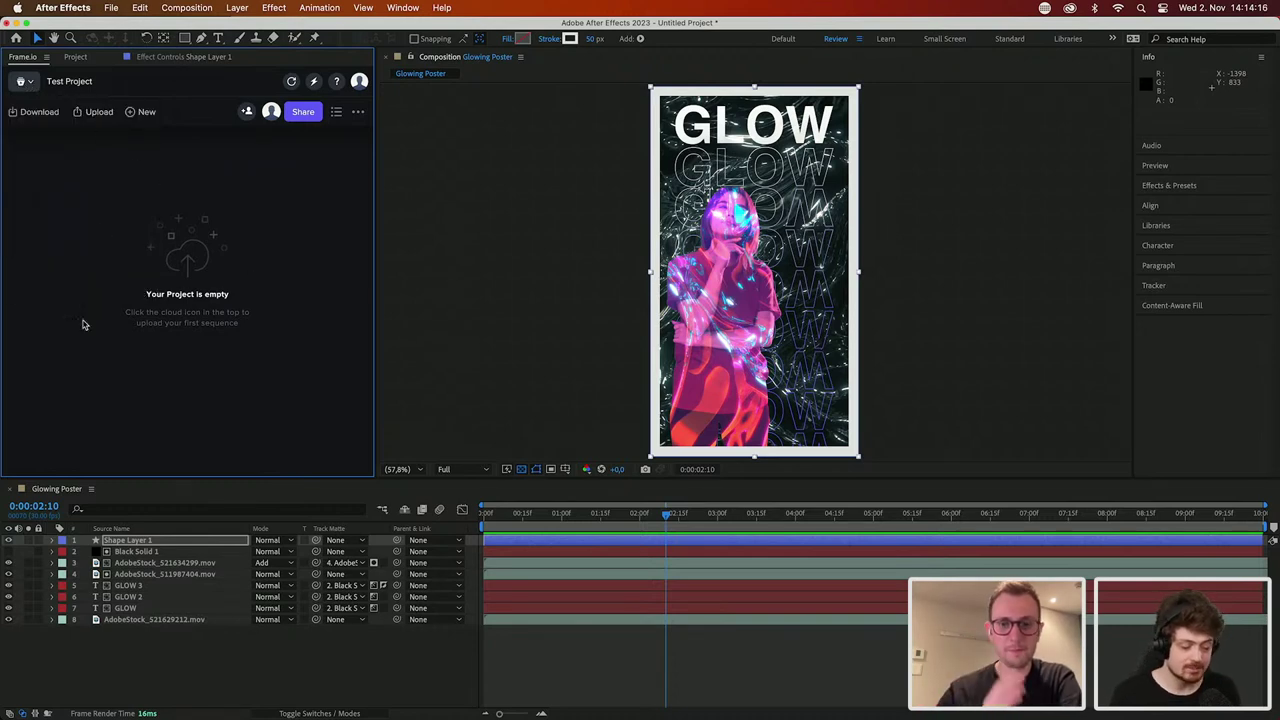
pyautogui.click(47, 491)
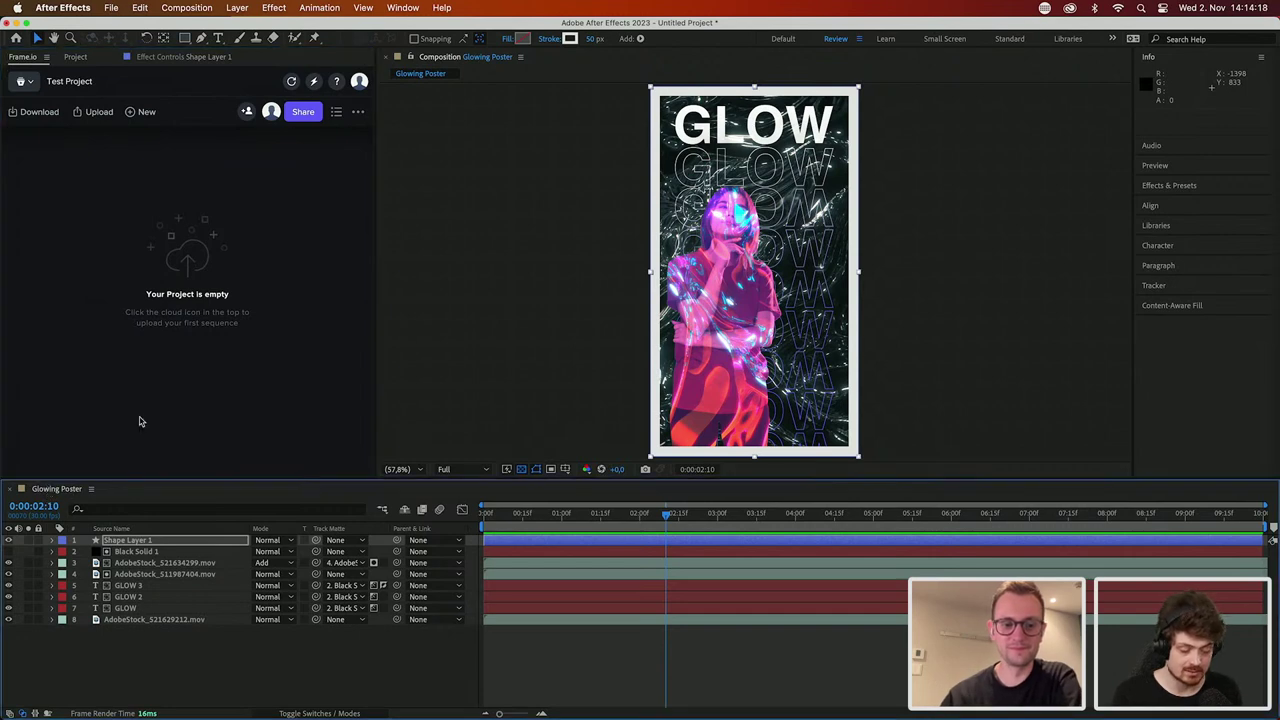
# Step: Open the Frame.io upload settings for the active comp and look through the available render presets
pyautogui.click(97, 112)
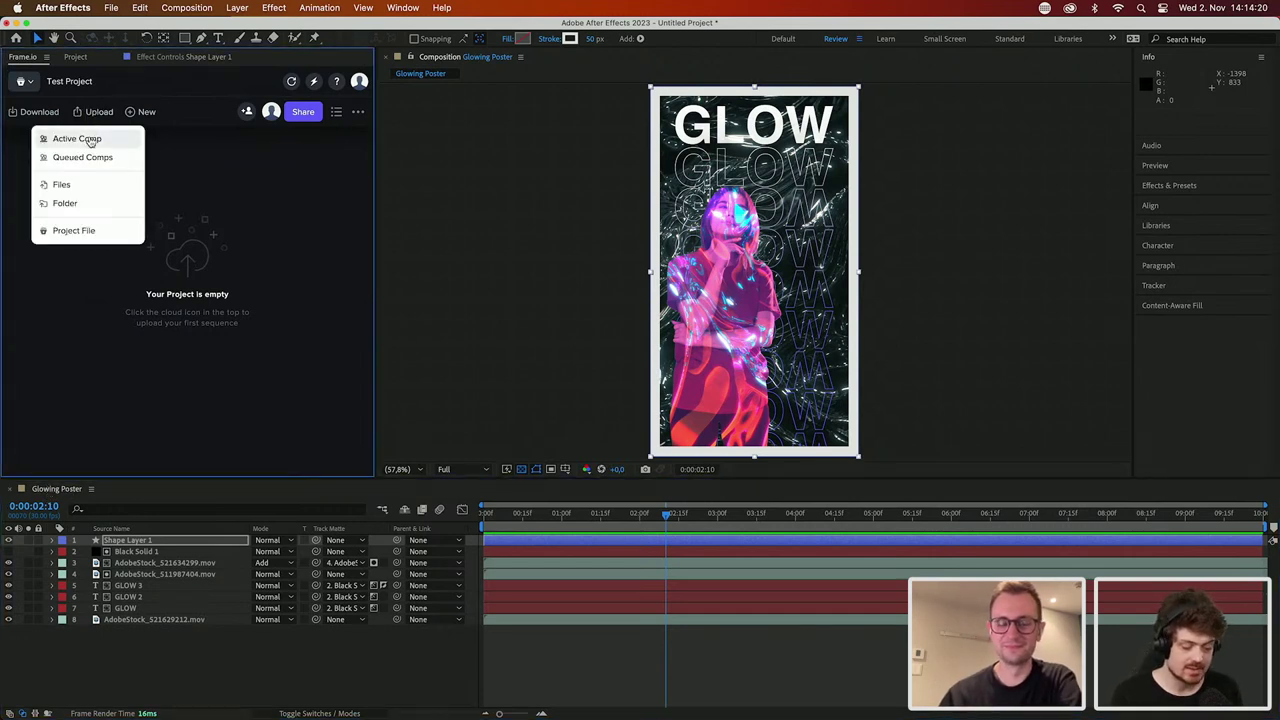
pyautogui.click(90, 139)
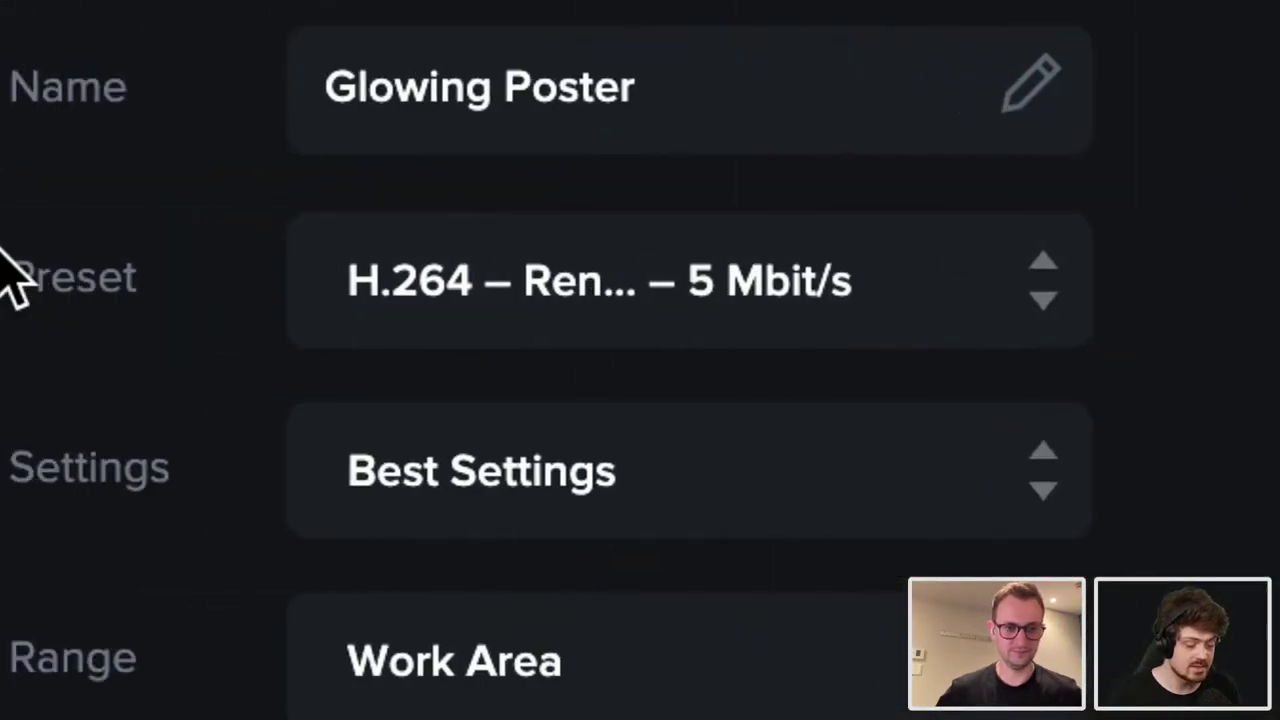
pyautogui.click(569, 285)
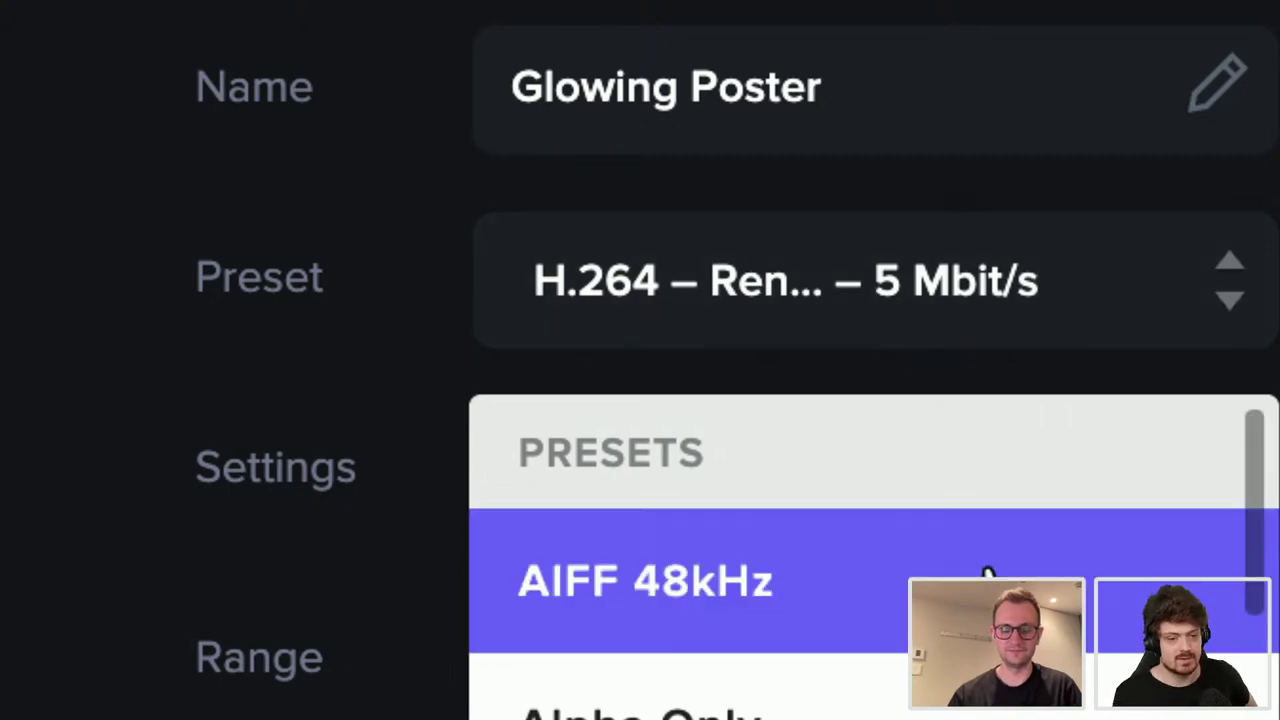
pyautogui.scroll(-5, 1040, 483)
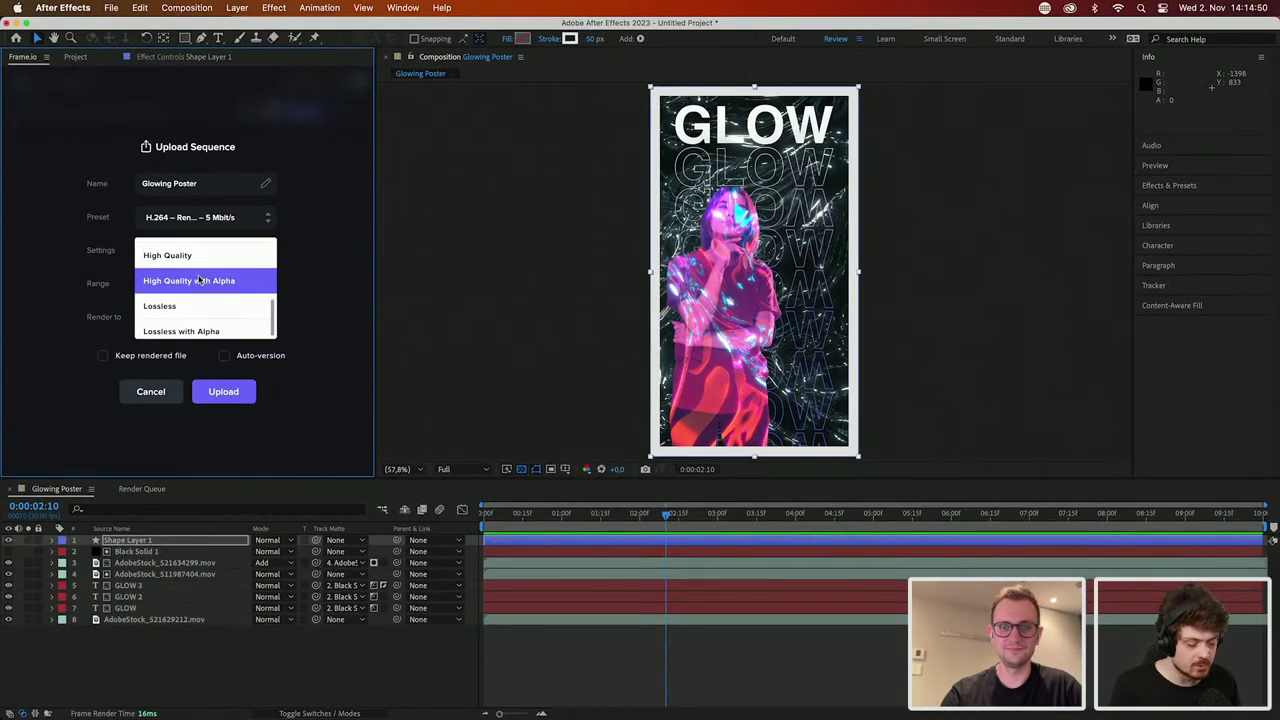
pyautogui.scroll(2, 198, 281)
pyautogui.scroll(2, 198, 281)
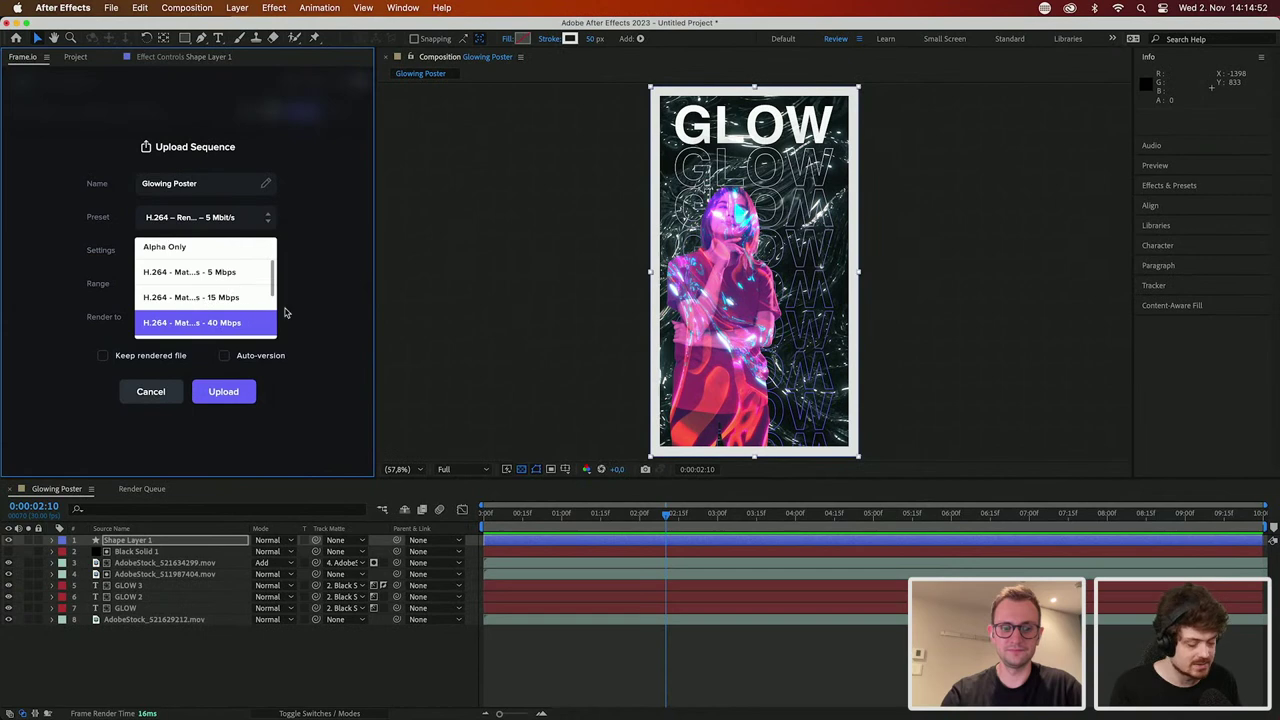
pyautogui.click(321, 305)
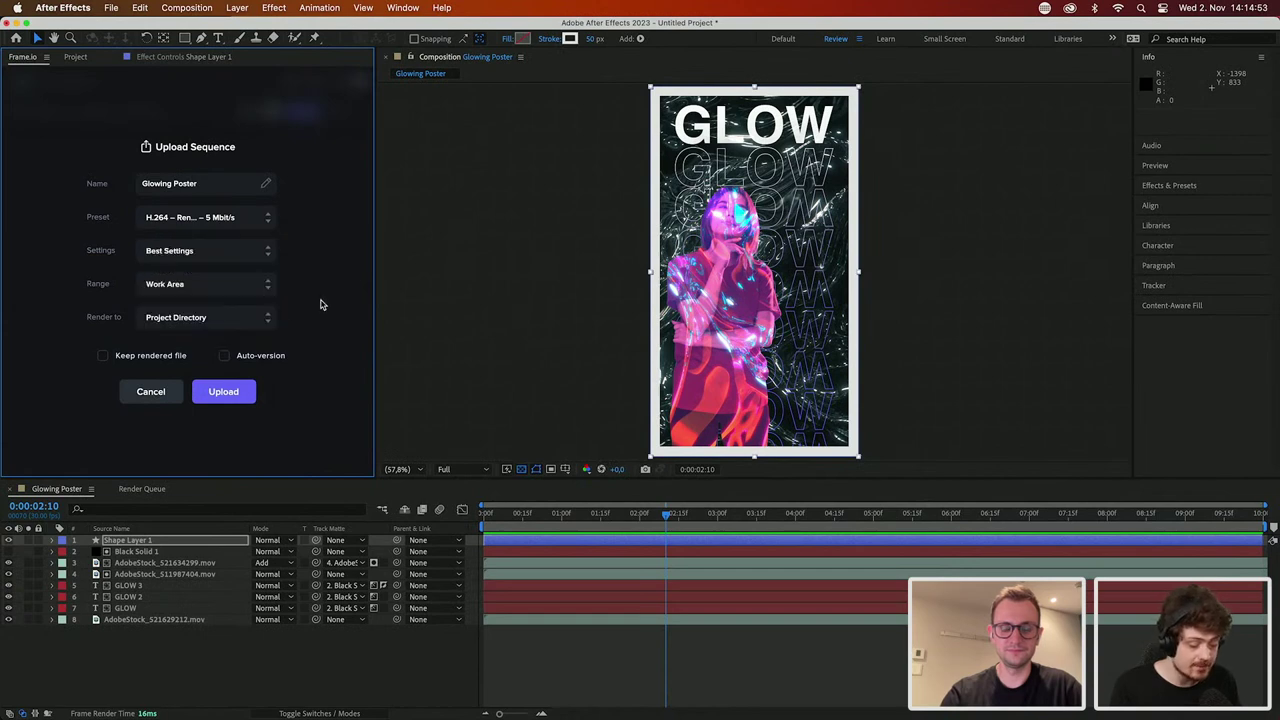
# Step: Check the upload's settings and range options, and set the timeline work area from 0:00:02:29 to 0:00:06:12
pyautogui.click(180, 251)
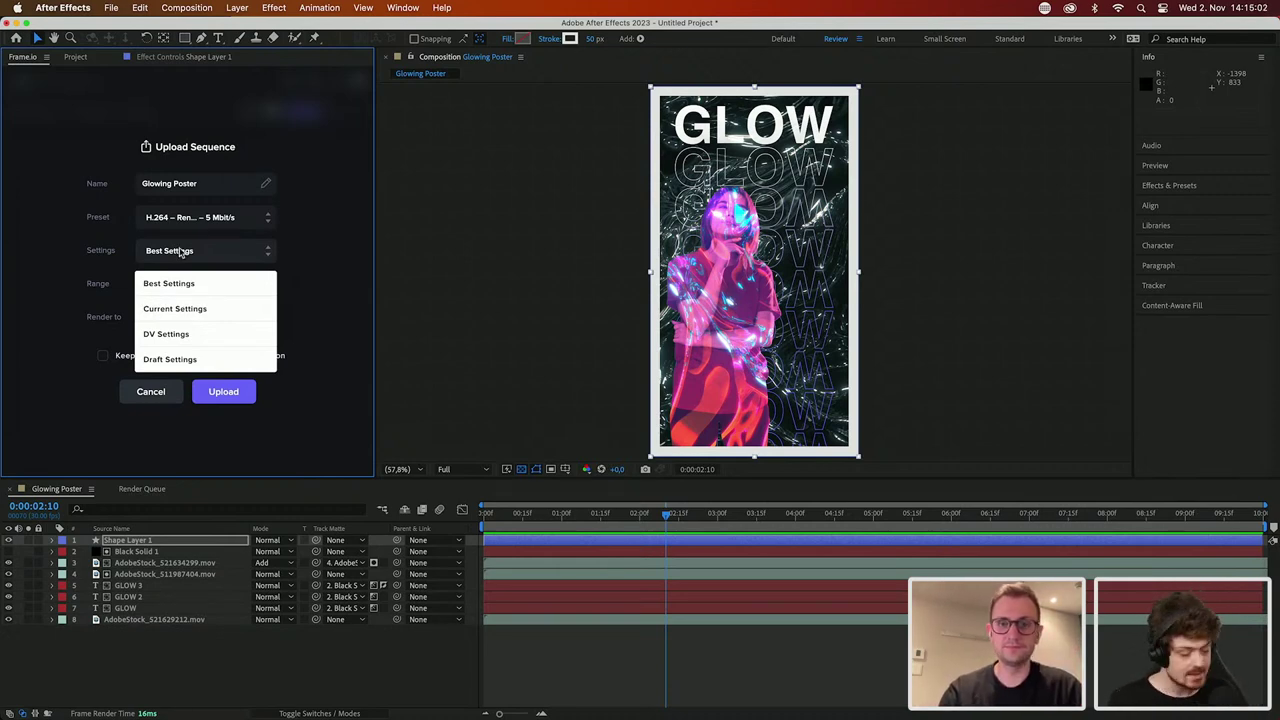
pyautogui.click(200, 284)
pyautogui.click(200, 286)
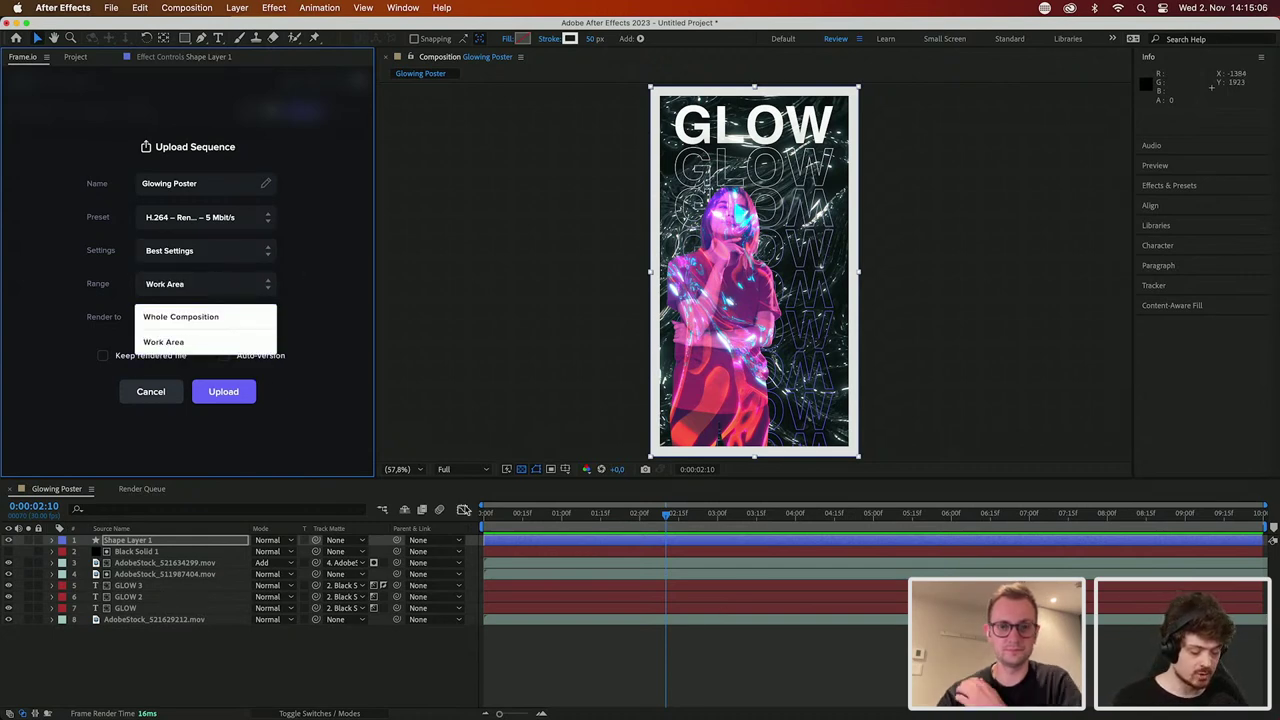
pyautogui.moveTo(484, 527); pyautogui.dragTo(712, 543)
pyautogui.moveTo(1270, 533); pyautogui.dragTo(986, 528)
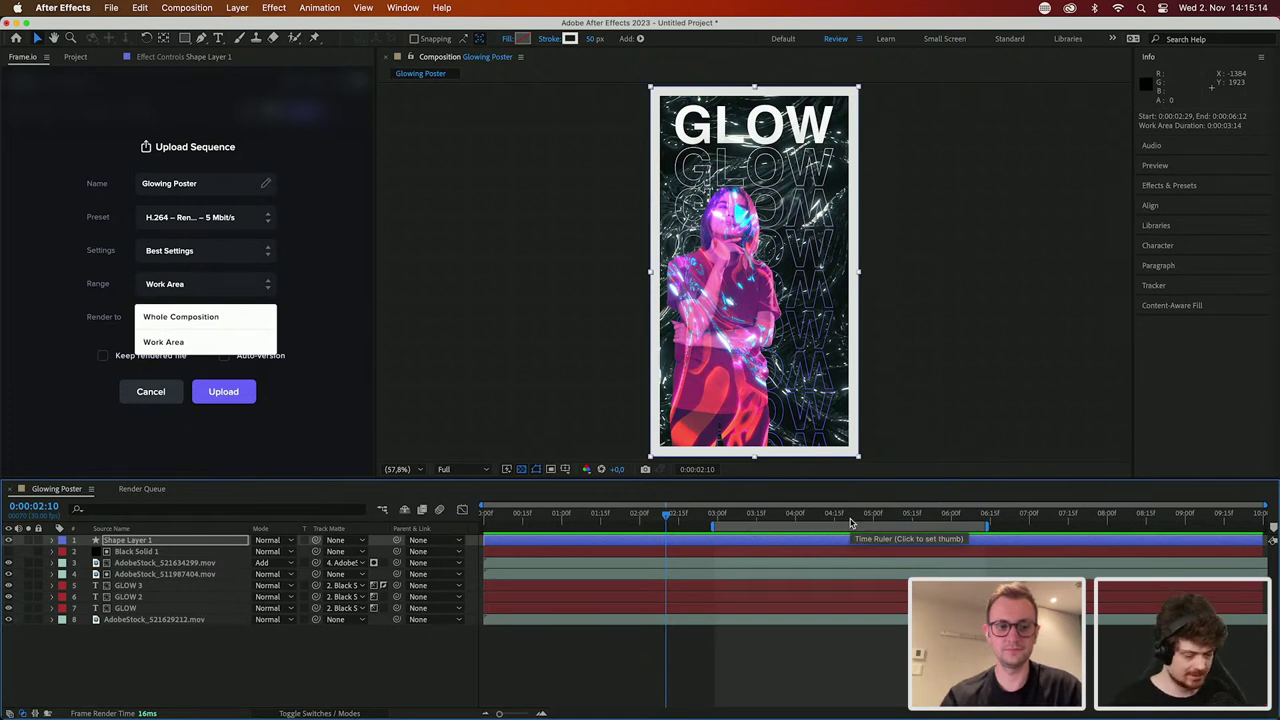
pyautogui.click(365, 403)
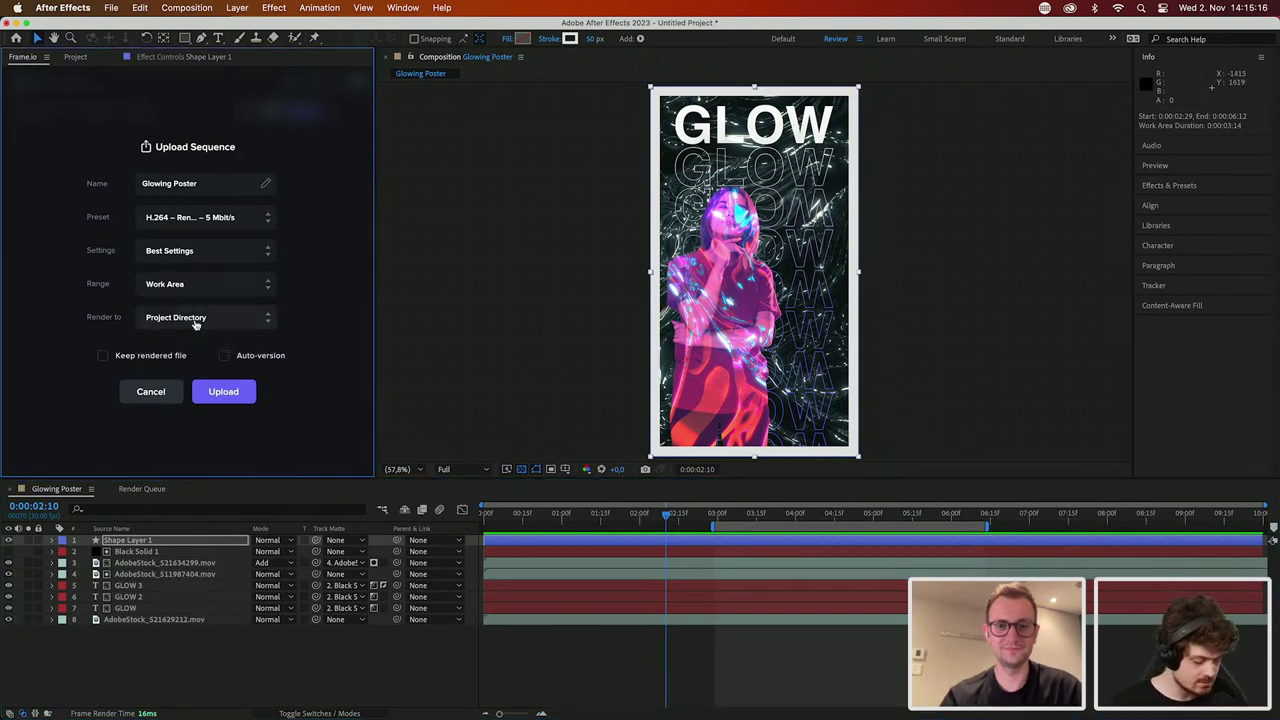
# Step: Check the upload's render destination options and enable both Auto-version and Keep rendered file
pyautogui.click(196, 322)
pyautogui.click(320, 322)
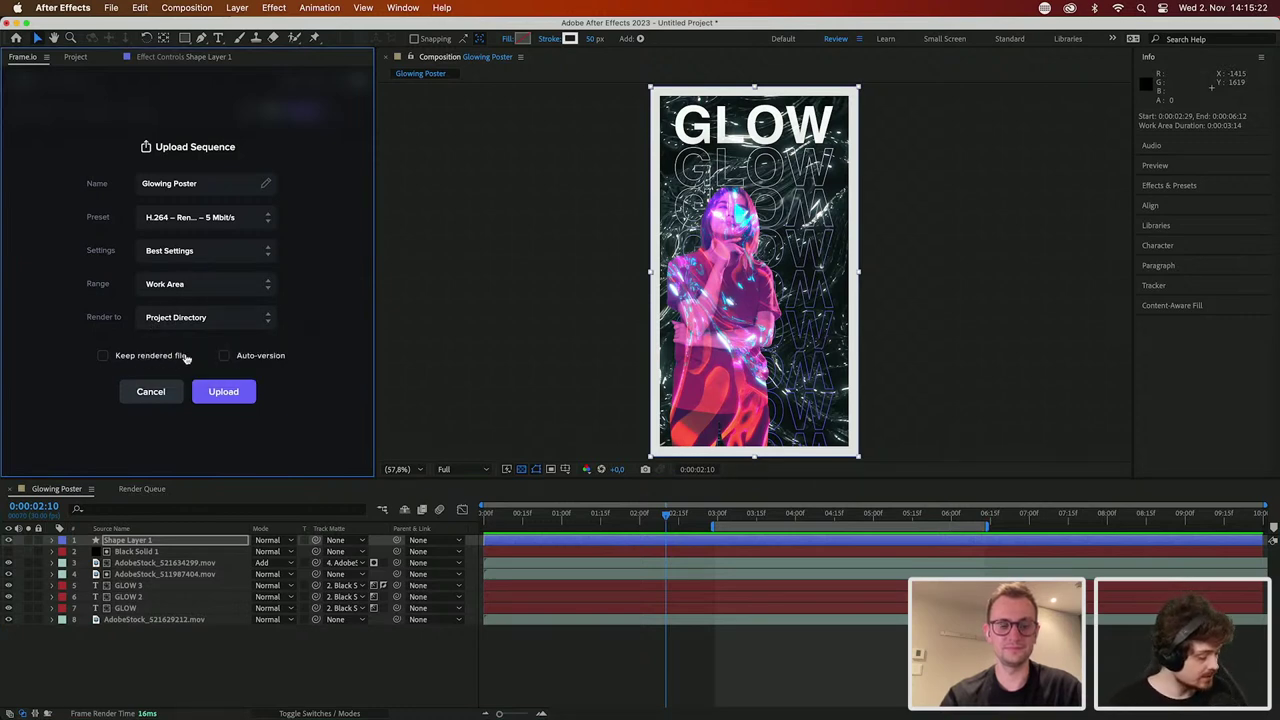
pyautogui.click(233, 359)
pyautogui.click(143, 362)
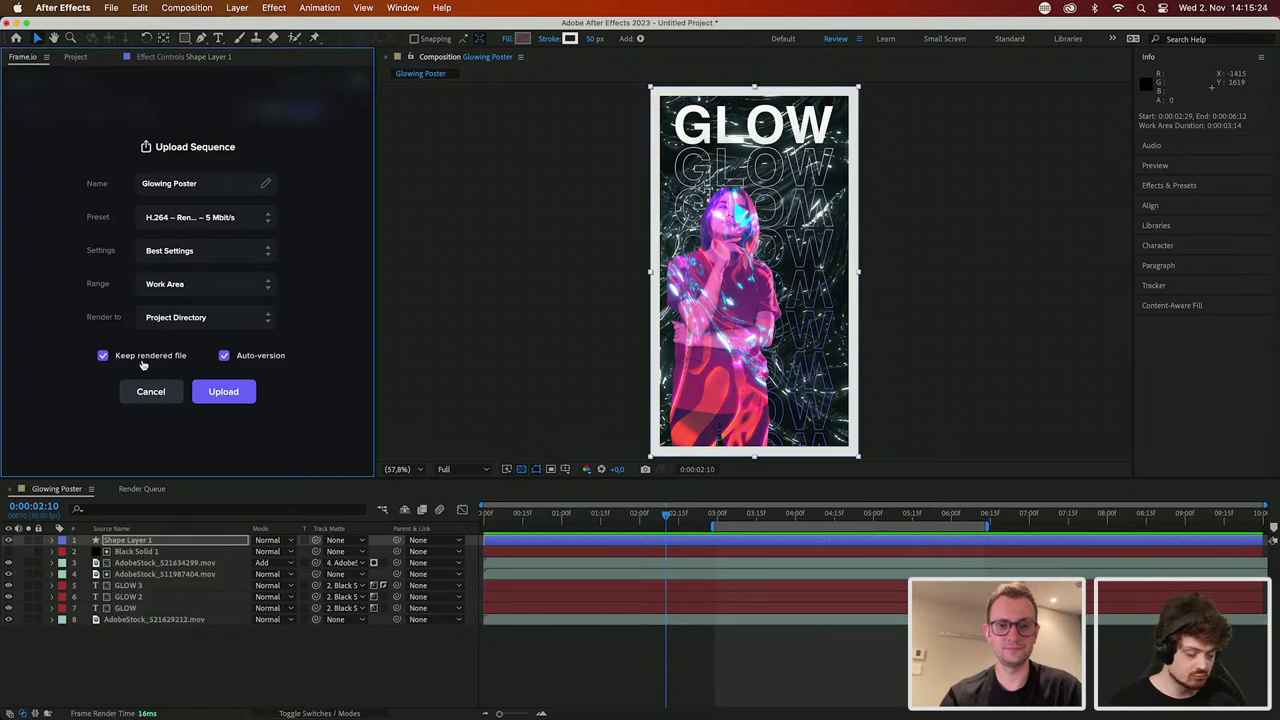
# Step: Start the Glowing Poster upload and save the After Effects project under a thank-you name in the MAX CC folder
pyautogui.click(224, 392)
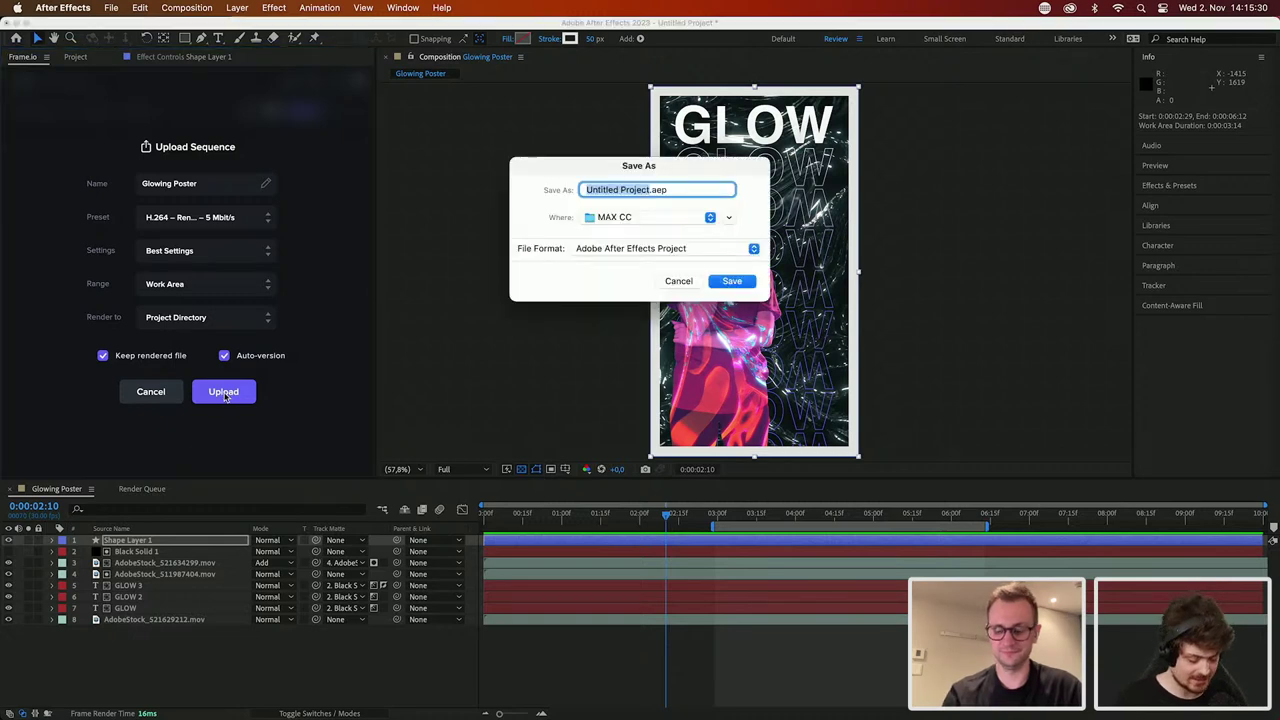
pyautogui.write('thanks anika')
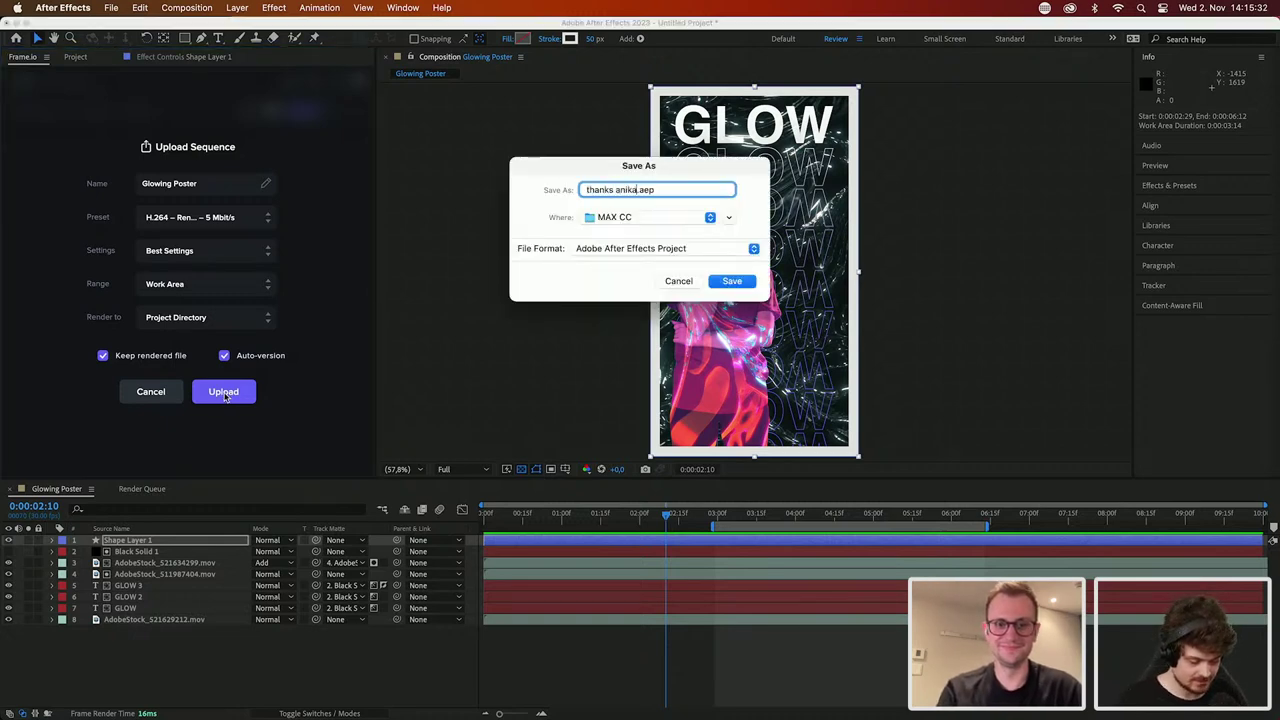
pyautogui.press('Return')
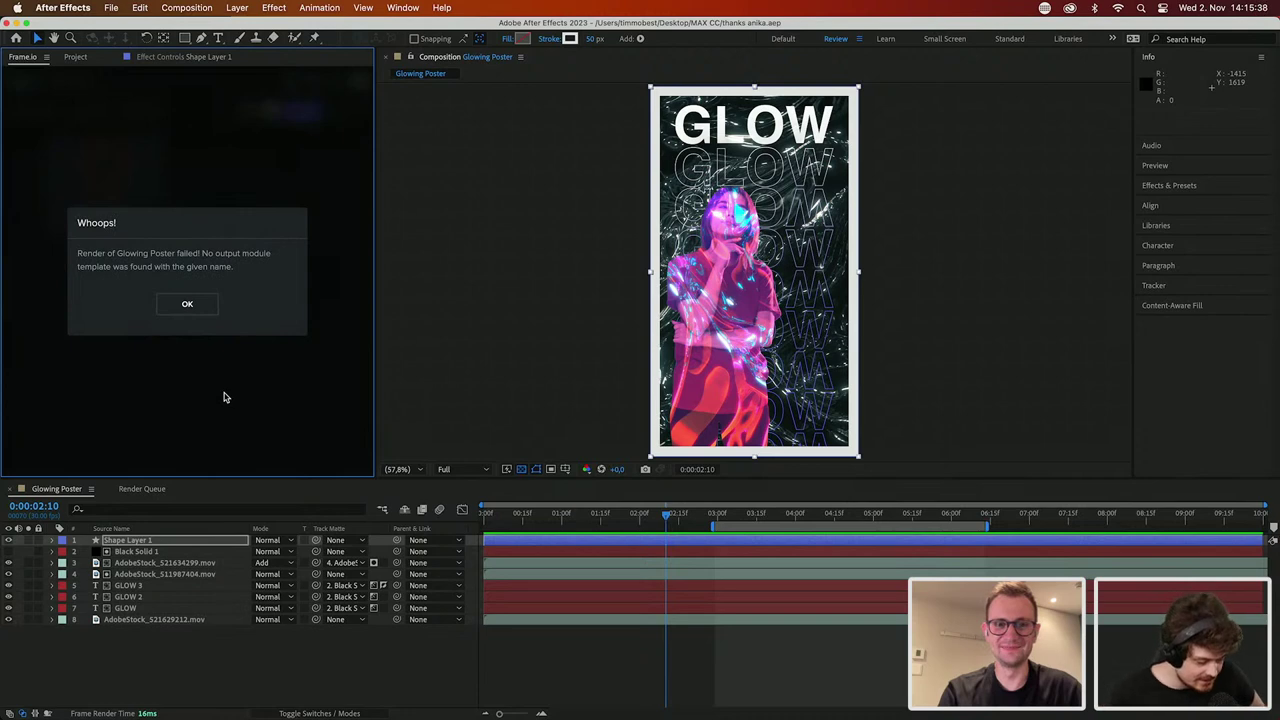
# Step: Dismiss the render error and remove the Glowing Poster upload from Test Project
pyautogui.click(206, 306)
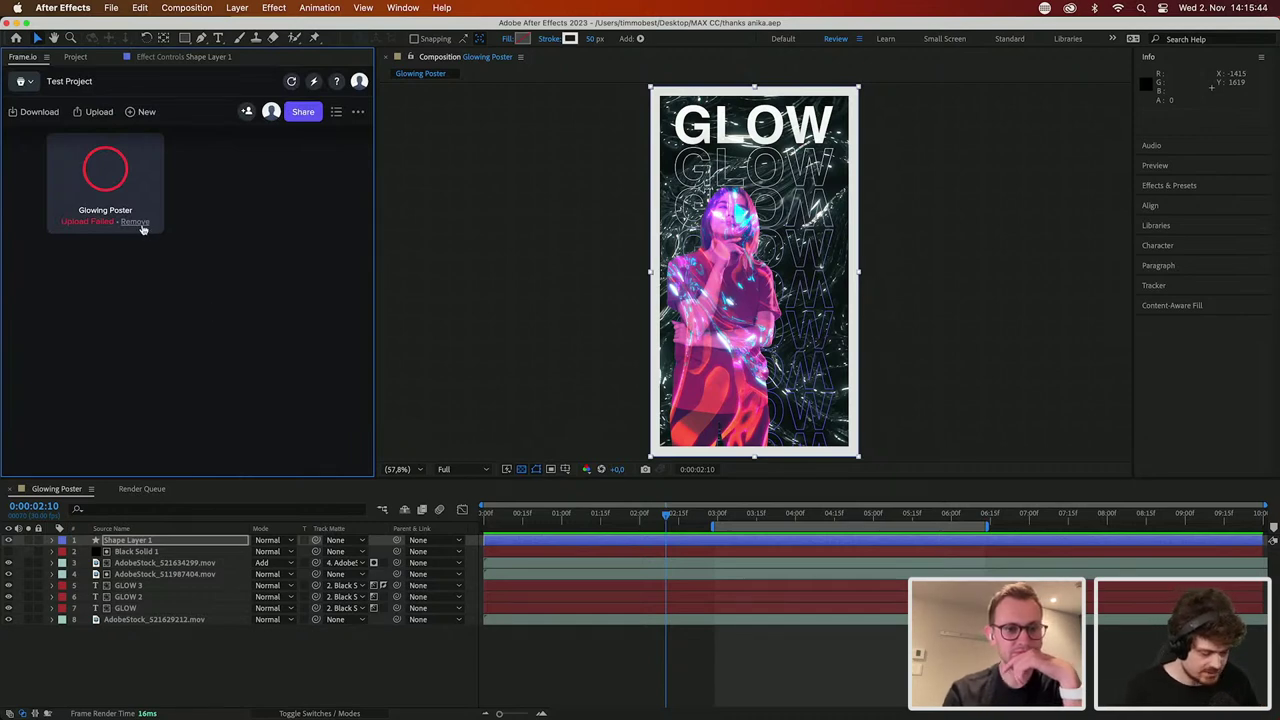
pyautogui.click(138, 222)
pyautogui.click(242, 307)
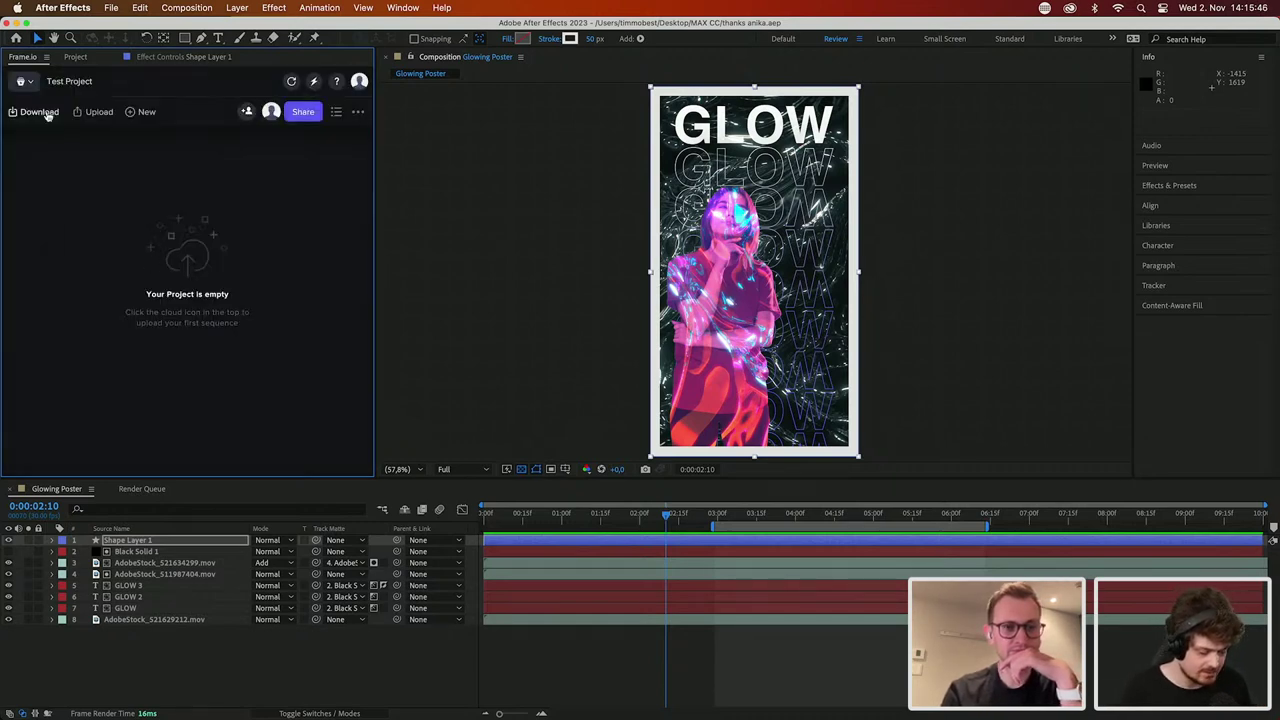
# Step: Try uploading the active comp again with the same settings, and delete its Glowing Poster entry from the project
pyautogui.click(92, 113)
pyautogui.click(80, 138)
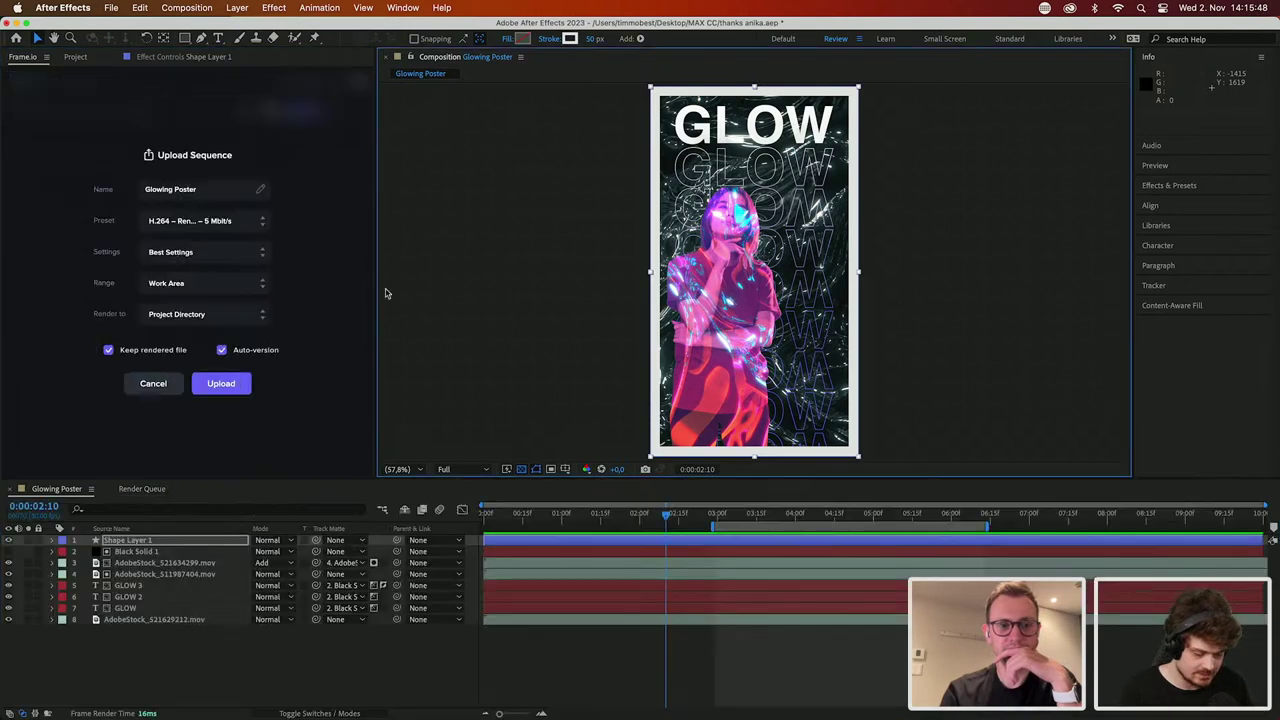
pyautogui.click(245, 393)
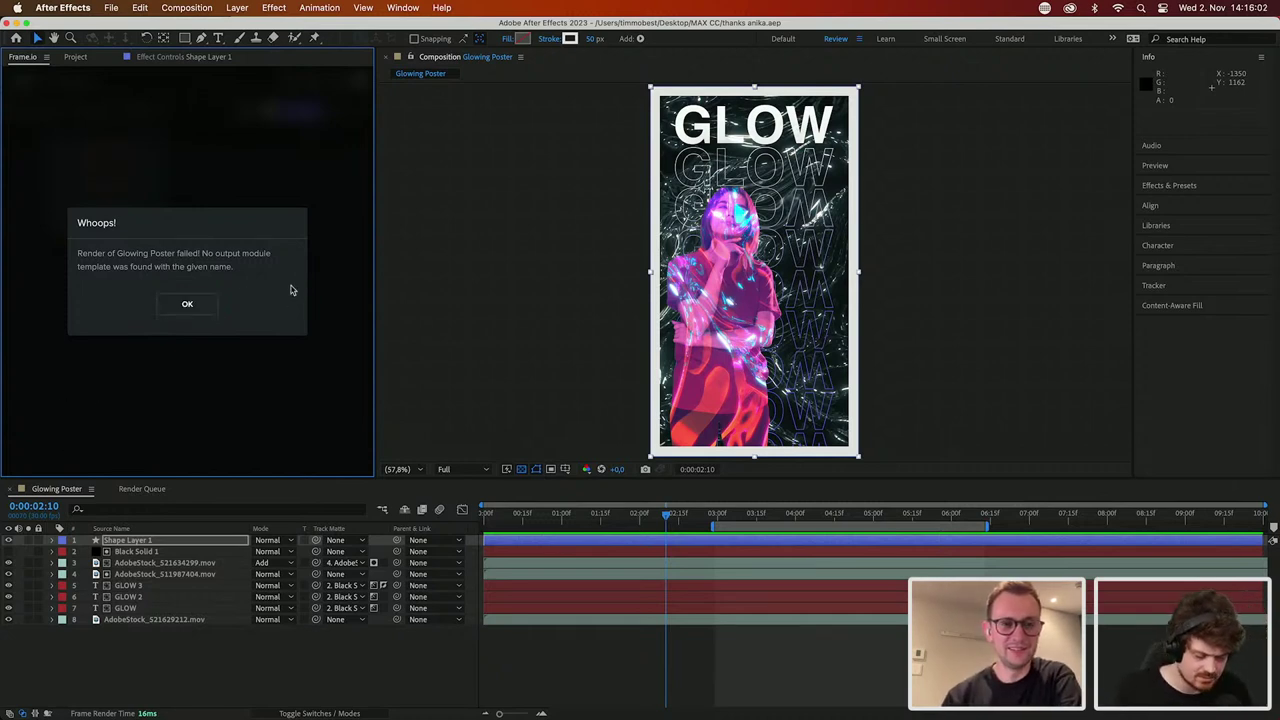
pyautogui.click(189, 304)
pyautogui.click(145, 227)
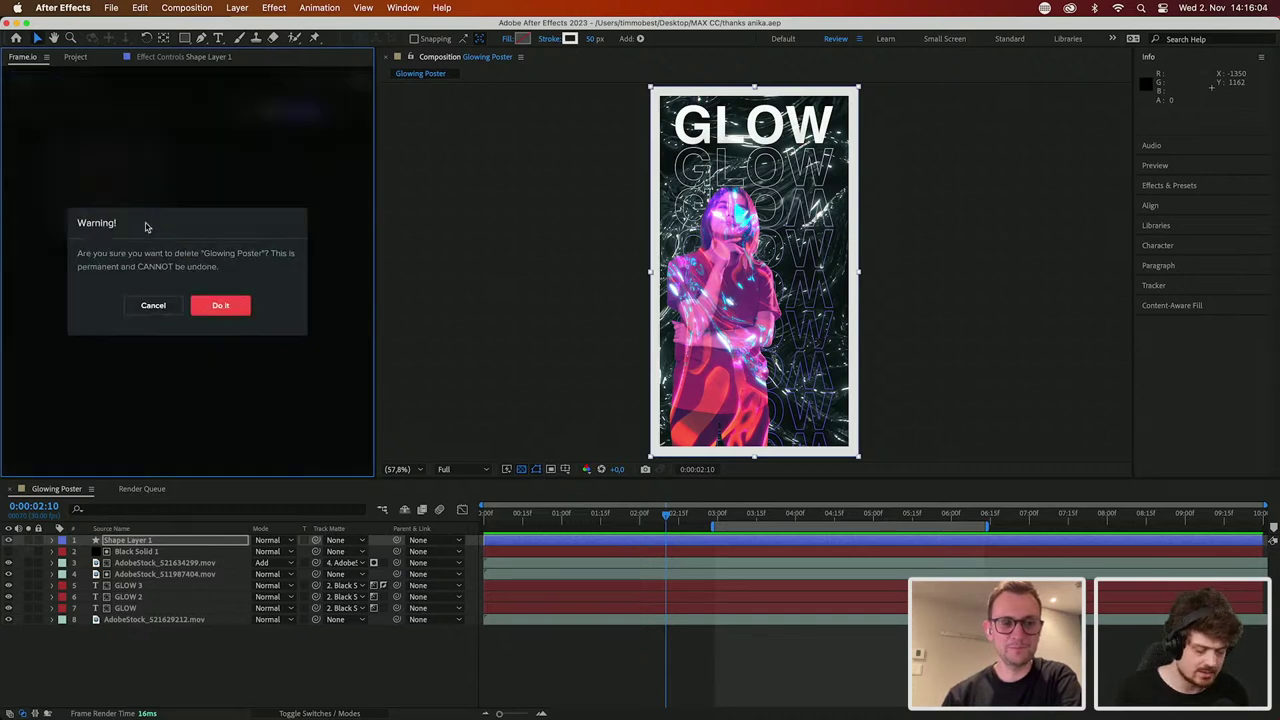
pyautogui.click(236, 306)
# Step: Reopen the active comp's upload settings and set the render preset to the 15 Mbps H.264 option
pyautogui.click(86, 115)
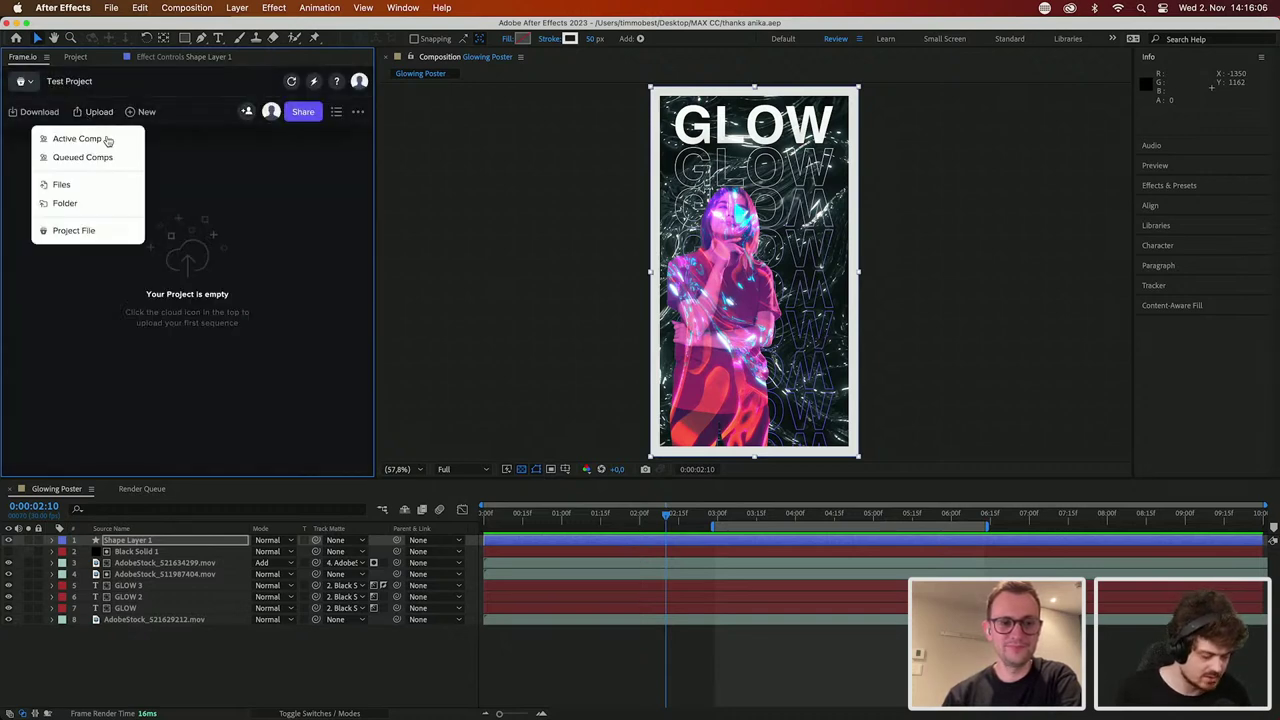
pyautogui.click(100, 139)
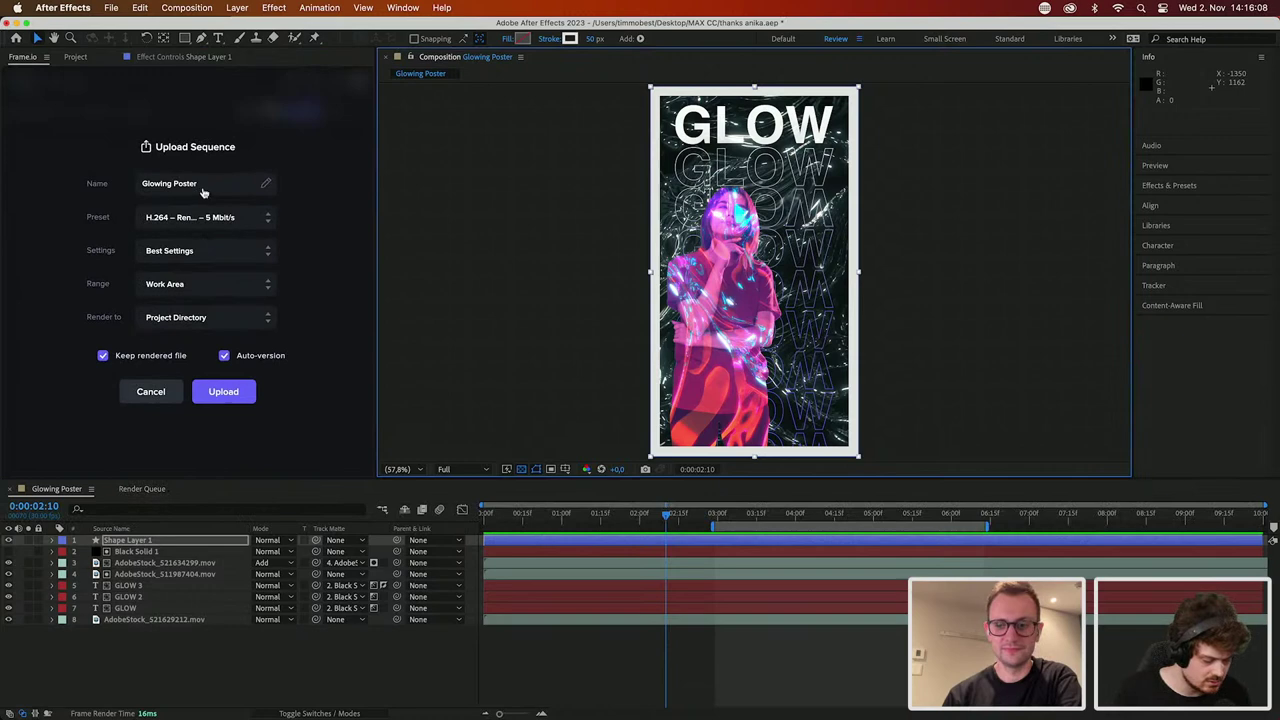
pyautogui.click(230, 214)
pyautogui.scroll(-3, 210, 298)
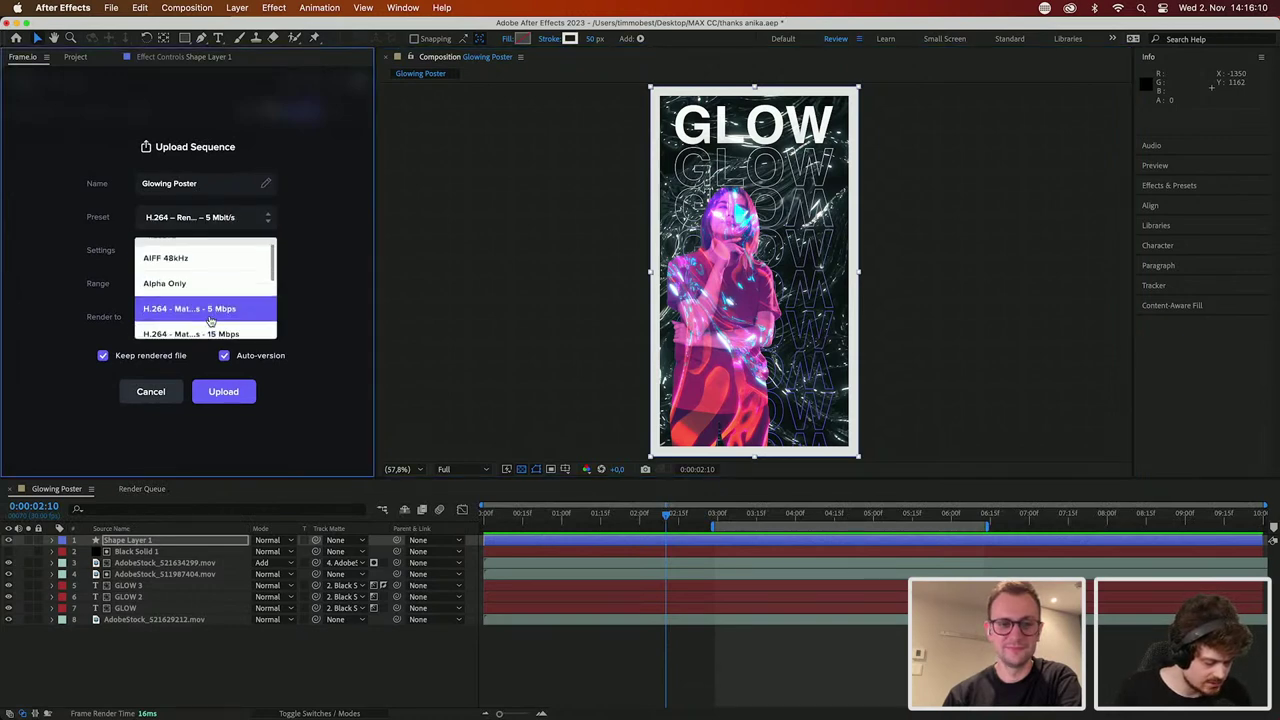
pyautogui.click(208, 298)
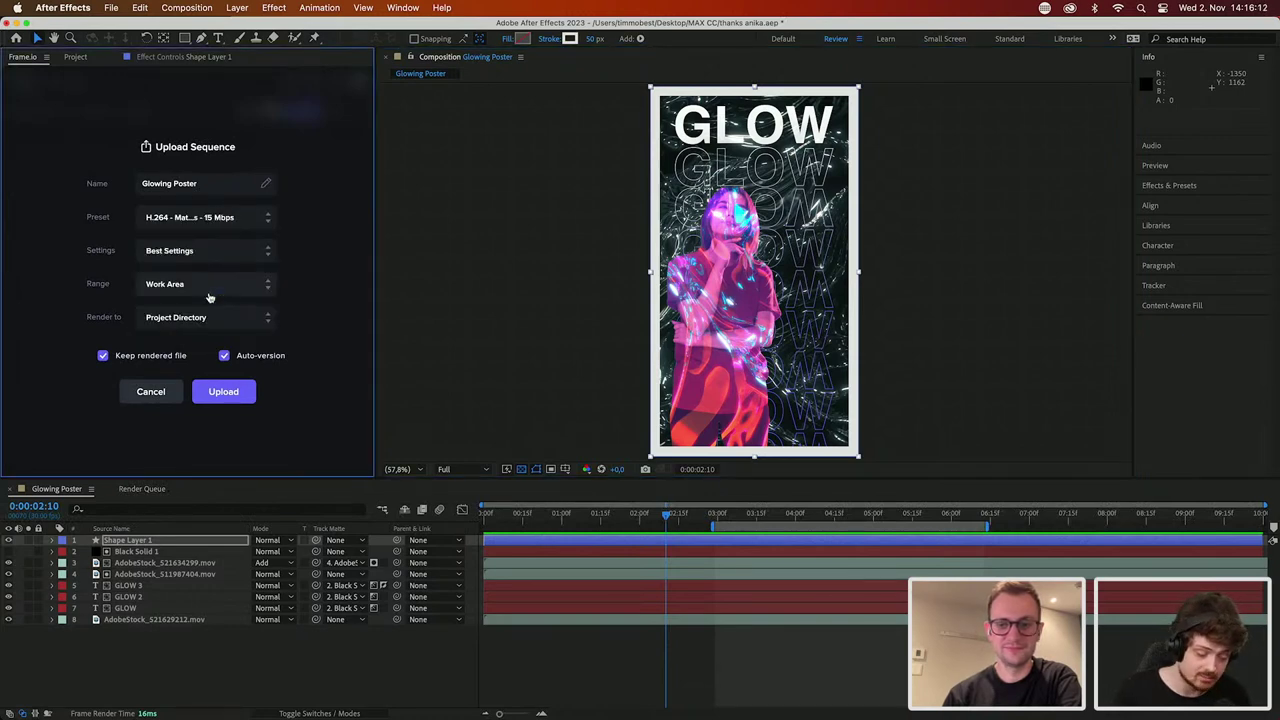
# Step: Turn off Keep rendered file and Auto-version, and upload the Glowing Poster sequence to Test Project
pyautogui.click(168, 357)
pyautogui.click(237, 358)
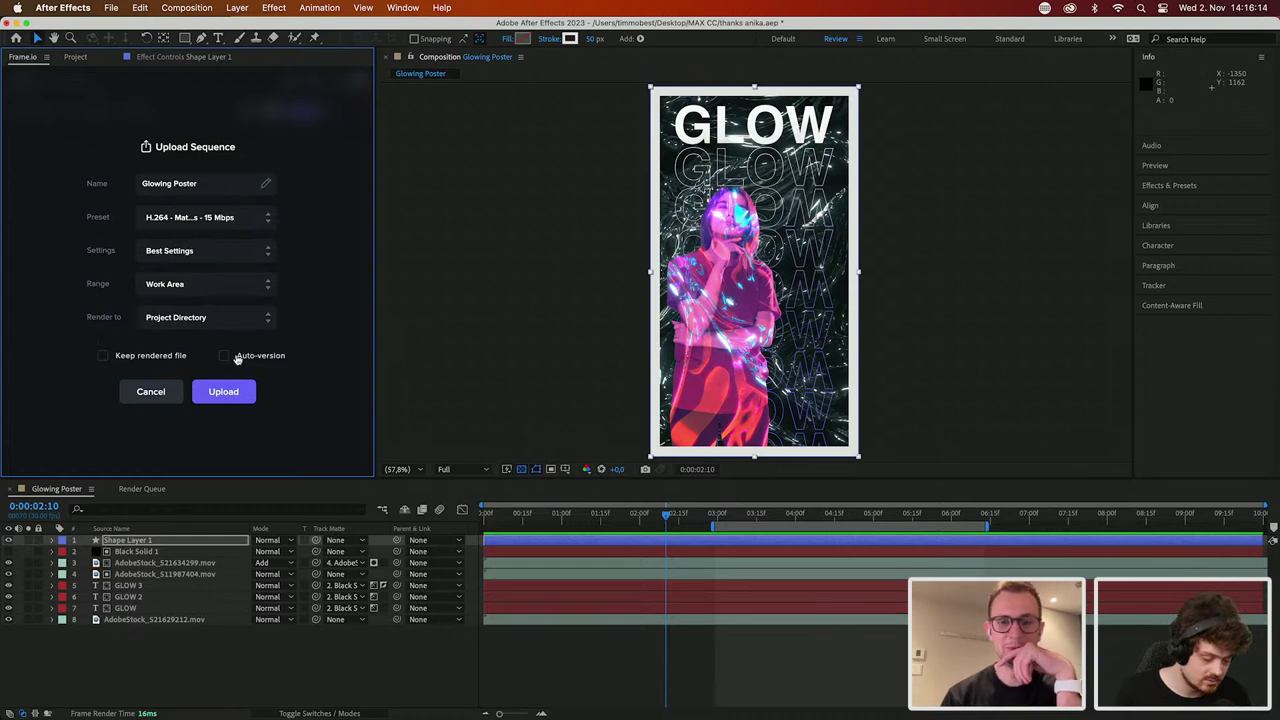
pyautogui.click(240, 393)
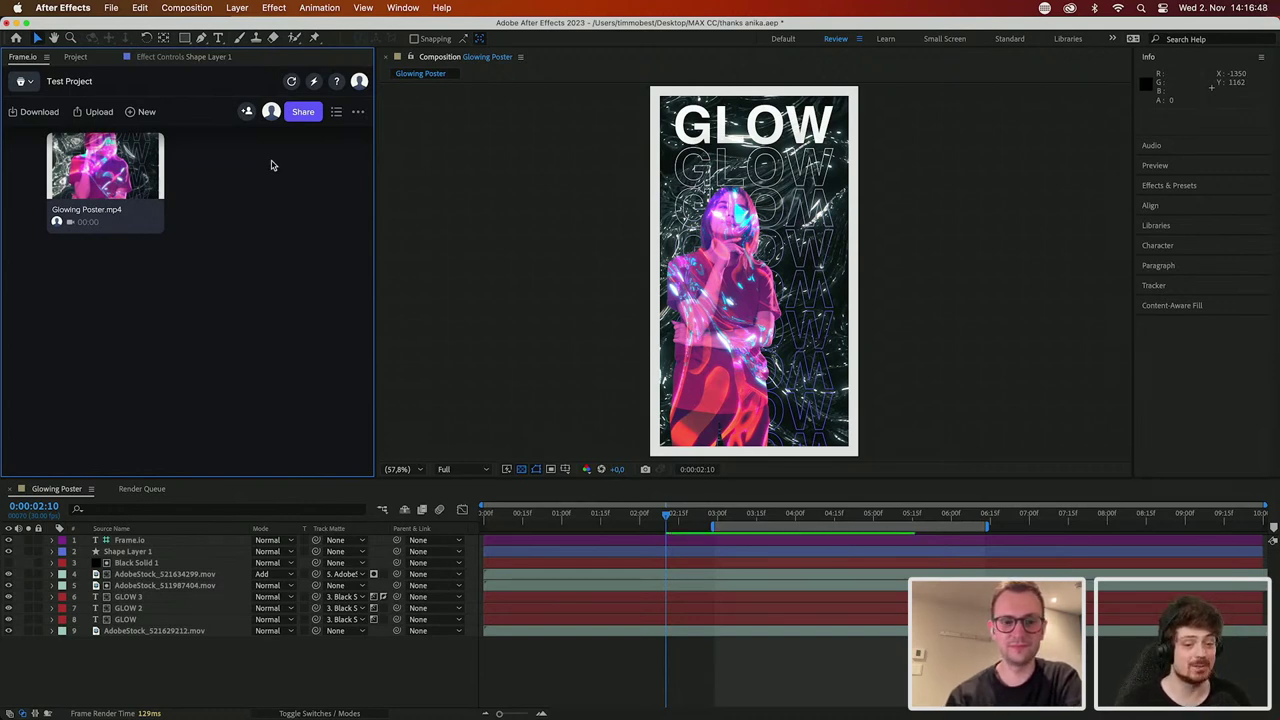
# Step: Create a Share for Review link for Glowing Poster.mp4, copy it, and close the sharing dialog
pyautogui.click(302, 112)
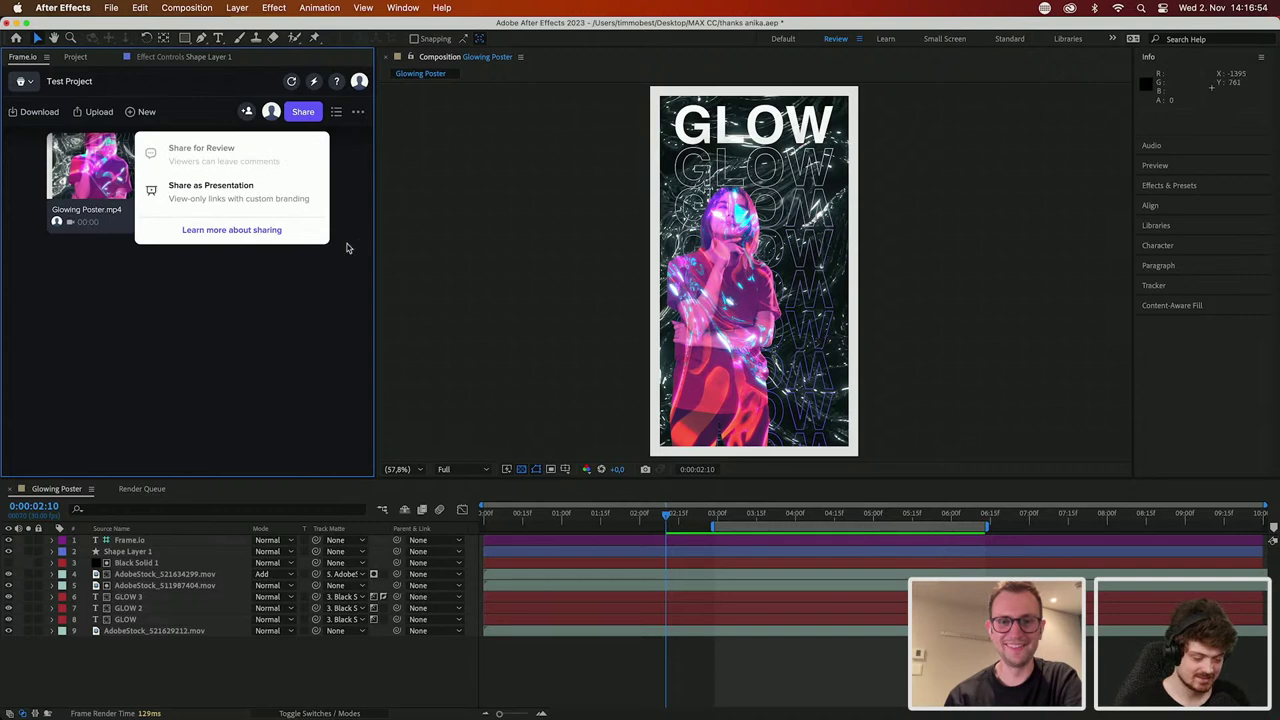
pyautogui.click(328, 276)
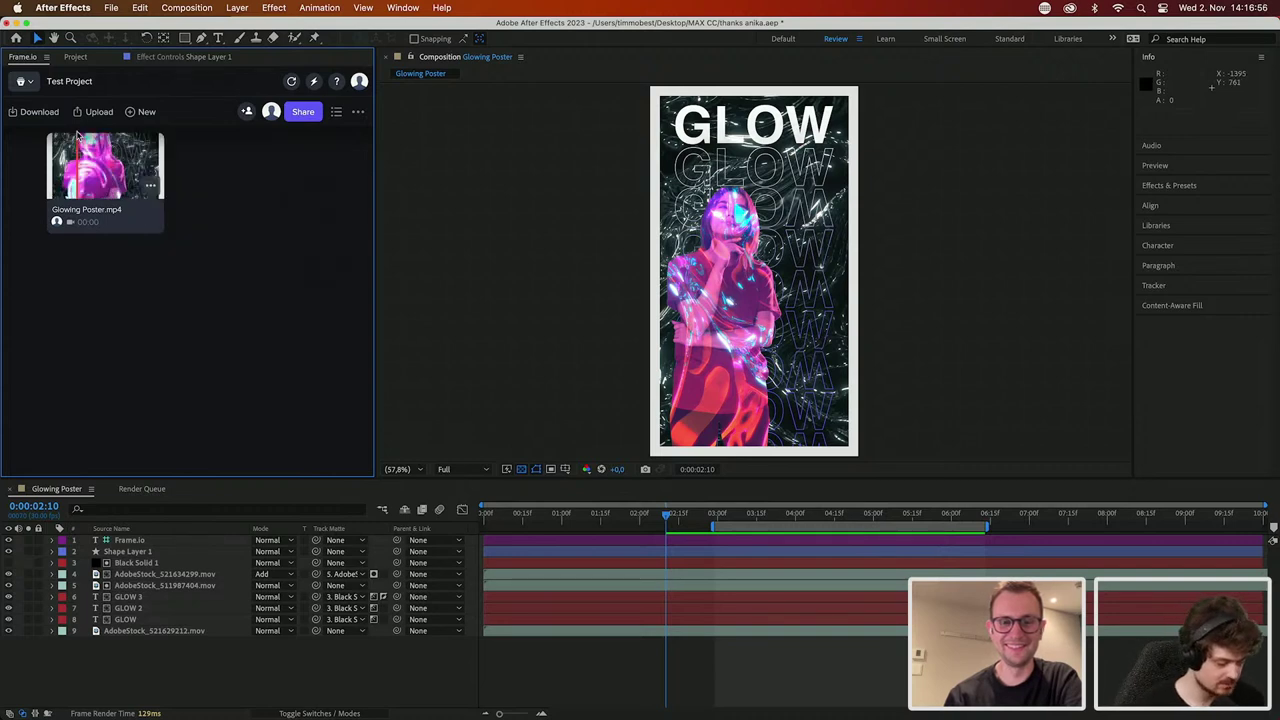
pyautogui.click(148, 190)
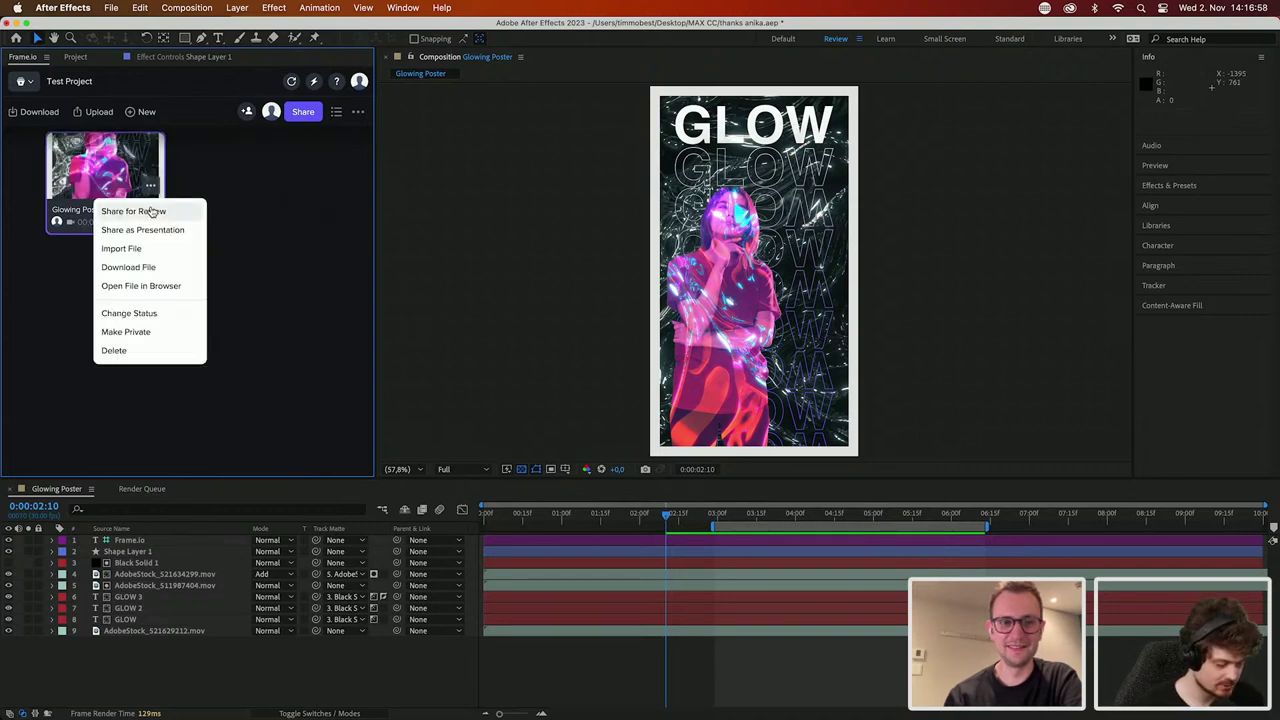
pyautogui.click(150, 210)
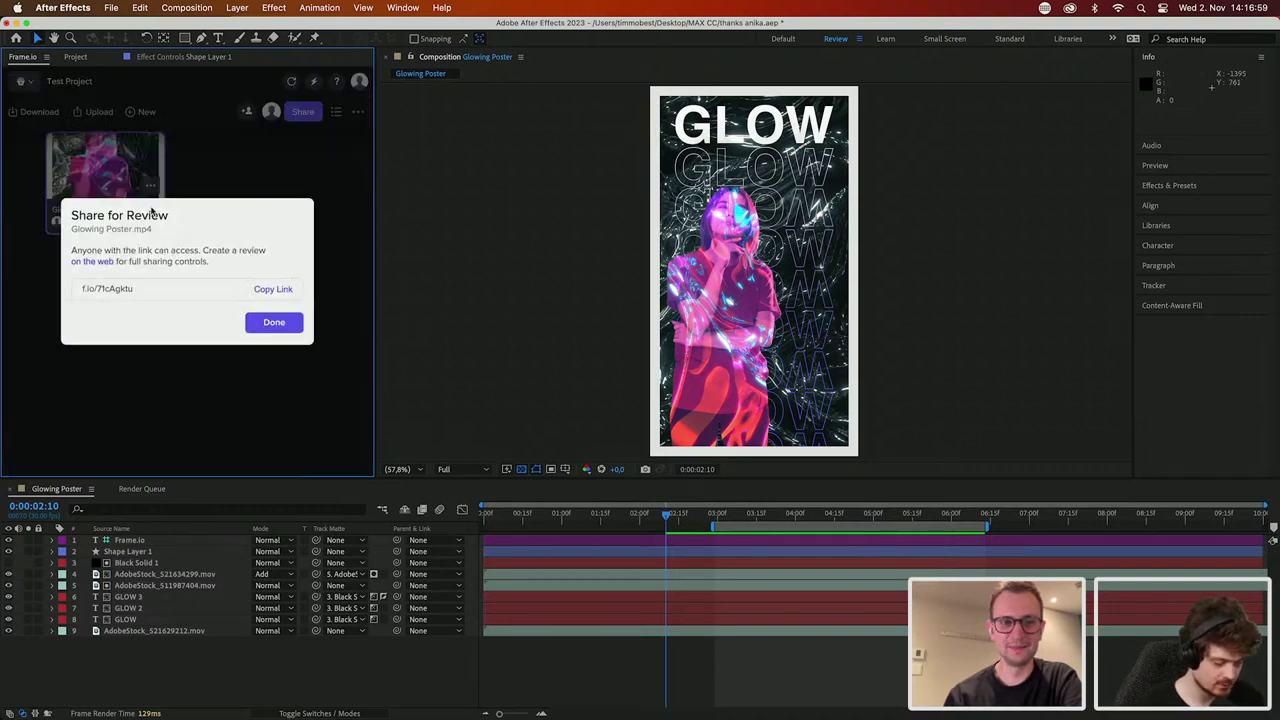
pyautogui.click(272, 291)
pyautogui.press('super+c')
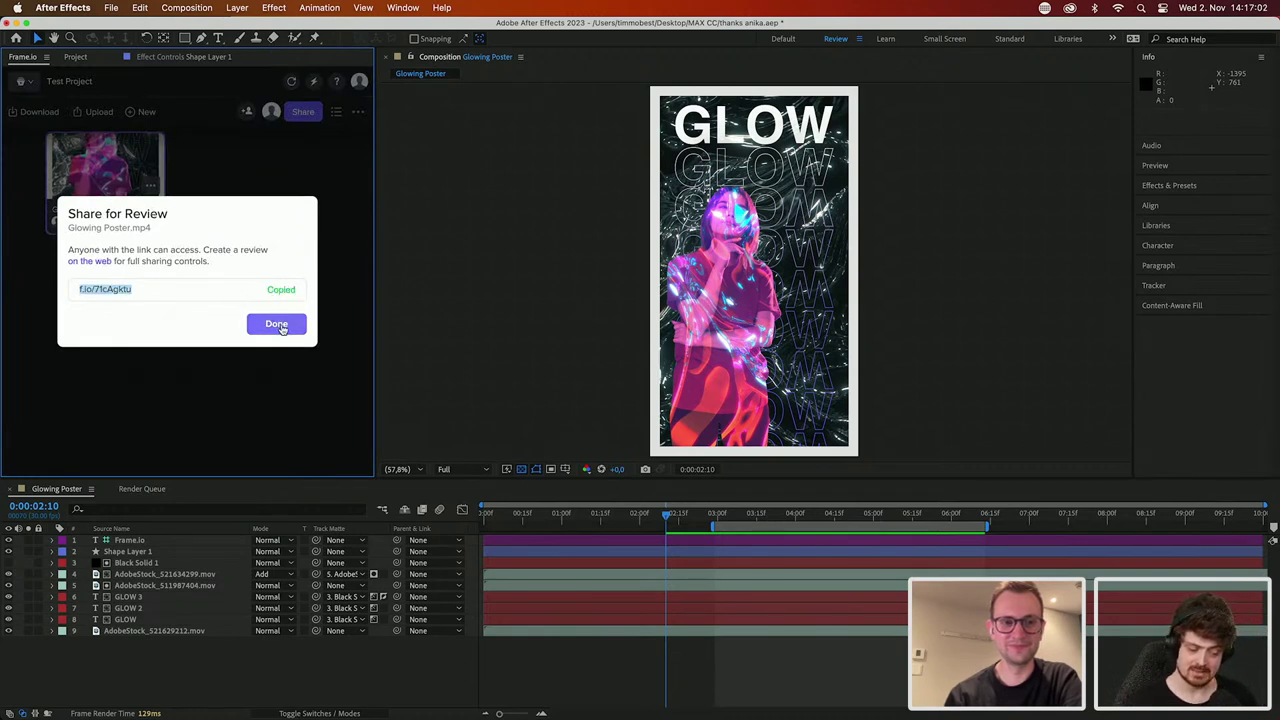
pyautogui.click(283, 327)
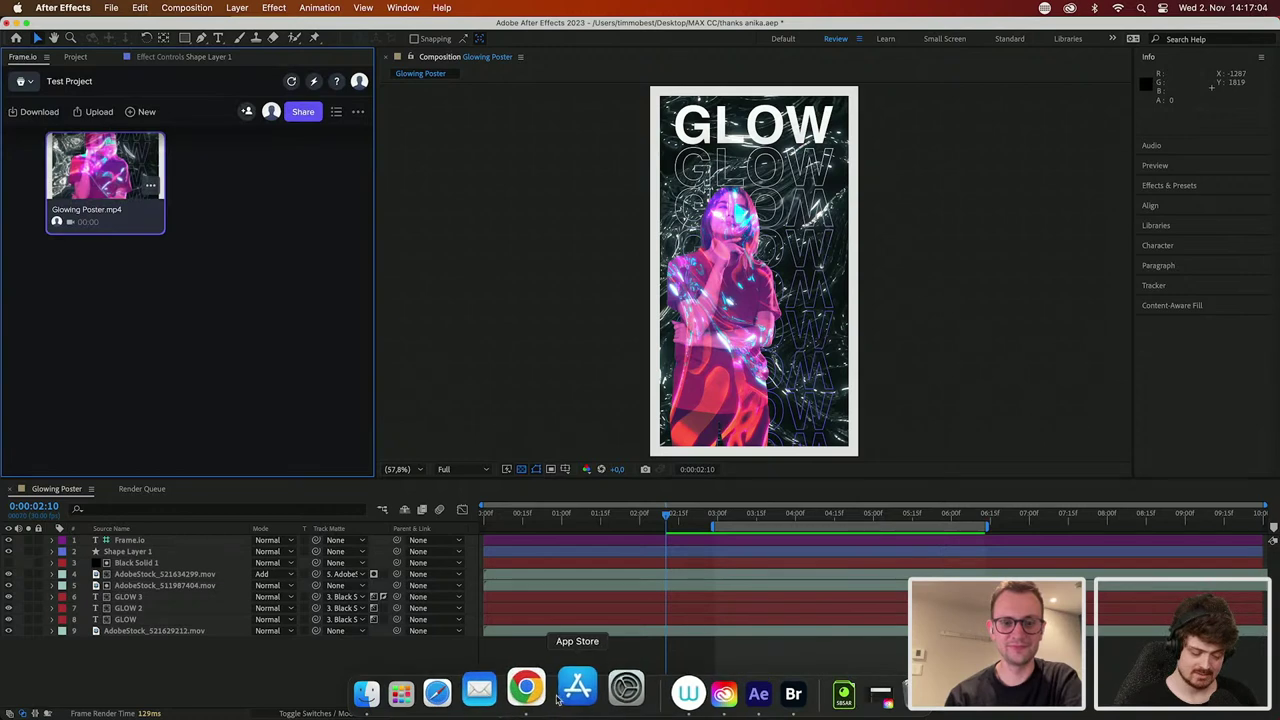
# Step: Switch to Chrome and open the copied review link in a new tab
pyautogui.click(536, 697)
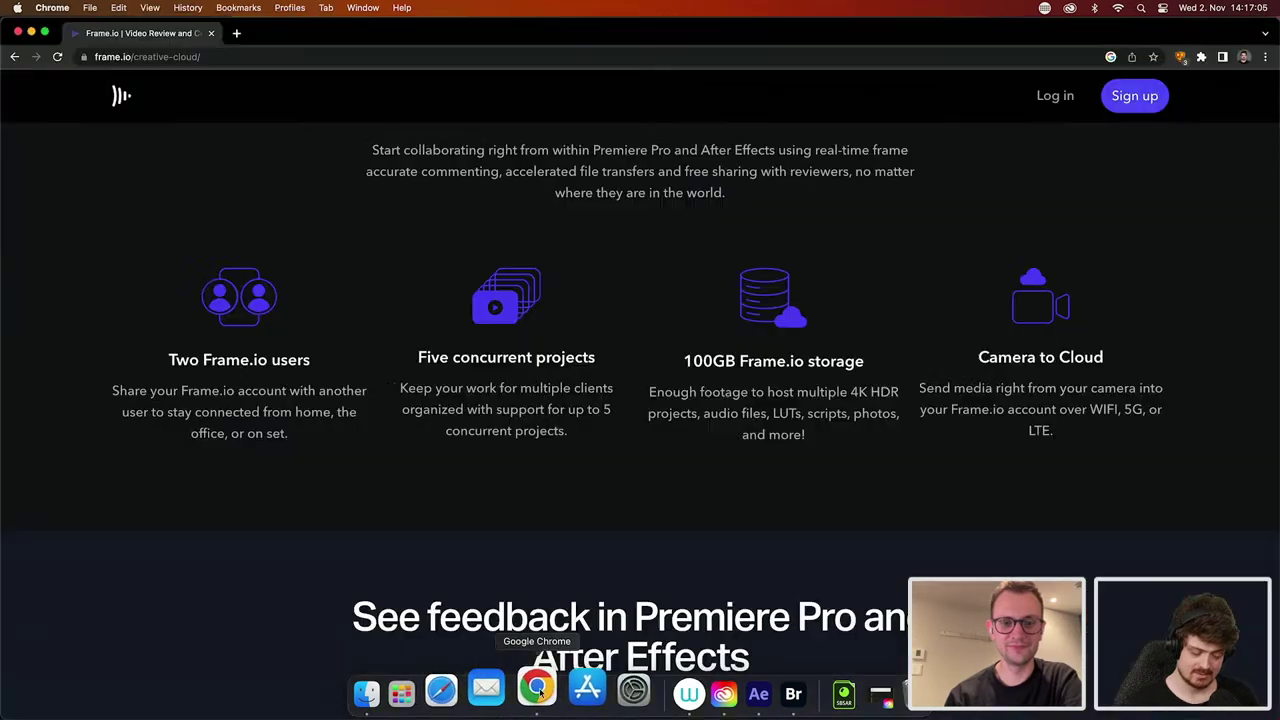
pyautogui.click(236, 33)
pyautogui.press('super+v')
pyautogui.press('Return')
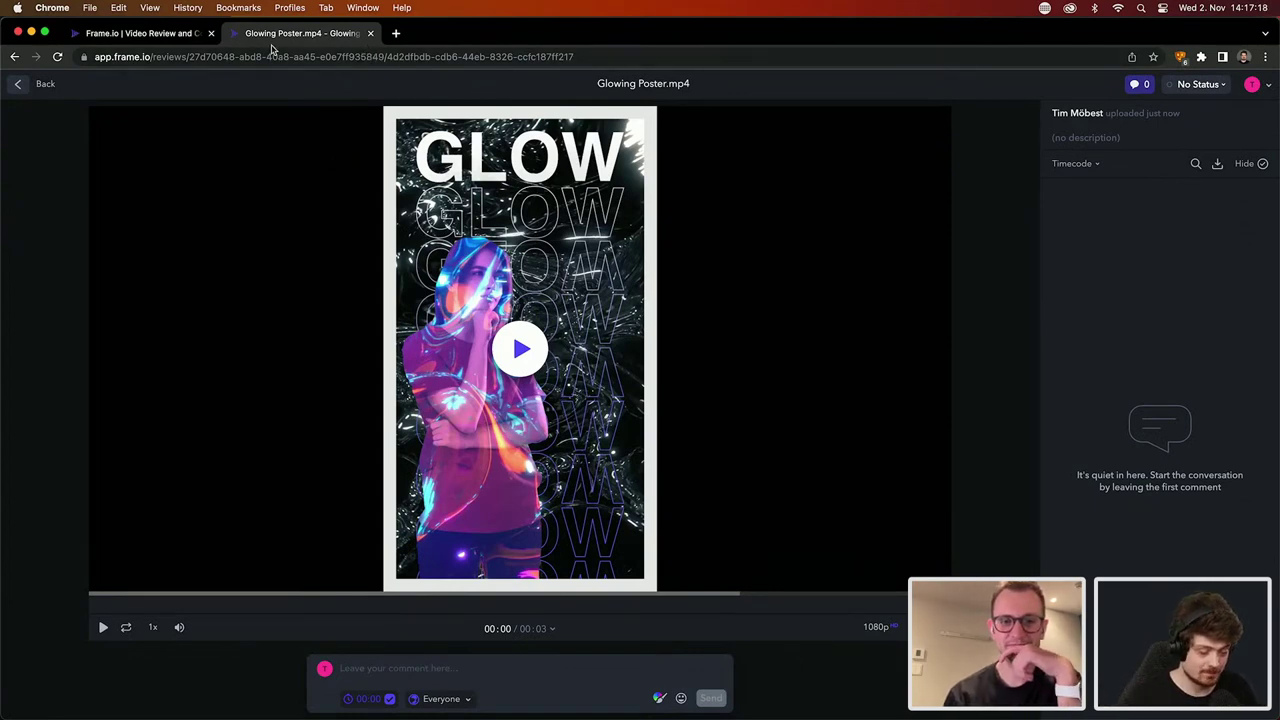
# Step: Switch back to After Effects, view the Share for Review link dialog for Glowing Poster.mp4, and return to Chrome
pyautogui.press('super+Tab')
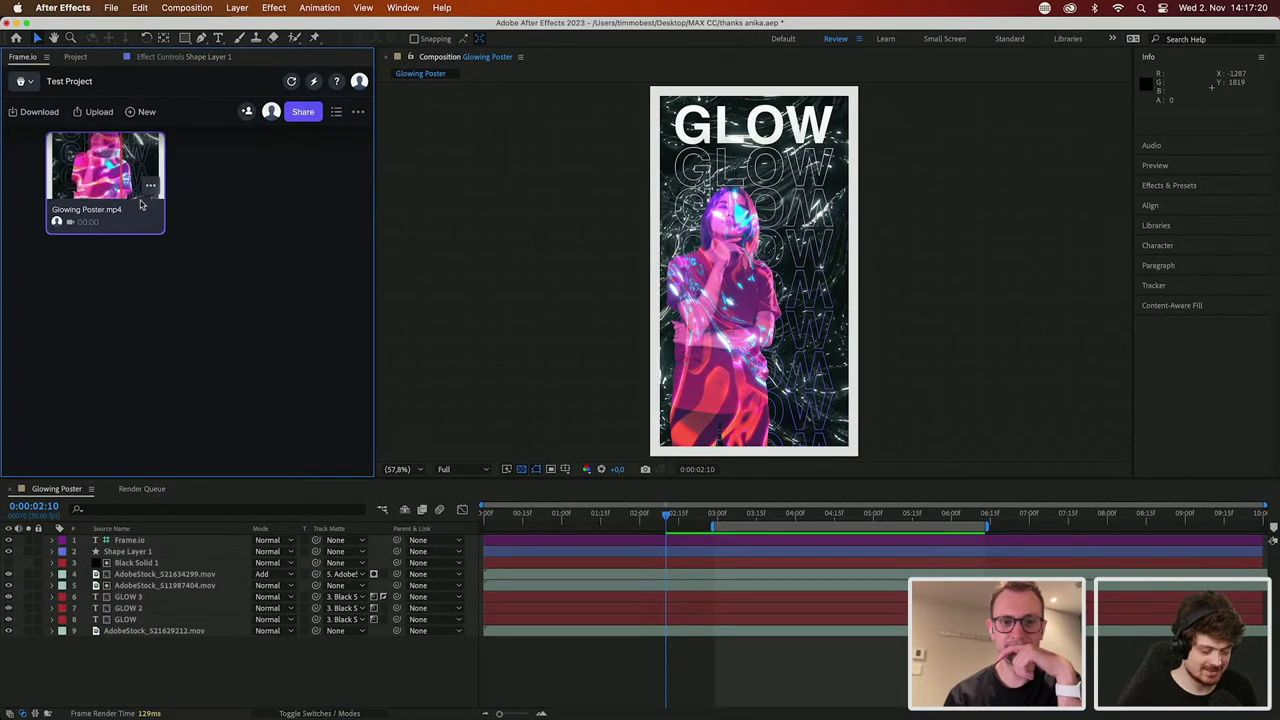
pyautogui.click(150, 186)
pyautogui.click(145, 211)
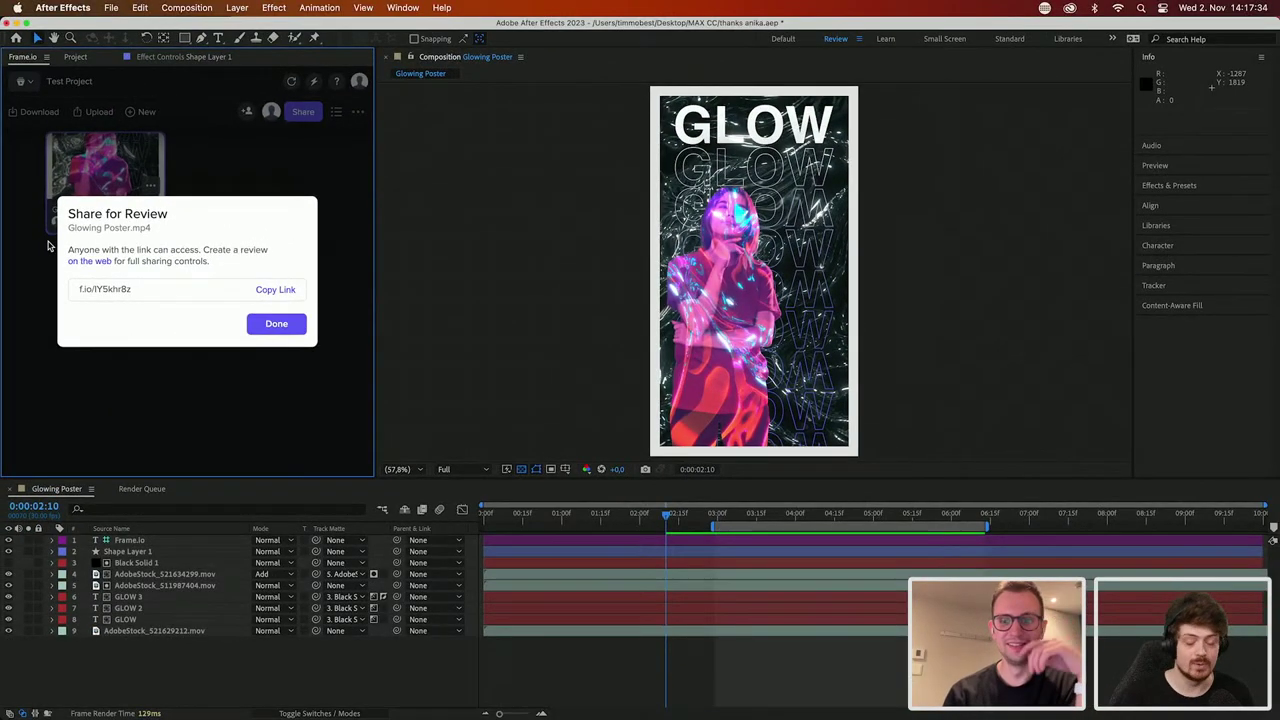
pyautogui.press('super+Tab')
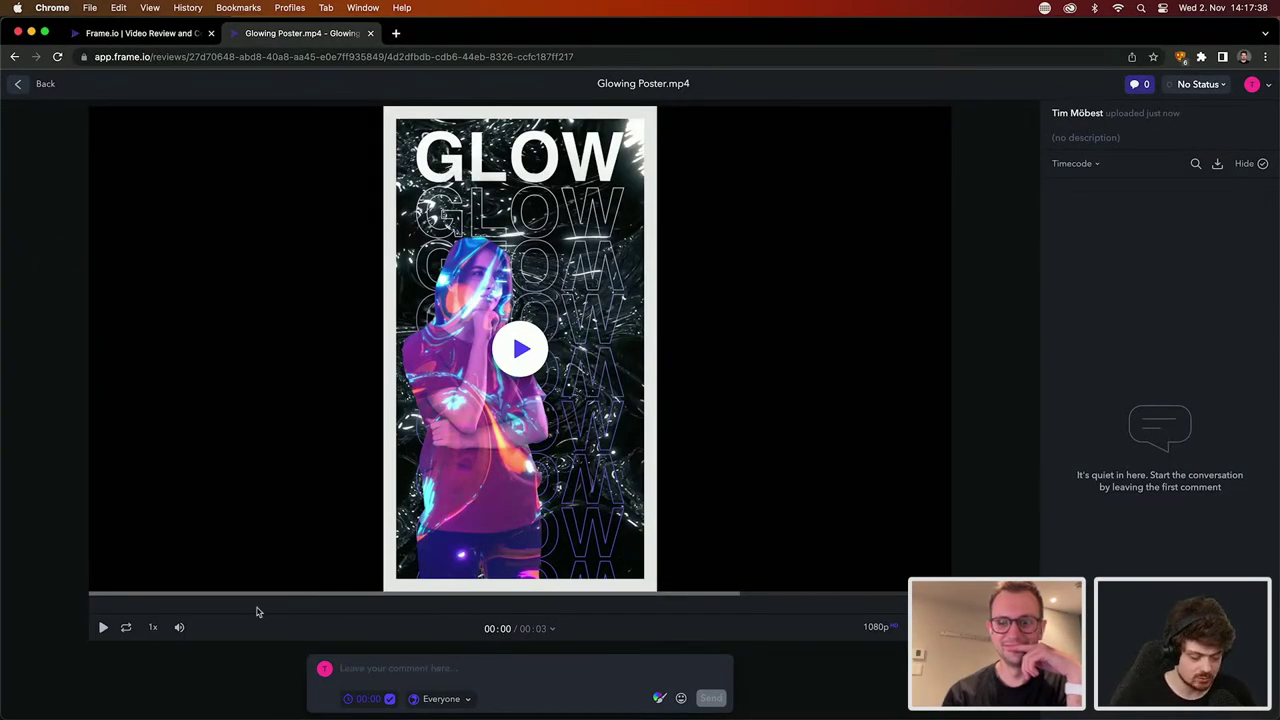
# Step: Play the review video, pause it at 00:02, and write the comment "use this as the thumbnail"
pyautogui.press('space')
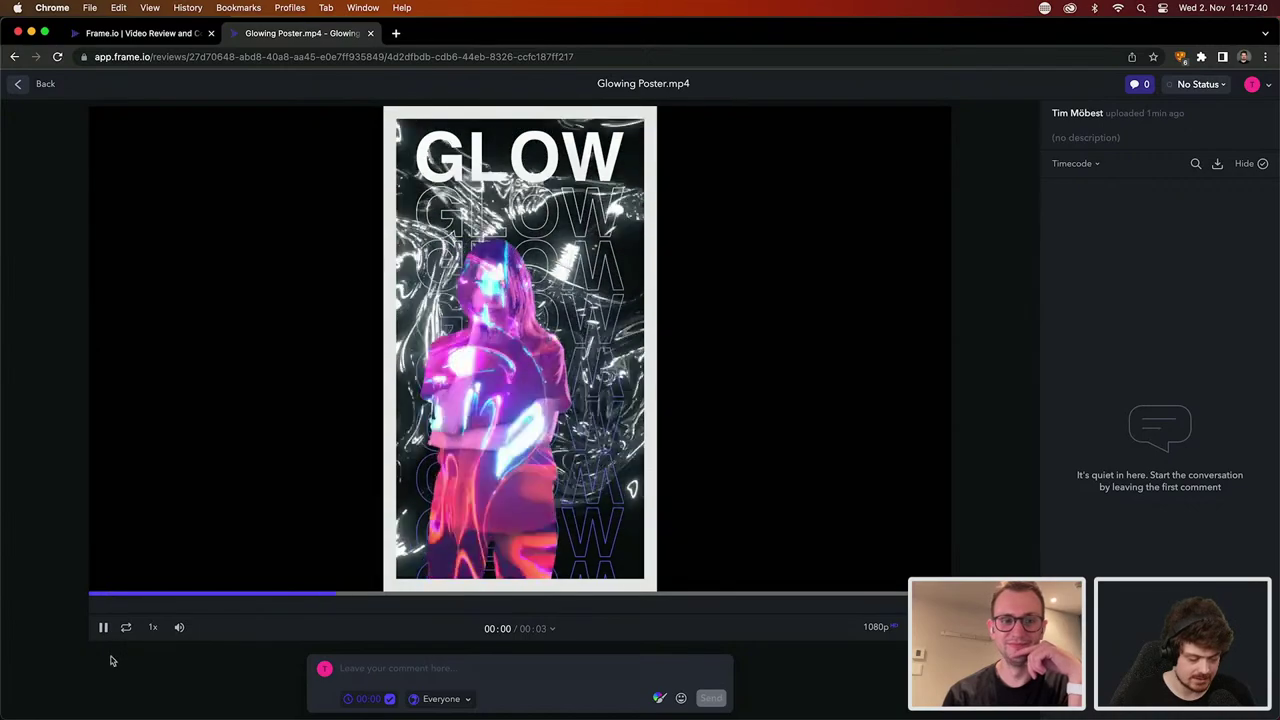
pyautogui.click(103, 627)
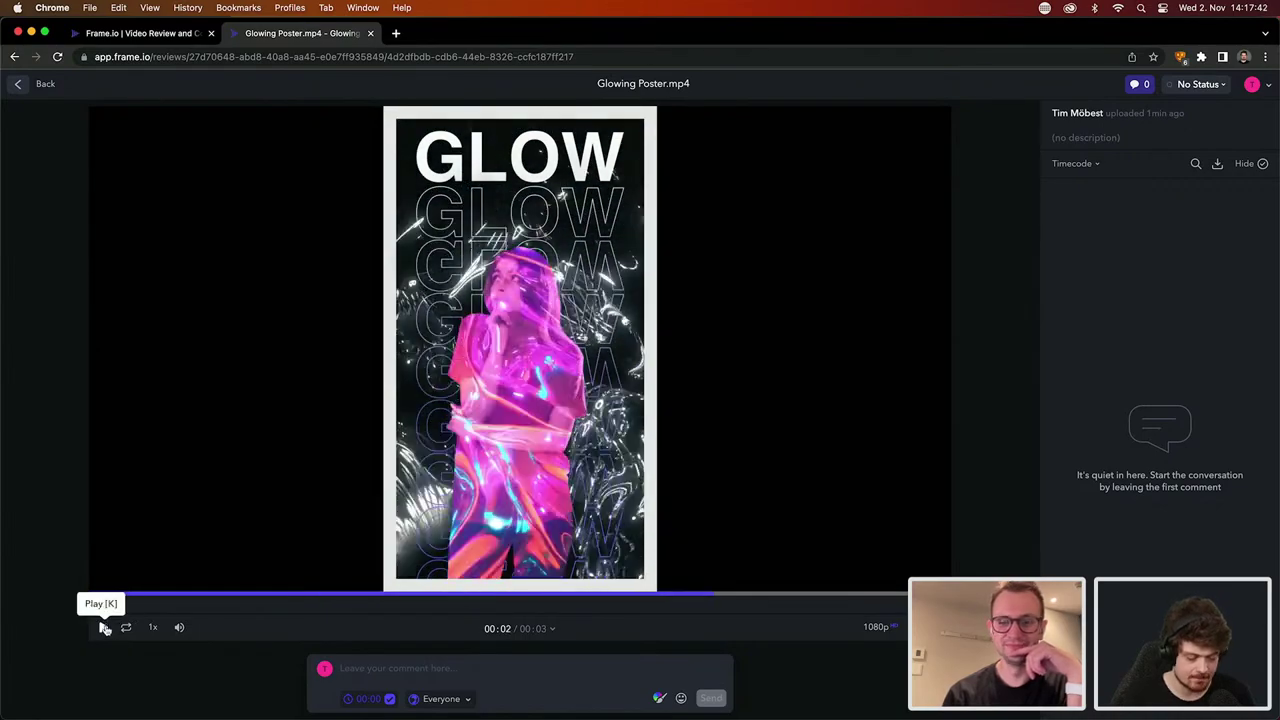
pyautogui.click(448, 664)
pyautogui.write('use this as')
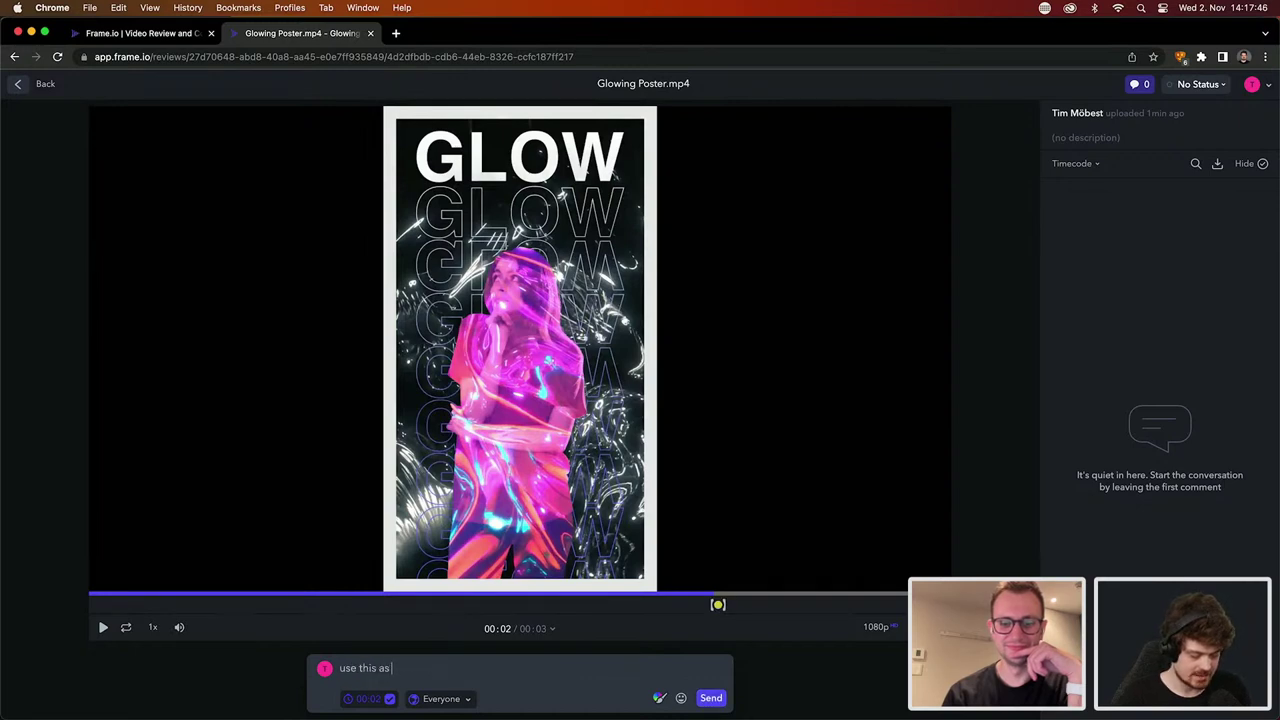
pyautogui.write(' the thumbnail')
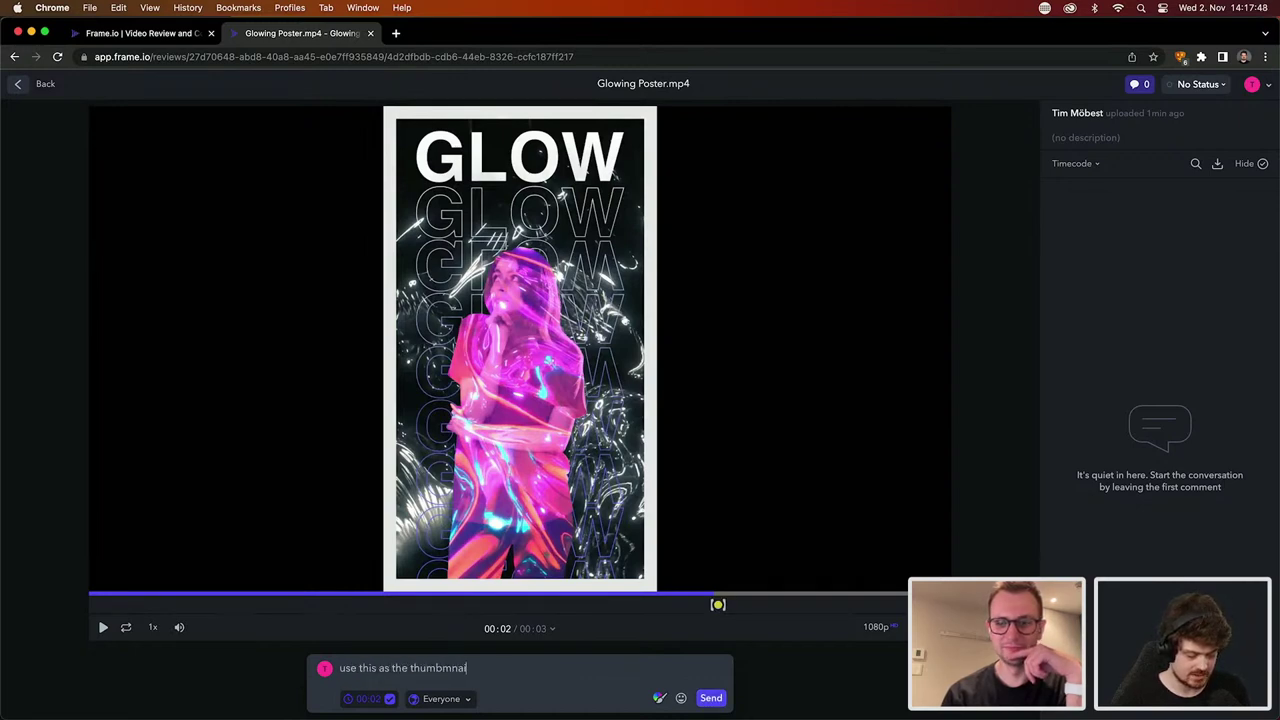
pyautogui.press('BackSpace')
pyautogui.press('BackSpace')
pyautogui.press('BackSpace')
pyautogui.write('ail')
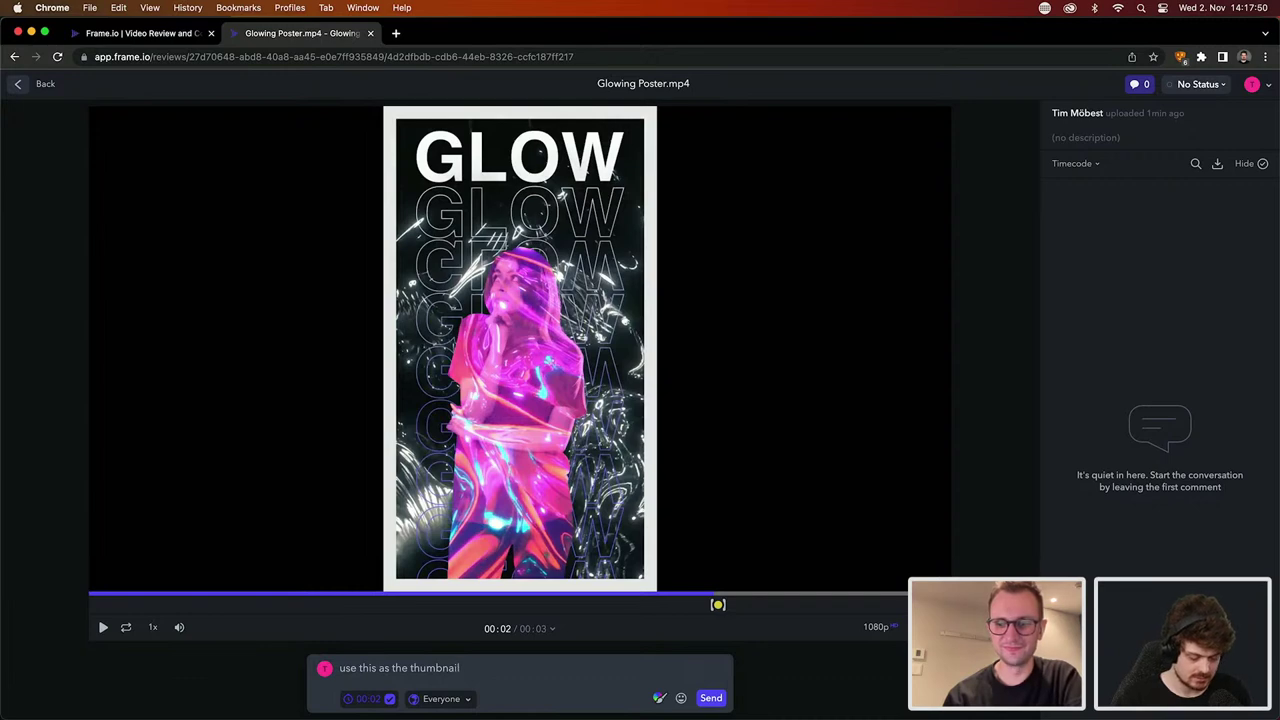
# Step: Annotate the frame with a red rectangle around the woman's upper body and an arrow pointing at her face, and send the comment
pyautogui.click(659, 698)
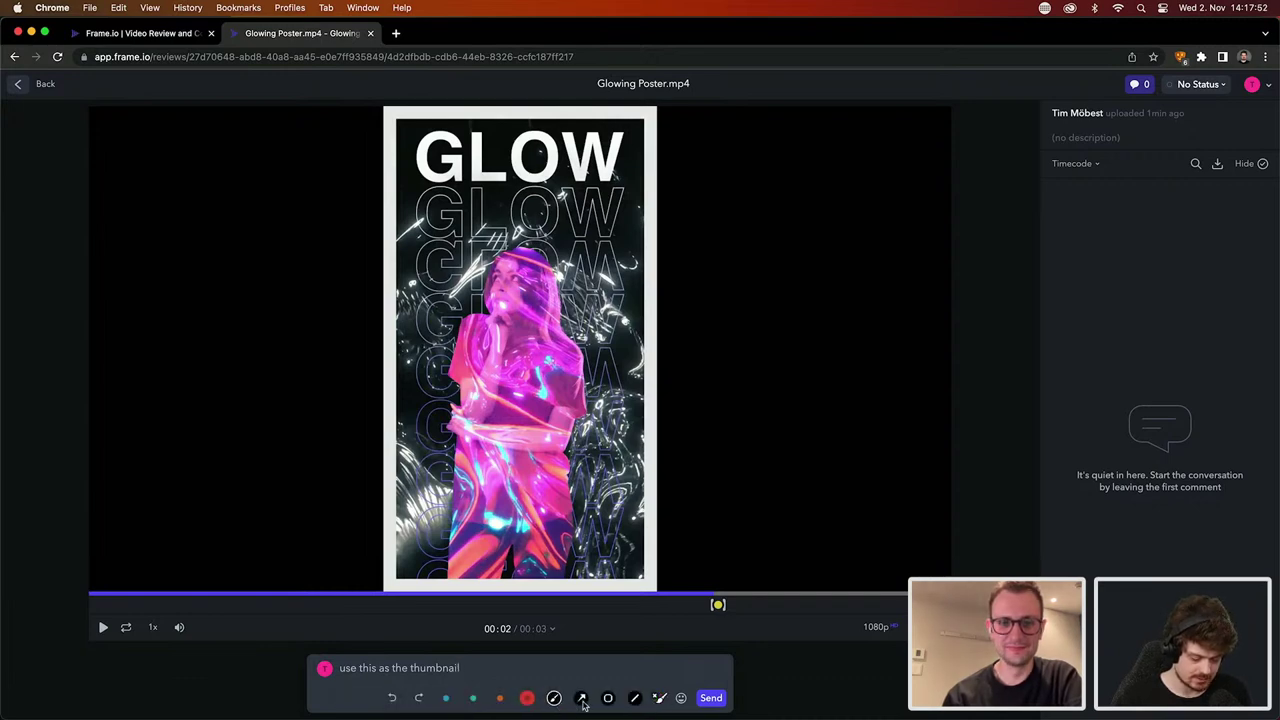
pyautogui.click(607, 698)
pyautogui.moveTo(438, 213)
pyautogui.mouseDown()
pyautogui.moveTo(512, 252)
pyautogui.moveTo(600, 410)
pyautogui.mouseUp()
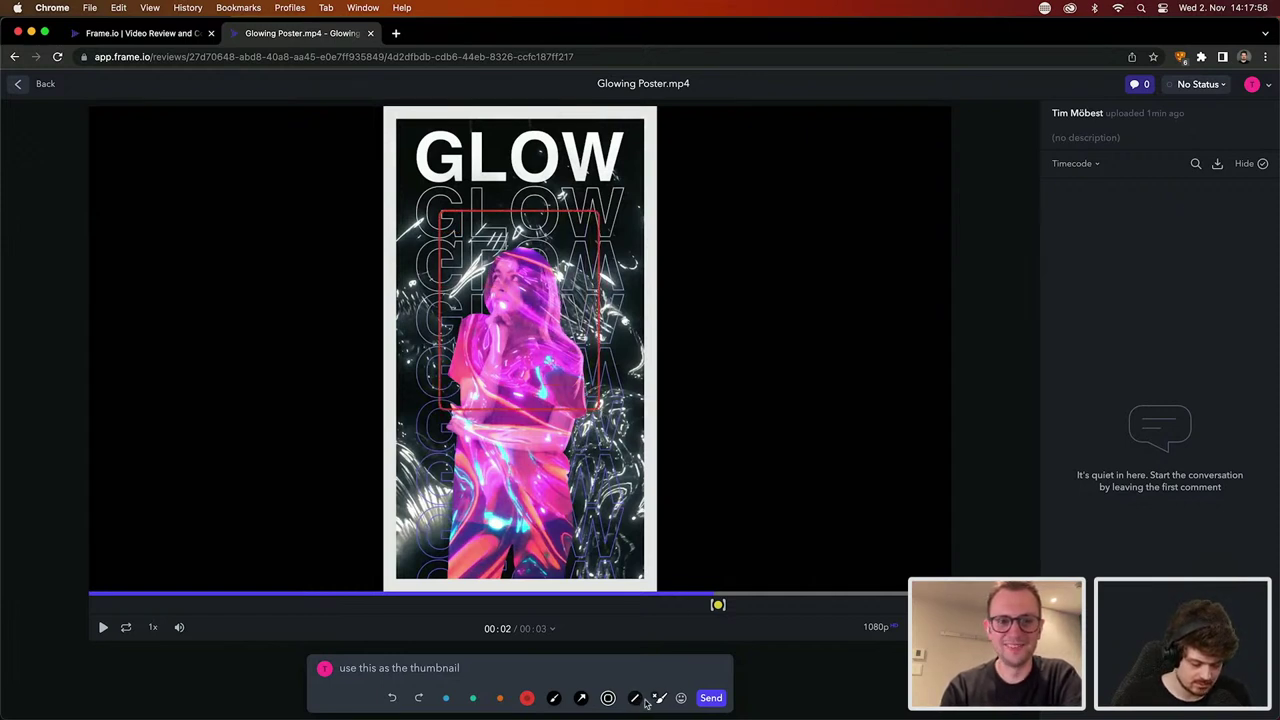
pyautogui.click(582, 699)
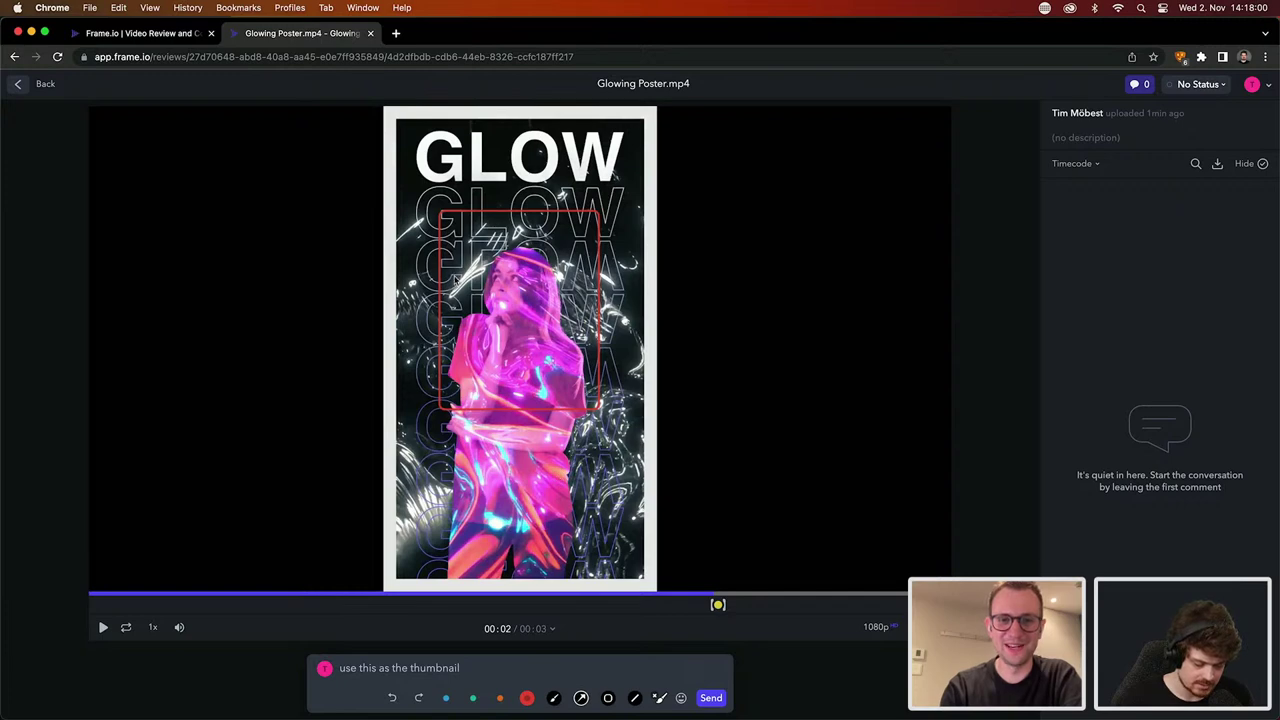
pyautogui.moveTo(436, 262); pyautogui.dragTo(420, 263)
pyautogui.moveTo(500, 284); pyautogui.dragTo(483, 285)
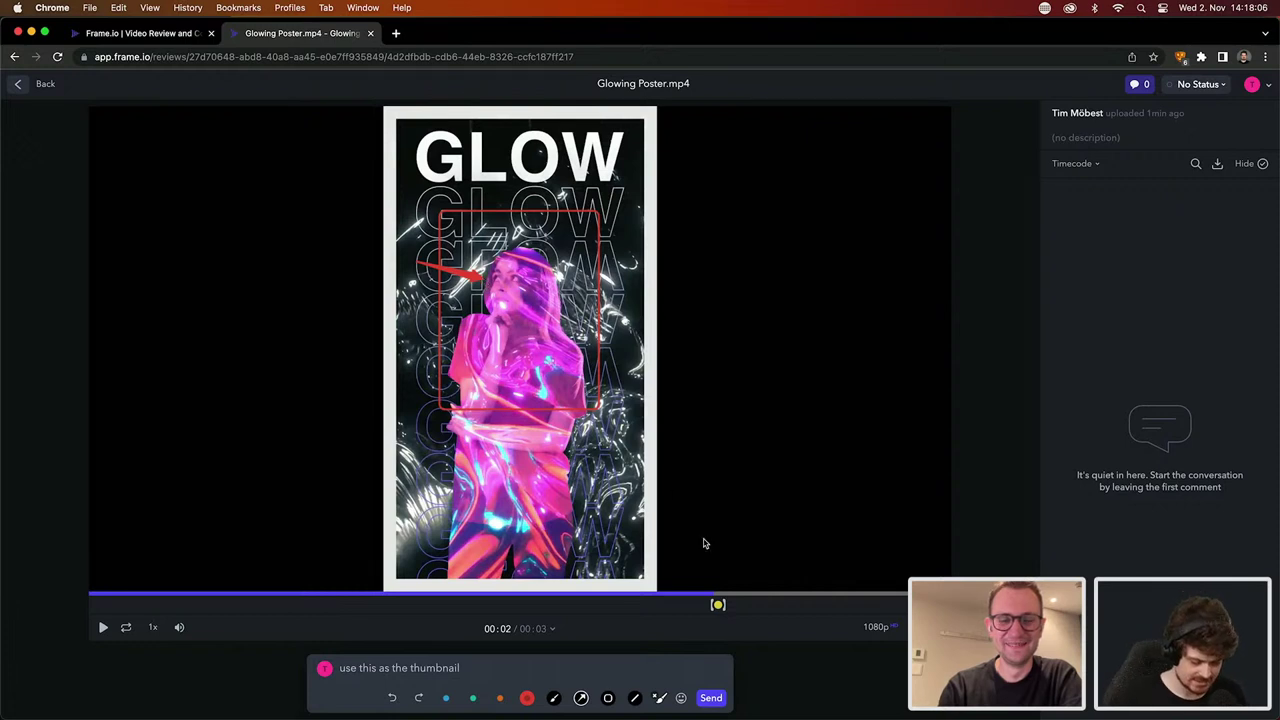
pyautogui.click(710, 700)
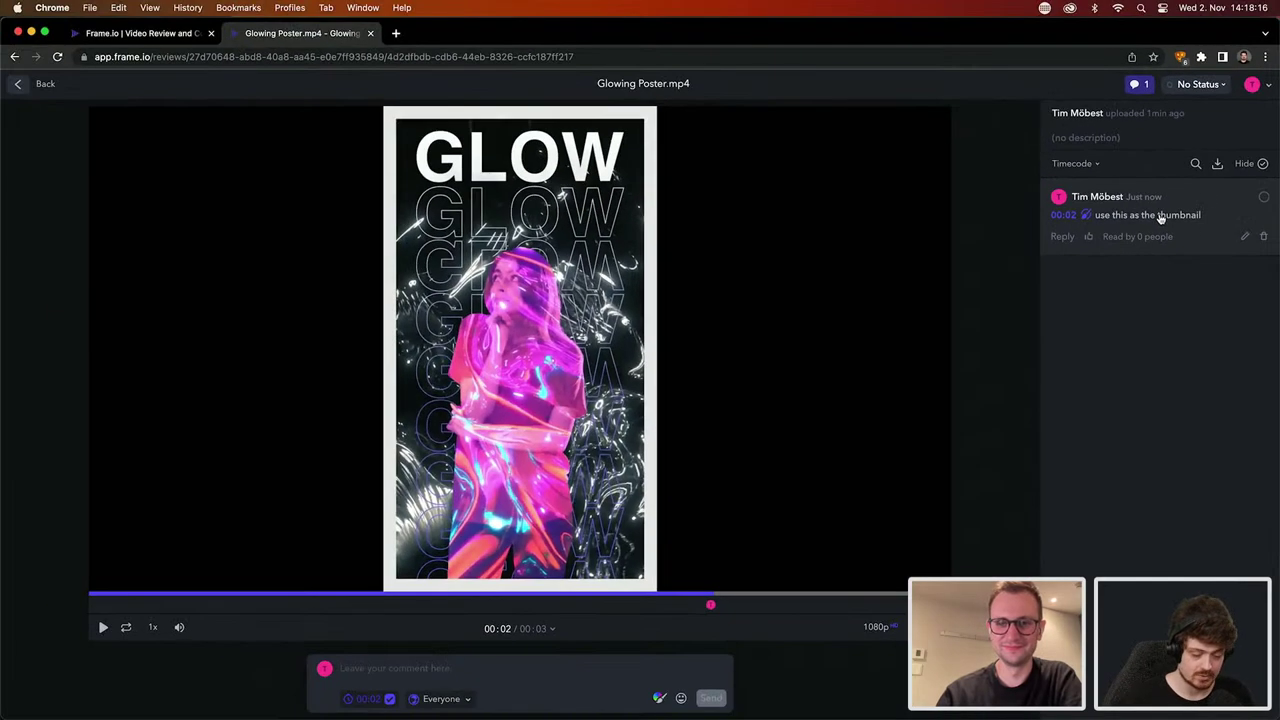
# Step: Switch to After Effects, close the Share for Review dialog, open Glowing Poster.mp4 in Frame.io and show the thumbnail comment's annotated frame
pyautogui.press('super+Tab')
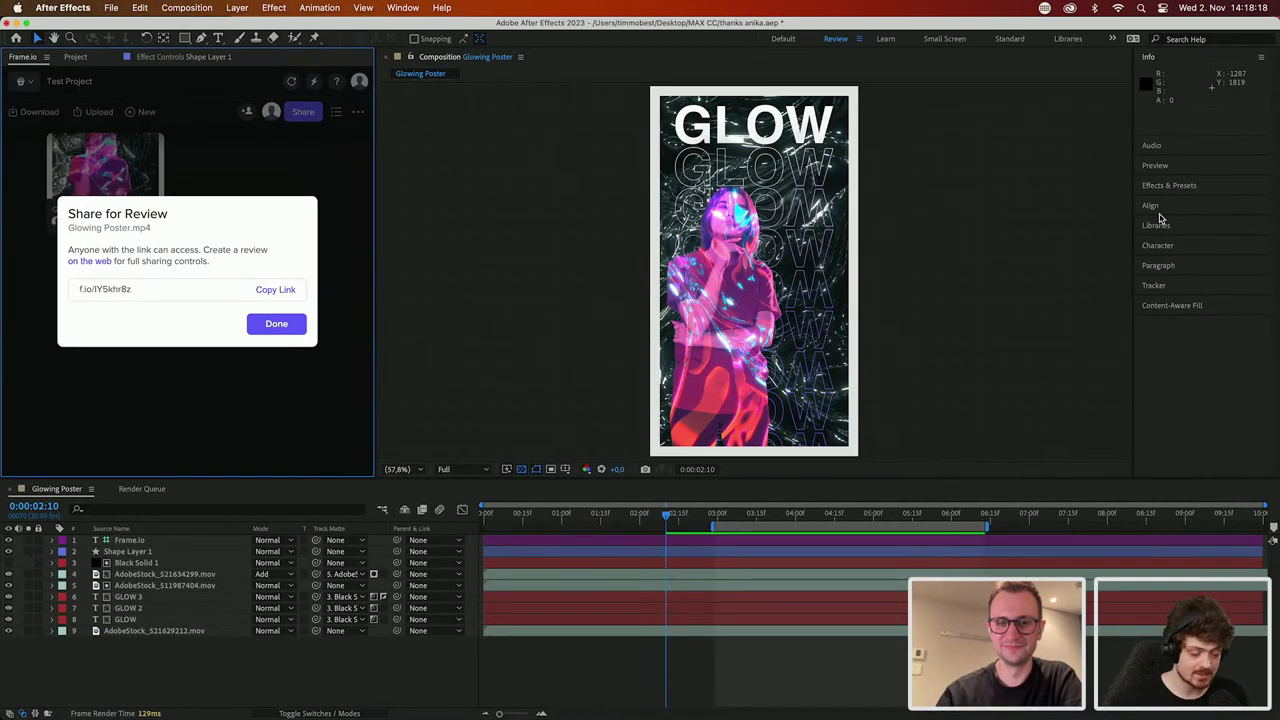
pyautogui.click(258, 325)
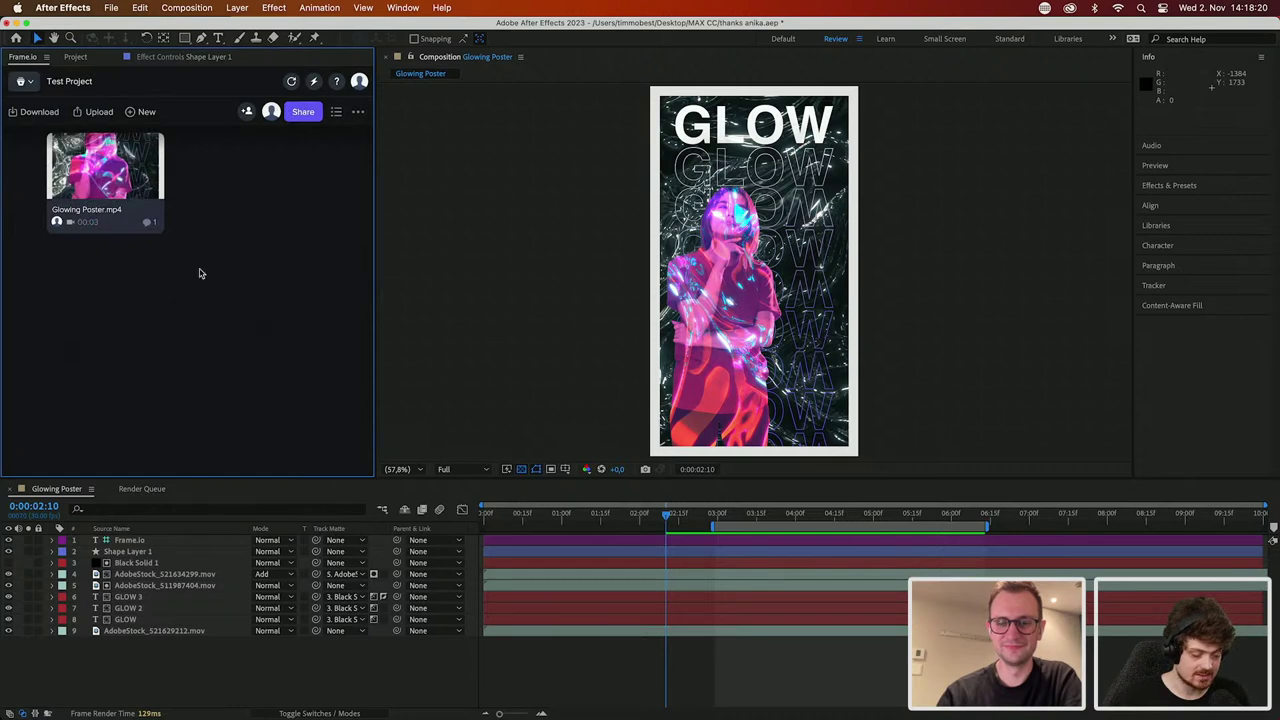
pyautogui.click(100, 190)
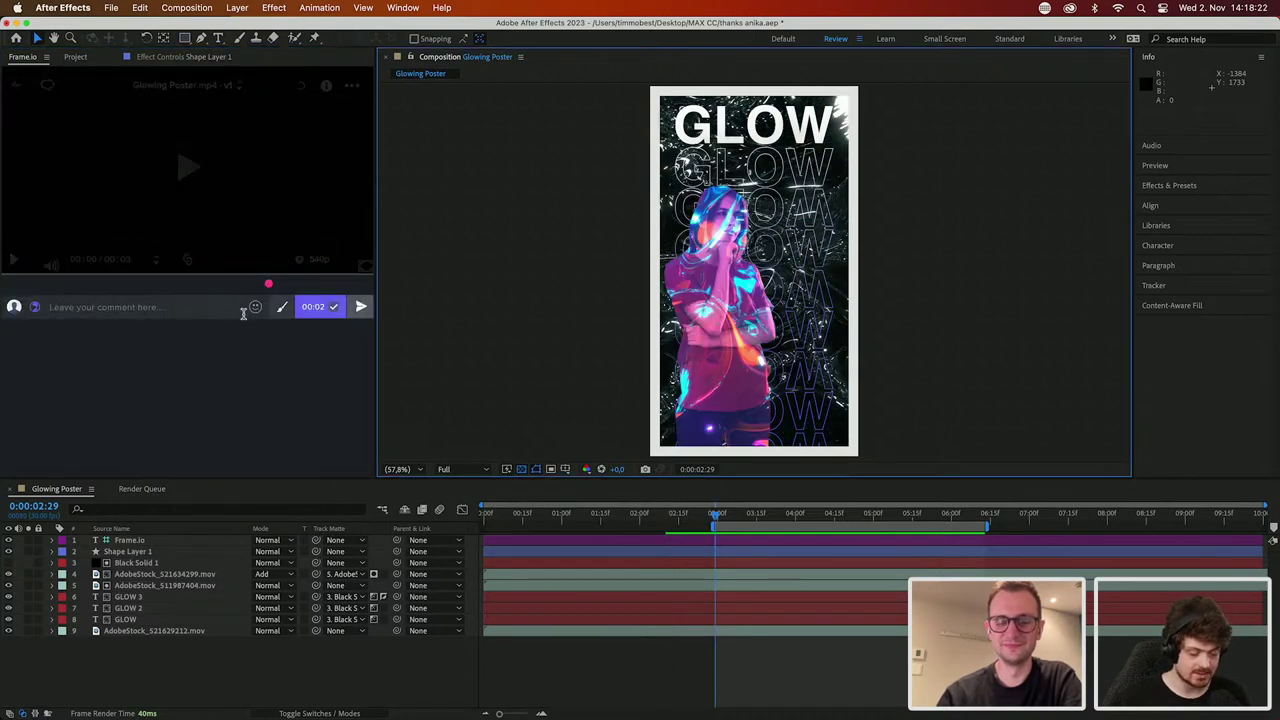
pyautogui.moveTo(269, 286)
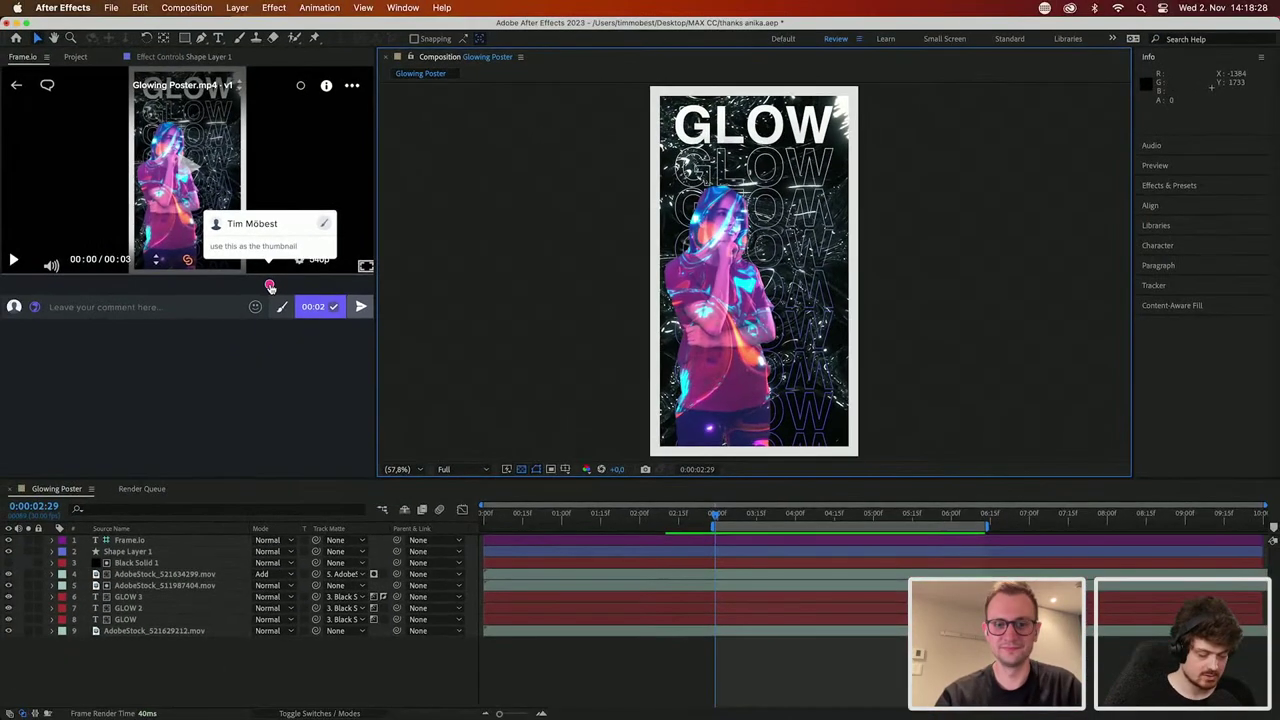
pyautogui.click(269, 286)
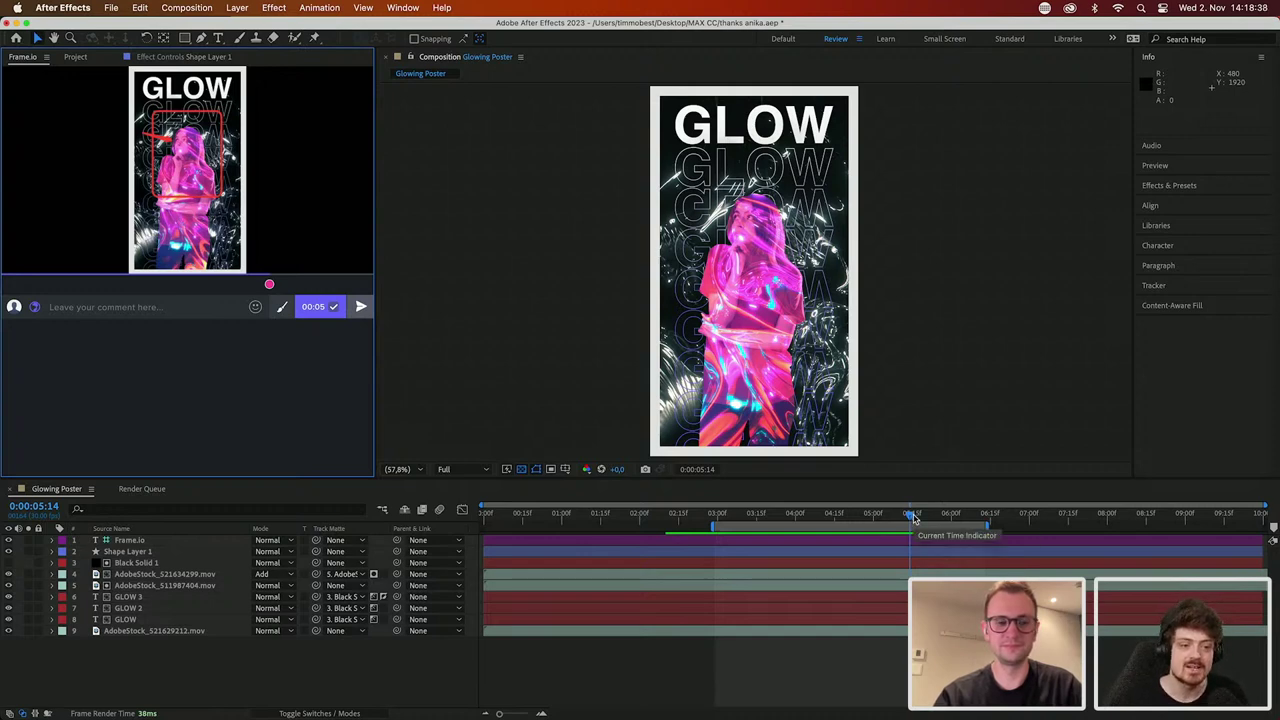
pyautogui.moveTo(269, 286)
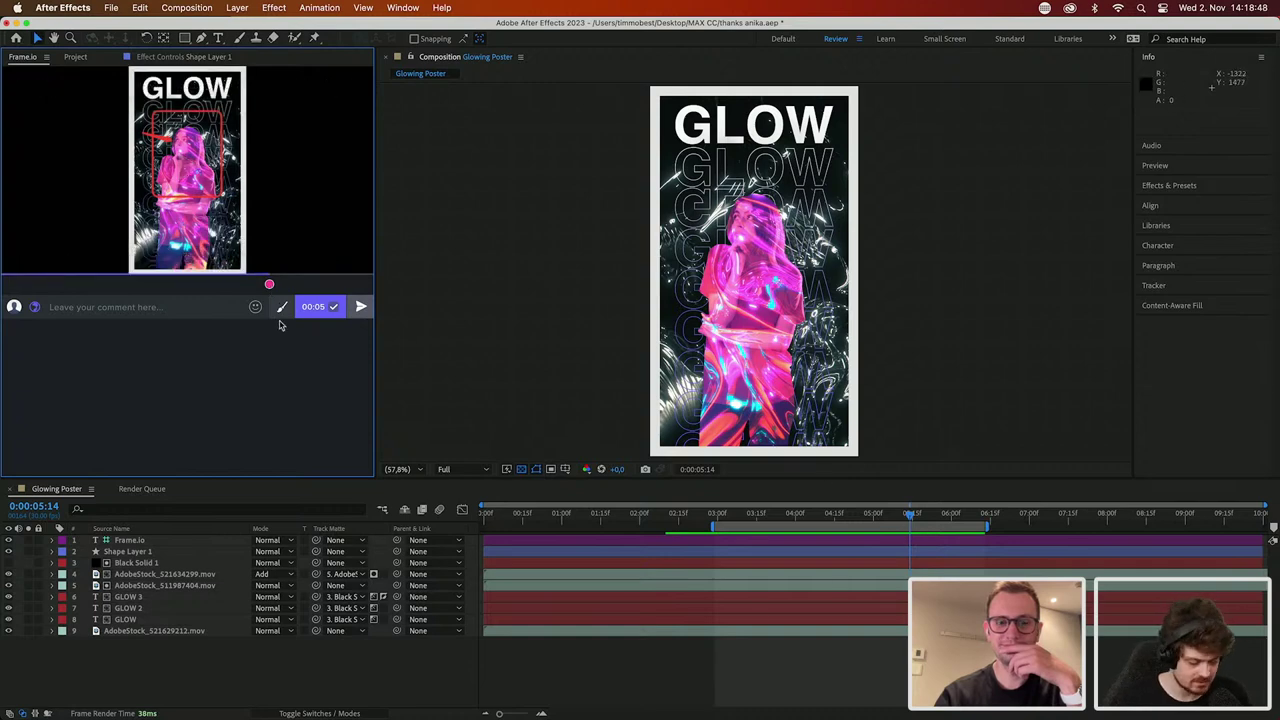
# Step: Return to the project, reopen Glowing Poster.mp4 with its comment list, and select the "use this as the thumbnail" comment
pyautogui.click(16, 88)
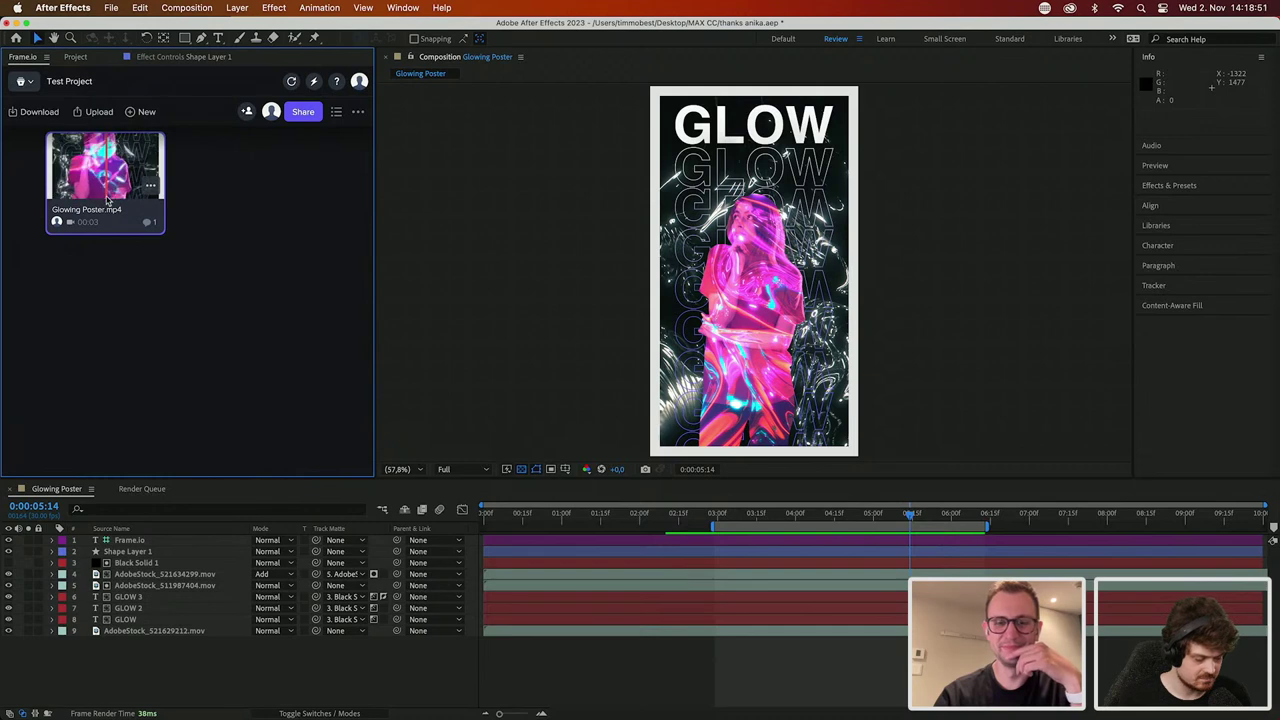
pyautogui.click(108, 201)
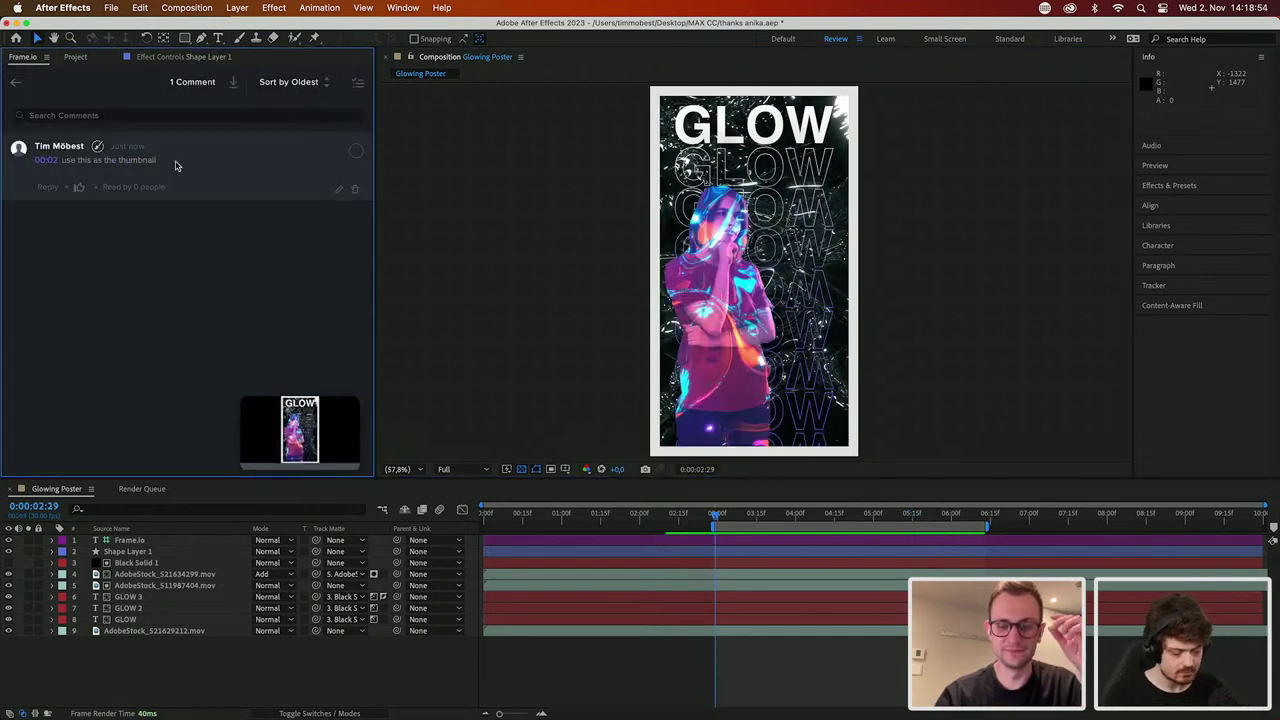
pyautogui.click(176, 166)
# Step: Start a reply to the thumbnail comment with "okay, thanks. wow, I really like your taste in design. and you are so"
pyautogui.click(49, 187)
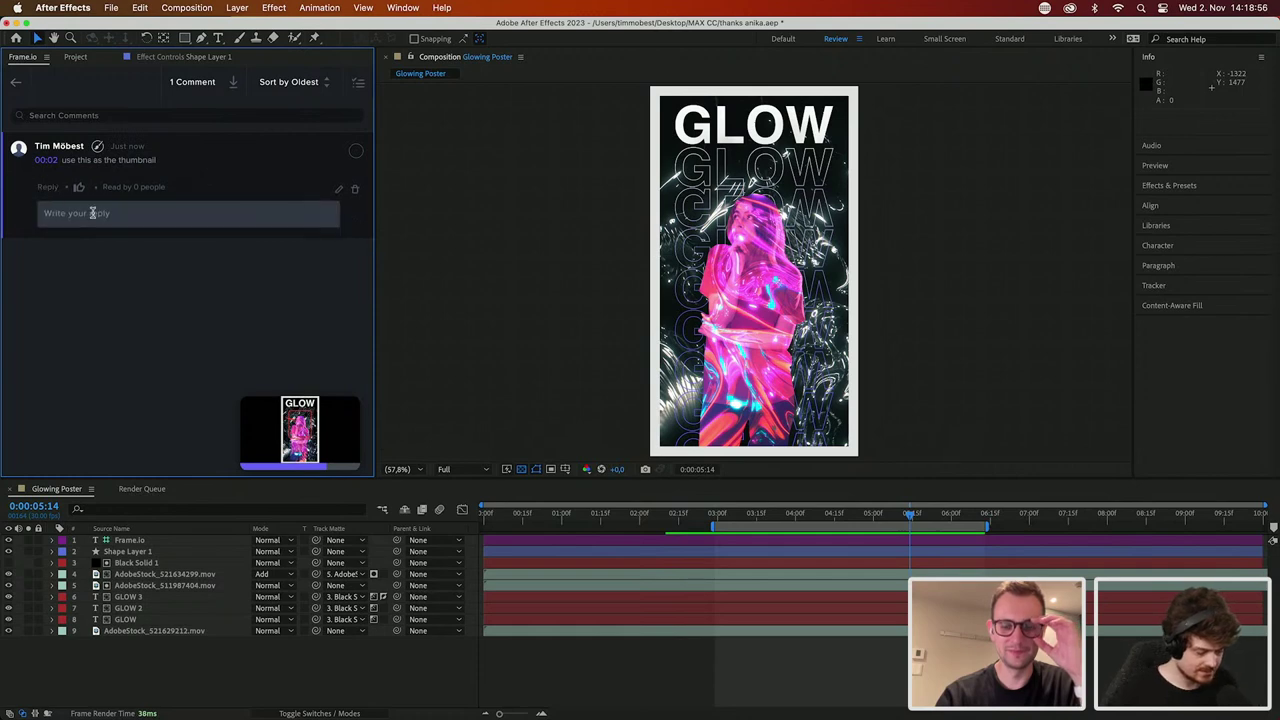
pyautogui.write('ok')
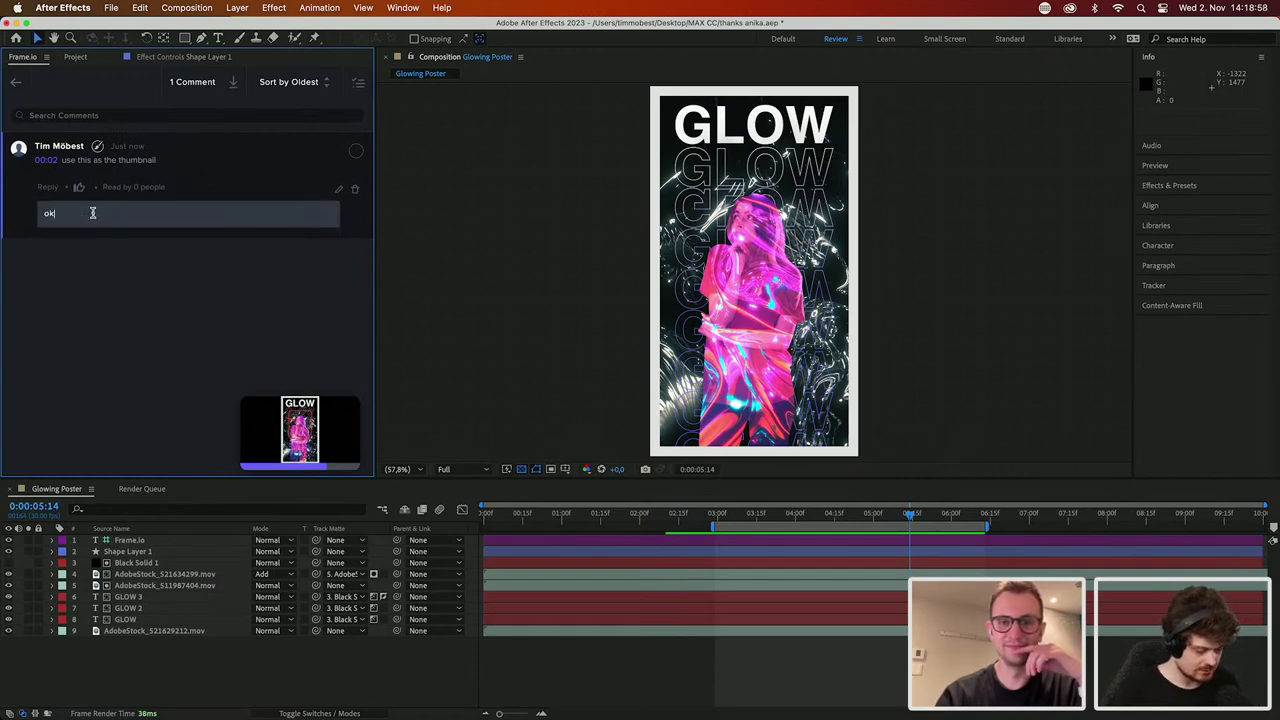
pyautogui.write('ay, t')
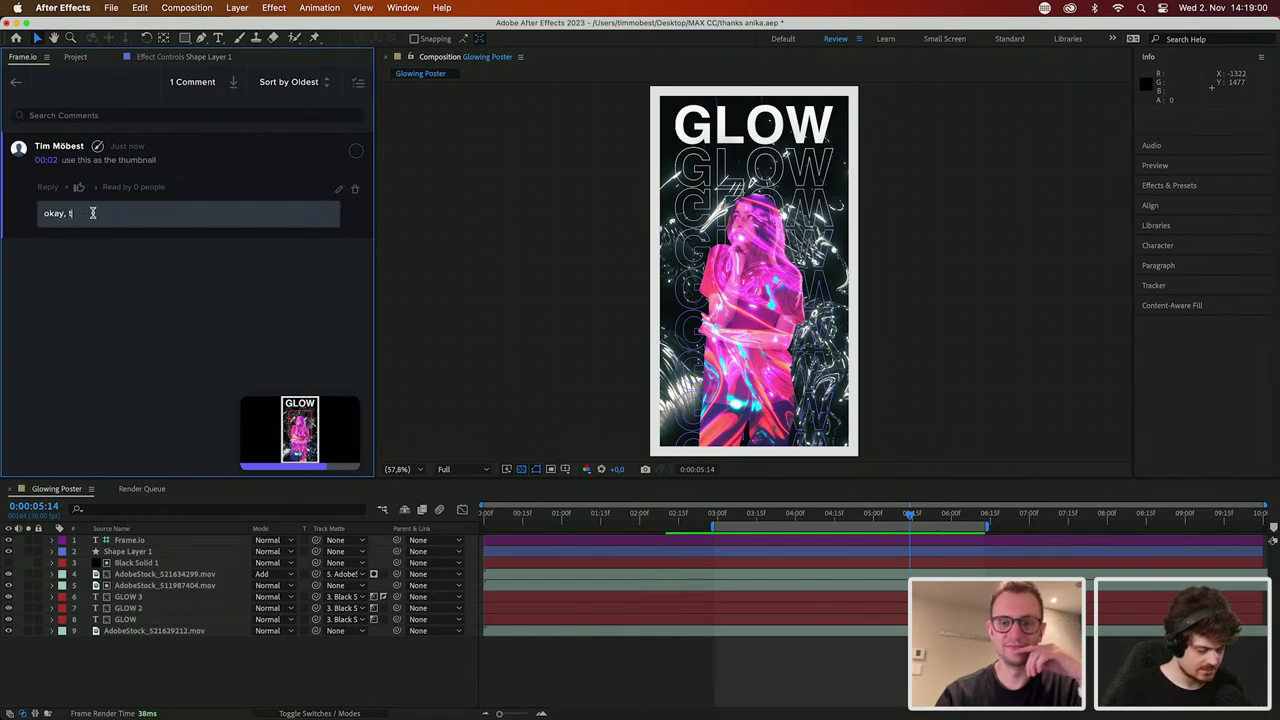
pyautogui.write('hankss wow, I really l')
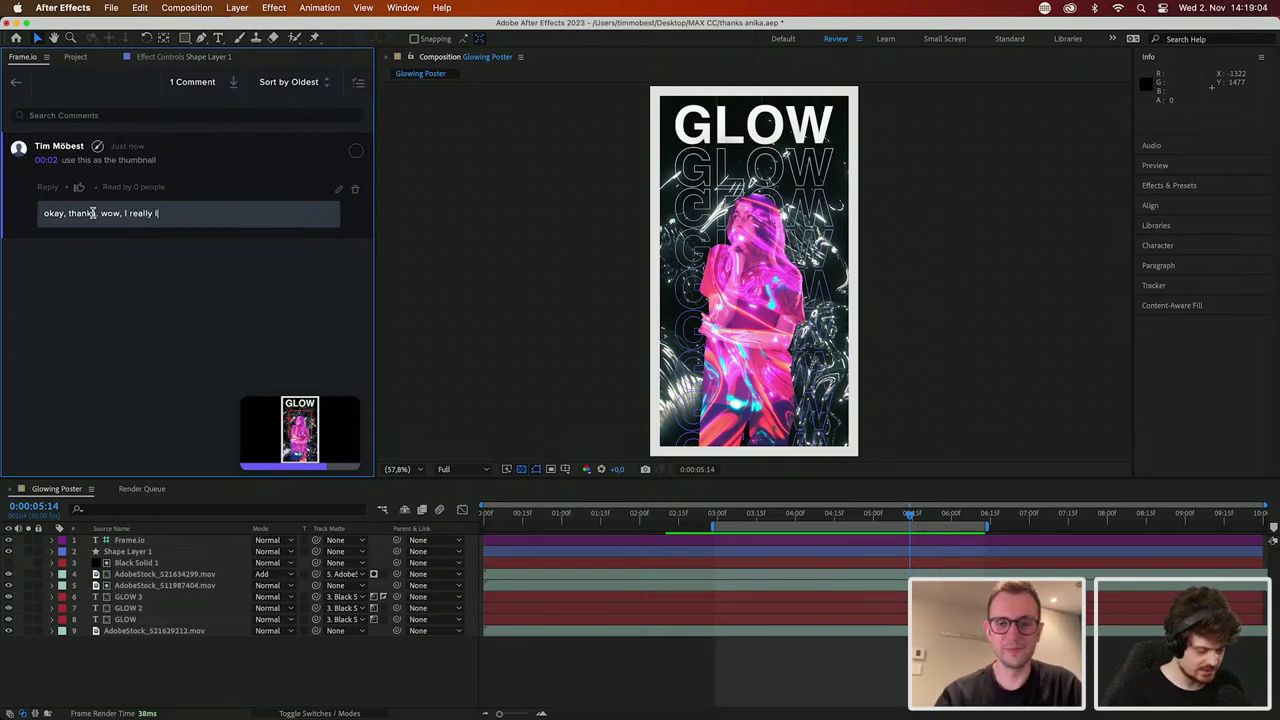
pyautogui.write('ike your taste in design')
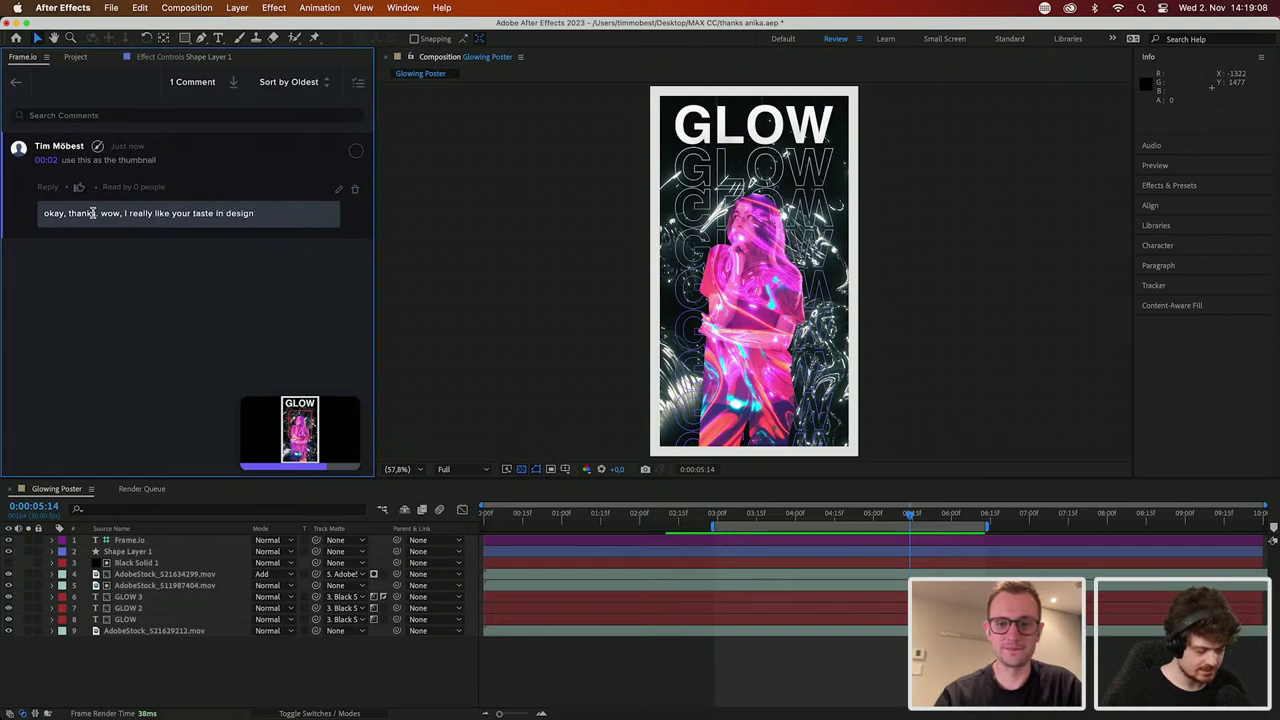
pyautogui.write('. and you are so')
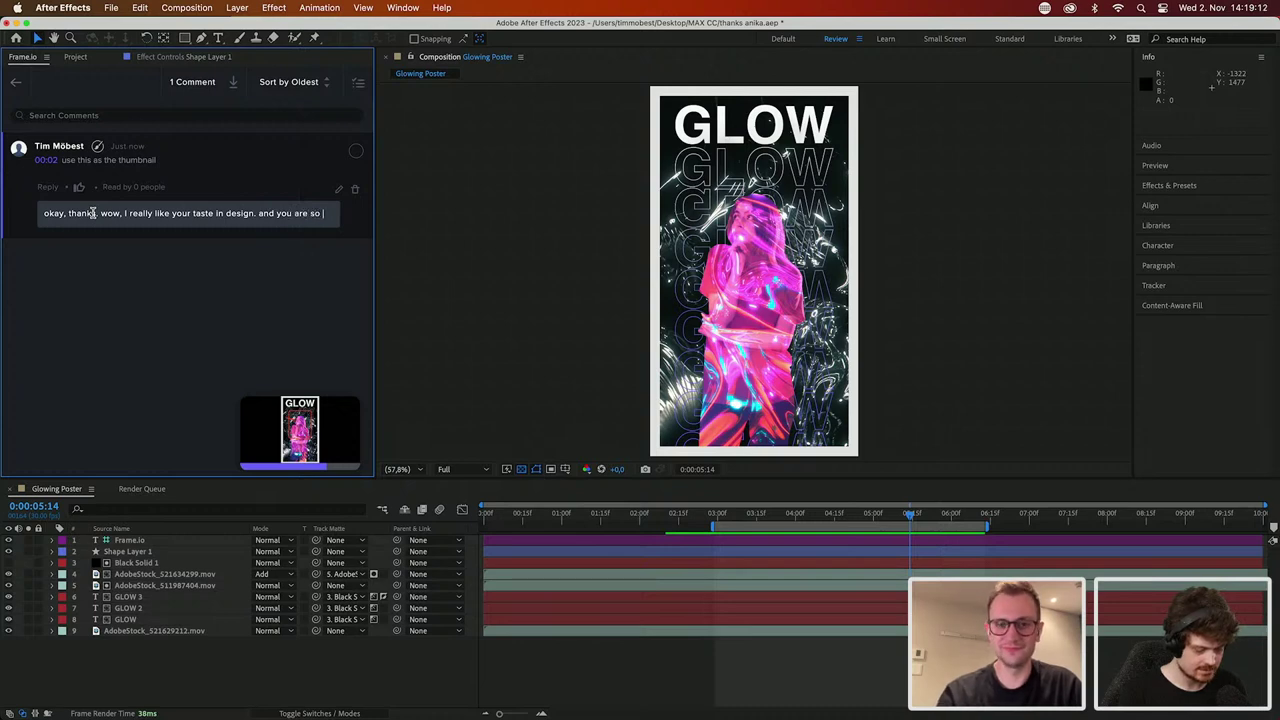
# Step: Complete the reply with "good at uploading footage. amazing. 5 stars. they had bongos.", send it, and like the original comment
pyautogui.write(' good at')
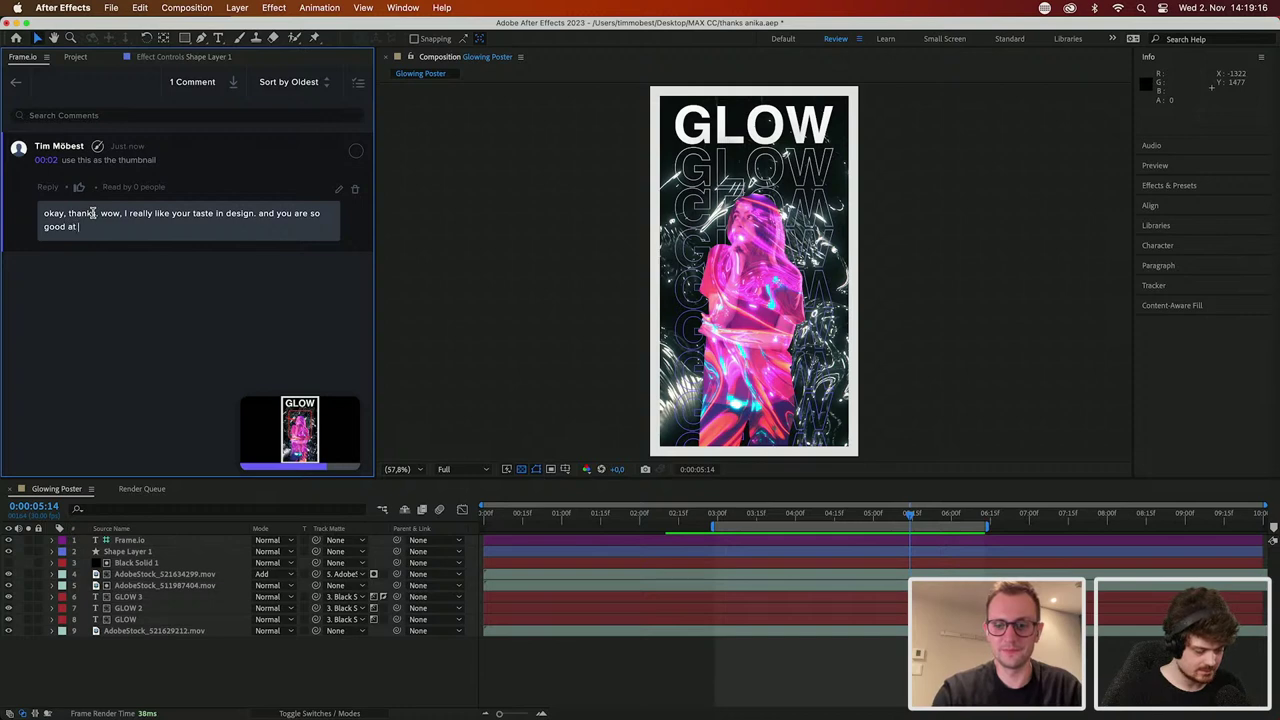
pyautogui.write(' uploading foo')
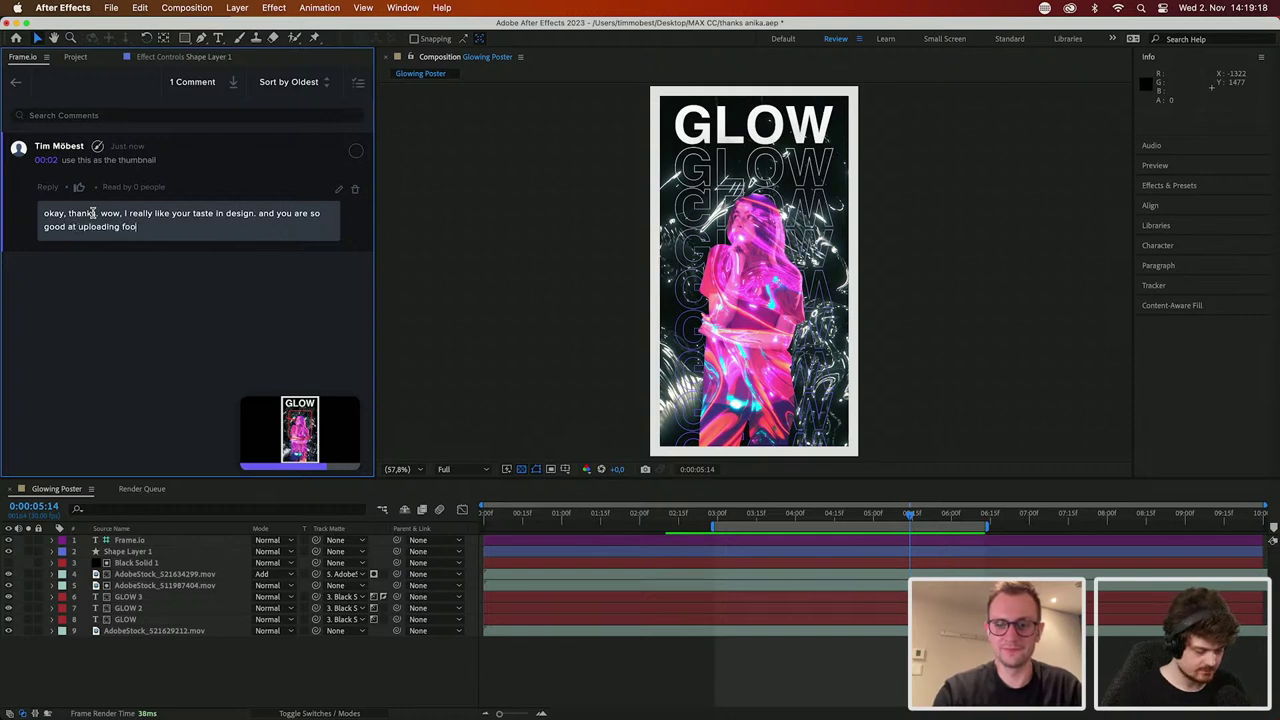
pyautogui.write('tage. amazing')
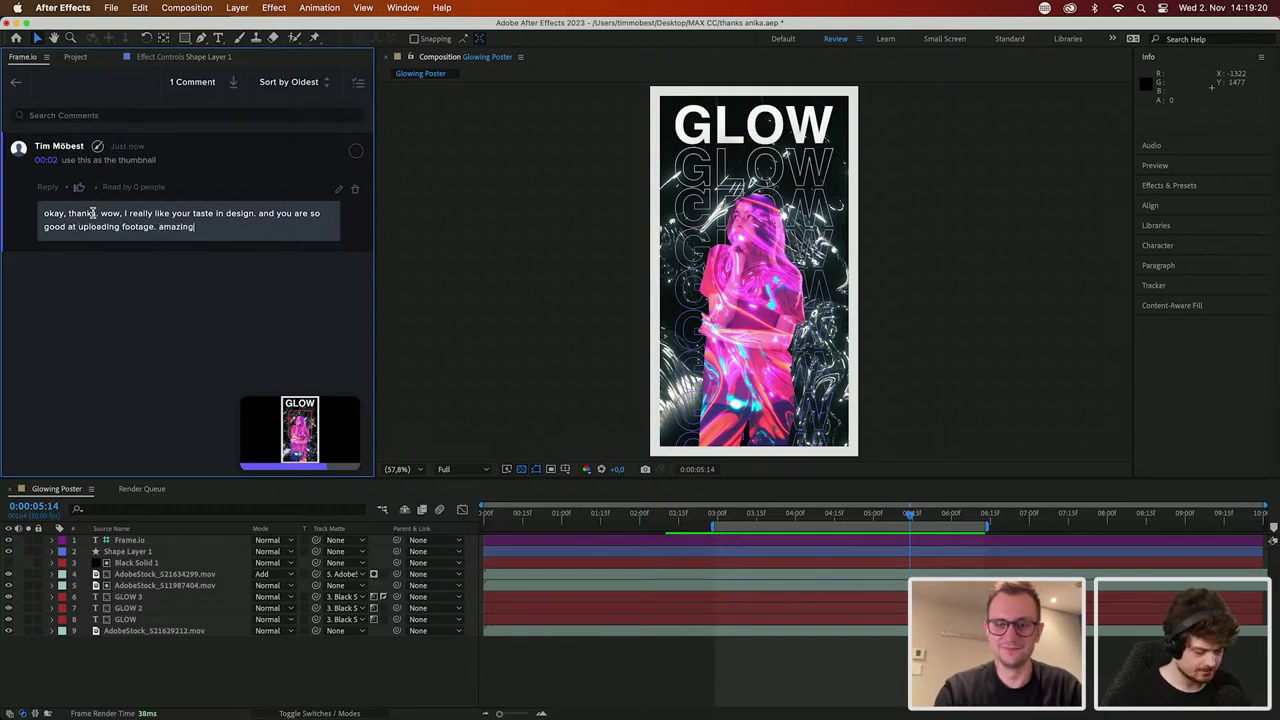
pyautogui.write('. 5 stars. they had bongos.')
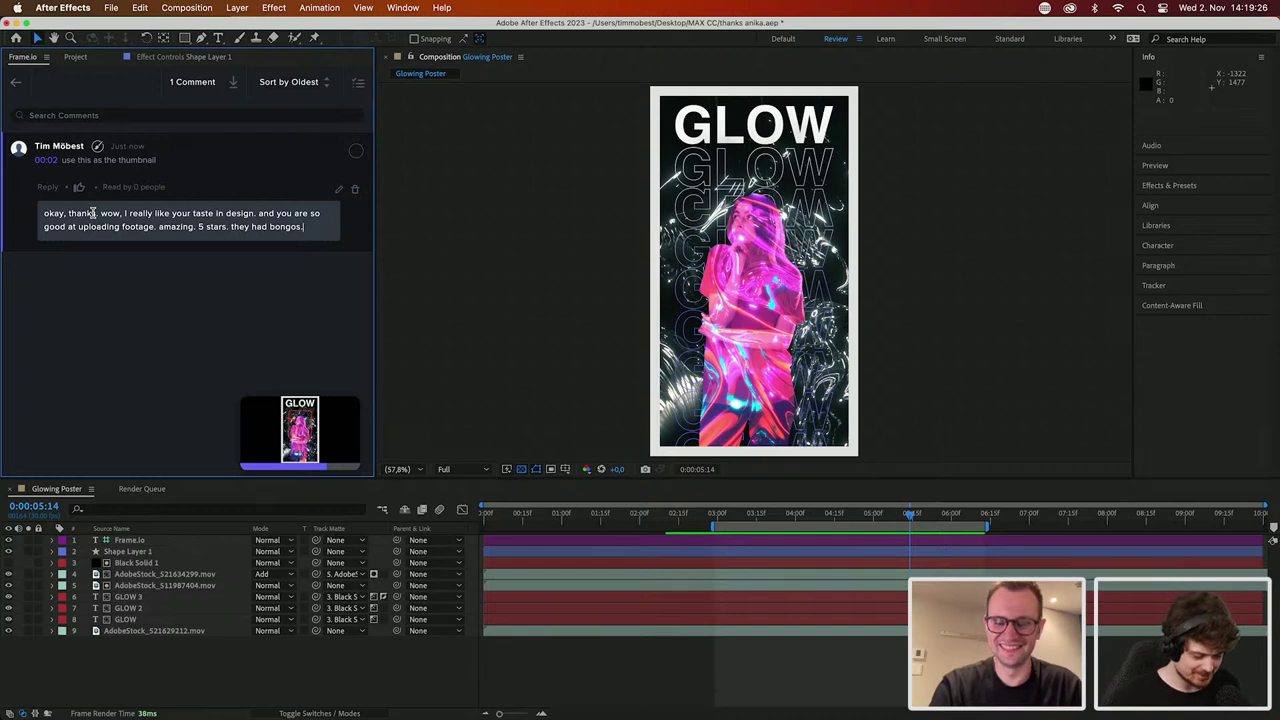
pyautogui.press('Return')
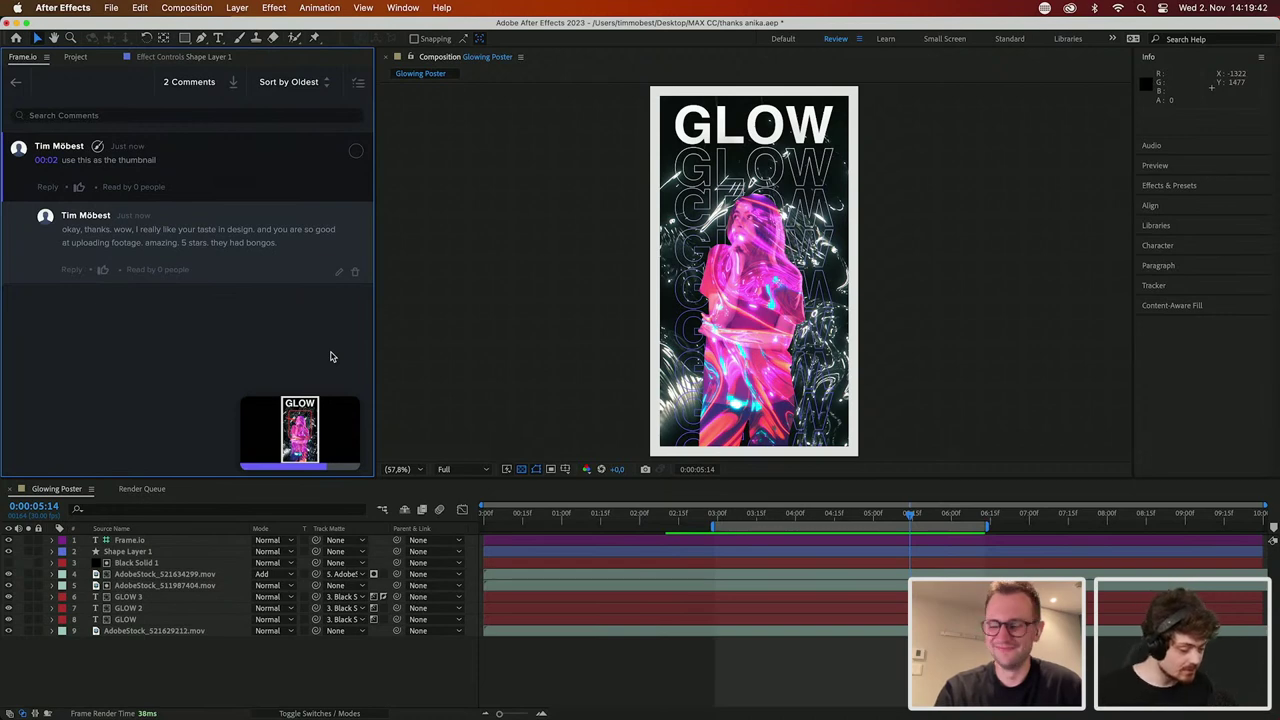
pyautogui.click(79, 188)
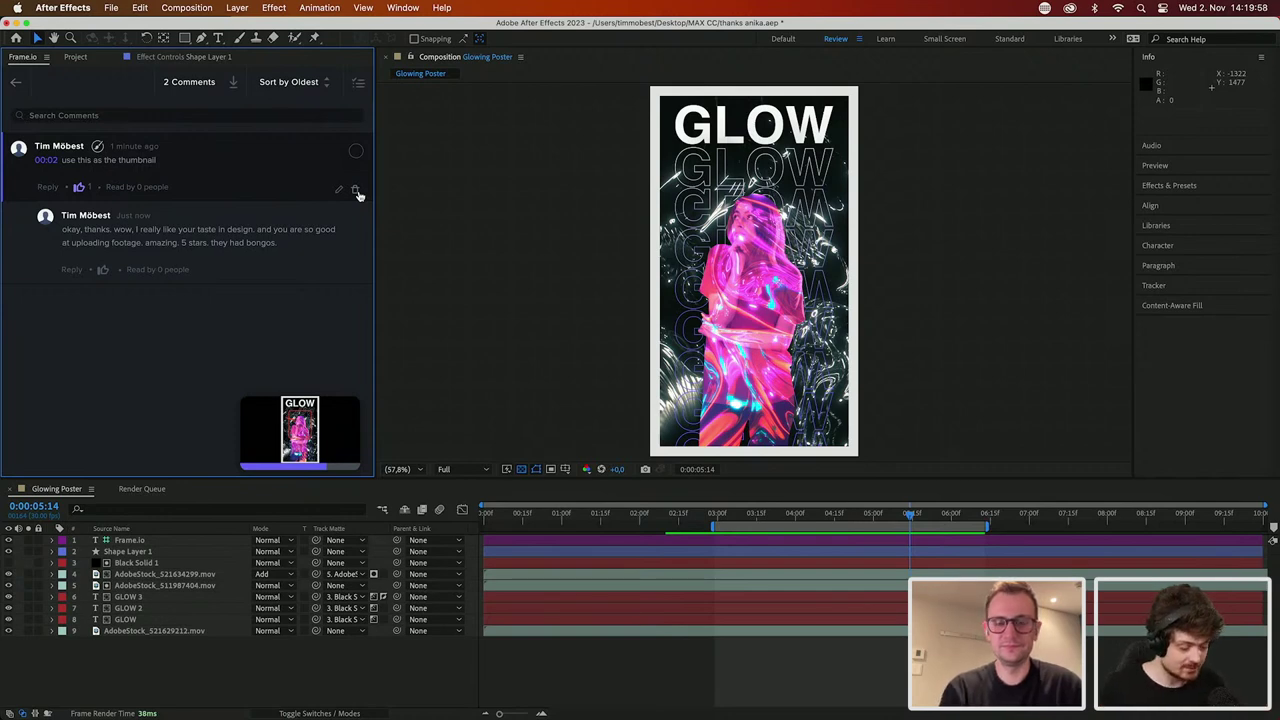
# Step: Switch to Chrome, play part of the review video, and jump to the annotated frame of the 00:02 comment
pyautogui.press('super+Tab')
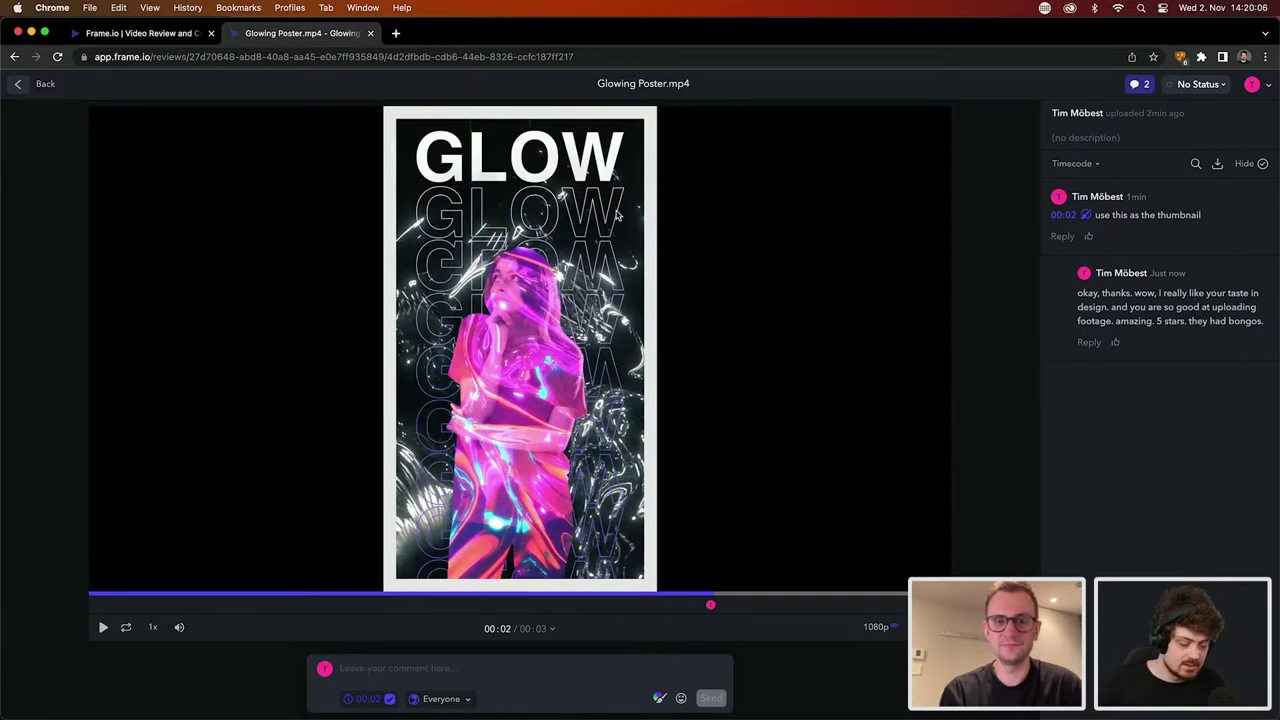
pyautogui.click(711, 601)
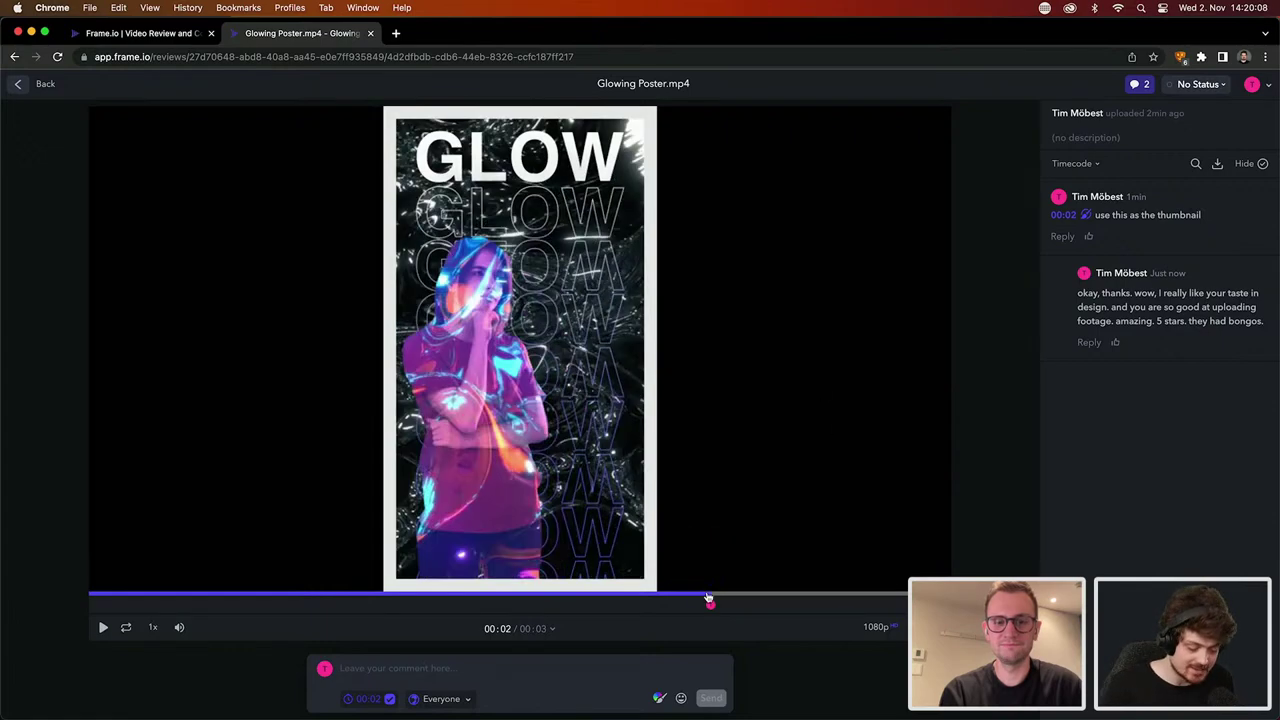
pyautogui.click(537, 595)
pyautogui.press('space')
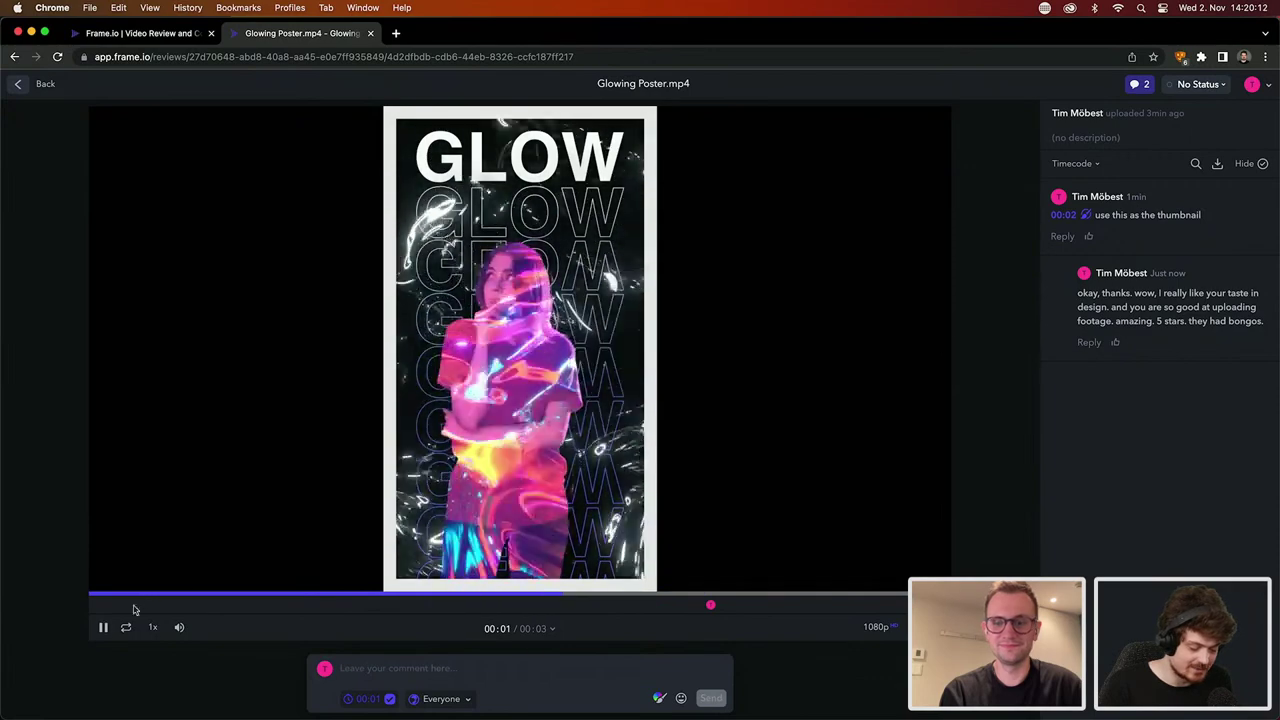
pyautogui.click(103, 627)
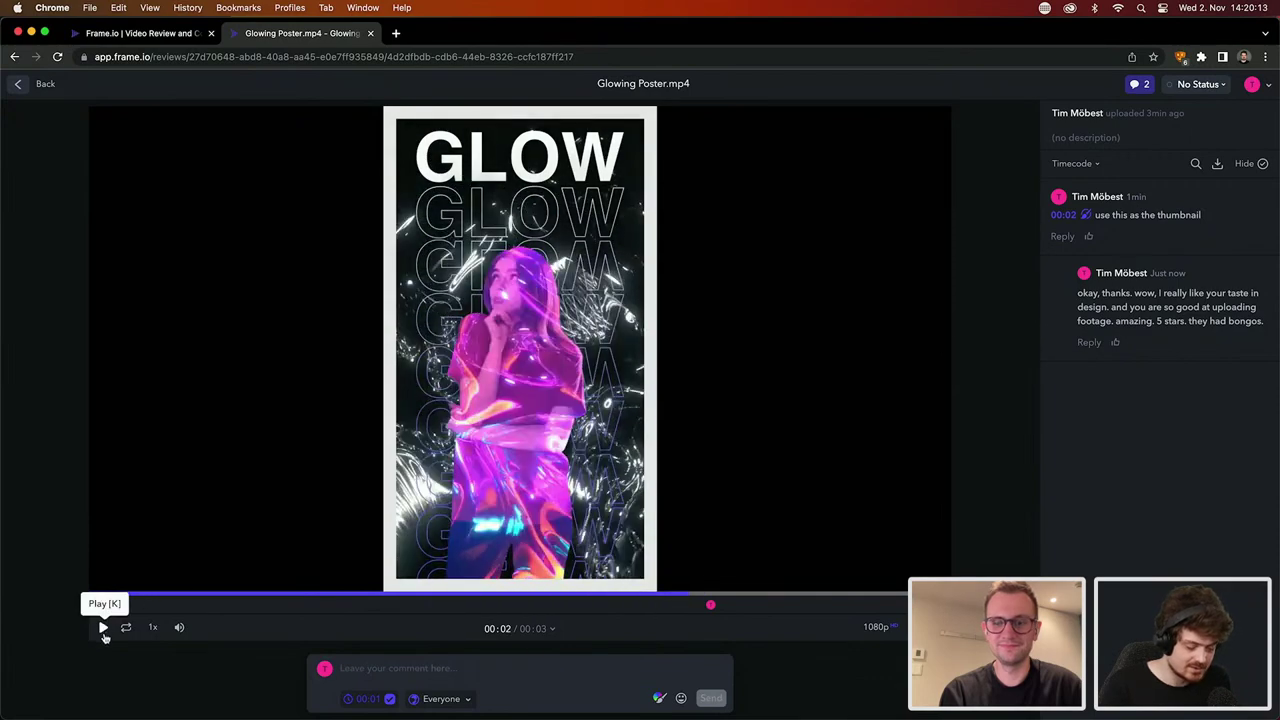
pyautogui.click(1065, 216)
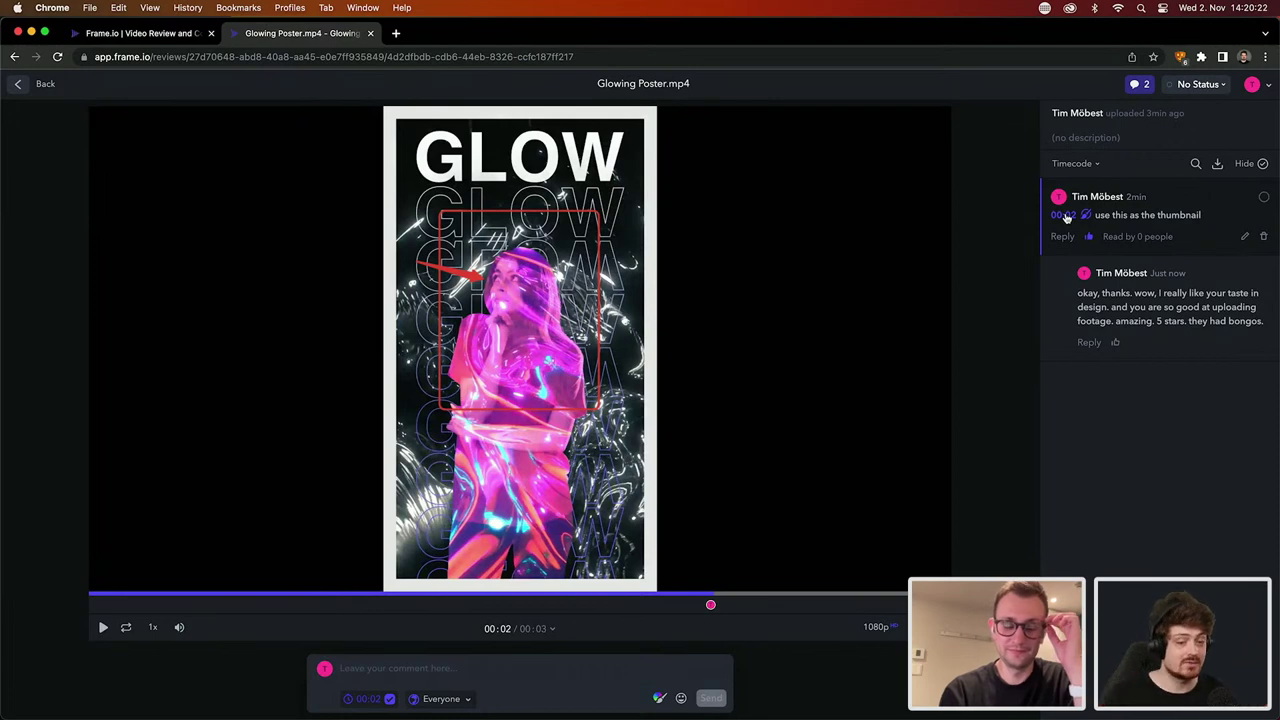
# Step: Switch back to After Effects and reveal the Position property of the AdobeStock_511987404.mov layer
pyautogui.press('super+Tab')
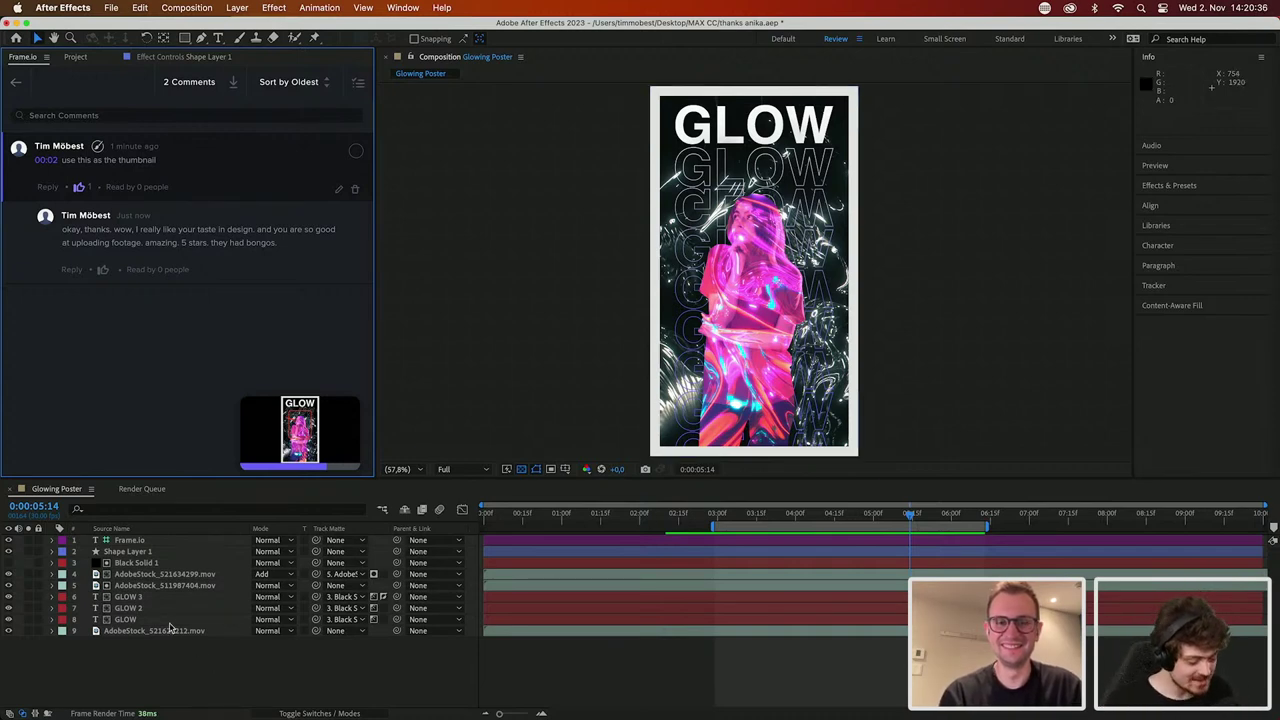
pyautogui.click(145, 586)
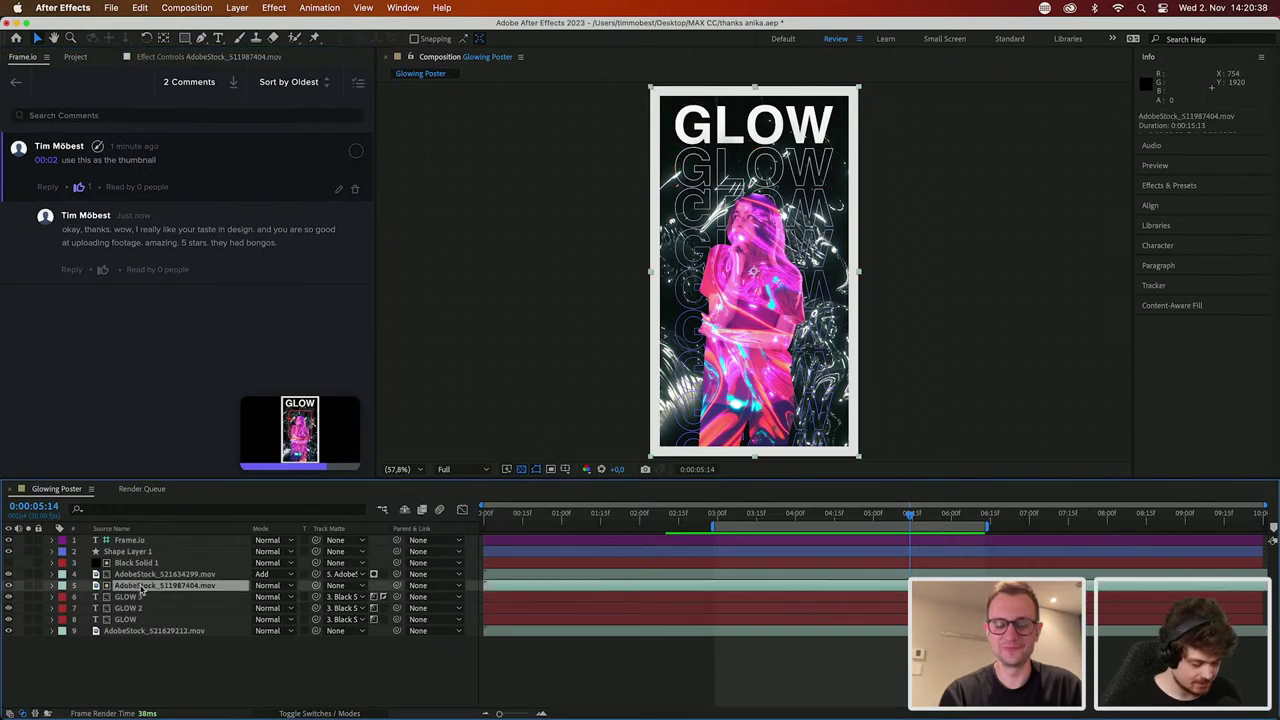
pyautogui.click(8, 575)
pyautogui.click(8, 575)
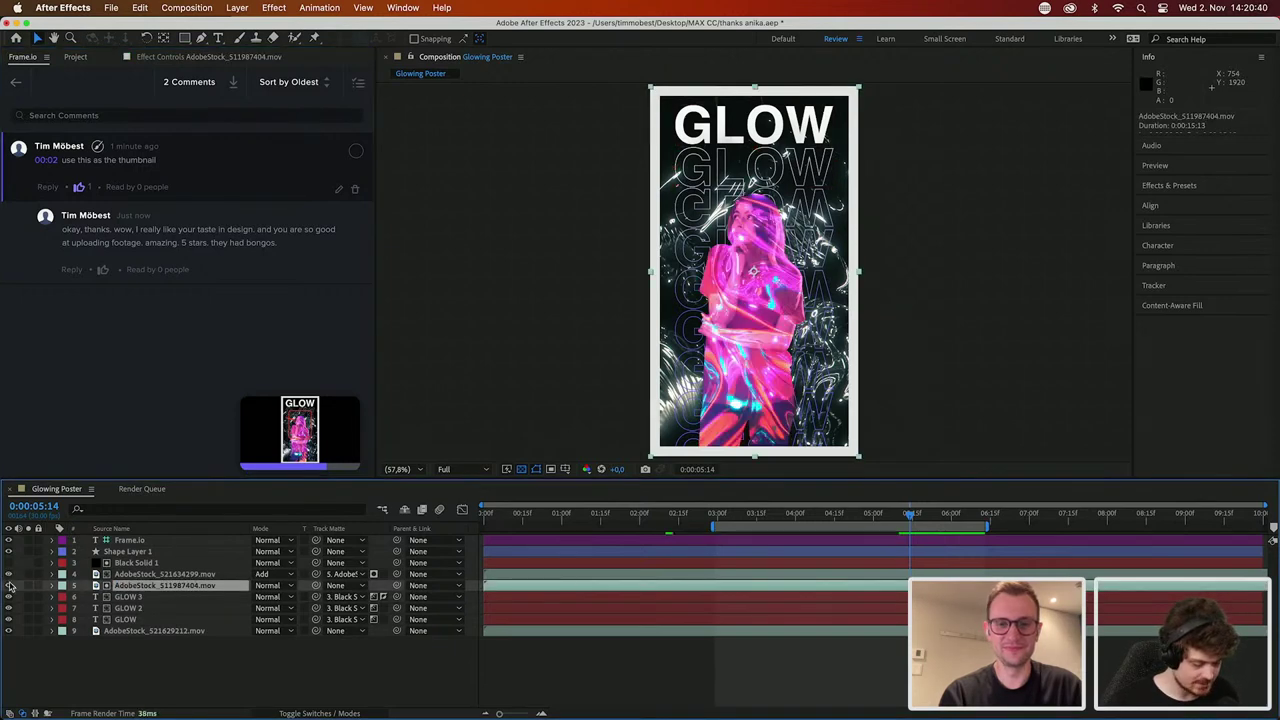
pyautogui.click(134, 597)
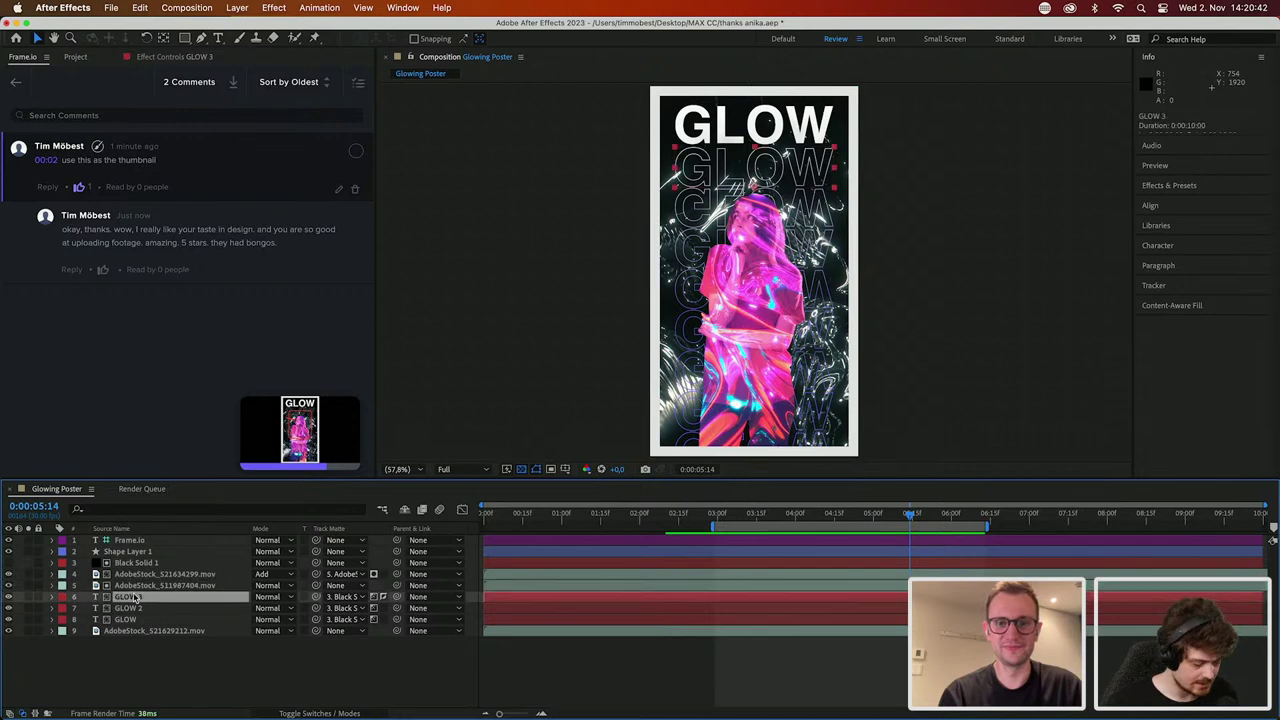
pyautogui.click(135, 589)
pyautogui.press('p')
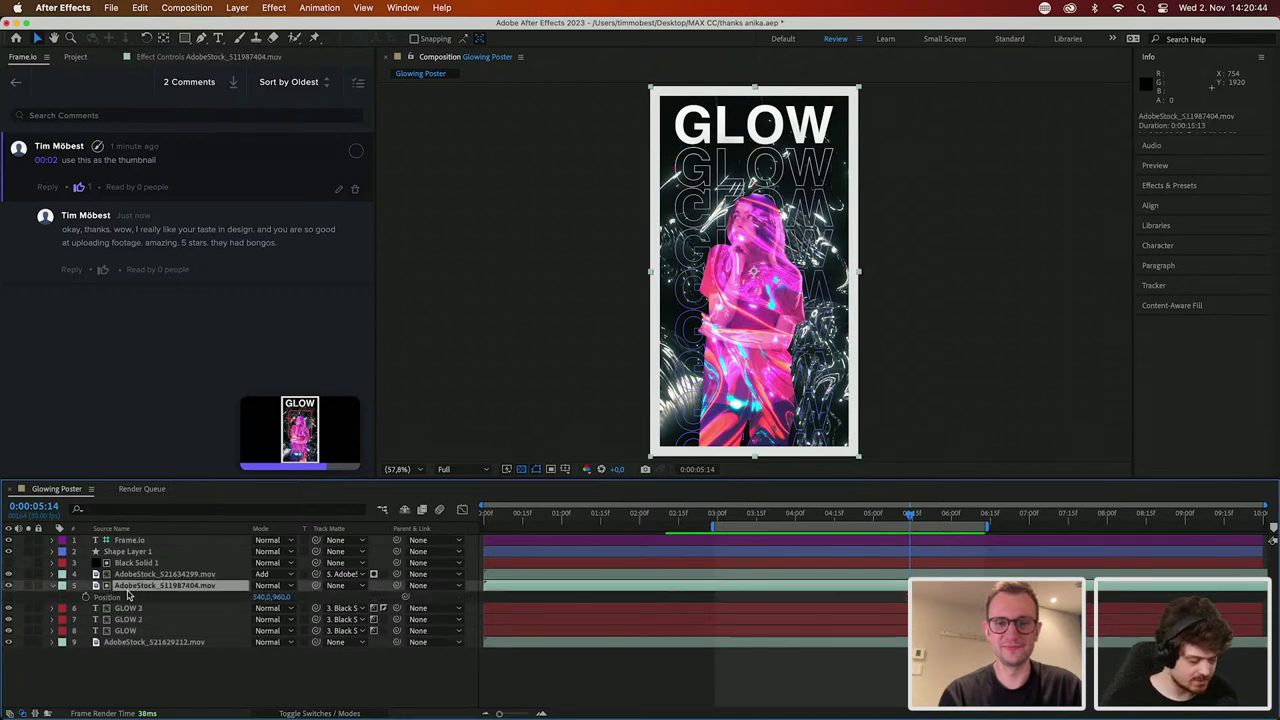
# Step: Keyframe the woman layer's Position from about 176.8, 960 at 0:00:03:06 to about 1034.7, 939.2 at 0:00:04:28
pyautogui.click(727, 520)
pyautogui.moveTo(716, 370); pyautogui.dragTo(647, 370)
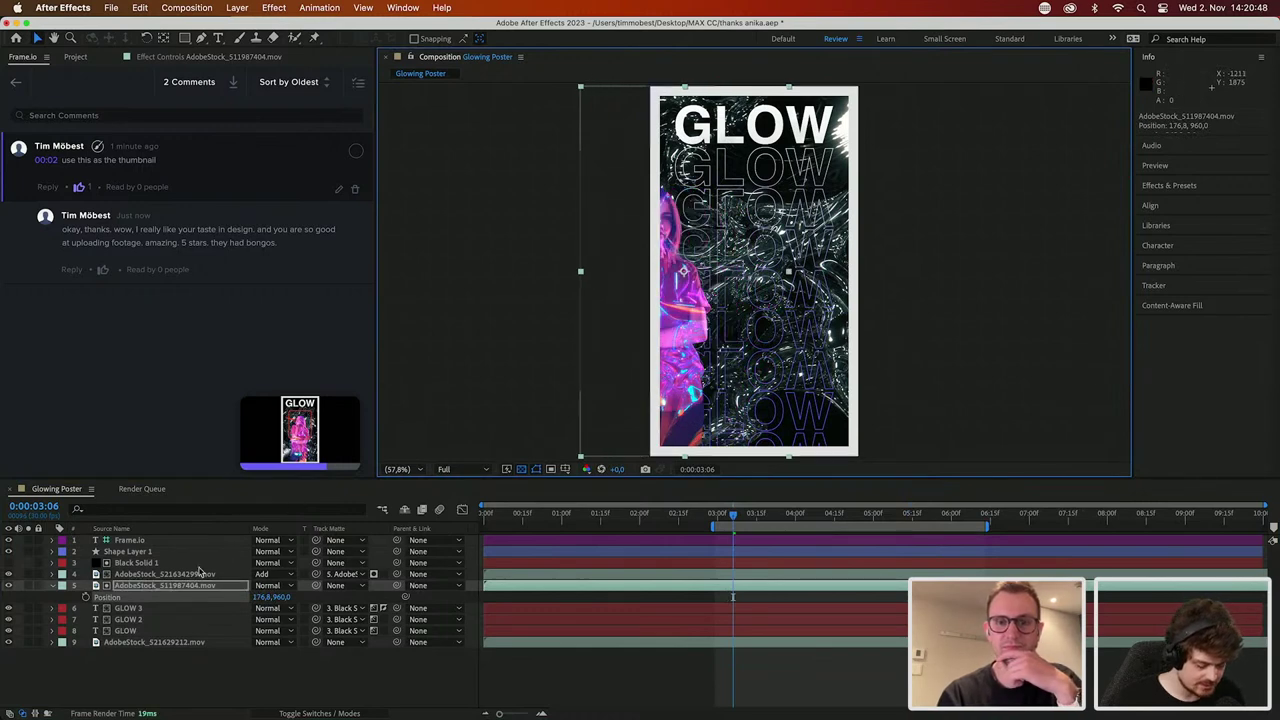
pyautogui.click(87, 597)
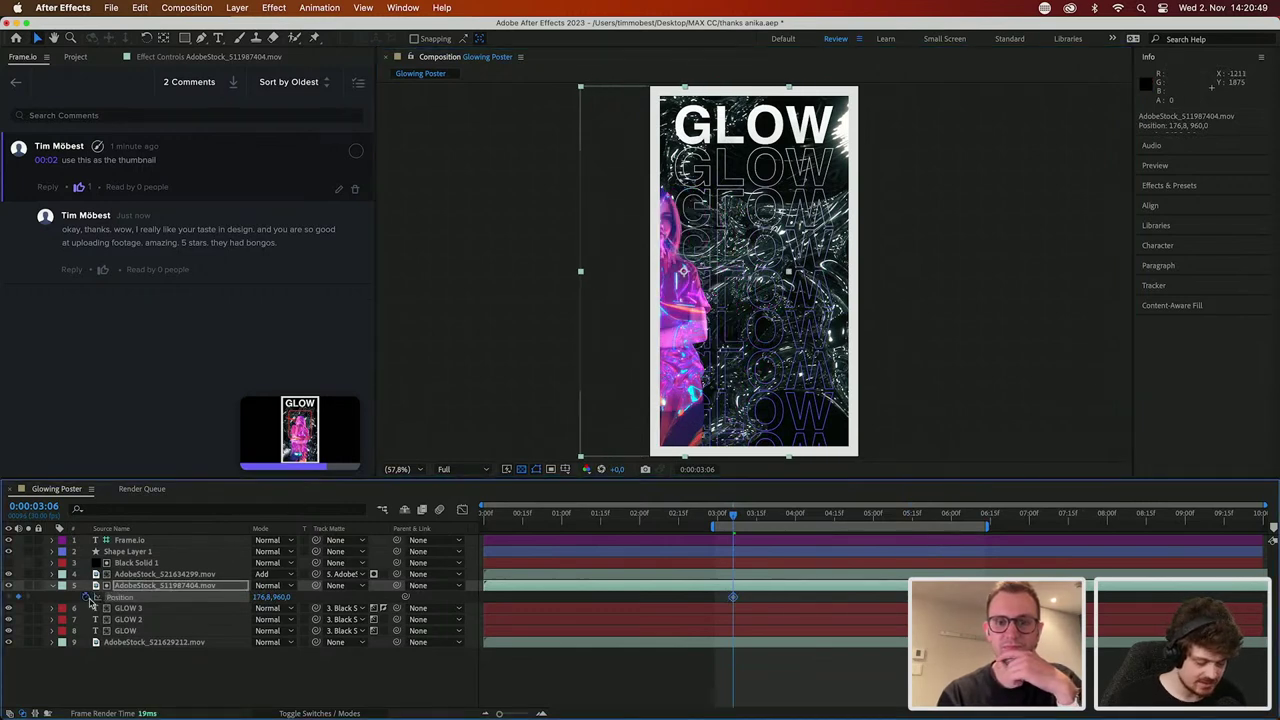
pyautogui.click(868, 515)
pyautogui.moveTo(603, 353); pyautogui.dragTo(769, 350)
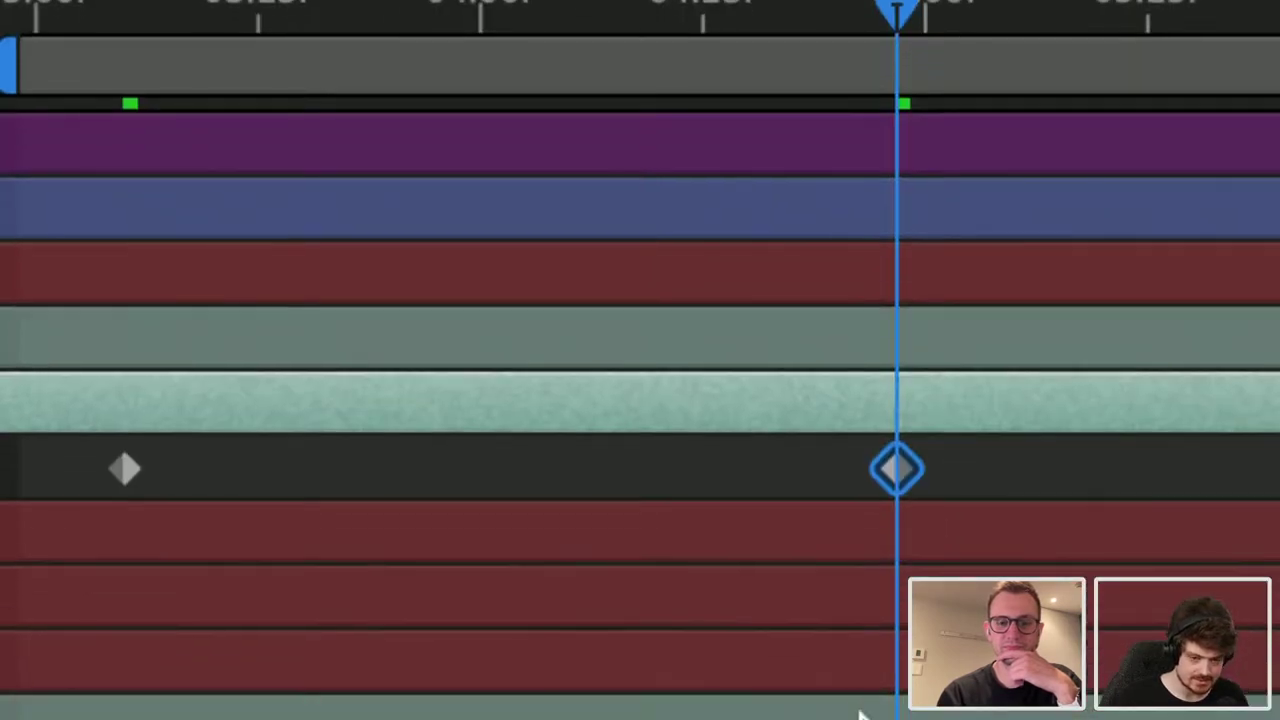
# Step: Label the first Position keyframe of the AdobeStock_511987404.mov layer Aqua
pyautogui.click(124, 469)
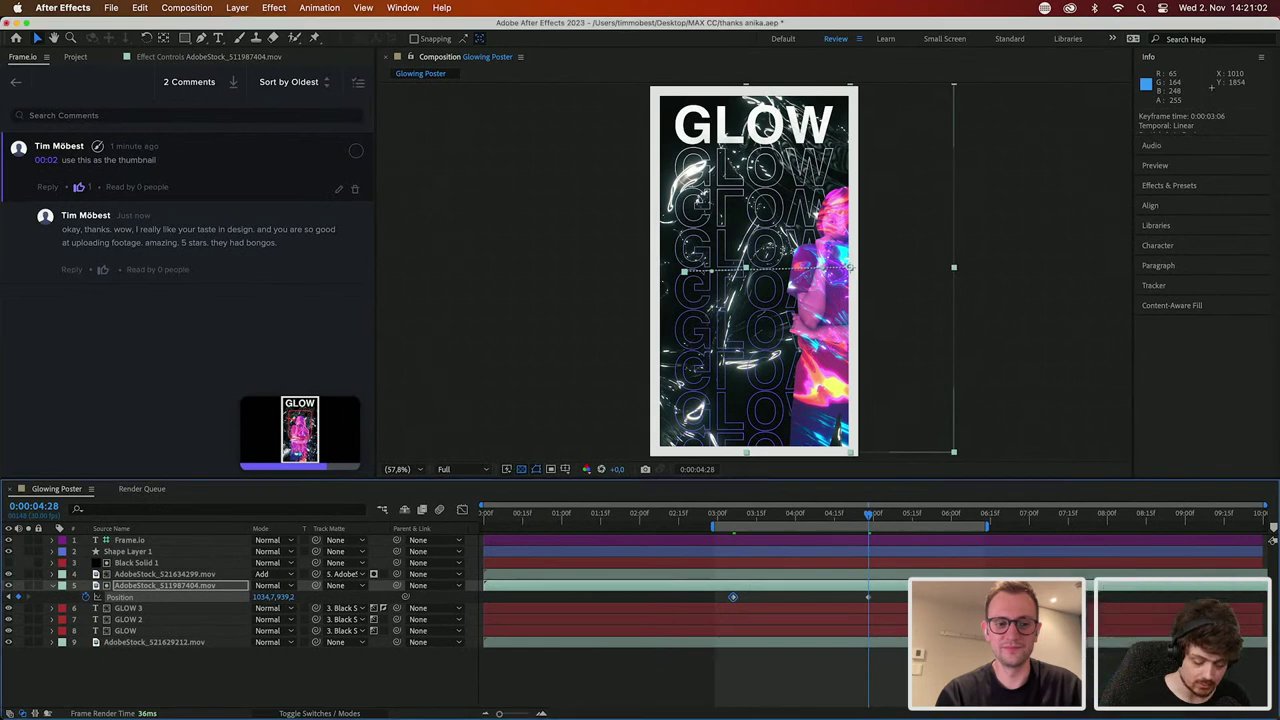
pyautogui.rightClick(733, 598)
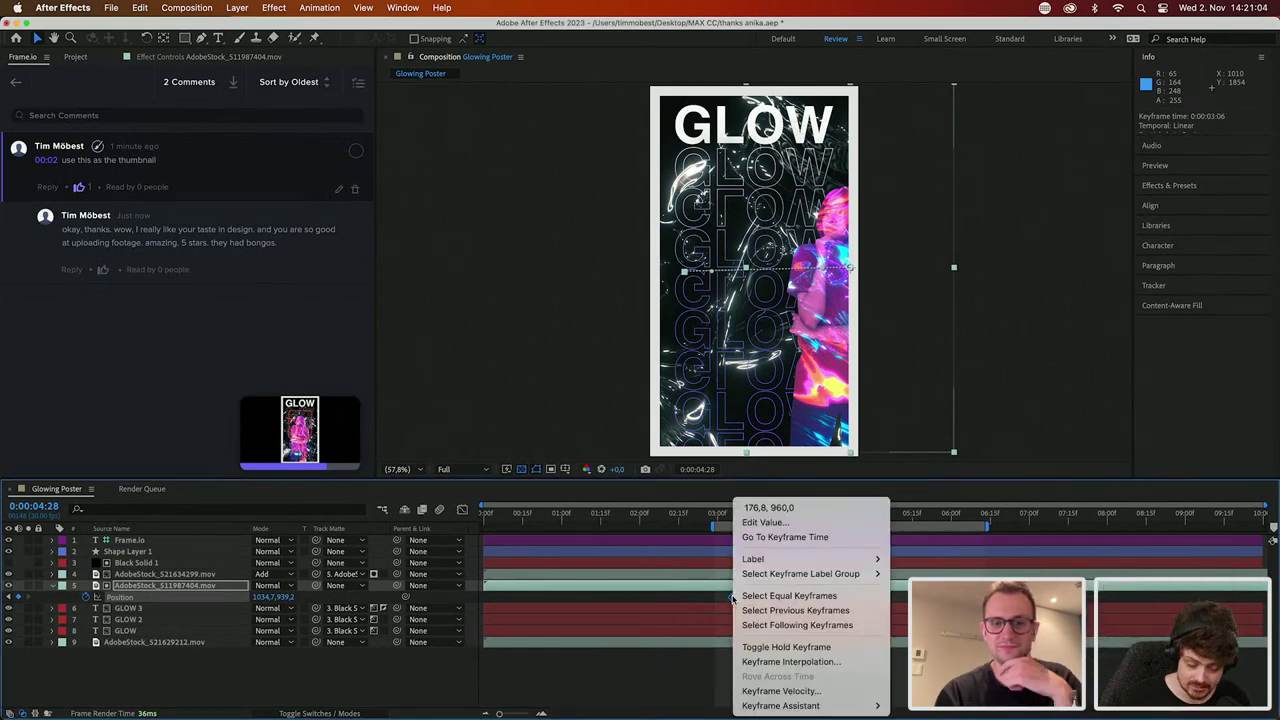
pyautogui.moveTo(790, 560)
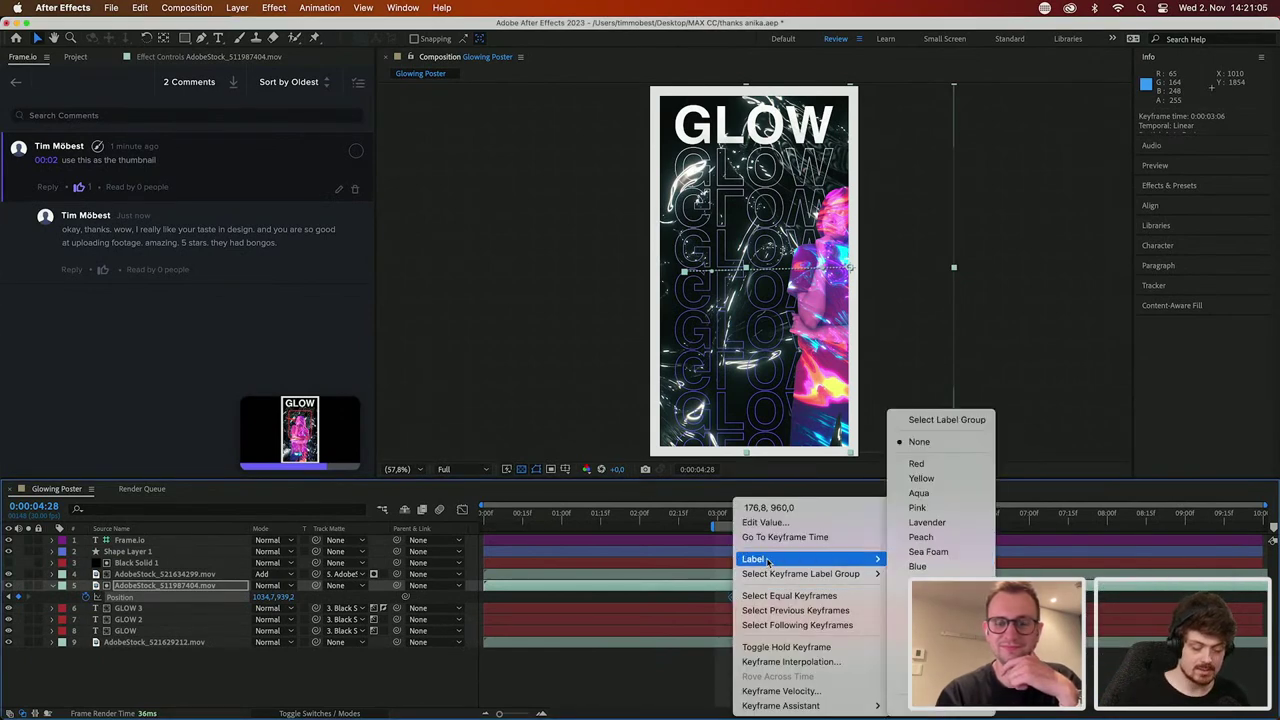
pyautogui.click(919, 493)
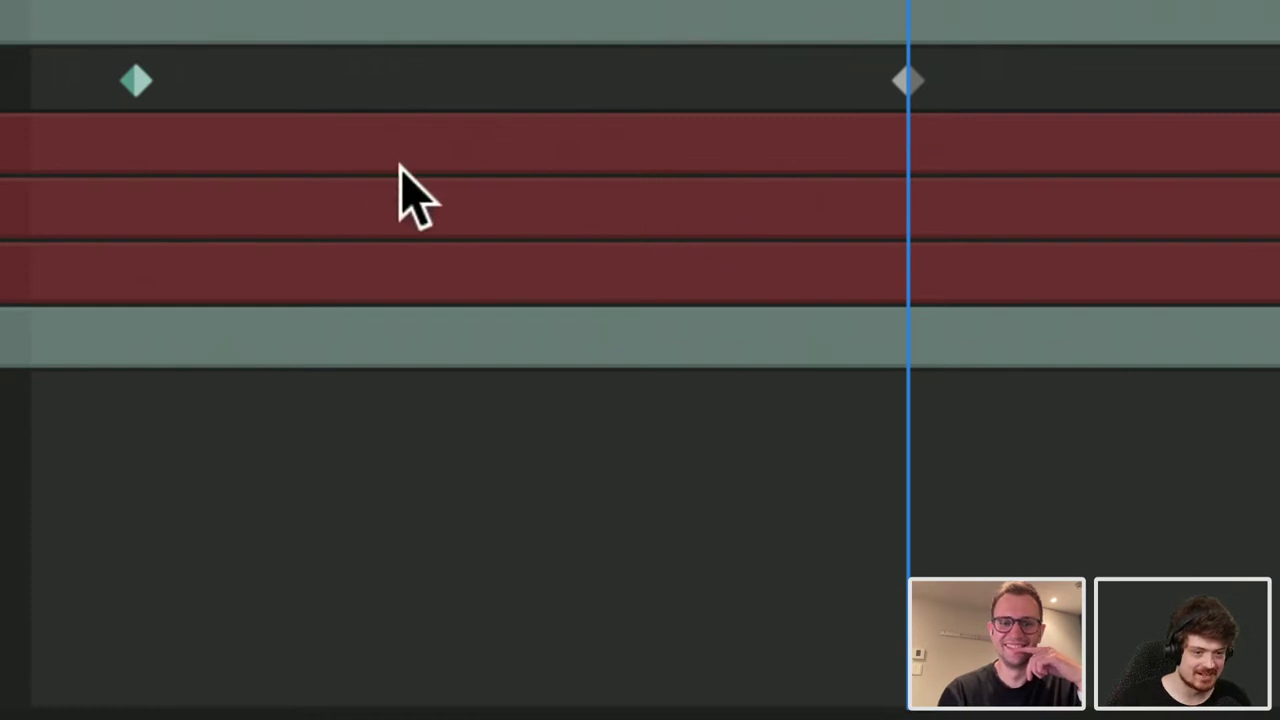
# Step: Change the label of the first Position keyframe to Red and deselect the keyframe
pyautogui.rightClick(143, 88)
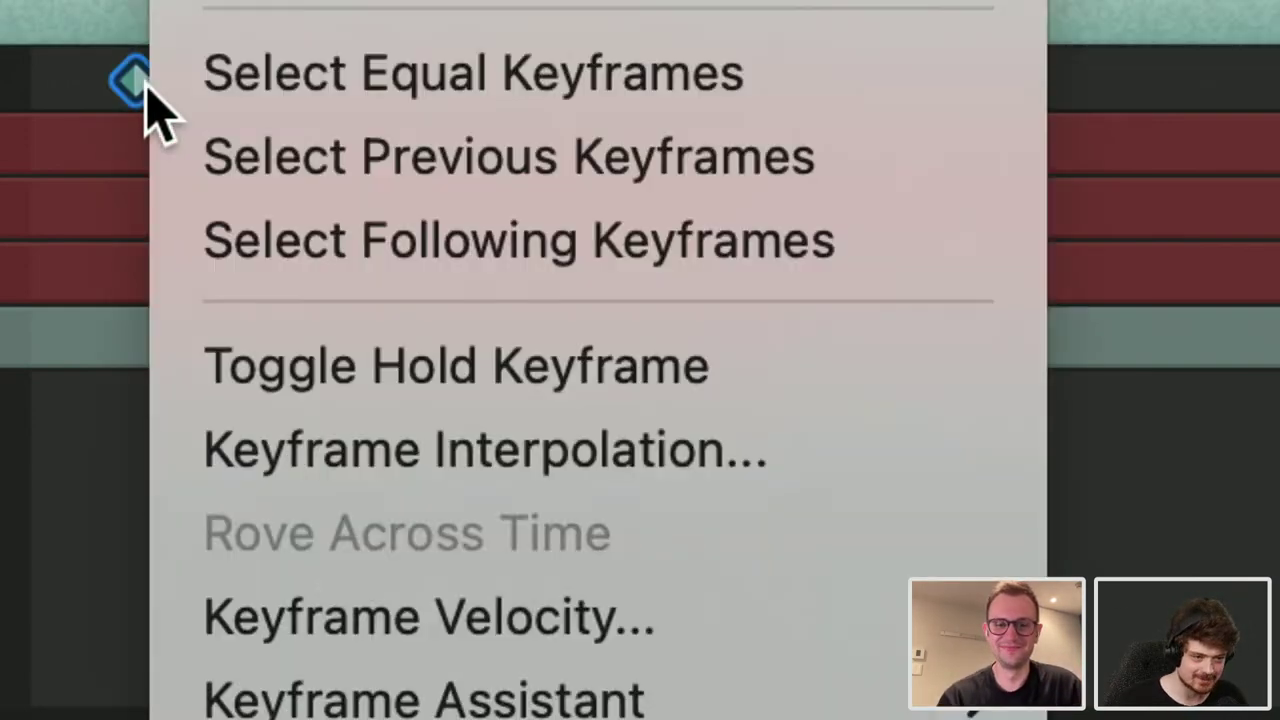
pyautogui.moveTo(300, 23)
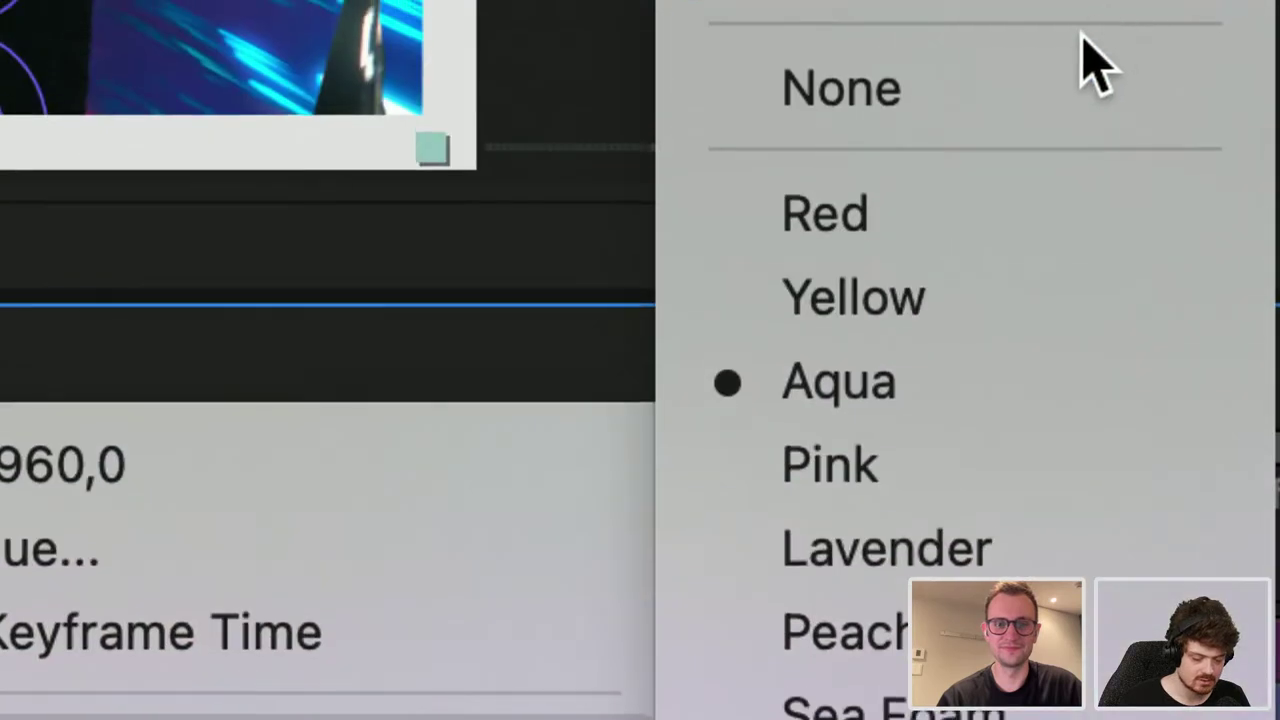
pyautogui.click(968, 208)
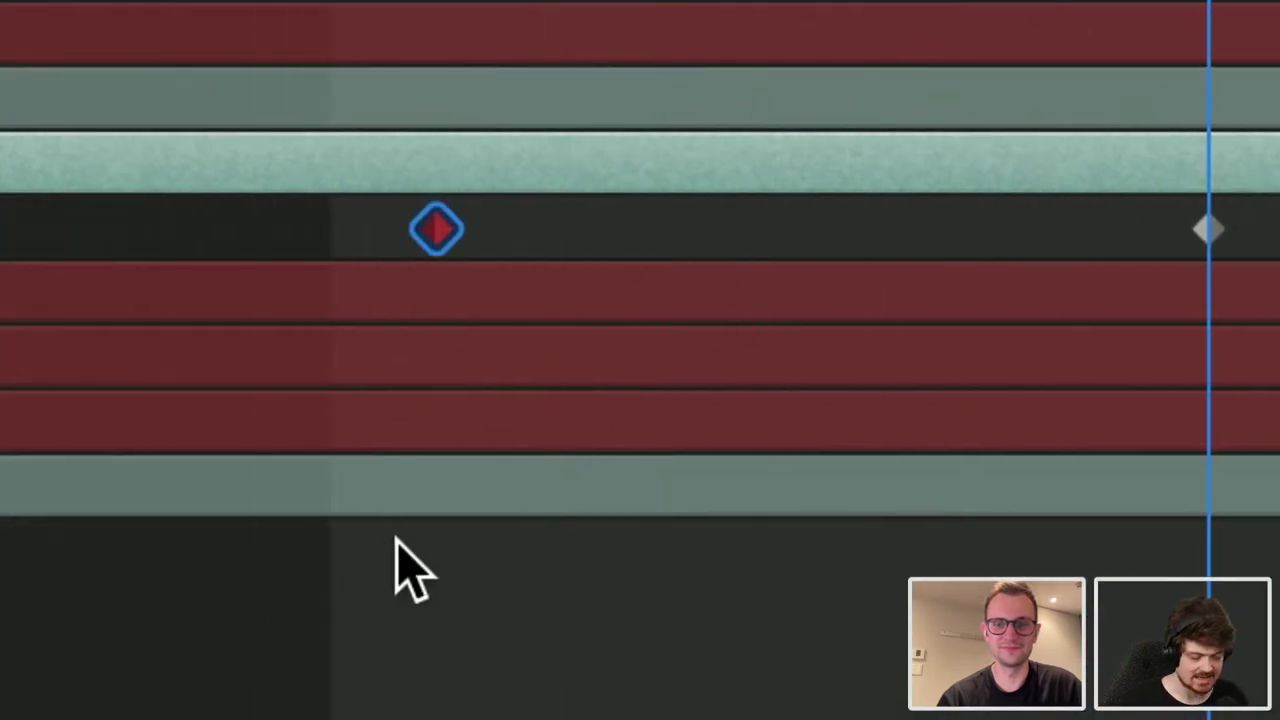
pyautogui.click(456, 584)
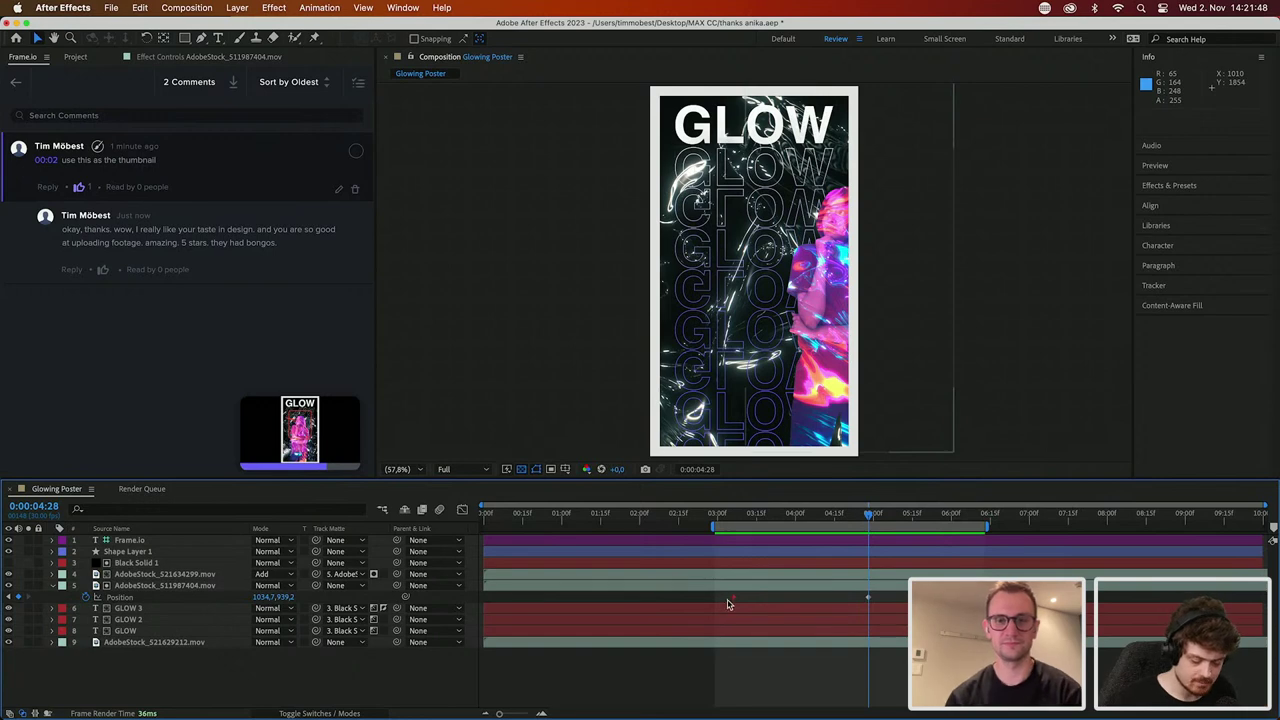
# Step: Select the red keyframe's label group on all layers and clear the selection
pyautogui.doubleClick(734, 597)
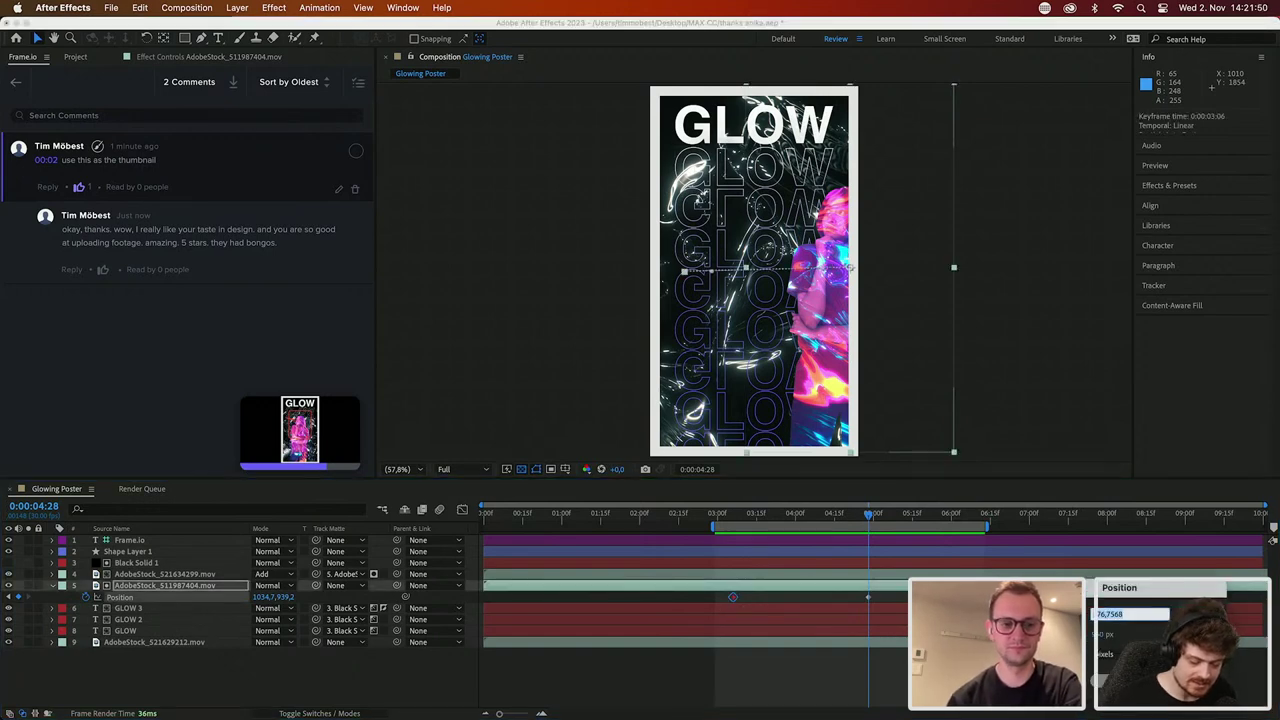
pyautogui.press('Escape')
pyautogui.rightClick(735, 600)
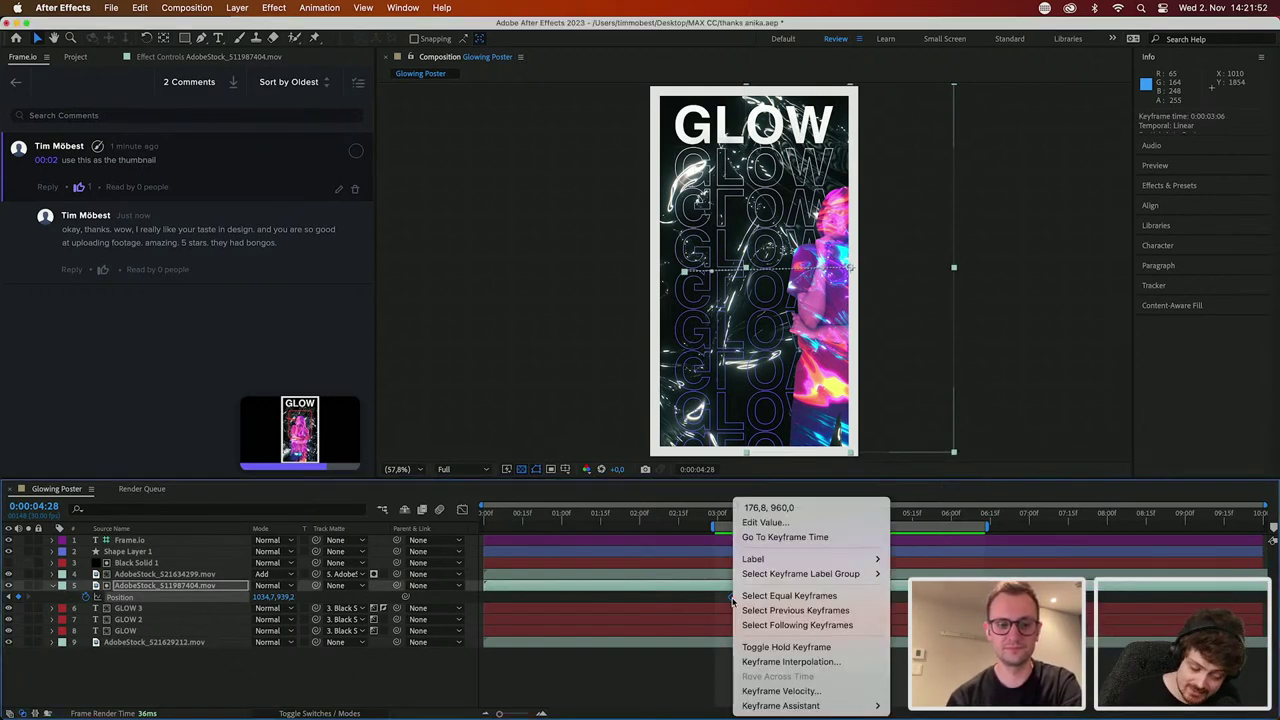
pyautogui.moveTo(768, 576)
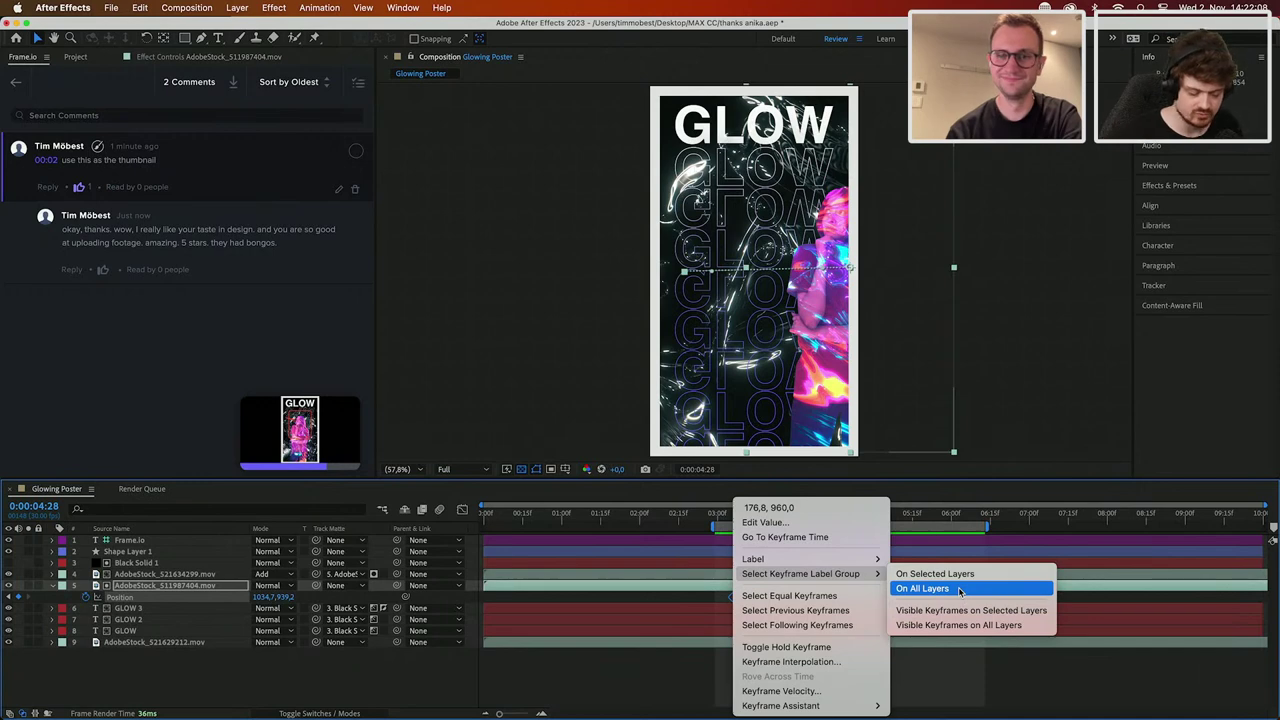
pyautogui.click(959, 591)
pyautogui.click(675, 684)
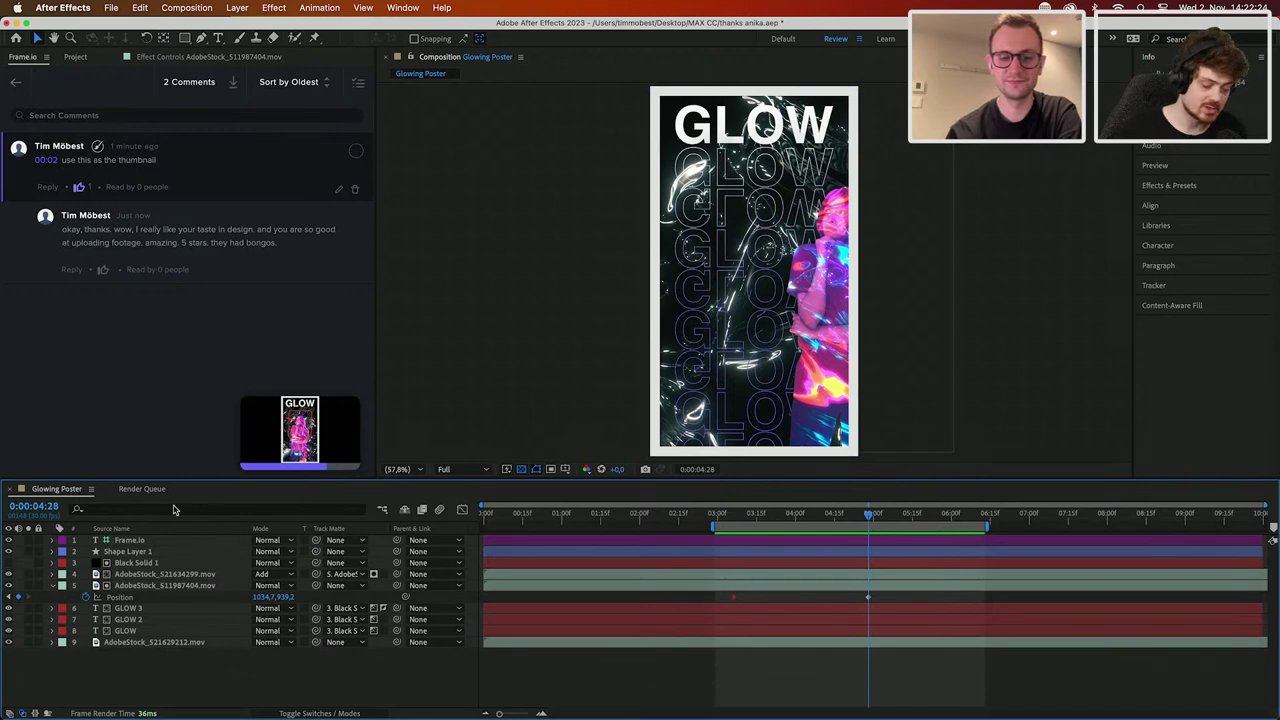
# Step: Show the render queue and add the AdobeStock_521634299 composition to it
pyautogui.click(143, 489)
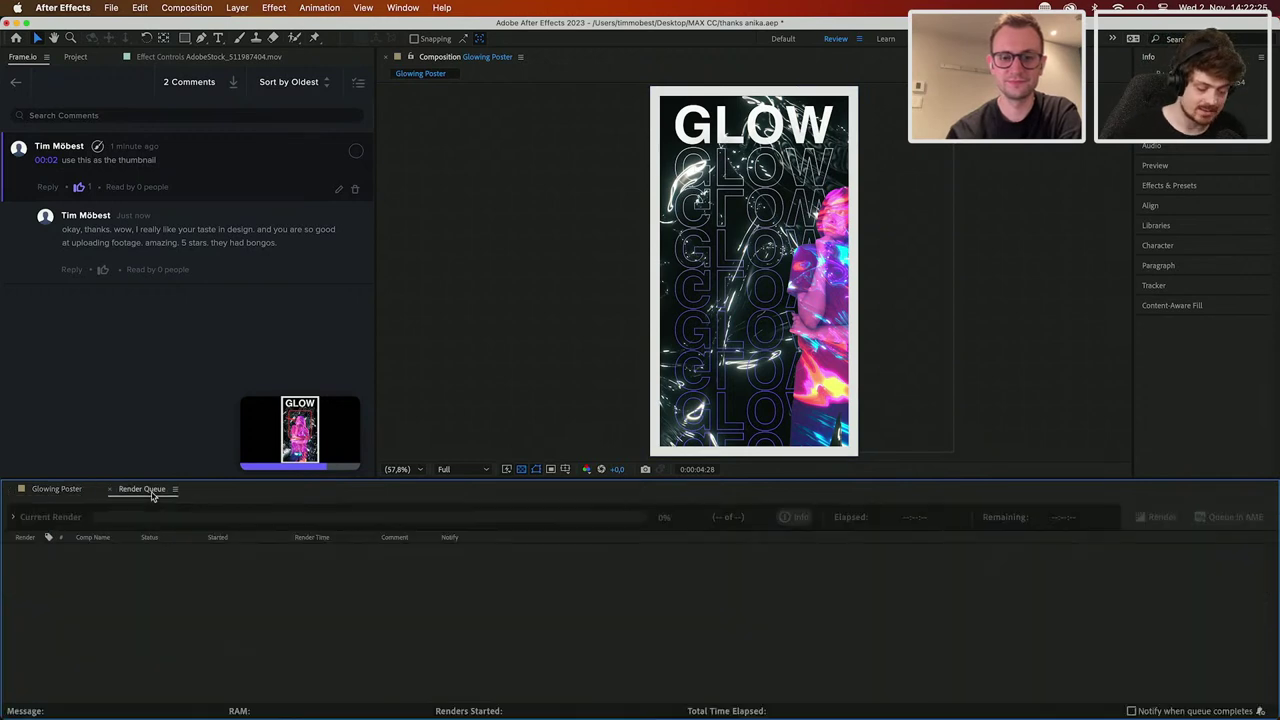
pyautogui.click(111, 7)
pyautogui.moveTo(143, 72)
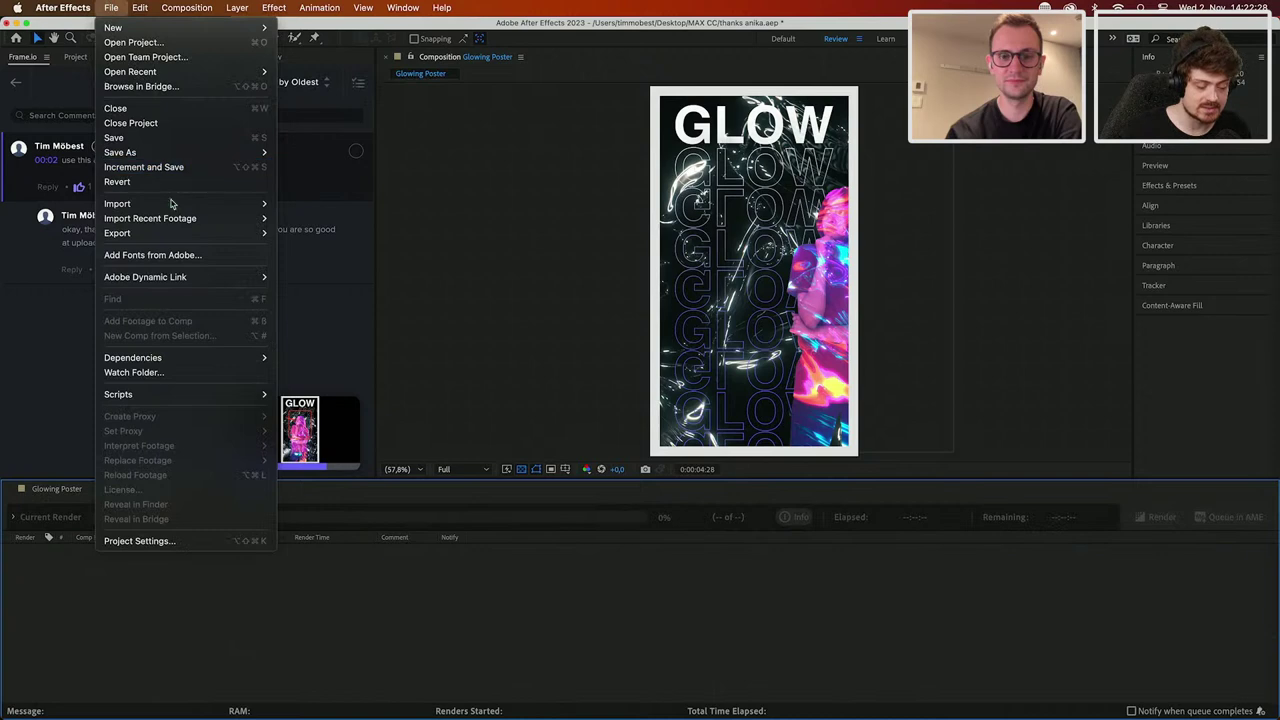
pyautogui.moveTo(200, 233)
pyautogui.click(341, 254)
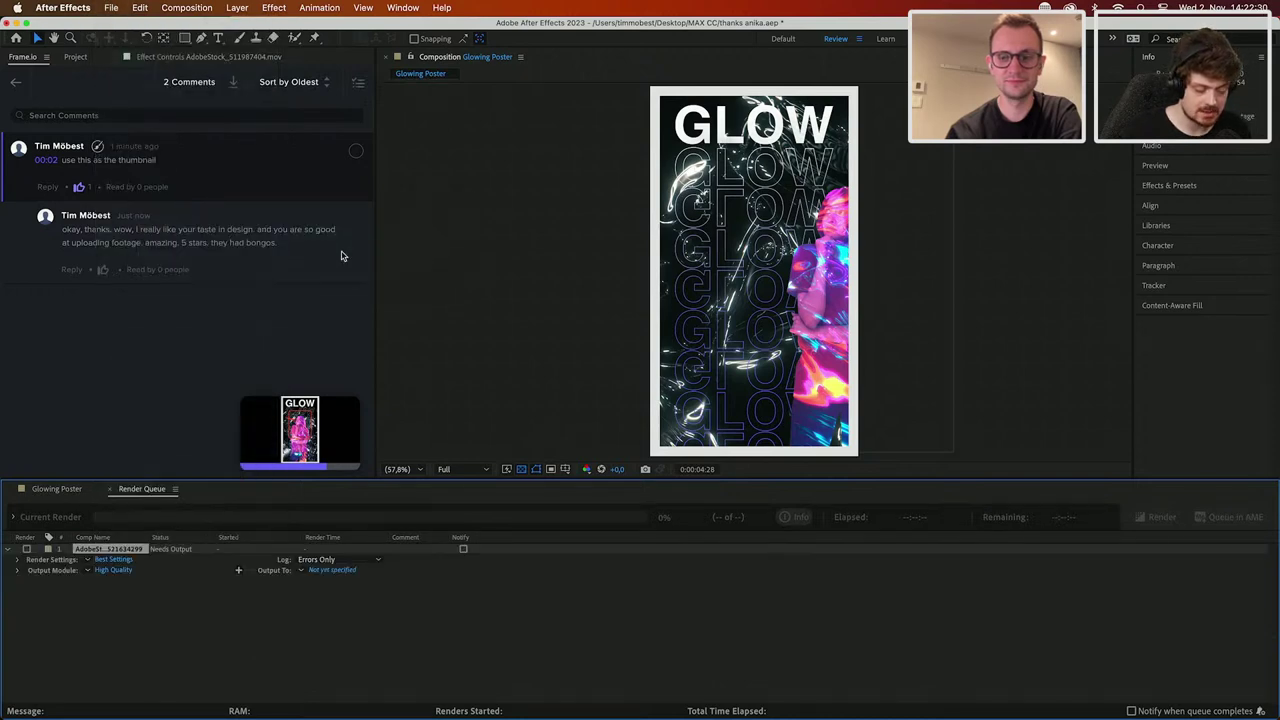
# Step: Set the queued item's output module format to H.264 and return to the Test Project file list in Frame.io
pyautogui.click(110, 570)
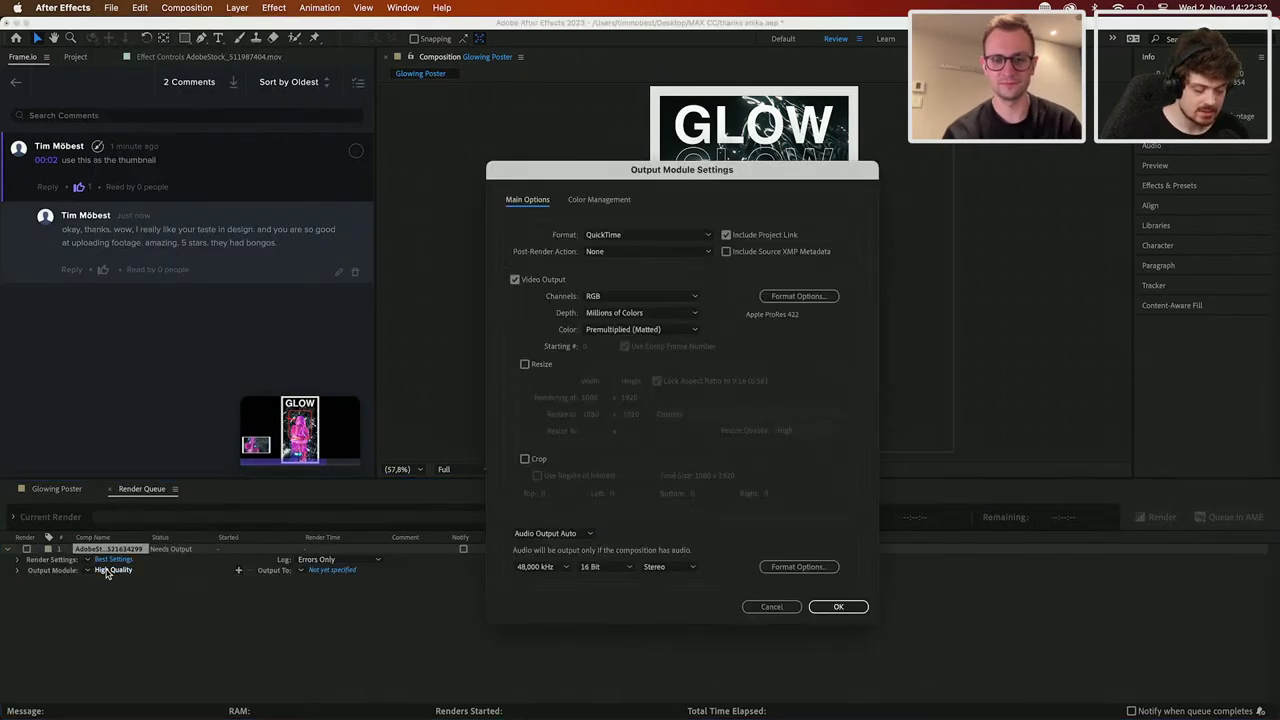
pyautogui.click(707, 232)
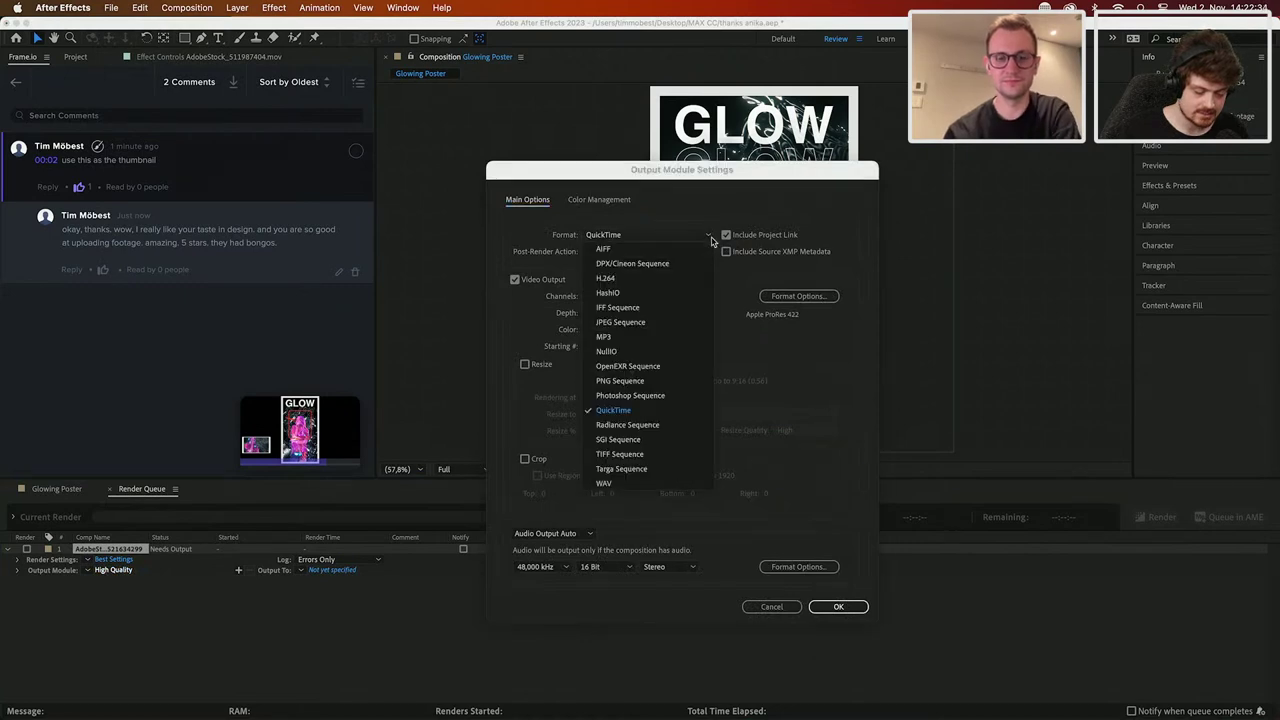
pyautogui.click(635, 286)
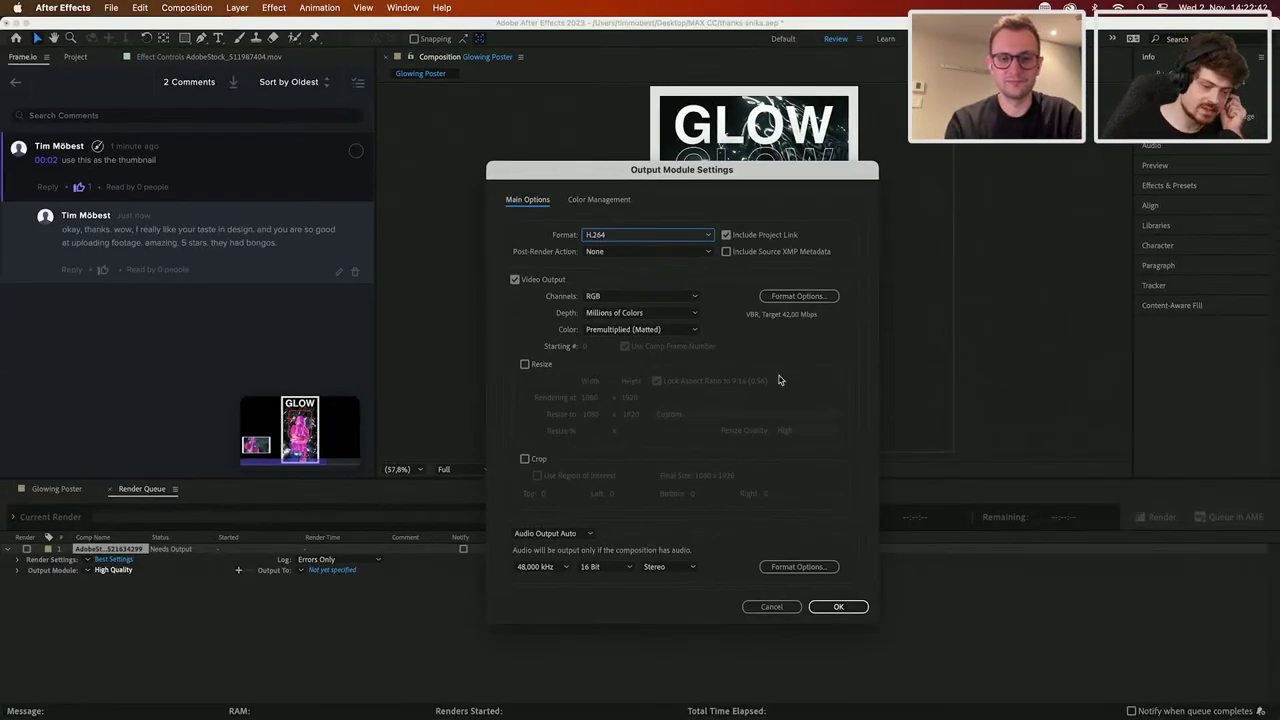
pyautogui.click(838, 607)
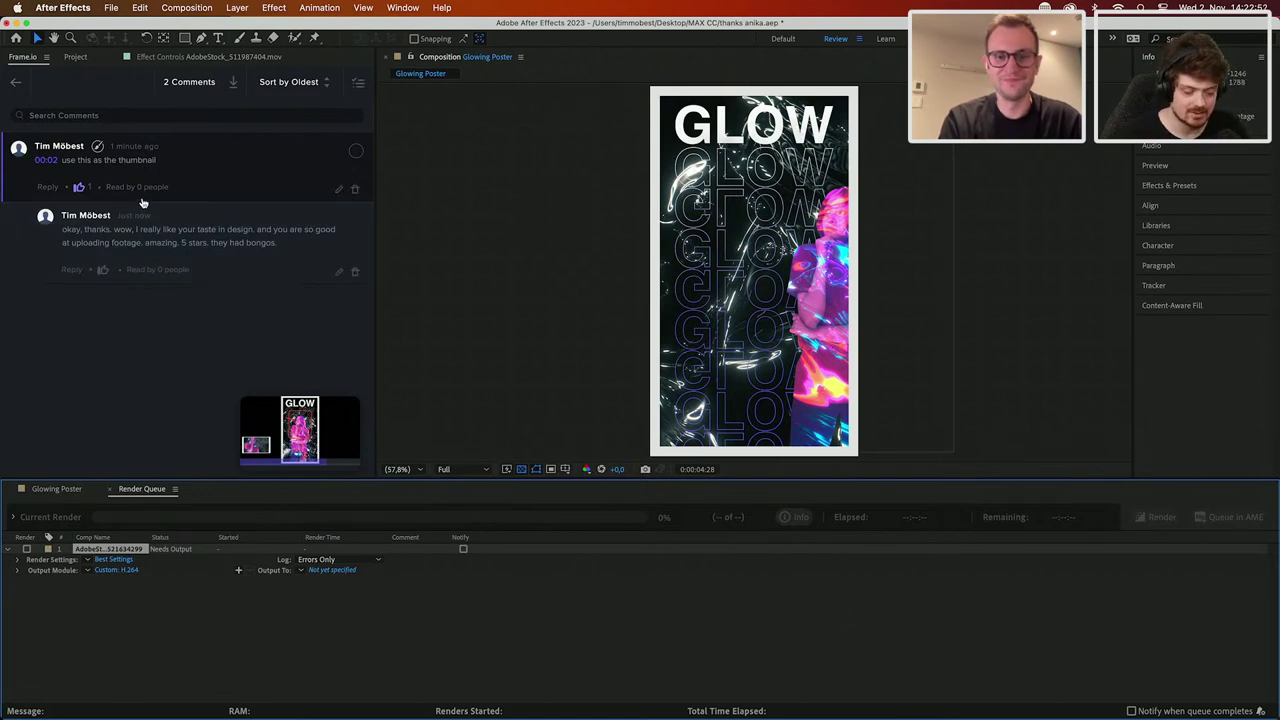
pyautogui.click(18, 83)
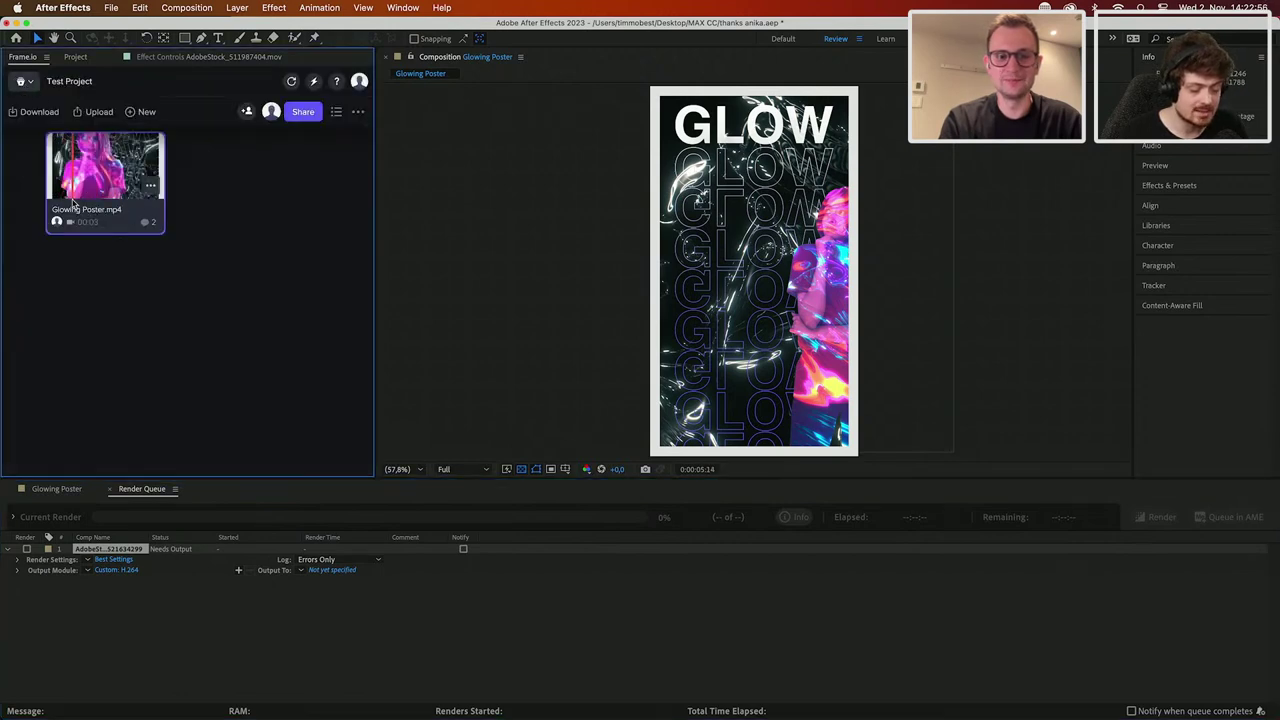
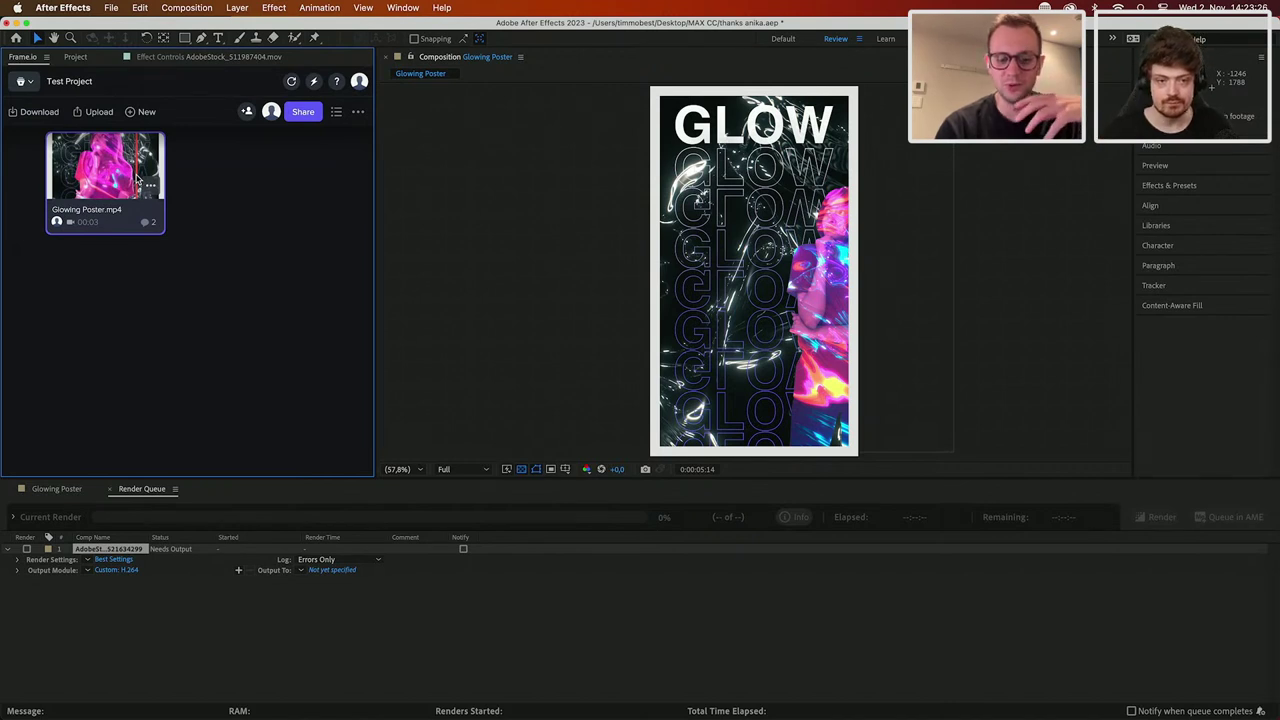
# Step: Rename the Red label color to "Position" in the Labels preferences
pyautogui.click(80, 8)
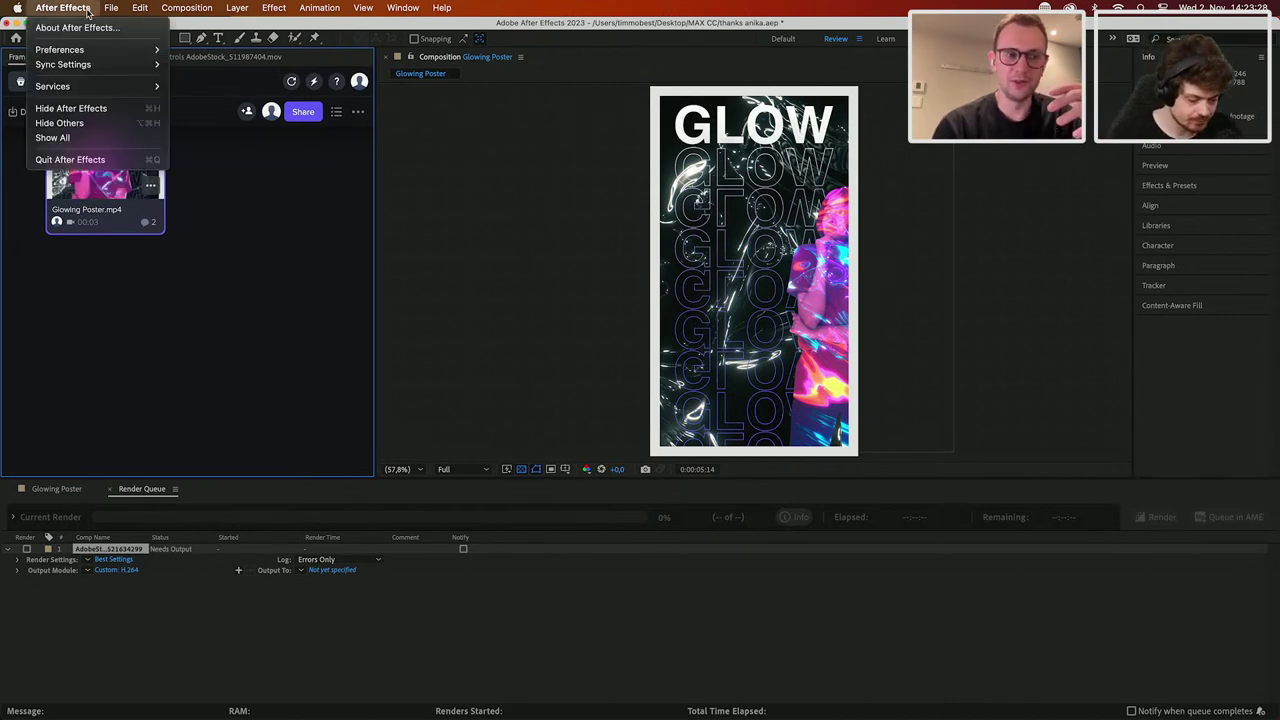
pyautogui.moveTo(107, 54)
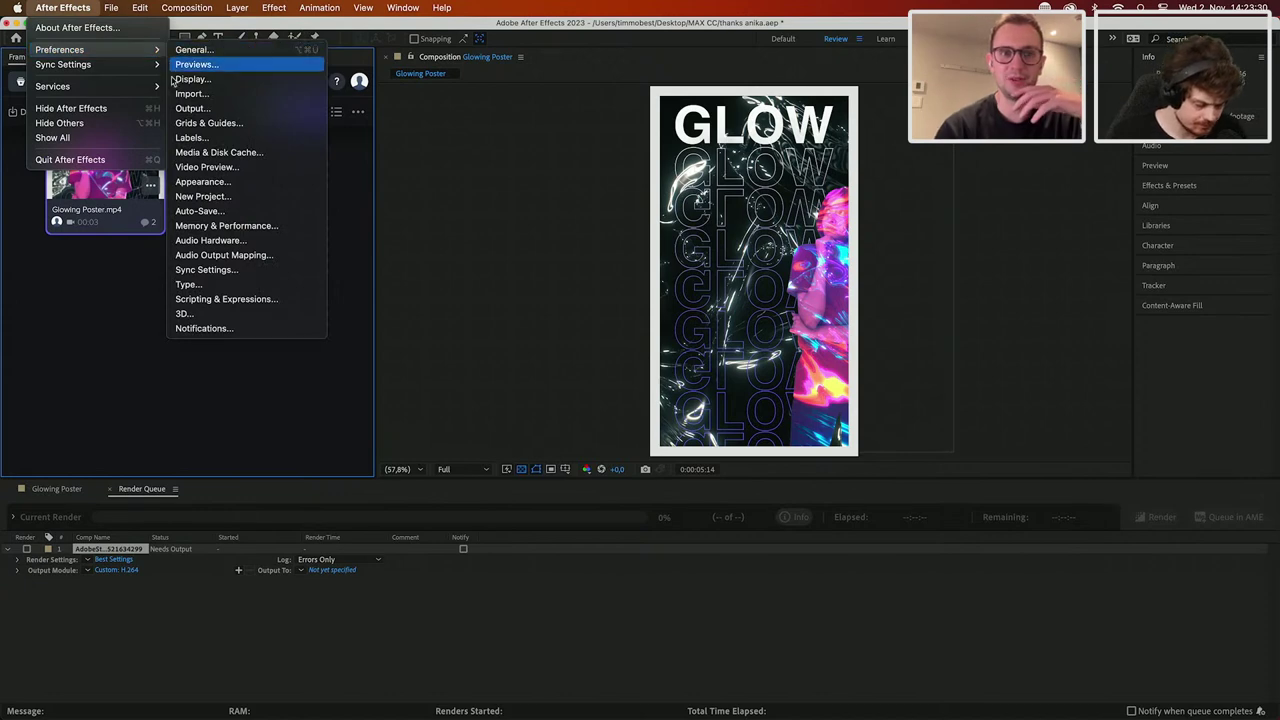
pyautogui.click(191, 136)
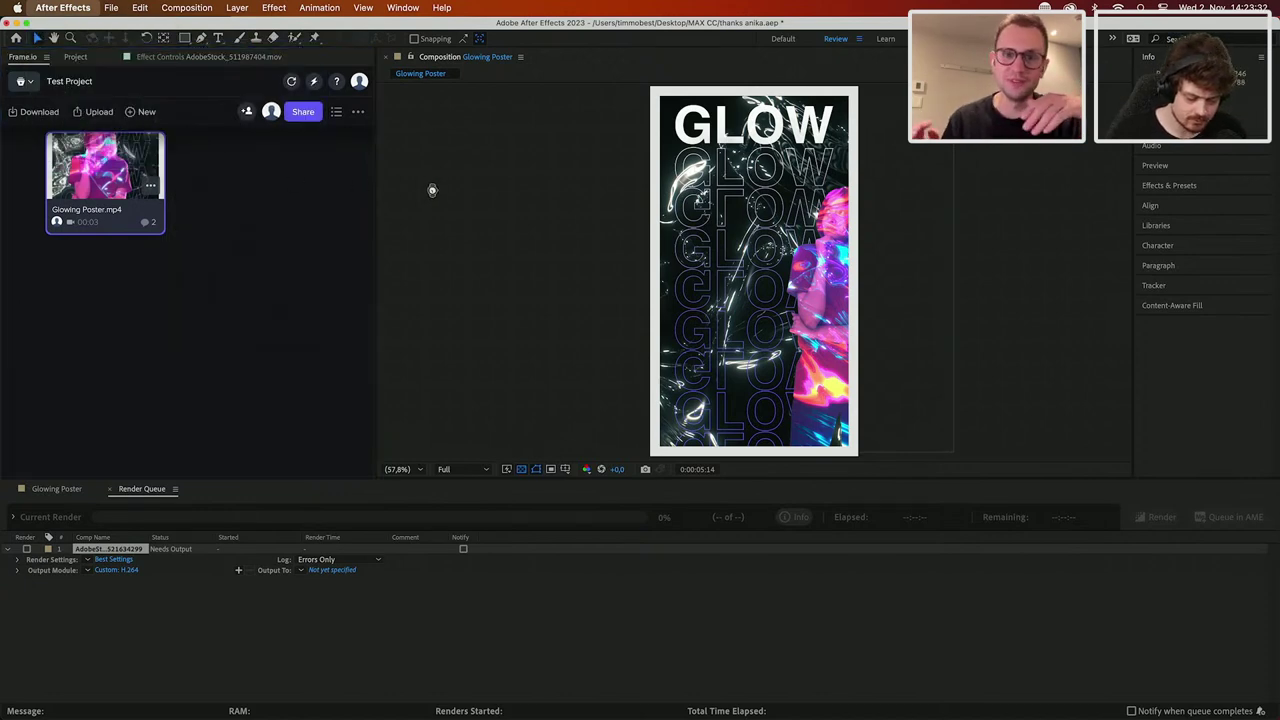
pyautogui.moveTo(955, 426); pyautogui.dragTo(451, 106)
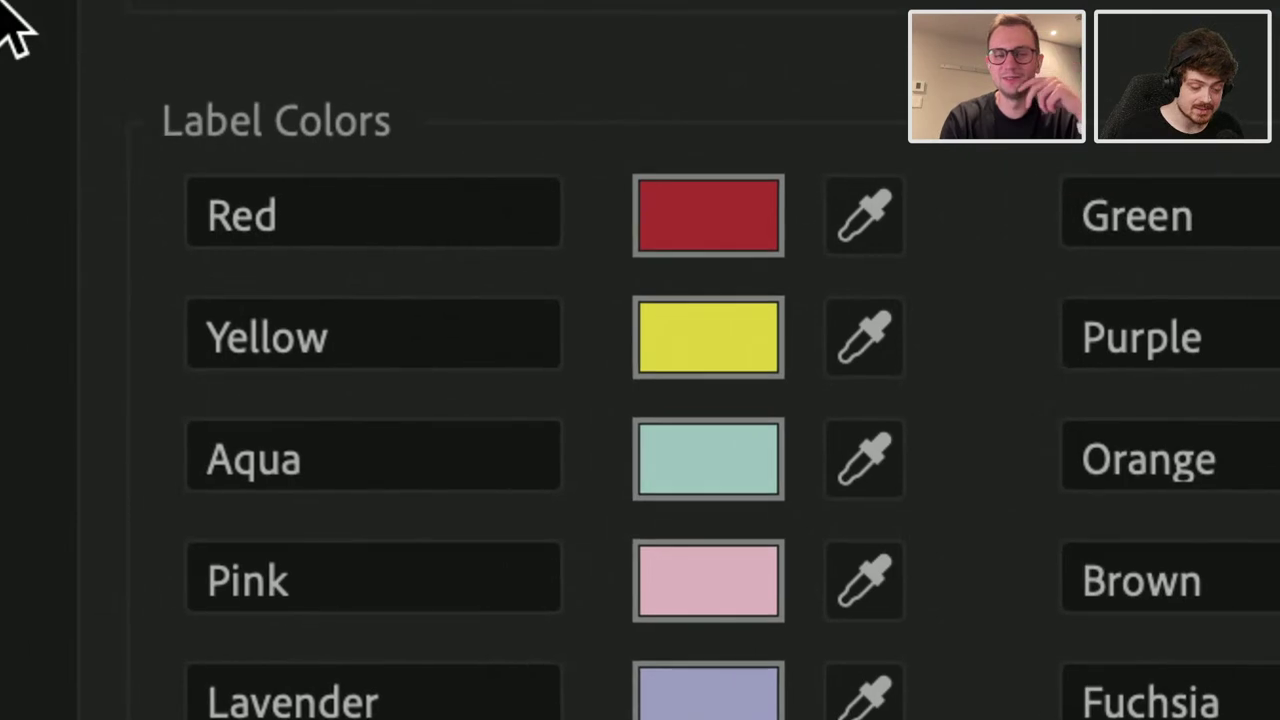
pyautogui.click(308, 192)
pyautogui.press('BackSpace')
pyautogui.press('BackSpace')
pyautogui.press('BackSpace')
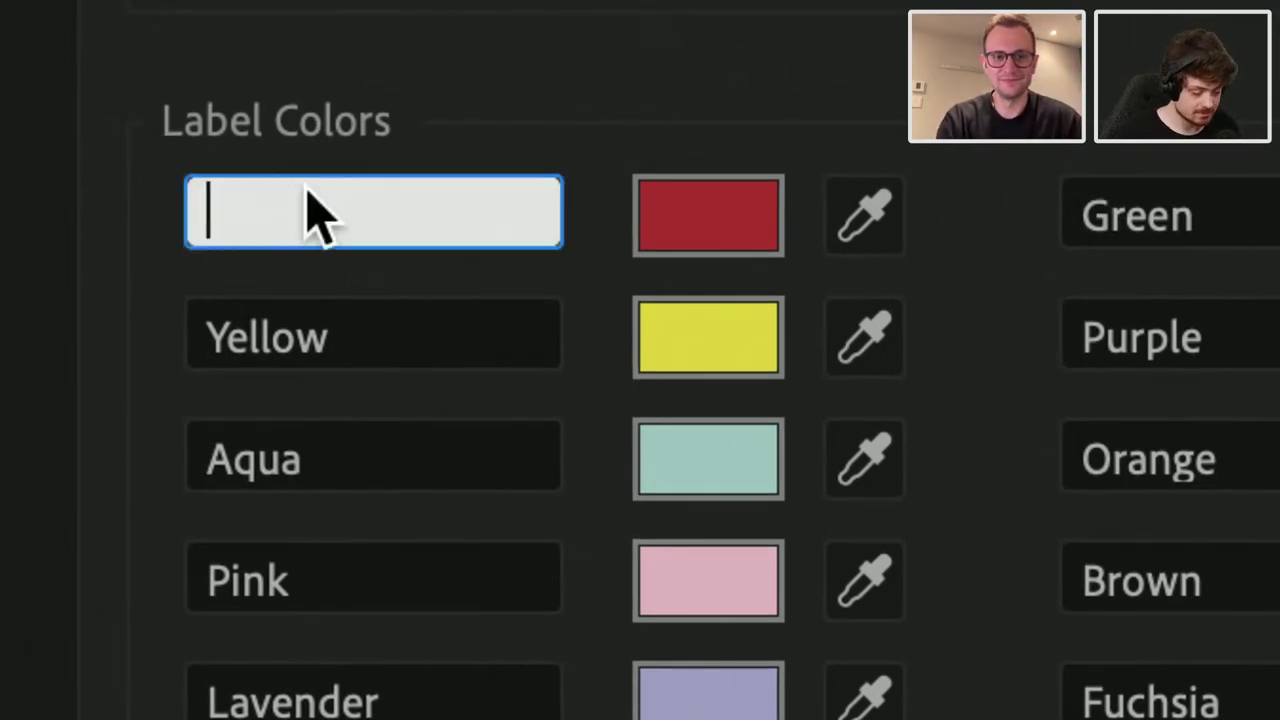
pyautogui.write('Position')
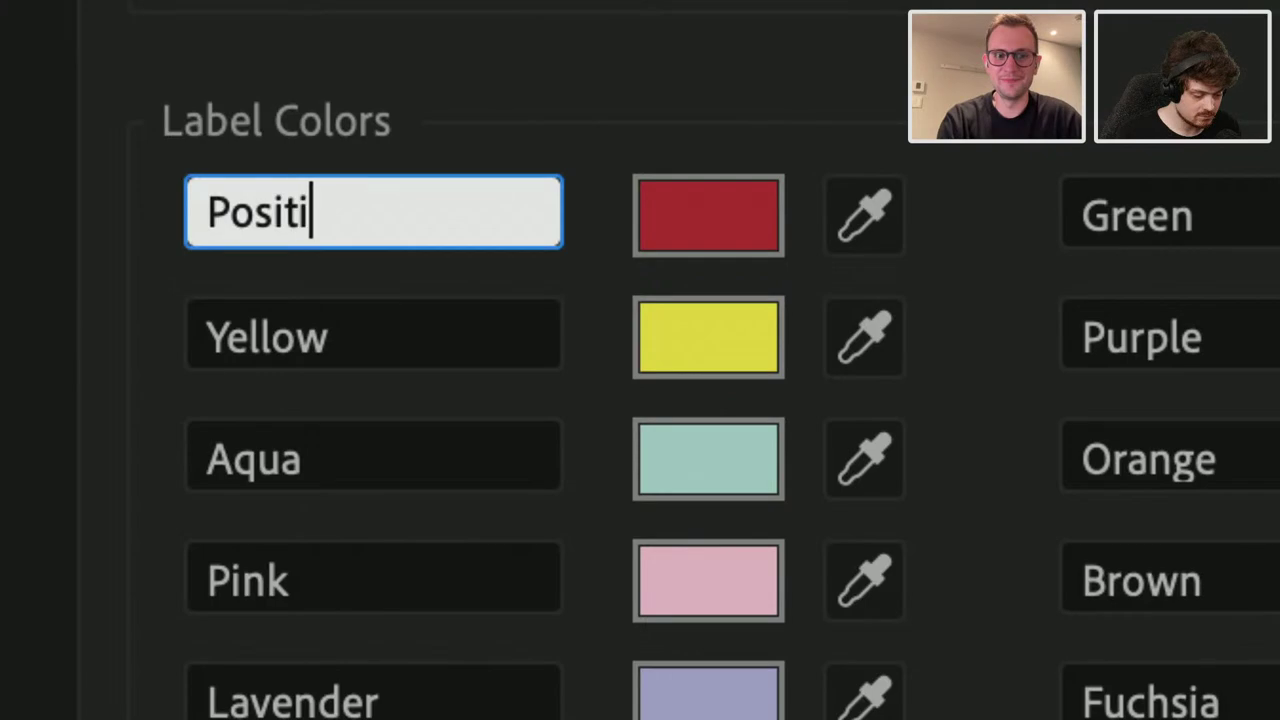
pyautogui.press('Return')
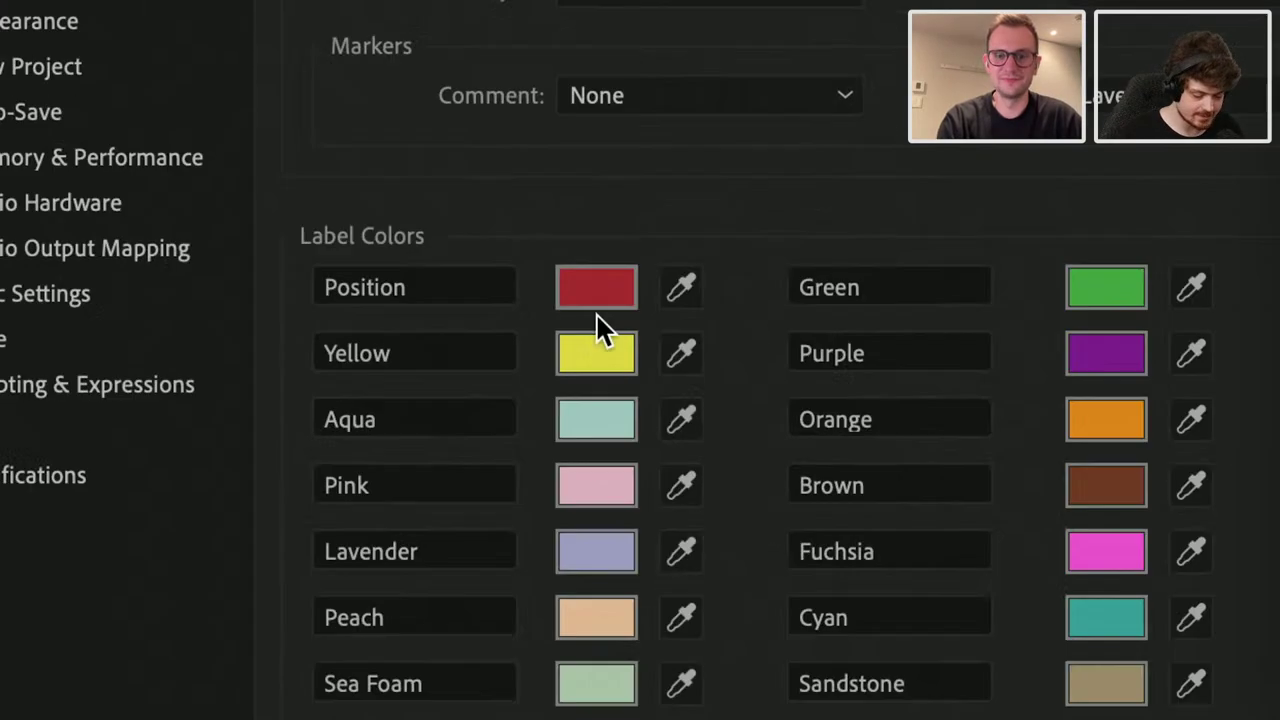
# Step: Change the Position label's color to a brighter, fully saturated red and apply the preferences
pyautogui.click(708, 240)
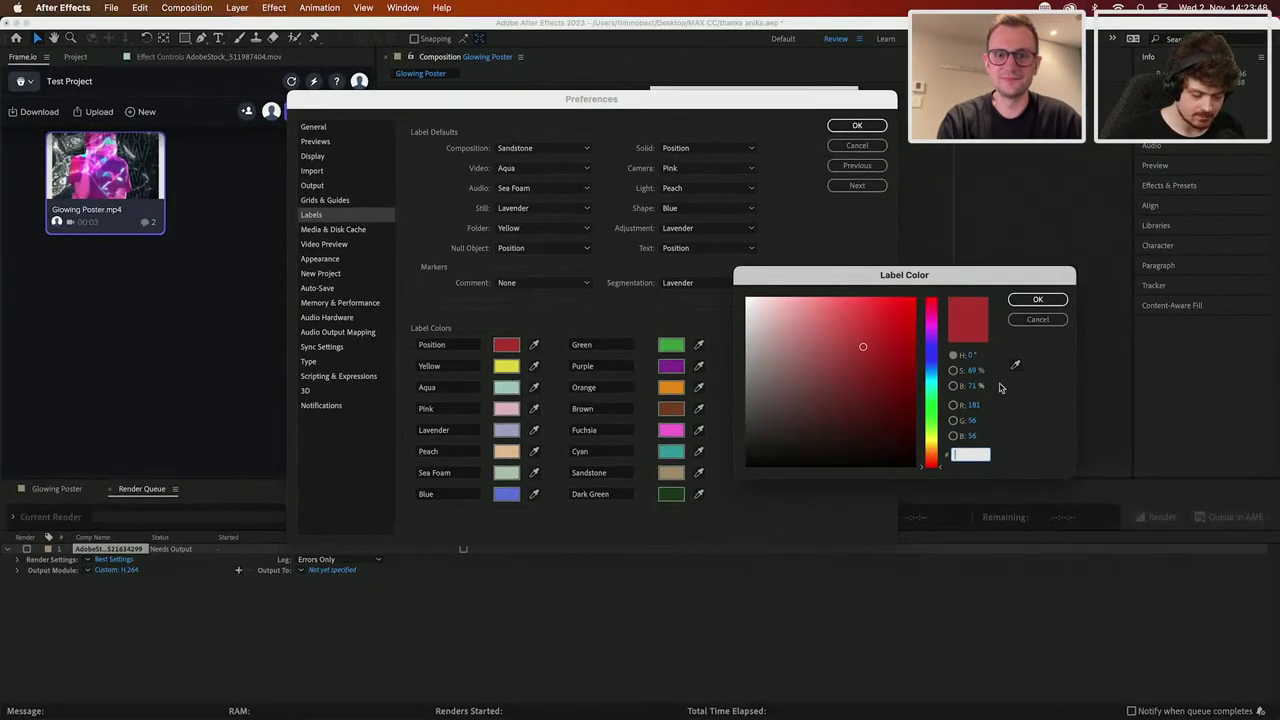
pyautogui.click(1038, 299)
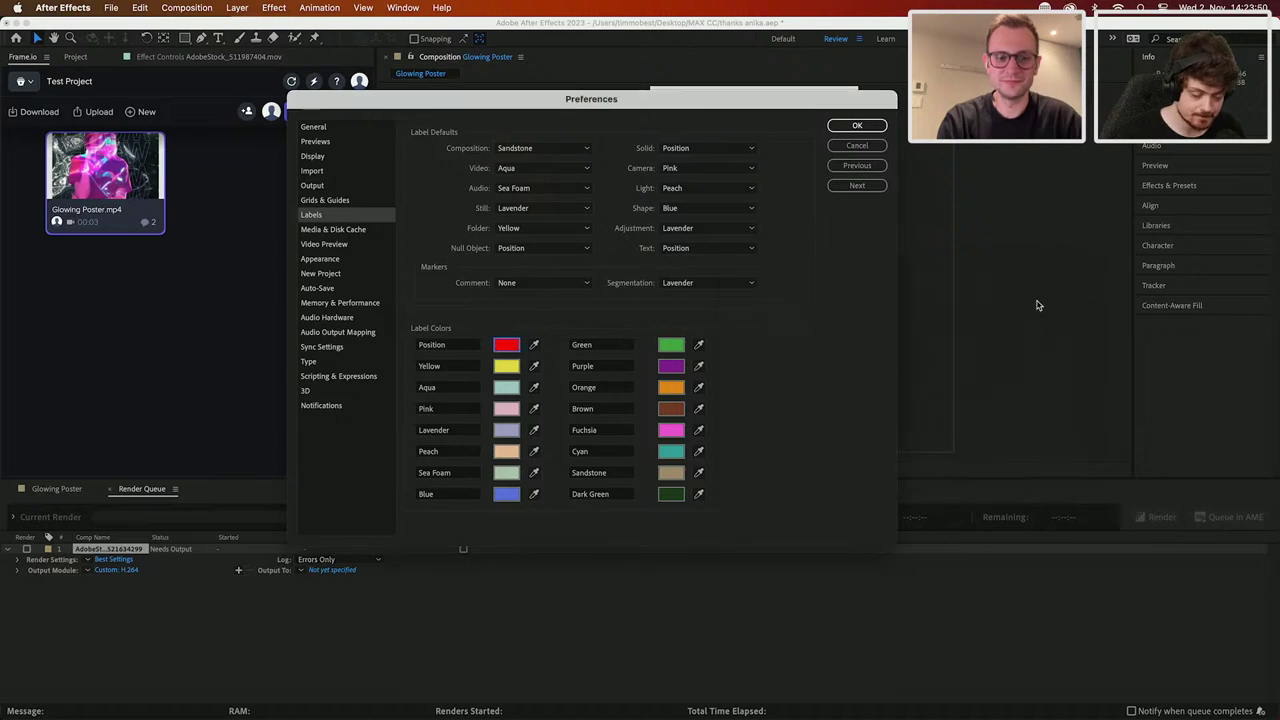
pyautogui.click(857, 125)
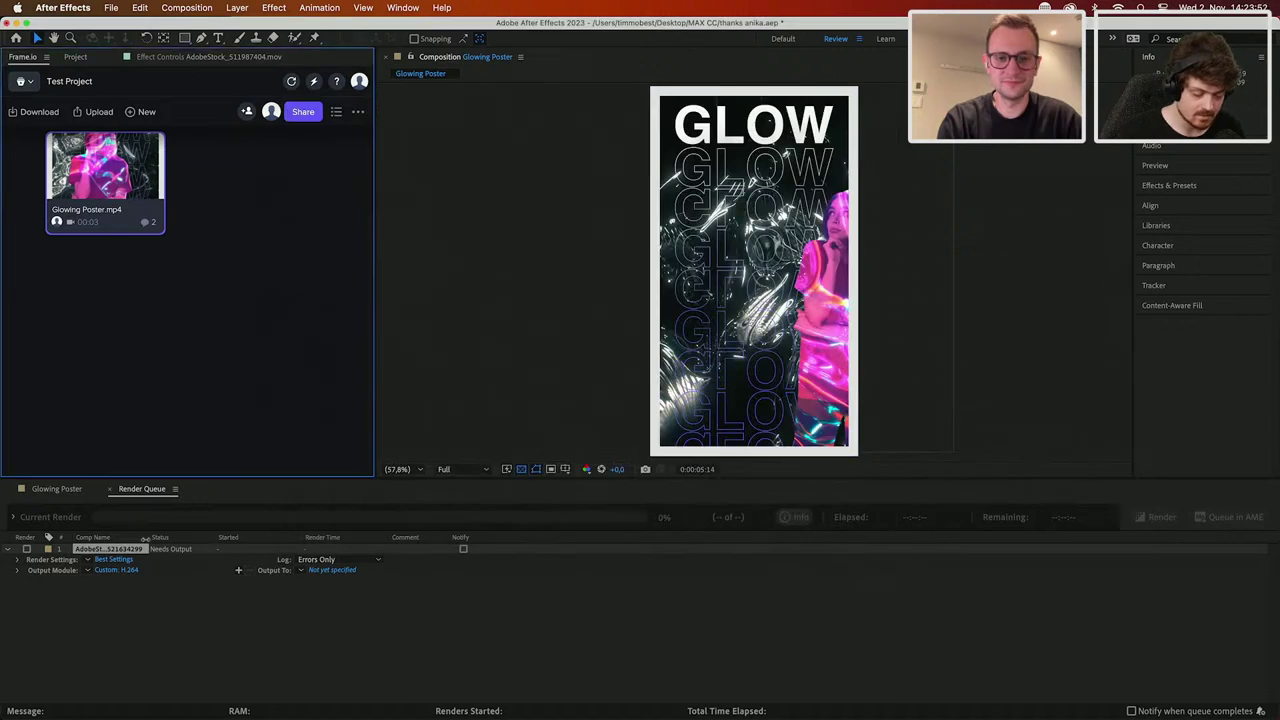
# Step: In the Glowing Poster timeline, examine the label choices for the AdobeStock_511987404.mov layer's first Position keyframe and the label color preferences
pyautogui.click(58, 489)
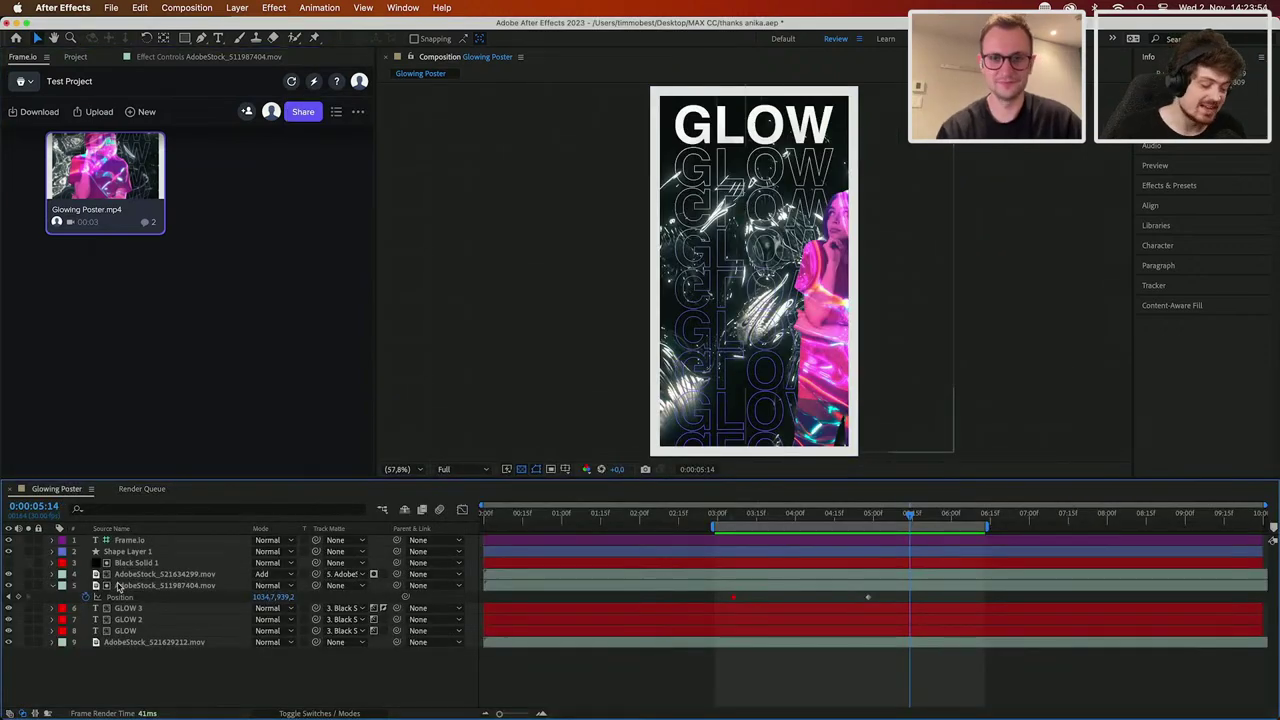
pyautogui.doubleClick(733, 598)
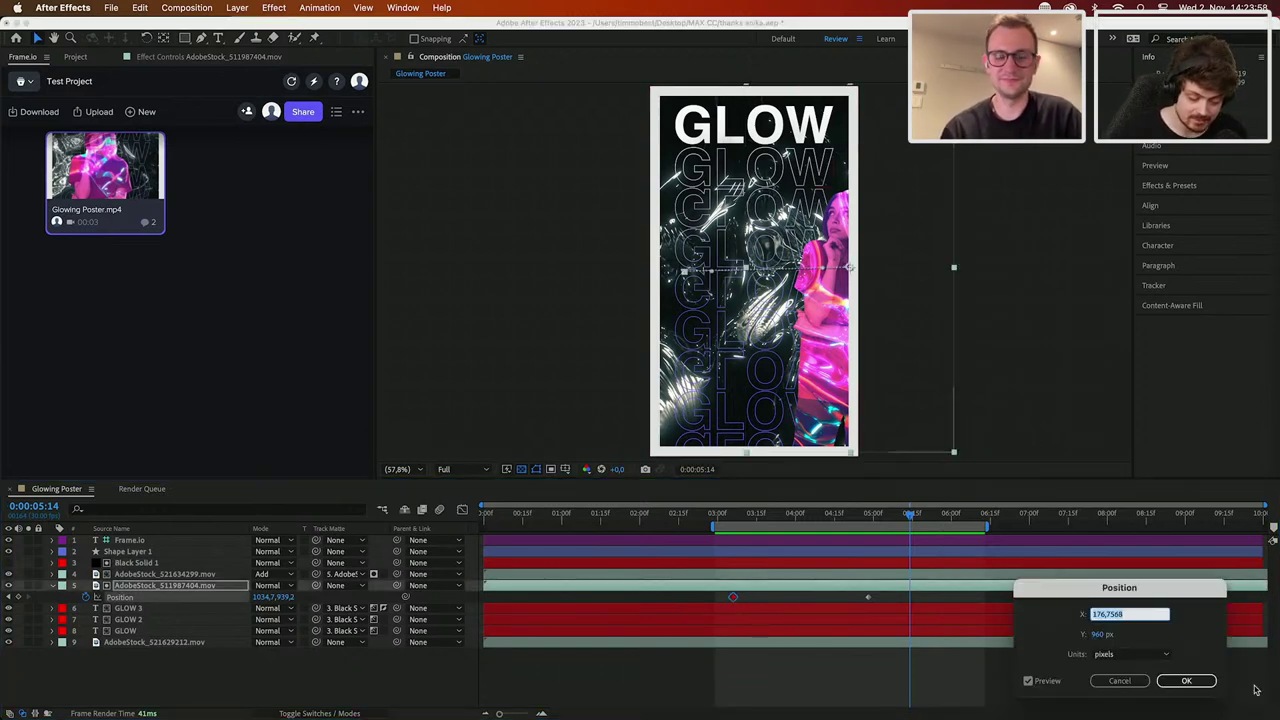
pyautogui.click(1128, 683)
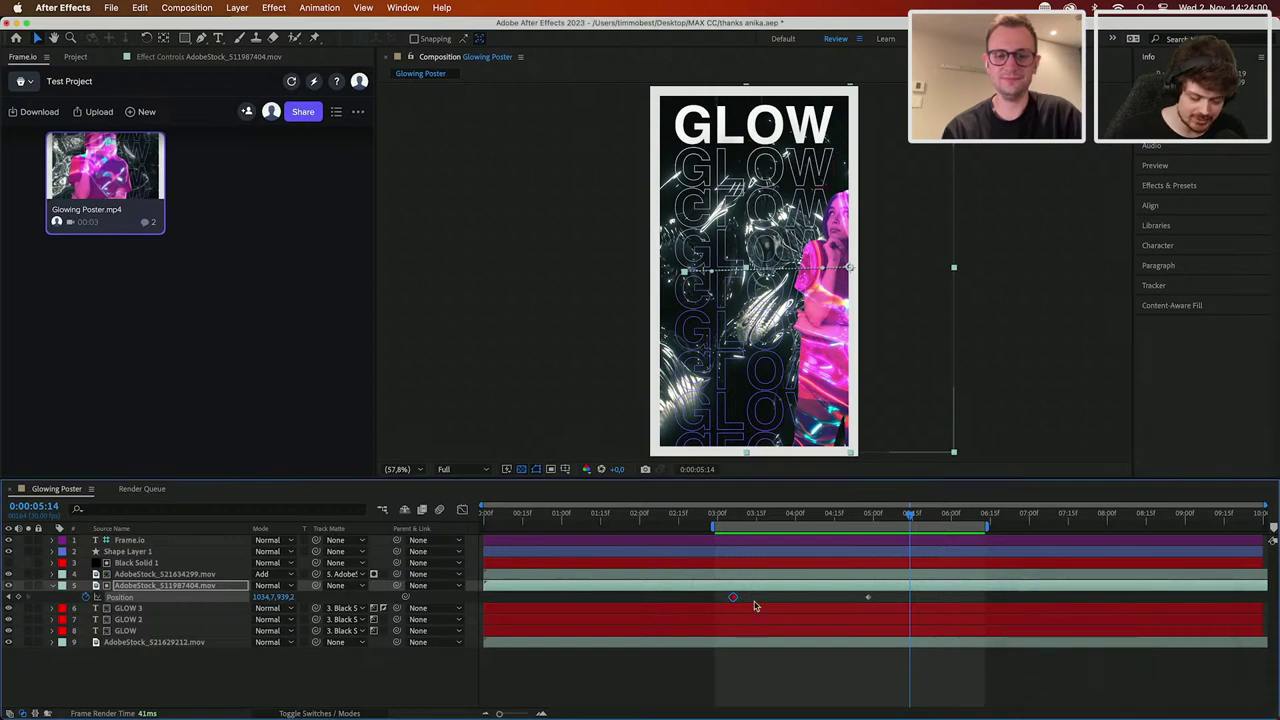
pyautogui.rightClick(731, 598)
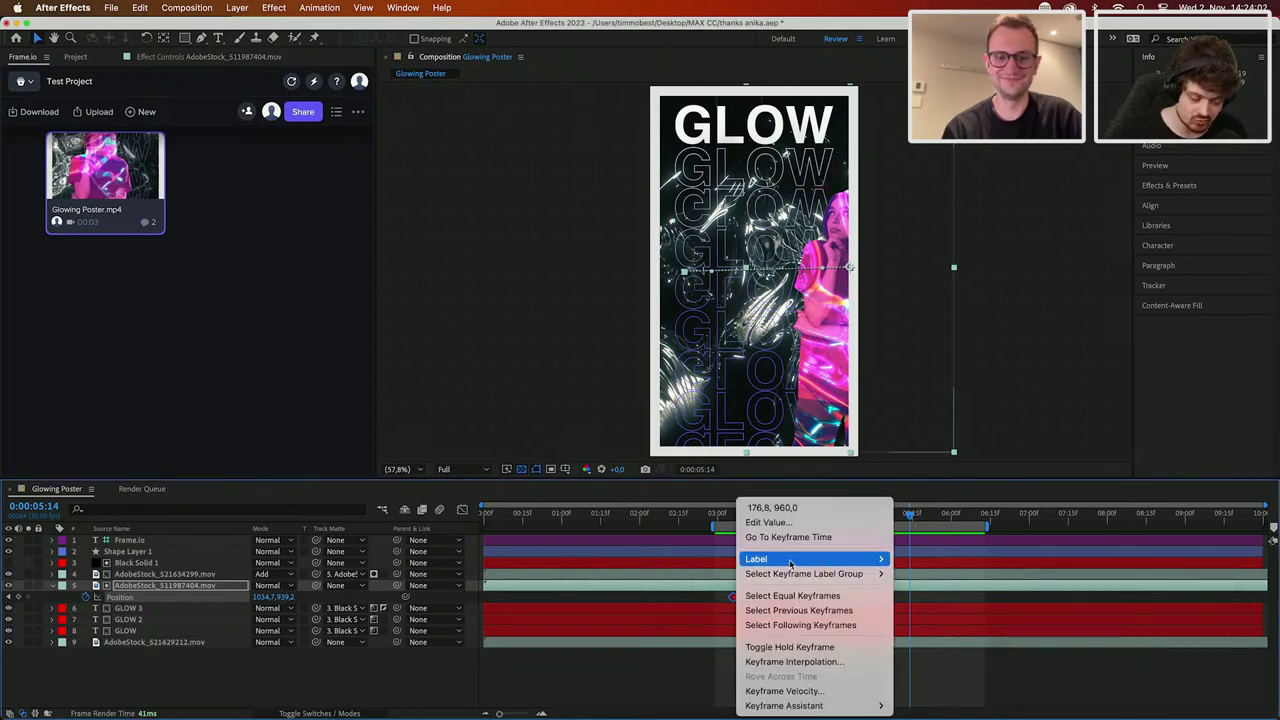
pyautogui.moveTo(795, 567)
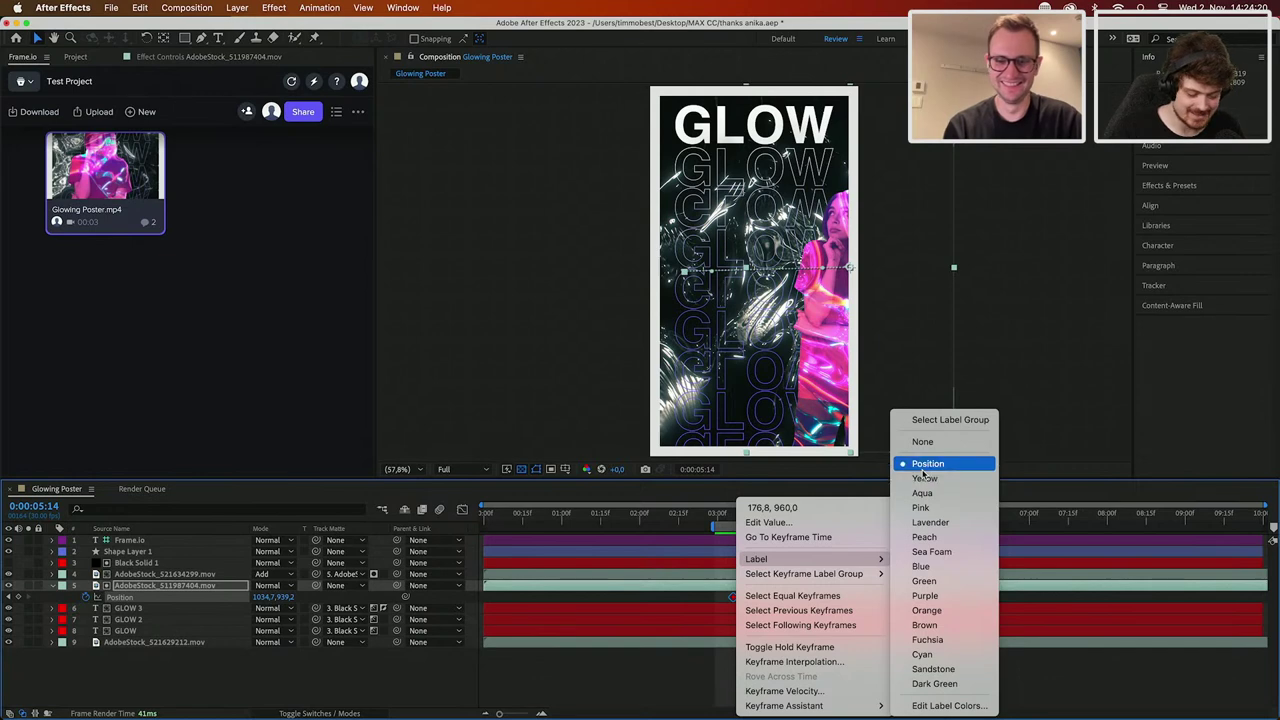
pyautogui.click(925, 706)
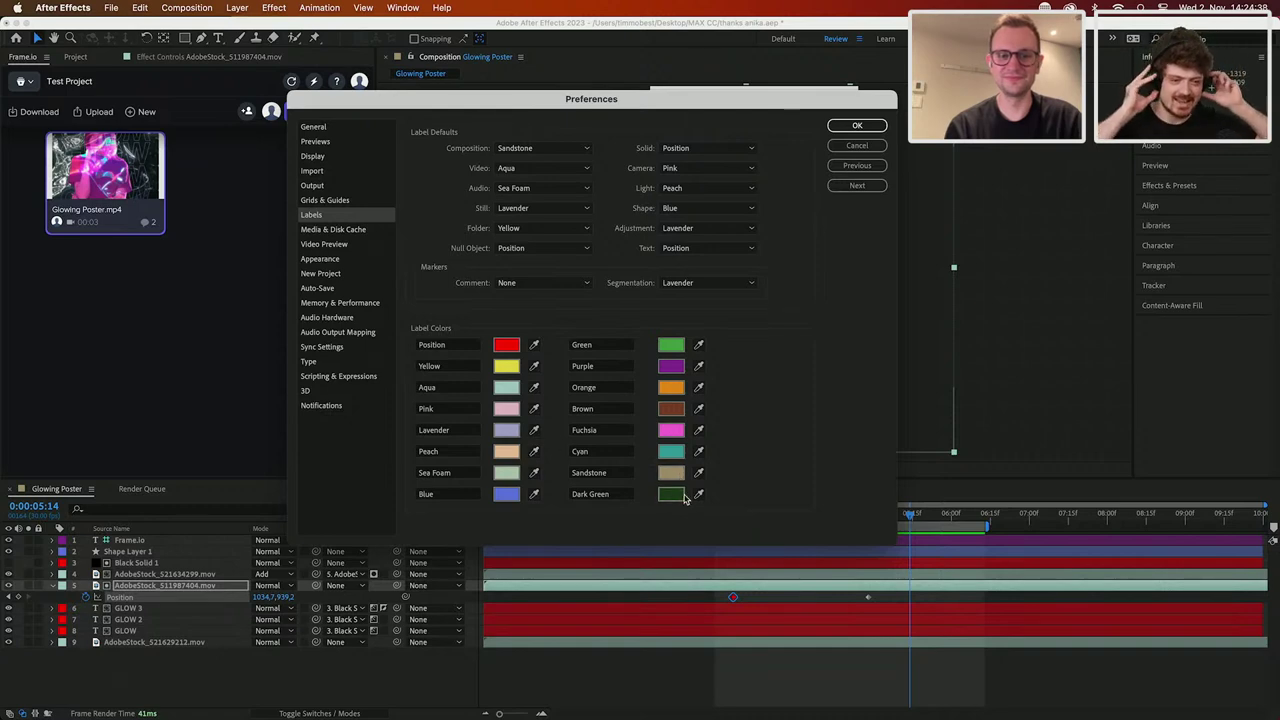
pyautogui.click(860, 148)
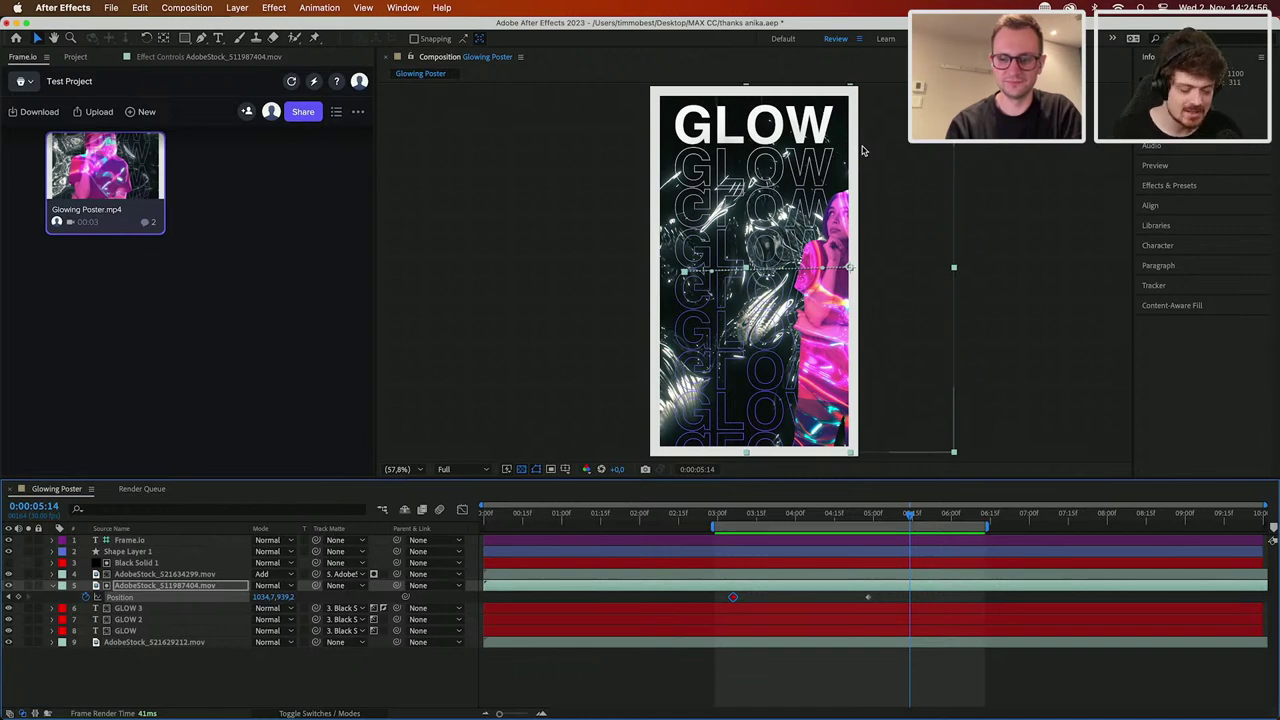
# Step: Replace the poster project with a new empty project and switch to the MAX CC folder in Finder
pyautogui.press('super+alt+n')
pyautogui.click(627, 393)
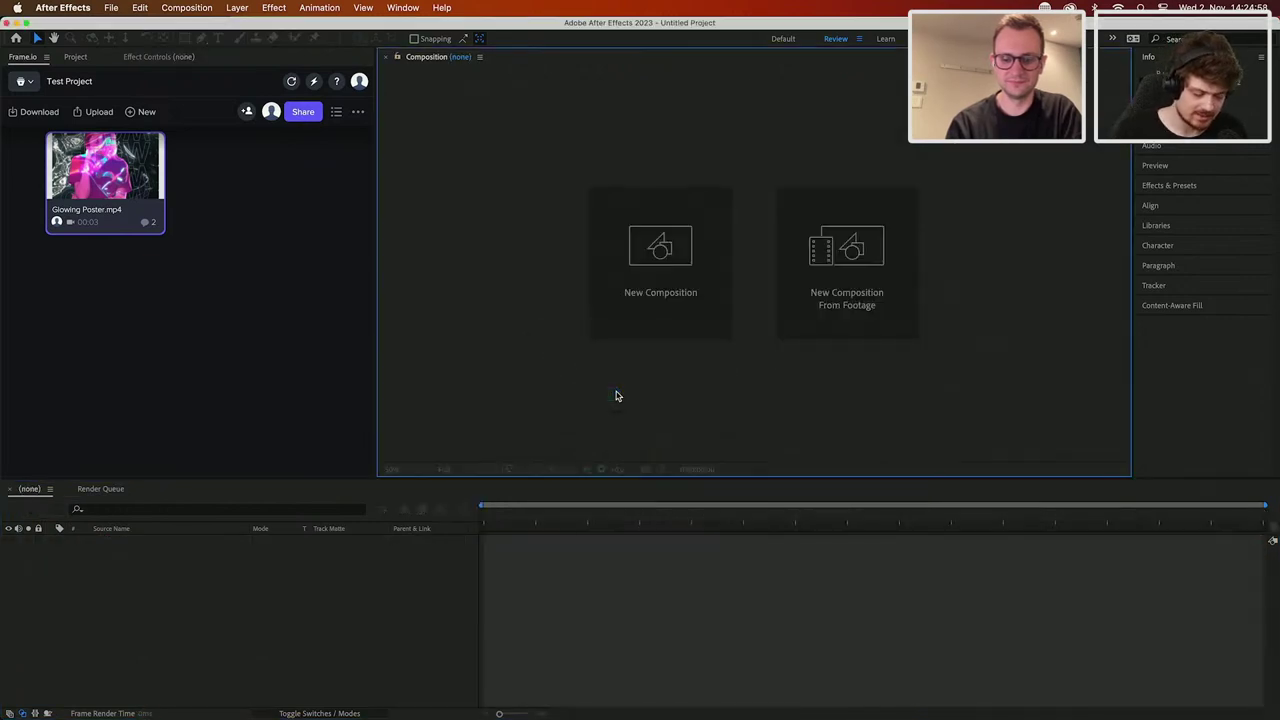
pyautogui.press('super+Tab')
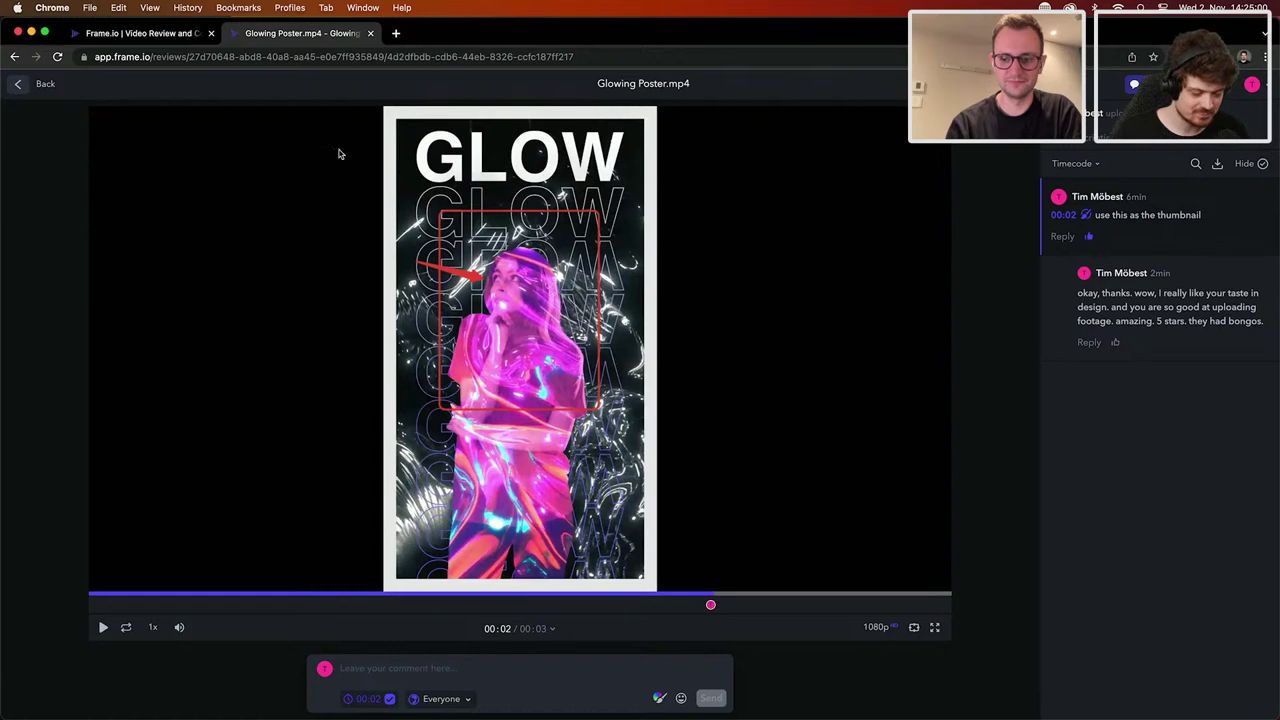
pyautogui.press('super+Tab')
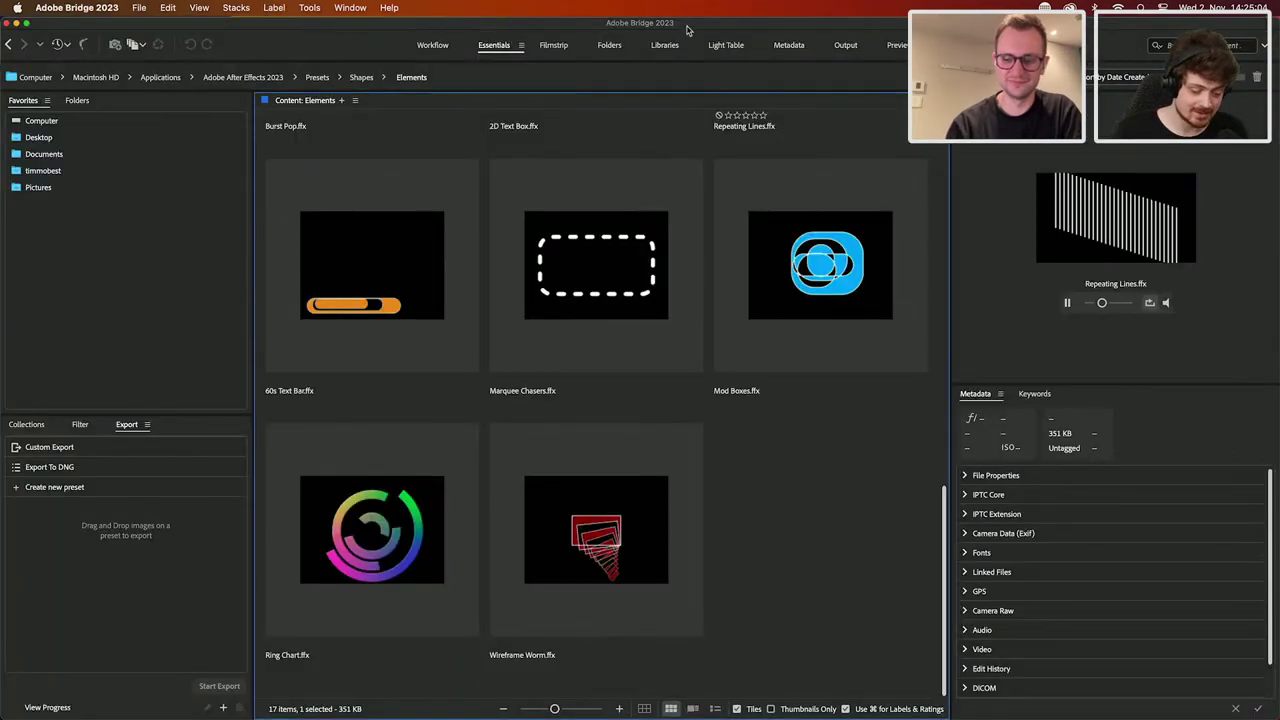
pyautogui.press('super+Tab')
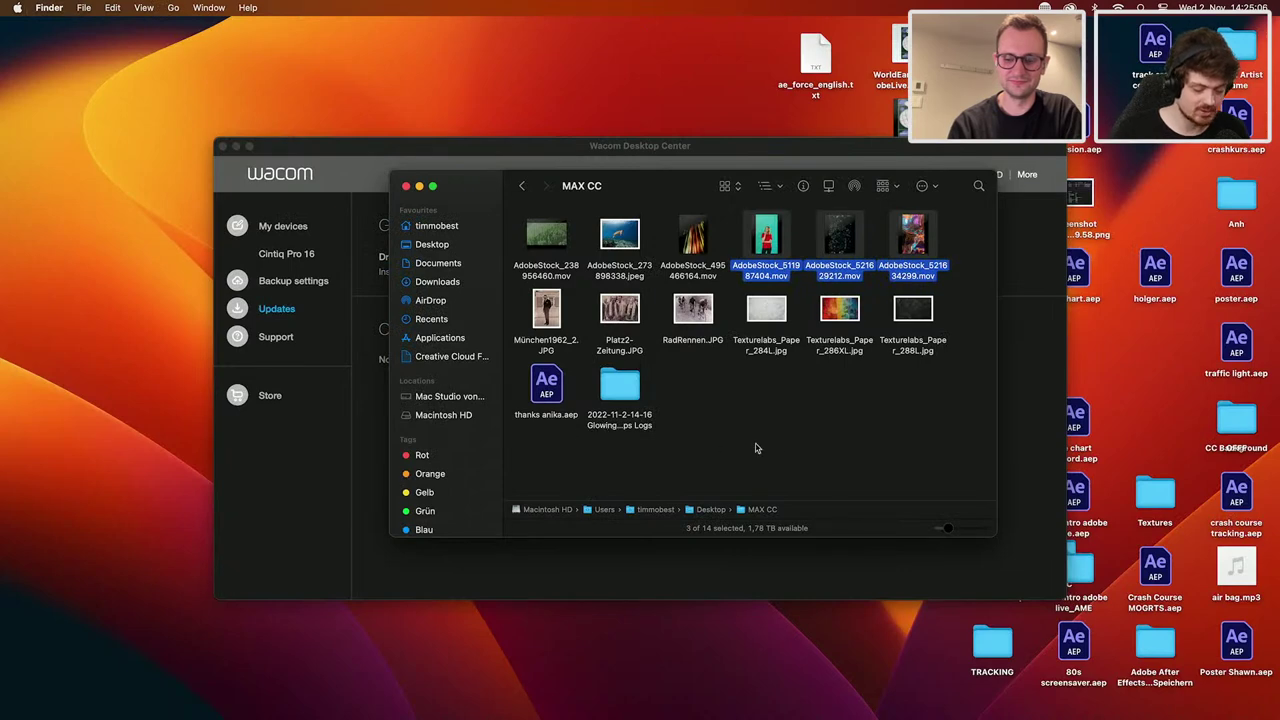
# Step: Find and launch Adobe Premiere Pro 2023
pyautogui.click(712, 447)
pyautogui.press('super+space')
pyautogui.write('prem')
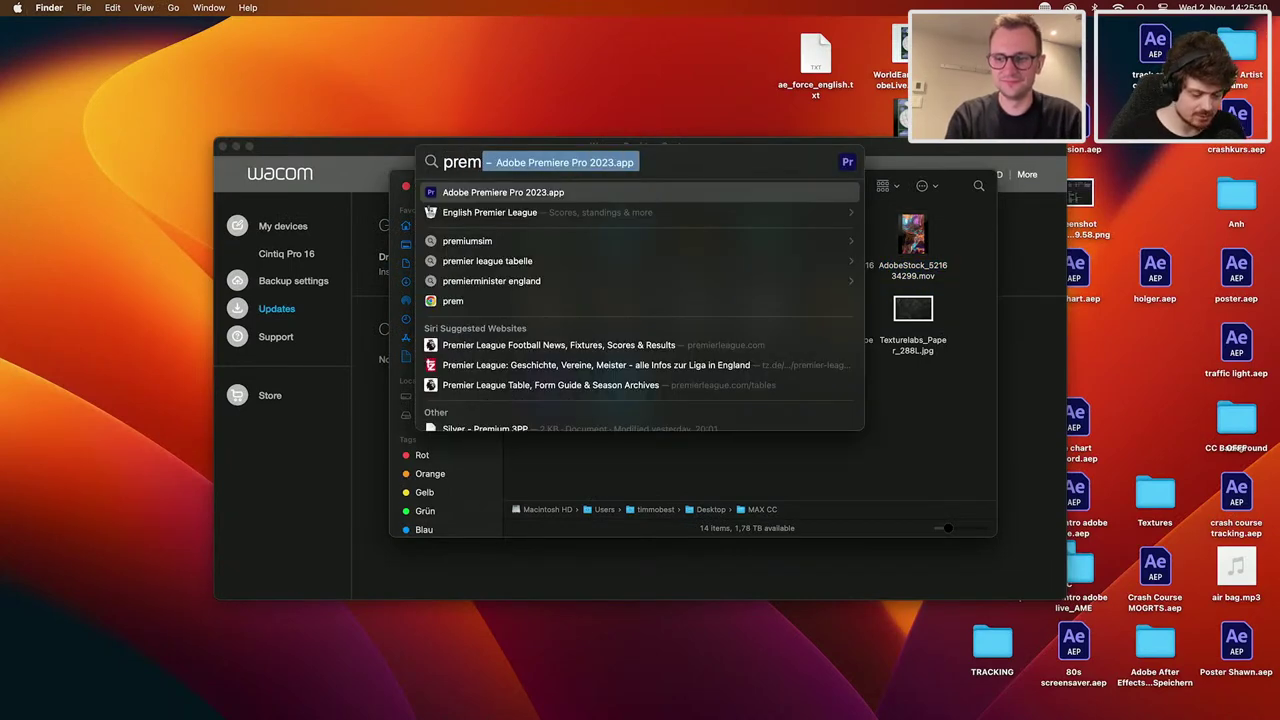
pyautogui.press('Return')
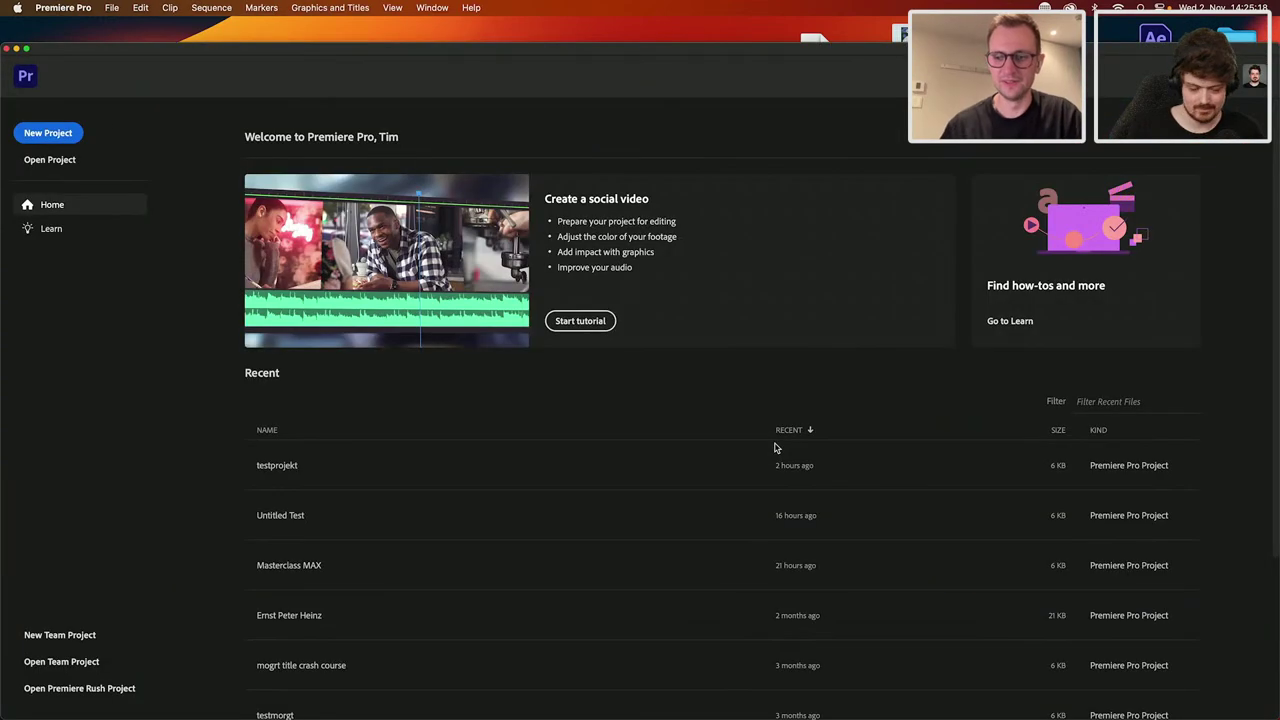
# Step: Create a new project named "test footage" without selecting any media
pyautogui.click(46, 133)
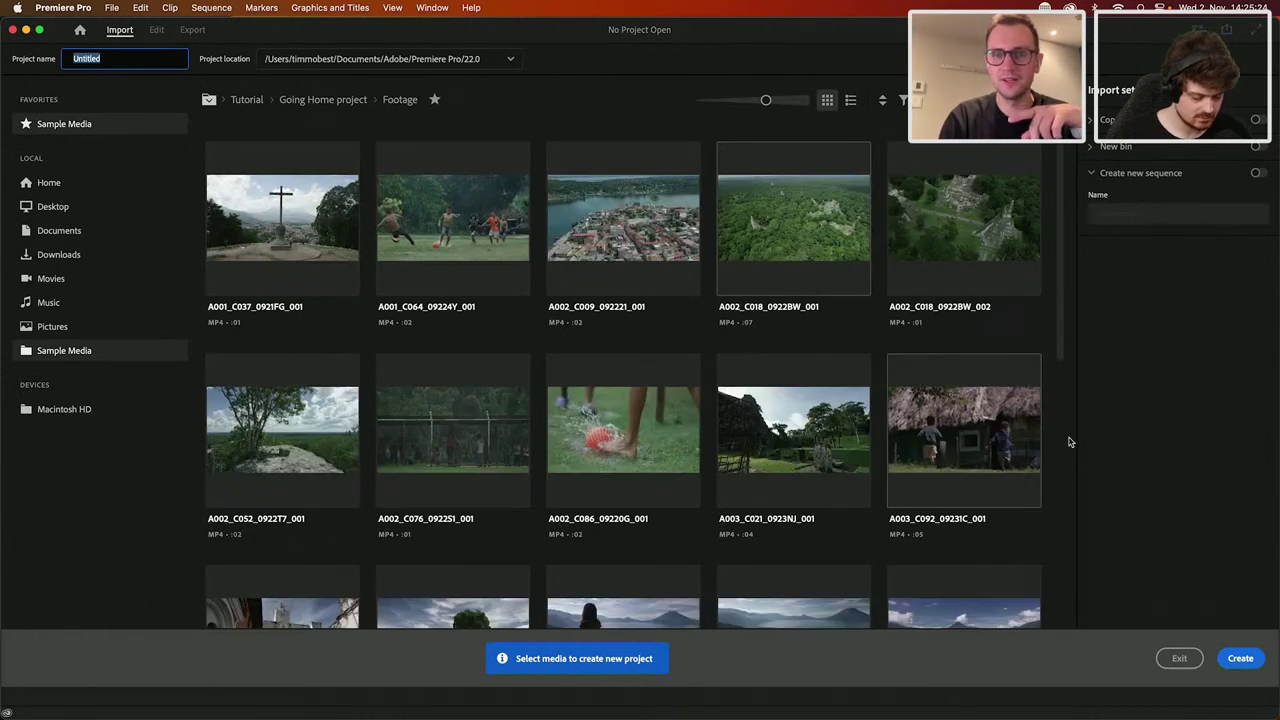
pyautogui.write('test footage')
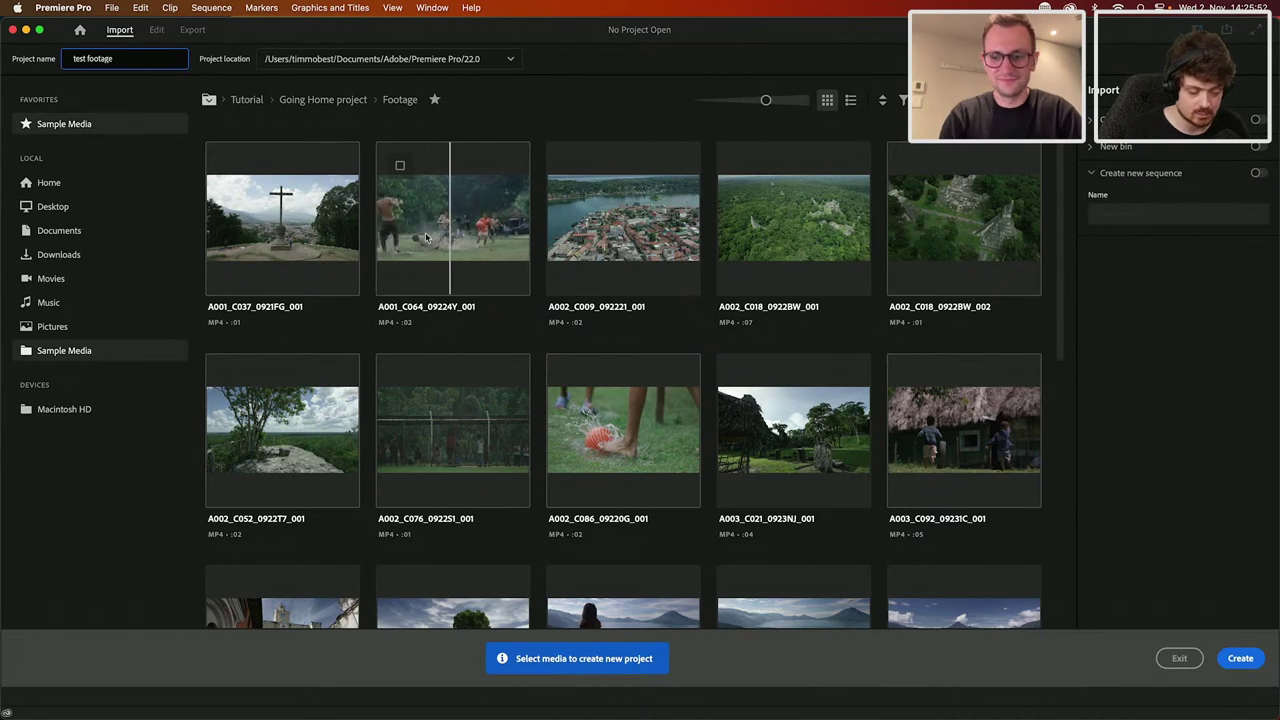
pyautogui.click(1241, 658)
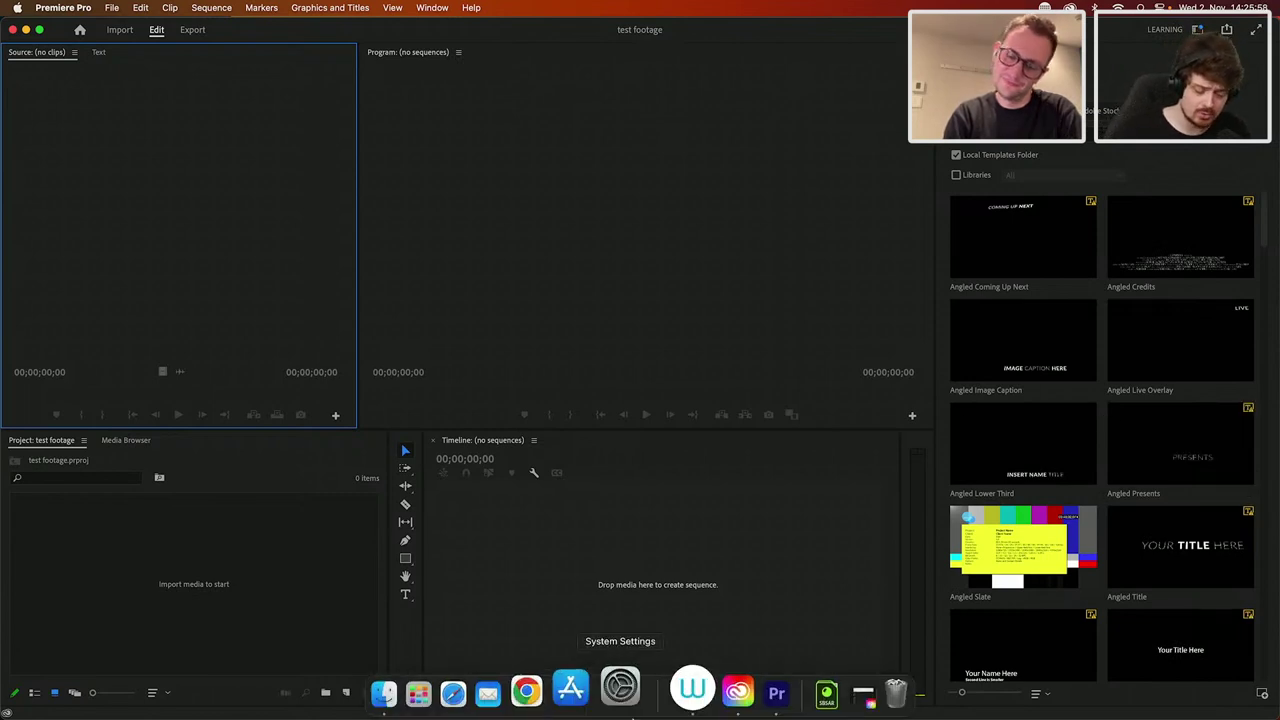
# Step: Import AdobeStock_238956460.mov from the MAX CC folder and create a sequence from it in the timeline
pyautogui.click(425, 697)
pyautogui.moveTo(546, 236); pyautogui.dragTo(307, 556)
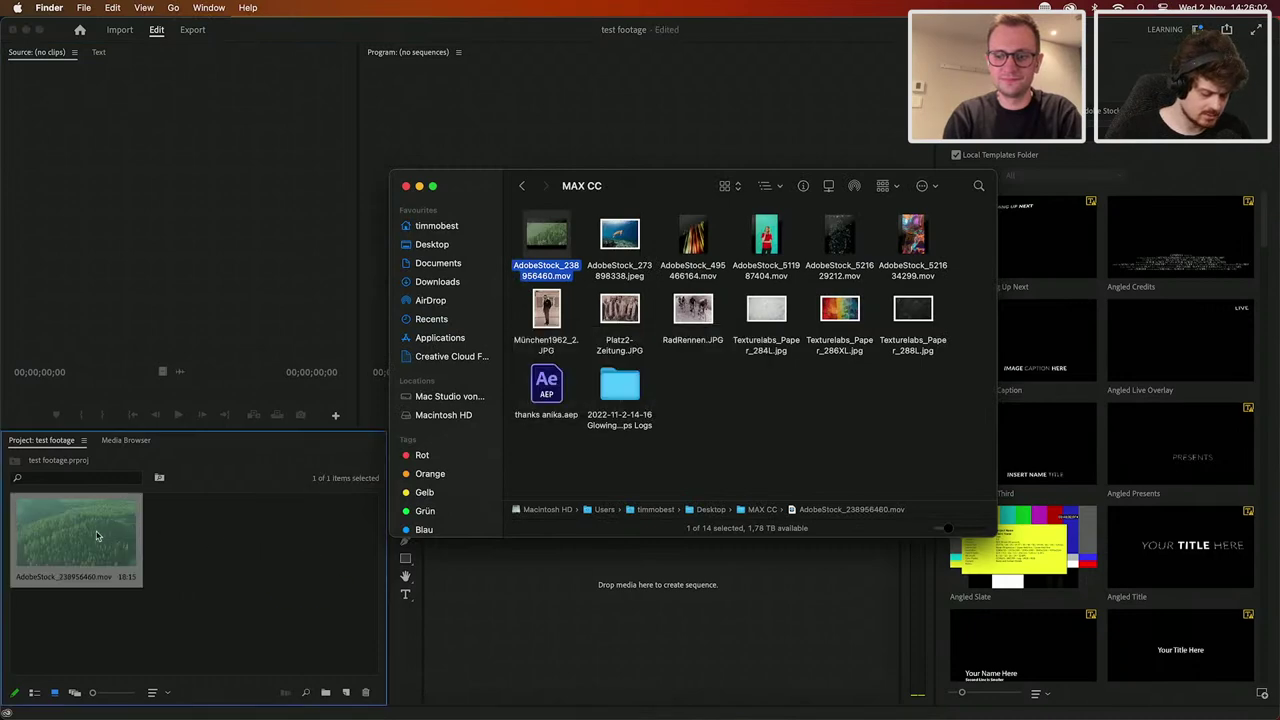
pyautogui.click(566, 600)
pyautogui.moveTo(100, 545); pyautogui.dragTo(532, 527)
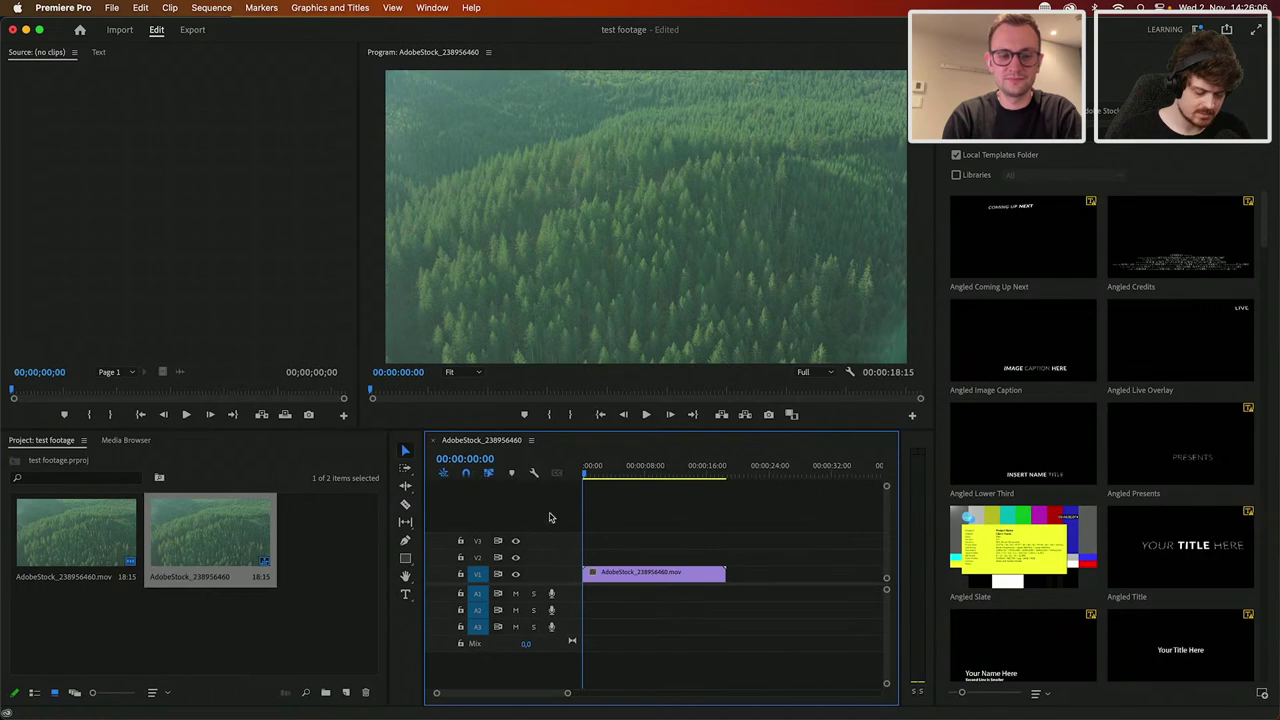
# Step: Switch to the Color workspace and apply the automatic Lumetri basic correction to the forest clip
pyautogui.moveTo(588, 471)
pyautogui.mouseDown()
pyautogui.moveTo(694, 473)
pyautogui.moveTo(571, 478)
pyautogui.moveTo(703, 473)
pyautogui.moveTo(570, 475)
pyautogui.mouseUp()
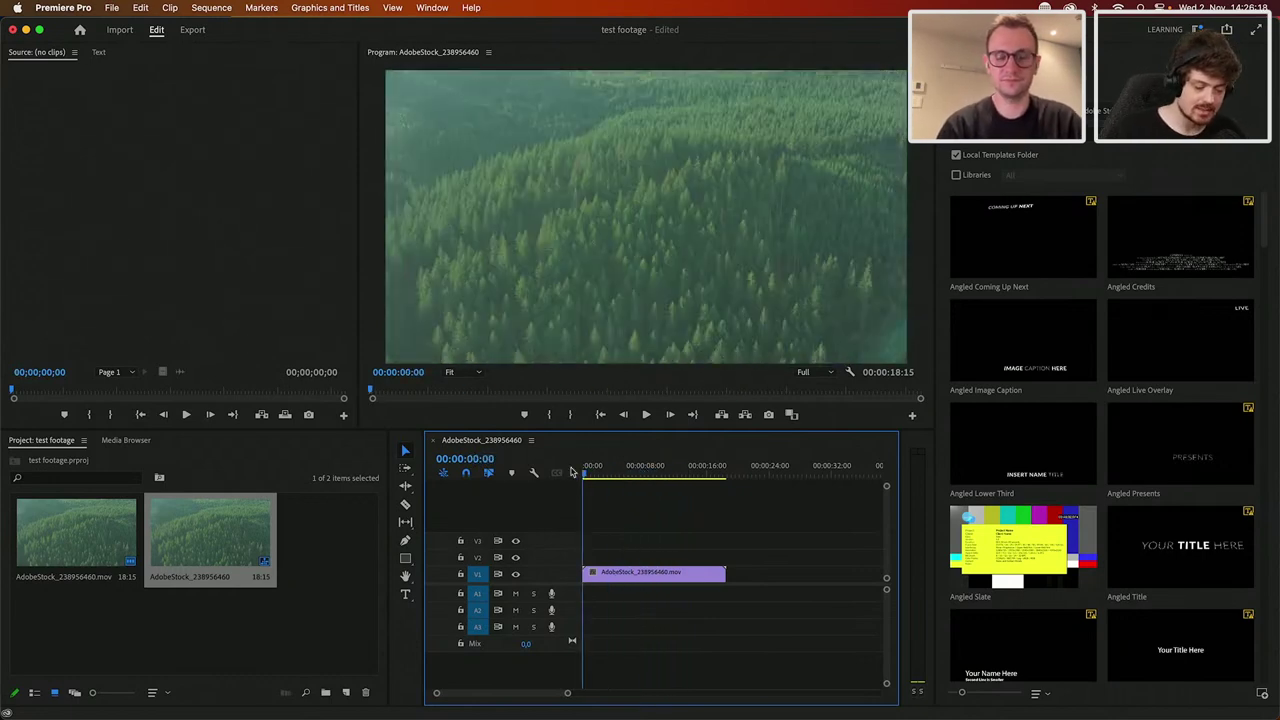
pyautogui.click(1197, 29)
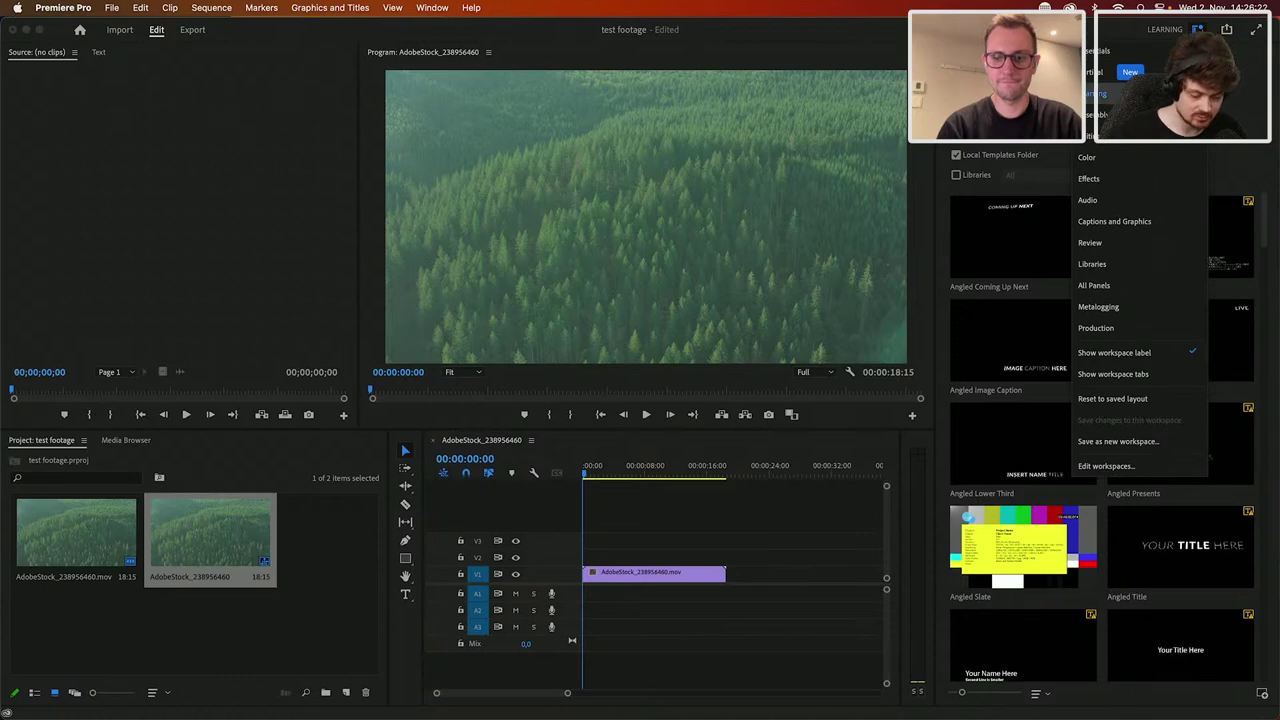
pyautogui.click(1150, 157)
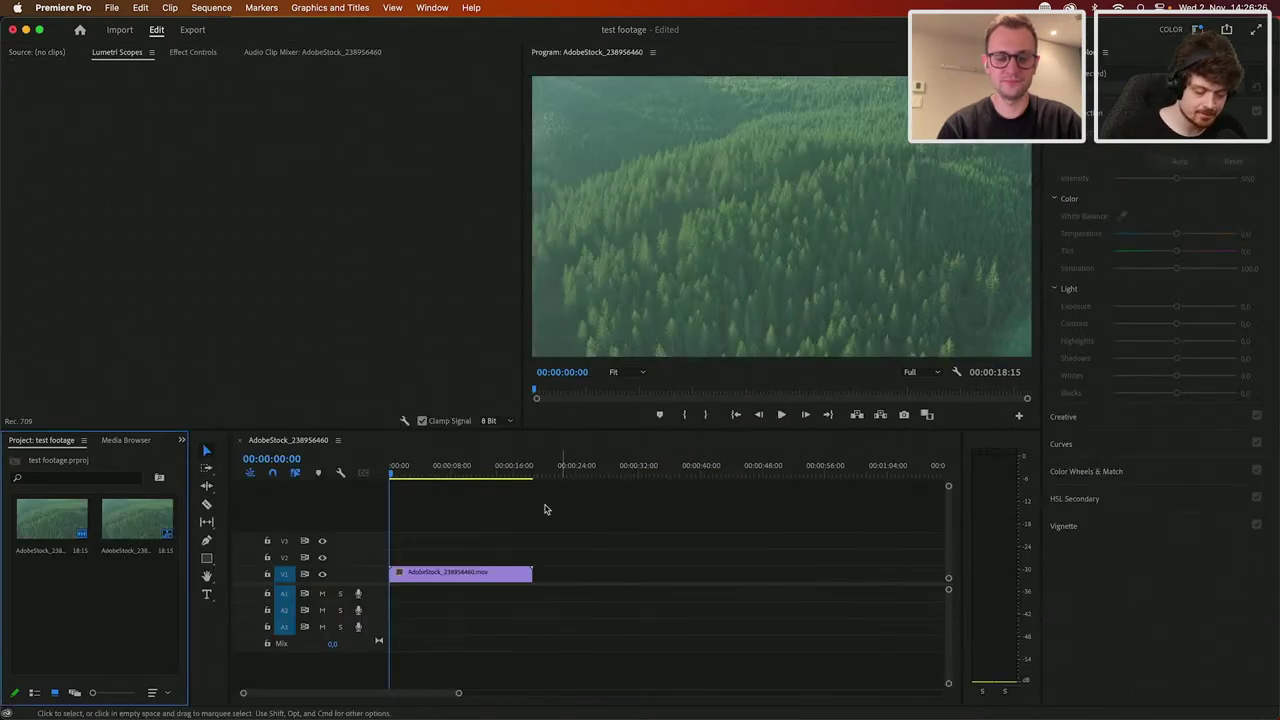
pyautogui.click(502, 580)
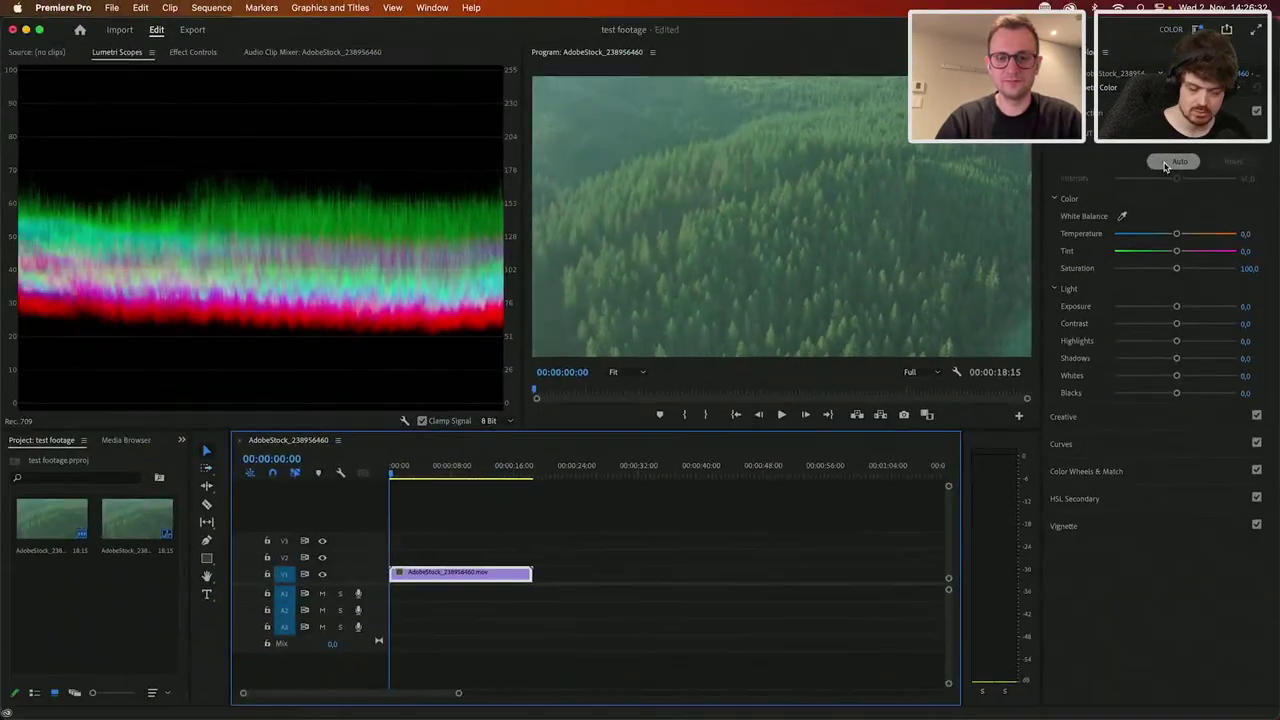
pyautogui.click(1165, 165)
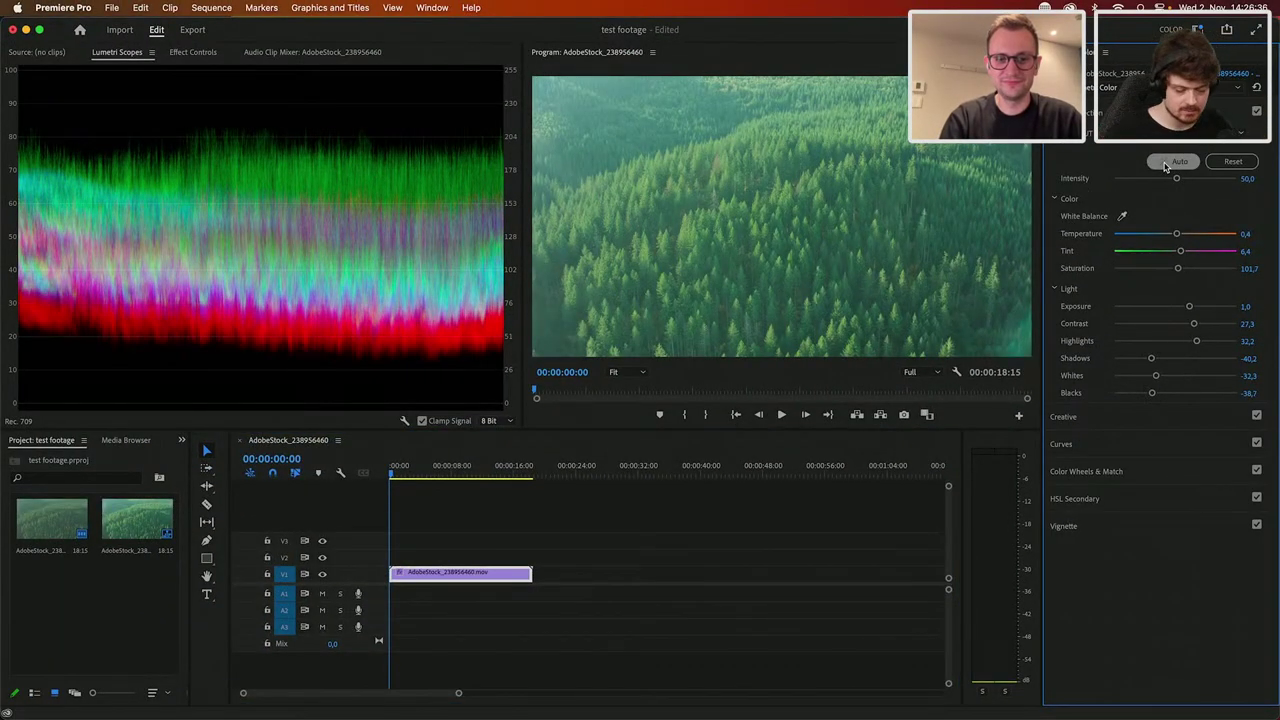
# Step: Refine the forest clip's basic correction with Blacks at -100, Shadows at -59.8, Contrast at 54.3 and Saturation at 95.7
pyautogui.moveTo(468, 468); pyautogui.dragTo(400, 470)
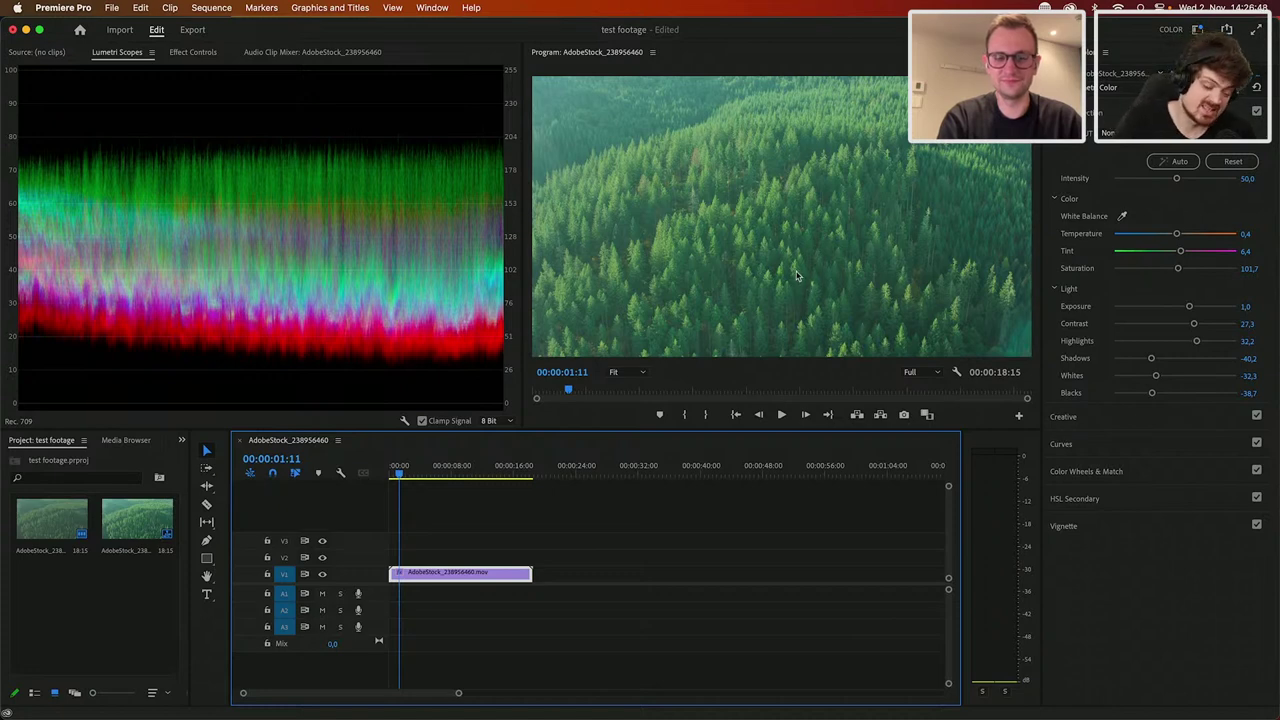
pyautogui.moveTo(1152, 393); pyautogui.dragTo(1053, 397)
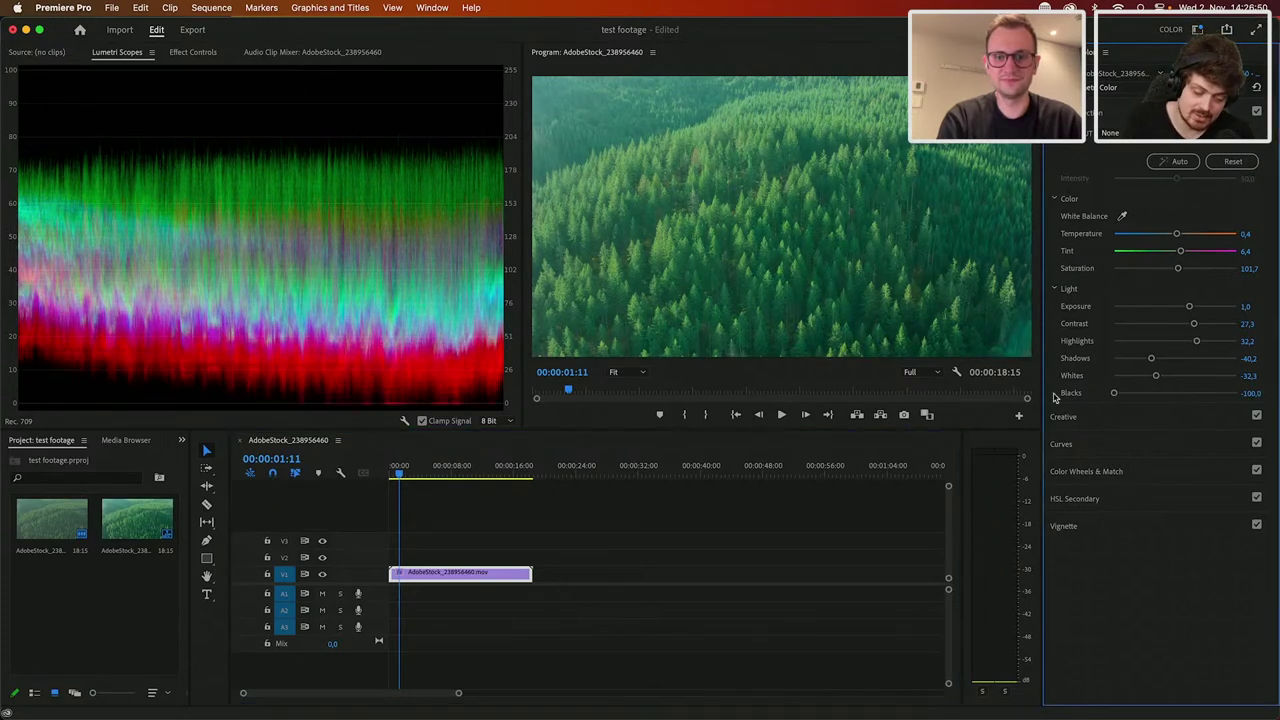
pyautogui.moveTo(1150, 358); pyautogui.dragTo(1137, 360)
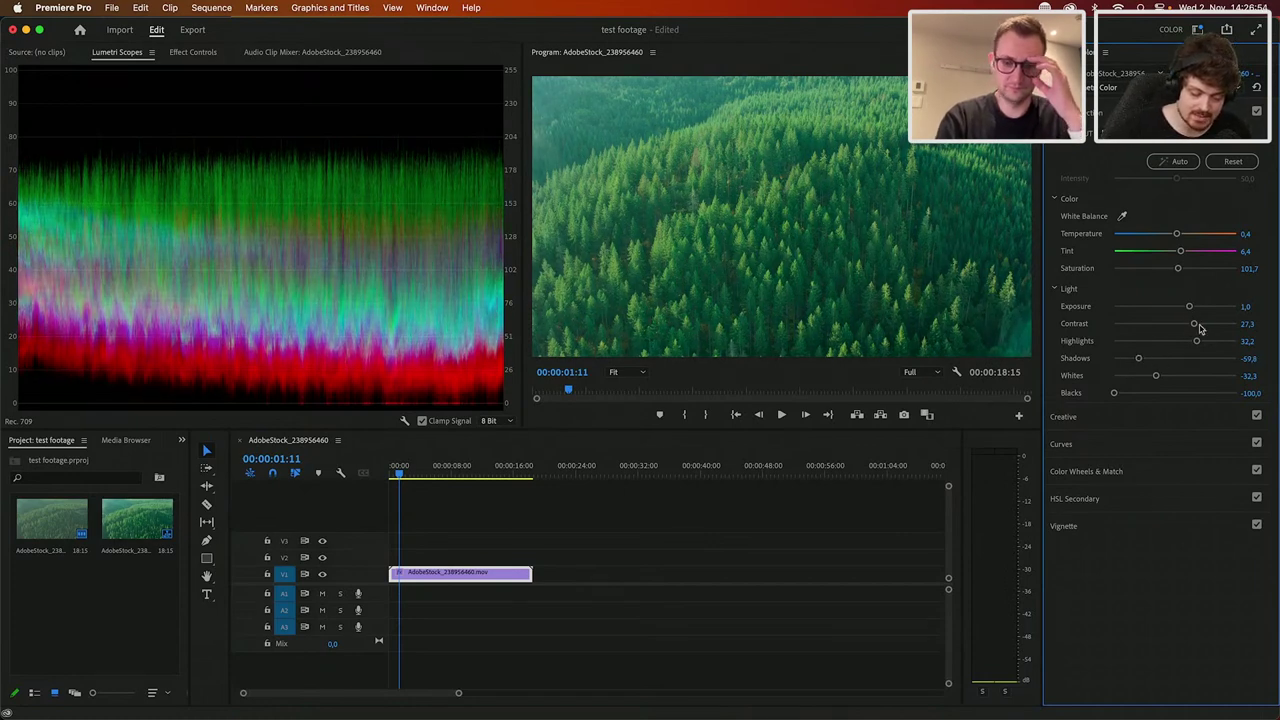
pyautogui.moveTo(1199, 327); pyautogui.dragTo(1209, 325)
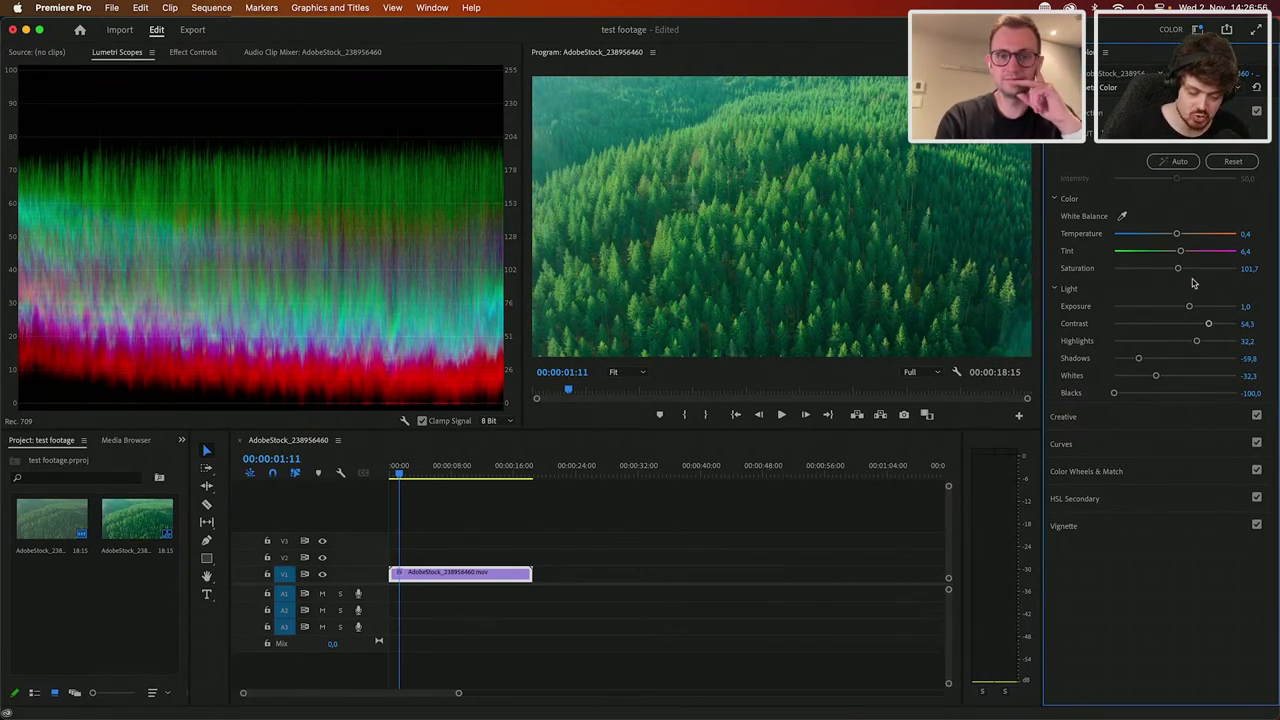
pyautogui.moveTo(1176, 269)
pyautogui.mouseDown()
pyautogui.moveTo(1189, 271)
pyautogui.moveTo(1172, 268)
pyautogui.mouseUp()
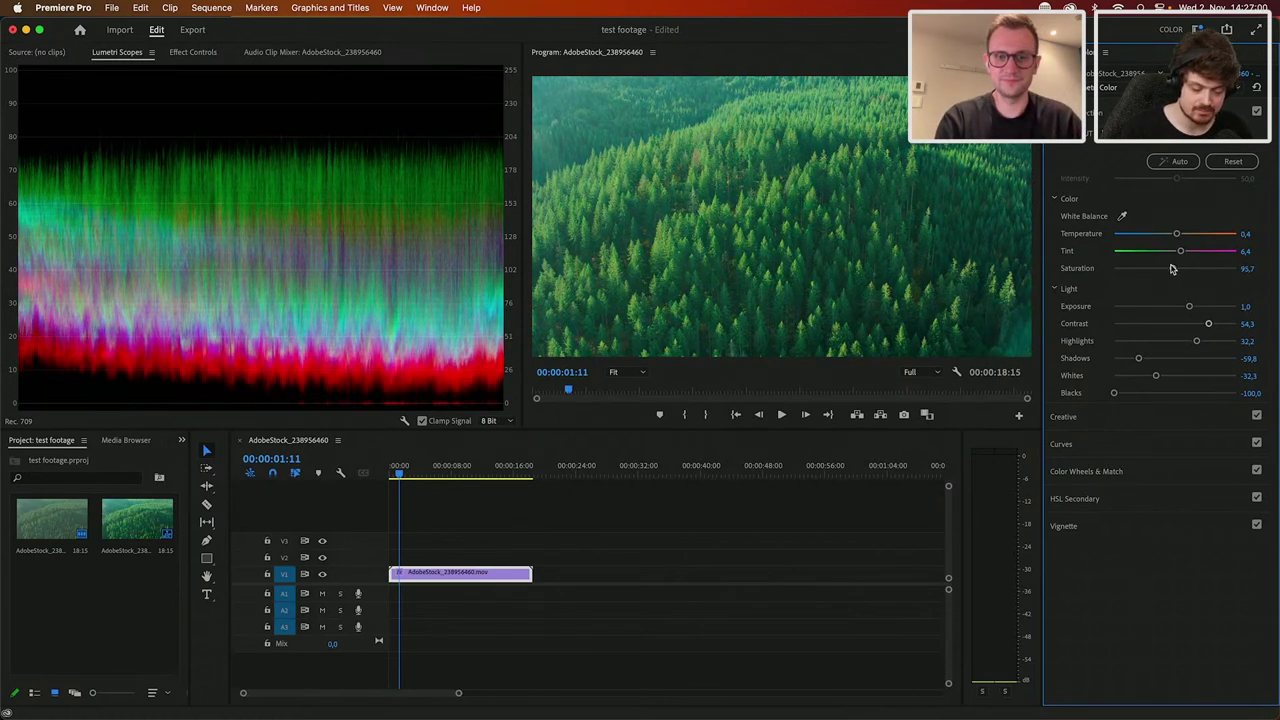
# Step: Preview the graded forest footage at another point in the clip and play it full screen
pyautogui.moveTo(410, 473); pyautogui.dragTo(421, 443)
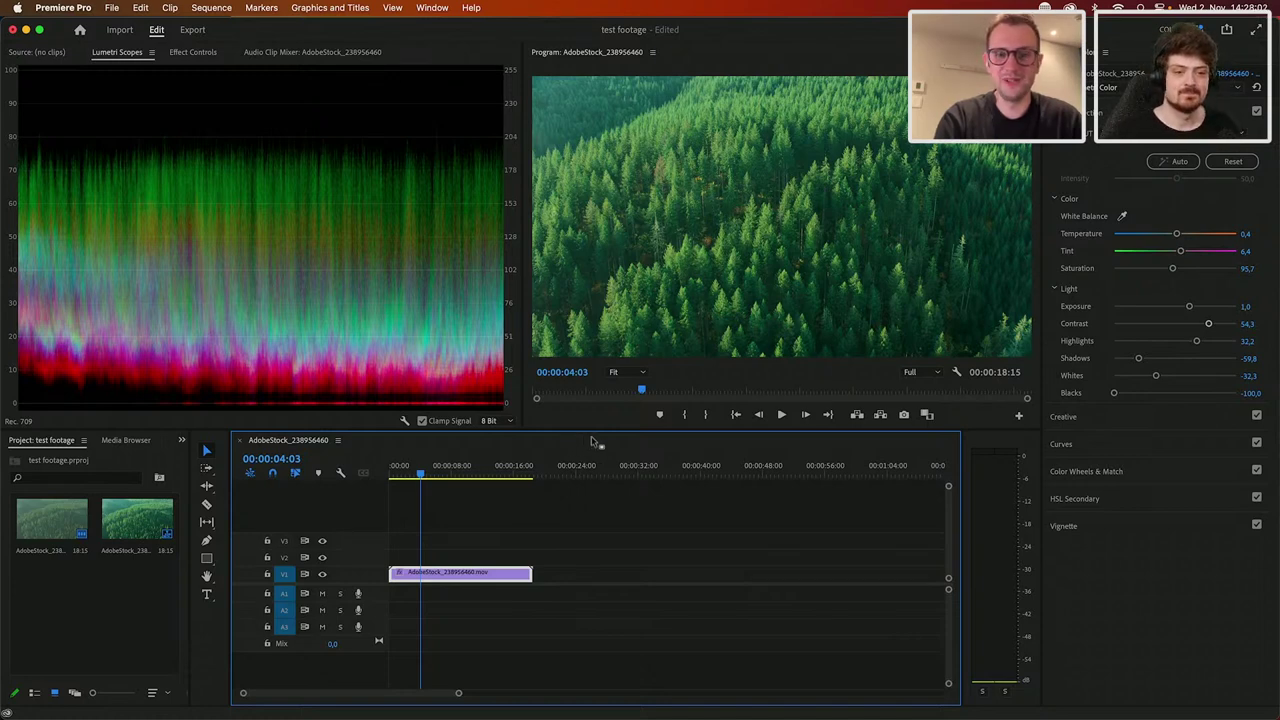
pyautogui.click(907, 222)
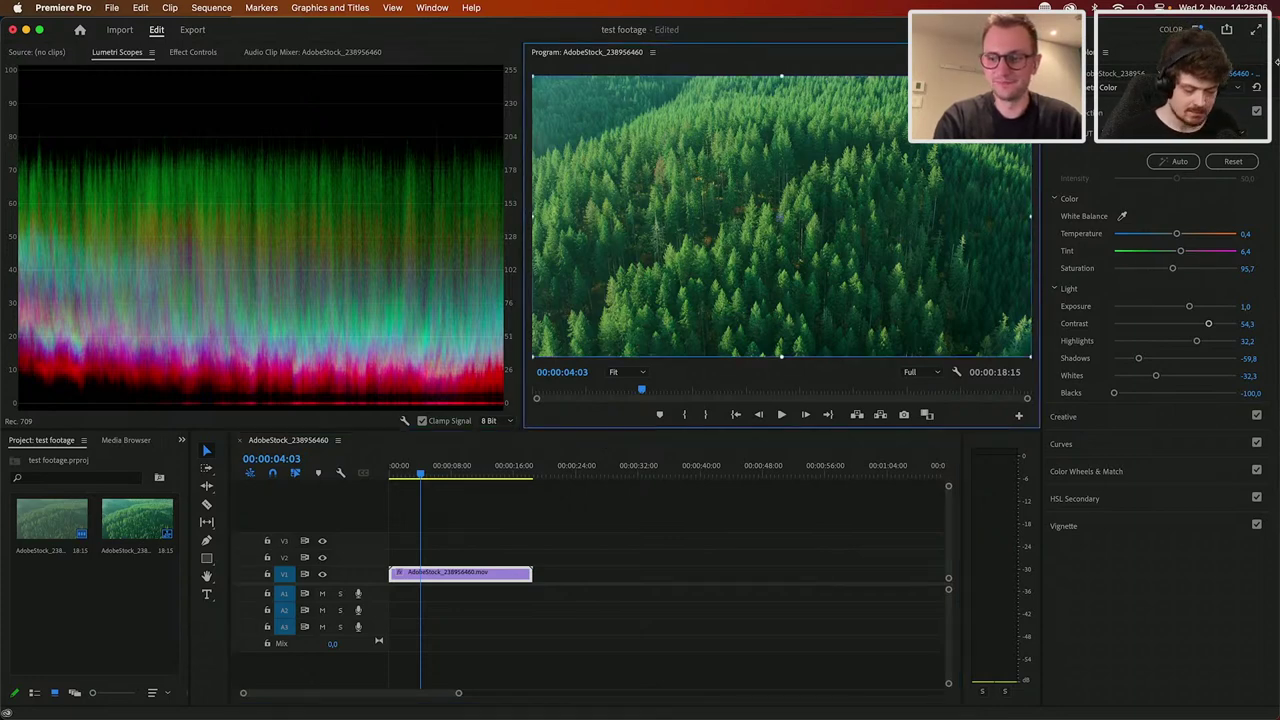
pyautogui.click(1257, 30)
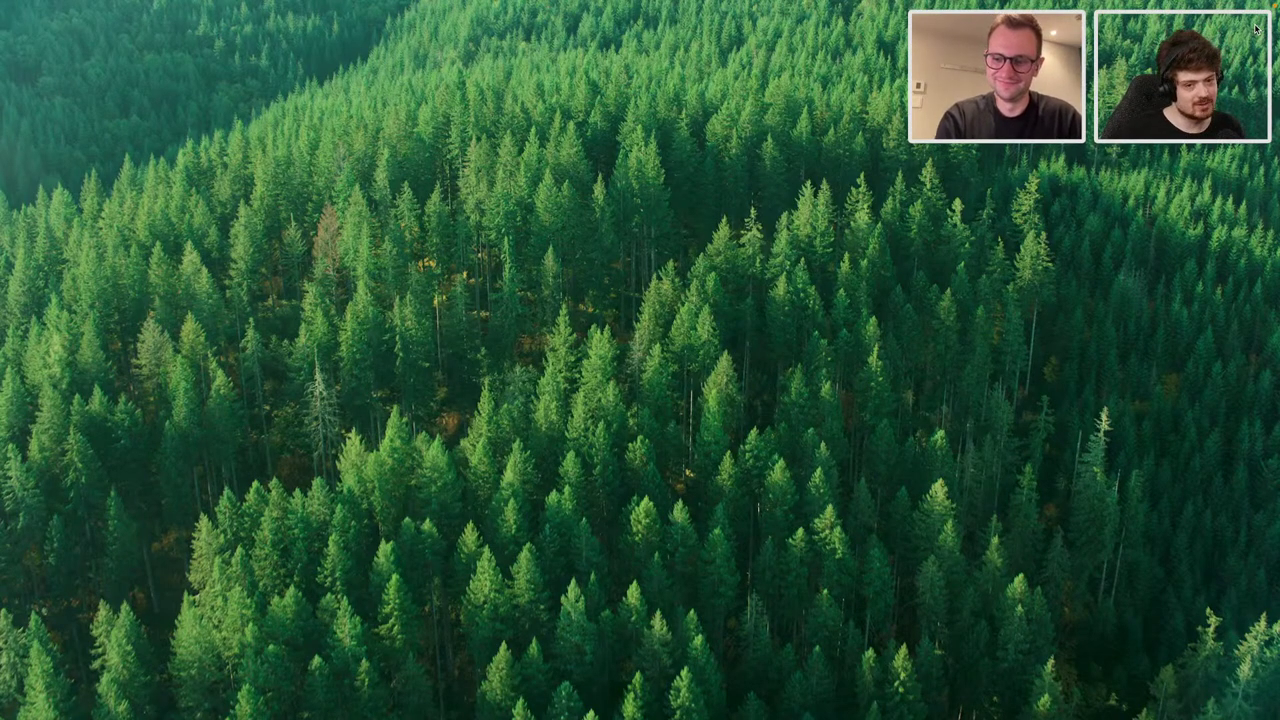
pyautogui.press('space')
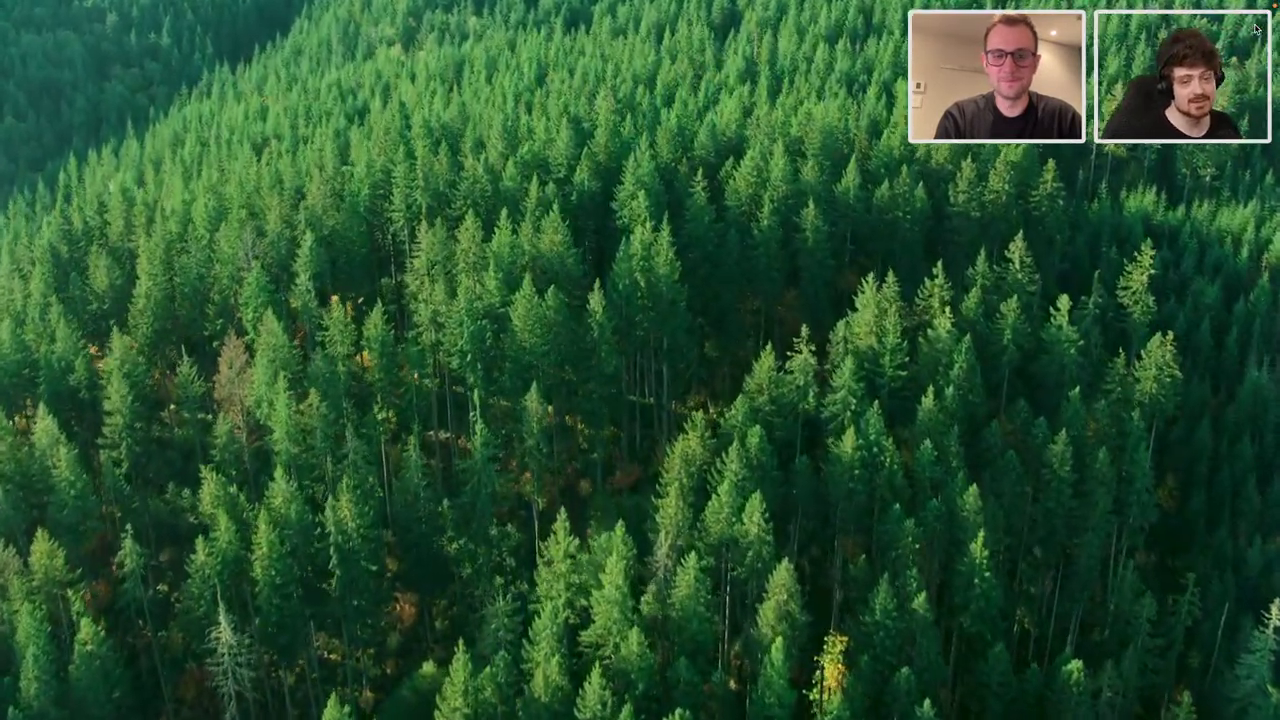
pyautogui.press('Escape')
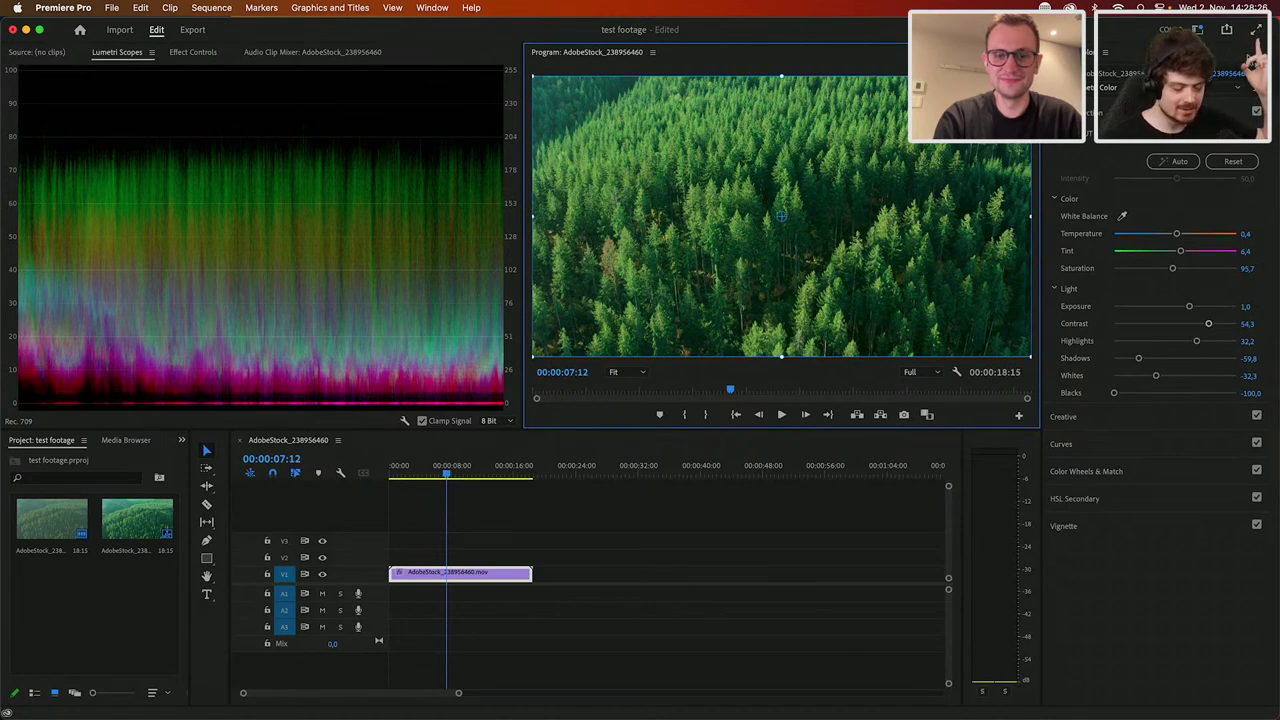
pyautogui.click(1256, 29)
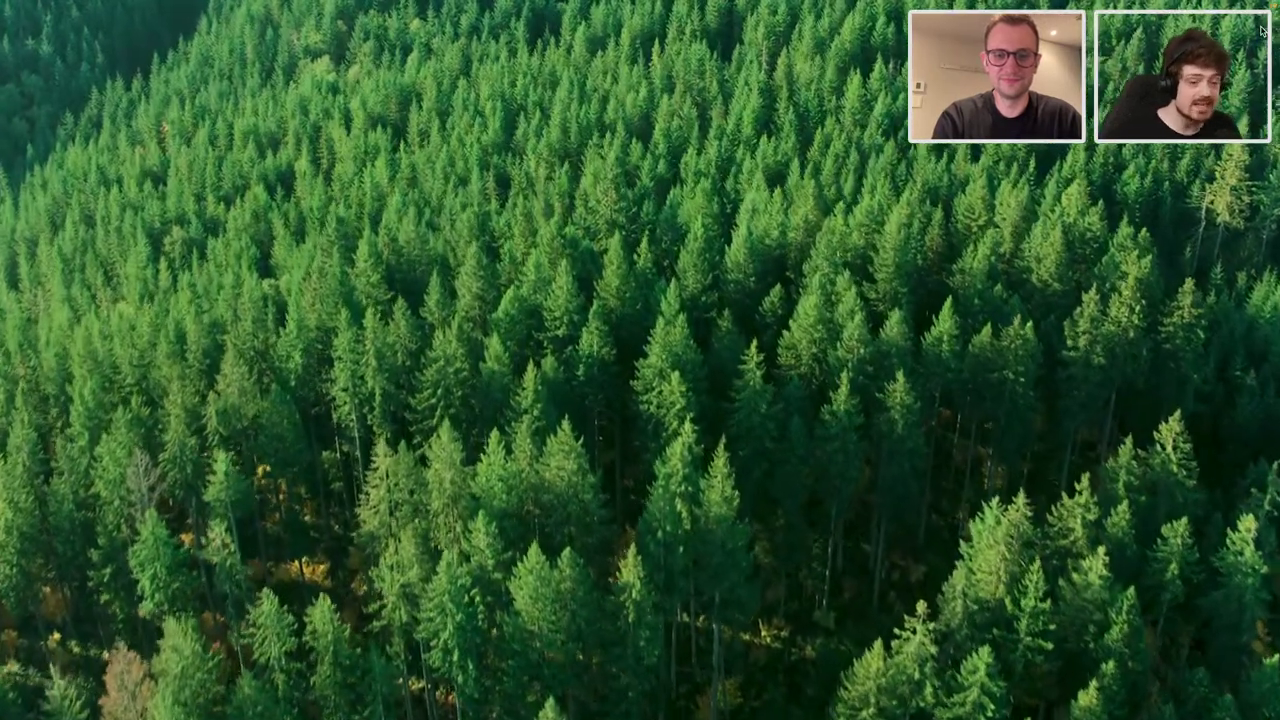
pyautogui.press('Escape')
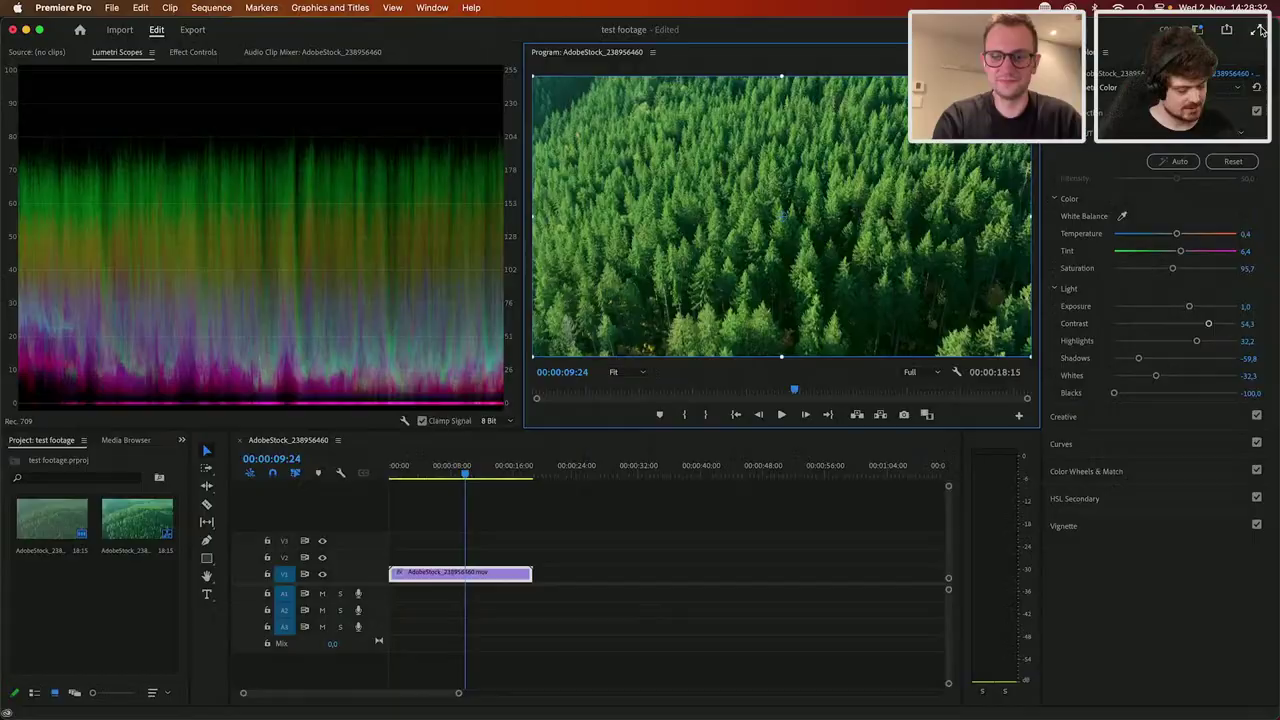
# Step: Review the graded forest clip full screen from an earlier point and return to the editing layout
pyautogui.moveTo(480, 469); pyautogui.dragTo(422, 476)
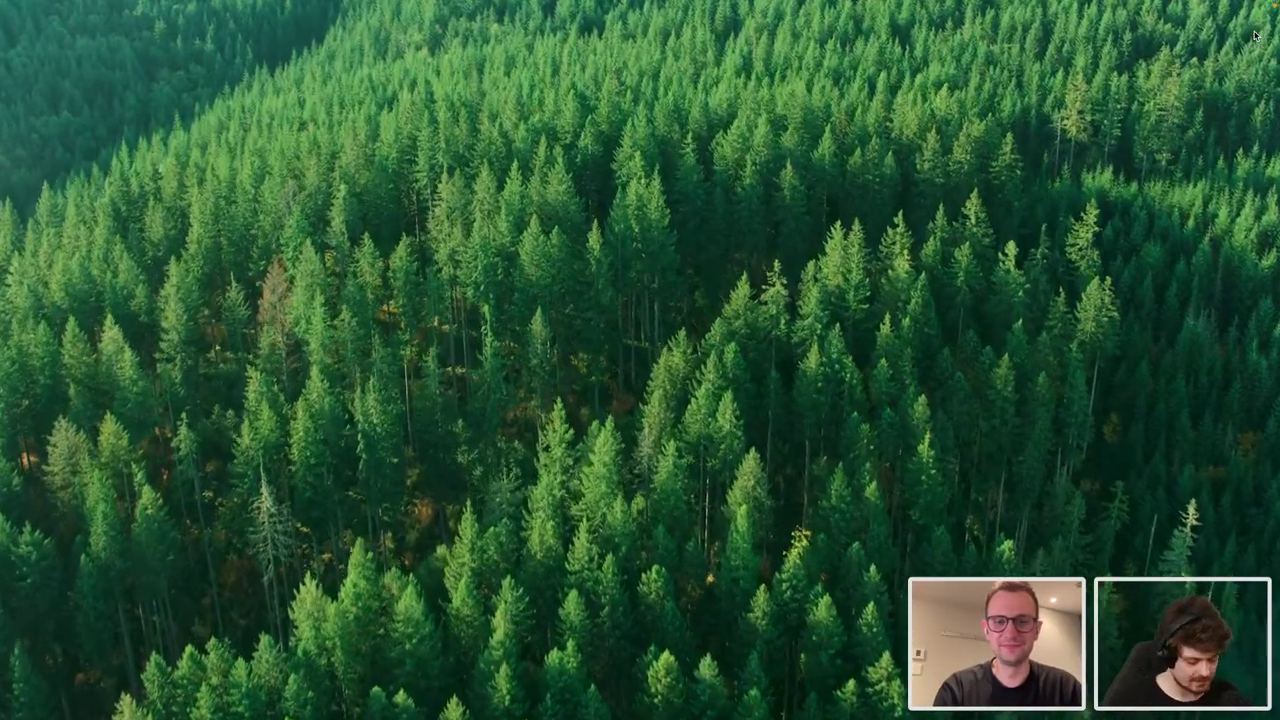
pyautogui.press('Escape')
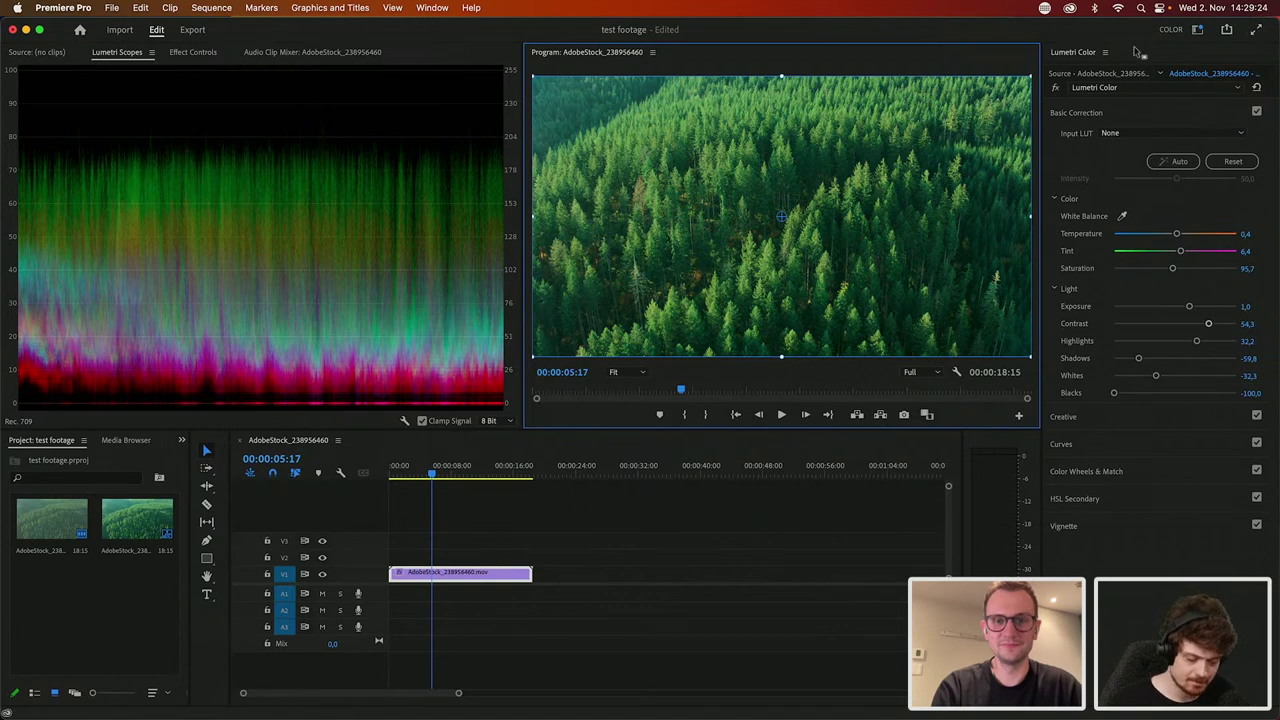
# Step: Switch to the Editing workspace and show the Essential Graphics panel at a wider size
pyautogui.click(1197, 30)
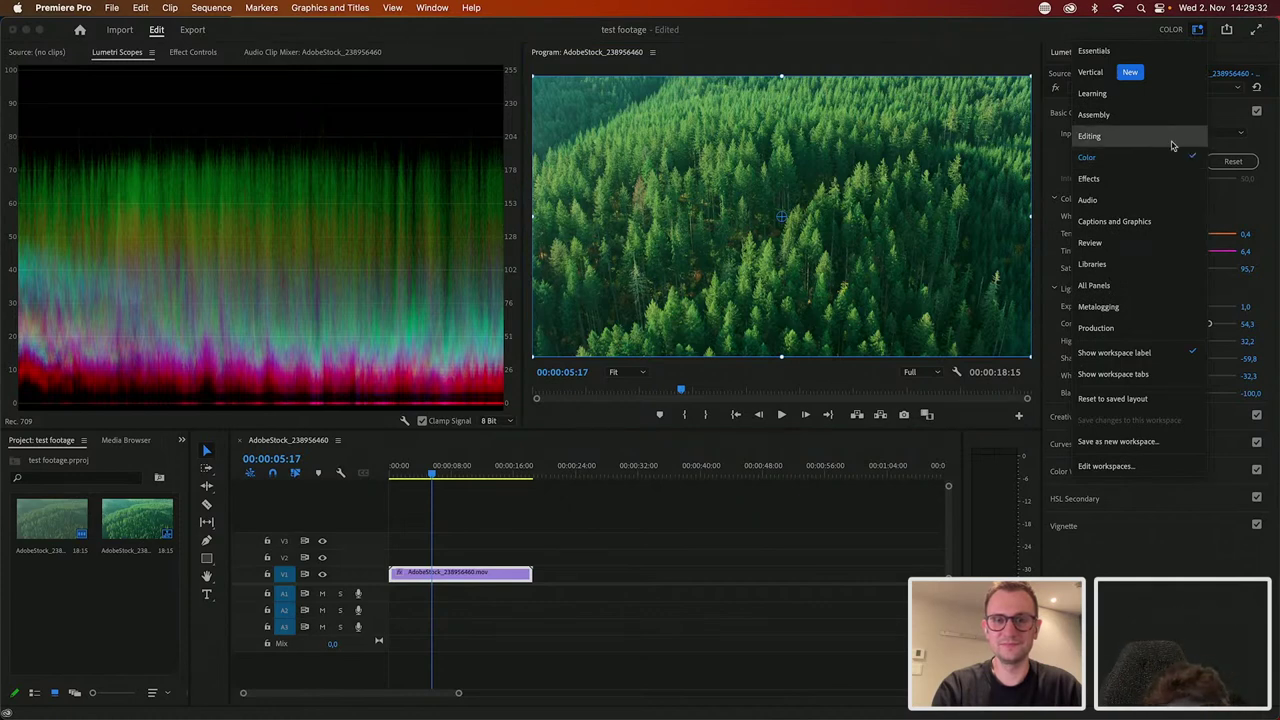
pyautogui.click(1166, 136)
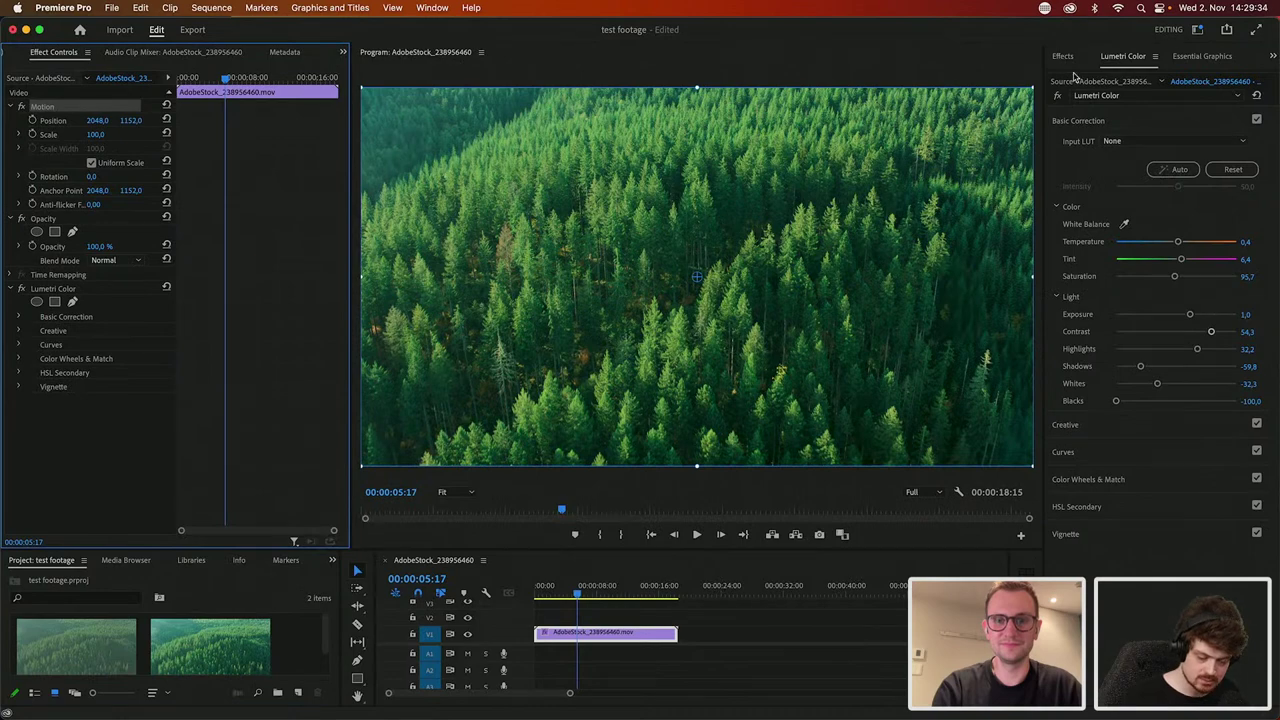
pyautogui.click(1226, 56)
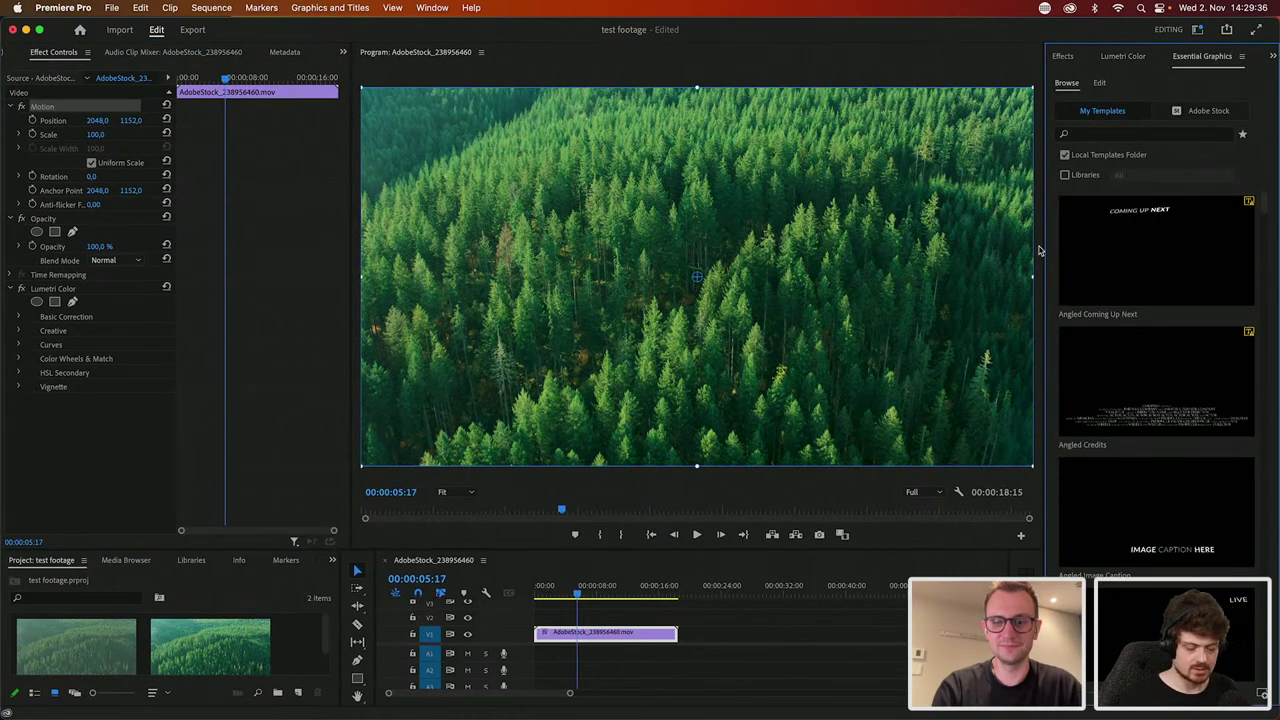
pyautogui.moveTo(1046, 249); pyautogui.dragTo(901, 249)
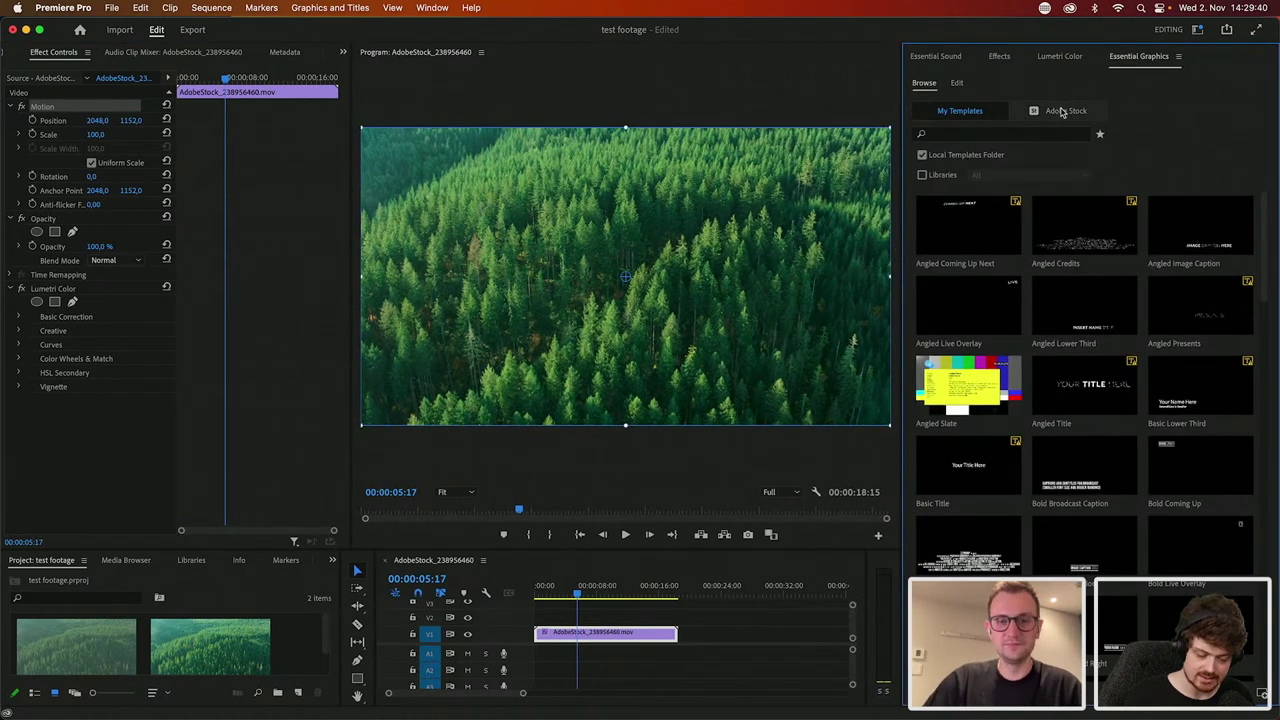
# Step: Add a new default text layer as a graphic over the forest clip and deselect it
pyautogui.click(956, 84)
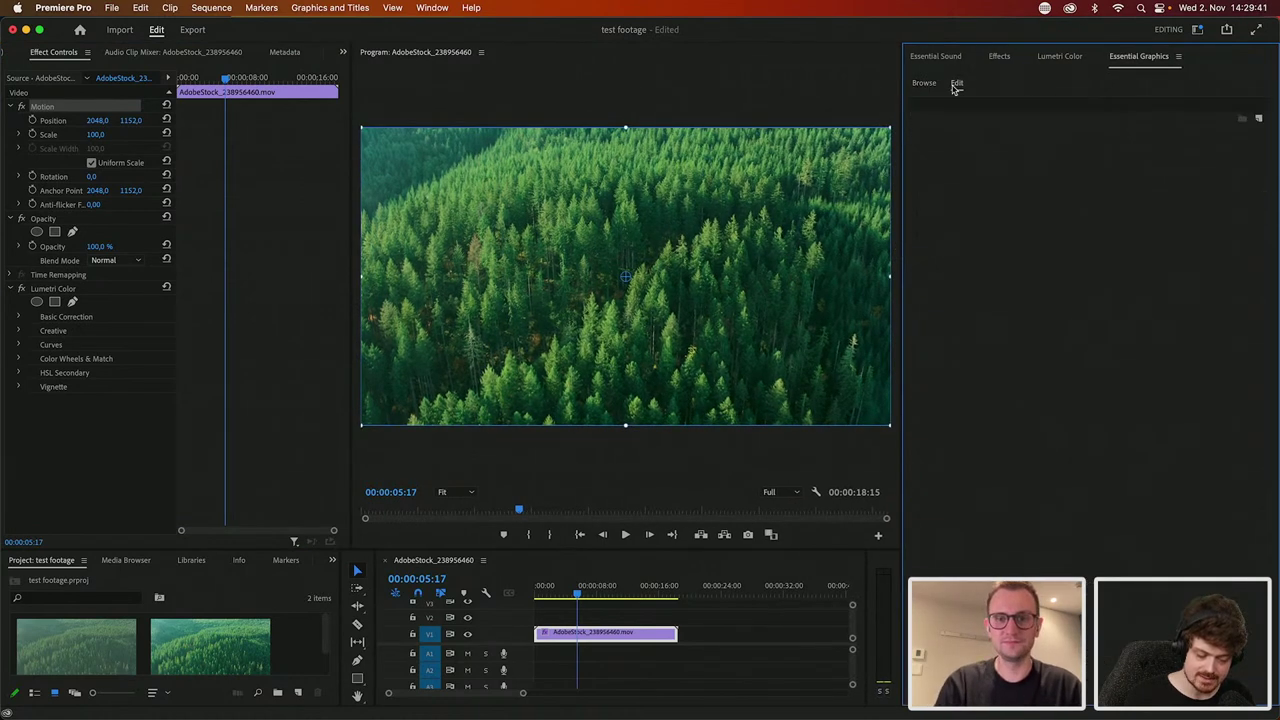
pyautogui.click(1259, 118)
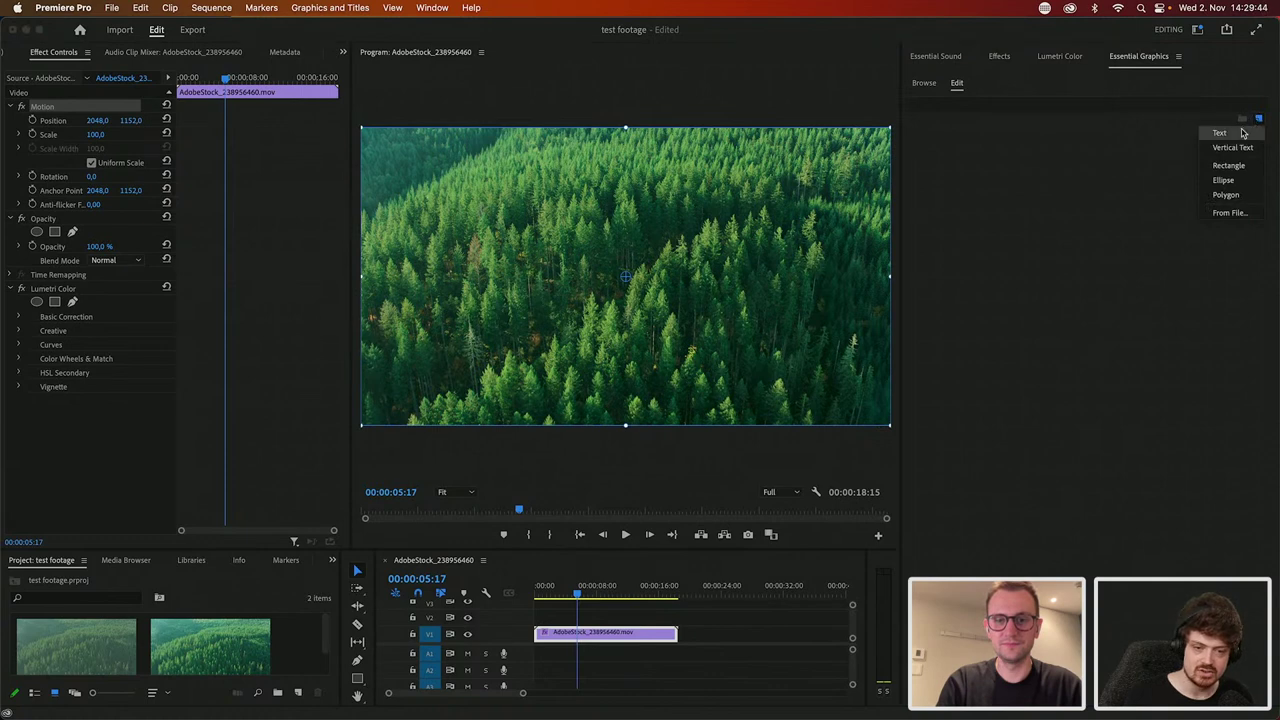
pyautogui.click(1237, 134)
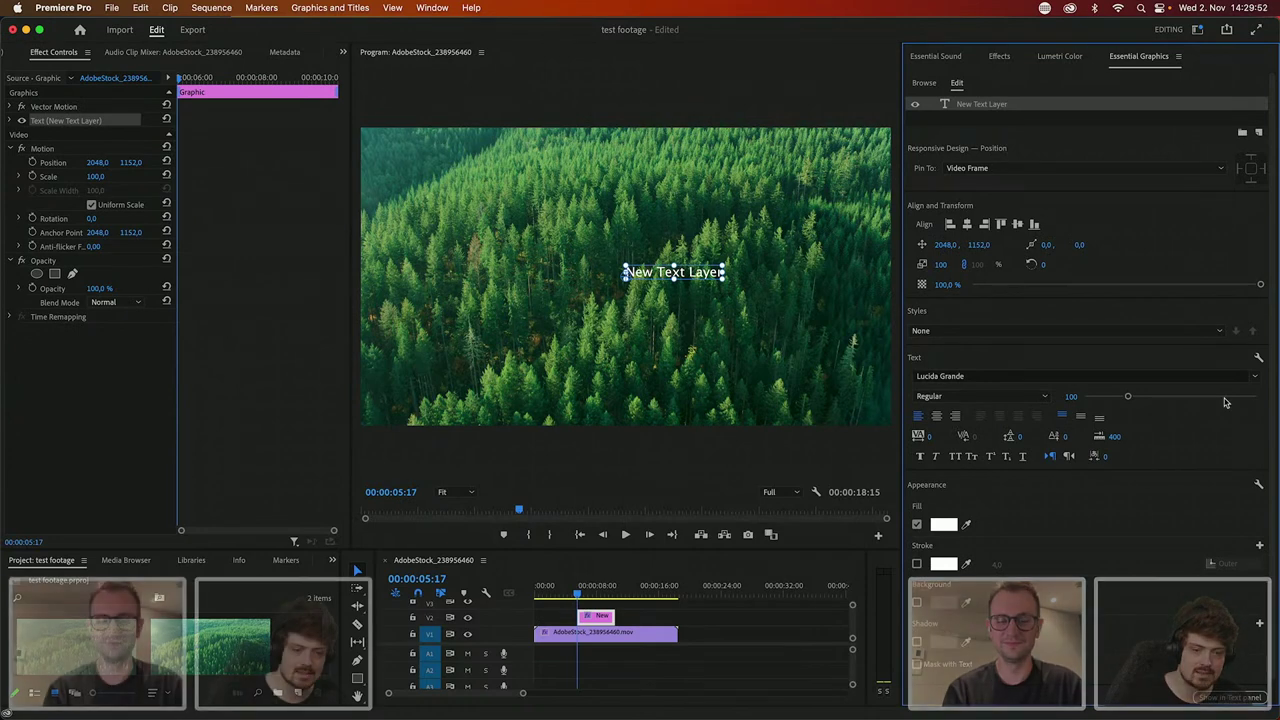
pyautogui.click(972, 118)
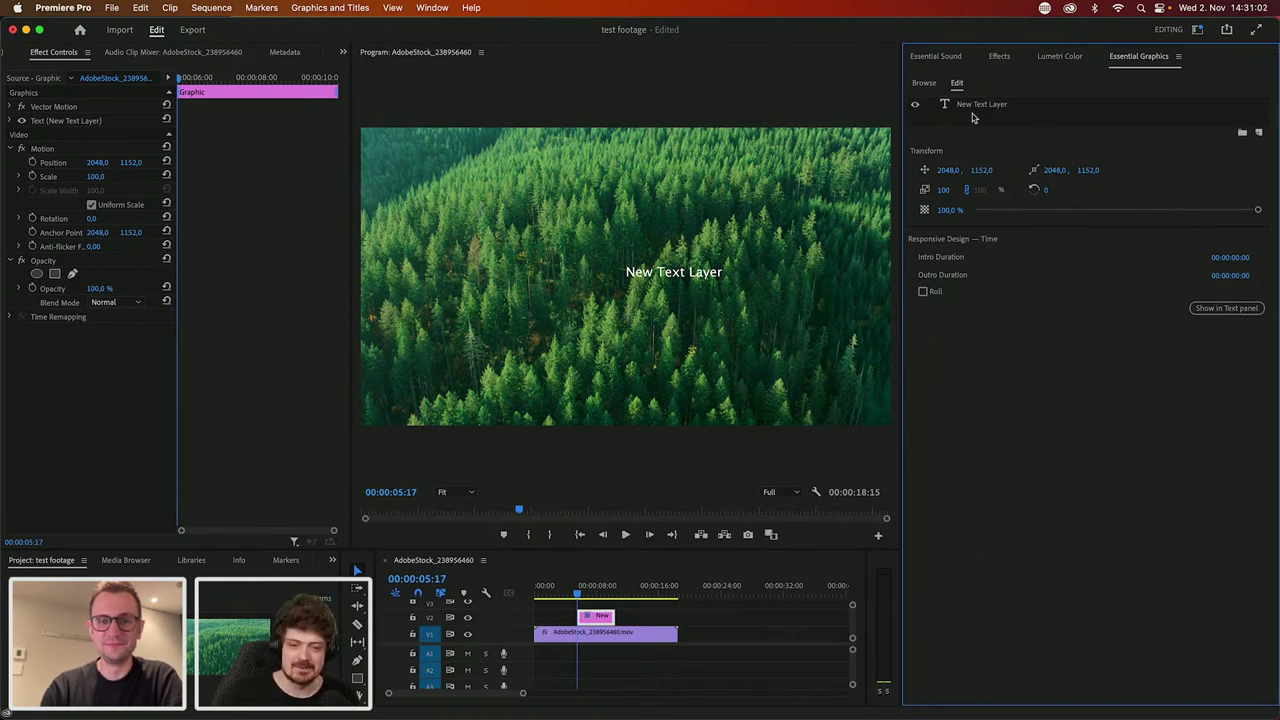
# Step: Quit Premiere Pro without saving the changes to test footage.prproj
pyautogui.press('super+q')
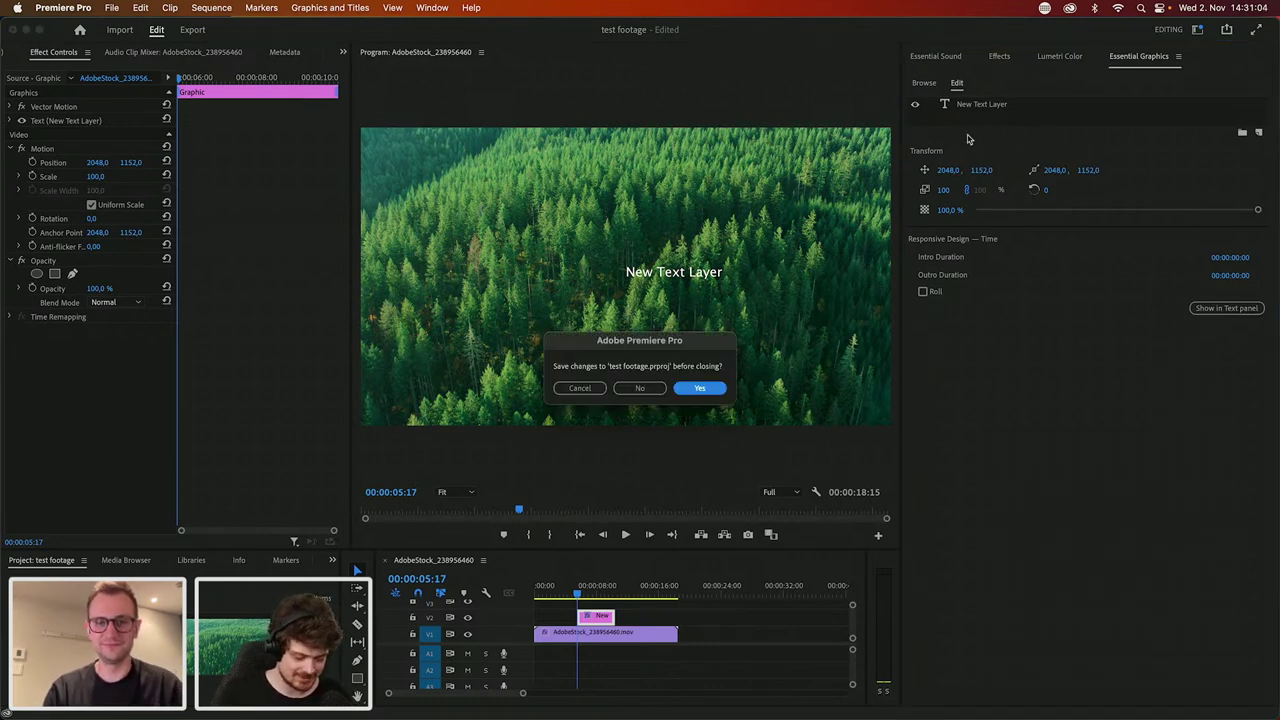
pyautogui.click(648, 387)
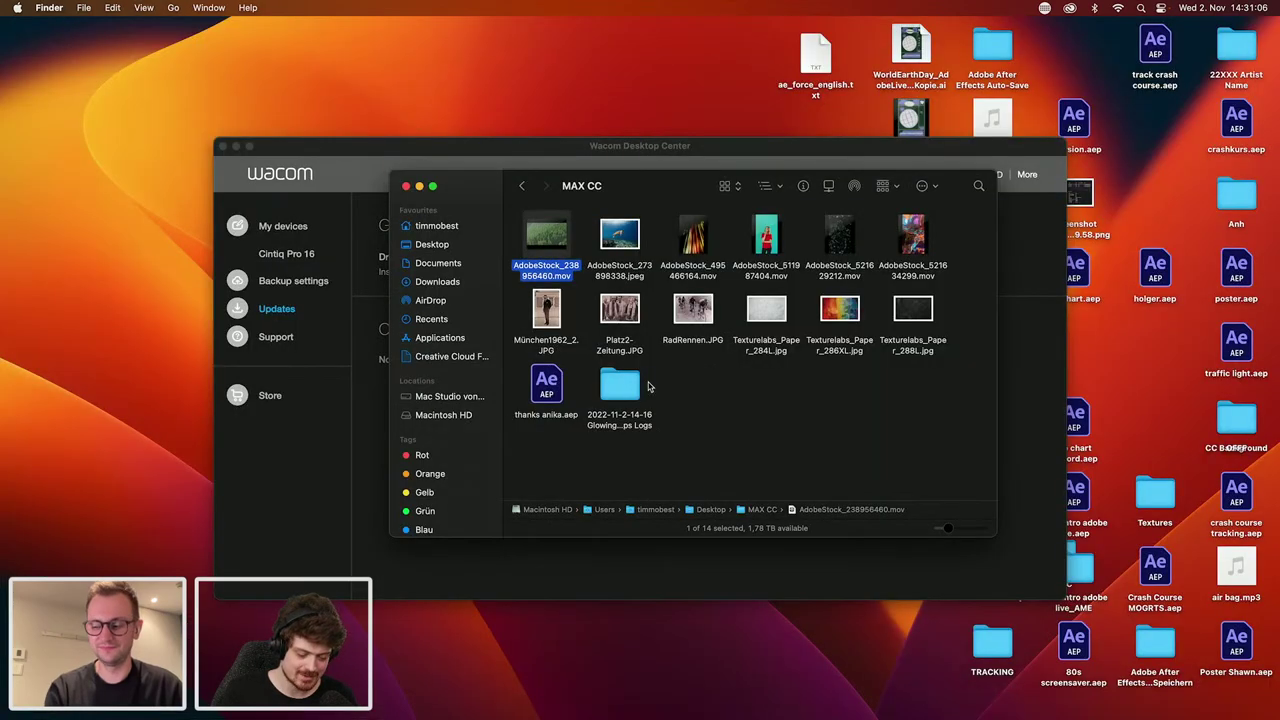
# Step: Launch Adobe After Effects 2023 and open the recent project glow flor
pyautogui.press('super+space')
pyautogui.write('af')
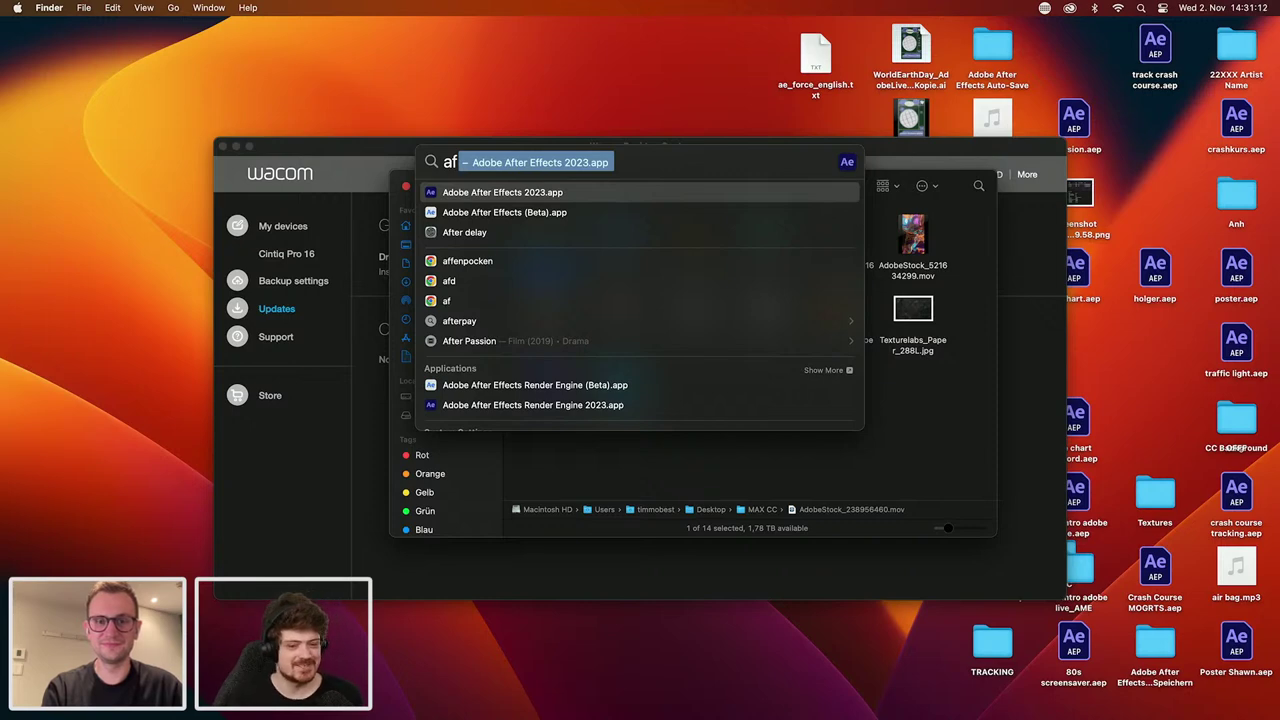
pyautogui.press('Return')
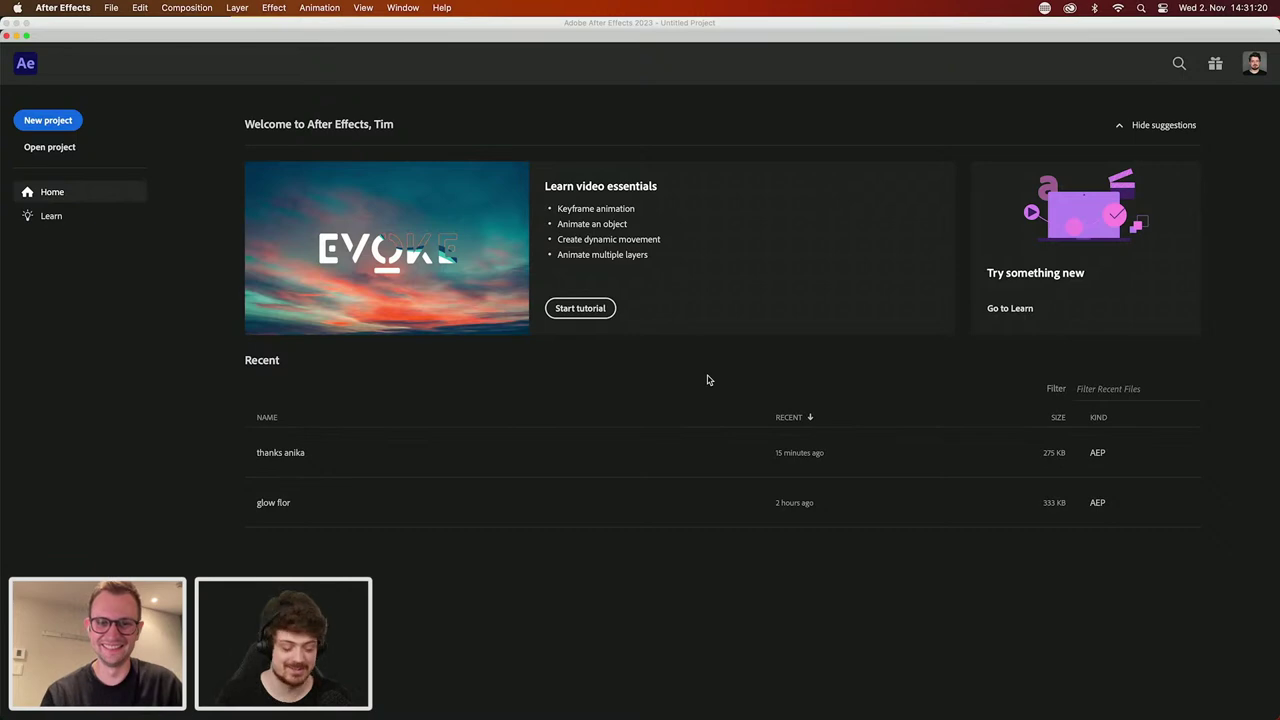
pyautogui.click(716, 500)
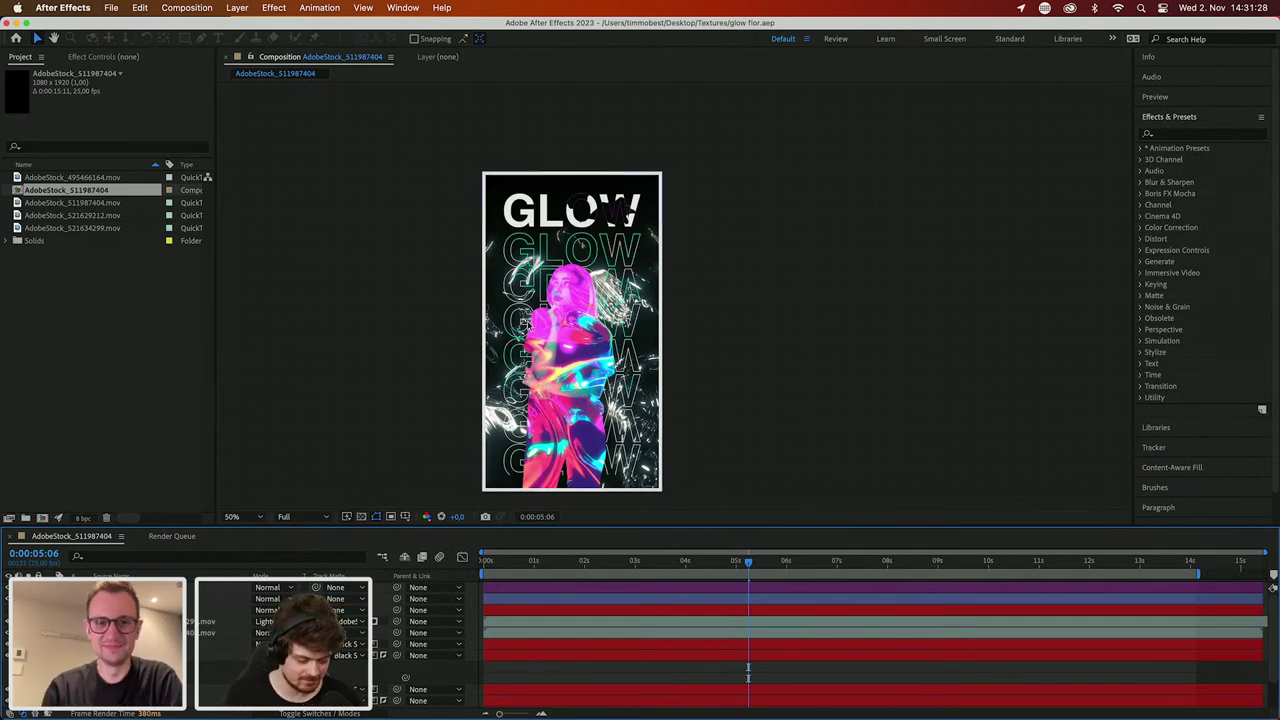
# Step: Examine the finished GLOW poster composition up close and as a whole, including the frame at 0:00:03:00
pyautogui.scroll(5, 566, 328)
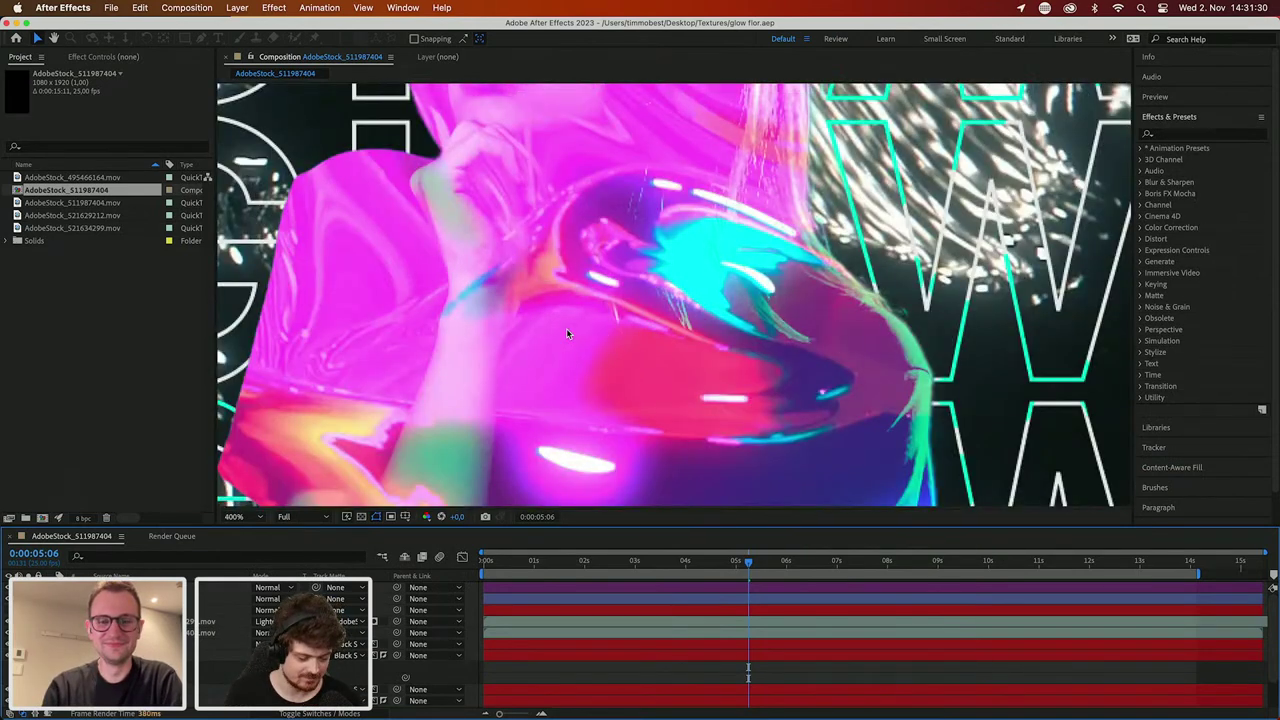
pyautogui.scroll(-2, 566, 328)
pyautogui.scroll(-4, 612, 310)
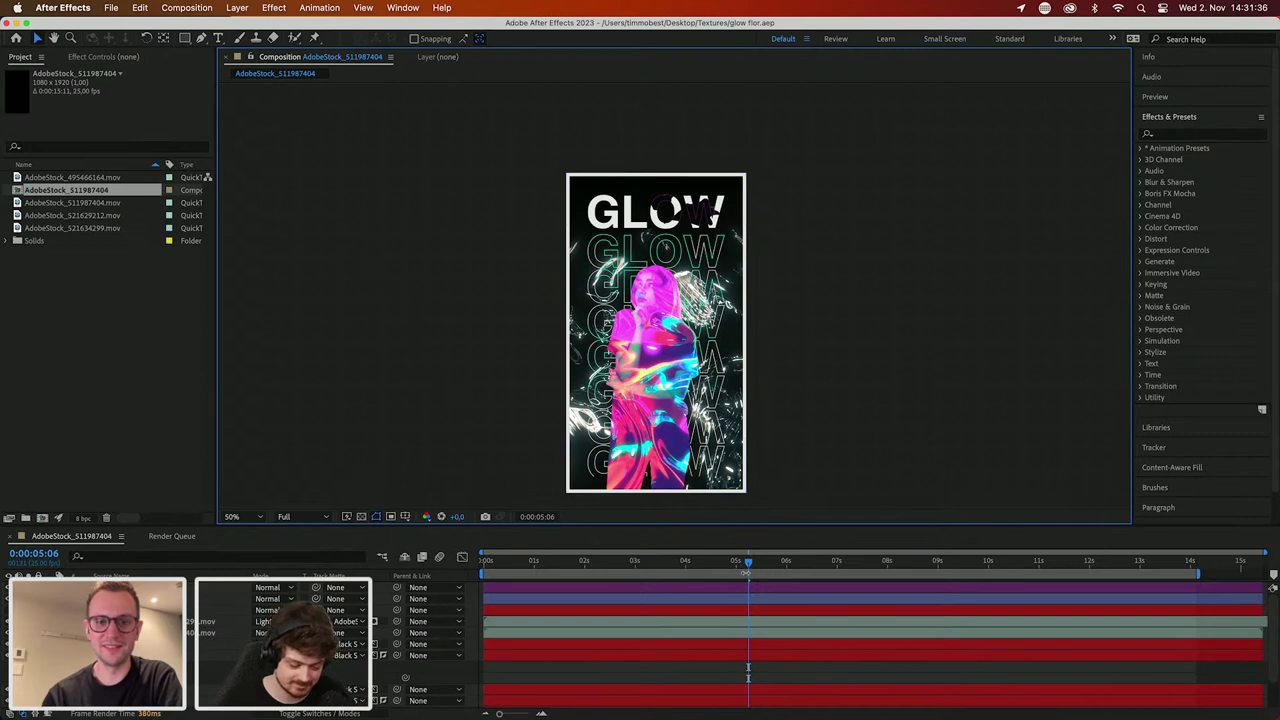
pyautogui.moveTo(748, 564); pyautogui.dragTo(636, 568)
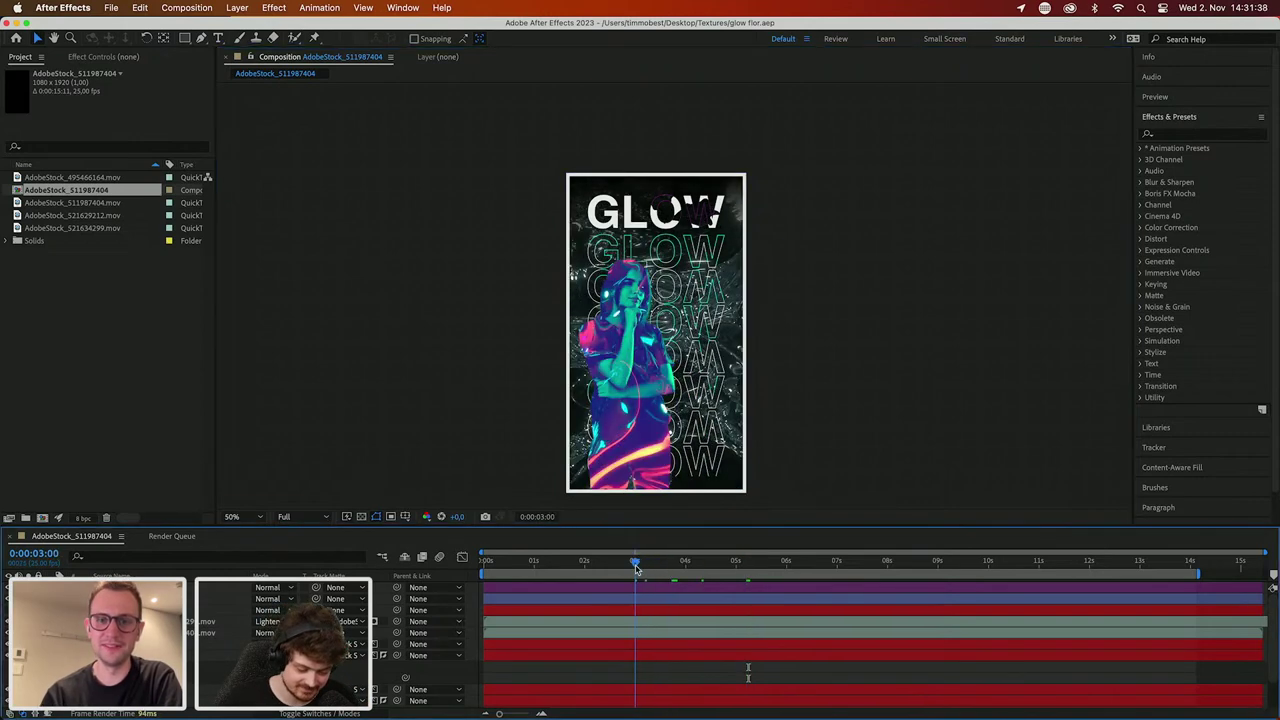
pyautogui.scroll(2, 663, 343)
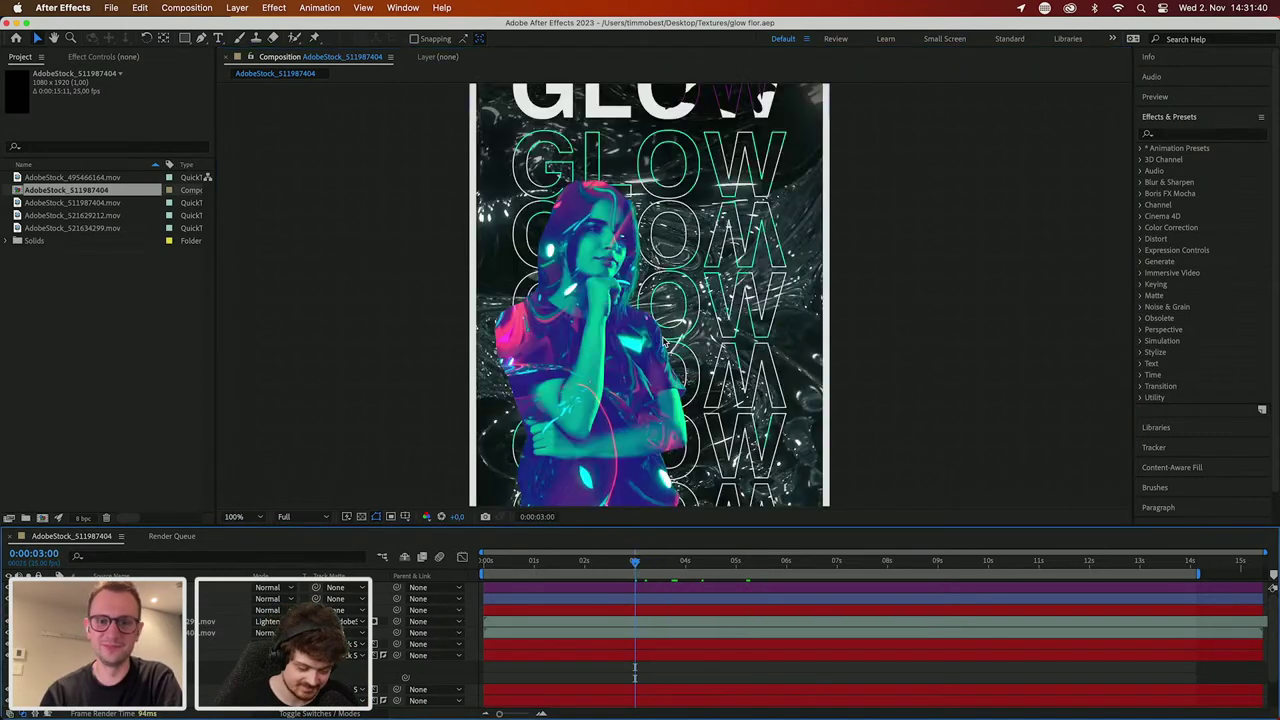
pyautogui.scroll(3, 663, 343)
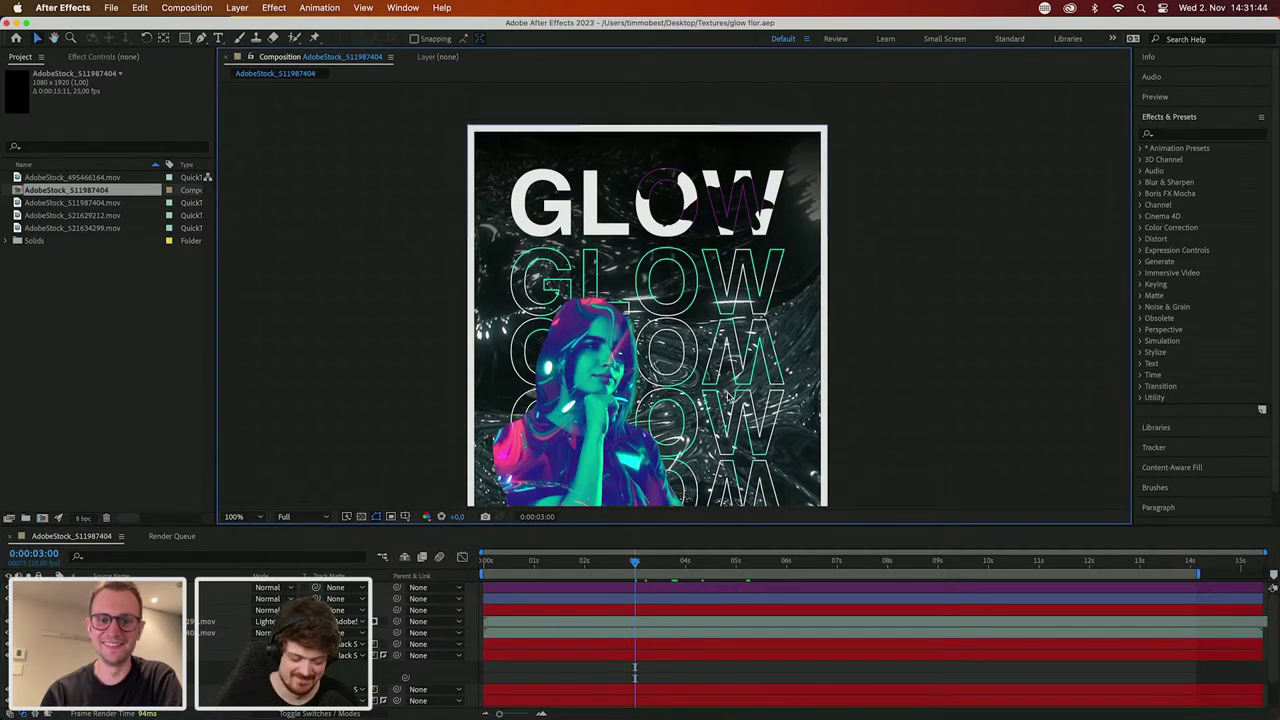
pyautogui.scroll(-2, 730, 398)
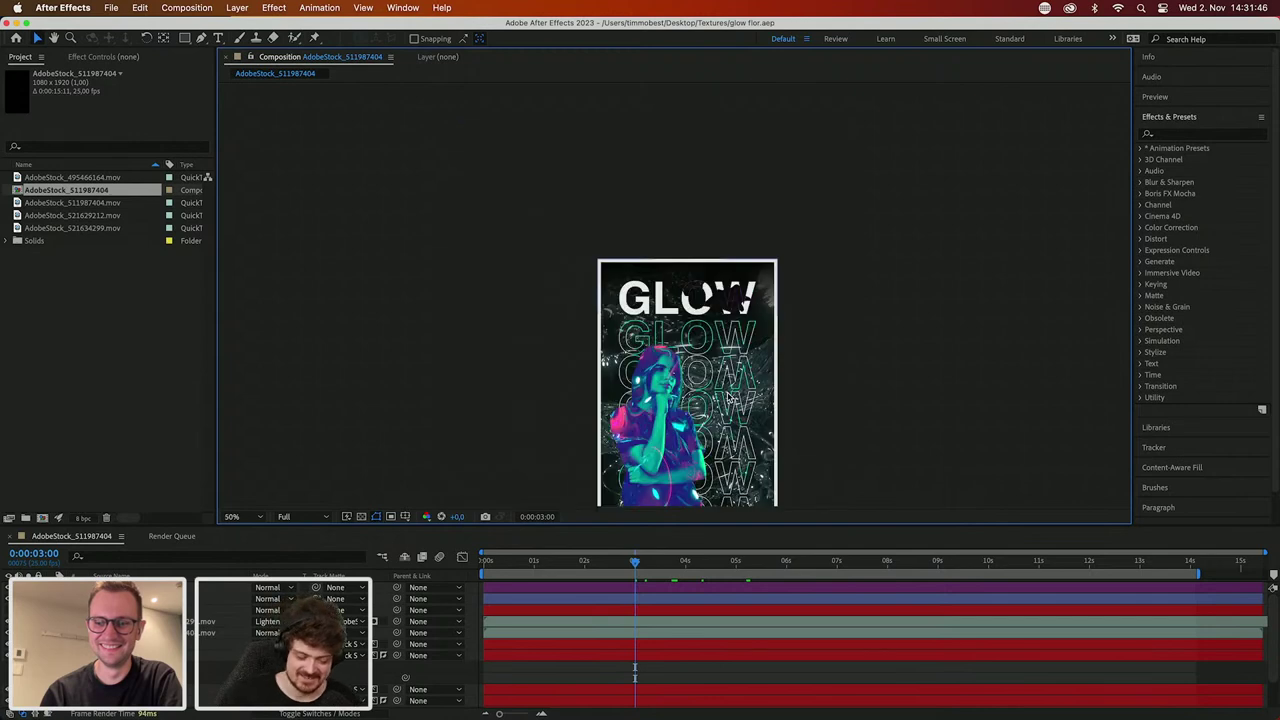
pyautogui.press('space')
pyautogui.moveTo(732, 398); pyautogui.dragTo(698, 292)
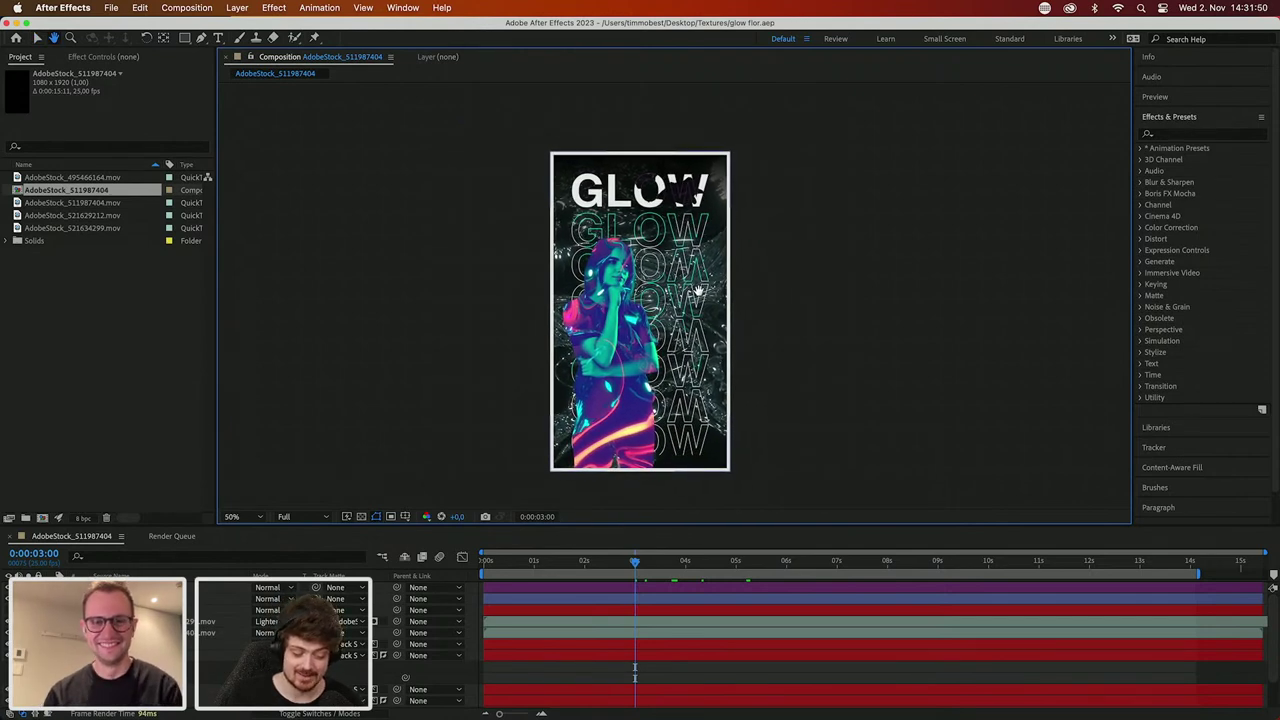